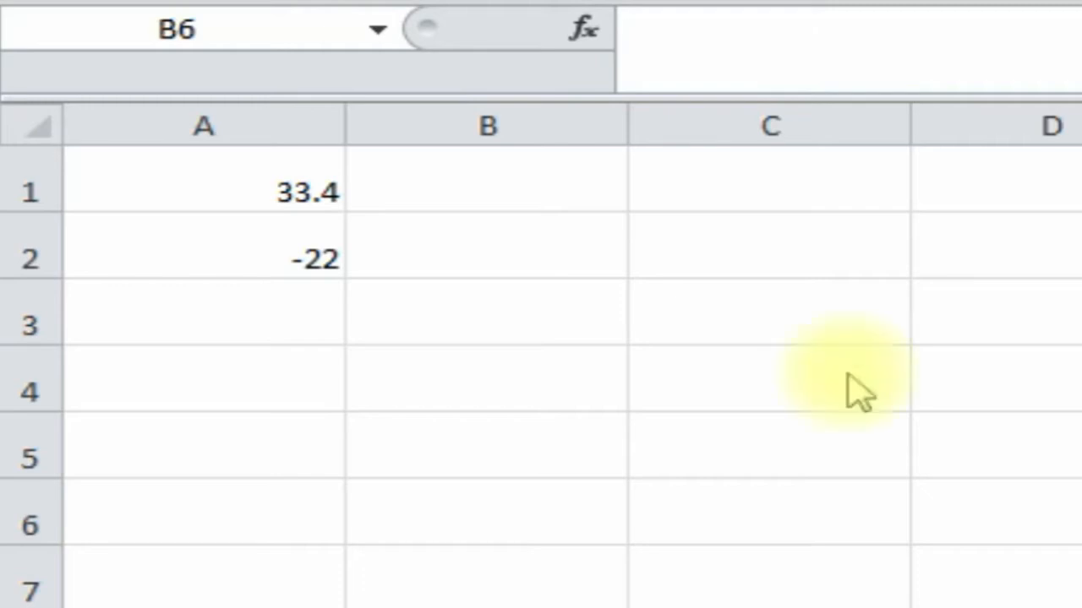
- Look over the values 33.4 and -22 in column A, then select B1
{"action": "left_click", "coordinate": [478, 198]}
{"action": "left_click", "coordinate": [456, 245]}
{"action": "left_click", "coordinate": [256, 242]}
{"action": "left_click", "coordinate": [411, 246]}
{"action": "left_click", "coordinate": [451, 180]}
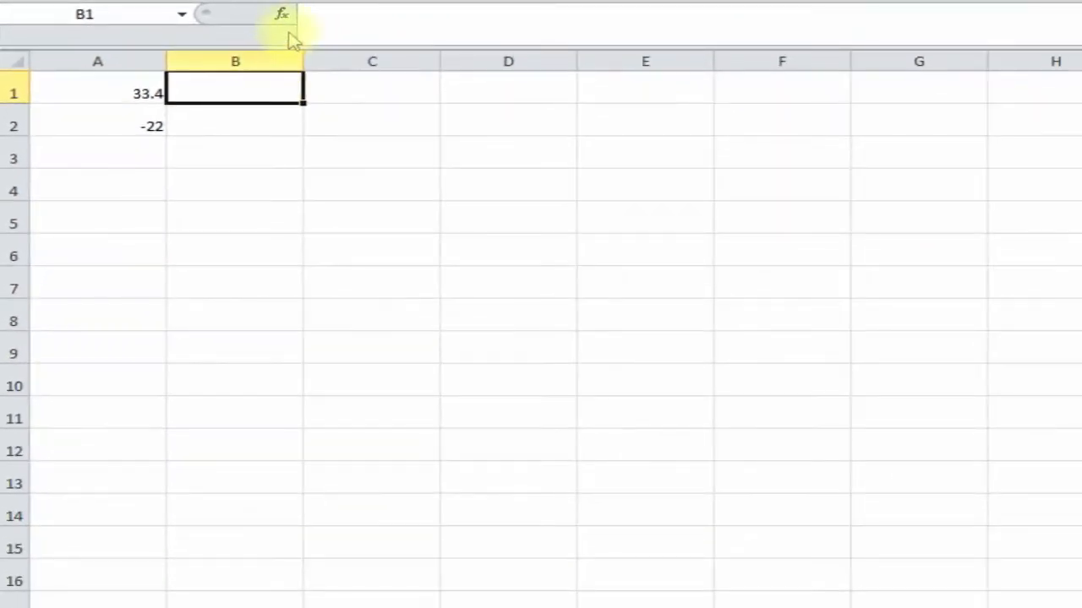
- Enter =ABS(A1) in B1 through Insert Function and copy the cell
{"action": "left_click", "coordinate": [285, 17]}
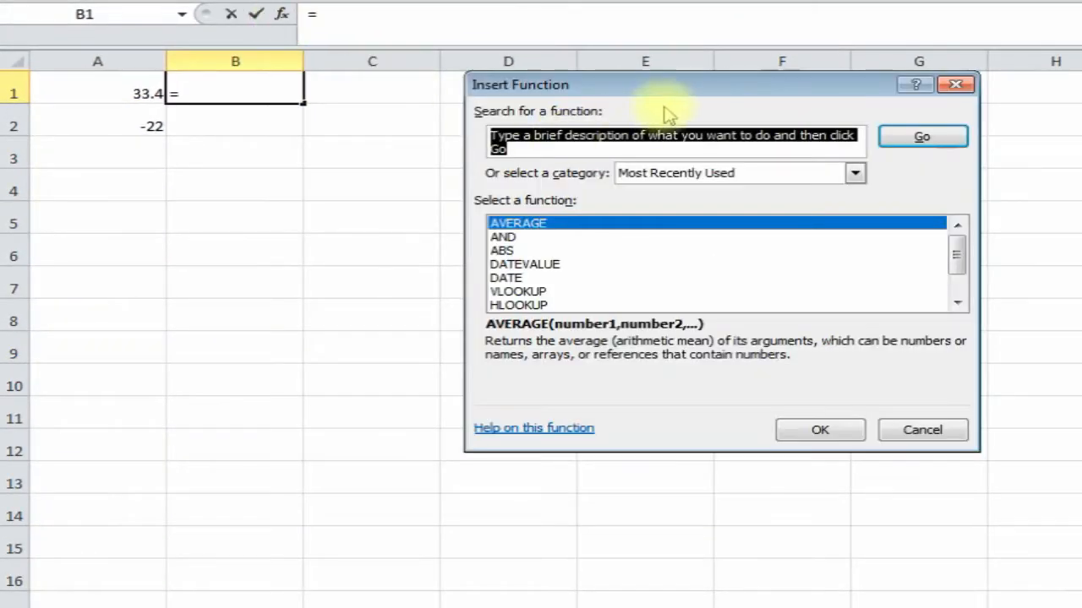
{"action": "left_click", "coordinate": [553, 251]}
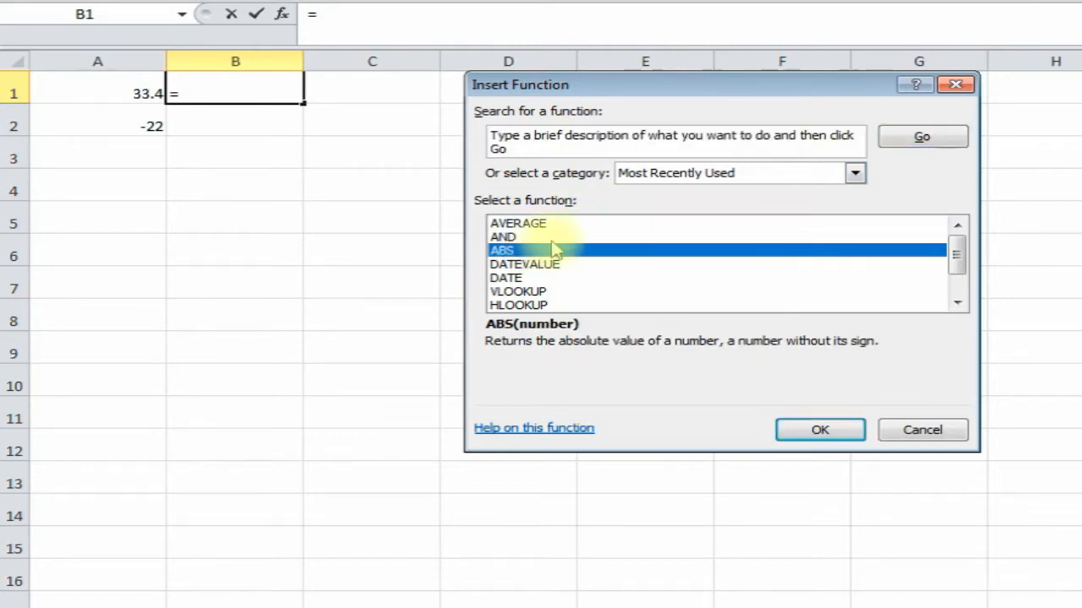
{"action": "double_click", "coordinate": [601, 254]}
{"action": "left_click_drag", "start_coordinate": [637, 174], "coordinate": [635, 95]}
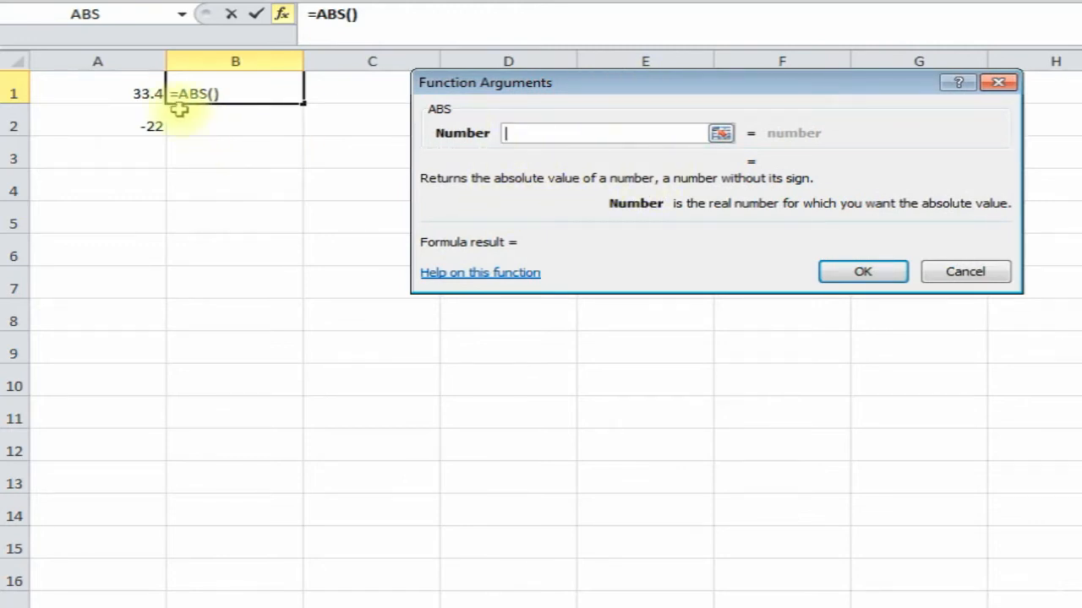
{"action": "left_click", "coordinate": [142, 93]}
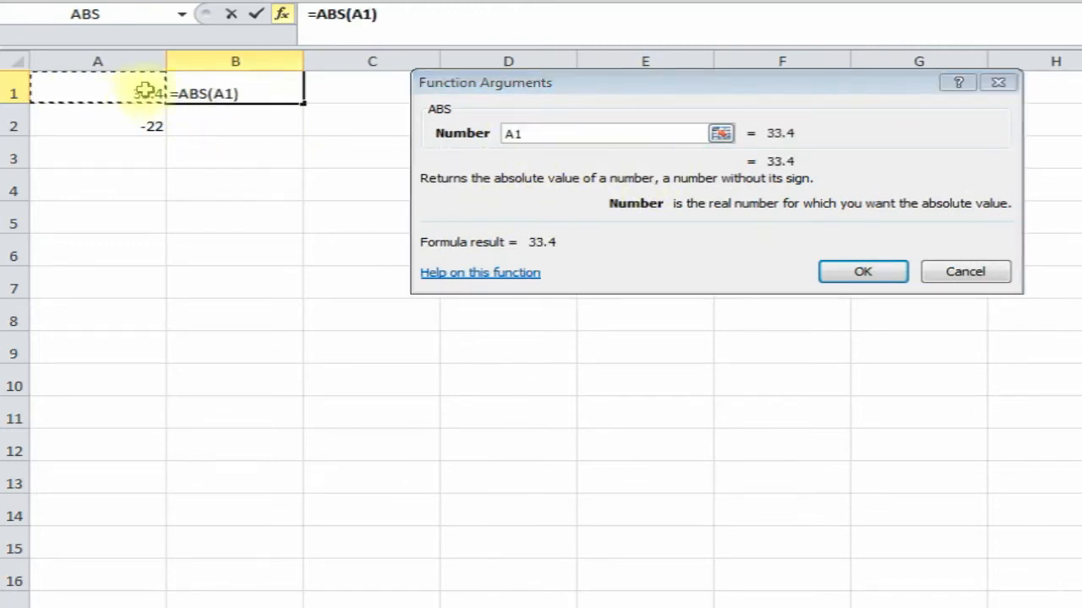
{"action": "left_click", "coordinate": [860, 272]}
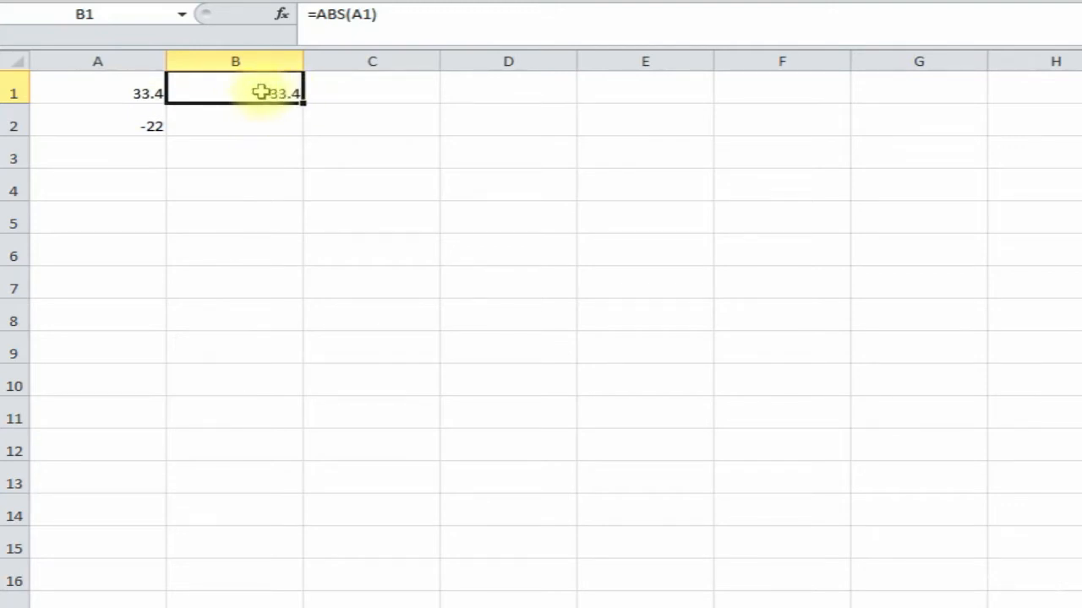
{"action": "key", "text": "ctrl+c"}
- Paste the ABS formula into B2 so it returns 22
{"action": "left_click", "coordinate": [234, 123]}
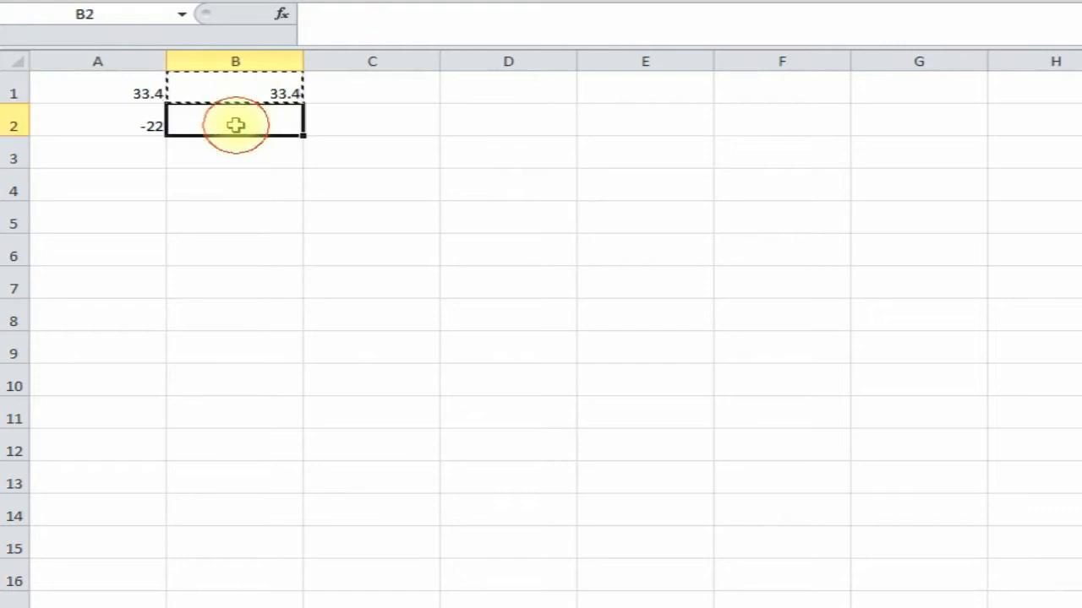
{"action": "right_click", "coordinate": [237, 126]}
{"action": "left_click", "coordinate": [287, 208]}
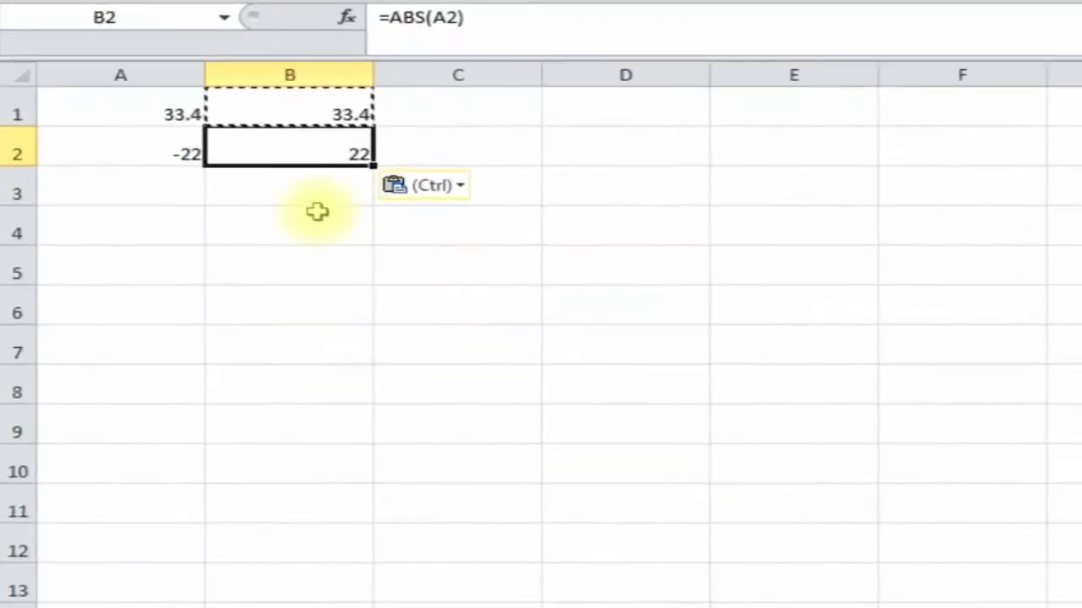
{"action": "left_click", "coordinate": [289, 178]}
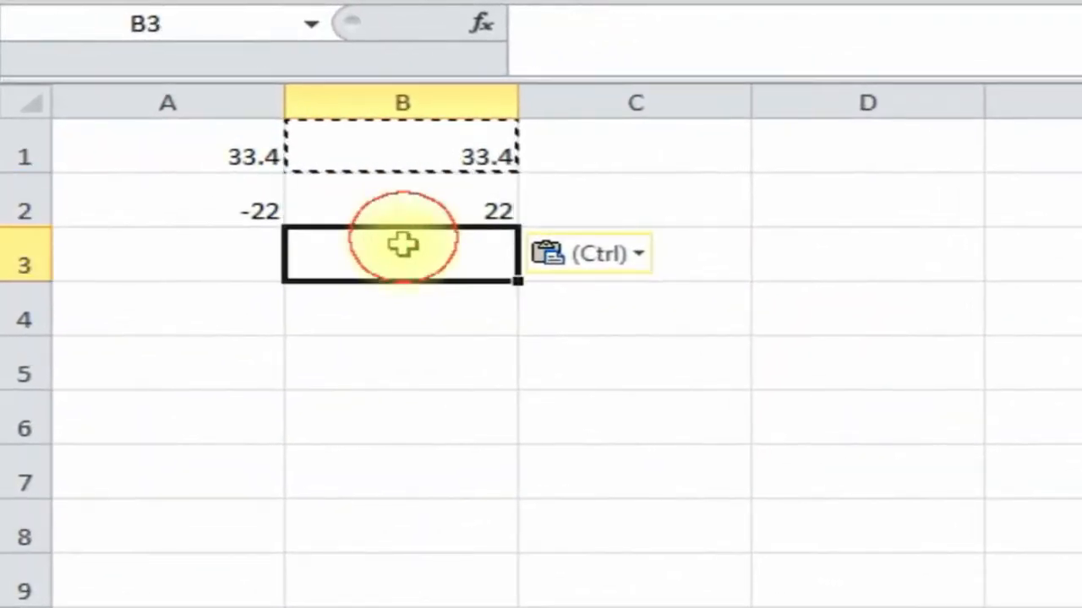
{"action": "key", "text": "Escape"}
{"action": "left_click", "coordinate": [222, 206]}
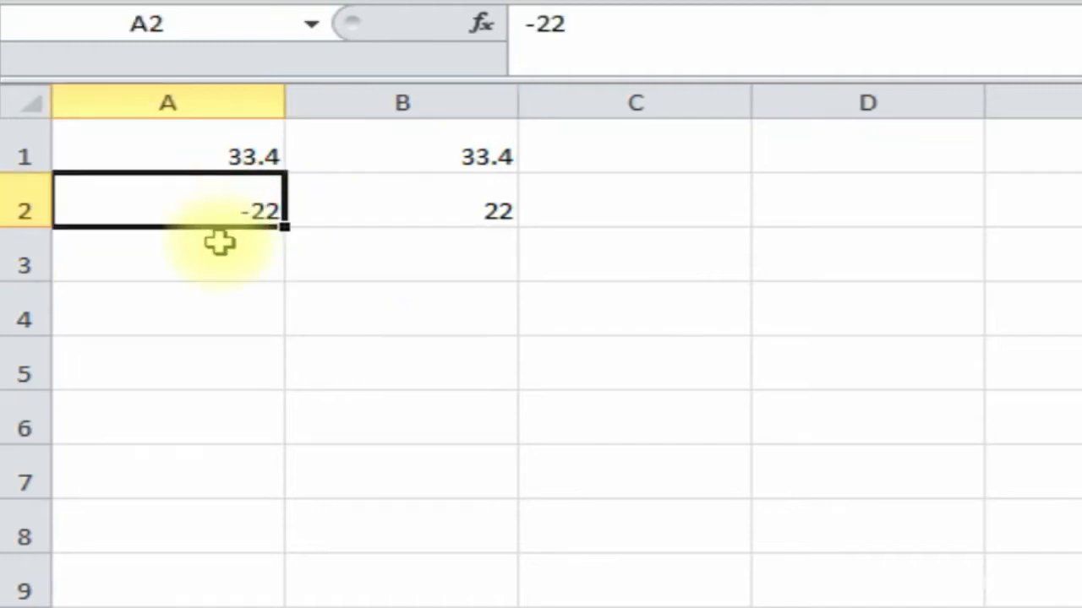
{"action": "left_click", "coordinate": [496, 206]}
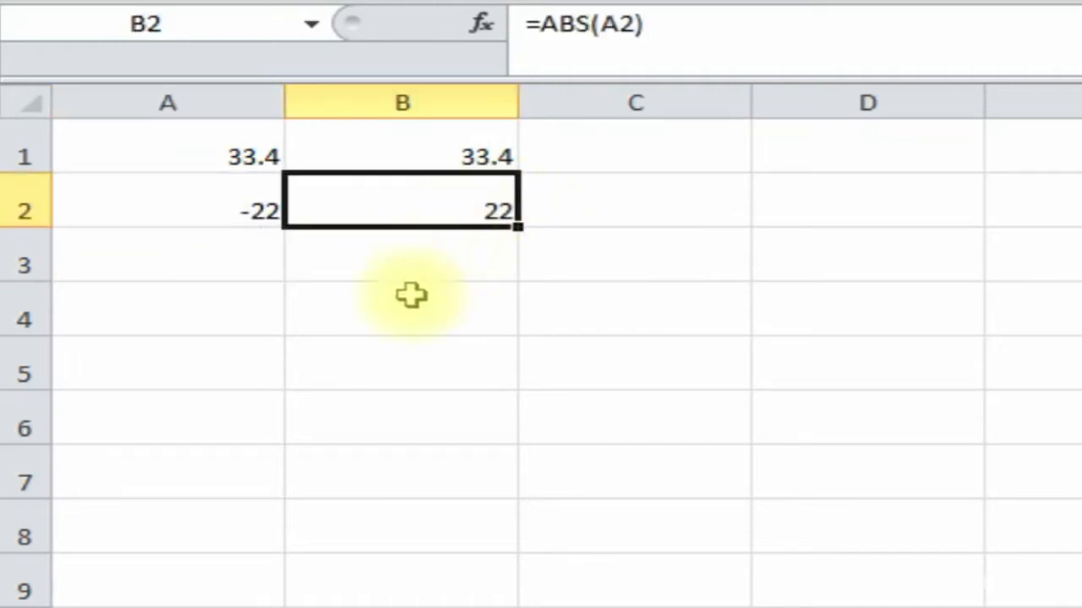
- Type =abs(-11) in B3 so it returns 11
{"action": "left_click", "coordinate": [436, 259]}
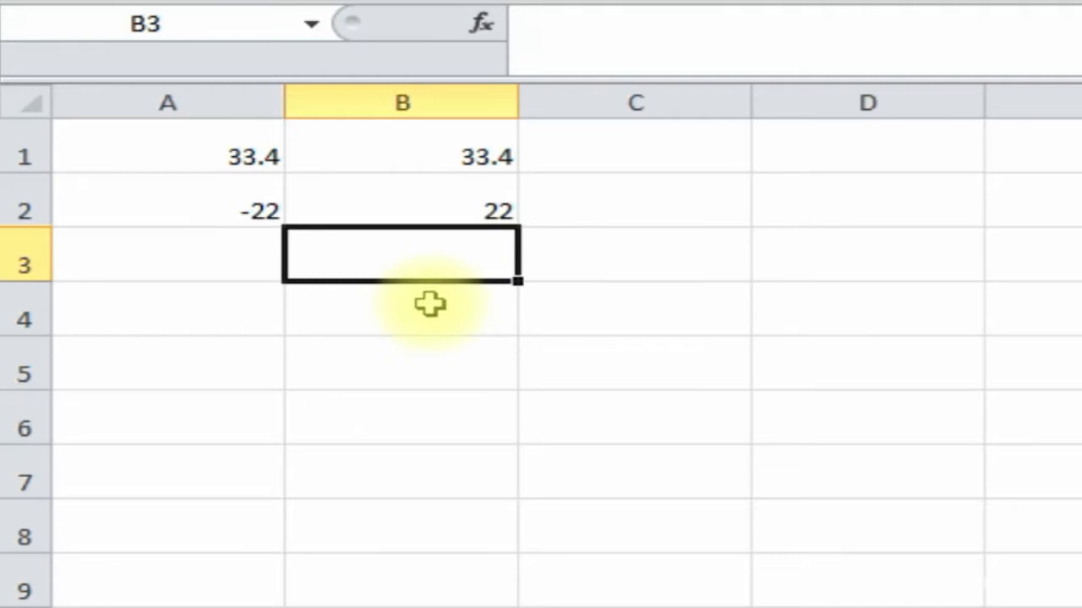
{"action": "type", "text": "=abd"}
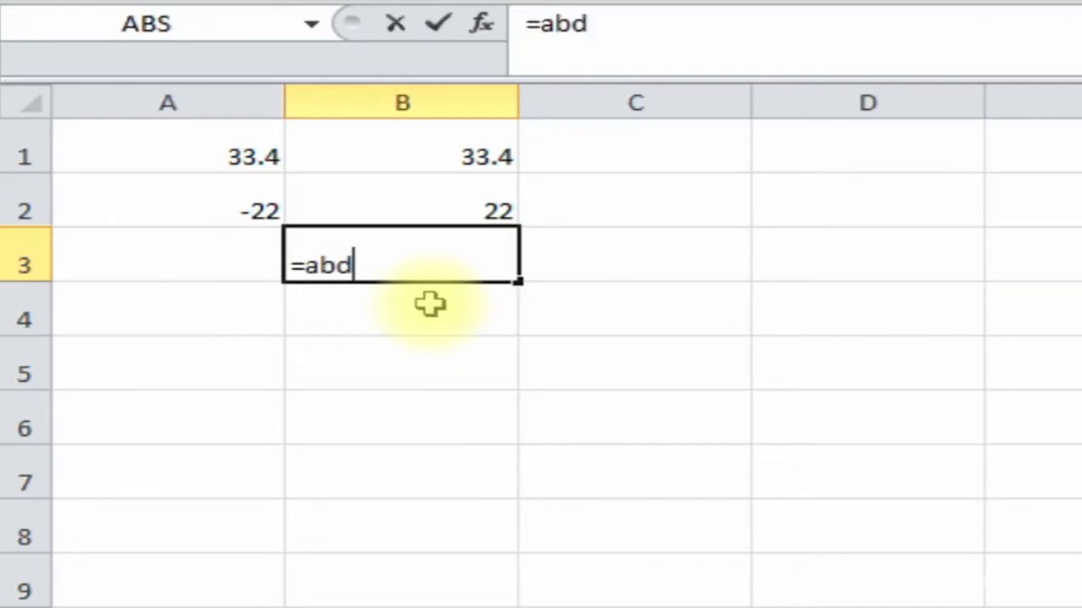
{"action": "key", "text": "BackSpace"}
{"action": "type", "text": "s"}
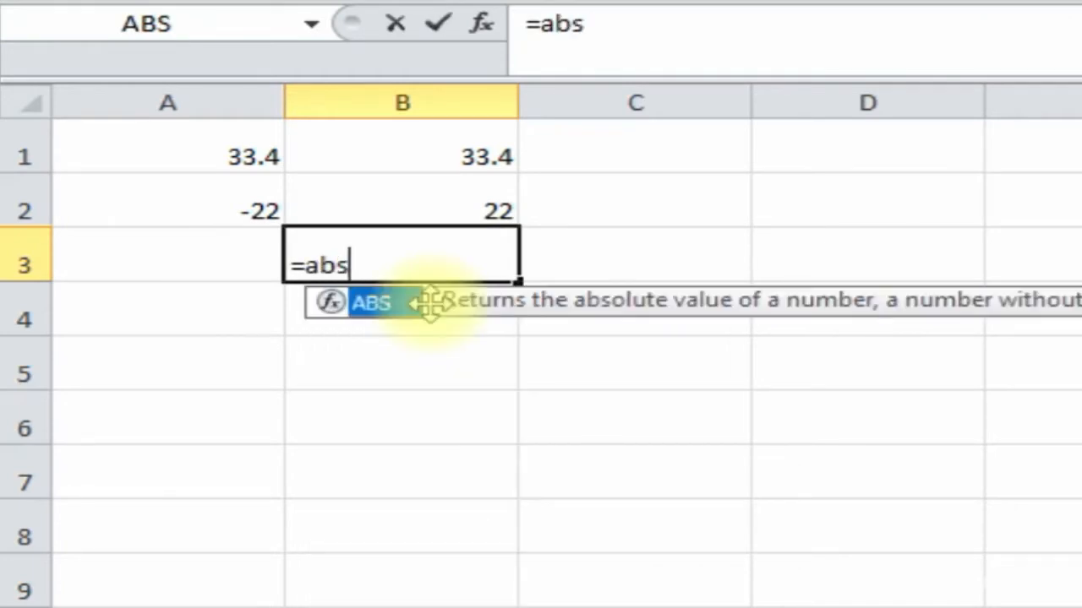
{"action": "type", "text": "("}
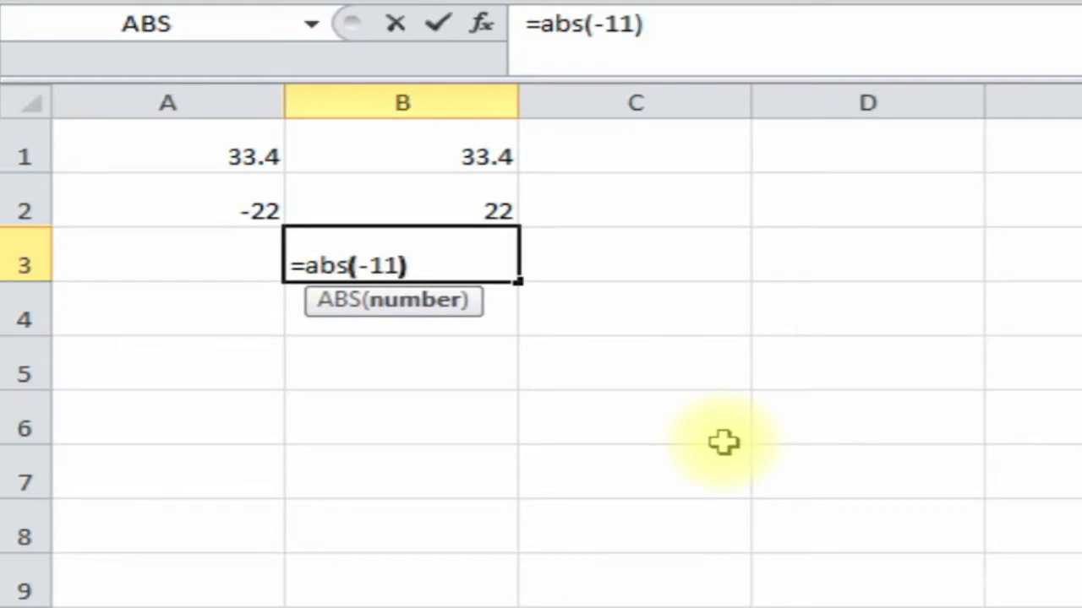
{"action": "type", "text": "-11)"}
{"action": "key", "text": "Return"}
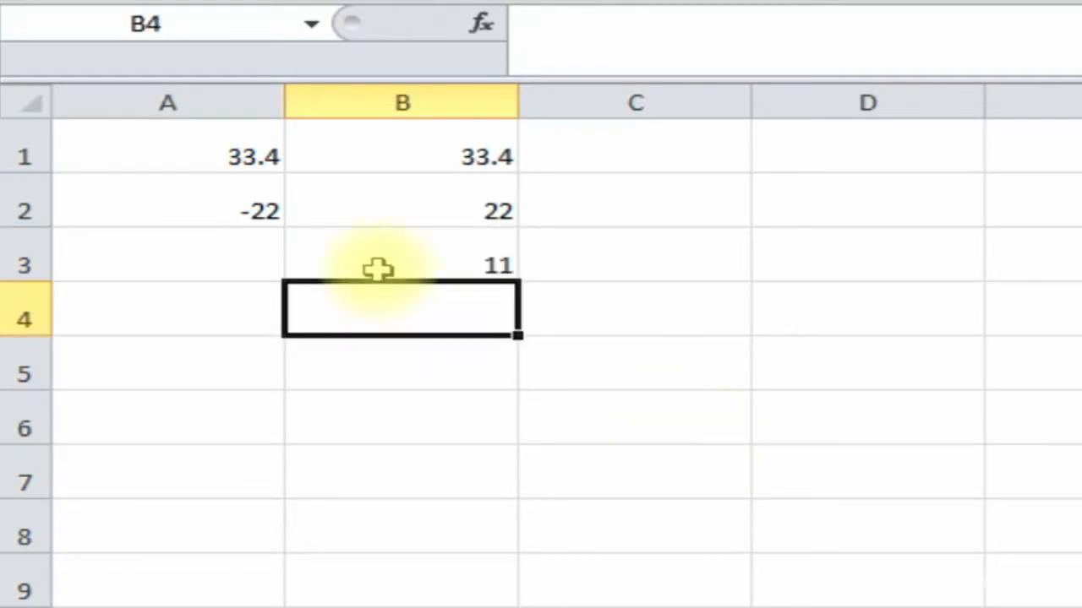
- Review the ABS formulas in B1 through B3
{"action": "left_click", "coordinate": [415, 258]}
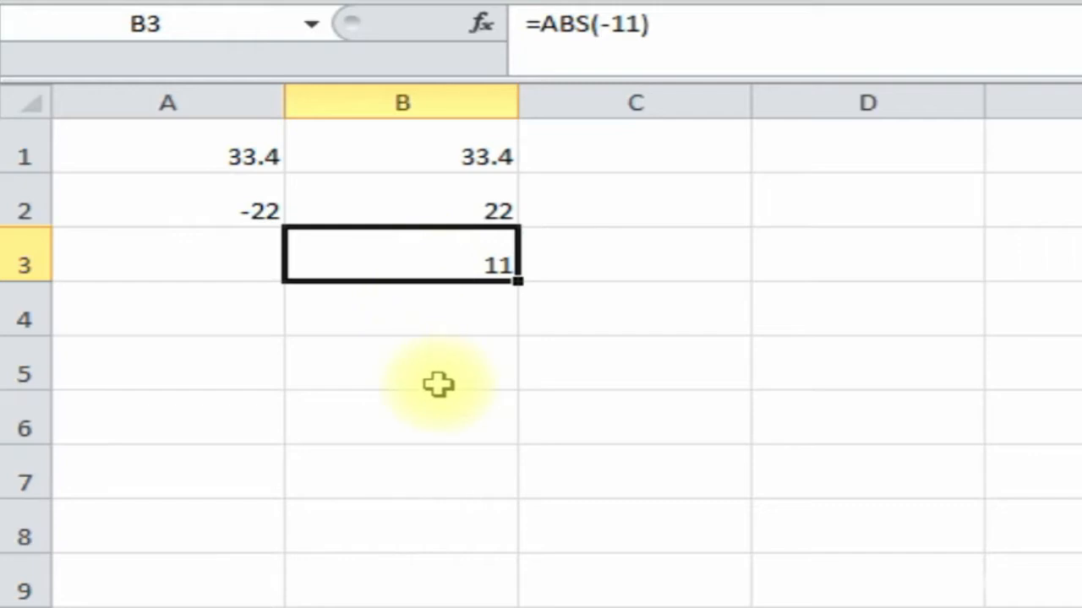
{"action": "left_click", "coordinate": [430, 203]}
{"action": "left_click", "coordinate": [425, 161]}
{"action": "left_click", "coordinate": [422, 197]}
- Go over the bowlers, their Game 1–3 scores and the 200-in-all-games heading, then select E2
{"action": "left_click", "coordinate": [411, 245]}
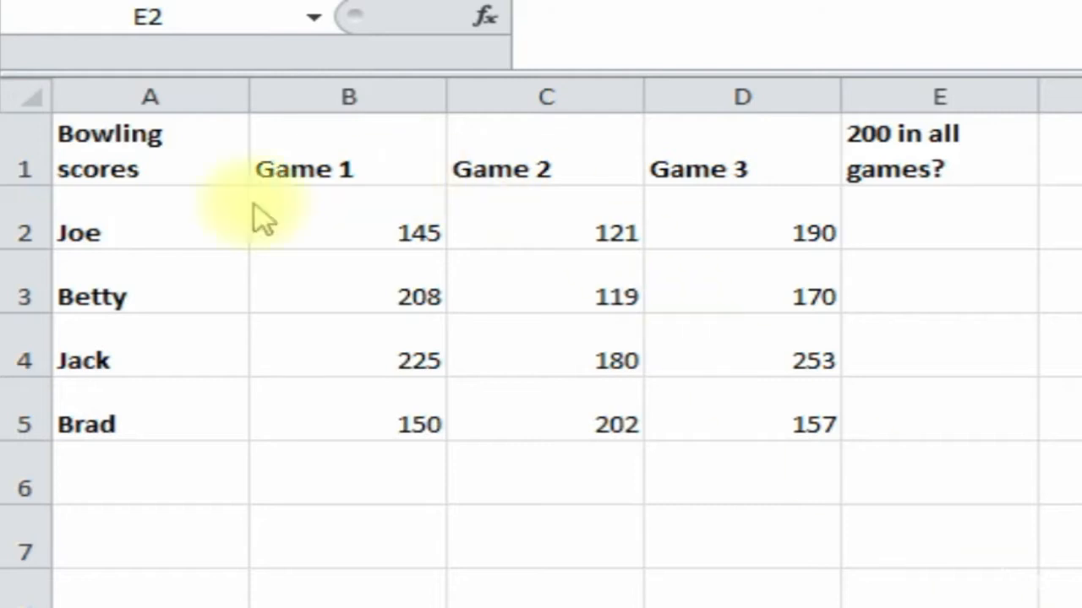
{"action": "left_click", "coordinate": [156, 222]}
{"action": "left_click", "coordinate": [144, 300]}
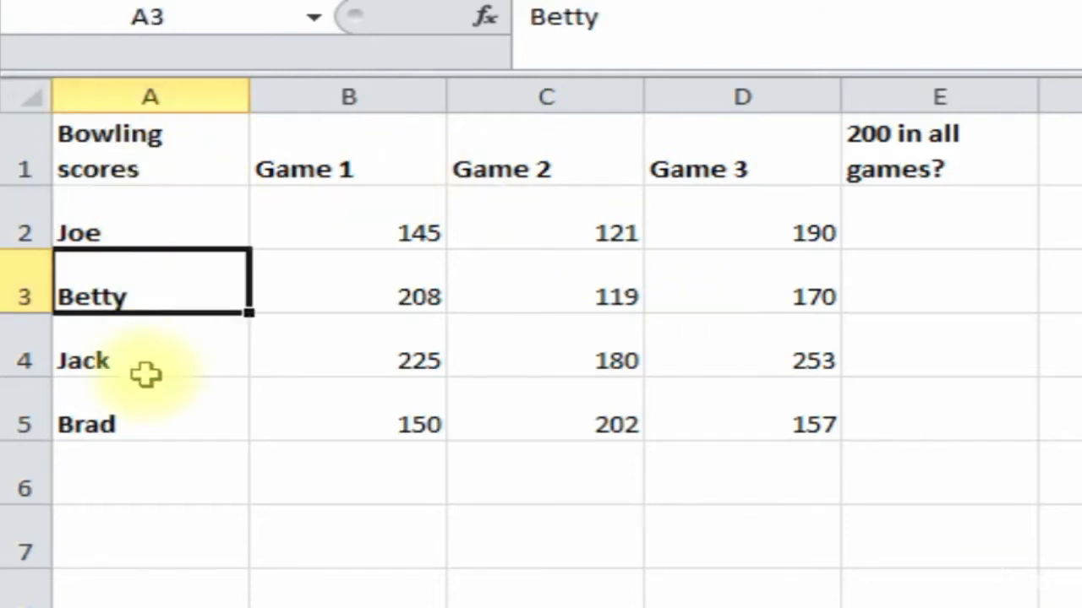
{"action": "left_click", "coordinate": [372, 170]}
{"action": "left_click", "coordinate": [499, 174]}
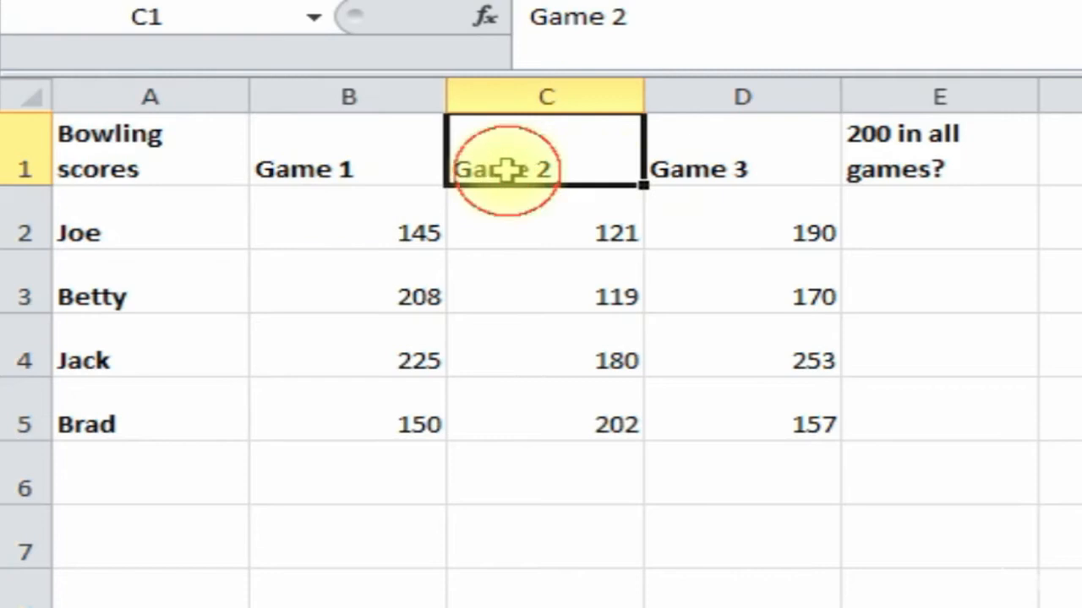
{"action": "left_click", "coordinate": [774, 156]}
{"action": "left_click", "coordinate": [362, 234]}
{"action": "left_click", "coordinate": [367, 278]}
{"action": "left_click", "coordinate": [745, 224]}
{"action": "left_click", "coordinate": [866, 154]}
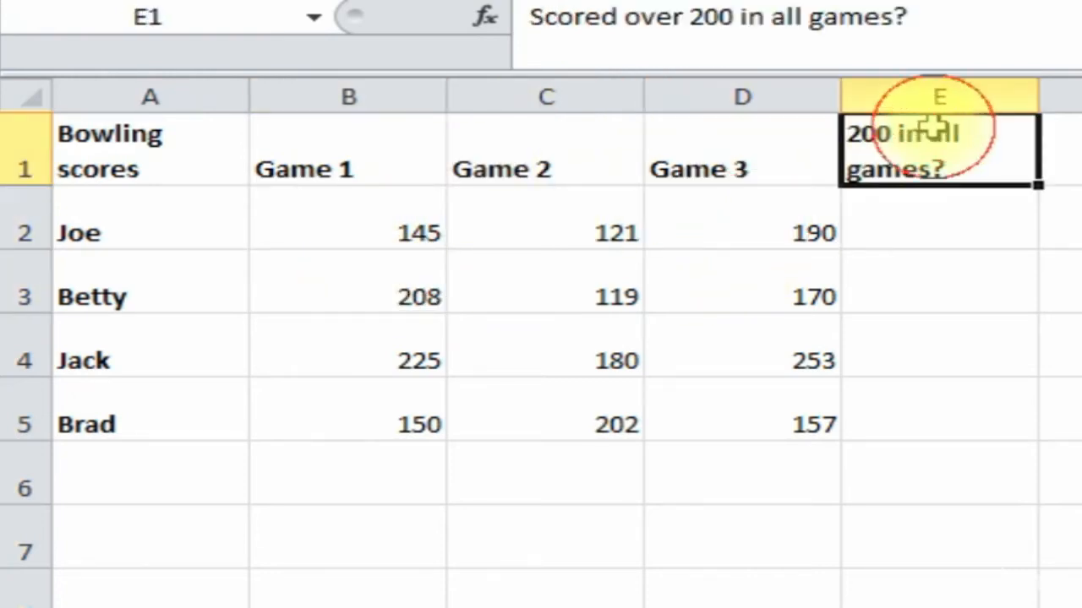
{"action": "left_click", "coordinate": [961, 231]}
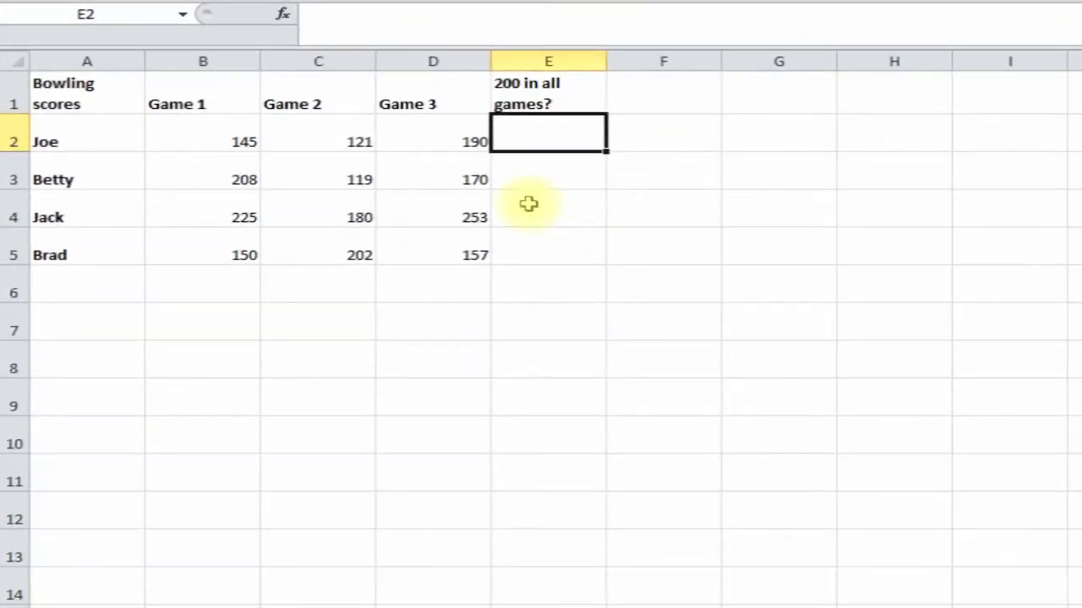
- Insert the AND function in E2 with first condition B2>200
{"action": "left_click", "coordinate": [284, 17]}
{"action": "left_click_drag", "start_coordinate": [654, 30], "coordinate": [679, 108]}
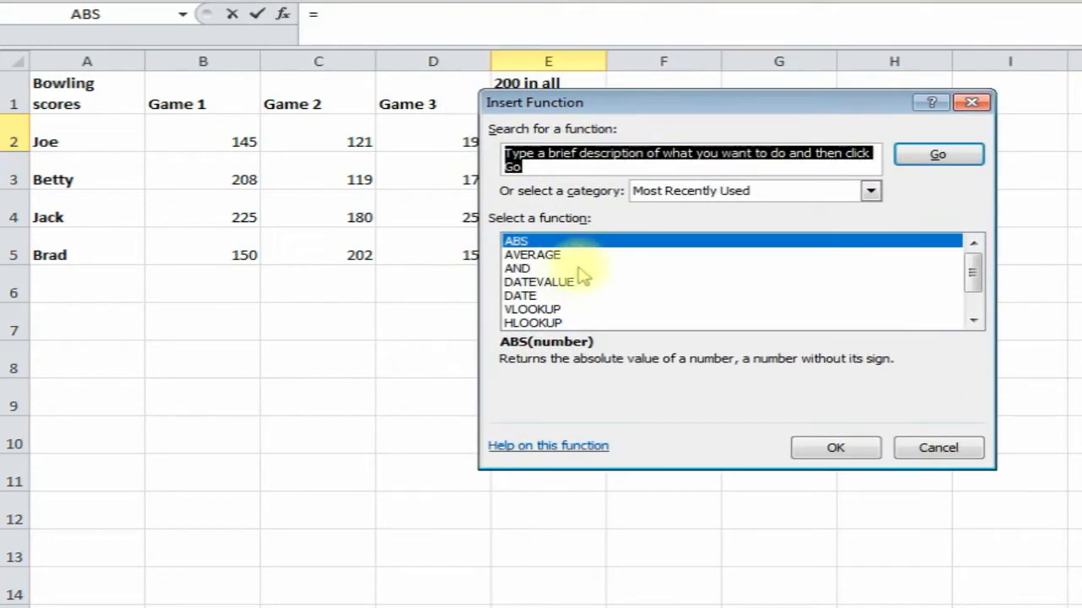
{"action": "left_click", "coordinate": [541, 269]}
{"action": "left_click", "coordinate": [832, 448]}
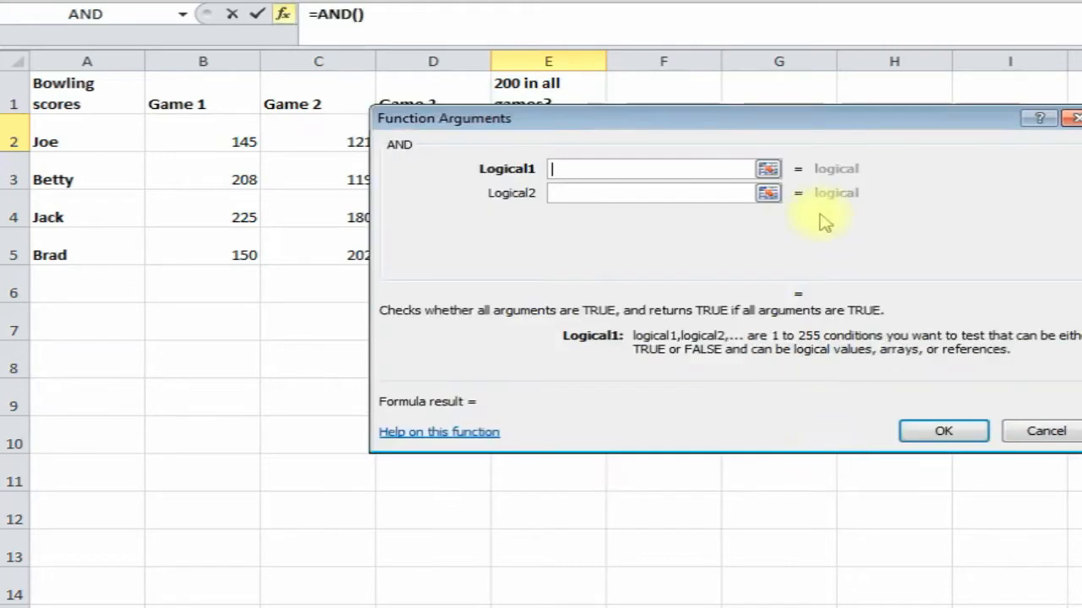
{"action": "left_click_drag", "start_coordinate": [744, 121], "coordinate": [558, 186]}
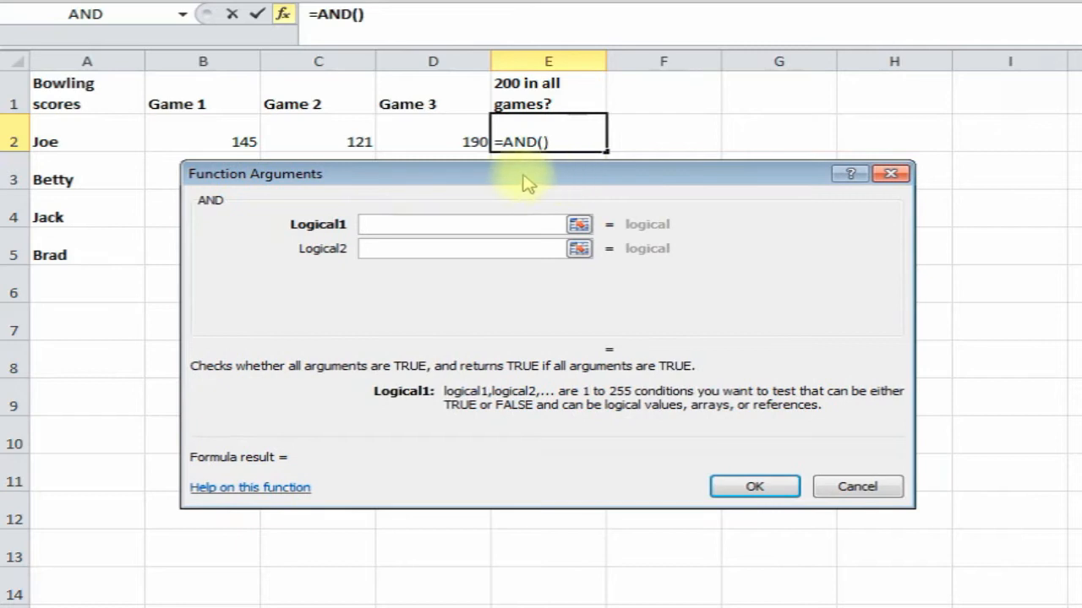
{"action": "left_click", "coordinate": [209, 141]}
{"action": "left_click", "coordinate": [404, 223]}
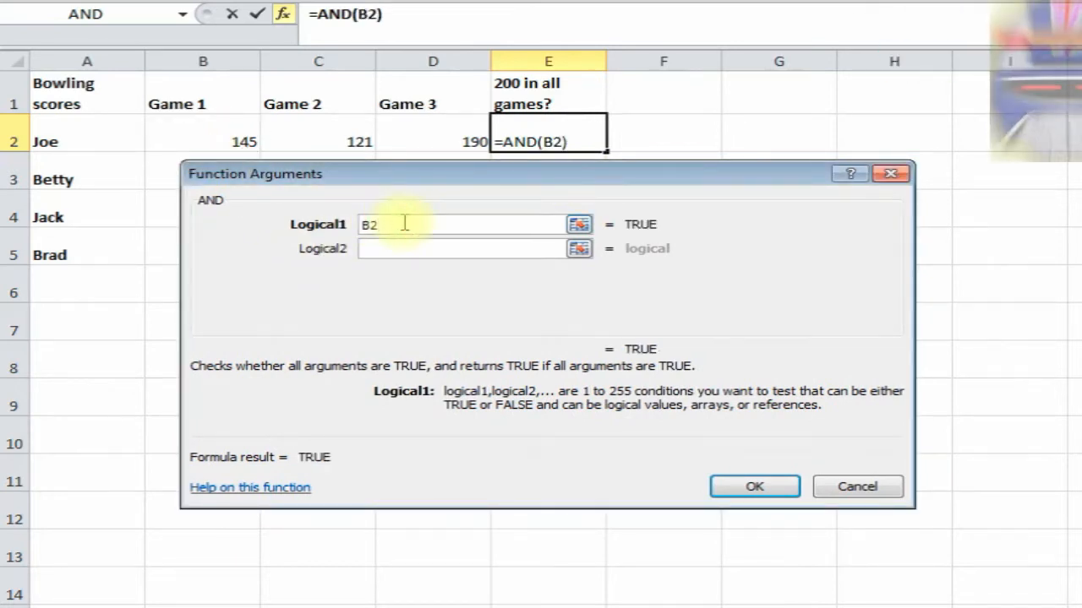
{"action": "type", "text": ">200"}
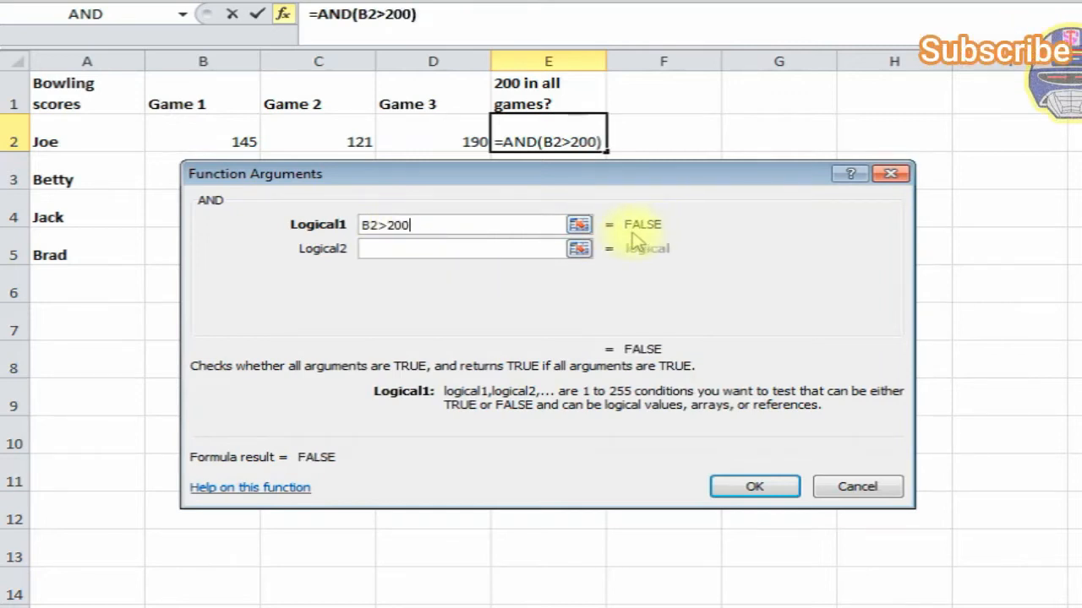
- Add conditions C2>200 and D2>200 and confirm, so E2 shows FALSE
{"action": "left_click", "coordinate": [391, 251]}
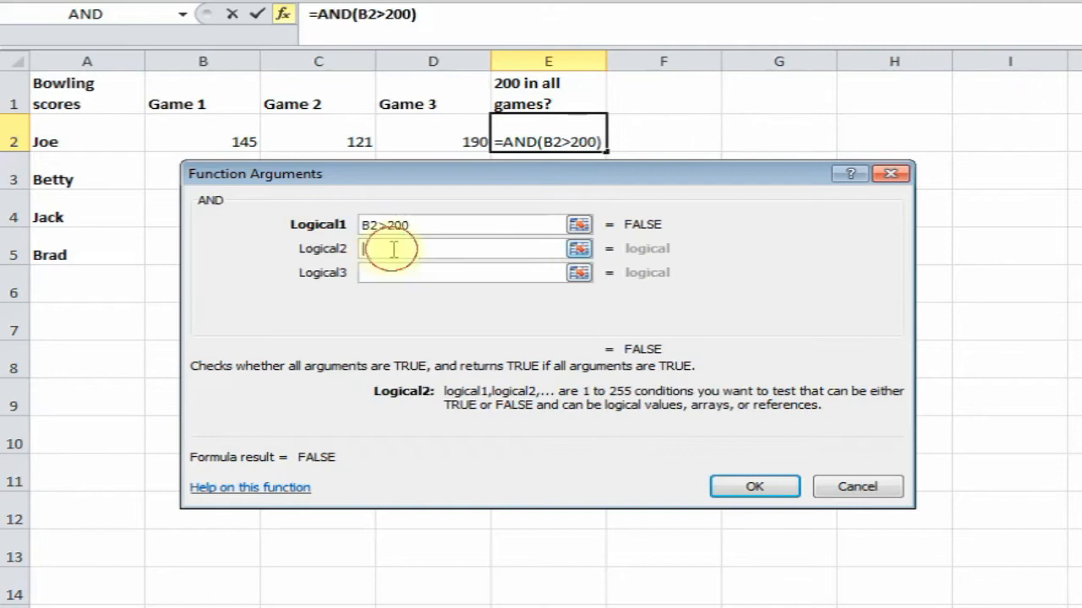
{"action": "left_click", "coordinate": [331, 144]}
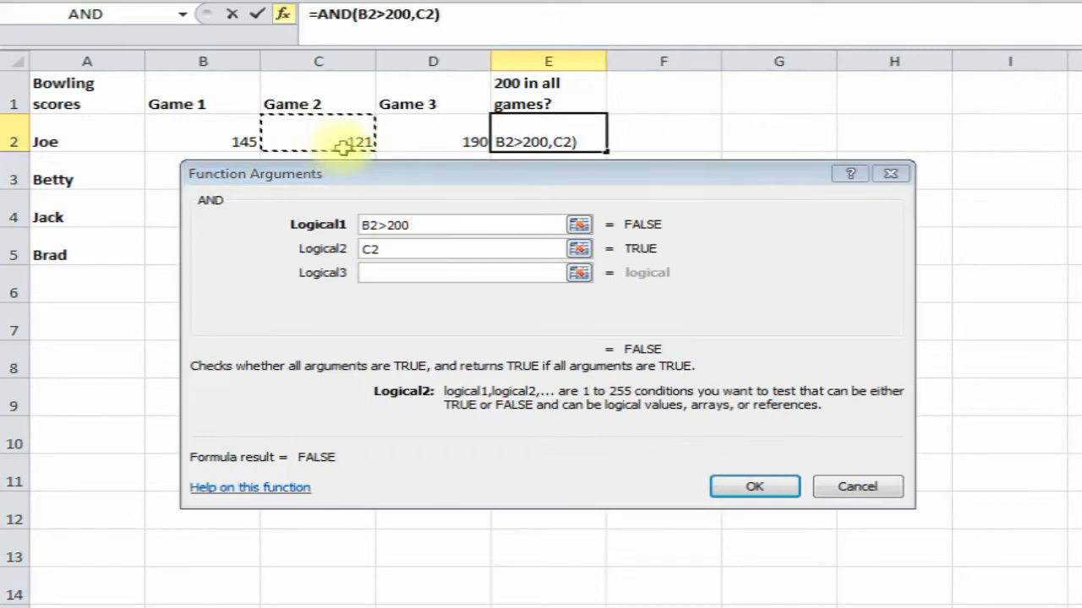
{"action": "left_click", "coordinate": [420, 250]}
{"action": "type", "text": "<"}
{"action": "key", "text": "BackSpace"}
{"action": "type", "text": ">200"}
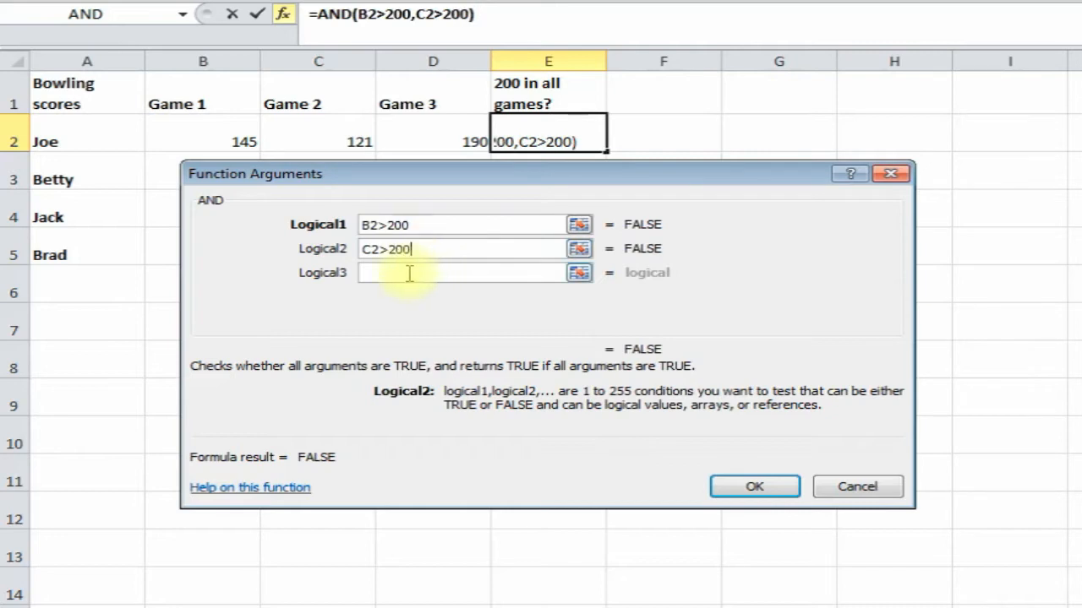
{"action": "left_click", "coordinate": [411, 273]}
{"action": "left_click", "coordinate": [422, 136]}
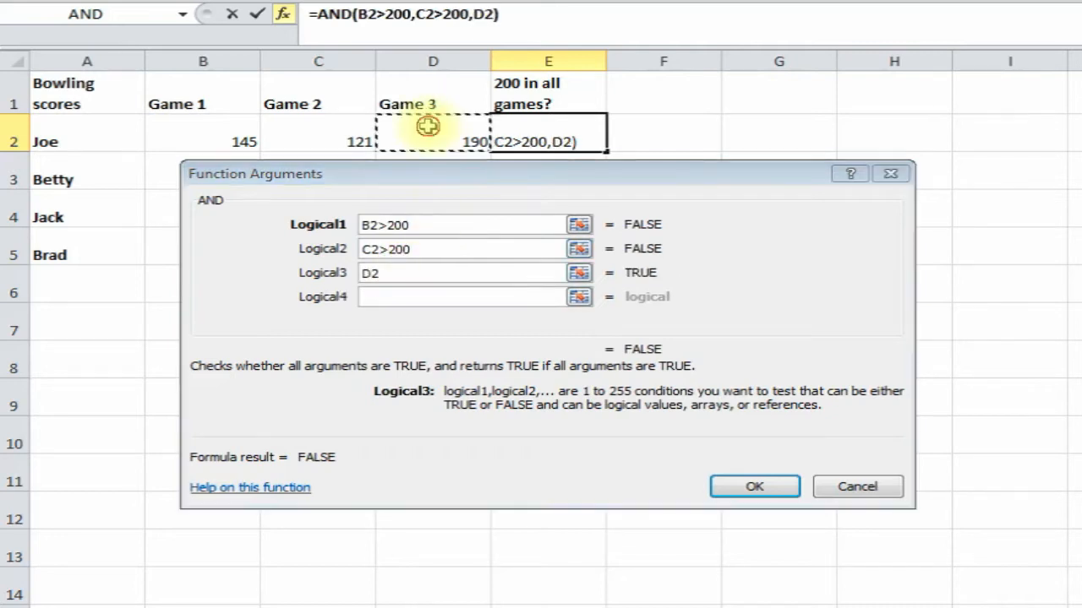
{"action": "left_click", "coordinate": [445, 272]}
{"action": "type", "text": ">200"}
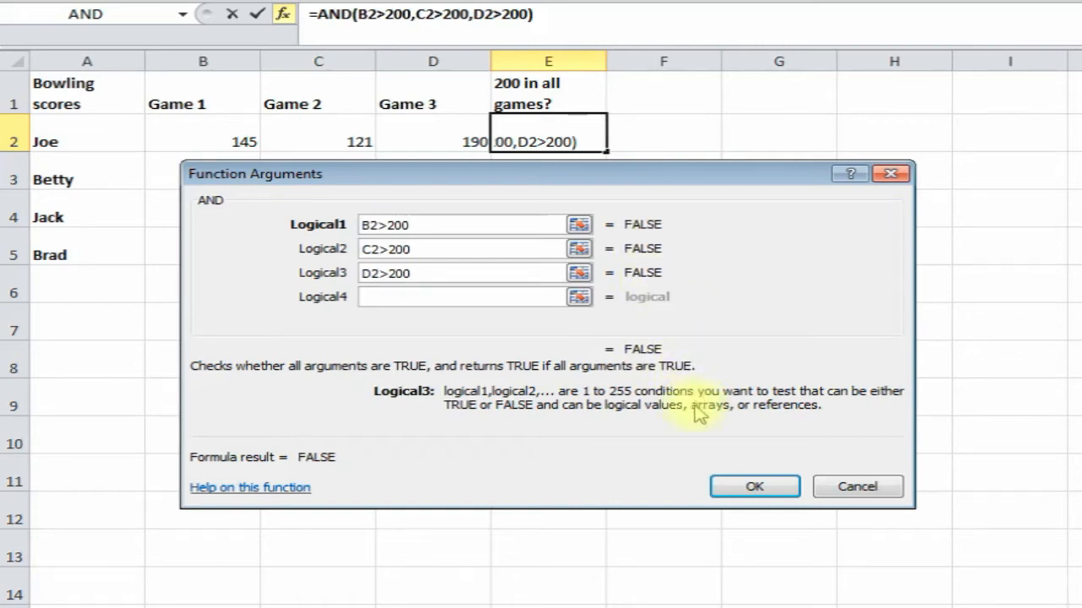
{"action": "left_click", "coordinate": [743, 485]}
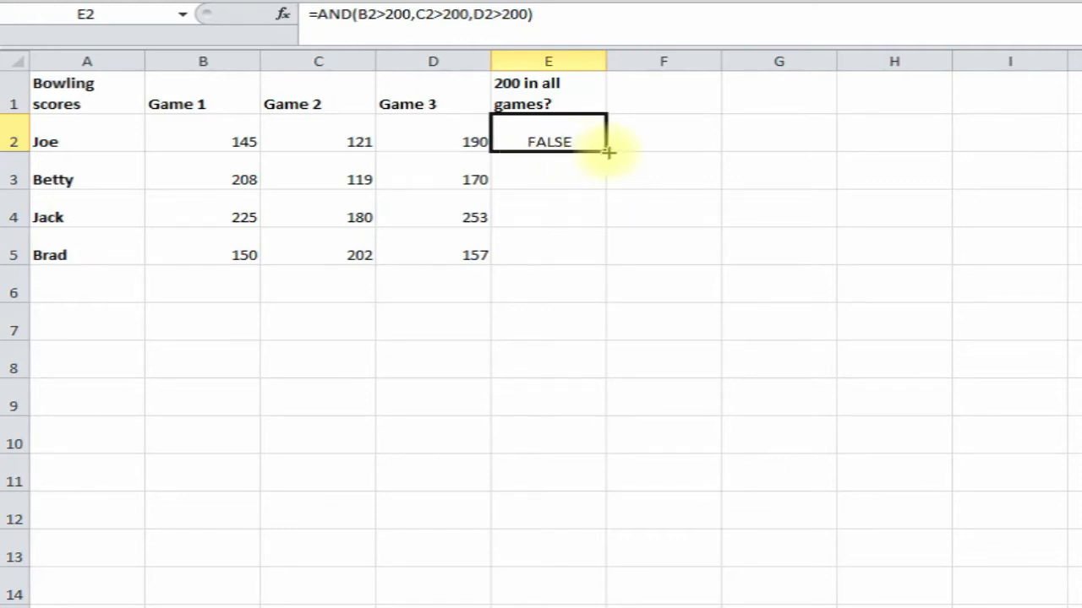
- Fill the AND formula down from E2 to E3 and E4
{"action": "left_click_drag", "start_coordinate": [608, 152], "coordinate": [606, 218]}
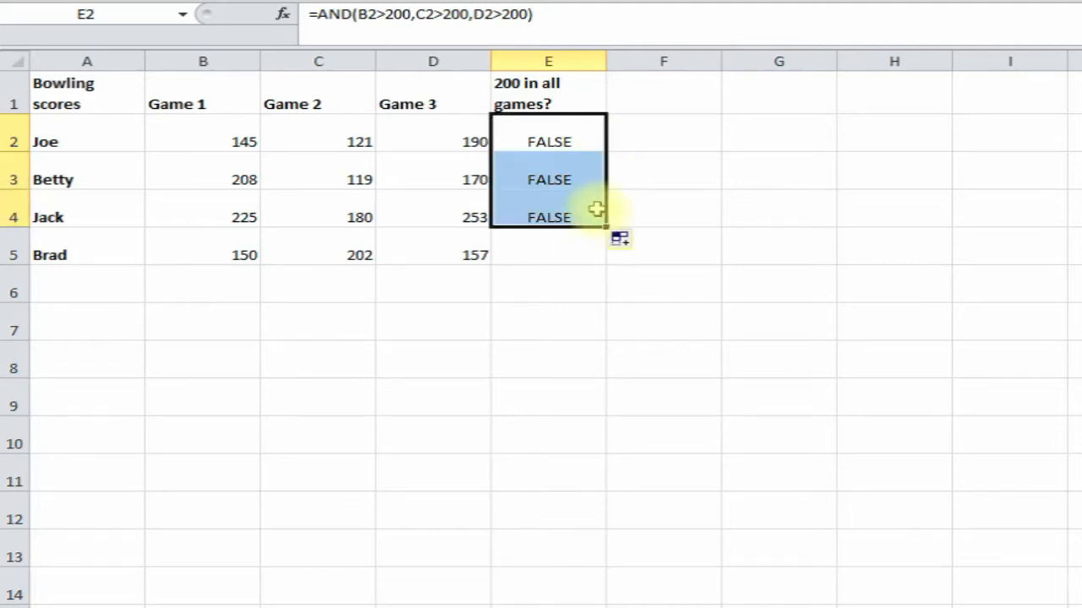
{"action": "left_click", "coordinate": [553, 179]}
{"action": "left_click", "coordinate": [545, 211]}
{"action": "left_click", "coordinate": [555, 178]}
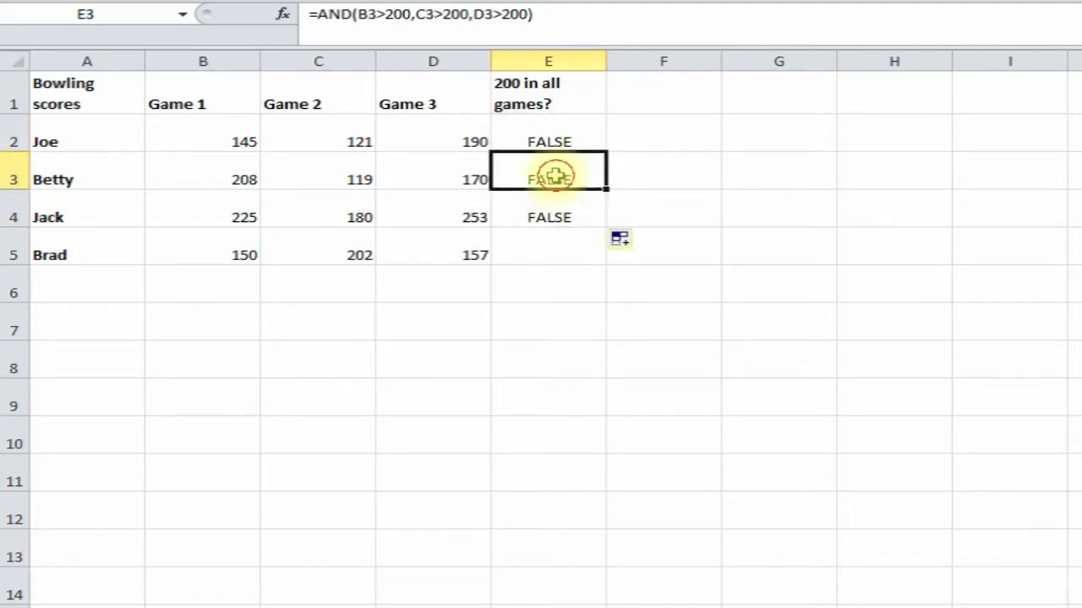
{"action": "left_click", "coordinate": [539, 215]}
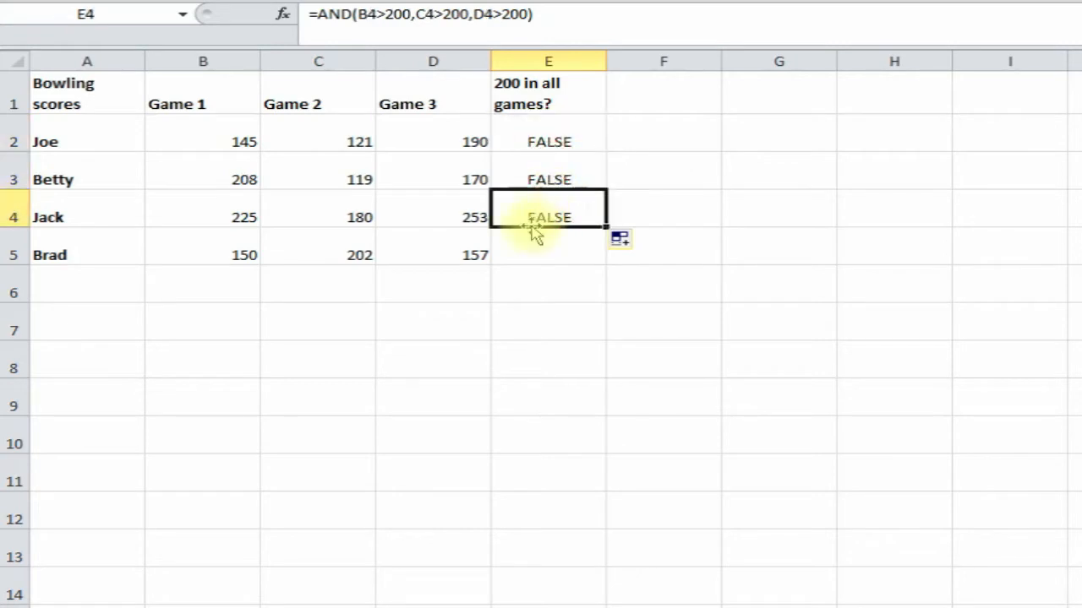
- Change C4 to 210 so E4 turns TRUE, then check Jack's three scores
{"action": "left_click", "coordinate": [337, 217]}
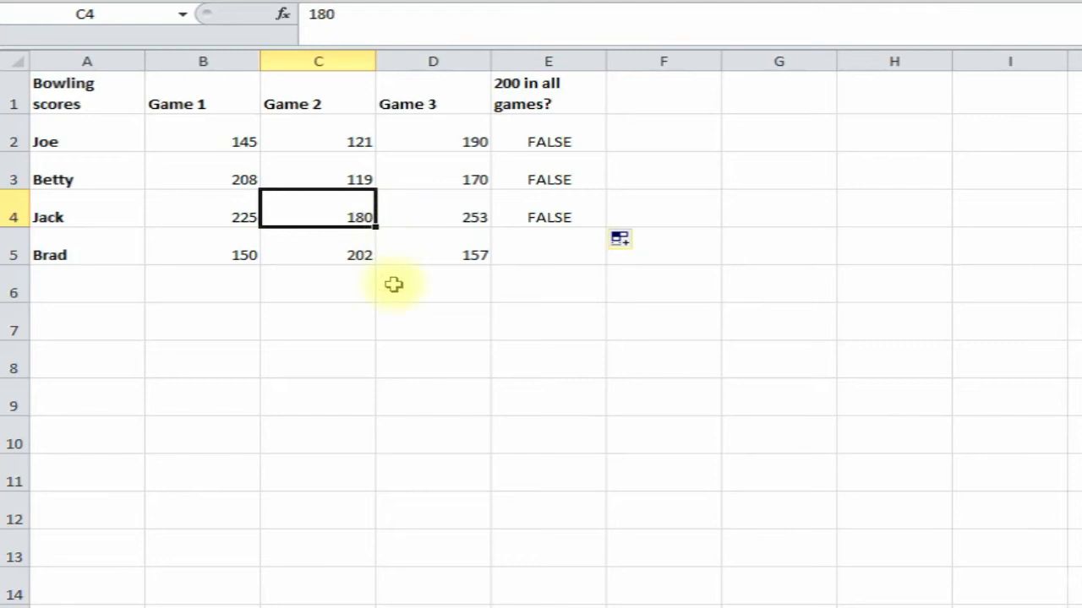
{"action": "type", "text": "21"}
{"action": "key", "text": "Return"}
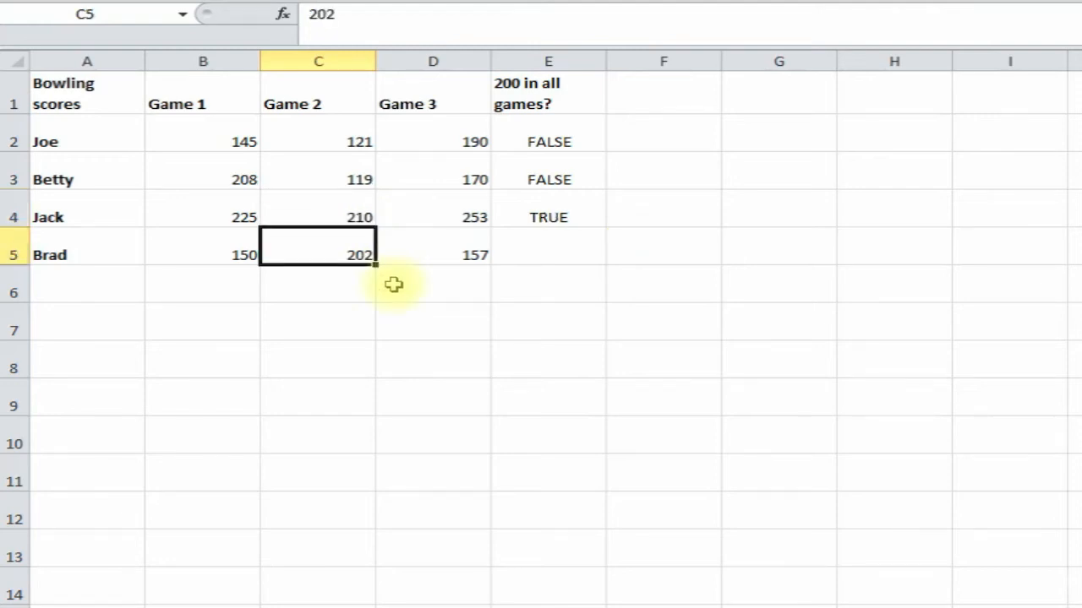
{"action": "left_click", "coordinate": [562, 220]}
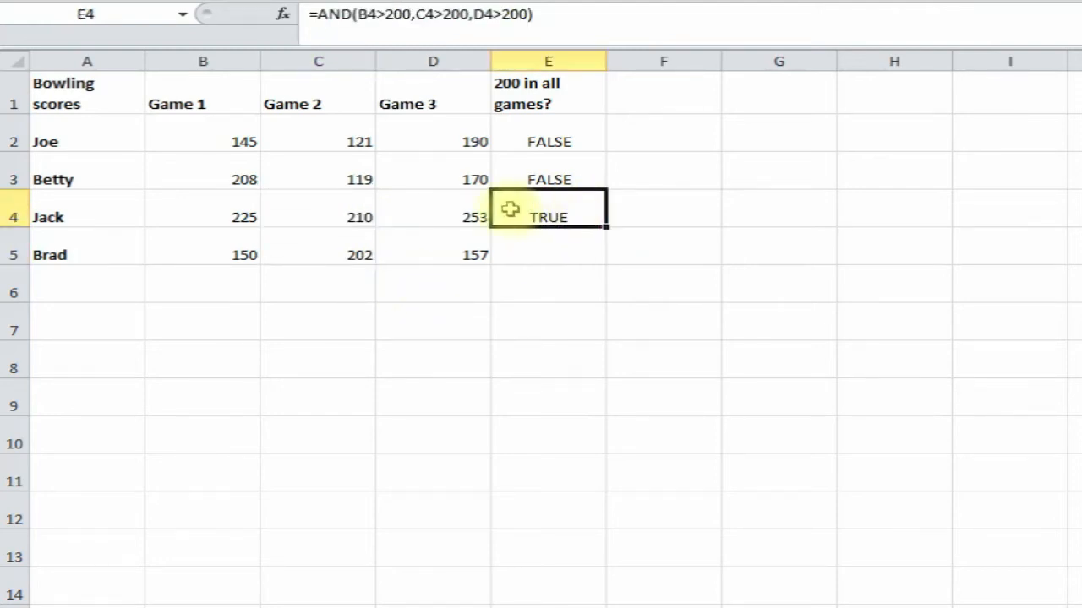
{"action": "left_click", "coordinate": [221, 216]}
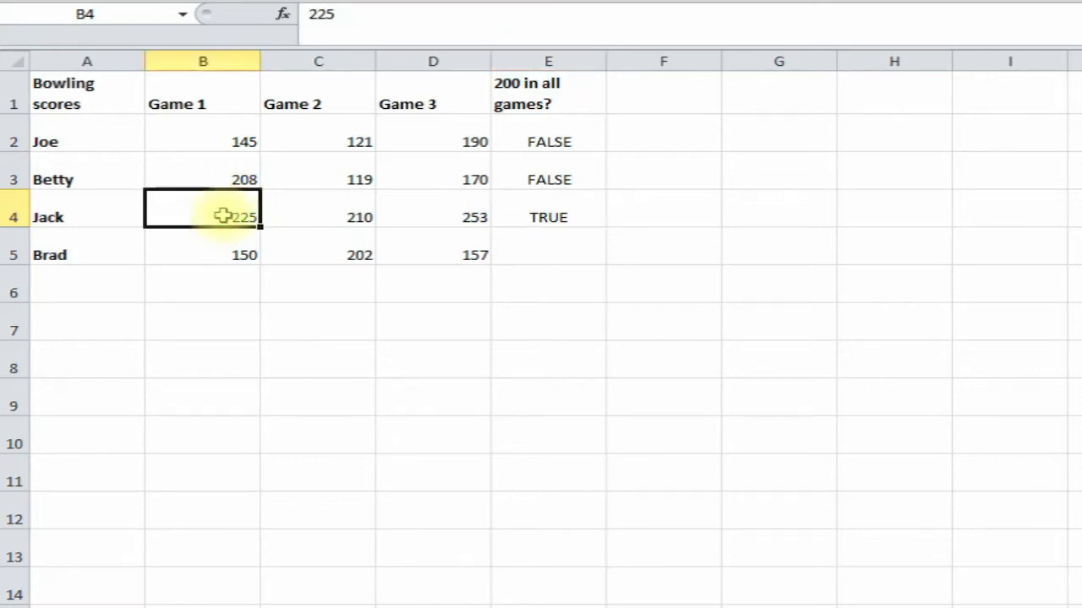
{"action": "left_click", "coordinate": [322, 224]}
{"action": "left_click", "coordinate": [448, 211]}
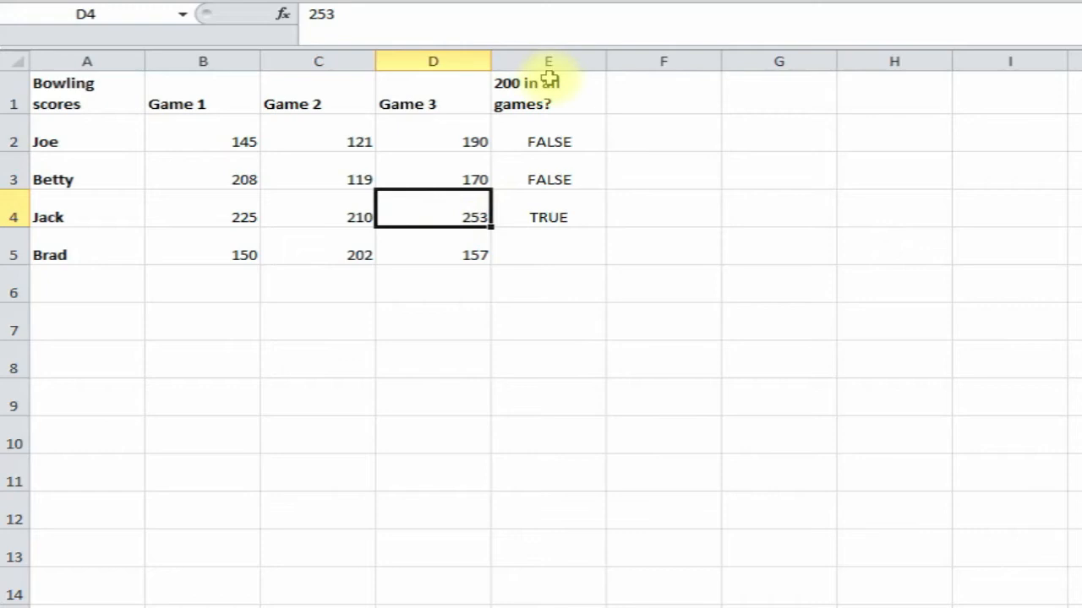
{"action": "left_click", "coordinate": [560, 216]}
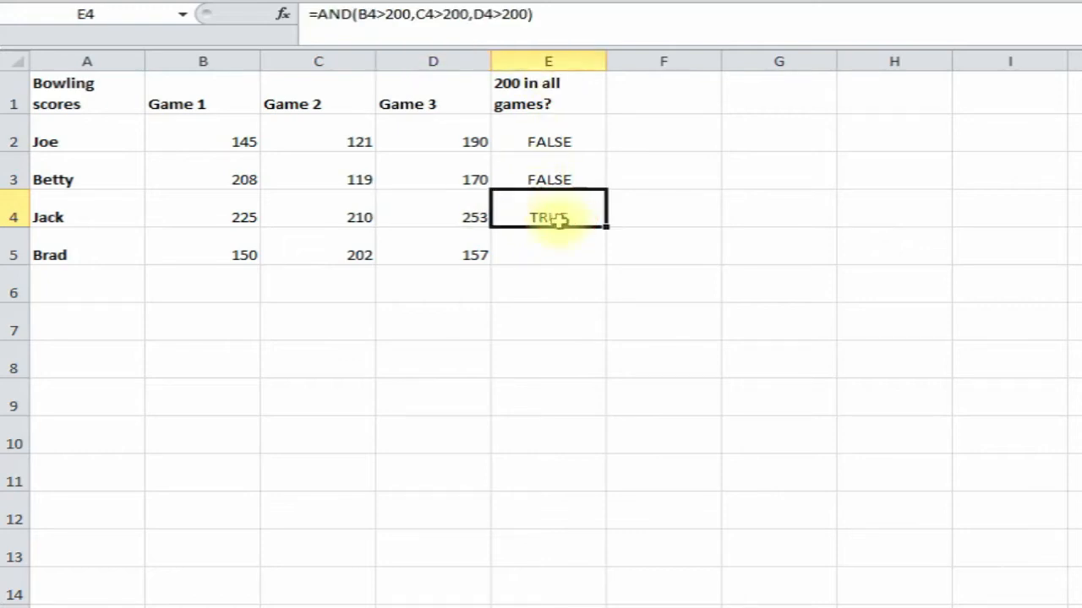
{"action": "left_click", "coordinate": [541, 252]}
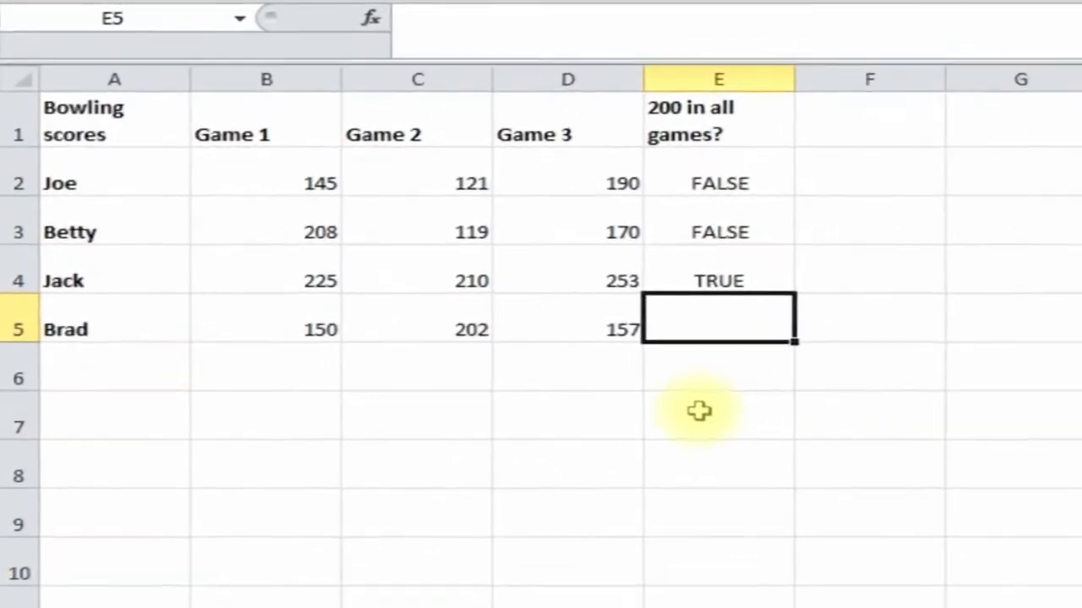
- Type =AND(B5>200,C5>200,D5>200) in E5, which returns FALSE
{"action": "type", "text": "=and"}
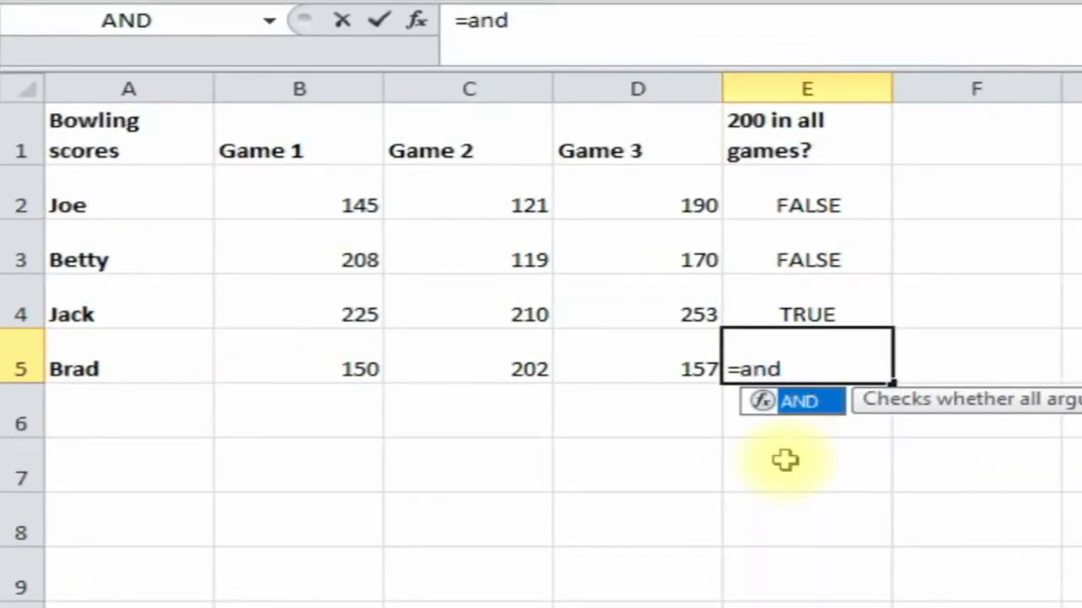
{"action": "type", "text": "("}
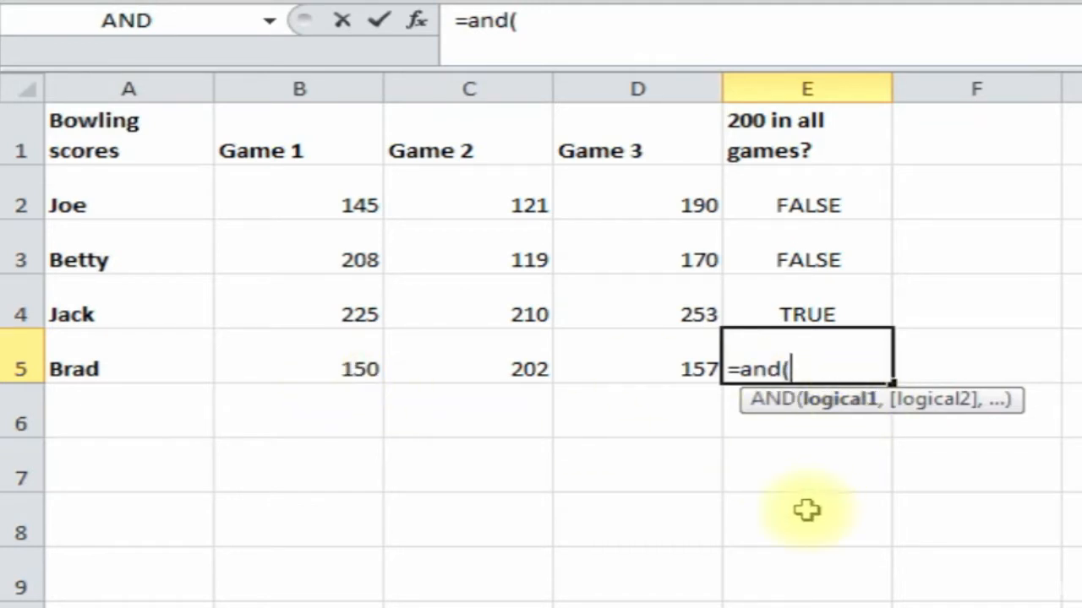
{"action": "type", "text": "b5>200"}
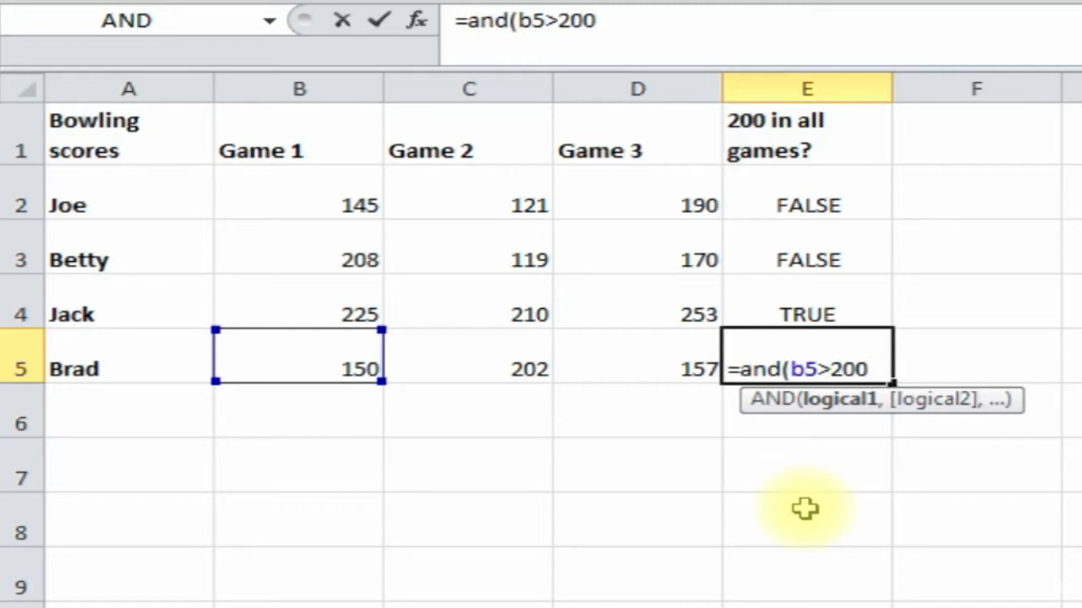
{"action": "type", "text": ",c5>200"}
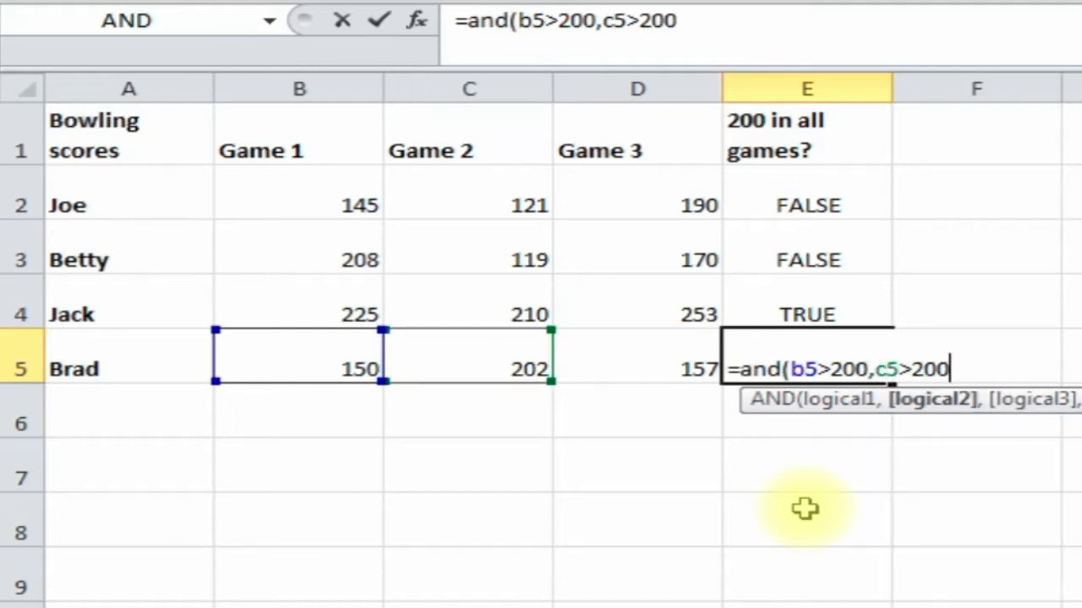
{"action": "type", "text": ","}
{"action": "type", "text": "d"}
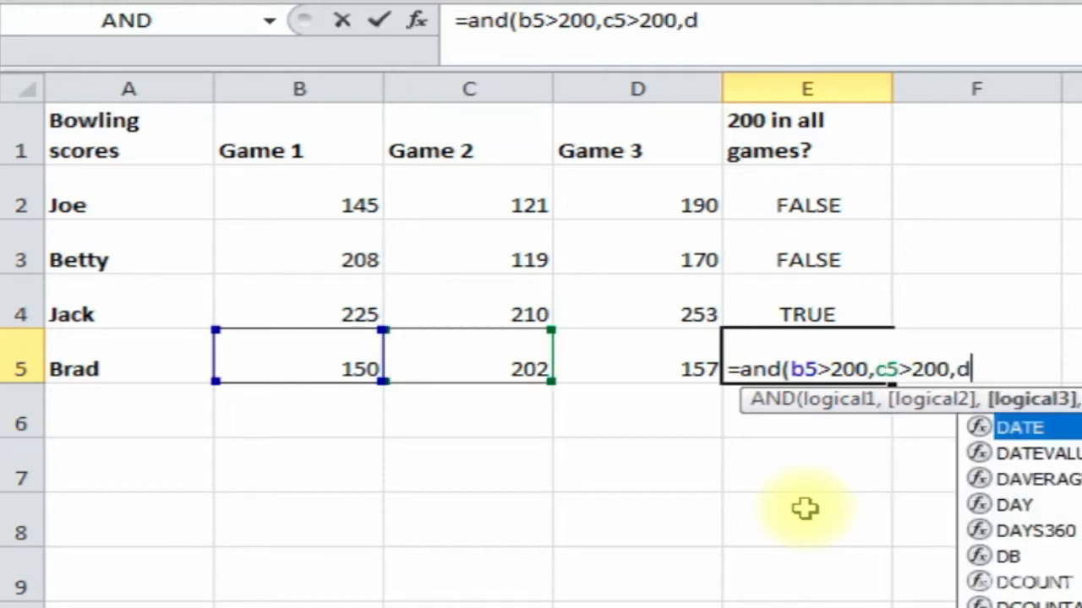
{"action": "type", "text": "5>200"}
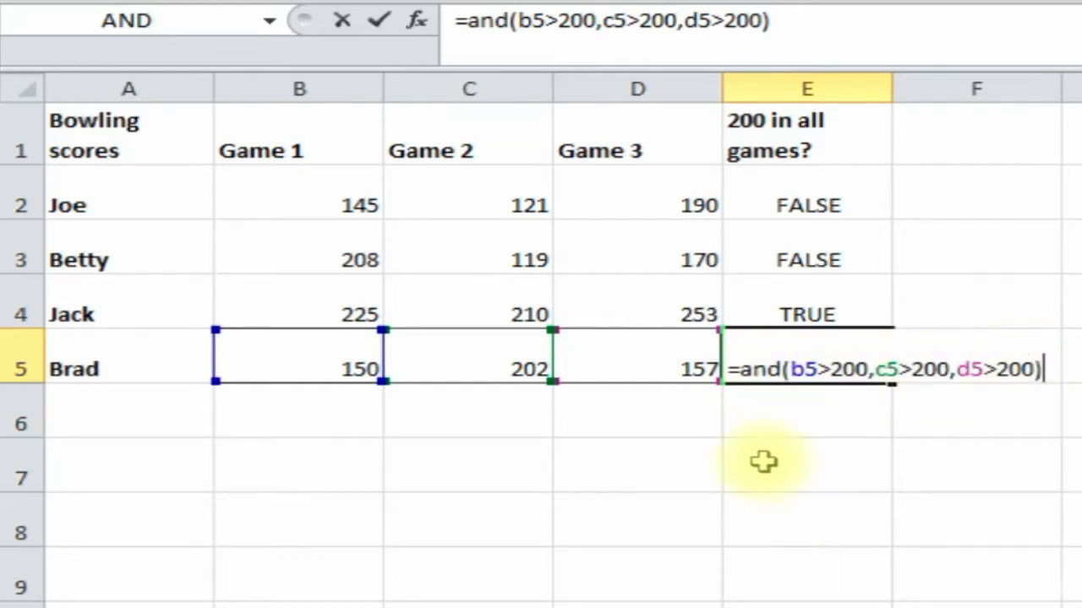
{"action": "key", "text": "Return"}
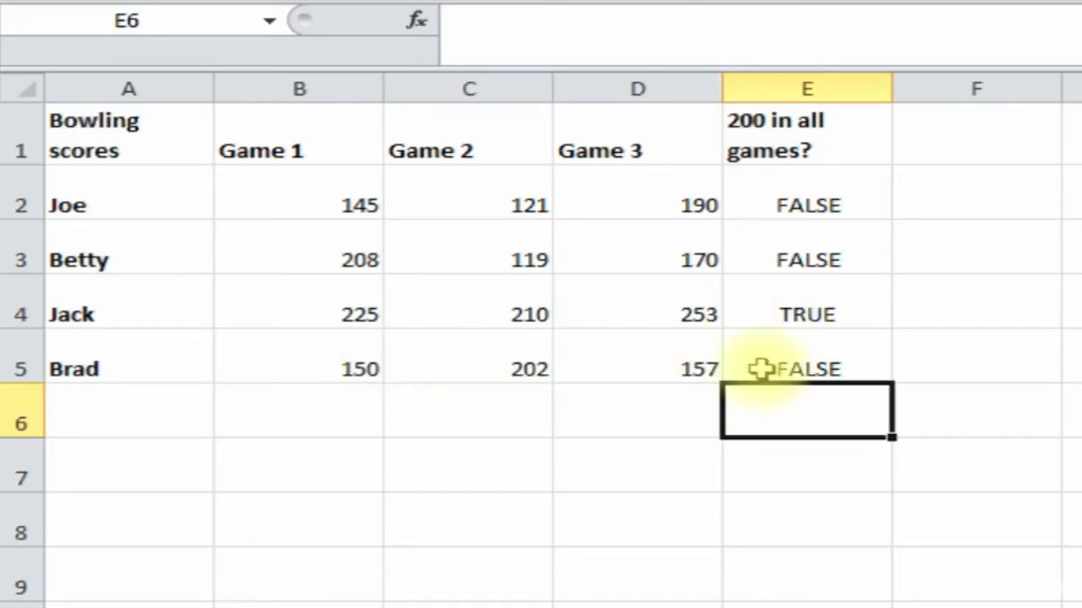
{"action": "left_click", "coordinate": [567, 499]}
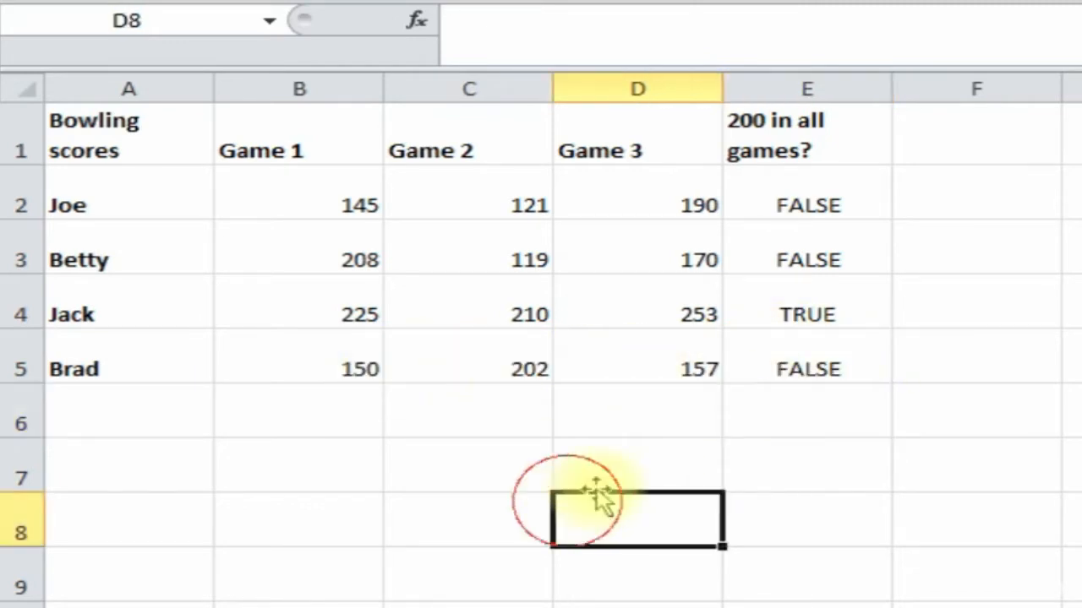
{"action": "left_click", "coordinate": [646, 470]}
{"action": "left_click", "coordinate": [491, 528]}
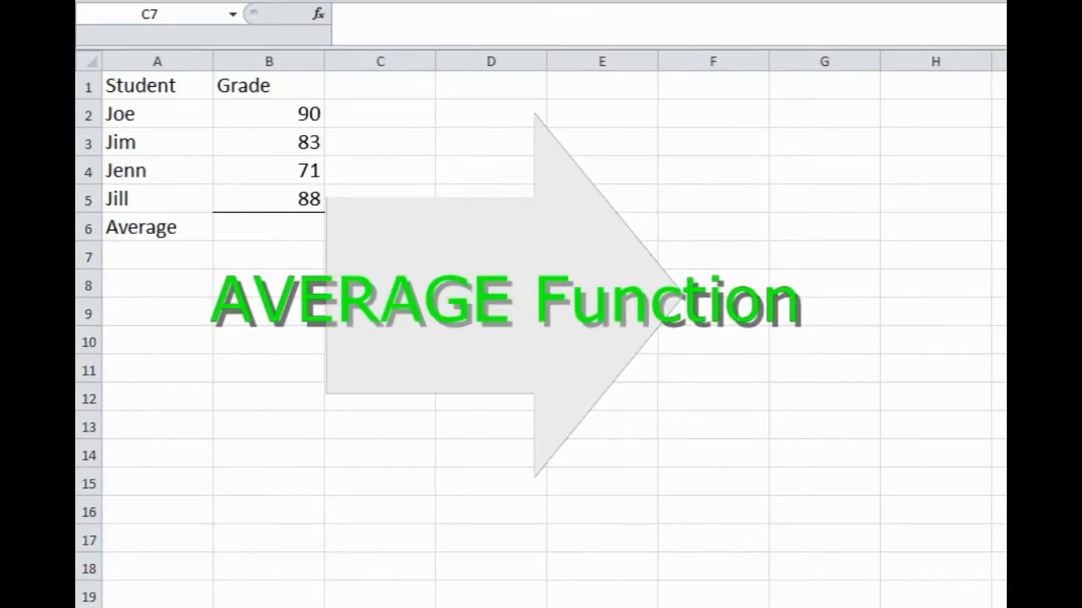
- Look over the four students and their grades, from 90 to 88
{"action": "left_click", "coordinate": [175, 99]}
{"action": "left_click", "coordinate": [160, 115]}
{"action": "left_click", "coordinate": [160, 142]}
{"action": "left_click", "coordinate": [160, 170]}
{"action": "left_click", "coordinate": [159, 199]}
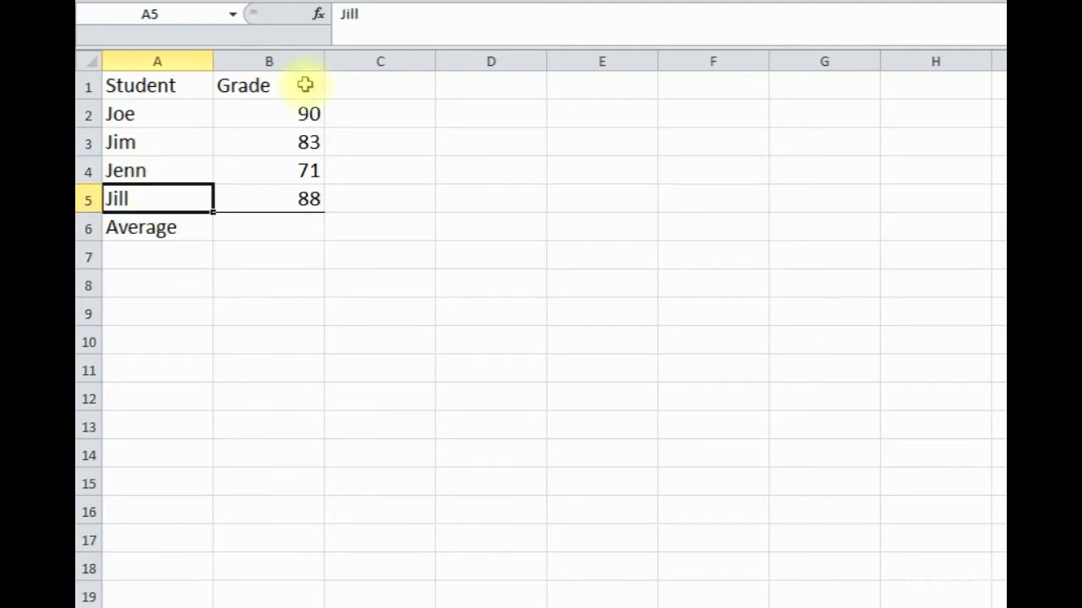
{"action": "left_click", "coordinate": [279, 84]}
{"action": "left_click", "coordinate": [278, 113]}
{"action": "left_click", "coordinate": [276, 144]}
{"action": "left_click", "coordinate": [275, 174]}
{"action": "left_click", "coordinate": [273, 198]}
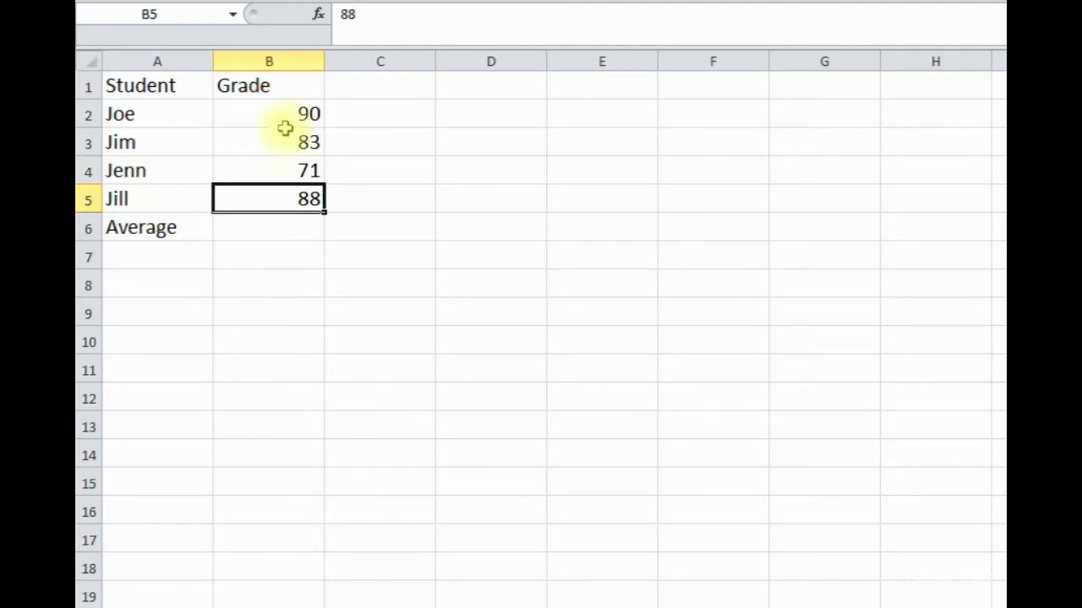
- Select B6 beside the Average label and open Insert Function
{"action": "left_click", "coordinate": [164, 230]}
{"action": "left_click", "coordinate": [267, 237]}
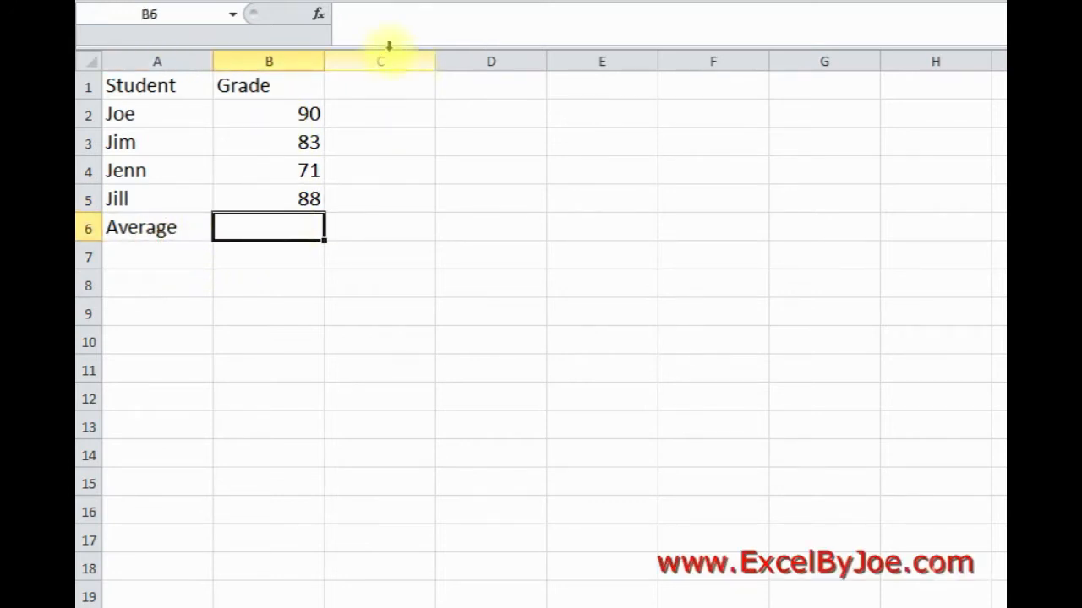
{"action": "left_click", "coordinate": [319, 15]}
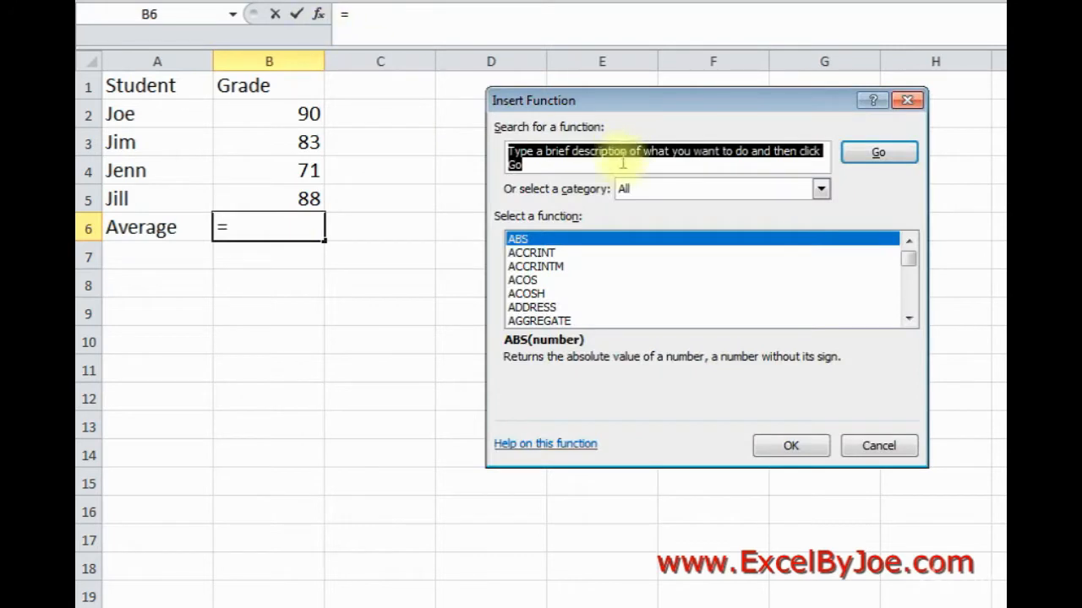
- Insert AVERAGE in B6 over the grades B2:B5, giving 83
{"action": "left_click", "coordinate": [911, 296]}
{"action": "left_click", "coordinate": [909, 295]}
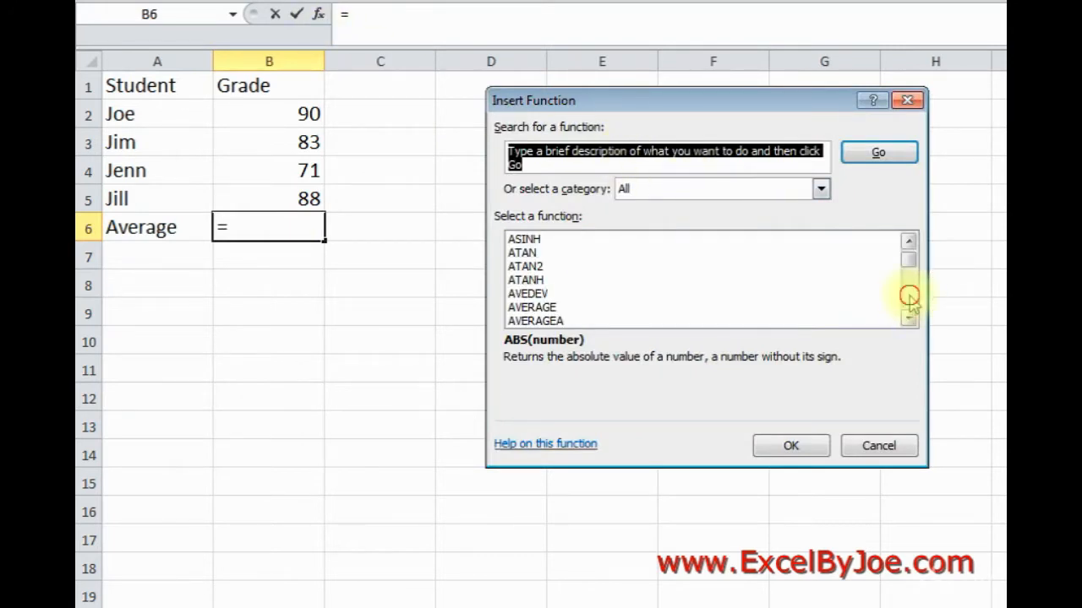
{"action": "left_click", "coordinate": [539, 308]}
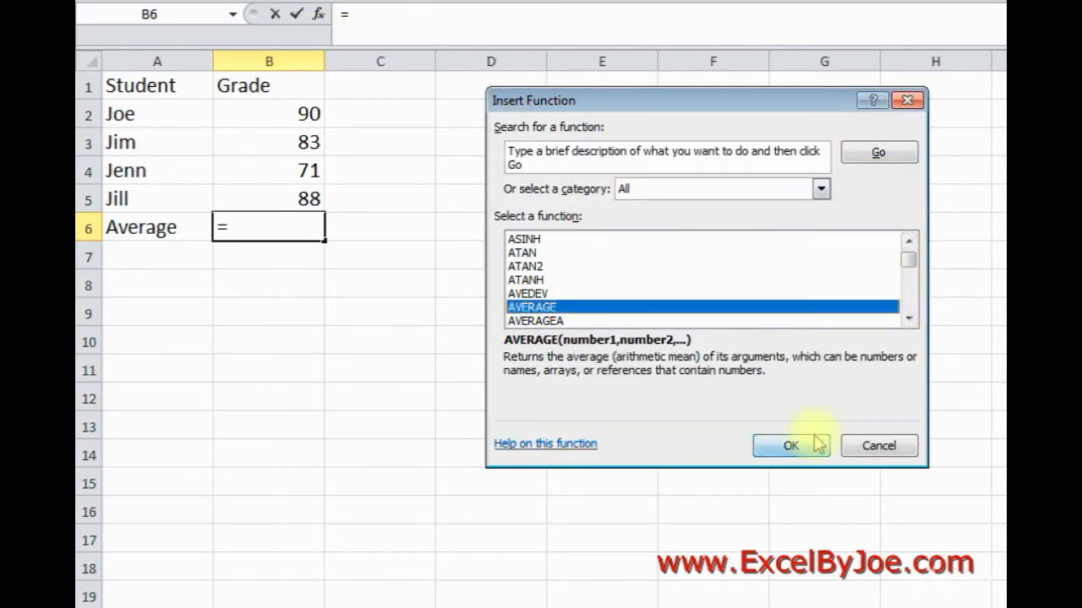
{"action": "left_click", "coordinate": [796, 448]}
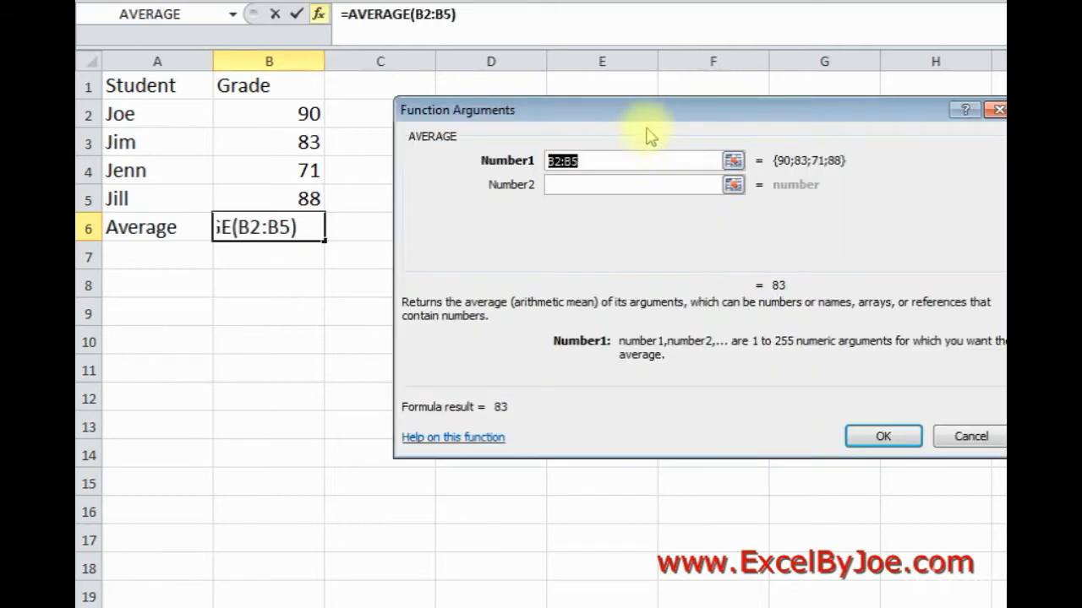
{"action": "left_click_drag", "start_coordinate": [651, 114], "coordinate": [639, 98]}
{"action": "left_click", "coordinate": [600, 145]}
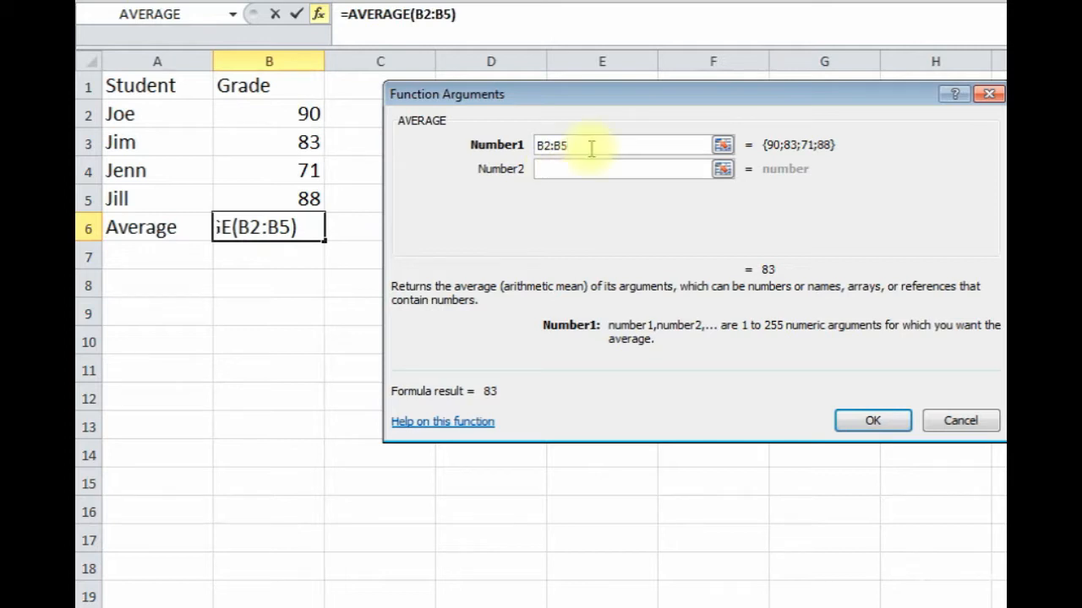
{"action": "key", "text": "BackSpace"}
{"action": "key", "text": "BackSpace"}
{"action": "key", "text": "BackSpace"}
{"action": "key", "text": "BackSpace"}
{"action": "key", "text": "BackSpace"}
{"action": "left_click_drag", "start_coordinate": [292, 118], "coordinate": [286, 193]}
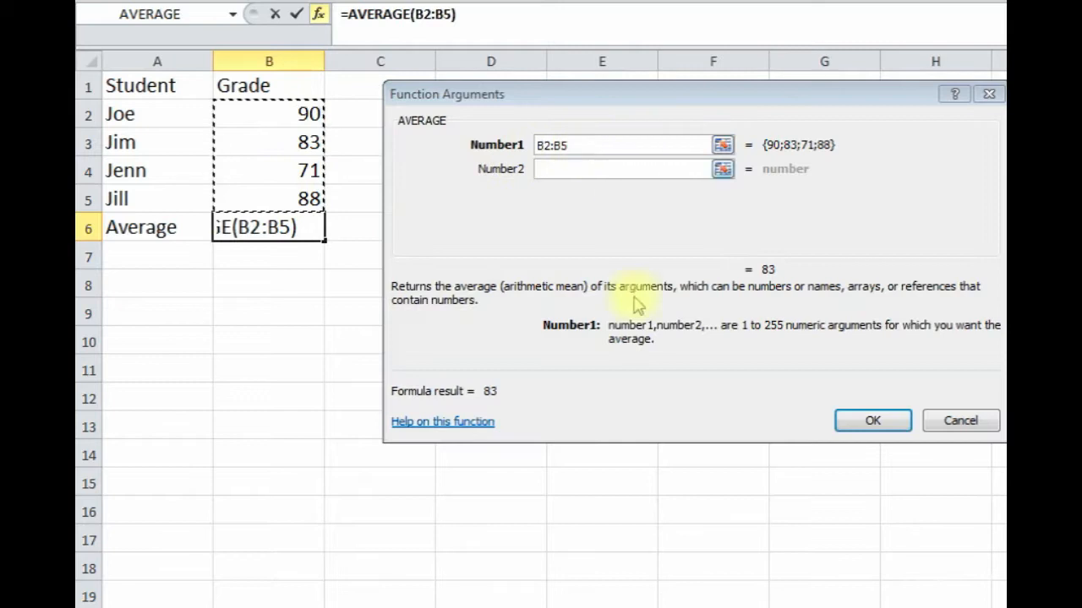
{"action": "left_click", "coordinate": [857, 420]}
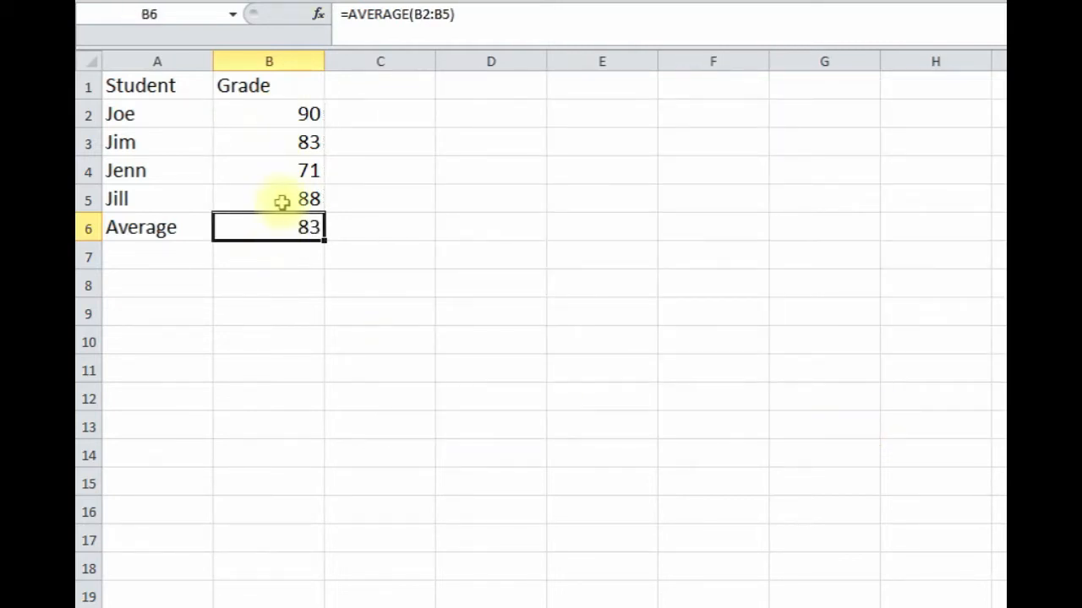
{"action": "left_click", "coordinate": [266, 284]}
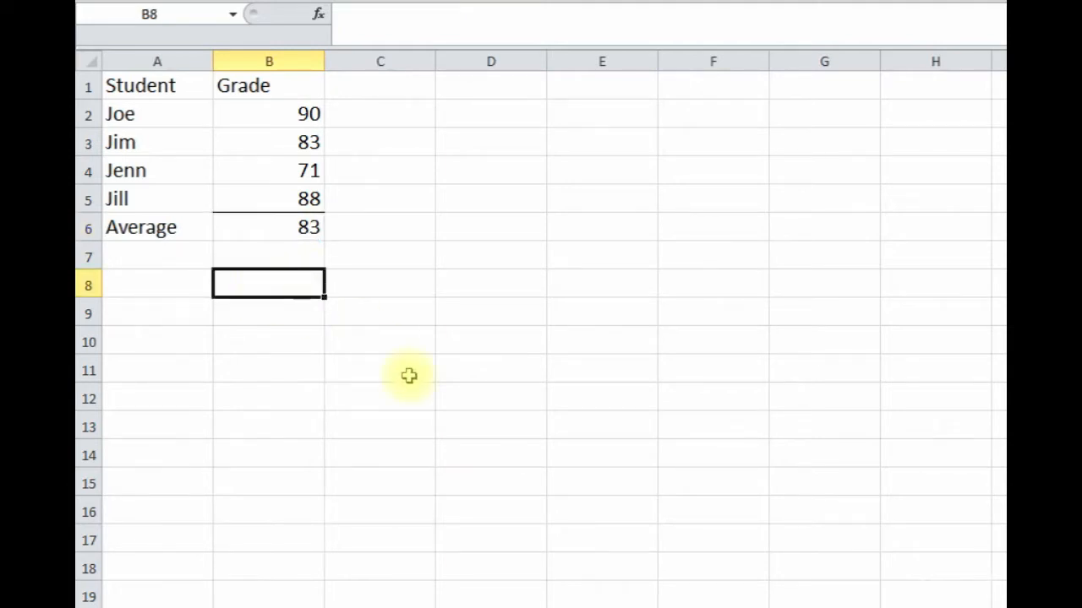
- Type =AVERAGE(B2,100,55,130) in B8 and confirm it shows 93.75
{"action": "type", "text": "=averag"}
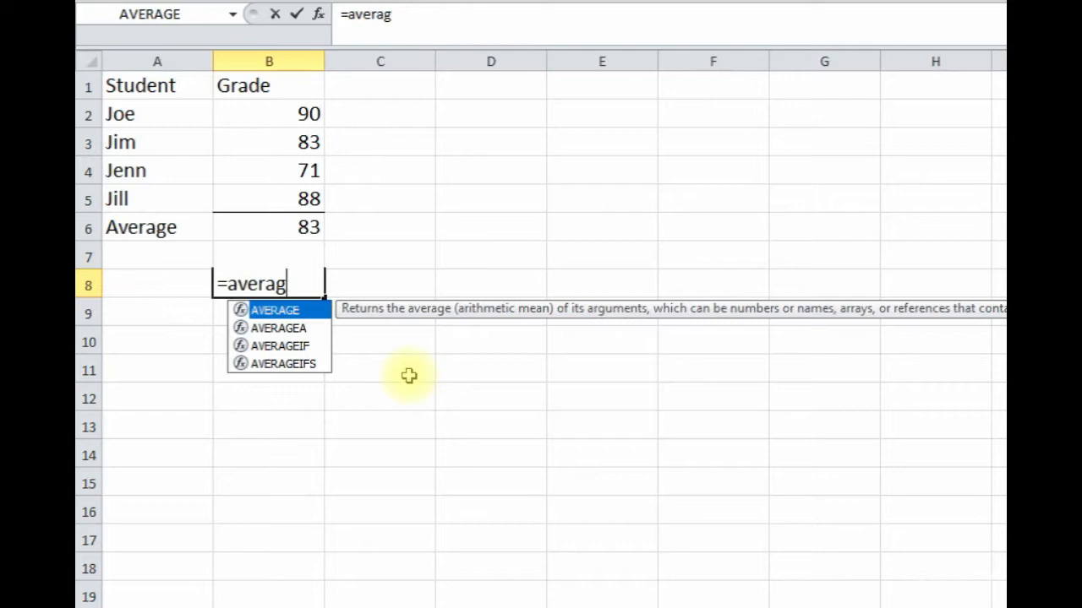
{"action": "type", "text": "e("}
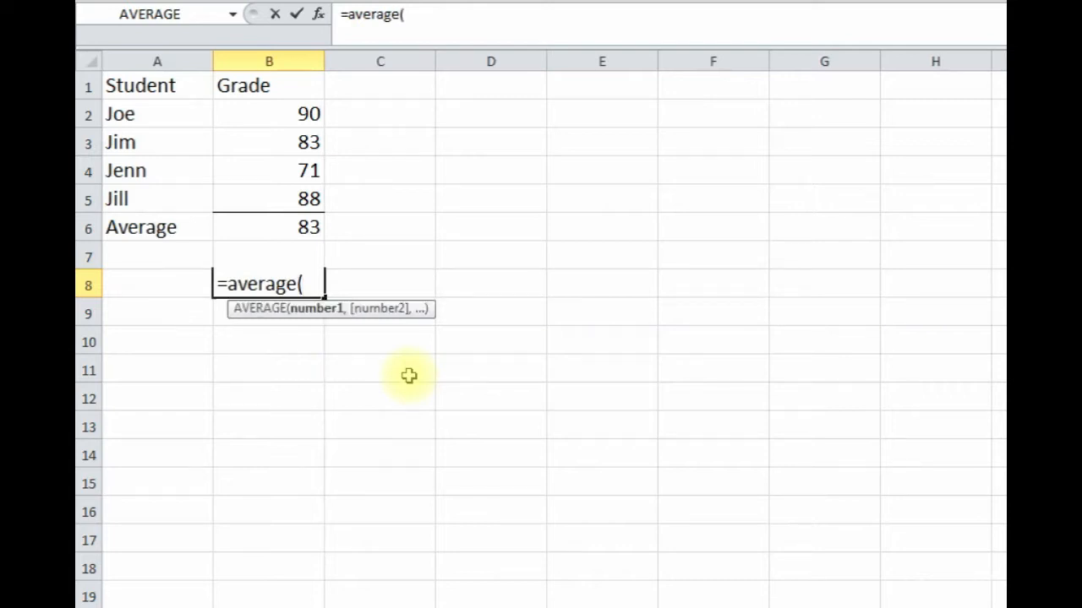
{"action": "left_click", "coordinate": [280, 117]}
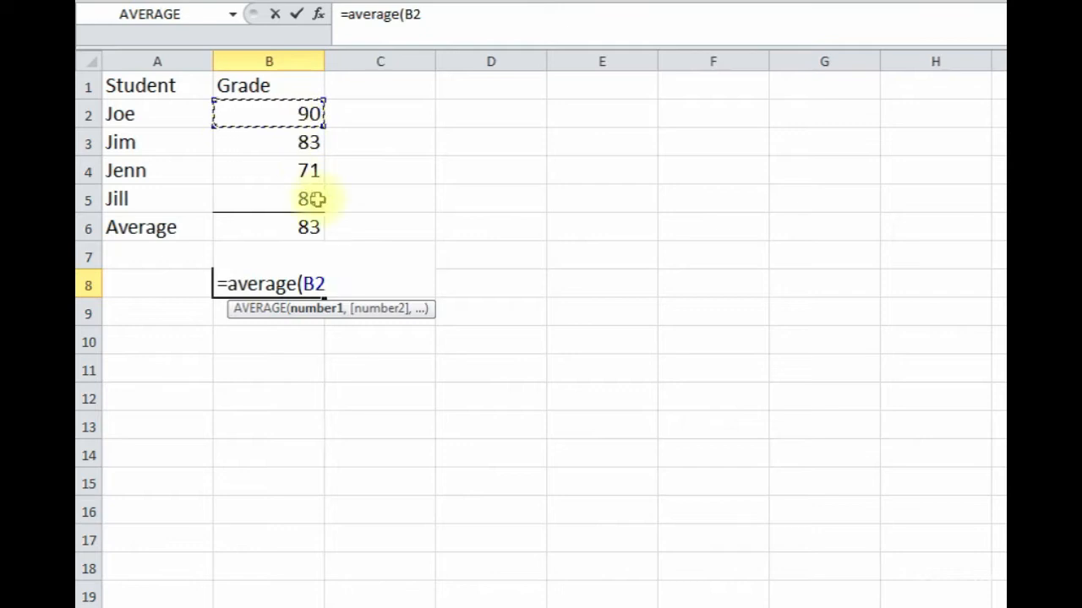
{"action": "type", "text": ","}
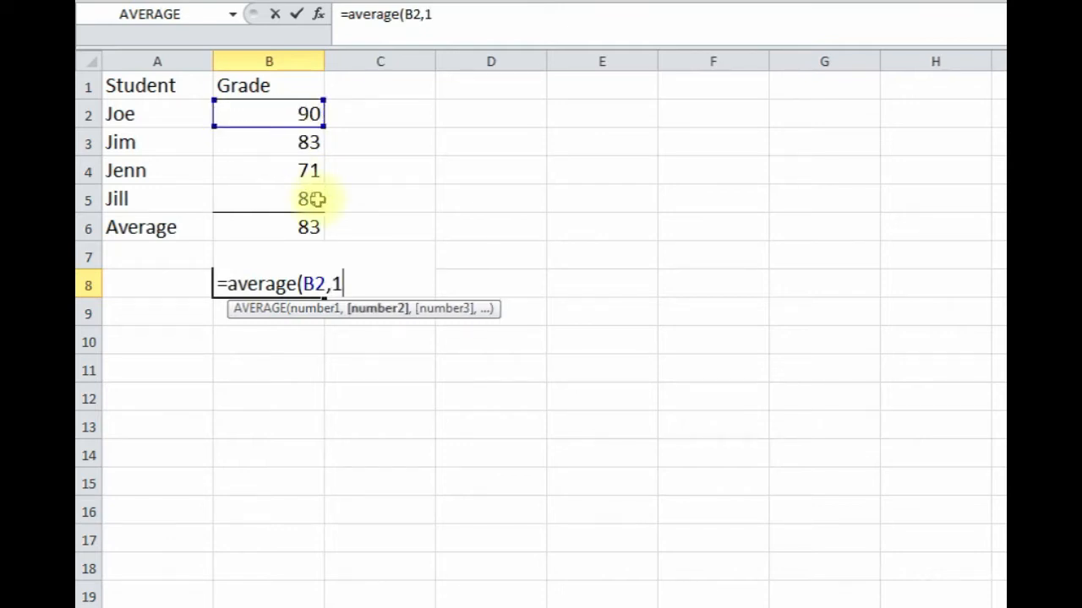
{"action": "type", "text": "100,55,130"}
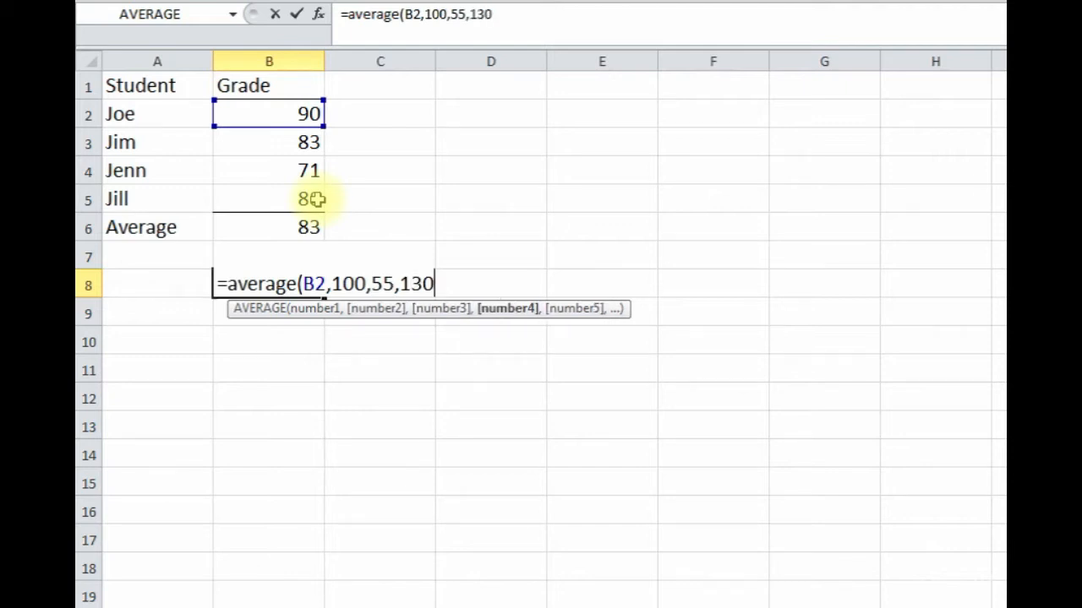
{"action": "key", "text": "Return"}
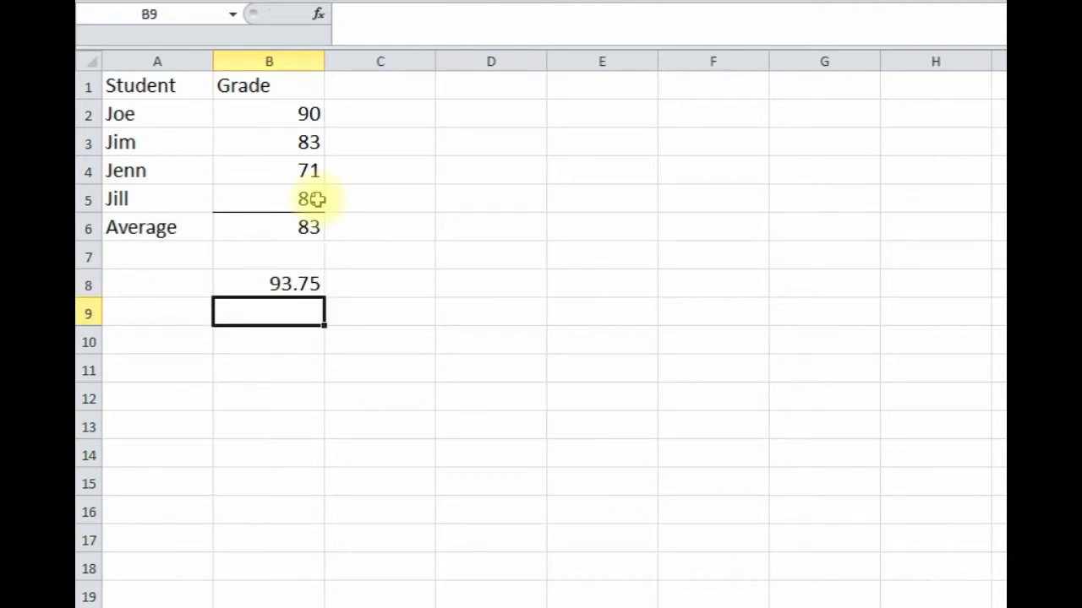
{"action": "left_click", "coordinate": [260, 287]}
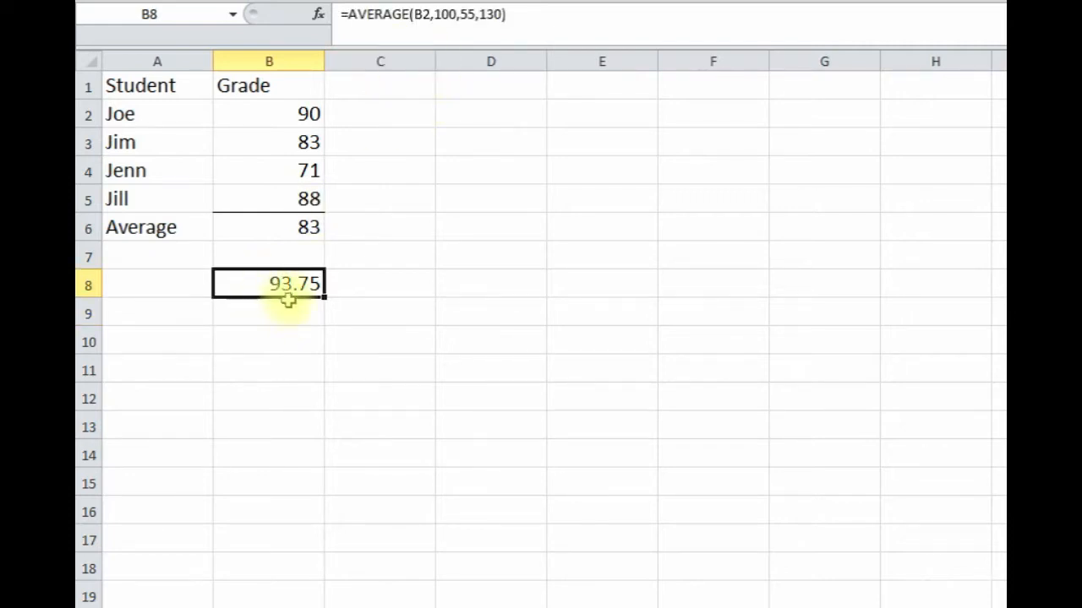
{"action": "left_click", "coordinate": [289, 336]}
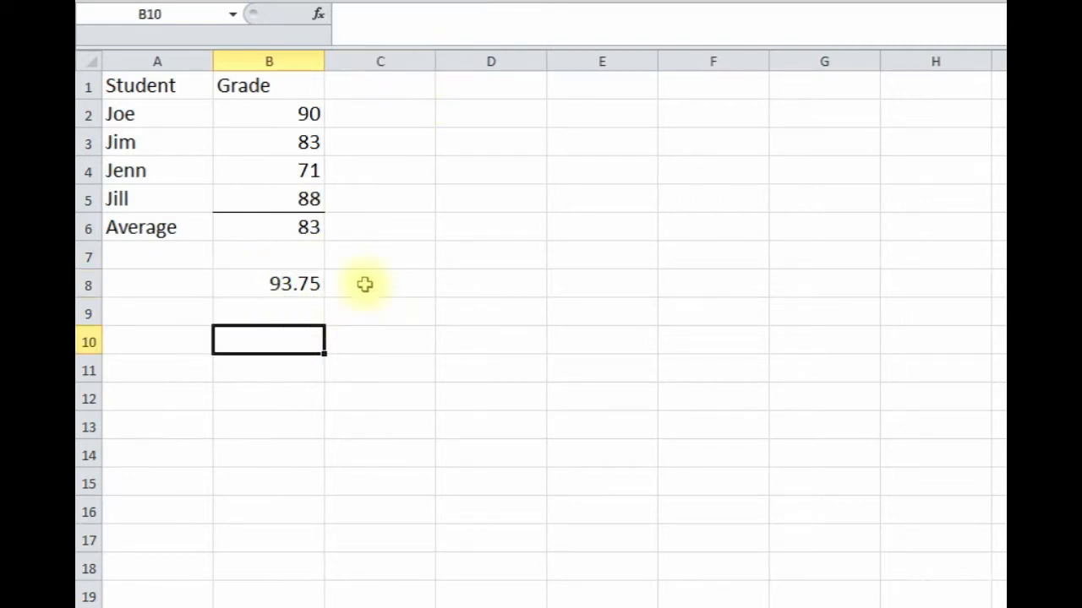
{"action": "left_click", "coordinate": [457, 234]}
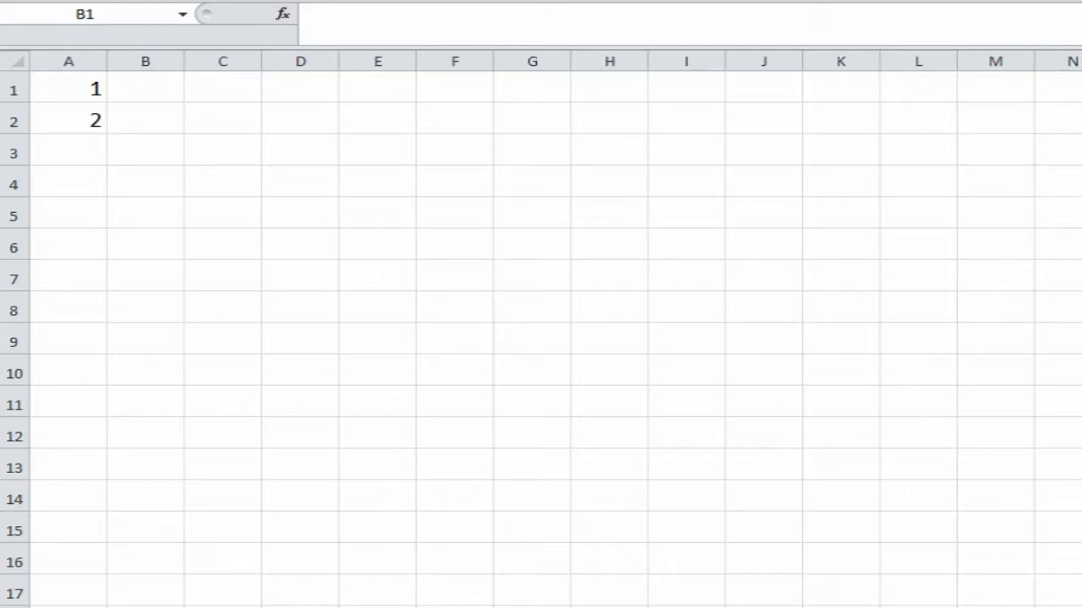
- Select B1 on the new sheet and open Insert Function
{"action": "left_click", "coordinate": [151, 91]}
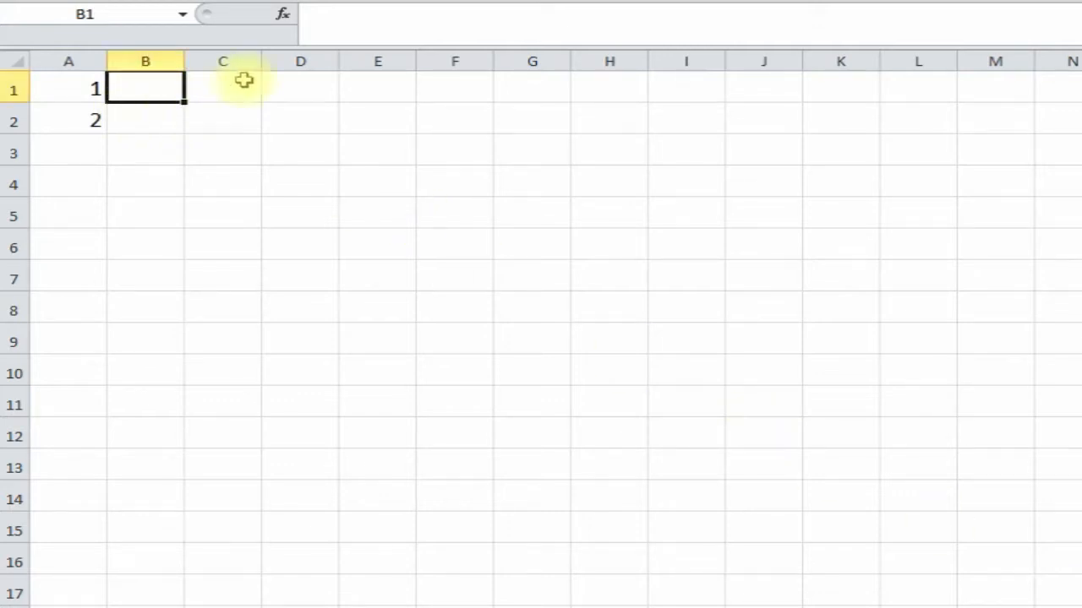
{"action": "left_click", "coordinate": [284, 14]}
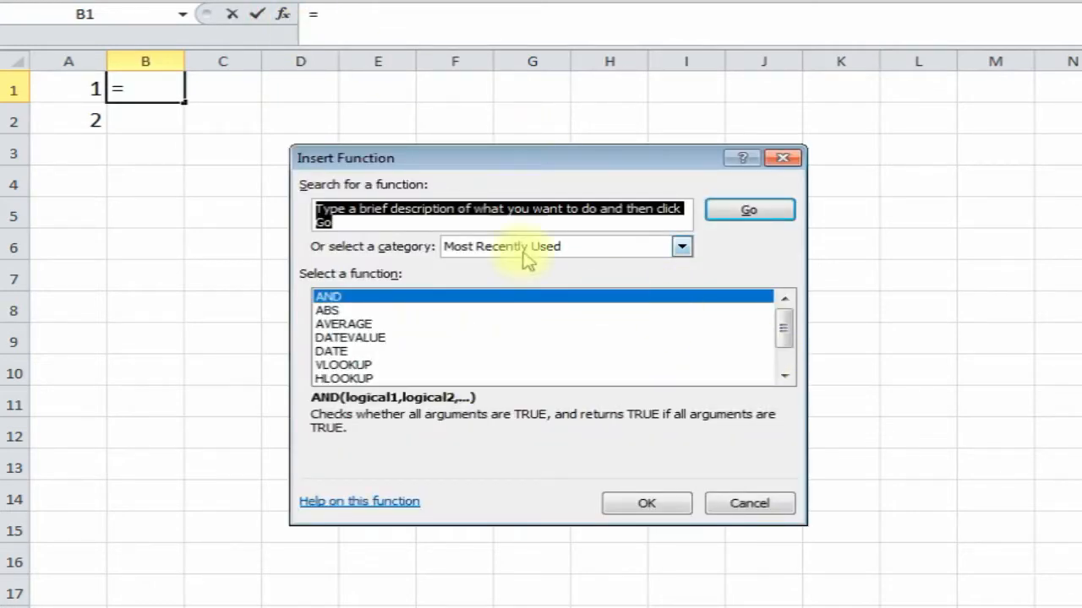
- Find the CHOOSE function and open its argument form for B1
{"action": "type", "text": "choose"}
{"action": "key", "text": "Return"}
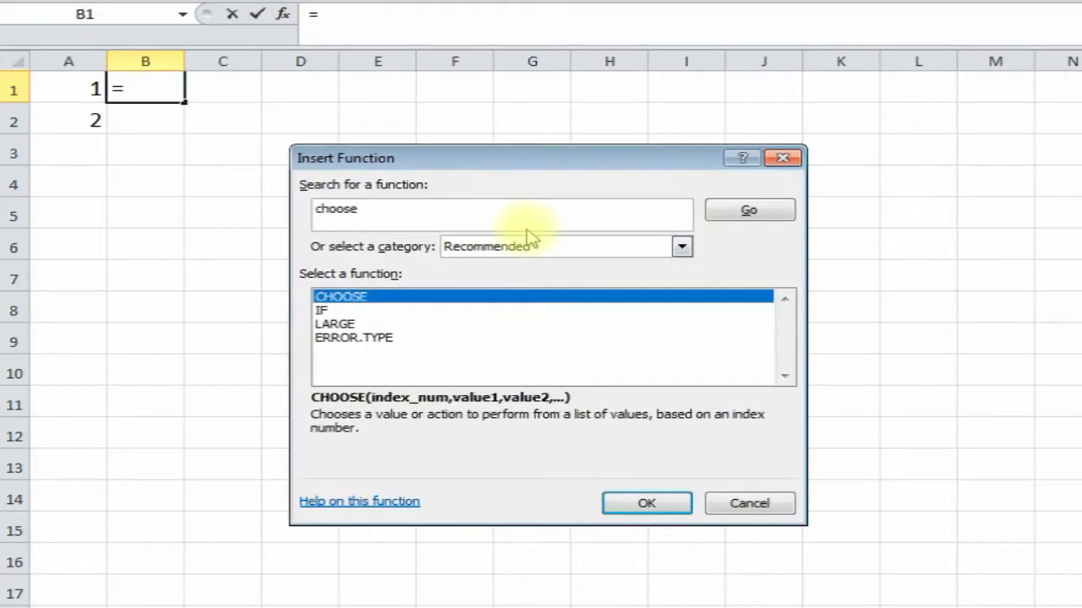
{"action": "double_click", "coordinate": [402, 305]}
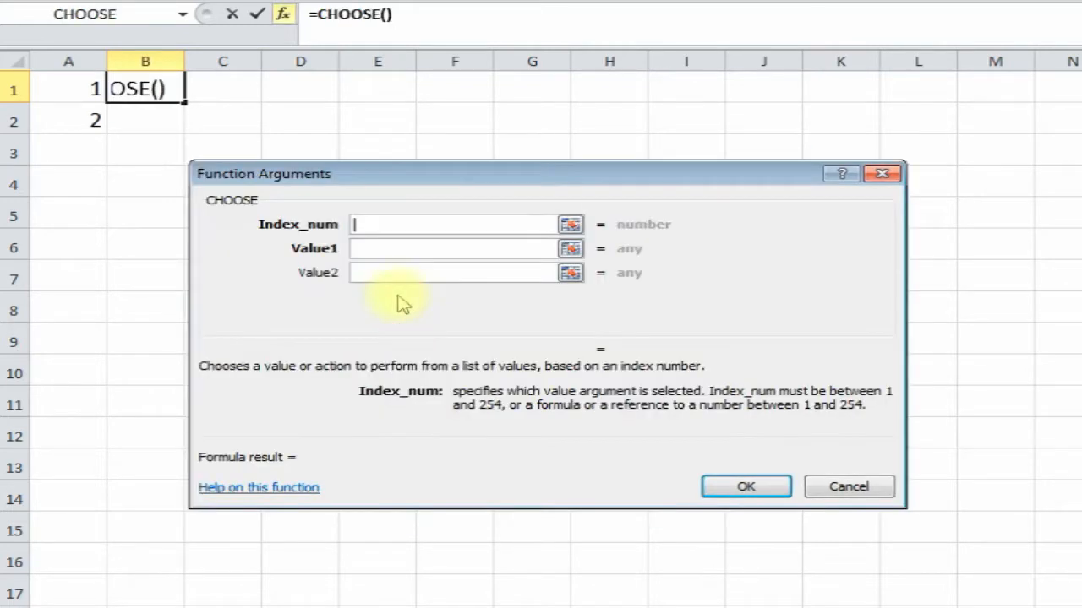
{"action": "left_click_drag", "start_coordinate": [483, 180], "coordinate": [555, 102]}
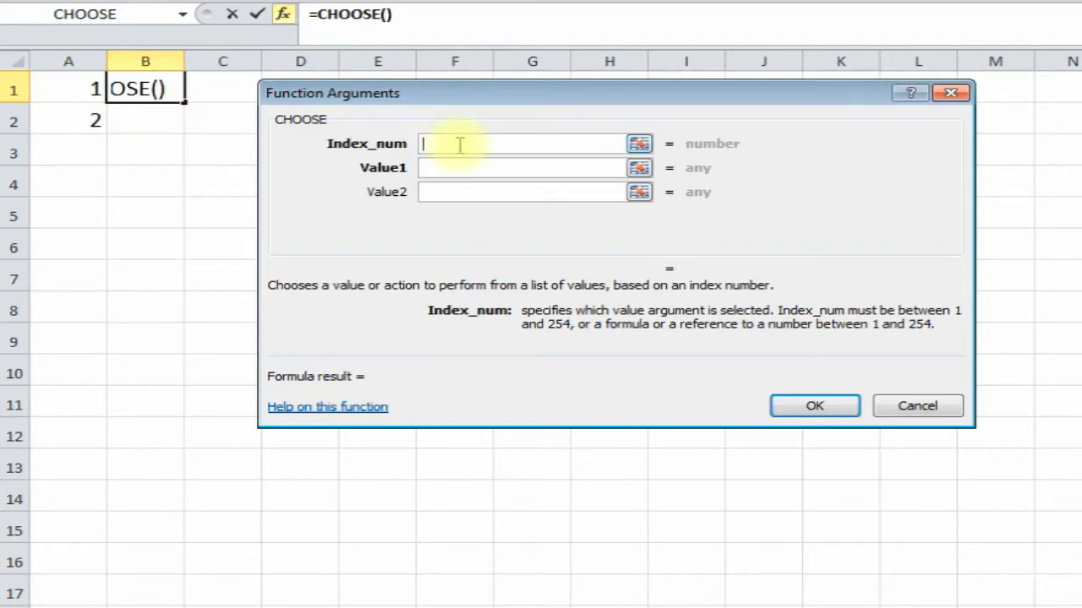
- Enter index 2 with values Joe, Jim, Tim so B1 holds =CHOOSE(2,"Joe","Jim","Tim")
{"action": "type", "text": "2"}
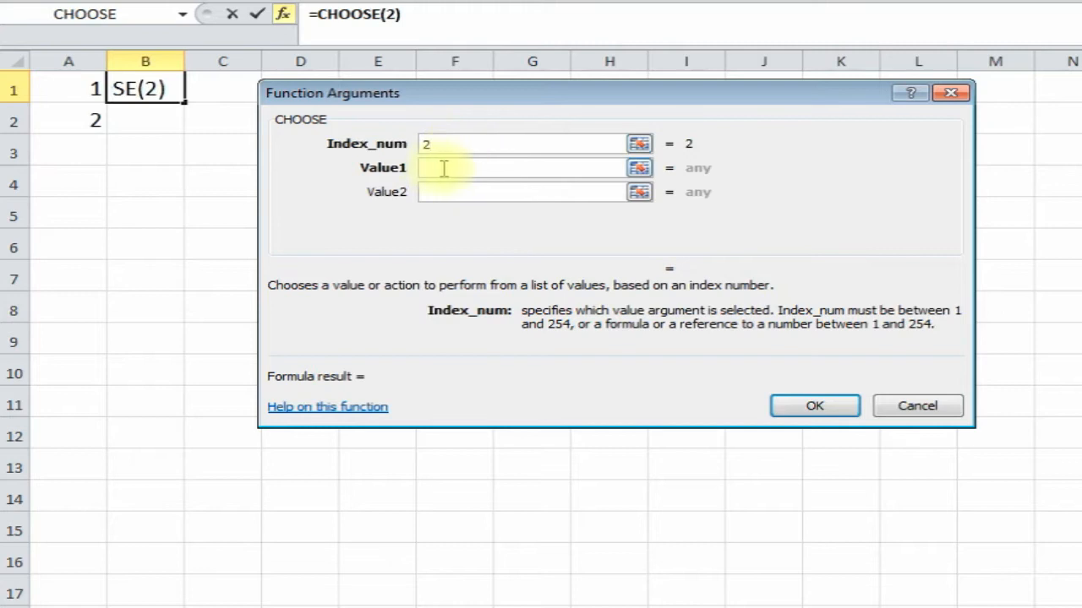
{"action": "left_click", "coordinate": [444, 168]}
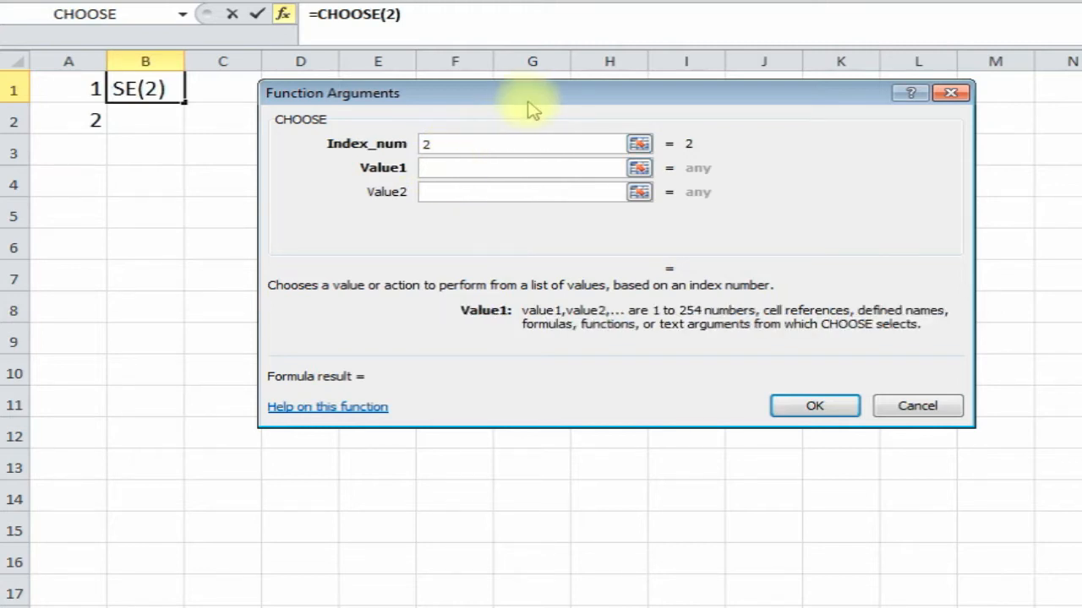
{"action": "type", "text": "Joe"}
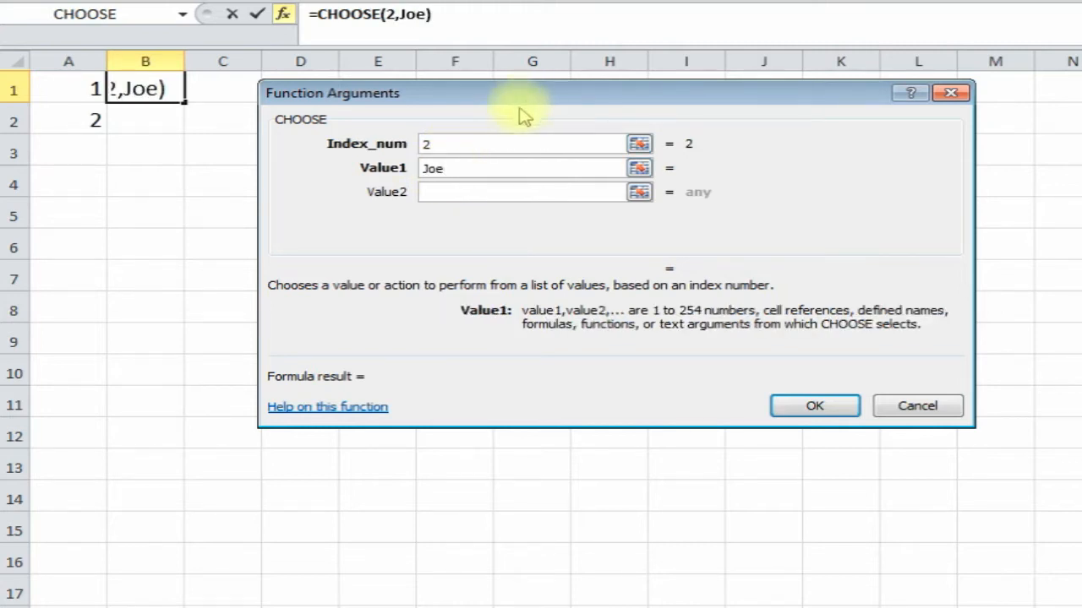
{"action": "left_click", "coordinate": [460, 192]}
{"action": "type", "text": "Jim"}
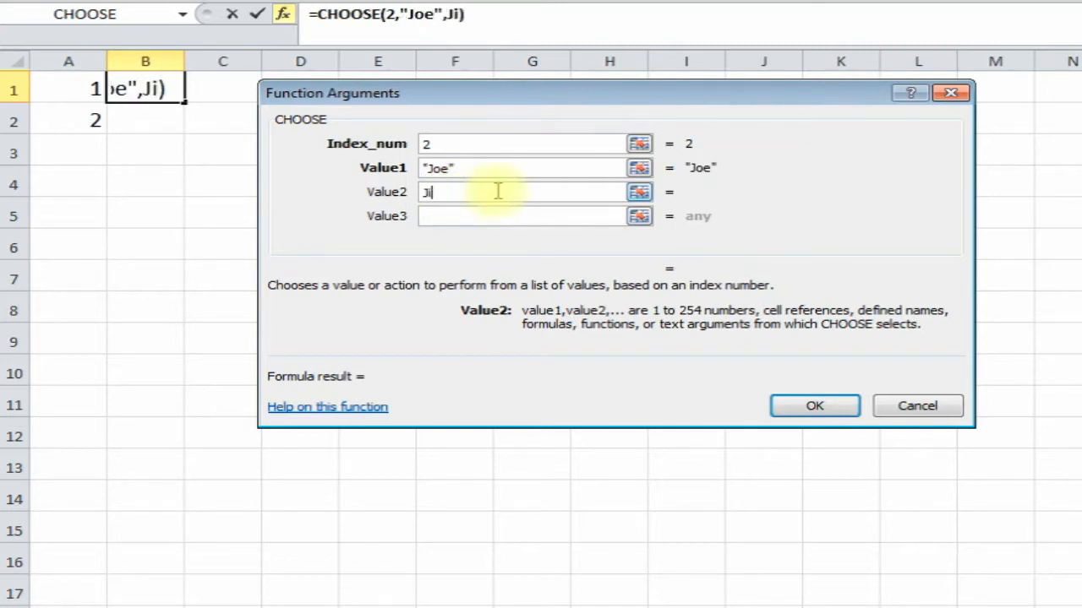
{"action": "left_click", "coordinate": [469, 216]}
{"action": "type", "text": "Tim"}
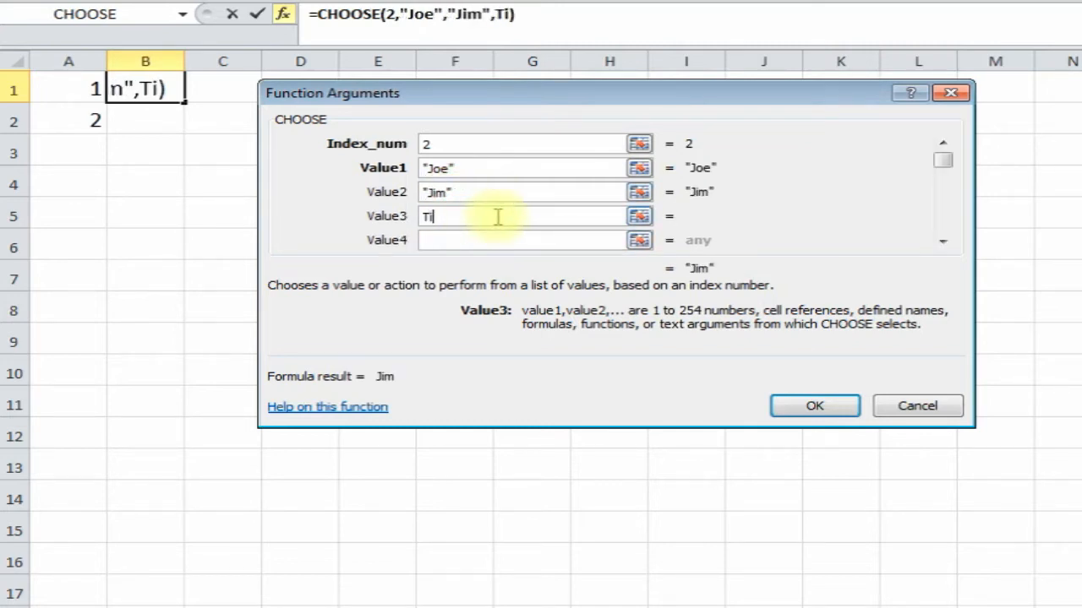
{"action": "left_click", "coordinate": [471, 241]}
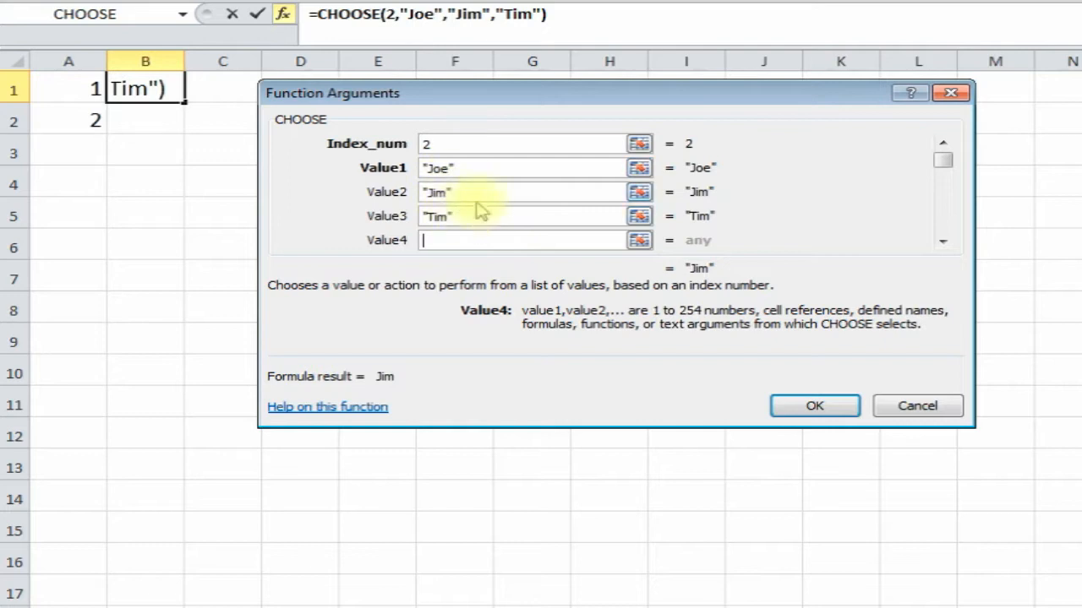
{"action": "left_click", "coordinate": [445, 144]}
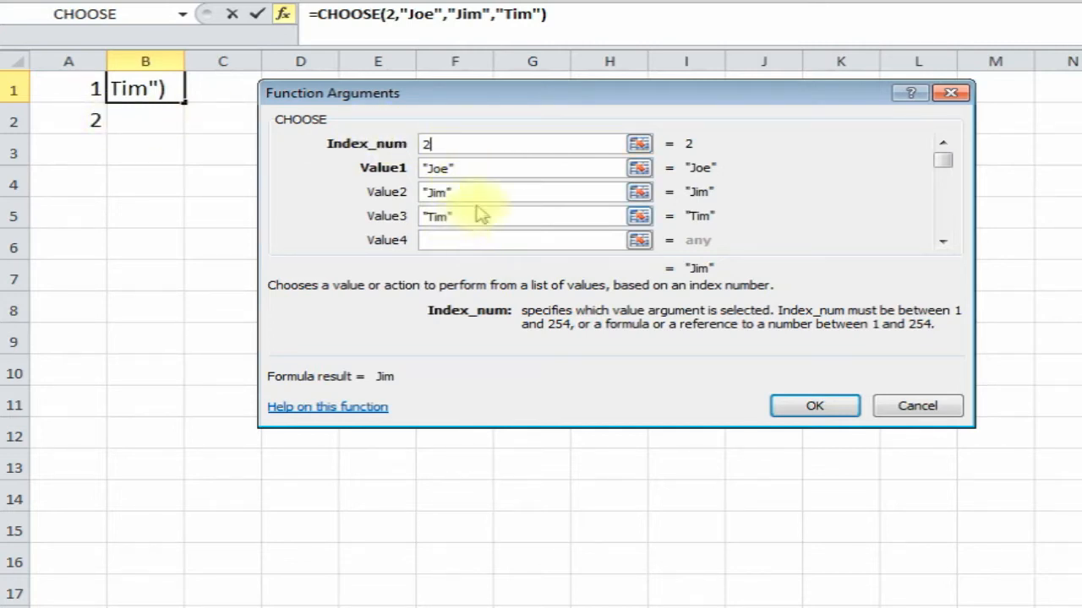
{"action": "left_click", "coordinate": [813, 407]}
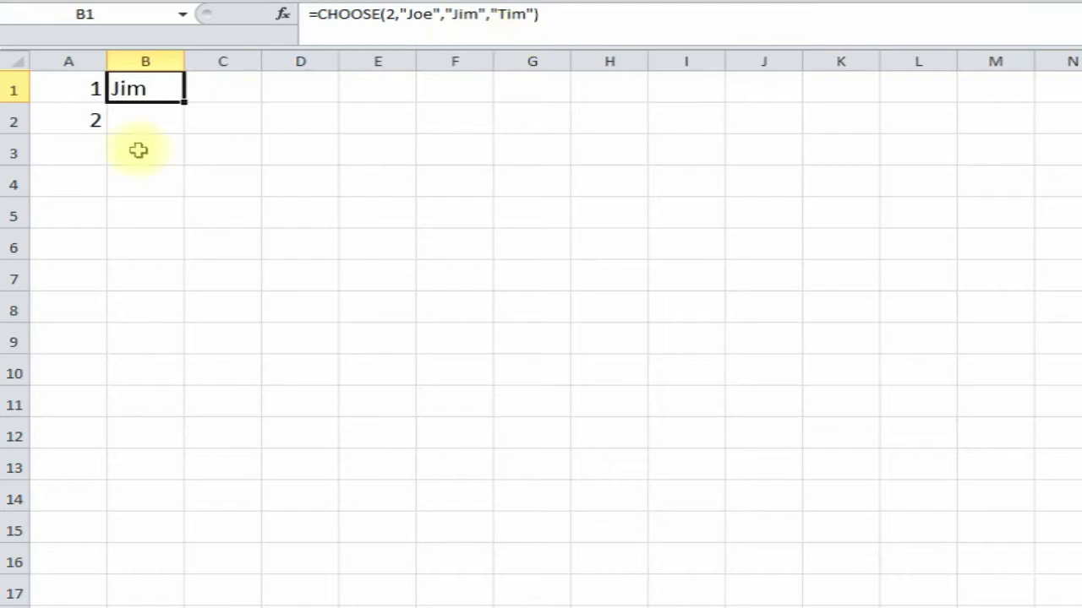
{"action": "left_click", "coordinate": [144, 125]}
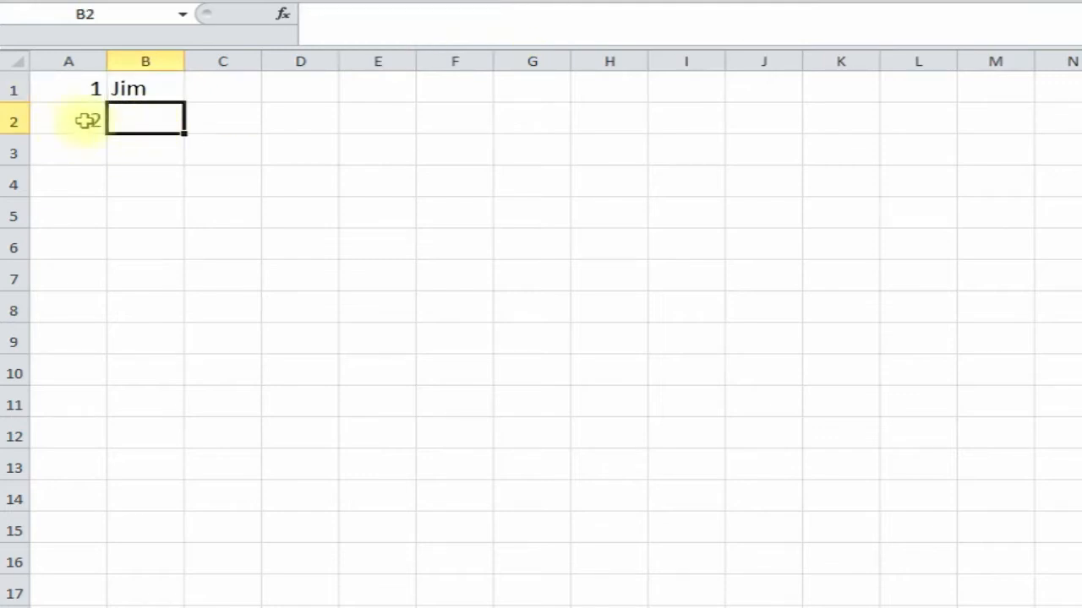
- Enter =CHOOSE(A2,"Joe","Jim","Tim") in B2, taking the index from A2
{"action": "left_click", "coordinate": [283, 16]}
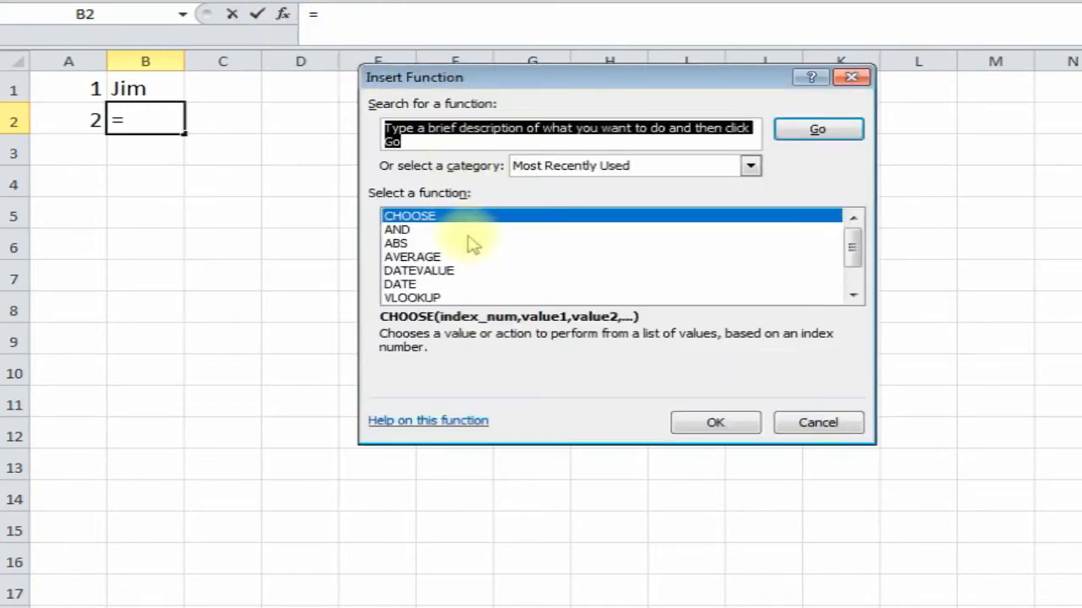
{"action": "double_click", "coordinate": [486, 217]}
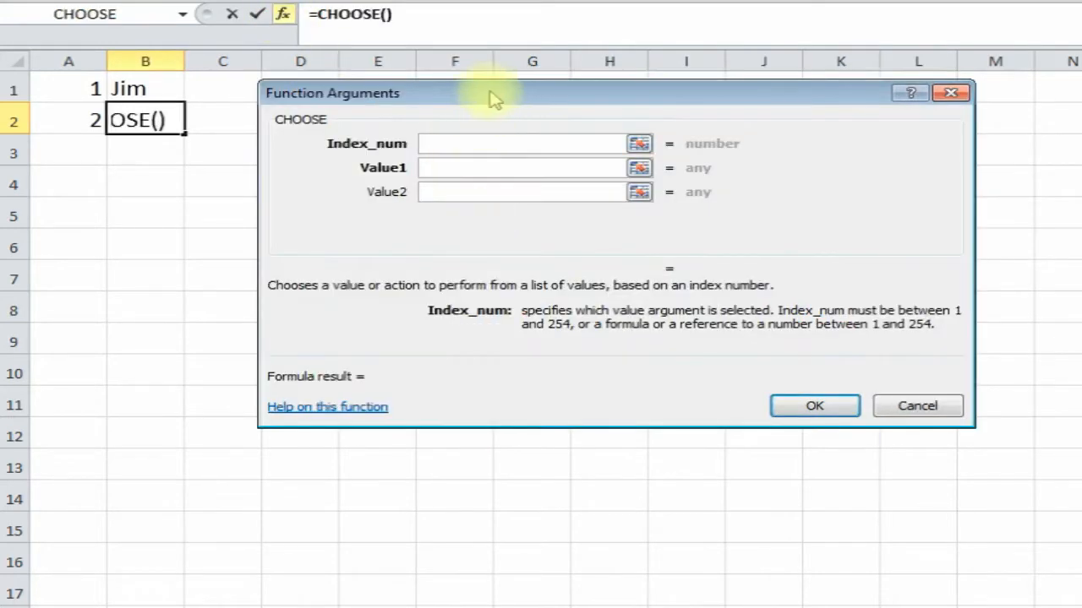
{"action": "left_click_drag", "start_coordinate": [495, 96], "coordinate": [471, 104]}
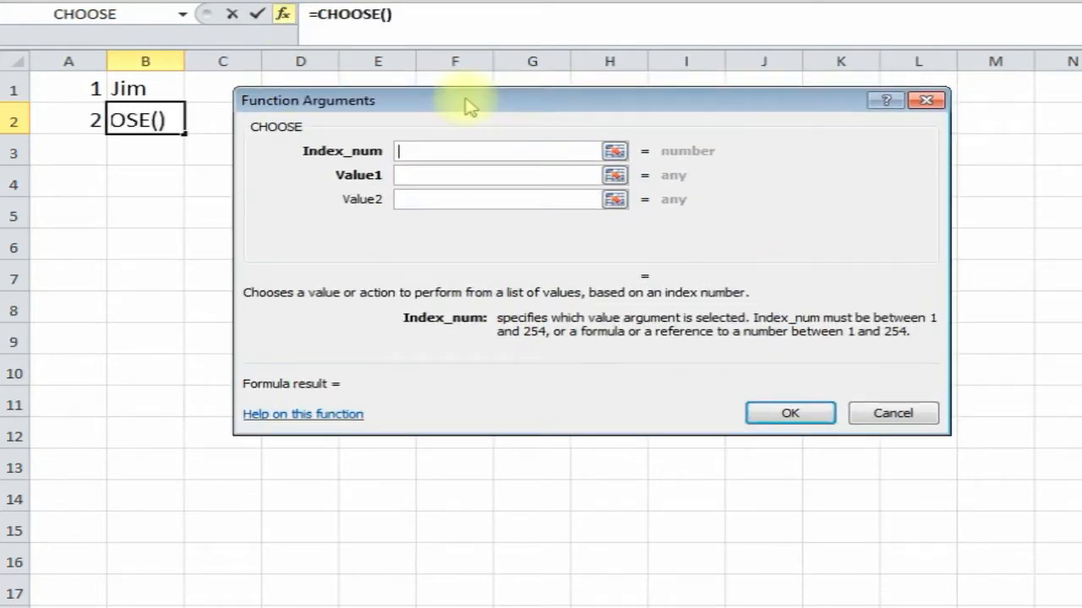
{"action": "left_click", "coordinate": [74, 123]}
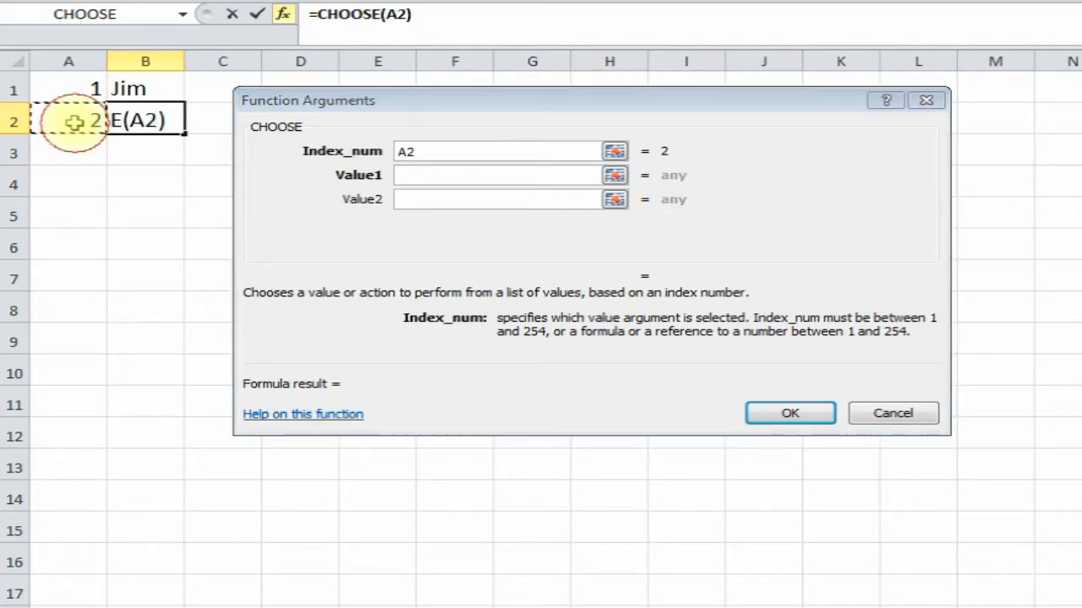
{"action": "left_click", "coordinate": [418, 174]}
{"action": "type", "text": "Joe"}
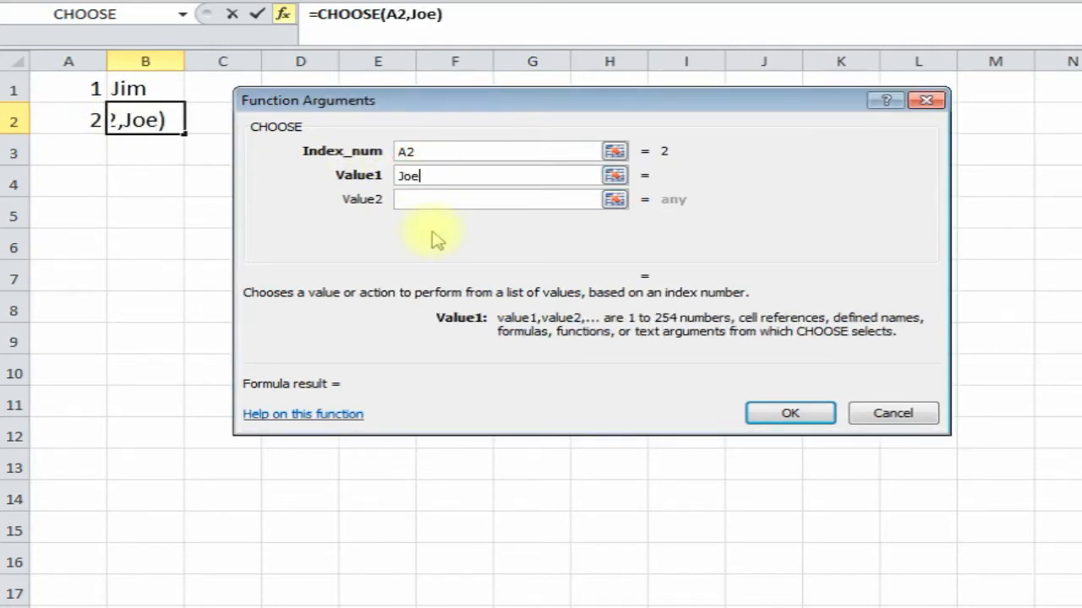
{"action": "left_click", "coordinate": [422, 202]}
{"action": "type", "text": "Jim"}
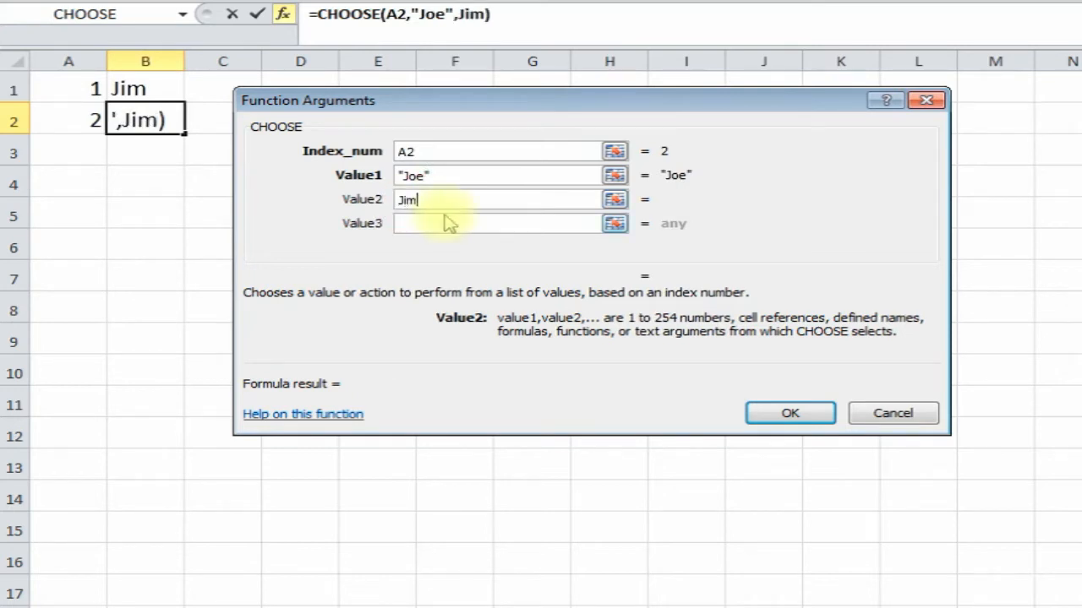
{"action": "left_click", "coordinate": [448, 221]}
{"action": "type", "text": "Tim"}
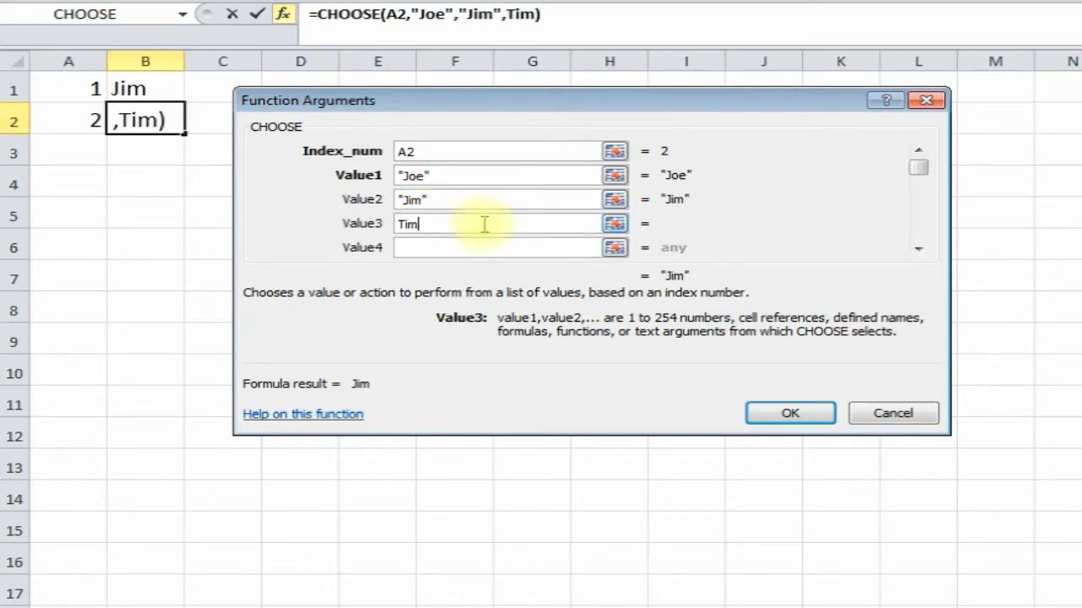
{"action": "left_click", "coordinate": [787, 414]}
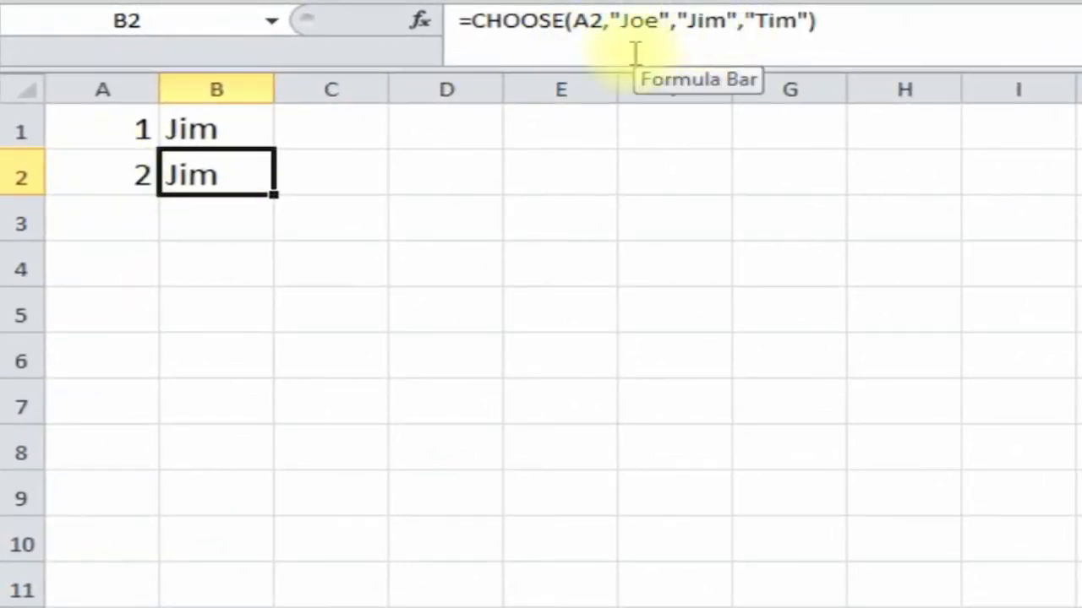
- Change A2 to 1, then 3, so B2 returns Tim, then switch to the phone-number sheet
{"action": "left_click", "coordinate": [112, 179]}
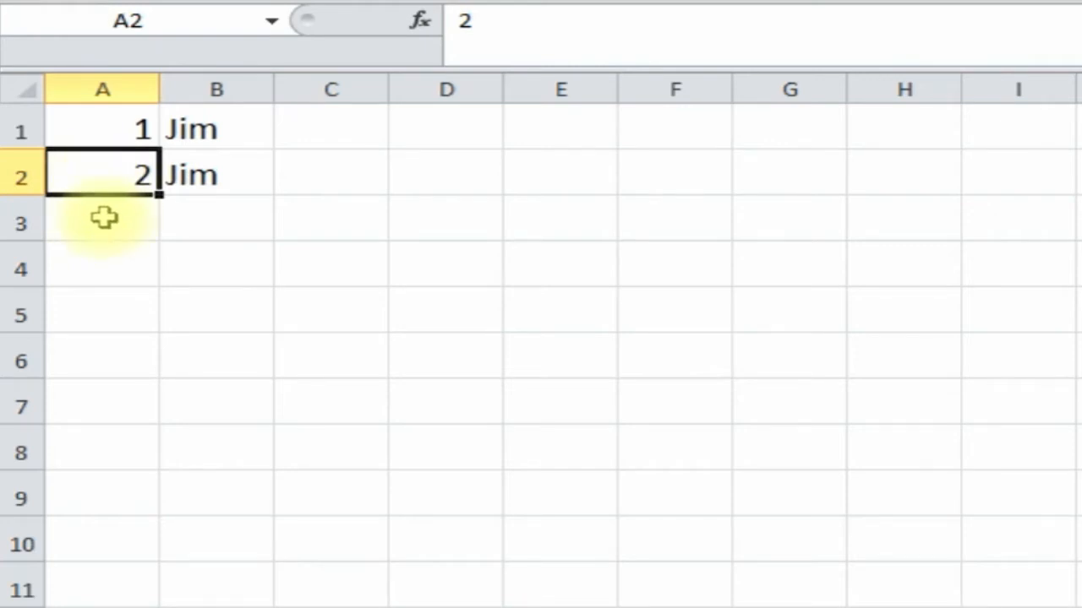
{"action": "type", "text": "1"}
{"action": "key", "text": "Return"}
{"action": "left_click", "coordinate": [229, 176]}
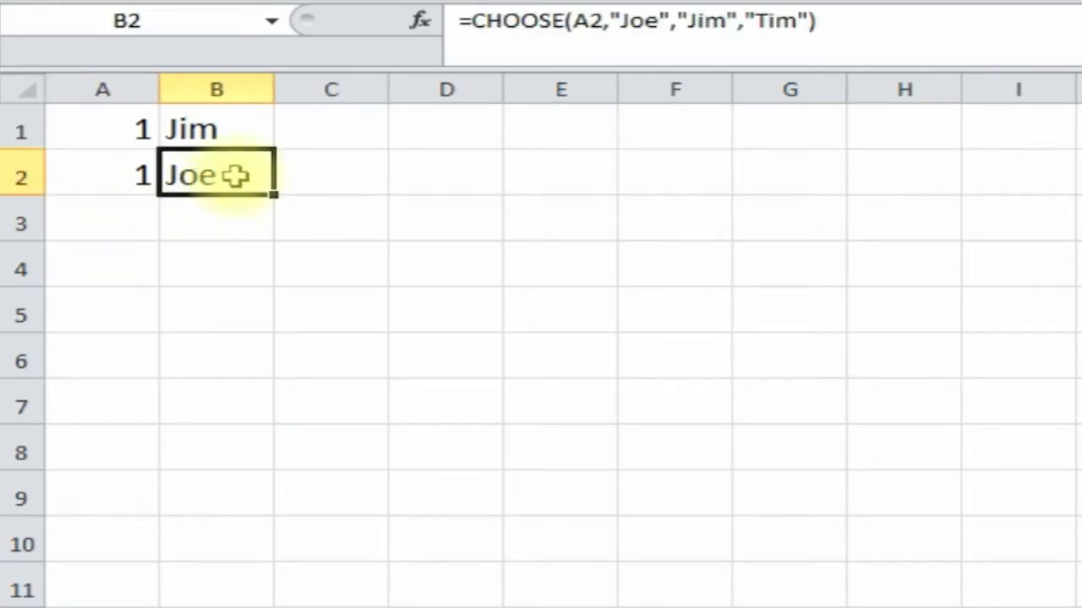
{"action": "left_click", "coordinate": [137, 176]}
{"action": "type", "text": "3"}
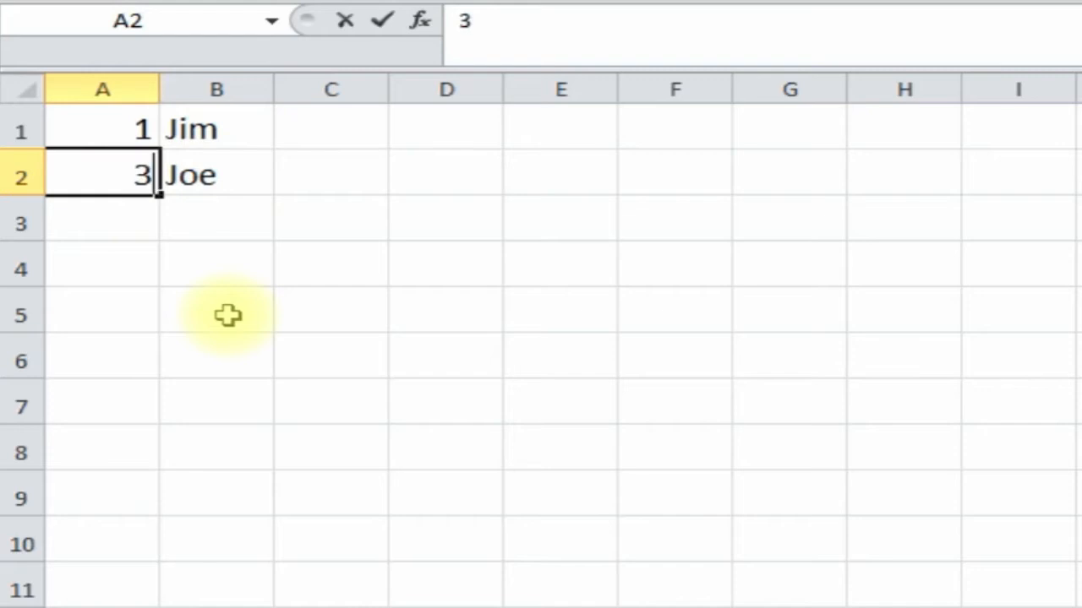
{"action": "key", "text": "Return"}
{"action": "left_click", "coordinate": [223, 177]}
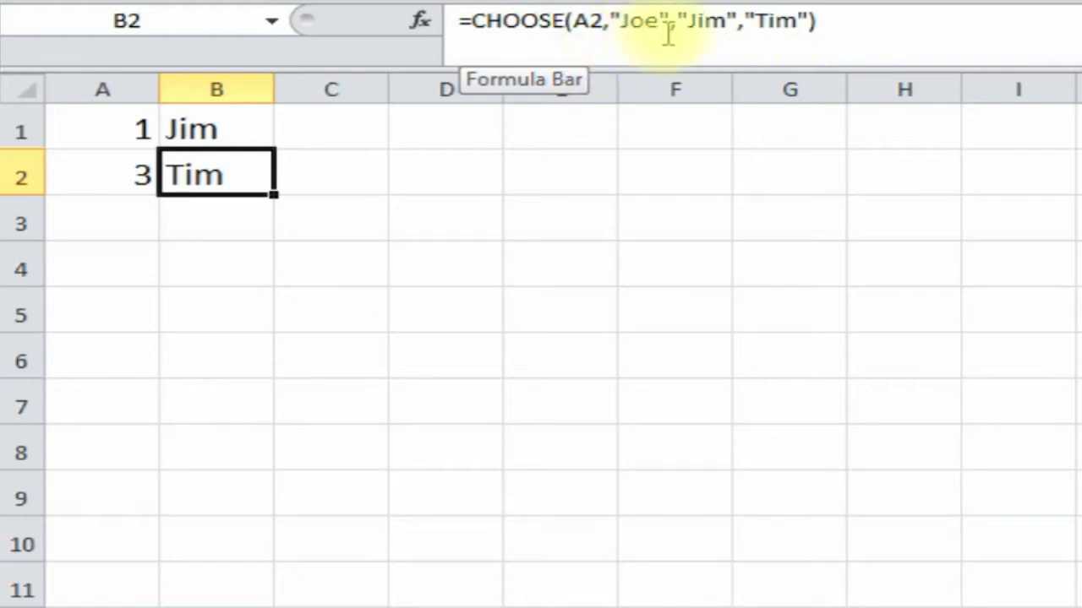
{"action": "left_click", "coordinate": [216, 268]}
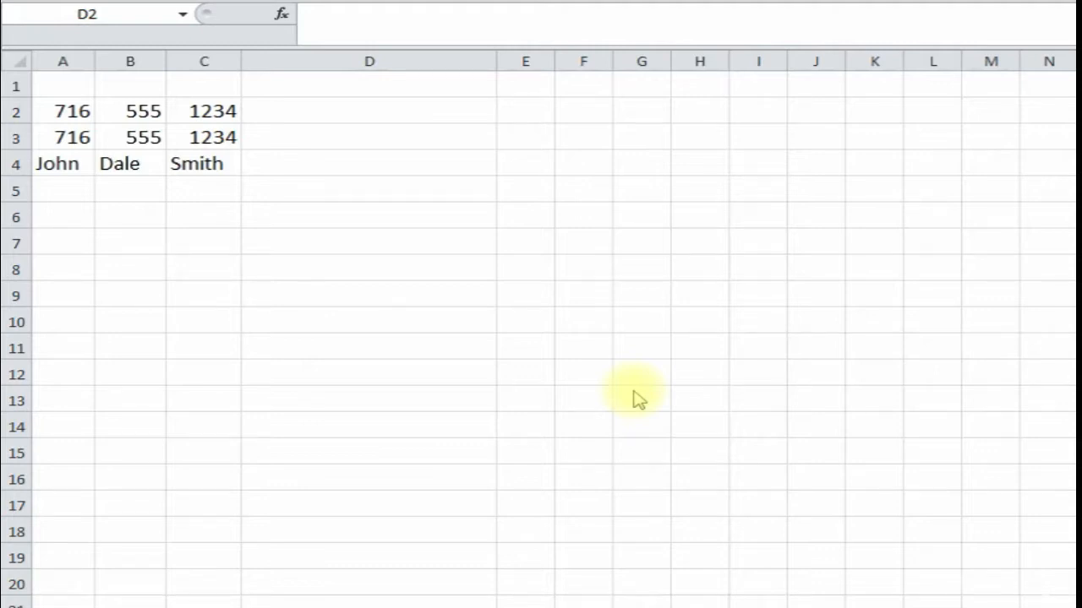
{"action": "left_click", "coordinate": [319, 117]}
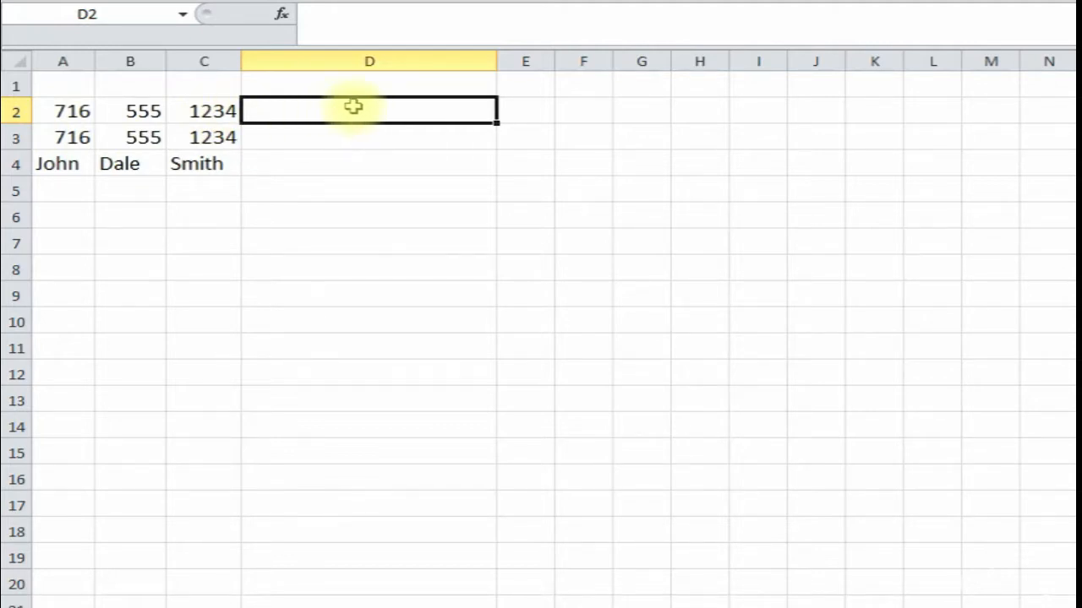
- Find CONCATENATE in the All category and open its arguments for D2
{"action": "left_click", "coordinate": [282, 15]}
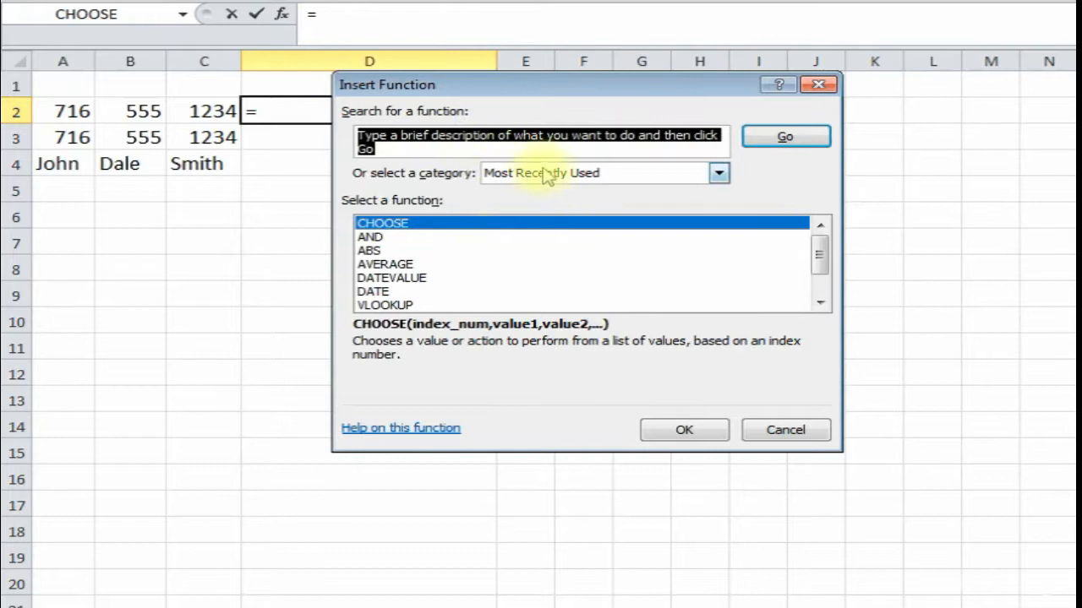
{"action": "left_click", "coordinate": [718, 172]}
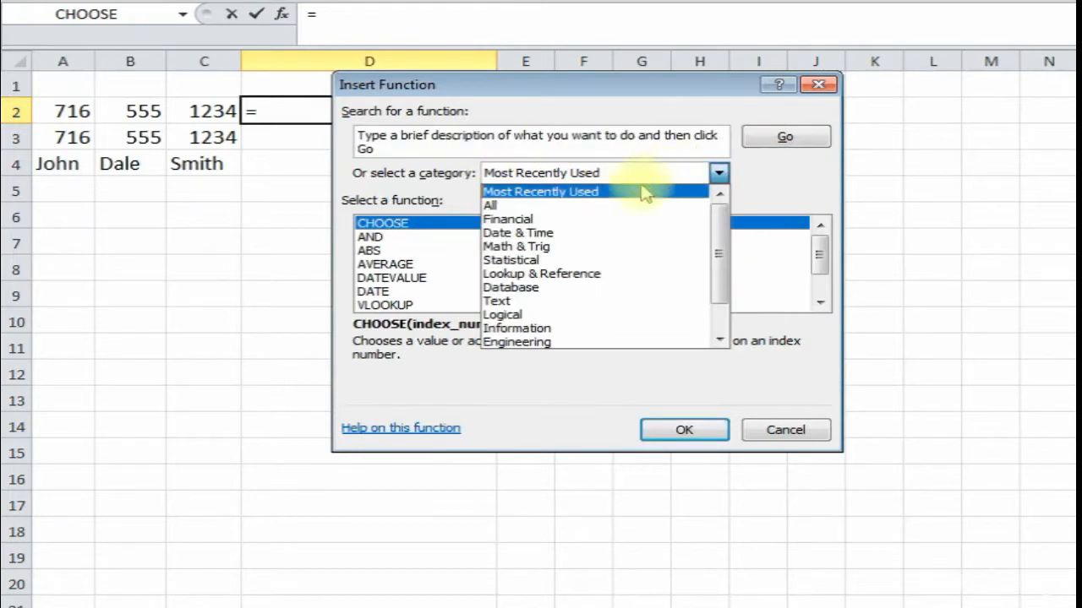
{"action": "left_click", "coordinate": [615, 203]}
{"action": "left_click", "coordinate": [820, 282]}
{"action": "left_click", "coordinate": [822, 282]}
{"action": "left_click", "coordinate": [823, 283]}
{"action": "left_click", "coordinate": [822, 283]}
{"action": "left_click", "coordinate": [823, 283]}
{"action": "left_click", "coordinate": [824, 284]}
{"action": "left_click", "coordinate": [825, 285]}
{"action": "left_click", "coordinate": [825, 285]}
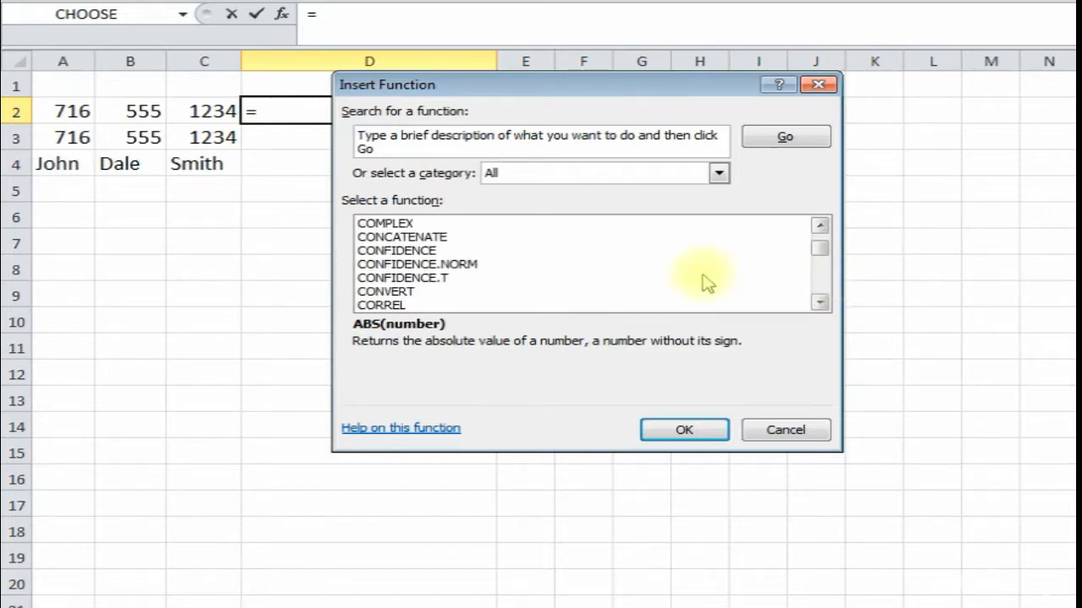
{"action": "left_click", "coordinate": [434, 239]}
{"action": "left_click", "coordinate": [649, 433]}
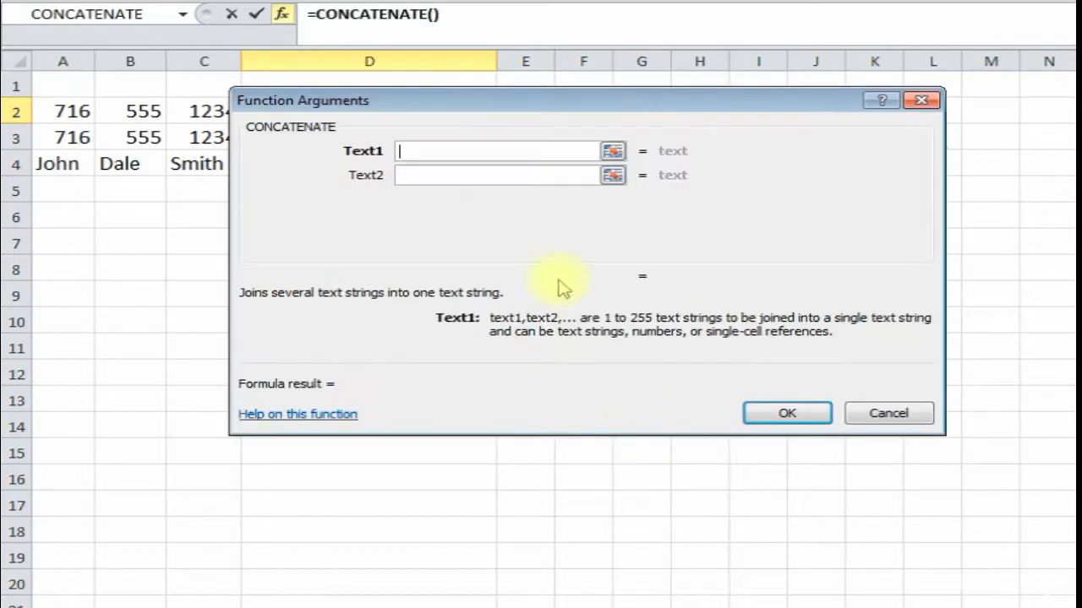
{"action": "left_click_drag", "start_coordinate": [459, 102], "coordinate": [425, 203]}
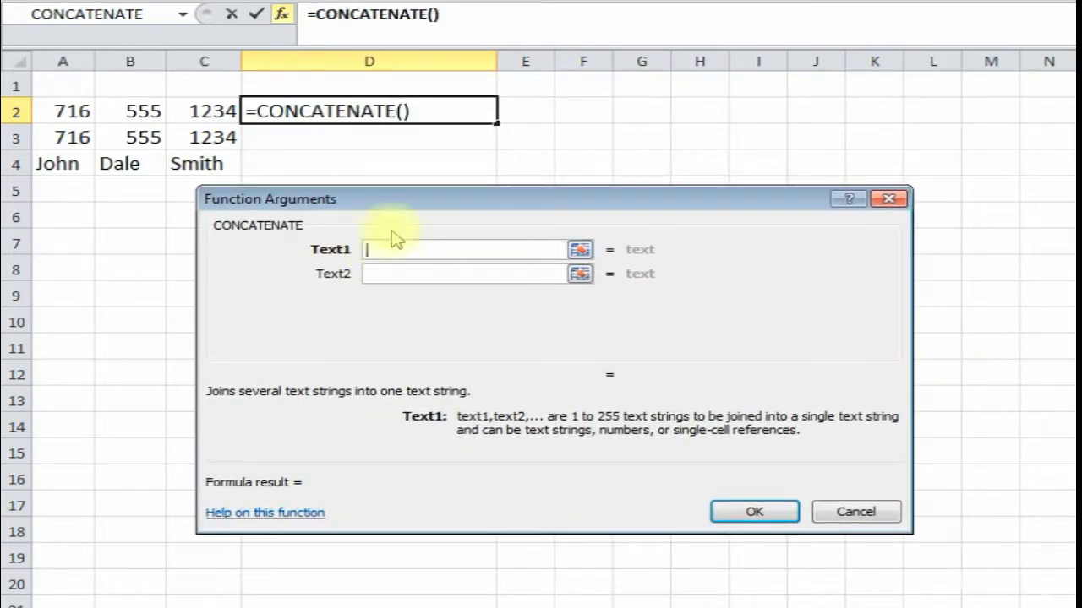
{"action": "left_click", "coordinate": [68, 108]}
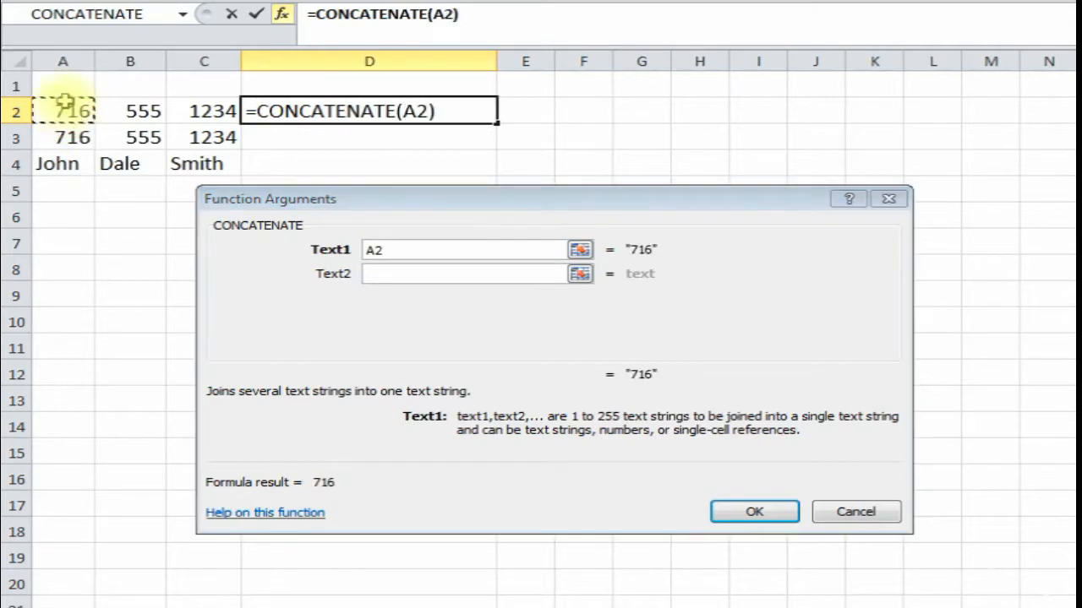
{"action": "left_click", "coordinate": [387, 276]}
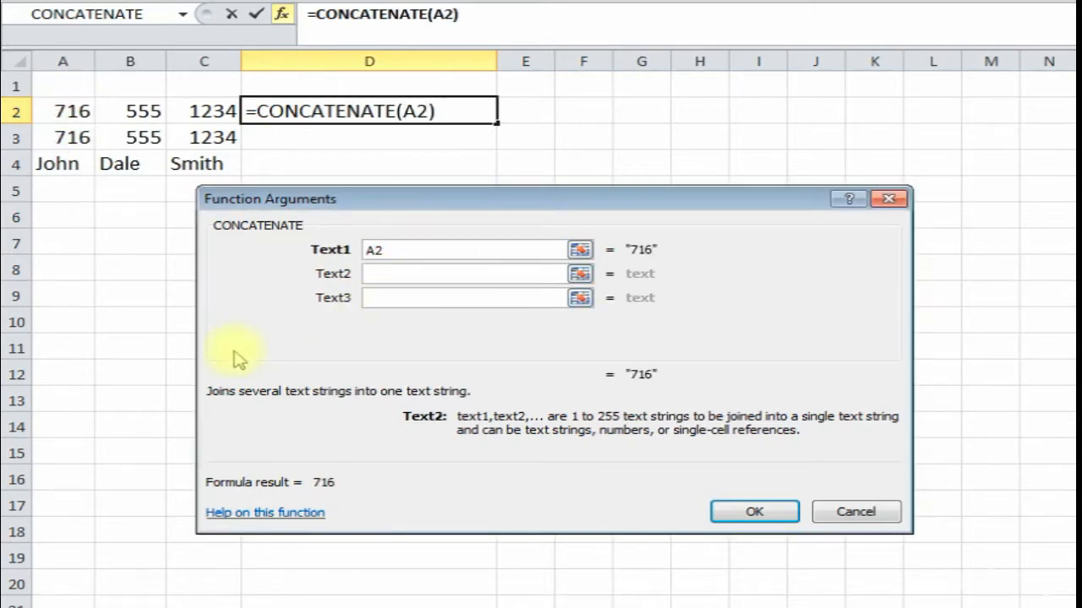
{"action": "type", "text": "-"}
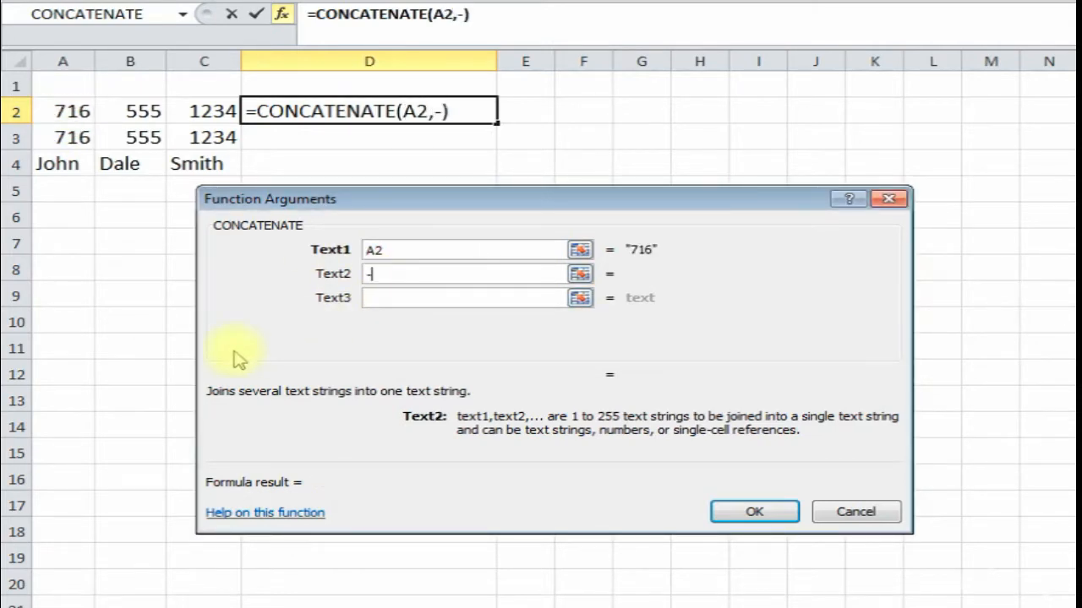
{"action": "left_click", "coordinate": [387, 298]}
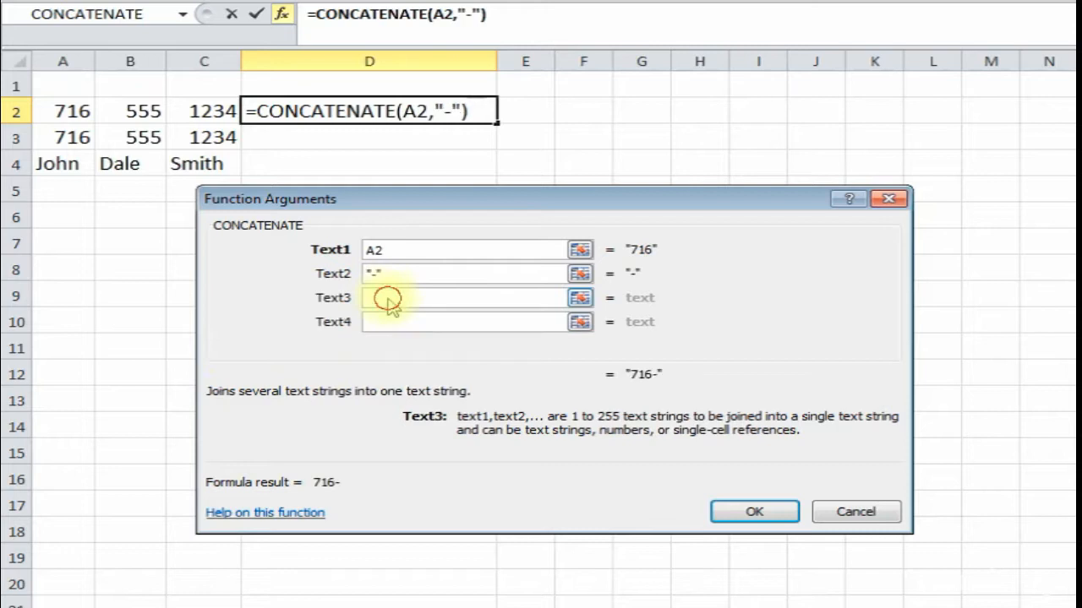
{"action": "left_click", "coordinate": [141, 111]}
{"action": "left_click", "coordinate": [398, 326]}
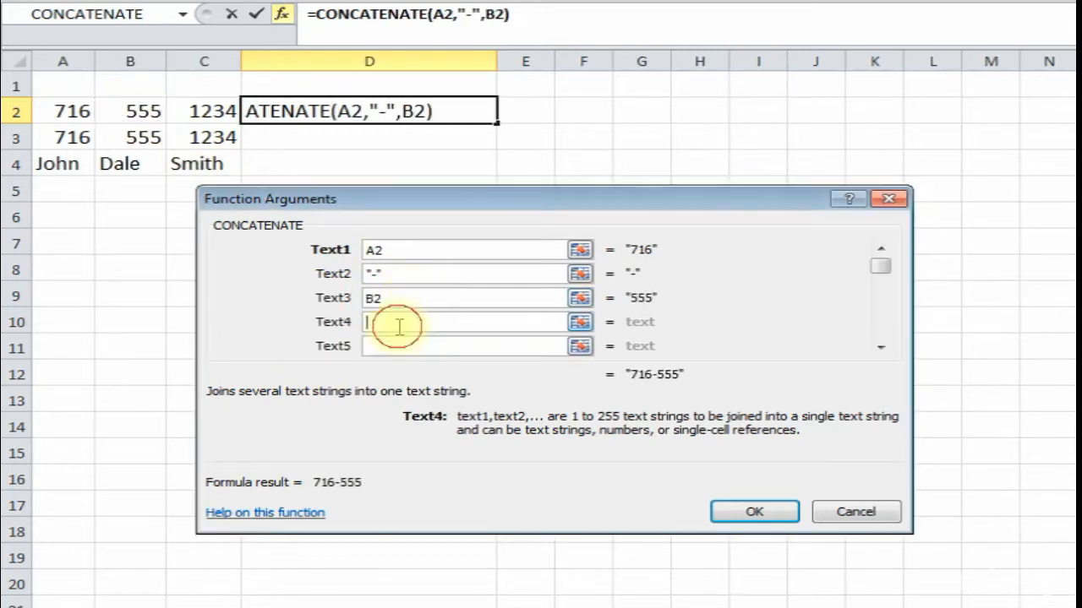
{"action": "type", "text": "-"}
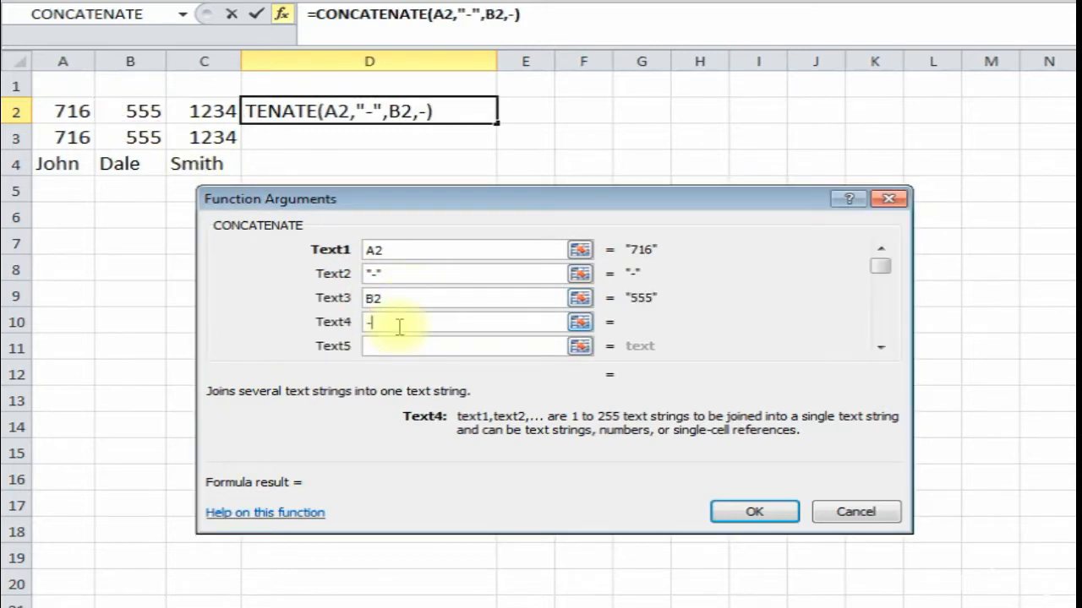
{"action": "left_click", "coordinate": [201, 110]}
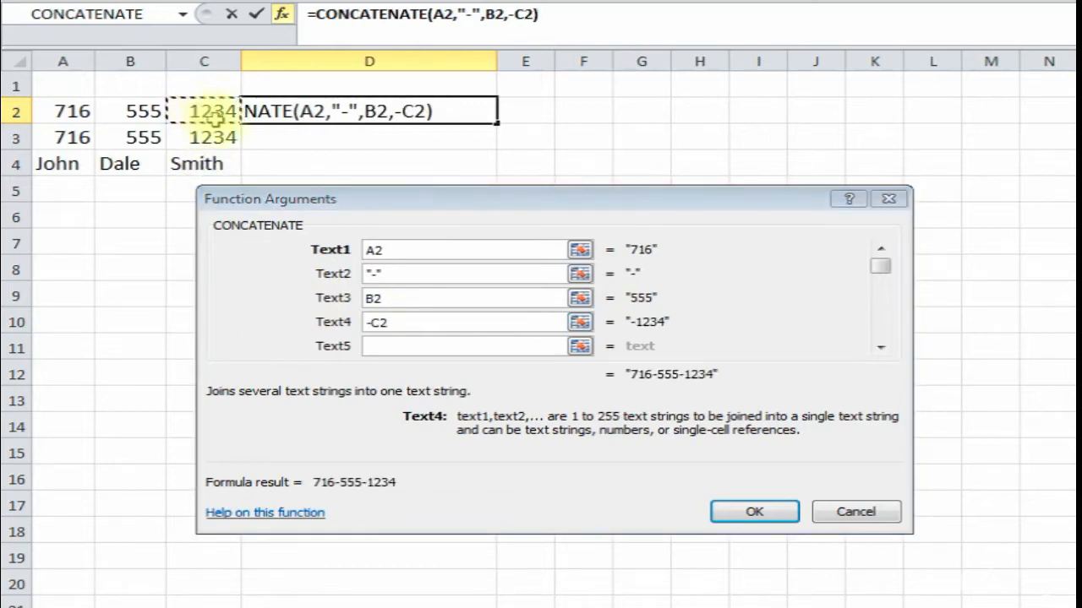
{"action": "left_click", "coordinate": [401, 328]}
{"action": "key", "text": "BackSpace"}
{"action": "key", "text": "BackSpace"}
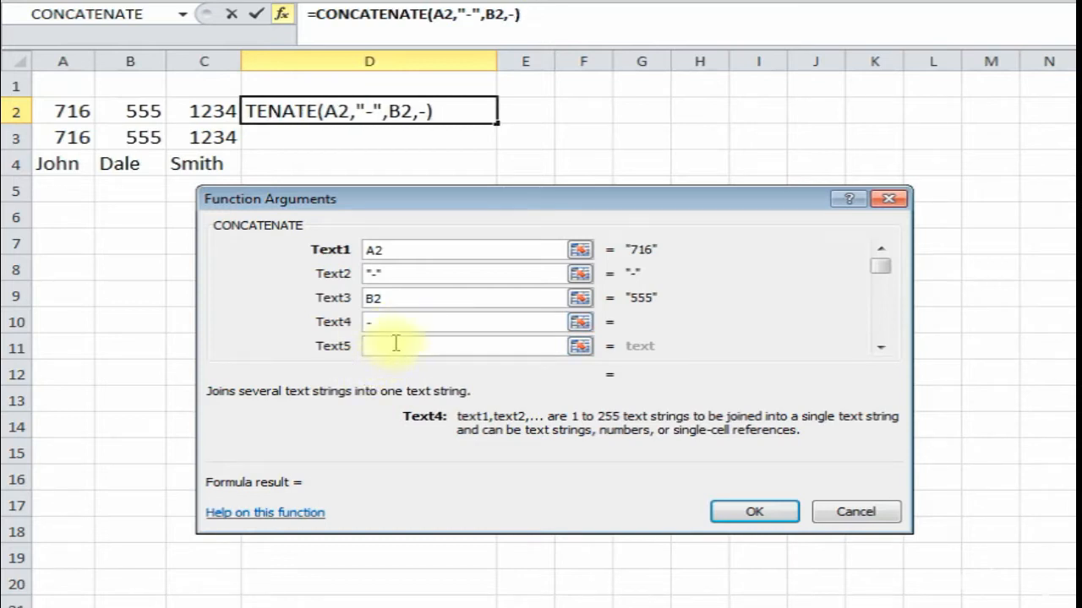
{"action": "left_click", "coordinate": [396, 344]}
{"action": "left_click", "coordinate": [201, 111]}
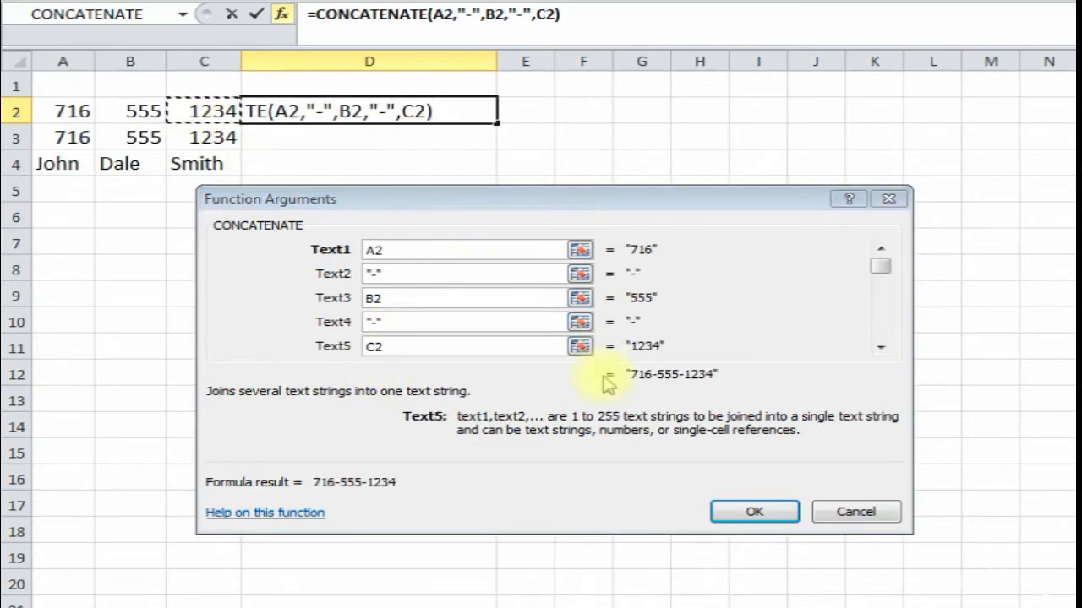
{"action": "left_click", "coordinate": [752, 512]}
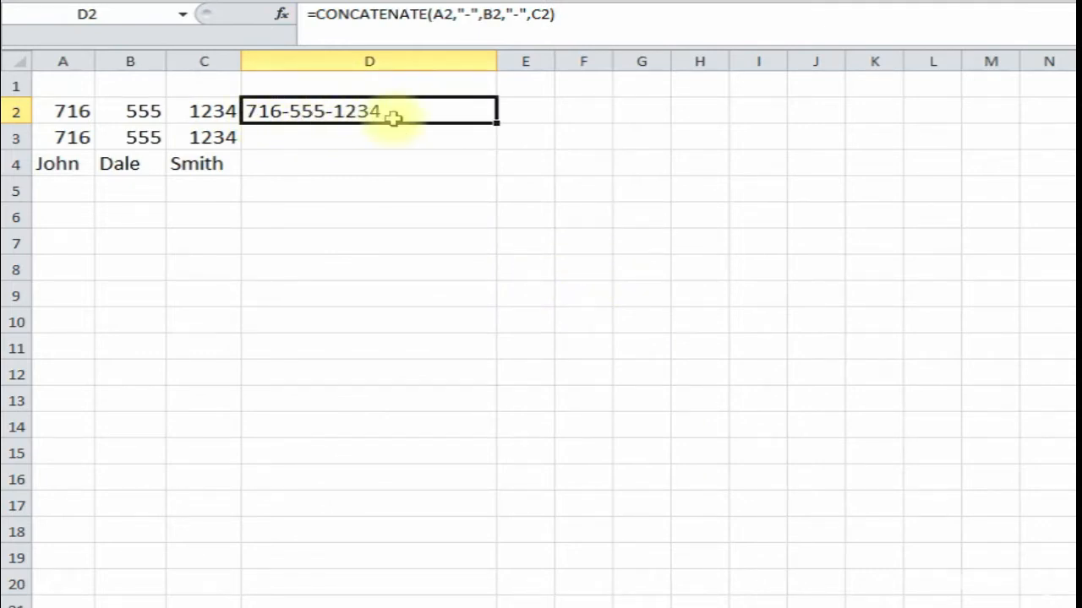
- Select D3 and open CONCATENATE from the recently used functions
{"action": "left_click", "coordinate": [303, 142]}
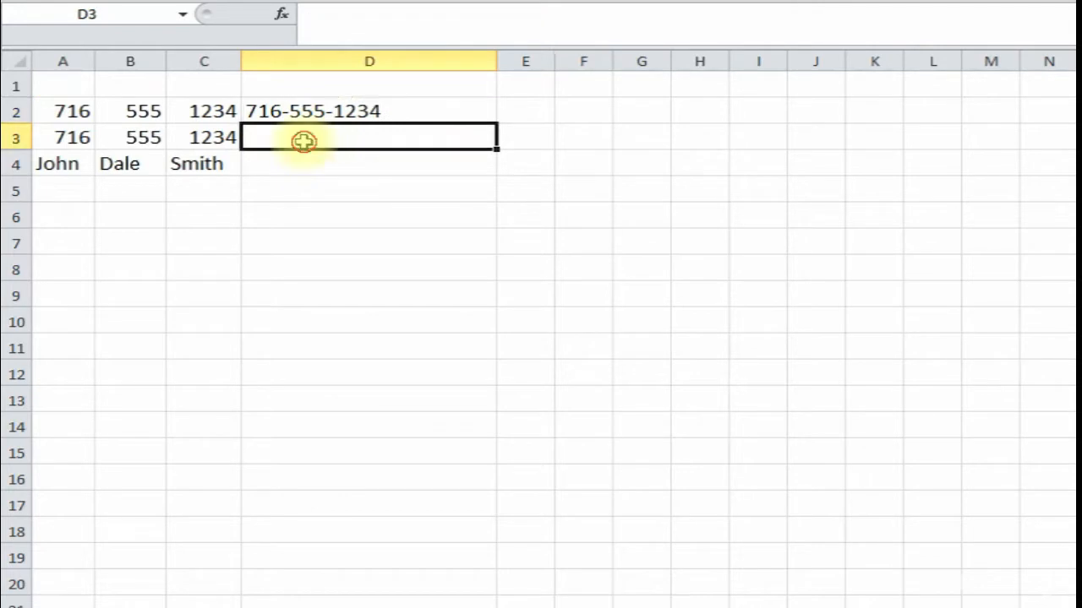
{"action": "left_click", "coordinate": [282, 15]}
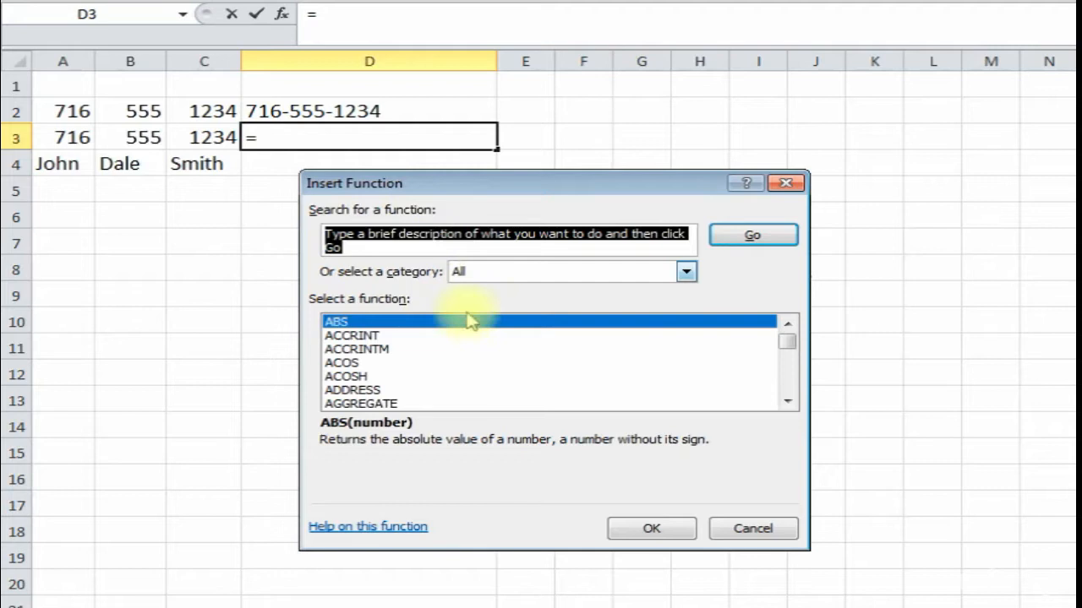
{"action": "left_click", "coordinate": [524, 271]}
{"action": "left_click", "coordinate": [507, 283]}
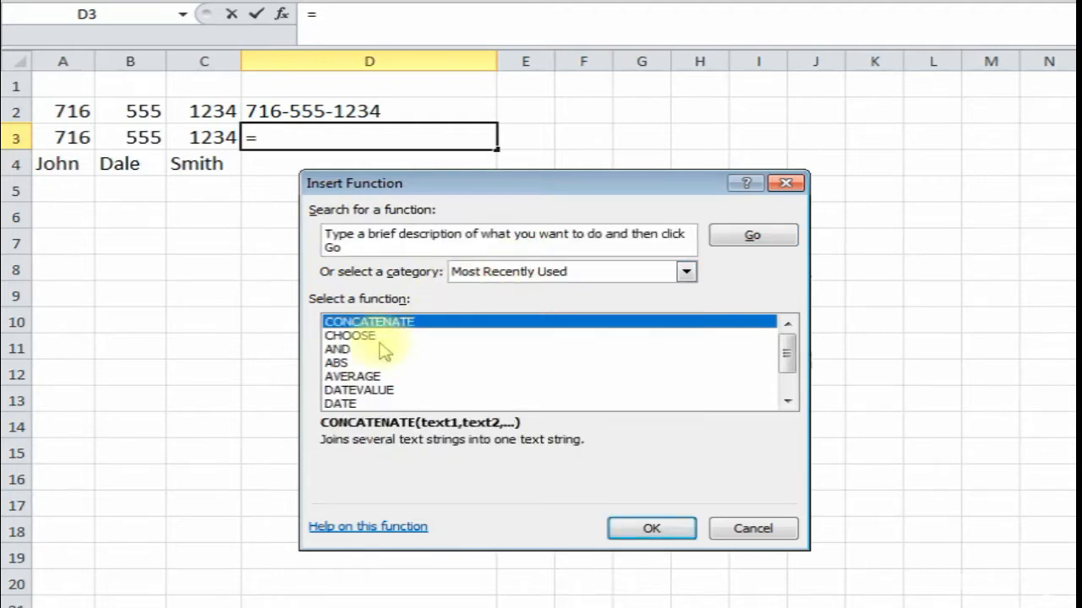
{"action": "double_click", "coordinate": [420, 326]}
{"action": "left_click_drag", "start_coordinate": [459, 212], "coordinate": [295, 228]}
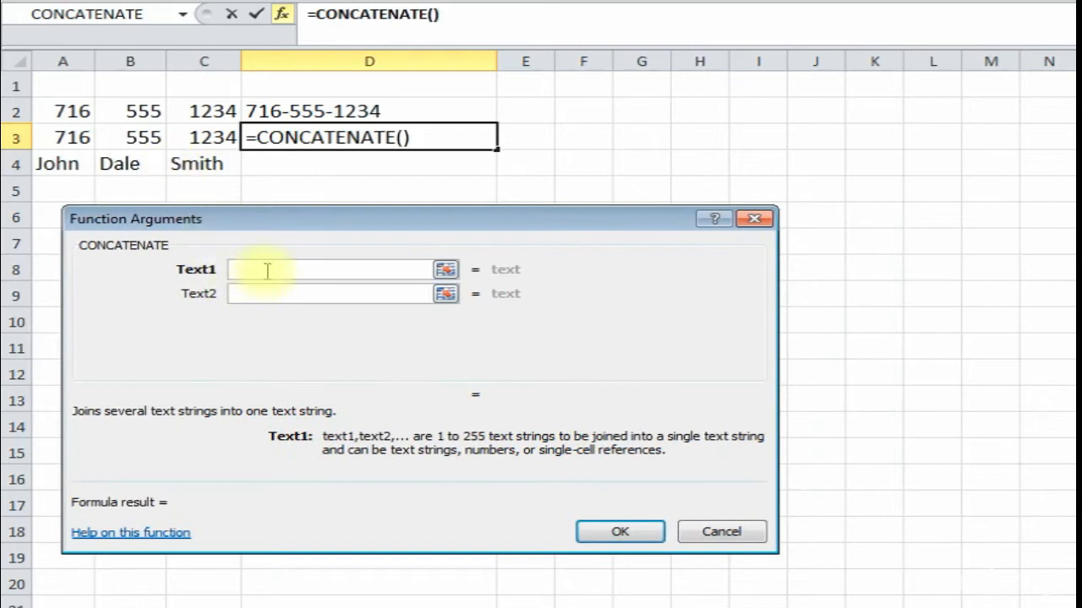
{"action": "type", "text": "716"}
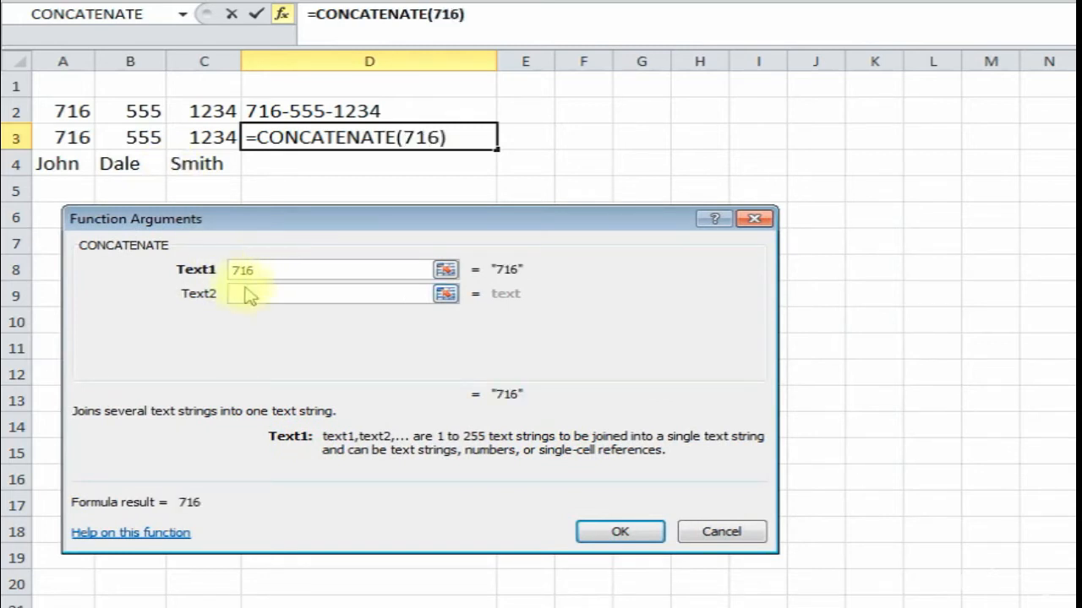
{"action": "left_click", "coordinate": [248, 296]}
{"action": "type", "text": "-"}
{"action": "left_click", "coordinate": [262, 314]}
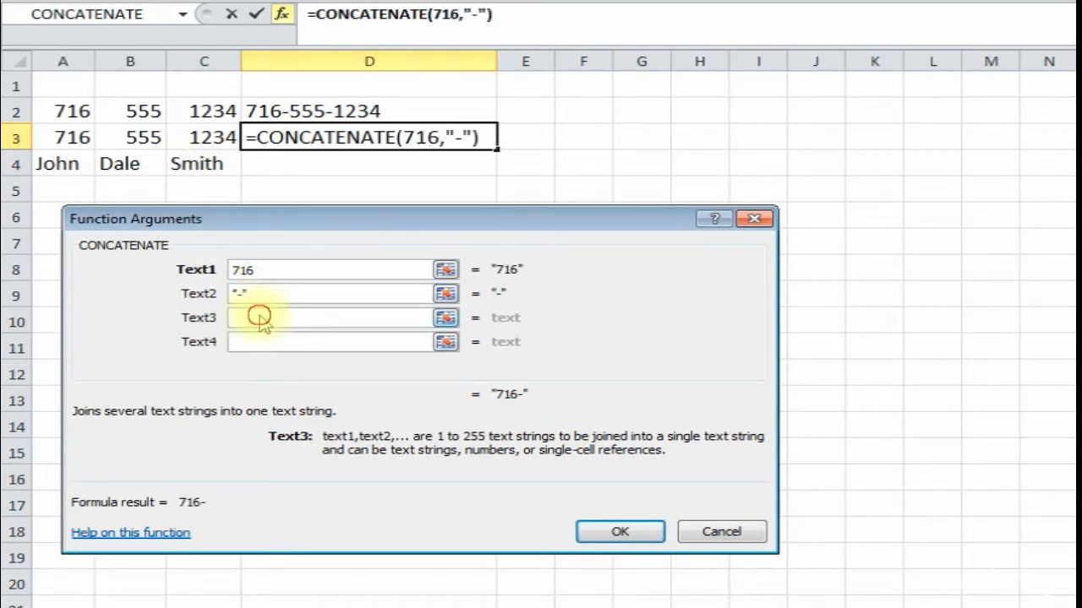
{"action": "left_click", "coordinate": [143, 141]}
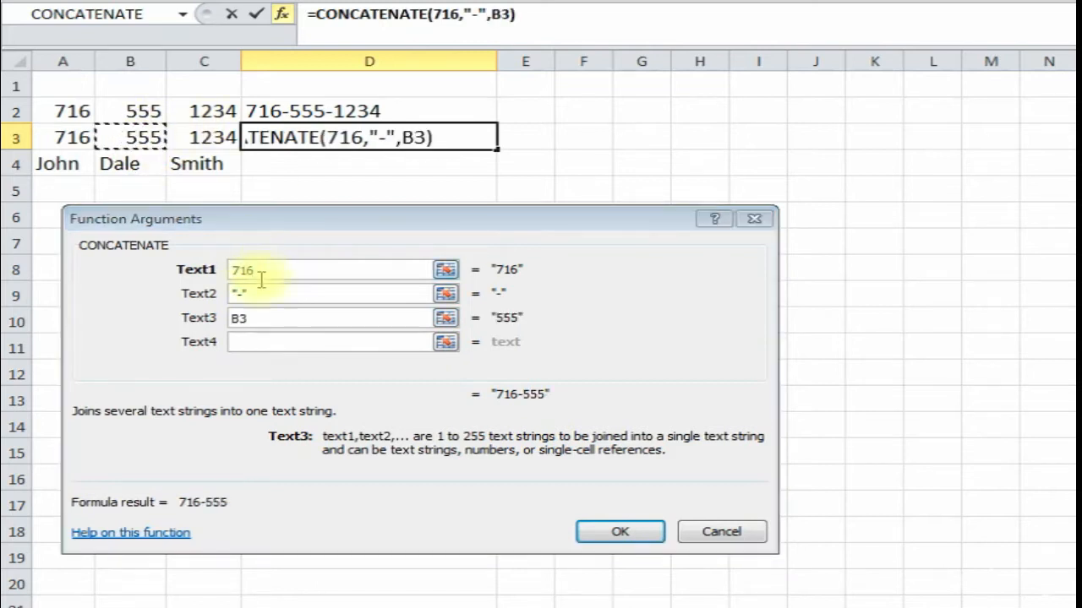
{"action": "left_click", "coordinate": [262, 345]}
{"action": "type", "text": "-"}
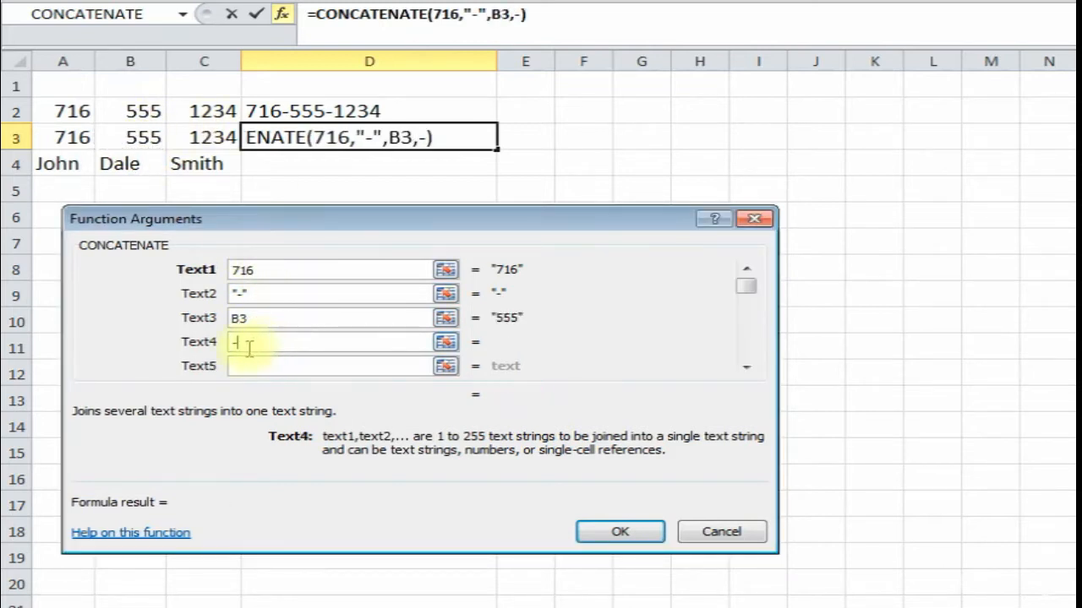
{"action": "left_click", "coordinate": [253, 365]}
{"action": "left_click", "coordinate": [212, 138]}
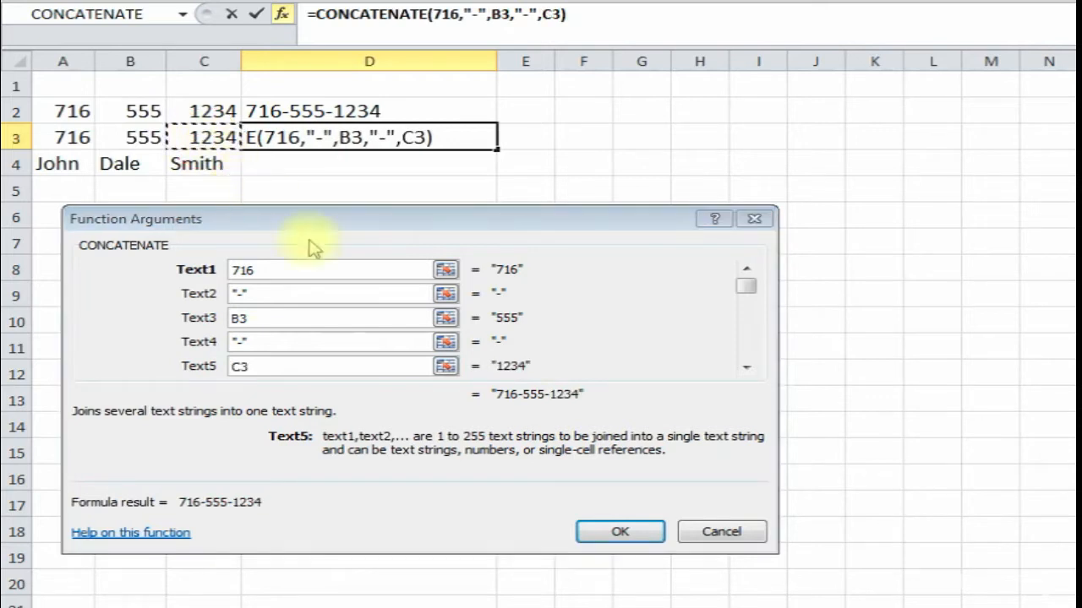
{"action": "left_click", "coordinate": [617, 532]}
- Inspect the formula behind D3, then select D4
{"action": "left_click", "coordinate": [315, 164]}
{"action": "left_click", "coordinate": [309, 140]}
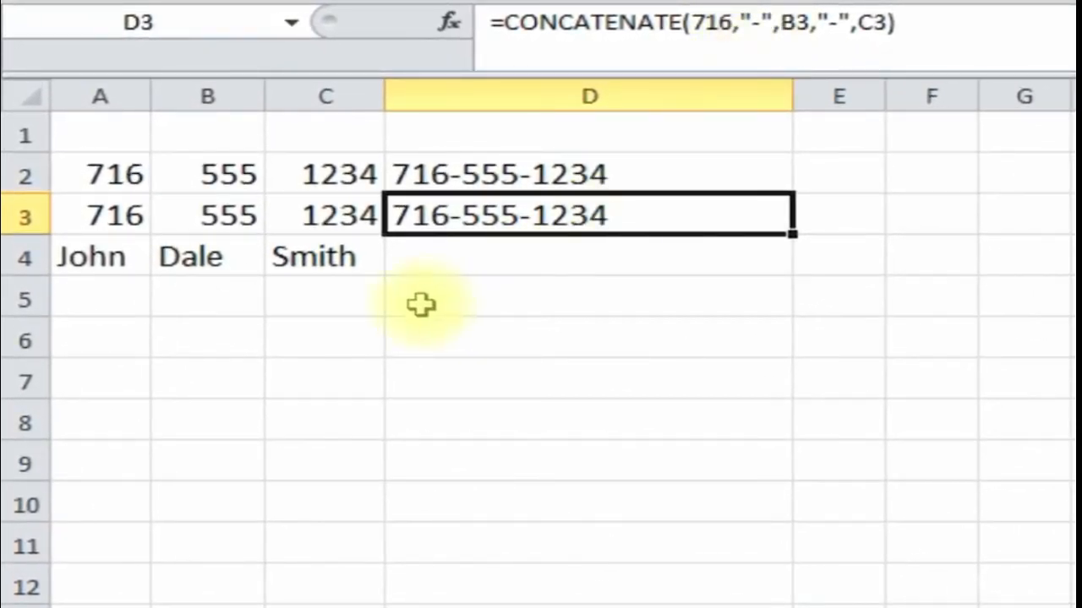
{"action": "left_click", "coordinate": [446, 261]}
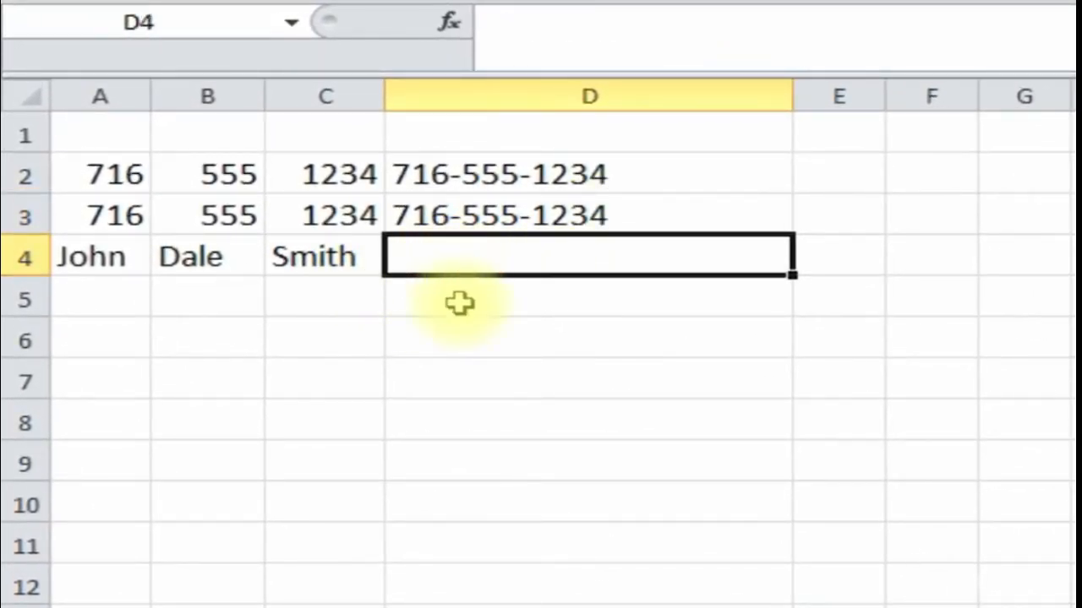
{"action": "left_click", "coordinate": [492, 218]}
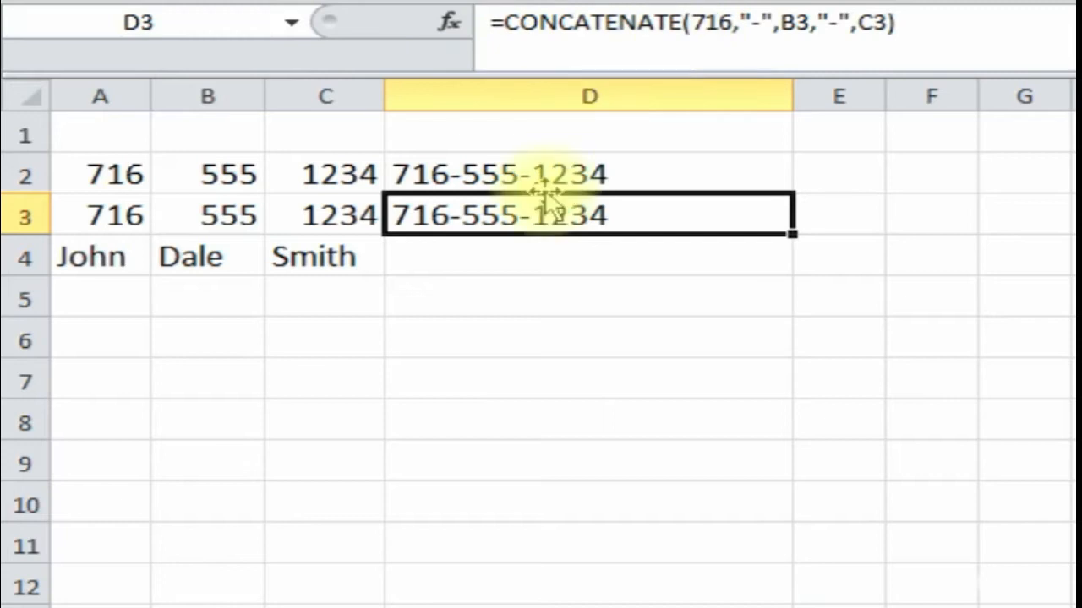
{"action": "left_click", "coordinate": [457, 262]}
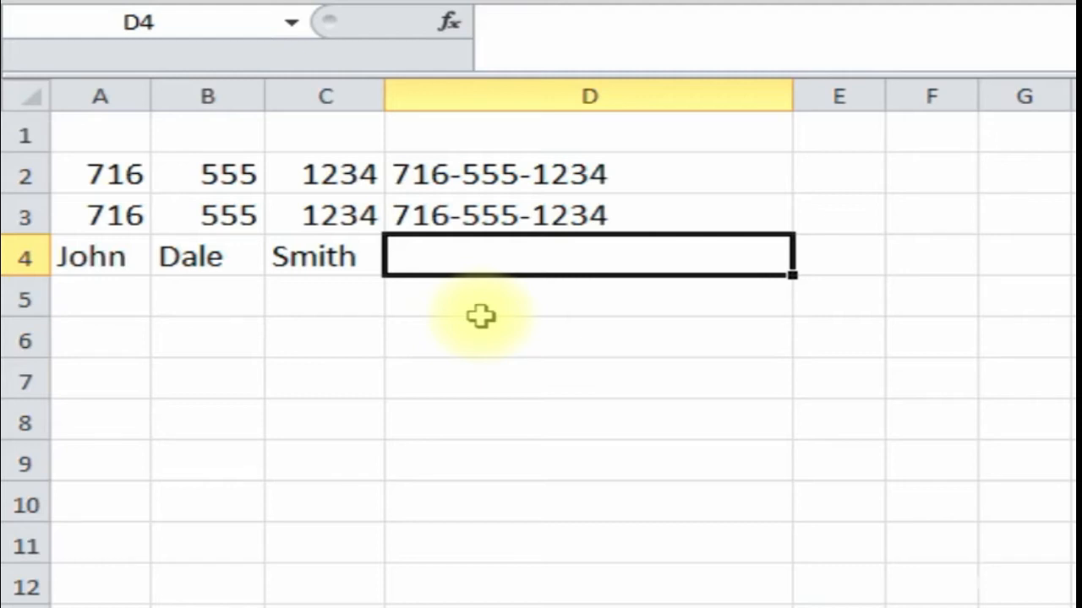
- Enter =A4&B4&C4 in D4 to join the three name parts
{"action": "type", "text": "="}
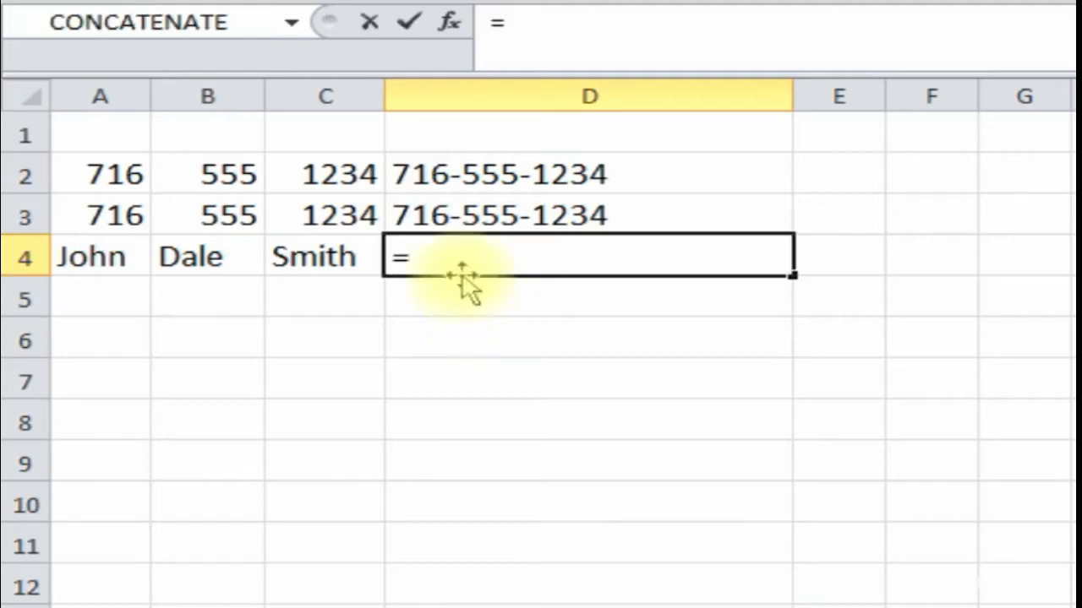
{"action": "left_click", "coordinate": [95, 260]}
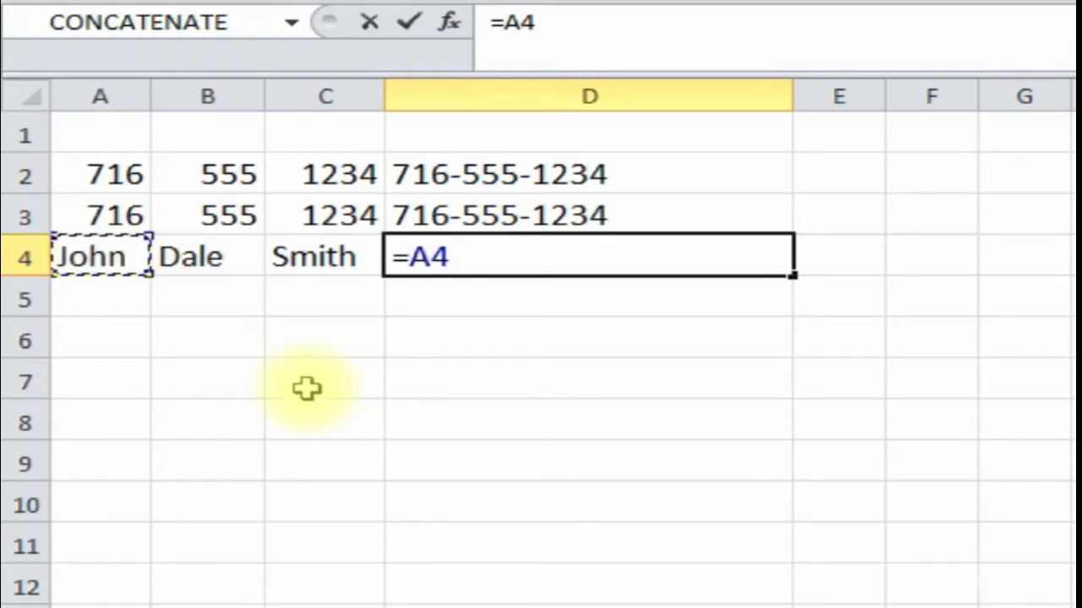
{"action": "type", "text": "&"}
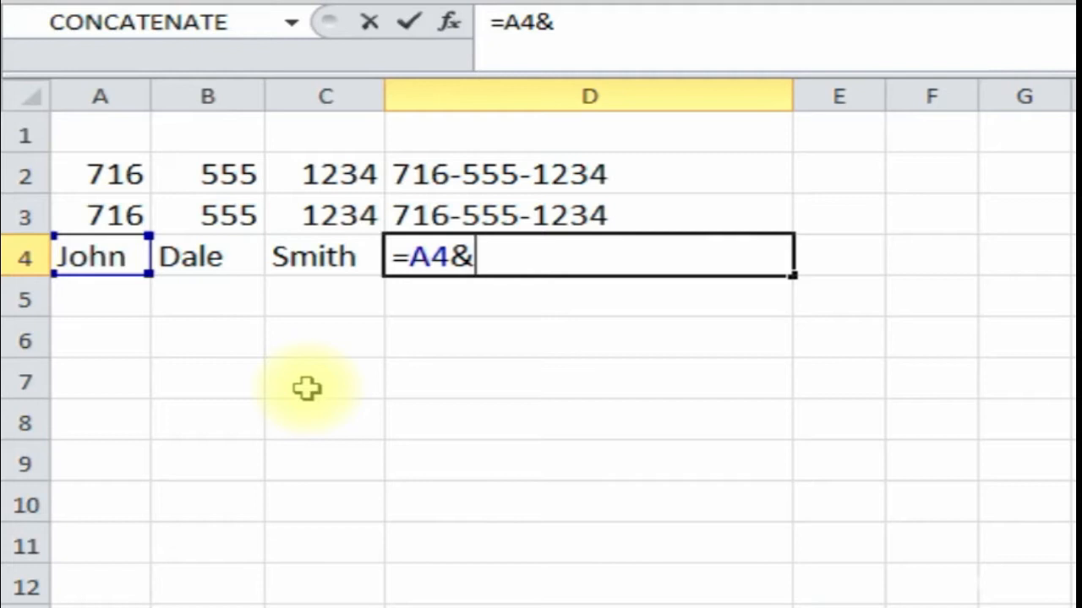
{"action": "left_click", "coordinate": [221, 262]}
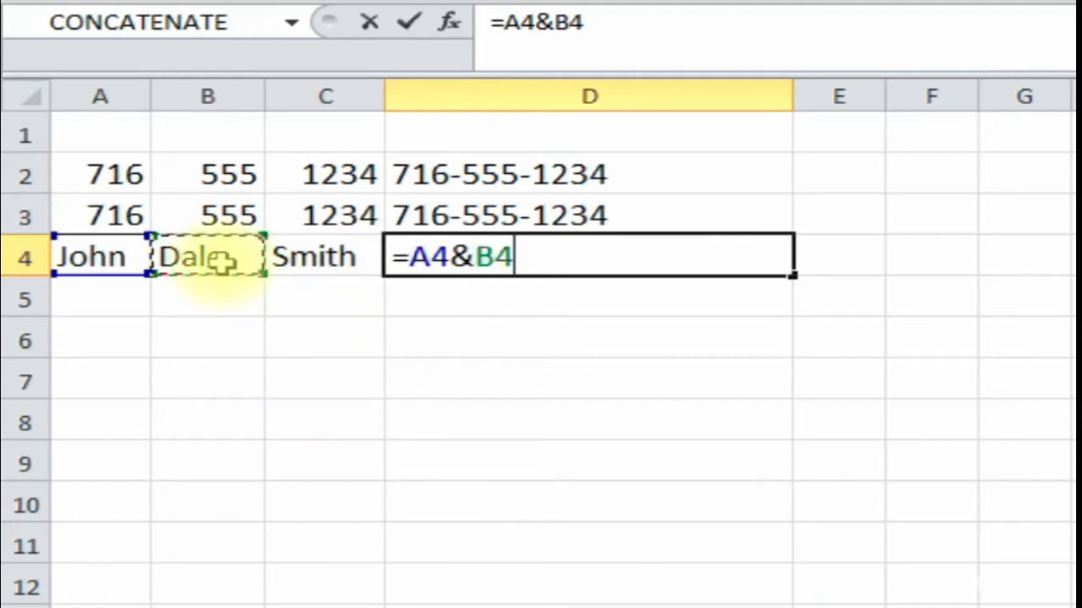
{"action": "type", "text": "&"}
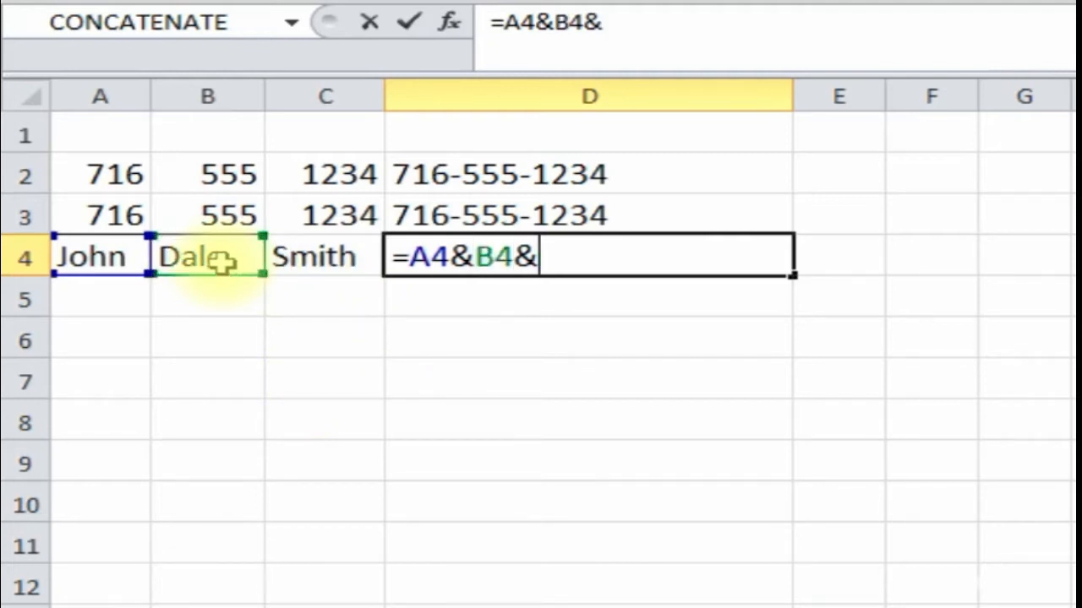
{"action": "left_click", "coordinate": [321, 261]}
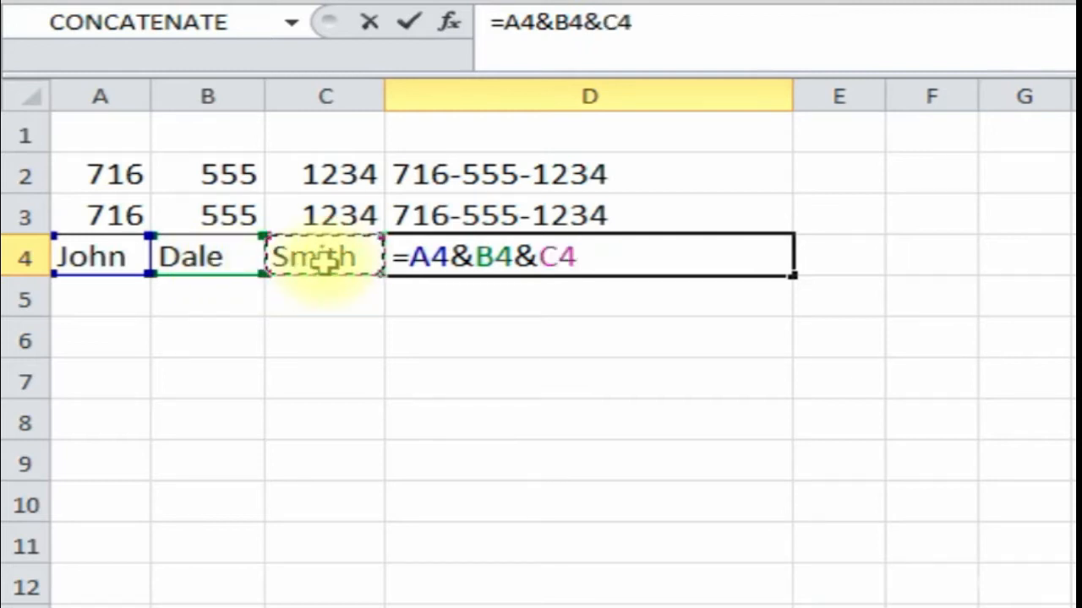
{"action": "key", "text": "Return"}
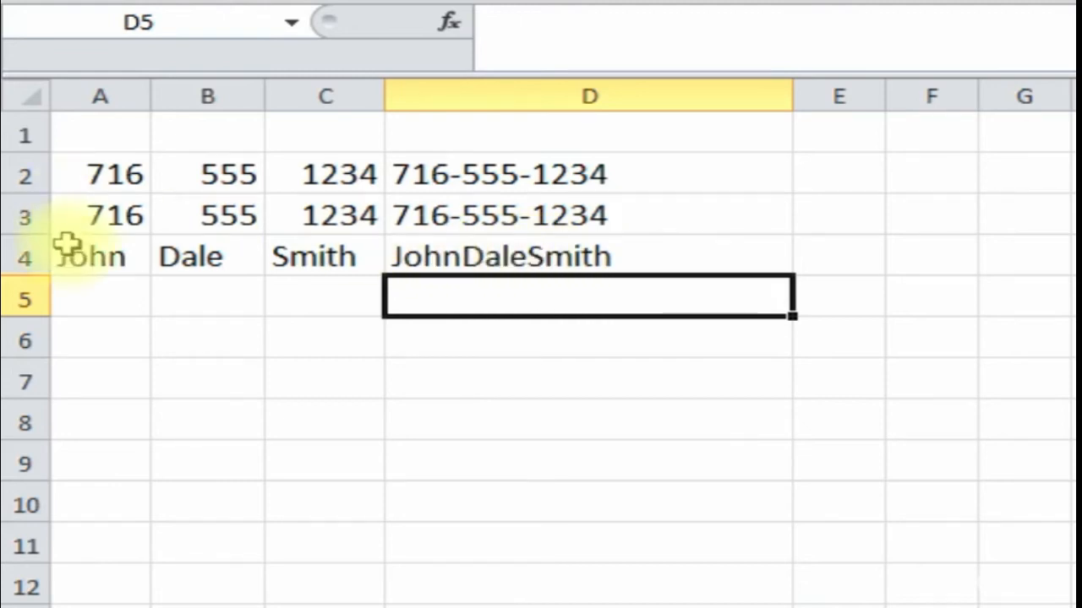
- Edit D4 to =A4&" "&B4&" "&C4 so spaces separate the names
{"action": "left_click", "coordinate": [505, 259]}
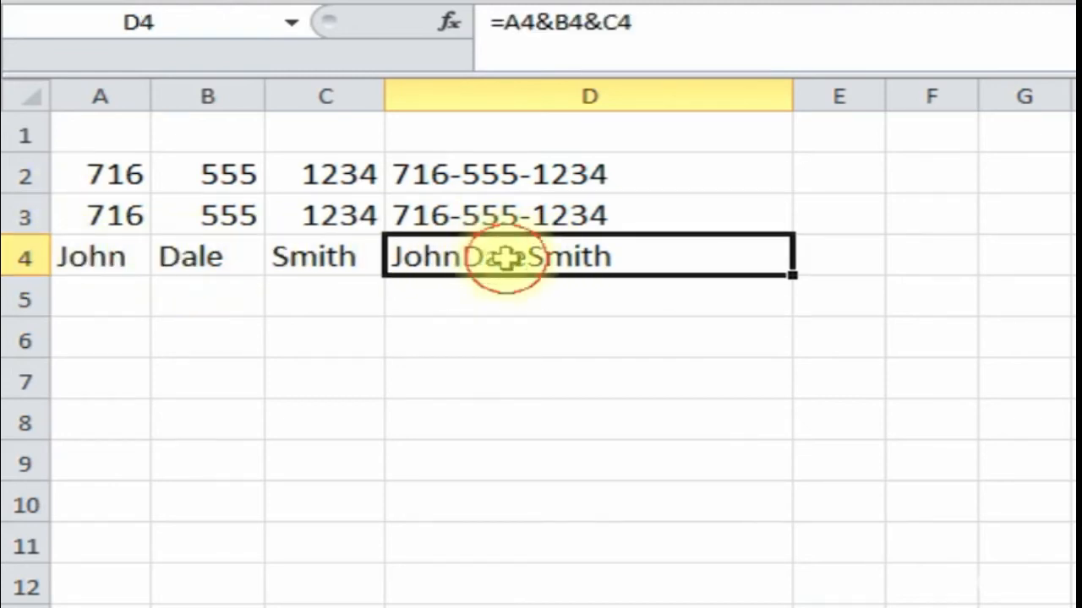
{"action": "left_click", "coordinate": [556, 23]}
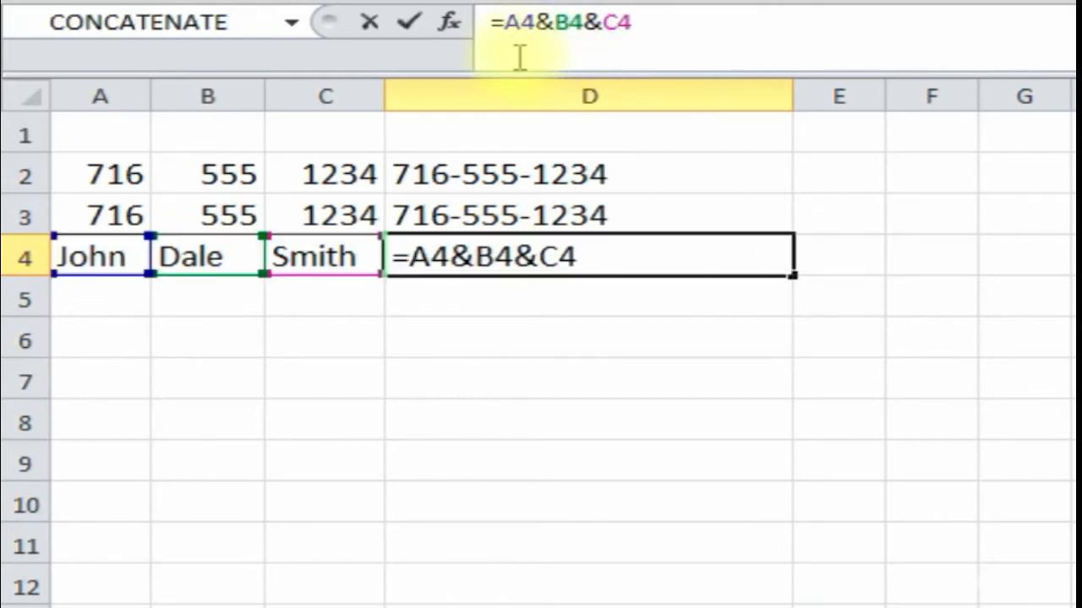
{"action": "left_click", "coordinate": [551, 23]}
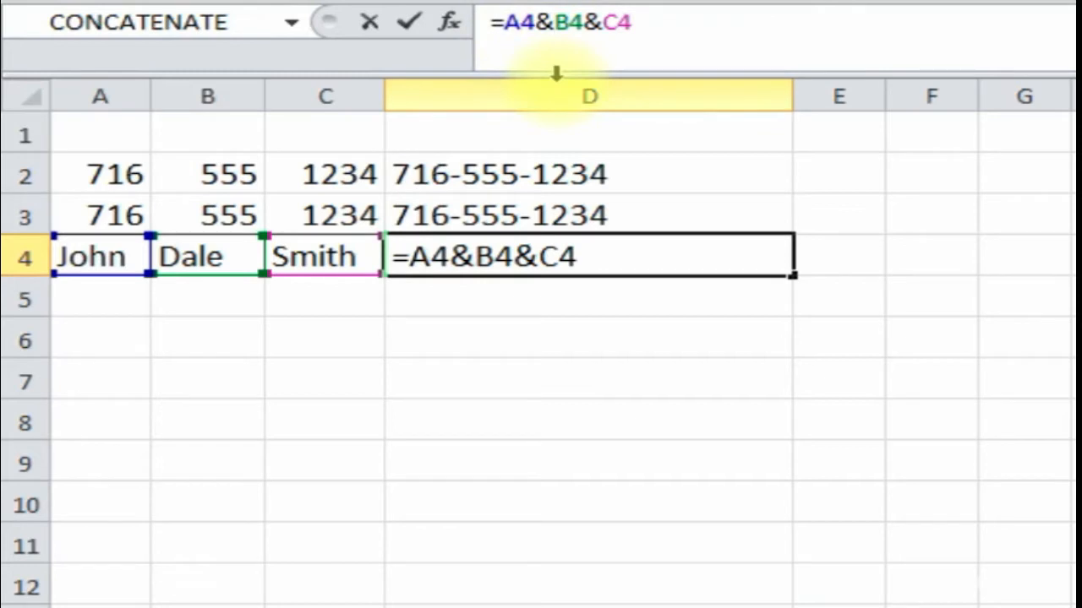
{"action": "type", "text": "\" \""}
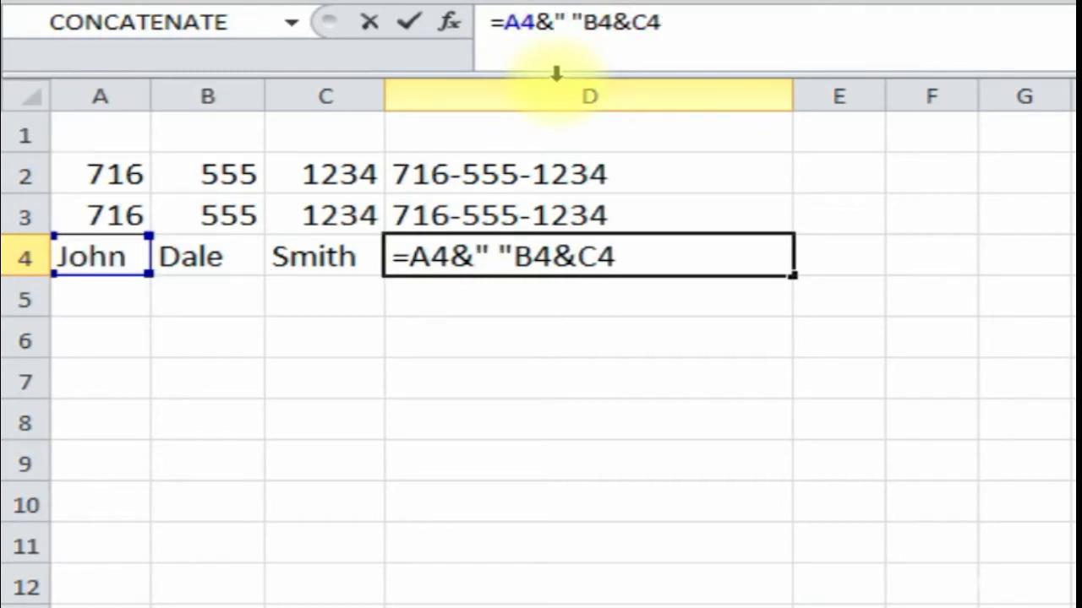
{"action": "type", "text": "&"}
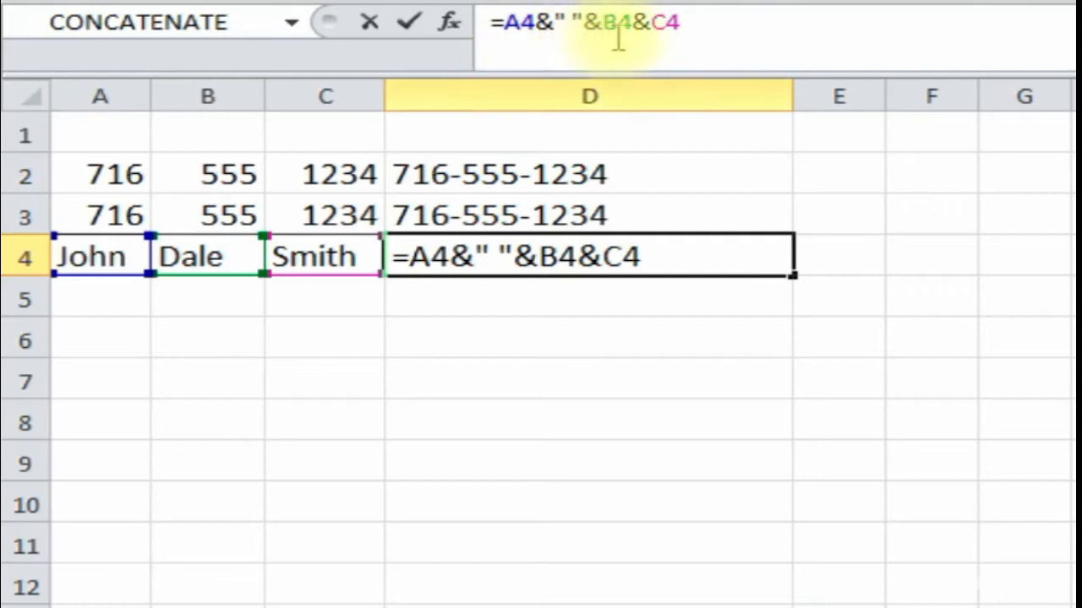
{"action": "left_click", "coordinate": [648, 22]}
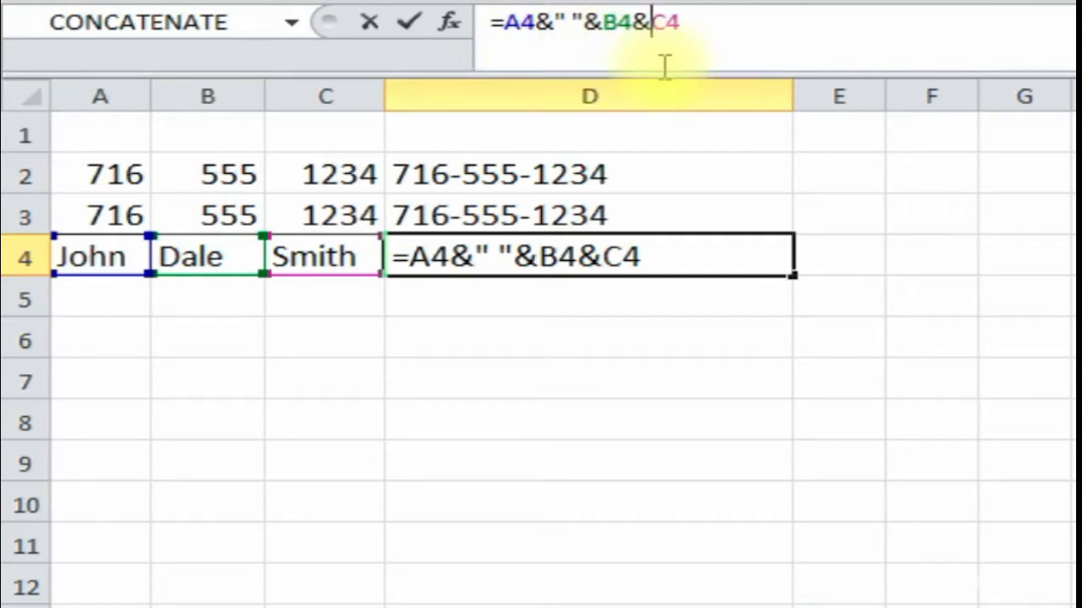
{"action": "type", "text": "\" \""}
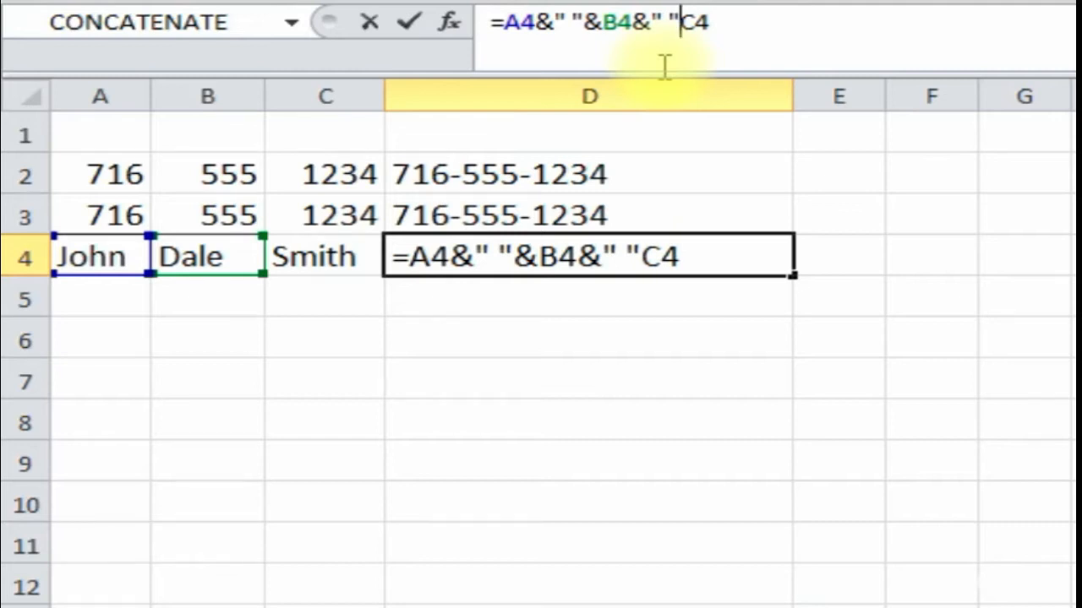
{"action": "type", "text": "&"}
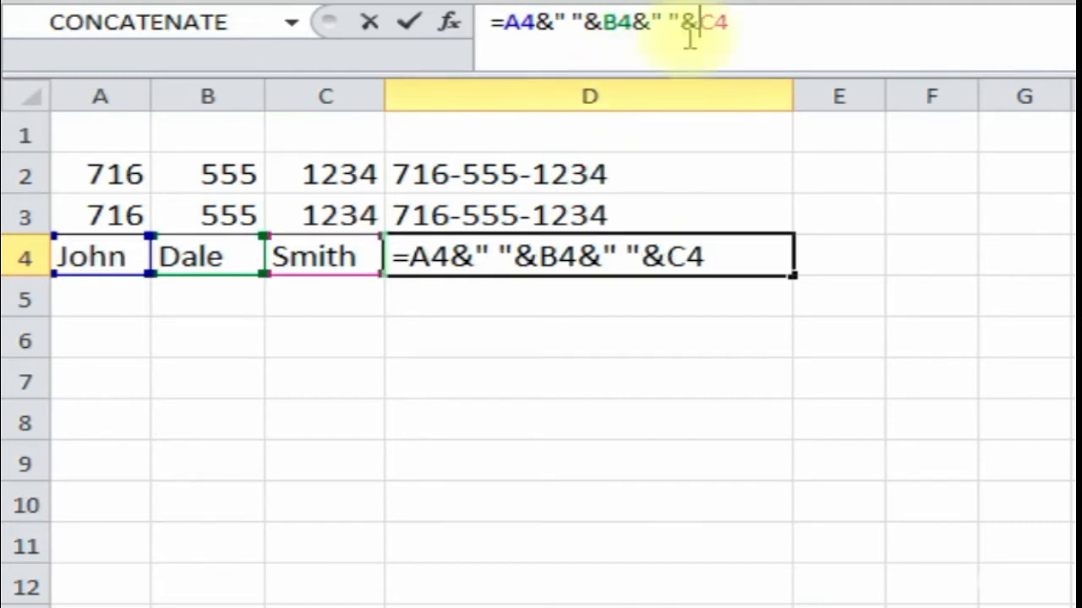
{"action": "key", "text": "Return"}
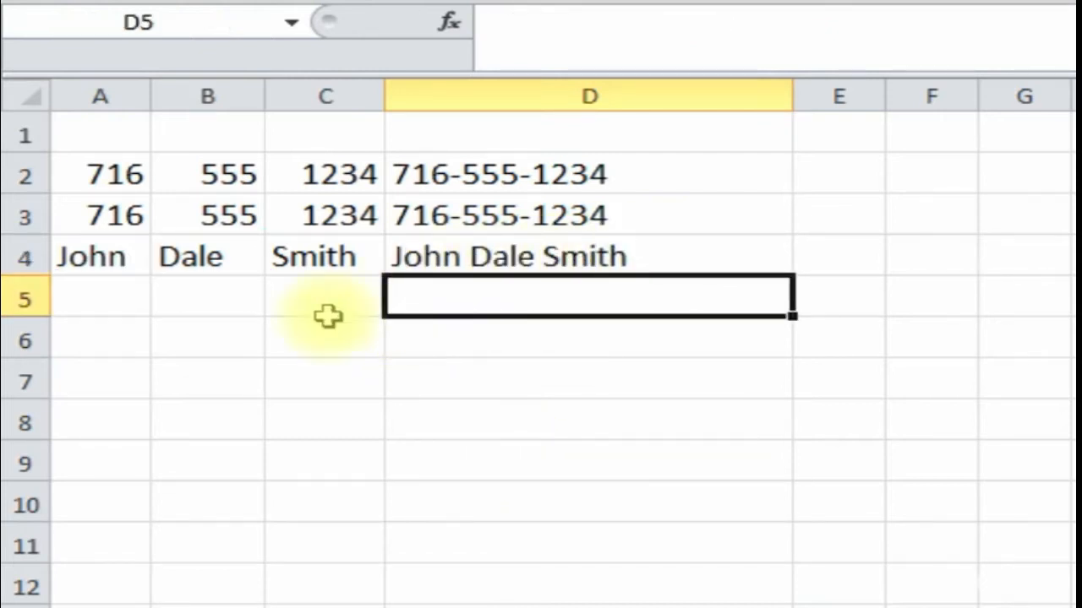
{"action": "left_click", "coordinate": [523, 253]}
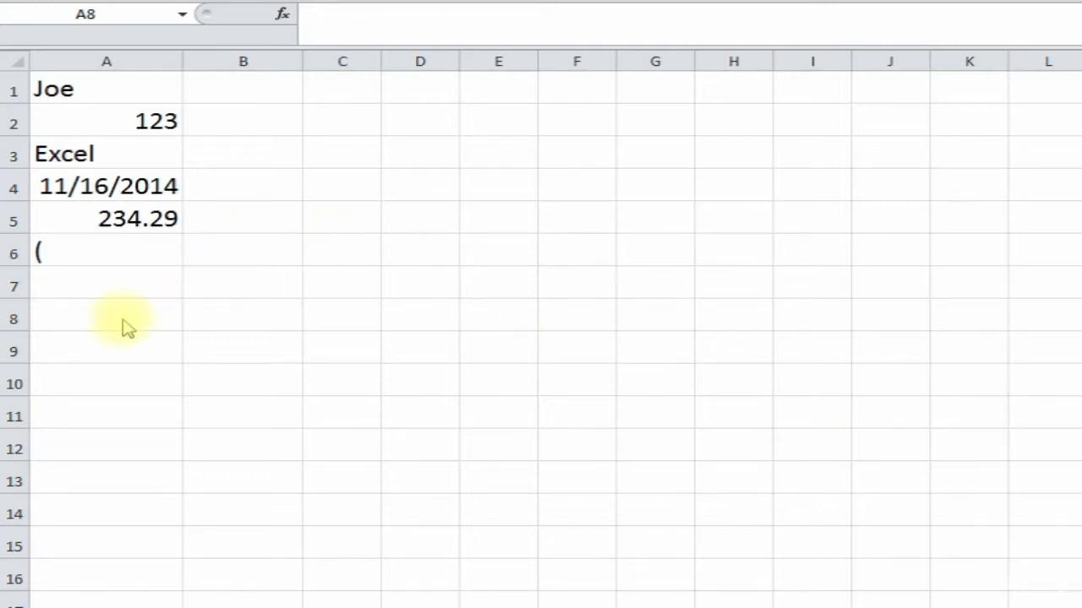
- Enter =COUNT(A1:A6) in A9, returning 3 for the numeric entries
{"action": "left_click", "coordinate": [110, 76]}
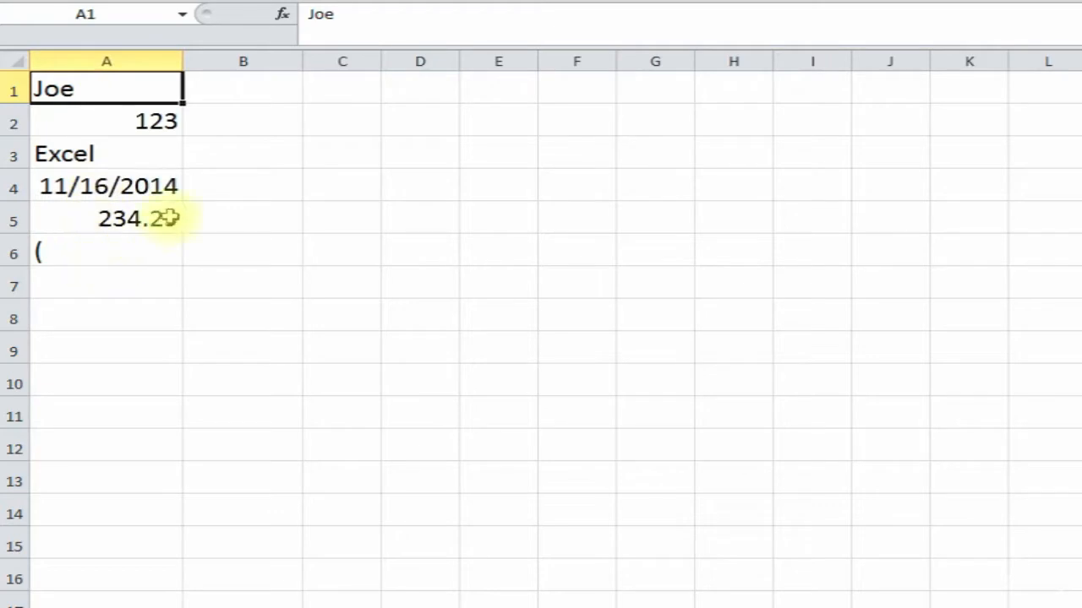
{"action": "left_click", "coordinate": [90, 336]}
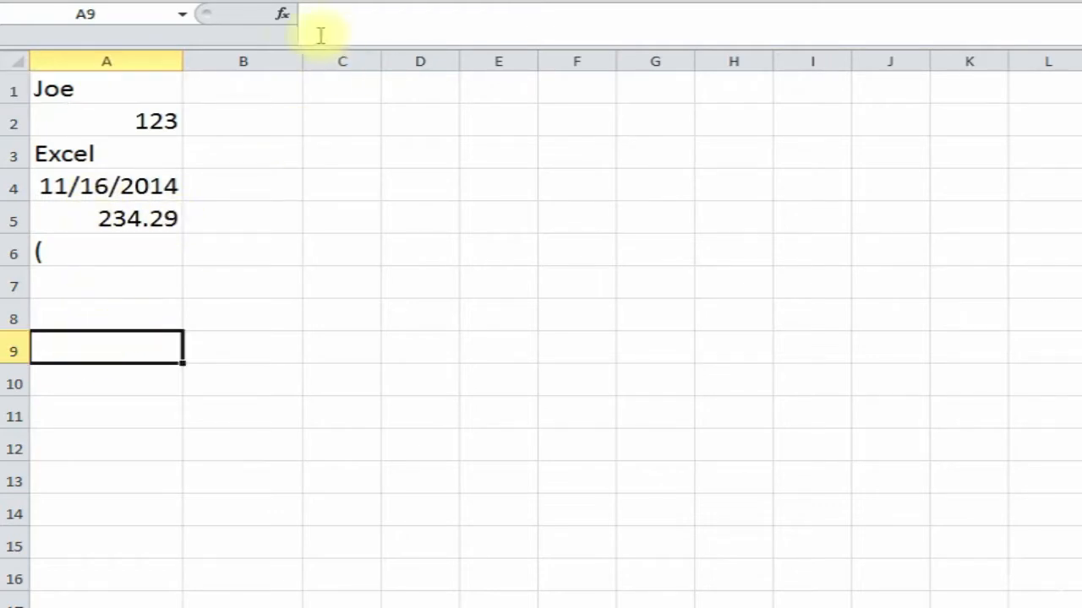
{"action": "left_click", "coordinate": [284, 15]}
{"action": "left_click_drag", "start_coordinate": [442, 205], "coordinate": [599, 108]}
{"action": "type", "text": "co"}
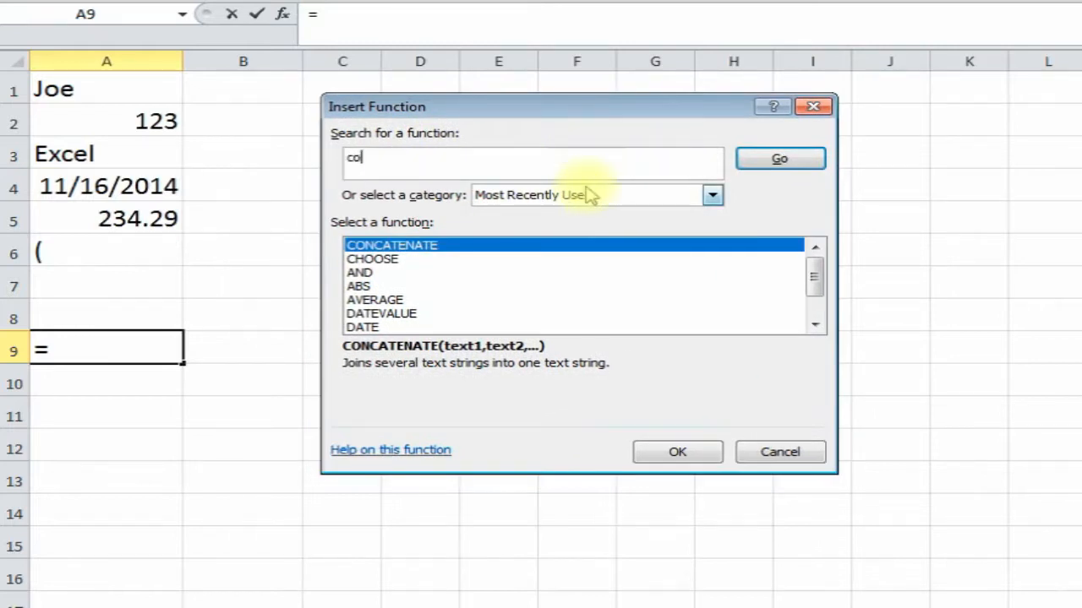
{"action": "key", "text": "Return"}
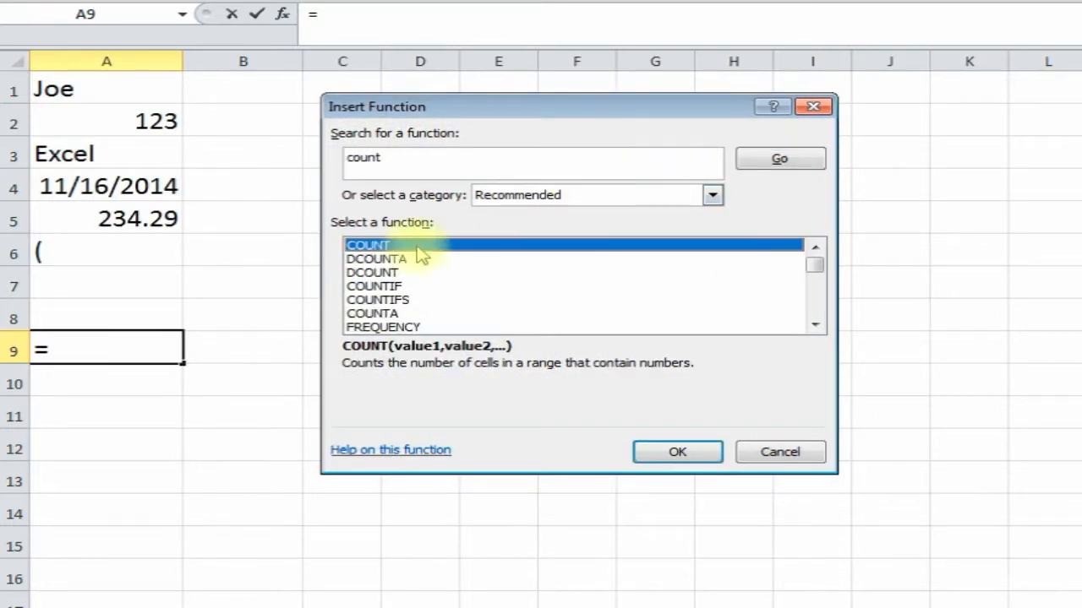
{"action": "double_click", "coordinate": [415, 245]}
{"action": "left_click_drag", "start_coordinate": [507, 133], "coordinate": [589, 127]}
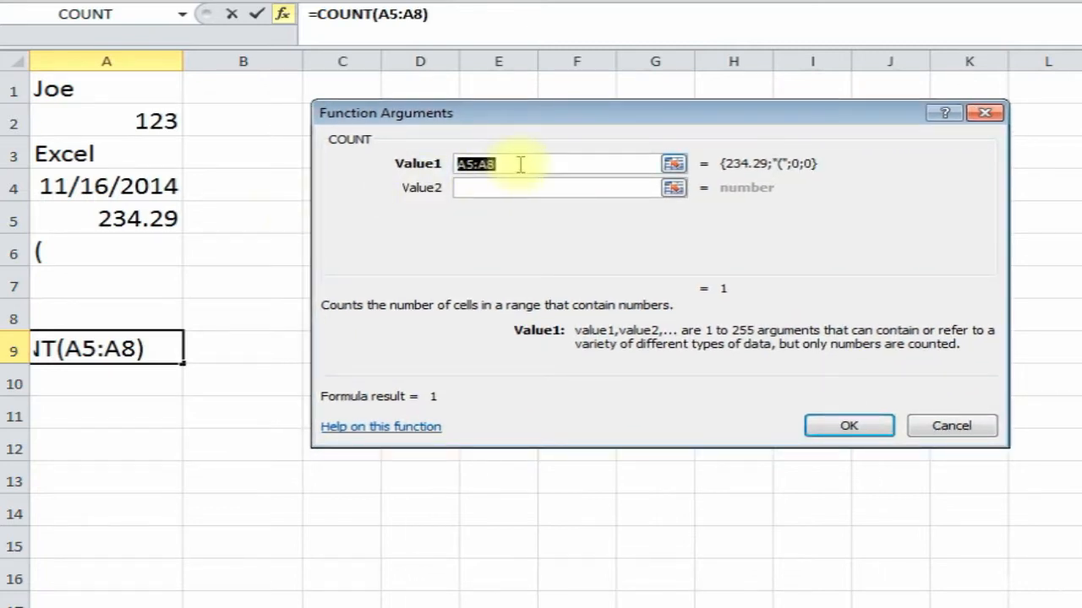
{"action": "key", "text": "Delete"}
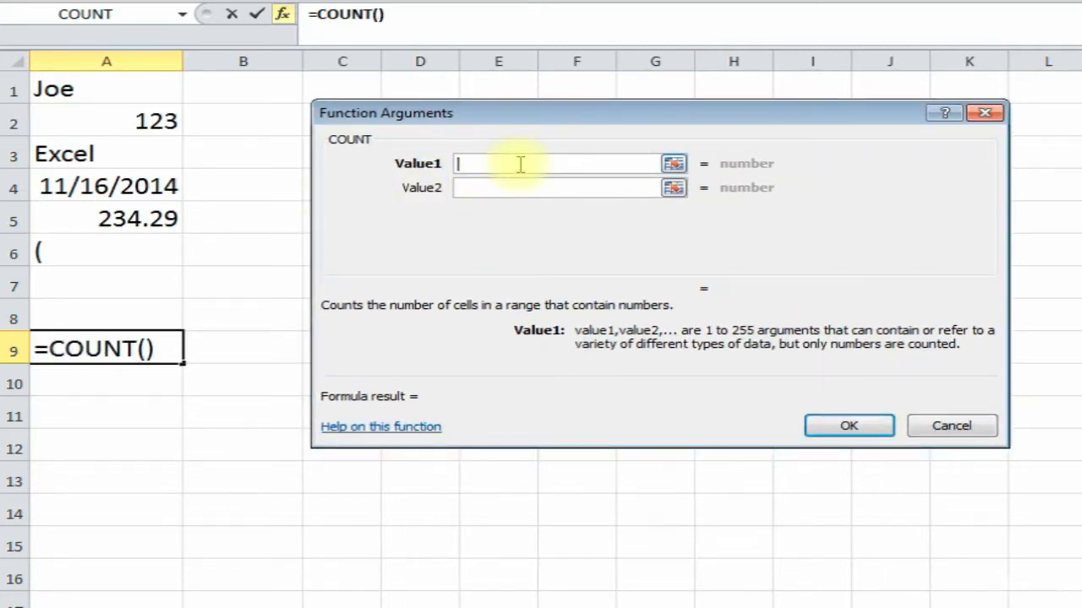
{"action": "left_click_drag", "start_coordinate": [101, 85], "coordinate": [94, 241]}
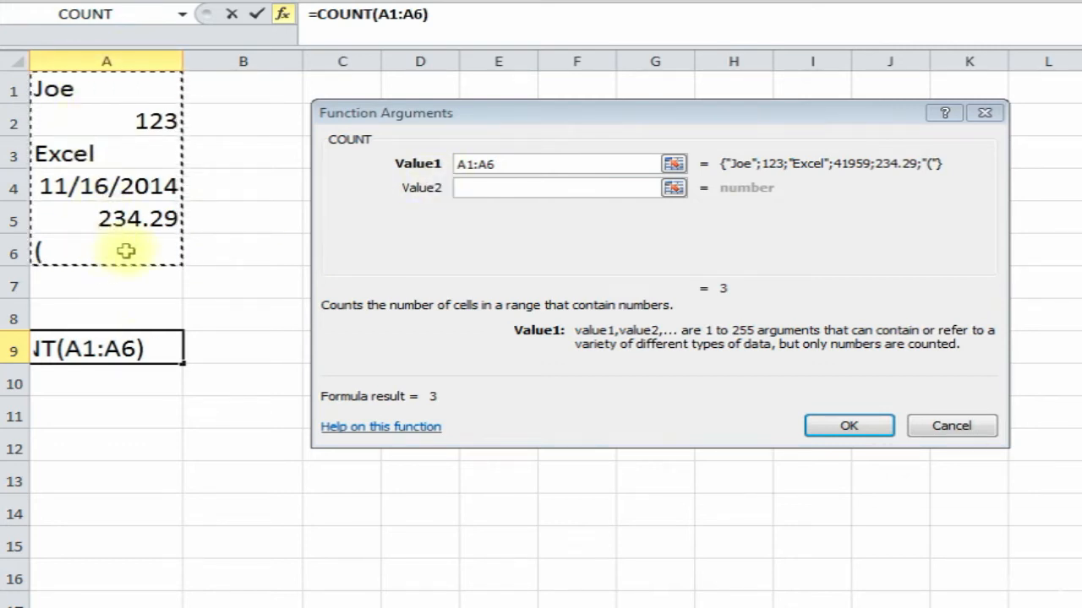
{"action": "left_click", "coordinate": [847, 425]}
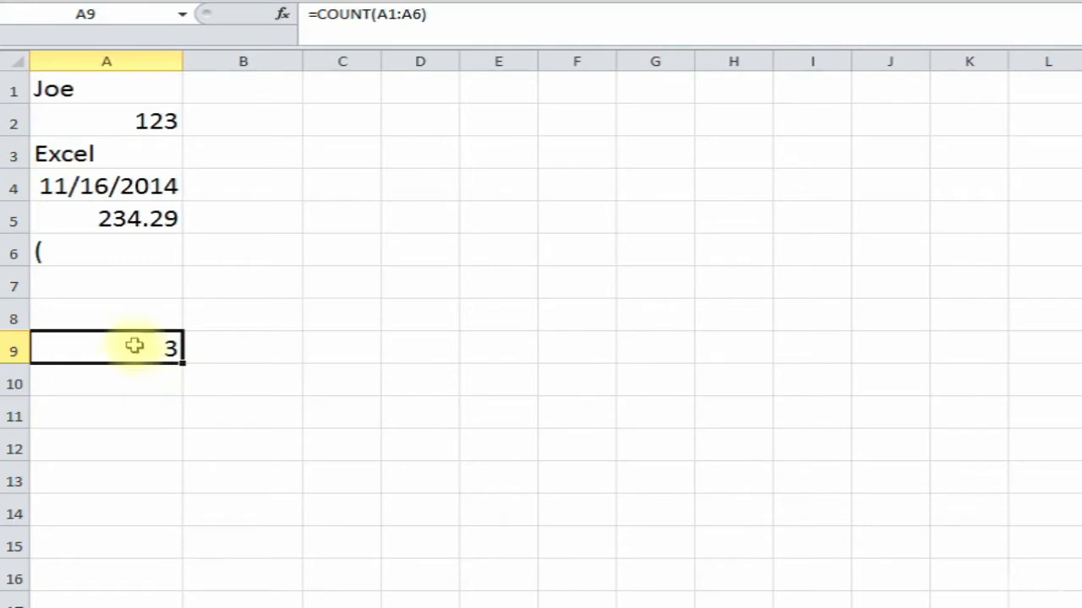
- Review the COUNT arguments, then replace 123 in A2 with the text Excel
{"action": "left_click", "coordinate": [284, 19]}
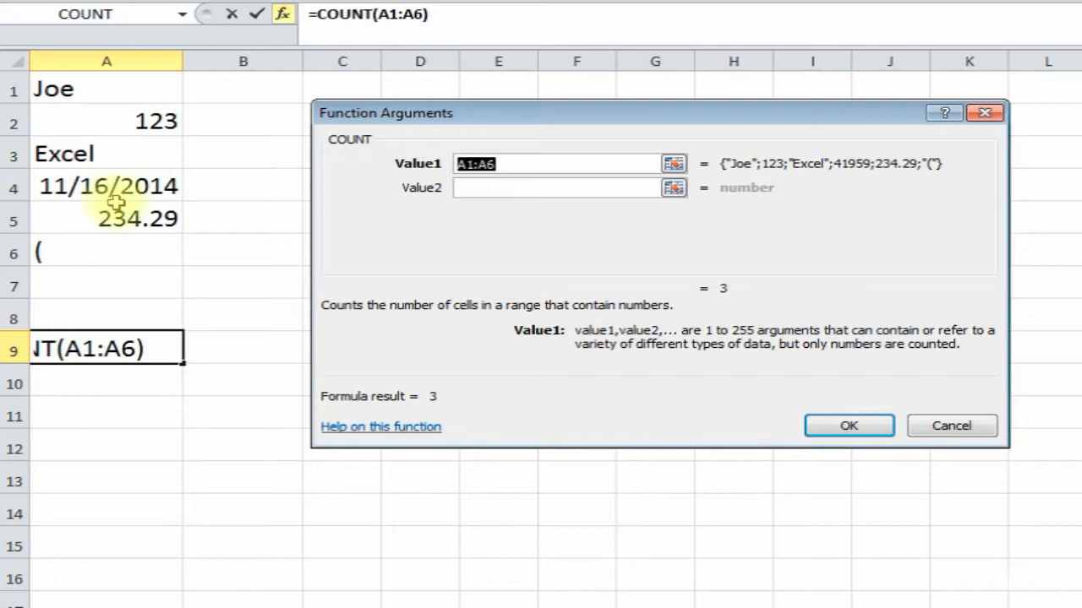
{"action": "left_click", "coordinate": [828, 423]}
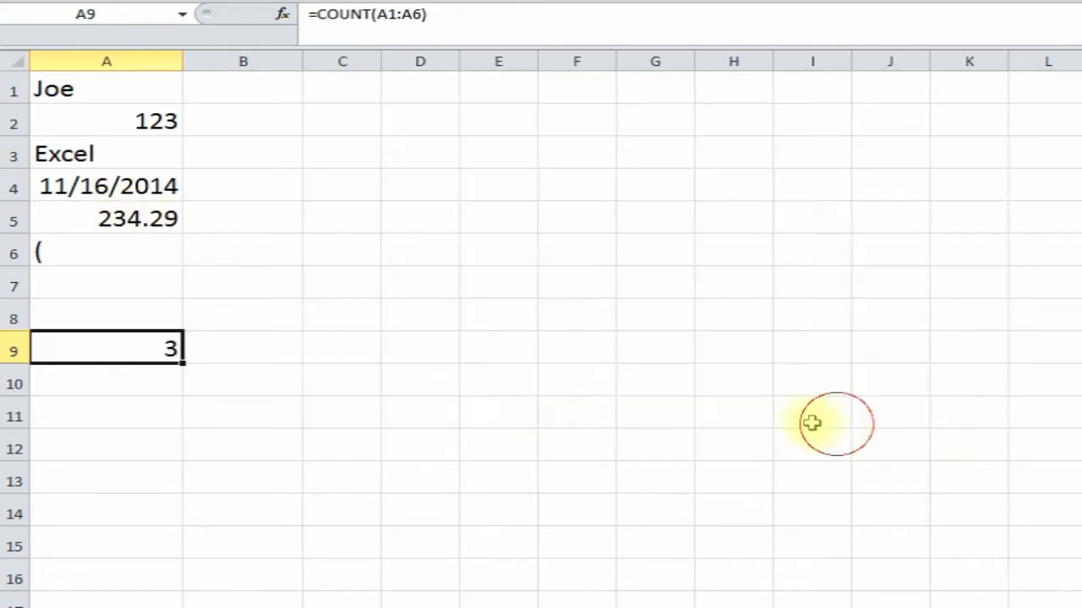
{"action": "left_click", "coordinate": [121, 118]}
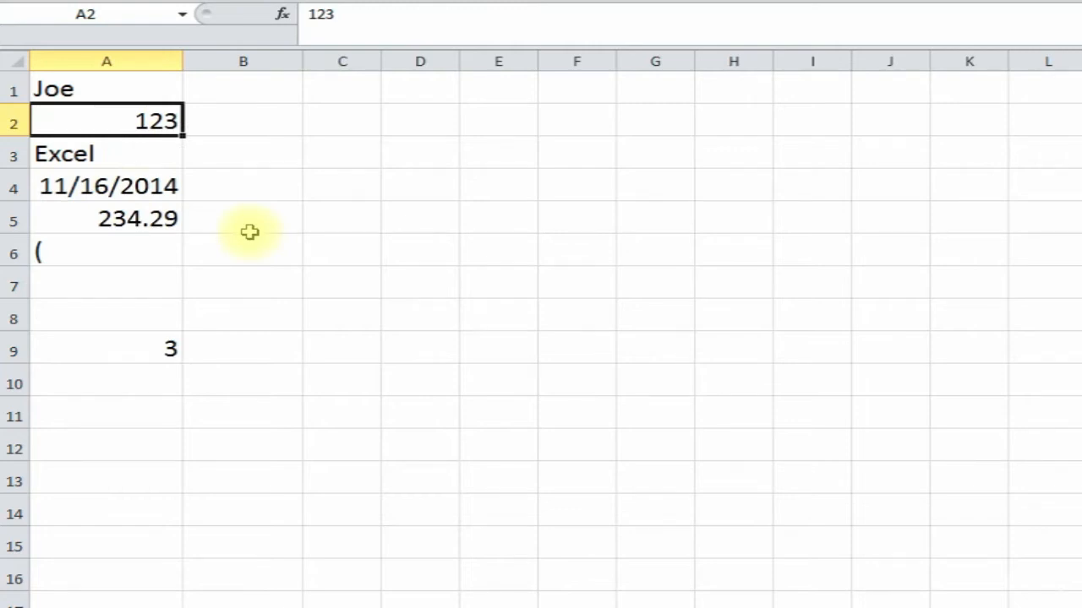
{"action": "type", "text": "Exc"}
{"action": "key", "text": "Return"}
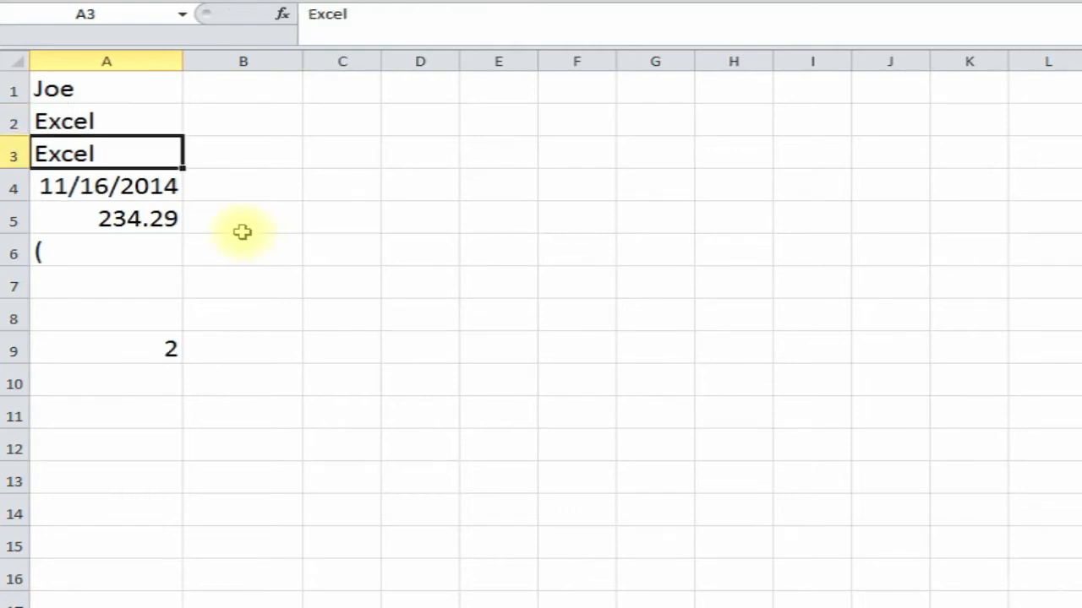
- Check A4, A5 and the count in A9, now 2, then go to the sheet with gaps
{"action": "left_click", "coordinate": [110, 350]}
{"action": "left_click", "coordinate": [135, 183]}
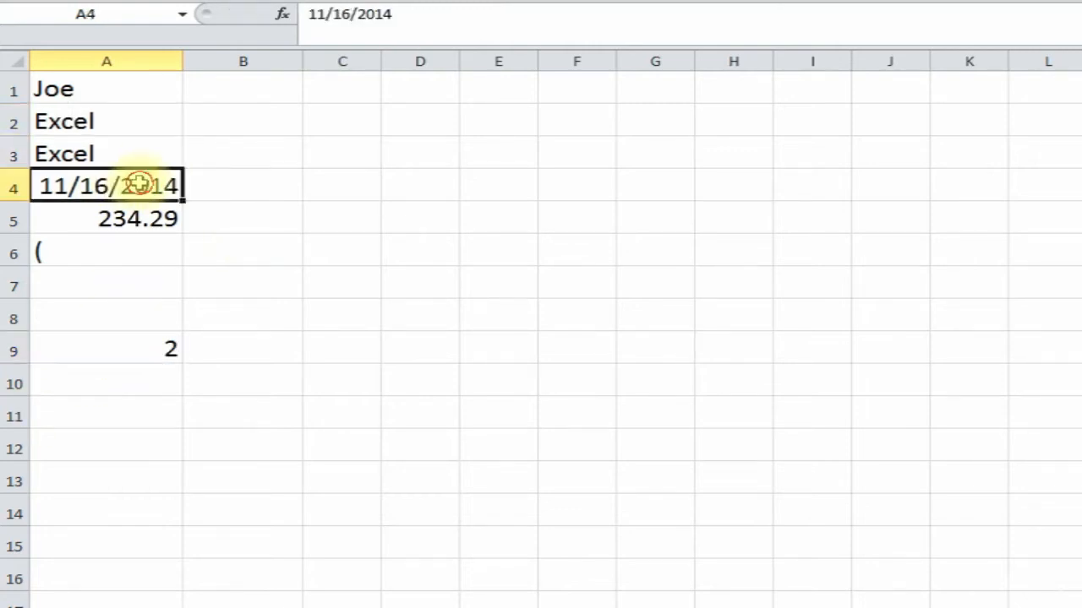
{"action": "left_click", "coordinate": [127, 219]}
{"action": "left_click", "coordinate": [125, 350]}
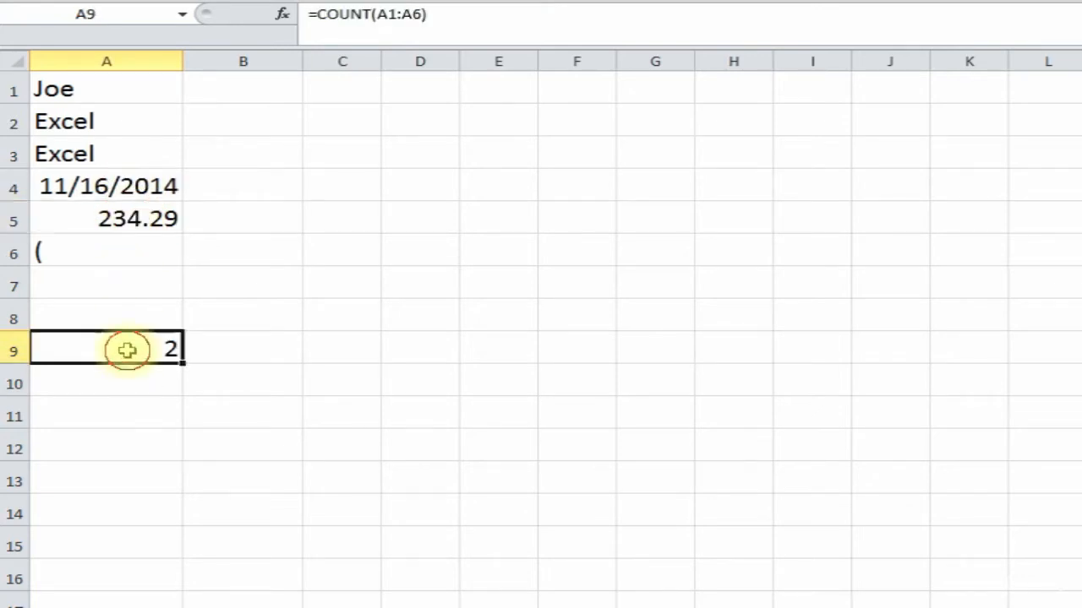
{"action": "left_click", "coordinate": [141, 410]}
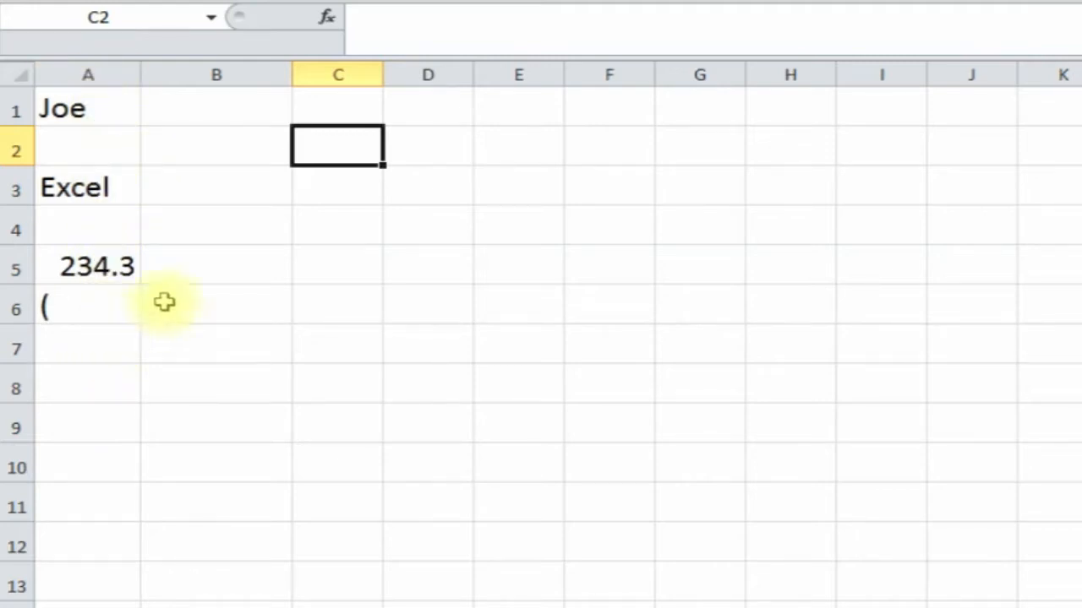
- Enter =COUNTA(A:A) in C1 and check the entries in column A
{"action": "left_click", "coordinate": [355, 113]}
{"action": "left_click", "coordinate": [327, 18]}
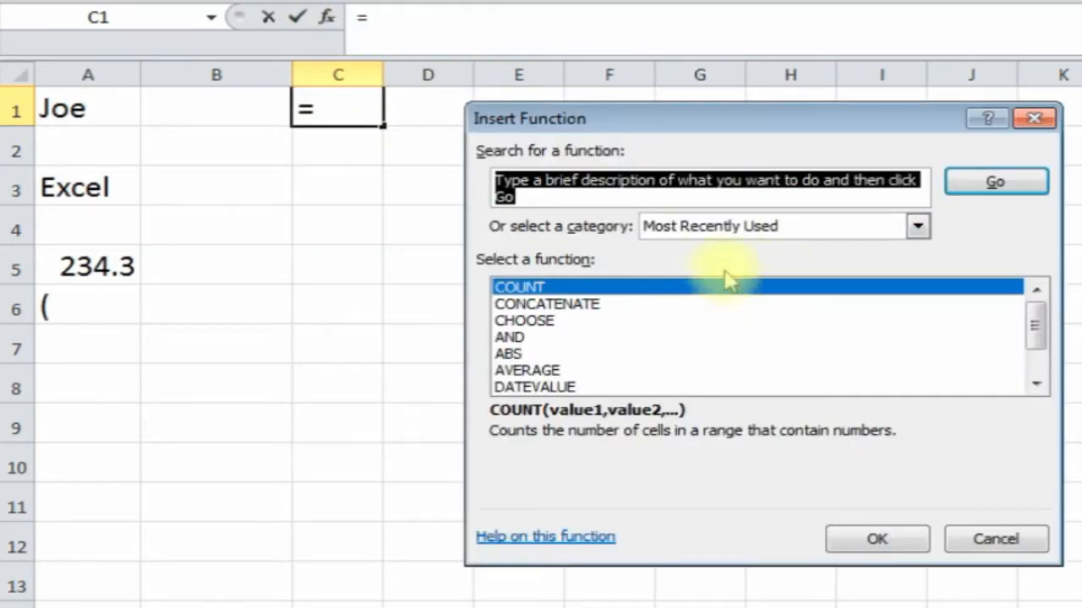
{"action": "type", "text": "counta"}
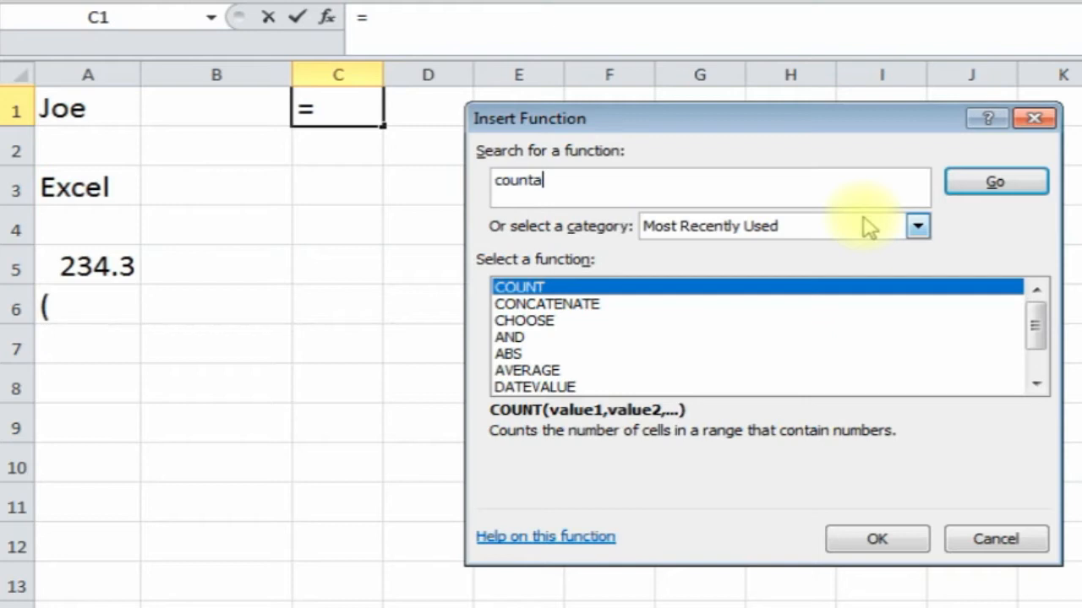
{"action": "key", "text": "Return"}
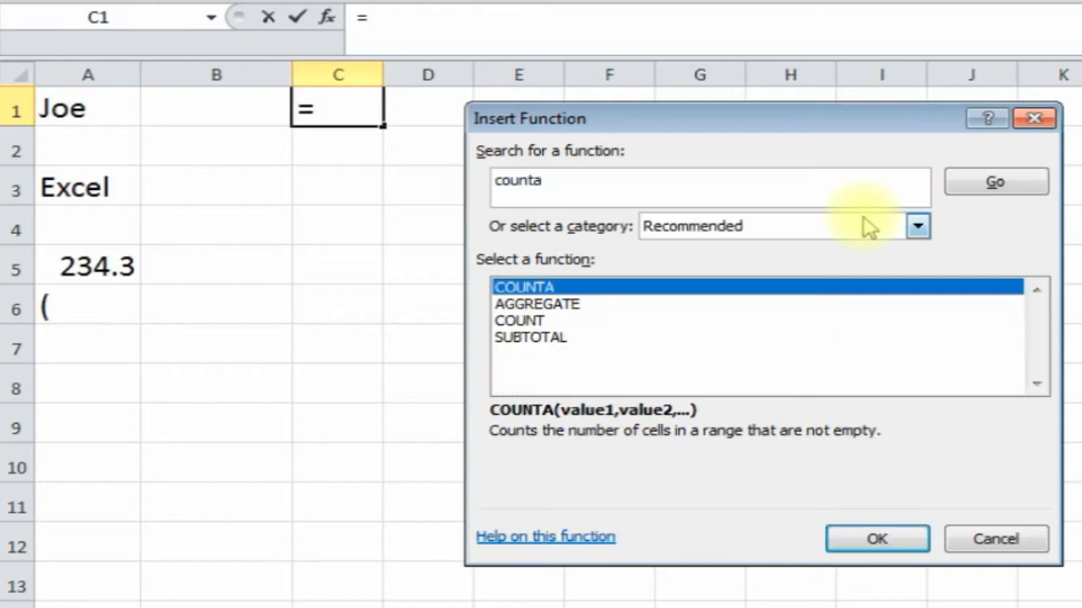
{"action": "double_click", "coordinate": [659, 292]}
{"action": "left_click_drag", "start_coordinate": [633, 150], "coordinate": [683, 138]}
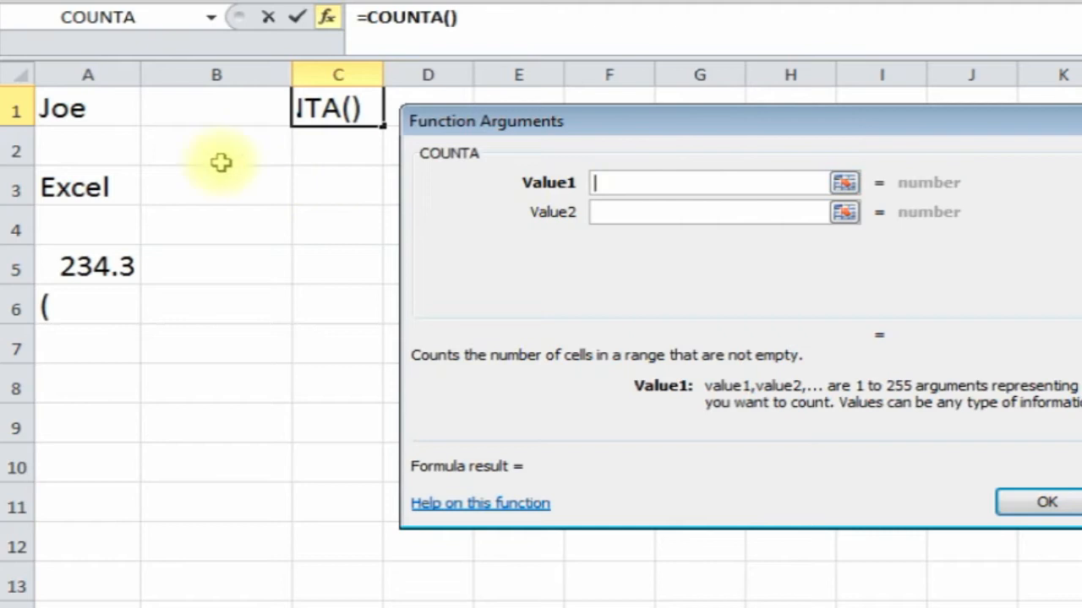
{"action": "left_click", "coordinate": [84, 72]}
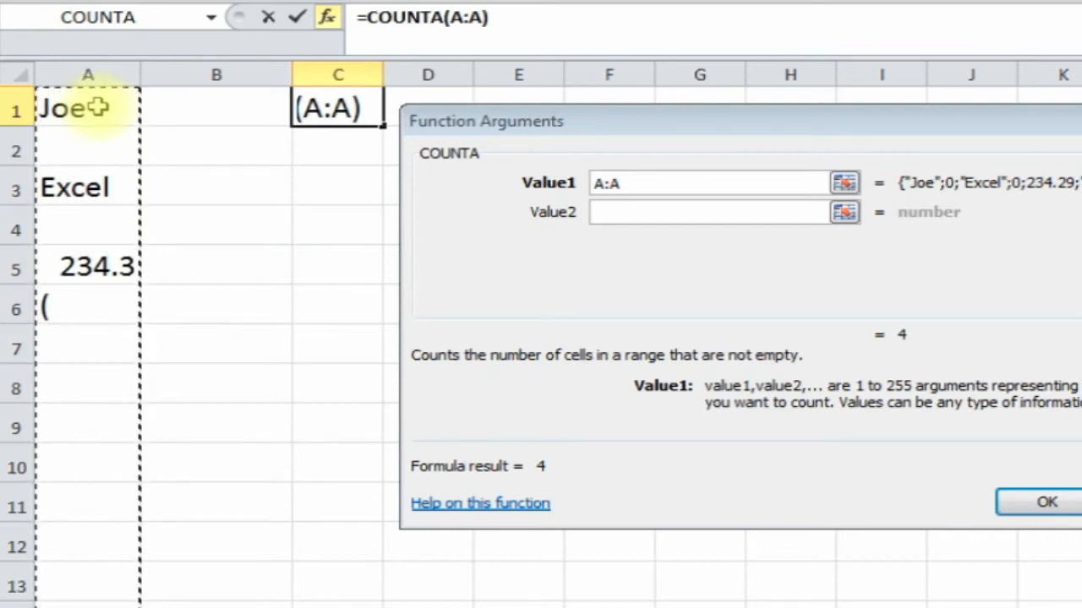
{"action": "left_click", "coordinate": [1048, 504]}
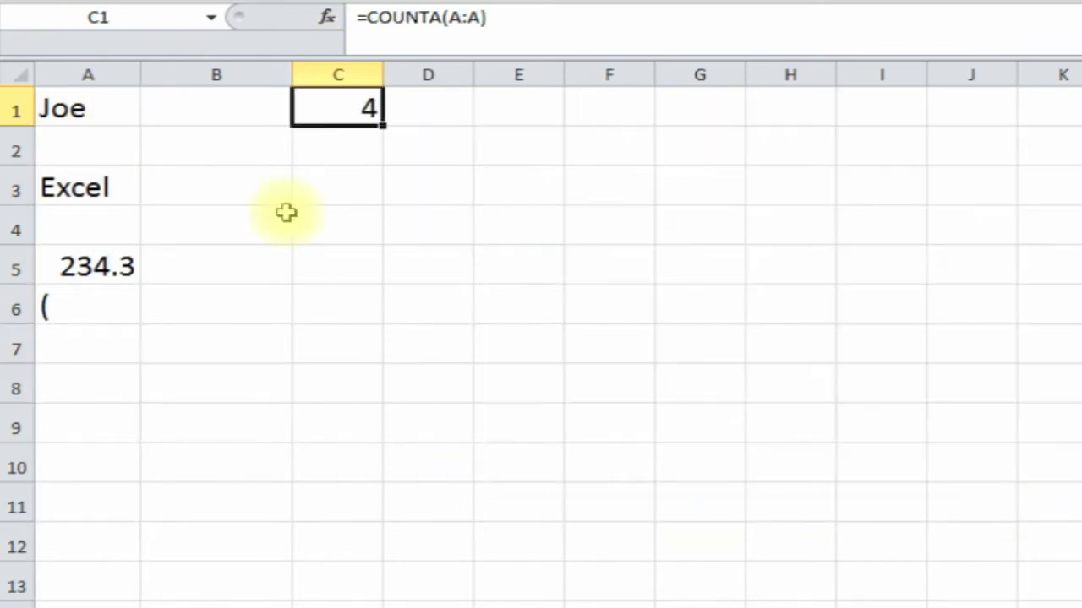
{"action": "left_click", "coordinate": [84, 109]}
{"action": "left_click", "coordinate": [84, 188]}
{"action": "left_click", "coordinate": [84, 263]}
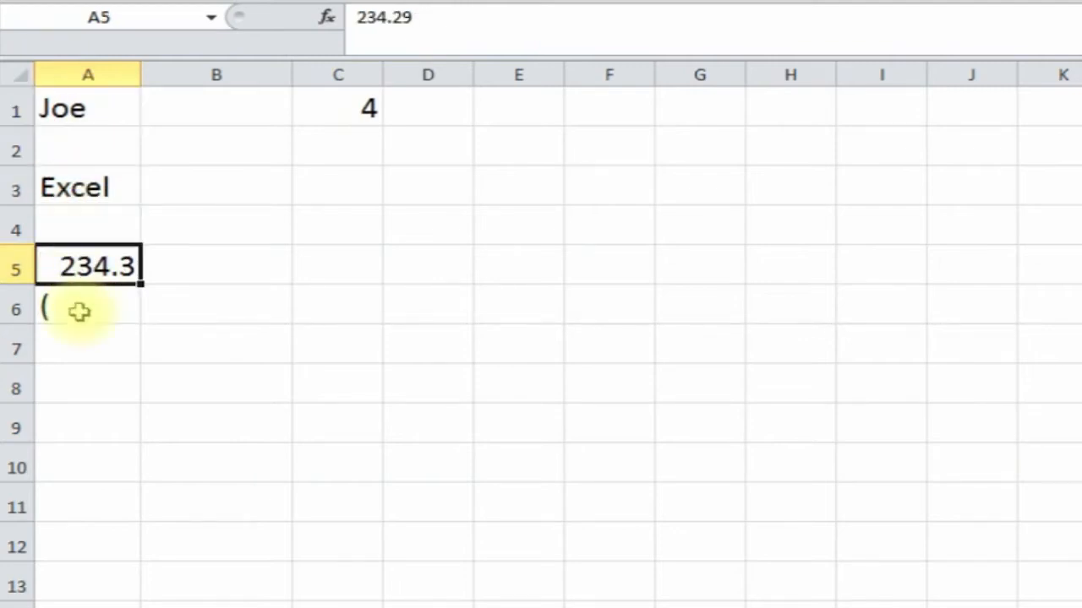
{"action": "left_click", "coordinate": [79, 311]}
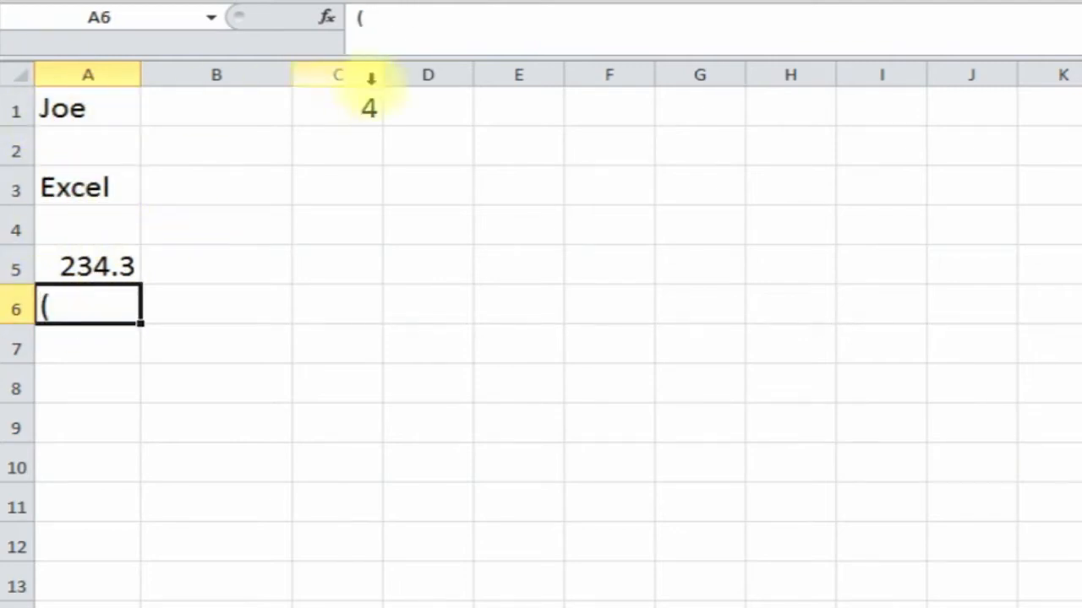
- Add column B as a second range so C1 reads =COUNTA(A:A,B:B), returning 4
{"action": "left_click", "coordinate": [355, 105]}
{"action": "left_click", "coordinate": [331, 24]}
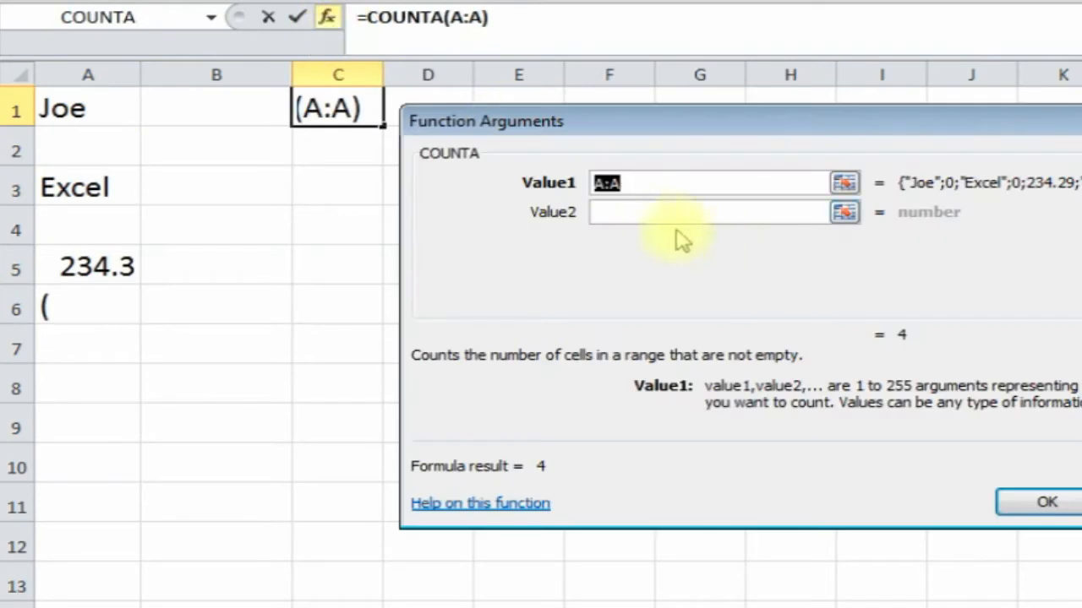
{"action": "left_click", "coordinate": [656, 212]}
{"action": "left_click", "coordinate": [215, 75]}
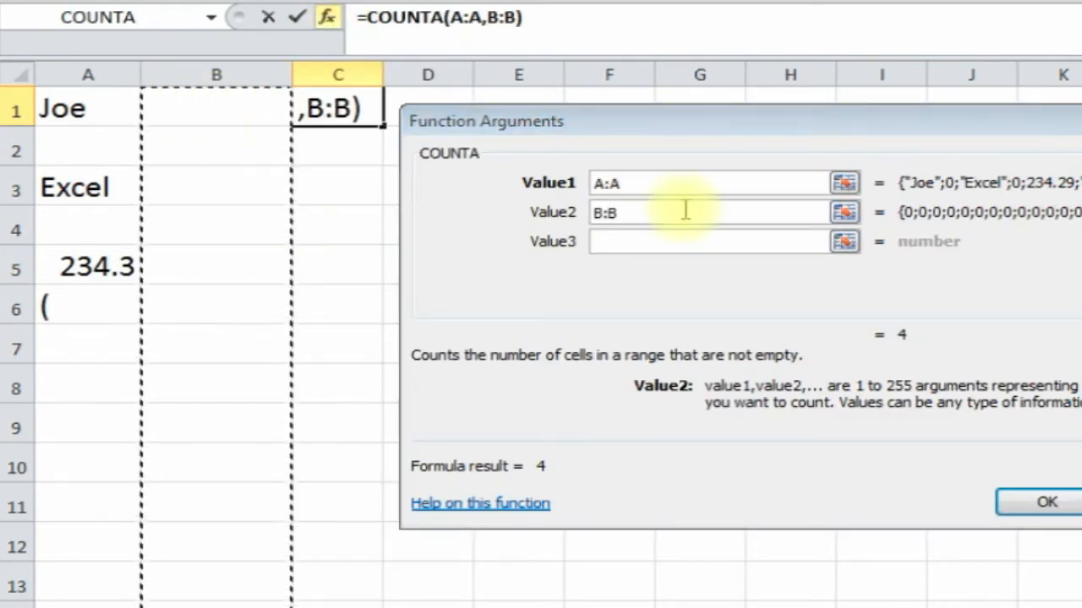
{"action": "left_click", "coordinate": [1056, 503]}
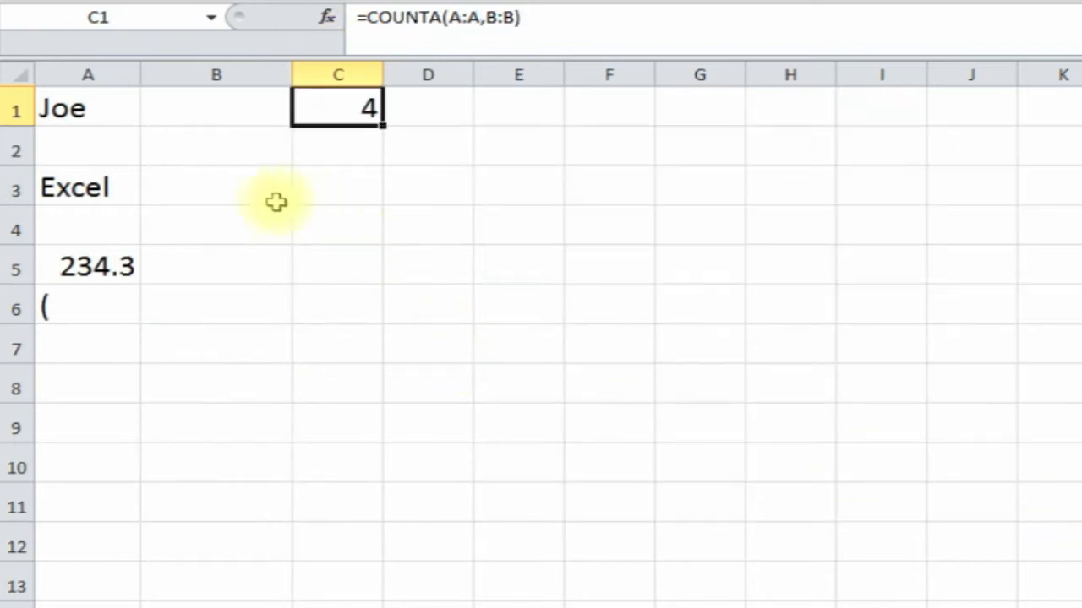
{"action": "left_click", "coordinate": [211, 230]}
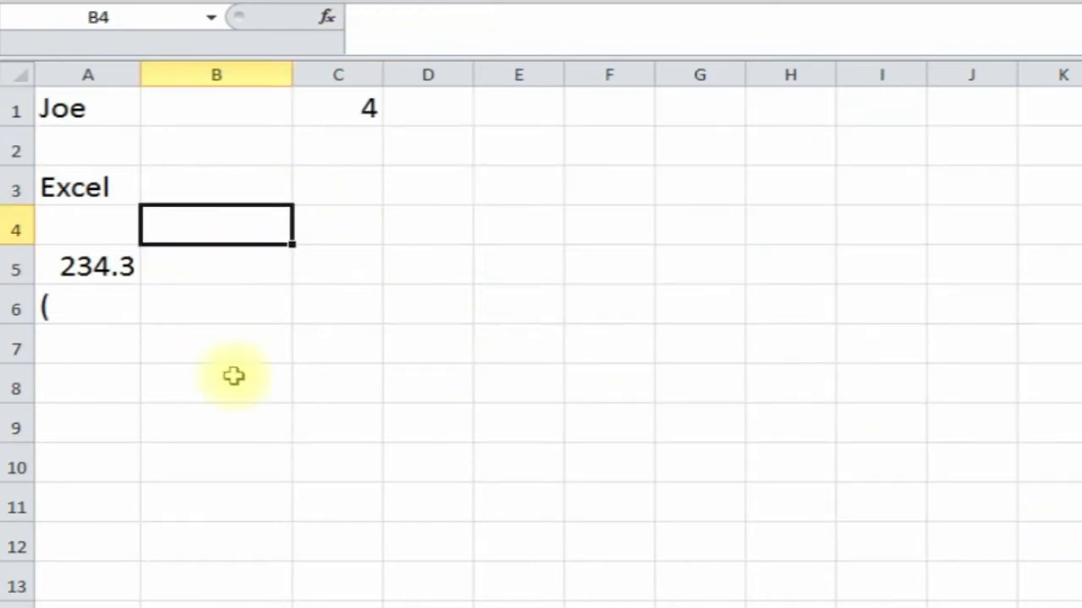
- Enter hi in B4 and 123 in B5, clear Excel from A3, and review COUNTA in C1
{"action": "type", "text": "h"}
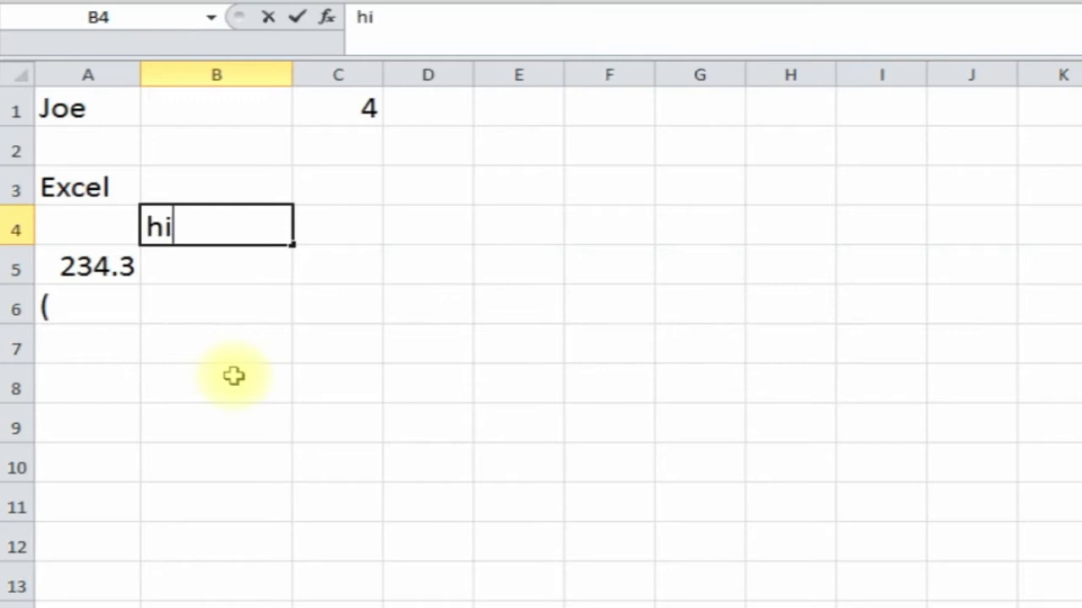
{"action": "type", "text": "i"}
{"action": "key", "text": "Return"}
{"action": "left_click", "coordinate": [193, 236]}
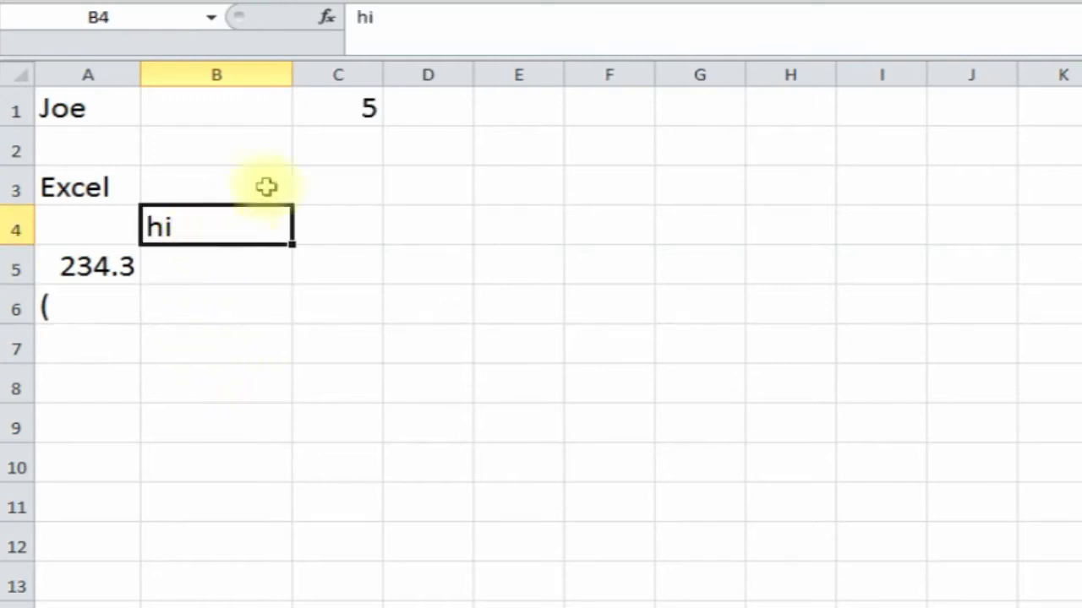
{"action": "left_click", "coordinate": [212, 267]}
{"action": "type", "text": "123"}
{"action": "key", "text": "Return"}
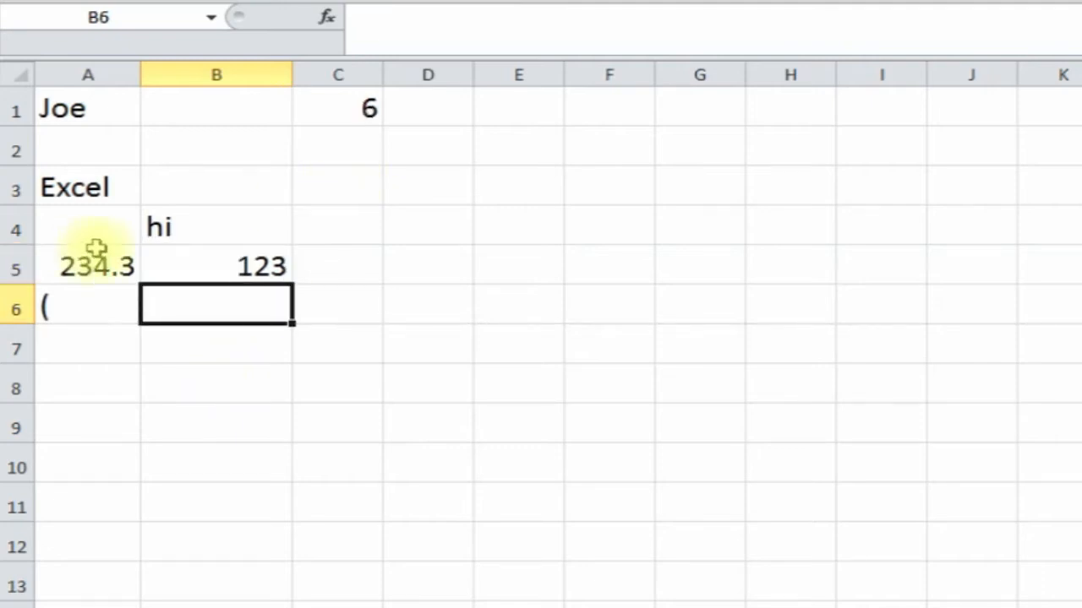
{"action": "left_click", "coordinate": [101, 189]}
{"action": "key", "text": "Delete"}
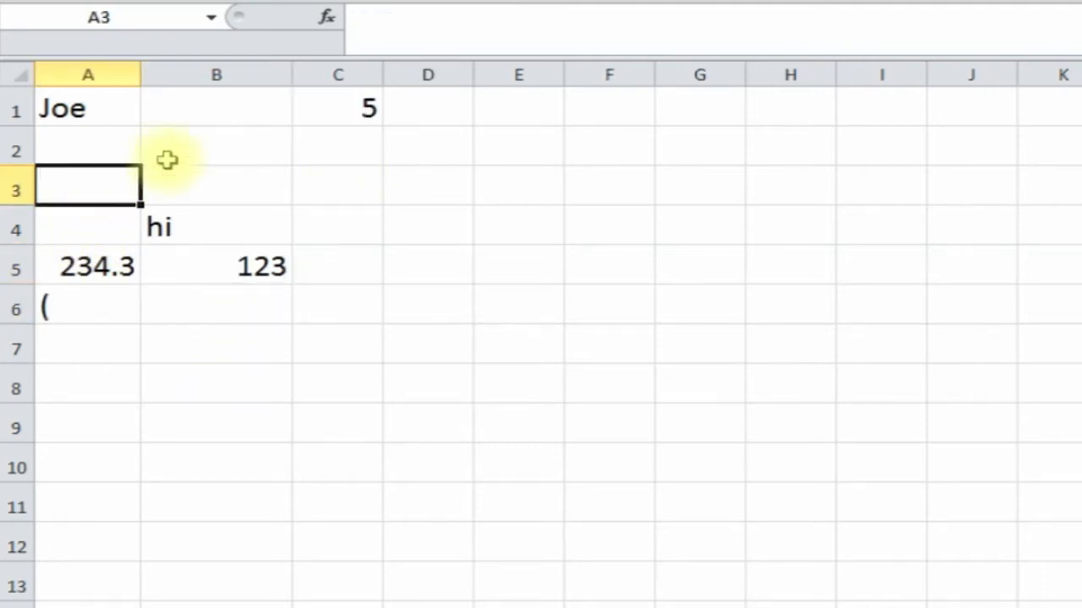
{"action": "left_click", "coordinate": [354, 118]}
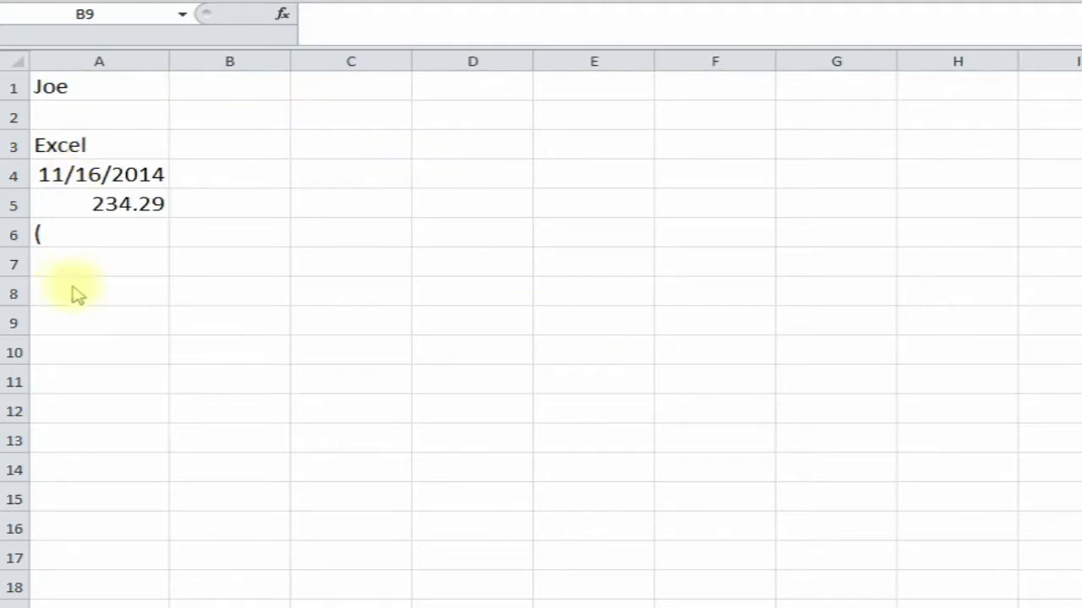
- Insert COUNTBLANK in C1 over the range A1:A10, returning 5
{"action": "left_click", "coordinate": [355, 85]}
{"action": "left_click", "coordinate": [281, 14]}
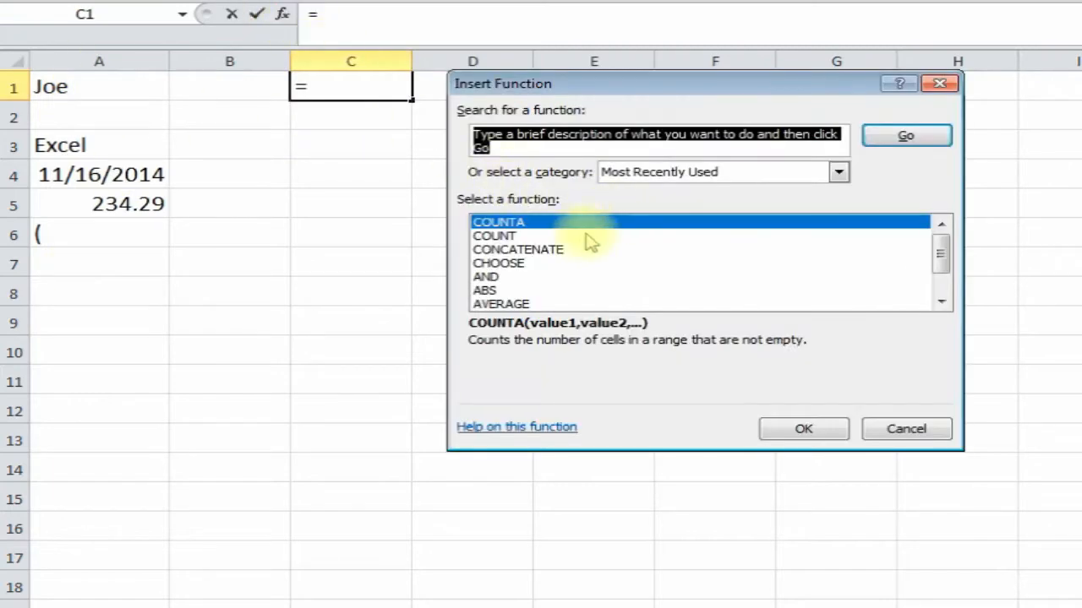
{"action": "type", "text": "countblank"}
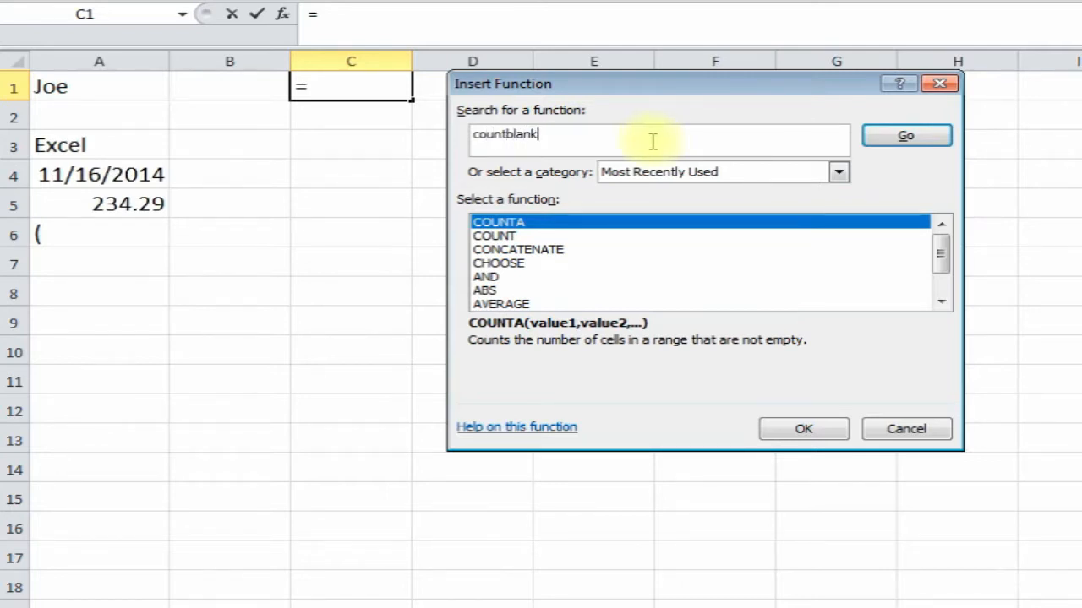
{"action": "key", "text": "Return"}
{"action": "double_click", "coordinate": [597, 221]}
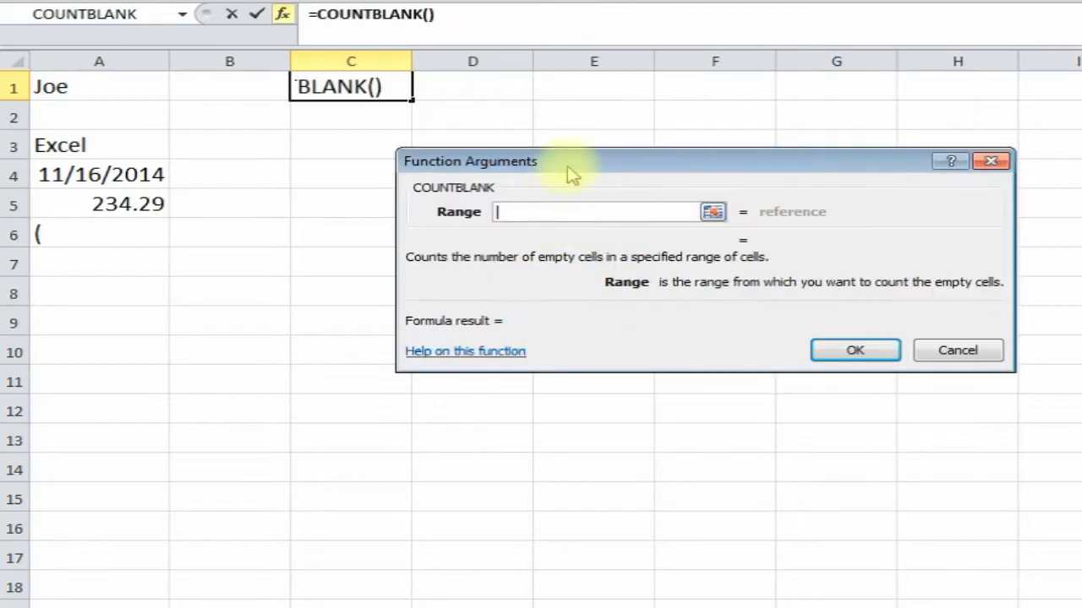
{"action": "left_click_drag", "start_coordinate": [555, 162], "coordinate": [480, 145]}
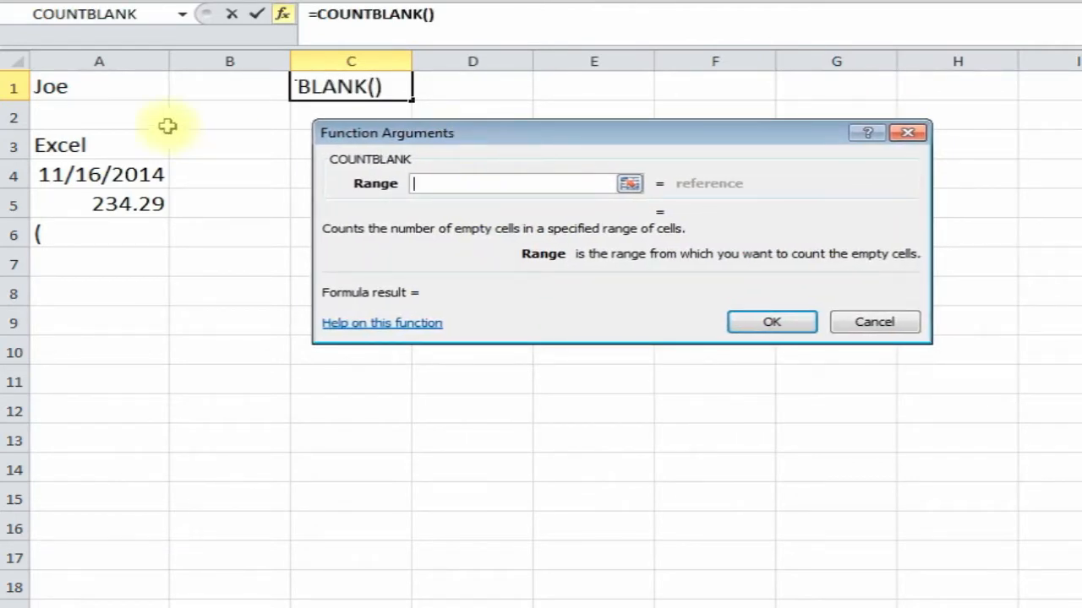
{"action": "left_click_drag", "start_coordinate": [118, 91], "coordinate": [80, 342]}
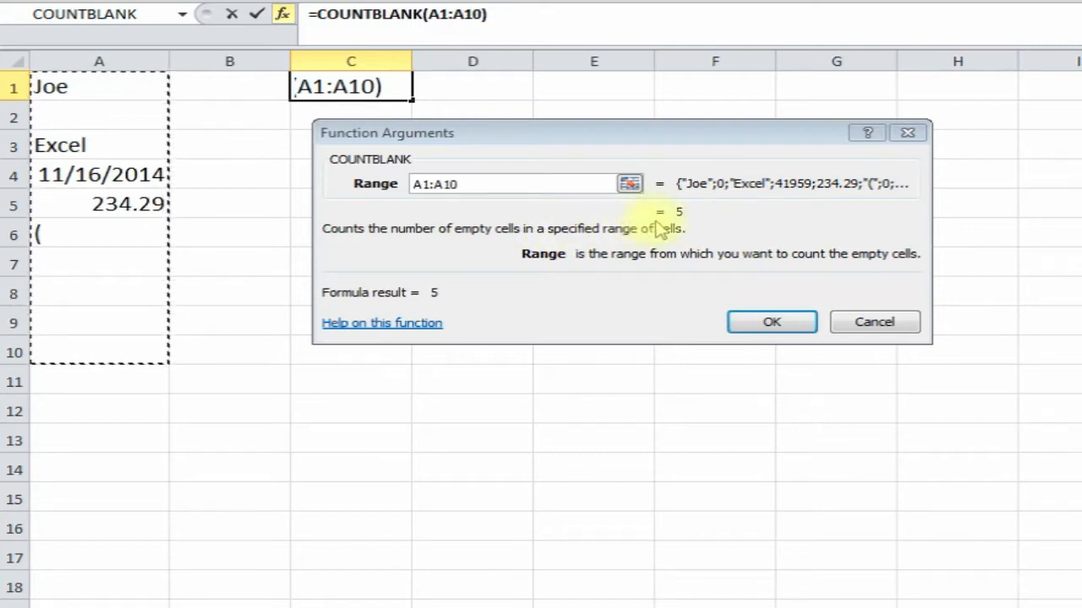
{"action": "left_click", "coordinate": [772, 321]}
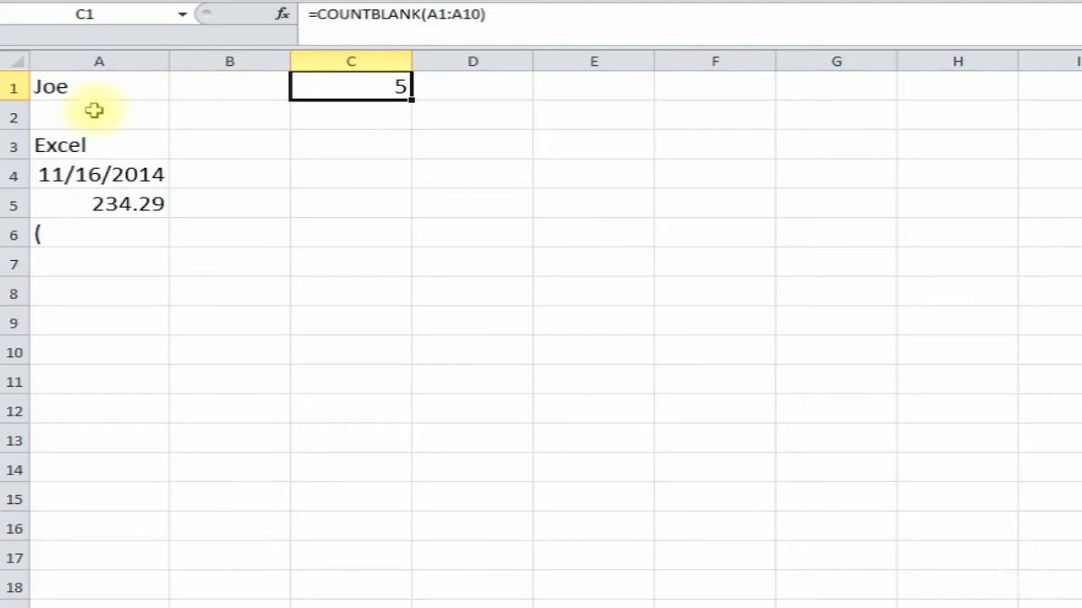
- Replace 234.29 in A5 with the text er
{"action": "left_click", "coordinate": [82, 352]}
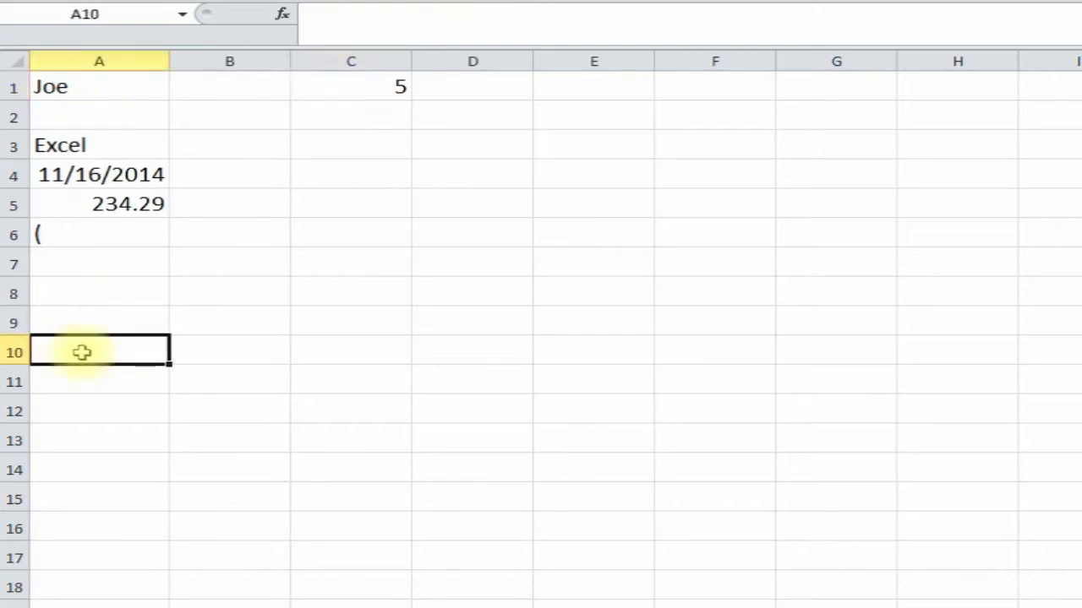
{"action": "key", "text": "Up"}
{"action": "key", "text": "Up"}
{"action": "key", "text": "Up"}
{"action": "key", "text": "Up"}
{"action": "key", "text": "Up"}
{"action": "key", "text": "Up"}
{"action": "key", "text": "Up"}
{"action": "key", "text": "Up"}
{"action": "key", "text": "Up"}
{"action": "key", "text": "Down"}
{"action": "key", "text": "Down"}
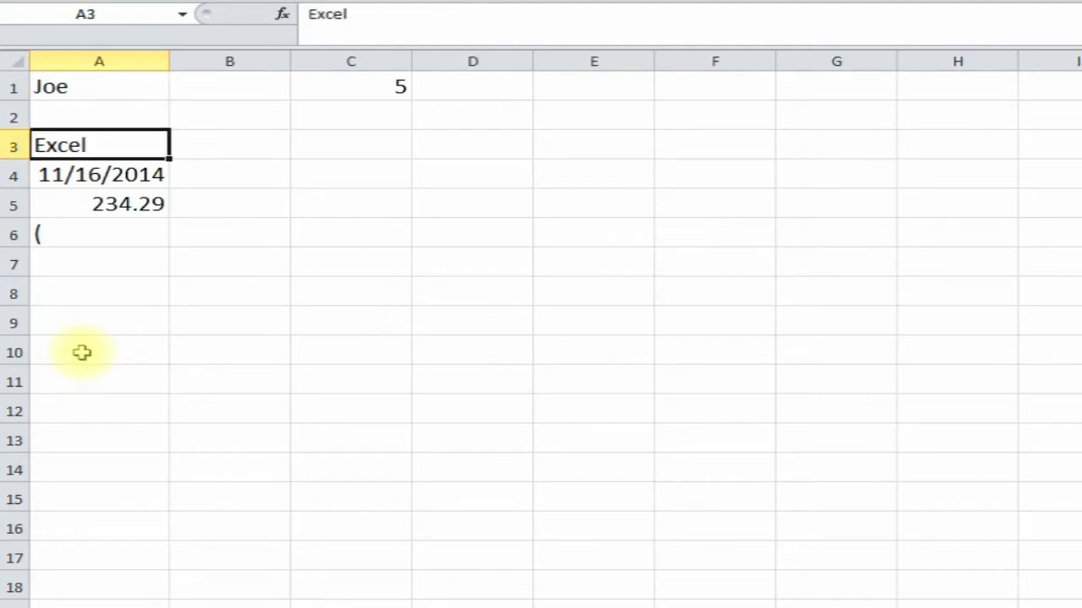
{"action": "key", "text": "Down"}
{"action": "key", "text": "Down"}
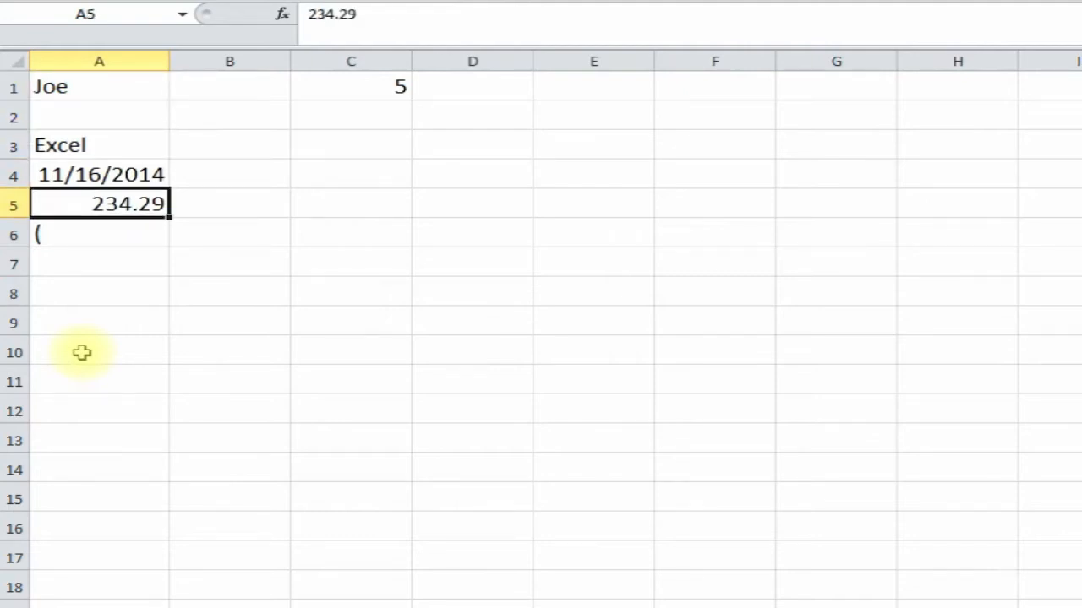
{"action": "key", "text": "Delete"}
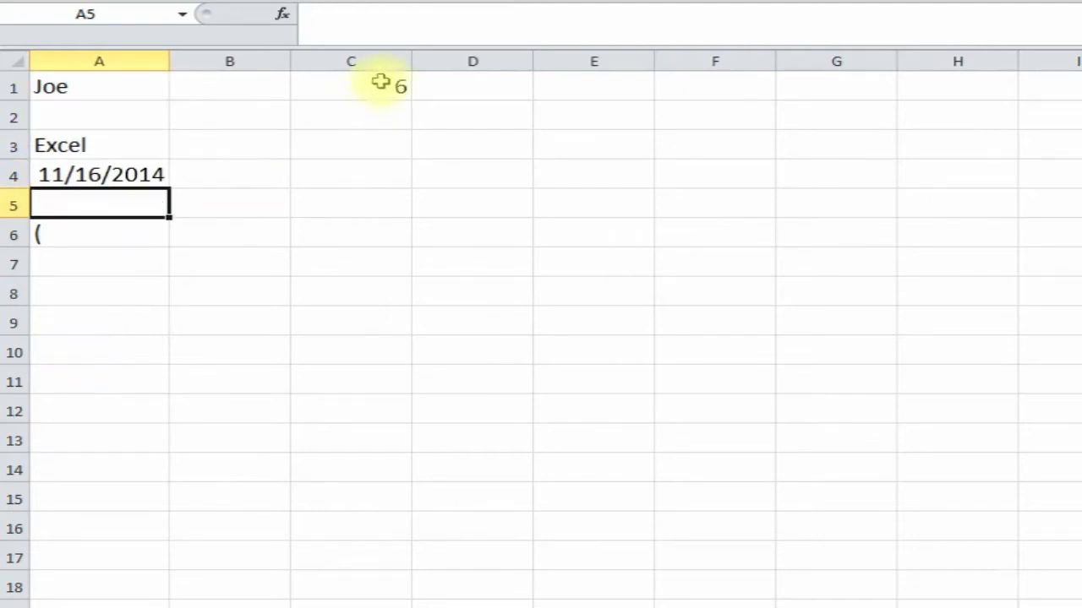
{"action": "type", "text": "er"}
{"action": "key", "text": "Return"}
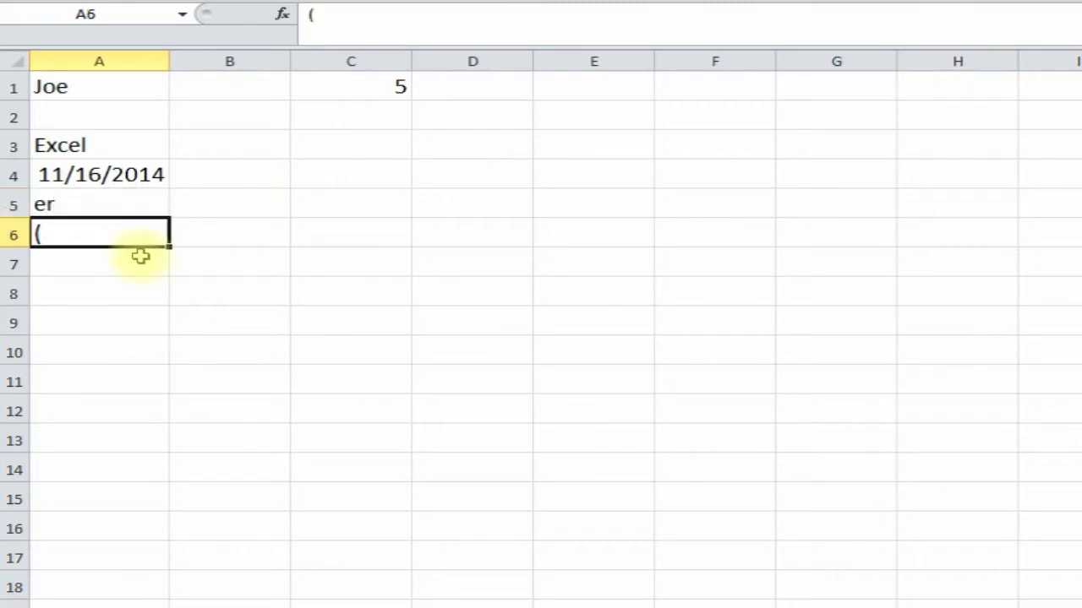
- Point out the blank cells A7 through A10 that COUNTBLANK counts
{"action": "left_click", "coordinate": [96, 294]}
{"action": "left_click", "coordinate": [94, 331]}
{"action": "left_click", "coordinate": [93, 342]}
{"action": "left_click", "coordinate": [120, 255]}
{"action": "left_click", "coordinate": [99, 298]}
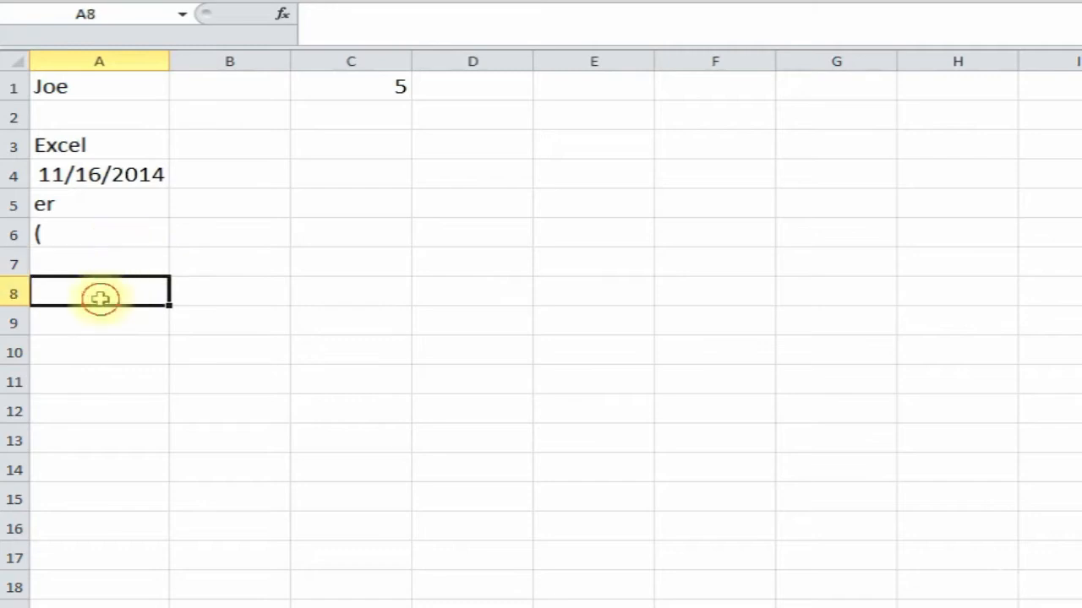
{"action": "left_click", "coordinate": [101, 317]}
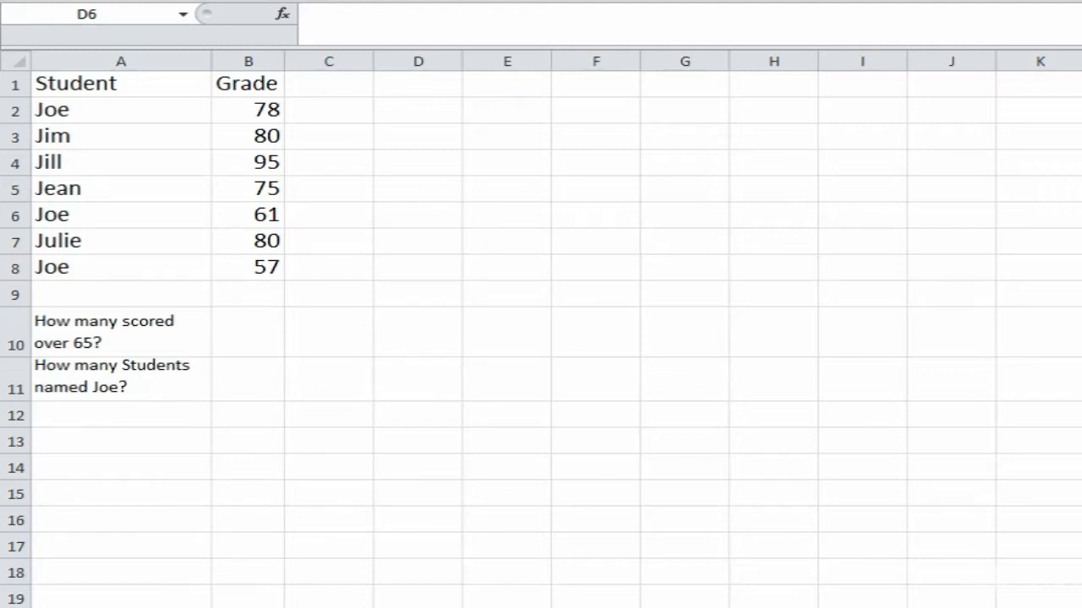
- Review the student names, the grades in B2:B8 and the question 'How many scored over 65?'
{"action": "left_click", "coordinate": [124, 88]}
{"action": "left_click_drag", "start_coordinate": [123, 106], "coordinate": [127, 246]}
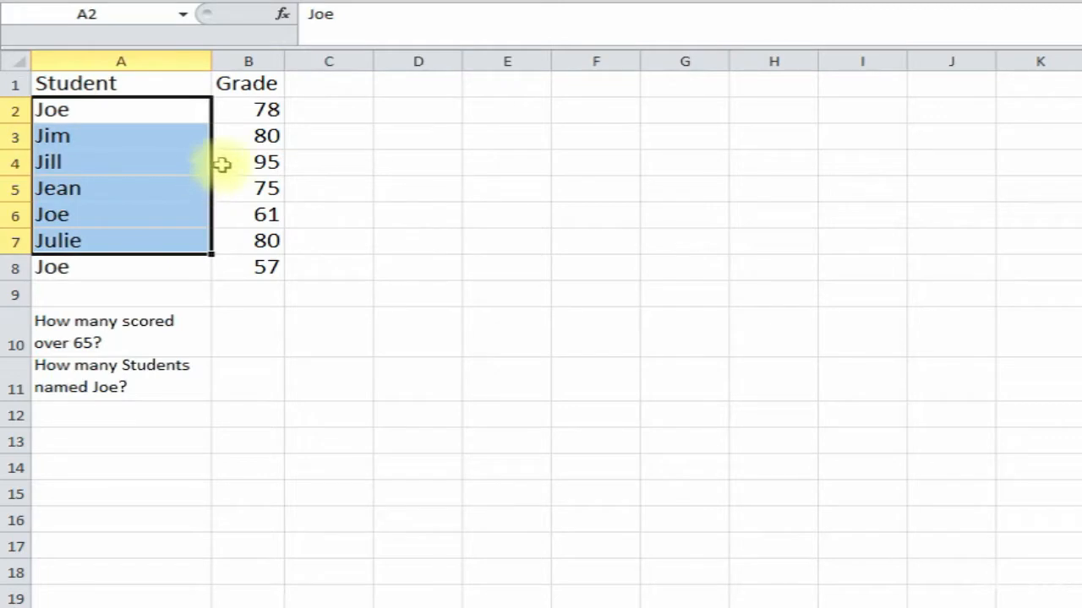
{"action": "left_click", "coordinate": [261, 127]}
{"action": "left_click_drag", "start_coordinate": [265, 106], "coordinate": [256, 221]}
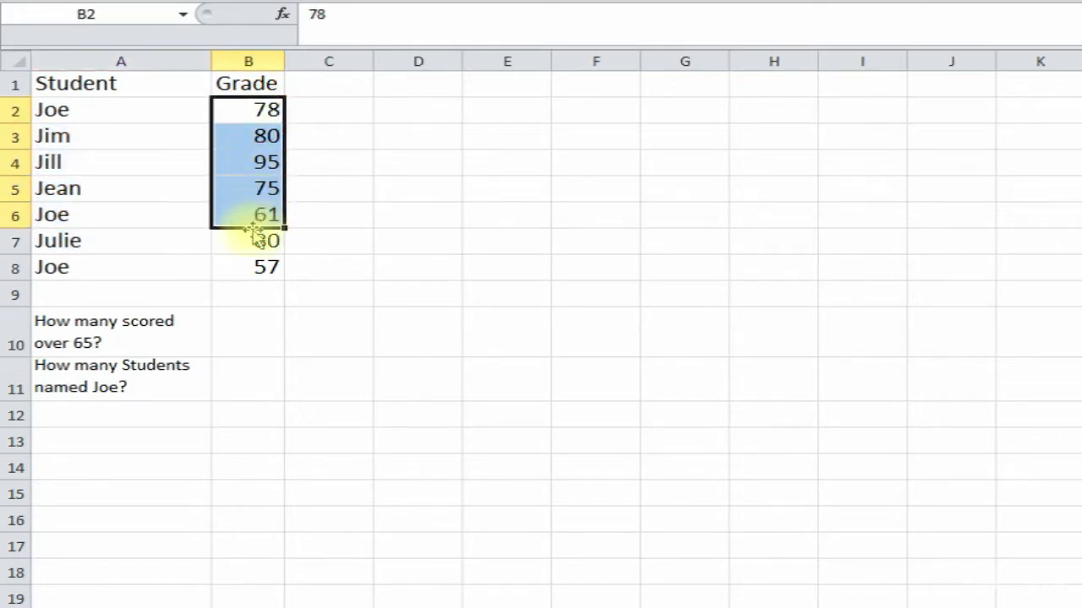
{"action": "left_click", "coordinate": [251, 270]}
{"action": "left_click", "coordinate": [156, 328]}
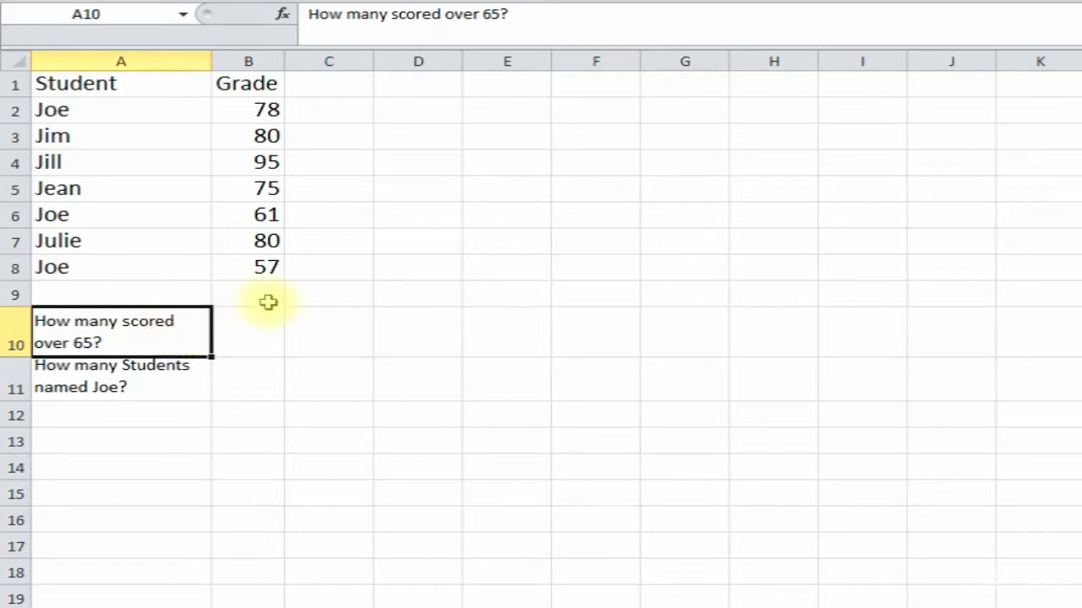
{"action": "left_click", "coordinate": [265, 242]}
{"action": "left_click", "coordinate": [262, 215]}
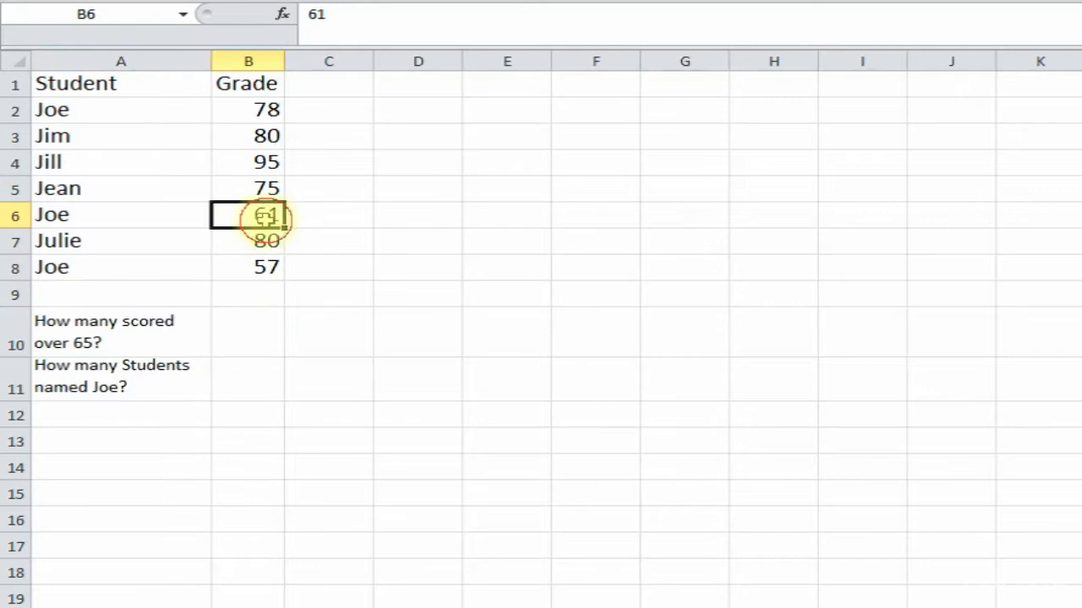
{"action": "left_click", "coordinate": [259, 188]}
{"action": "left_click", "coordinate": [265, 162]}
{"action": "left_click", "coordinate": [264, 136]}
{"action": "left_click", "coordinate": [262, 112]}
- Widen the Grade column and begin an Insert Function in B10
{"action": "left_click", "coordinate": [254, 332]}
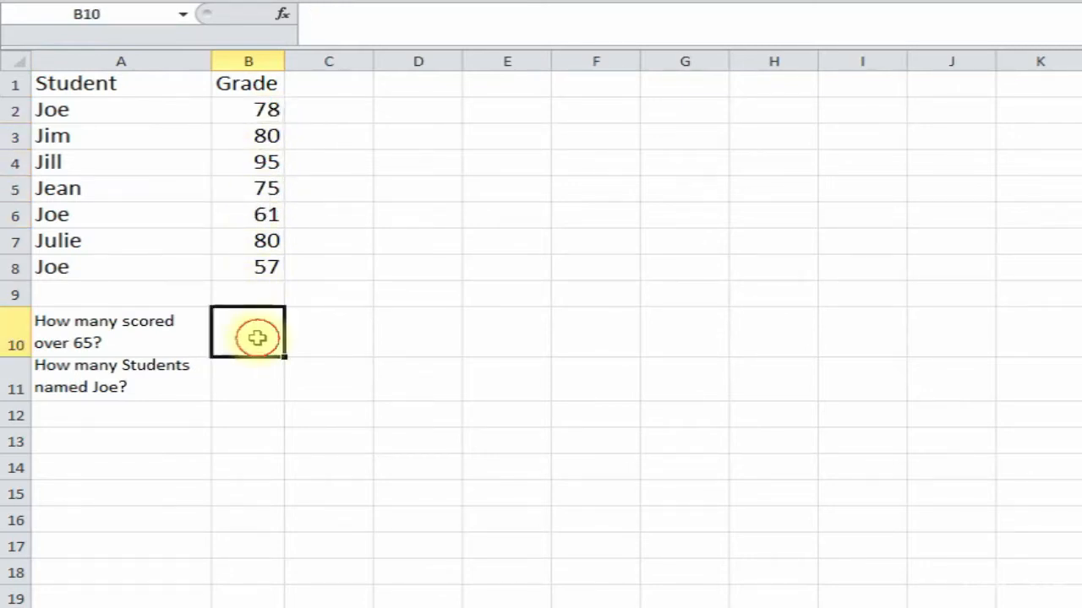
{"action": "left_click_drag", "start_coordinate": [282, 65], "coordinate": [338, 65]}
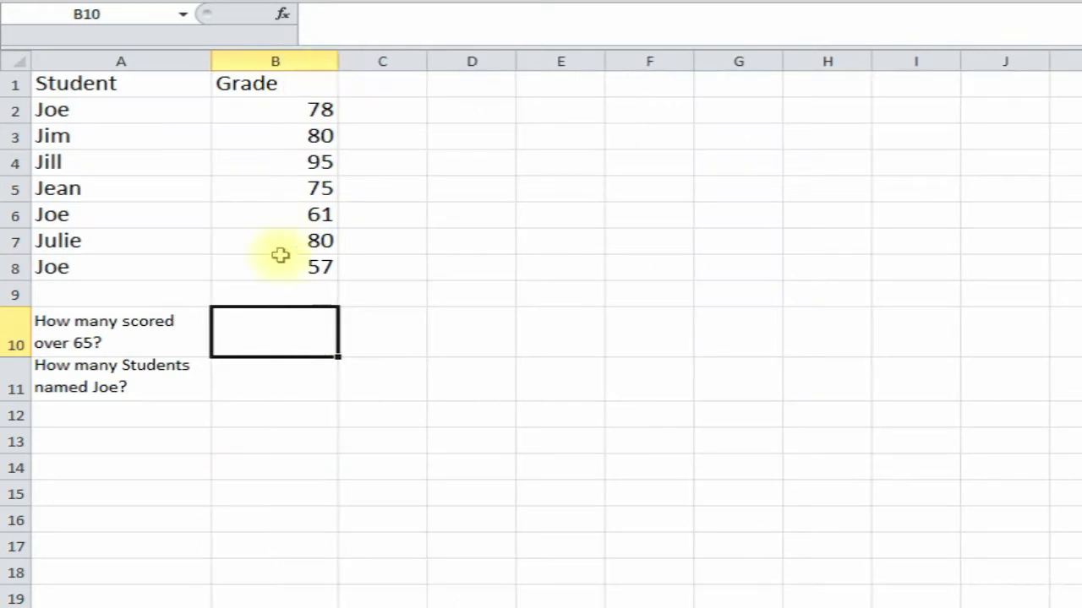
{"action": "left_click", "coordinate": [283, 15]}
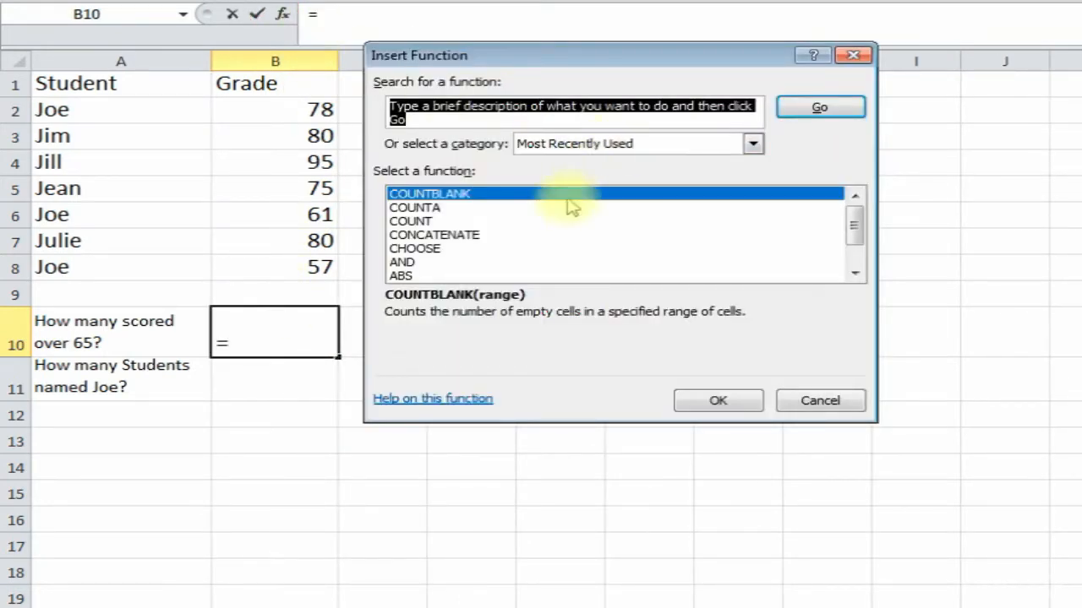
- Insert =COUNTIF(B2:B8,">65") in B10, counting 5 grades over 65
{"action": "type", "text": "countif"}
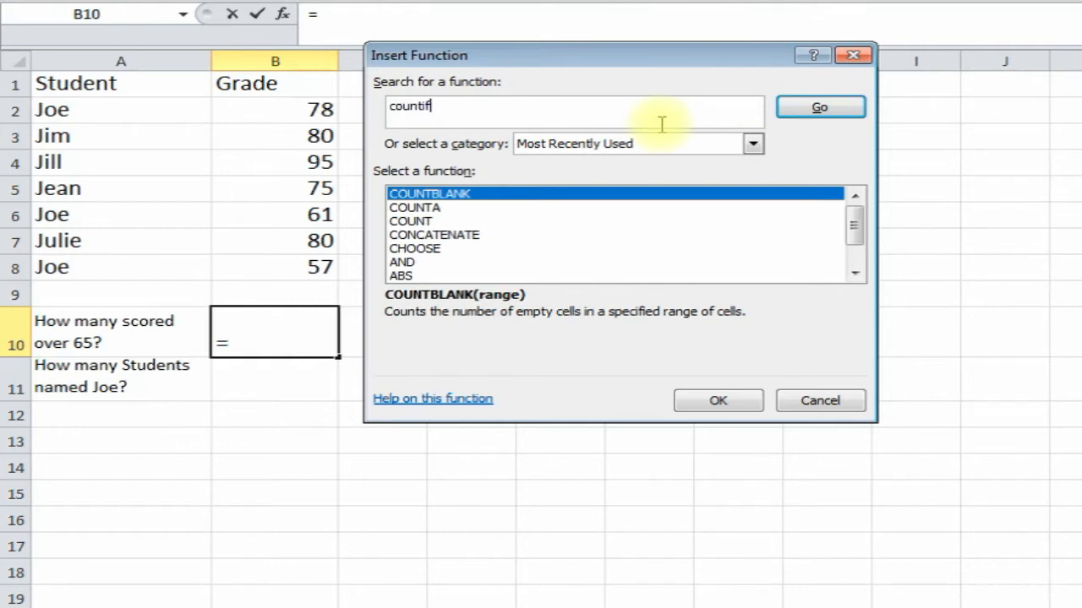
{"action": "key", "text": "Return"}
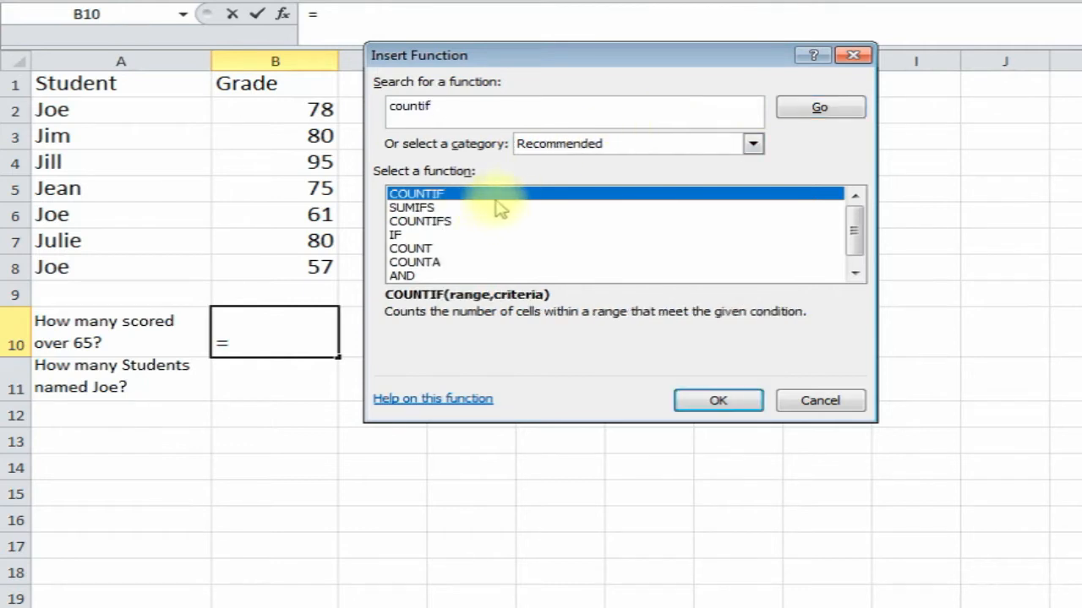
{"action": "double_click", "coordinate": [526, 200]}
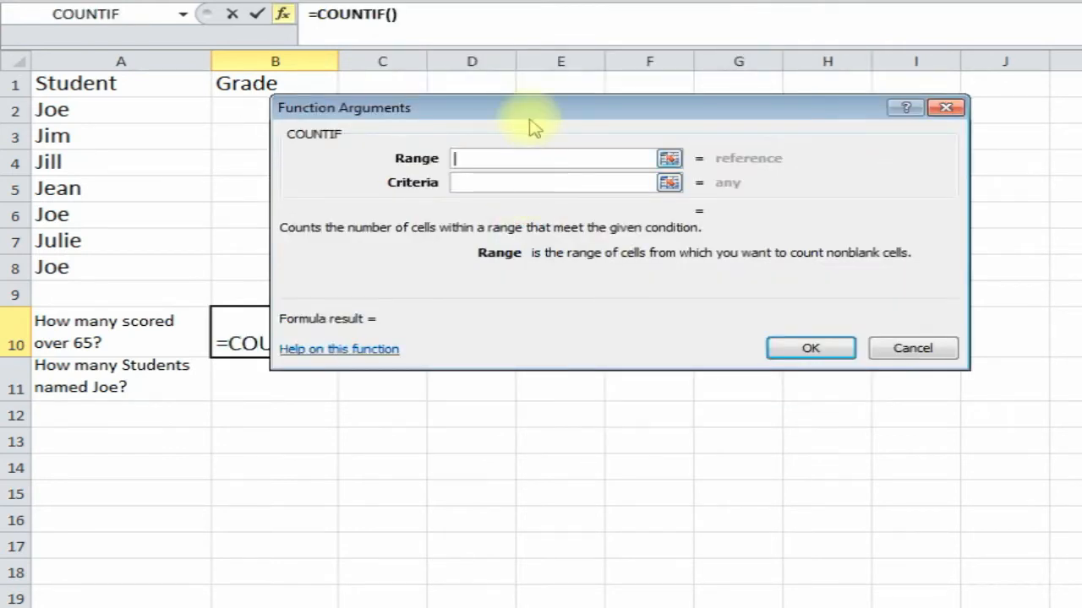
{"action": "left_click_drag", "start_coordinate": [626, 127], "coordinate": [590, 132]}
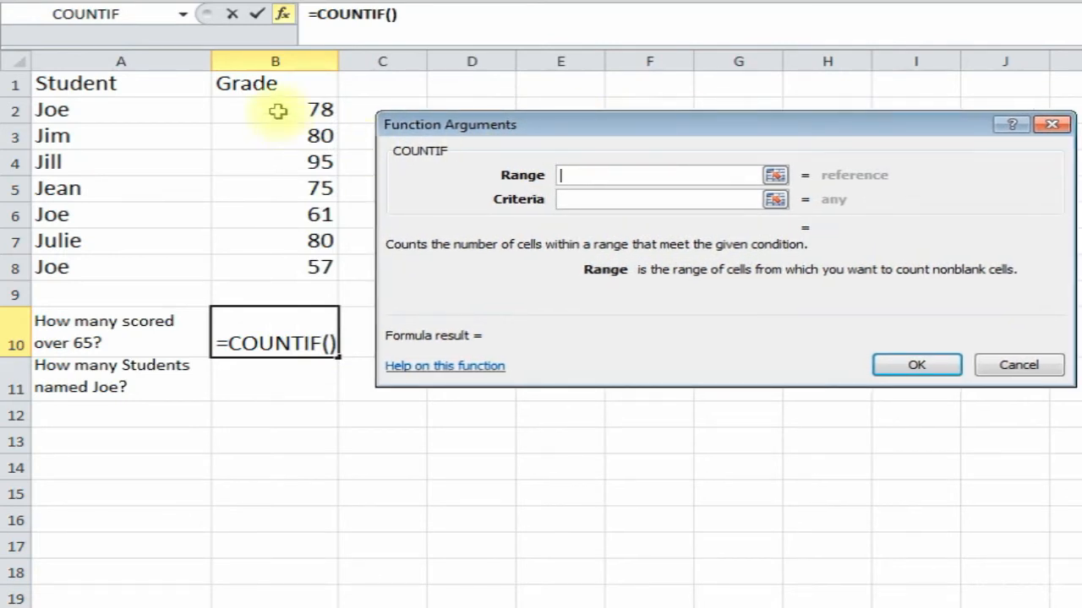
{"action": "left_click_drag", "start_coordinate": [275, 110], "coordinate": [279, 269]}
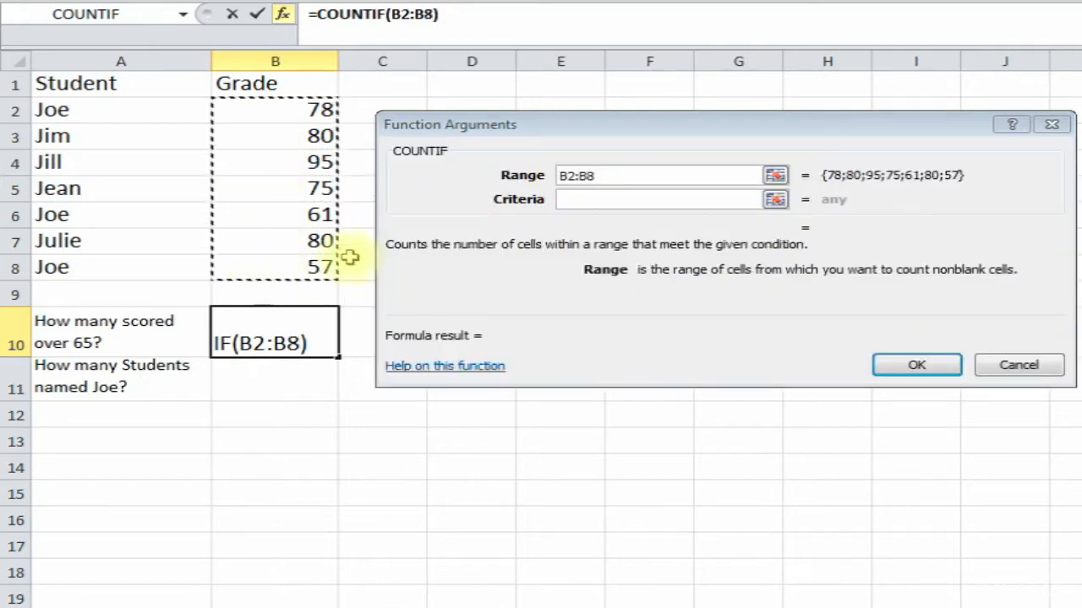
{"action": "left_click", "coordinate": [590, 201]}
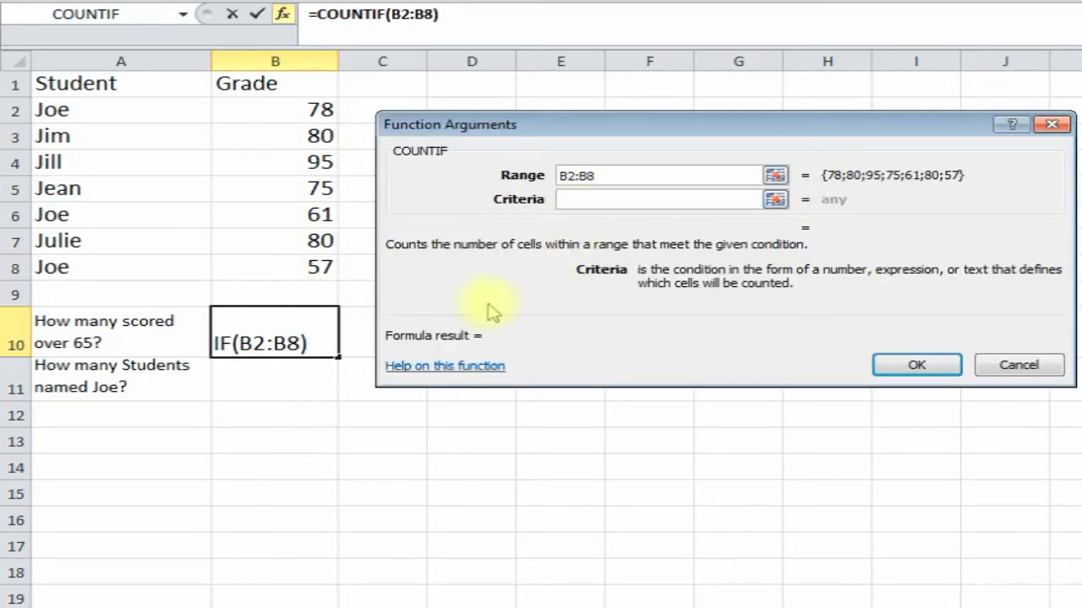
{"action": "type", "text": ">65"}
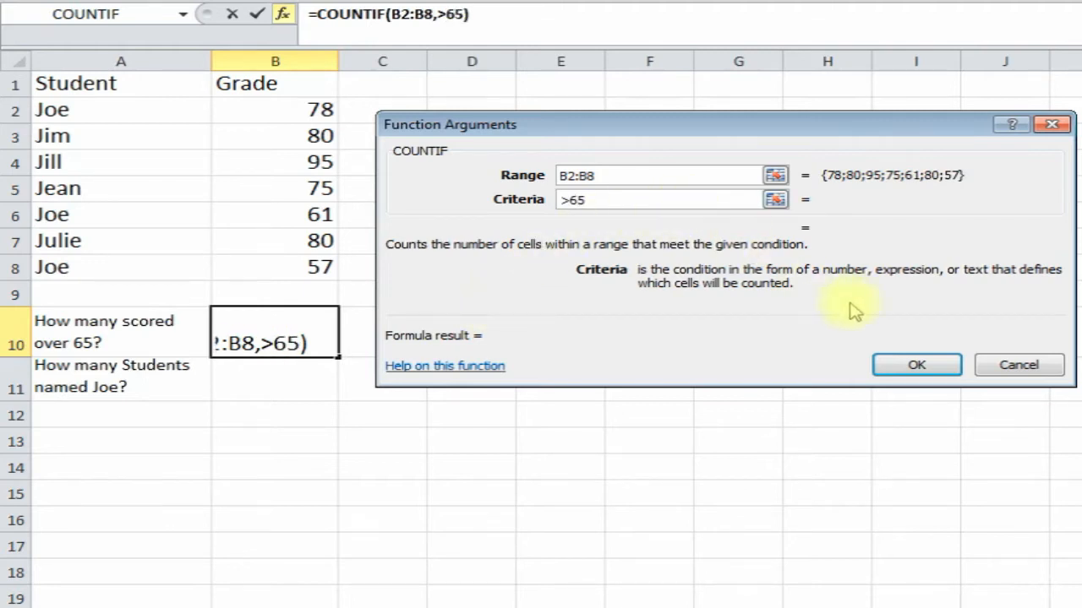
{"action": "left_click", "coordinate": [919, 364]}
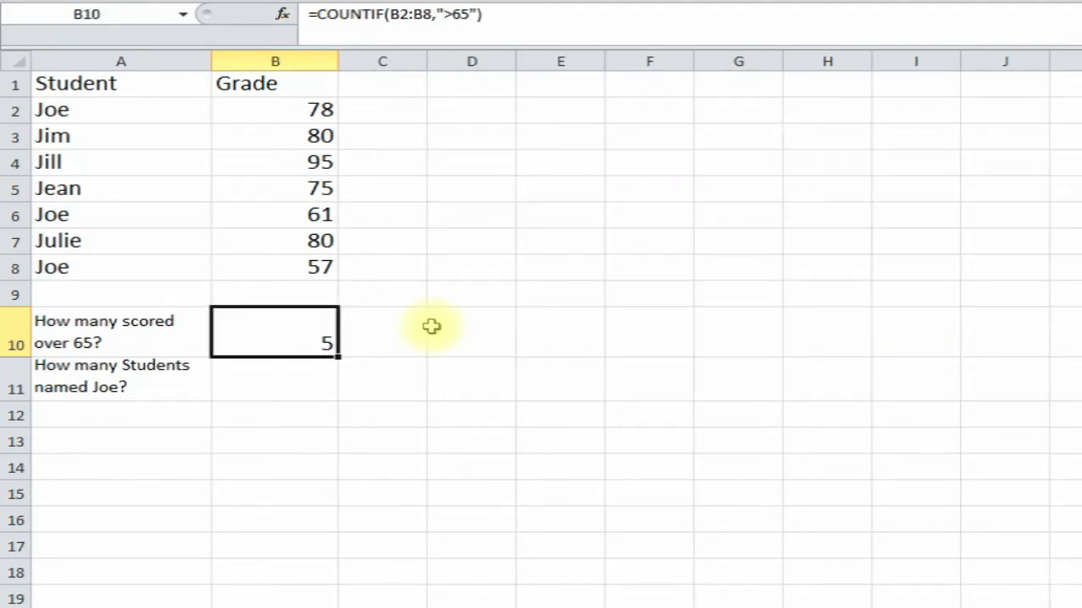
- Review the grades over 65, then change Jim's grade in B3 to 50
{"action": "left_click", "coordinate": [280, 112]}
{"action": "left_click", "coordinate": [277, 136]}
{"action": "left_click", "coordinate": [273, 162]}
{"action": "left_click", "coordinate": [272, 188]}
{"action": "left_click", "coordinate": [267, 240]}
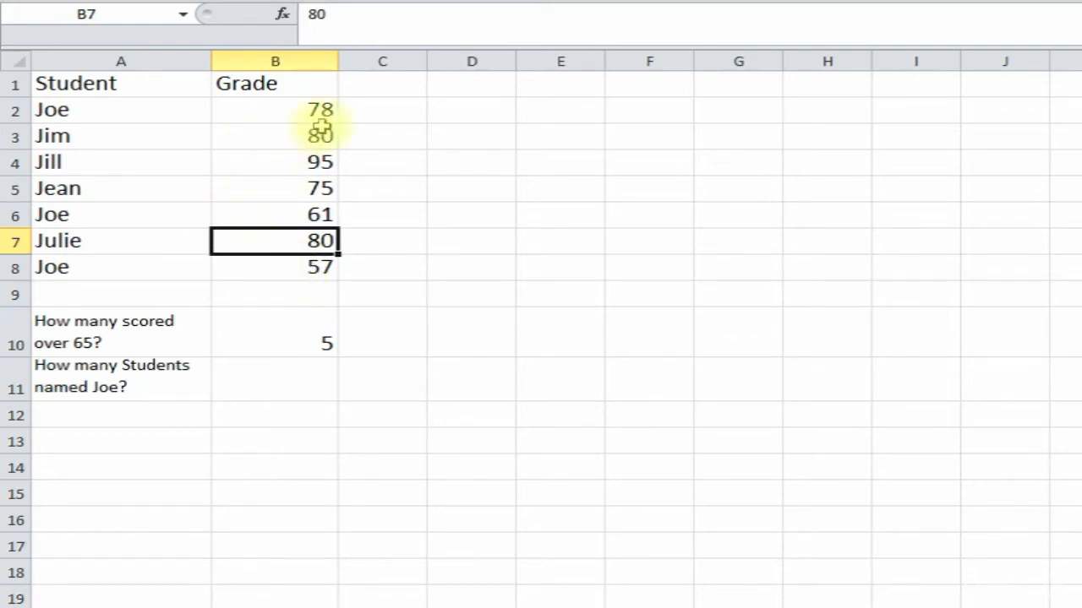
{"action": "left_click", "coordinate": [261, 138]}
{"action": "type", "text": "5"}
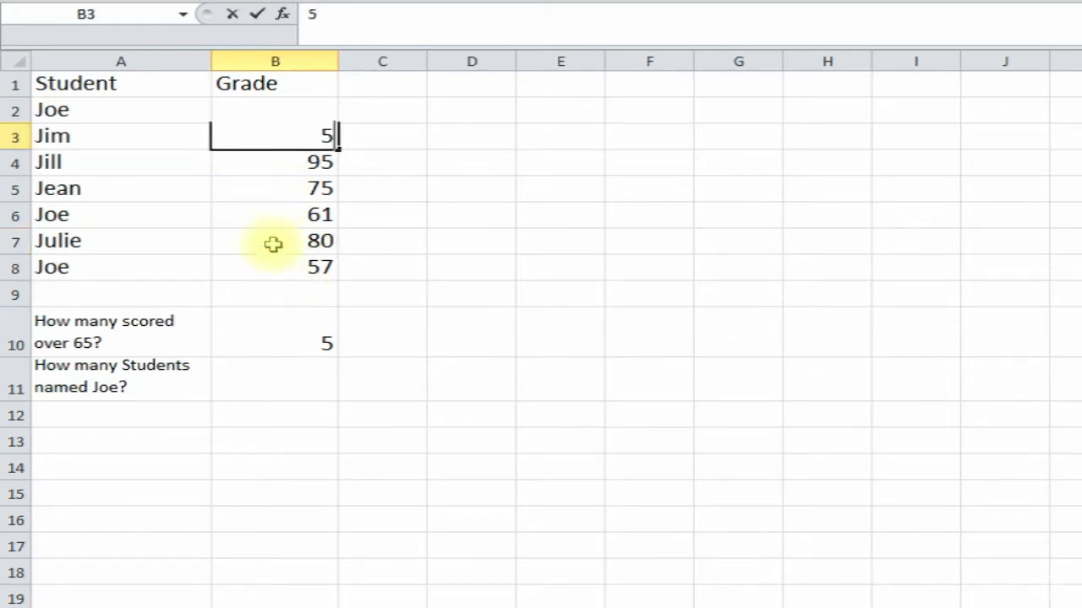
{"action": "type", "text": "0"}
{"action": "key", "text": "Return"}
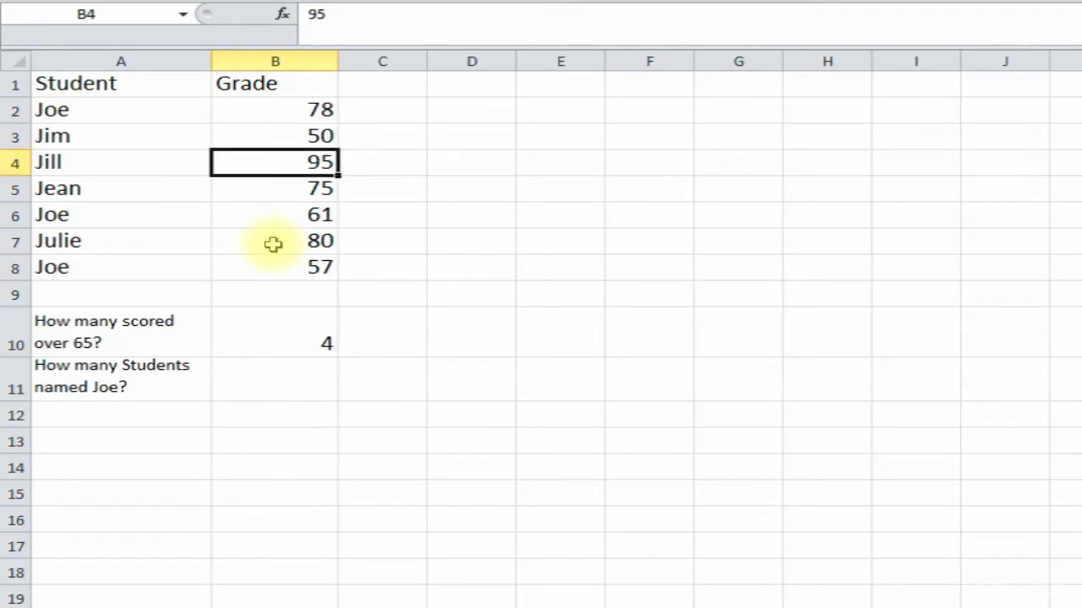
- Check that the COUNTIF in B10 now returns 4, alongside B11
{"action": "left_click", "coordinate": [290, 342]}
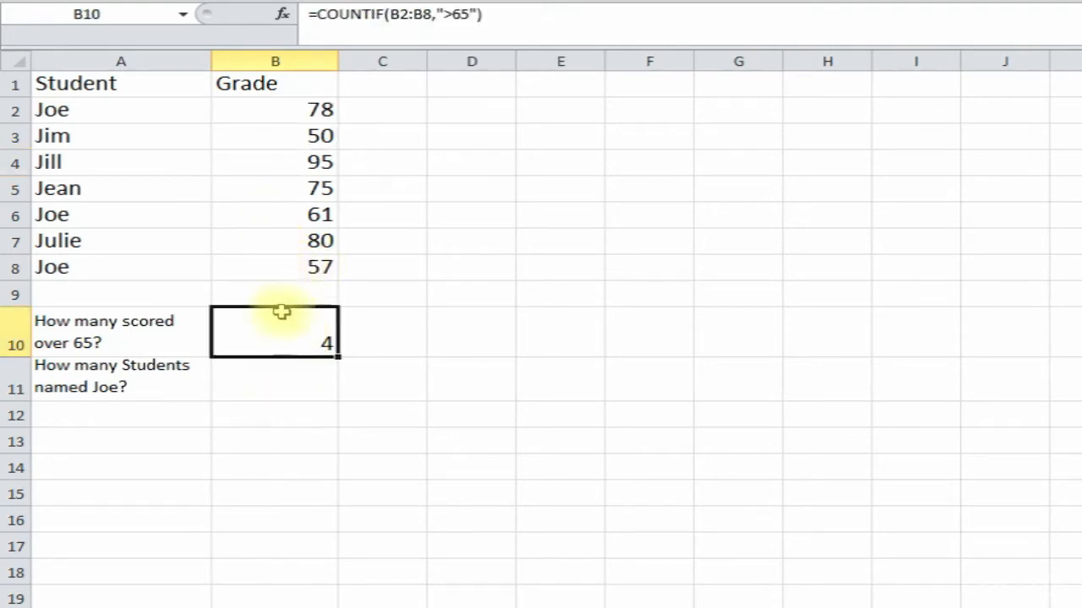
{"action": "left_click", "coordinate": [265, 383]}
{"action": "left_click", "coordinate": [273, 340]}
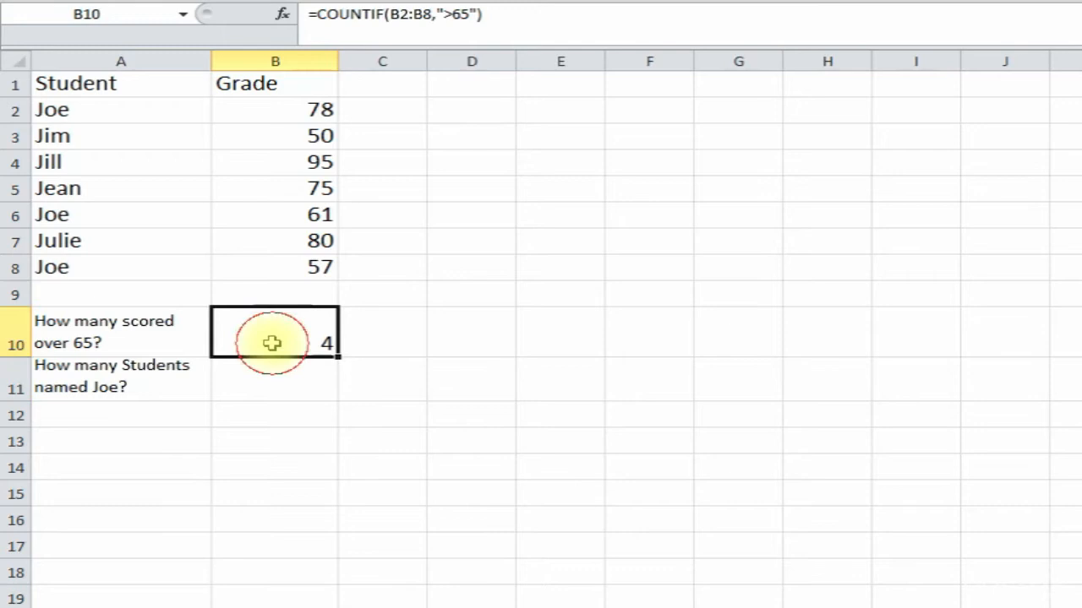
{"action": "left_click", "coordinate": [273, 381]}
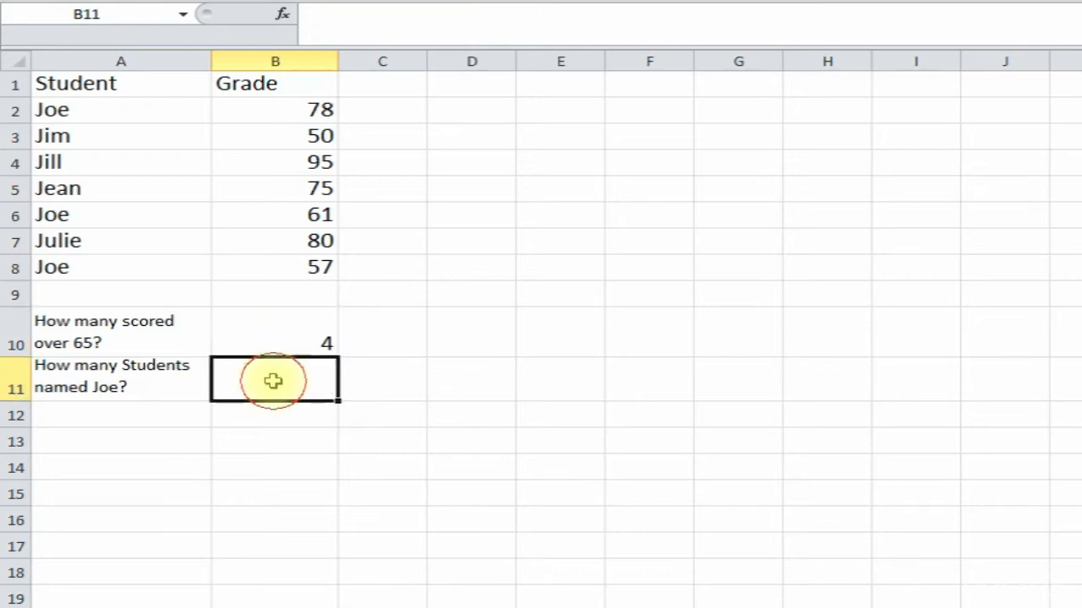
{"action": "left_click", "coordinate": [260, 317]}
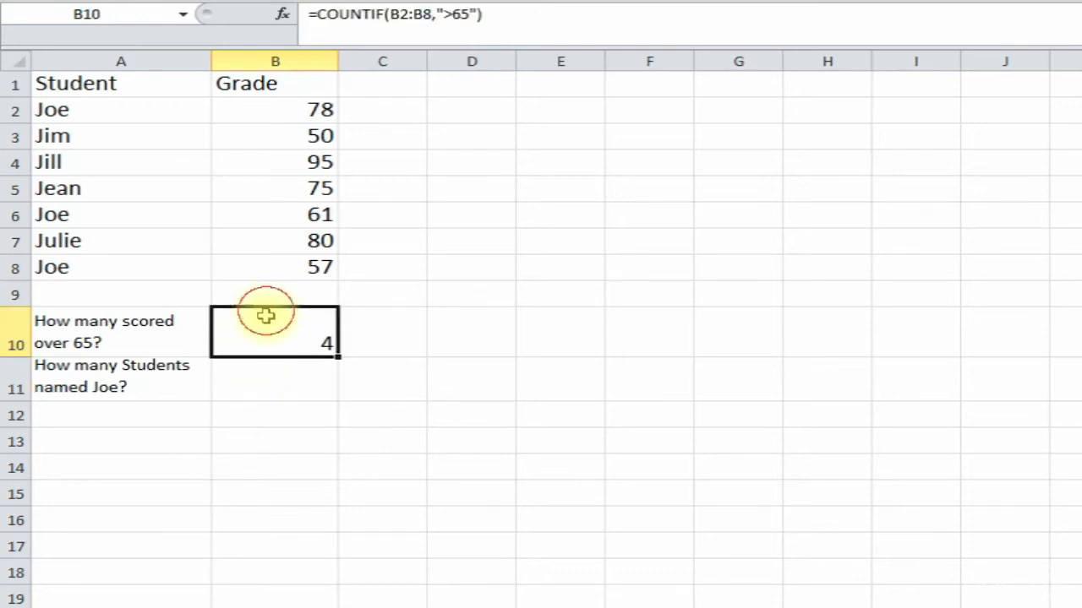
{"action": "left_click", "coordinate": [256, 366]}
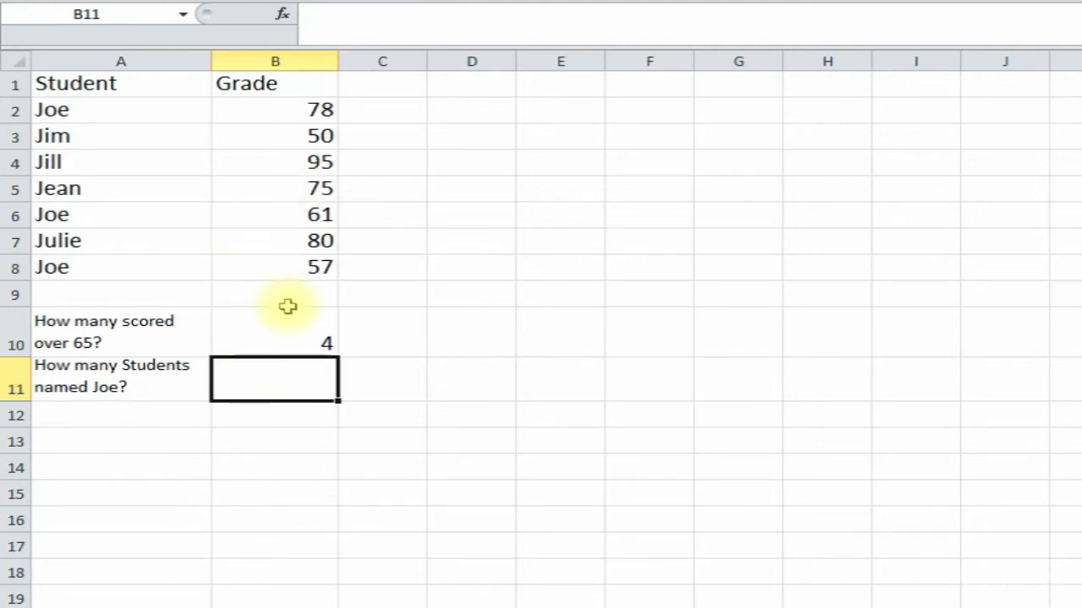
- Enter =countif(A2:A8,"Joe") in B11 to count students named Joe
{"action": "type", "text": "=countif("}
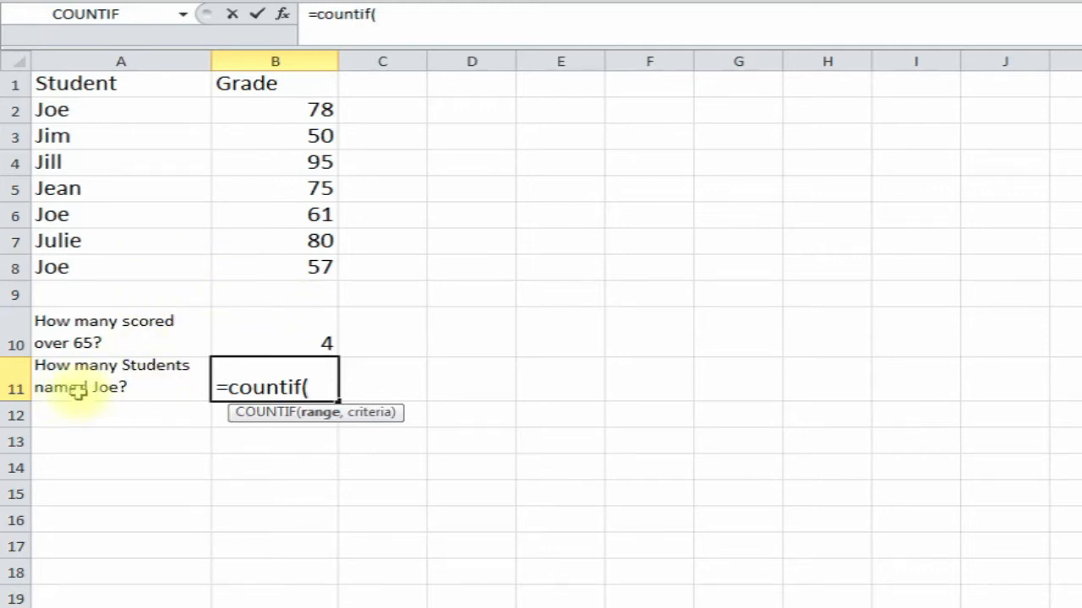
{"action": "left_click_drag", "start_coordinate": [121, 109], "coordinate": [112, 267]}
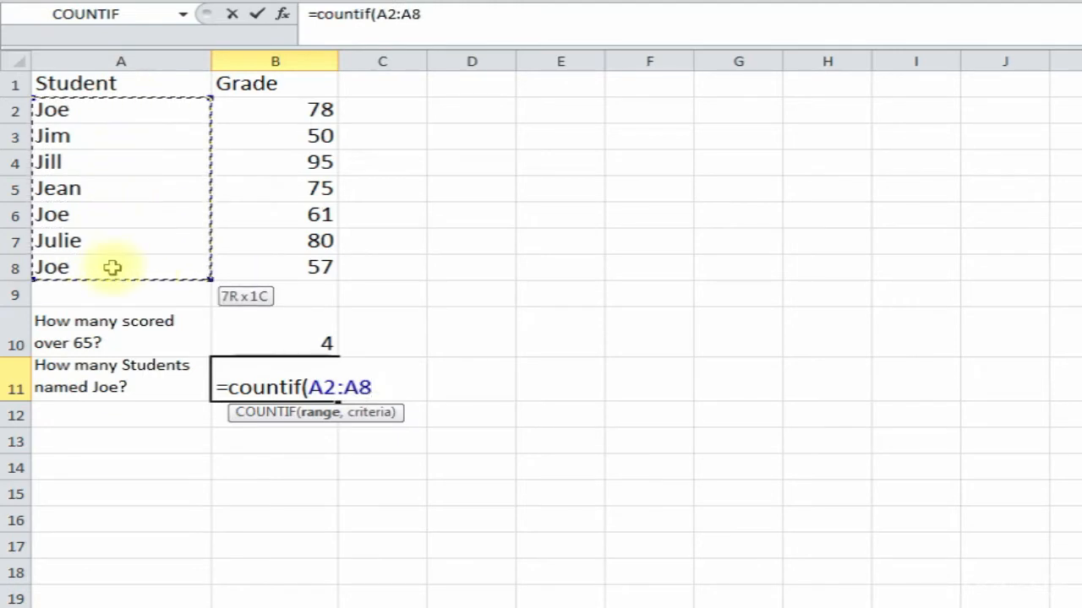
{"action": "type", "text": ","}
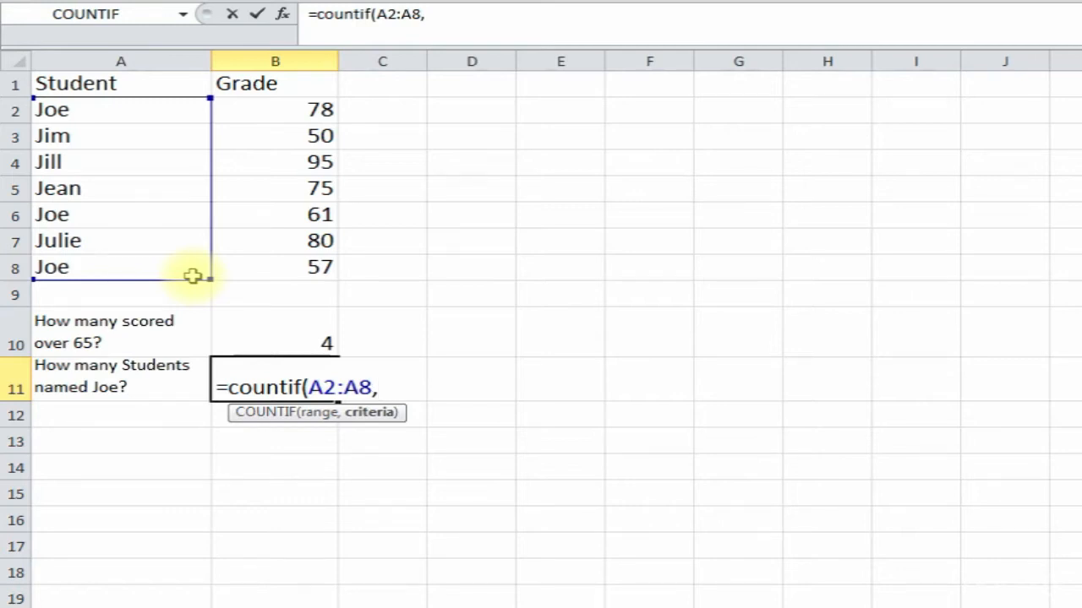
{"action": "type", "text": "\"Joe"}
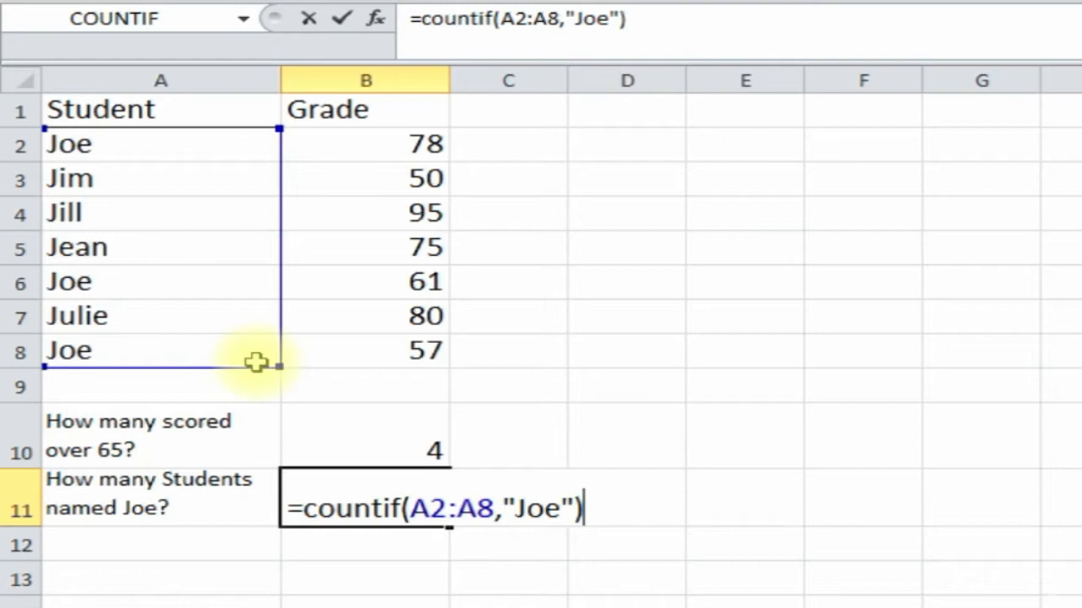
{"action": "key", "text": "Return"}
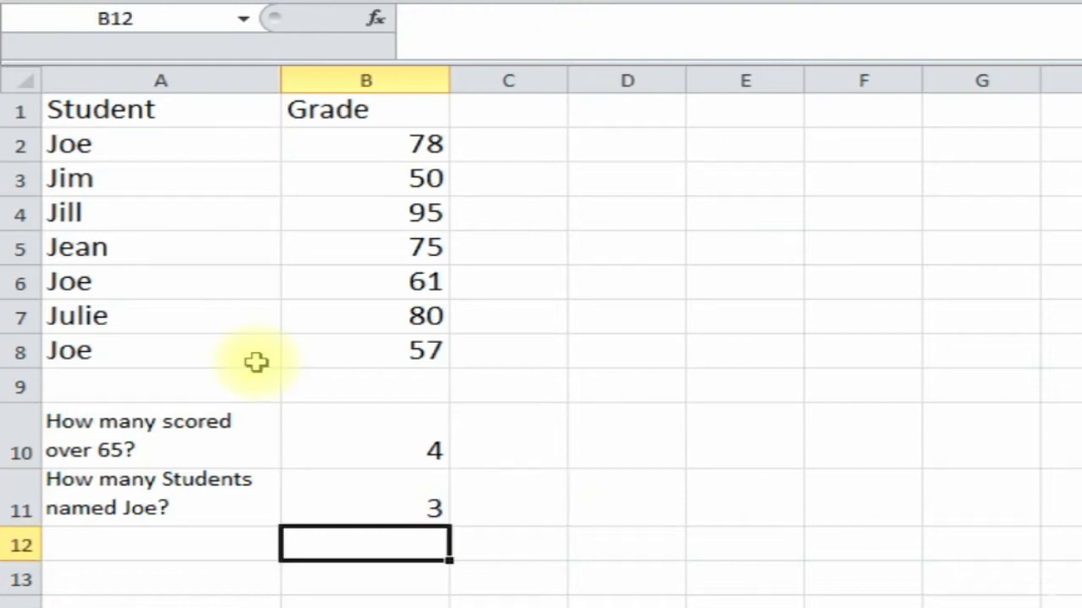
- Check B11's COUNTIF formula against the three Joes in A2, A6 and A8
{"action": "left_click", "coordinate": [397, 509]}
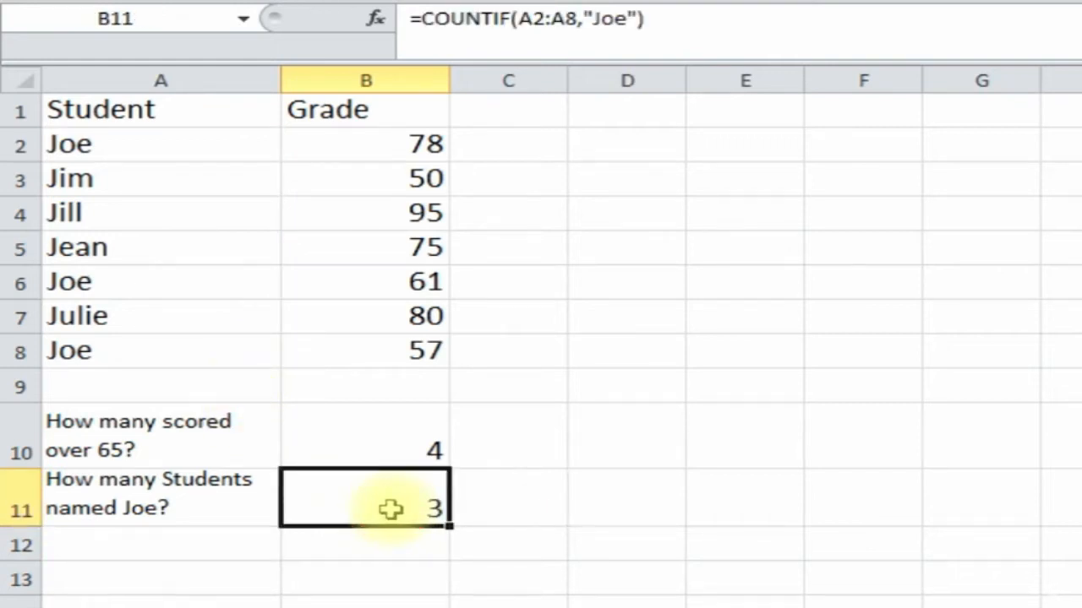
{"action": "left_click", "coordinate": [122, 150]}
{"action": "left_click", "coordinate": [121, 269]}
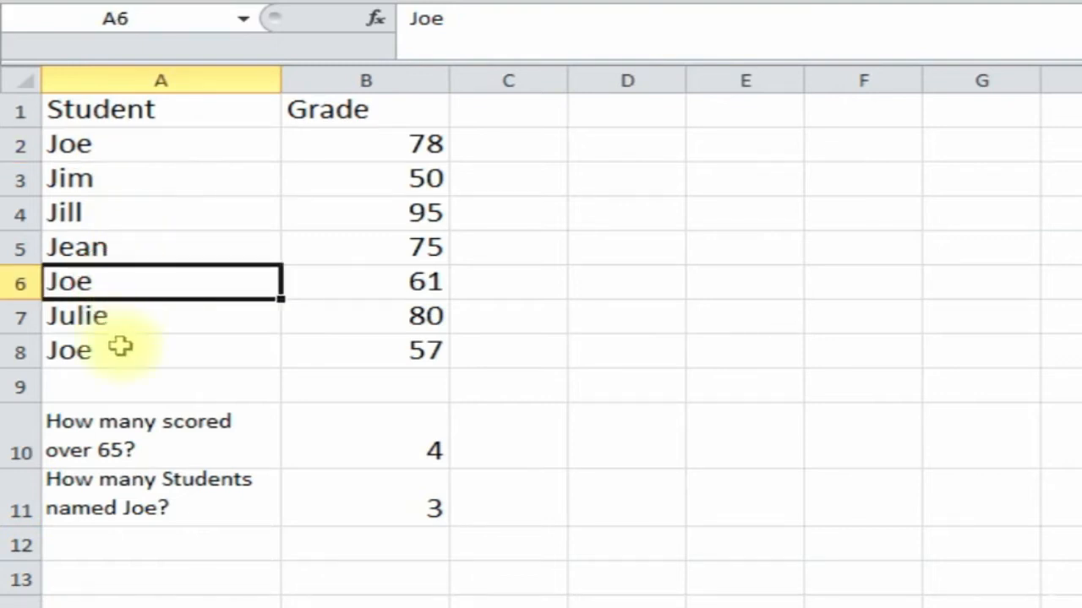
{"action": "left_click", "coordinate": [120, 346]}
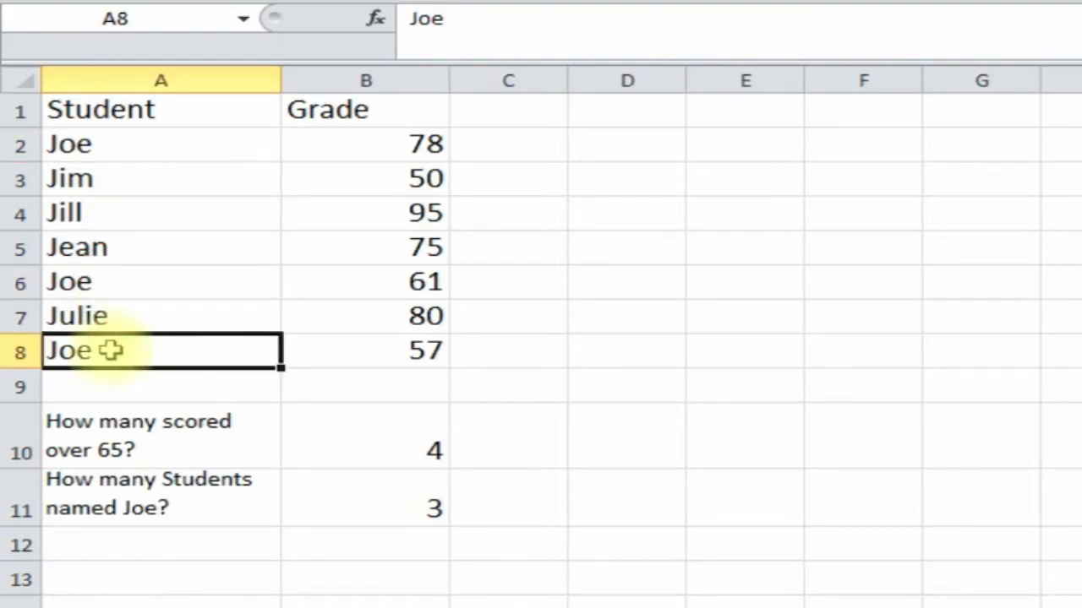
- Rename Julie in A7 to Joe, raising the B11 count, then go to the COUNTIFS sheet
{"action": "left_click", "coordinate": [118, 316]}
{"action": "type", "text": "Joe"}
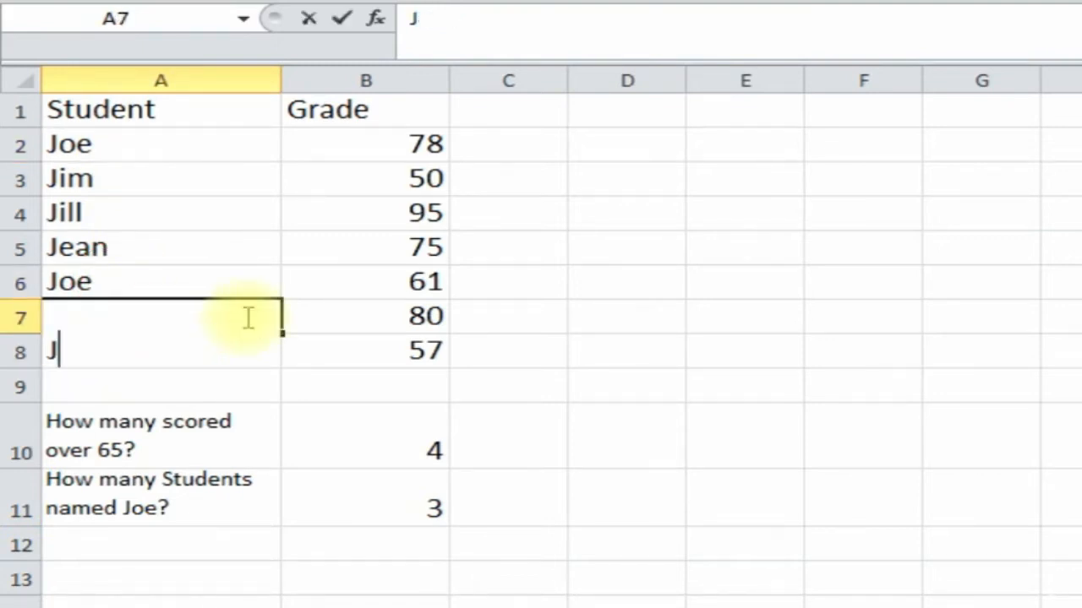
{"action": "key", "text": "Return"}
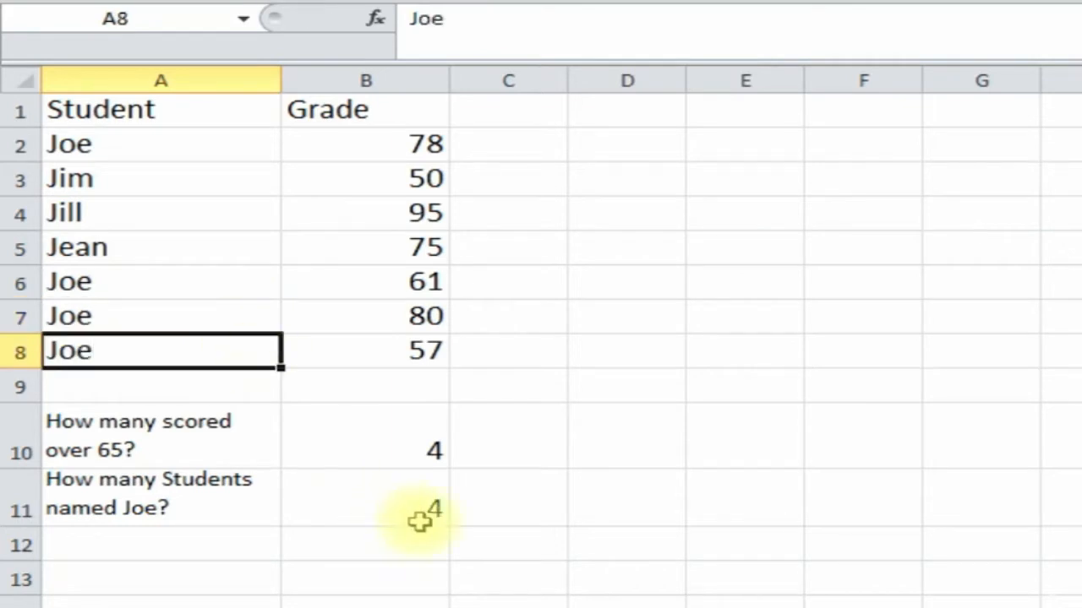
{"action": "left_click", "coordinate": [377, 495]}
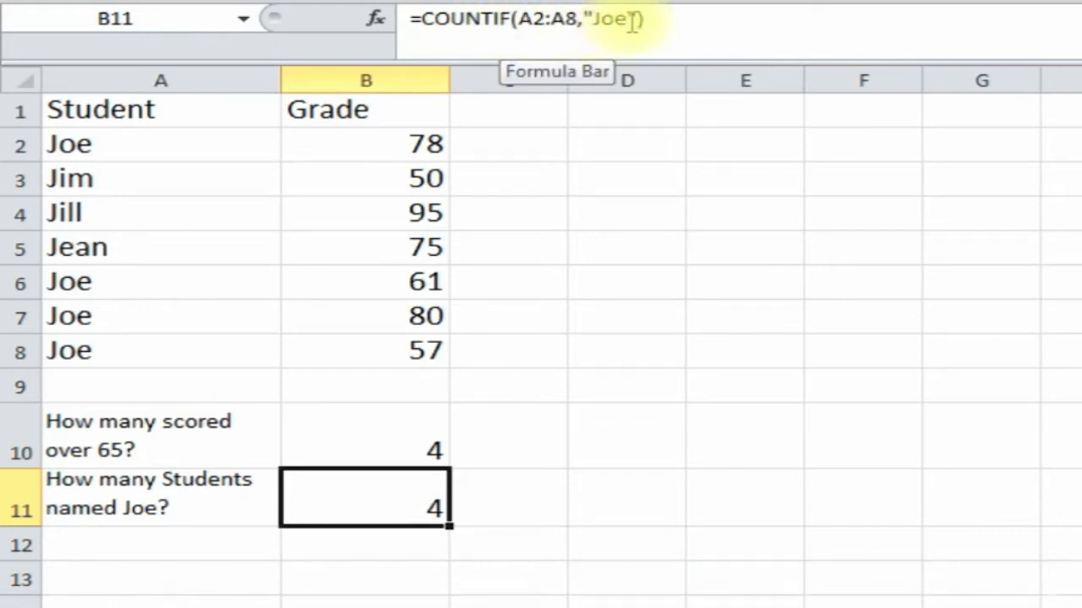
{"action": "left_click", "coordinate": [524, 386]}
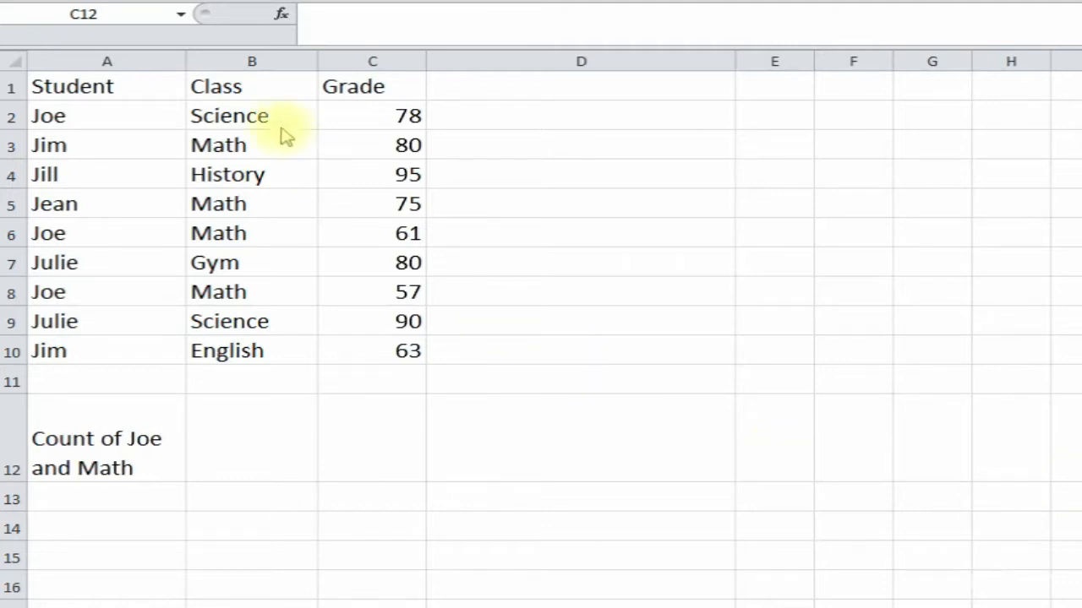
{"action": "left_click", "coordinate": [122, 111]}
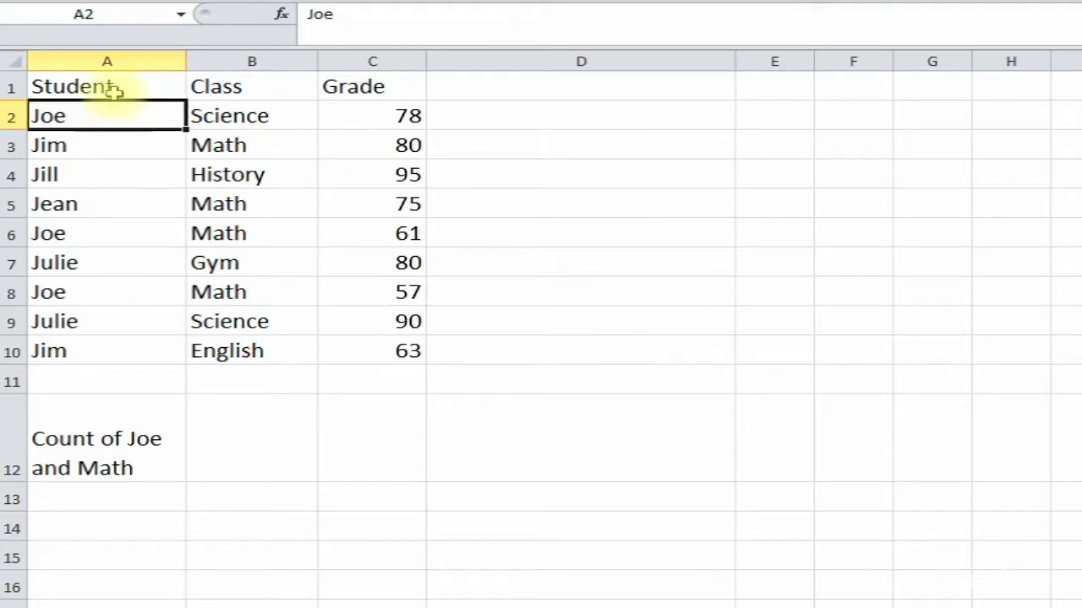
{"action": "left_click", "coordinate": [248, 85]}
{"action": "left_click", "coordinate": [245, 114]}
{"action": "left_click", "coordinate": [234, 145]}
{"action": "left_click", "coordinate": [234, 292]}
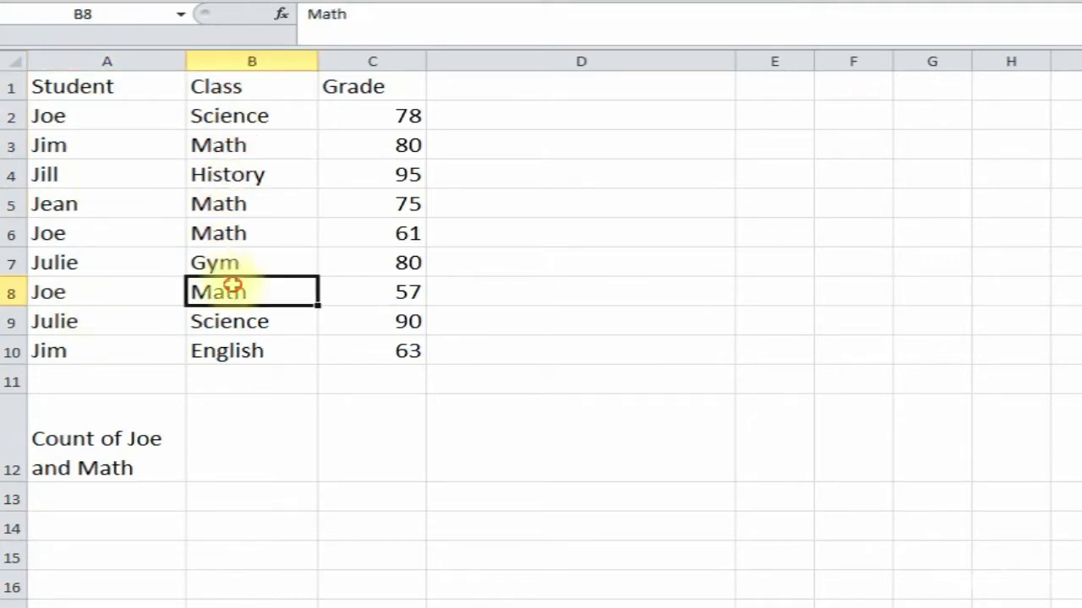
{"action": "left_click", "coordinate": [380, 88]}
{"action": "left_click", "coordinate": [376, 145]}
{"action": "left_click", "coordinate": [377, 227]}
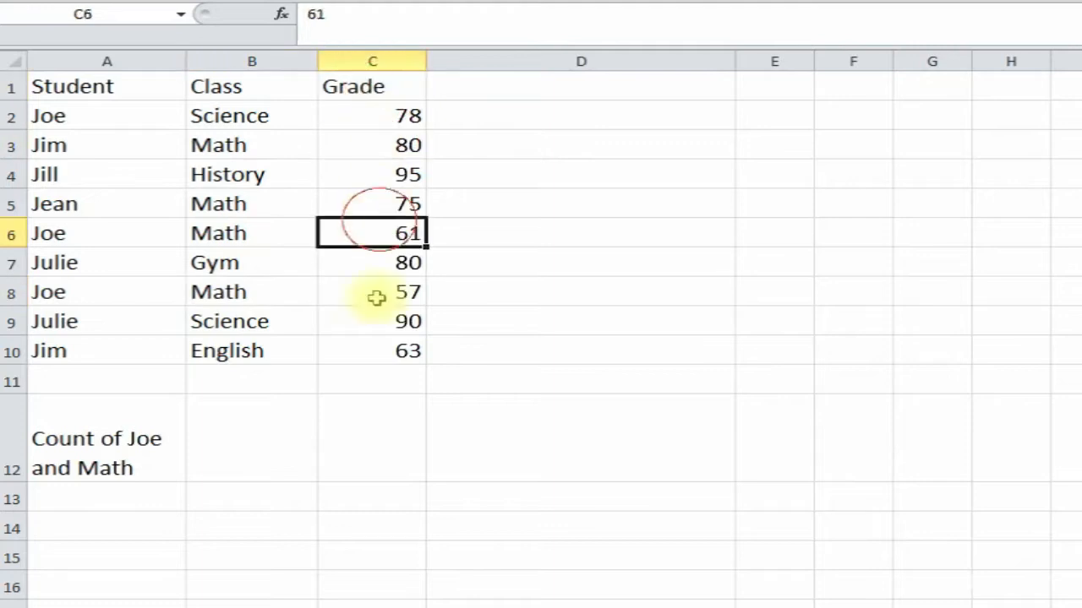
{"action": "left_click", "coordinate": [389, 443]}
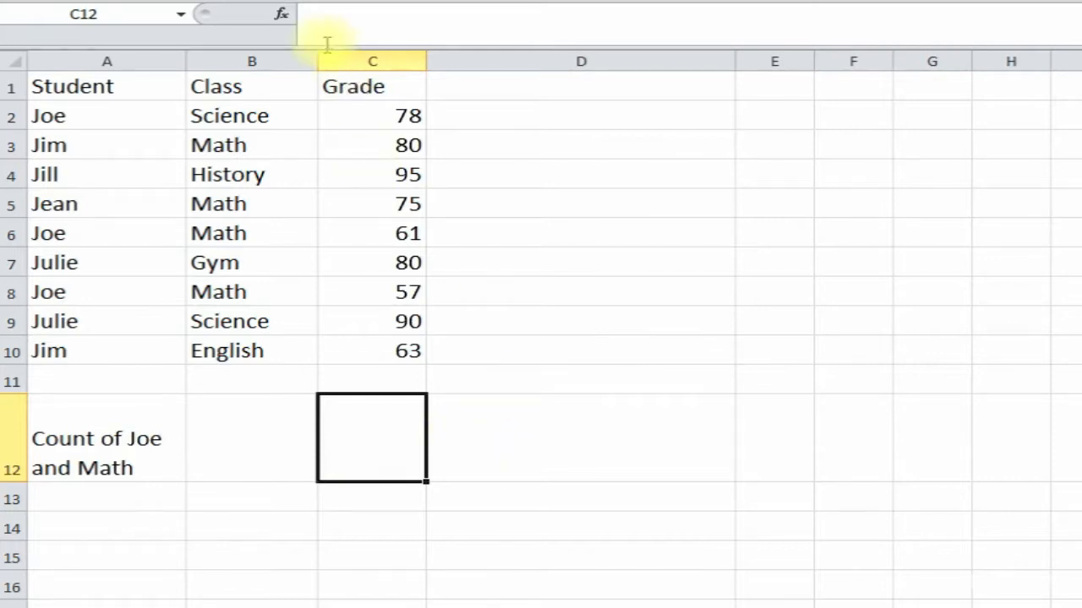
- Insert =COUNTIFS(A2:A10,"Joe",B2:B10,"Math") in C12, returning 2
{"action": "left_click", "coordinate": [281, 17]}
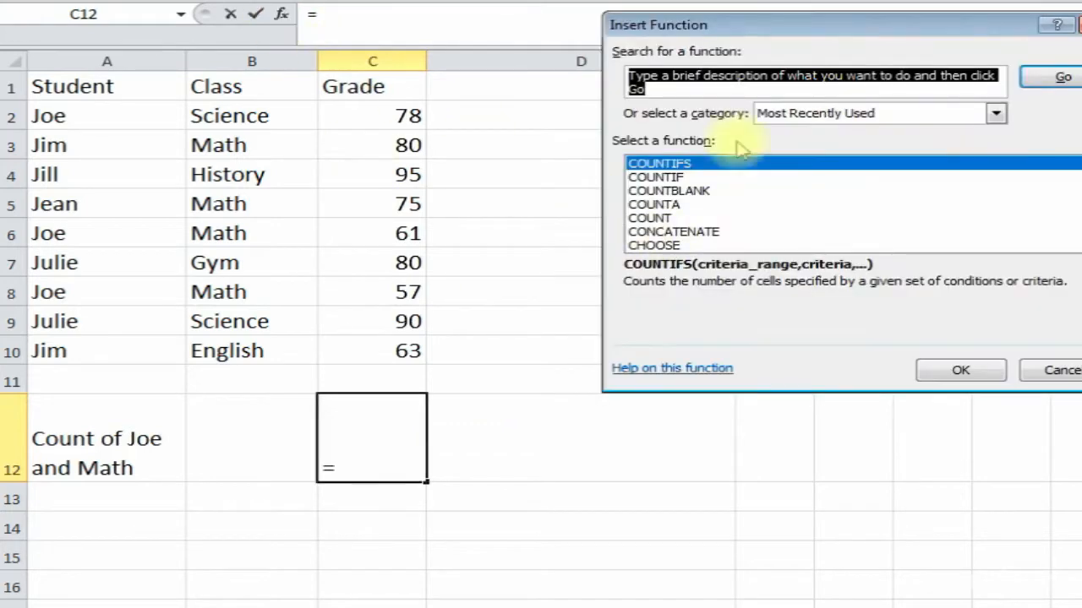
{"action": "left_click_drag", "start_coordinate": [839, 29], "coordinate": [723, 110]}
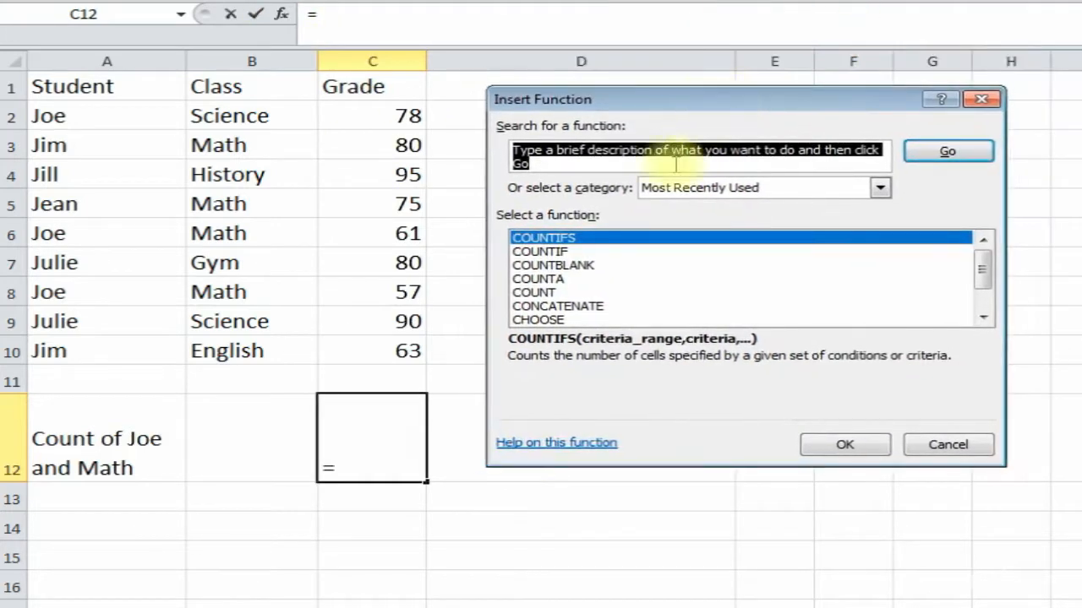
{"action": "double_click", "coordinate": [588, 241]}
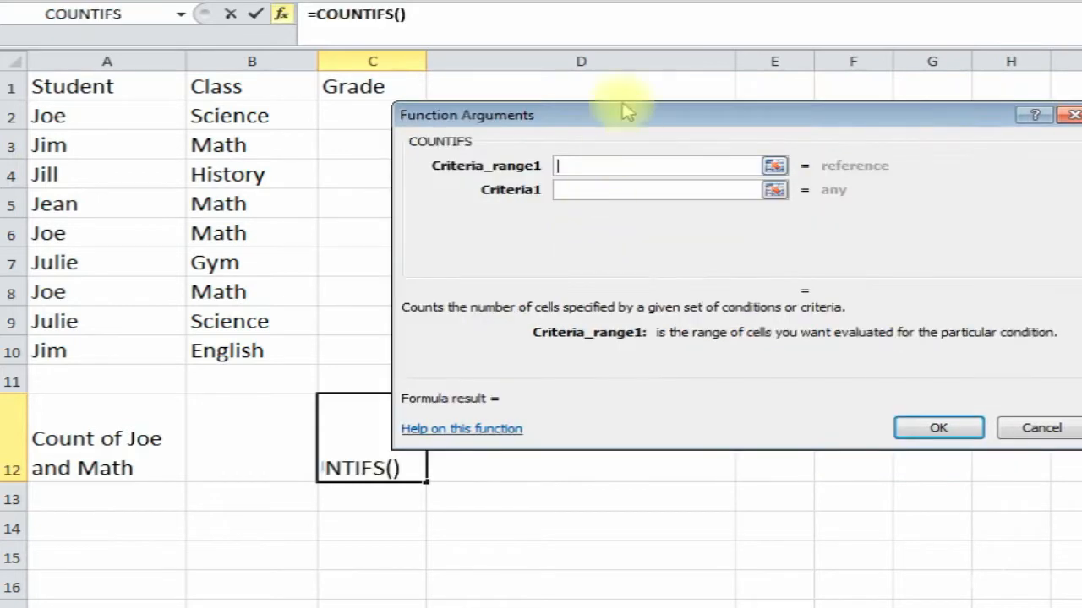
{"action": "left_click_drag", "start_coordinate": [546, 111], "coordinate": [619, 145]}
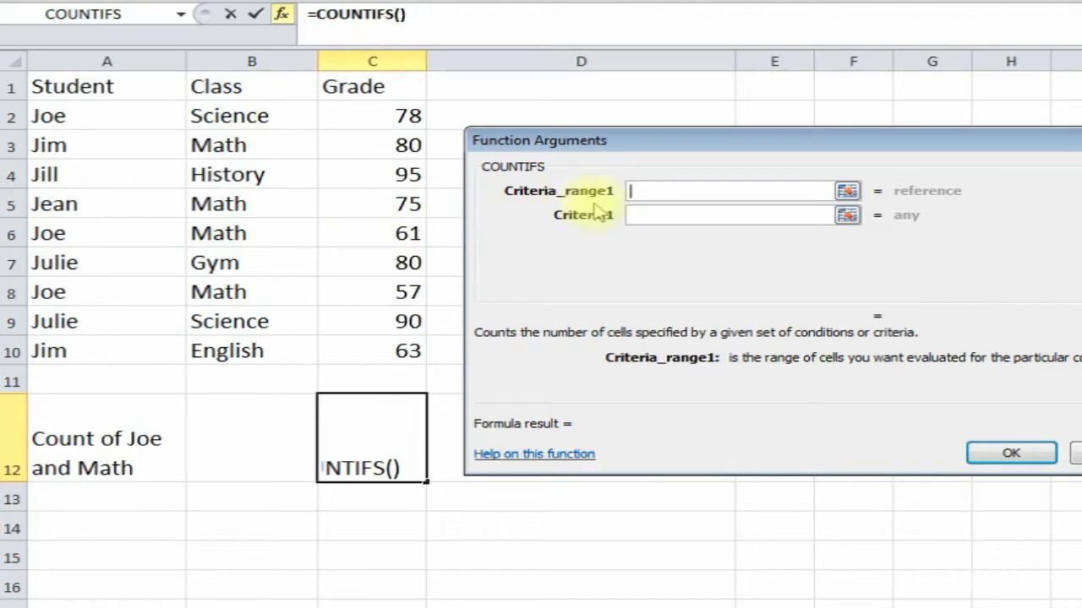
{"action": "left_click_drag", "start_coordinate": [100, 109], "coordinate": [107, 346]}
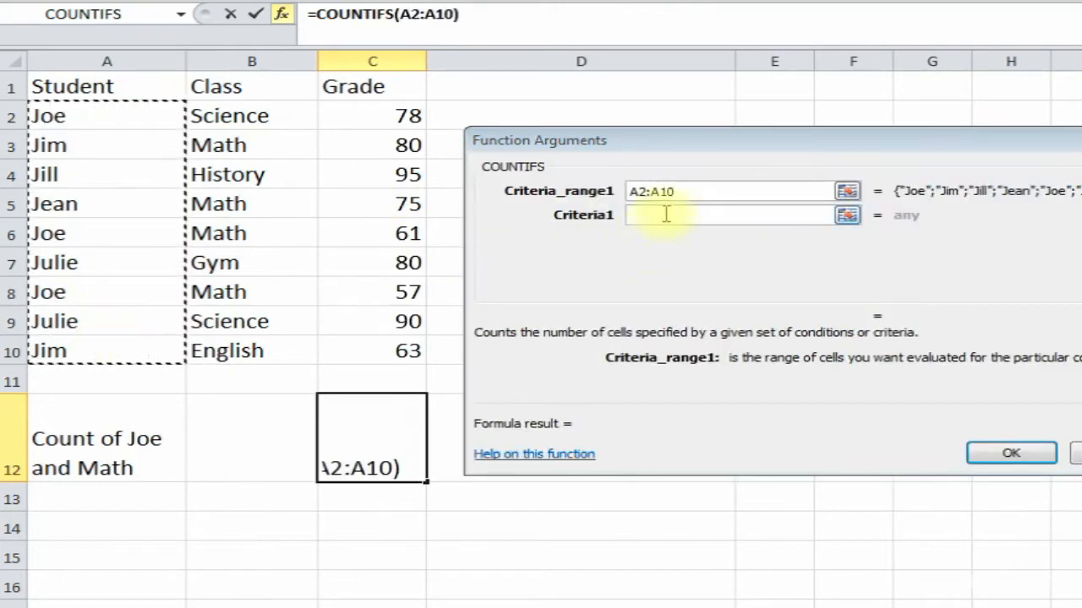
{"action": "left_click", "coordinate": [666, 215]}
{"action": "type", "text": "Joe"}
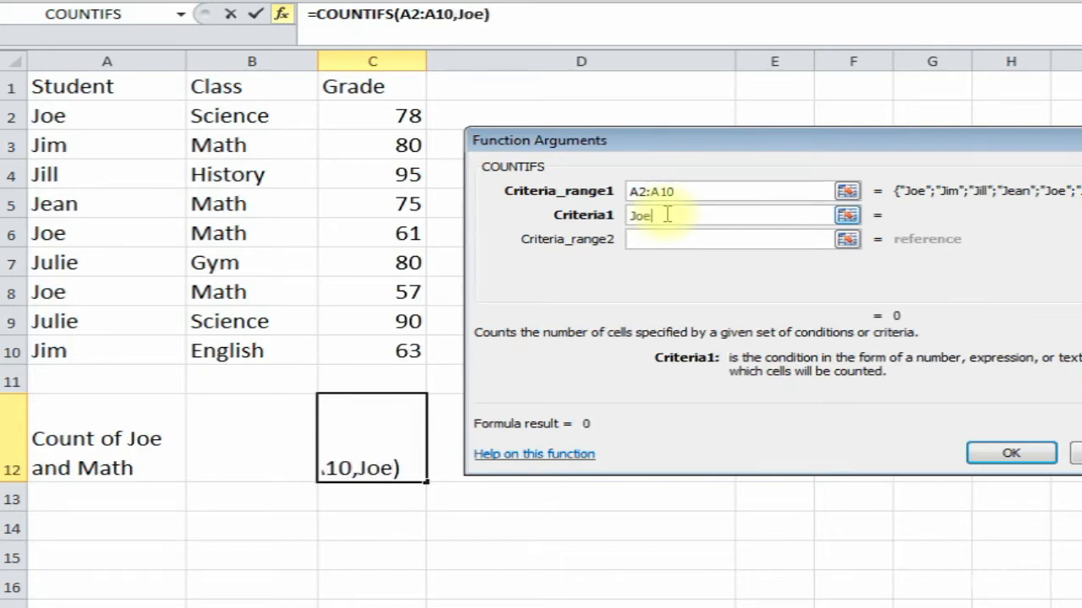
{"action": "left_click", "coordinate": [666, 239]}
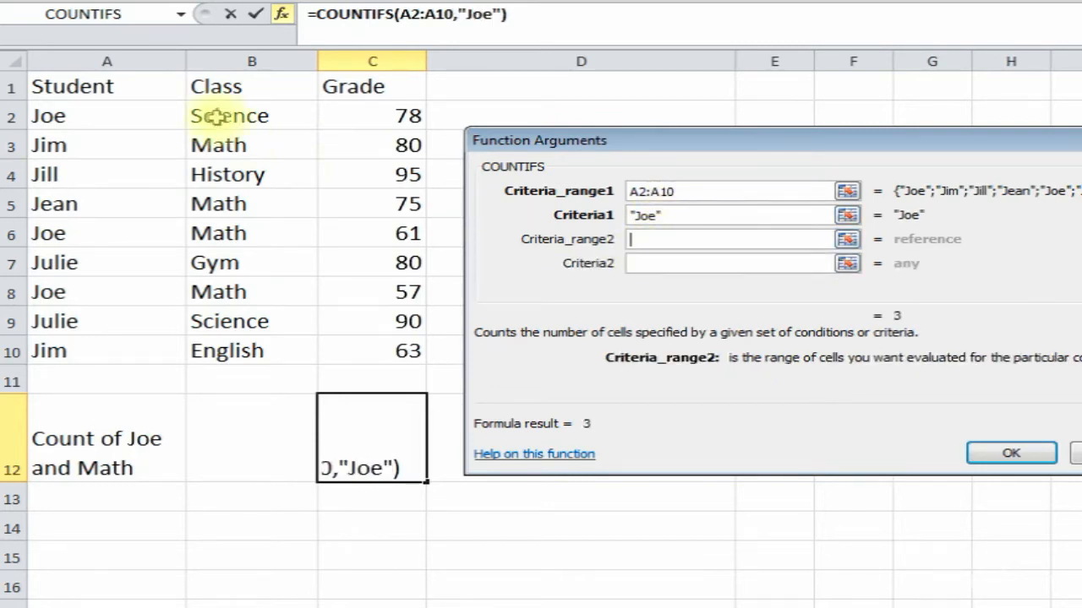
{"action": "left_click_drag", "start_coordinate": [224, 117], "coordinate": [222, 346]}
{"action": "left_click", "coordinate": [666, 263]}
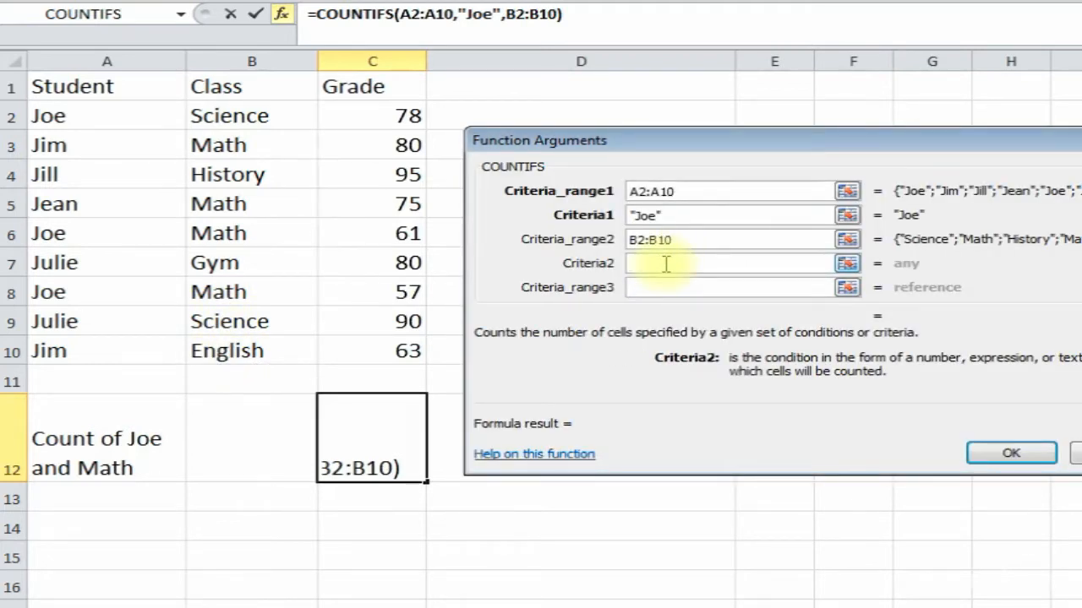
{"action": "type", "text": "Math"}
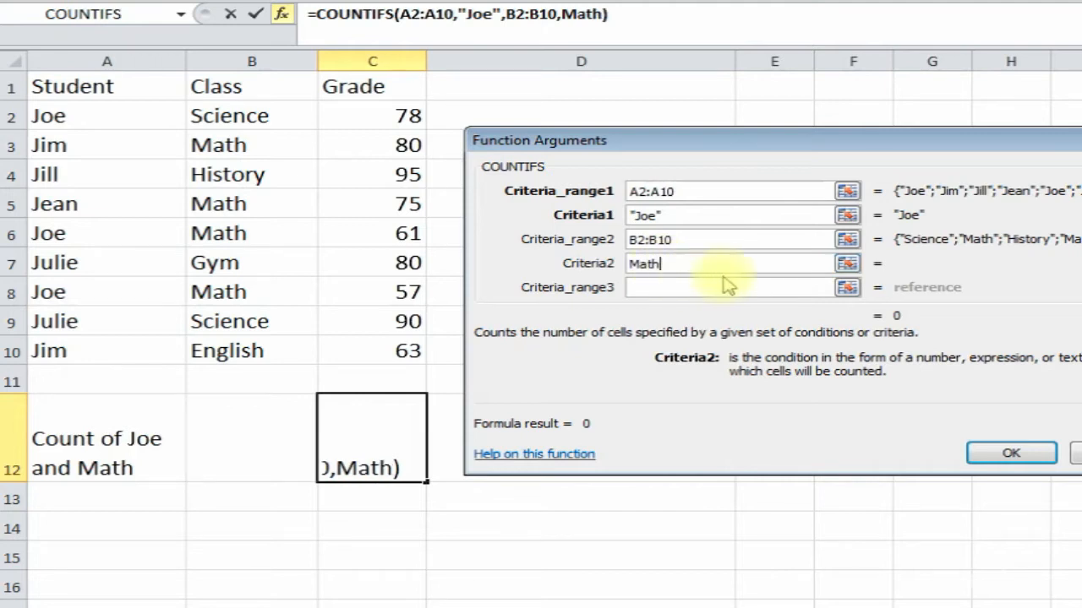
{"action": "left_click", "coordinate": [1001, 456]}
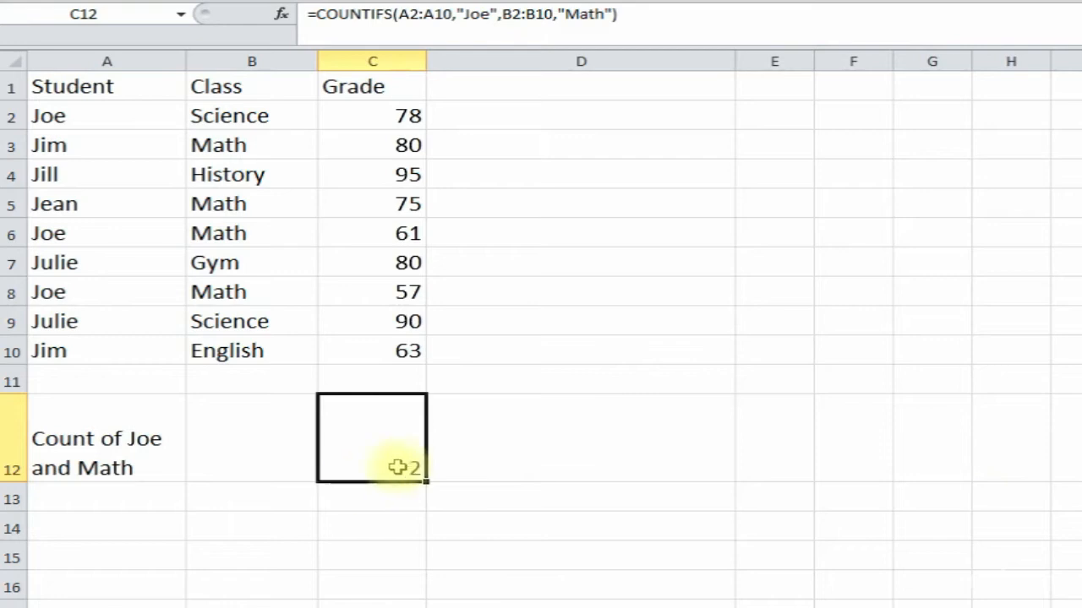
- Shade the Joe cells in A2, A6 and A8 yellow
{"action": "left_click", "coordinate": [98, 118]}
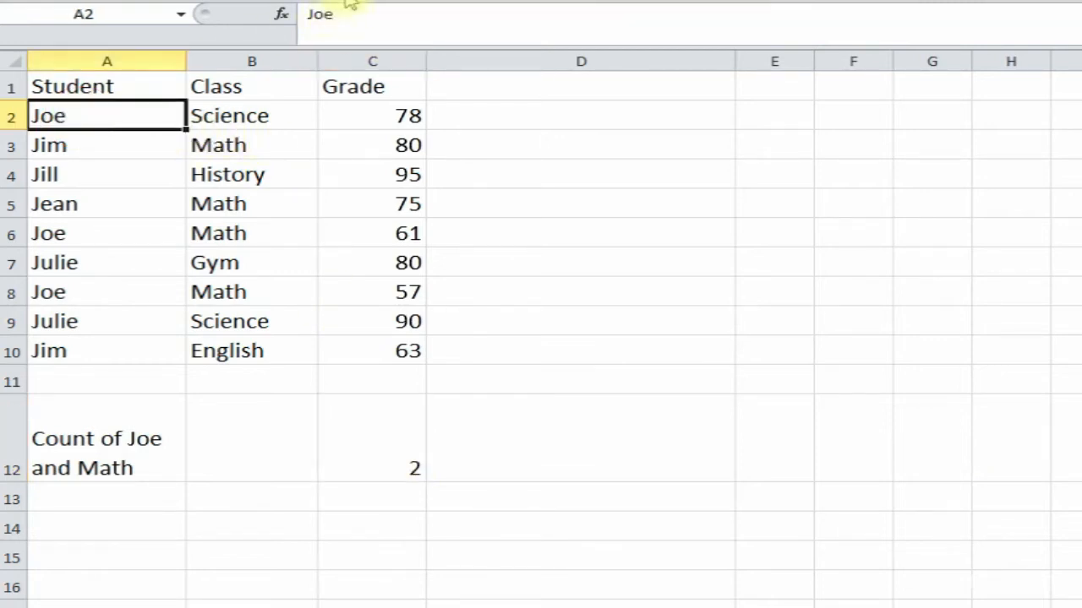
{"action": "left_click", "coordinate": [104, 229]}
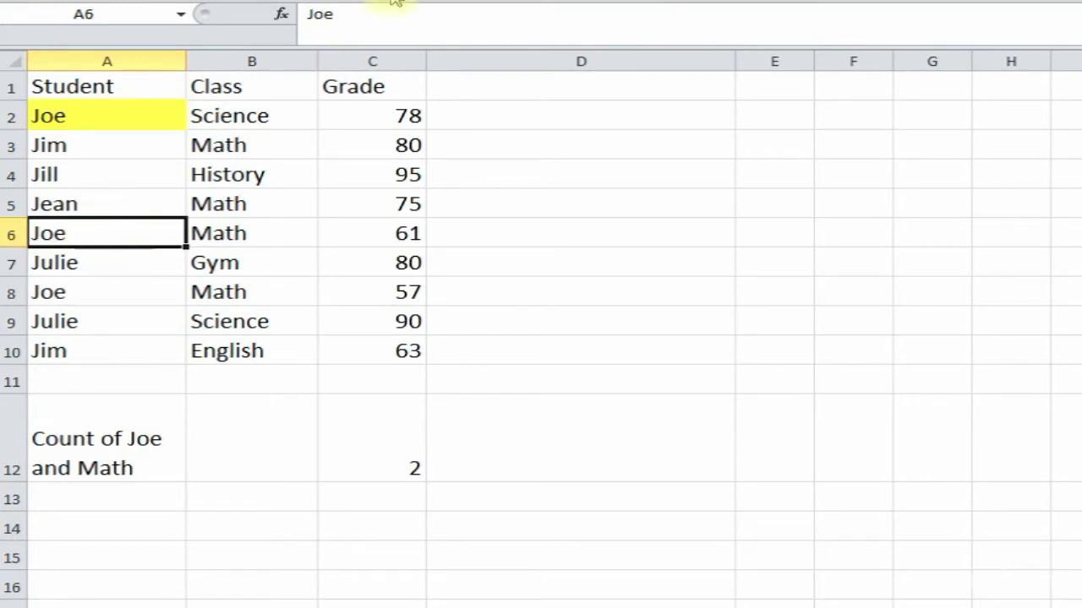
{"action": "left_click", "coordinate": [101, 298]}
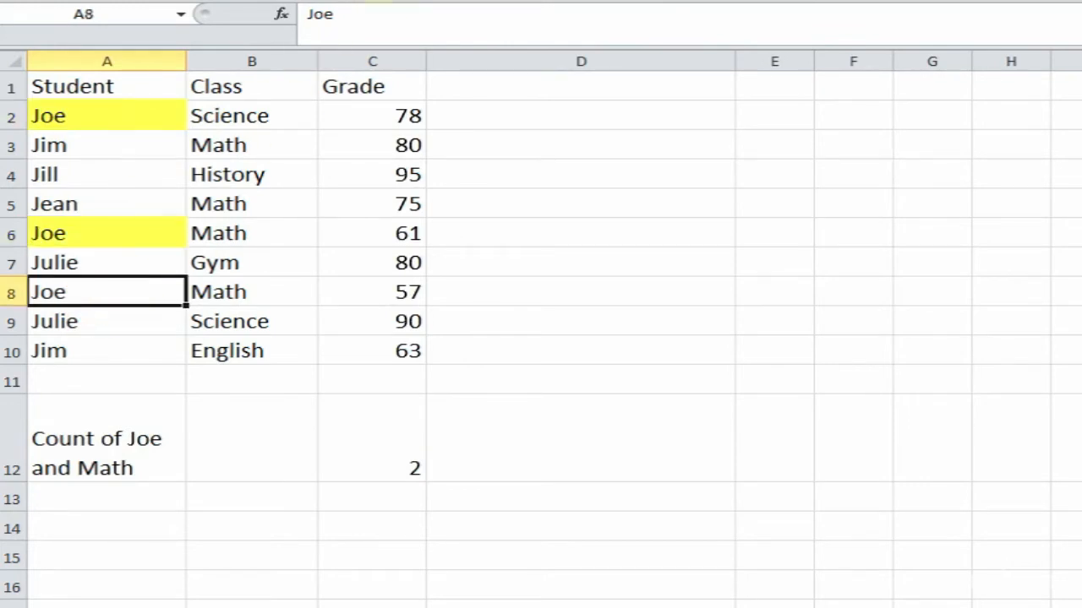
{"action": "left_click", "coordinate": [355, 2]}
- Point out Joe's rows, noting that B2's class is Science, not Math
{"action": "left_click", "coordinate": [112, 237]}
{"action": "left_click", "coordinate": [113, 209]}
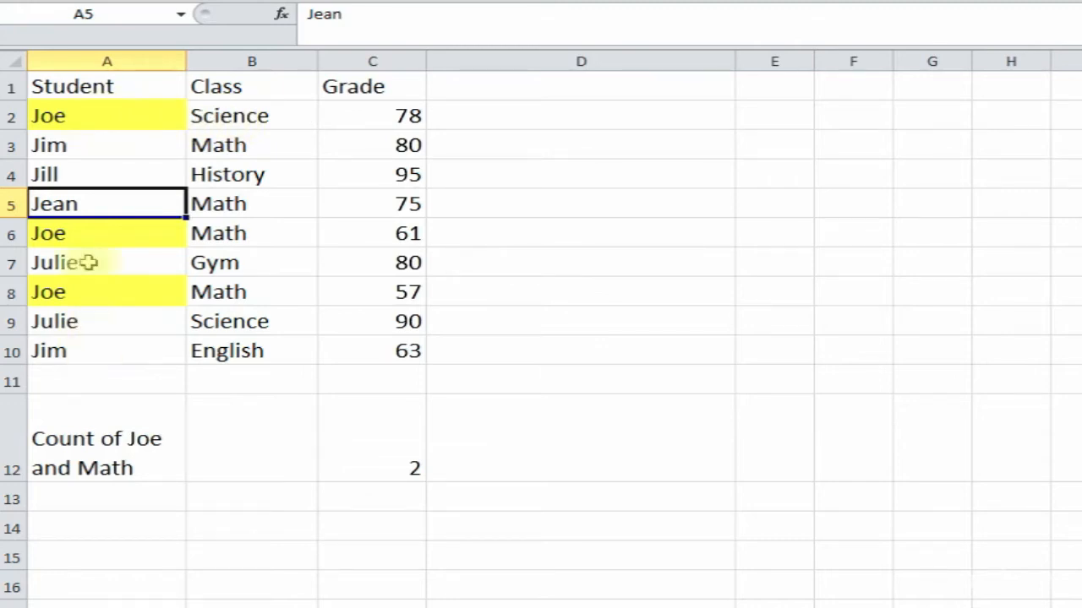
{"action": "left_click", "coordinate": [251, 115]}
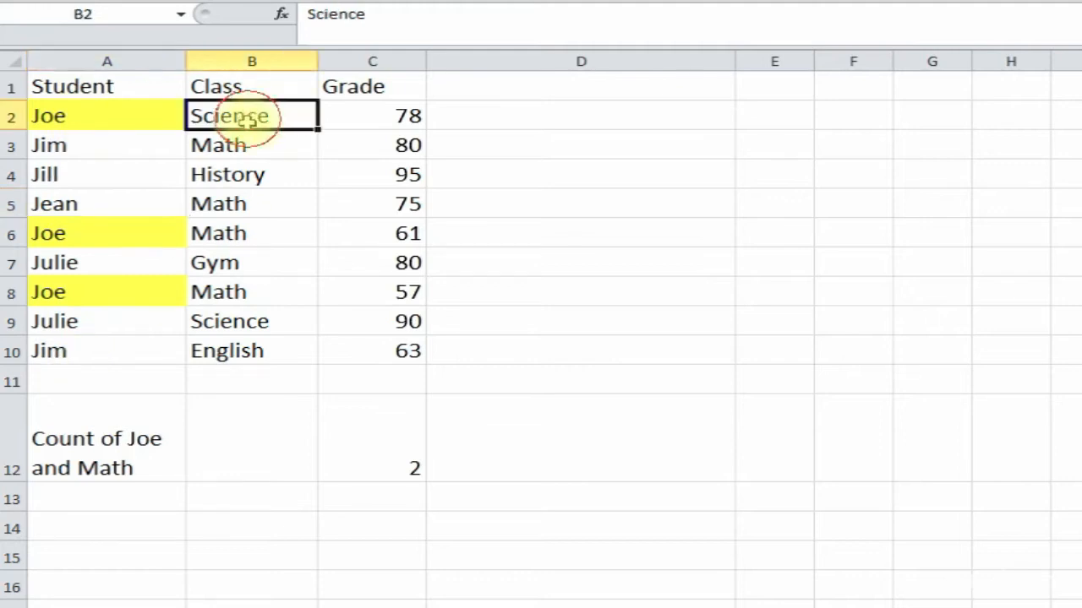
{"action": "left_click_drag", "start_coordinate": [132, 116], "coordinate": [266, 116]}
{"action": "left_click", "coordinate": [107, 120]}
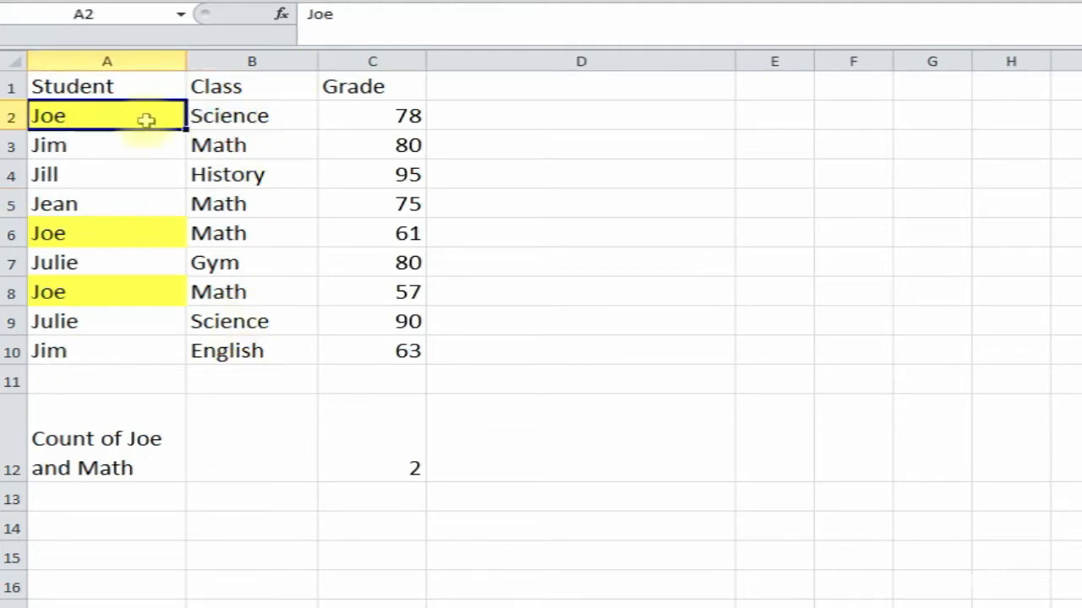
{"action": "left_click", "coordinate": [232, 115]}
{"action": "left_click", "coordinate": [132, 234]}
- Repeat the yellow fill on Math in B6 and B8, then check C12
{"action": "left_click", "coordinate": [217, 234]}
{"action": "key", "text": "F4"}
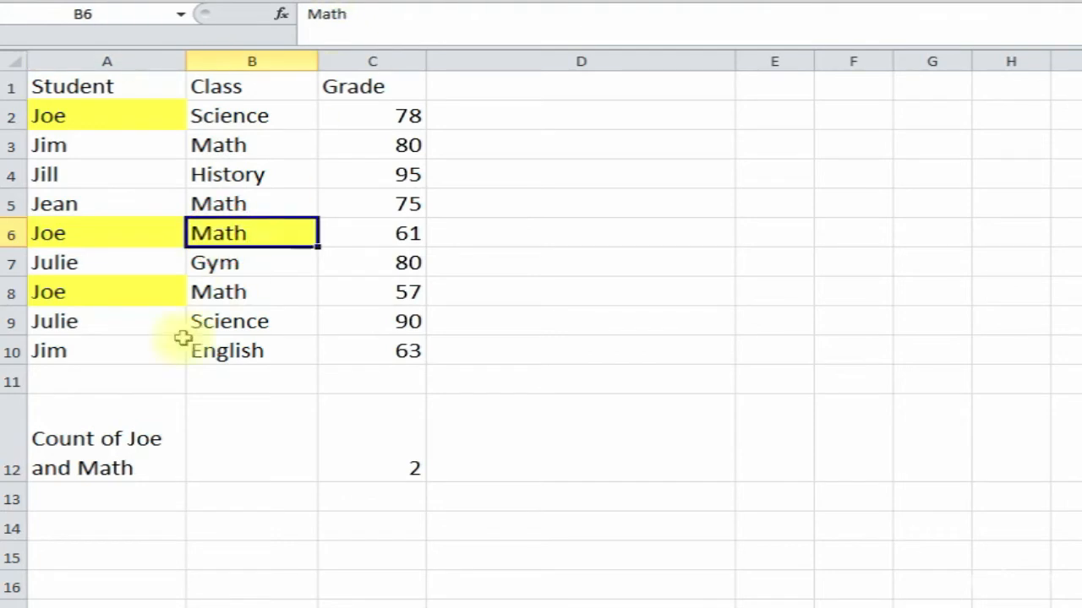
{"action": "left_click", "coordinate": [129, 287]}
{"action": "left_click", "coordinate": [232, 285]}
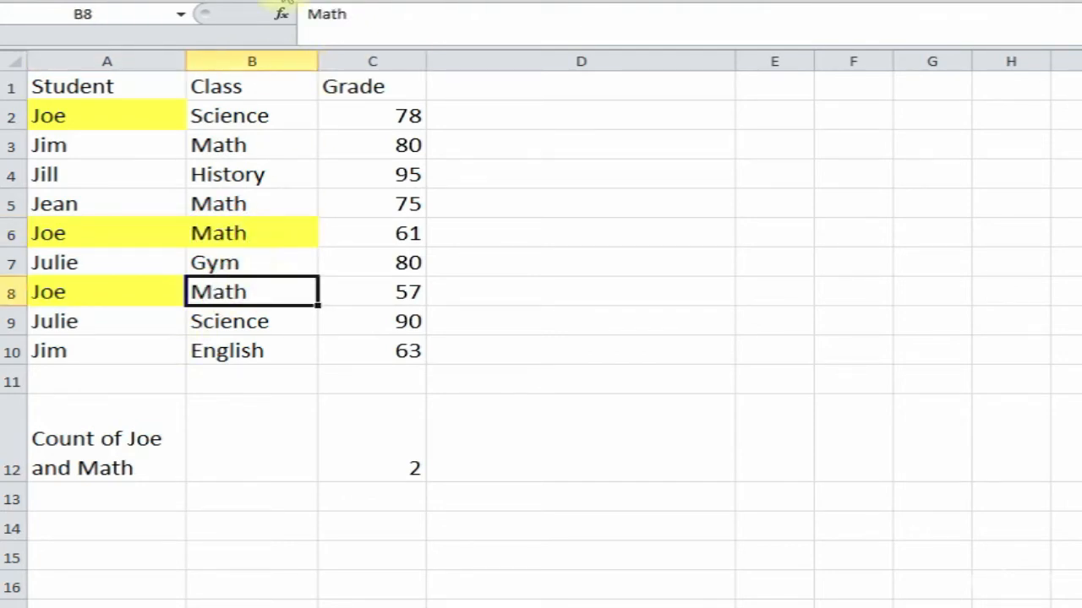
{"action": "key", "text": "F4"}
{"action": "left_click", "coordinate": [408, 461]}
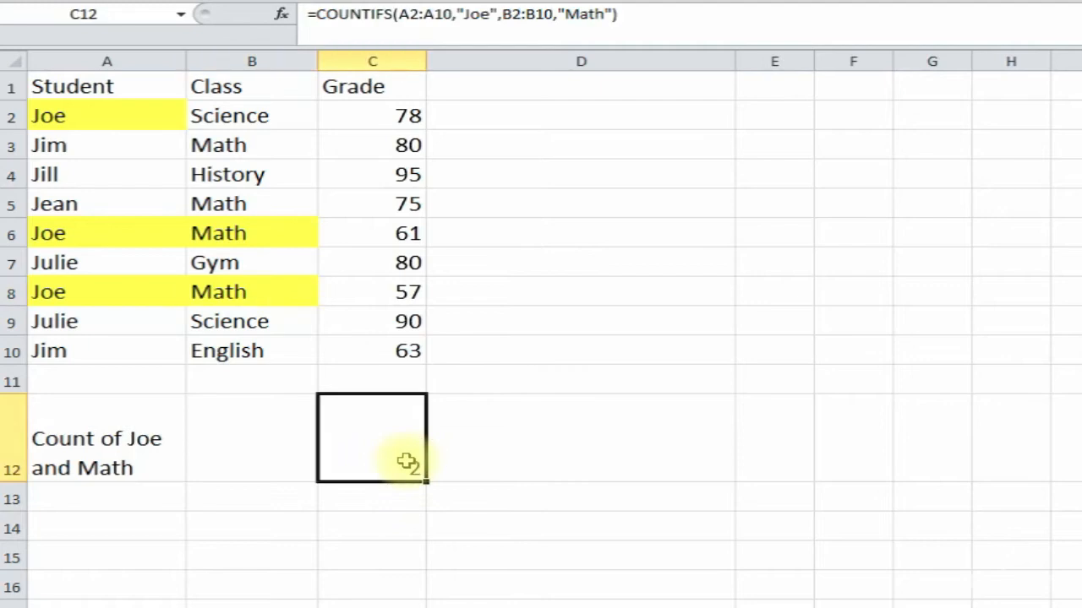
{"action": "left_click", "coordinate": [228, 115]}
- Enter Math as Joe's class in B2, raising the C12 count to 3
{"action": "type", "text": "Math"}
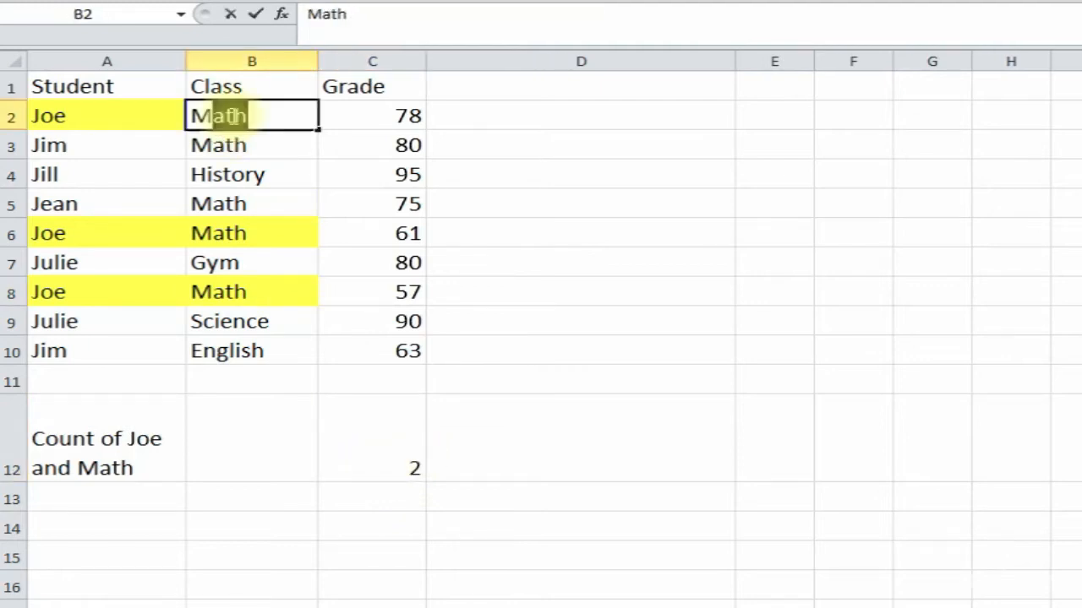
{"action": "key", "text": "Return"}
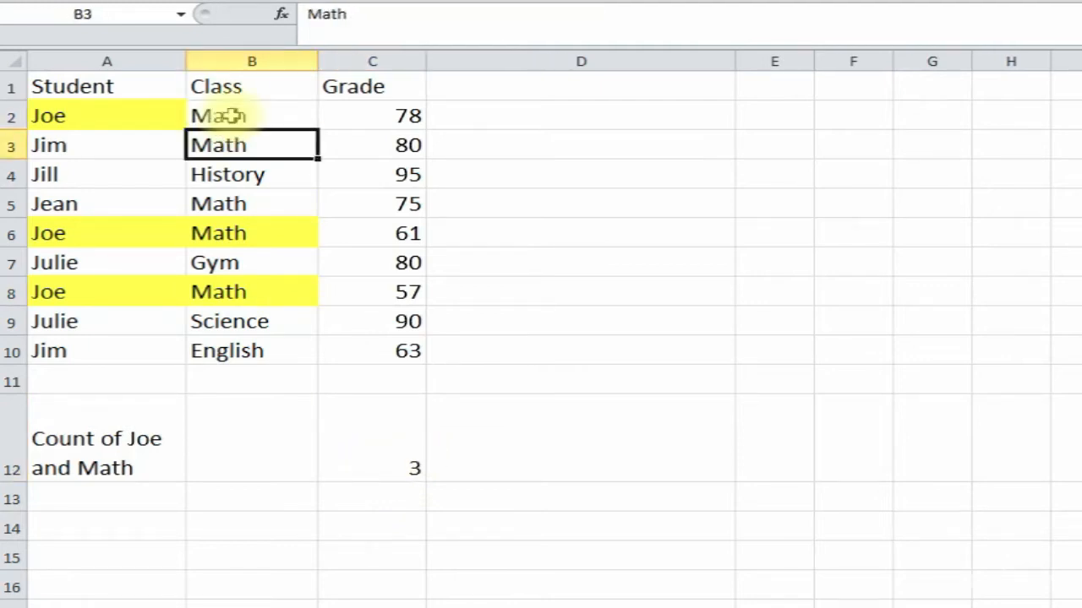
{"action": "left_click", "coordinate": [384, 467]}
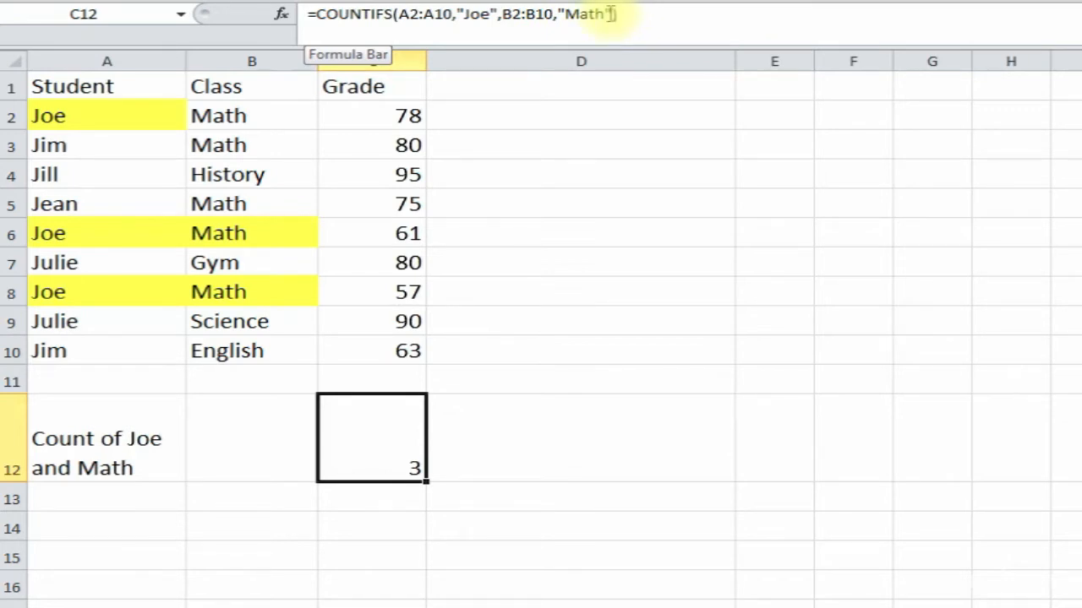
- Point out the matching rows' grades and the Math entries in B6 and B8
{"action": "left_click", "coordinate": [393, 236]}
{"action": "left_click", "coordinate": [382, 296]}
{"action": "left_click", "coordinate": [382, 234]}
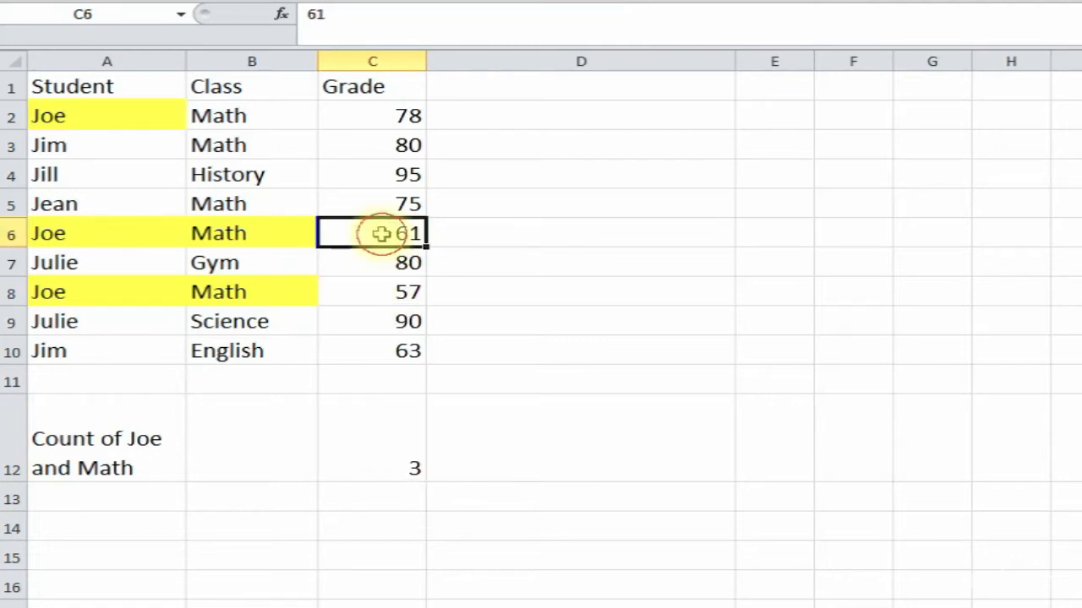
{"action": "left_click", "coordinate": [398, 461]}
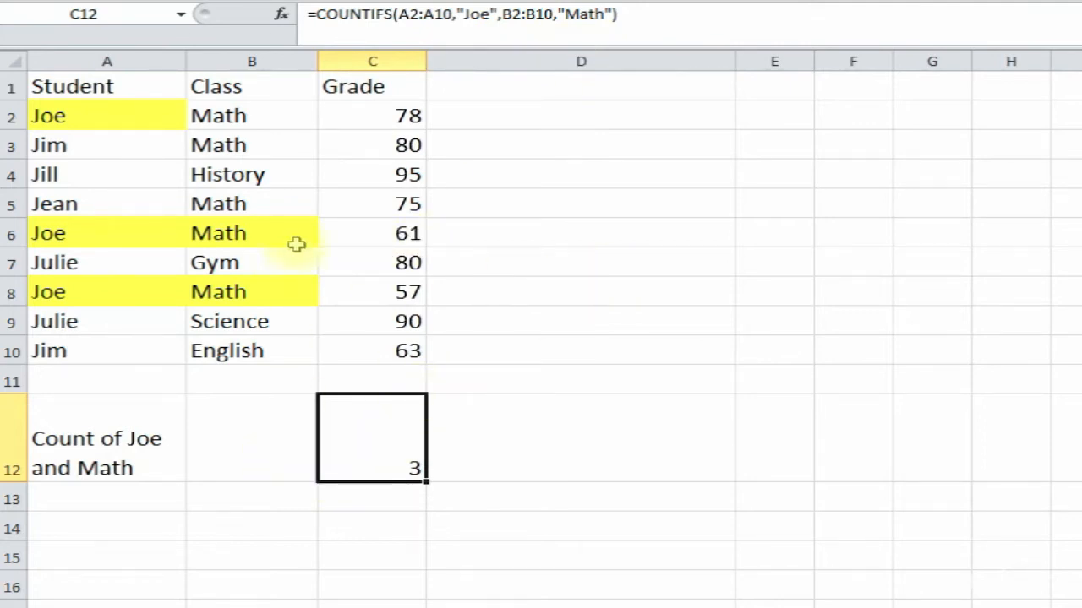
{"action": "left_click", "coordinate": [350, 231]}
{"action": "left_click", "coordinate": [273, 234]}
{"action": "left_click", "coordinate": [265, 297]}
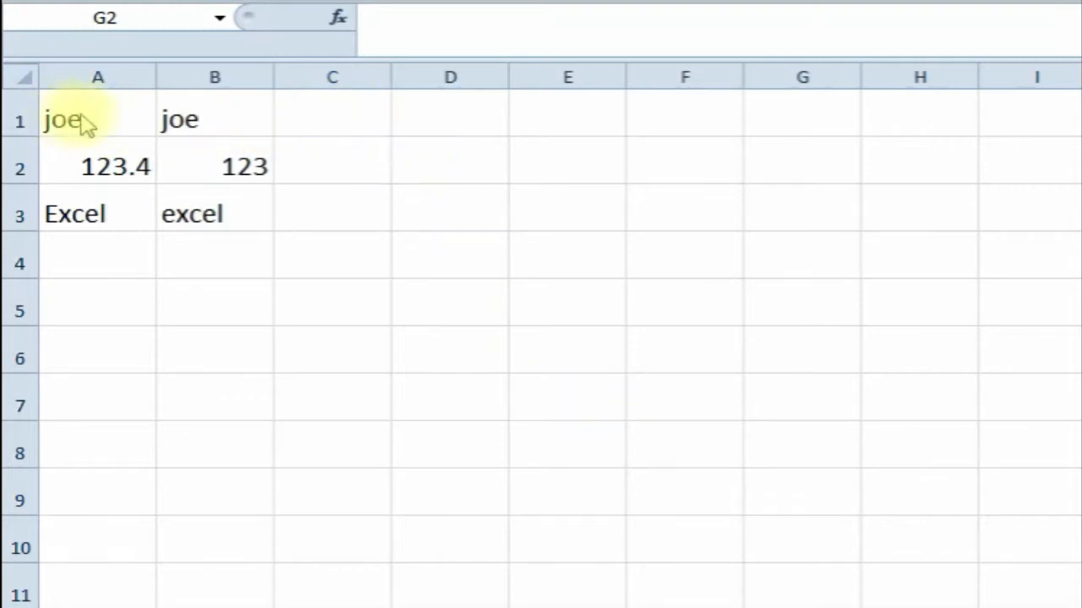
{"action": "left_click", "coordinate": [116, 102]}
{"action": "left_click", "coordinate": [225, 99]}
{"action": "left_click", "coordinate": [66, 121]}
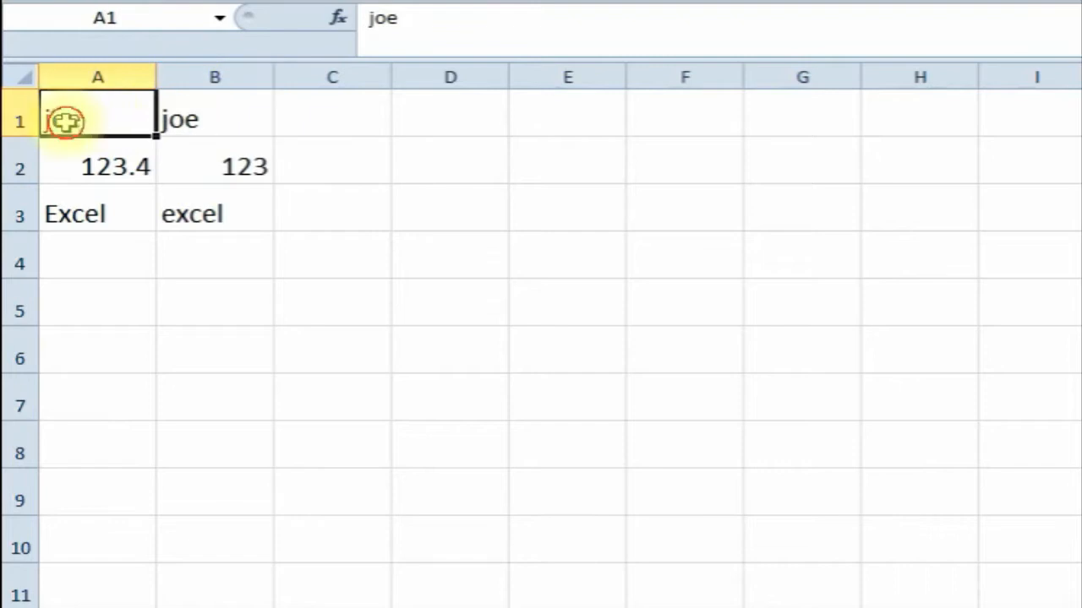
{"action": "left_click", "coordinate": [186, 116]}
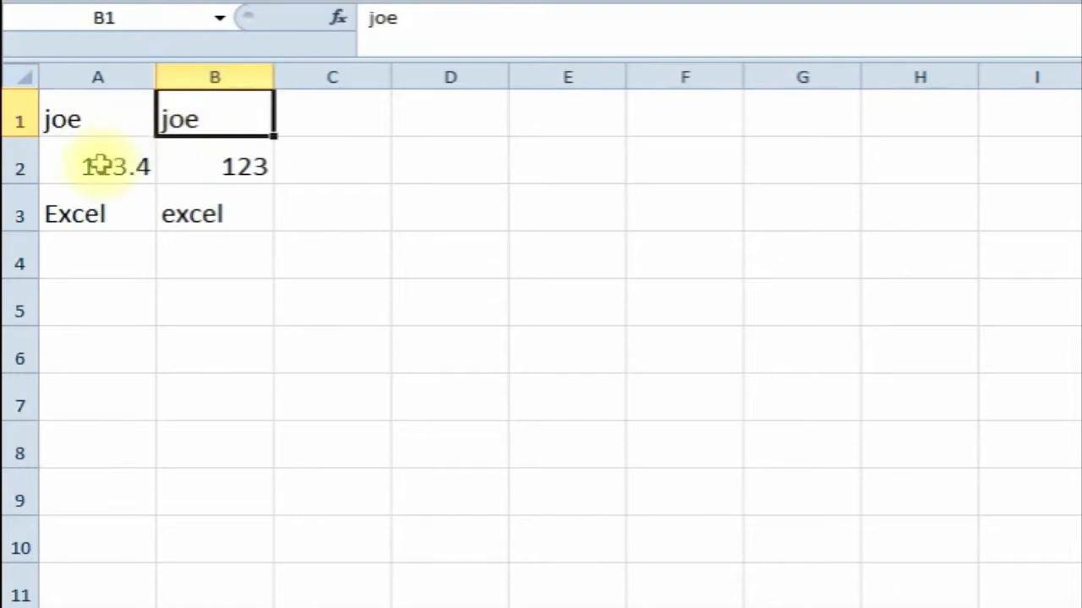
{"action": "left_click", "coordinate": [106, 118]}
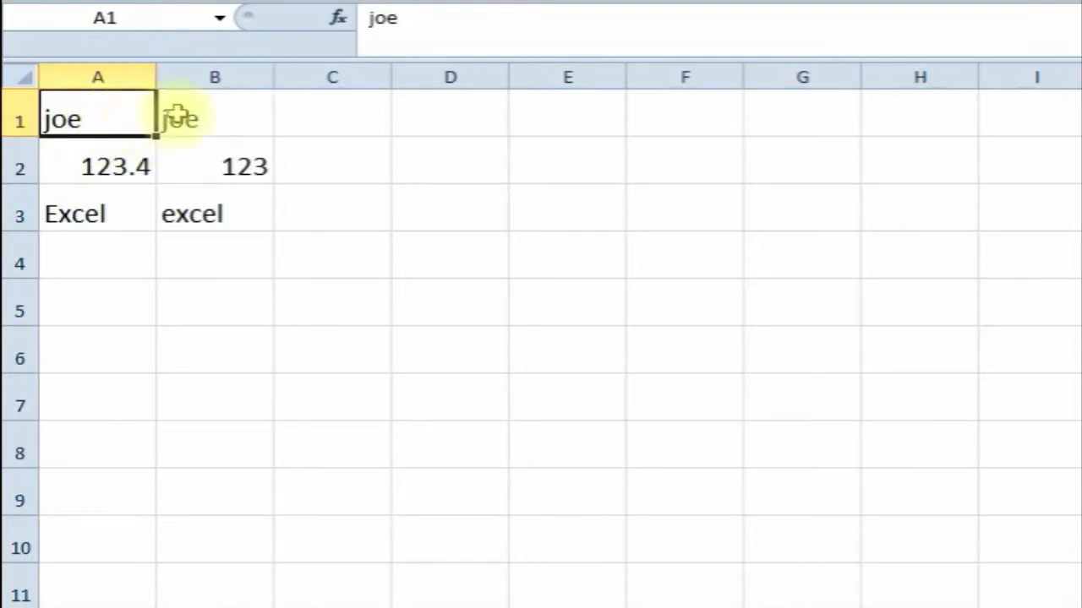
{"action": "left_click", "coordinate": [212, 113]}
{"action": "left_click", "coordinate": [201, 163]}
{"action": "left_click", "coordinate": [194, 118]}
{"action": "left_click", "coordinate": [297, 119]}
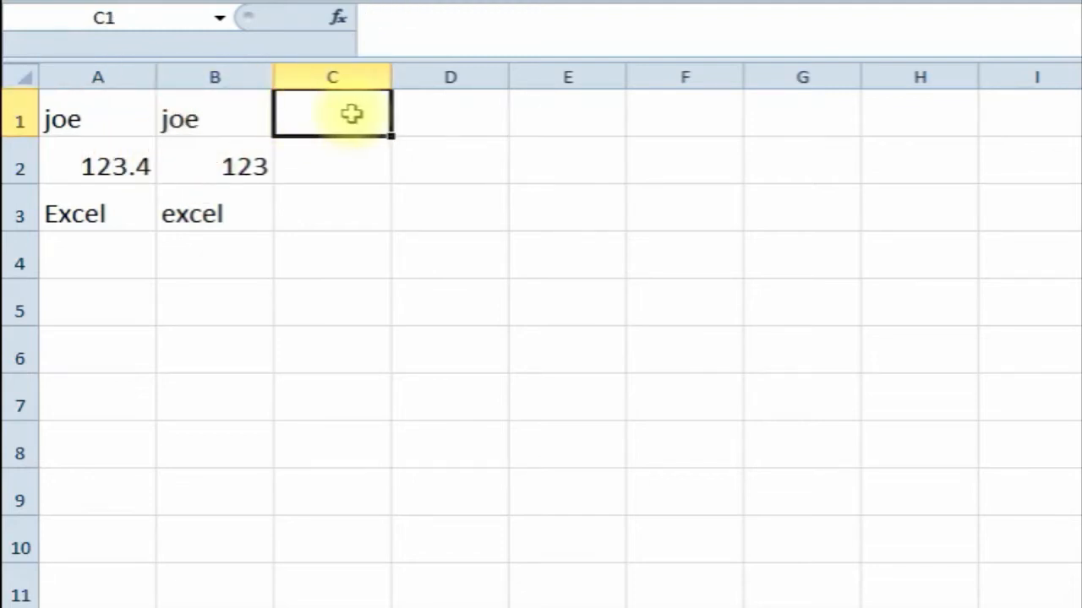
{"action": "left_click", "coordinate": [338, 19]}
- Enter =EXACT(A1,B1) in C1 from the Most Recently Used functions, returning TRUE for joe/joe
{"action": "left_click_drag", "start_coordinate": [625, 6], "coordinate": [602, 32]}
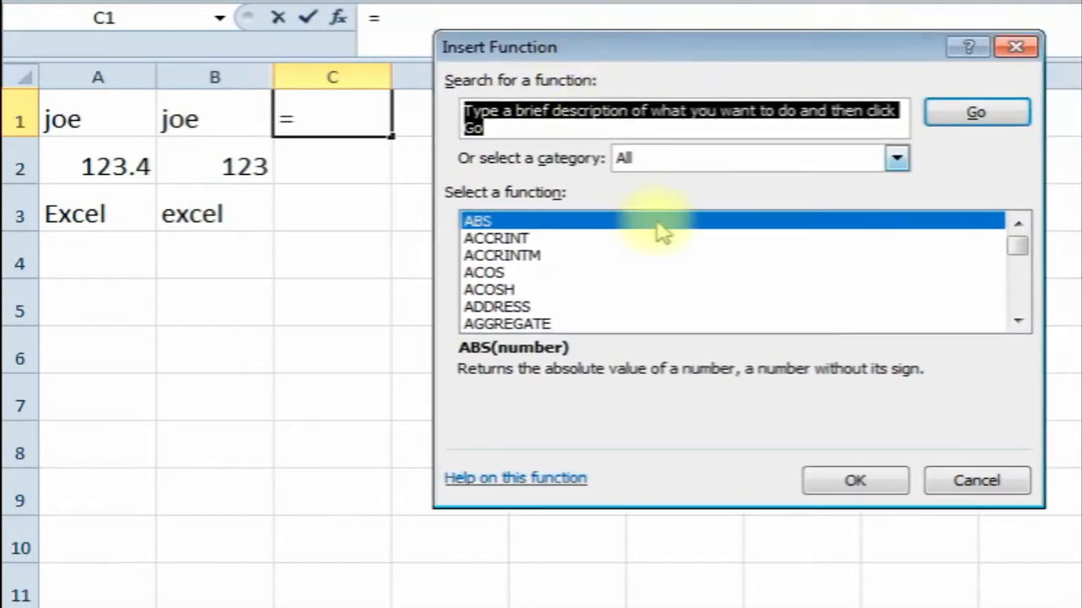
{"action": "left_click", "coordinate": [896, 157]}
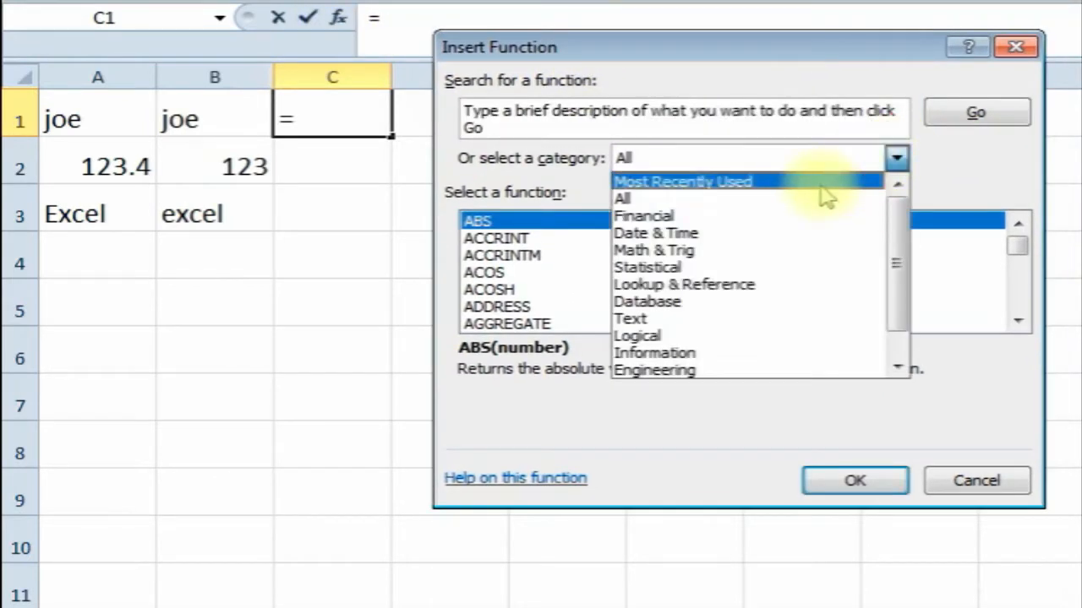
{"action": "left_click", "coordinate": [815, 183]}
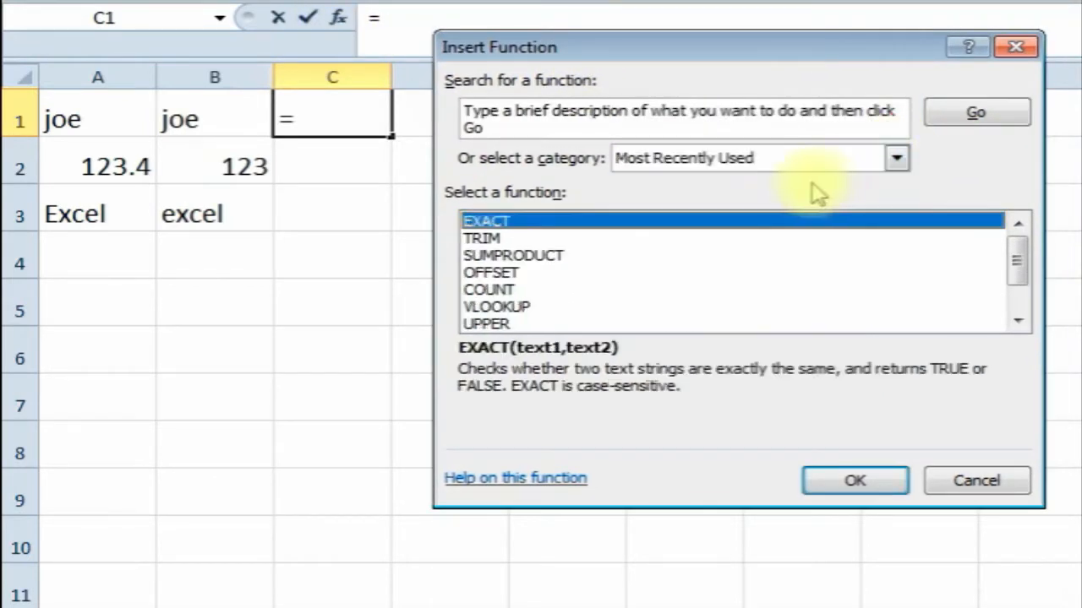
{"action": "double_click", "coordinate": [568, 221]}
{"action": "left_click_drag", "start_coordinate": [587, 114], "coordinate": [507, 226]}
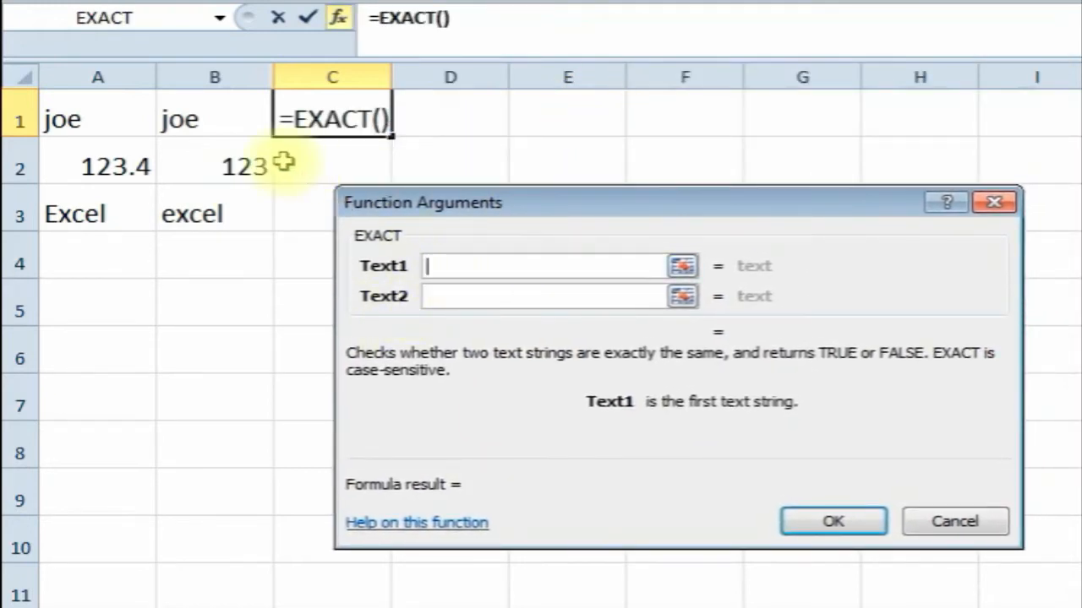
{"action": "left_click", "coordinate": [100, 125]}
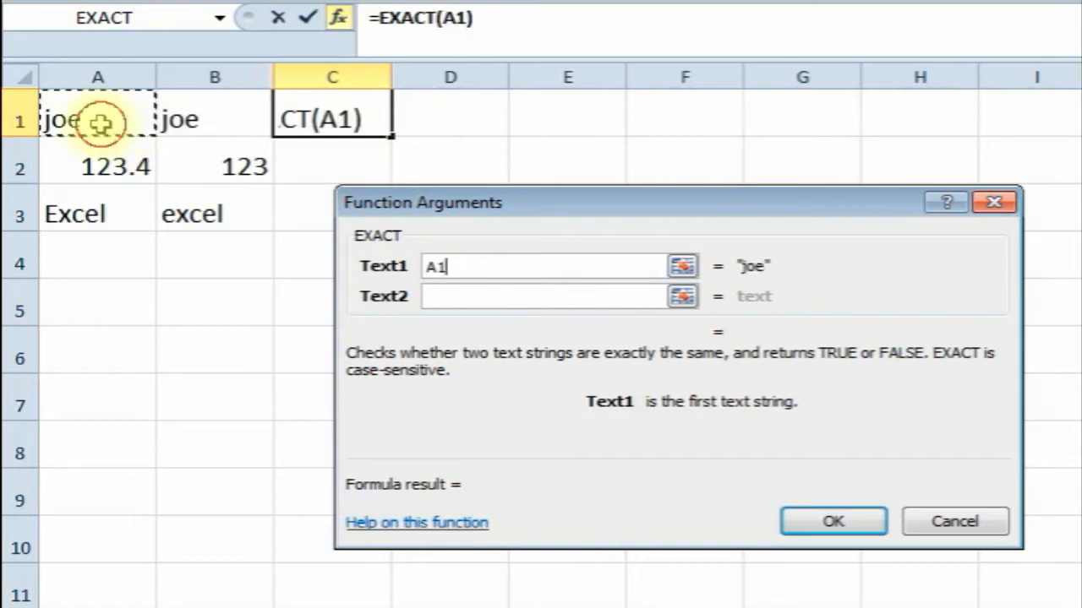
{"action": "left_click", "coordinate": [458, 292]}
{"action": "left_click", "coordinate": [222, 134]}
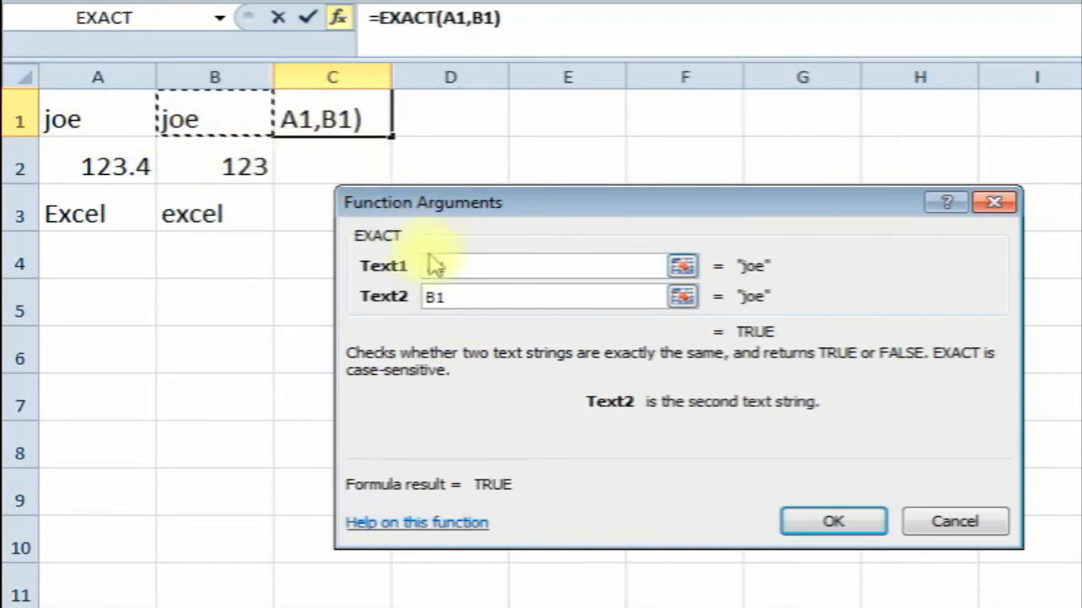
{"action": "left_click", "coordinate": [483, 267]}
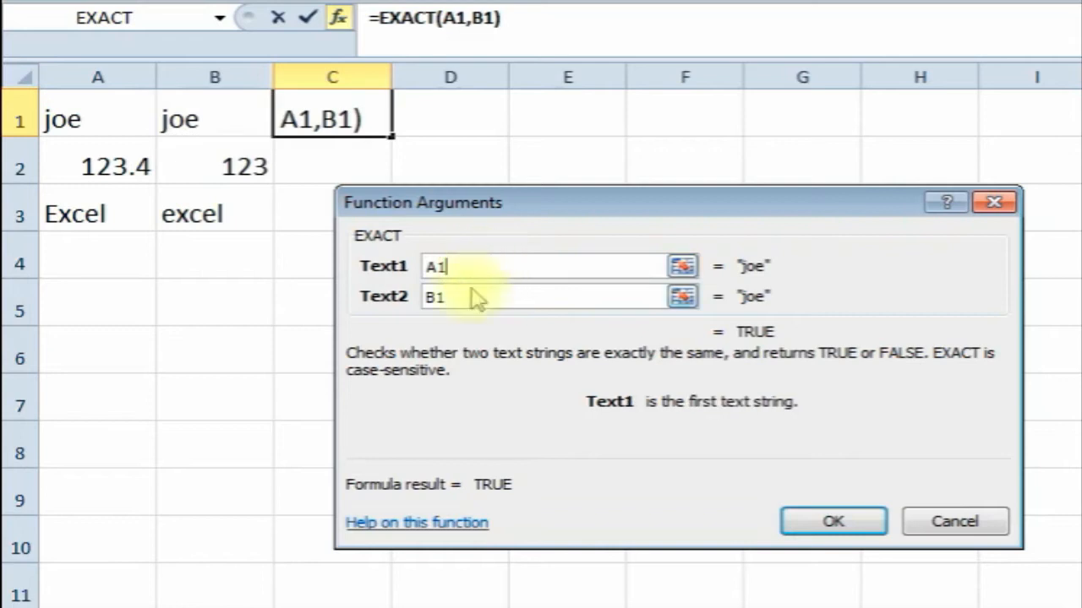
{"action": "left_click", "coordinate": [833, 518]}
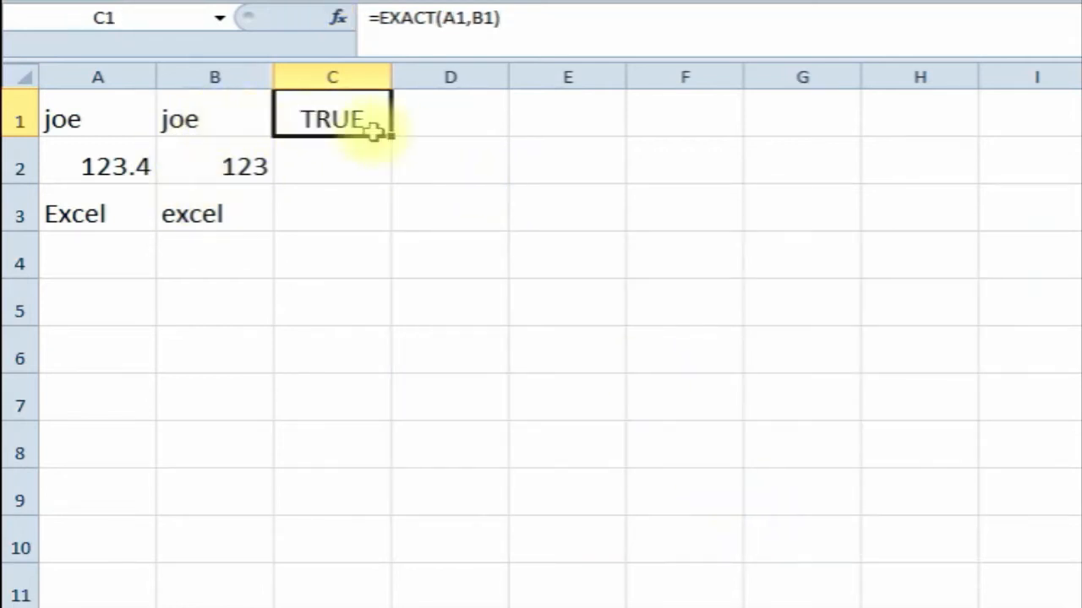
- Fill the EXACT formula from C1 down through C3, showing FALSE in C2
{"action": "left_click_drag", "start_coordinate": [393, 140], "coordinate": [392, 167]}
{"action": "left_click_drag", "start_coordinate": [391, 205], "coordinate": [384, 211]}
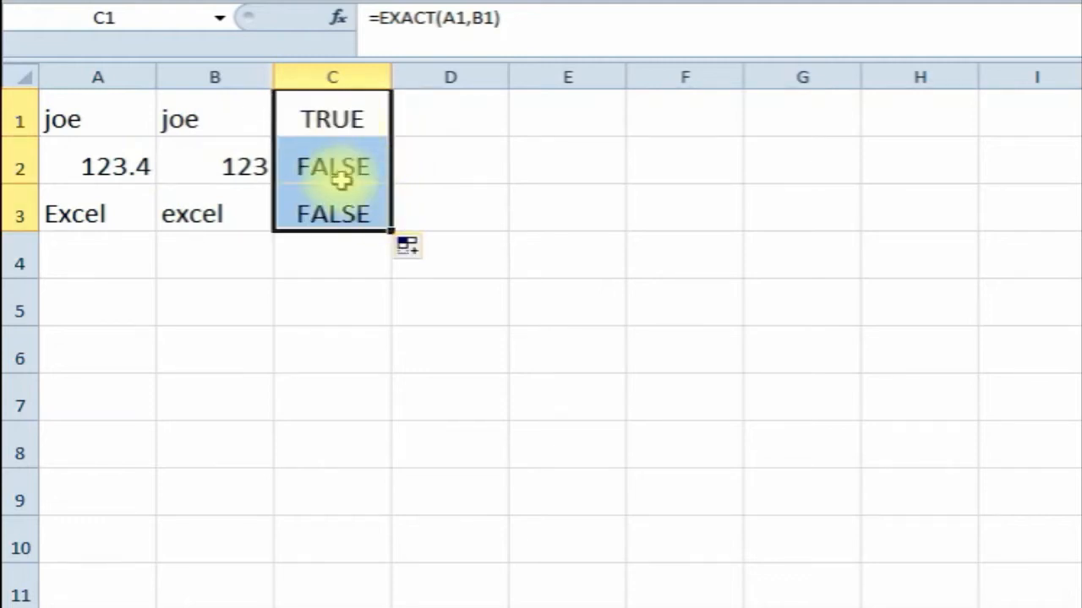
{"action": "left_click", "coordinate": [313, 165]}
- Compare the matching joe values in A1 and B1
{"action": "left_click", "coordinate": [101, 119]}
{"action": "left_click", "coordinate": [197, 117]}
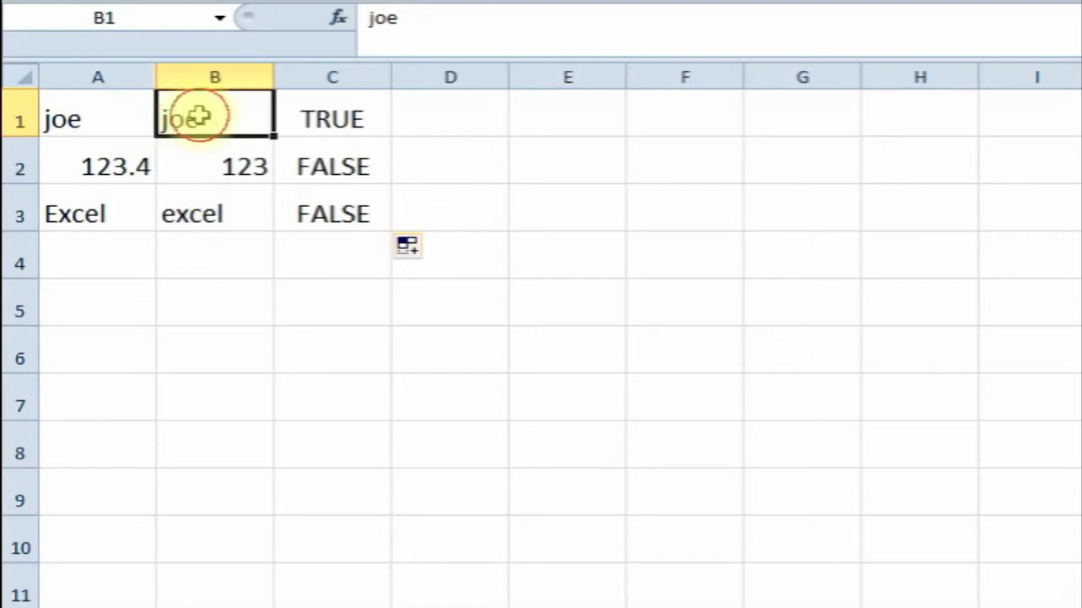
{"action": "left_click", "coordinate": [105, 118]}
{"action": "left_click", "coordinate": [251, 103]}
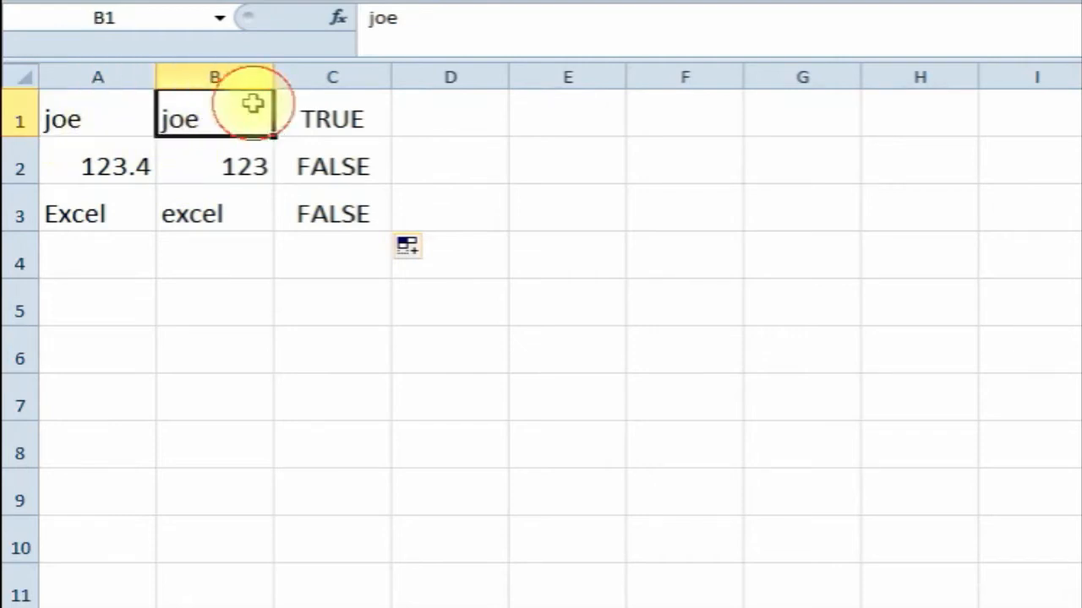
- Compare 123.4 in A2 with 123 in B2 against C2's FALSE result
{"action": "left_click", "coordinate": [106, 169]}
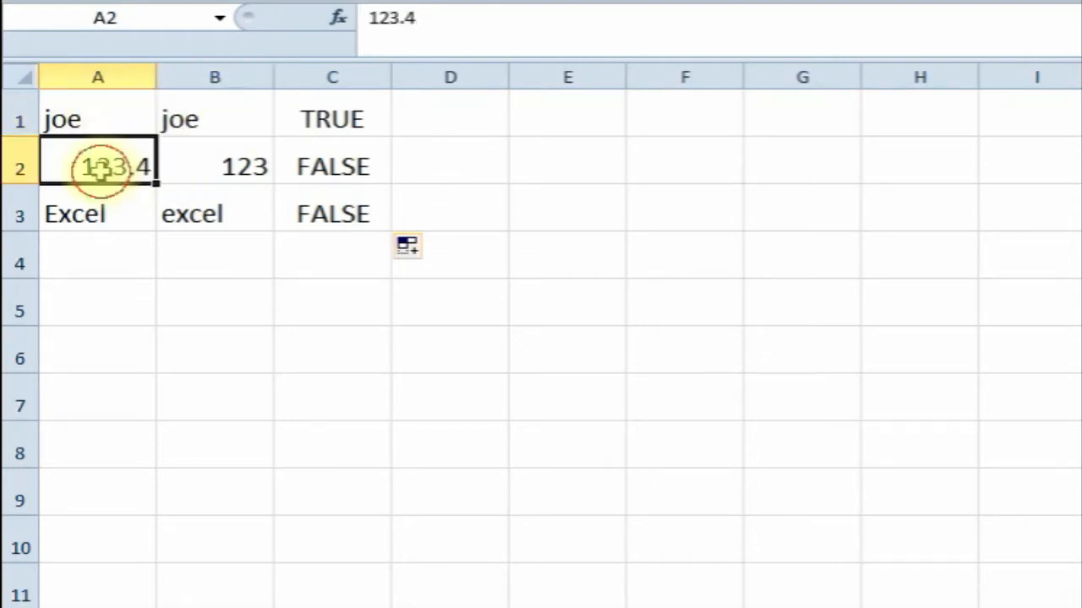
{"action": "left_click", "coordinate": [231, 171]}
{"action": "left_click", "coordinate": [89, 169]}
{"action": "left_click", "coordinate": [249, 167]}
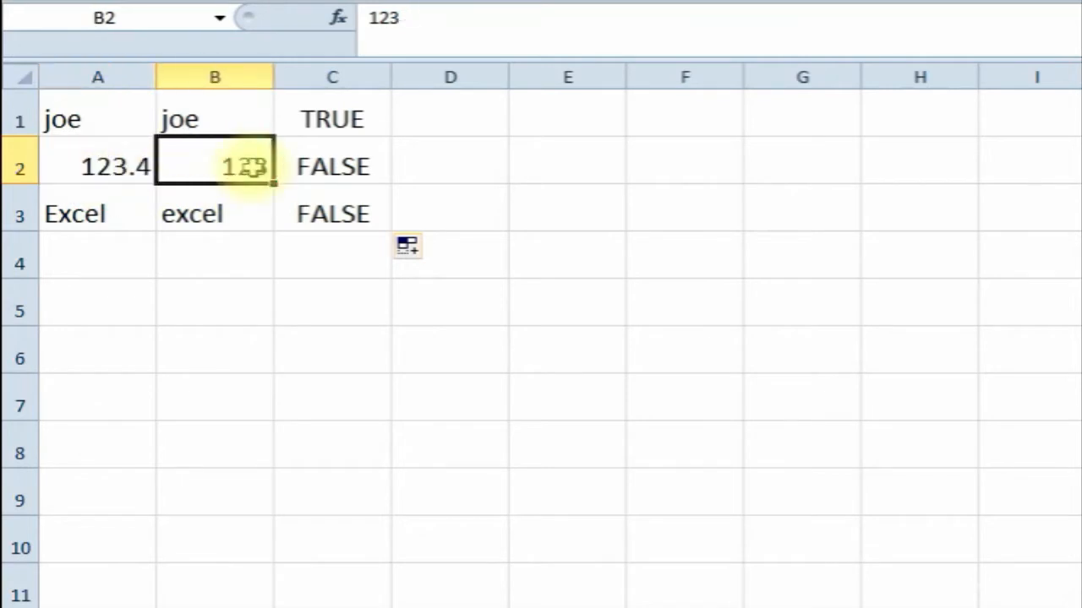
{"action": "left_click", "coordinate": [334, 167]}
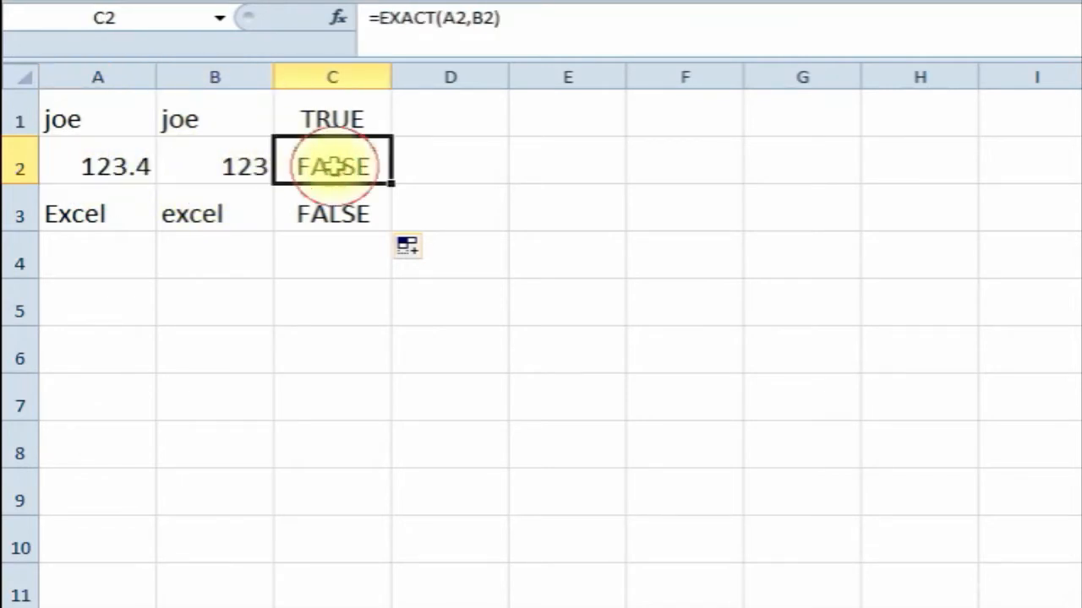
- Compare 'Excel' in A3 with lowercase 'excel' in B3, then select C3's FALSE result
{"action": "left_click", "coordinate": [110, 217]}
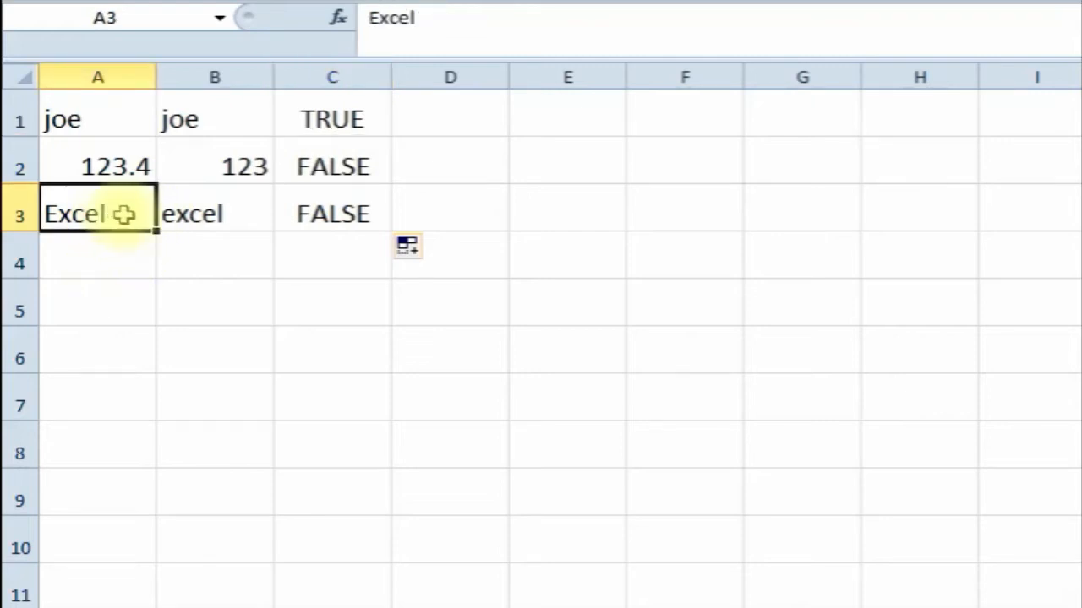
{"action": "left_click", "coordinate": [223, 213]}
{"action": "left_click", "coordinate": [111, 221]}
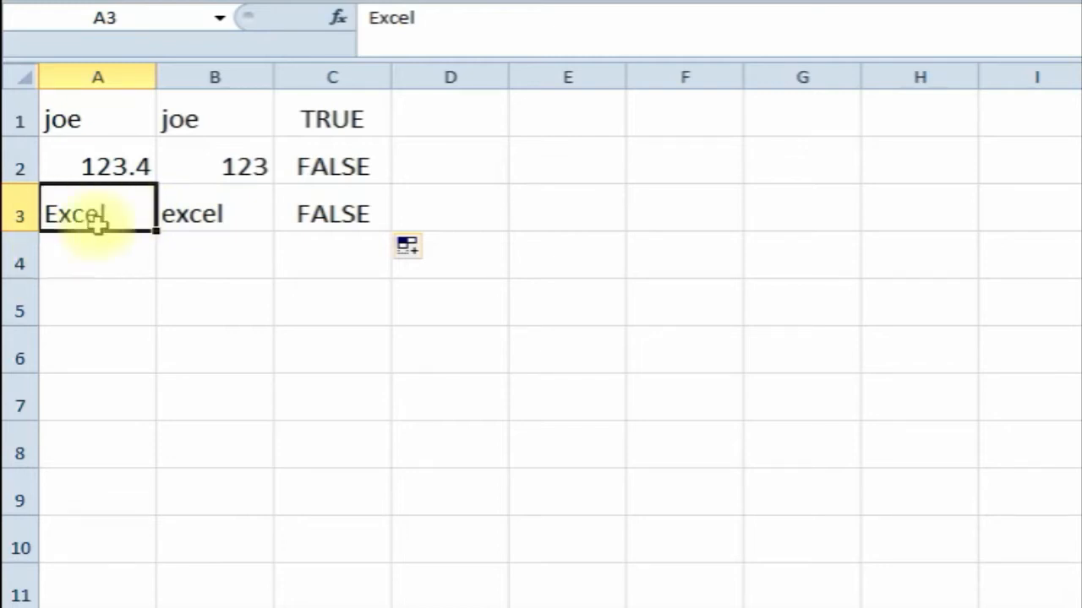
{"action": "left_click", "coordinate": [215, 213]}
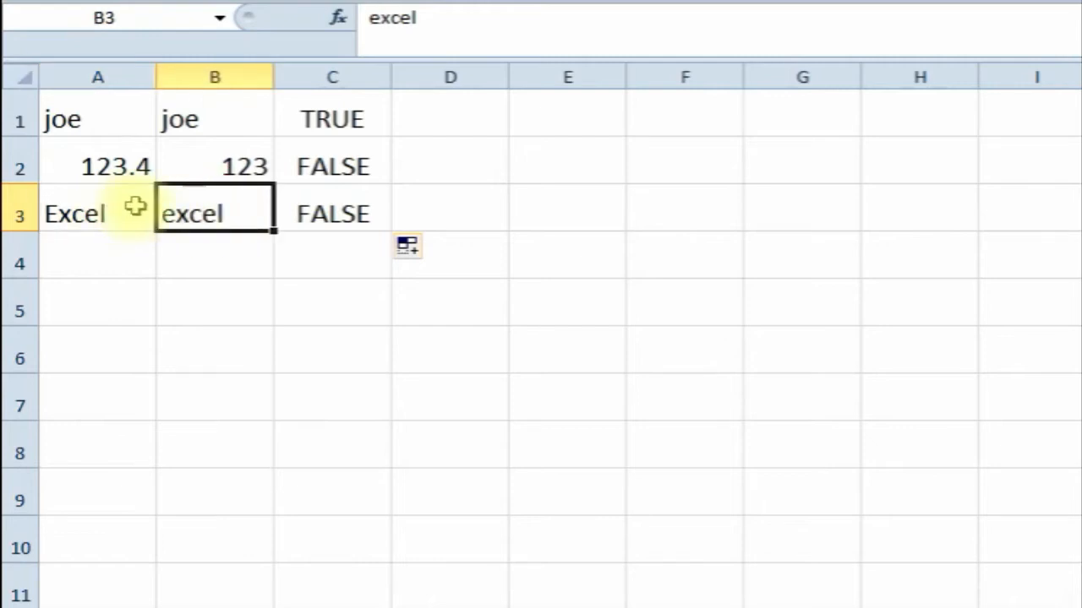
{"action": "left_click", "coordinate": [327, 217]}
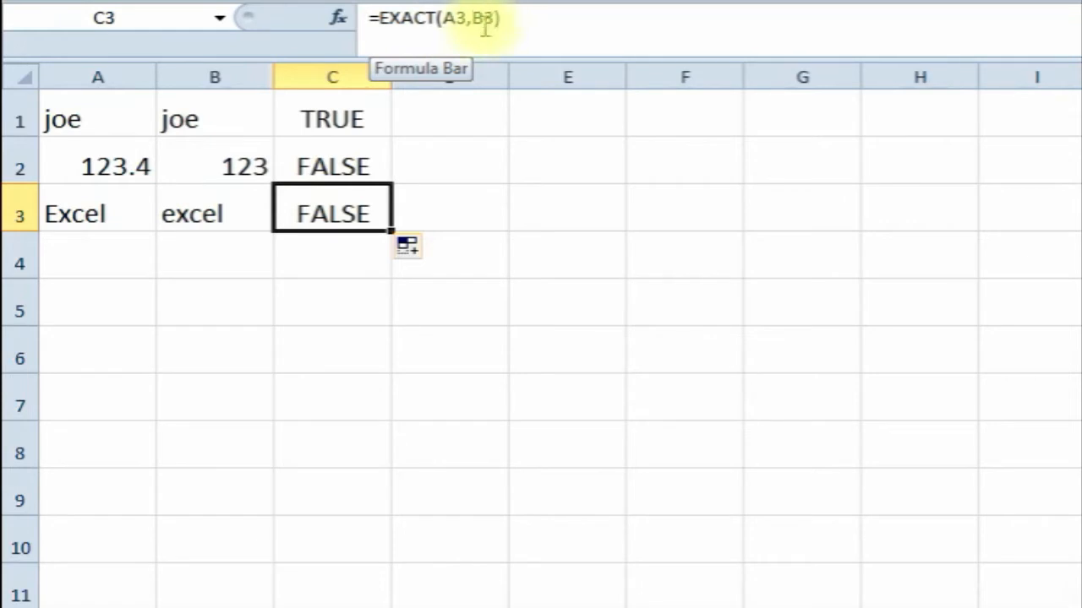
- Change C3's second EXACT argument from B3 to the text 'Excel', giving TRUE
{"action": "left_click", "coordinate": [342, 23]}
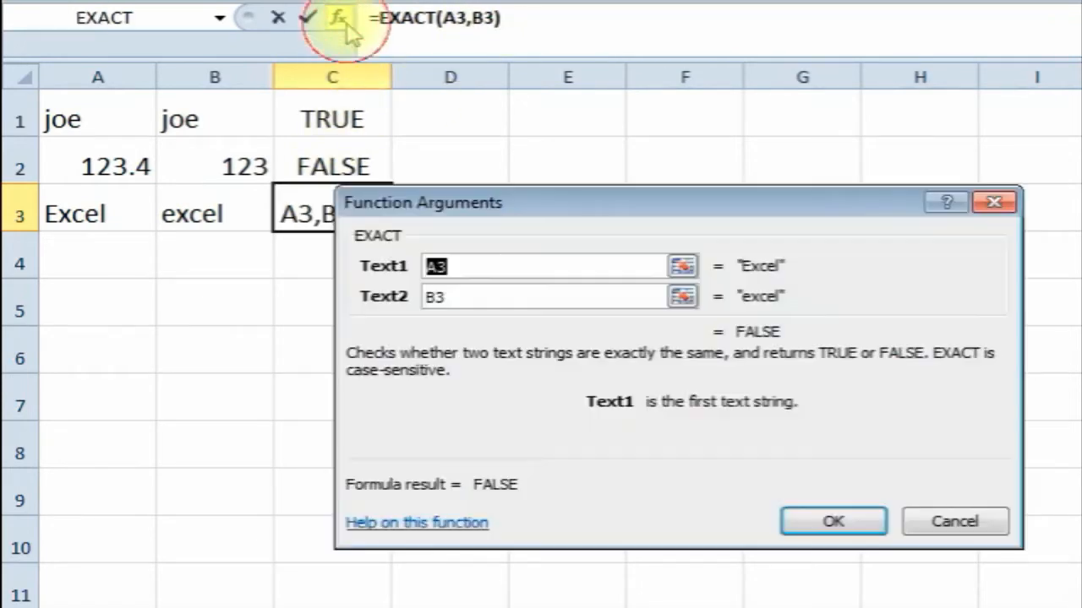
{"action": "left_click_drag", "start_coordinate": [623, 206], "coordinate": [661, 91]}
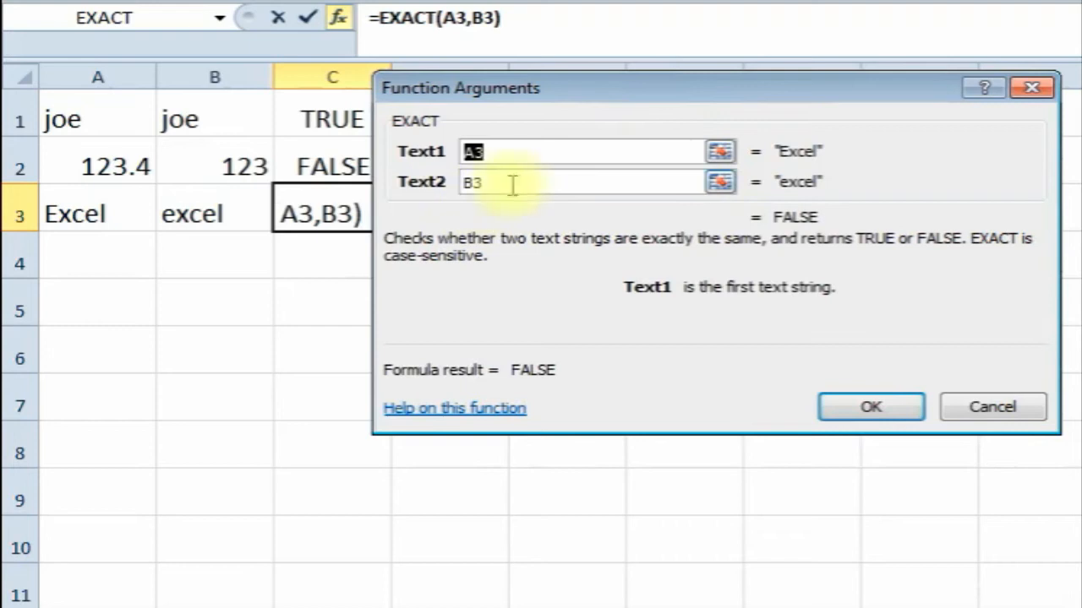
{"action": "left_click", "coordinate": [515, 186]}
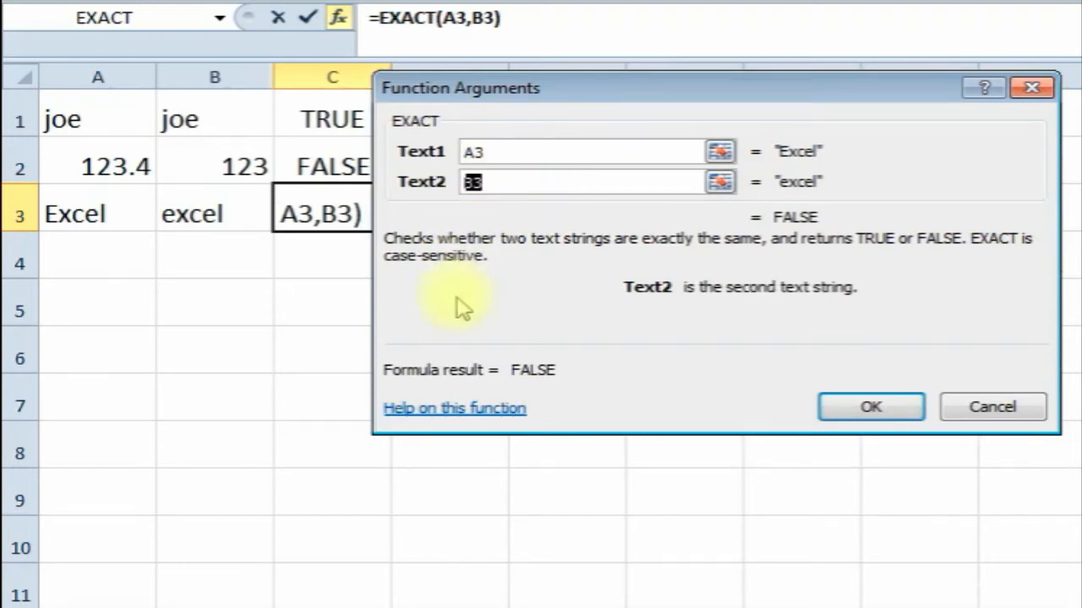
{"action": "type", "text": "Excel"}
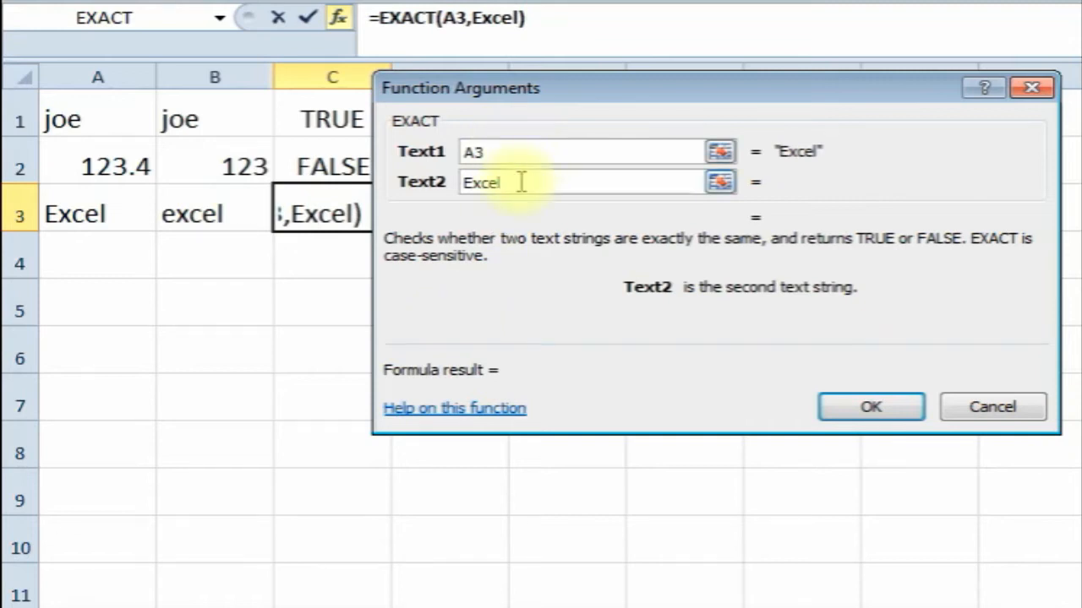
{"action": "left_click", "coordinate": [879, 401]}
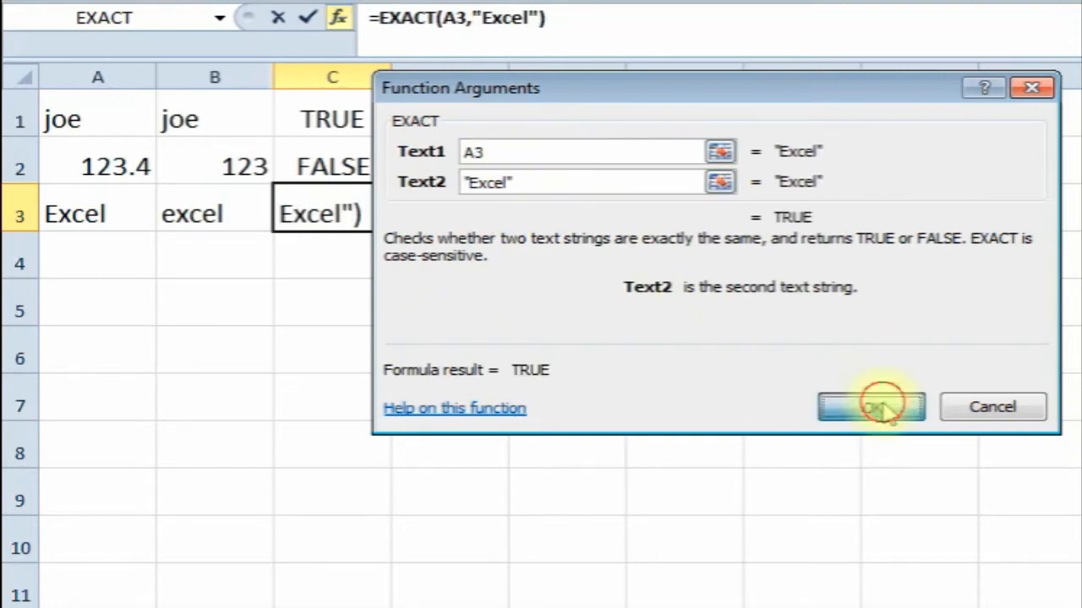
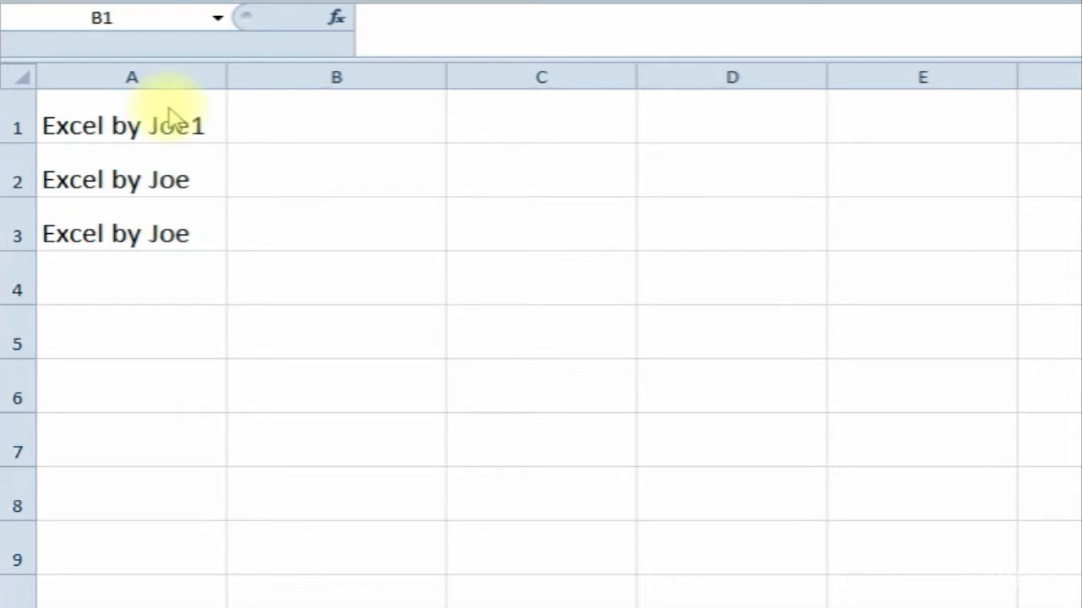
- In B1, pick the FIND function from the All category of Insert Function
{"action": "left_click", "coordinate": [327, 122]}
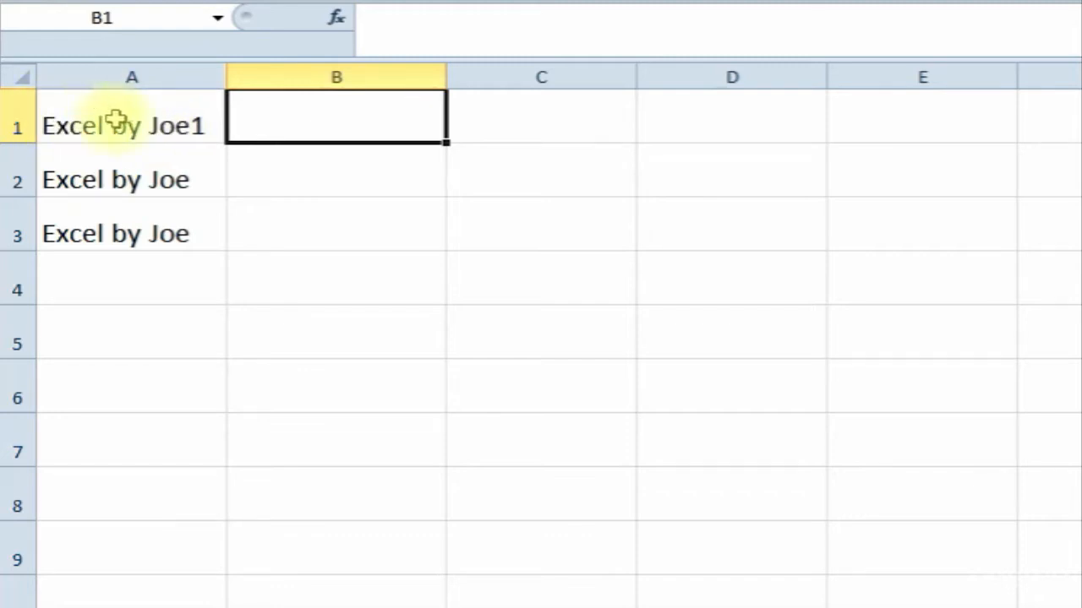
{"action": "left_click", "coordinate": [336, 18]}
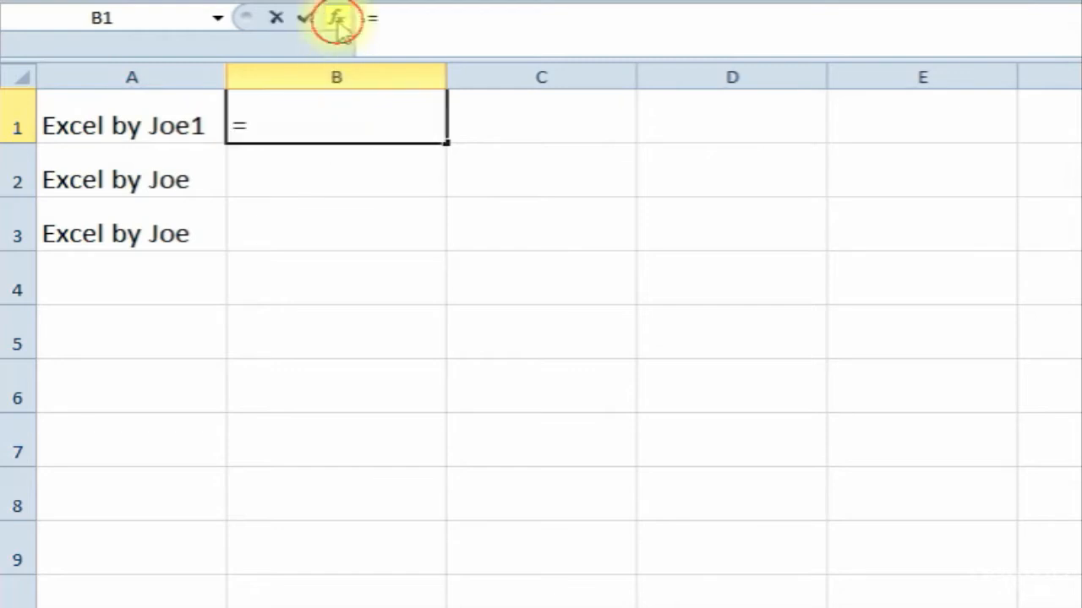
{"action": "left_click", "coordinate": [874, 143]}
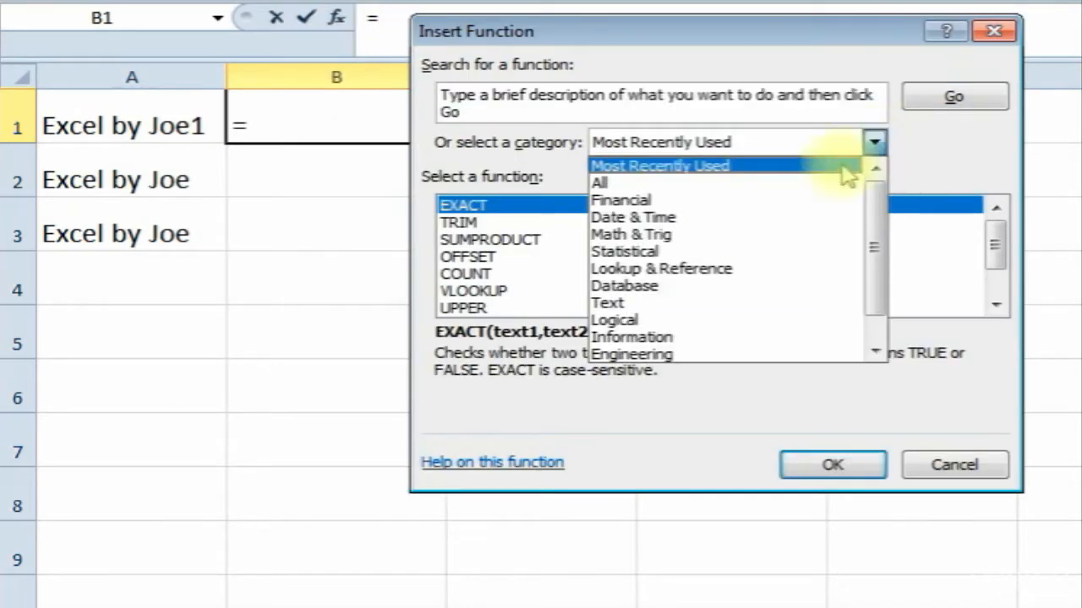
{"action": "left_click", "coordinate": [821, 181]}
{"action": "left_click_drag", "start_coordinate": [994, 232], "coordinate": [992, 292]}
{"action": "left_click", "coordinate": [531, 239]}
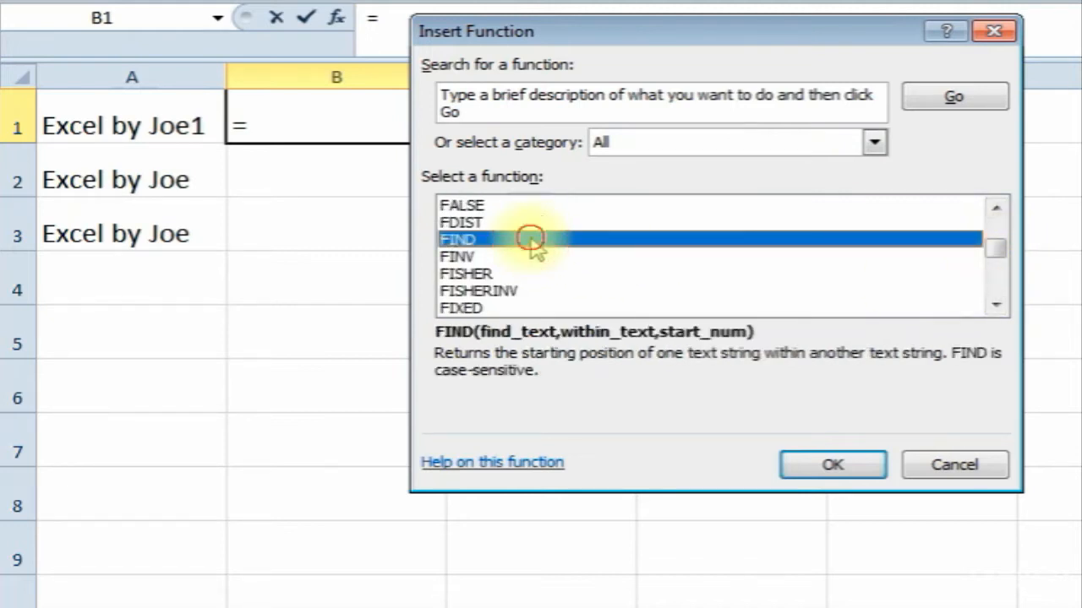
{"action": "double_click", "coordinate": [531, 239]}
- Set Find_text to "by" and Within_text to A1, so B1 returns 7
{"action": "left_click_drag", "start_coordinate": [549, 76], "coordinate": [481, 195]}
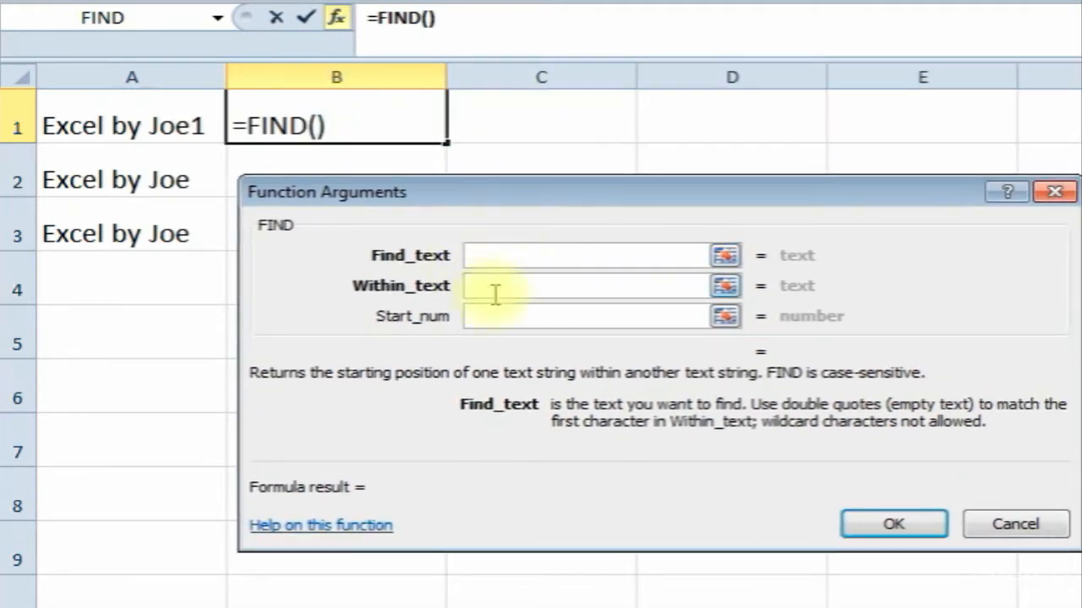
{"action": "type", "text": "by"}
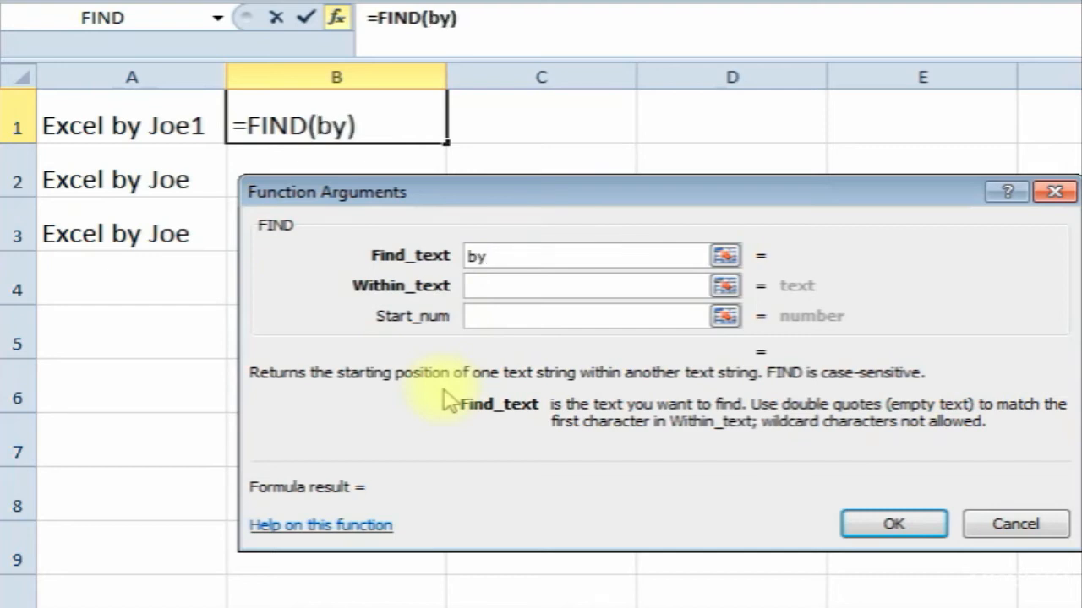
{"action": "left_click", "coordinate": [494, 289]}
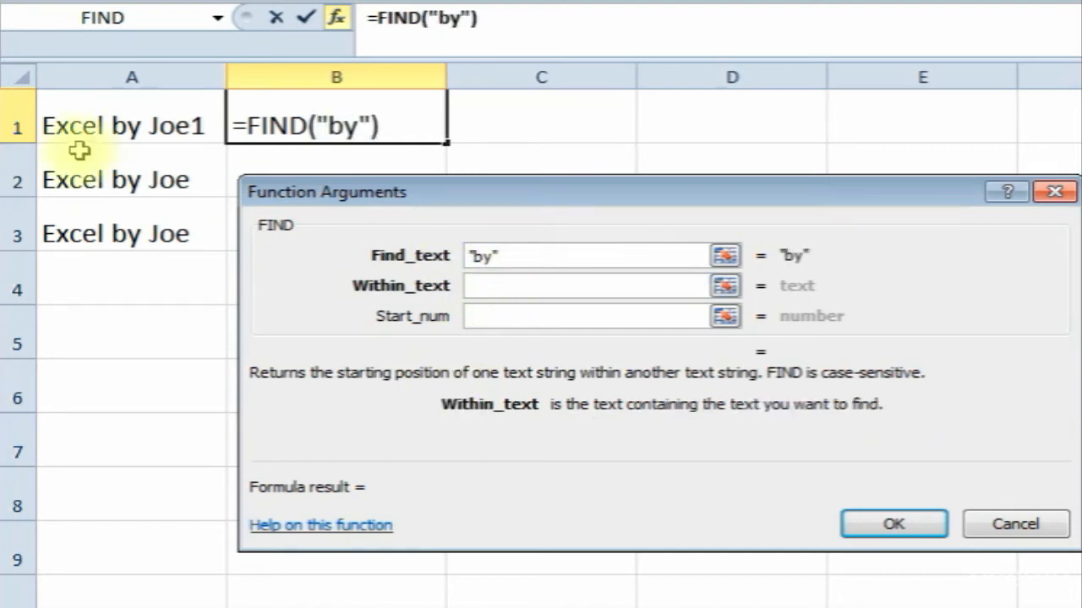
{"action": "left_click", "coordinate": [125, 125]}
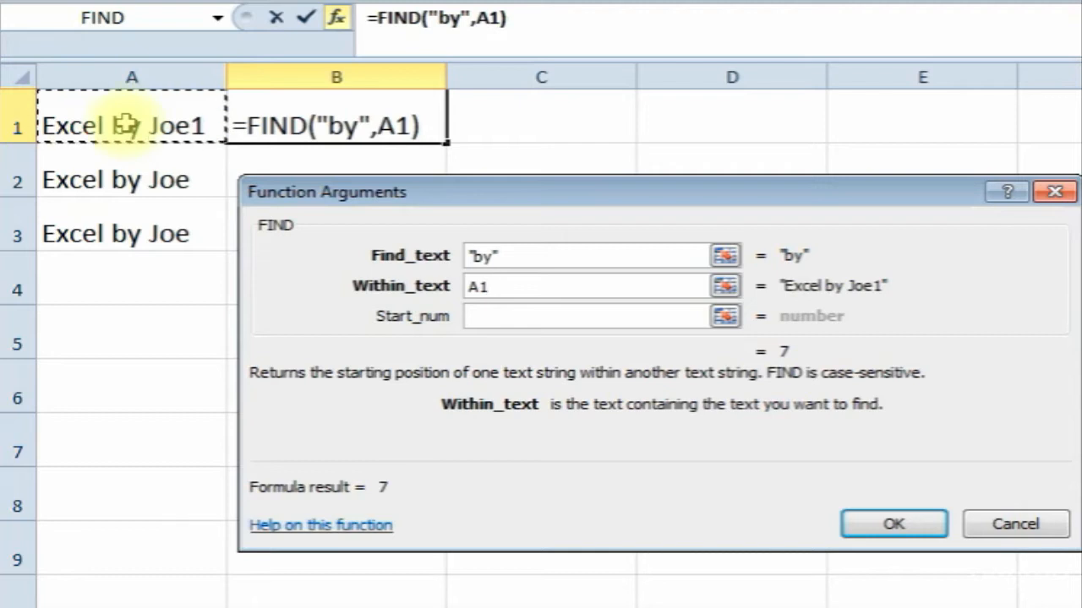
{"action": "left_click", "coordinate": [524, 318]}
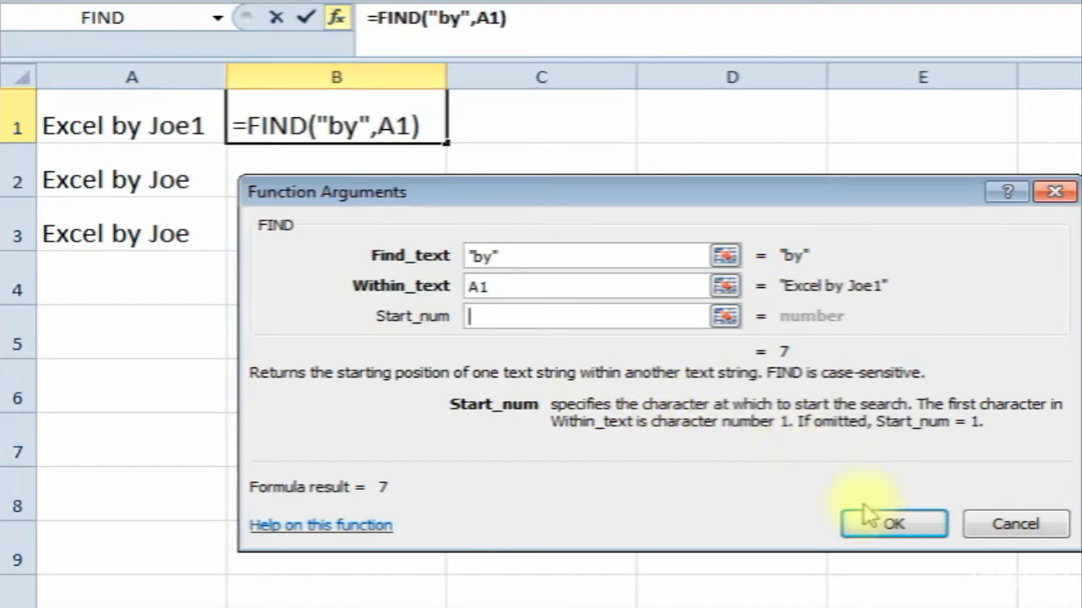
{"action": "left_click", "coordinate": [893, 526]}
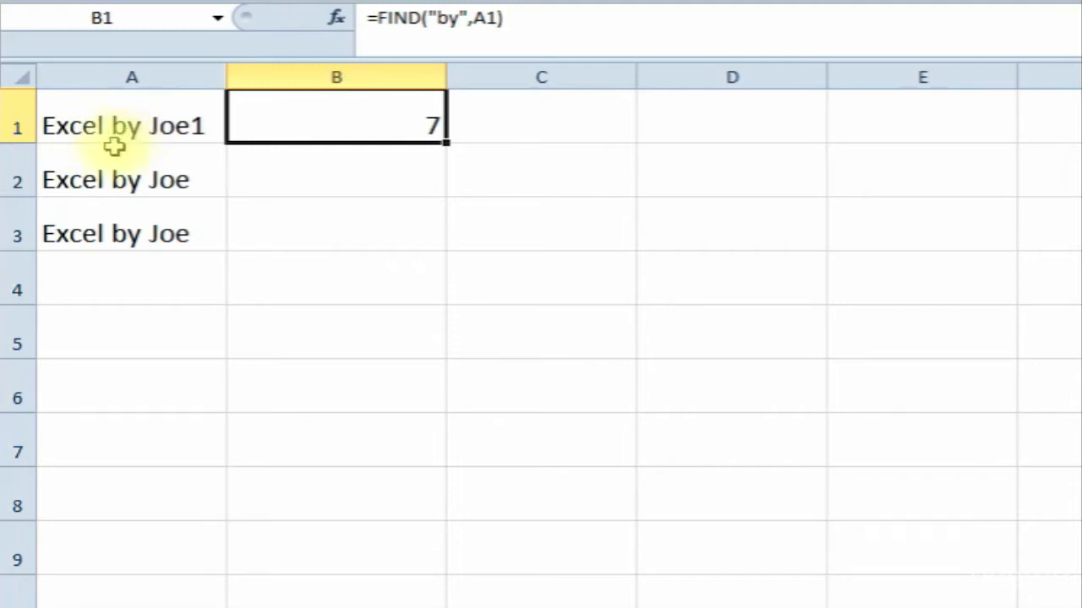
- Enter =FIND("e",A2) in B2 from Most Recently Used, returning 4, then select B3
{"action": "left_click", "coordinate": [357, 169]}
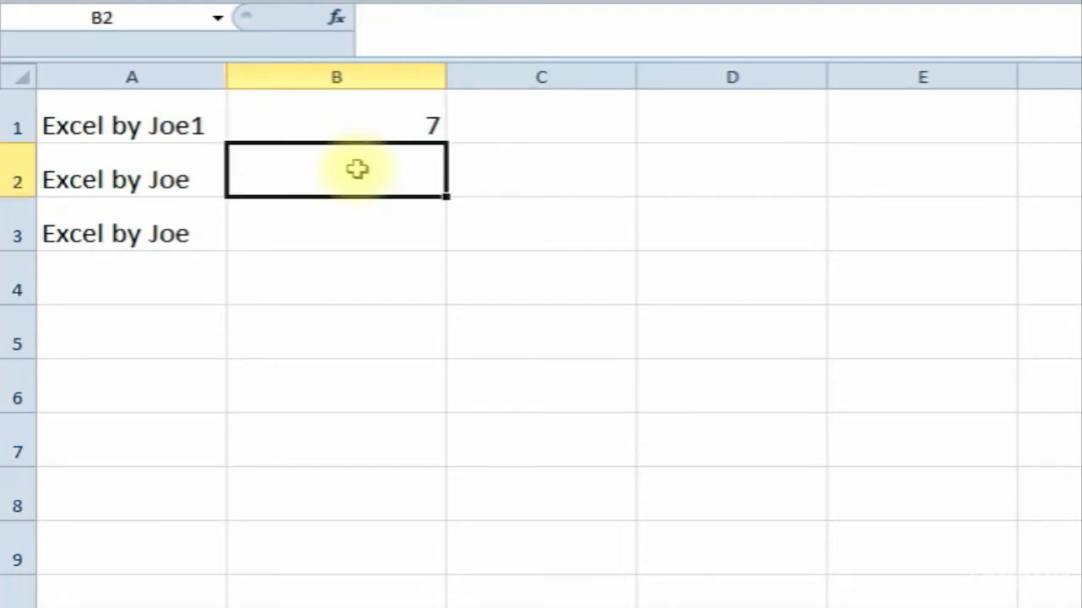
{"action": "left_click", "coordinate": [338, 20]}
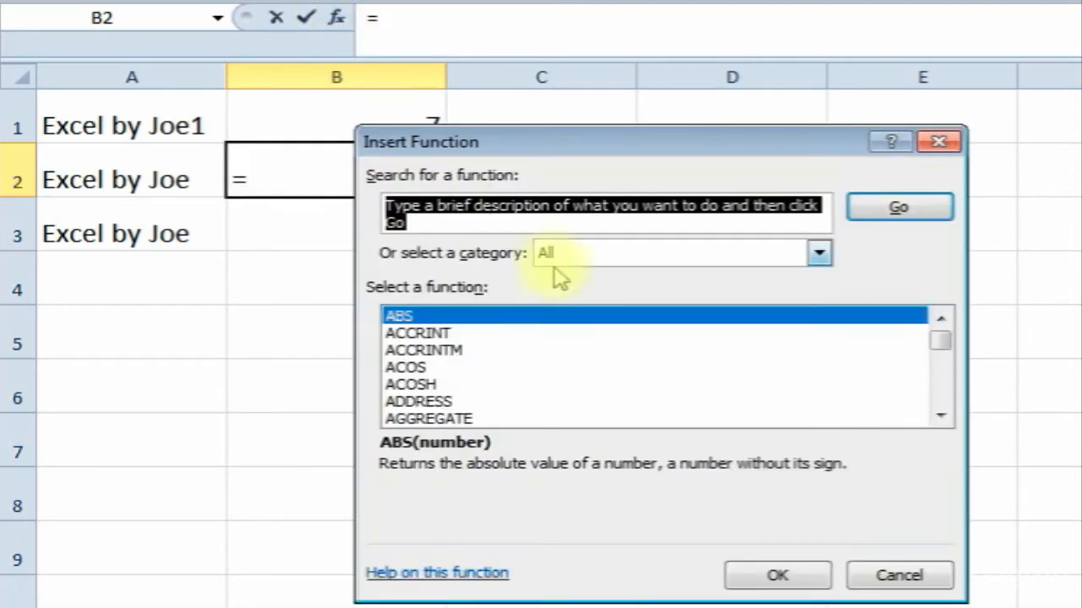
{"action": "left_click", "coordinate": [714, 247]}
{"action": "left_click", "coordinate": [686, 278]}
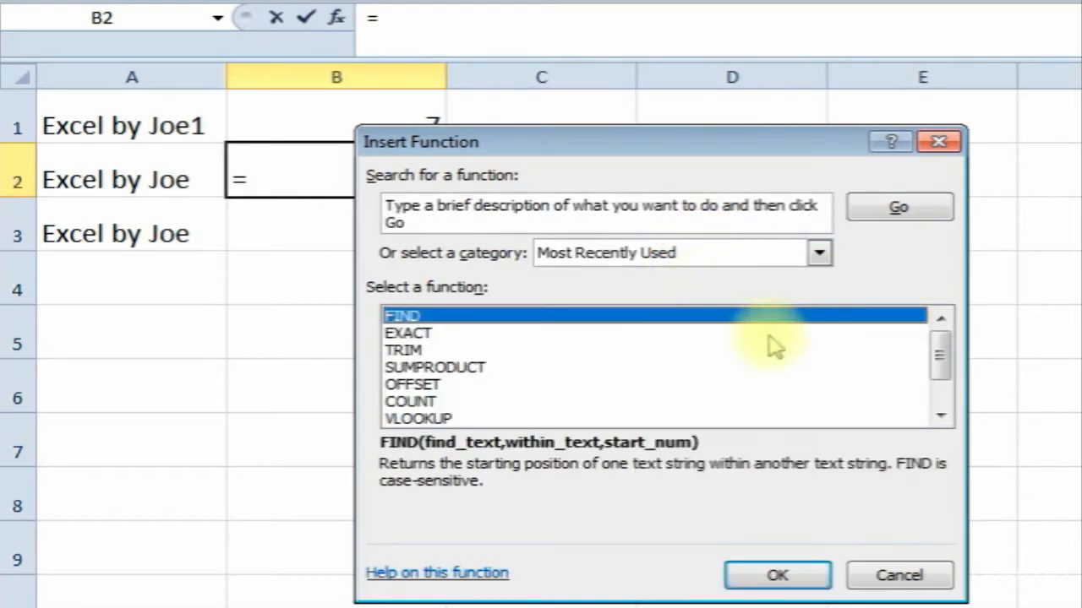
{"action": "double_click", "coordinate": [583, 318]}
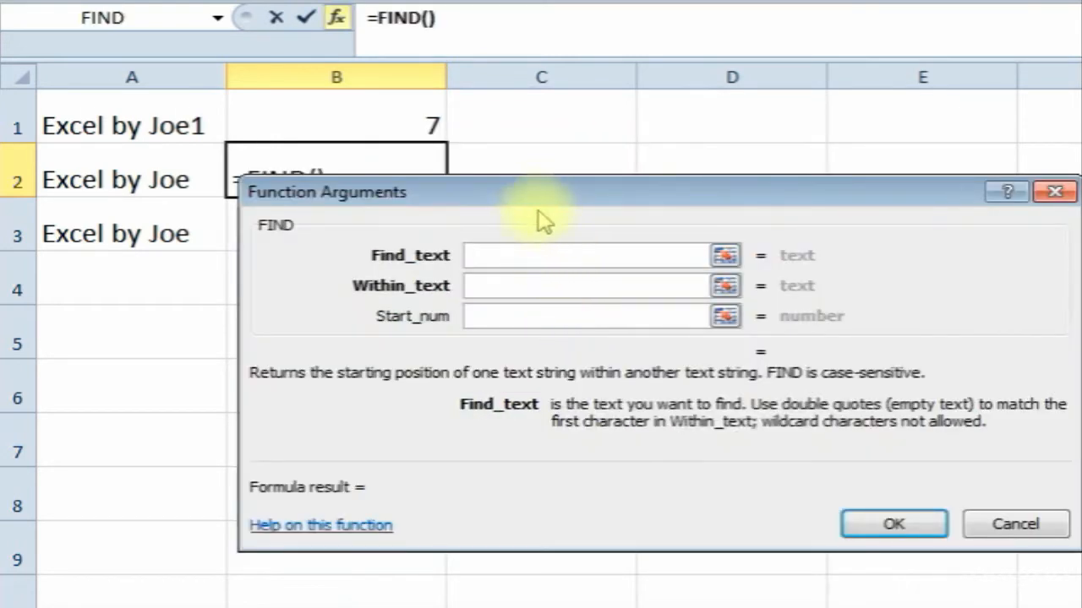
{"action": "type", "text": "e"}
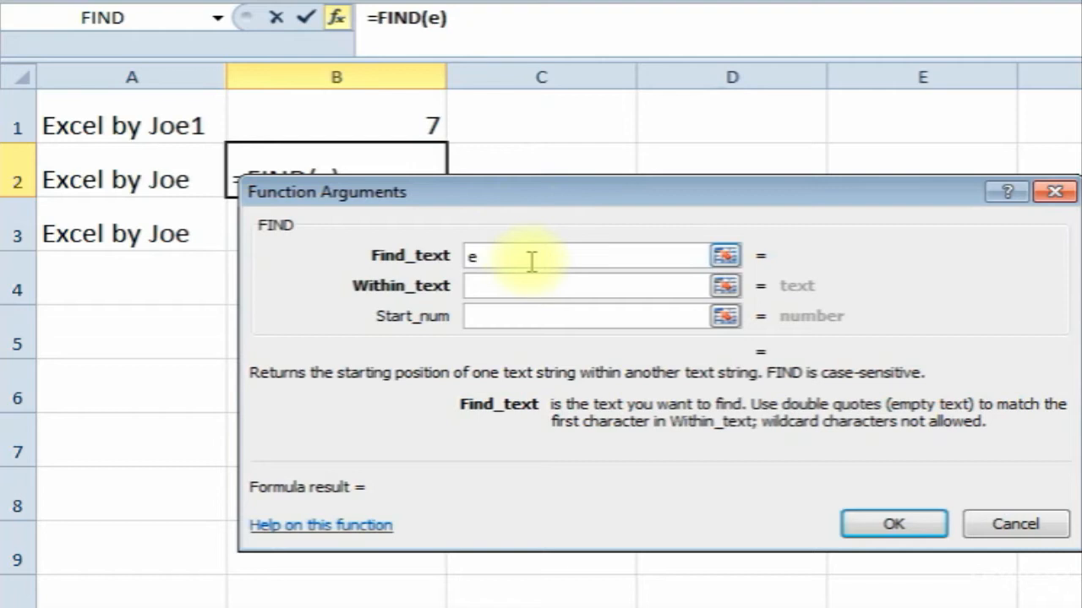
{"action": "left_click", "coordinate": [520, 285]}
{"action": "left_click", "coordinate": [131, 177]}
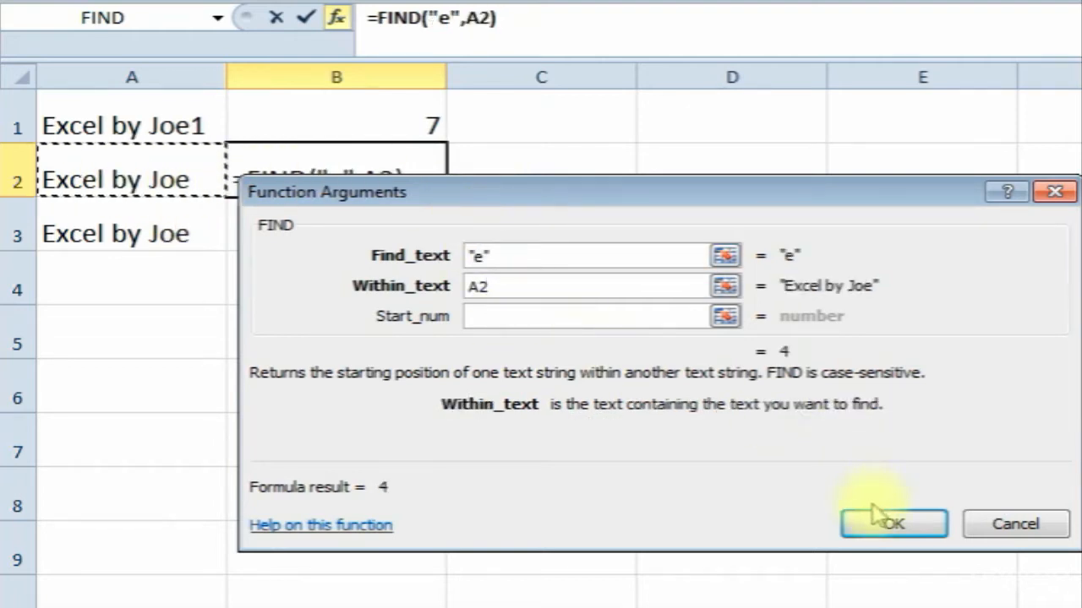
{"action": "left_click", "coordinate": [893, 524]}
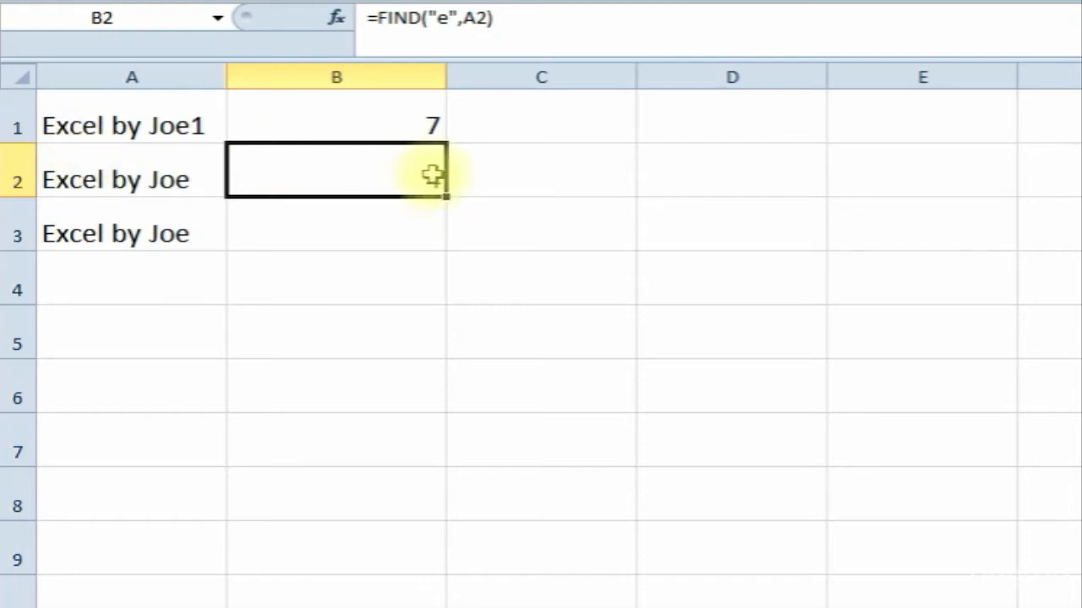
{"action": "left_click", "coordinate": [325, 236]}
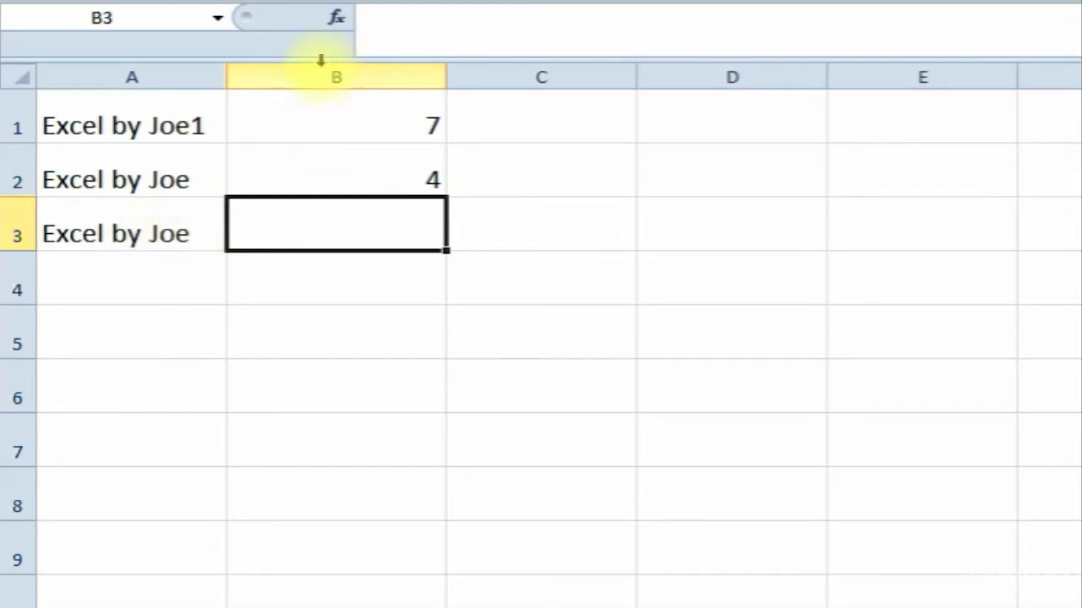
- Enter =FIND("joe",A3) in B3, returning #VALUE! because FIND is case-sensitive, then recheck B2
{"action": "left_click", "coordinate": [338, 19]}
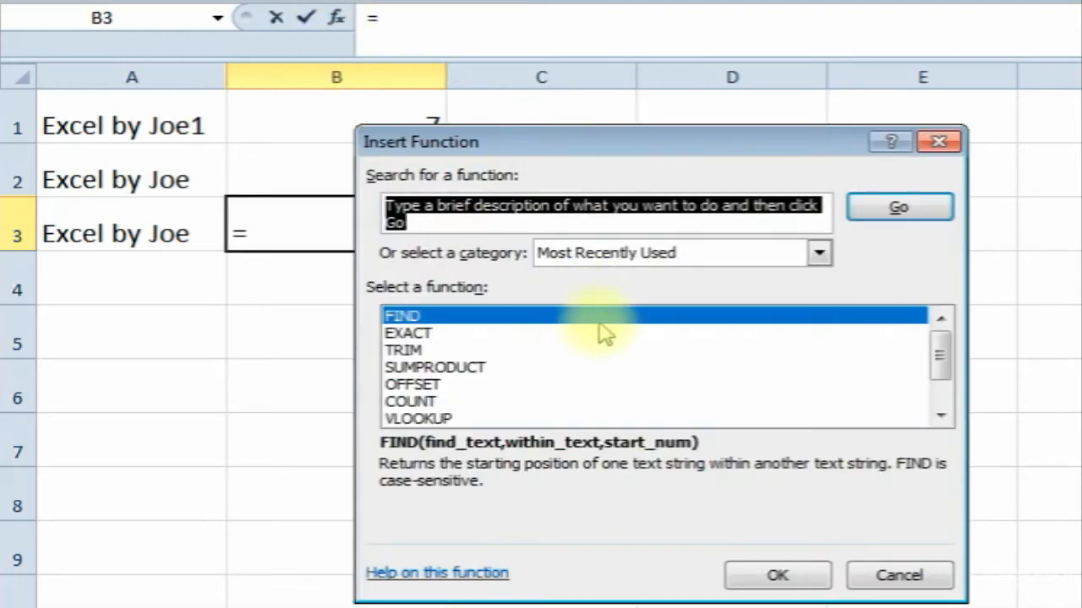
{"action": "key", "text": "Escape"}
{"action": "left_click_drag", "start_coordinate": [514, 193], "coordinate": [609, 166]}
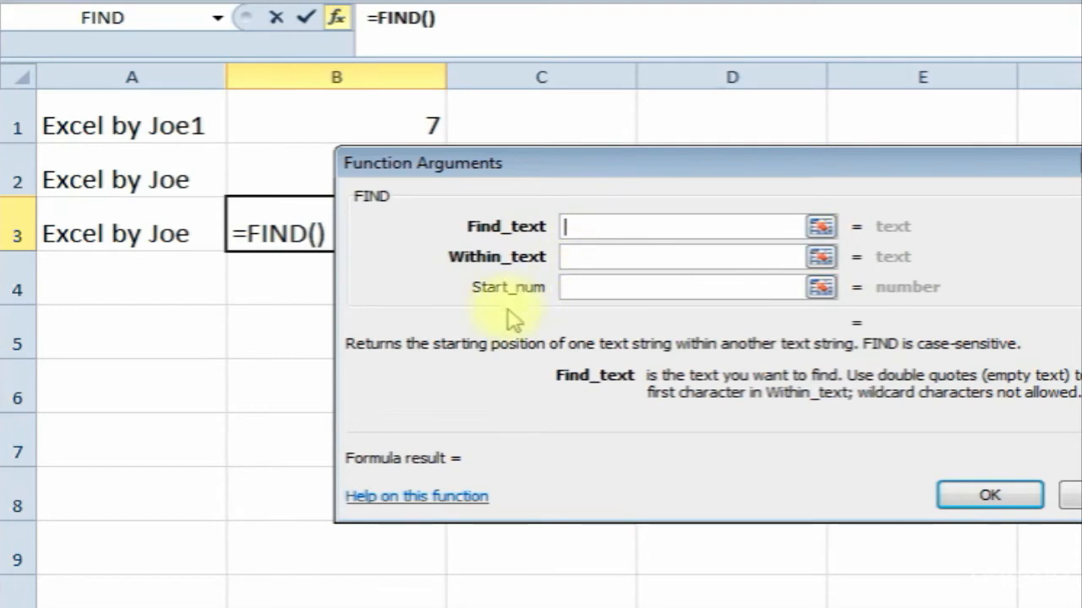
{"action": "type", "text": "joe"}
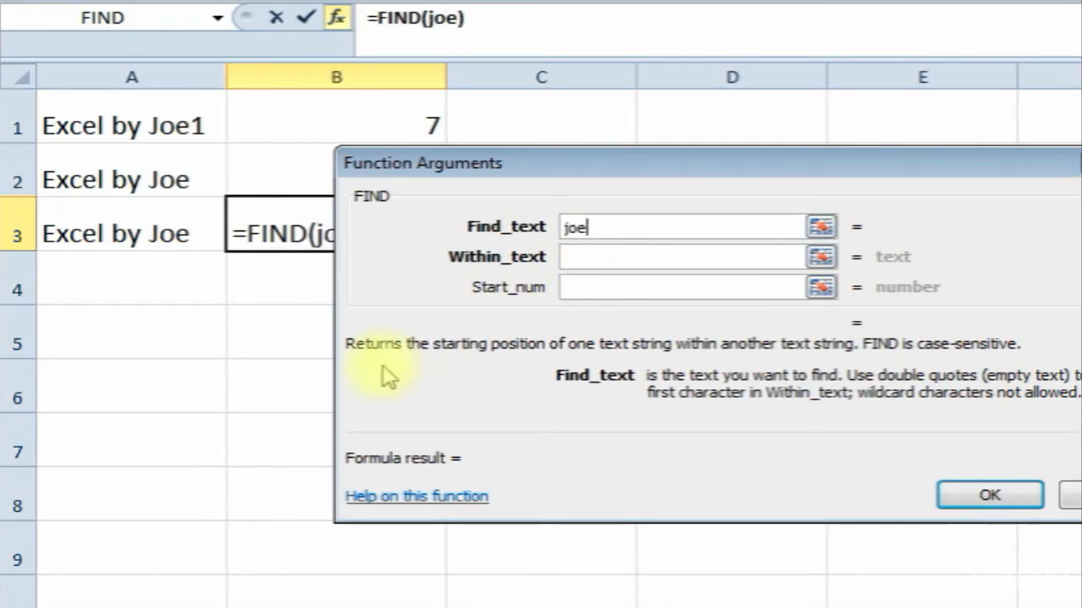
{"action": "left_click", "coordinate": [586, 264]}
{"action": "left_click", "coordinate": [114, 233]}
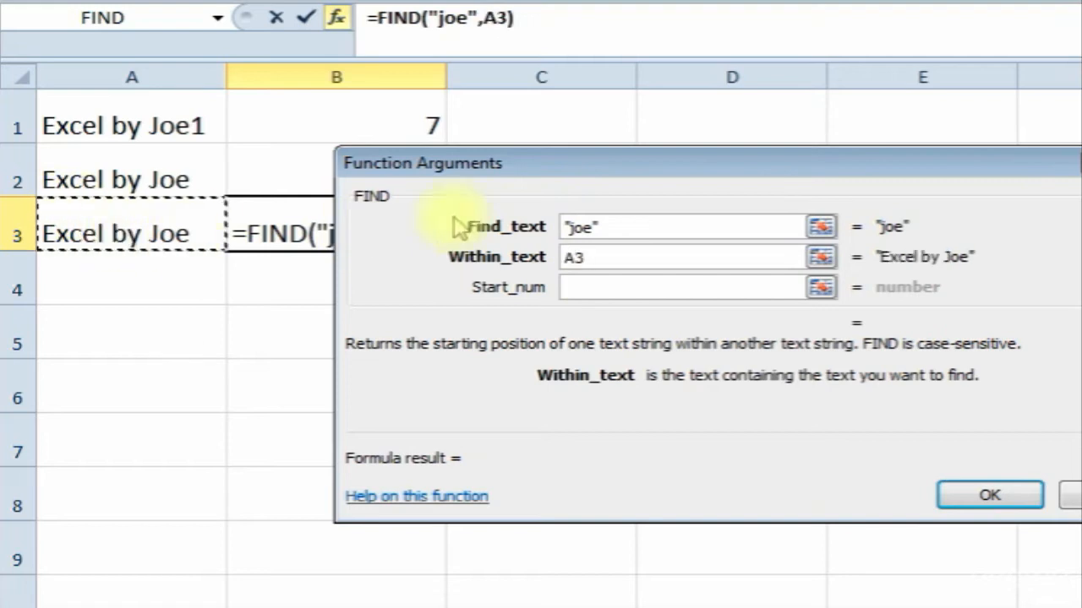
{"action": "left_click", "coordinate": [952, 491]}
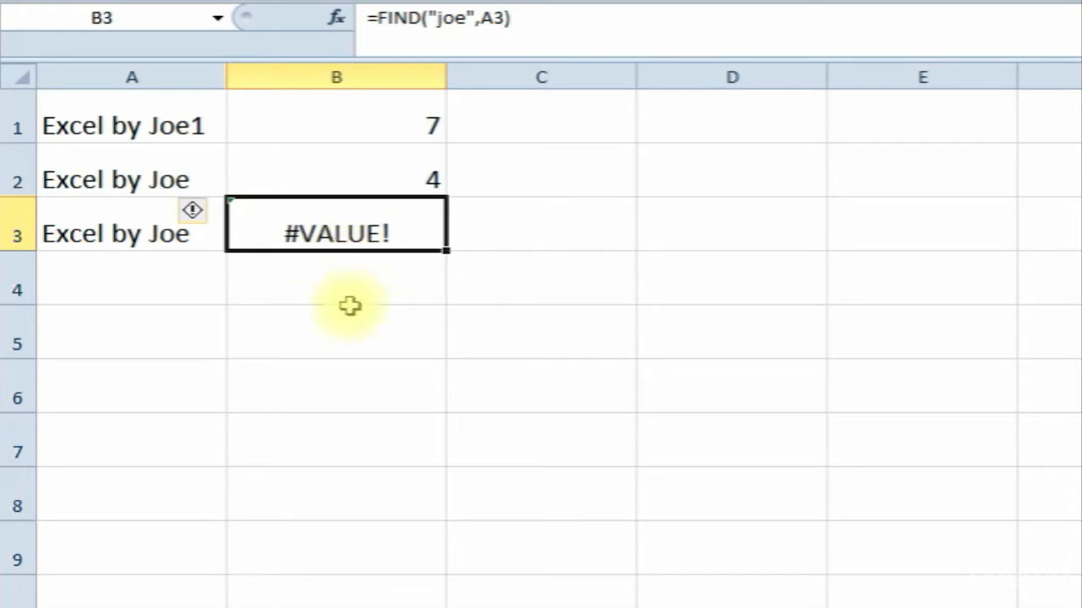
{"action": "left_click", "coordinate": [359, 342]}
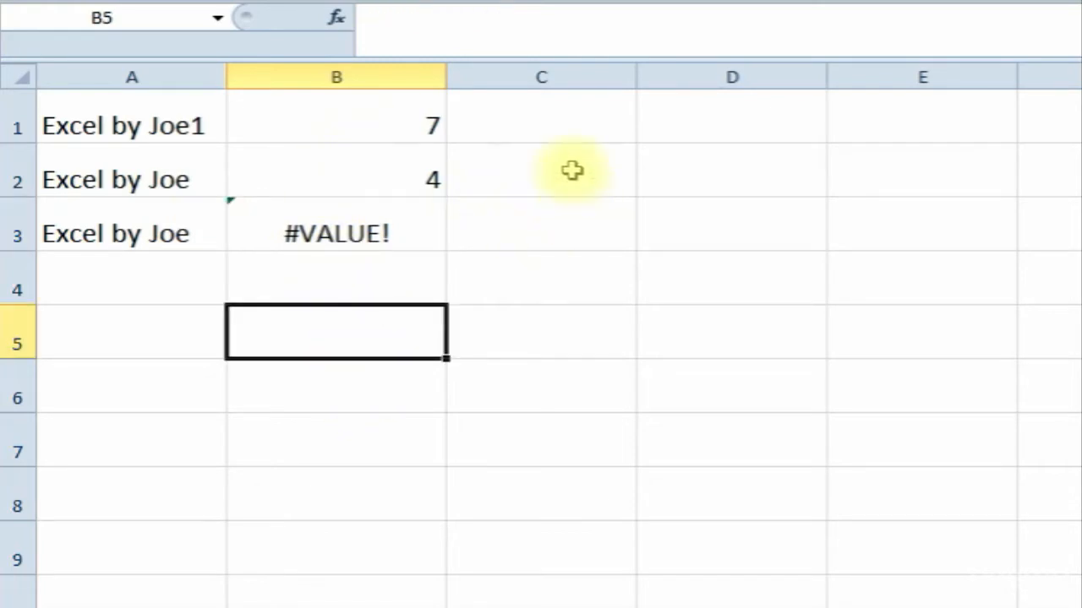
{"action": "left_click", "coordinate": [360, 169]}
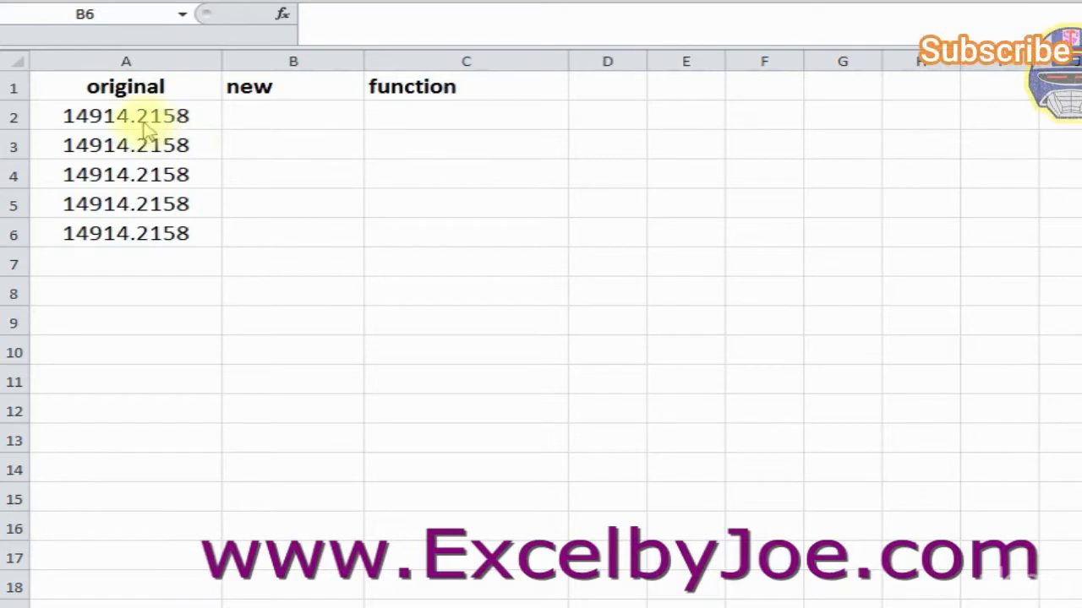
- Build =FIXED(A2,2) in B2 through Function Arguments, giving 14,914.22
{"action": "left_click", "coordinate": [274, 117]}
{"action": "left_click", "coordinate": [284, 16]}
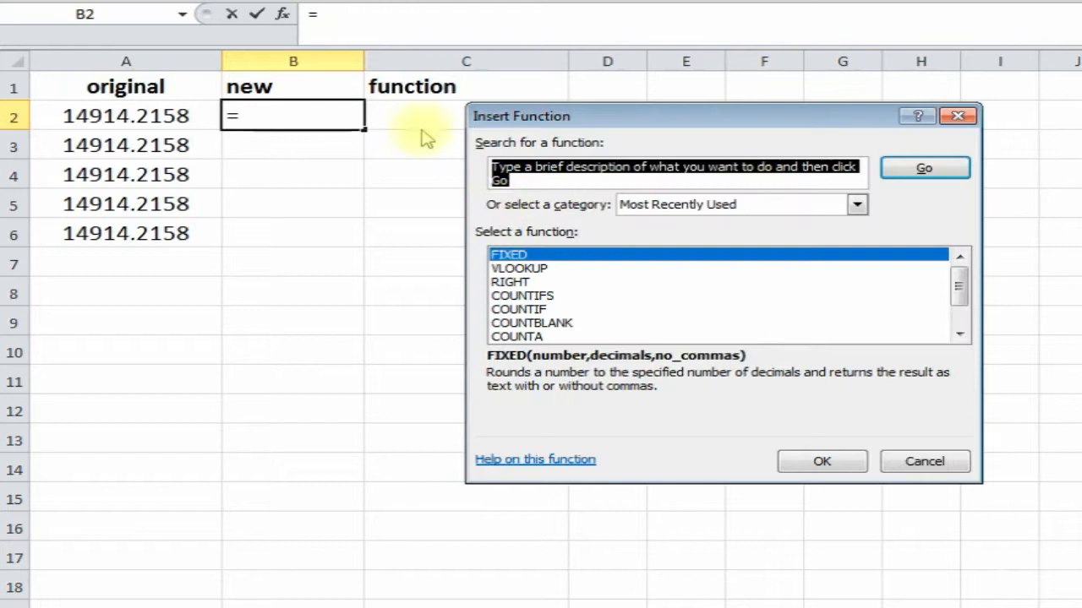
{"action": "double_click", "coordinate": [583, 258]}
{"action": "left_click_drag", "start_coordinate": [611, 169], "coordinate": [562, 187]}
{"action": "left_click", "coordinate": [144, 118]}
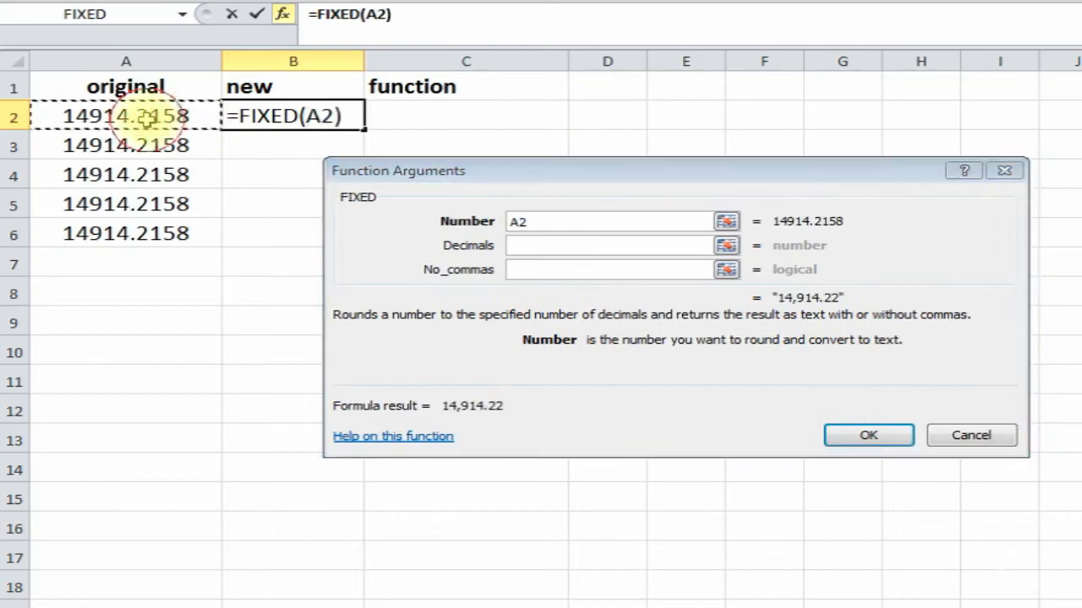
{"action": "left_click", "coordinate": [532, 245]}
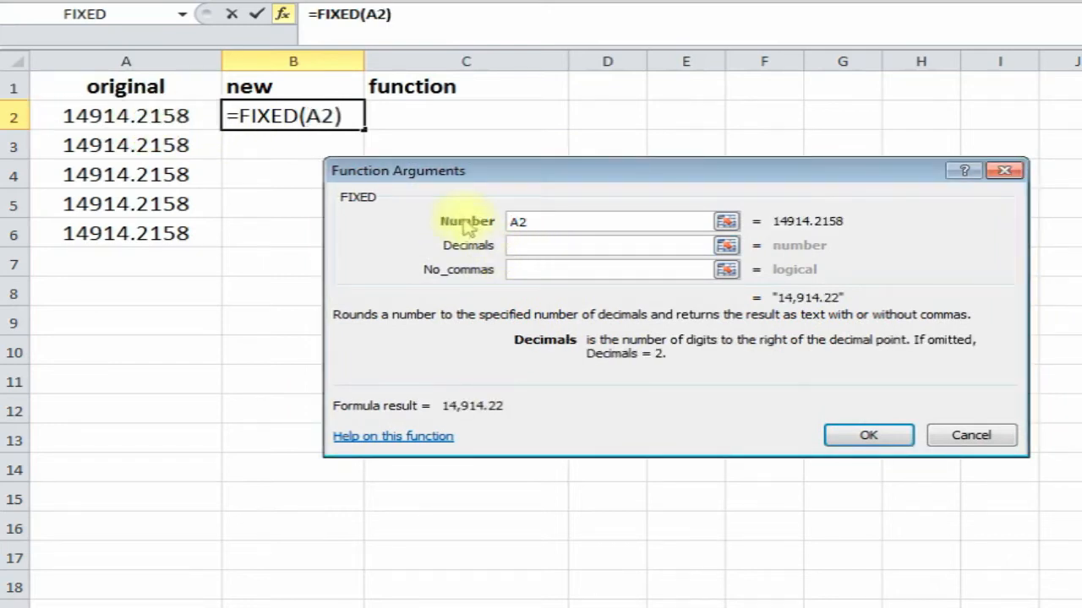
{"action": "type", "text": "2"}
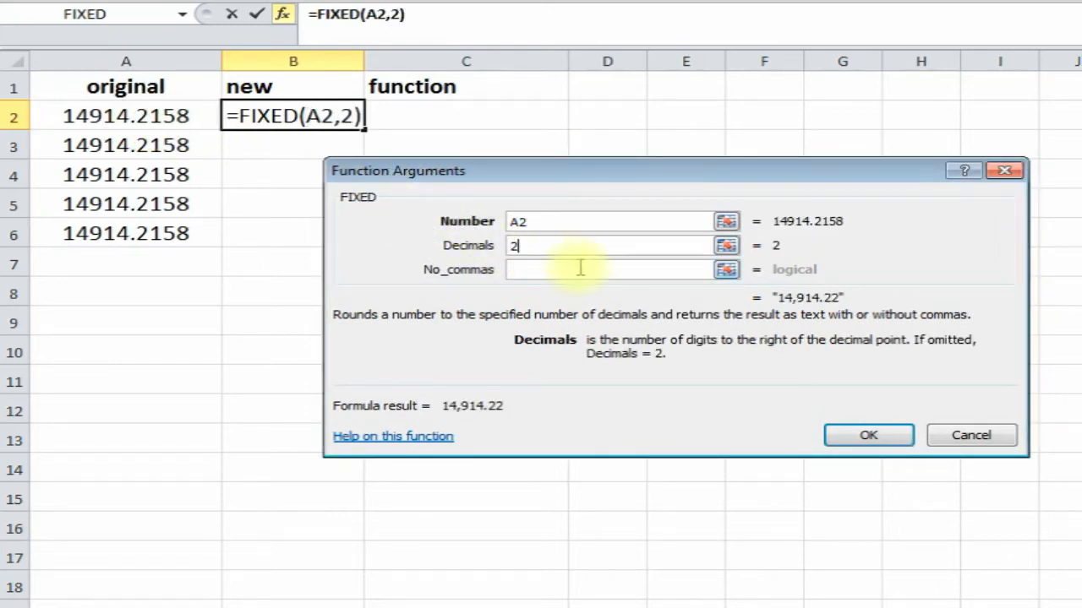
{"action": "left_click", "coordinate": [553, 273]}
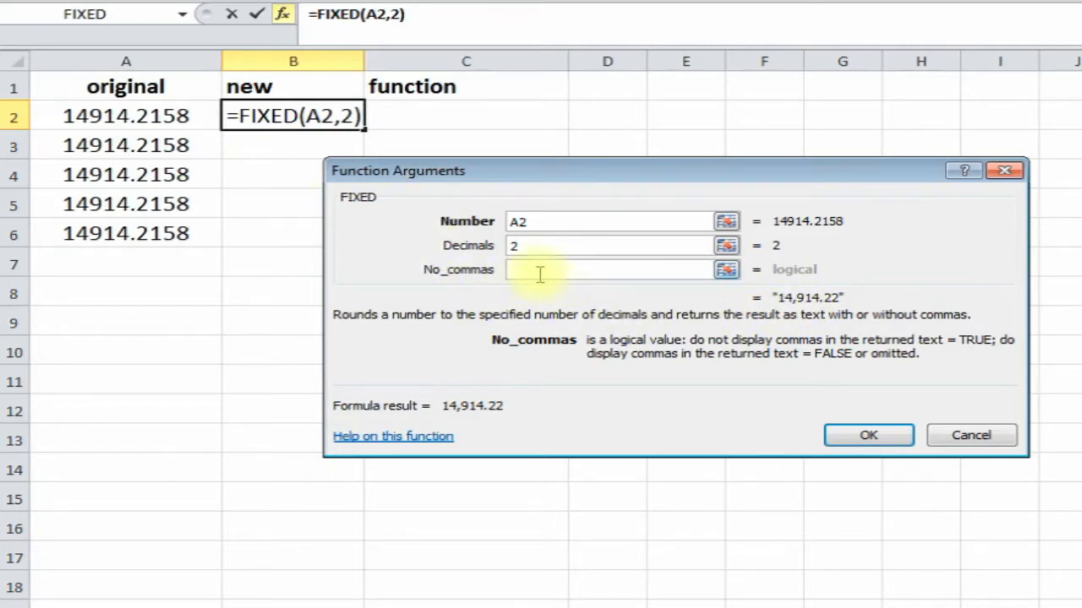
{"action": "left_click", "coordinate": [864, 436]}
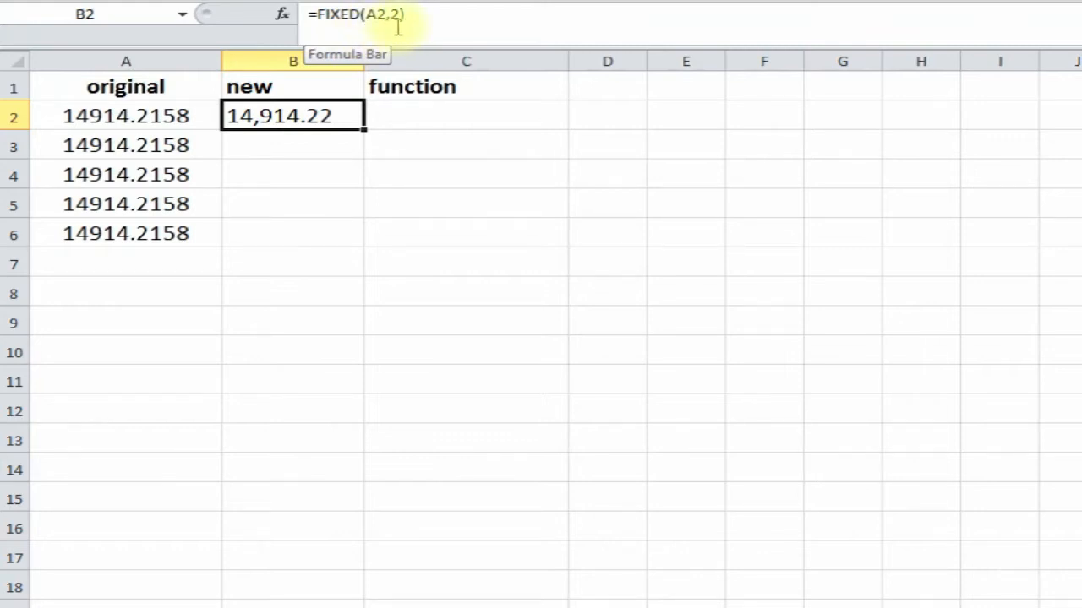
- Type =FIXED(A3,0) into B3, giving 14,914
{"action": "left_click", "coordinate": [290, 144]}
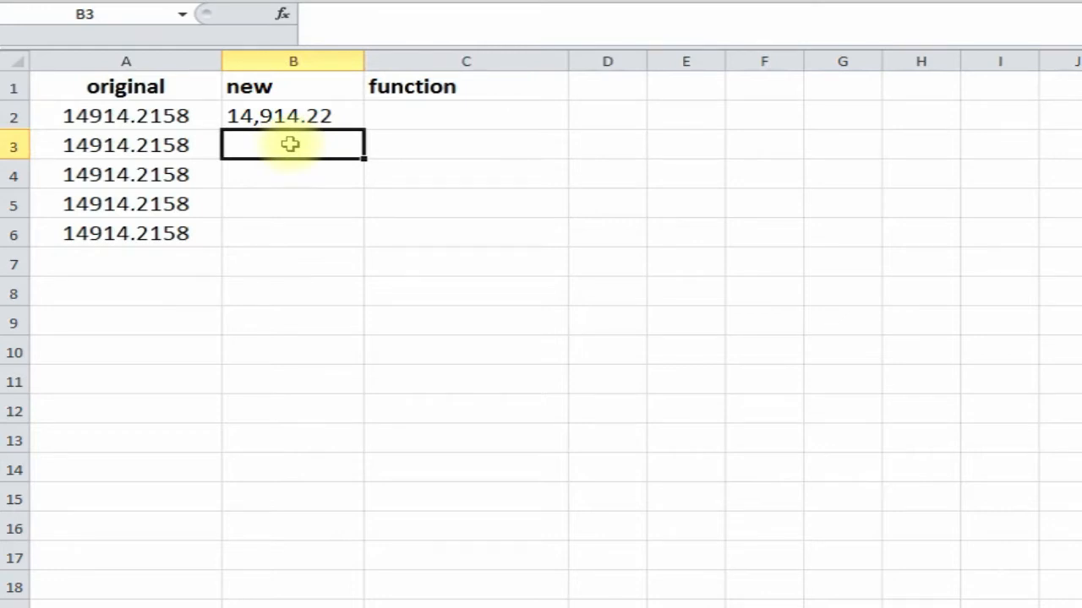
{"action": "type", "text": "="}
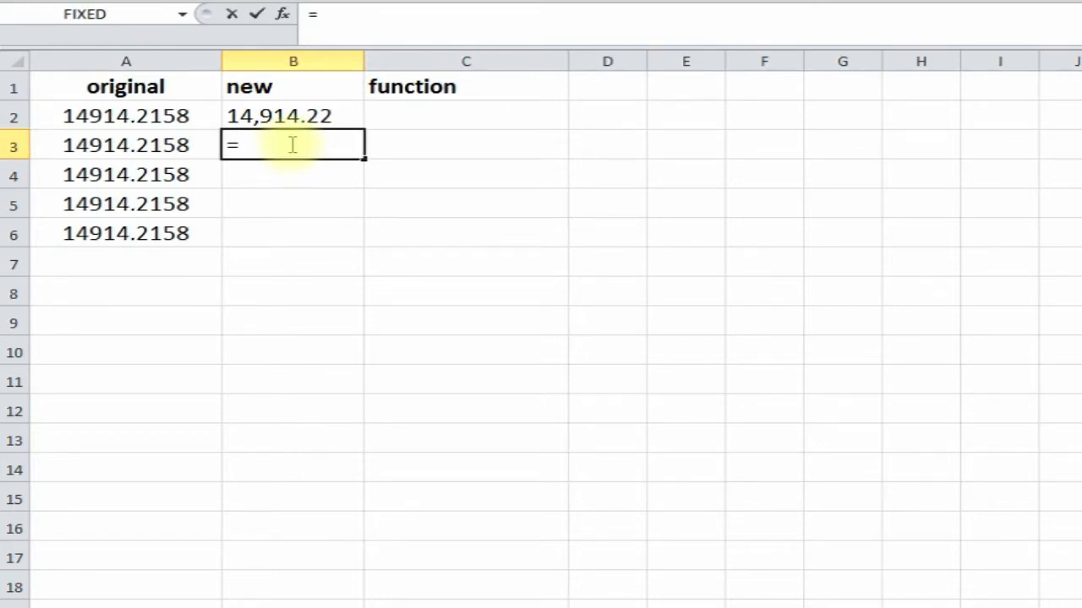
{"action": "type", "text": "fixed"}
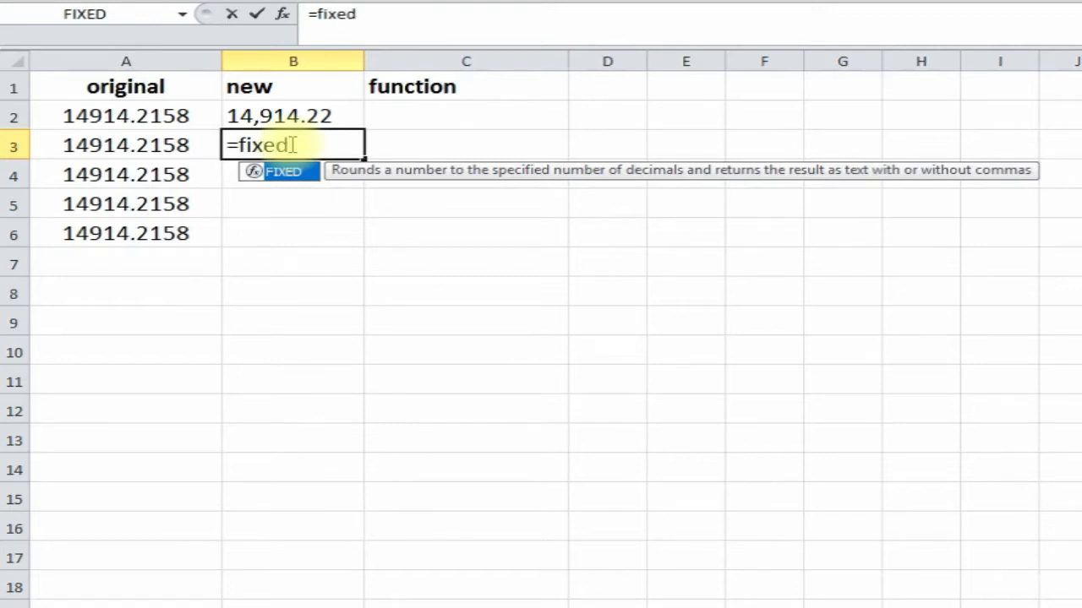
{"action": "type", "text": "("}
{"action": "left_click", "coordinate": [184, 146]}
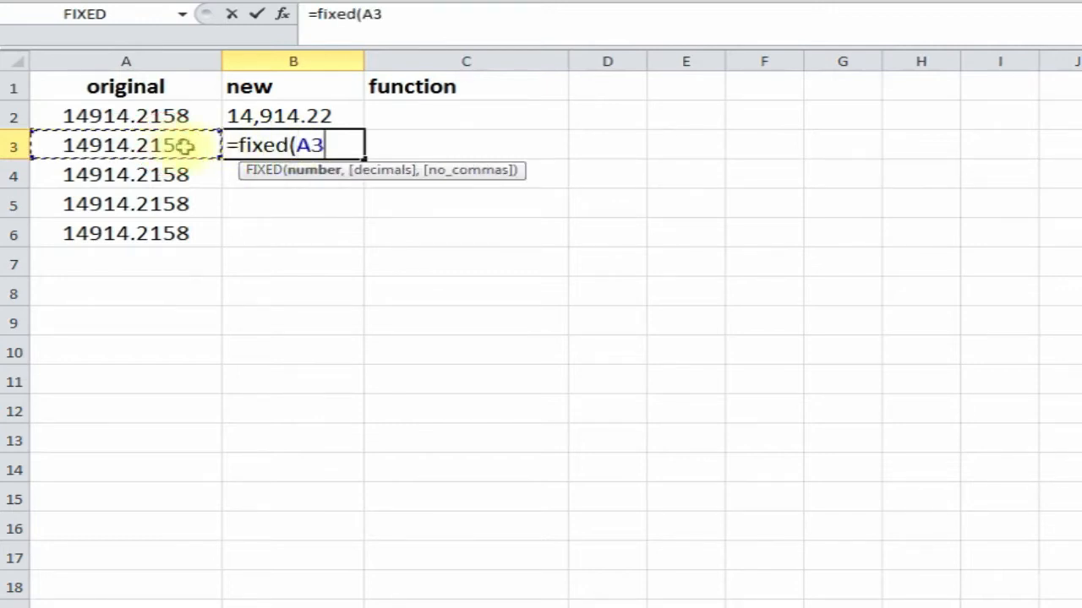
{"action": "type", "text": ","}
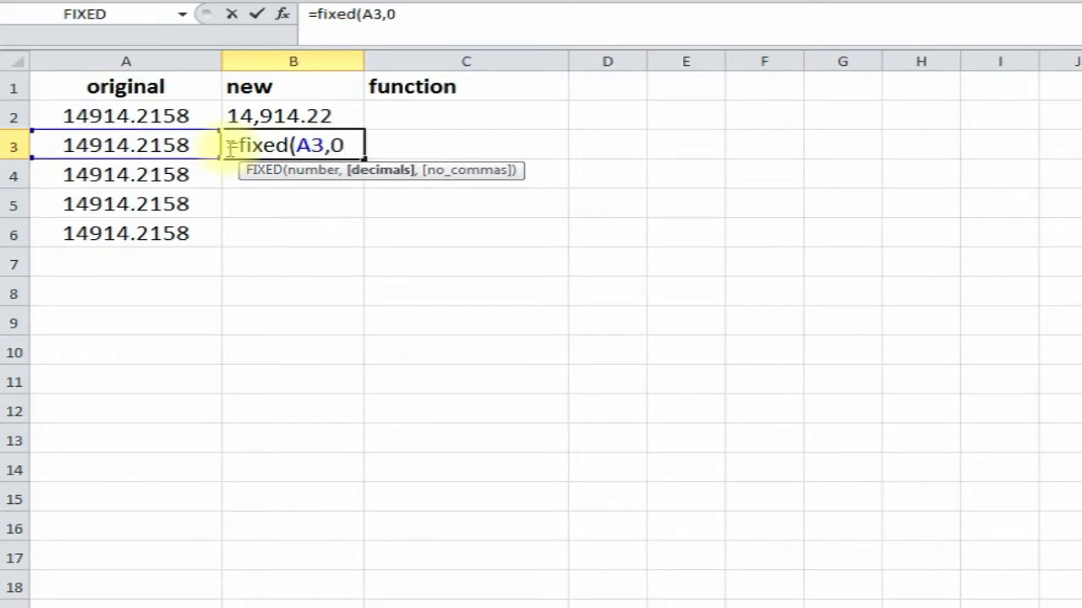
{"action": "type", "text": "0)"}
{"action": "key", "text": "Return"}
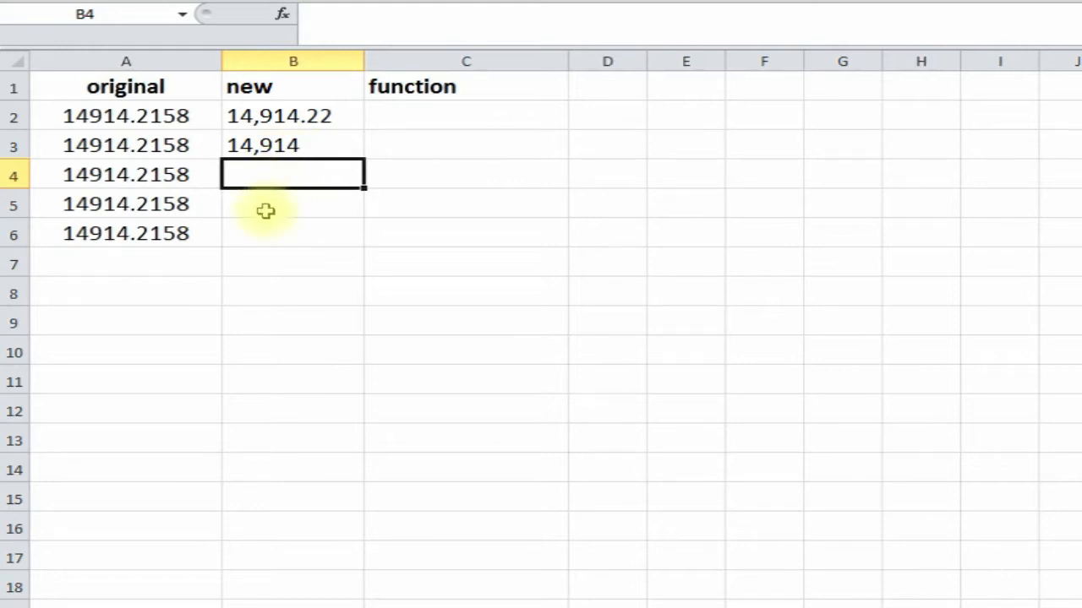
- Enter =FIXED(123.56,1) in B4, showing 123.6, then select B5
{"action": "type", "text": "="}
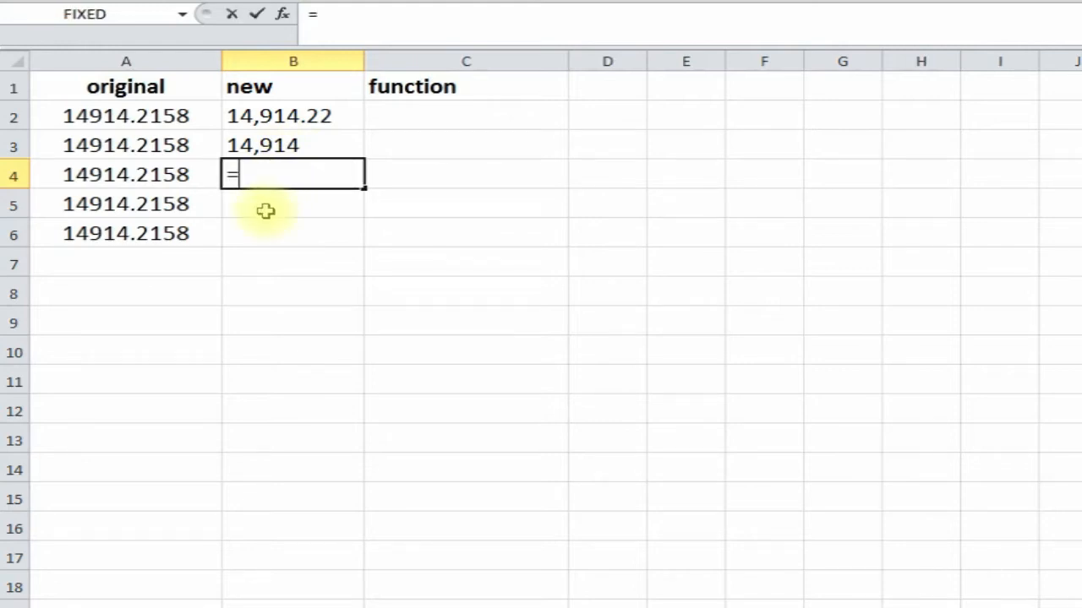
{"action": "type", "text": "fixed"}
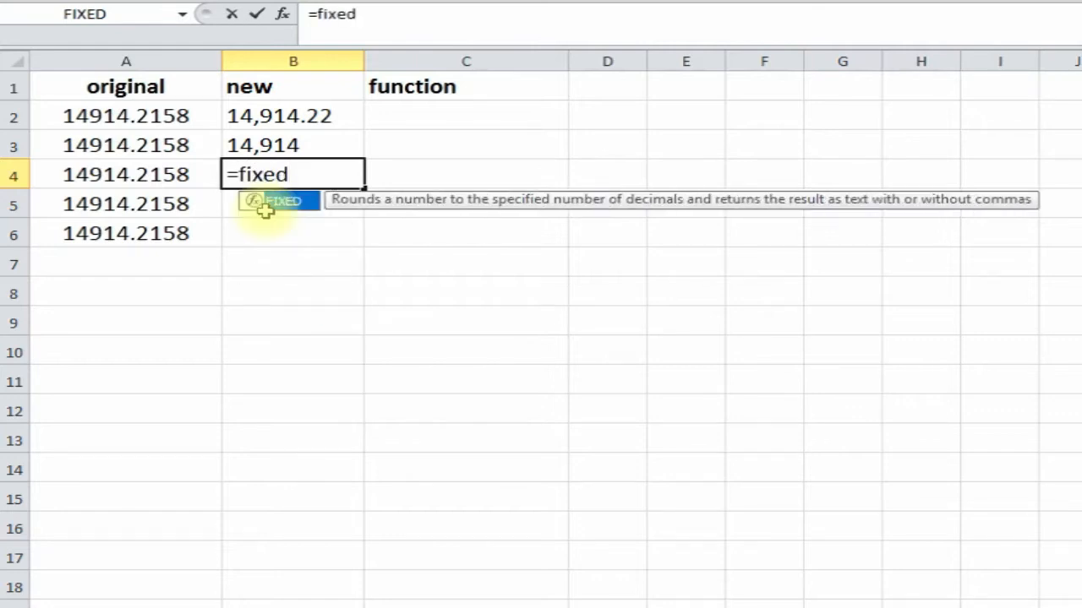
{"action": "type", "text": "("}
{"action": "left_click", "coordinate": [147, 178]}
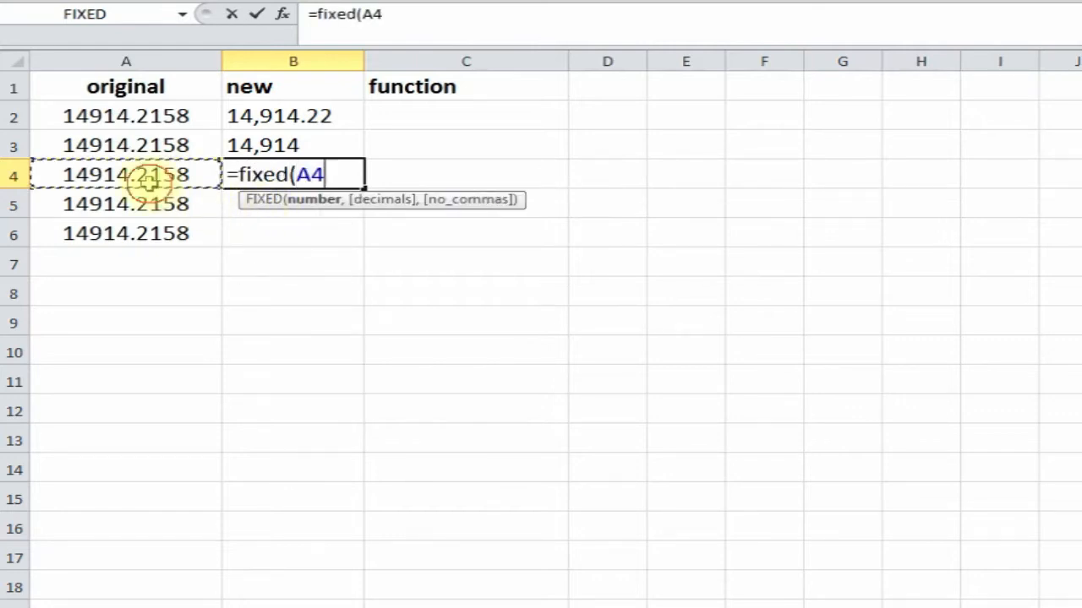
{"action": "left_click", "coordinate": [431, 15]}
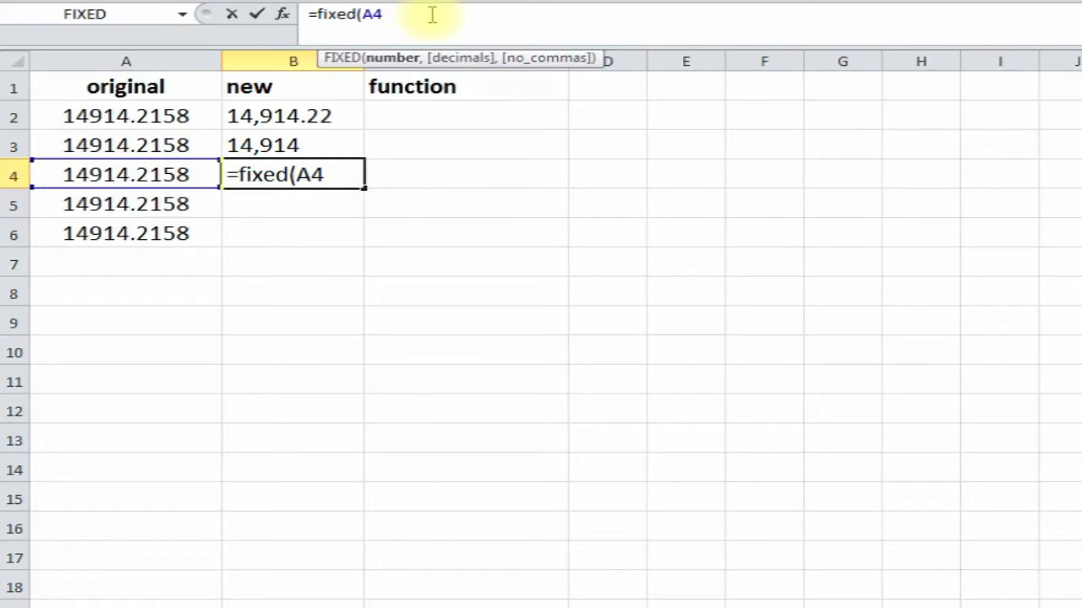
{"action": "key", "text": "BackSpace"}
{"action": "key", "text": "BackSpace"}
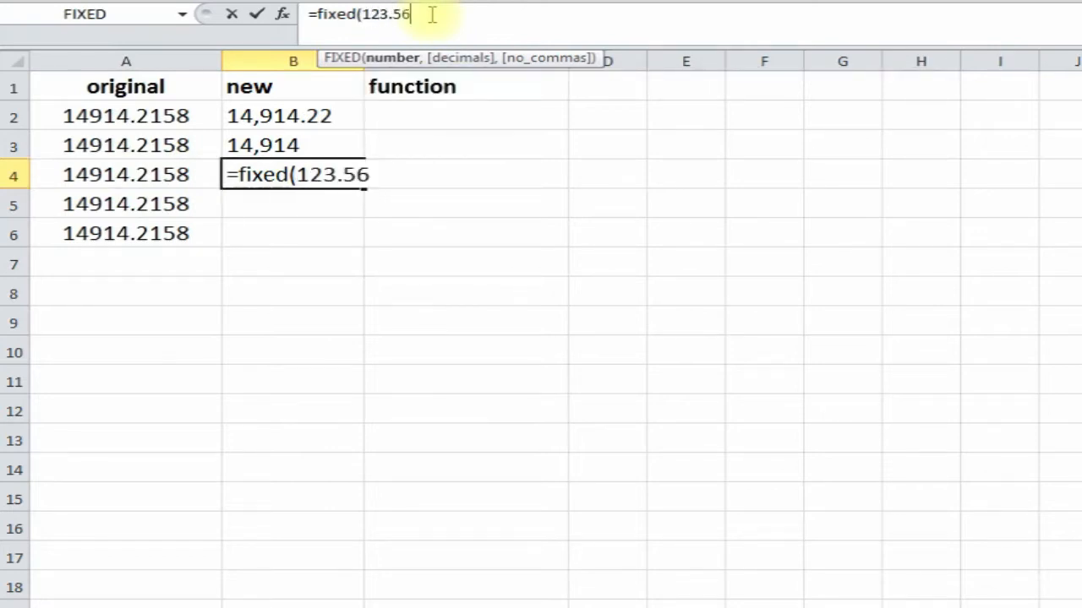
{"action": "type", "text": "123.56,1"}
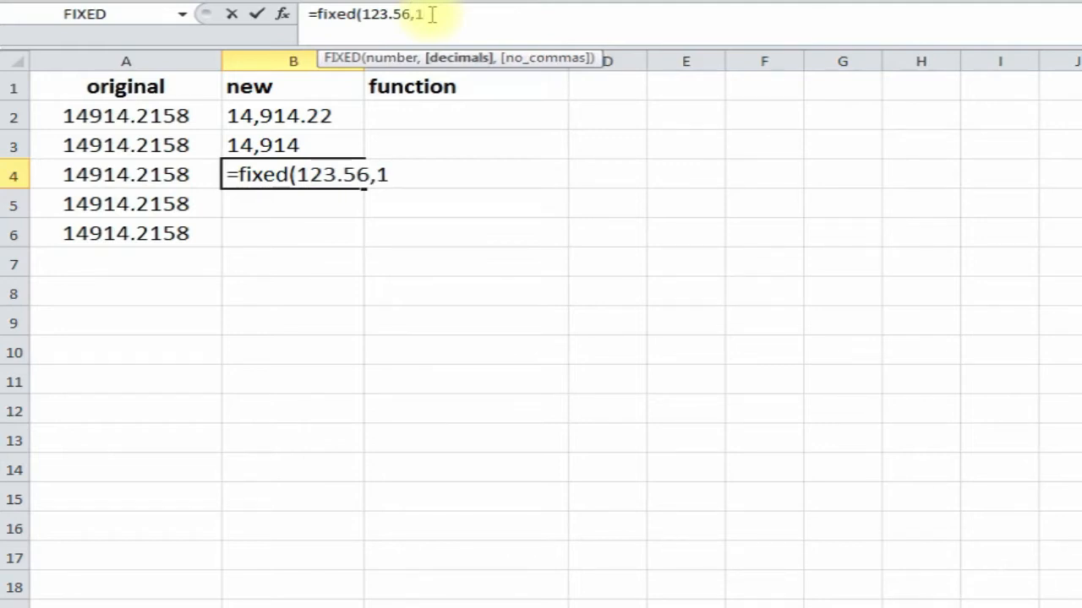
{"action": "key", "text": "Return"}
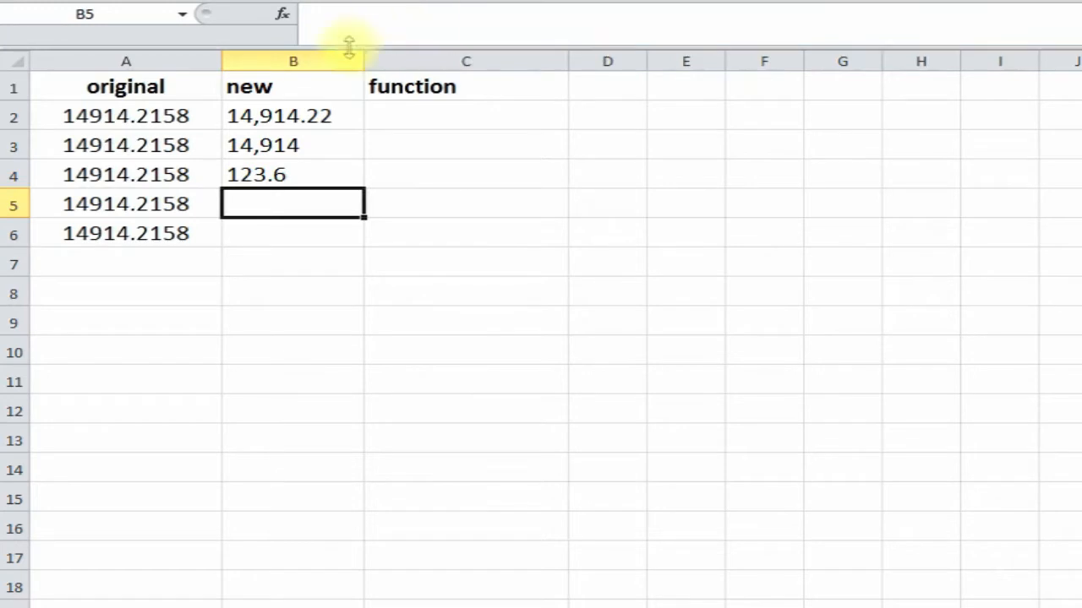
{"action": "left_click", "coordinate": [294, 176]}
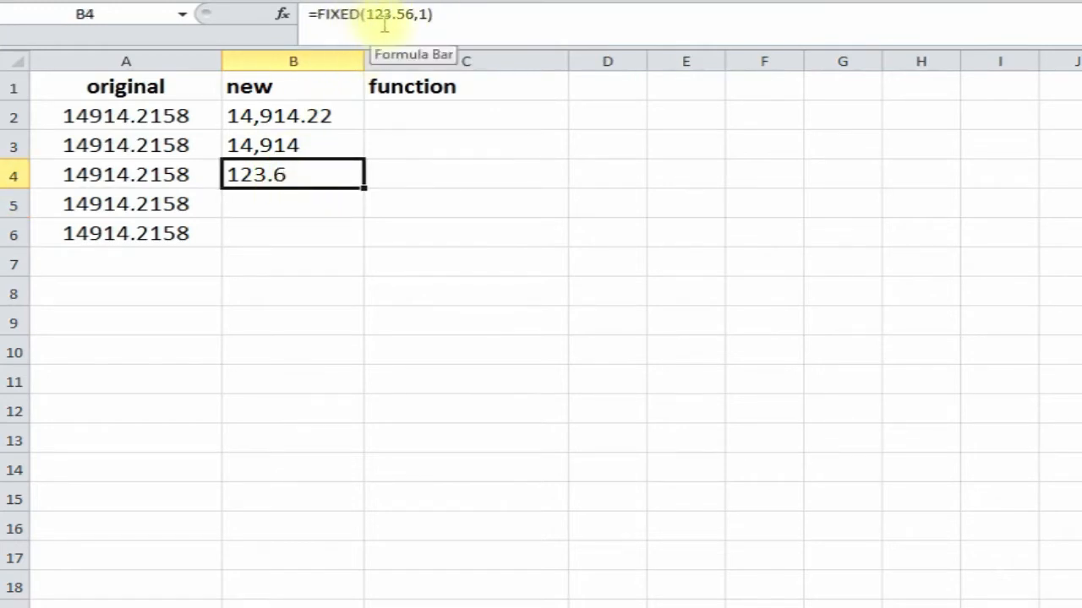
{"action": "left_click", "coordinate": [266, 209]}
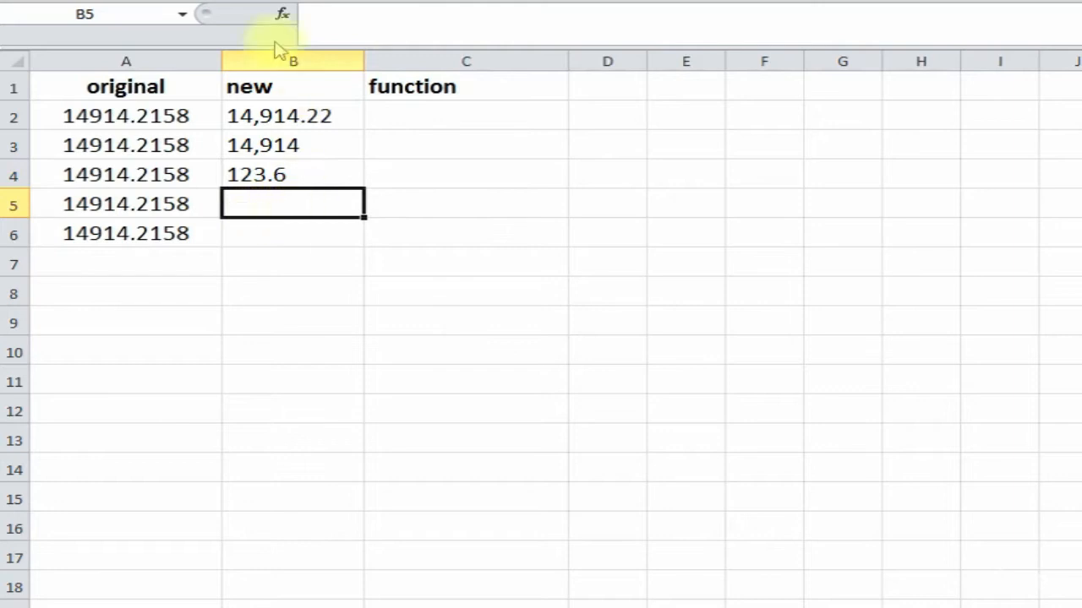
{"action": "left_click", "coordinate": [284, 14]}
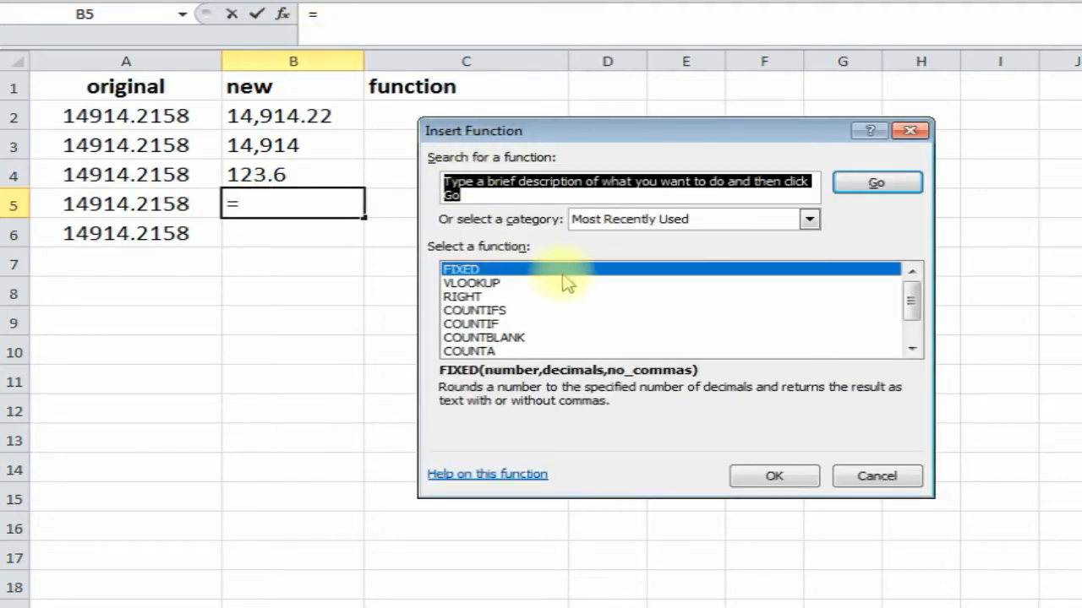
- Build =FIXED(A5,2,FALSE) in B5 with Function Arguments
{"action": "double_click", "coordinate": [575, 270]}
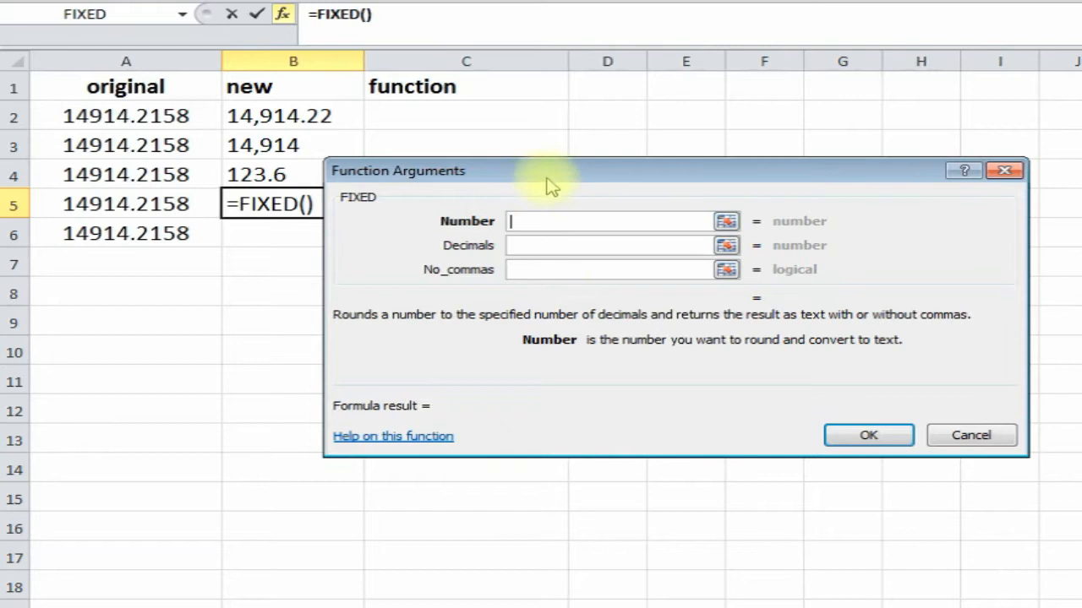
{"action": "left_click", "coordinate": [169, 216]}
{"action": "left_click", "coordinate": [535, 247]}
{"action": "type", "text": "2"}
{"action": "left_click_drag", "start_coordinate": [603, 169], "coordinate": [655, 142]}
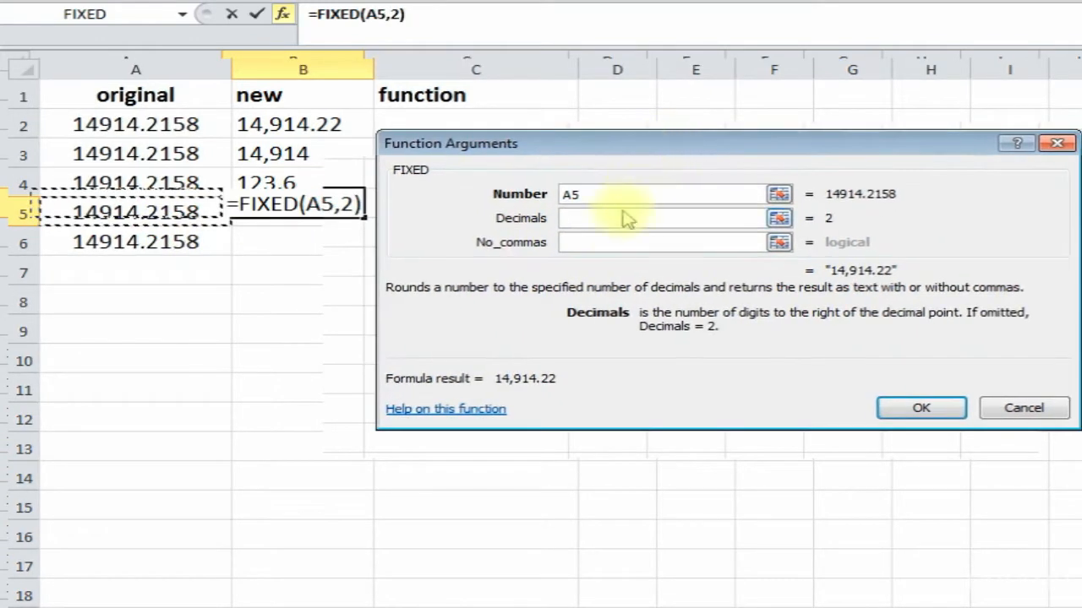
{"action": "left_click", "coordinate": [592, 243]}
{"action": "type", "text": "false"}
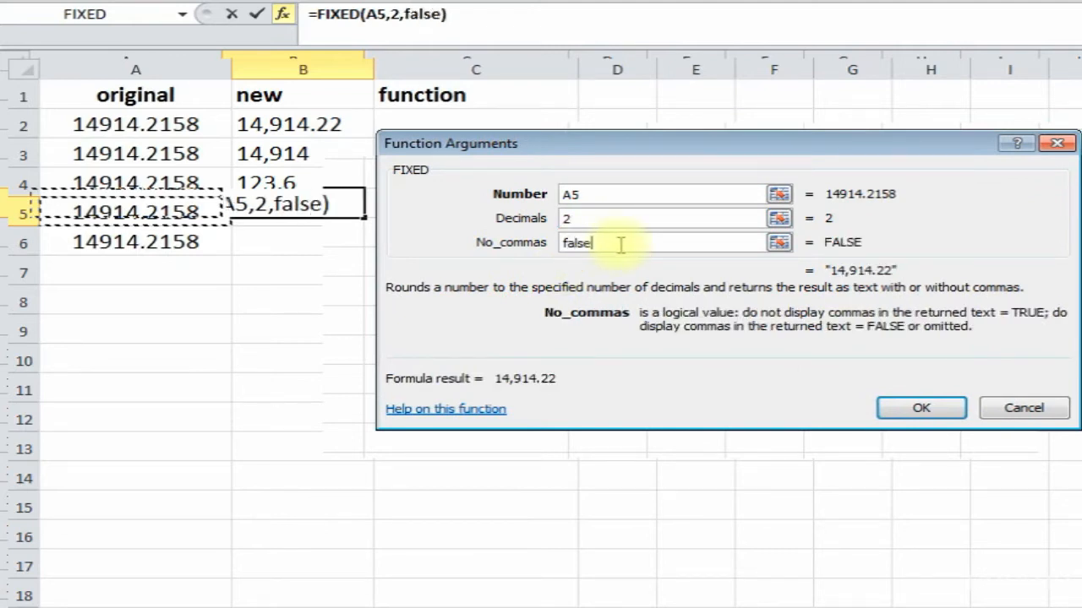
{"action": "left_click", "coordinate": [923, 409]}
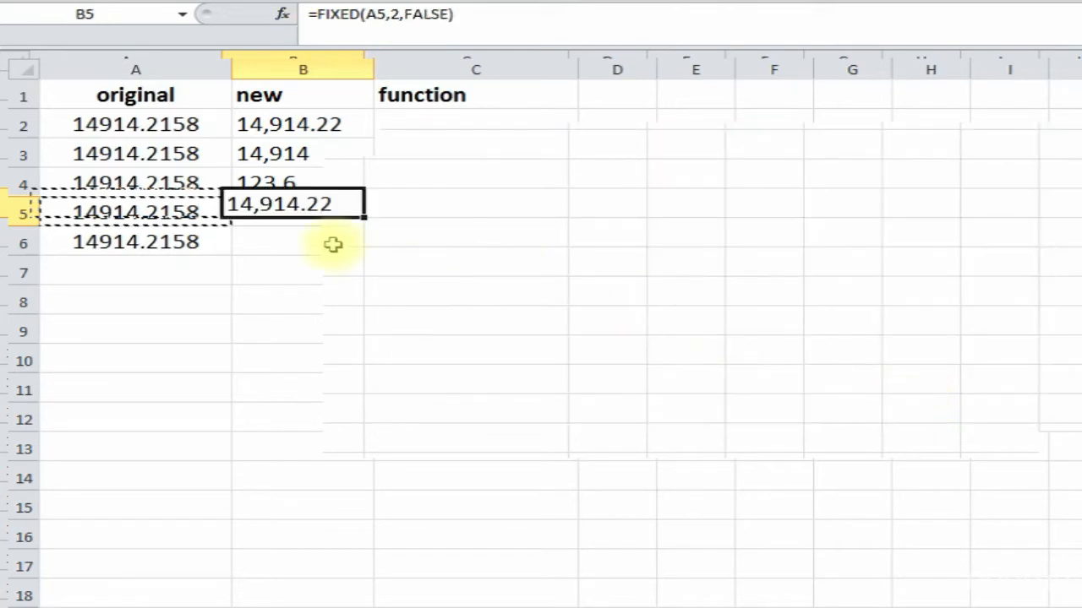
- Build =FIXED(A6,2,TRUE) in B6 with Function Arguments
{"action": "left_click", "coordinate": [285, 238]}
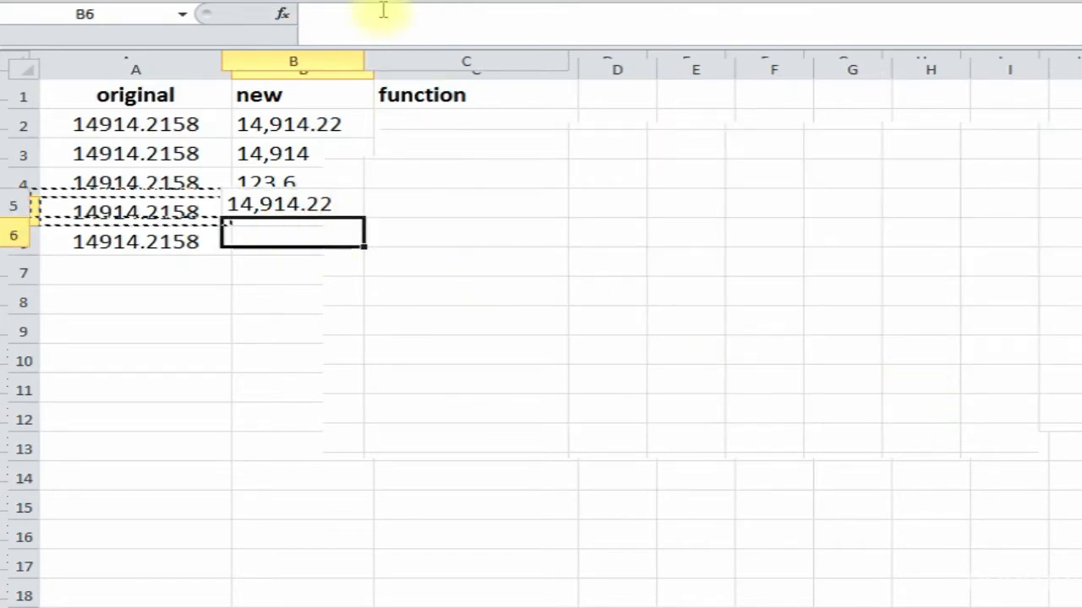
{"action": "left_click", "coordinate": [283, 15]}
{"action": "double_click", "coordinate": [631, 241]}
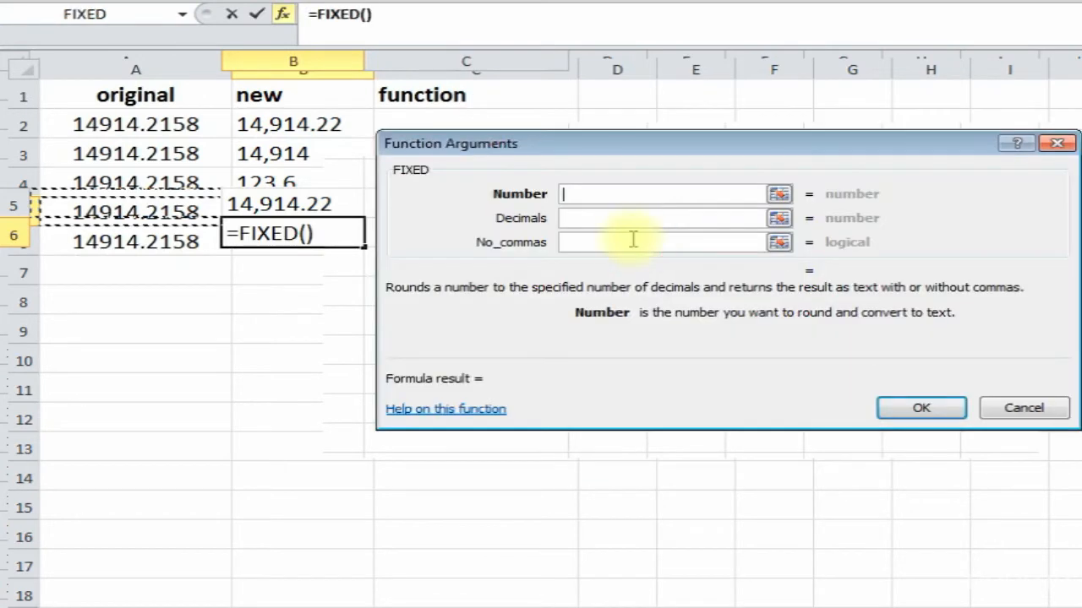
{"action": "left_click", "coordinate": [148, 256]}
{"action": "left_click", "coordinate": [227, 243]}
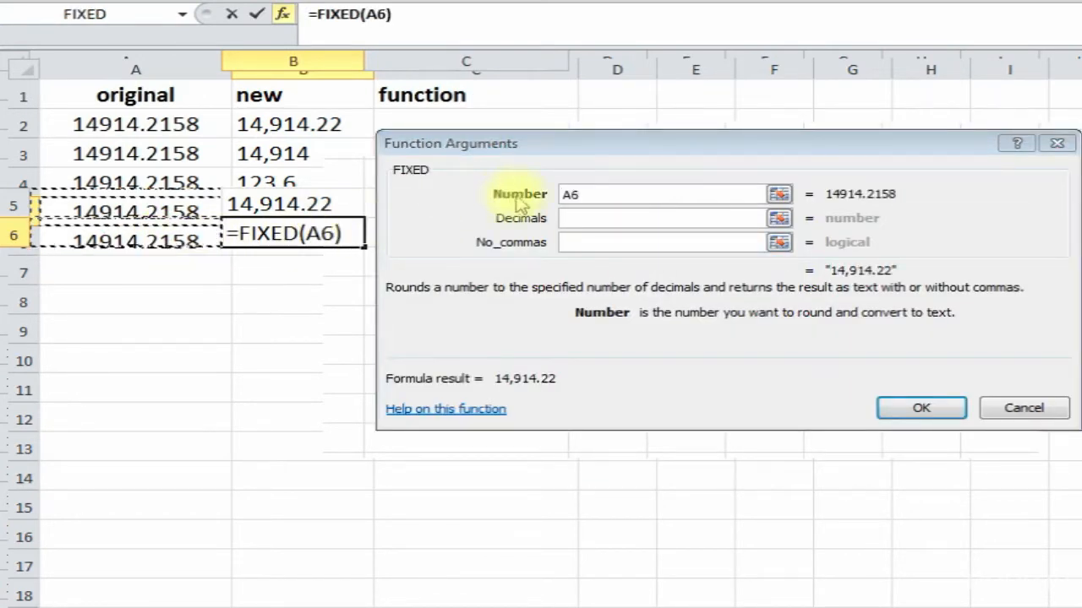
{"action": "left_click", "coordinate": [585, 218]}
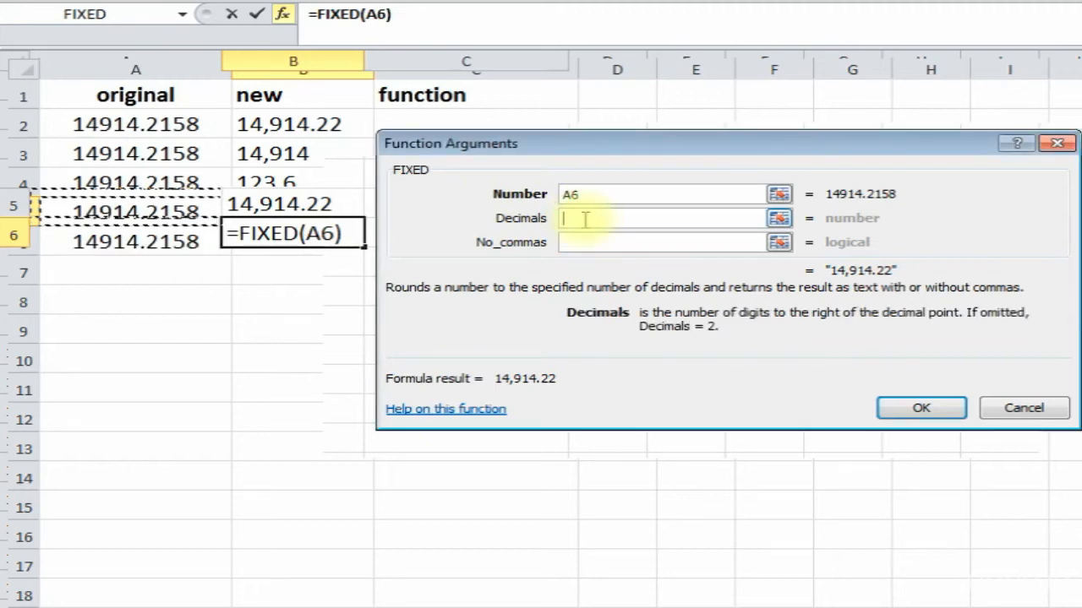
{"action": "type", "text": "2"}
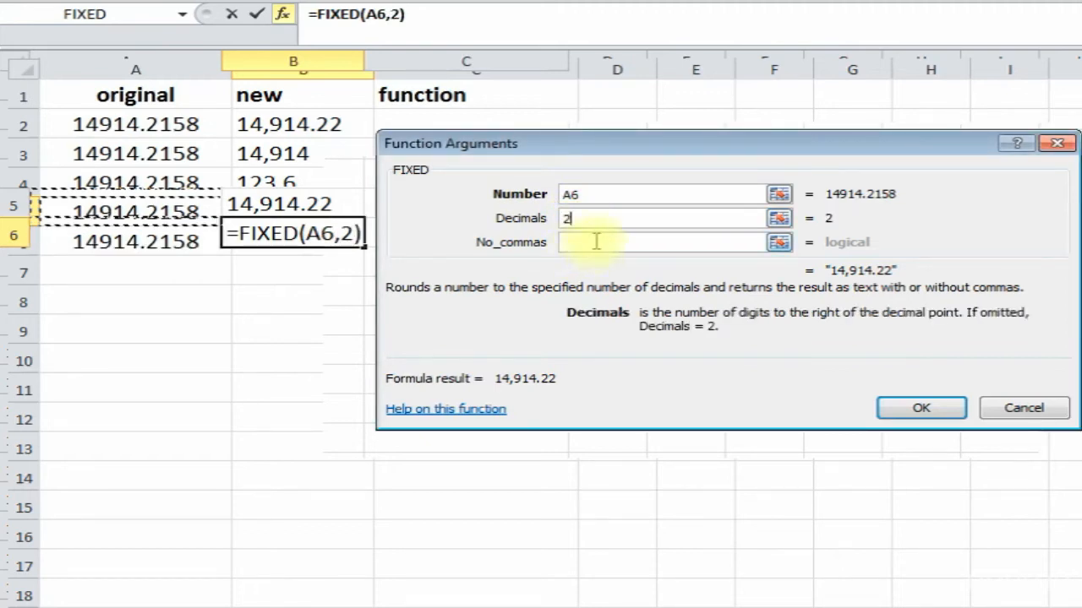
{"action": "left_click", "coordinate": [595, 241]}
{"action": "type", "text": "true"}
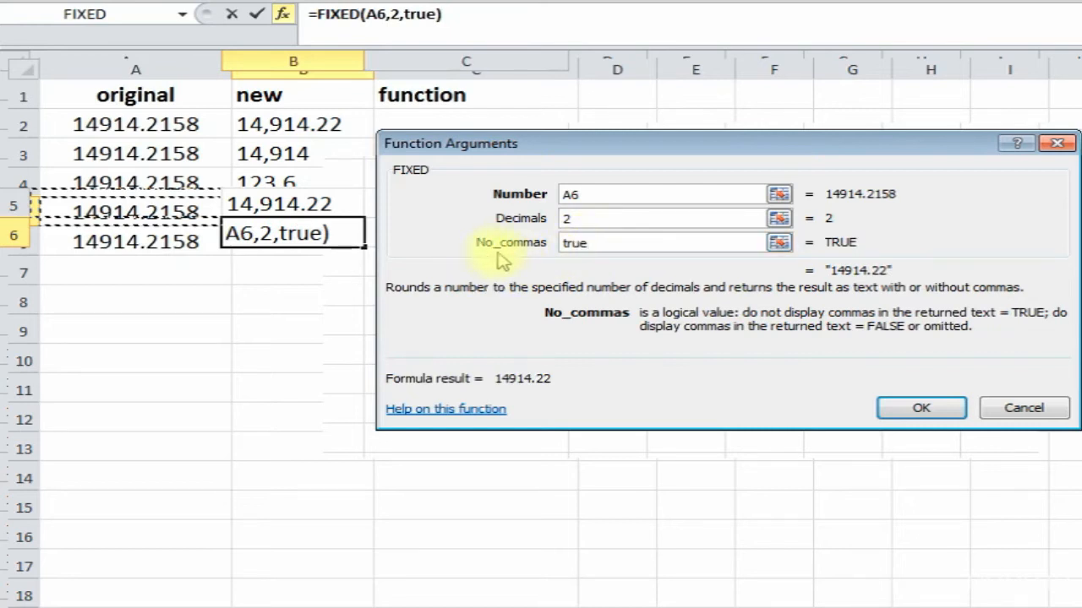
{"action": "left_click", "coordinate": [921, 408]}
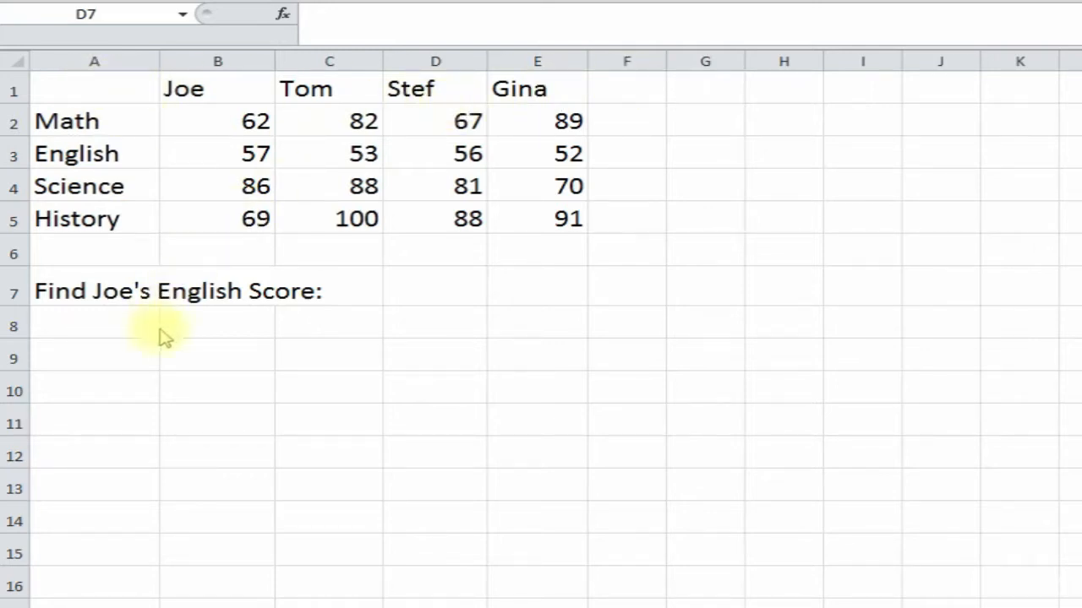
- Walk through the score table's subjects, four student columns, and sample scores like C3 and E5
{"action": "left_click", "coordinate": [408, 302]}
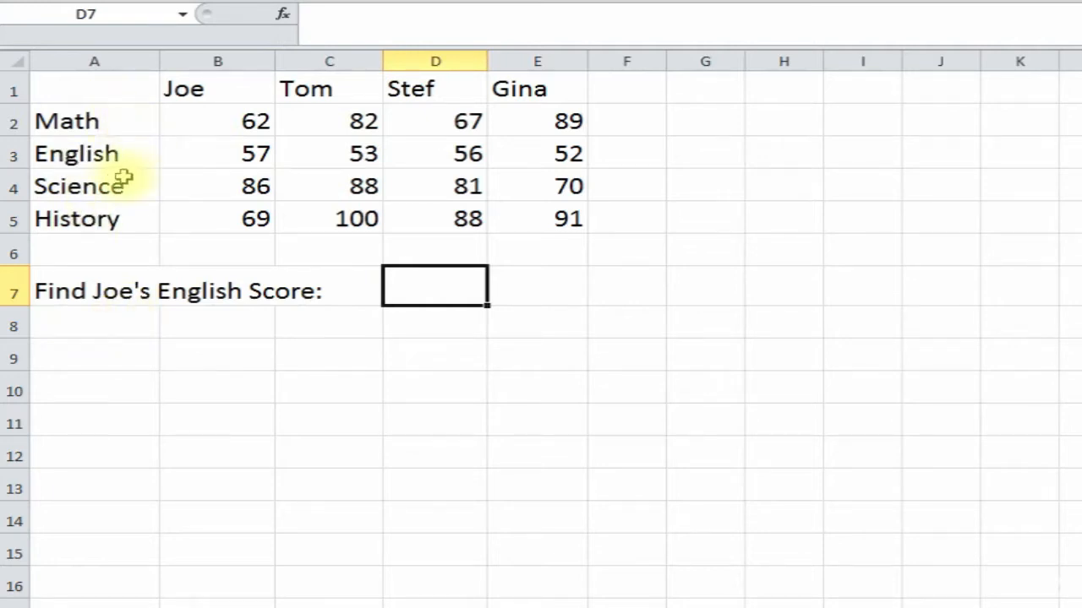
{"action": "left_click", "coordinate": [108, 122]}
{"action": "left_click", "coordinate": [95, 153]}
{"action": "left_click", "coordinate": [95, 184]}
{"action": "left_click", "coordinate": [93, 216]}
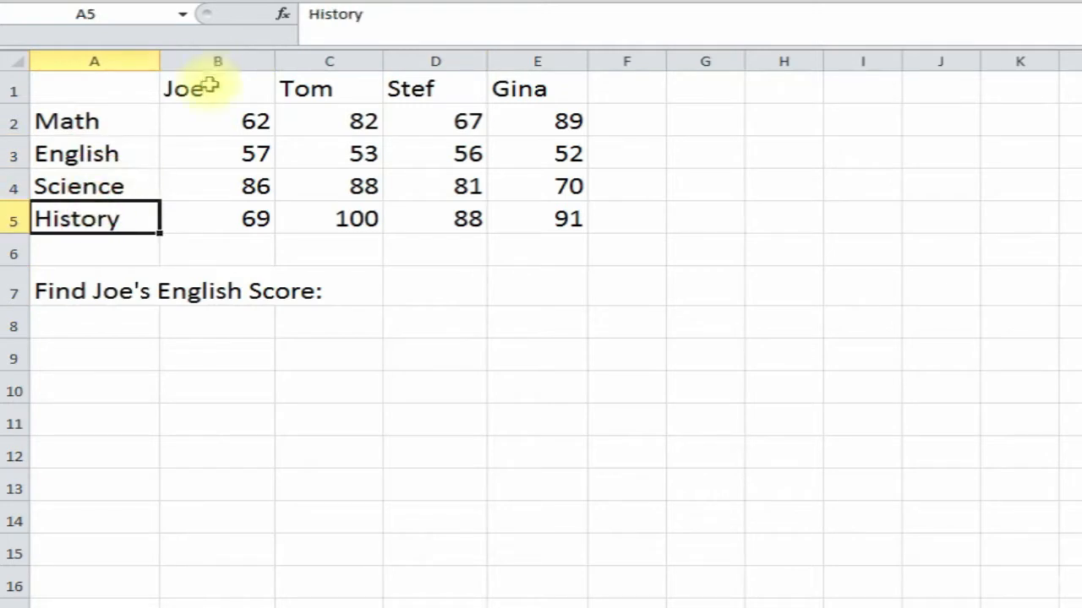
{"action": "left_click", "coordinate": [212, 86]}
{"action": "left_click", "coordinate": [311, 88]}
{"action": "left_click", "coordinate": [414, 86]}
{"action": "left_click", "coordinate": [543, 84]}
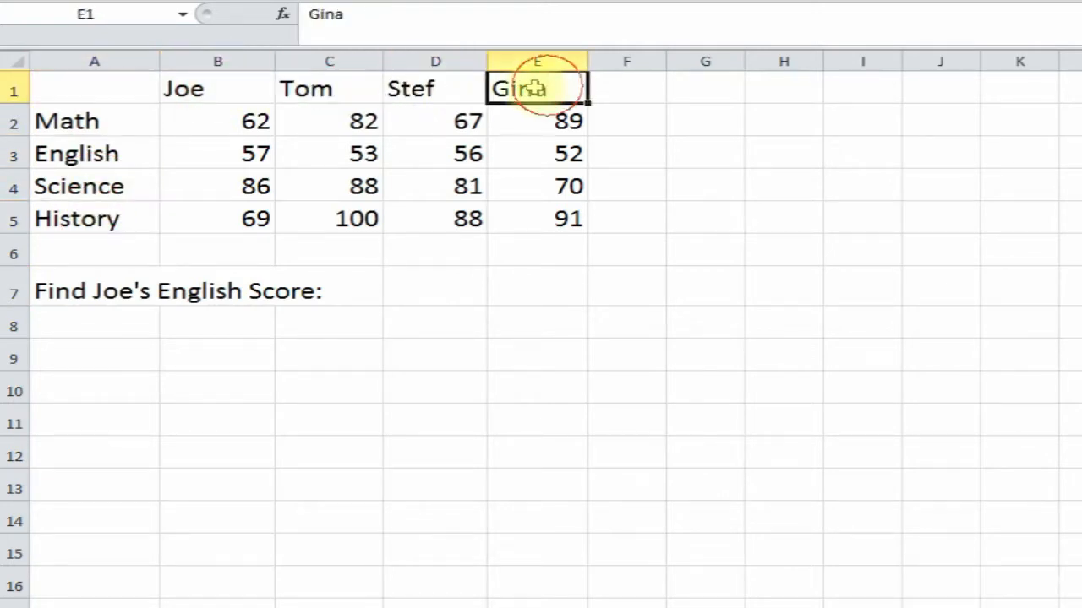
{"action": "left_click", "coordinate": [237, 122]}
{"action": "left_click", "coordinate": [231, 150]}
{"action": "left_click", "coordinate": [349, 160]}
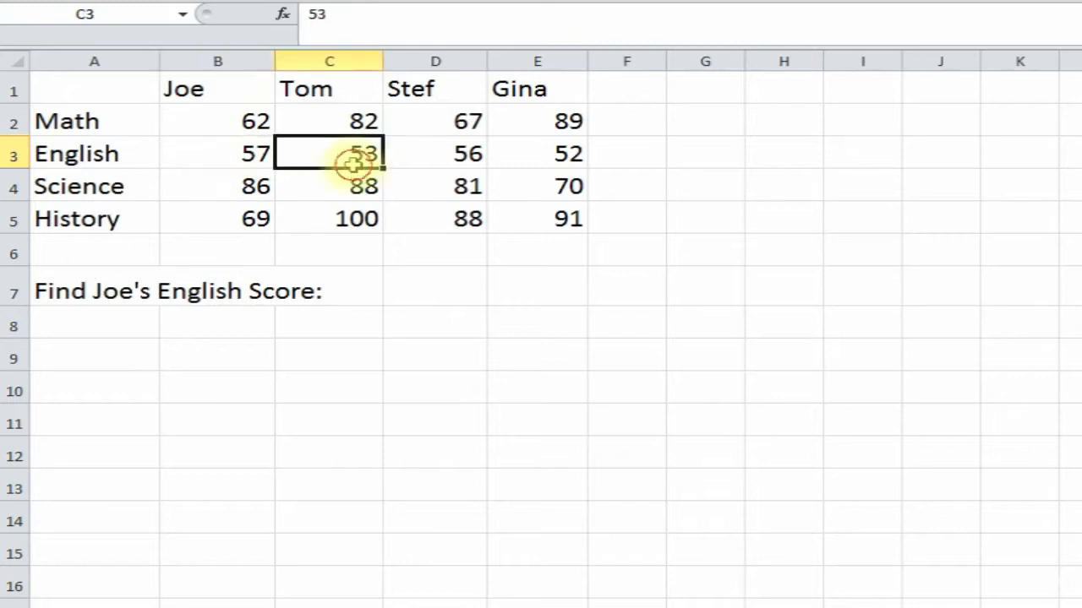
{"action": "left_click", "coordinate": [372, 184]}
{"action": "left_click", "coordinate": [575, 216]}
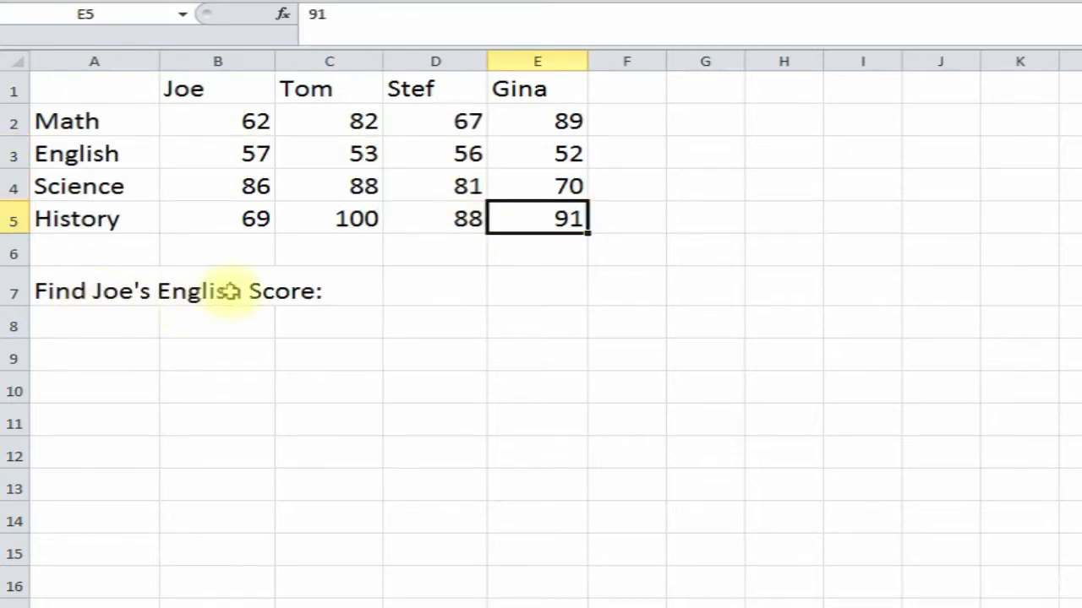
- Select D7, then point out the name headers, Joe's header B1 and his English score B3
{"action": "left_click", "coordinate": [432, 291]}
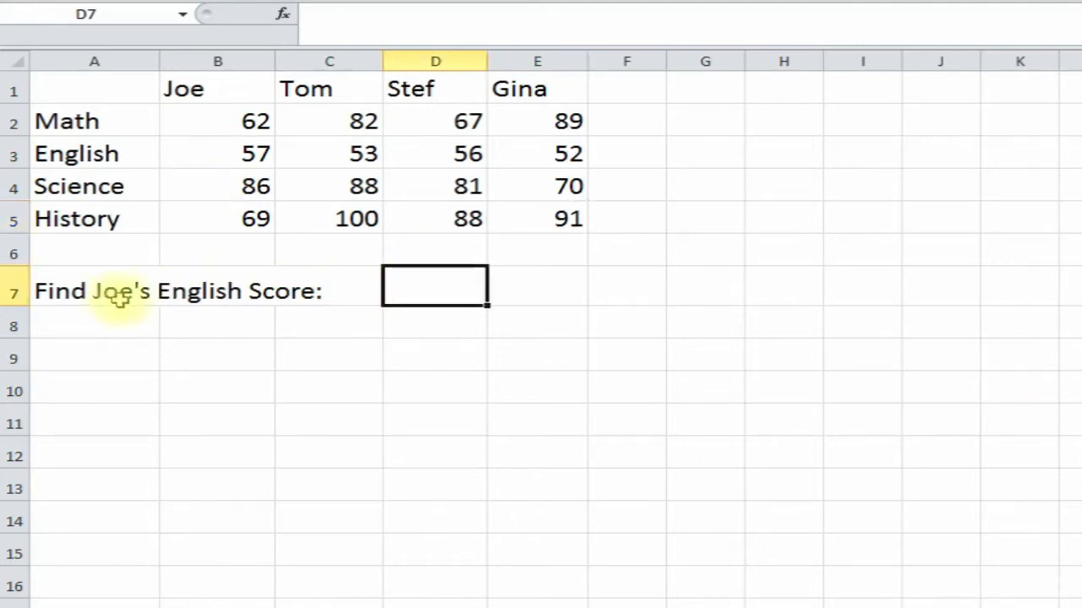
{"action": "left_click_drag", "start_coordinate": [72, 88], "coordinate": [511, 78]}
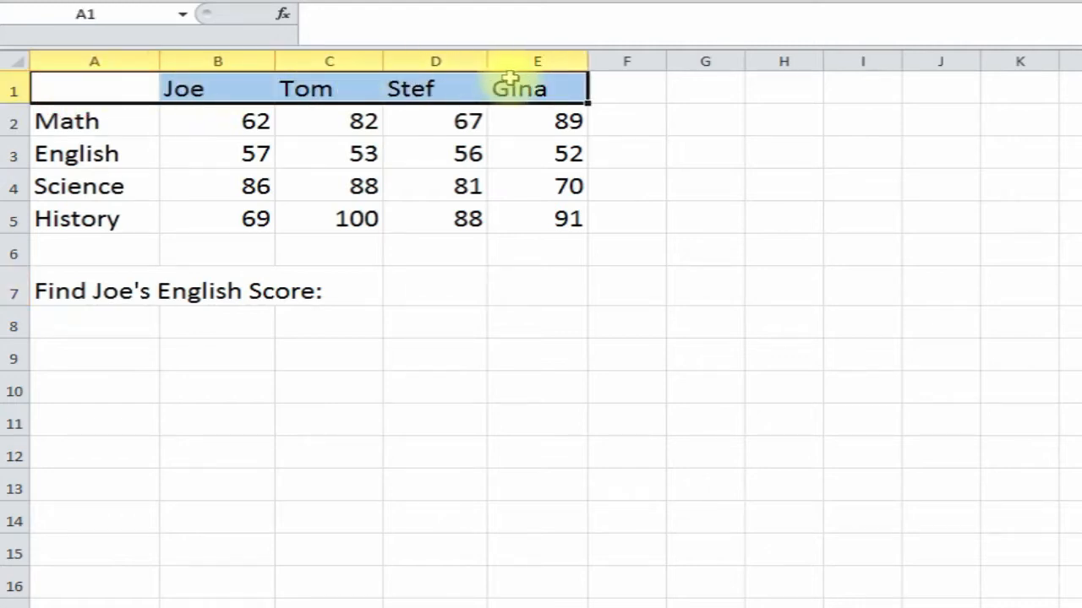
{"action": "left_click", "coordinate": [205, 88]}
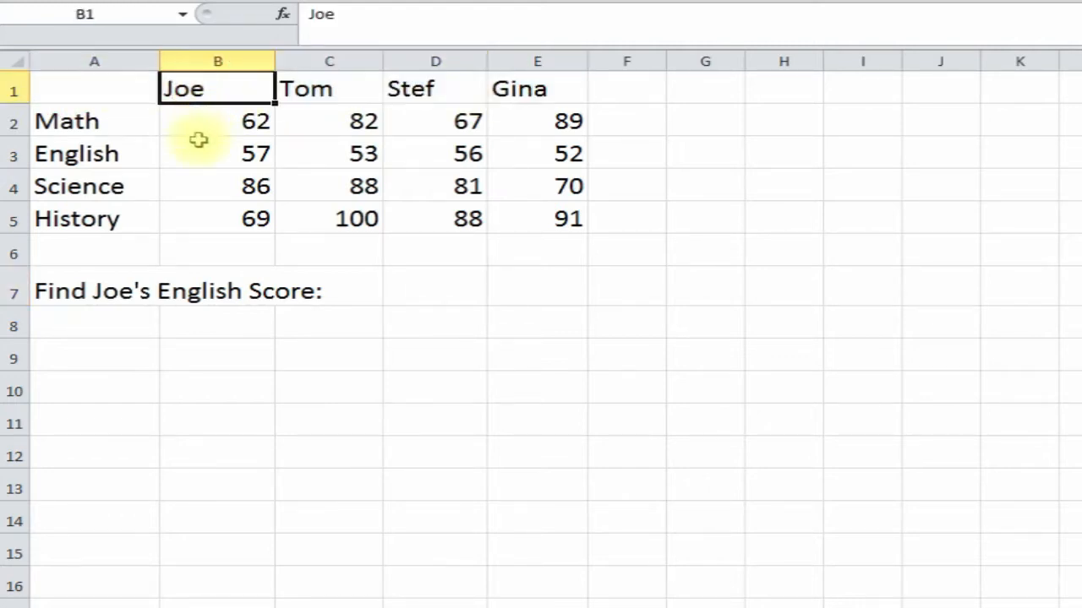
{"action": "left_click", "coordinate": [205, 154]}
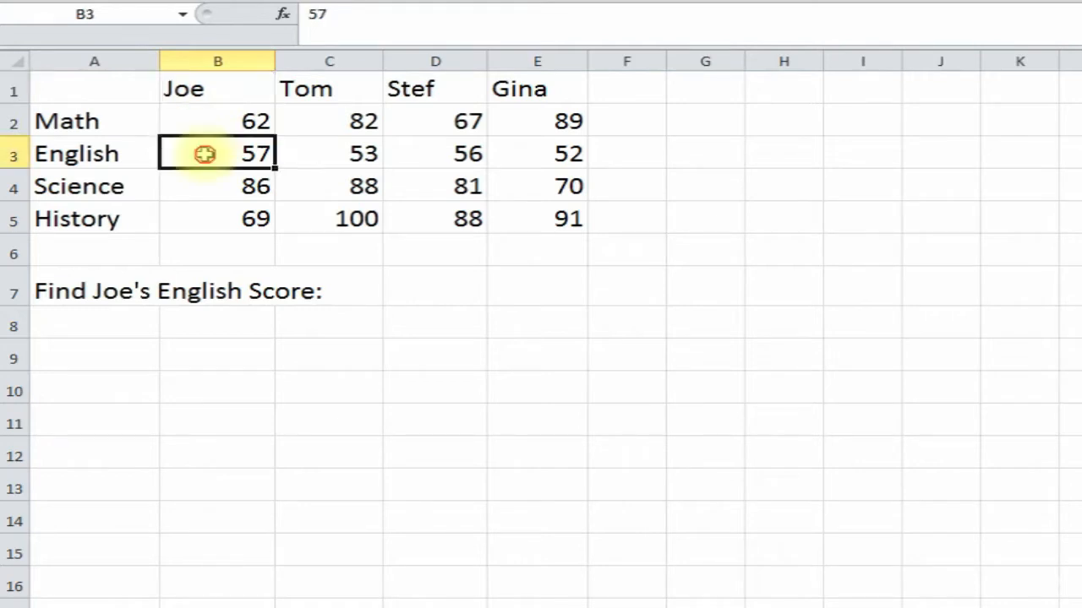
{"action": "left_click", "coordinate": [285, 17]}
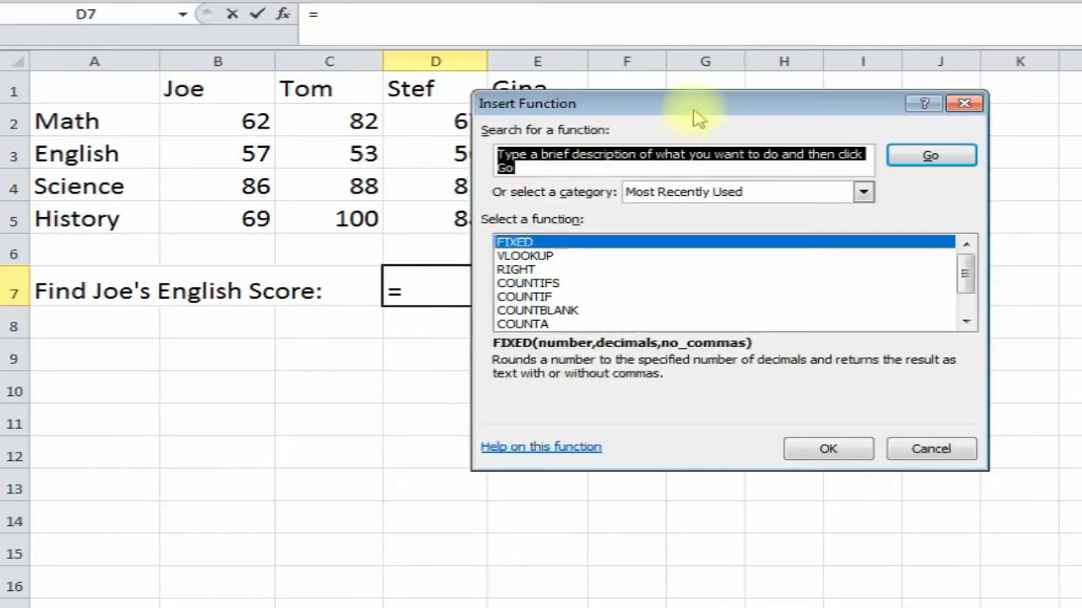
- Choose HLOOKUP from the All category of the function chooser
{"action": "left_click_drag", "start_coordinate": [693, 113], "coordinate": [760, 139]}
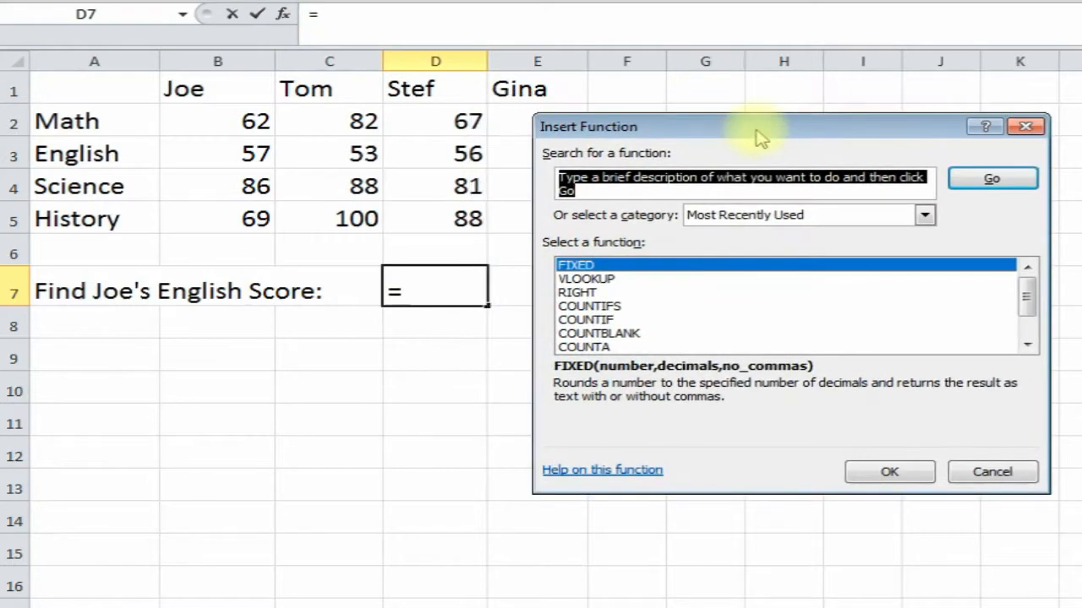
{"action": "left_click", "coordinate": [924, 215]}
{"action": "left_click", "coordinate": [845, 247]}
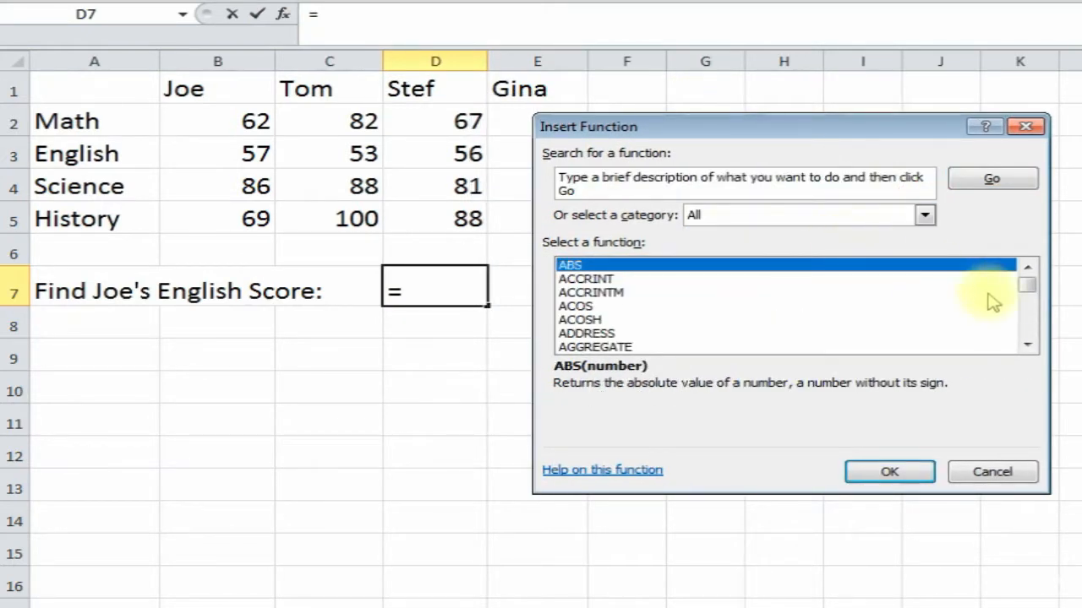
{"action": "left_click_drag", "start_coordinate": [1029, 292], "coordinate": [1032, 331]}
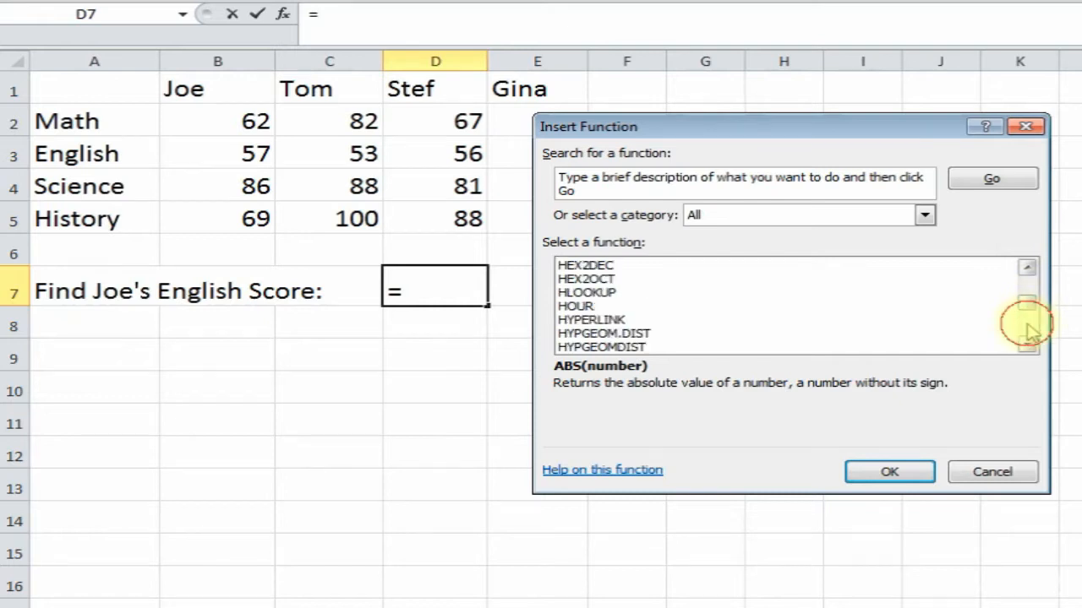
{"action": "left_click", "coordinate": [668, 293]}
{"action": "left_click", "coordinate": [887, 473]}
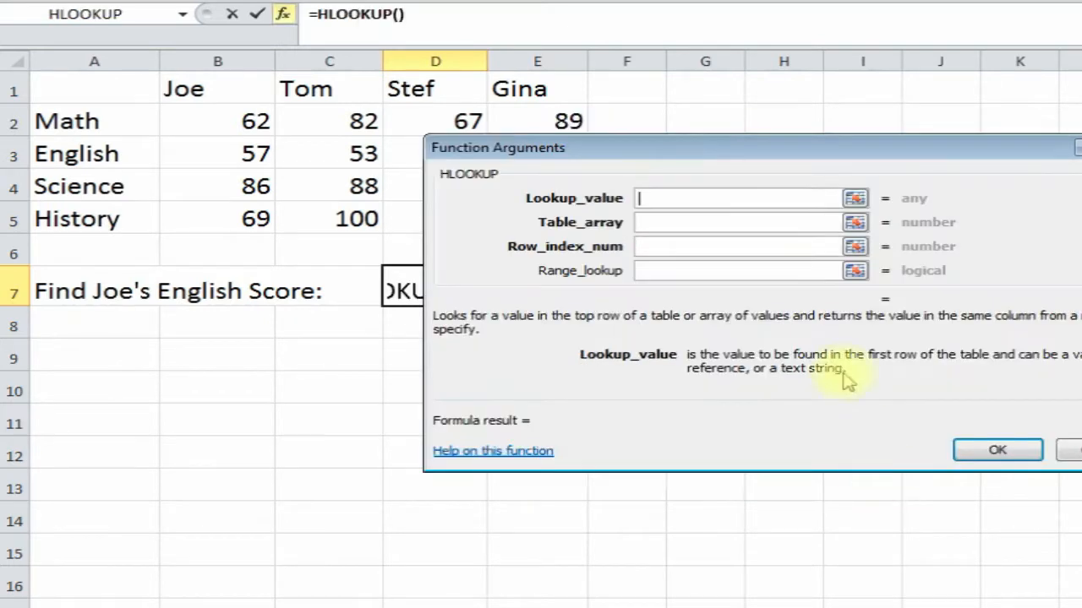
- Set HLOOKUP's Lookup_value to joe in place of the B1 reference
{"action": "left_click_drag", "start_coordinate": [719, 149], "coordinate": [670, 267]}
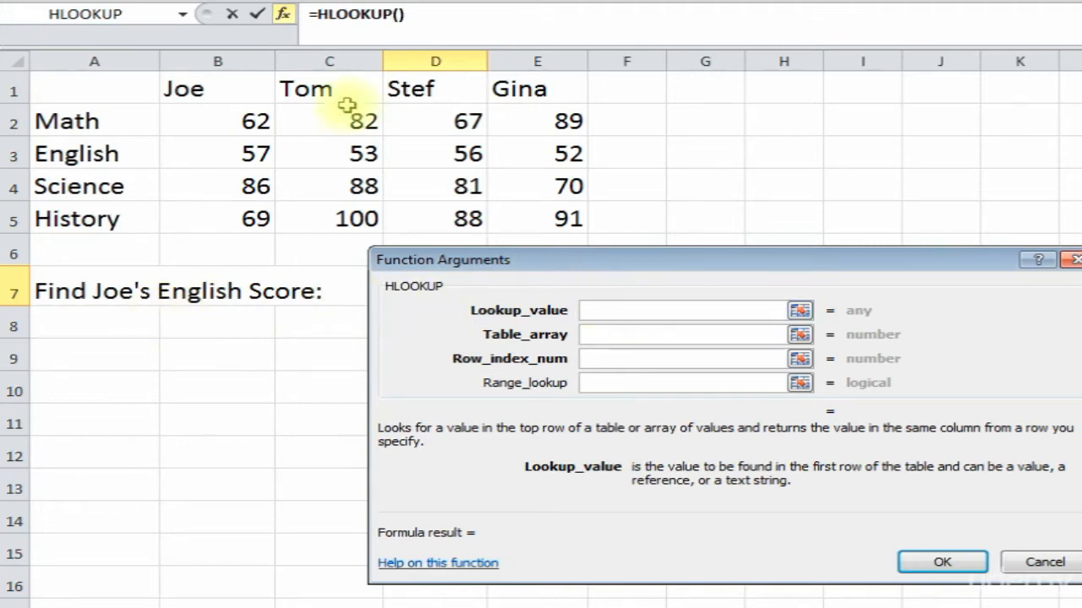
{"action": "left_click", "coordinate": [206, 89]}
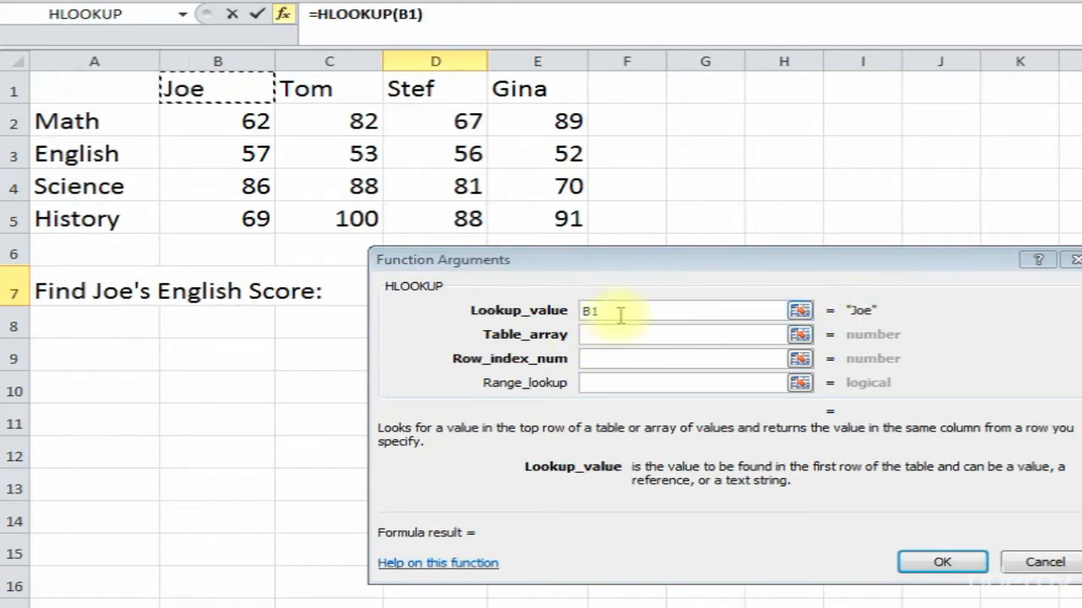
{"action": "left_click_drag", "start_coordinate": [618, 312], "coordinate": [585, 311]}
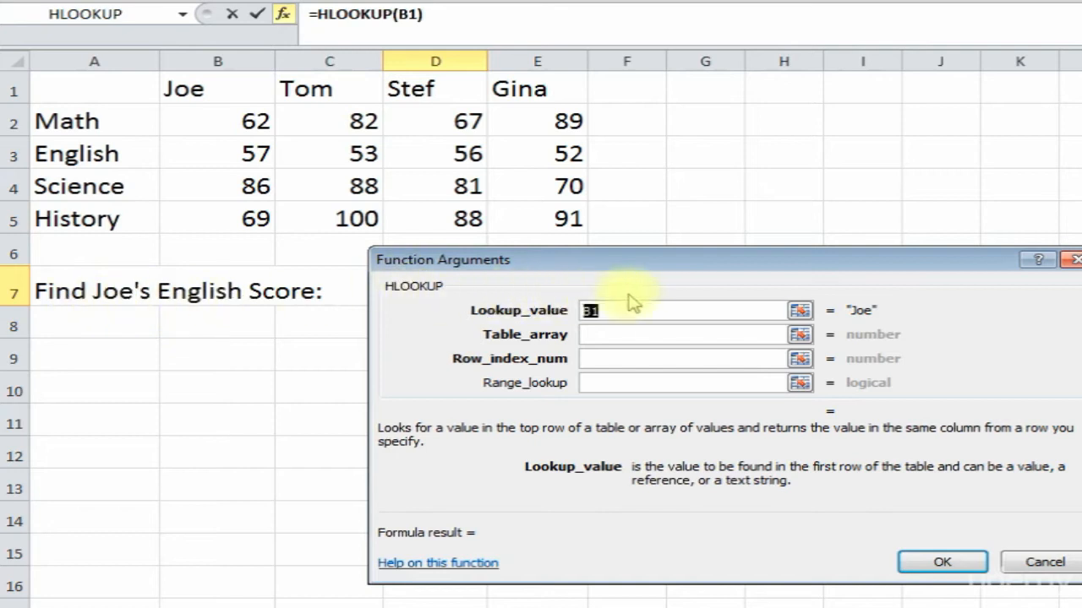
{"action": "type", "text": "joe"}
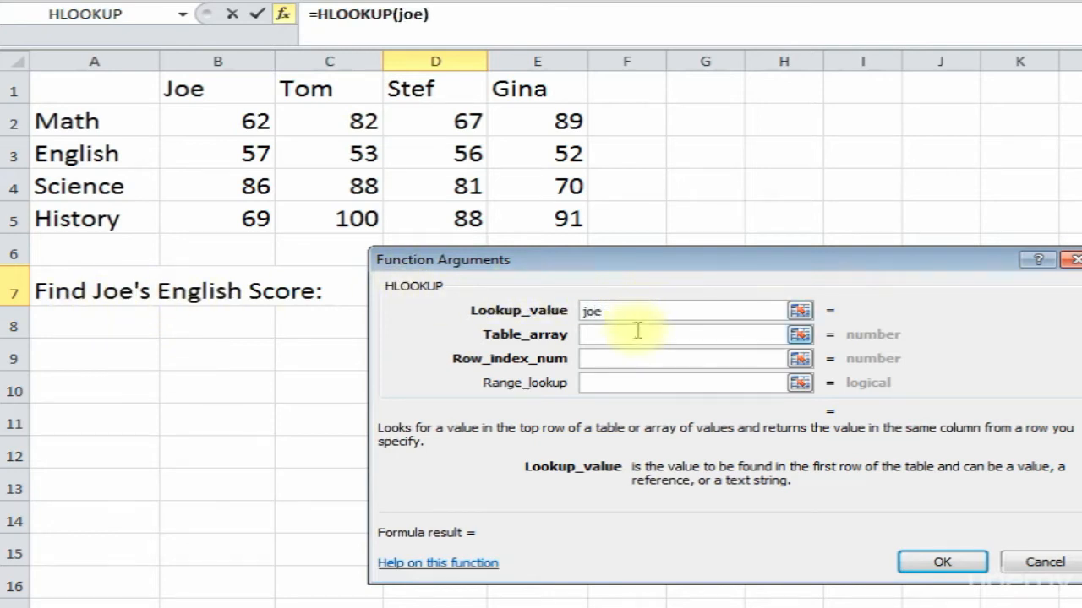
{"action": "left_click", "coordinate": [638, 332]}
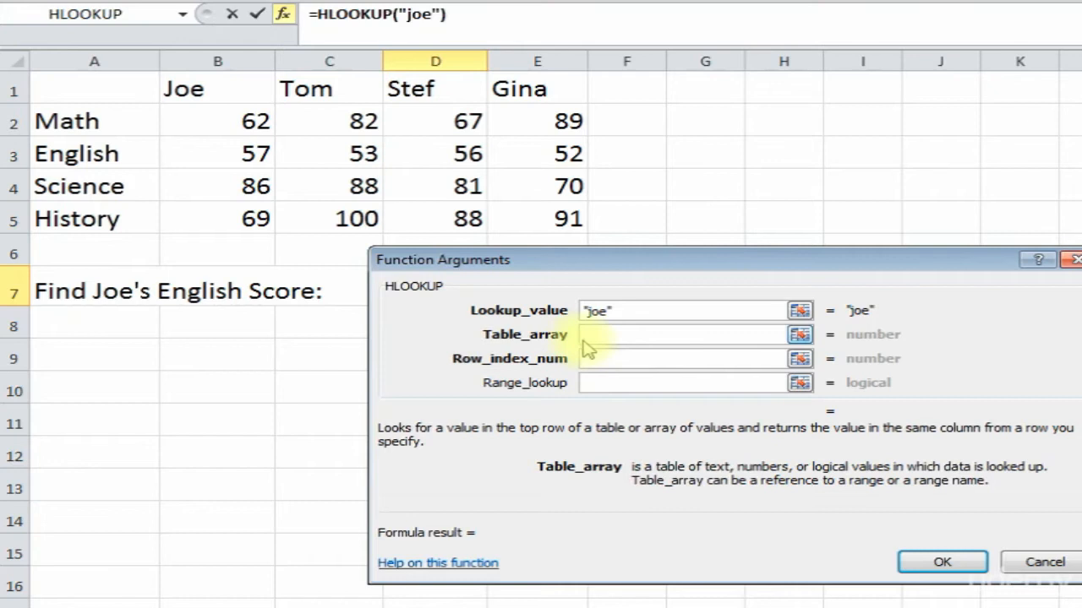
- Set Table_array to A1:E5, Row_index_num to 3 and Range_lookup to false, previewing 57
{"action": "left_click_drag", "start_coordinate": [87, 87], "coordinate": [544, 218]}
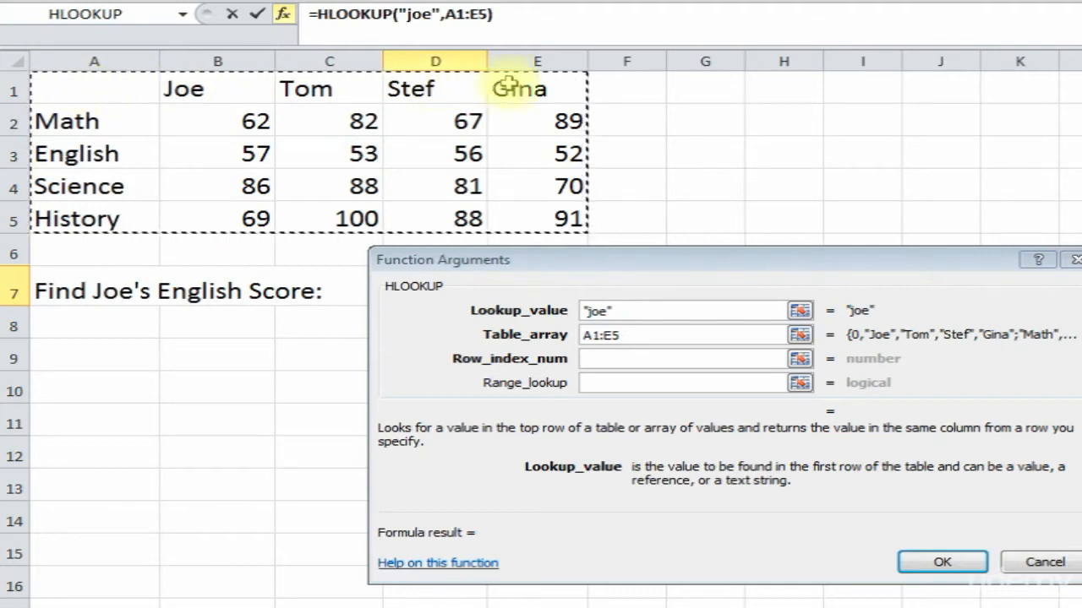
{"action": "left_click", "coordinate": [605, 357]}
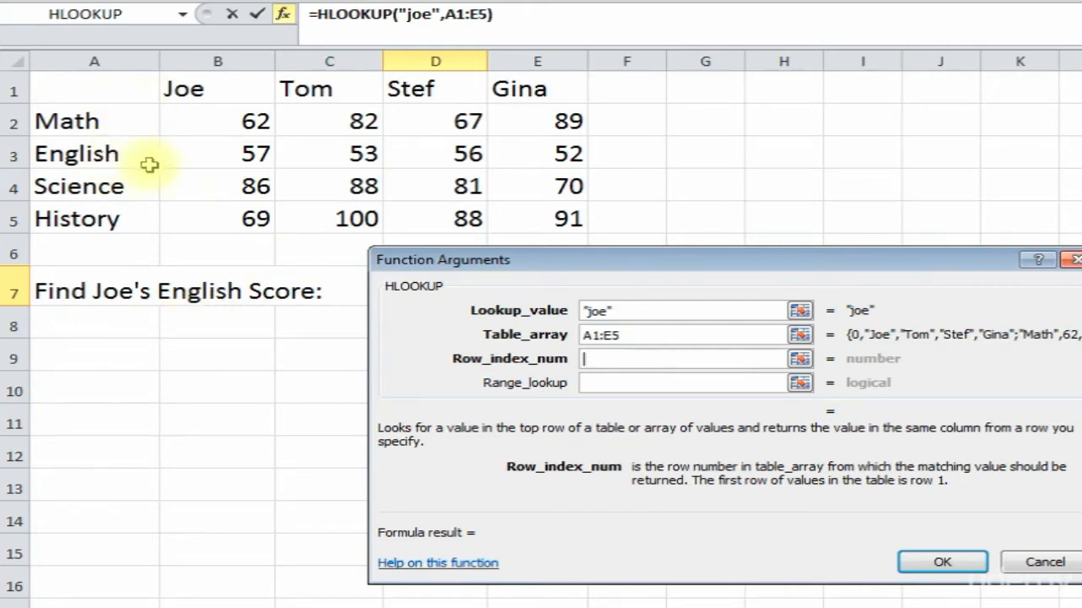
{"action": "type", "text": "3"}
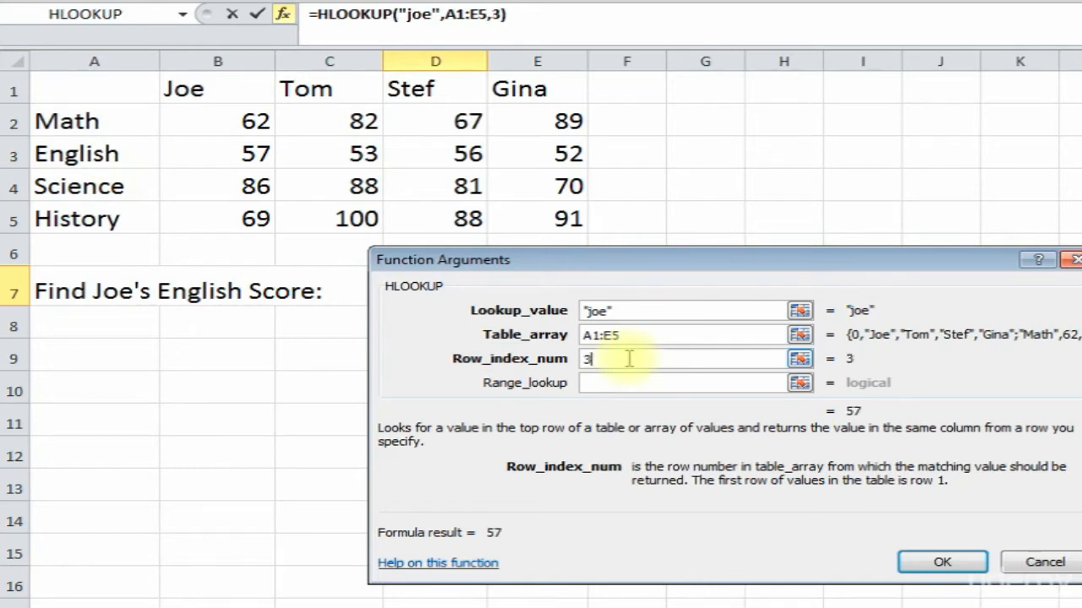
{"action": "left_click", "coordinate": [614, 385]}
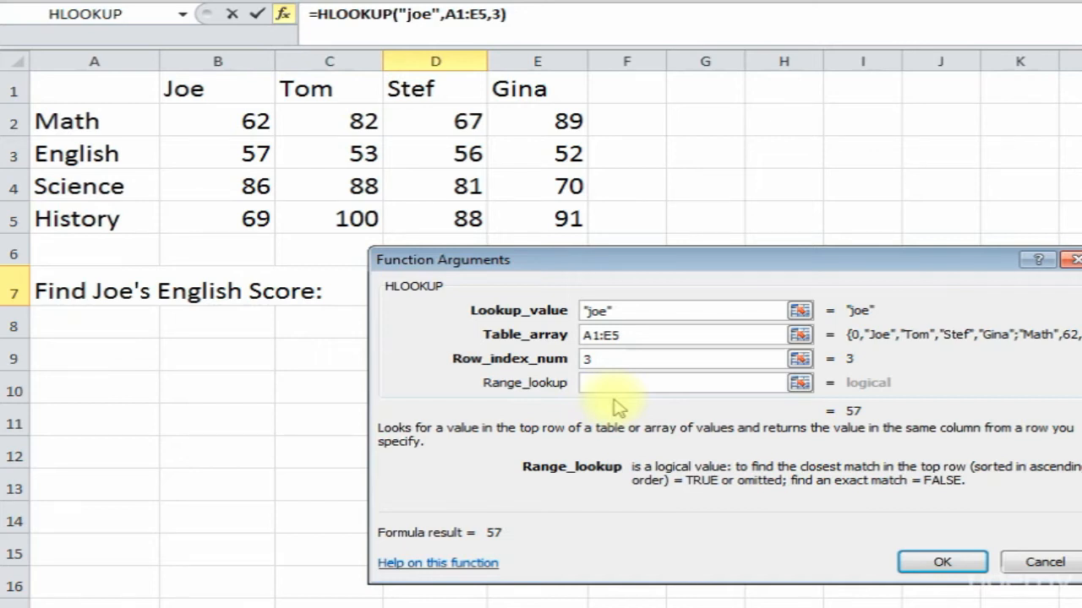
{"action": "type", "text": "false"}
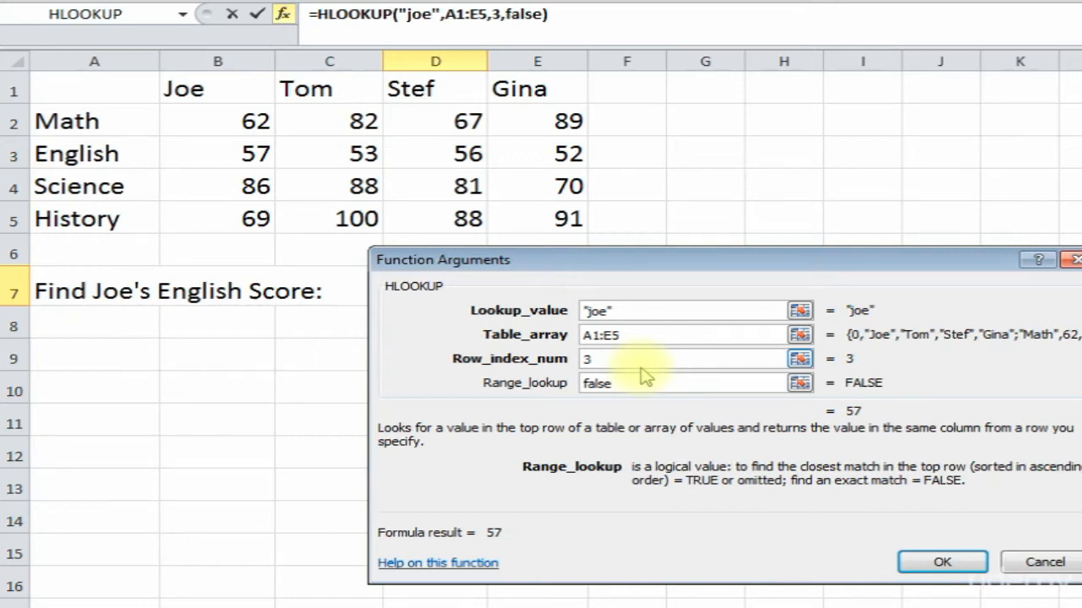
- Commit the HLOOKUP so D7 shows 57, then review the English label and D7's formula
{"action": "left_click", "coordinate": [940, 563]}
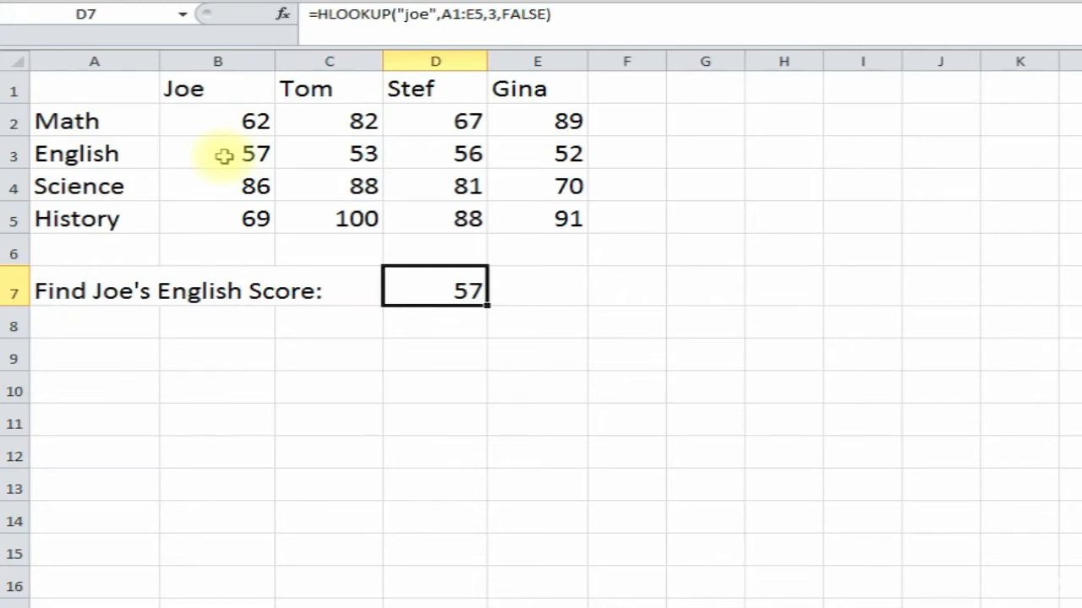
{"action": "left_click", "coordinate": [89, 157]}
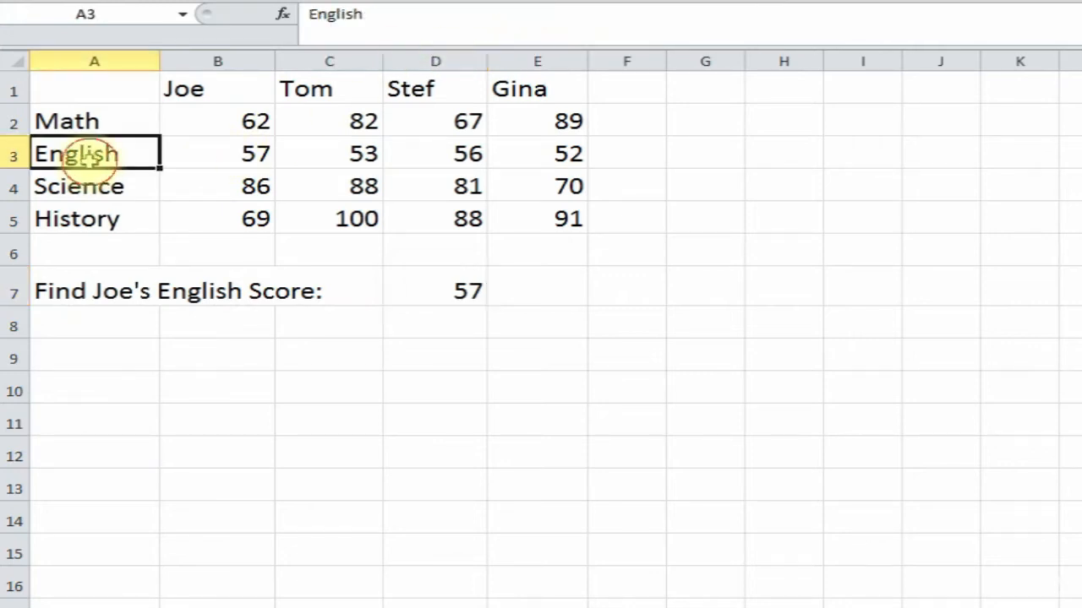
{"action": "left_click", "coordinate": [469, 291]}
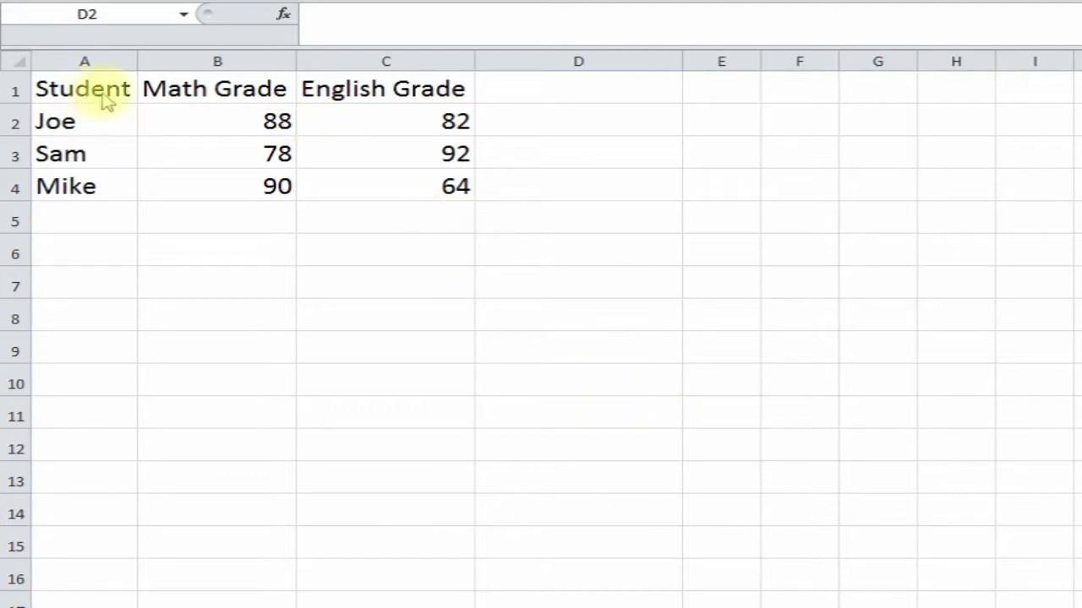
- Review the student names and the Math and English grade columns, then select D2
{"action": "left_click", "coordinate": [85, 133]}
{"action": "left_click", "coordinate": [87, 152]}
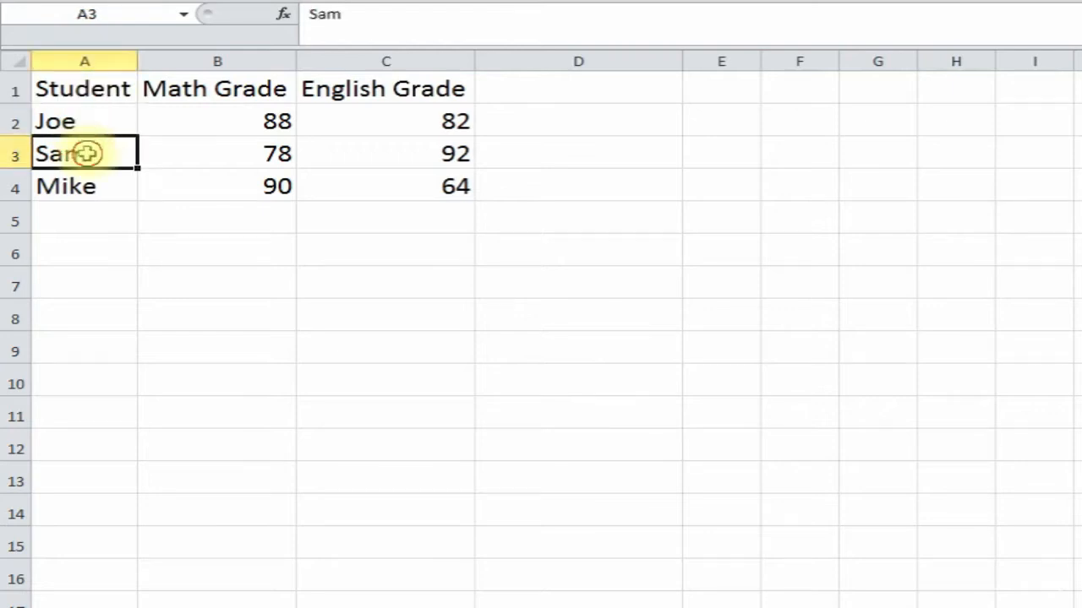
{"action": "left_click", "coordinate": [79, 185]}
{"action": "left_click", "coordinate": [217, 88]}
{"action": "left_click", "coordinate": [269, 118]}
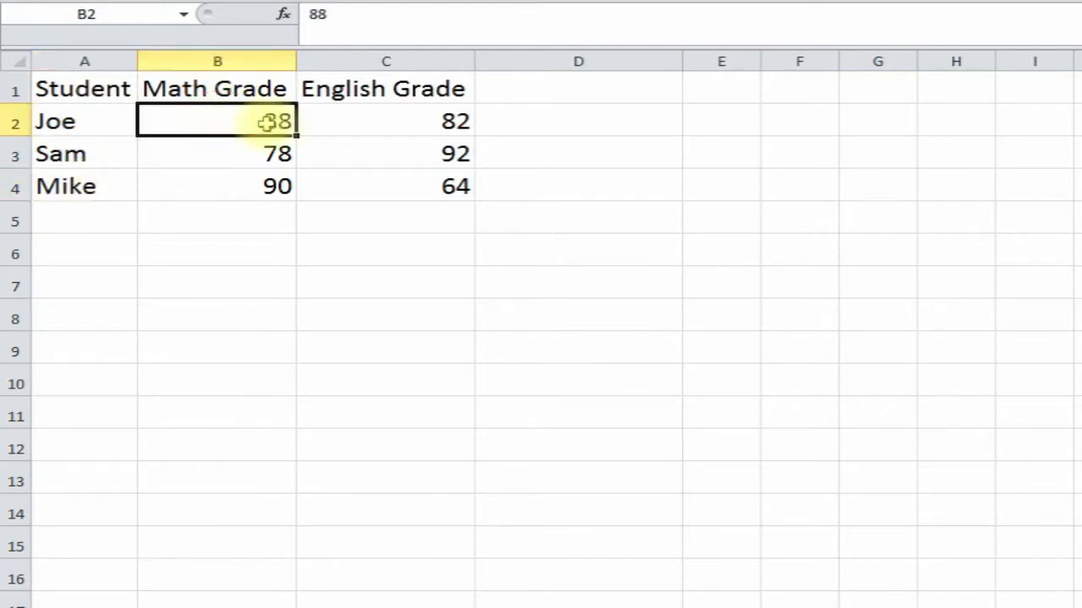
{"action": "left_click", "coordinate": [377, 89]}
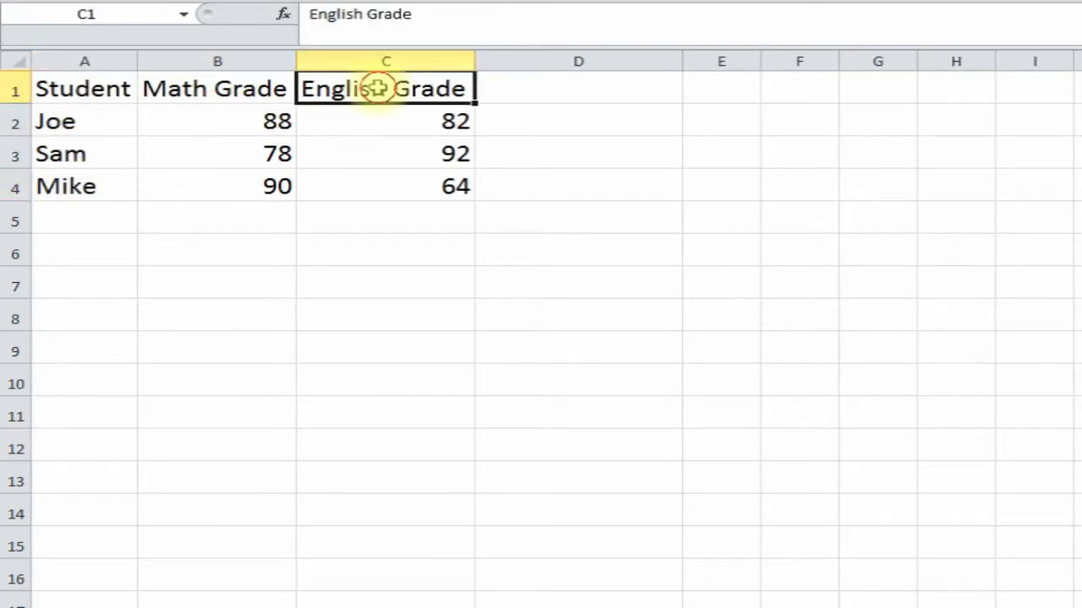
{"action": "left_click", "coordinate": [519, 123]}
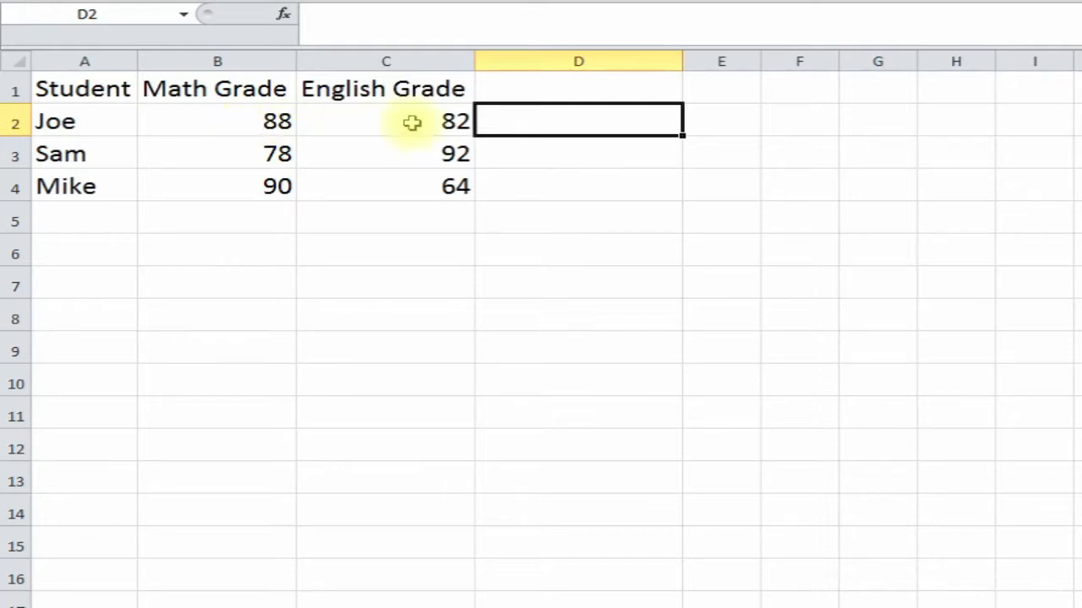
- Insert the IF function into D2 from the function chooser
{"action": "left_click", "coordinate": [288, 17]}
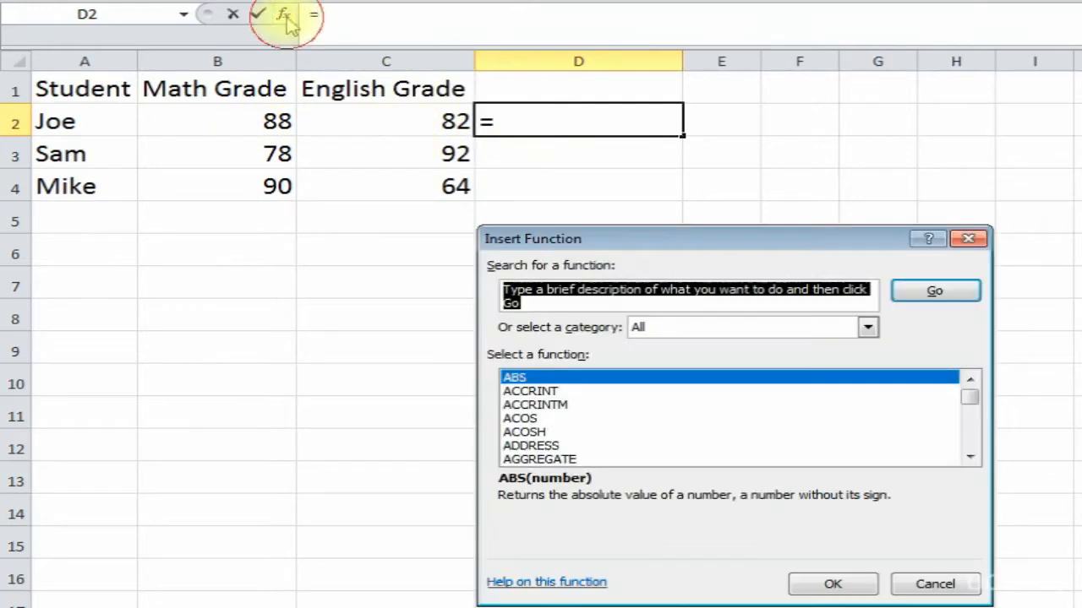
{"action": "left_click_drag", "start_coordinate": [668, 241], "coordinate": [667, 207]}
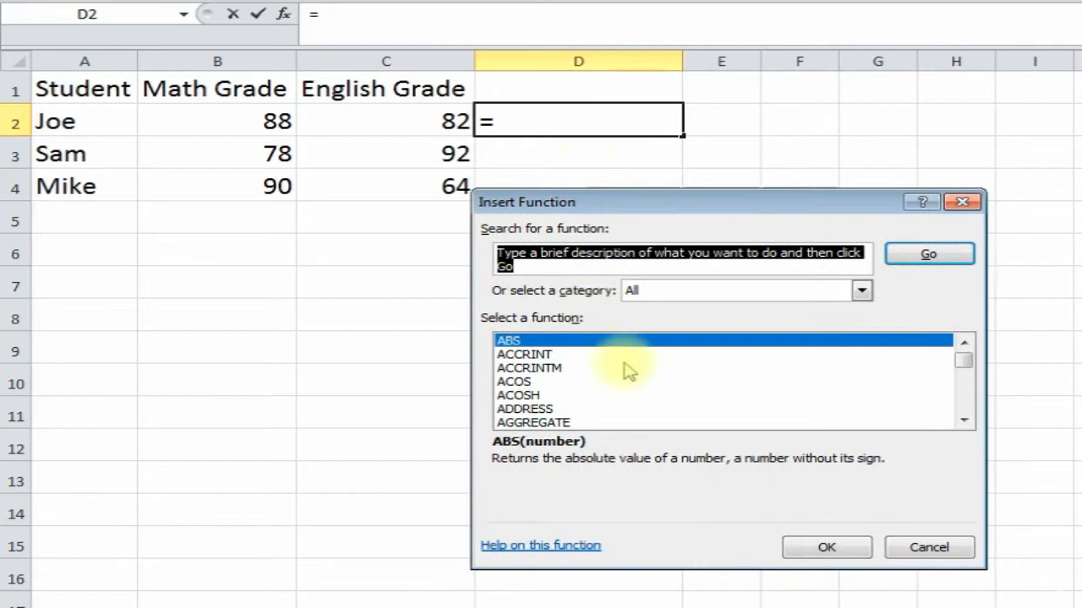
{"action": "mouse_move", "coordinate": [963, 365]}
{"action": "left_mouse_down"}
{"action": "mouse_move", "coordinate": [962, 381]}
{"action": "mouse_move", "coordinate": [961, 354]}
{"action": "left_mouse_up"}
{"action": "left_click", "coordinate": [530, 369]}
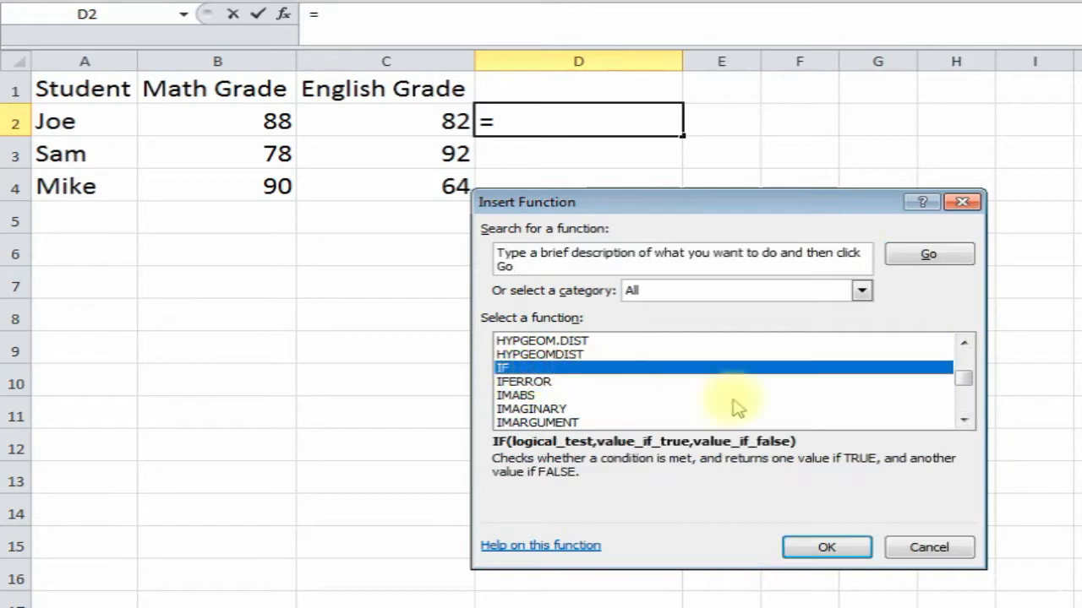
{"action": "left_click", "coordinate": [824, 547]}
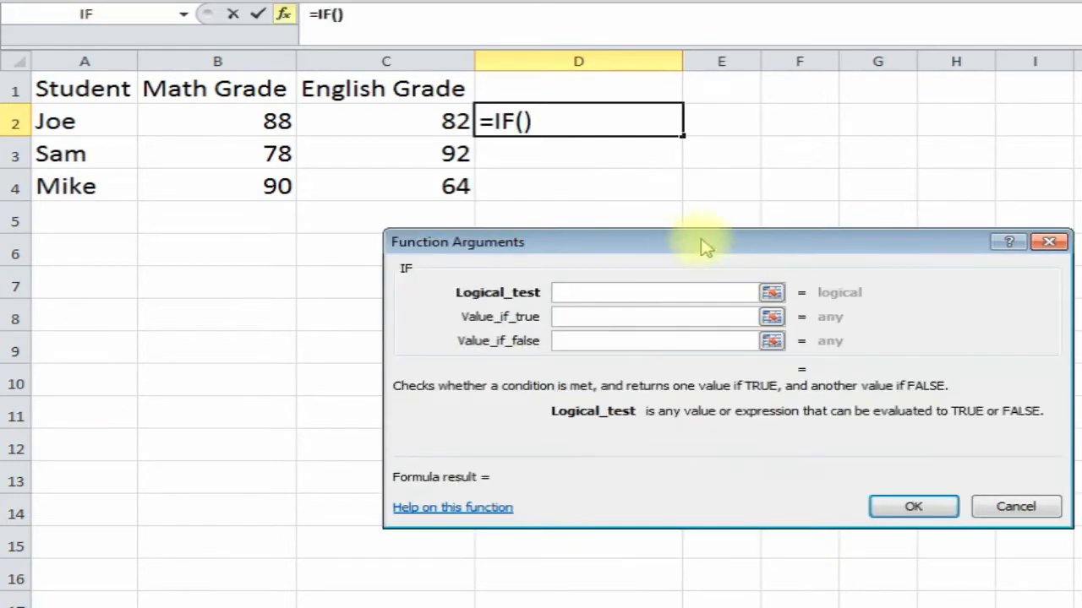
{"action": "left_click_drag", "start_coordinate": [700, 241], "coordinate": [653, 244]}
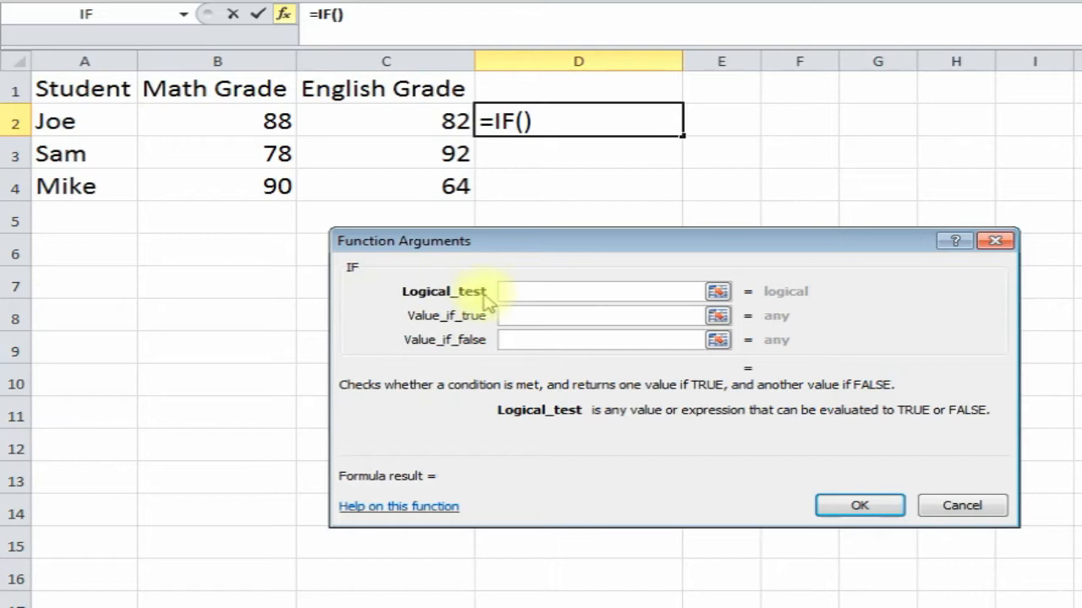
- Set IF's test to B2>C2 with results "Math is greater" and "English is greater"
{"action": "left_click", "coordinate": [227, 122]}
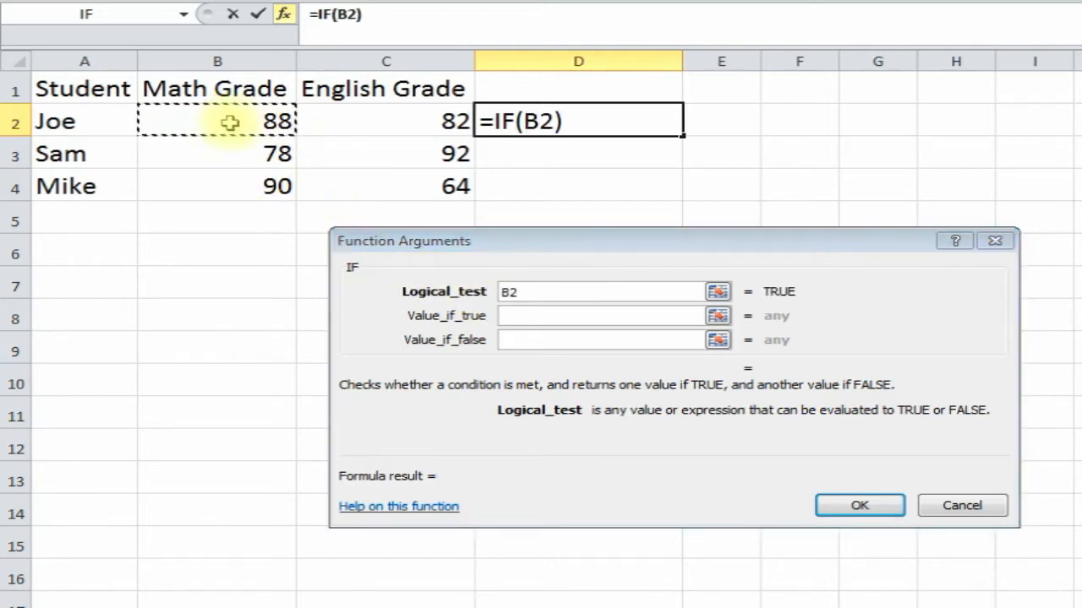
{"action": "left_click", "coordinate": [532, 291]}
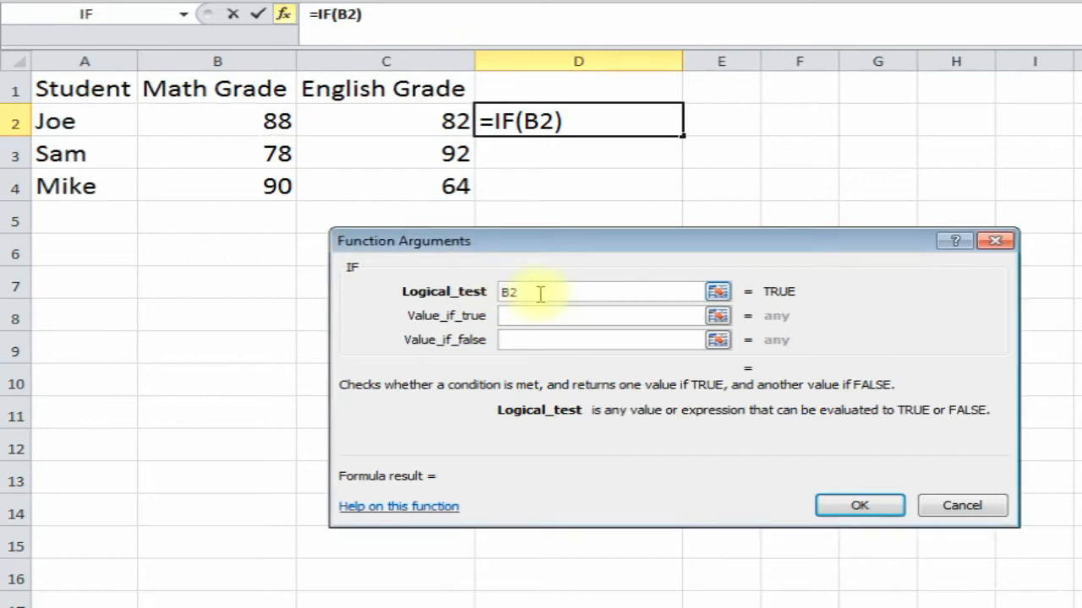
{"action": "type", "text": ">"}
{"action": "left_click", "coordinate": [372, 122]}
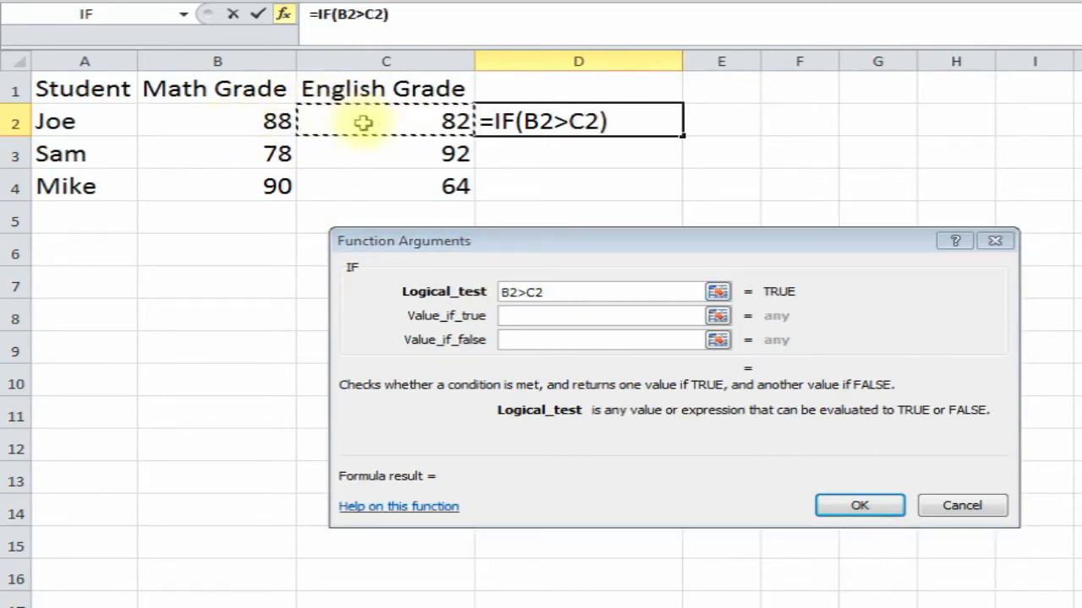
{"action": "left_click", "coordinate": [534, 322]}
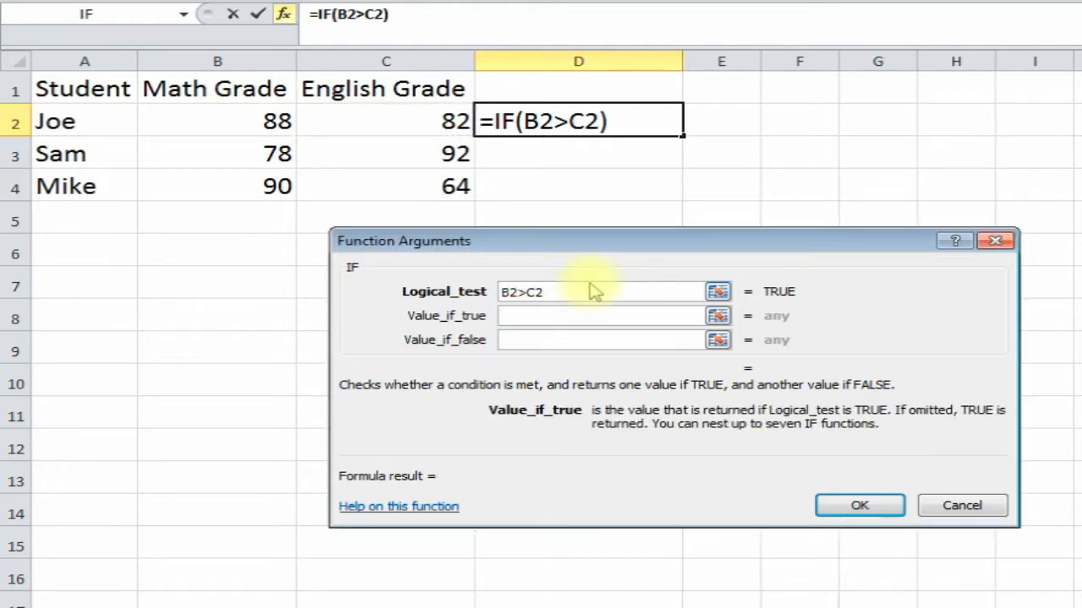
{"action": "type", "text": "10"}
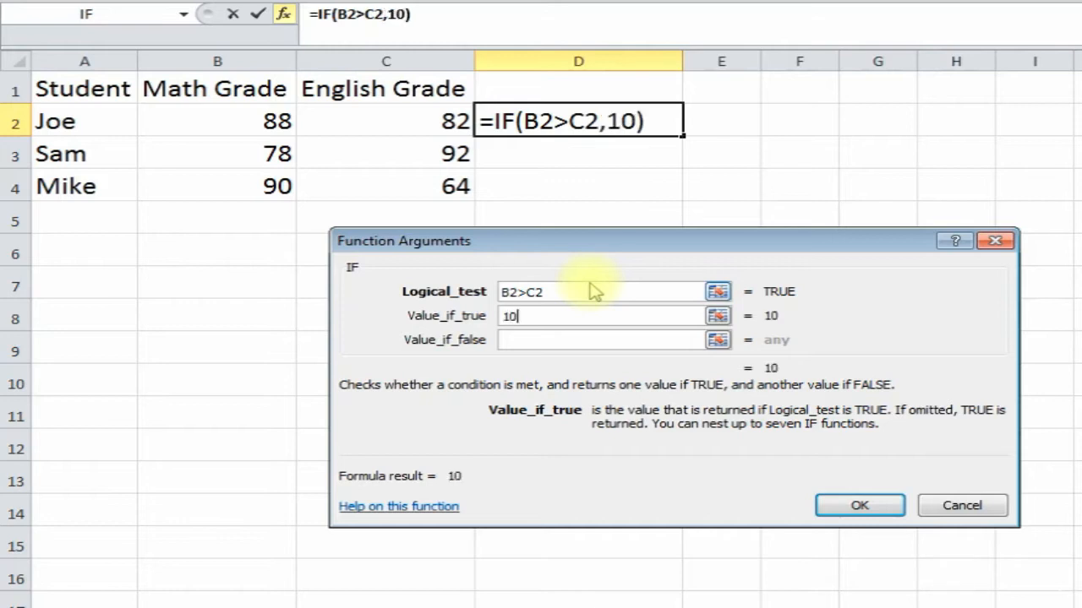
{"action": "key", "text": "BackSpace"}
{"action": "key", "text": "BackSpace"}
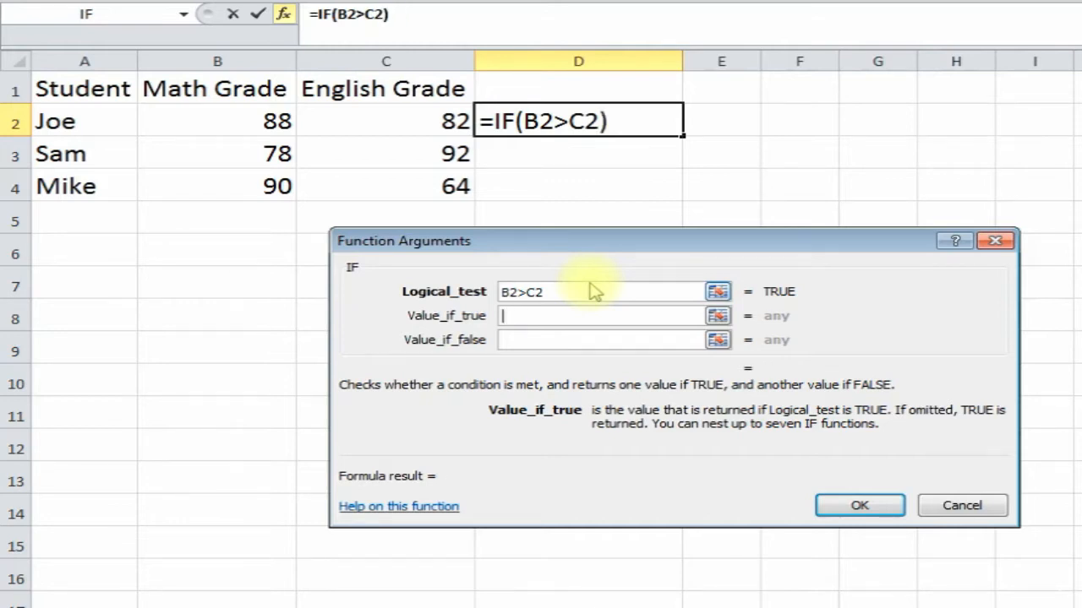
{"action": "type", "text": "Math is "}
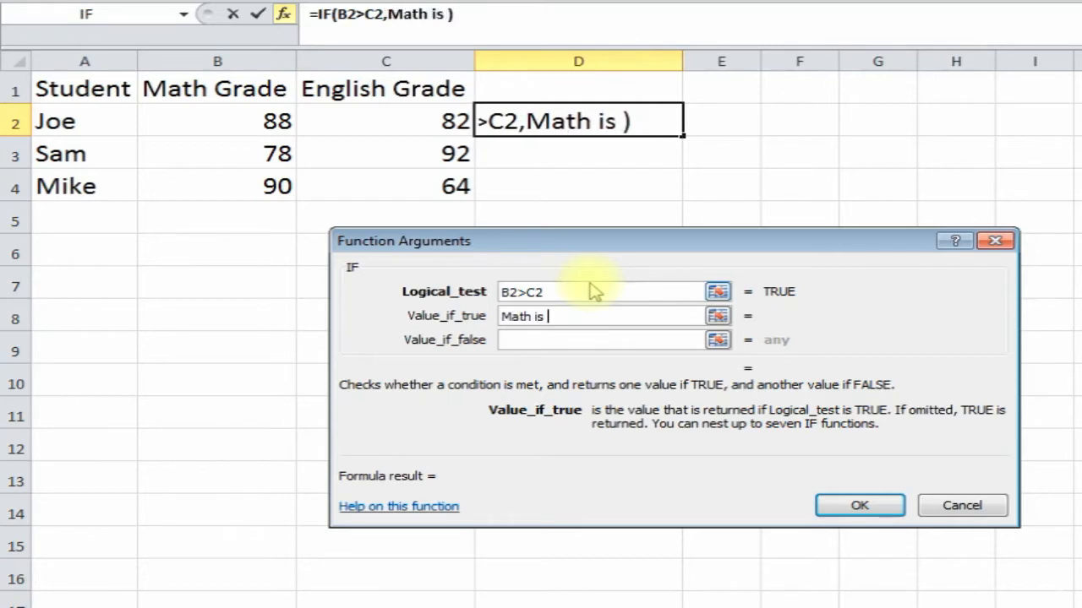
{"action": "type", "text": "greater"}
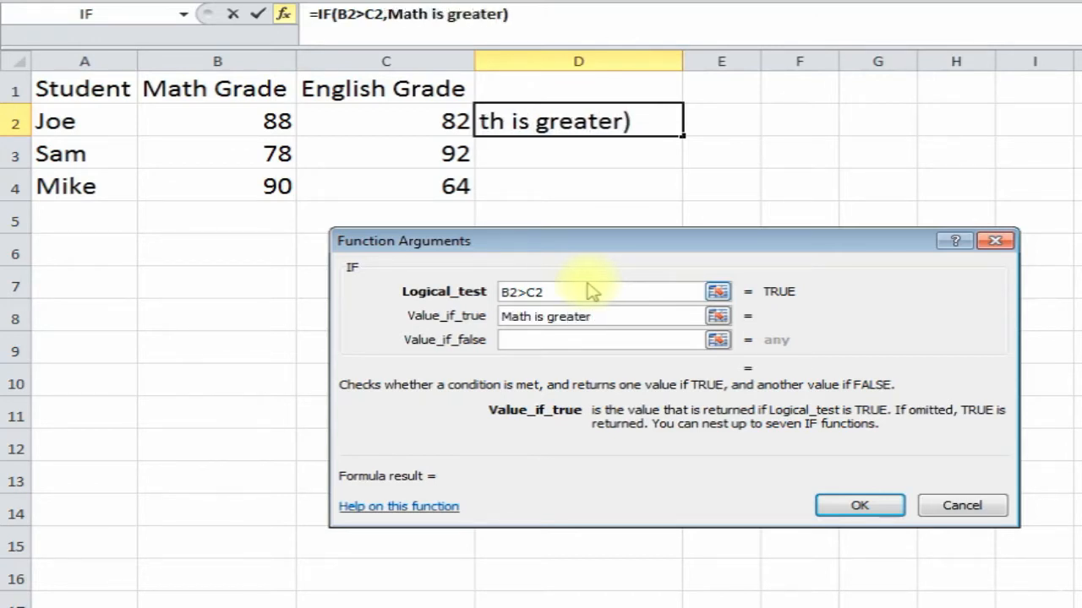
{"action": "left_click", "coordinate": [521, 340]}
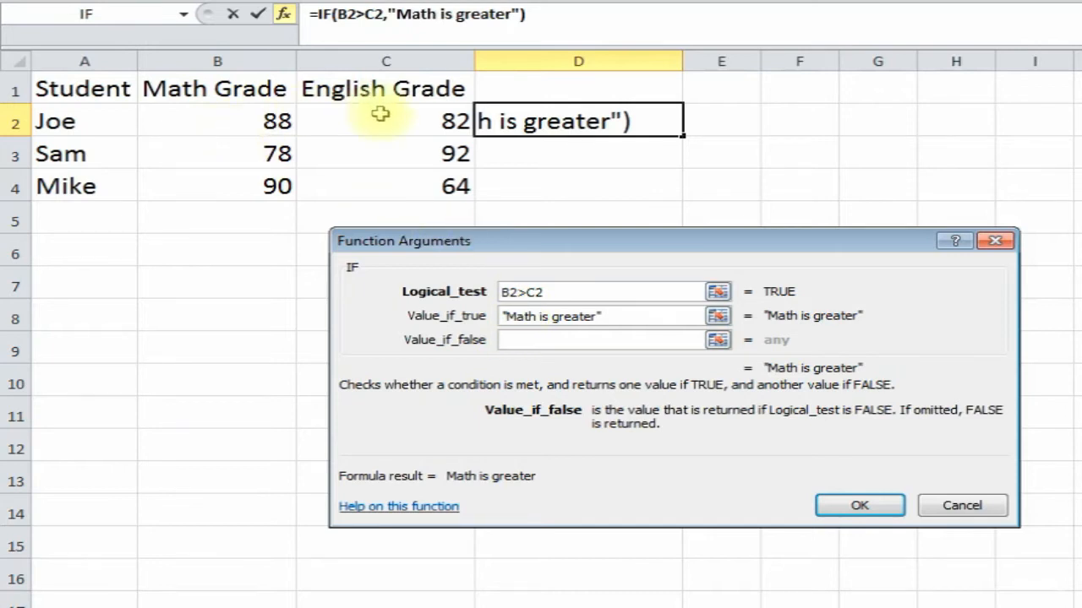
{"action": "type", "text": "English is greater"}
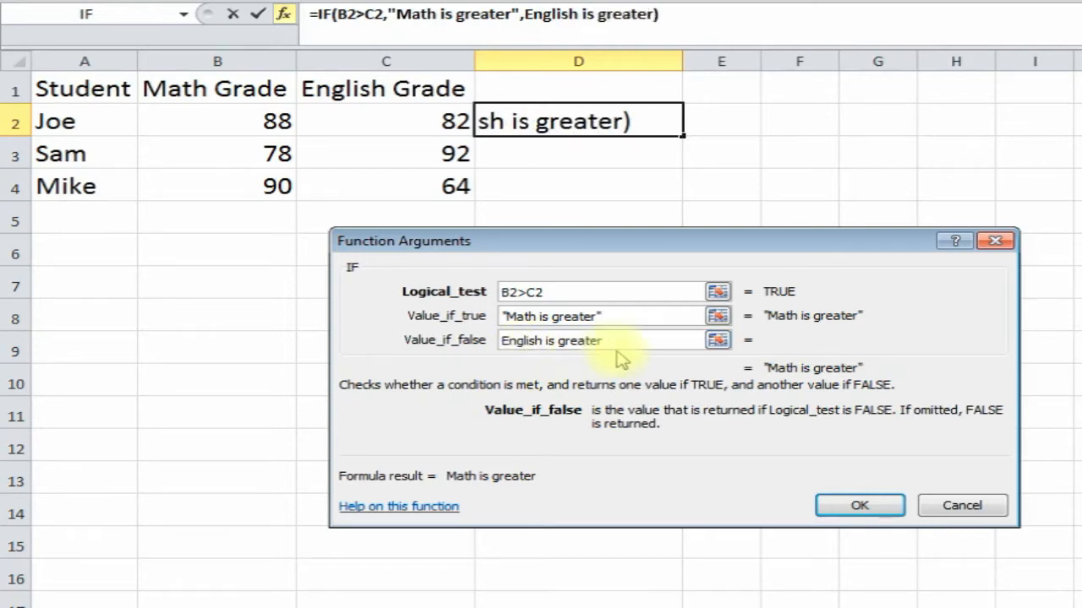
{"action": "left_click", "coordinate": [850, 505]}
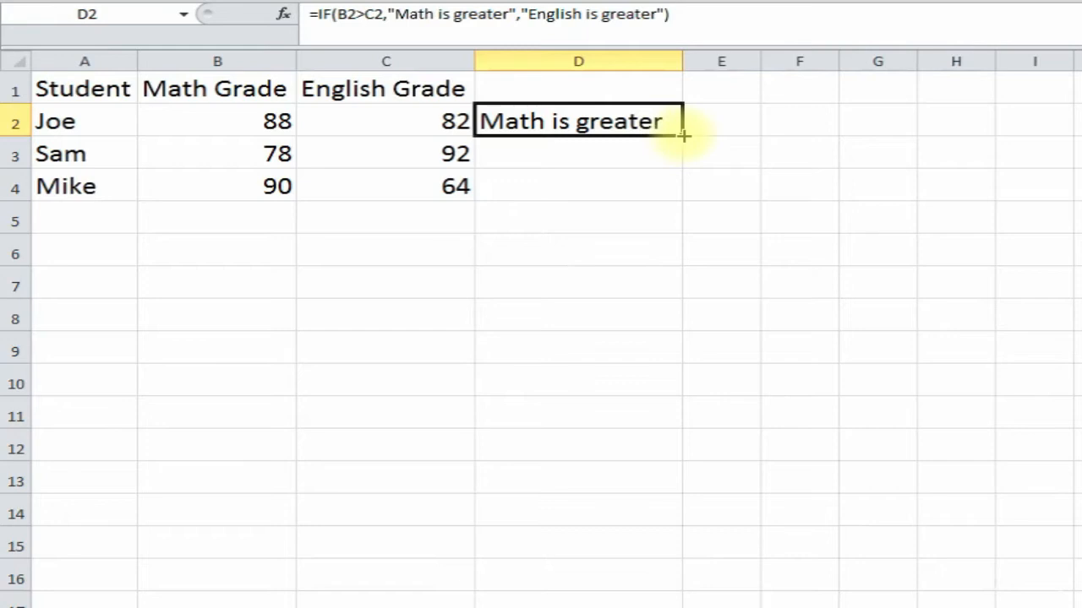
- Fill D2's comparison down to D4 and check D3 against grades 78 and 92
{"action": "left_click_drag", "start_coordinate": [683, 135], "coordinate": [685, 198]}
{"action": "left_click", "coordinate": [396, 174]}
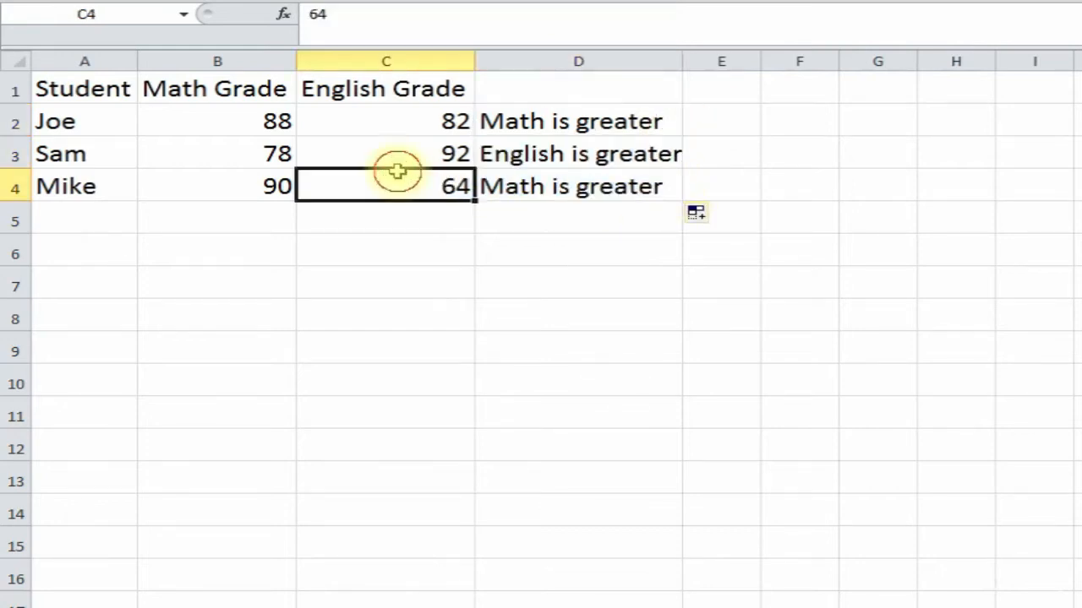
{"action": "left_click", "coordinate": [496, 156]}
{"action": "left_click", "coordinate": [261, 160]}
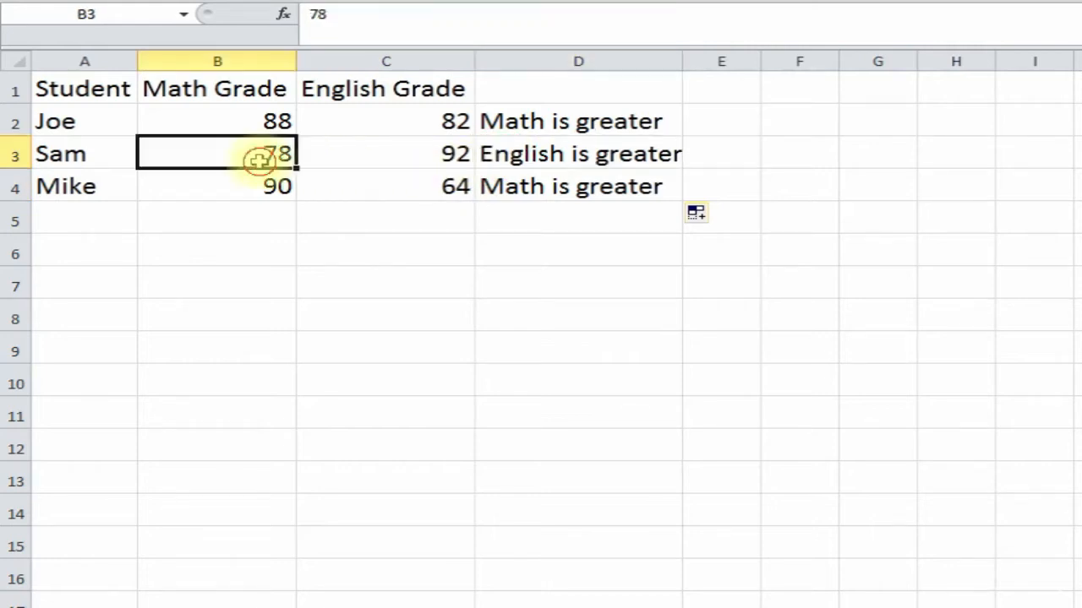
{"action": "left_click", "coordinate": [438, 150]}
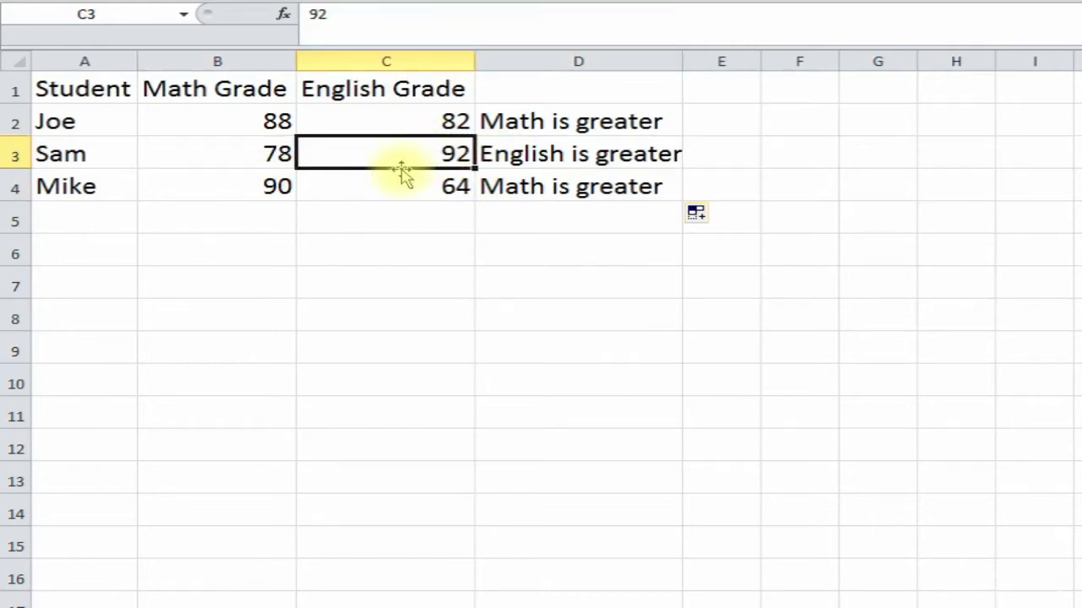
{"action": "left_click", "coordinate": [237, 161]}
{"action": "left_click", "coordinate": [389, 154]}
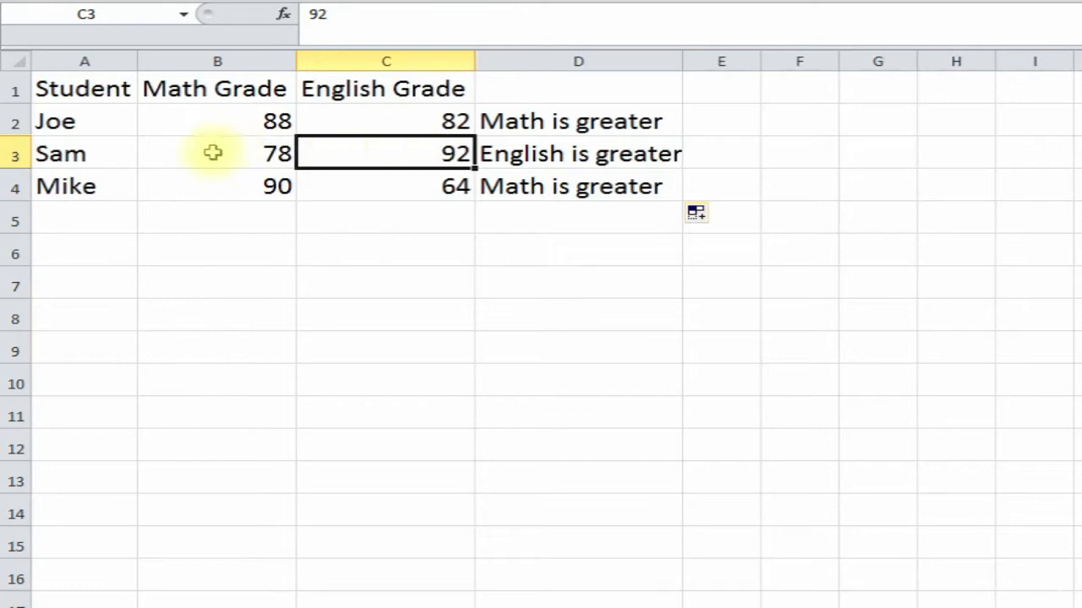
{"action": "left_click", "coordinate": [562, 154]}
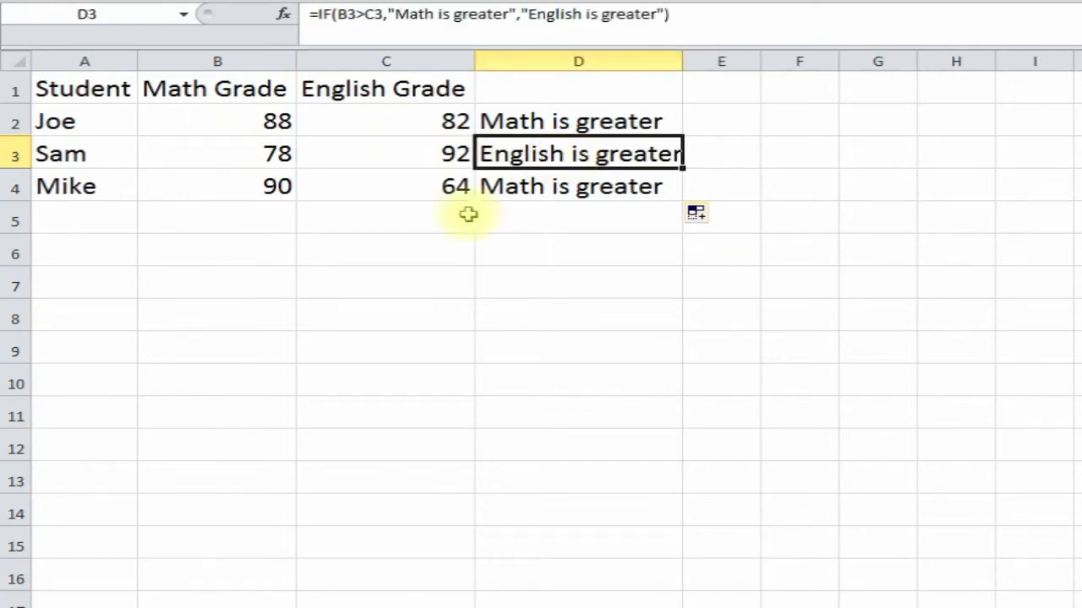
- Check D4's result against Mike's math 90 and English 64
{"action": "left_click", "coordinate": [245, 188]}
{"action": "left_click", "coordinate": [443, 184]}
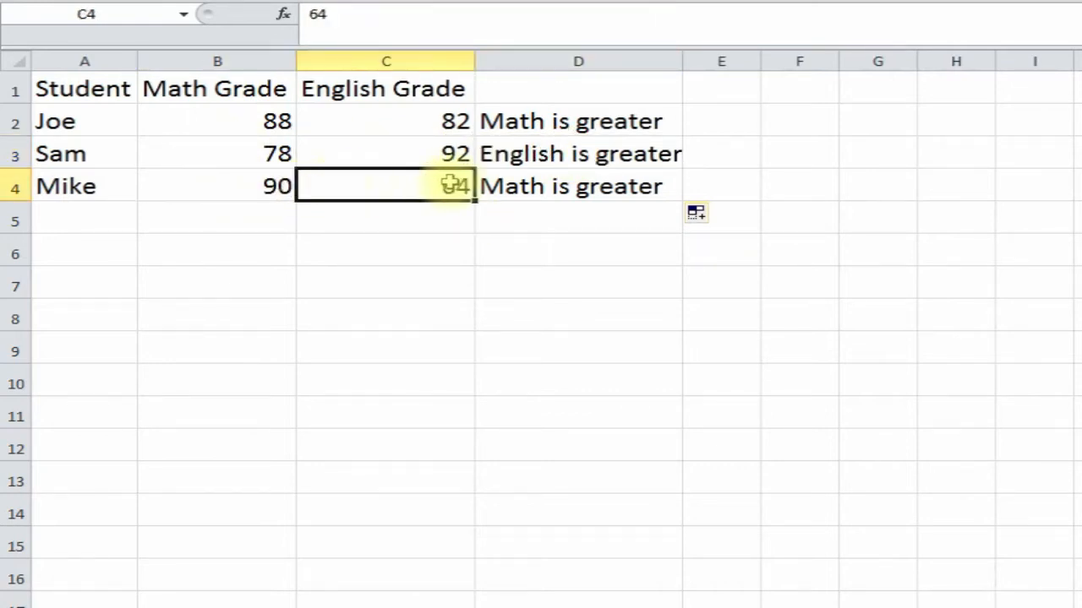
{"action": "left_click", "coordinate": [522, 184]}
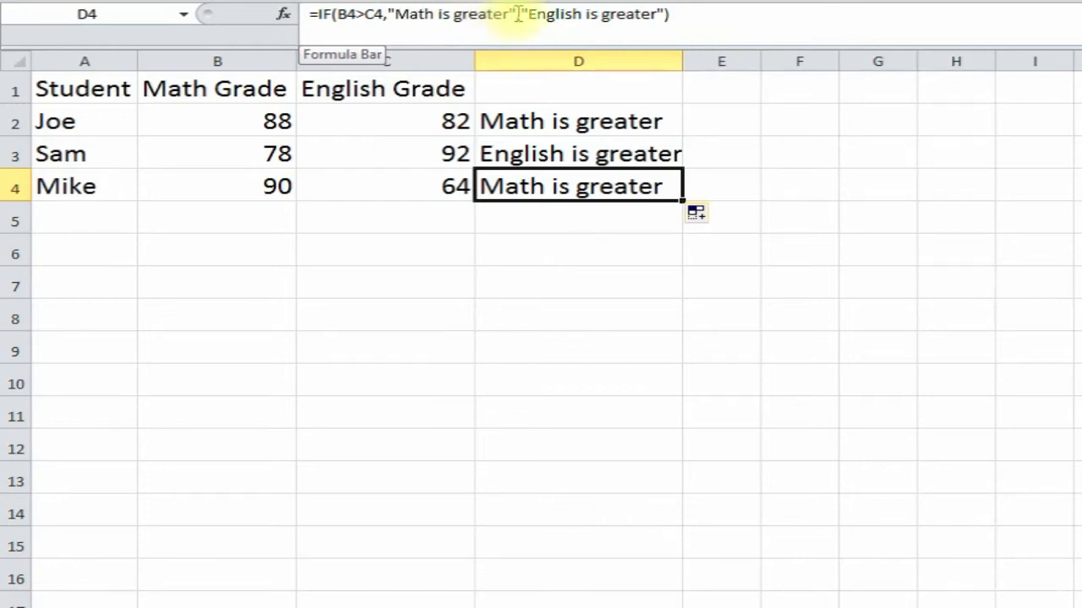
- Try a nested if(a1="joe",1,2) in D4's formula, then cancel, leaving D4 unchanged
{"action": "left_click_drag", "start_coordinate": [515, 13], "coordinate": [396, 15]}
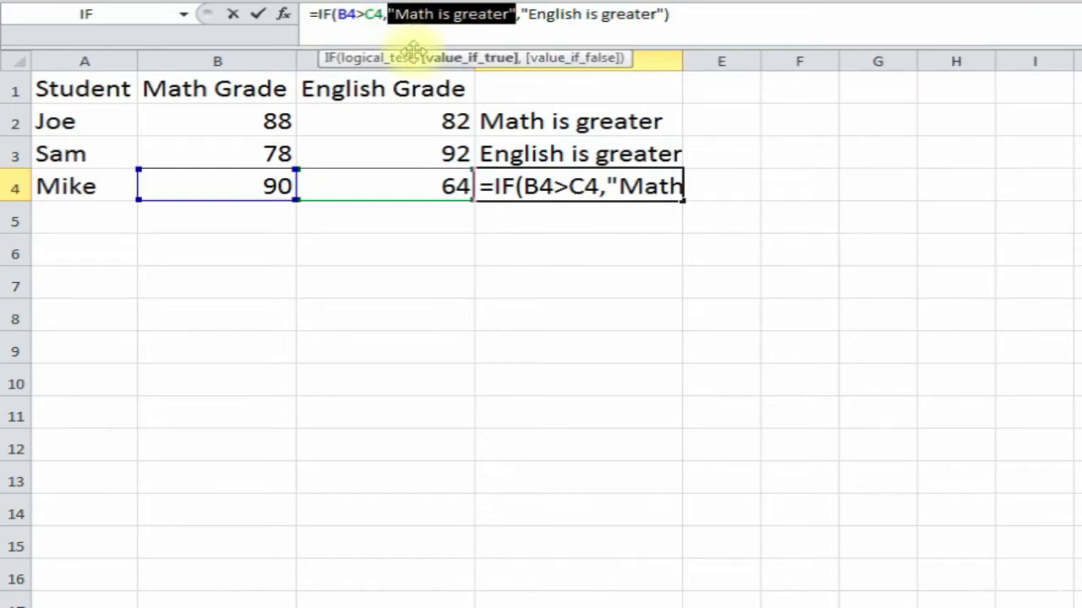
{"action": "type", "text": "if("}
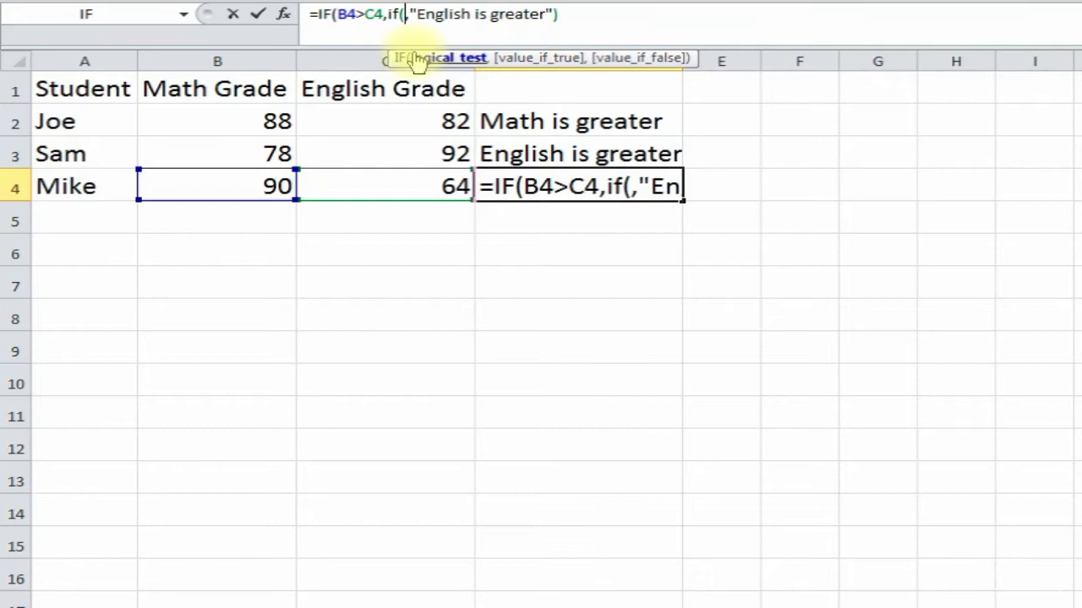
{"action": "type", "text": "a1="}
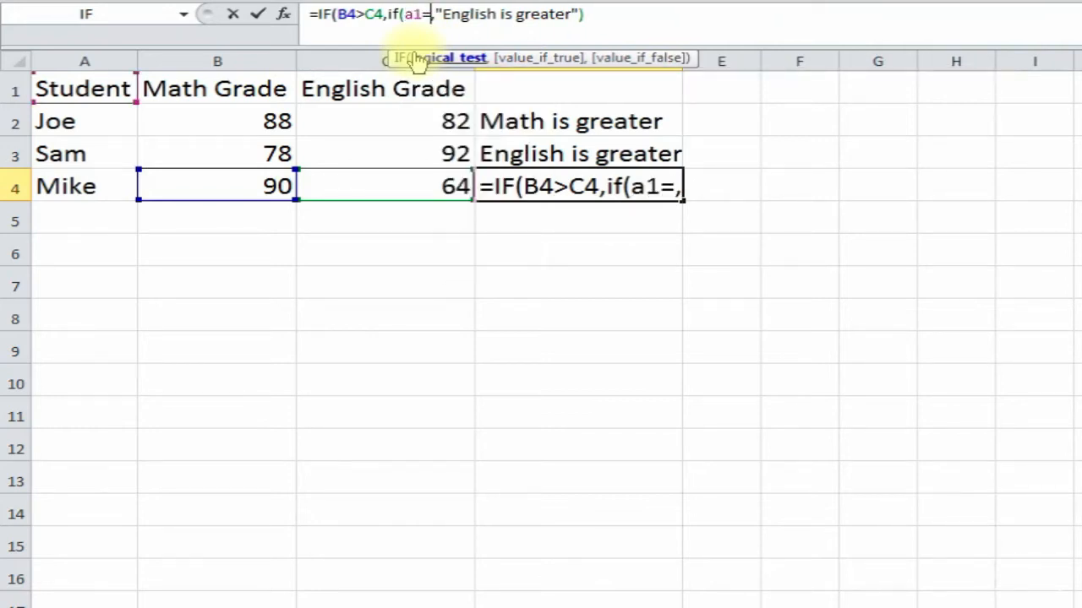
{"action": "type", "text": "\"joe\""}
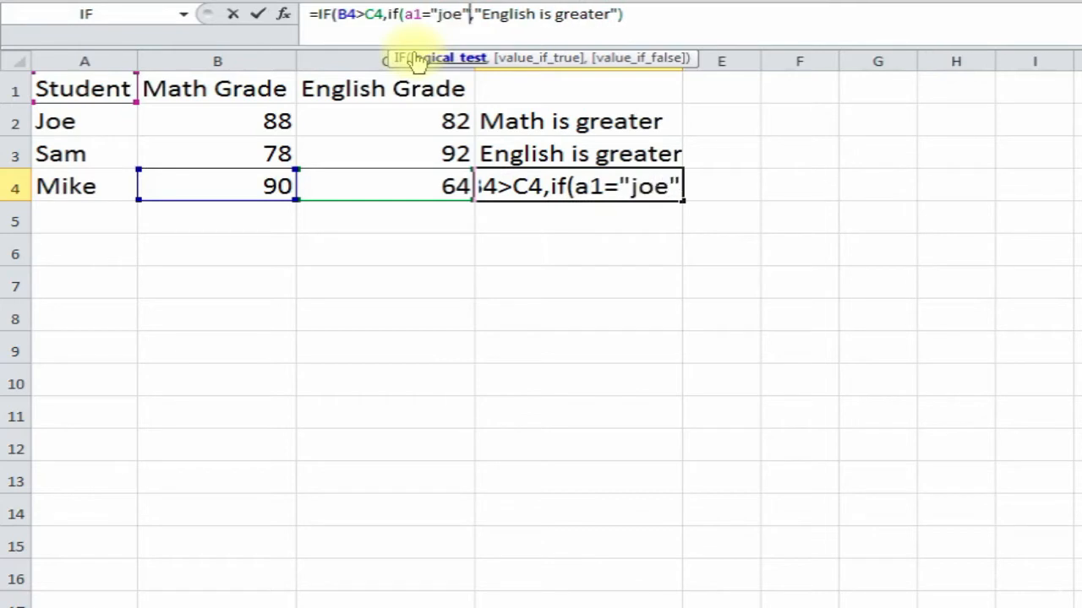
{"action": "type", "text": ","}
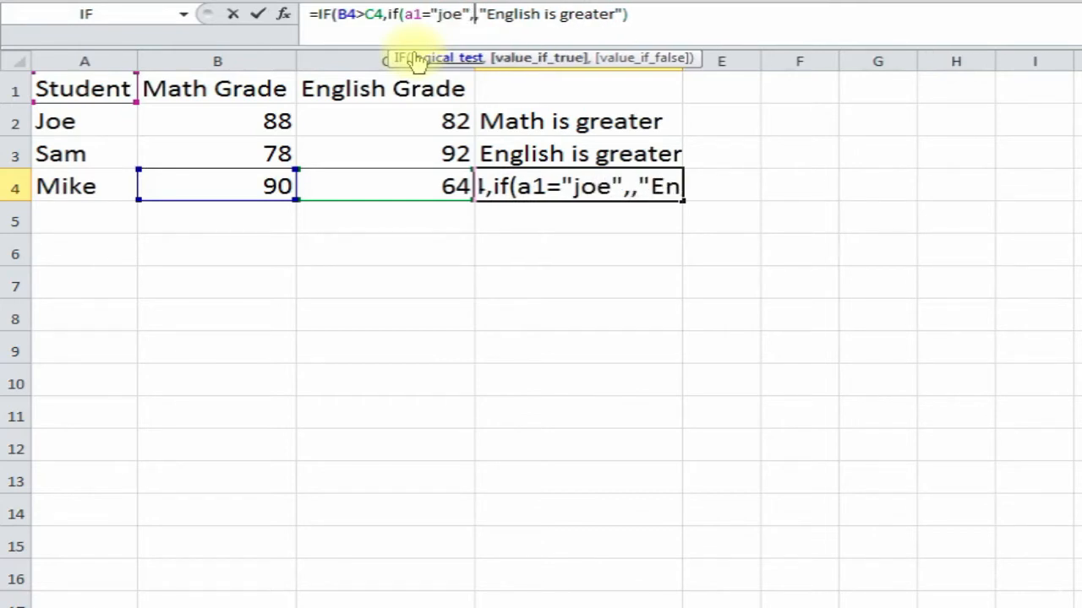
{"action": "type", "text": "1,2"}
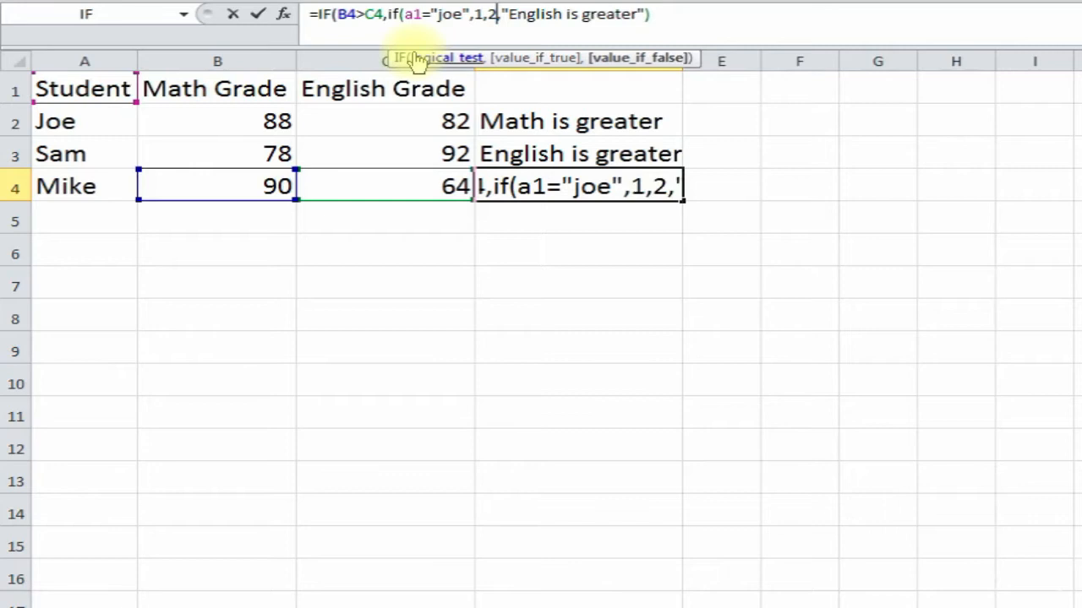
{"action": "type", "text": ")"}
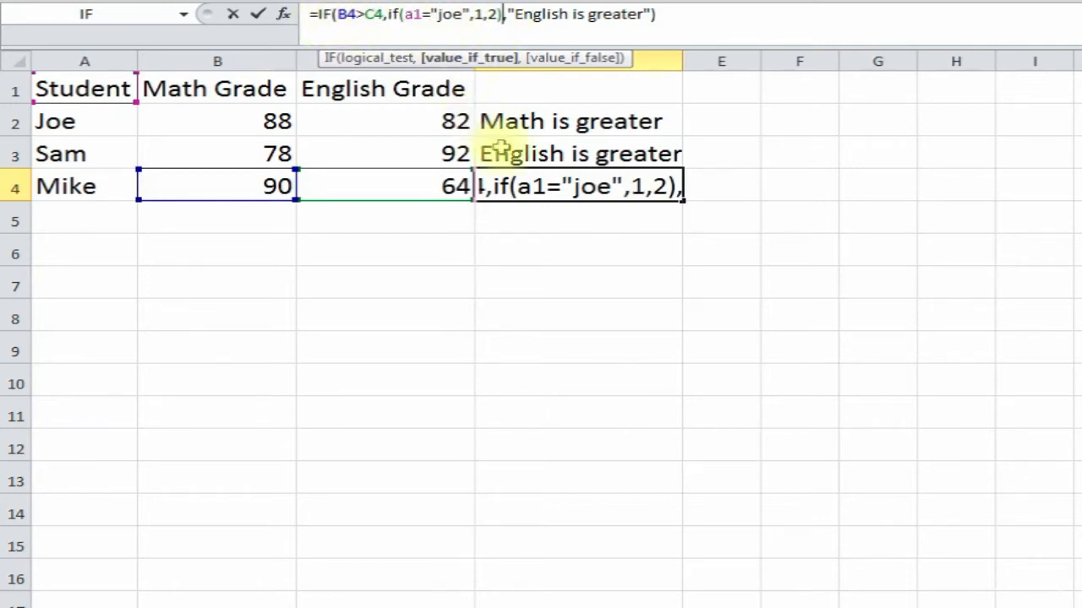
{"action": "key", "text": "Escape"}
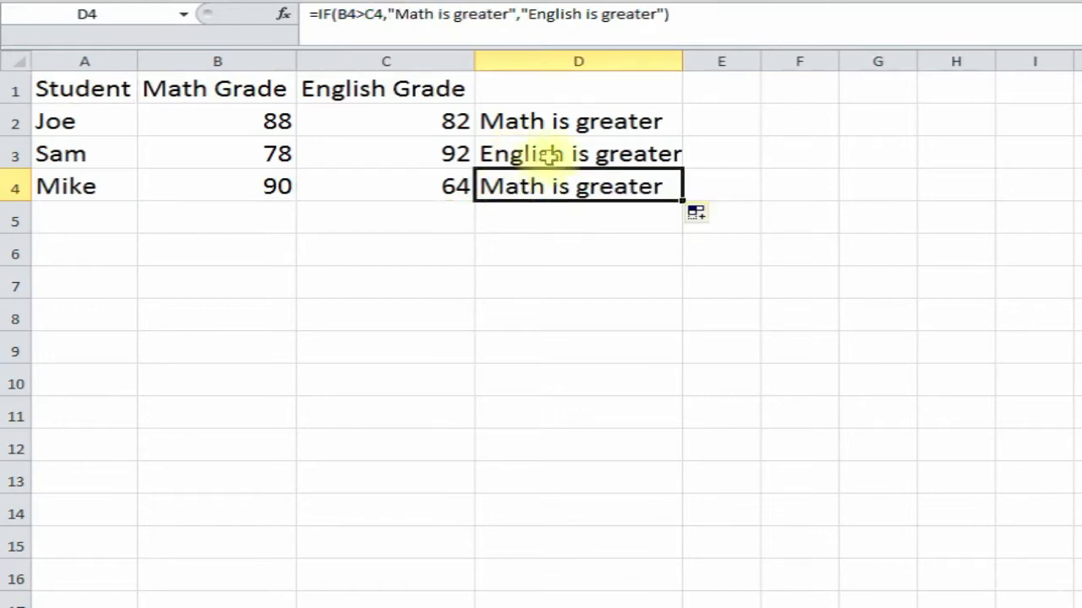
{"action": "key", "text": "Up"}
{"action": "key", "text": "Down"}
{"action": "key", "text": "Up"}
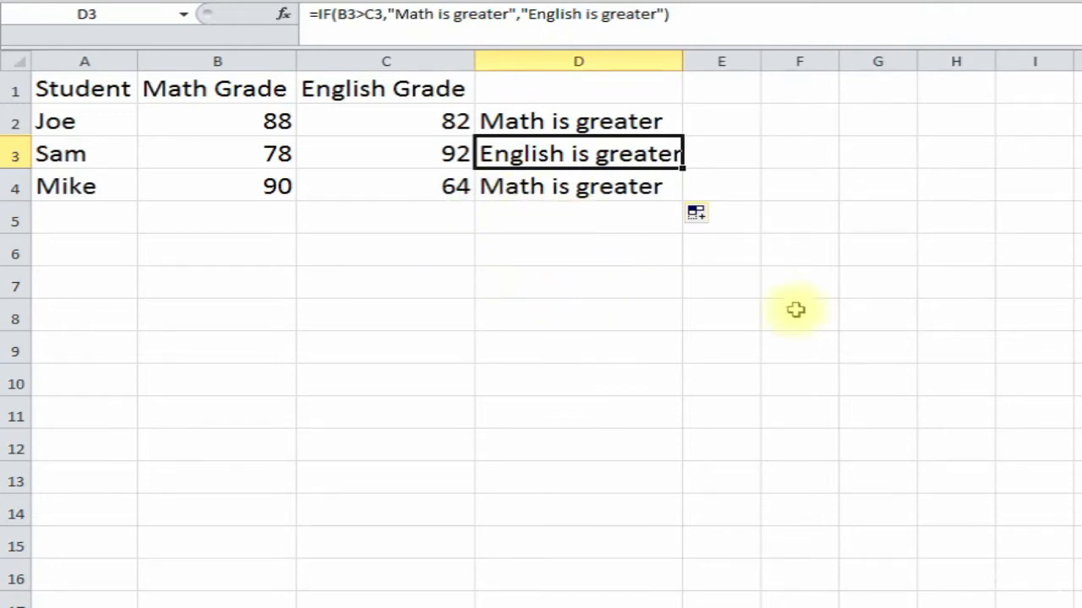
{"action": "left_click", "coordinate": [271, 254]}
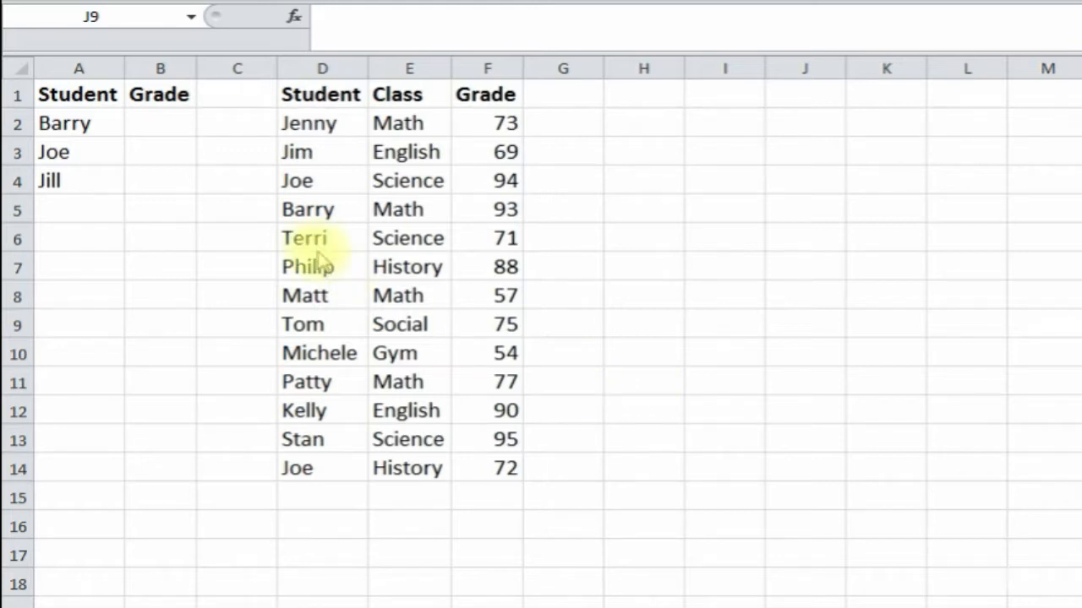
- Review the Student, Class, Grade lookup table and choose B2 for Barry's grade
{"action": "left_click", "coordinate": [155, 126]}
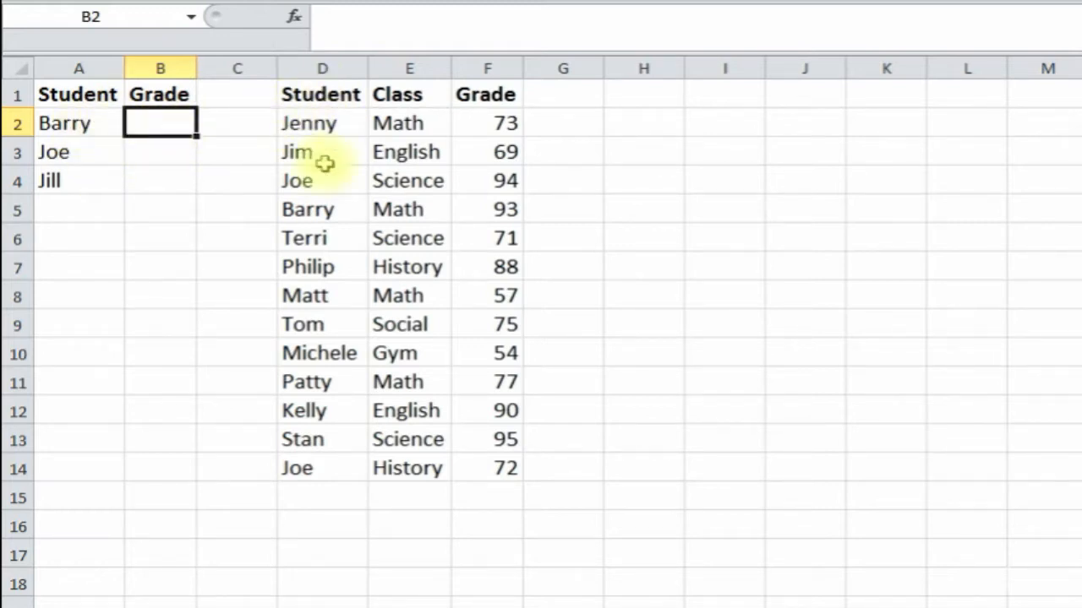
{"action": "left_click", "coordinate": [309, 238]}
{"action": "left_click", "coordinate": [398, 236]}
{"action": "left_click", "coordinate": [477, 236]}
{"action": "left_click", "coordinate": [472, 295]}
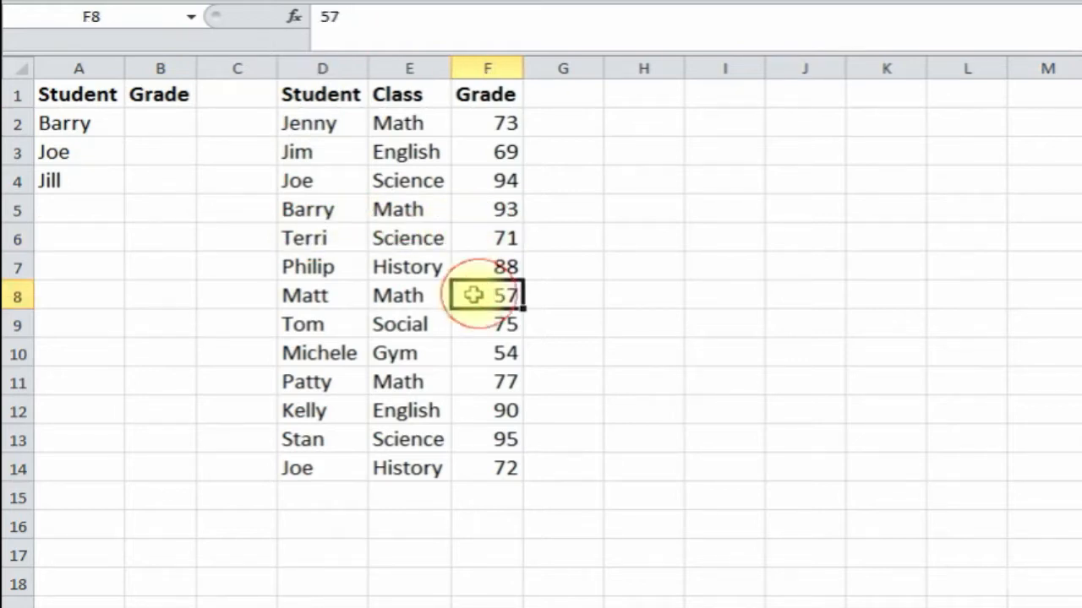
{"action": "left_click", "coordinate": [343, 290]}
{"action": "left_click", "coordinate": [76, 123]}
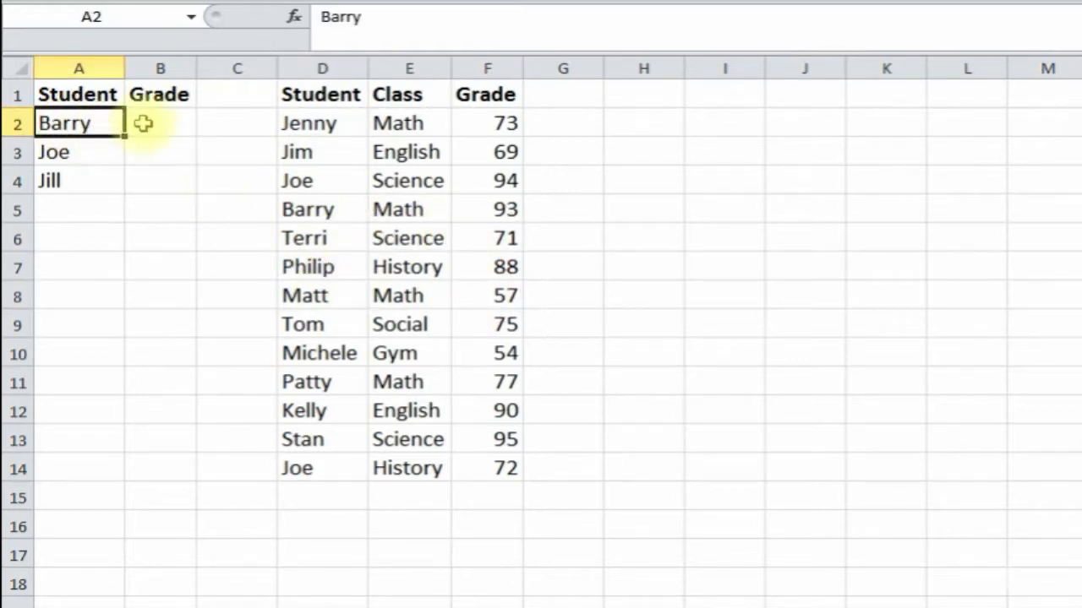
{"action": "left_click", "coordinate": [148, 122]}
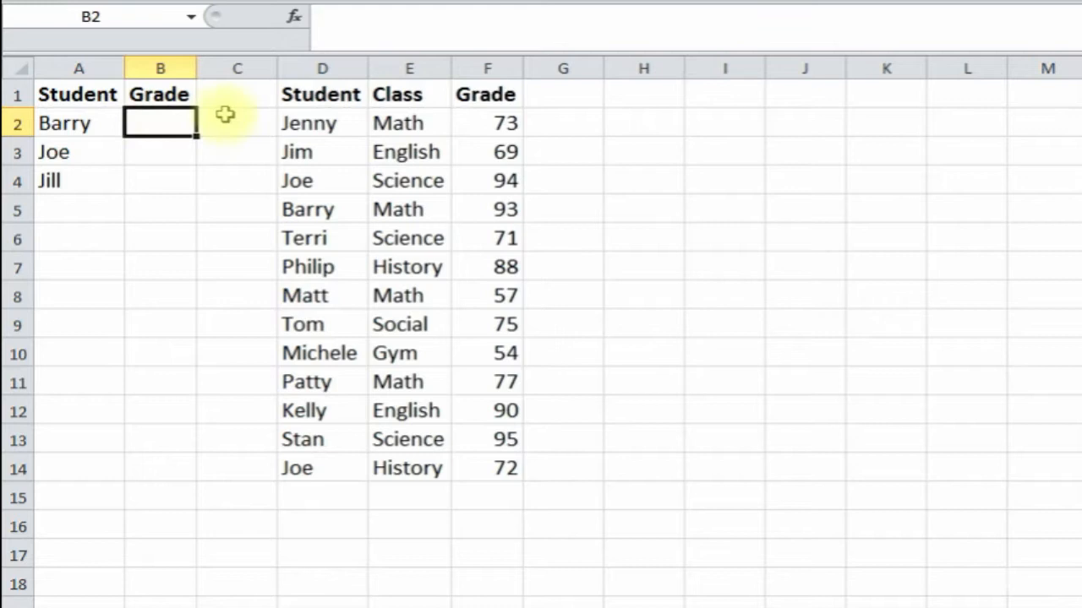
- Enter =VLOOKUP(A2,D:F,3,FALSE) in B2 through the Function Arguments form
{"action": "left_click", "coordinate": [294, 16]}
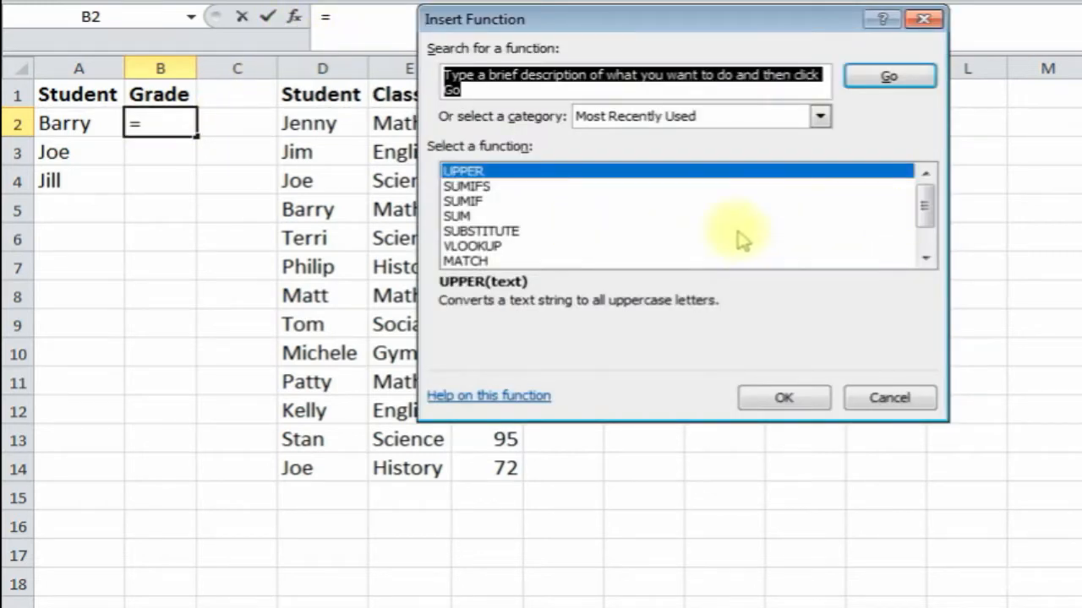
{"action": "left_click", "coordinate": [511, 246]}
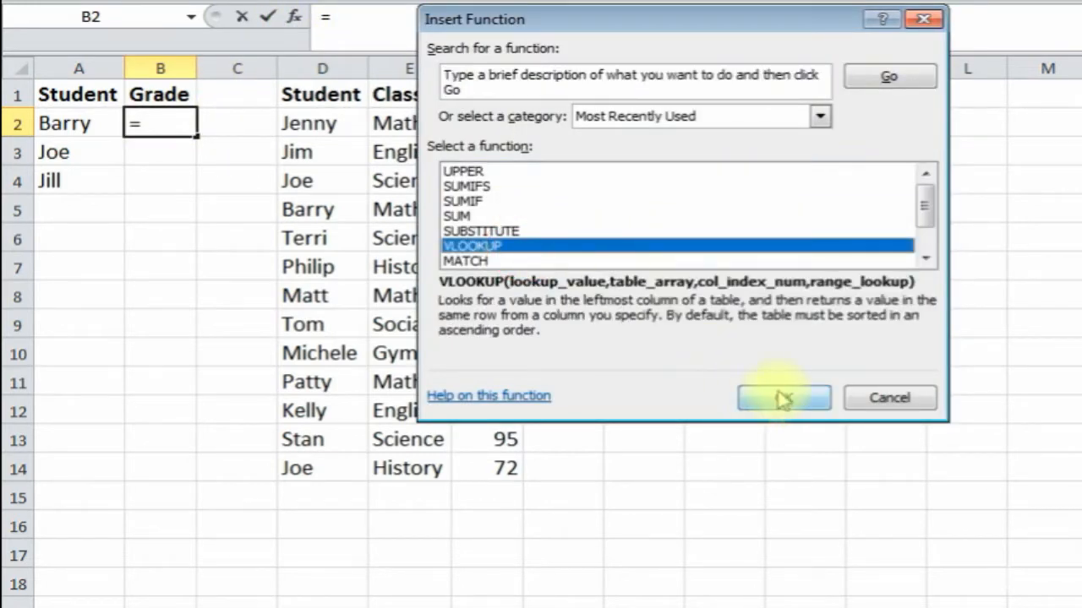
{"action": "left_click", "coordinate": [782, 399]}
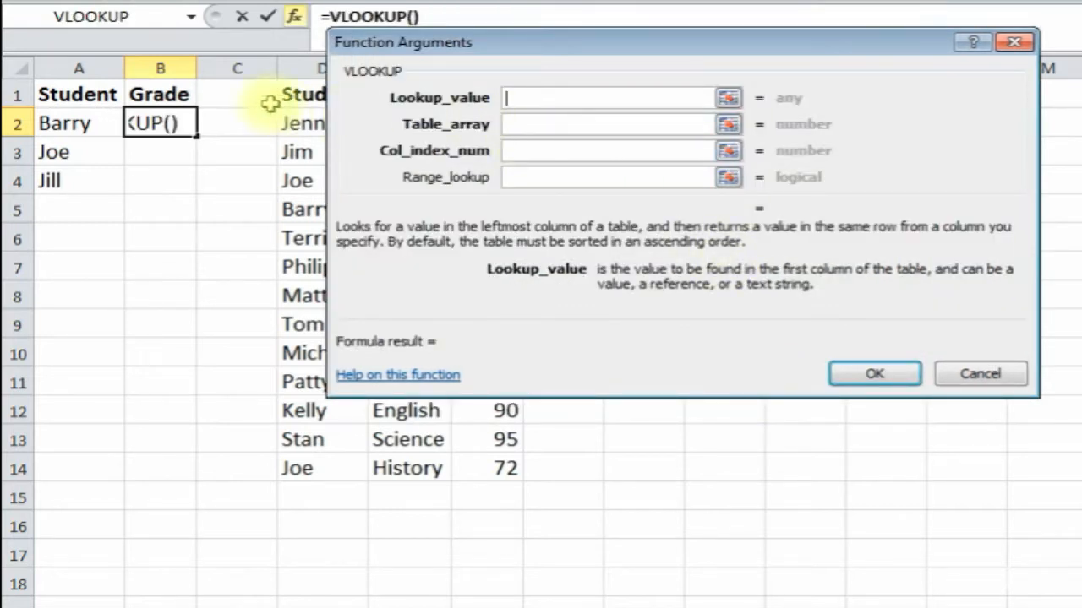
{"action": "left_click", "coordinate": [64, 124]}
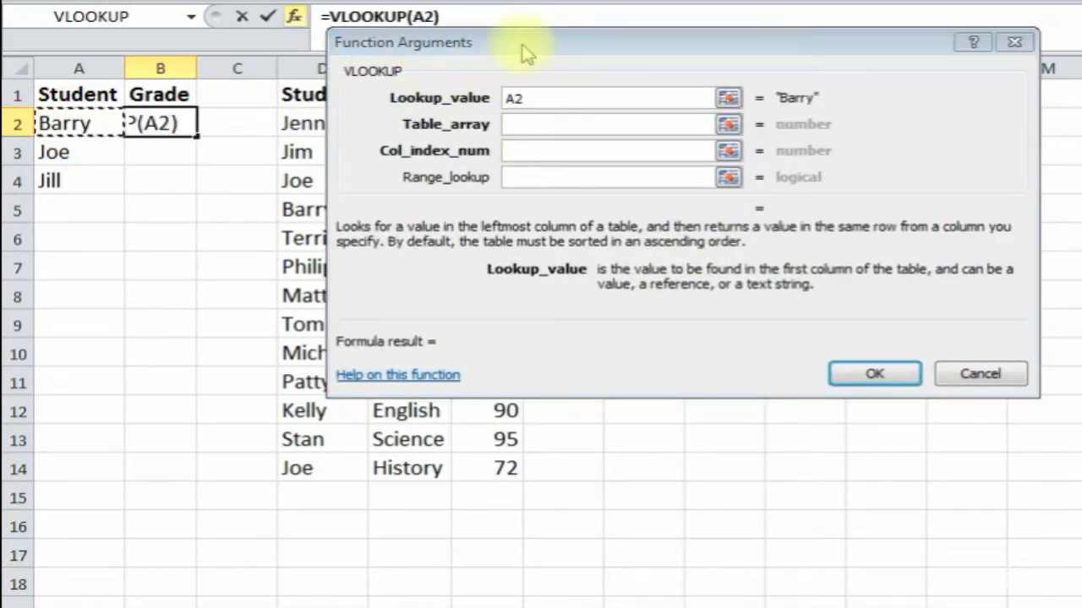
{"action": "left_click_drag", "start_coordinate": [527, 51], "coordinate": [743, 53]}
{"action": "left_click", "coordinate": [748, 127]}
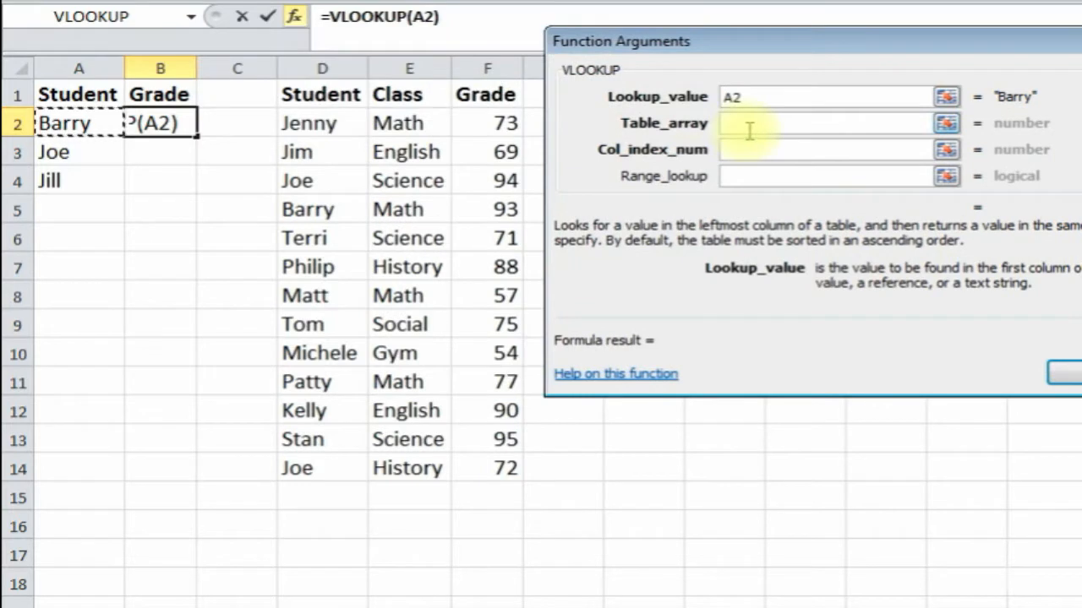
{"action": "left_click_drag", "start_coordinate": [298, 68], "coordinate": [486, 69]}
{"action": "left_click", "coordinate": [750, 151]}
{"action": "type", "text": "3"}
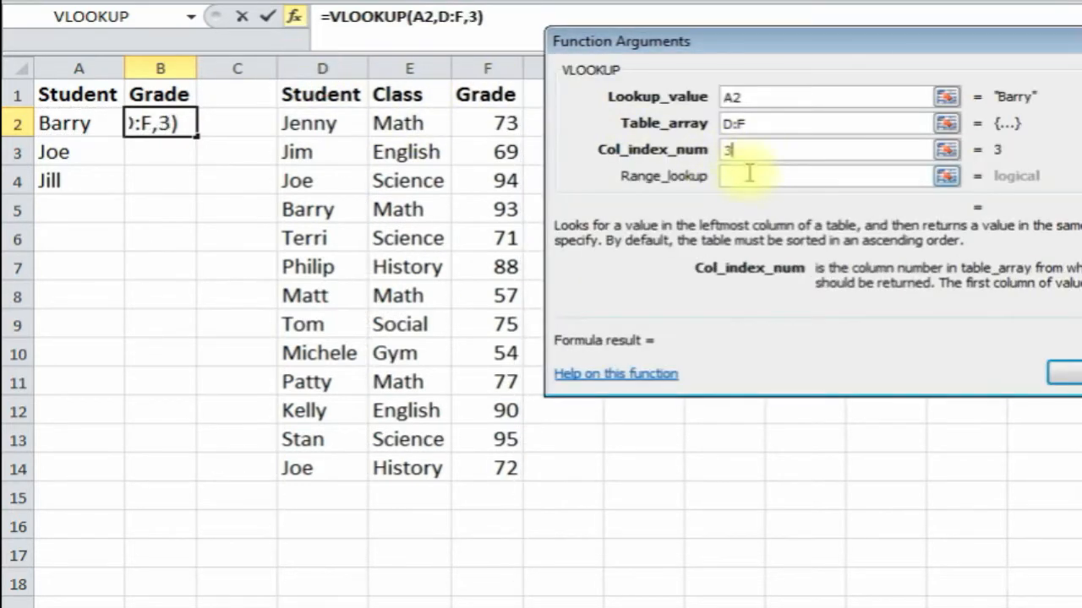
{"action": "left_click", "coordinate": [754, 177]}
{"action": "type", "text": "false"}
{"action": "key", "text": "Return"}
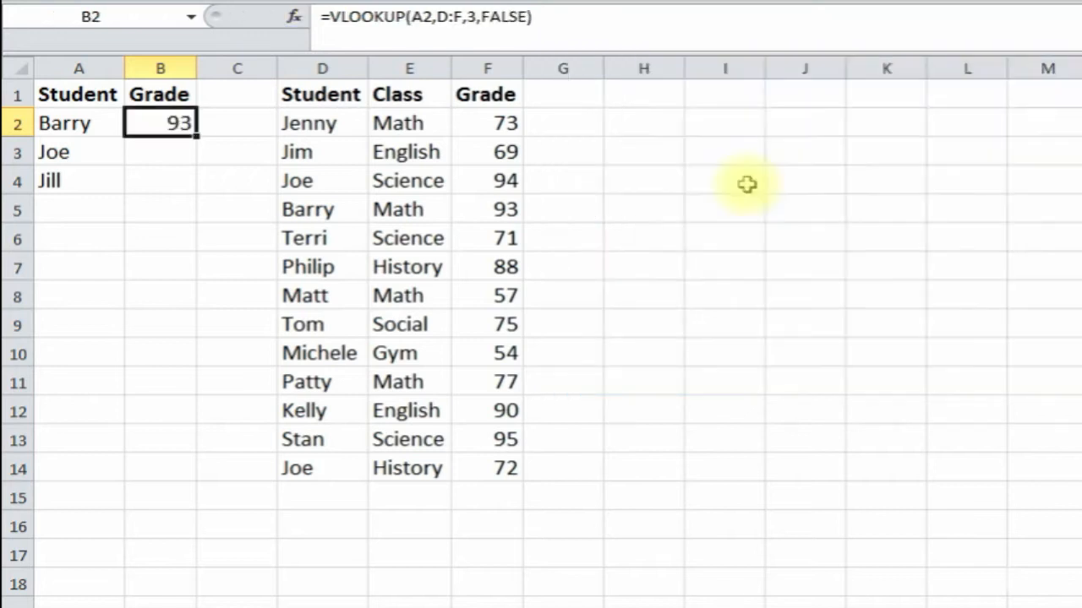
- Fill the lookup down to B4, showing 94 for Joe and #N/A for Jill
{"action": "left_click_drag", "start_coordinate": [197, 133], "coordinate": [206, 178]}
{"action": "left_click", "coordinate": [163, 181]}
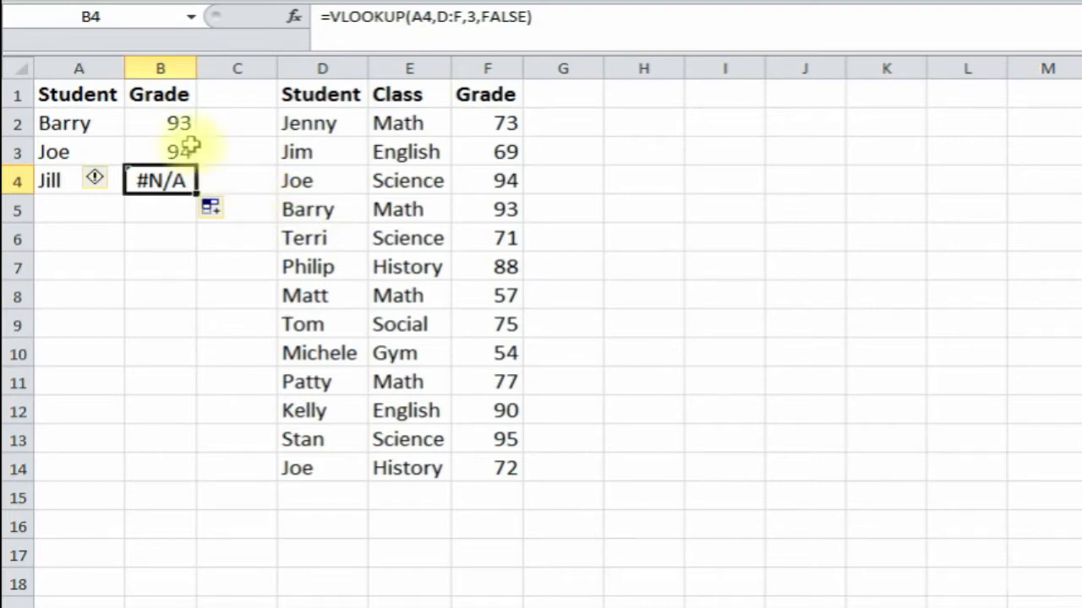
{"action": "left_click", "coordinate": [172, 124]}
- Clear B2 and insert the IFERROR function in its place
{"action": "key", "text": "Delete"}
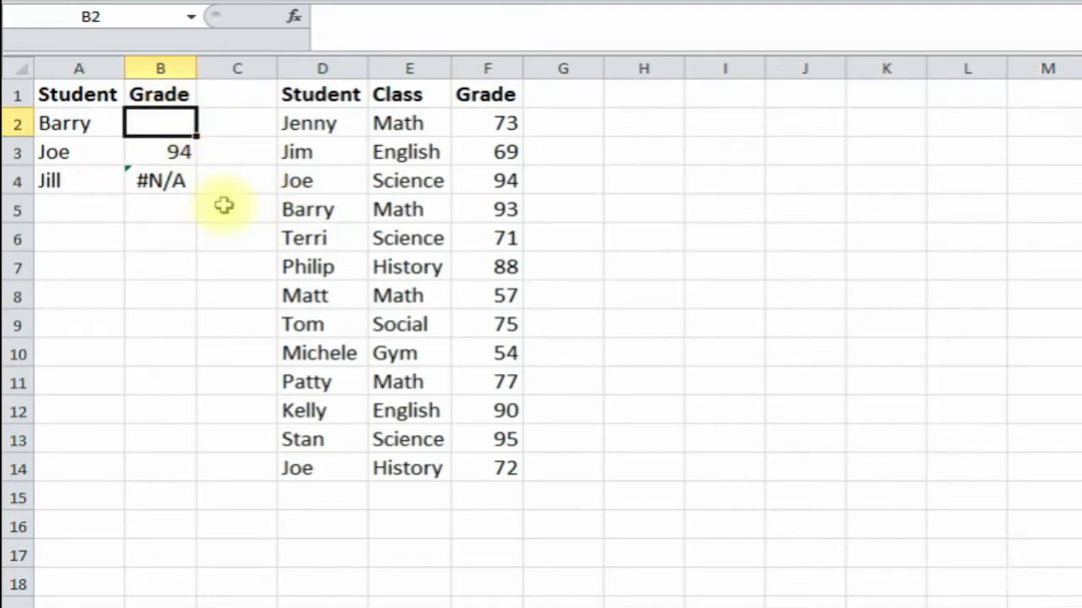
{"action": "left_click", "coordinate": [294, 17]}
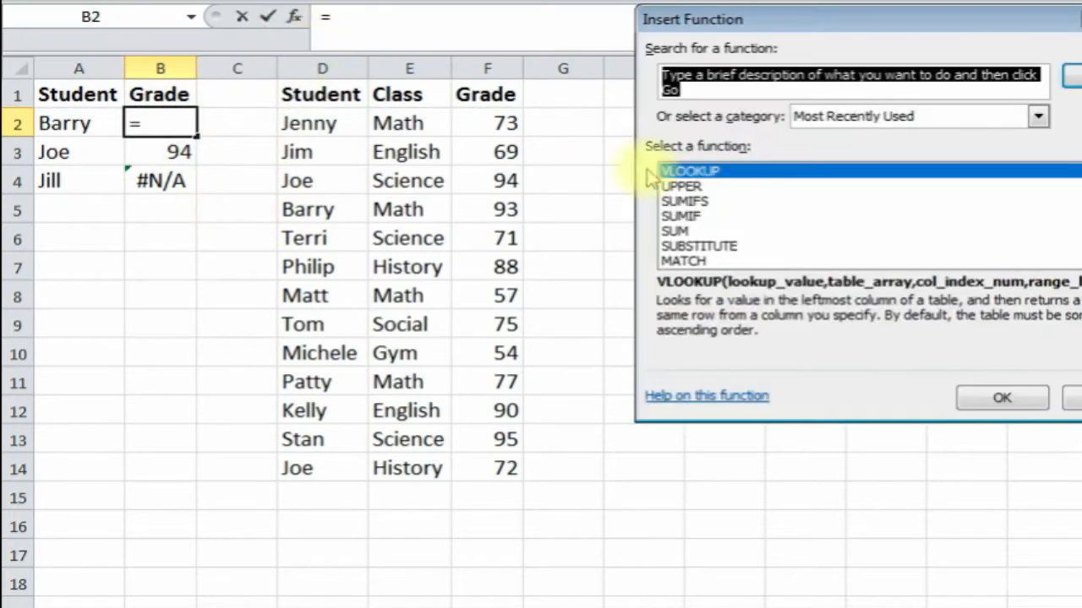
{"action": "type", "text": "iferror"}
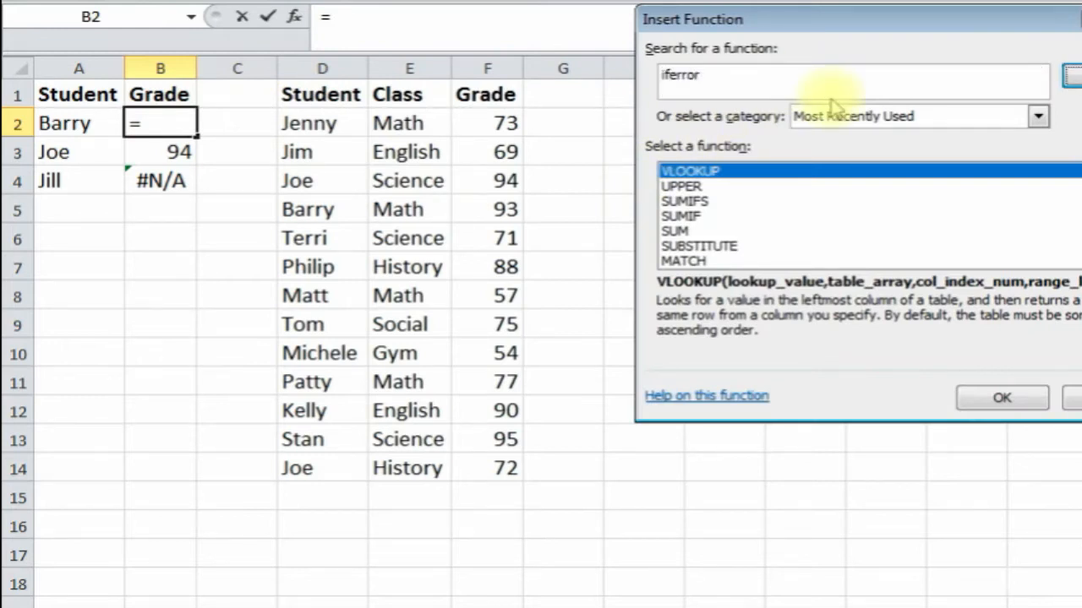
{"action": "key", "text": "Return"}
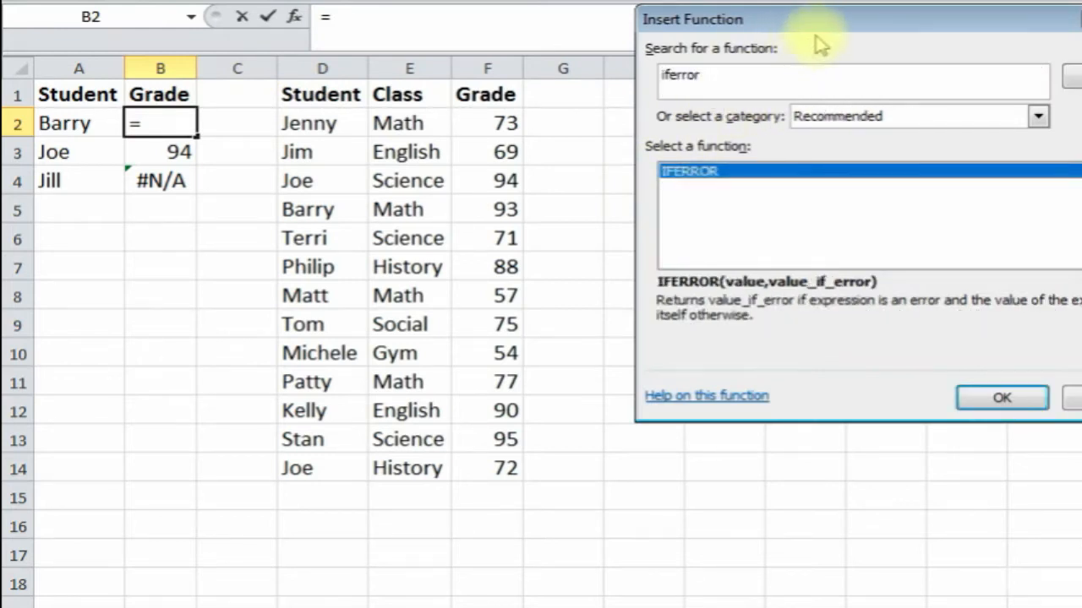
{"action": "double_click", "coordinate": [796, 171]}
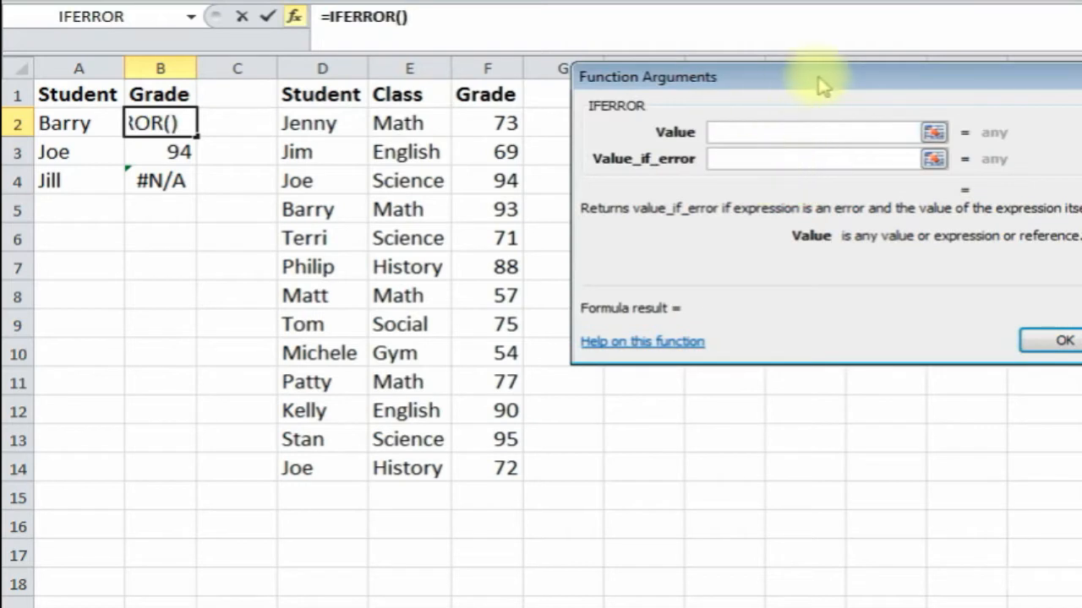
{"action": "left_click_drag", "start_coordinate": [818, 78], "coordinate": [614, 245]}
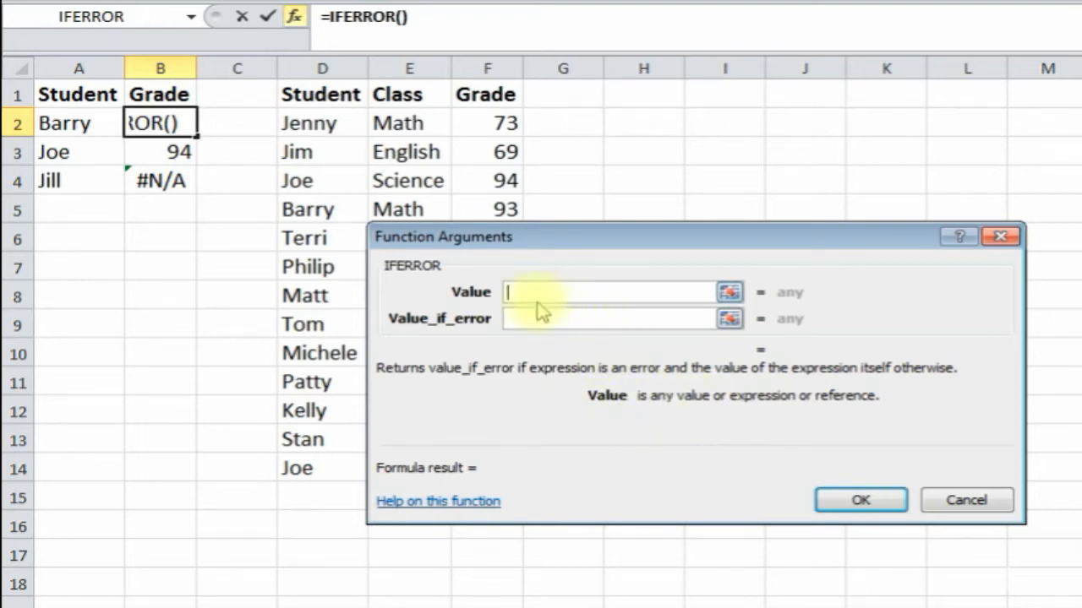
{"action": "left_click_drag", "start_coordinate": [545, 248], "coordinate": [572, 234]}
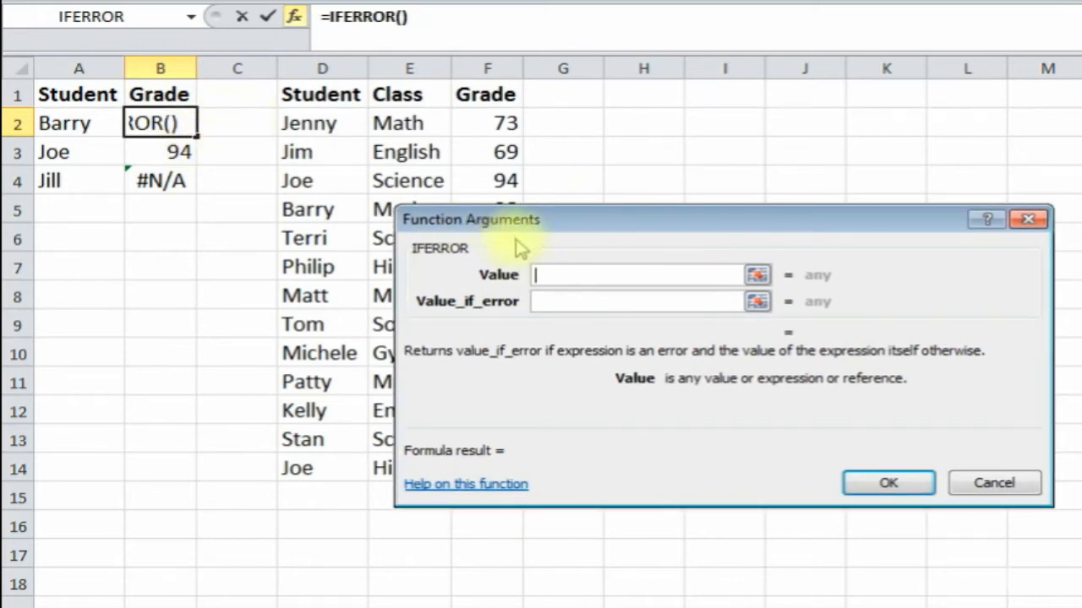
- Set IFERROR's Value to vlookup(A2,D:F,3,false) and Value_if_error to "Missing"
{"action": "type", "text": "vlooku"}
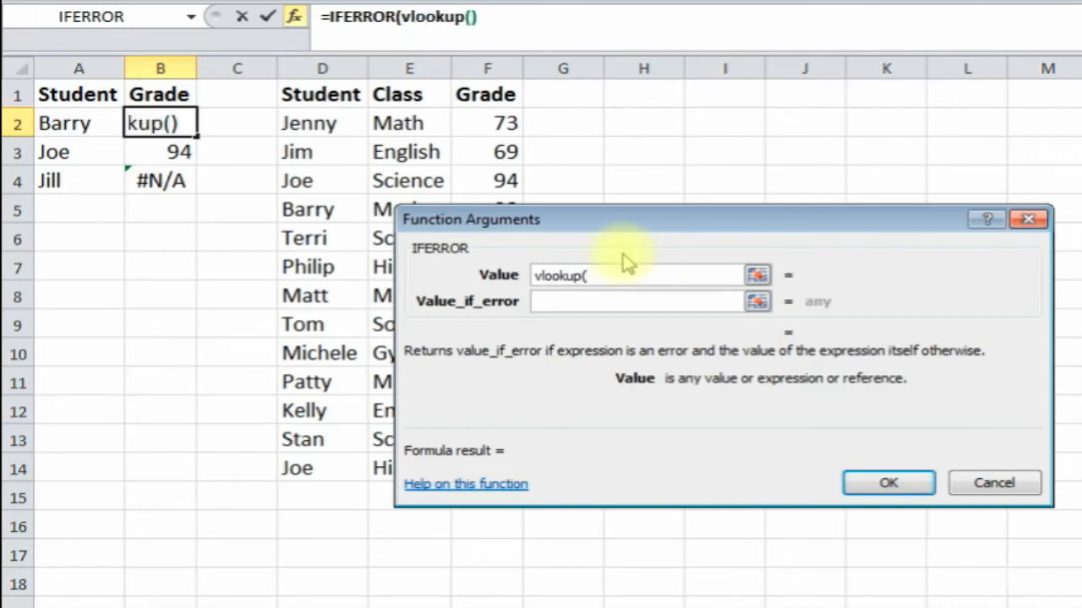
{"action": "type", "text": "p("}
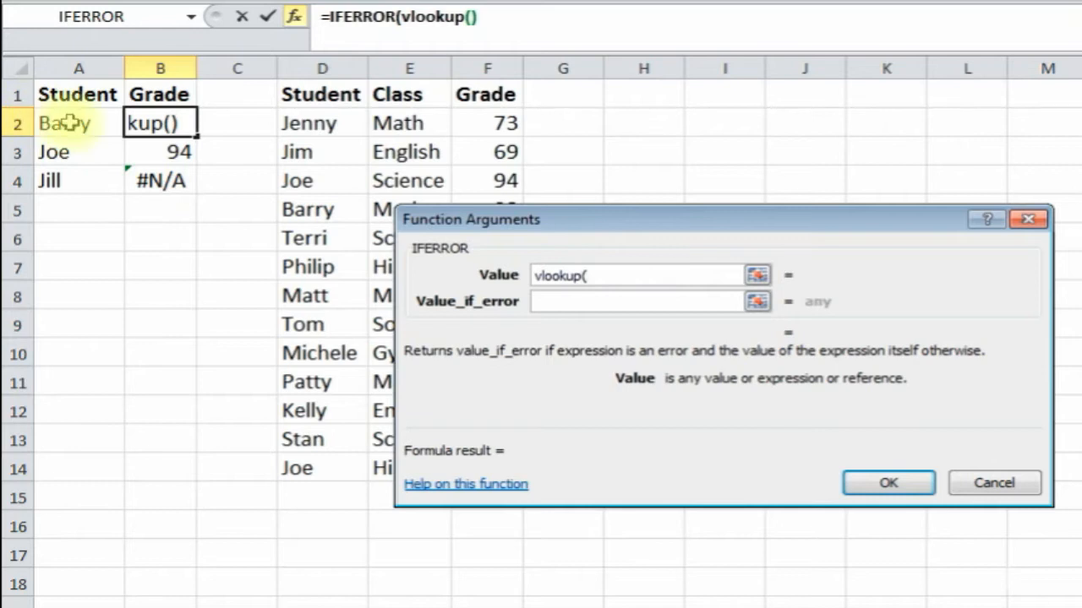
{"action": "left_click", "coordinate": [91, 129]}
{"action": "left_click", "coordinate": [633, 276]}
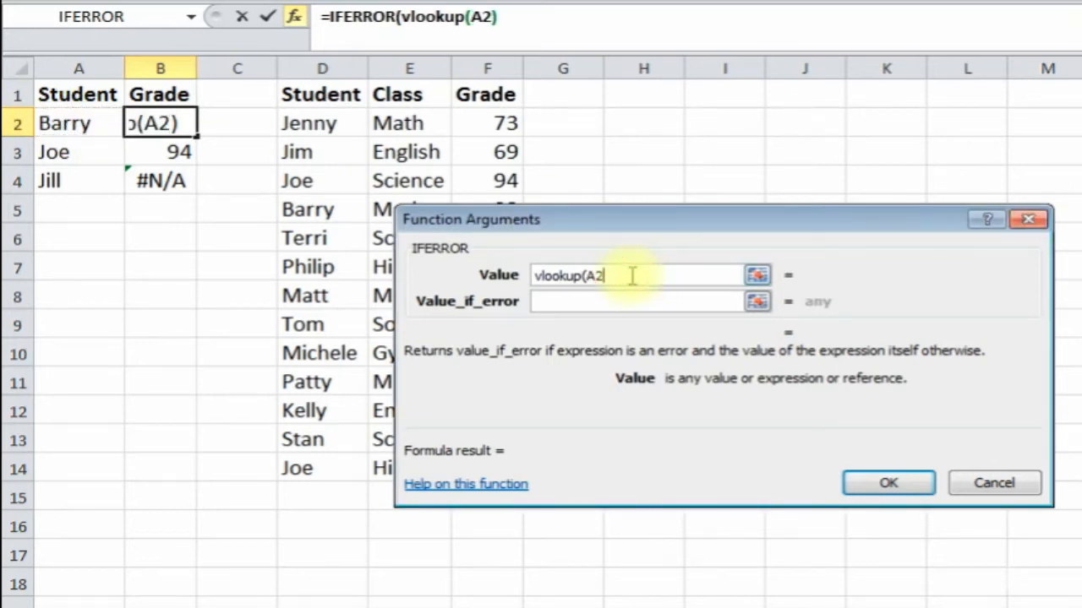
{"action": "left_click_drag", "start_coordinate": [322, 68], "coordinate": [497, 68]}
{"action": "left_click", "coordinate": [663, 280]}
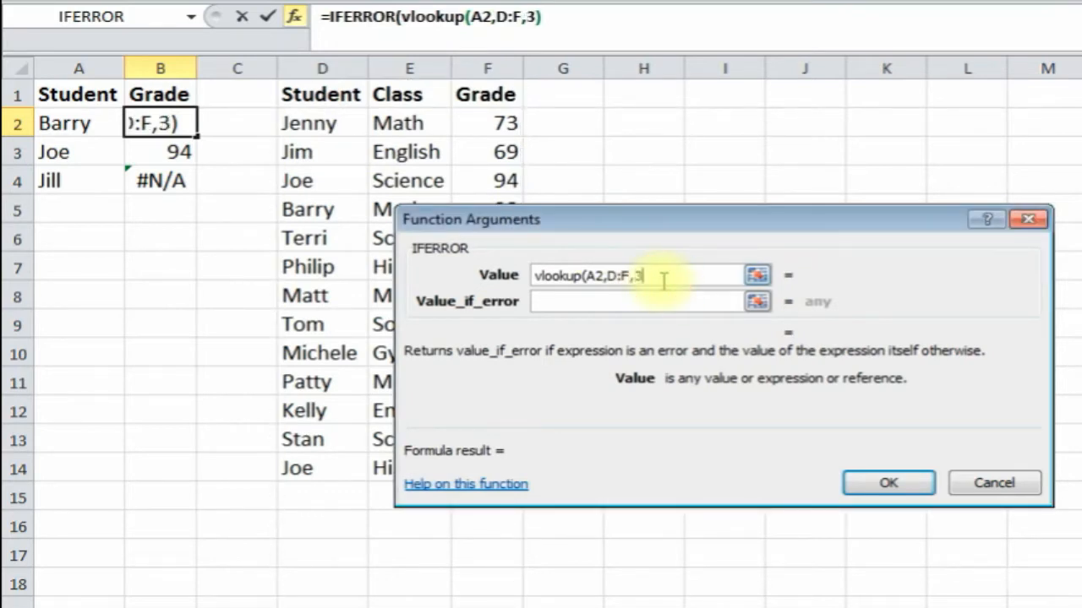
{"action": "type", "text": ",3,false"}
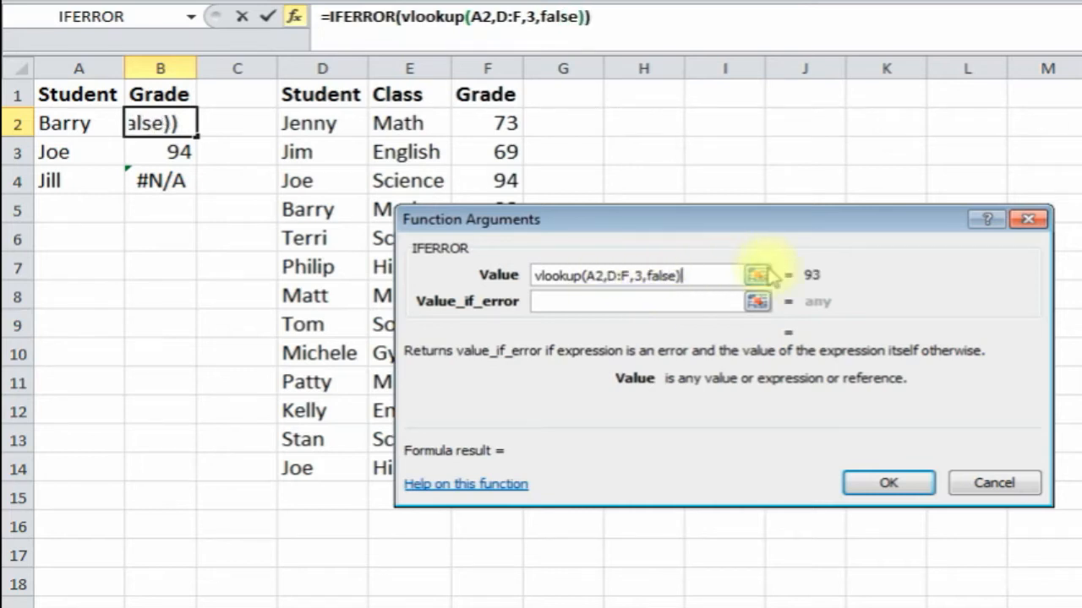
{"action": "left_click", "coordinate": [566, 306]}
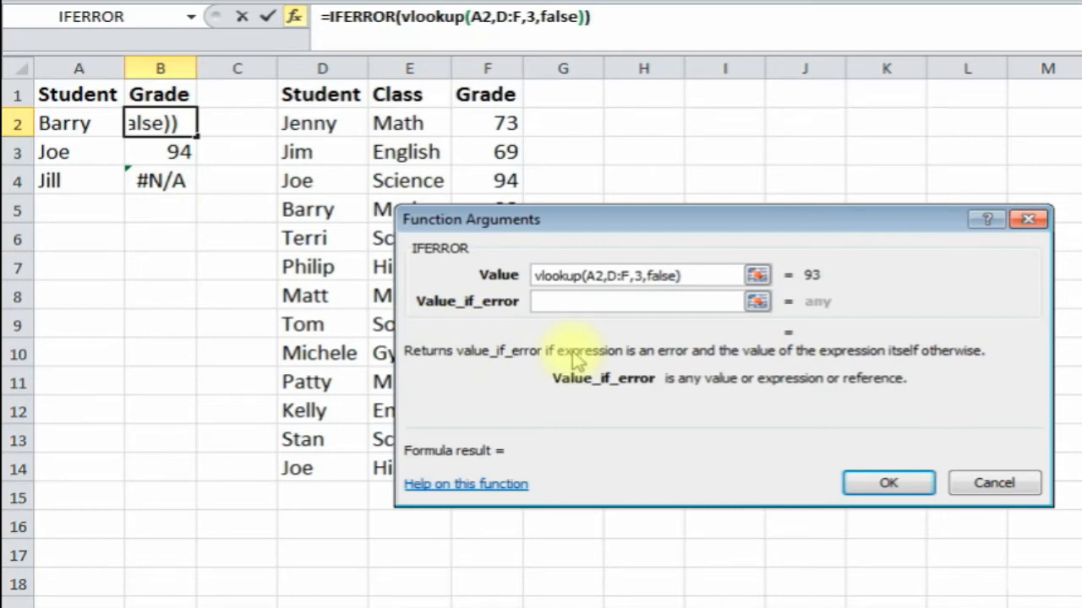
{"action": "type", "text": "\"\""}
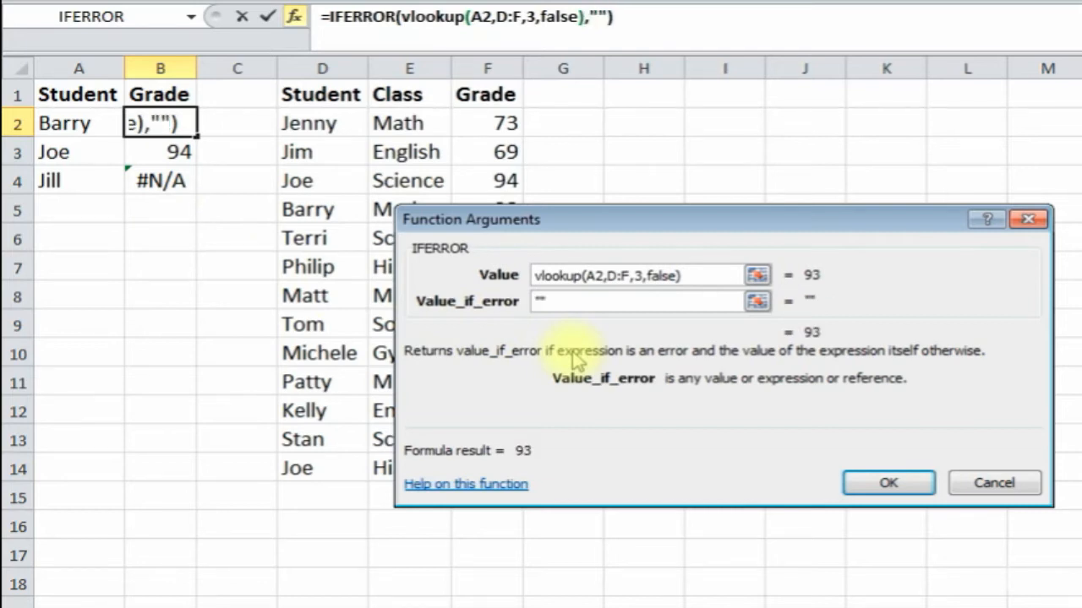
{"action": "key", "text": "BackSpace"}
{"action": "key", "text": "BackSpace"}
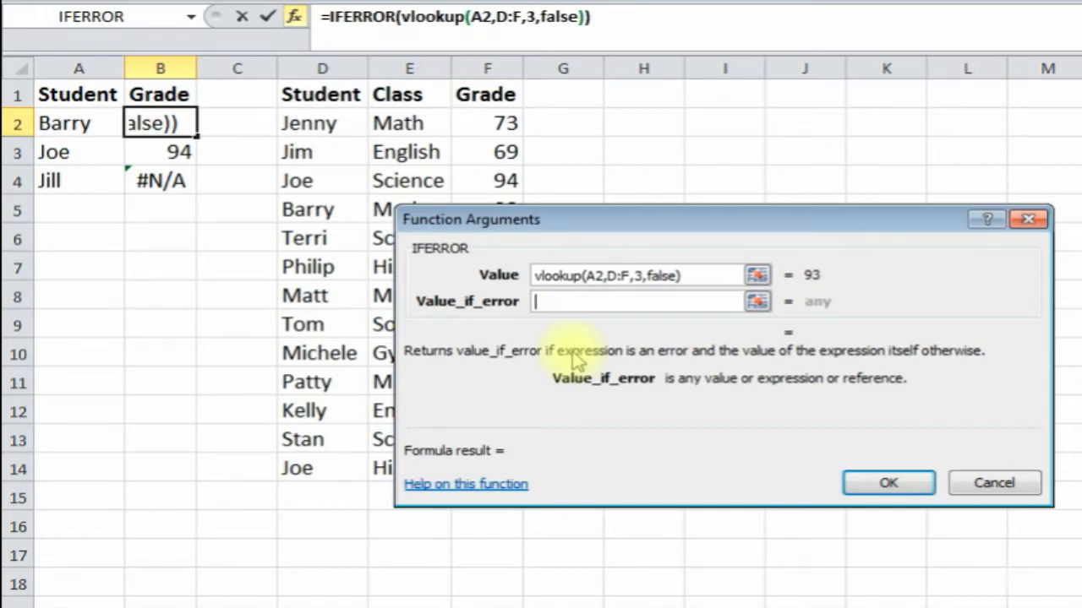
{"action": "type", "text": "Missing"}
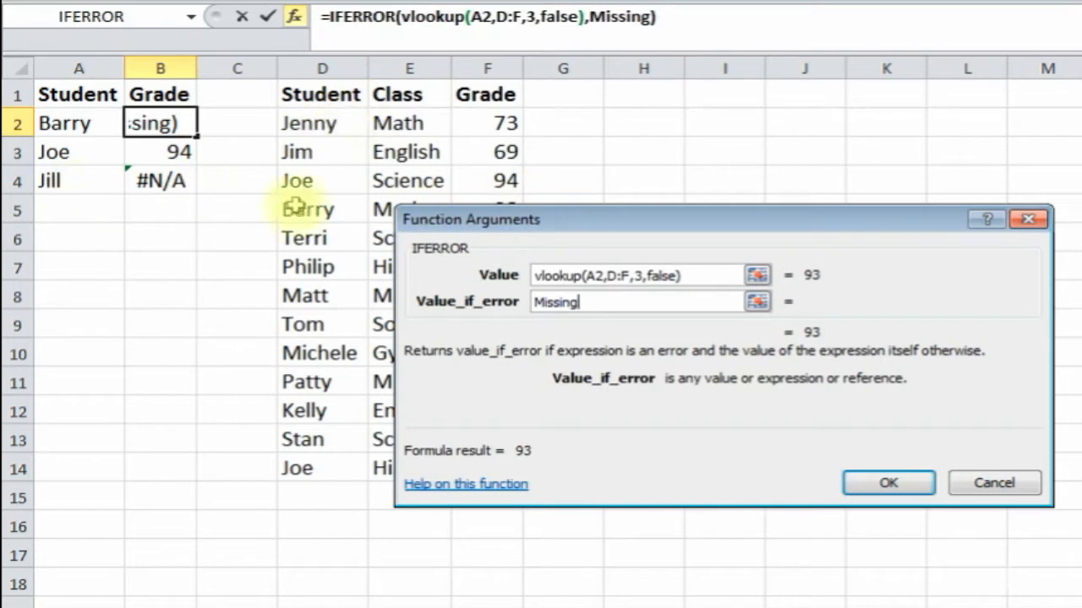
{"action": "left_click", "coordinate": [879, 483]}
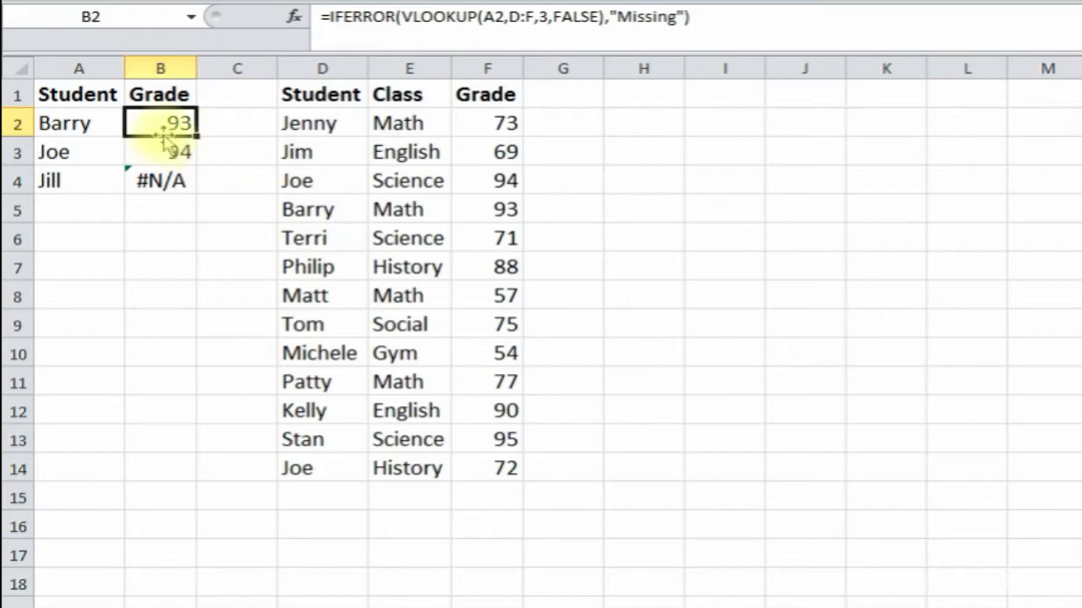
- Fill the IFERROR lookup down to B4 and widen column B so "Missing" fits
{"action": "left_click_drag", "start_coordinate": [196, 135], "coordinate": [198, 191]}
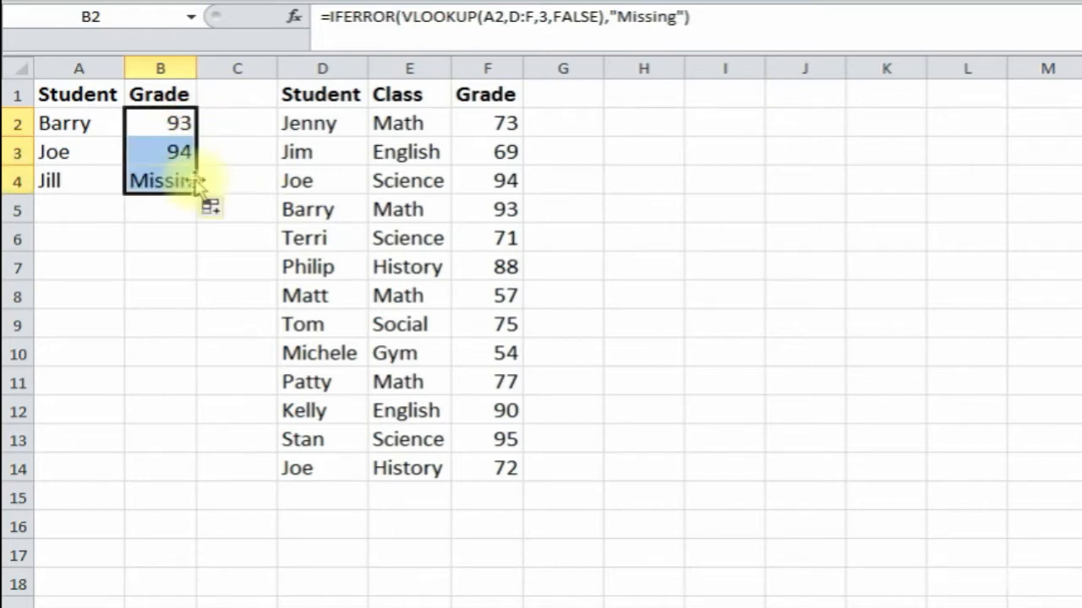
{"action": "left_click_drag", "start_coordinate": [196, 76], "coordinate": [213, 73]}
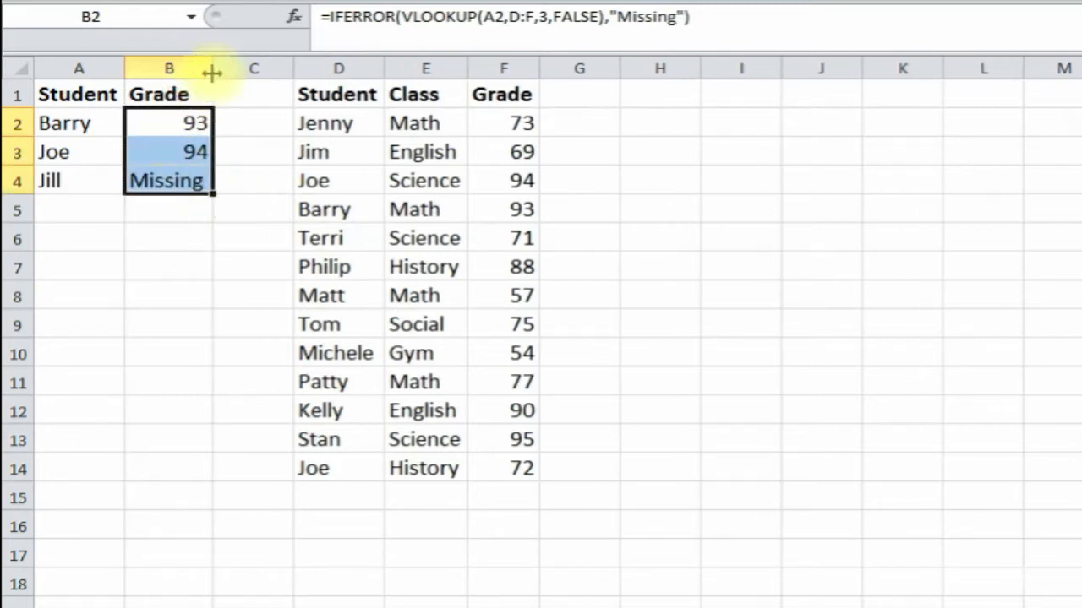
{"action": "left_click", "coordinate": [161, 127]}
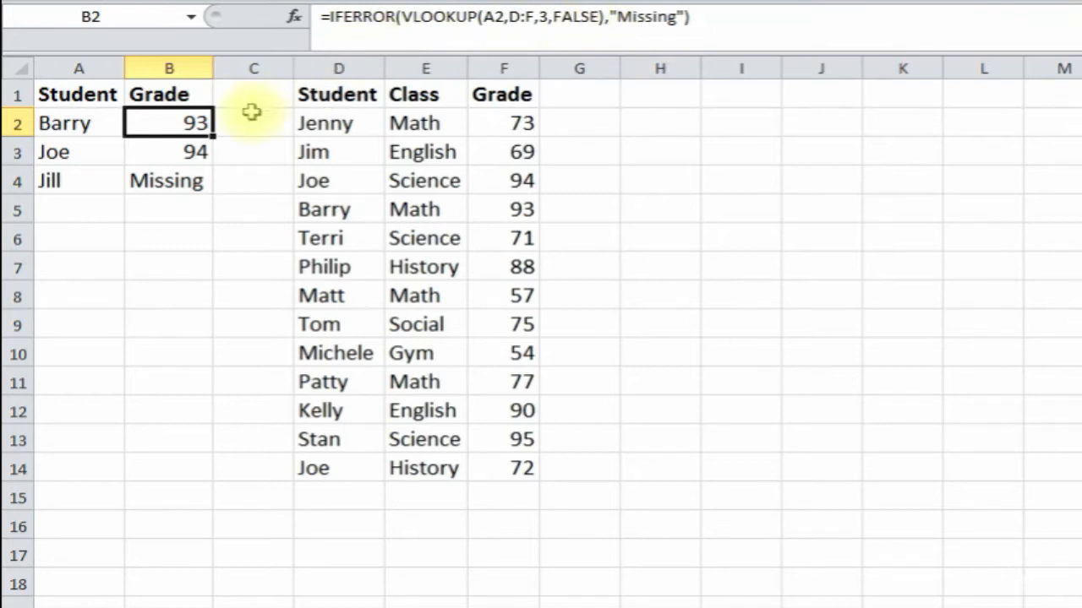
- Check Barry's 93 and Joe's 94 results, then select Jill's B4 formula
{"action": "left_click", "coordinate": [157, 153]}
{"action": "left_click", "coordinate": [157, 120]}
{"action": "left_click", "coordinate": [99, 124]}
{"action": "left_click", "coordinate": [97, 148]}
{"action": "left_click", "coordinate": [164, 119]}
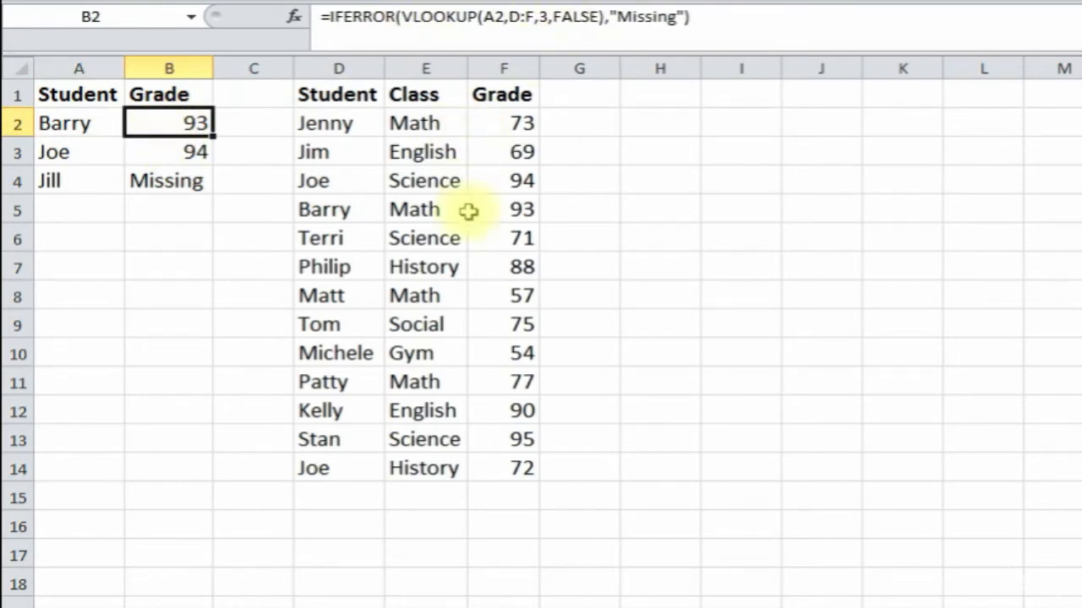
{"action": "left_click", "coordinate": [134, 179]}
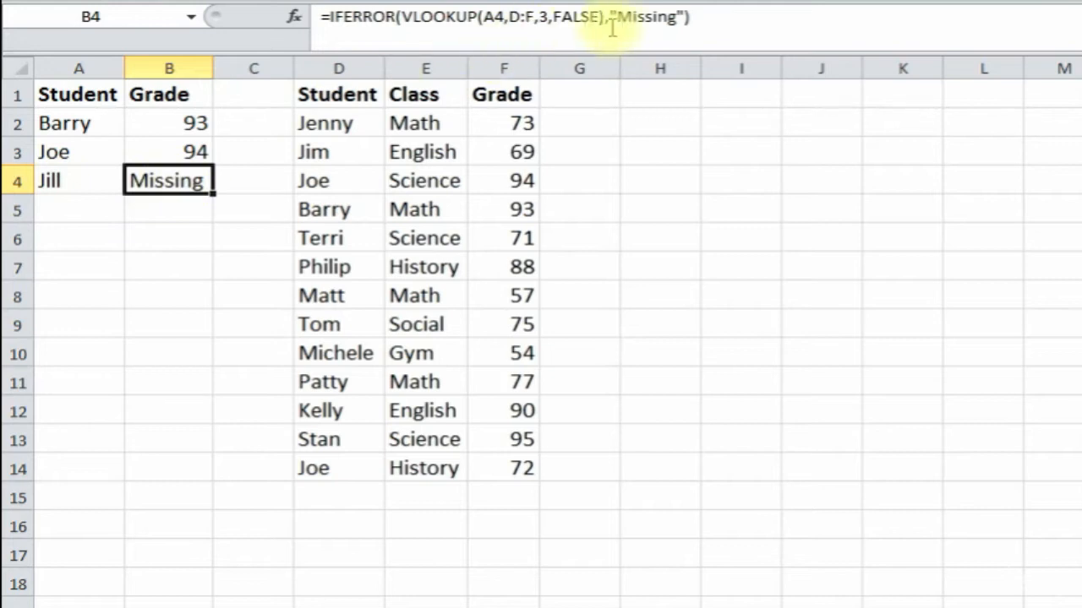
- Replace "Missing" with "" in B4's IFERROR formula so Jill's grade shows blank
{"action": "left_click", "coordinate": [677, 17]}
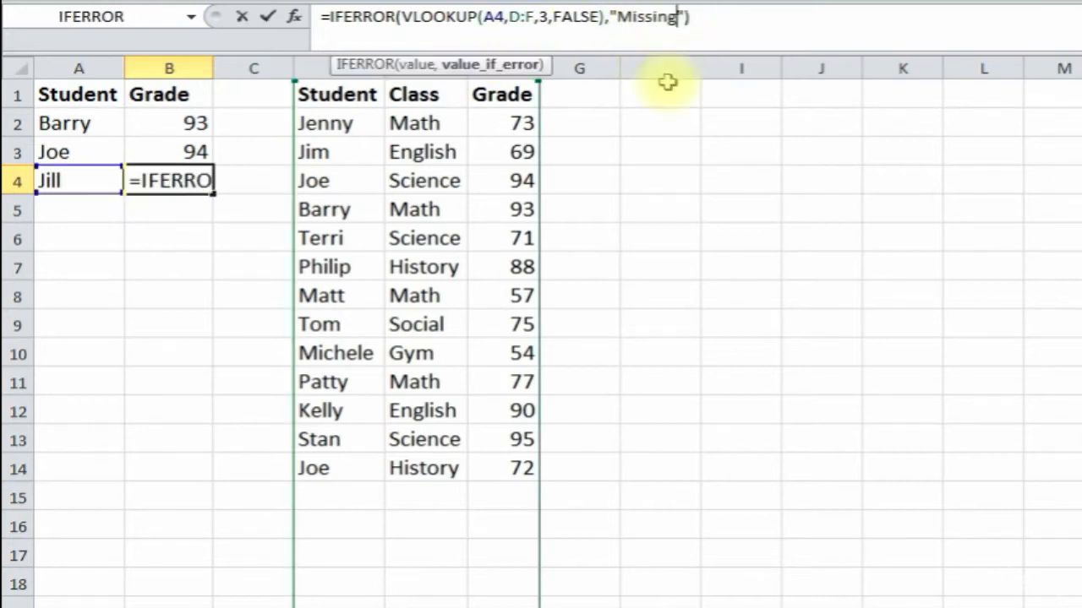
{"action": "key", "text": "BackSpace"}
{"action": "key", "text": "BackSpace"}
{"action": "key", "text": "BackSpace"}
{"action": "key", "text": "BackSpace"}
{"action": "key", "text": "BackSpace"}
{"action": "key", "text": "Return"}
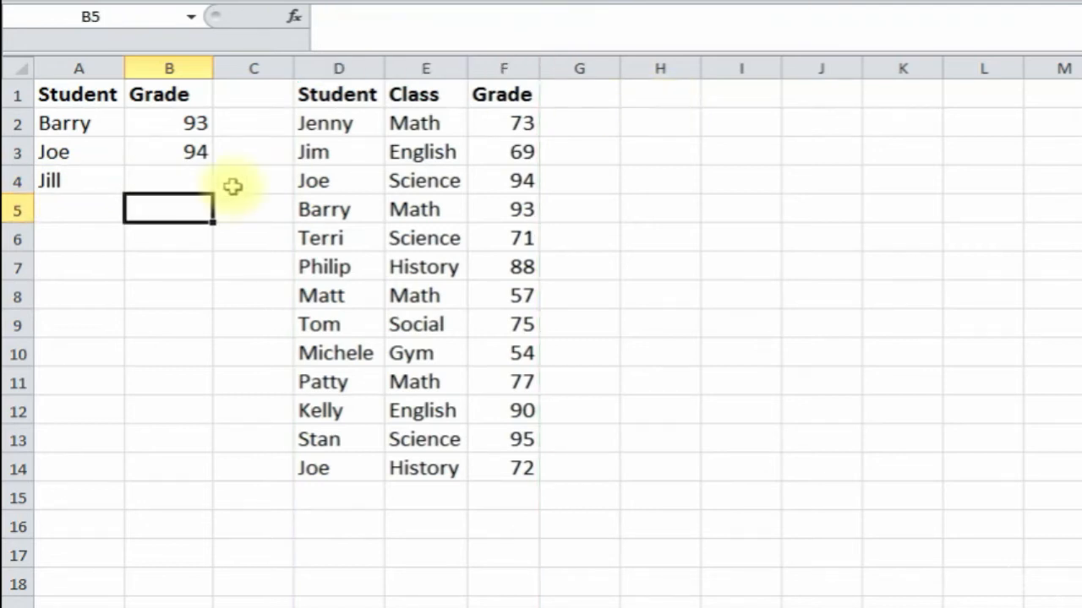
{"action": "left_click", "coordinate": [180, 175]}
{"action": "left_click", "coordinate": [182, 297]}
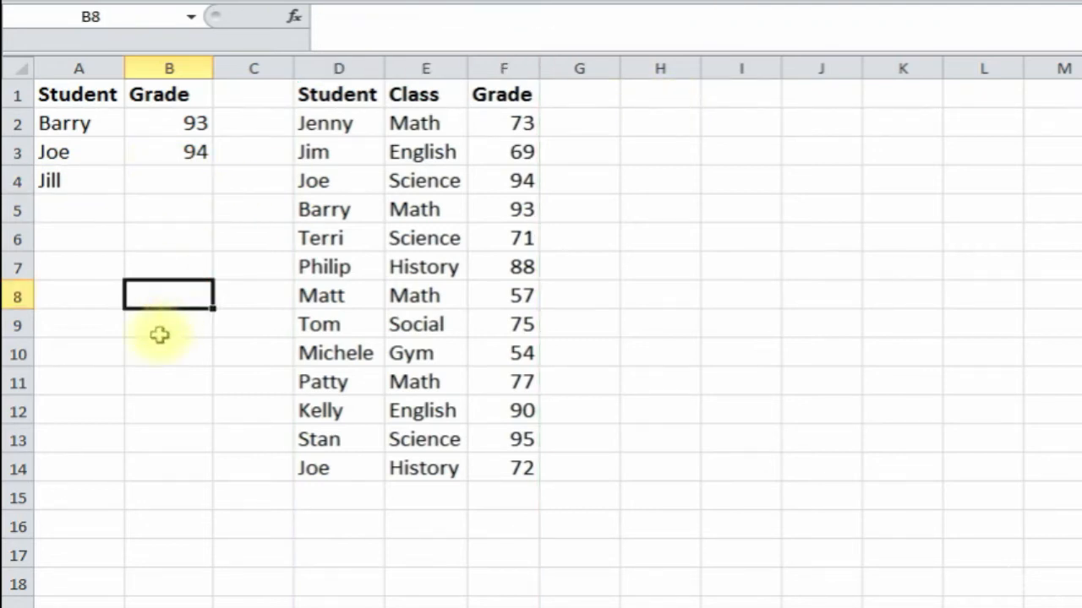
{"action": "left_click", "coordinate": [173, 187]}
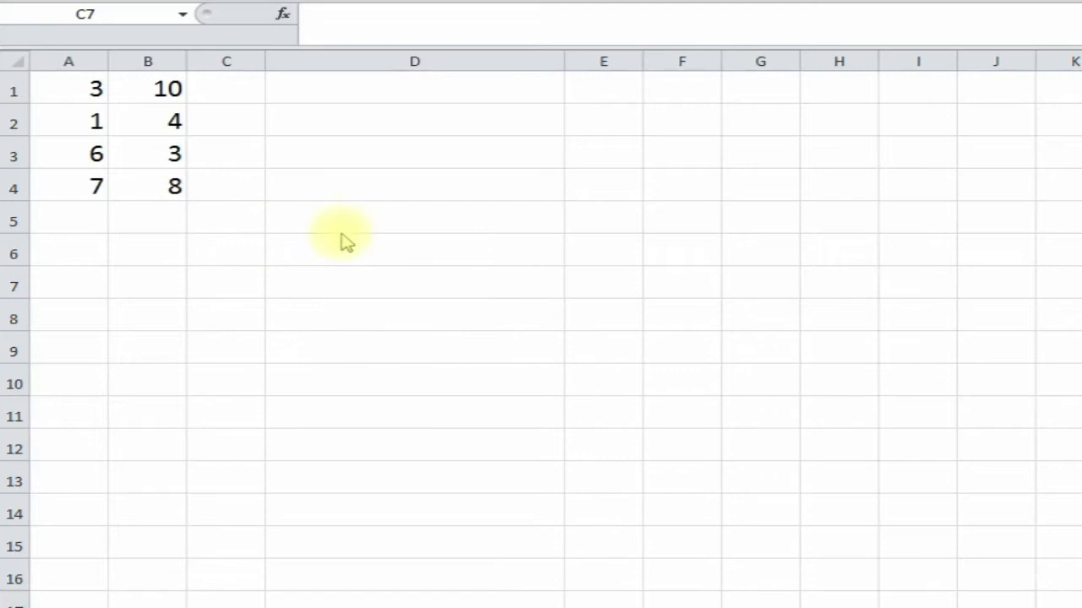
- Review the A1:B4 number grid, pointing out B3 and row 3, then select C1
{"action": "left_click", "coordinate": [211, 218]}
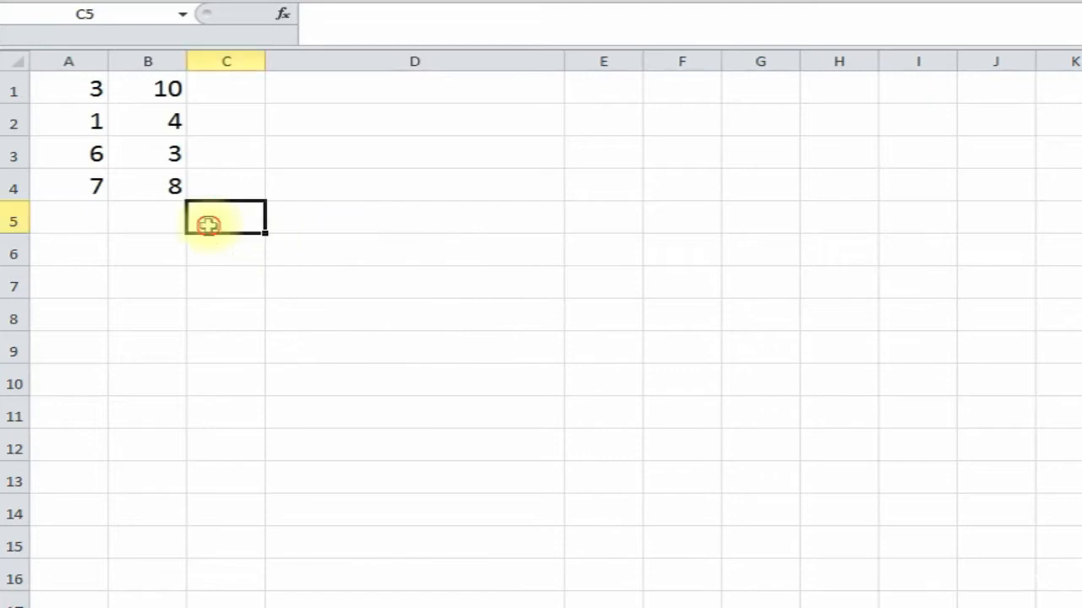
{"action": "left_click_drag", "start_coordinate": [66, 85], "coordinate": [166, 186]}
{"action": "left_click", "coordinate": [72, 80]}
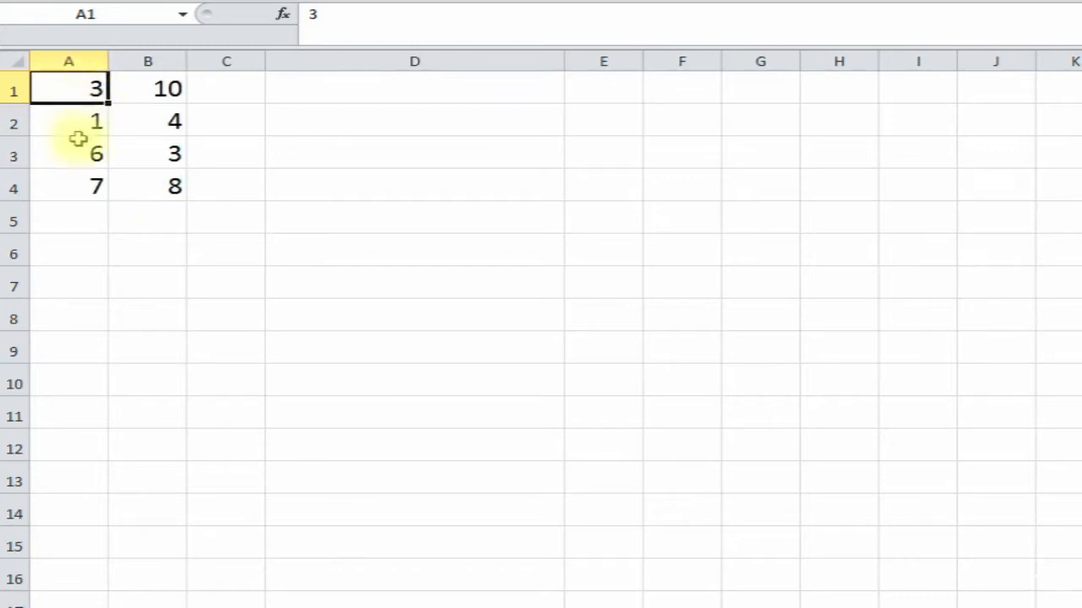
{"action": "left_click", "coordinate": [159, 156]}
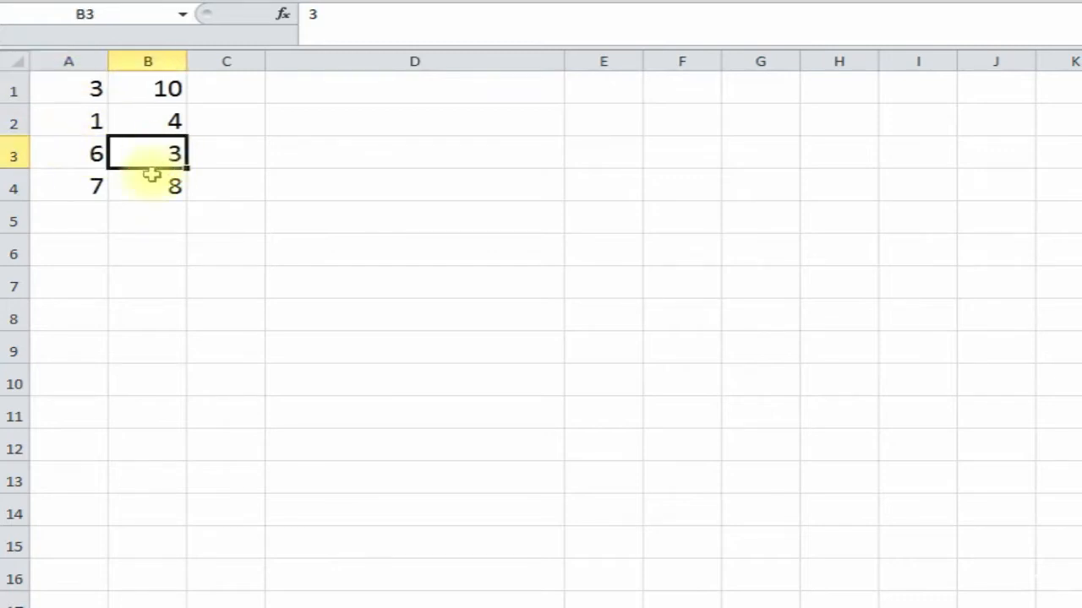
{"action": "left_click", "coordinate": [19, 155]}
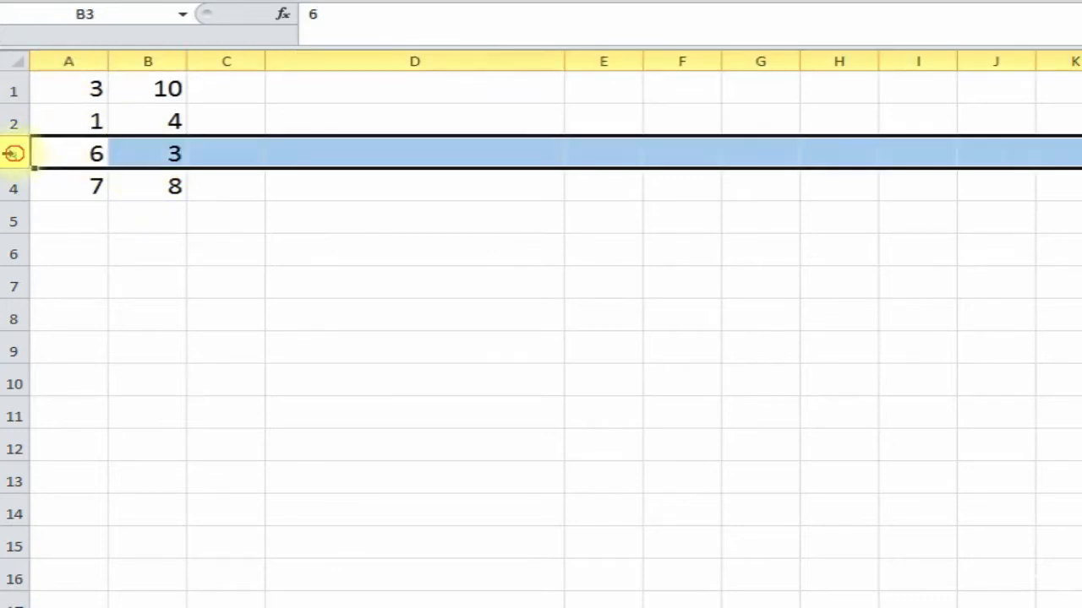
{"action": "left_click", "coordinate": [148, 157]}
{"action": "left_click", "coordinate": [229, 94]}
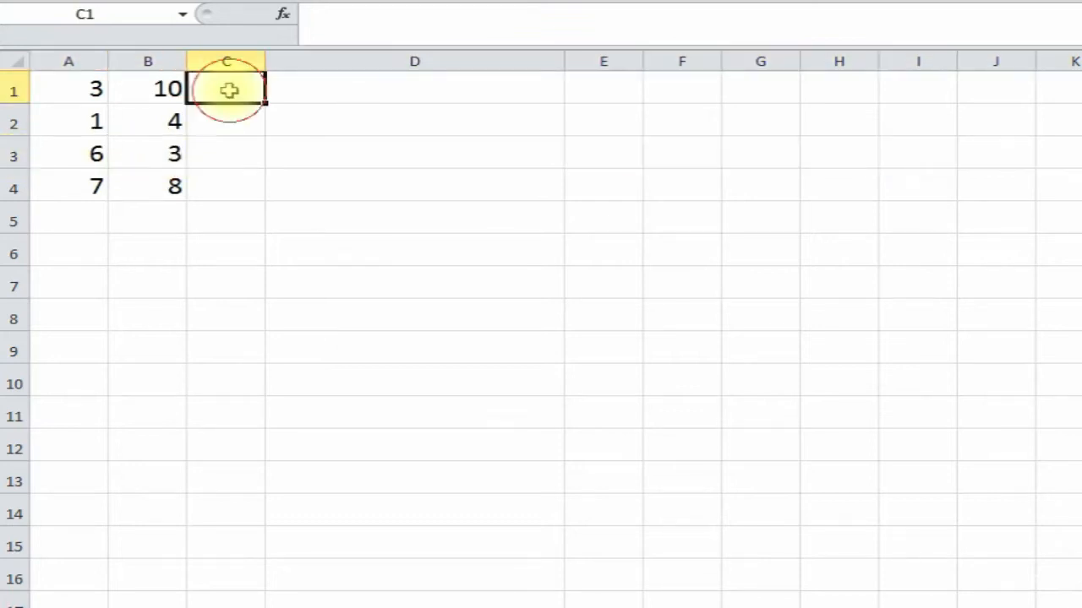
- Insert INDEX into C1 using its array, row_num, column_num form
{"action": "left_click", "coordinate": [284, 17]}
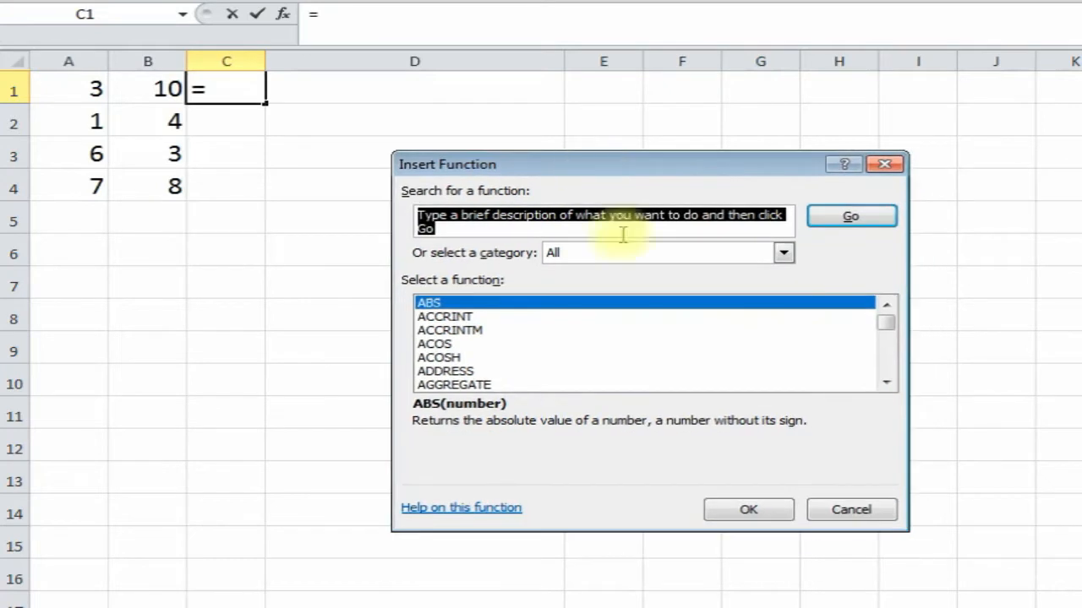
{"action": "left_click", "coordinate": [892, 359]}
{"action": "left_click", "coordinate": [892, 358]}
{"action": "left_click", "coordinate": [891, 358]}
{"action": "left_click", "coordinate": [891, 358]}
{"action": "left_click", "coordinate": [892, 360]}
{"action": "left_click", "coordinate": [892, 358]}
{"action": "left_click", "coordinate": [892, 358]}
{"action": "left_click", "coordinate": [891, 358]}
{"action": "left_click", "coordinate": [891, 358]}
{"action": "left_click", "coordinate": [891, 358]}
{"action": "left_click", "coordinate": [892, 358]}
{"action": "left_click", "coordinate": [891, 358]}
{"action": "left_click", "coordinate": [892, 358]}
{"action": "left_click", "coordinate": [892, 358]}
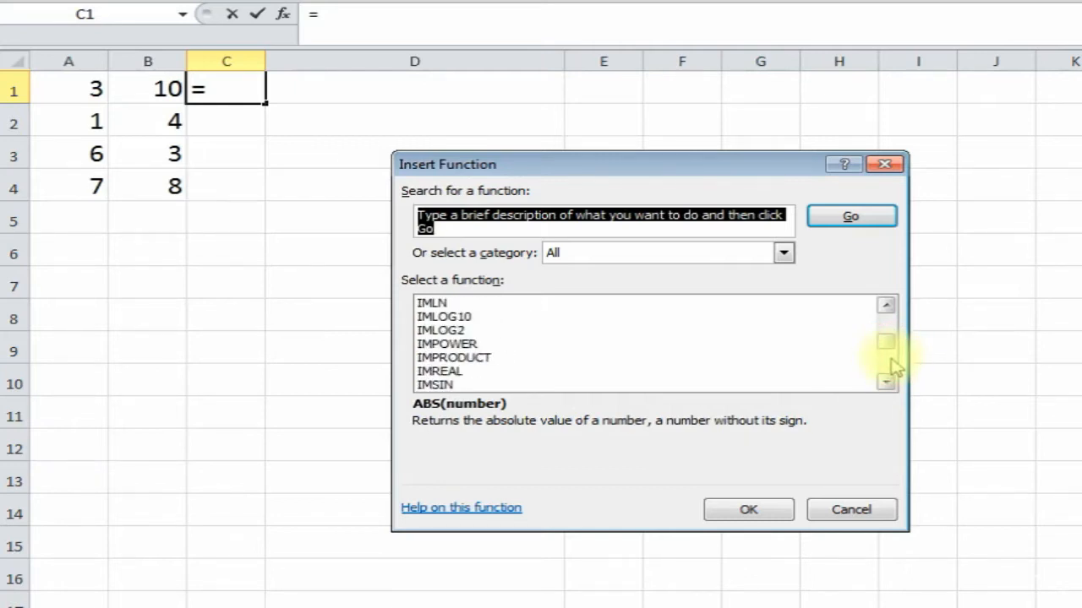
{"action": "left_click", "coordinate": [892, 358]}
{"action": "left_click", "coordinate": [503, 359]}
{"action": "left_click", "coordinate": [736, 508]}
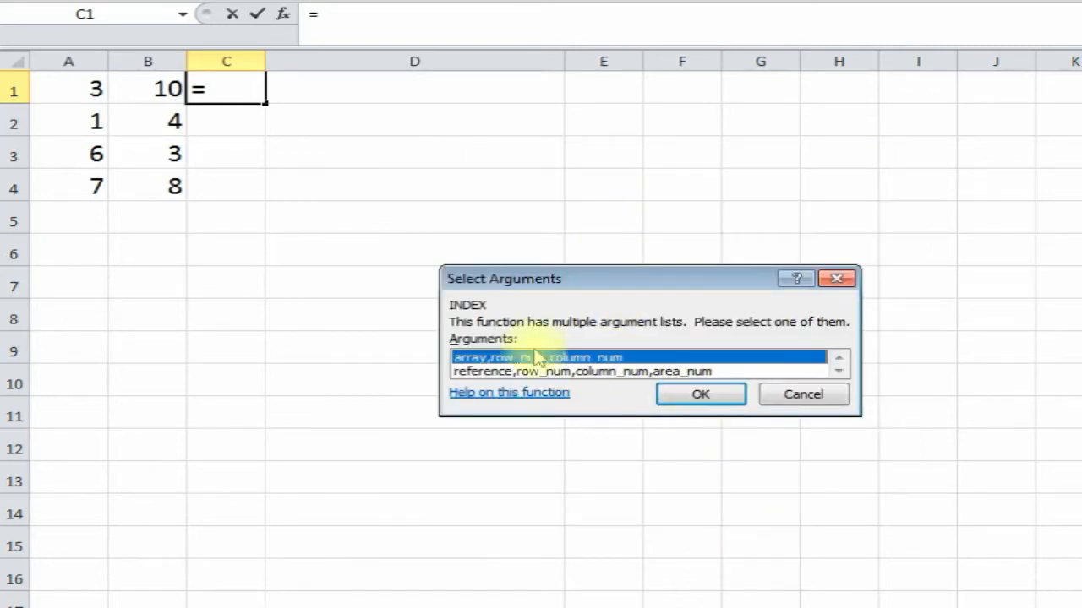
{"action": "left_click", "coordinate": [722, 405]}
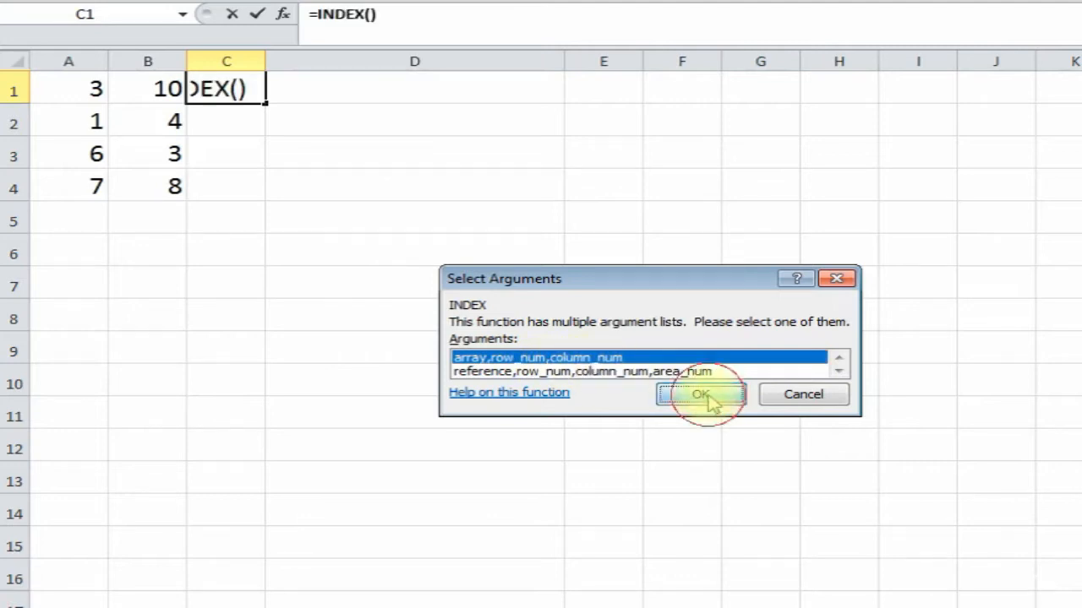
{"action": "left_click_drag", "start_coordinate": [565, 213], "coordinate": [611, 107]}
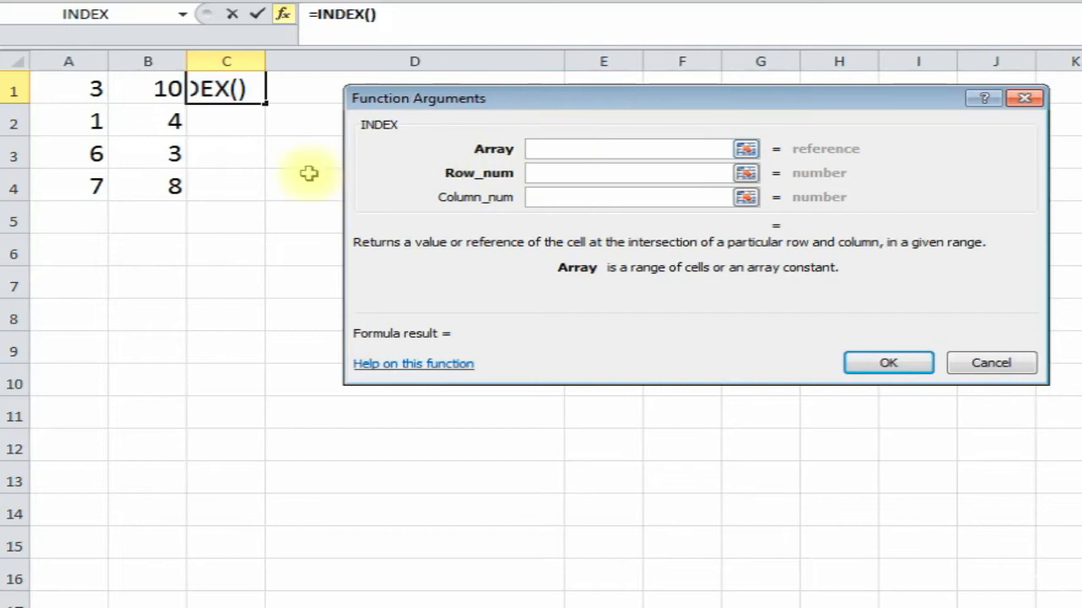
- Fill INDEX with array A1:B4, row 3 and column 2, returning 3
{"action": "left_click_drag", "start_coordinate": [72, 87], "coordinate": [147, 183]}
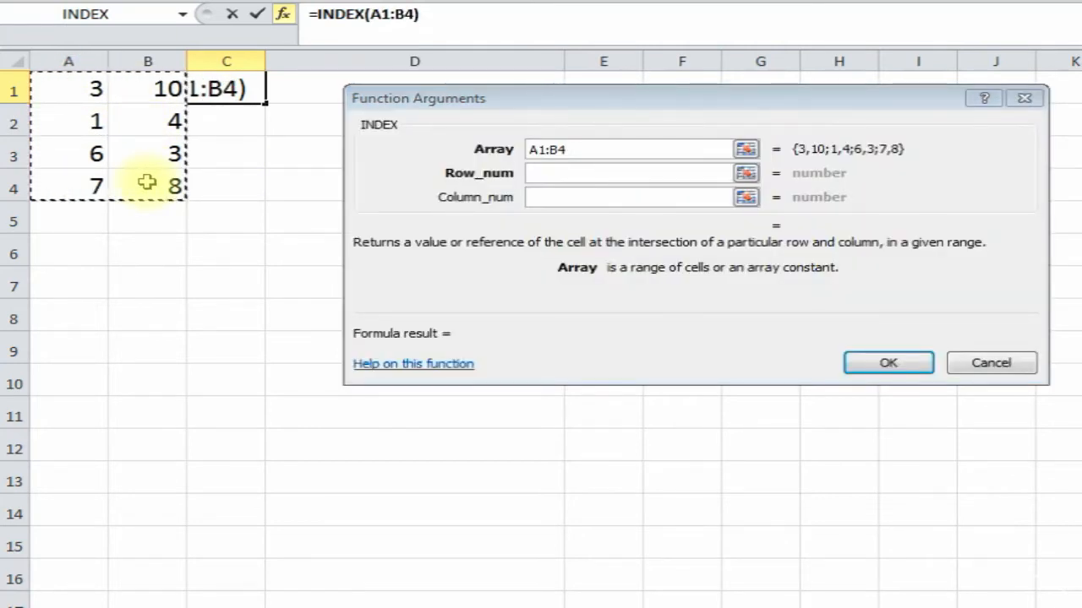
{"action": "left_click", "coordinate": [557, 174]}
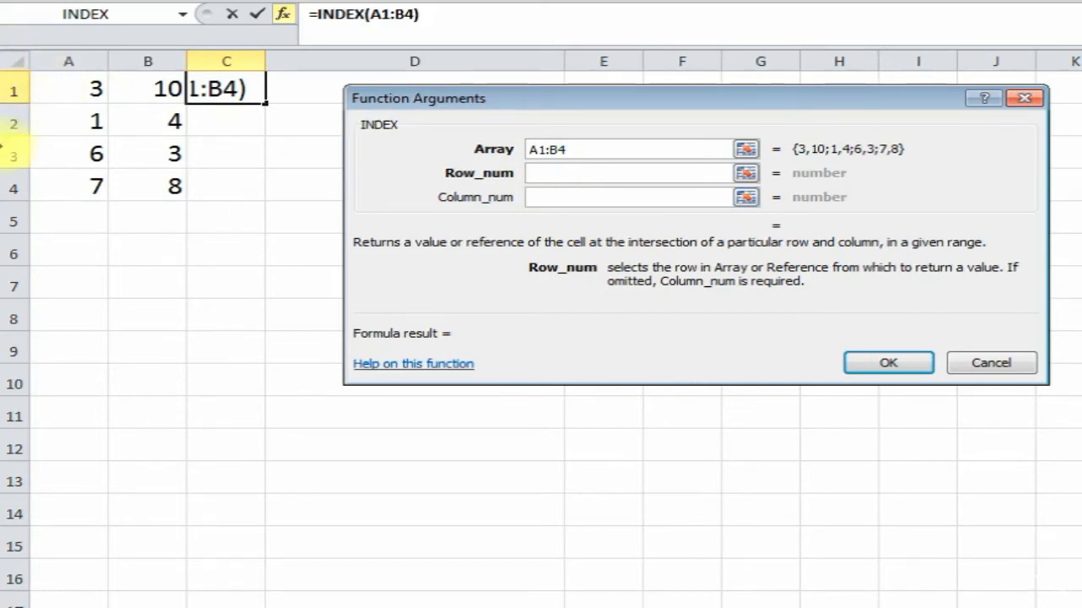
{"action": "type", "text": "3"}
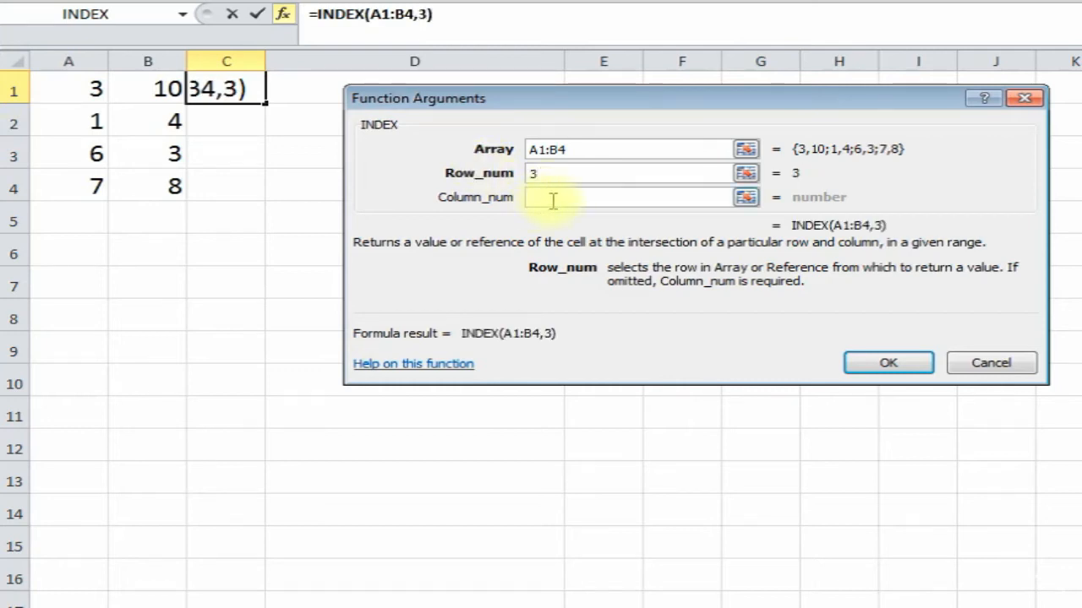
{"action": "left_click", "coordinate": [549, 201]}
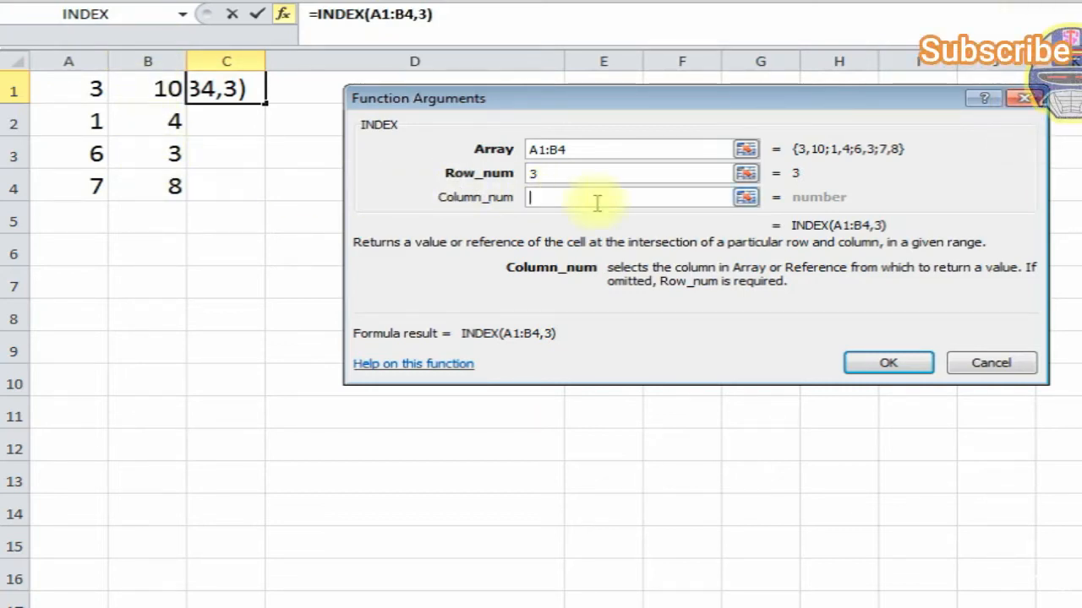
{"action": "type", "text": "2"}
{"action": "left_click", "coordinate": [886, 363]}
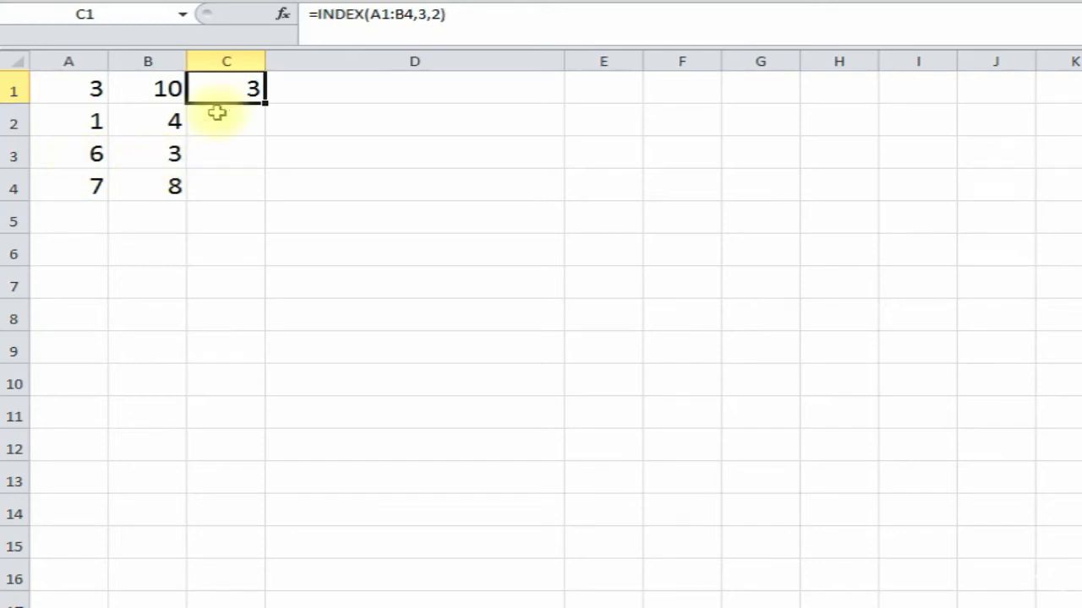
- Change C1's column argument from 2 to 1, giving =INDEX(A1:B4,3,1) returning 6
{"action": "left_click", "coordinate": [434, 15]}
{"action": "key", "text": "Delete"}
{"action": "type", "text": "1"}
{"action": "key", "text": "Return"}
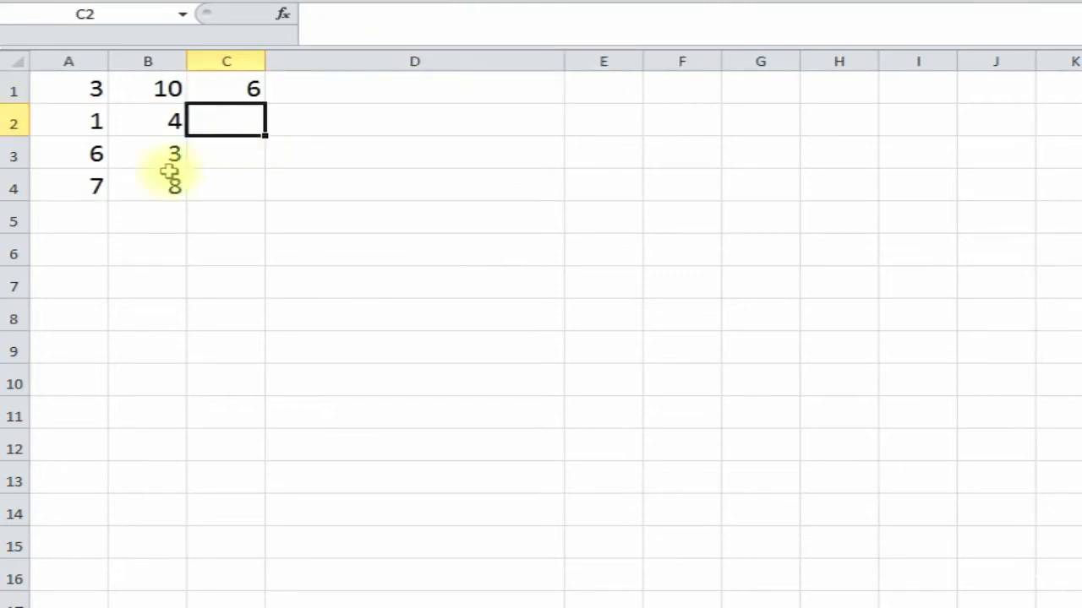
{"action": "left_click", "coordinate": [232, 79]}
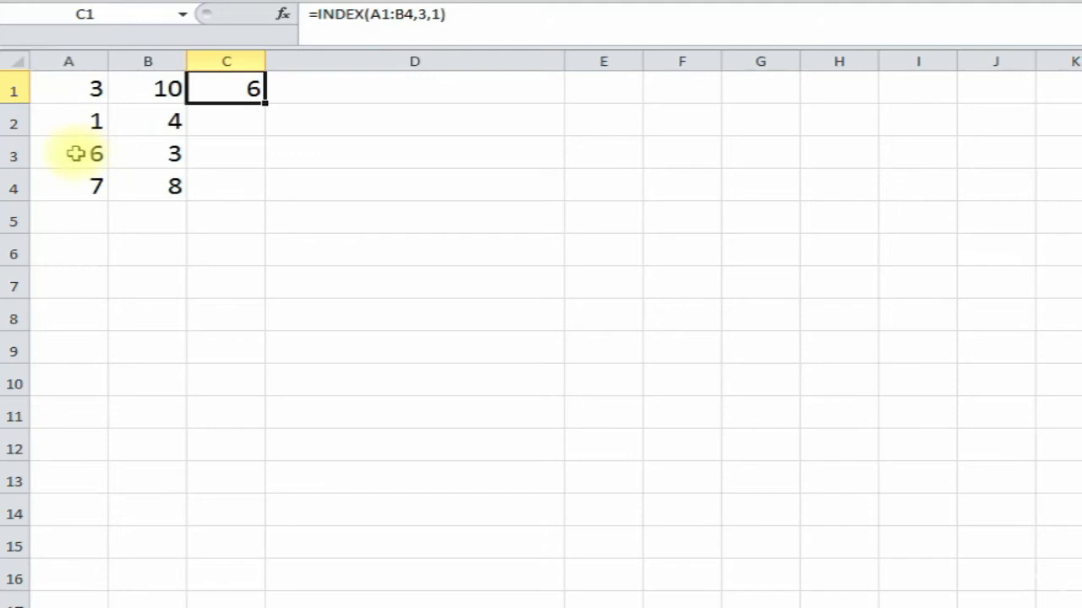
{"action": "left_click", "coordinate": [245, 130]}
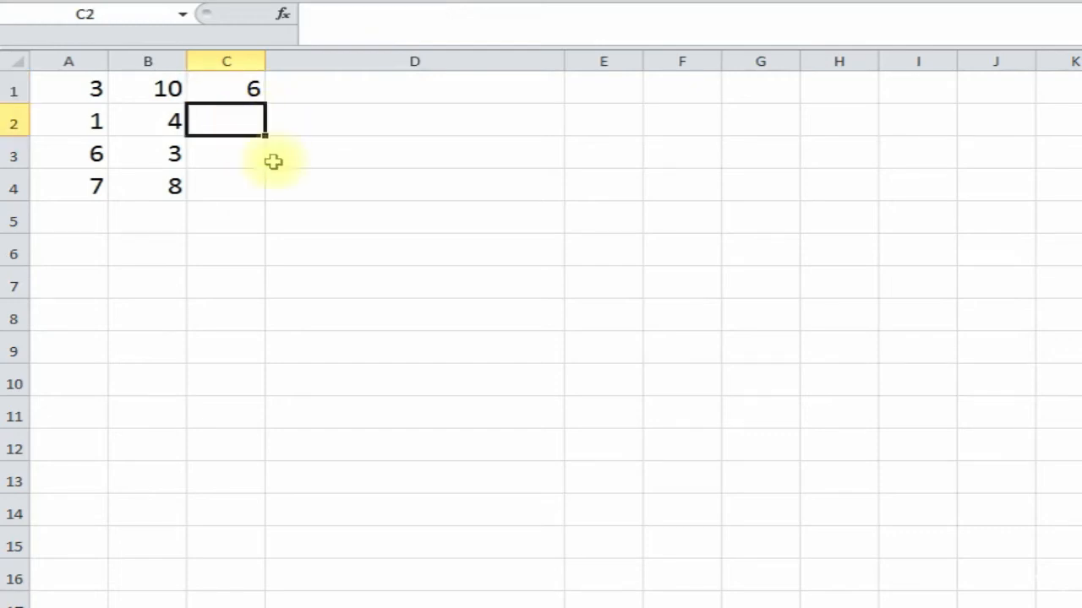
- Enter =SUM(INDEX(A1:B4,3,0)) in C2 to total the third row, A3:B3, giving 9
{"action": "type", "text": "="}
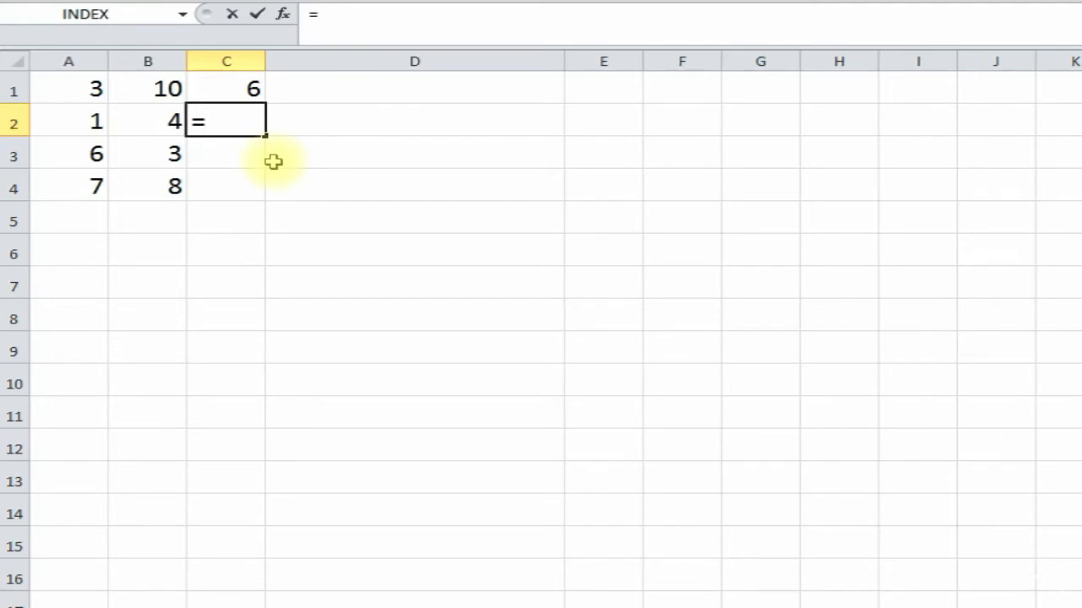
{"action": "type", "text": "sum"}
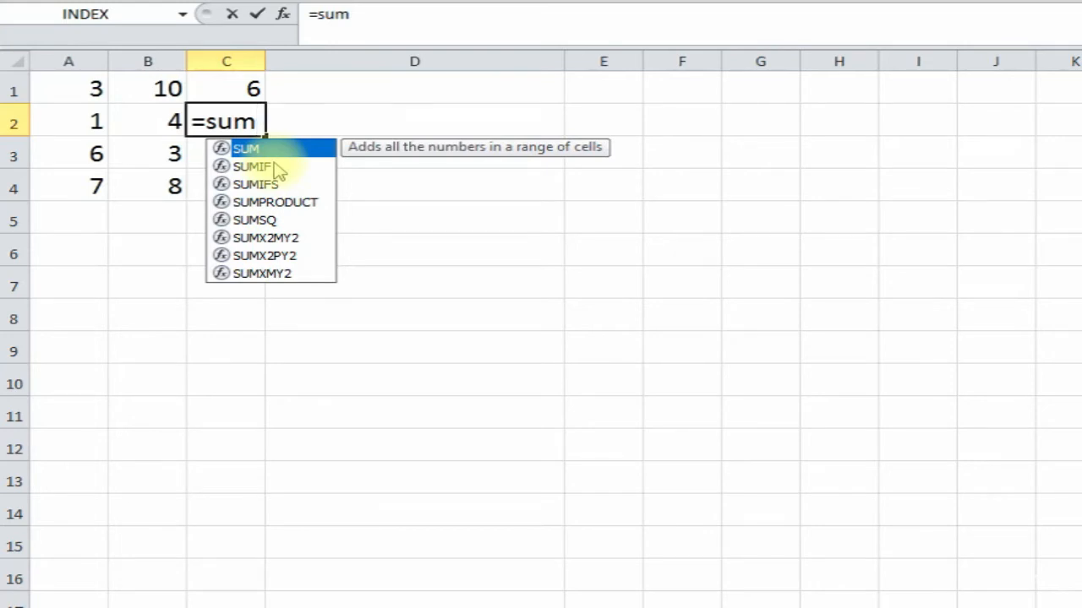
{"action": "type", "text": "("}
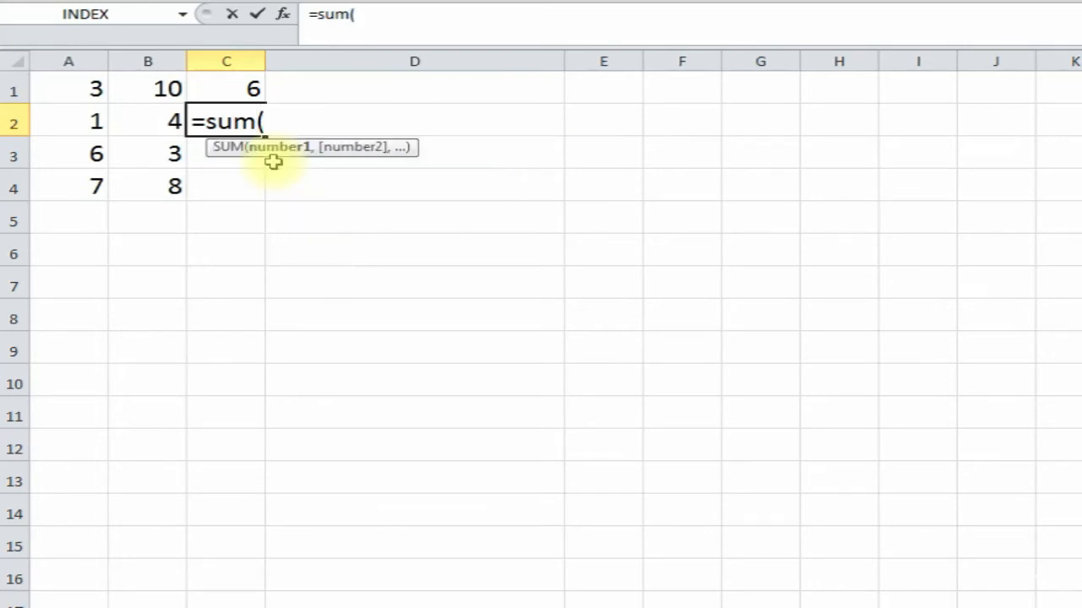
{"action": "type", "text": "index"}
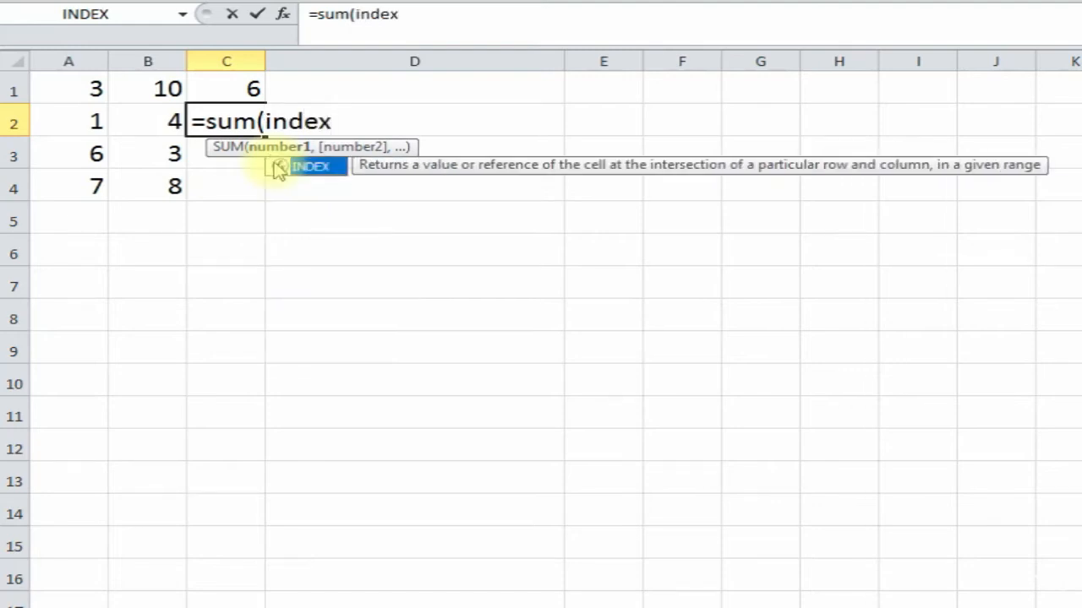
{"action": "type", "text": "("}
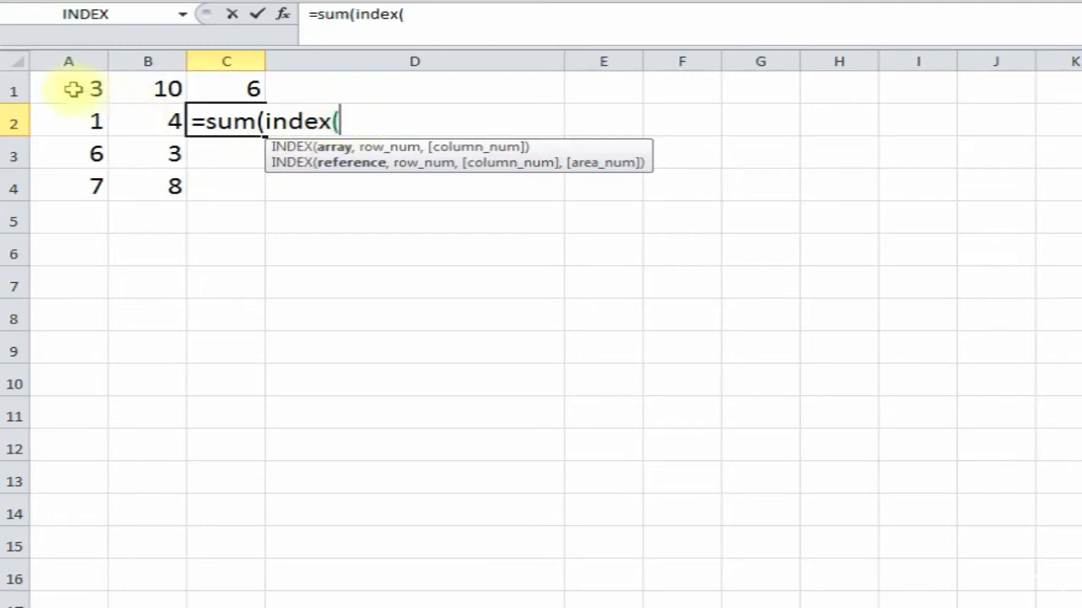
{"action": "left_click_drag", "start_coordinate": [72, 89], "coordinate": [145, 181]}
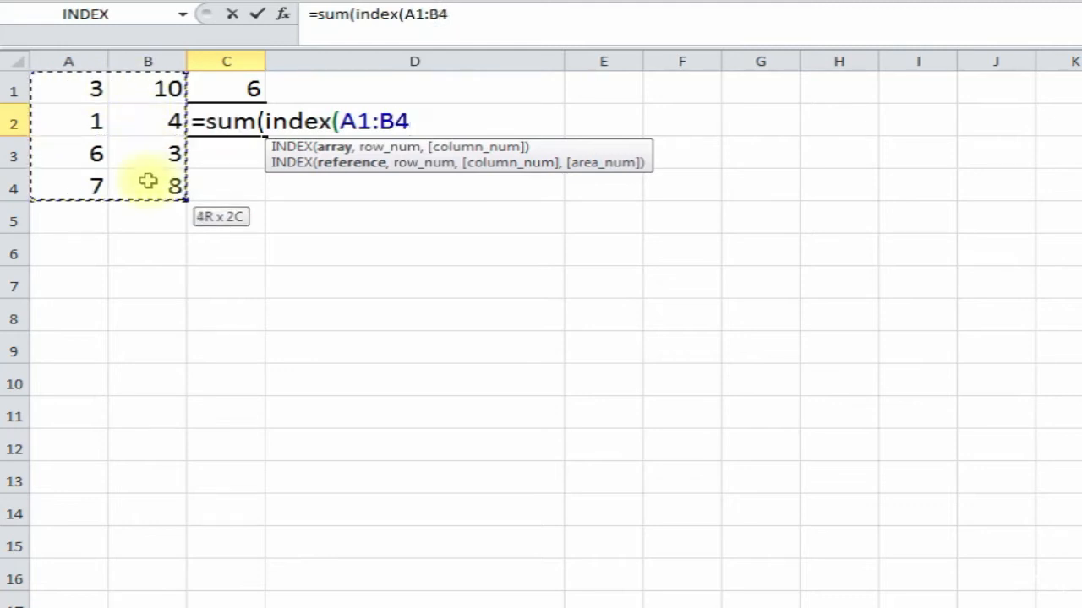
{"action": "type", "text": ","}
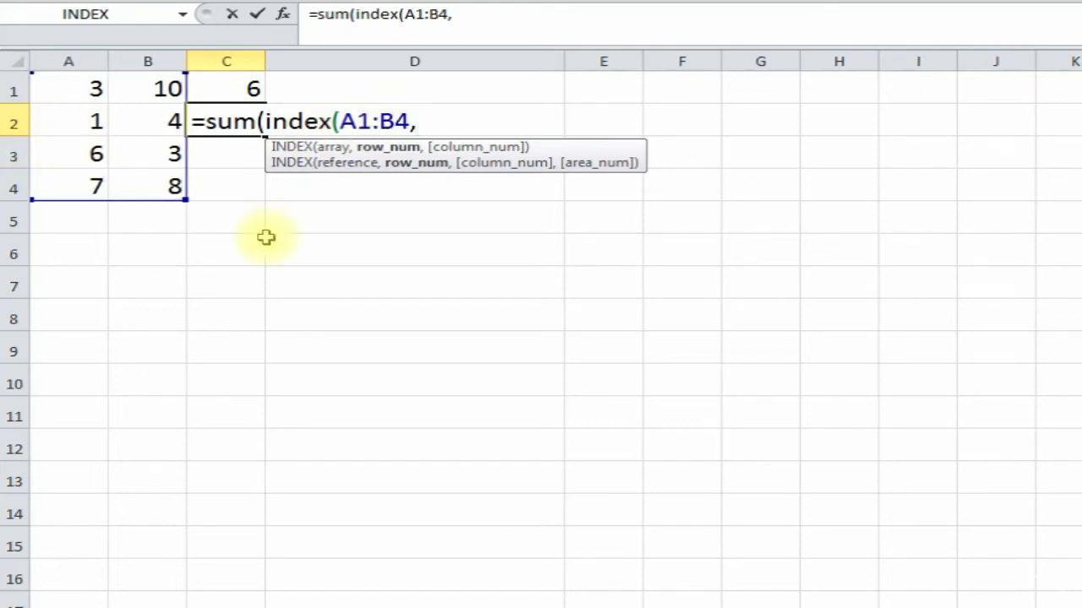
{"action": "type", "text": "3,"}
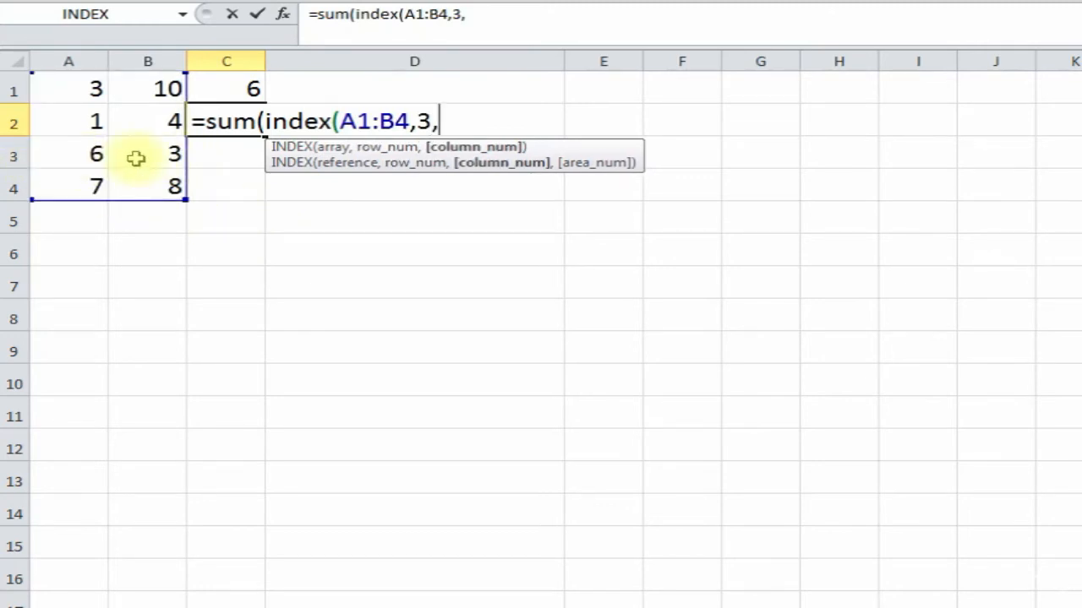
{"action": "type", "text": "0"}
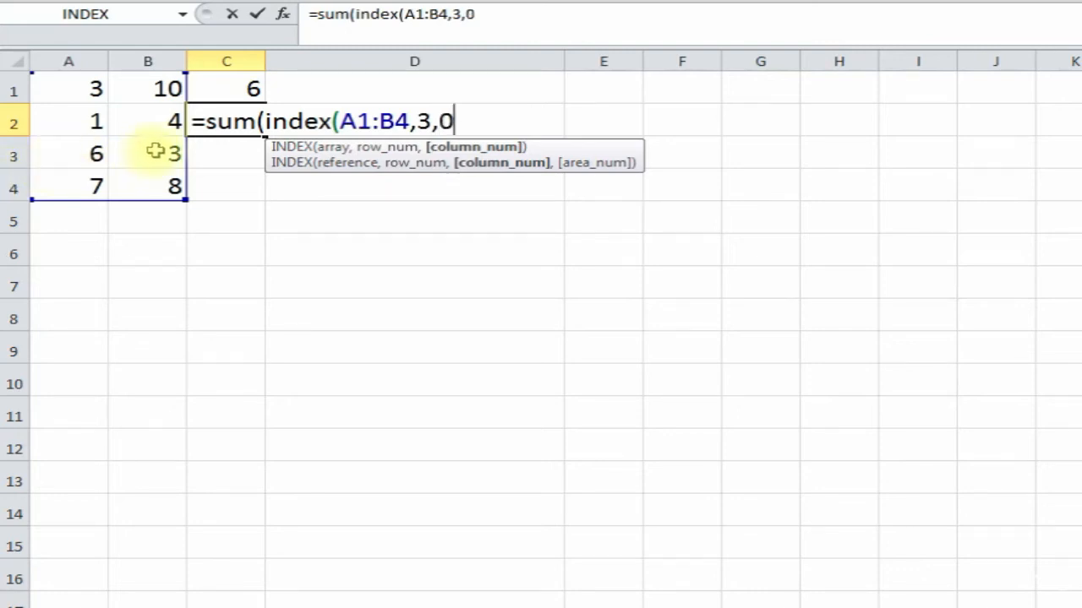
{"action": "type", "text": ")"}
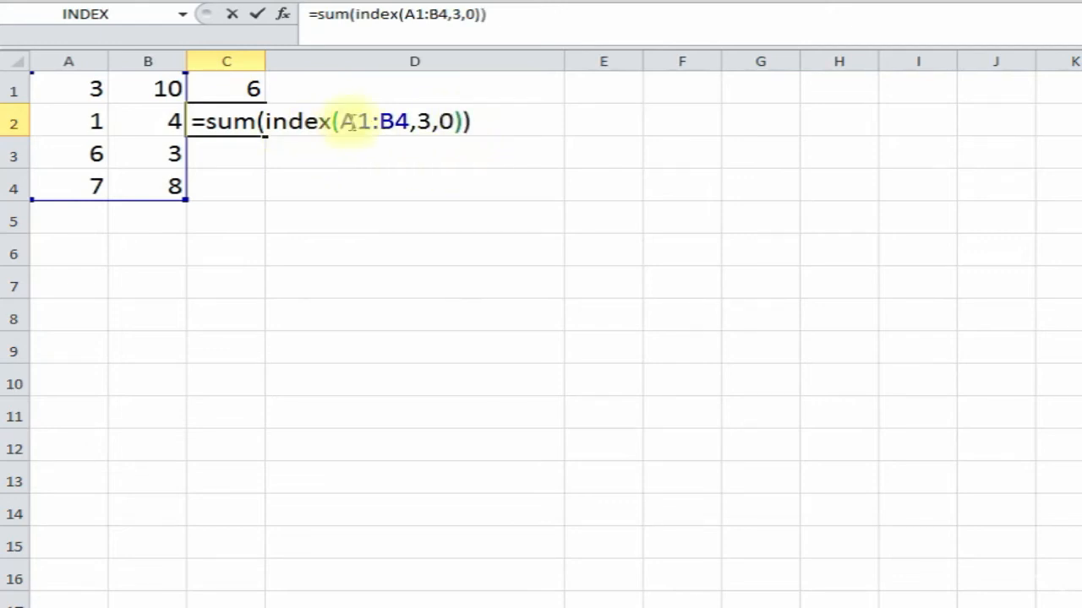
{"action": "key", "text": "Return"}
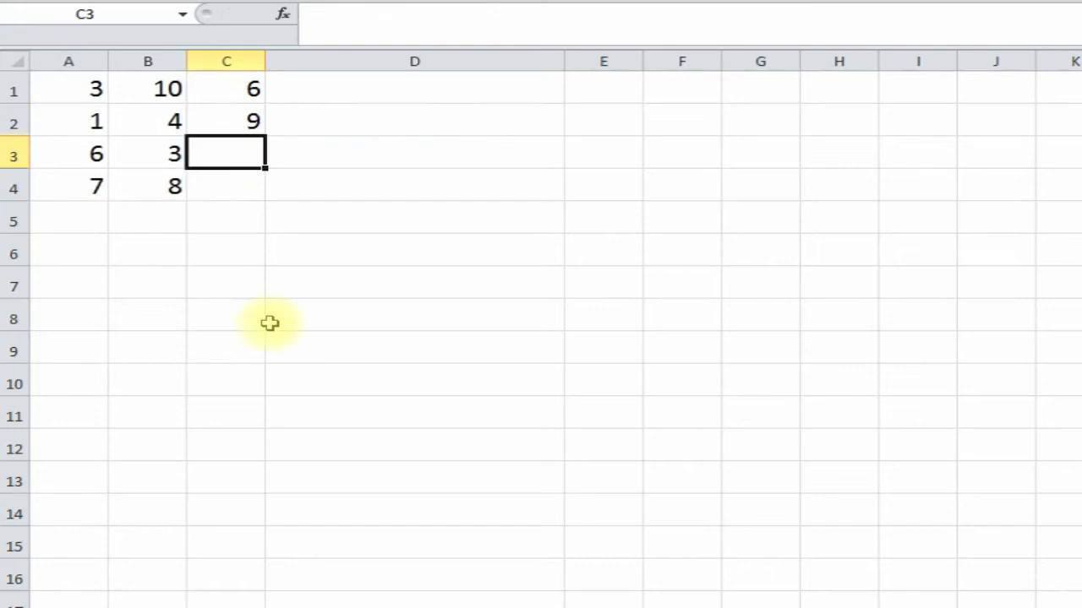
{"action": "left_click", "coordinate": [247, 119]}
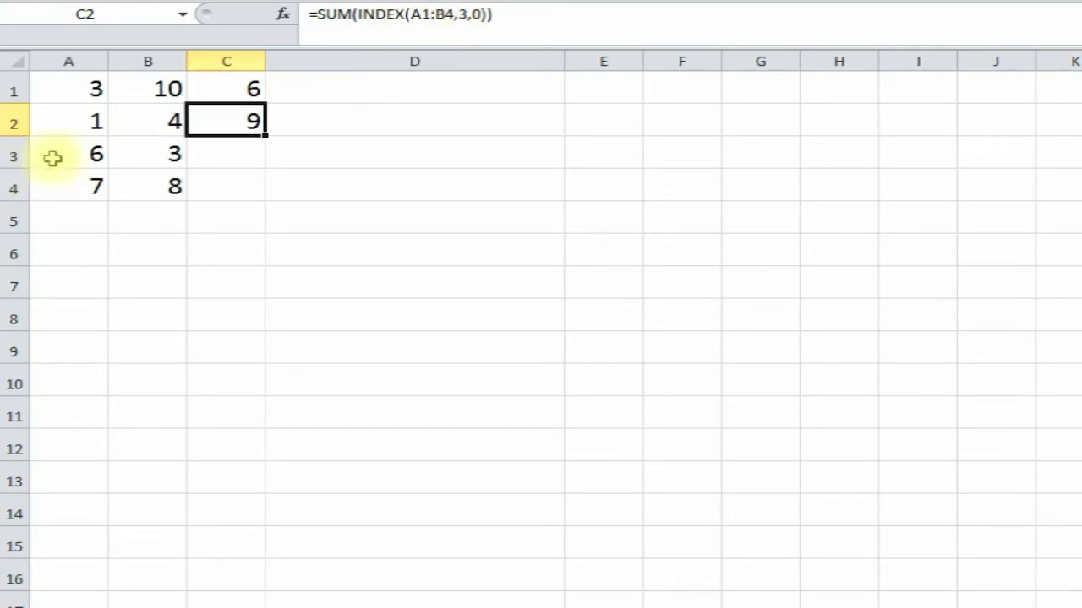
{"action": "left_click_drag", "start_coordinate": [80, 154], "coordinate": [128, 153]}
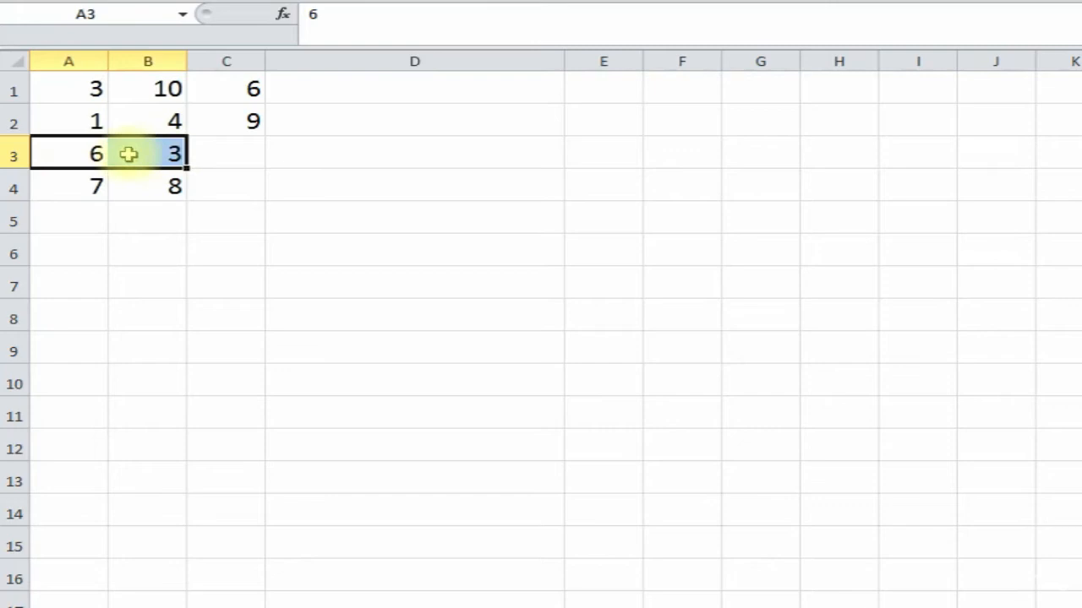
{"action": "left_click", "coordinate": [241, 121]}
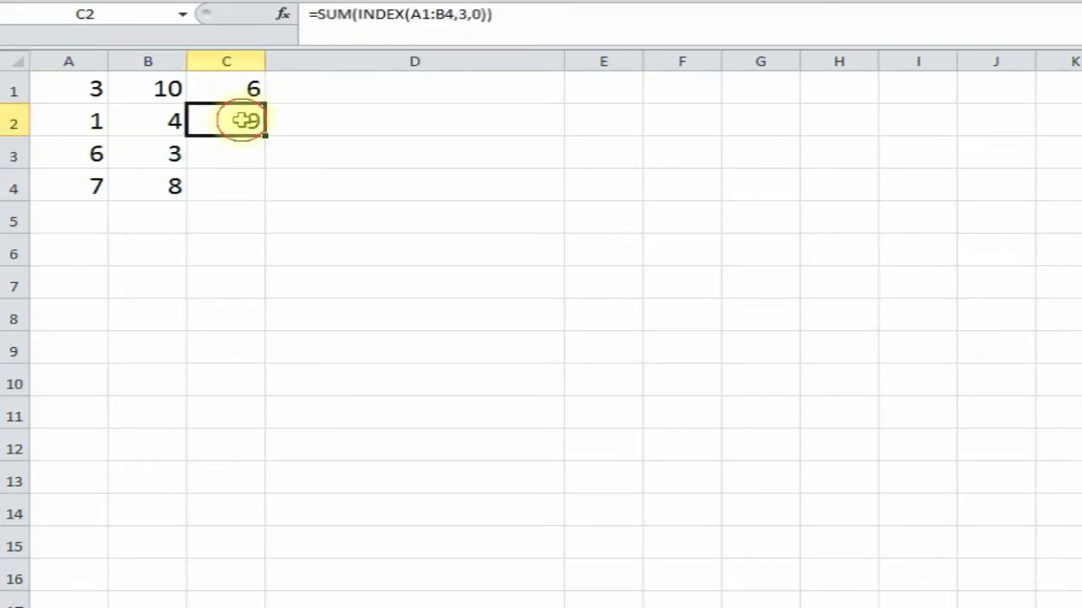
- Change C2 to =SUM(INDEX(A1:B4,0,2)) so it totals column 2 of the grid, giving 25
{"action": "left_click", "coordinate": [477, 14]}
{"action": "key", "text": "BackSpace"}
{"action": "key", "text": "BackSpace"}
{"action": "key", "text": "BackSpace"}
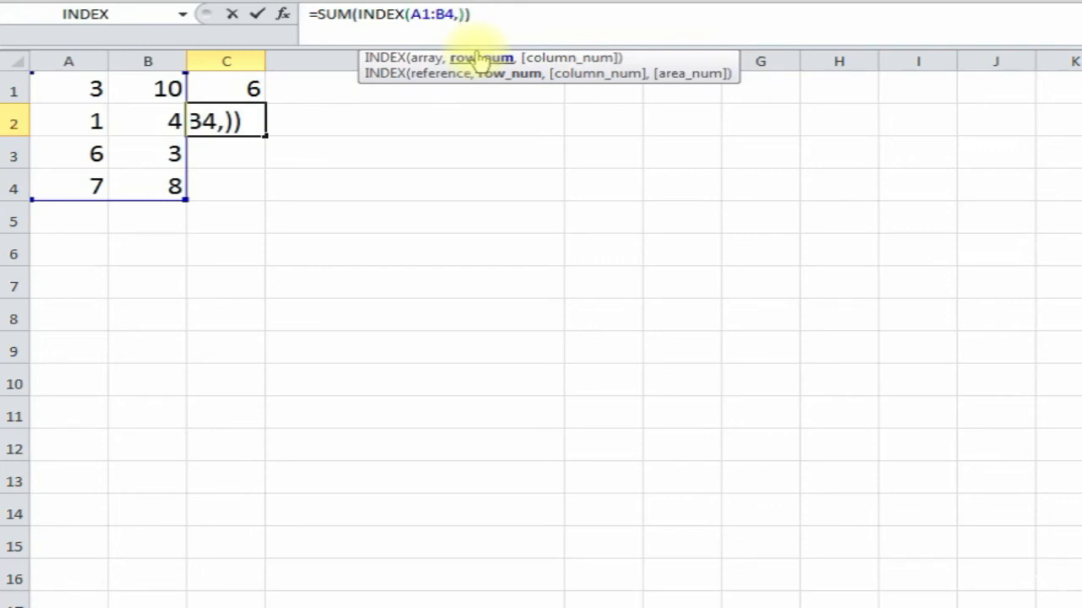
{"action": "type", "text": "0"}
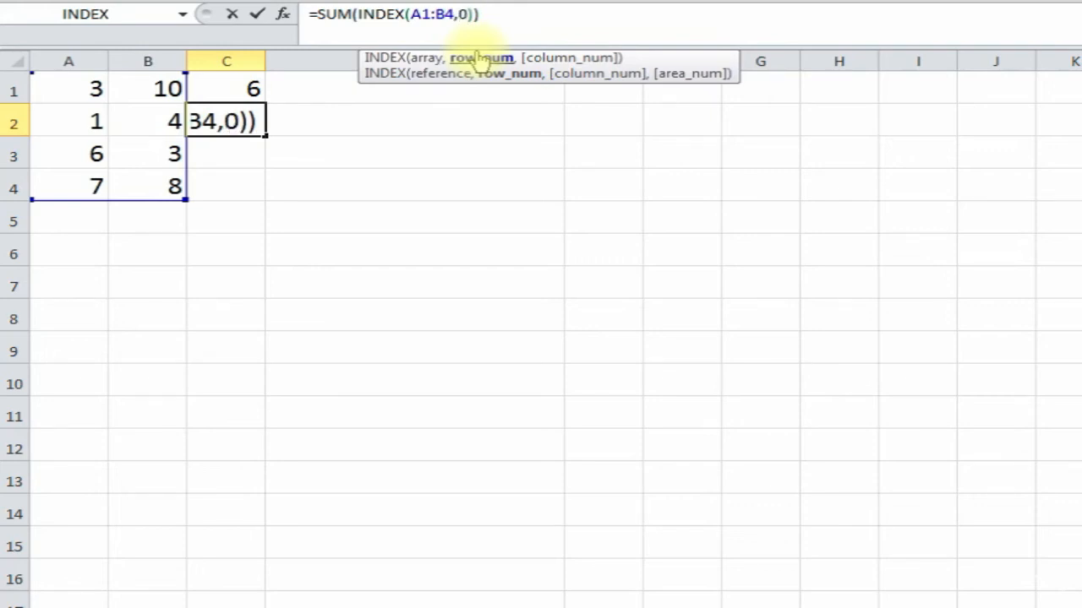
{"action": "type", "text": ","}
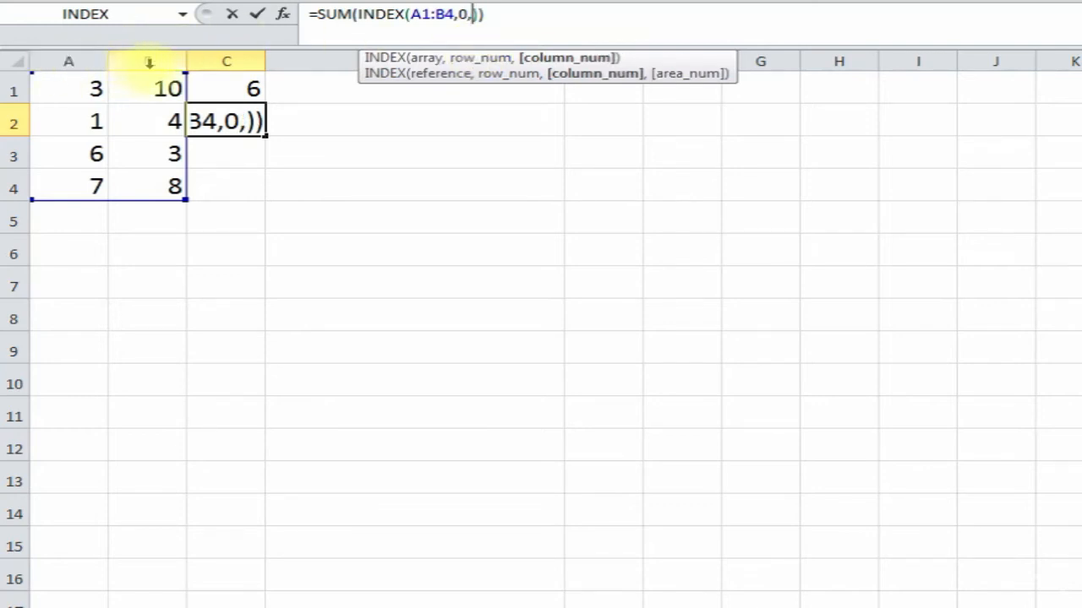
{"action": "type", "text": "2"}
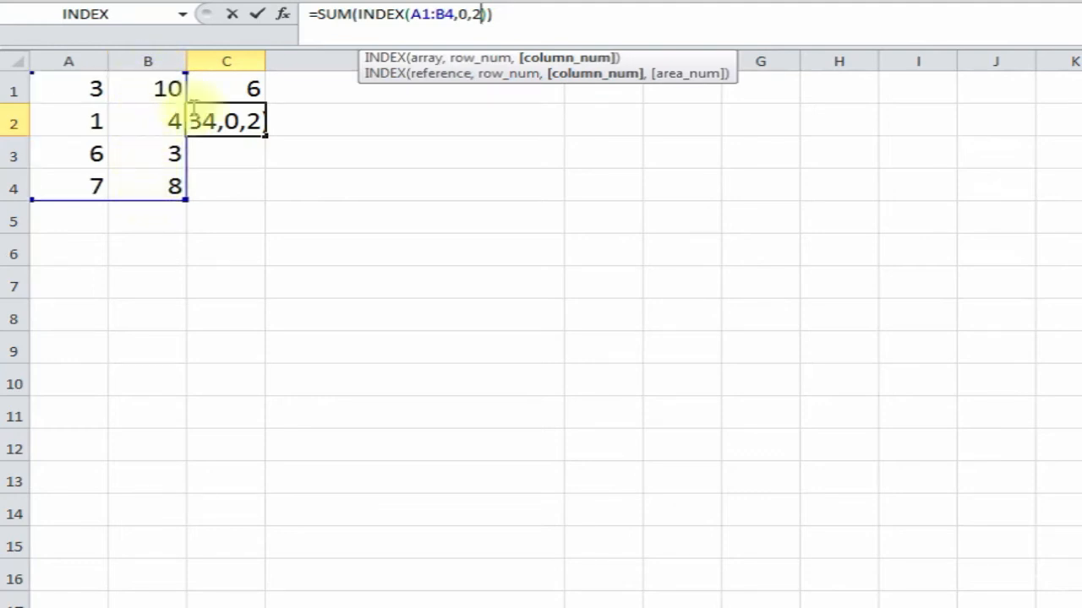
{"action": "key", "text": "Return"}
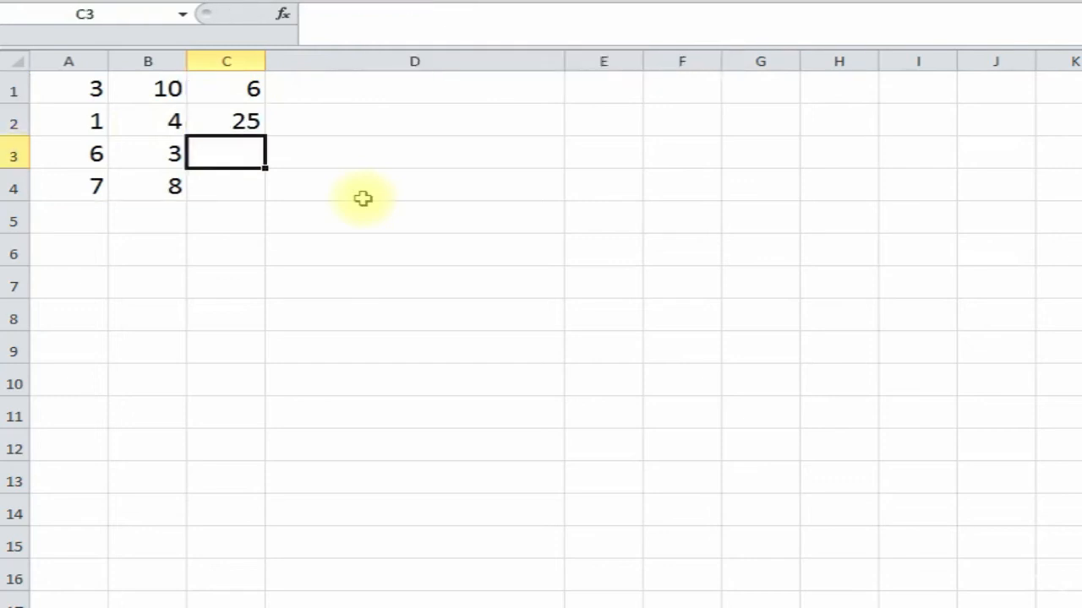
{"action": "left_click", "coordinate": [243, 125]}
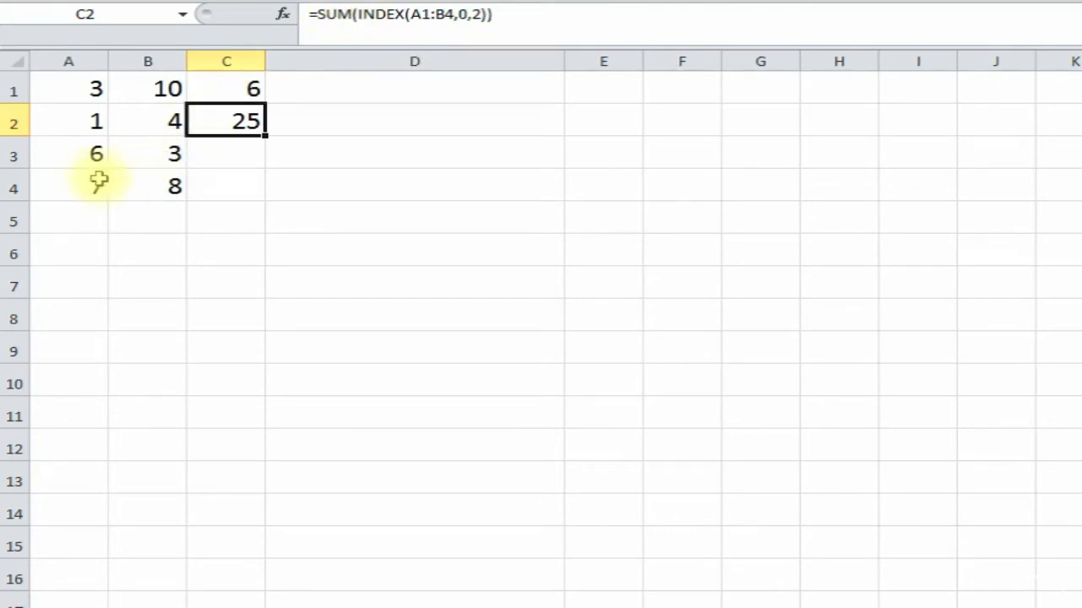
{"action": "left_click", "coordinate": [280, 232]}
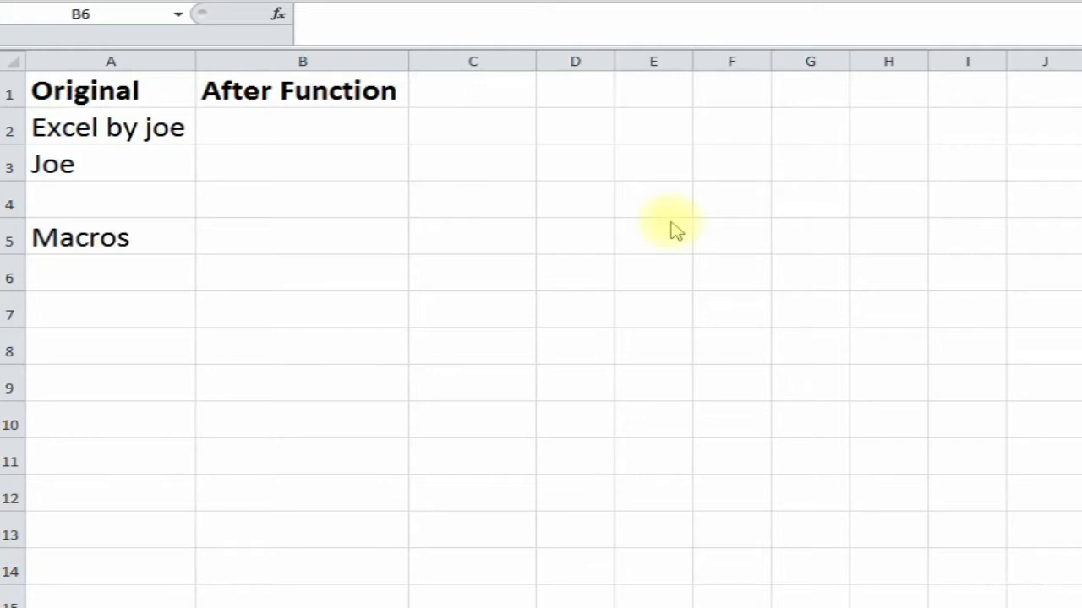
- Select B2 and review the original values listed in column A
{"action": "left_click", "coordinate": [288, 137]}
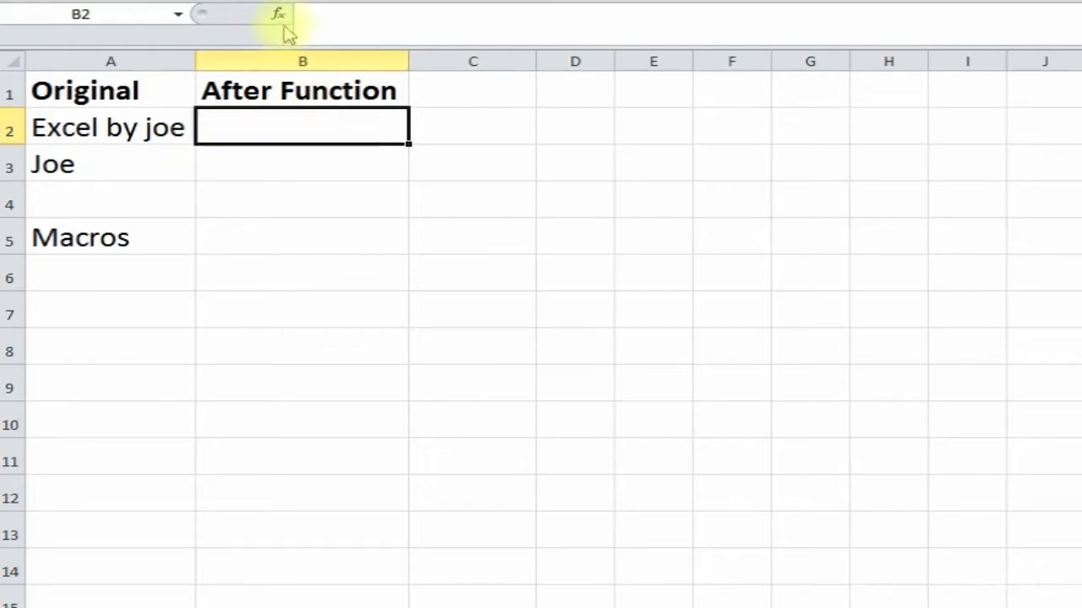
{"action": "left_click", "coordinate": [112, 133]}
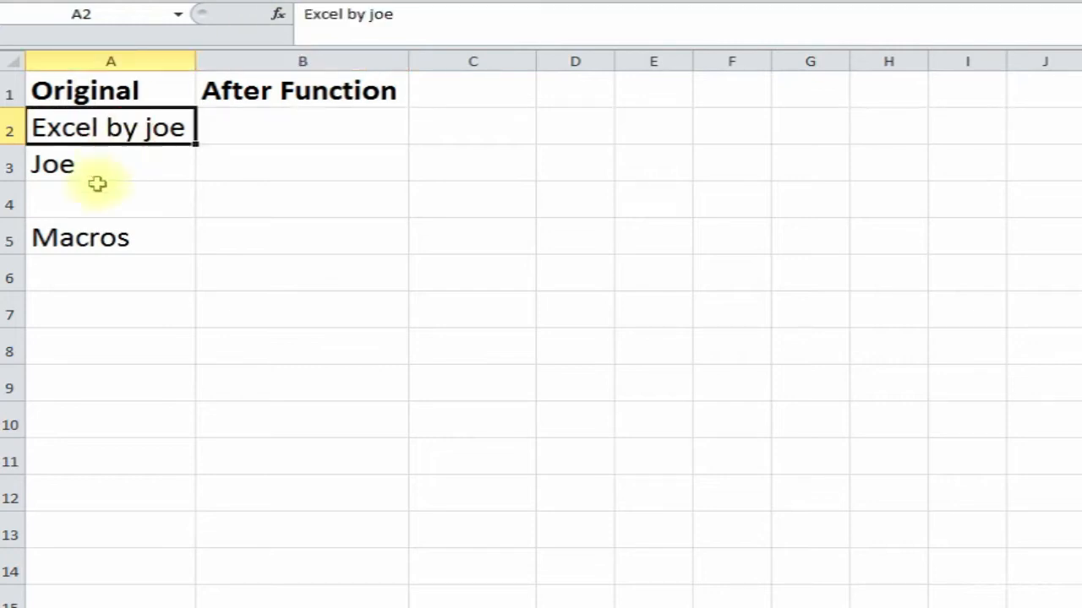
{"action": "left_click", "coordinate": [113, 163]}
{"action": "left_click", "coordinate": [106, 198]}
{"action": "left_click", "coordinate": [101, 240]}
{"action": "left_click", "coordinate": [116, 197]}
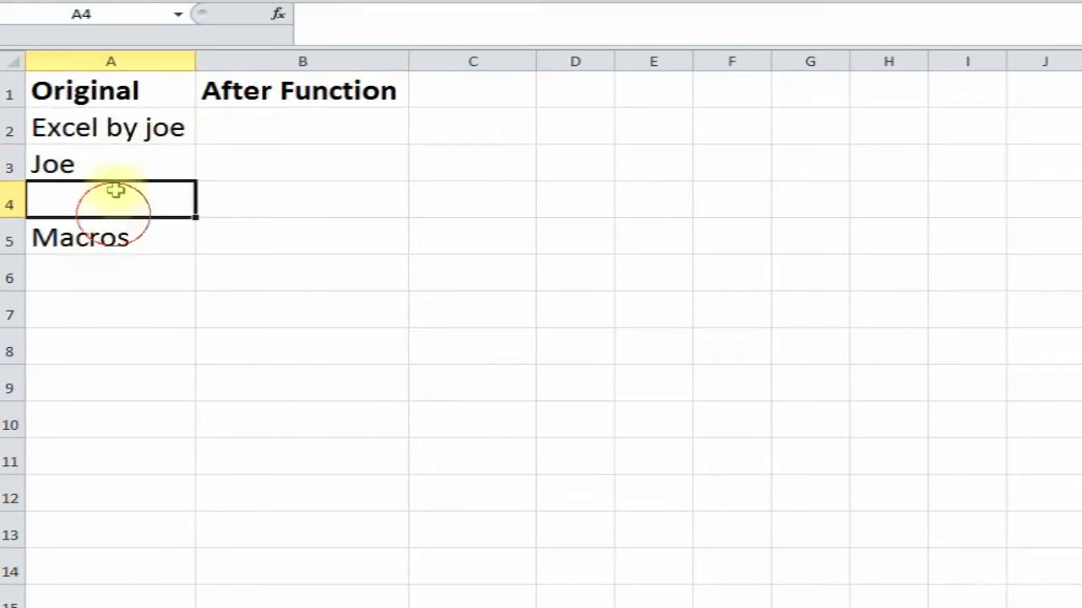
{"action": "left_click", "coordinate": [125, 163]}
{"action": "left_click", "coordinate": [133, 131]}
{"action": "left_click", "coordinate": [268, 123]}
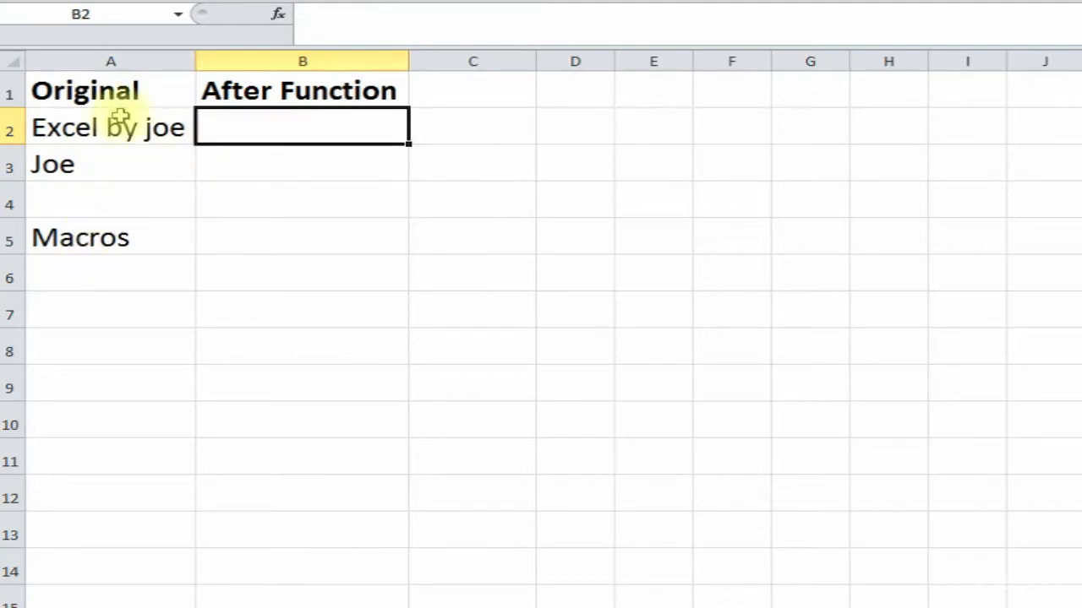
- Insert =ISBLANK(A2) in B2 through Insert Function, returning FALSE
{"action": "left_click", "coordinate": [278, 15]}
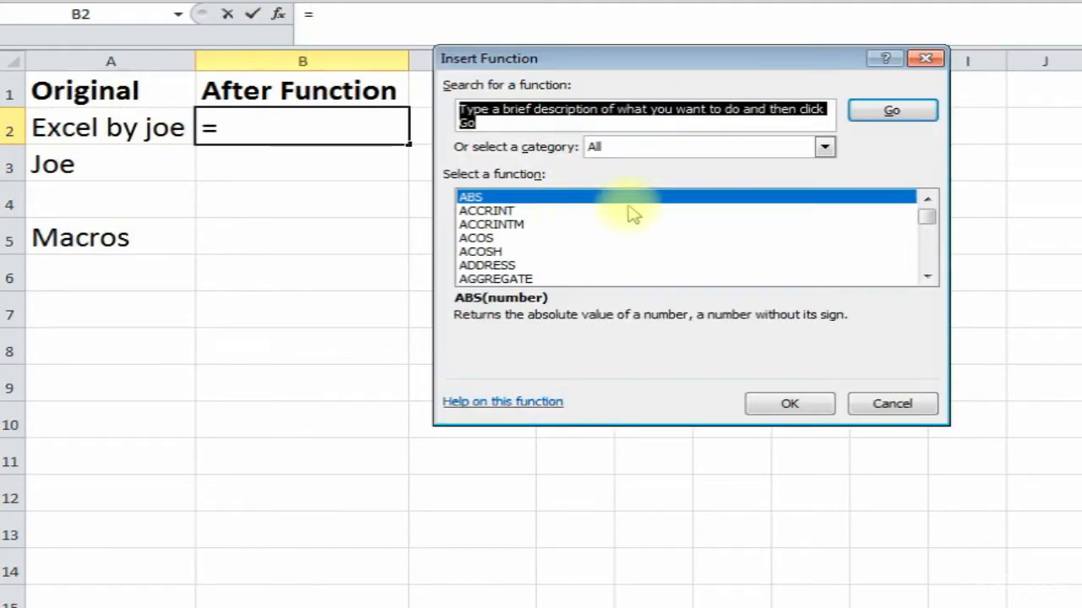
{"action": "scroll", "coordinate": [927, 245], "scroll_direction": "down", "scroll_amount": 20}
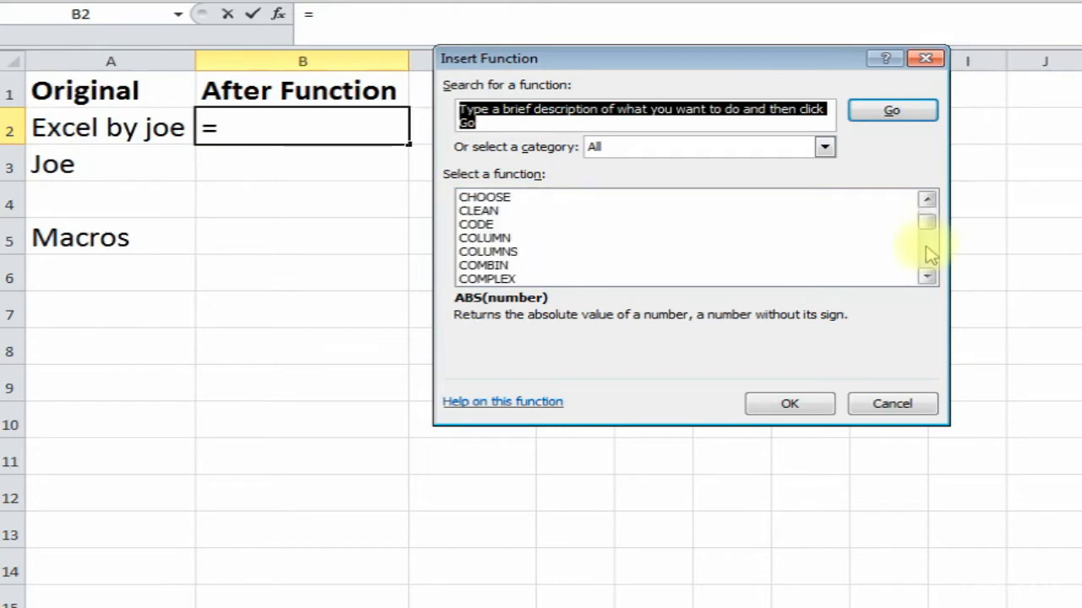
{"action": "scroll", "coordinate": [929, 253], "scroll_direction": "down", "scroll_amount": 20}
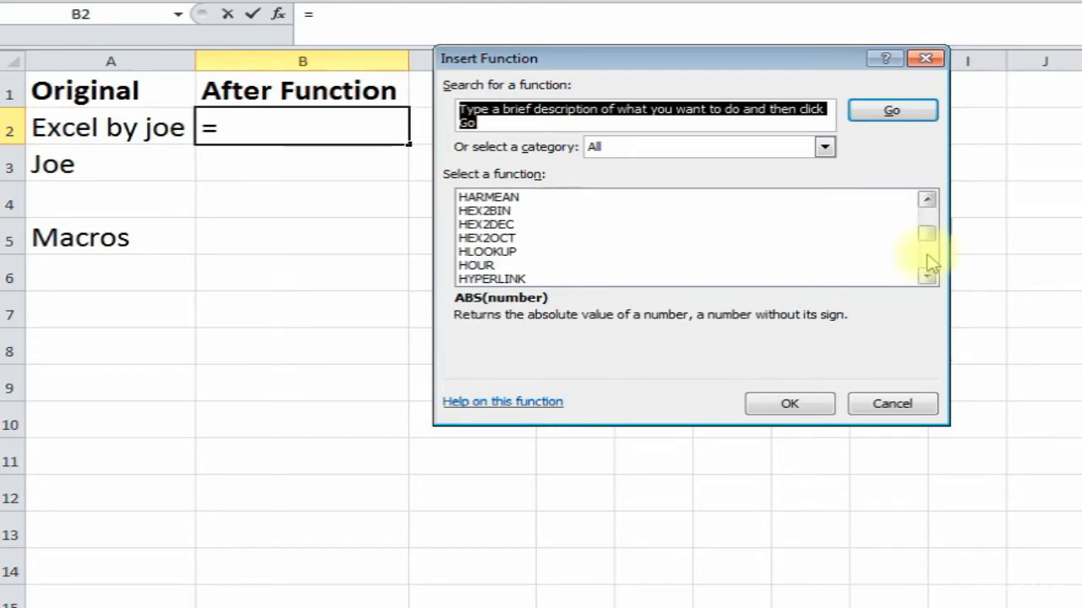
{"action": "left_click", "coordinate": [931, 263]}
{"action": "left_click", "coordinate": [931, 263]}
{"action": "left_click", "coordinate": [931, 263]}
{"action": "left_click", "coordinate": [930, 263]}
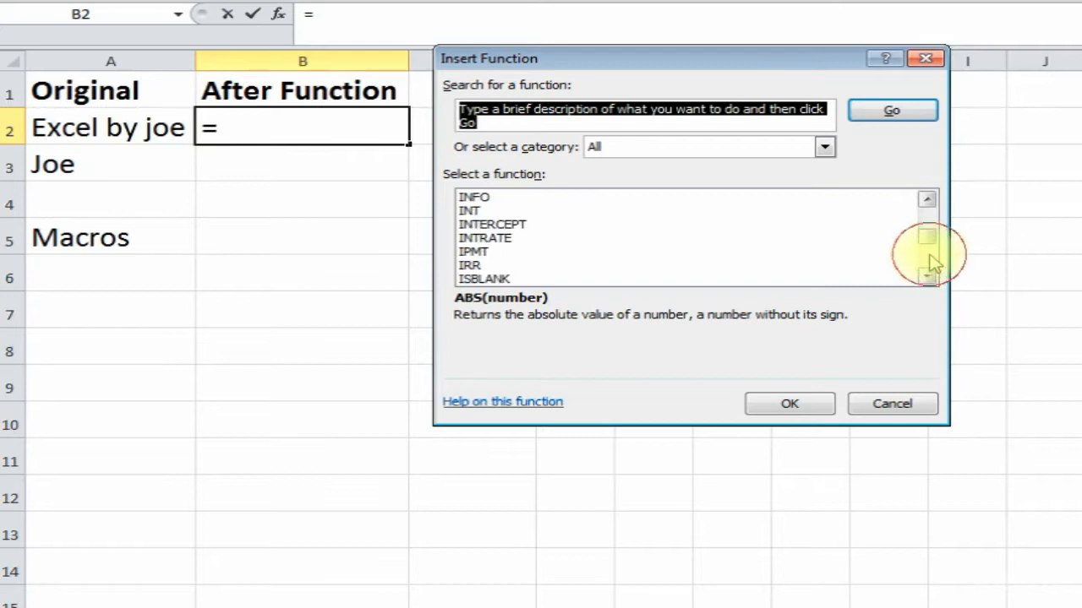
{"action": "left_click", "coordinate": [596, 279]}
{"action": "left_click", "coordinate": [763, 397]}
{"action": "left_click_drag", "start_coordinate": [603, 149], "coordinate": [681, 136]}
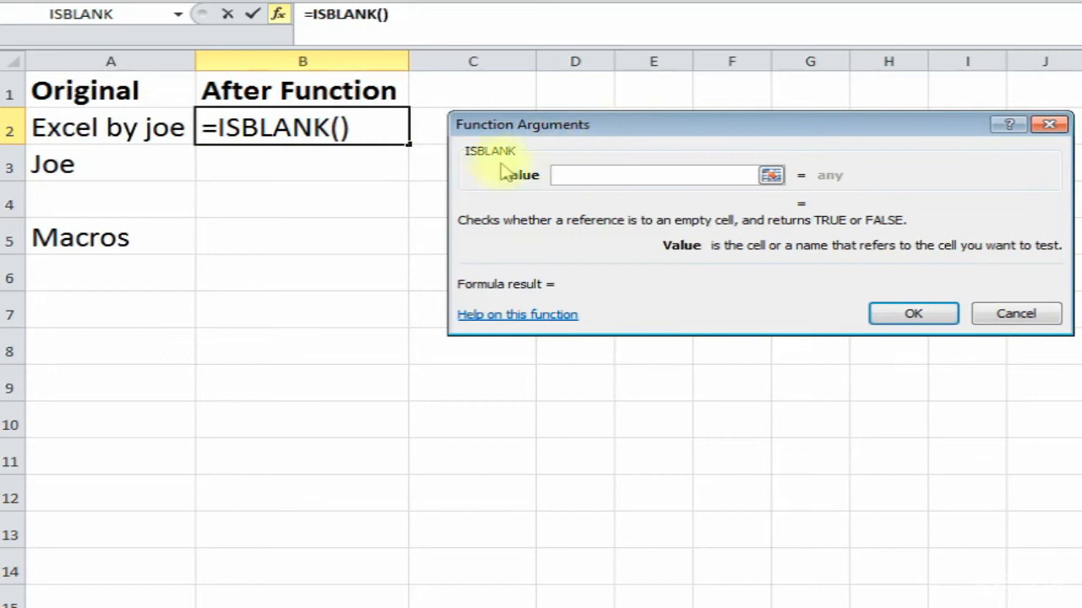
{"action": "left_click", "coordinate": [127, 127]}
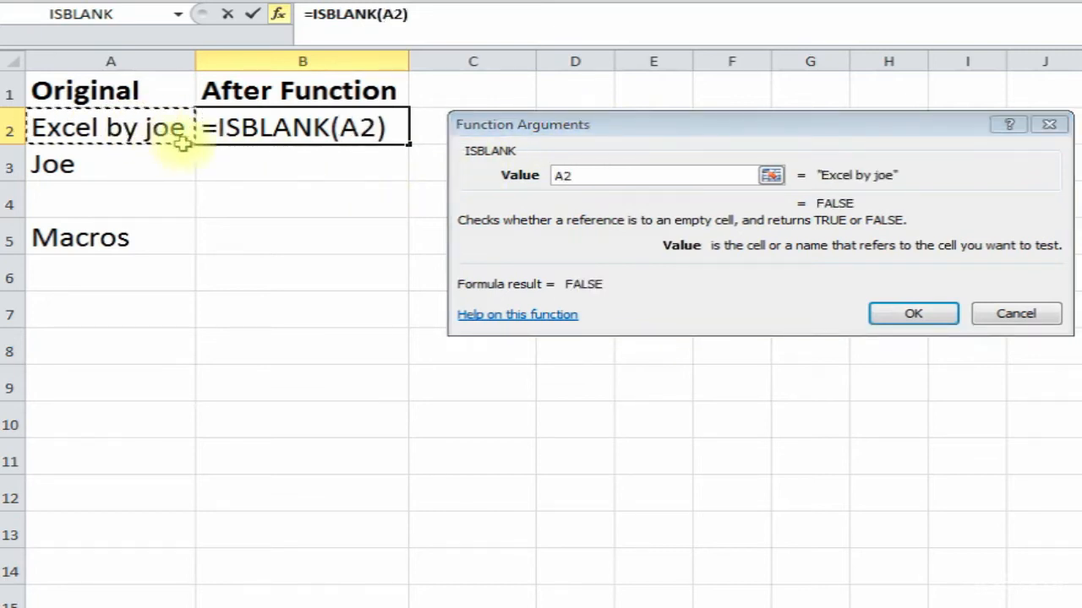
{"action": "left_click", "coordinate": [913, 313]}
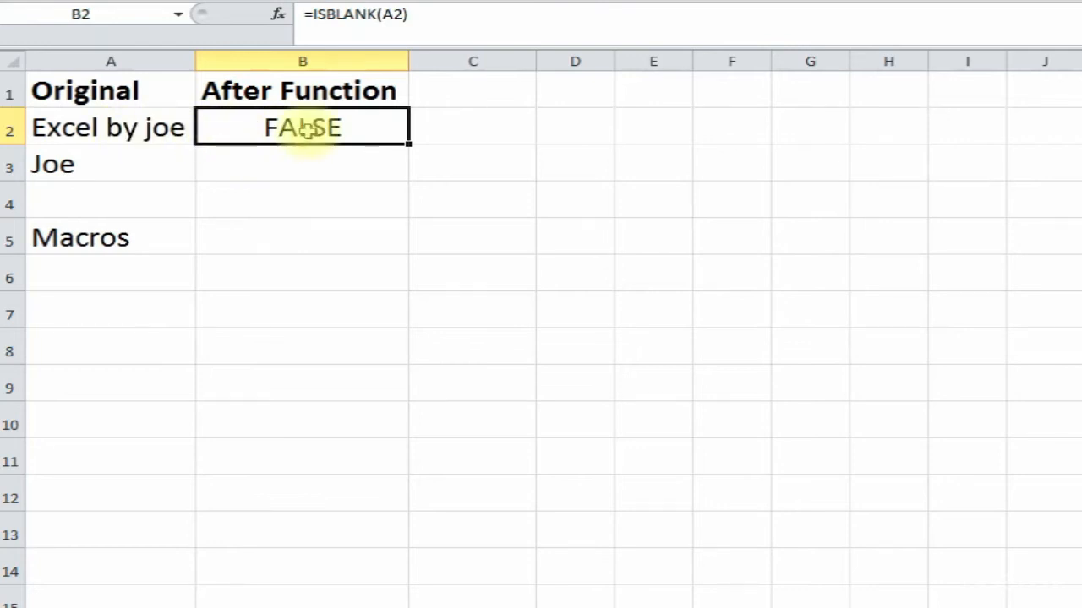
{"action": "left_click_drag", "start_coordinate": [408, 145], "coordinate": [397, 241]}
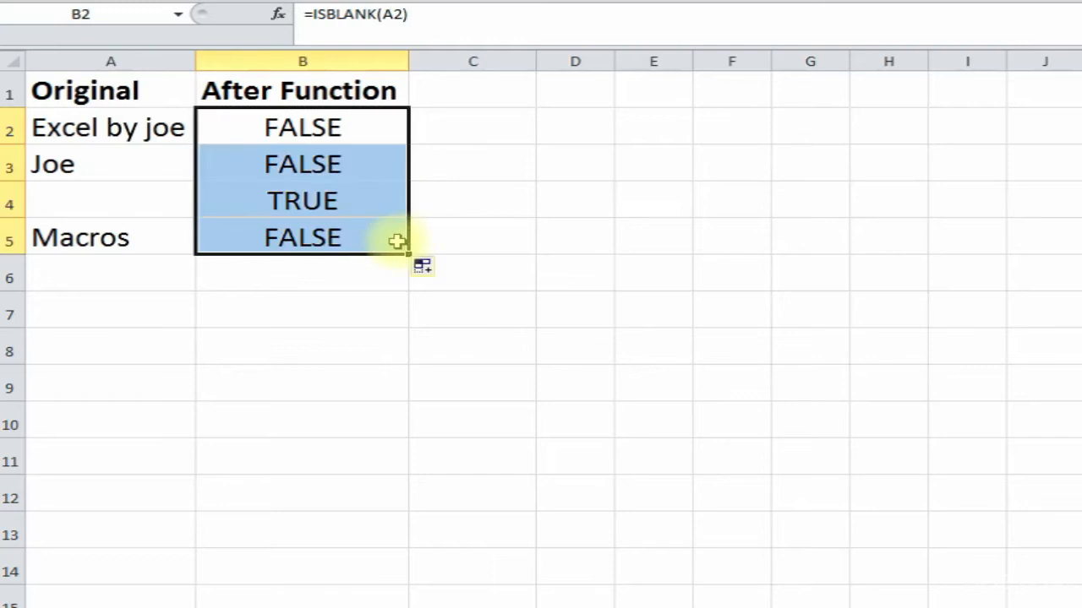
{"action": "left_click", "coordinate": [278, 160]}
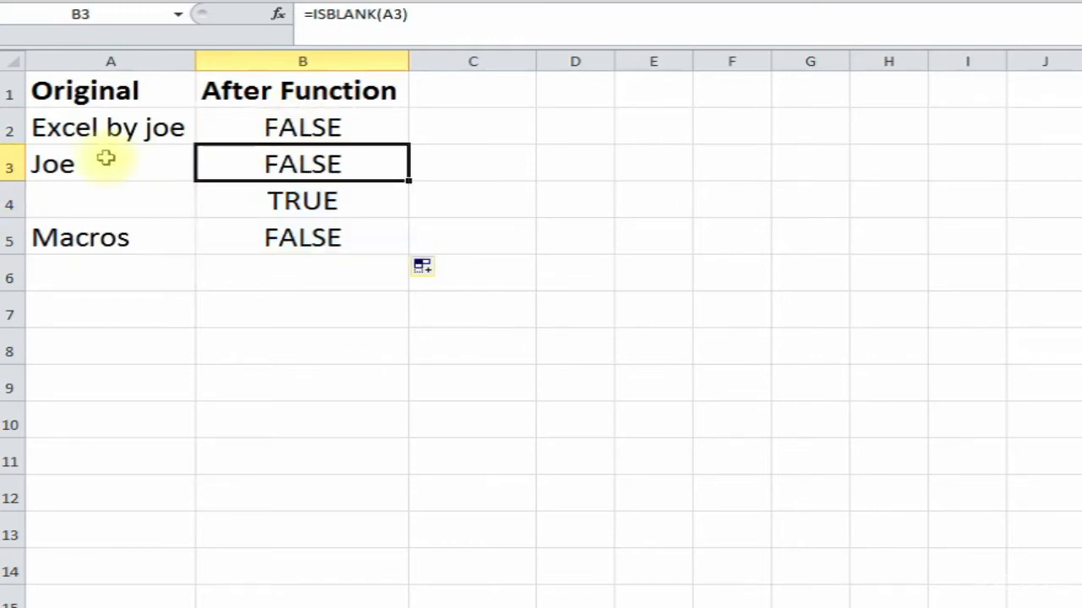
{"action": "left_click", "coordinate": [273, 205]}
{"action": "left_click", "coordinate": [132, 193]}
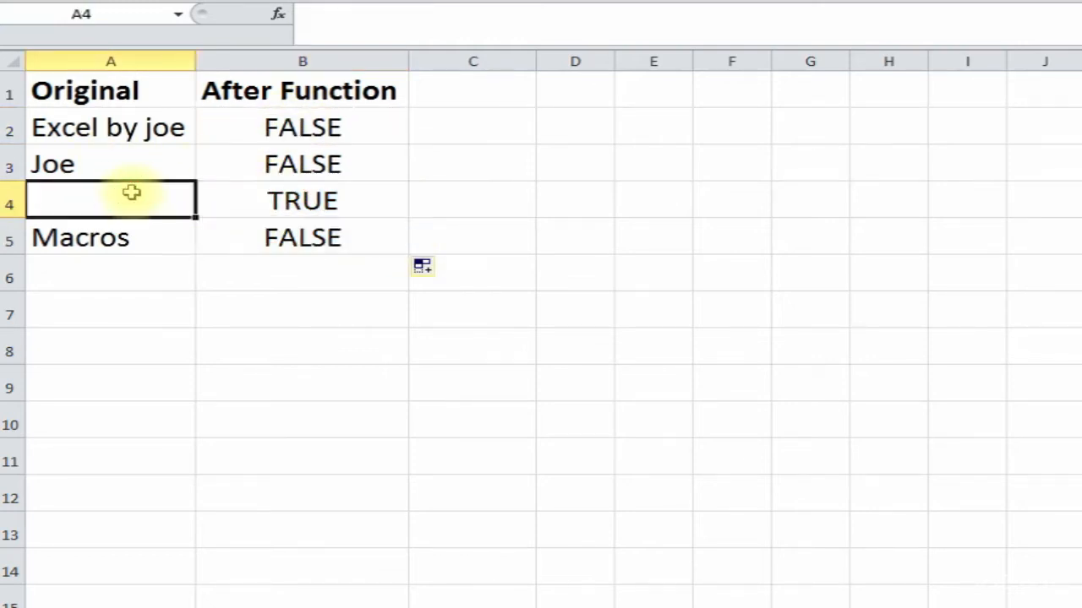
{"action": "left_click", "coordinate": [281, 240]}
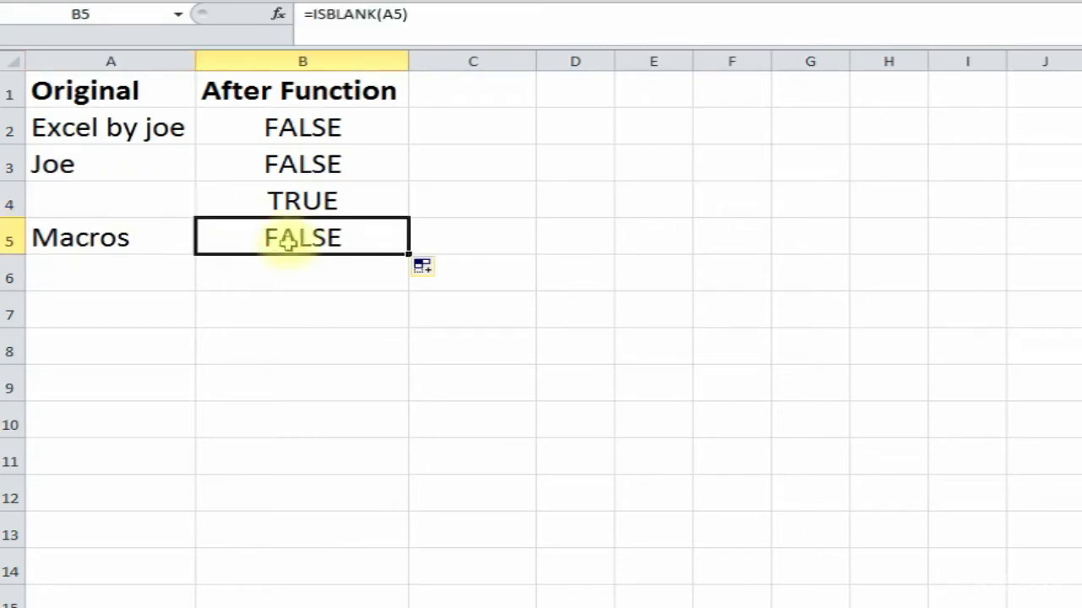
{"action": "left_click", "coordinate": [176, 246]}
{"action": "left_click", "coordinate": [282, 242]}
{"action": "left_click", "coordinate": [294, 270]}
{"action": "left_click", "coordinate": [301, 237]}
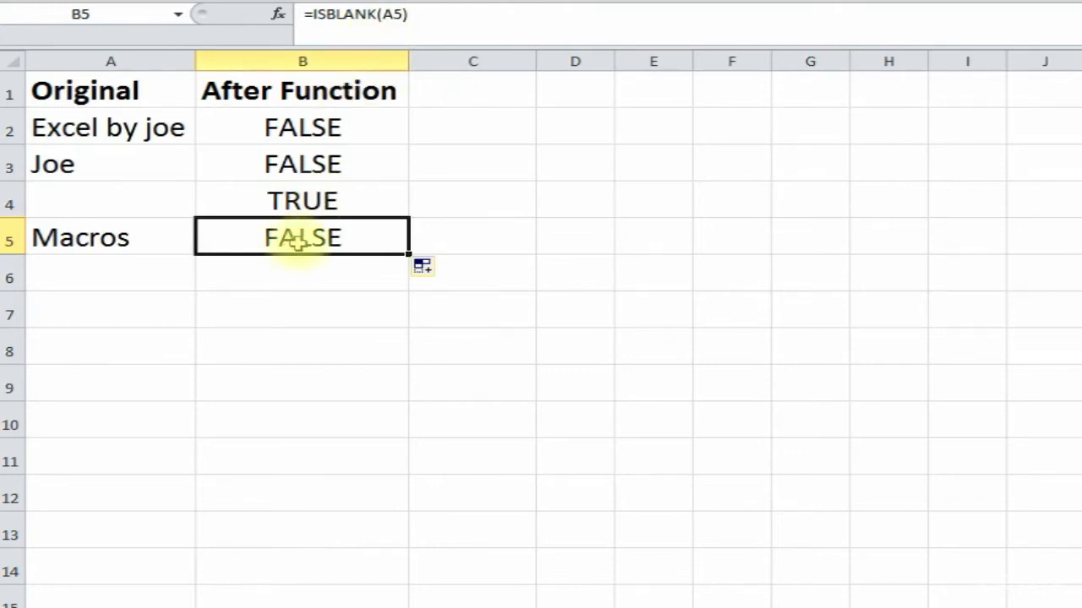
{"action": "left_click", "coordinate": [319, 201]}
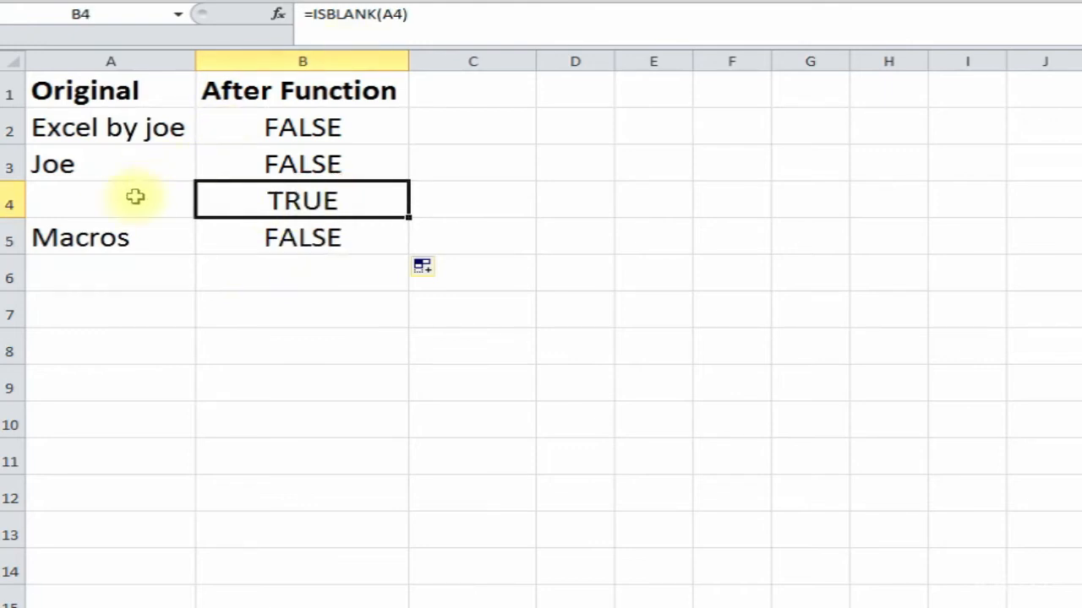
{"action": "left_click", "coordinate": [334, 283]}
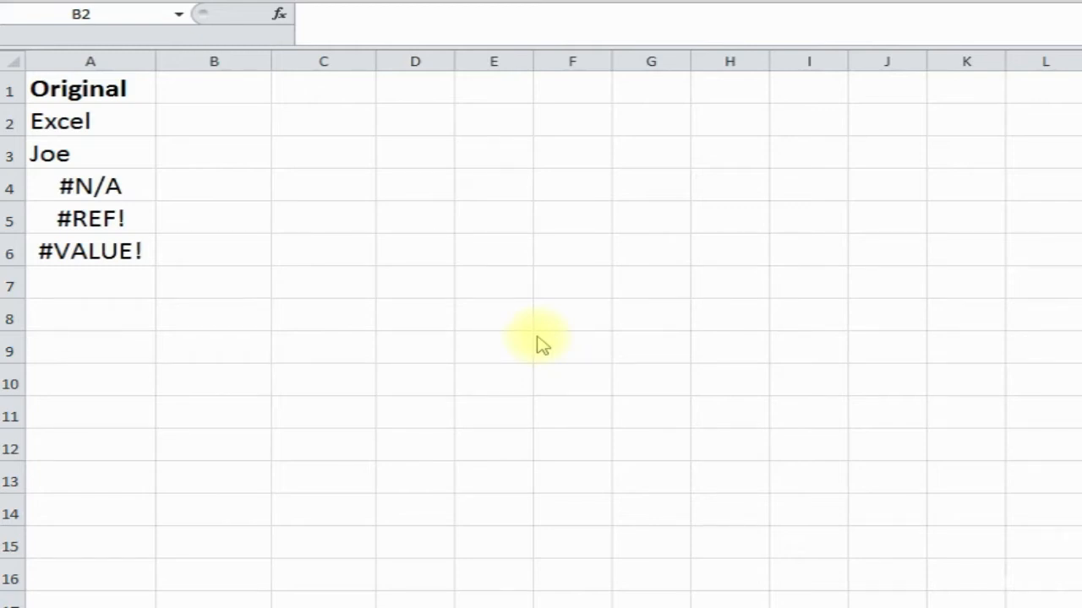
- Insert =ISERROR(A2) in B2 from Most Recently Used and fill it down to B6
{"action": "left_click", "coordinate": [254, 116]}
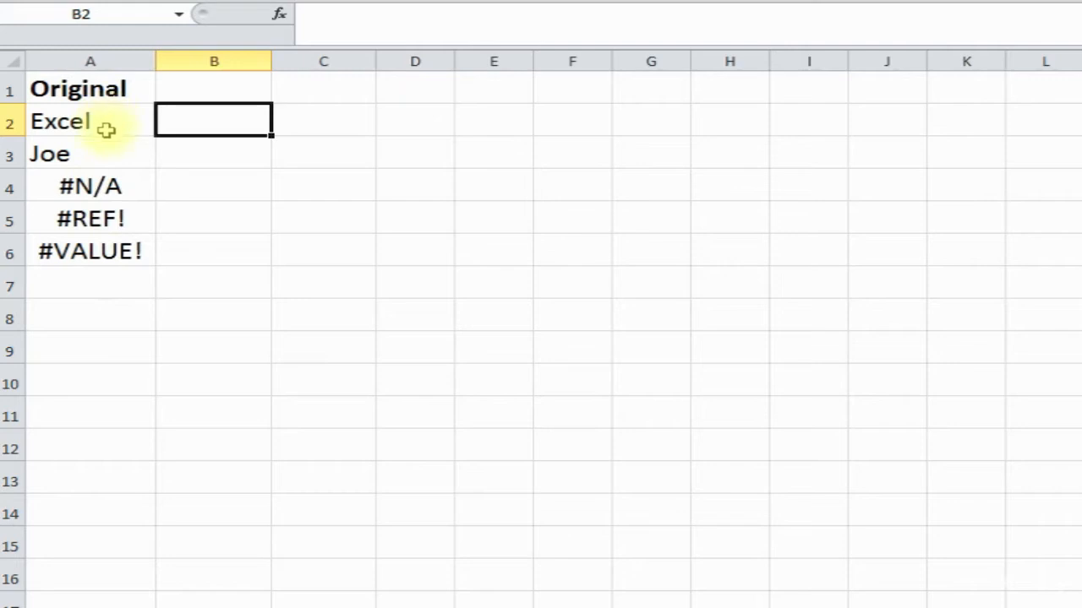
{"action": "left_click", "coordinate": [280, 15]}
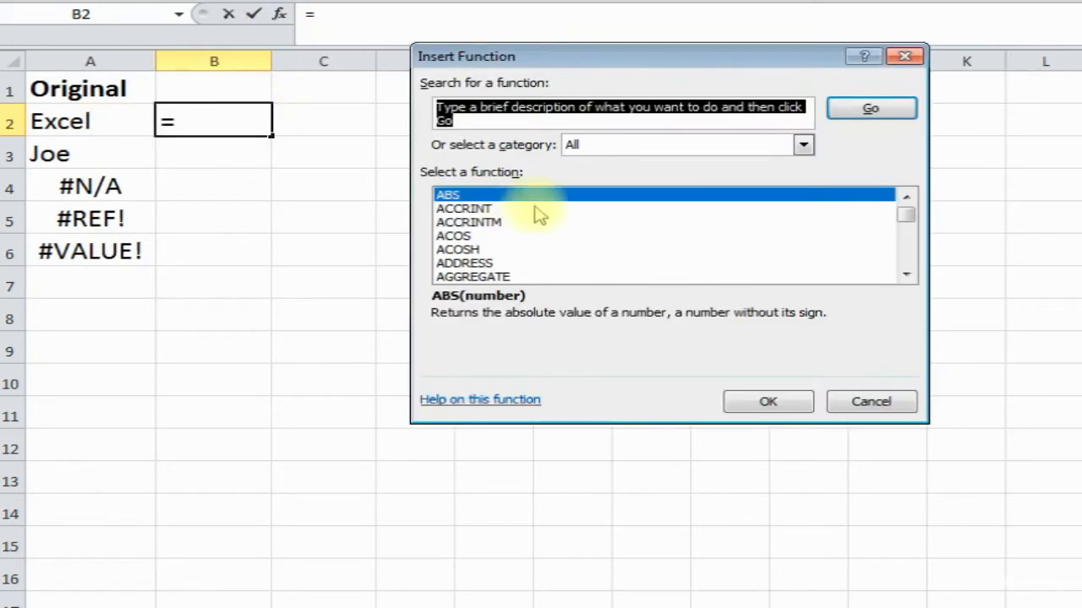
{"action": "left_click", "coordinate": [688, 142]}
{"action": "left_click", "coordinate": [659, 168]}
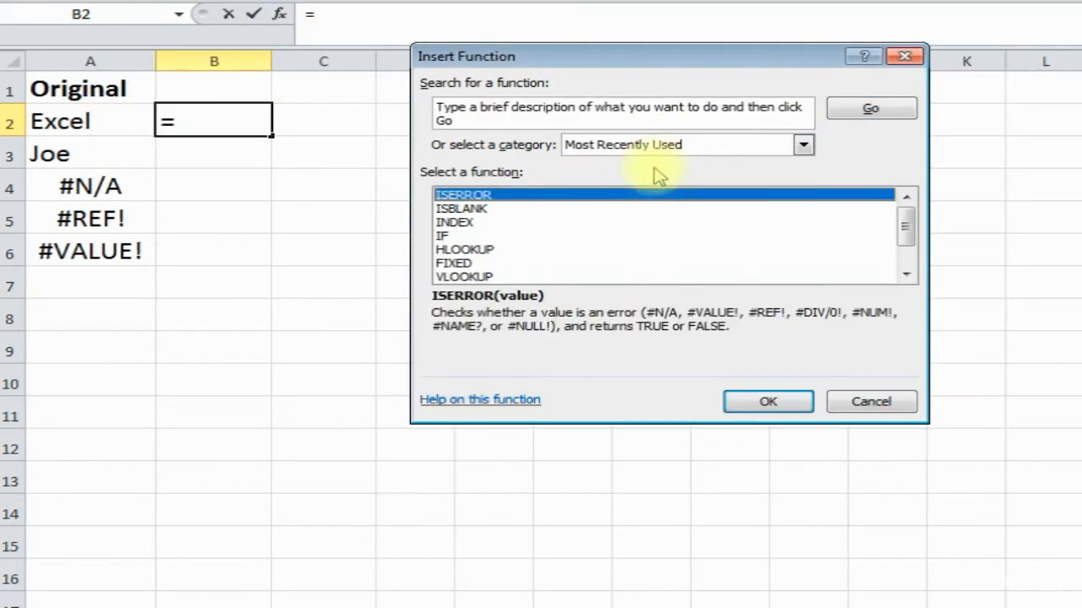
{"action": "double_click", "coordinate": [500, 196]}
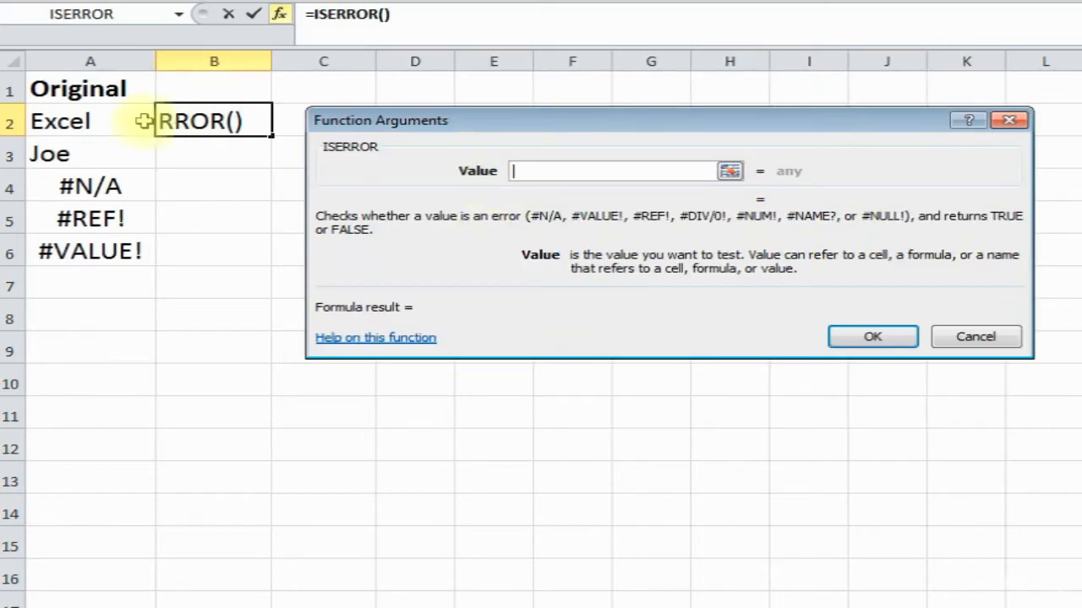
{"action": "left_click", "coordinate": [100, 118]}
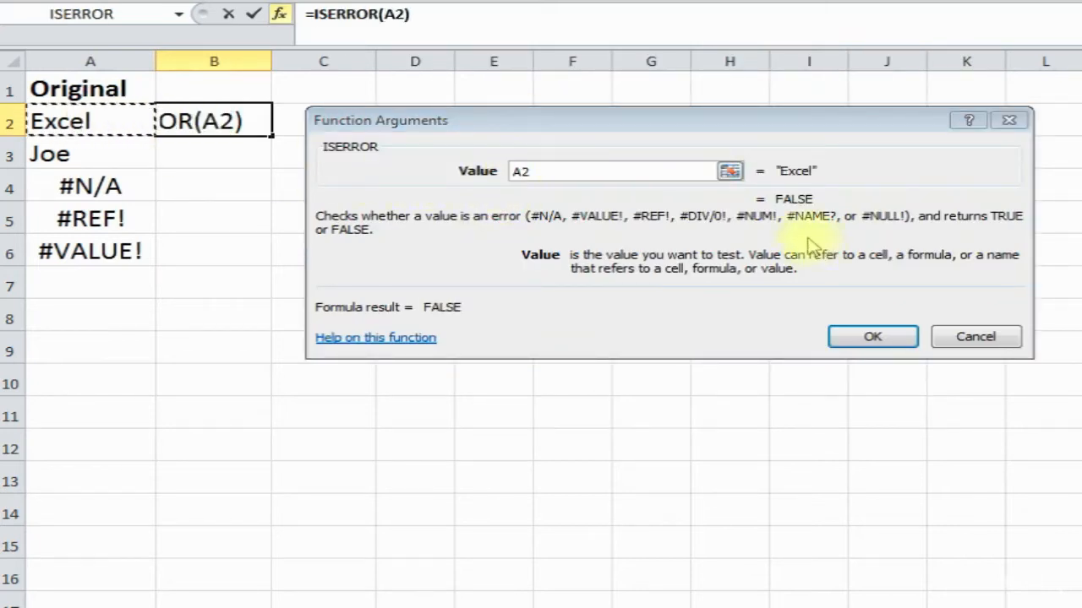
{"action": "left_click", "coordinate": [866, 341]}
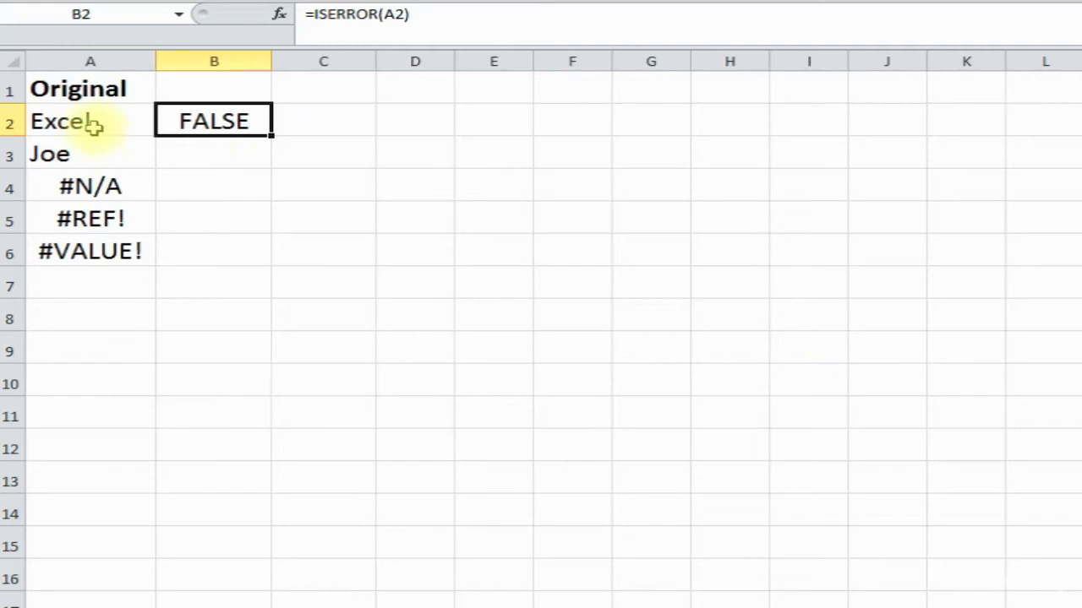
{"action": "left_click_drag", "start_coordinate": [271, 135], "coordinate": [263, 267]}
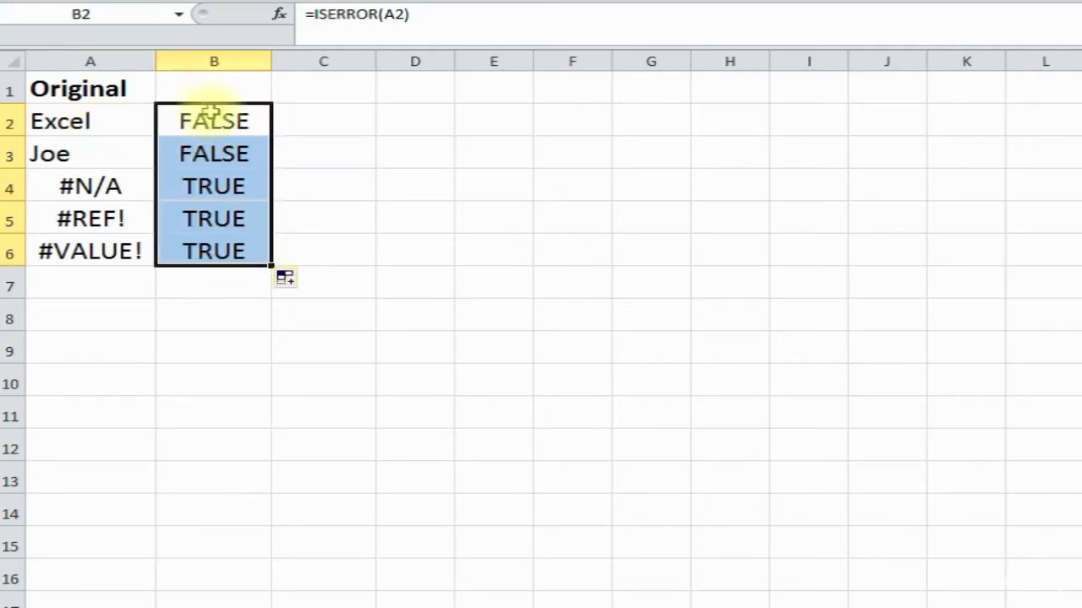
- Compare the column B checks against the #N/A, #REF! and #VALUE! entries in A4:A6
{"action": "left_click", "coordinate": [206, 153]}
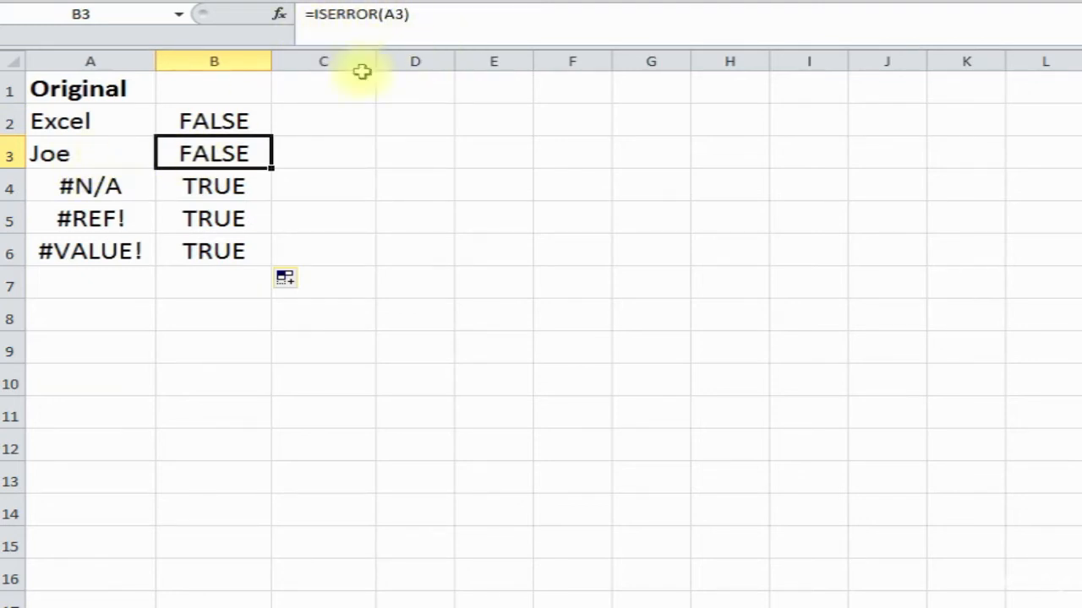
{"action": "left_click", "coordinate": [219, 193]}
{"action": "left_click", "coordinate": [115, 194]}
{"action": "left_click", "coordinate": [208, 186]}
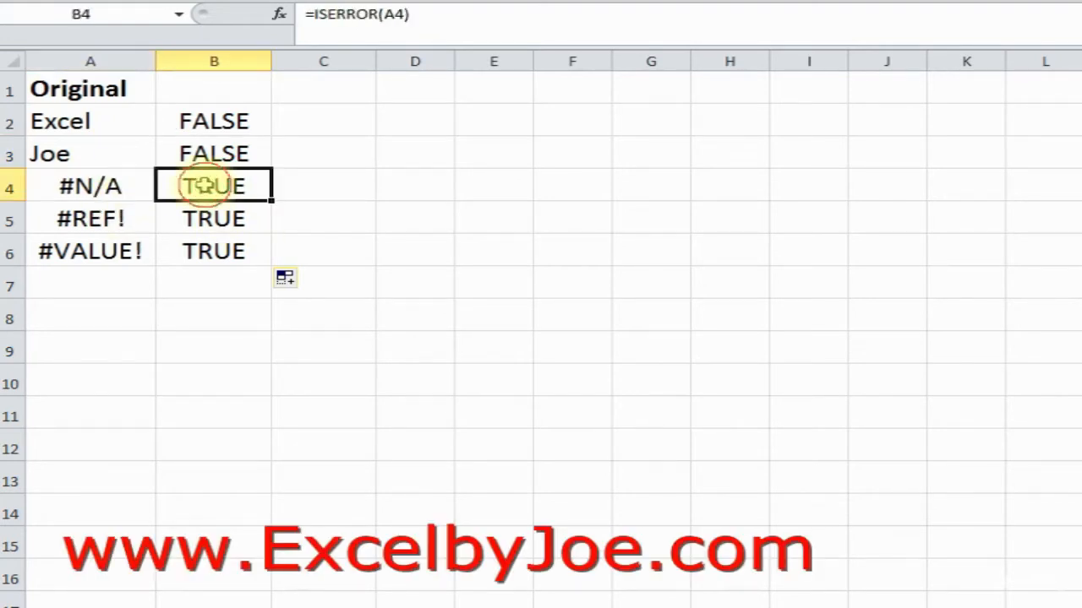
{"action": "left_click", "coordinate": [91, 219]}
{"action": "left_click", "coordinate": [108, 190]}
{"action": "left_click", "coordinate": [107, 216]}
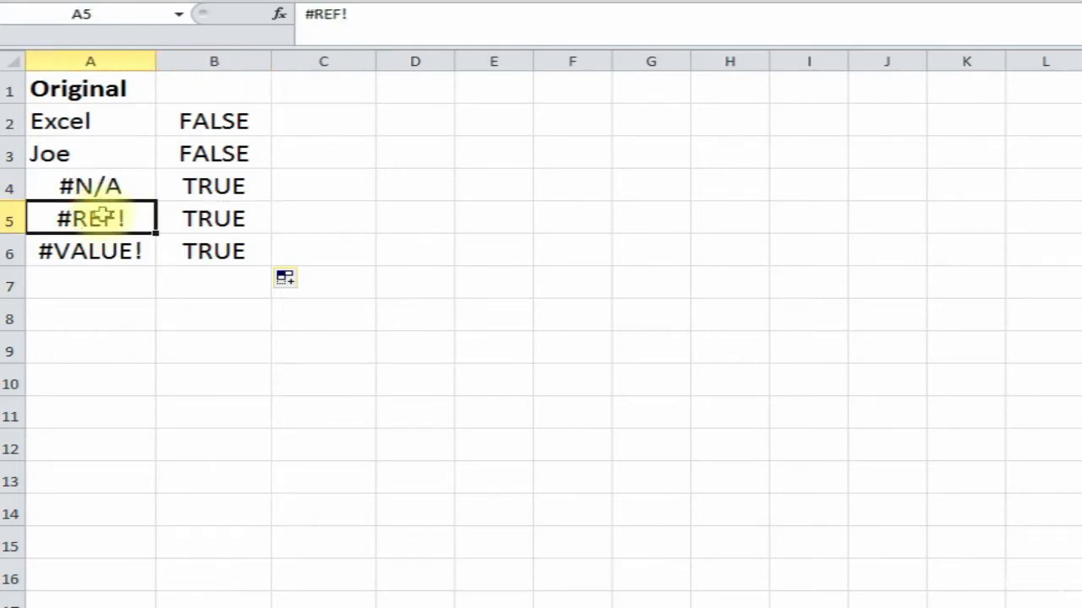
{"action": "left_click", "coordinate": [89, 250]}
{"action": "left_click", "coordinate": [96, 217]}
{"action": "left_click", "coordinate": [96, 186]}
{"action": "left_click", "coordinate": [97, 213]}
{"action": "left_click", "coordinate": [89, 251]}
{"action": "left_click", "coordinate": [102, 184]}
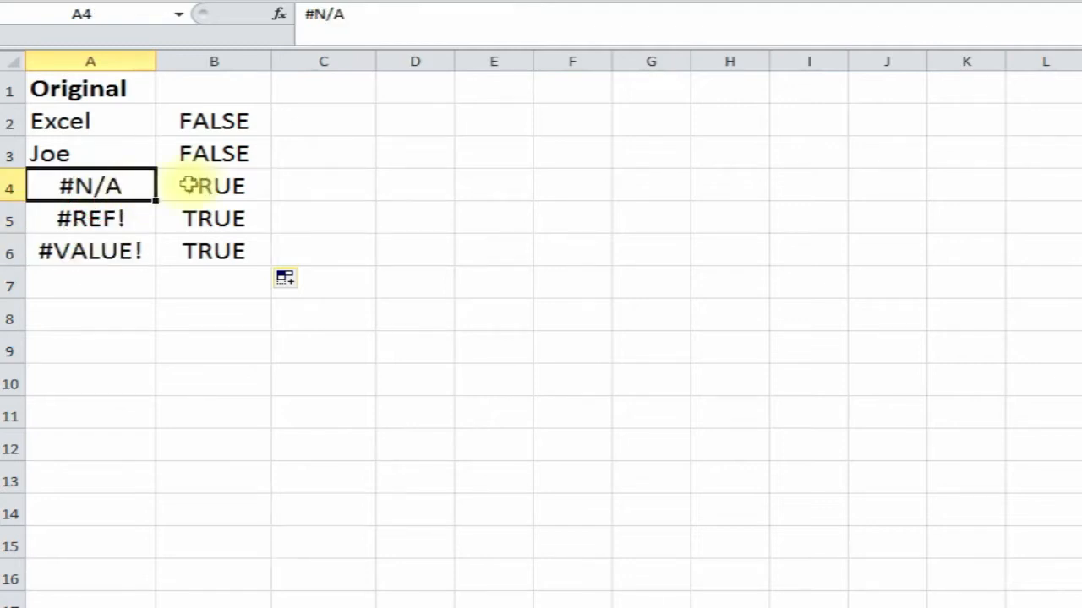
{"action": "left_click", "coordinate": [203, 185]}
- Review the TRUE/FALSE results in B2:B5, then select C2
{"action": "left_click", "coordinate": [213, 215]}
{"action": "left_click", "coordinate": [212, 184]}
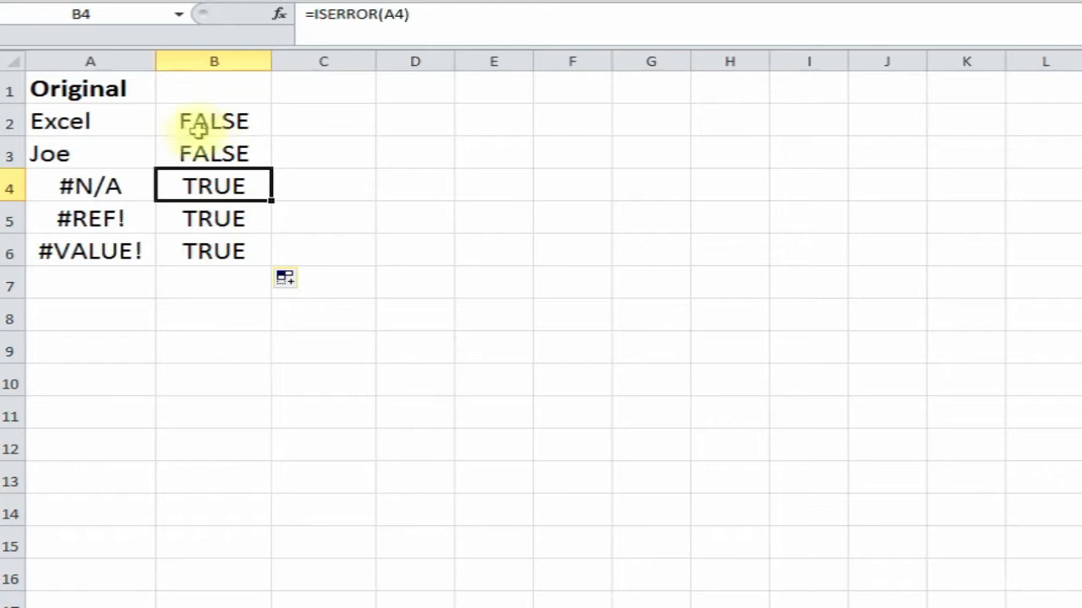
{"action": "left_click", "coordinate": [303, 121]}
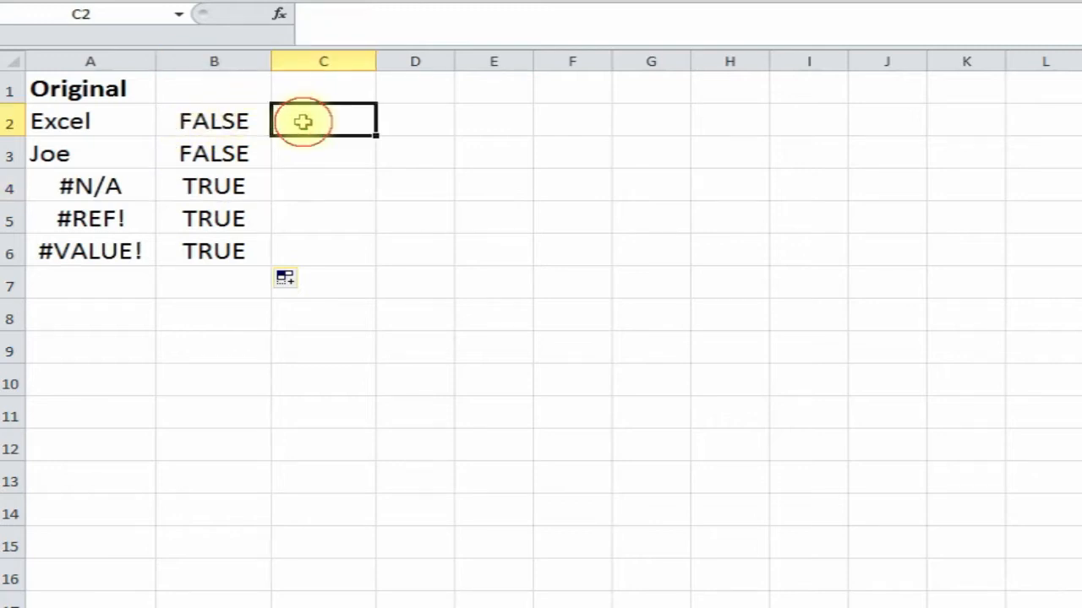
{"action": "left_click", "coordinate": [213, 187]}
{"action": "left_click", "coordinate": [215, 160]}
{"action": "left_click", "coordinate": [214, 121]}
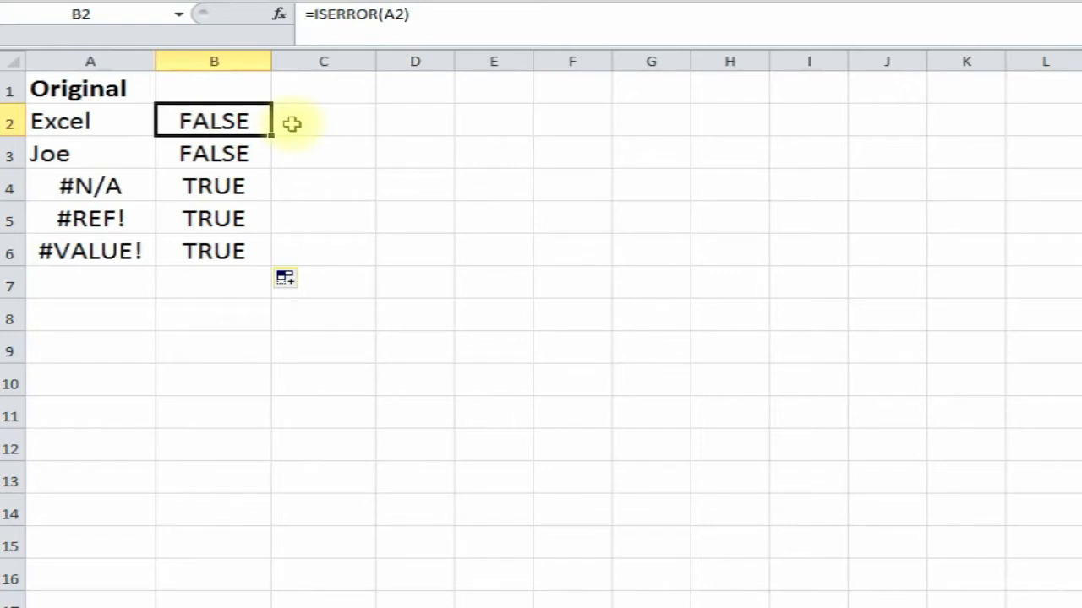
{"action": "left_click", "coordinate": [318, 123]}
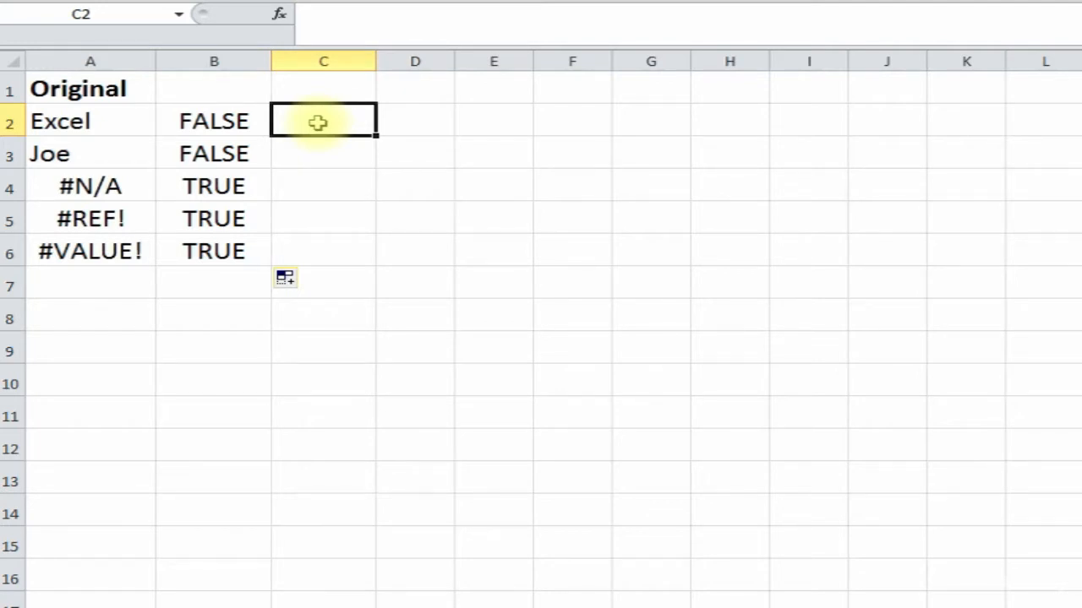
- Enter =IF(ISERROR(A2)=TRUE,"",A2) in C2 so it returns Excel
{"action": "type", "text": "="}
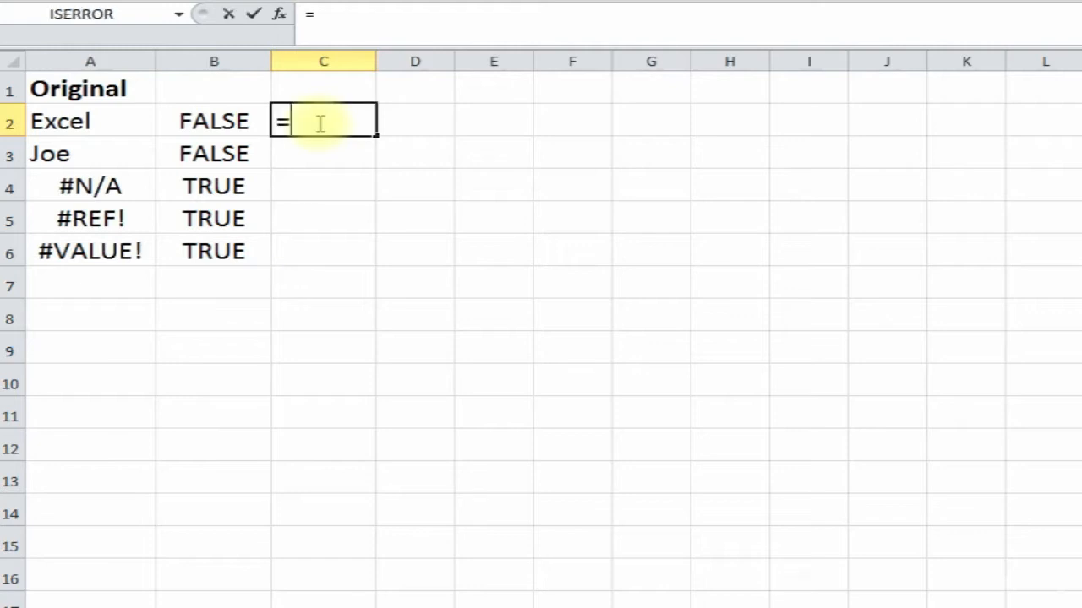
{"action": "type", "text": "if"}
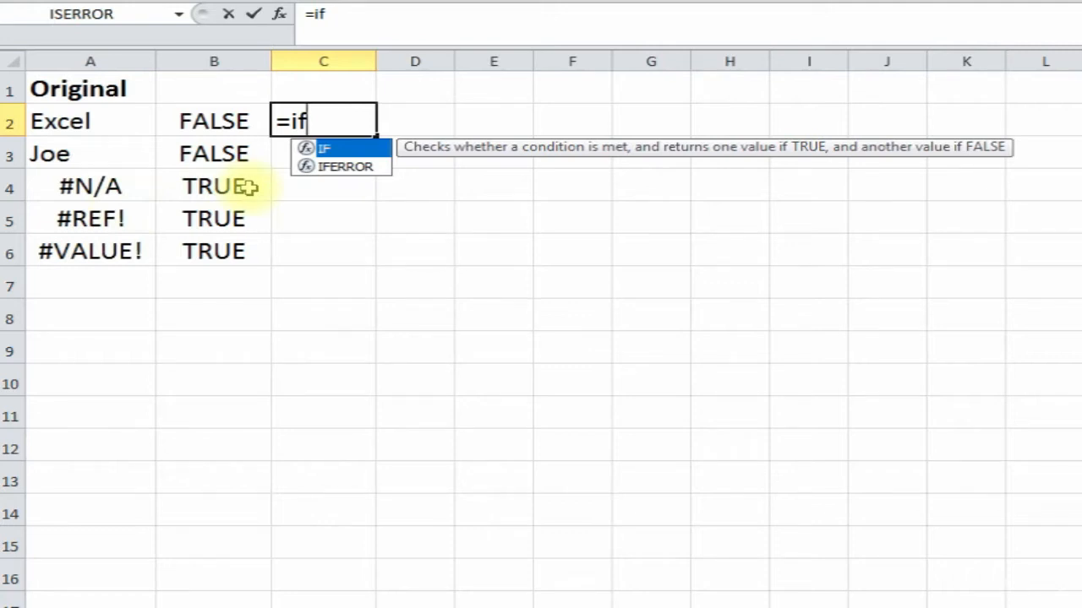
{"action": "type", "text": "("}
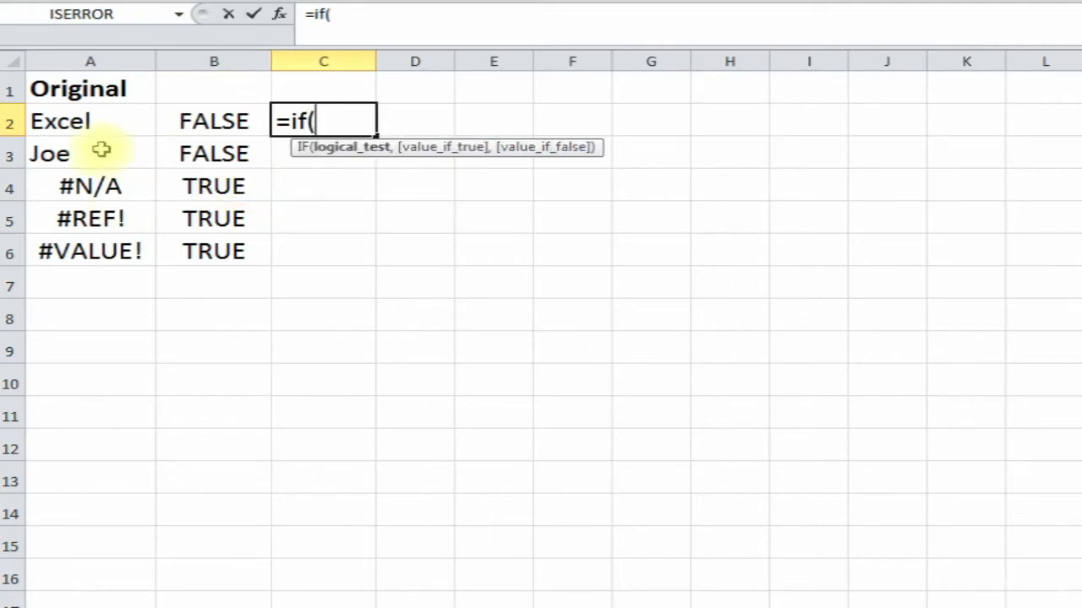
{"action": "type", "text": "iserror"}
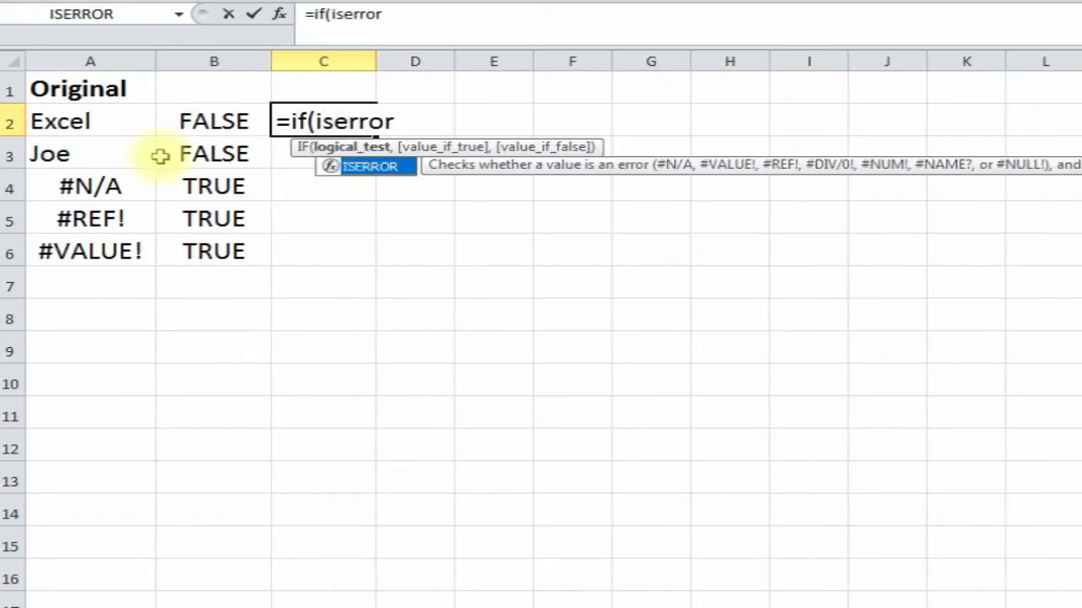
{"action": "type", "text": "("}
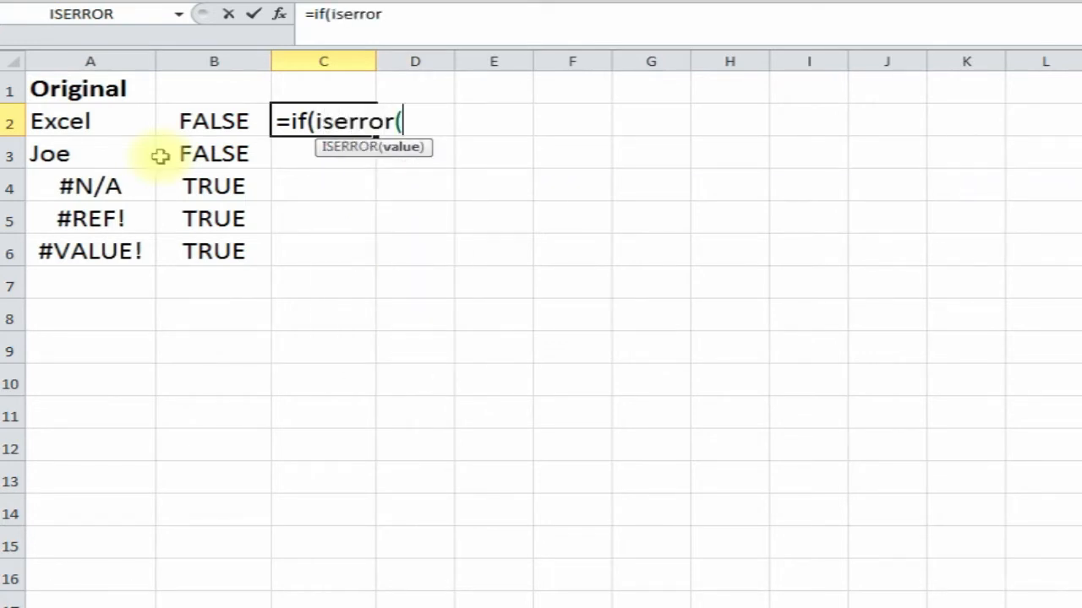
{"action": "left_click", "coordinate": [88, 121]}
{"action": "type", "text": ")"}
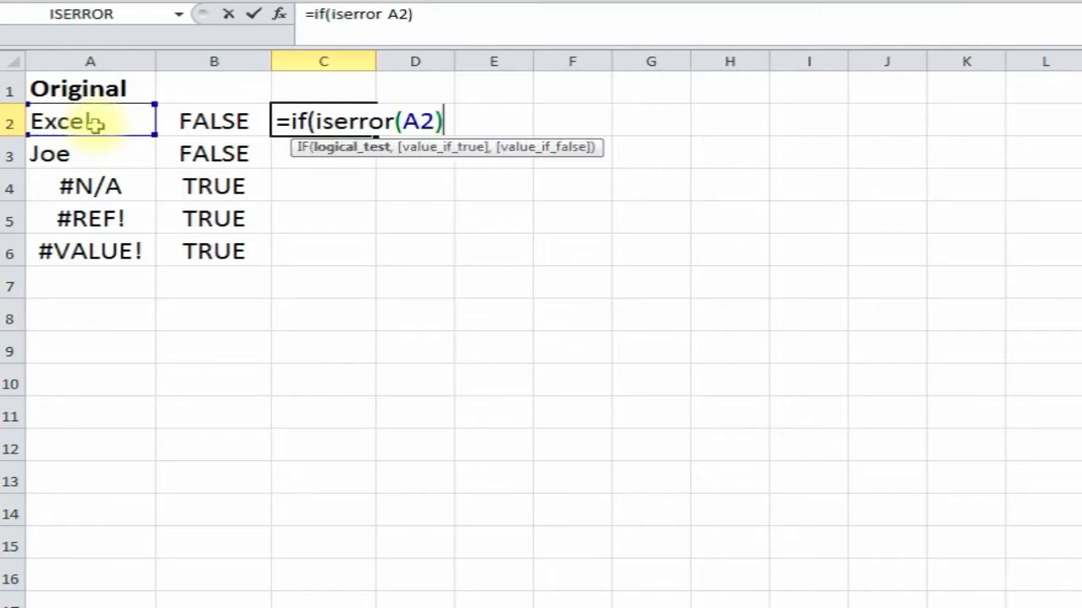
{"action": "type", "text": "=true"}
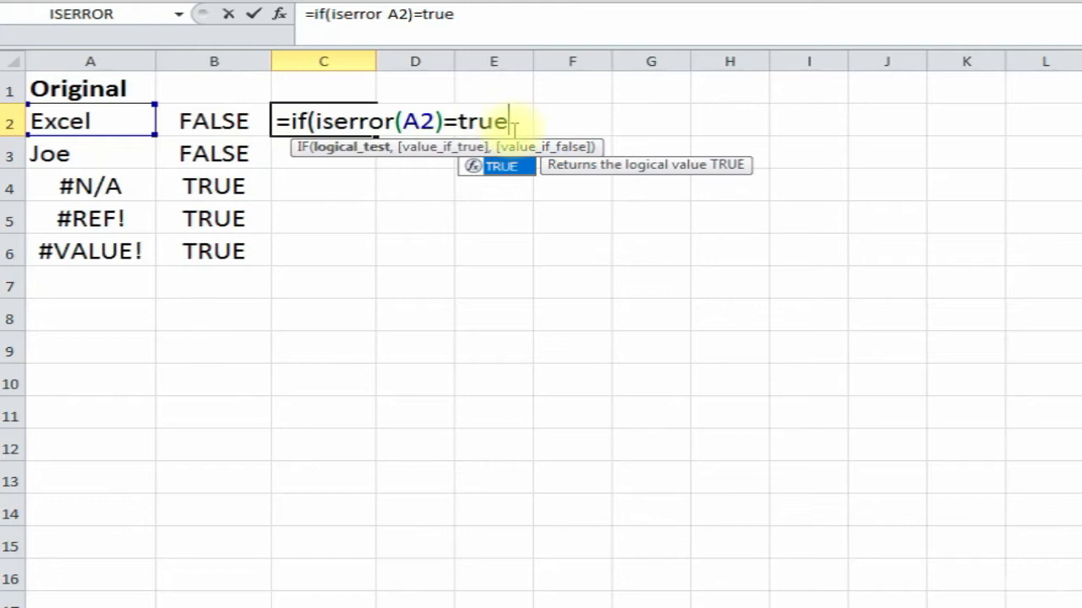
{"action": "type", "text": ","}
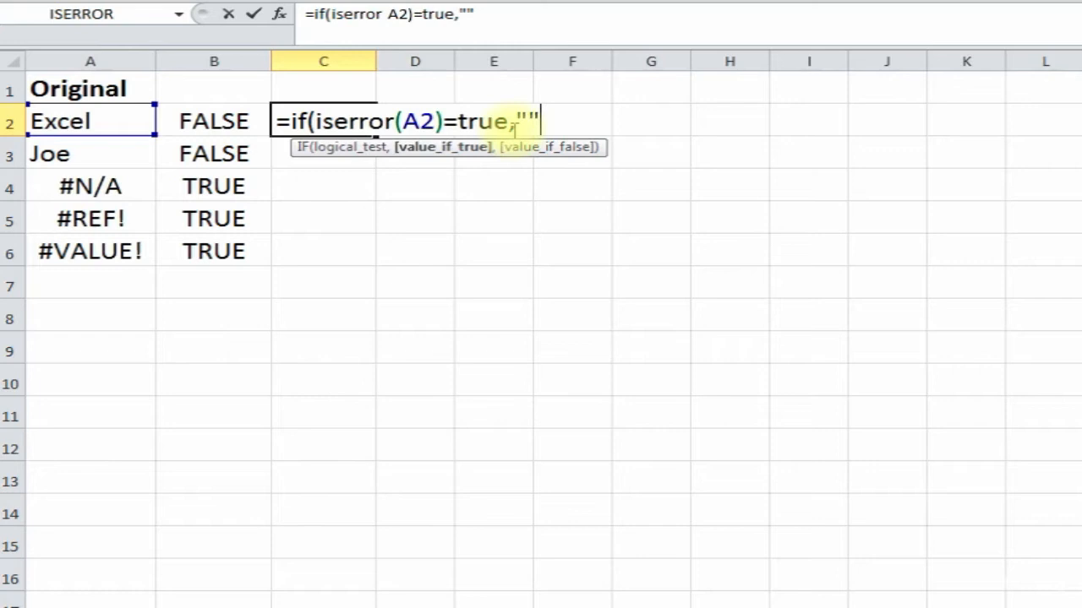
{"action": "type", "text": ",a2"}
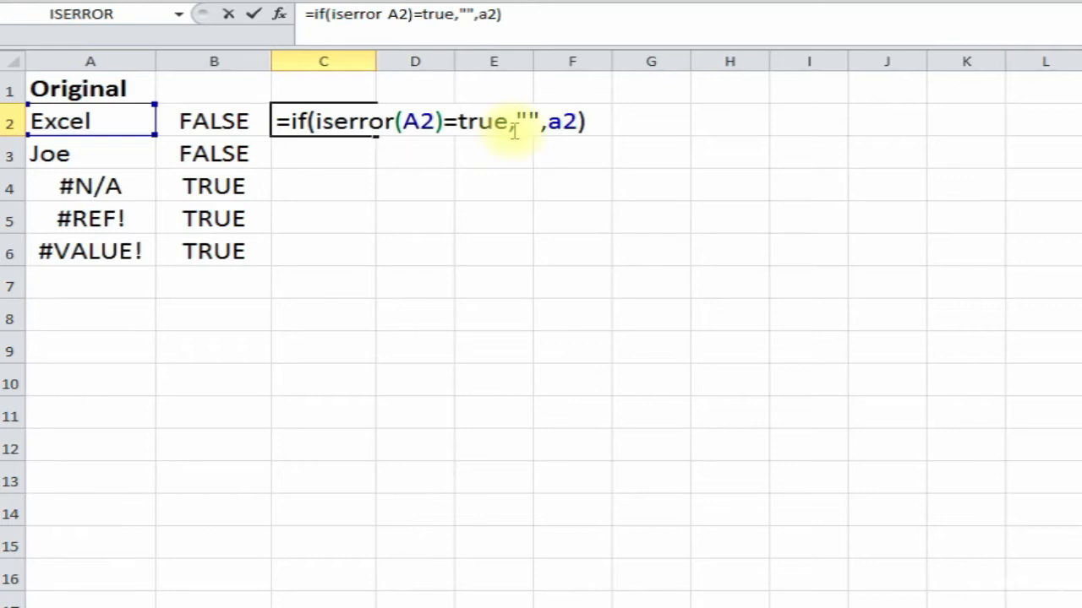
{"action": "key", "text": "Return"}
- Fill the IF(ISERROR) formula from C2 down to C7 and check the blank error rows C4:C6
{"action": "left_click", "coordinate": [332, 120]}
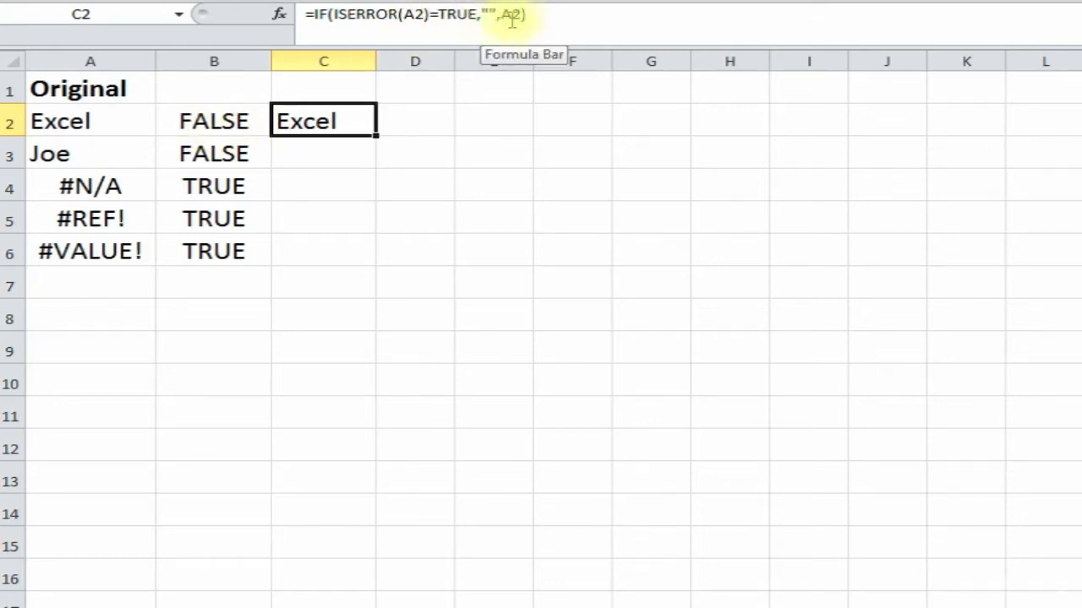
{"action": "left_click_drag", "start_coordinate": [377, 134], "coordinate": [355, 300]}
{"action": "left_click", "coordinate": [330, 157]}
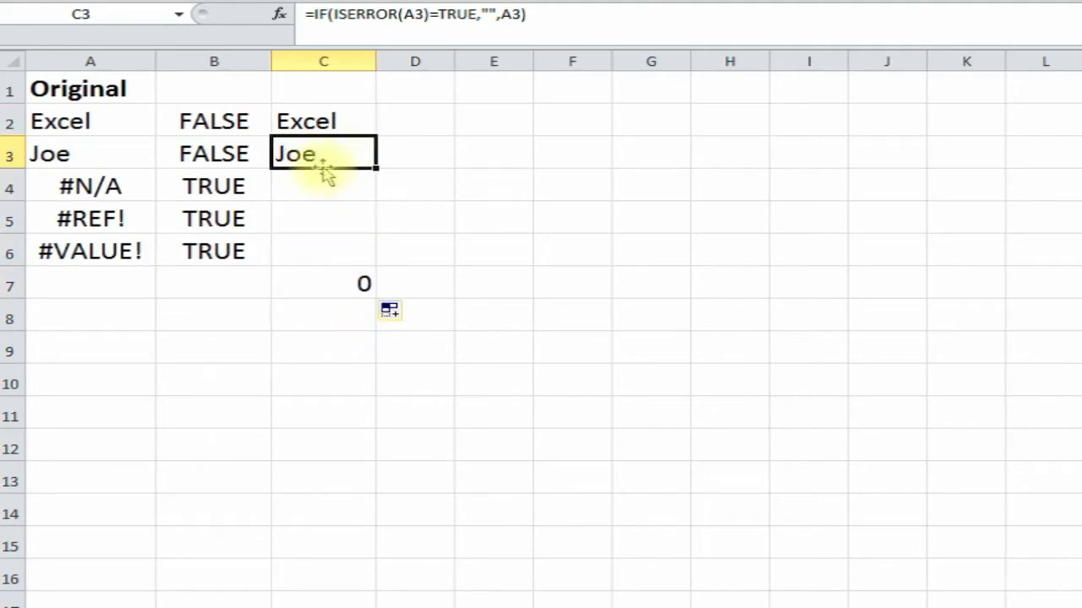
{"action": "left_click", "coordinate": [313, 181]}
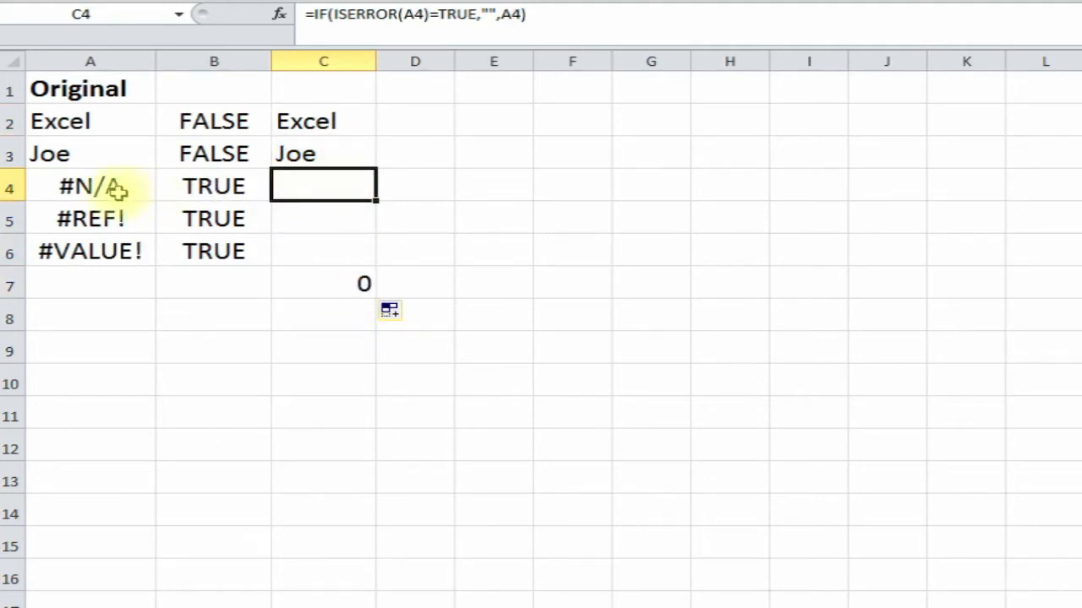
{"action": "left_click", "coordinate": [200, 188]}
{"action": "left_click", "coordinate": [311, 182]}
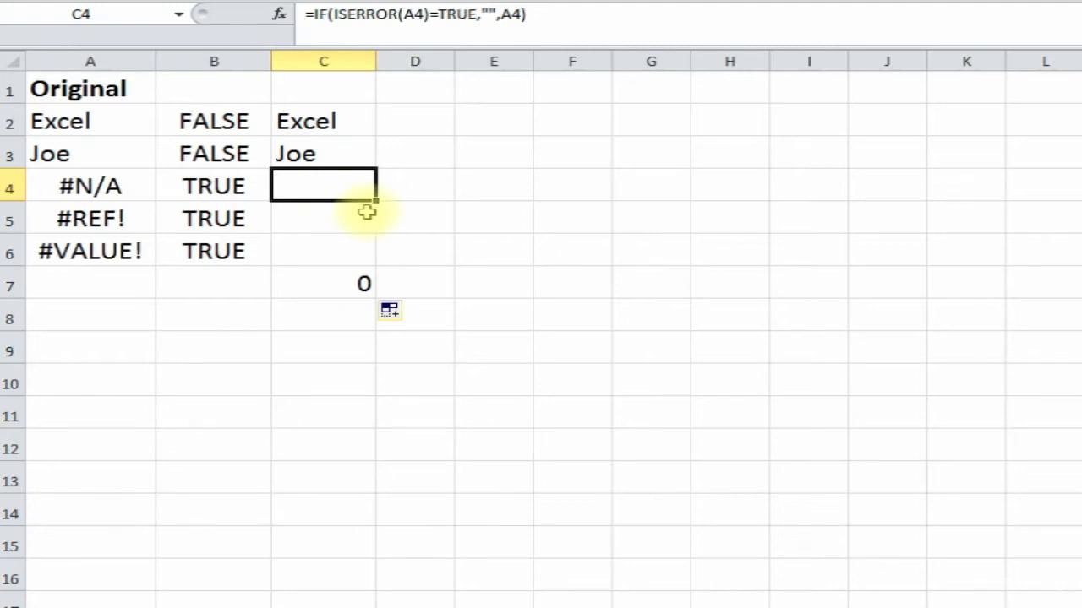
{"action": "left_click", "coordinate": [313, 222]}
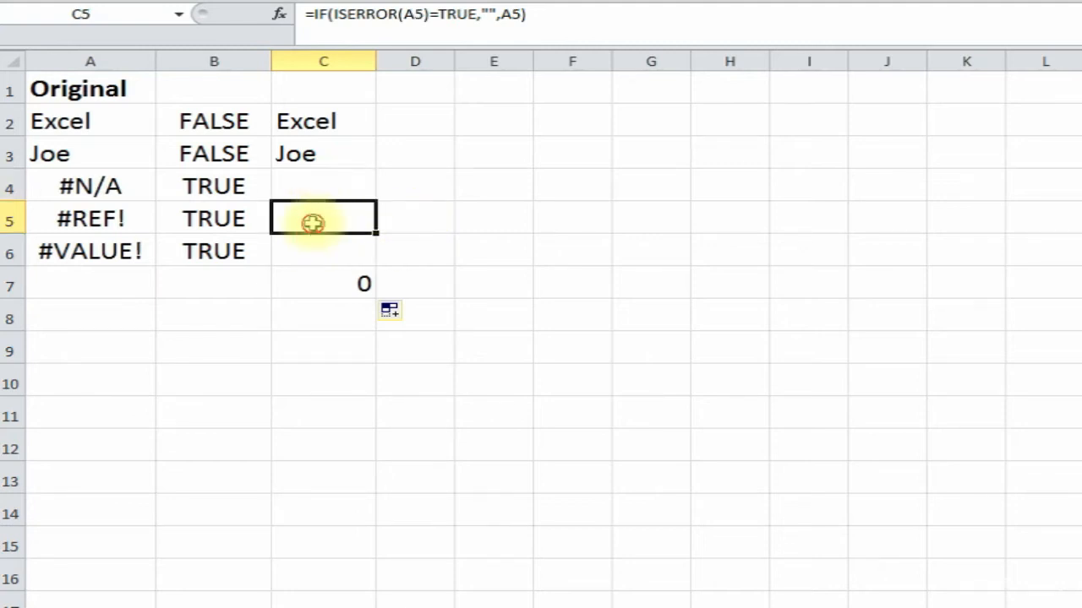
{"action": "left_click", "coordinate": [306, 248]}
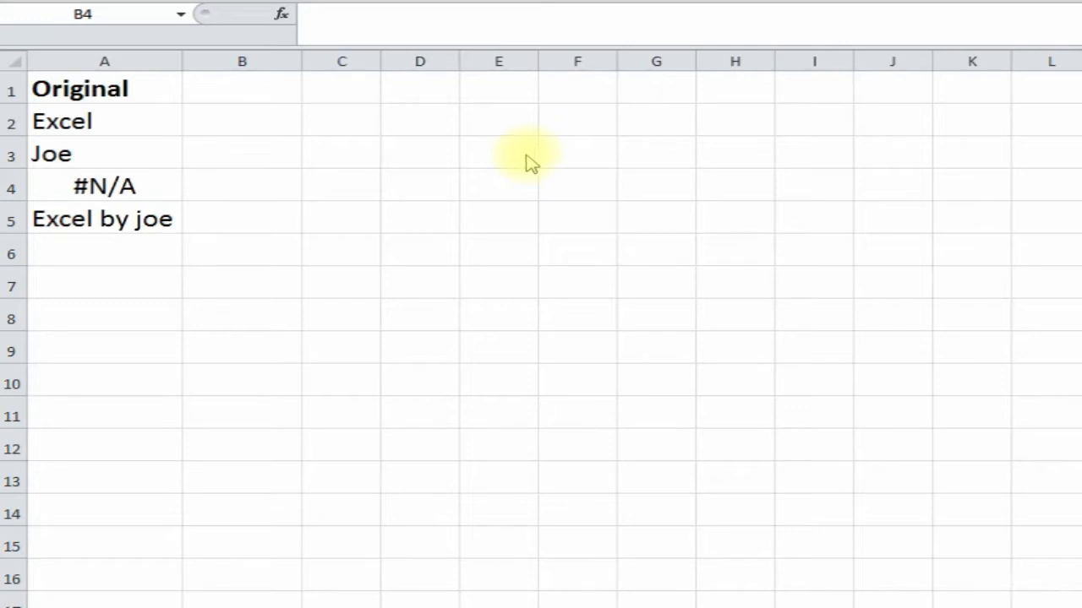
- Review the original values in A2:A4 and select B2
{"action": "left_click", "coordinate": [148, 120]}
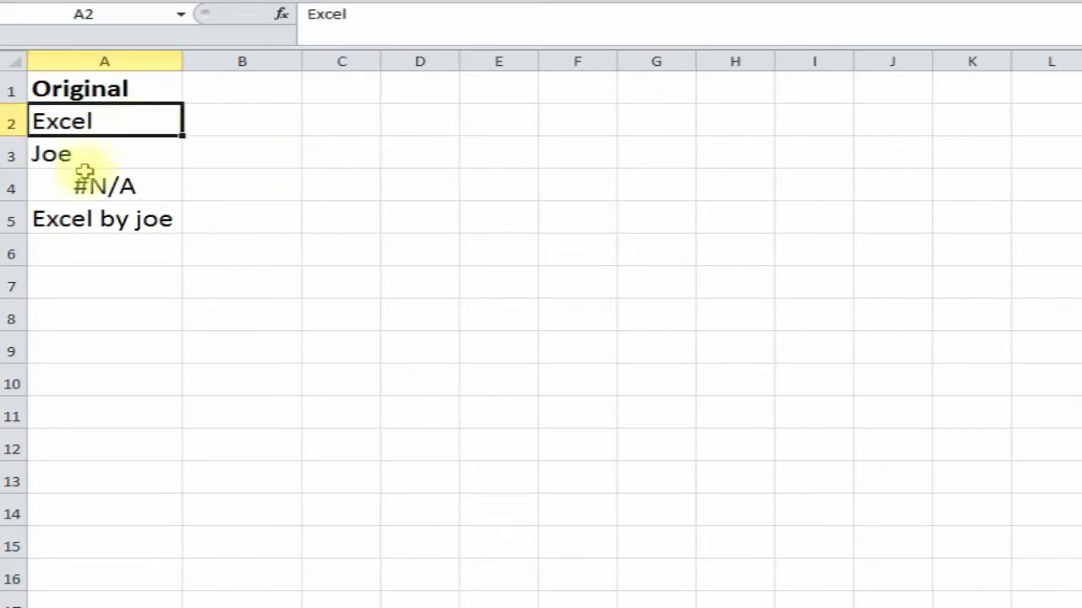
{"action": "left_click_drag", "start_coordinate": [84, 172], "coordinate": [106, 149]}
{"action": "left_click", "coordinate": [120, 110]}
{"action": "left_click", "coordinate": [210, 125]}
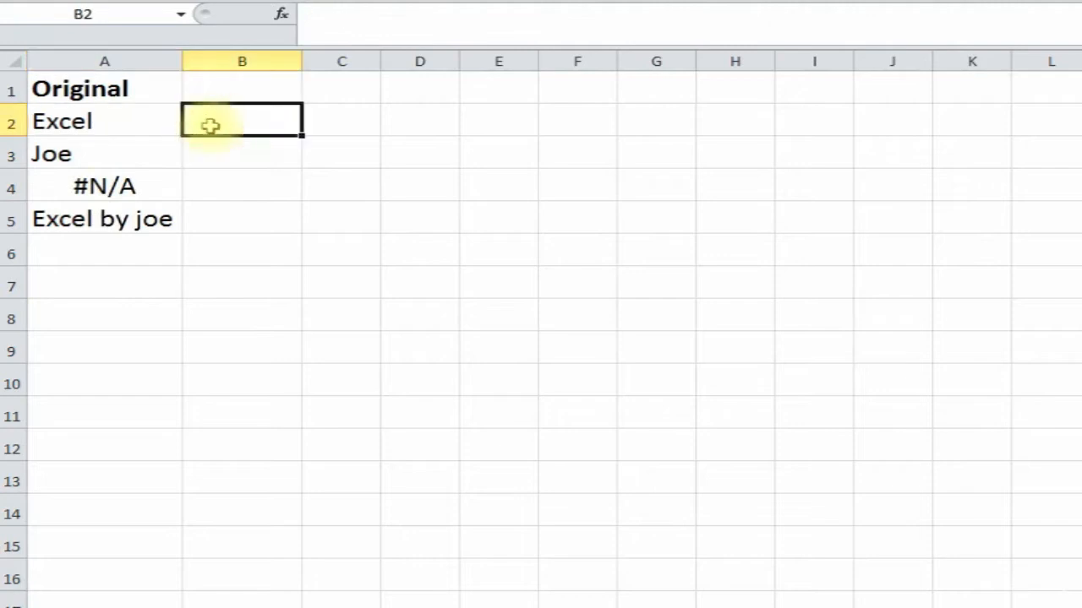
- Insert =ISNA(A2) in B2 from Insert Function's All category
{"action": "left_click", "coordinate": [282, 15]}
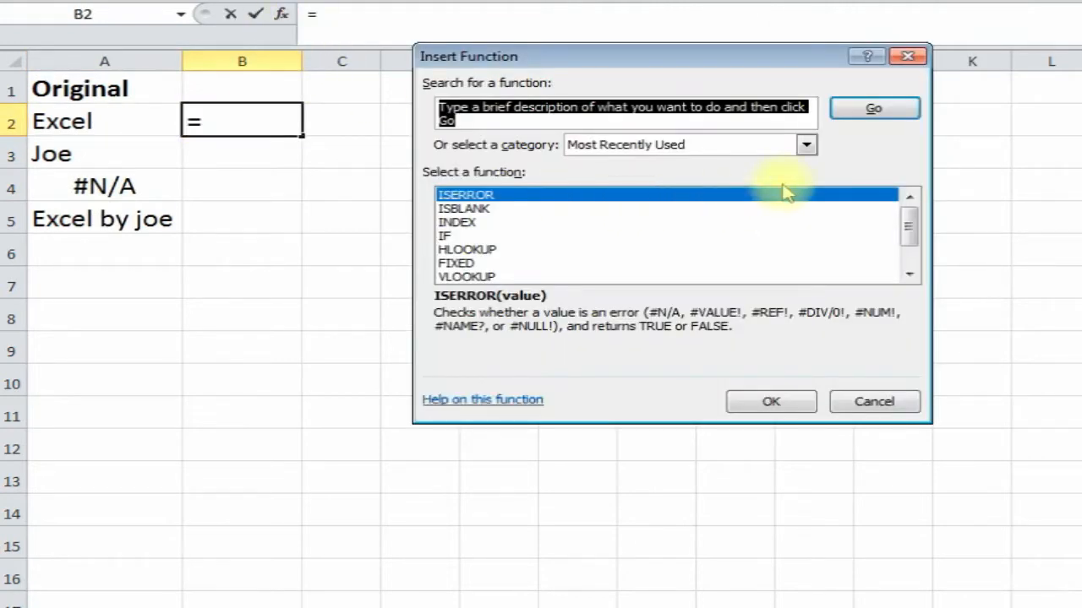
{"action": "left_click", "coordinate": [806, 144]}
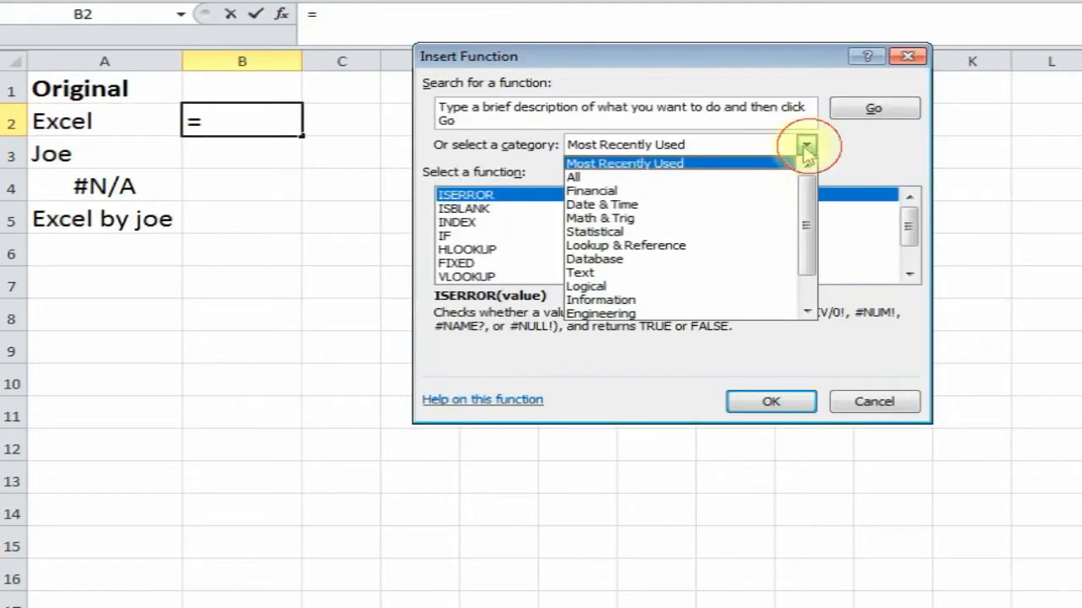
{"action": "left_click", "coordinate": [748, 180]}
{"action": "left_click_drag", "start_coordinate": [909, 233], "coordinate": [913, 268]}
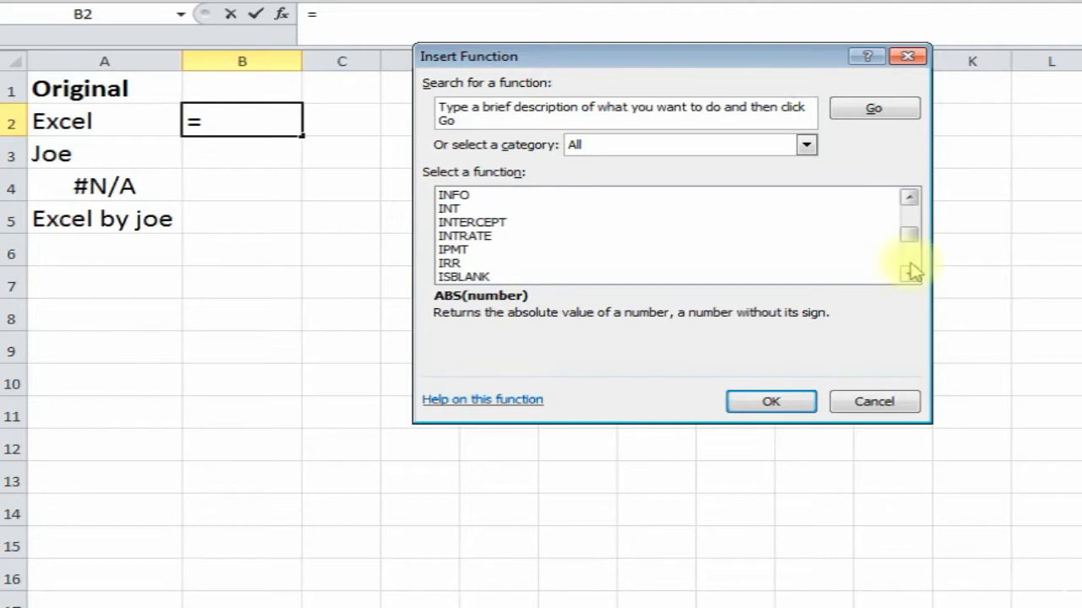
{"action": "left_click", "coordinate": [910, 272]}
{"action": "left_click", "coordinate": [909, 272]}
{"action": "left_click", "coordinate": [909, 272]}
{"action": "left_click", "coordinate": [910, 272]}
{"action": "left_click", "coordinate": [909, 272]}
{"action": "left_click", "coordinate": [909, 272]}
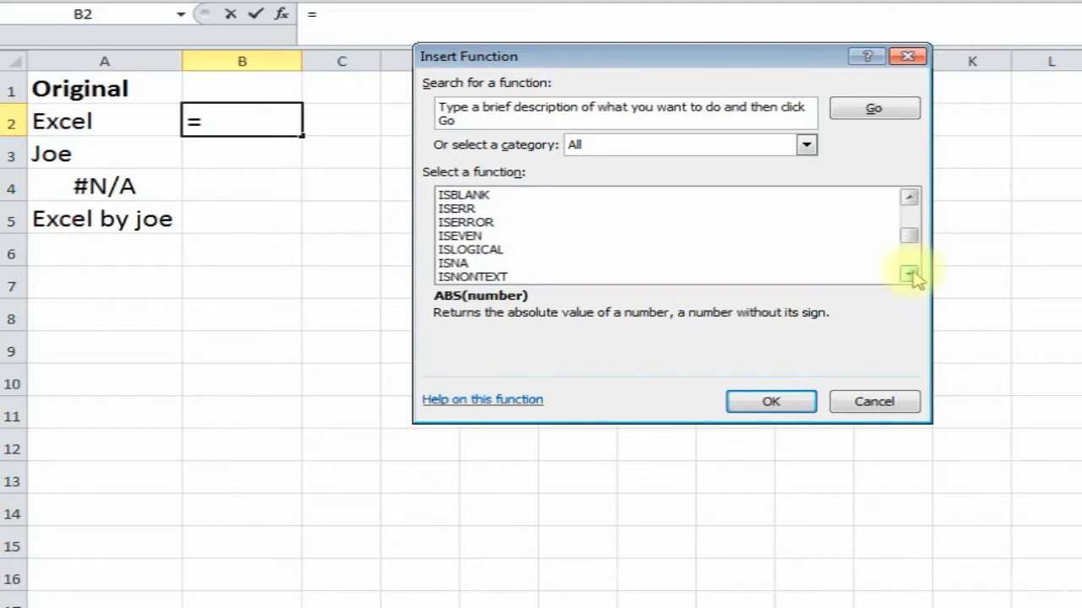
{"action": "left_click", "coordinate": [550, 263]}
{"action": "left_click", "coordinate": [768, 403]}
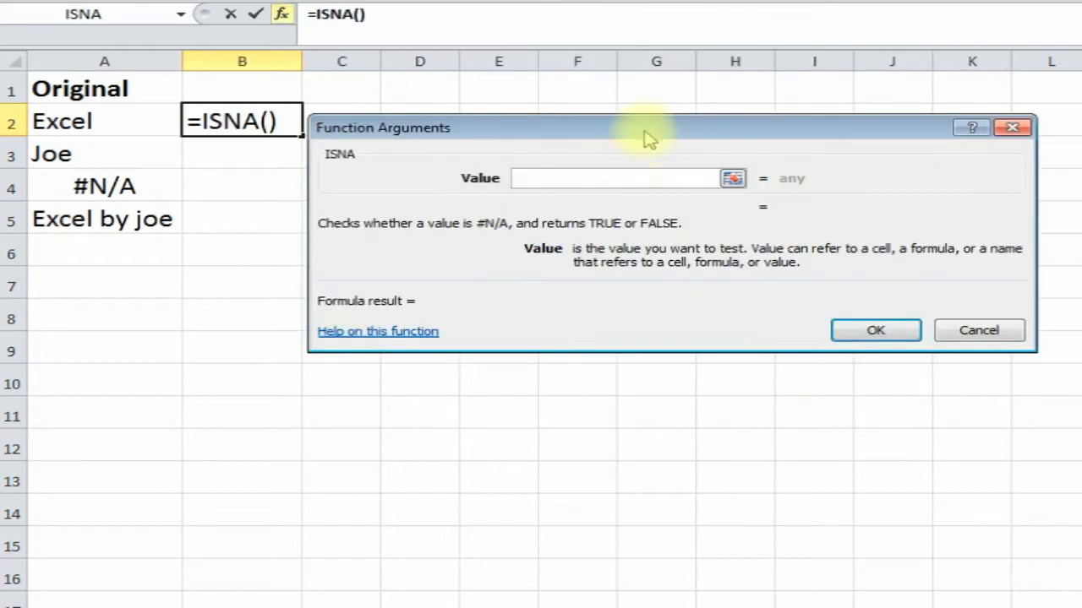
{"action": "left_click_drag", "start_coordinate": [623, 135], "coordinate": [656, 98]}
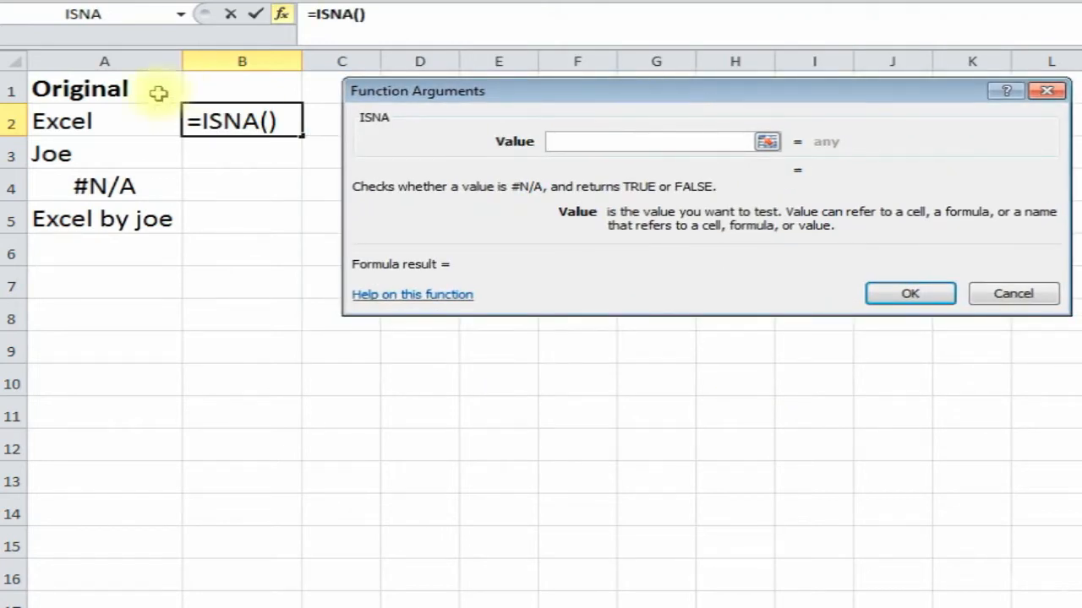
{"action": "left_click", "coordinate": [110, 118]}
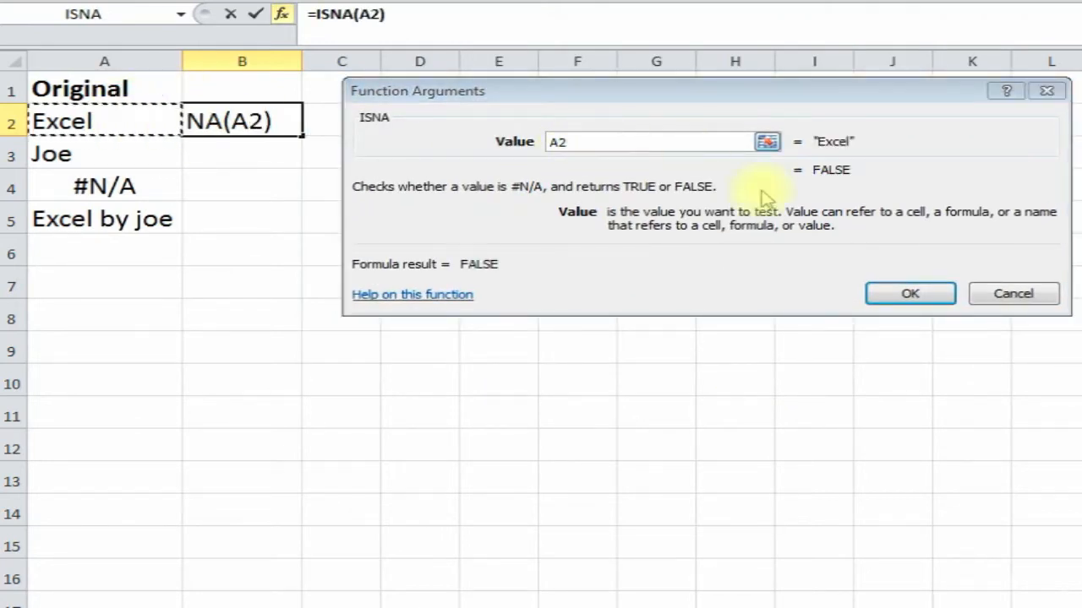
{"action": "left_click", "coordinate": [901, 291]}
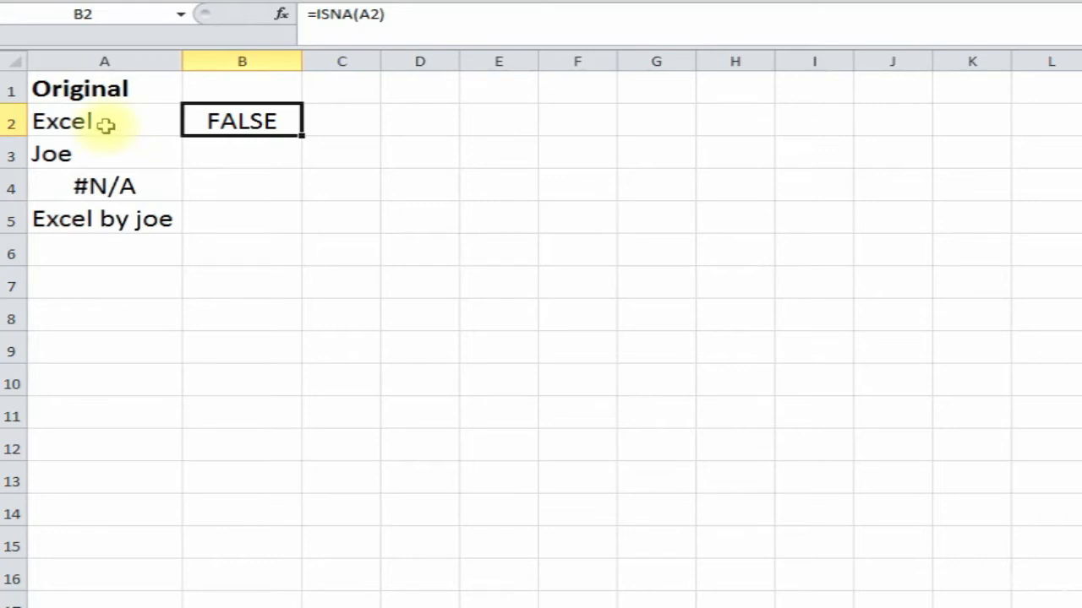
- Fill the ISNA check down to B5, confirming only the #N/A row in A4 shows TRUE
{"action": "left_click_drag", "start_coordinate": [303, 136], "coordinate": [292, 217]}
{"action": "left_click", "coordinate": [258, 154]}
{"action": "left_click", "coordinate": [256, 190]}
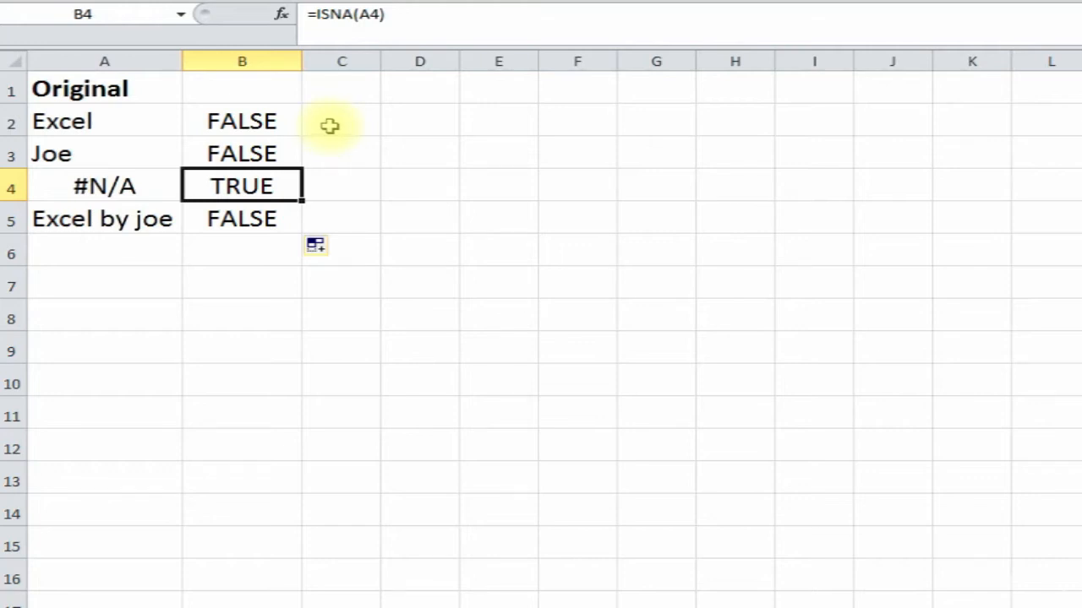
{"action": "left_click", "coordinate": [110, 182]}
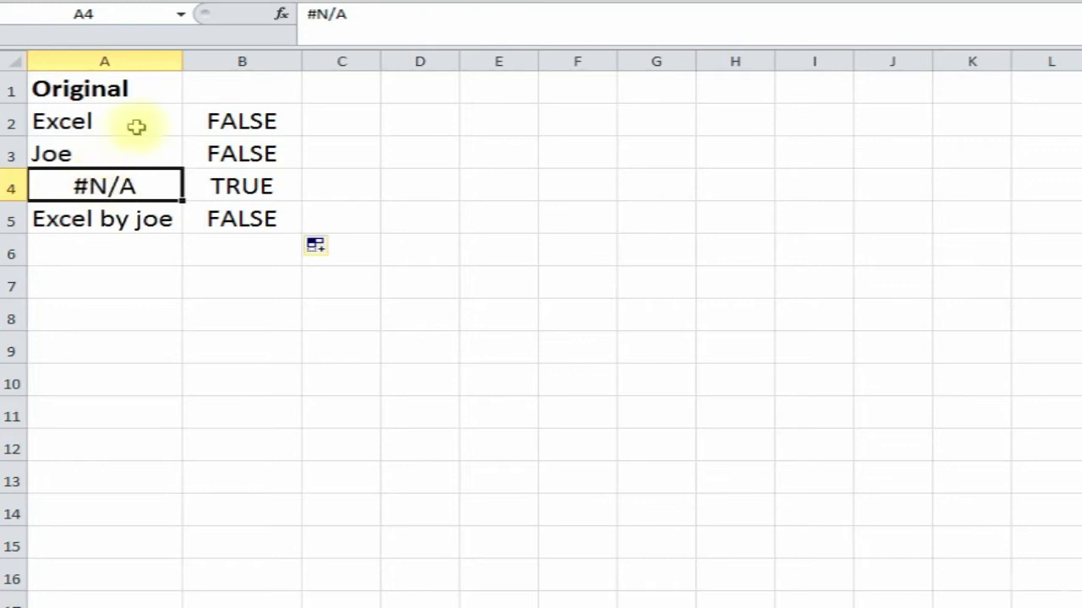
{"action": "left_click", "coordinate": [332, 122]}
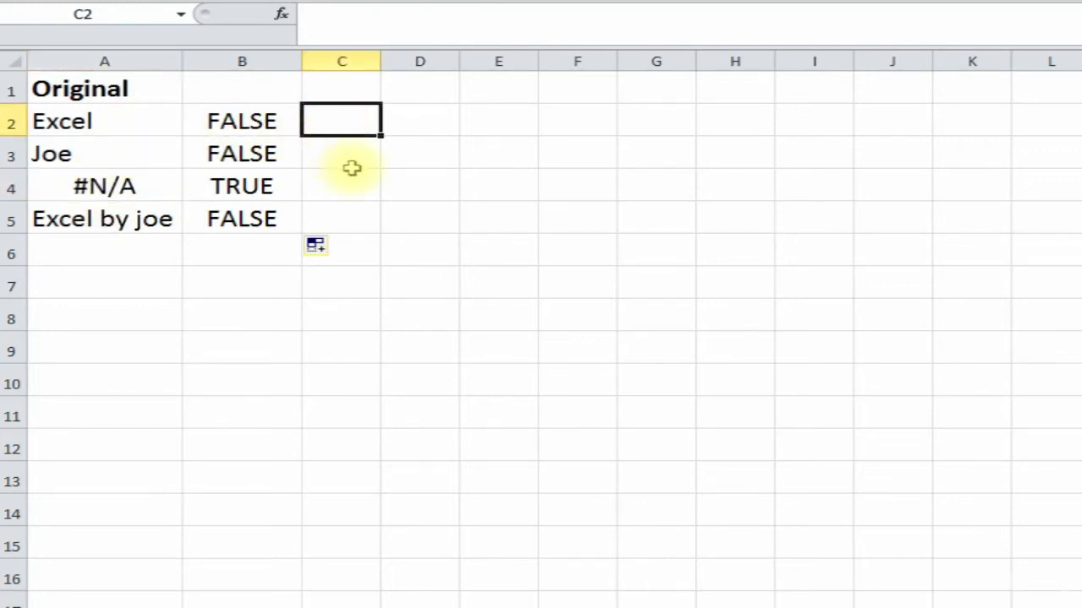
- Enter =IF(ISNA(A2)=TRUE,"",A2) in C2, which displays Excel
{"action": "type", "text": "=if("}
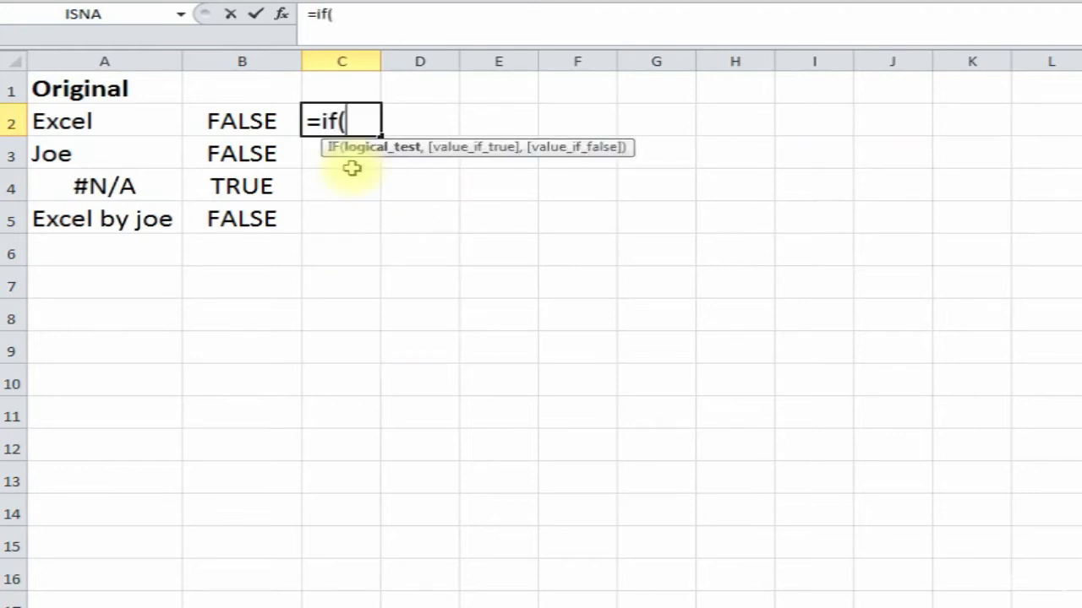
{"action": "type", "text": "isna"}
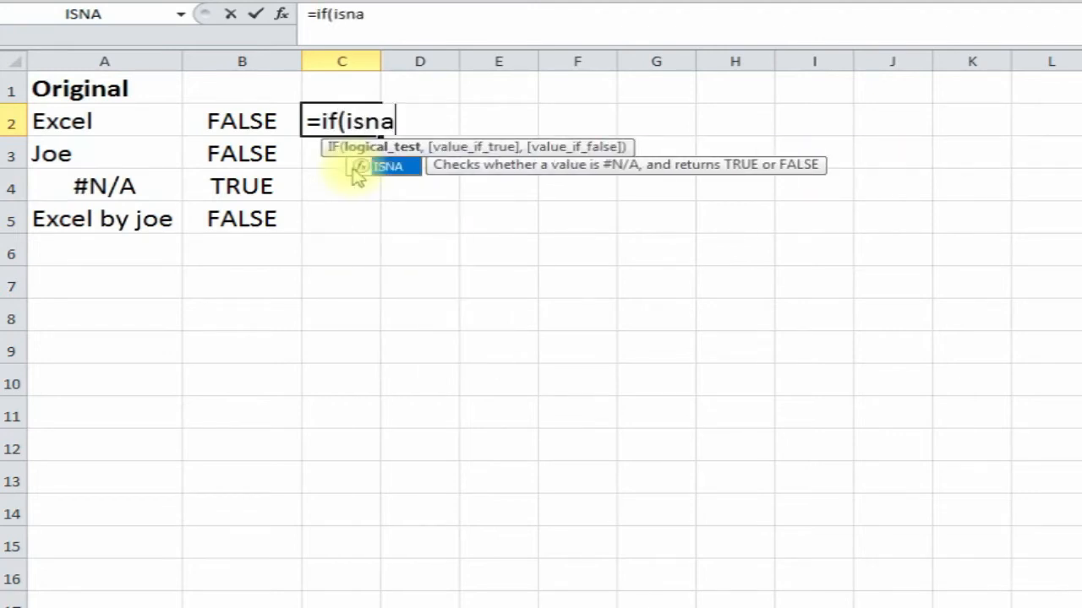
{"action": "type", "text": "("}
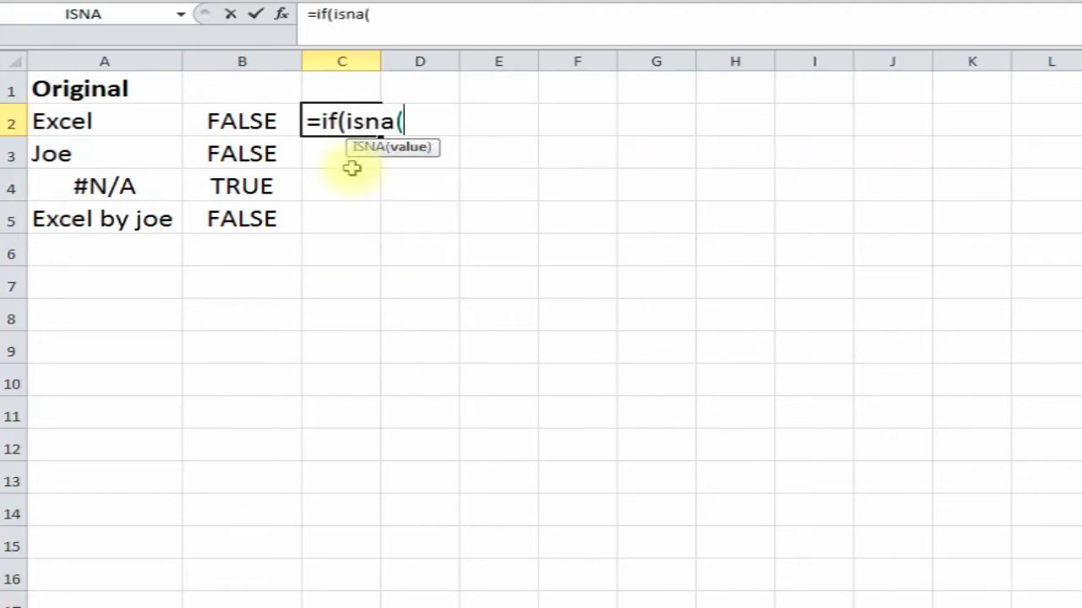
{"action": "left_click", "coordinate": [110, 125]}
{"action": "type", "text": ")=true"}
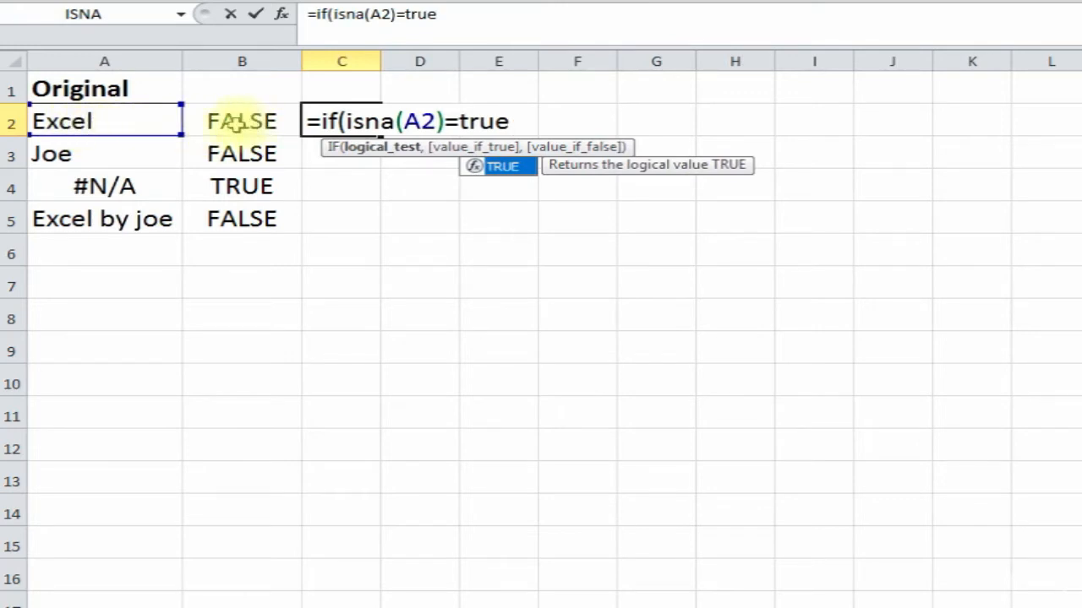
{"action": "type", "text": ","}
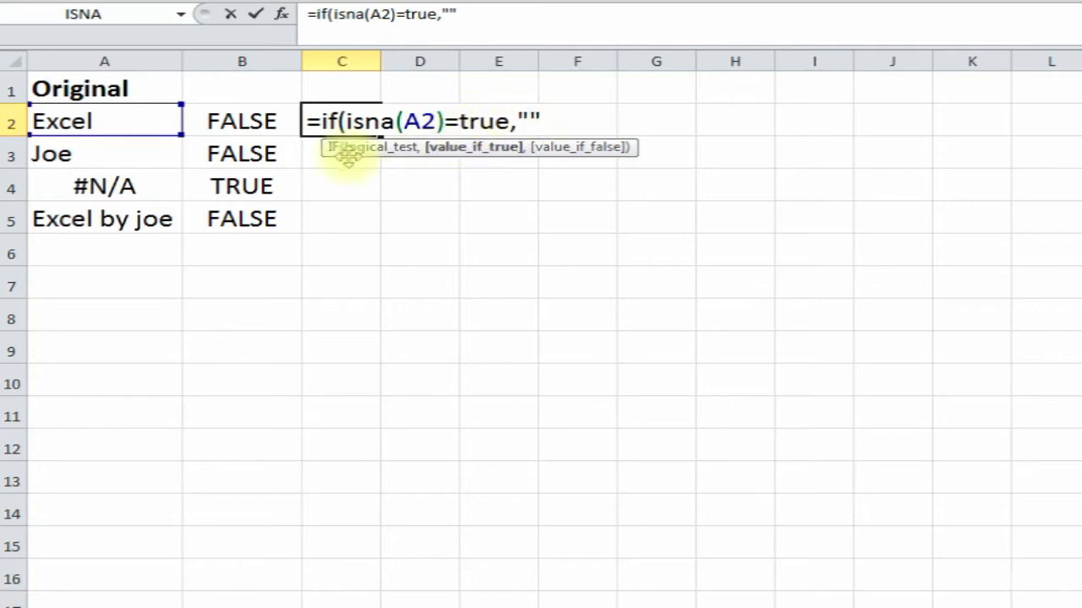
{"action": "type", "text": "\"\""}
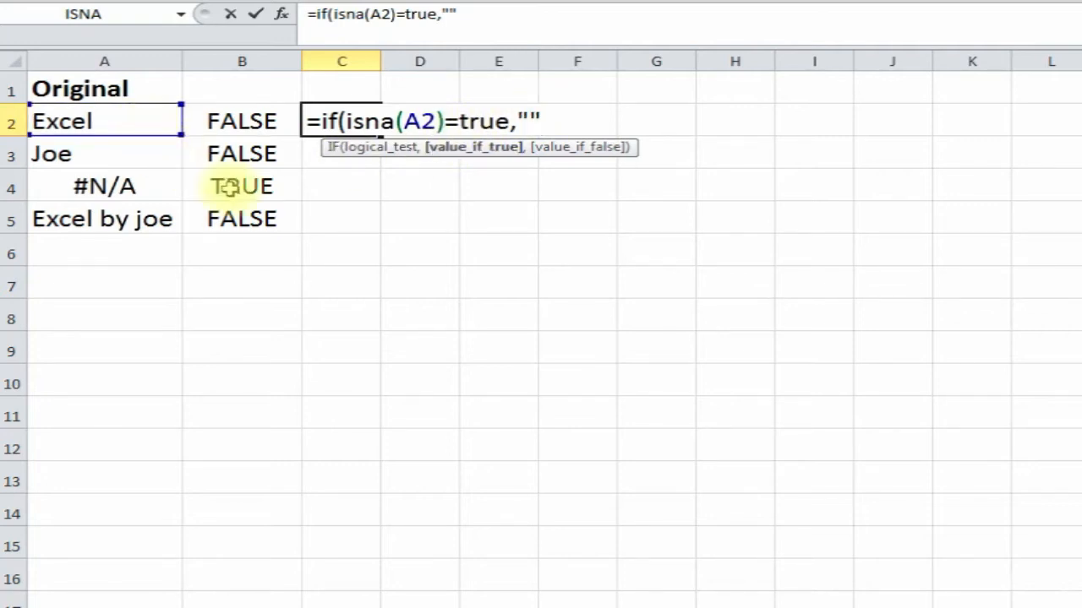
{"action": "type", "text": ","}
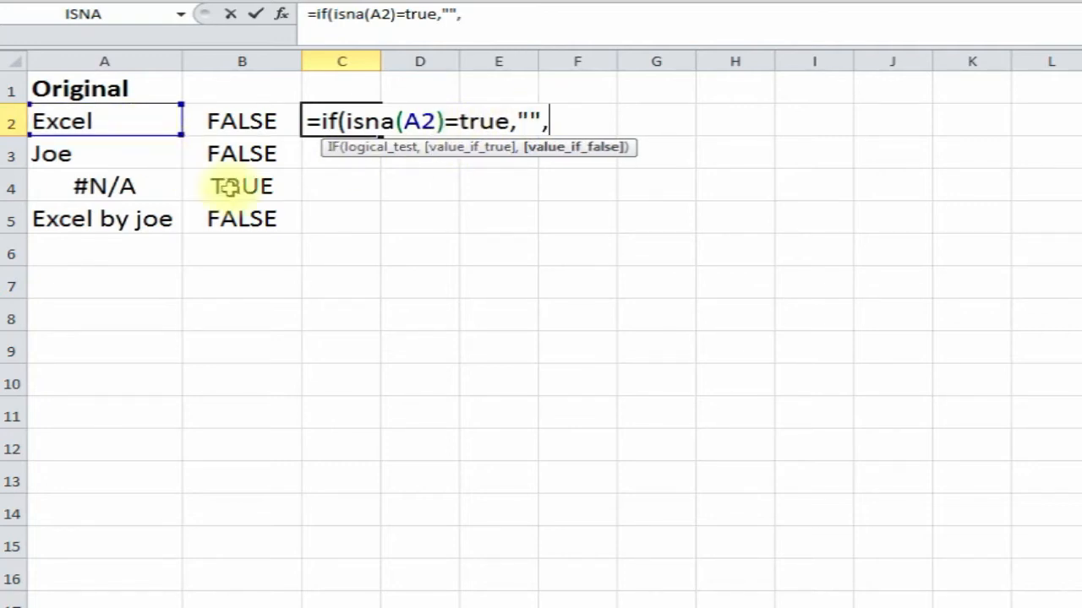
{"action": "type", "text": "a2"}
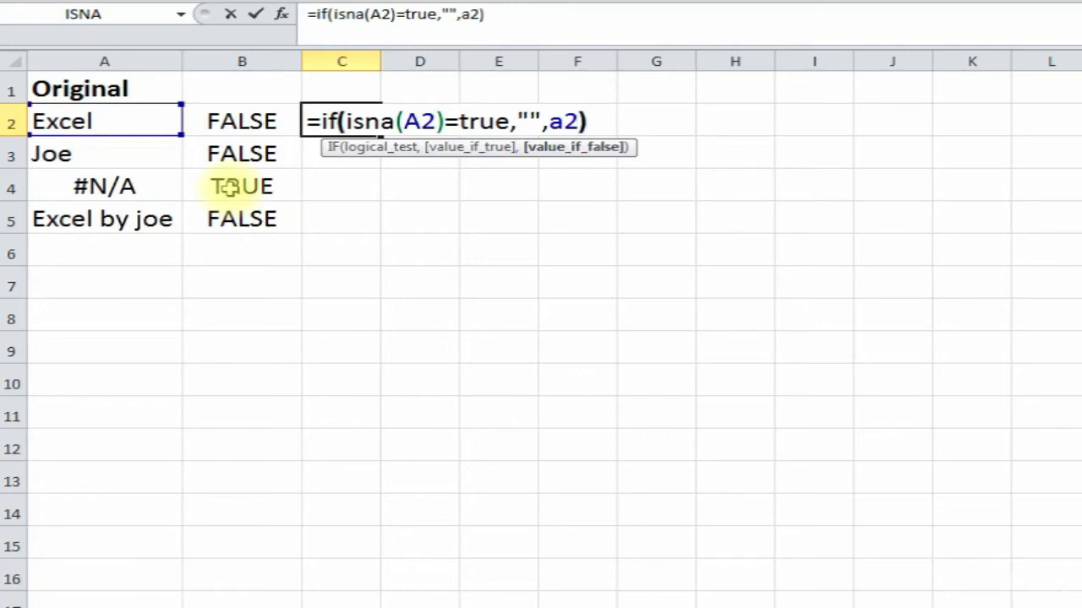
{"action": "key", "text": "Return"}
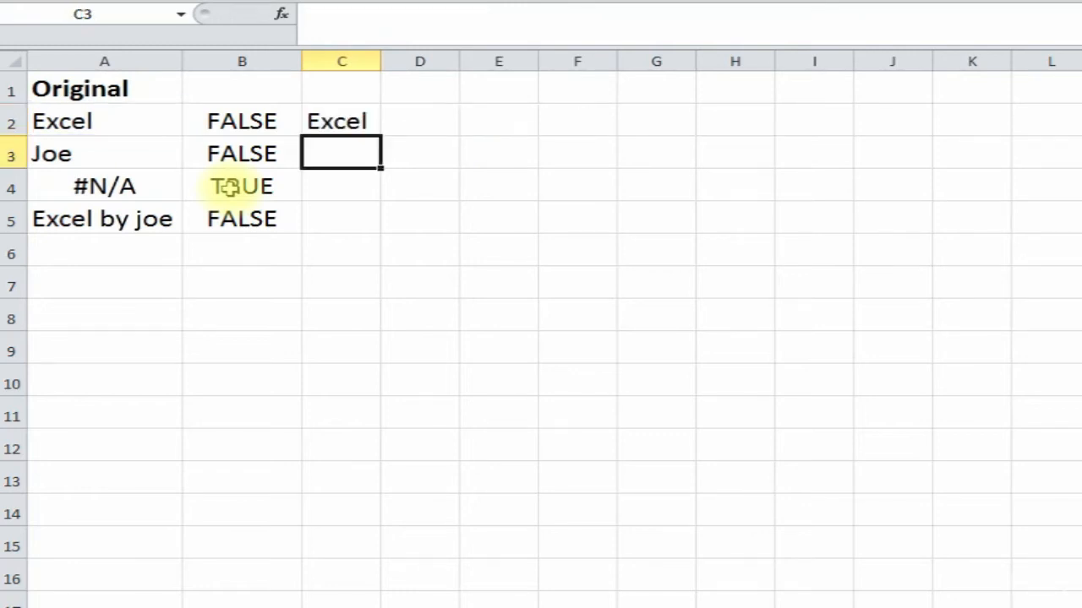
- Copy the IF(ISNA) formula from C2 down to C5, leaving the #N/A row blank
{"action": "left_click", "coordinate": [353, 125]}
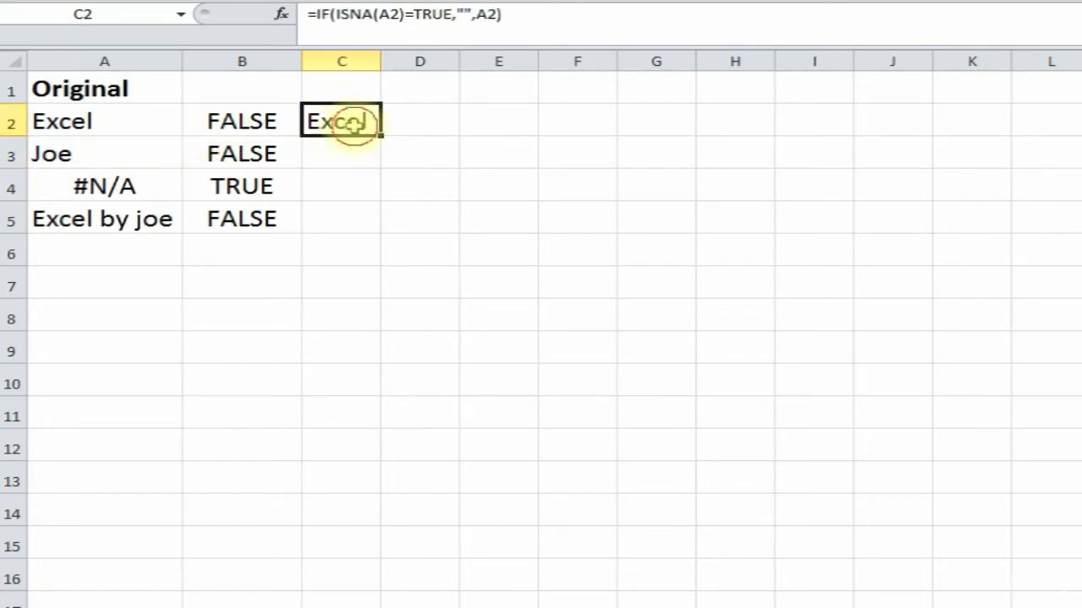
{"action": "left_click_drag", "start_coordinate": [380, 133], "coordinate": [376, 219]}
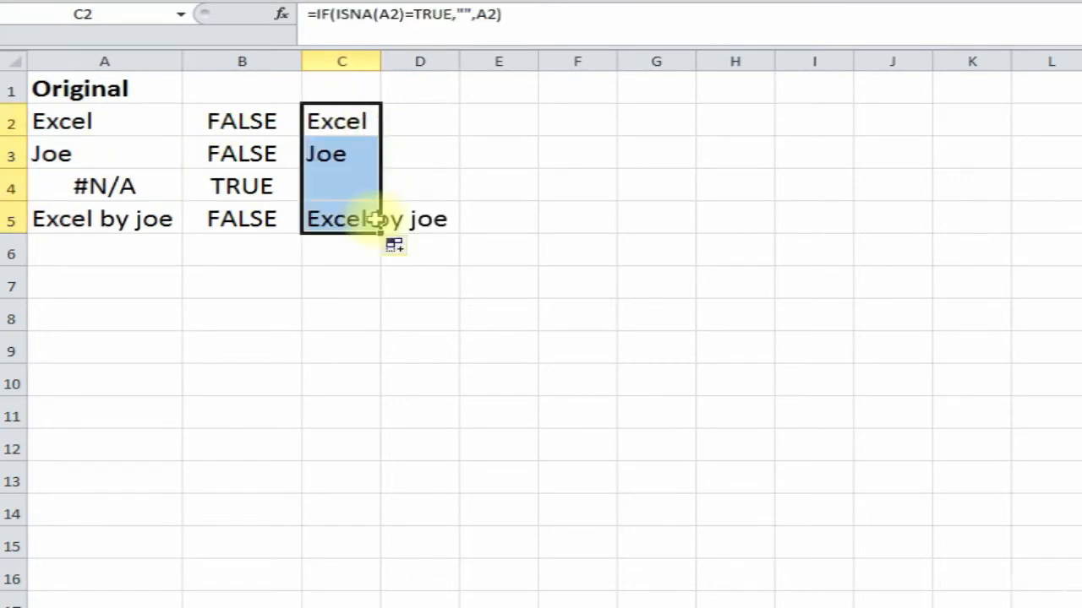
{"action": "left_click", "coordinate": [344, 154]}
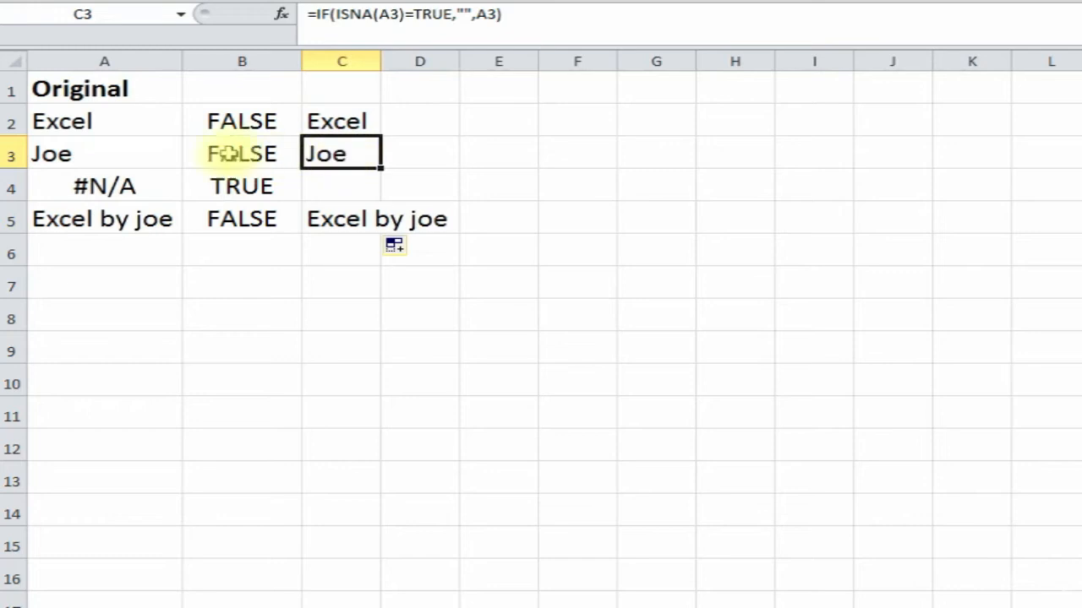
{"action": "left_click", "coordinate": [330, 184]}
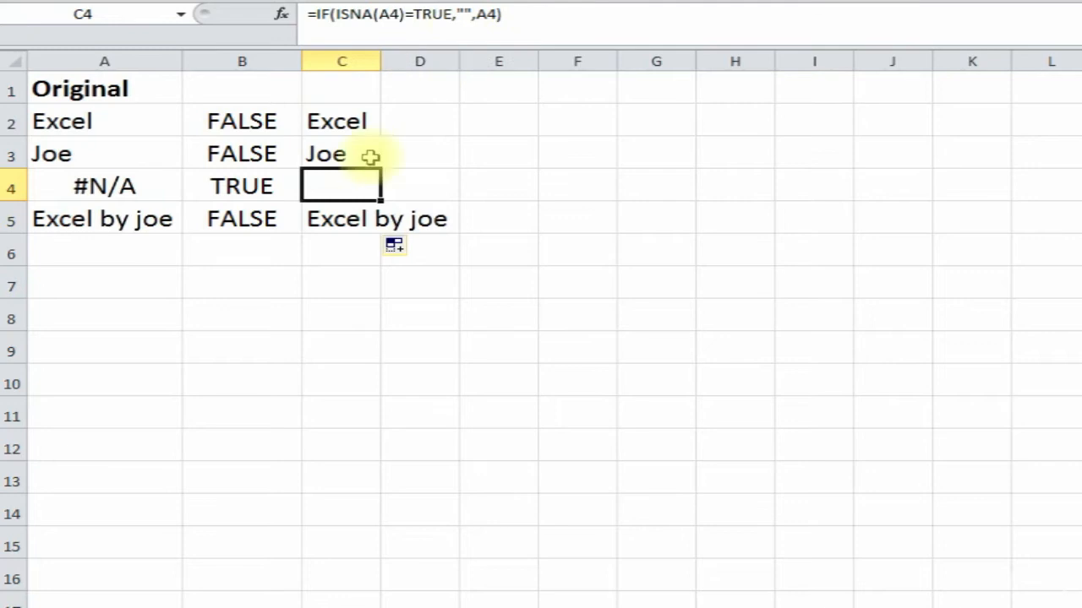
- Widen column C to fit 'Excel by joe' and review the results in C2:C5
{"action": "left_click_drag", "start_coordinate": [381, 62], "coordinate": [463, 61]}
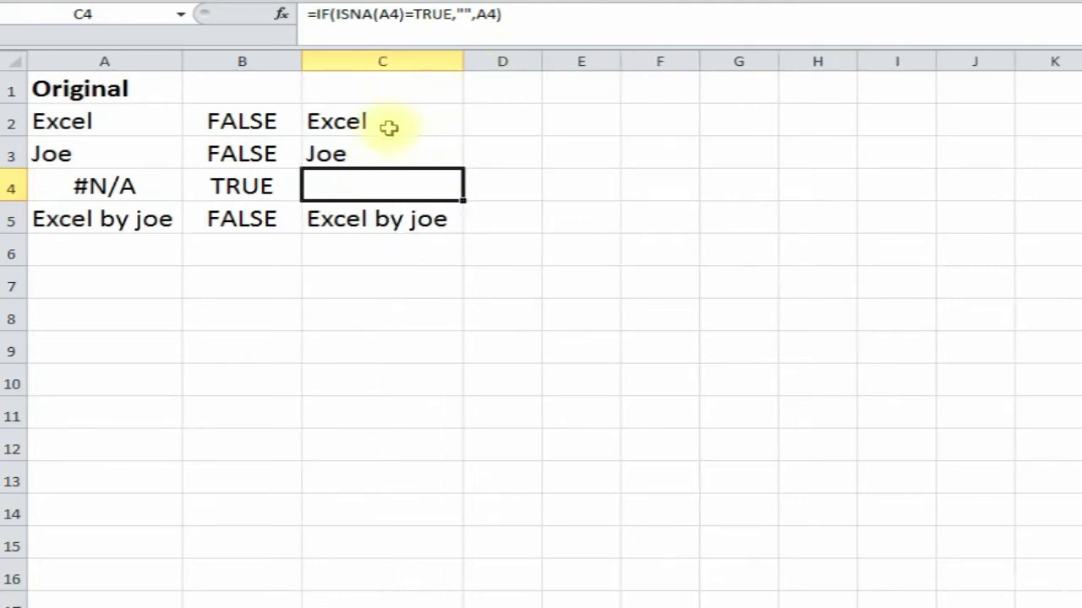
{"action": "left_click", "coordinate": [387, 128]}
{"action": "left_click", "coordinate": [392, 157]}
{"action": "left_click", "coordinate": [374, 187]}
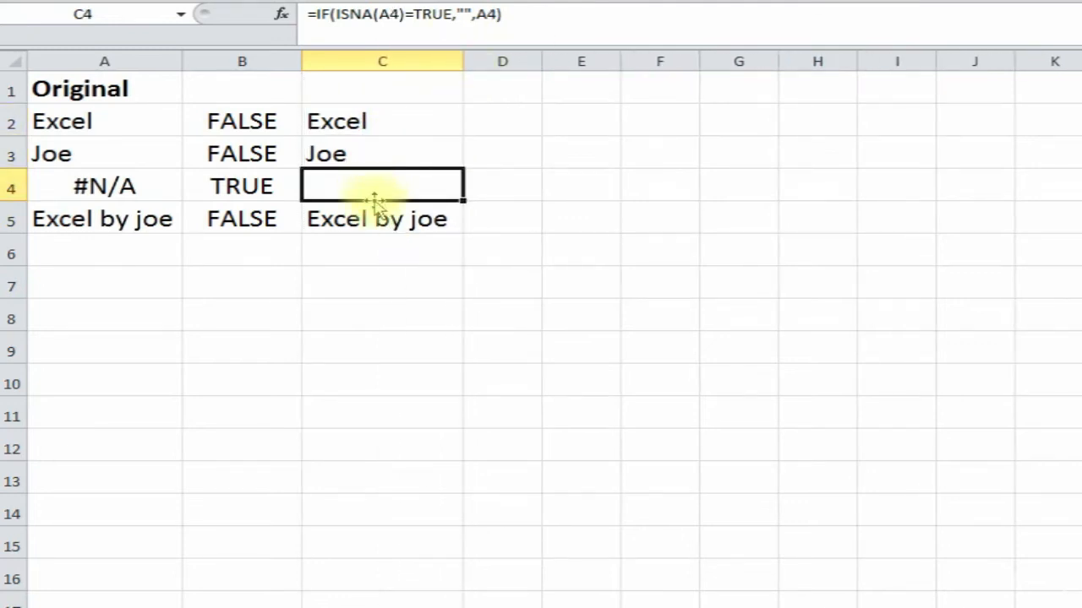
{"action": "left_click", "coordinate": [372, 213]}
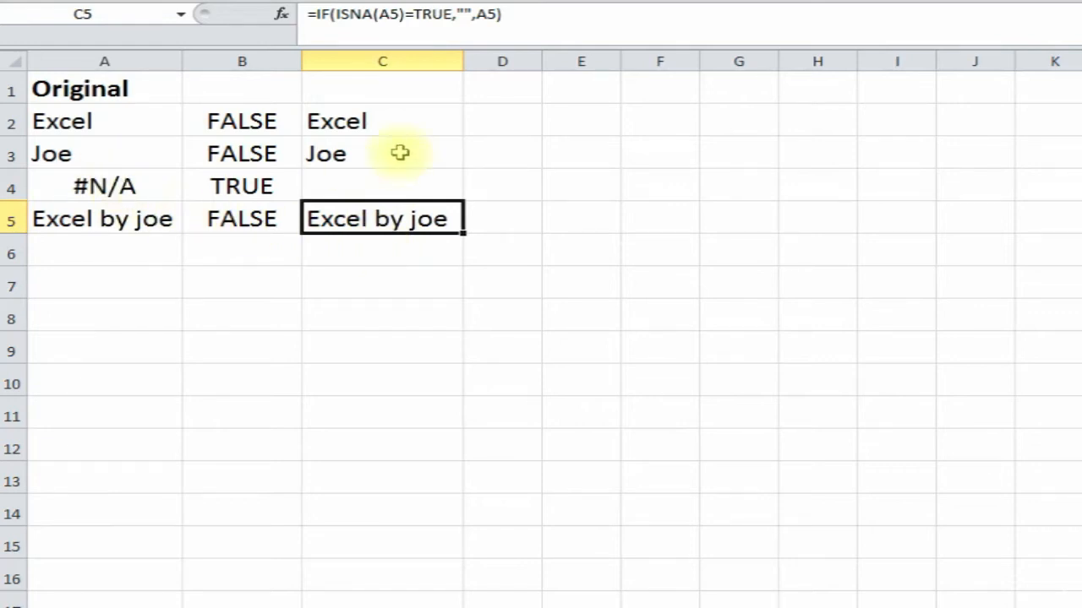
{"action": "left_click", "coordinate": [395, 121]}
{"action": "left_click_drag", "start_coordinate": [393, 154], "coordinate": [375, 181]}
{"action": "left_click", "coordinate": [372, 190]}
{"action": "left_click", "coordinate": [382, 218]}
{"action": "left_click", "coordinate": [406, 245]}
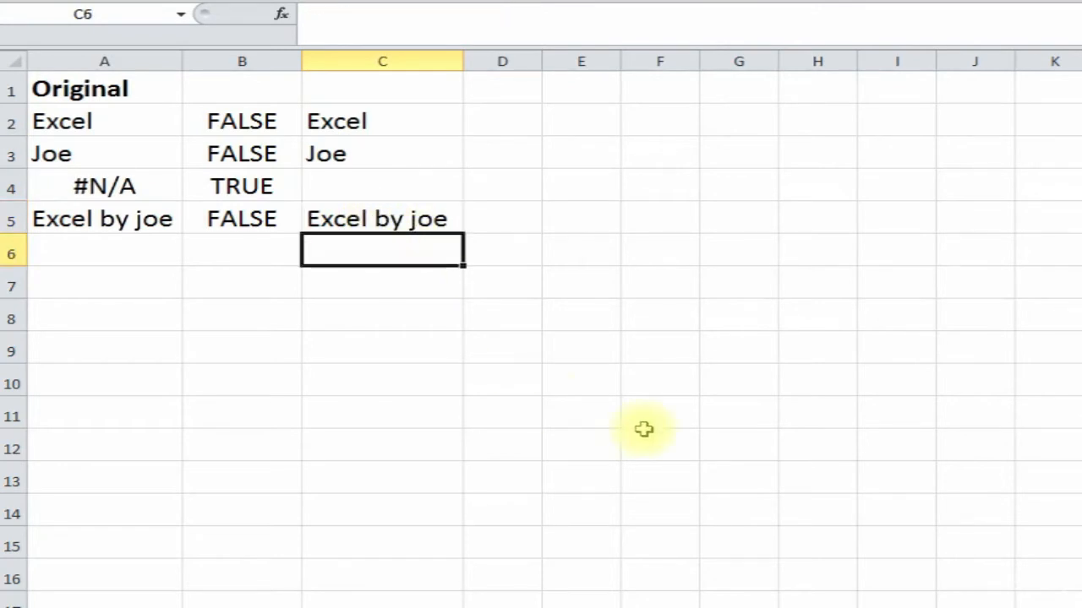
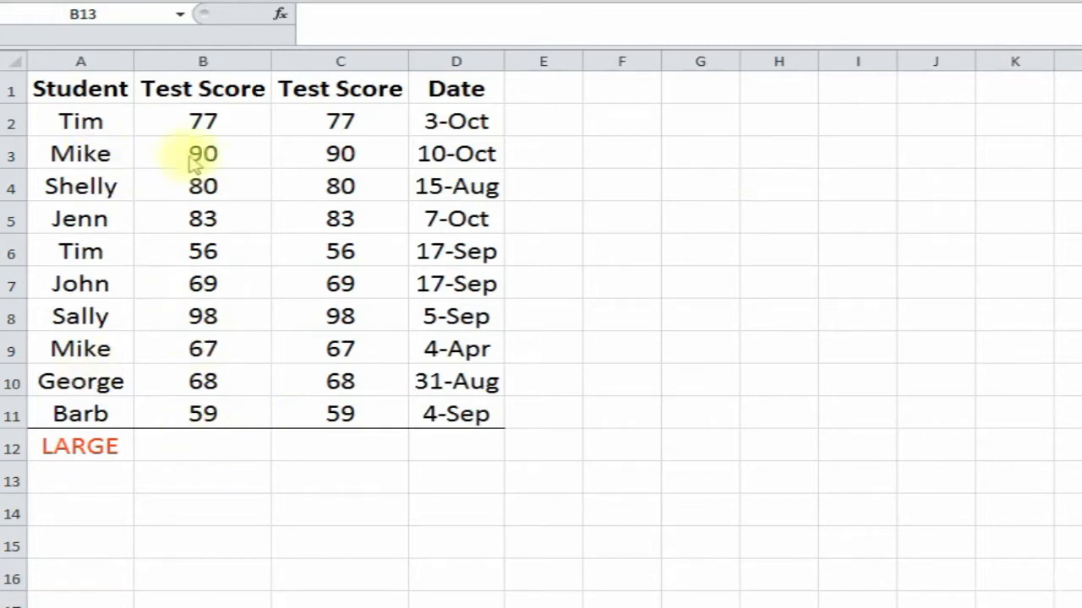
- Select B12 and find the LARGE function in Insert Function
{"action": "left_click", "coordinate": [217, 127]}
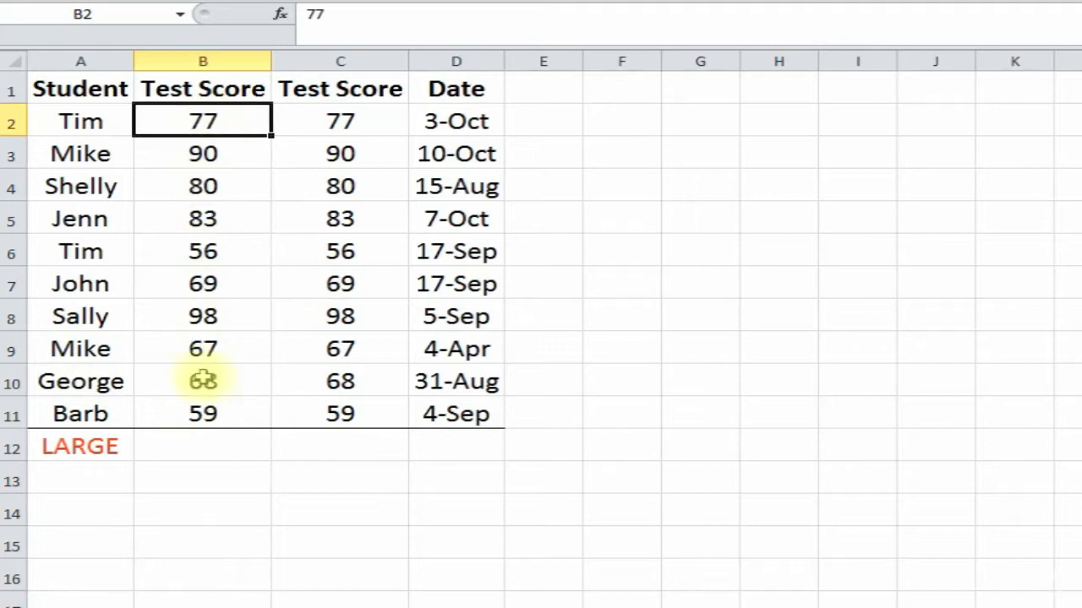
{"action": "left_click", "coordinate": [197, 442]}
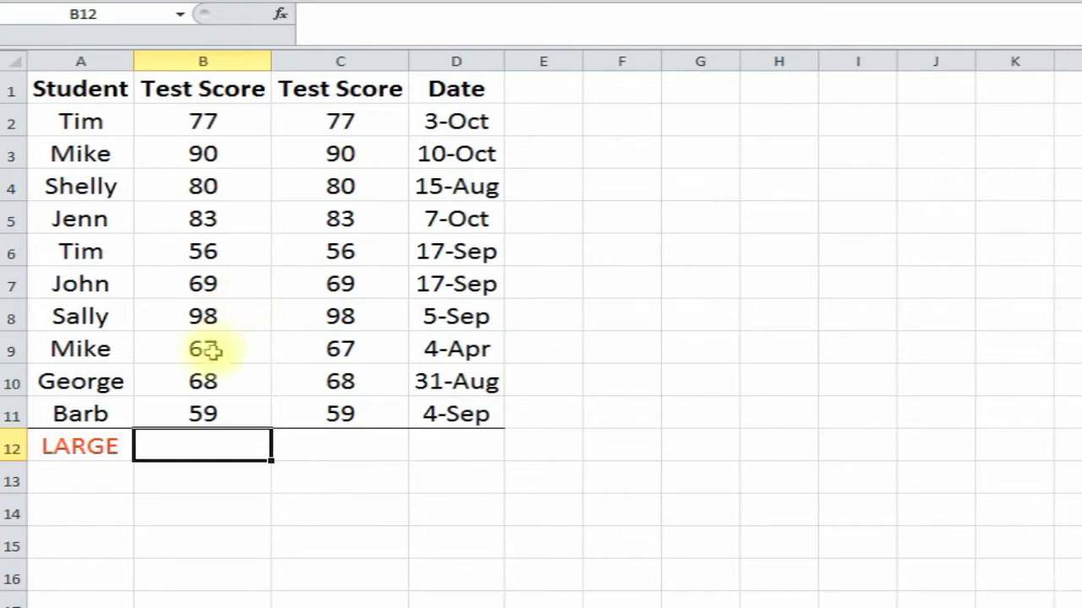
{"action": "left_click", "coordinate": [279, 15]}
{"action": "left_click_drag", "start_coordinate": [681, 22], "coordinate": [740, 107]}
{"action": "type", "text": "la"}
{"action": "left_click", "coordinate": [953, 152]}
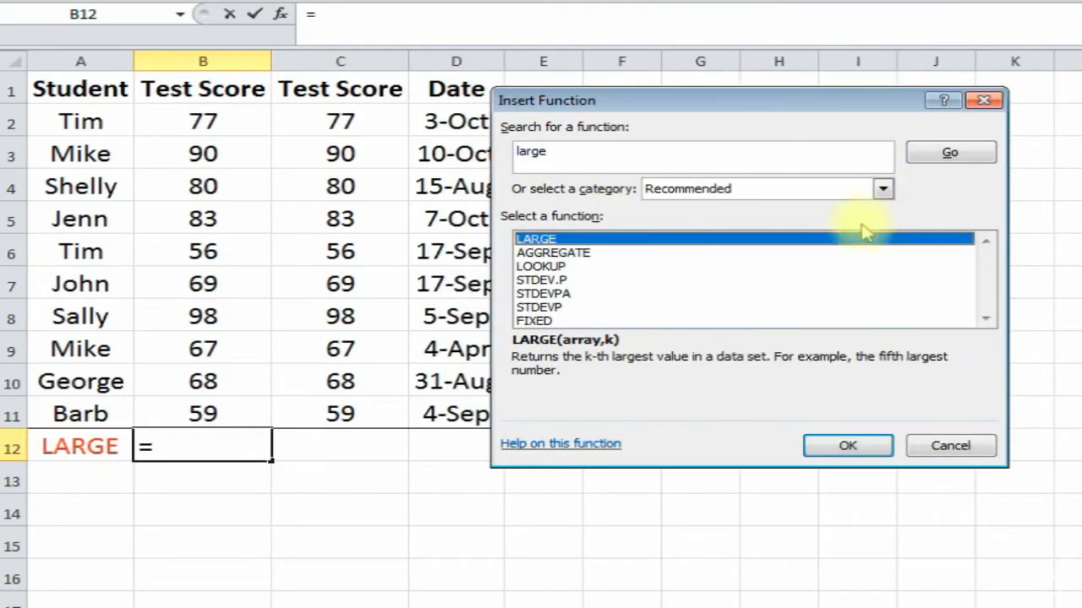
{"action": "double_click", "coordinate": [585, 240]}
- Set LARGE's array to B2:B11 and K to 3, returning 83 in B12
{"action": "left_click_drag", "start_coordinate": [623, 162], "coordinate": [571, 300]}
{"action": "left_click_drag", "start_coordinate": [203, 121], "coordinate": [194, 403]}
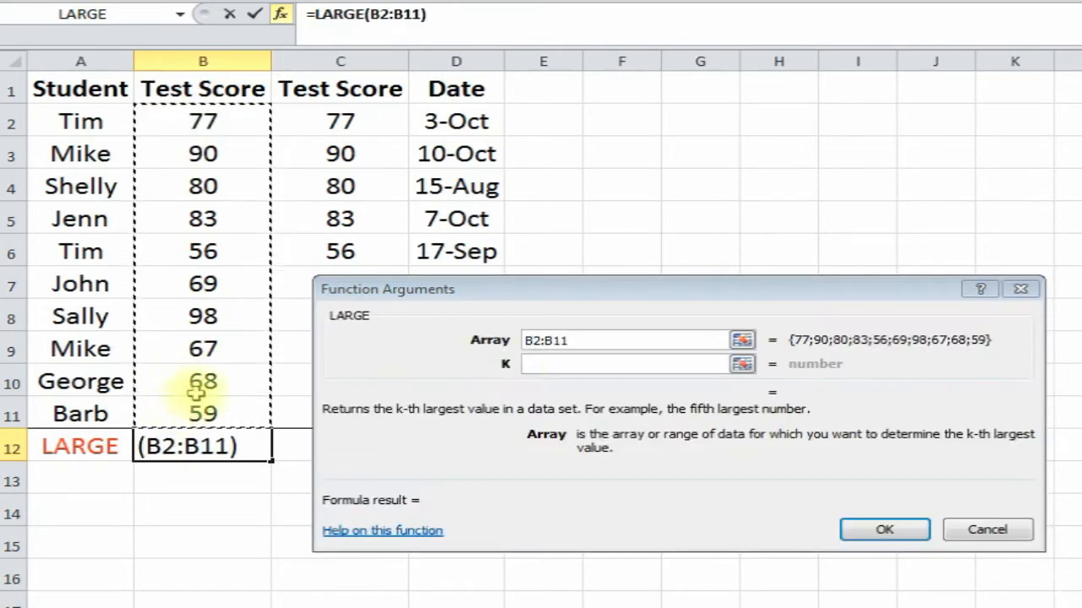
{"action": "left_click", "coordinate": [523, 363]}
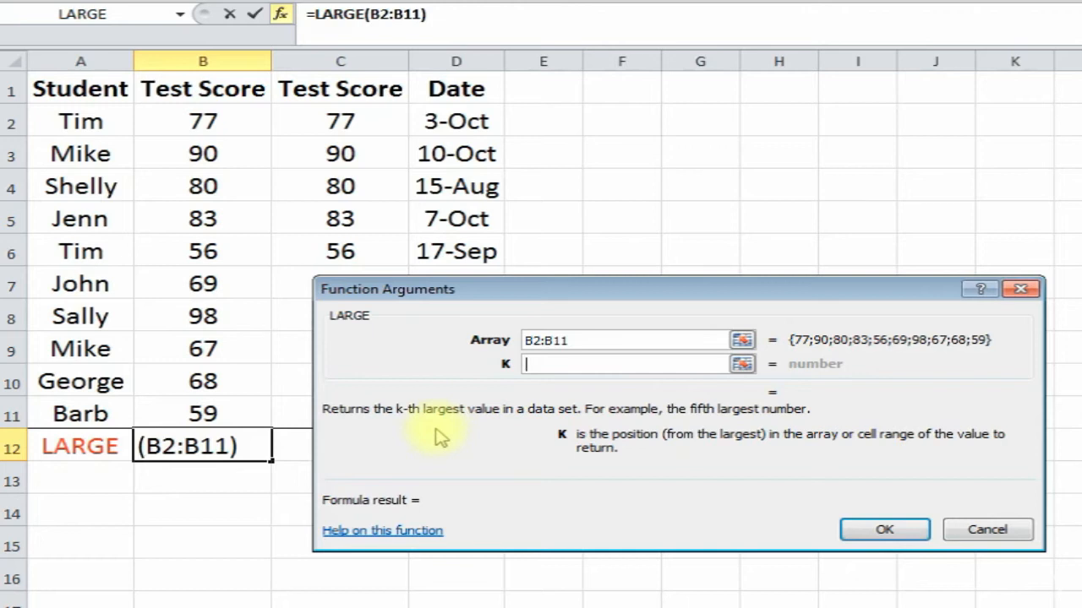
{"action": "type", "text": "3"}
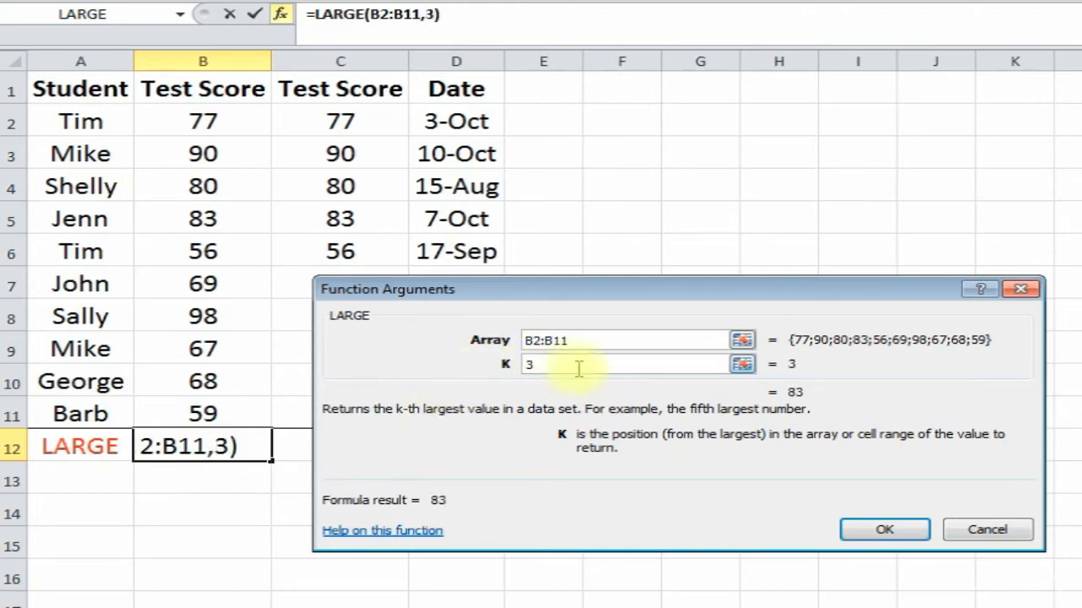
{"action": "left_click", "coordinate": [885, 530]}
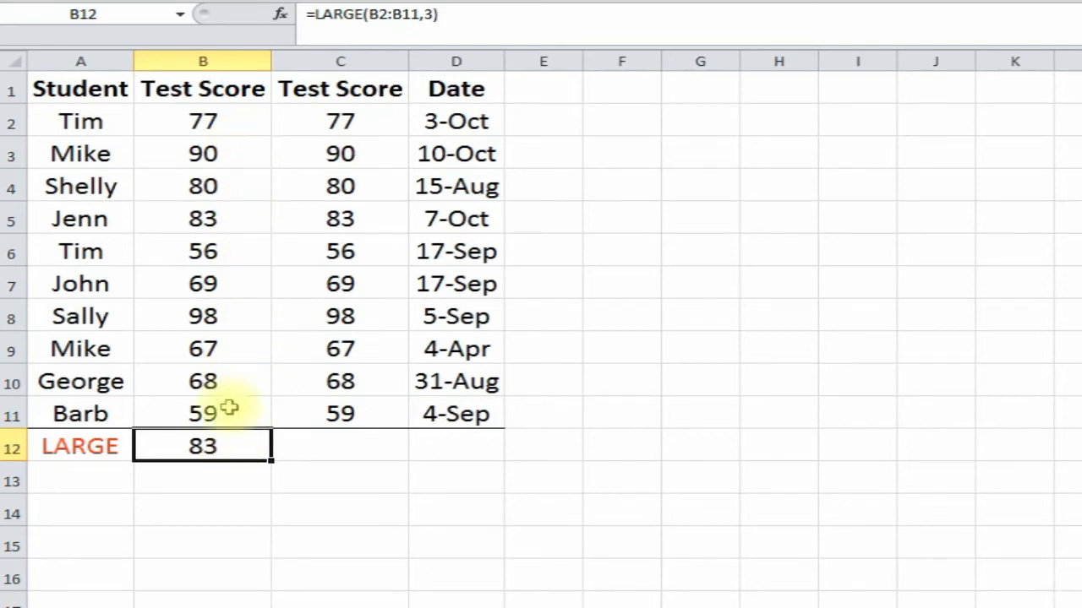
{"action": "left_click", "coordinate": [229, 315]}
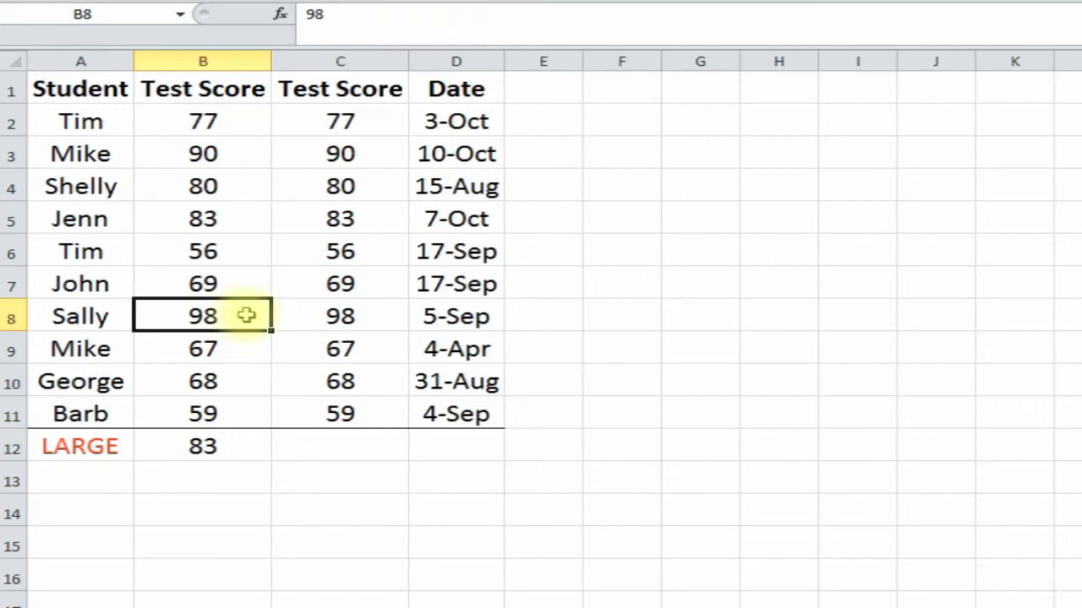
- Edit B12's formula to =LARGE(B2:B11,2) so it shows 90
{"action": "left_click", "coordinate": [247, 151]}
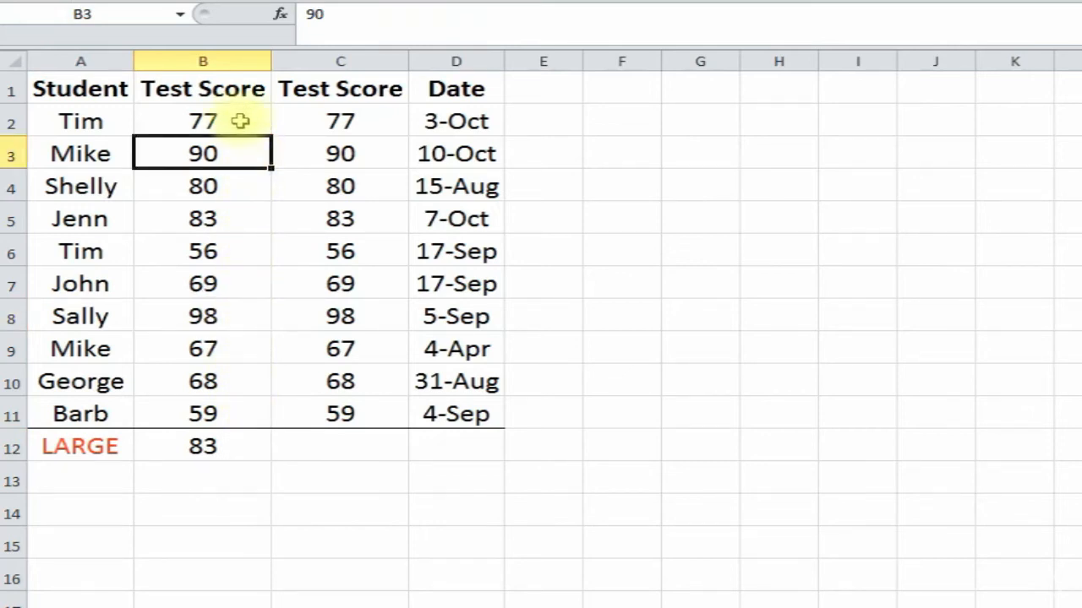
{"action": "left_click", "coordinate": [247, 219]}
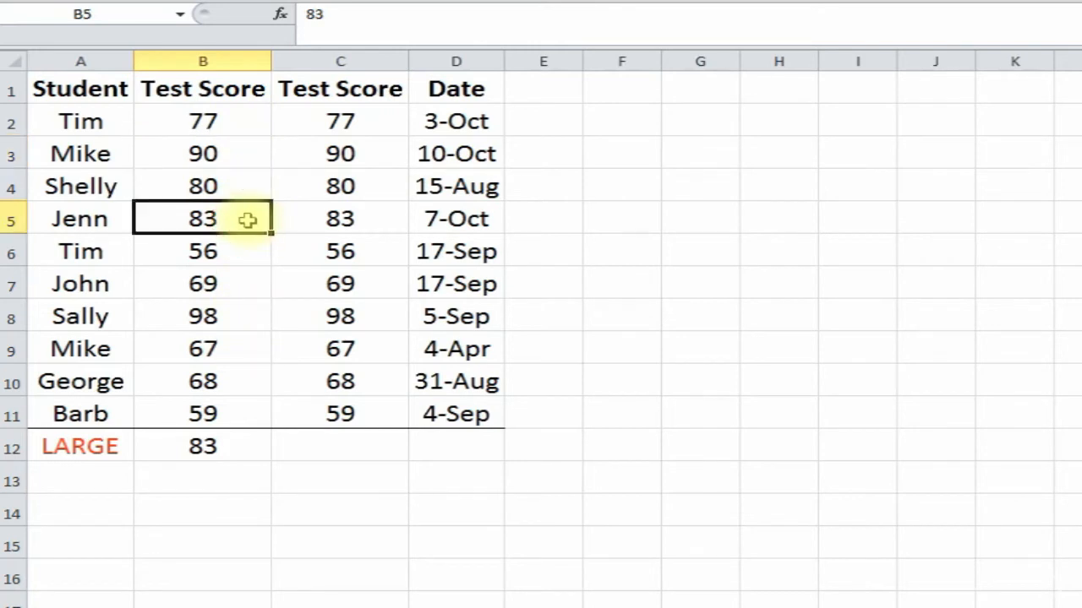
{"action": "left_click", "coordinate": [218, 447]}
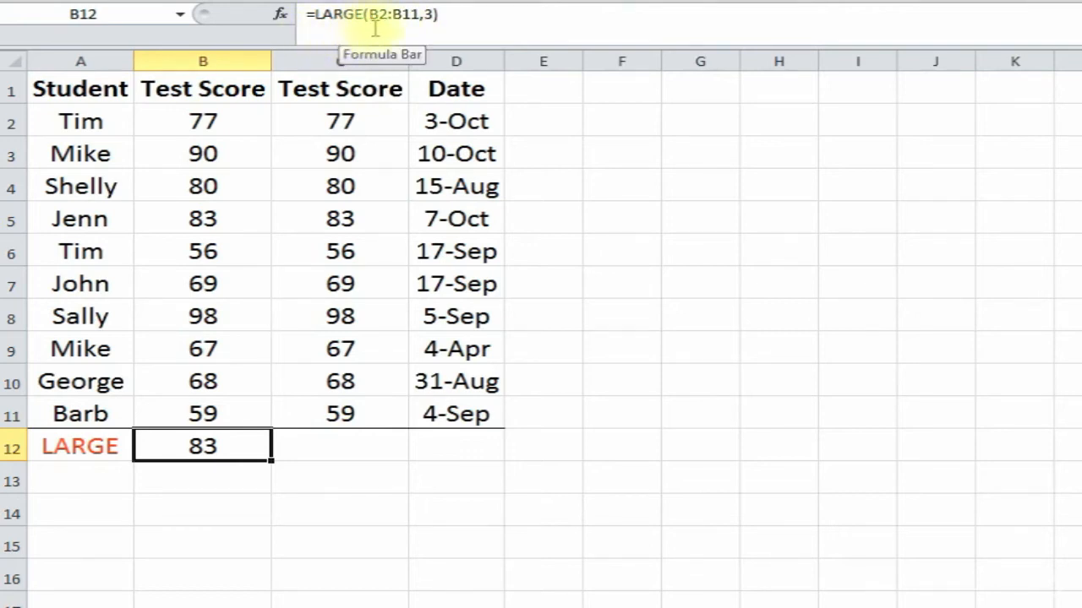
{"action": "left_click", "coordinate": [433, 14]}
{"action": "key", "text": "BackSpace"}
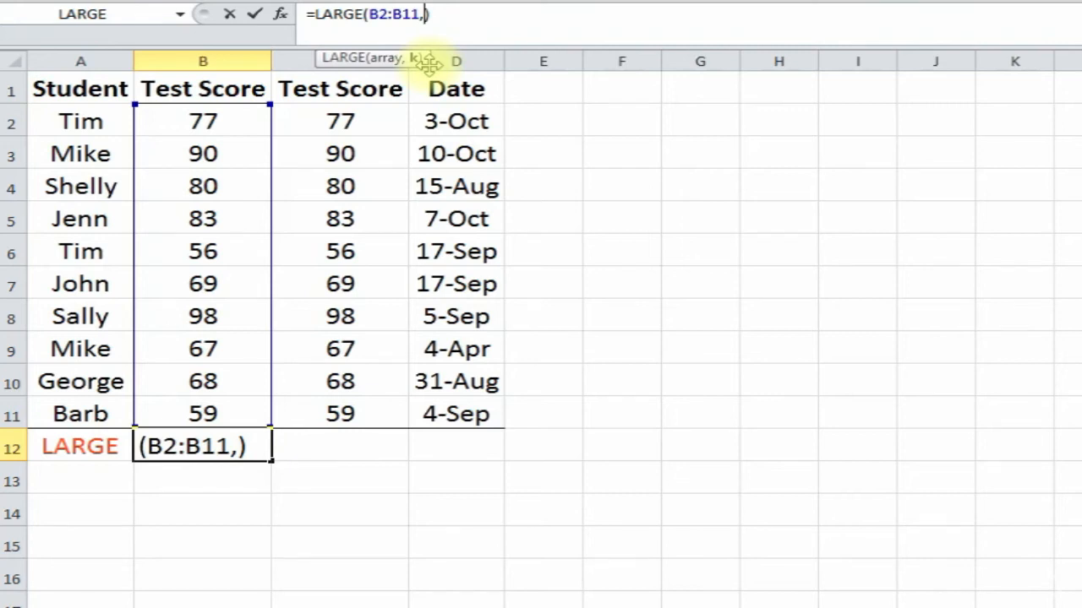
{"action": "type", "text": "2"}
{"action": "key", "text": "Return"}
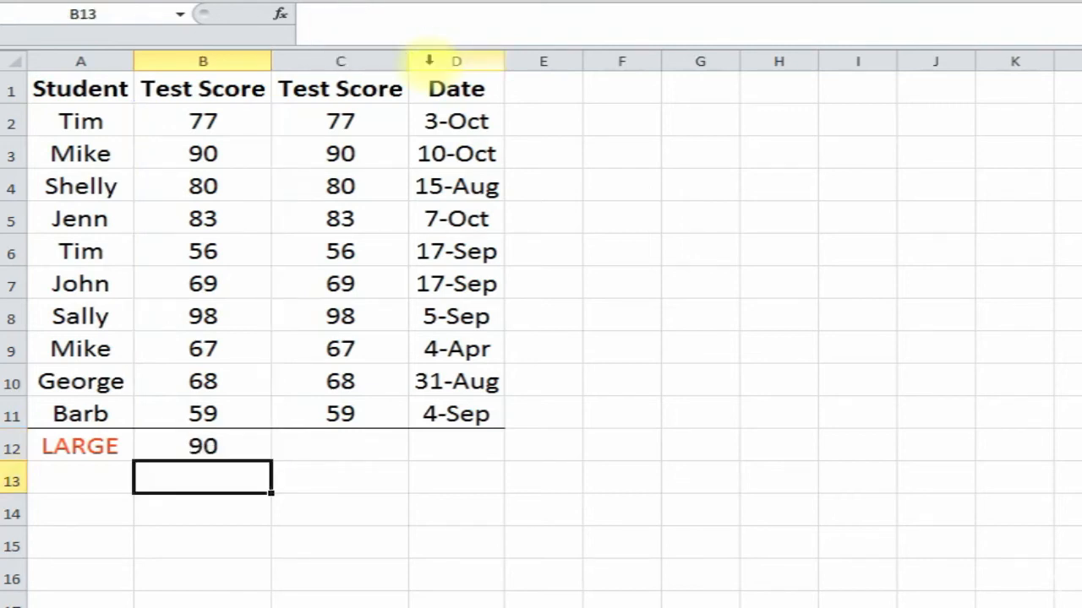
{"action": "left_click", "coordinate": [223, 446]}
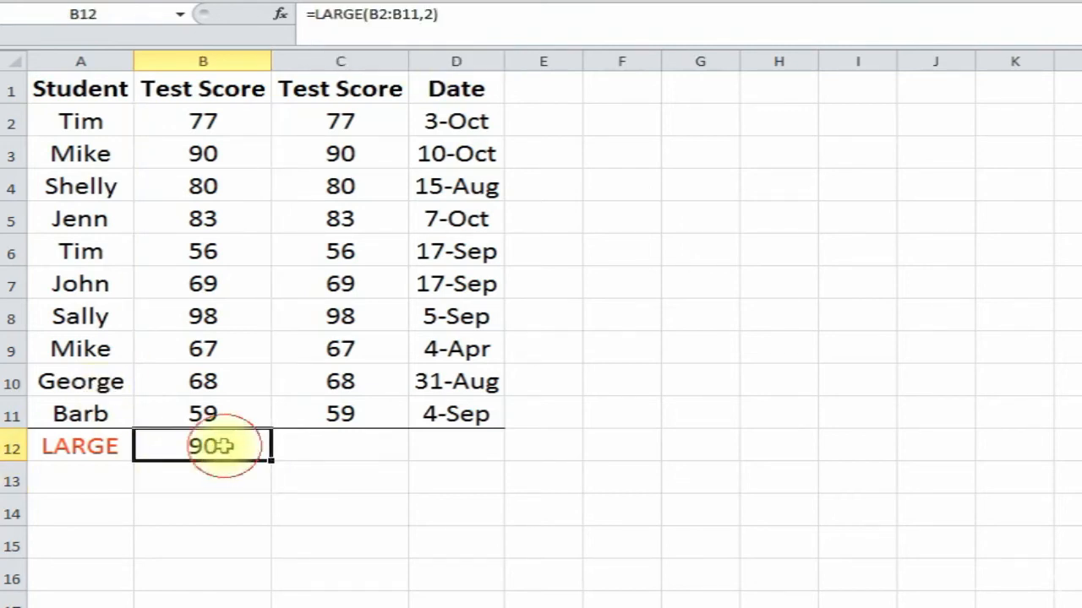
- Enter =LARGE(C2:C11,1) in C12, returning the top score of 98
{"action": "left_click", "coordinate": [321, 445]}
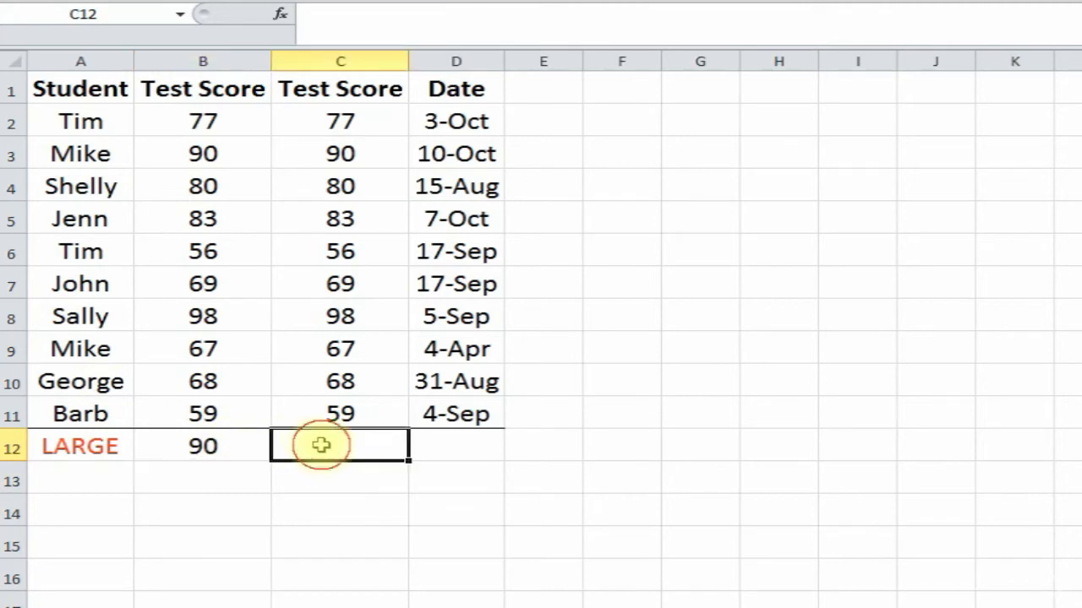
{"action": "left_click", "coordinate": [281, 16]}
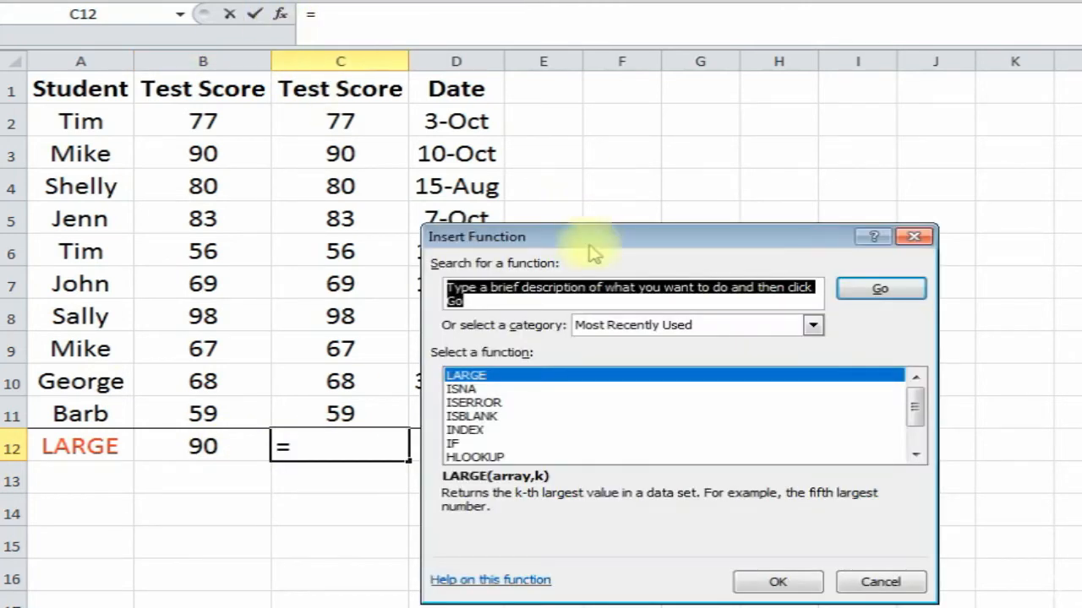
{"action": "double_click", "coordinate": [586, 375]}
{"action": "left_click_drag", "start_coordinate": [584, 302], "coordinate": [760, 201]}
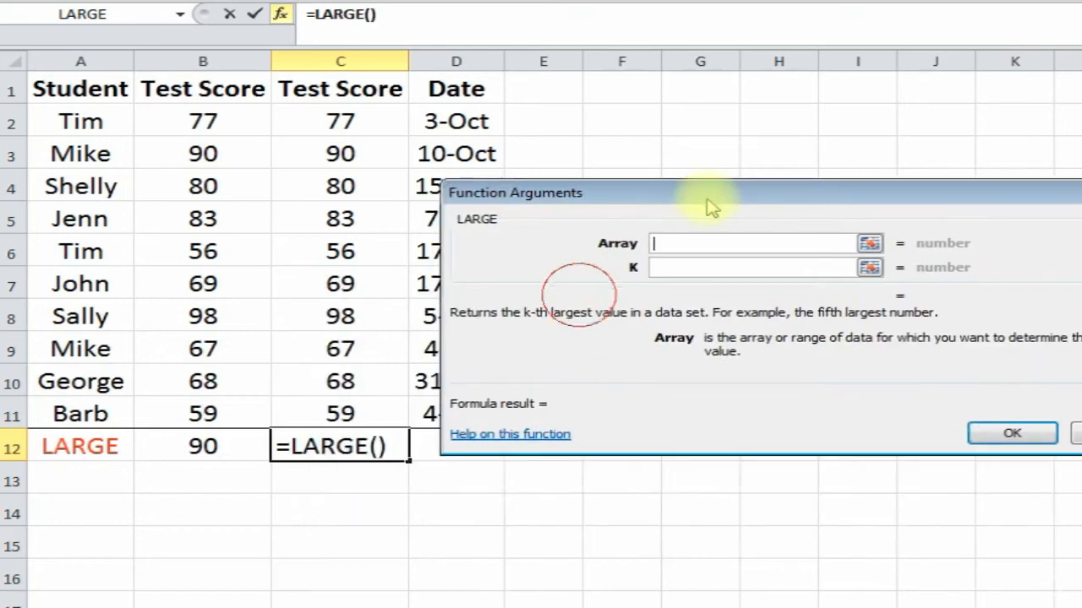
{"action": "left_click_drag", "start_coordinate": [341, 123], "coordinate": [358, 413]}
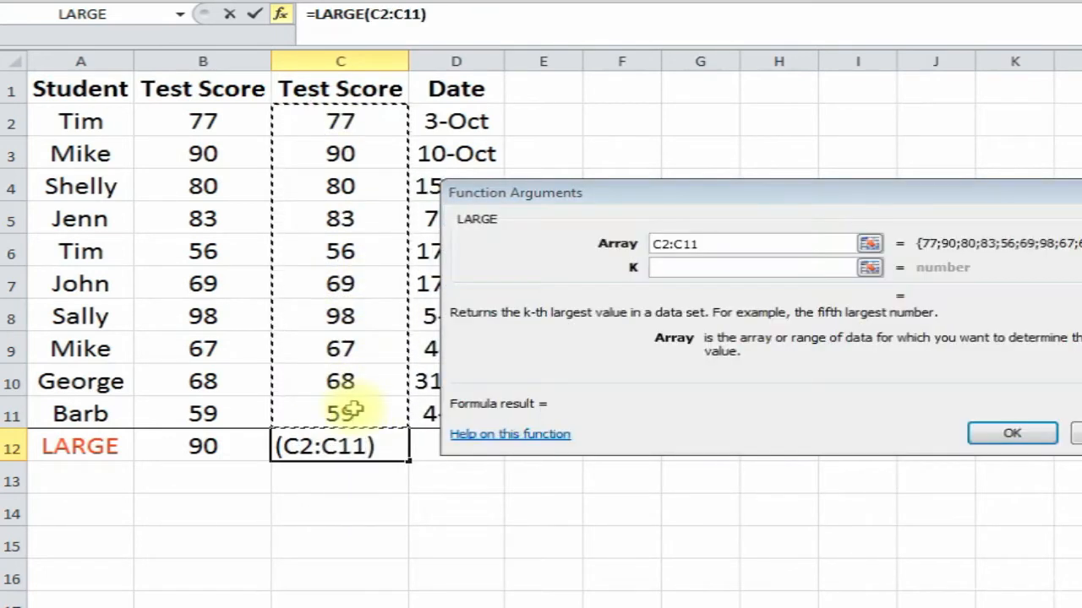
{"action": "left_click", "coordinate": [673, 268]}
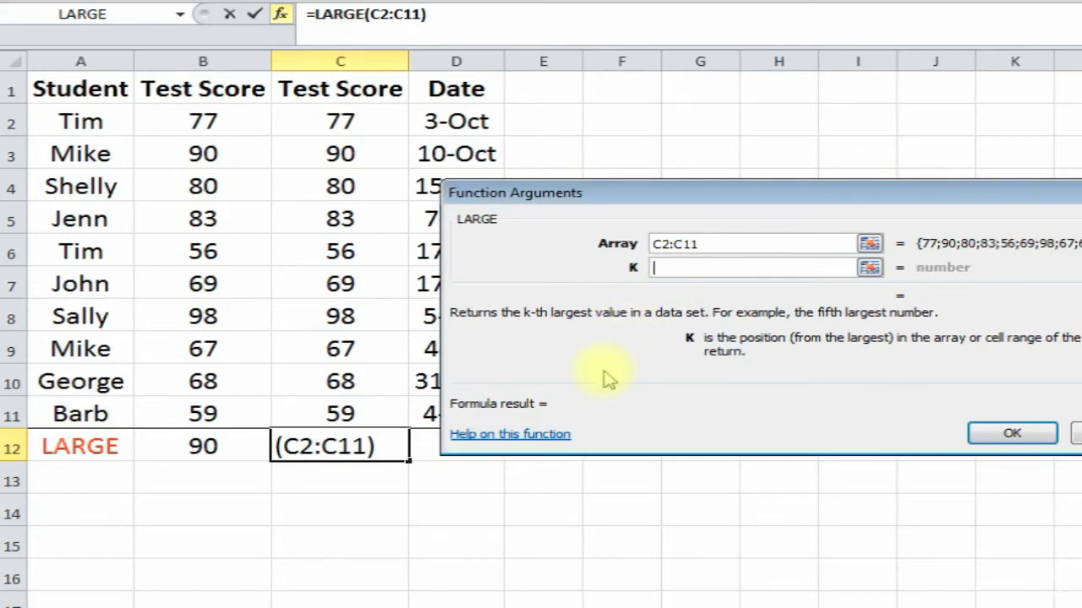
{"action": "type", "text": "1"}
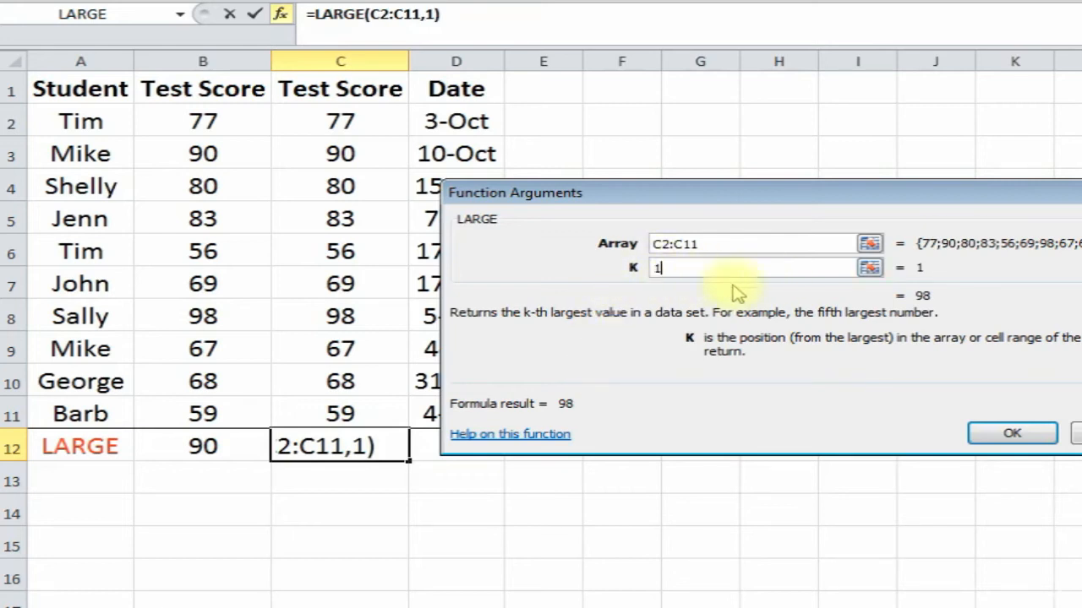
{"action": "left_click", "coordinate": [984, 435]}
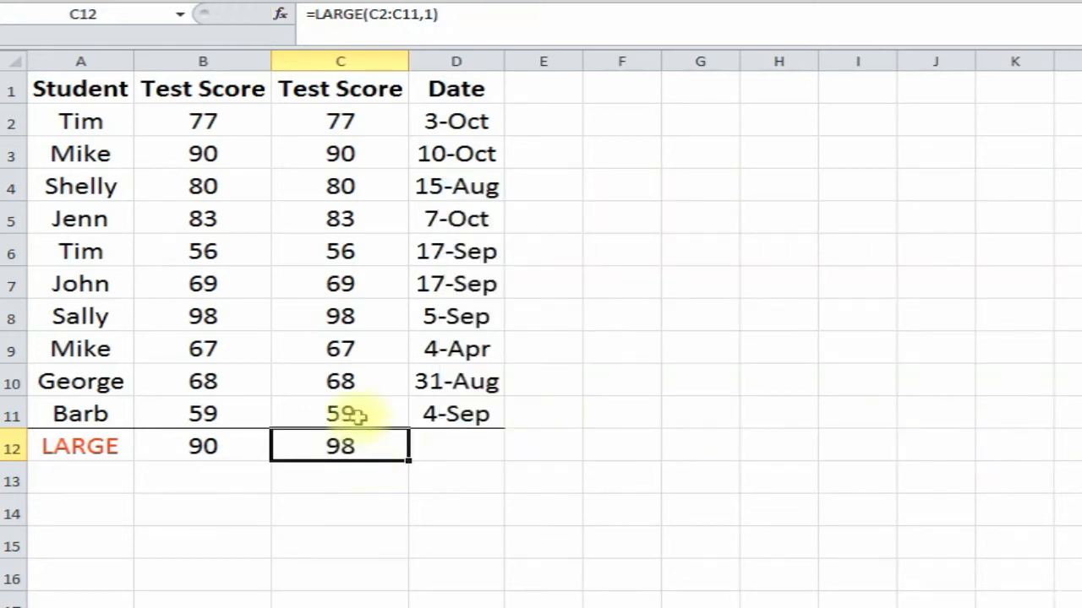
{"action": "left_click", "coordinate": [360, 317]}
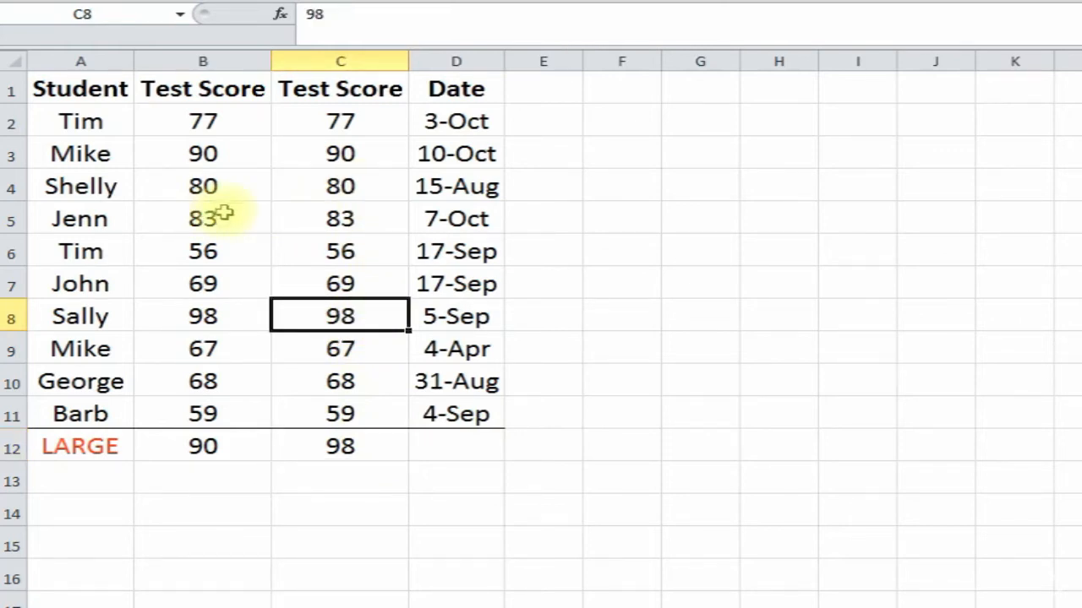
{"action": "left_click", "coordinate": [439, 449]}
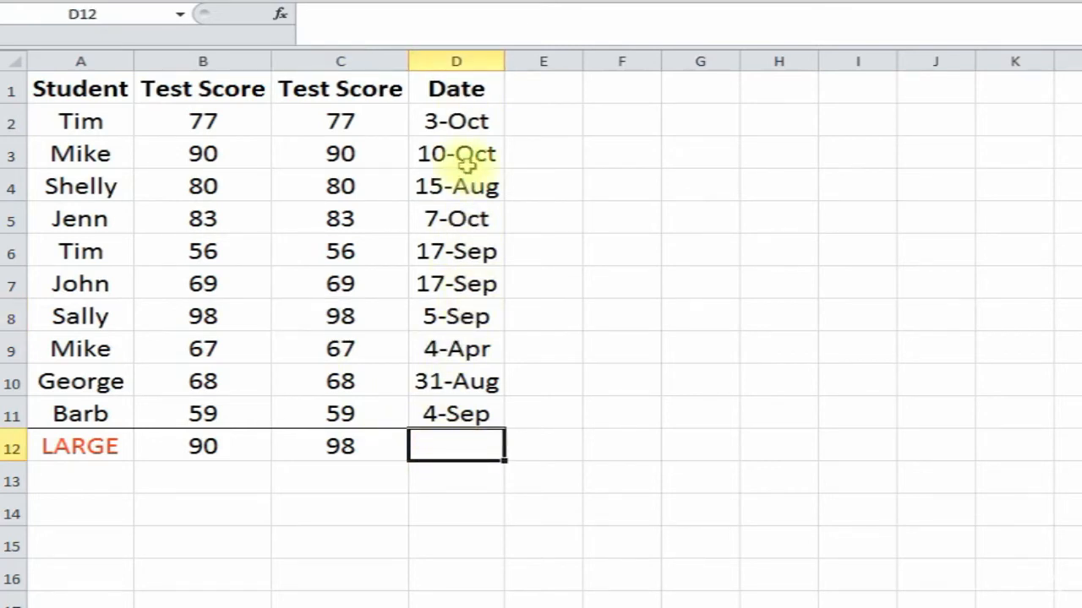
- Put =LARGE(D2:D11,3) in D12 and compare it with the 10-Oct, 7-Oct and 3-Oct dates
{"action": "left_click", "coordinate": [280, 14]}
{"action": "double_click", "coordinate": [738, 282]}
{"action": "left_click_drag", "start_coordinate": [712, 195], "coordinate": [783, 125]}
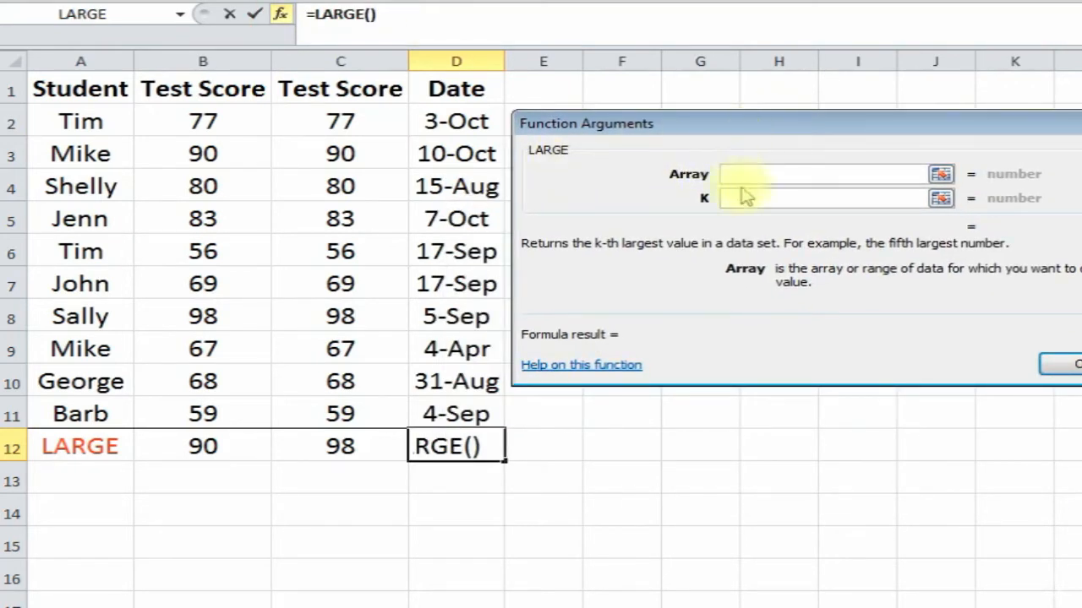
{"action": "left_click_drag", "start_coordinate": [456, 121], "coordinate": [461, 416]}
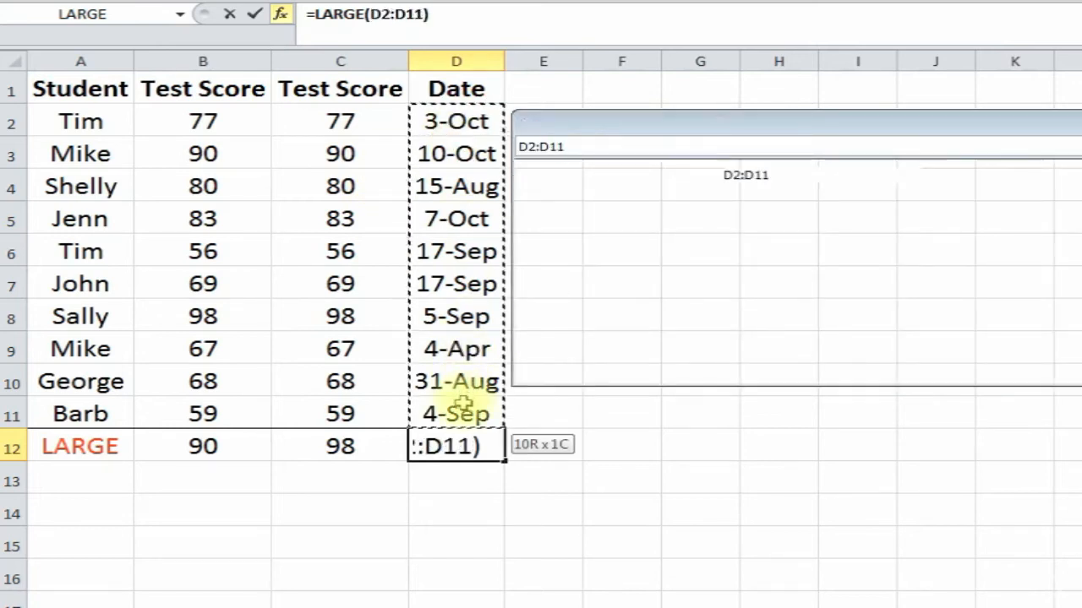
{"action": "left_click", "coordinate": [740, 198]}
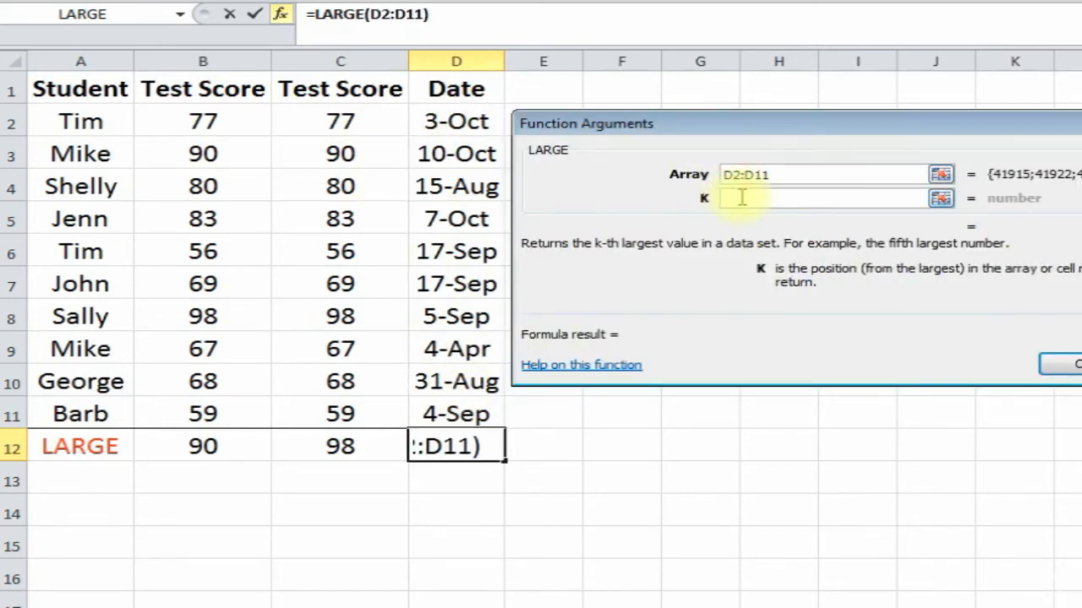
{"action": "type", "text": "3"}
{"action": "left_click", "coordinate": [1057, 363]}
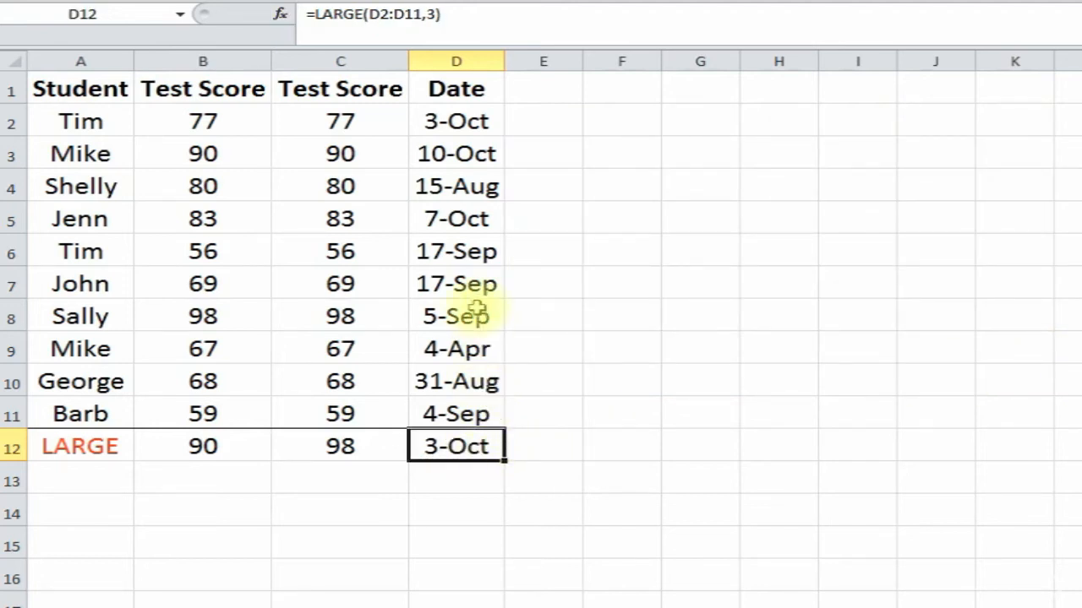
{"action": "left_click", "coordinate": [475, 160]}
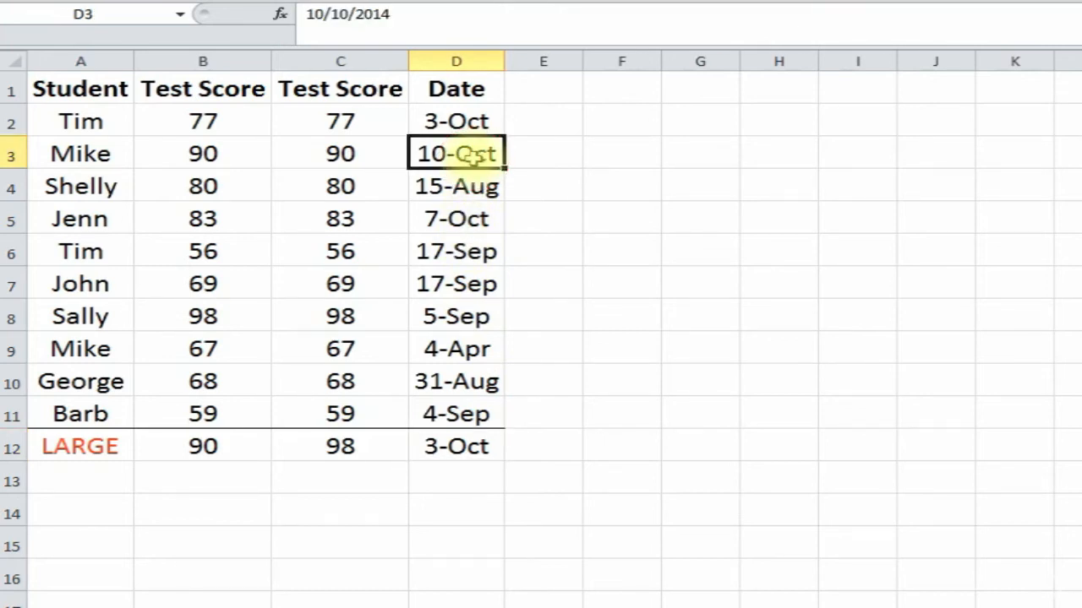
{"action": "left_click", "coordinate": [465, 220]}
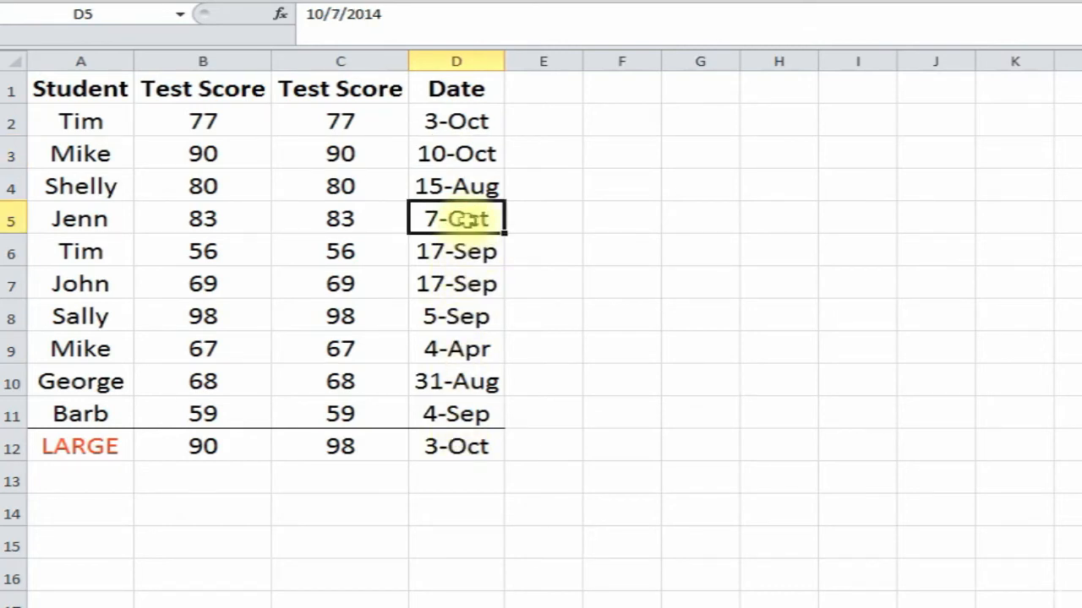
{"action": "left_click", "coordinate": [470, 122]}
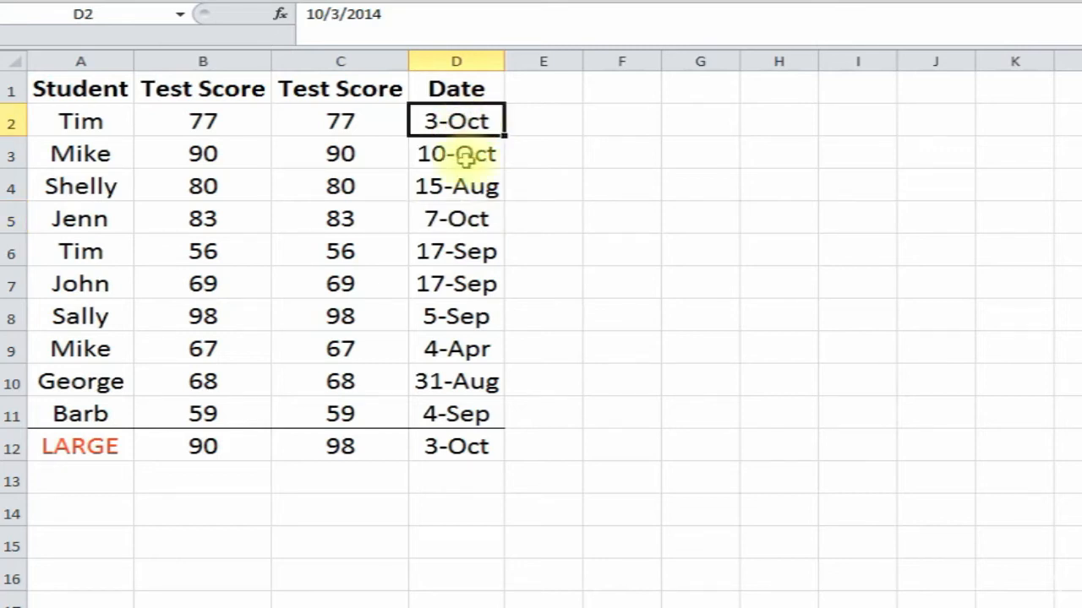
{"action": "left_click", "coordinate": [456, 223]}
- Change D12 to =LARGE(D2:D11,2) so it returns 7-Oct, then switch to the Original text sheet
{"action": "left_click", "coordinate": [456, 446]}
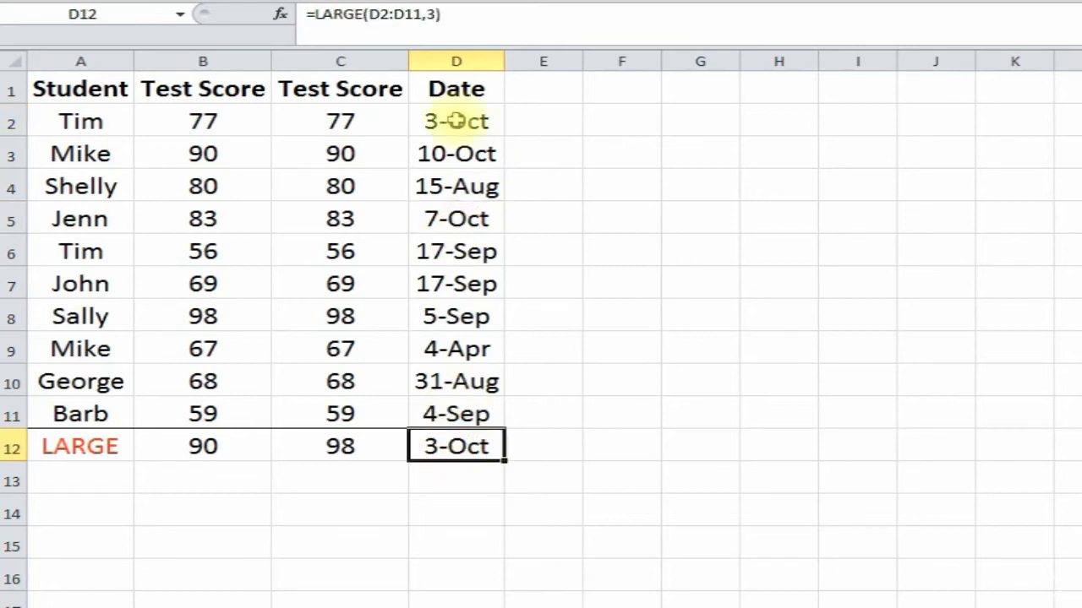
{"action": "left_click", "coordinate": [434, 15]}
{"action": "key", "text": "BackSpace"}
{"action": "type", "text": "2"}
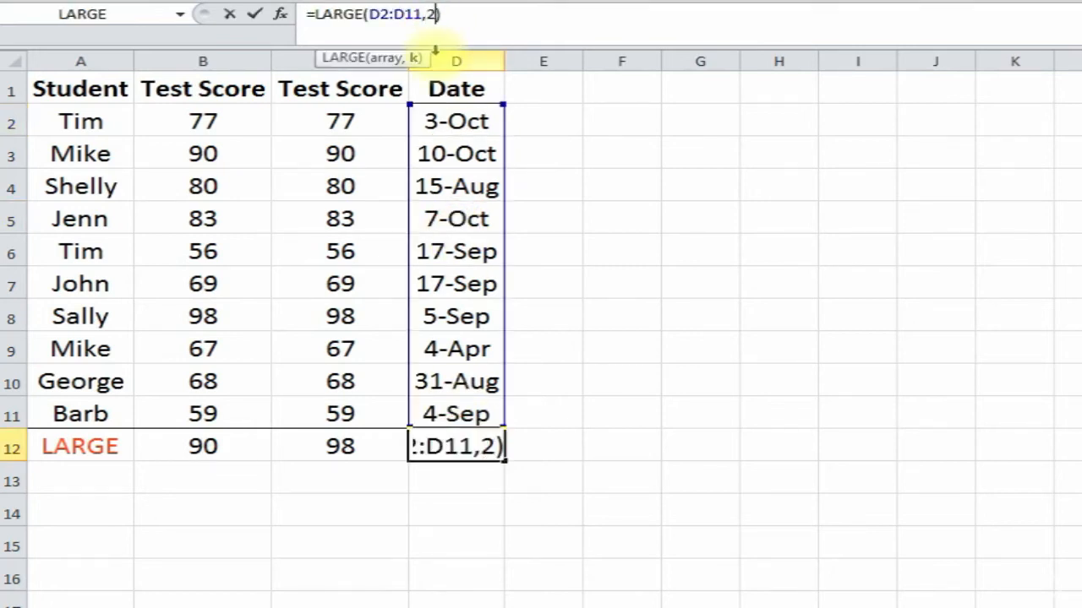
{"action": "key", "text": "Return"}
{"action": "left_click", "coordinate": [455, 445]}
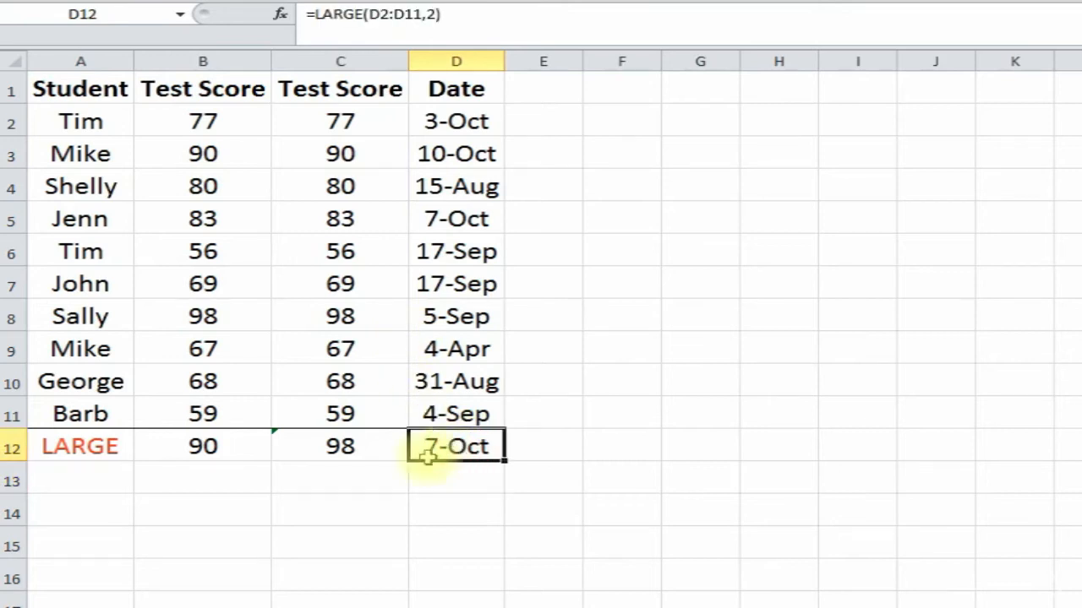
{"action": "left_click", "coordinate": [342, 483]}
{"action": "left_click", "coordinate": [209, 515]}
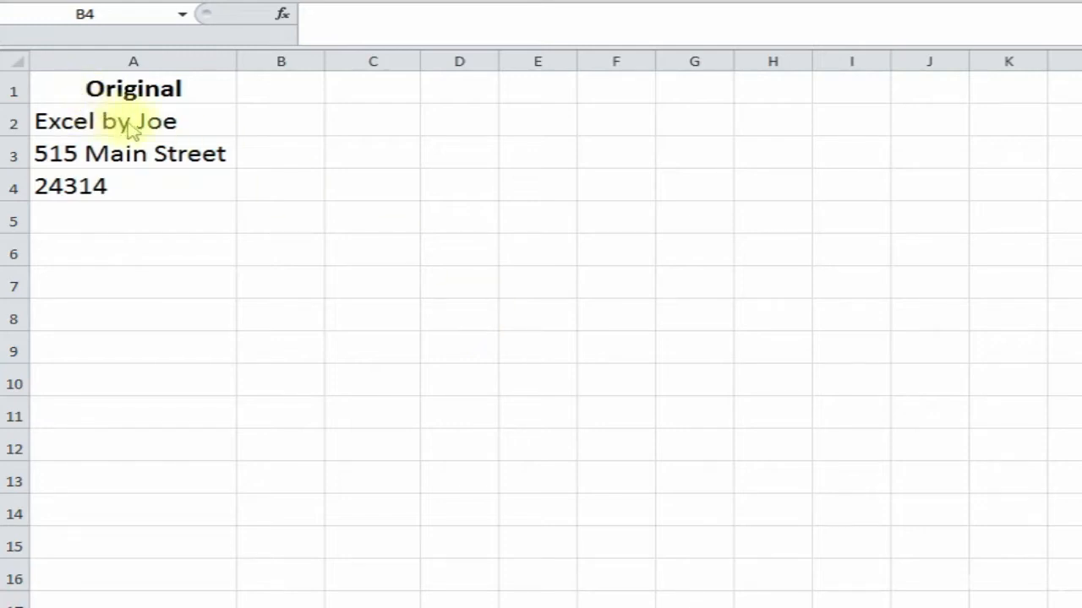
- Review the phrase, street address and number in A2:A4, then select B2
{"action": "left_click", "coordinate": [155, 125]}
{"action": "left_click", "coordinate": [140, 160]}
{"action": "left_click", "coordinate": [137, 186]}
{"action": "left_click", "coordinate": [163, 123]}
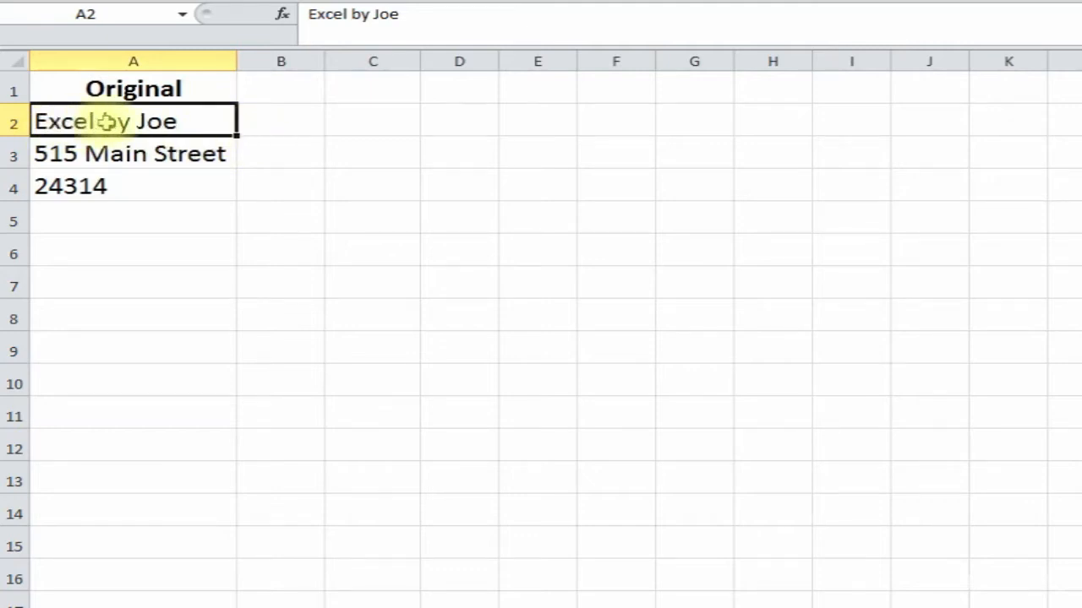
{"action": "left_click", "coordinate": [275, 120]}
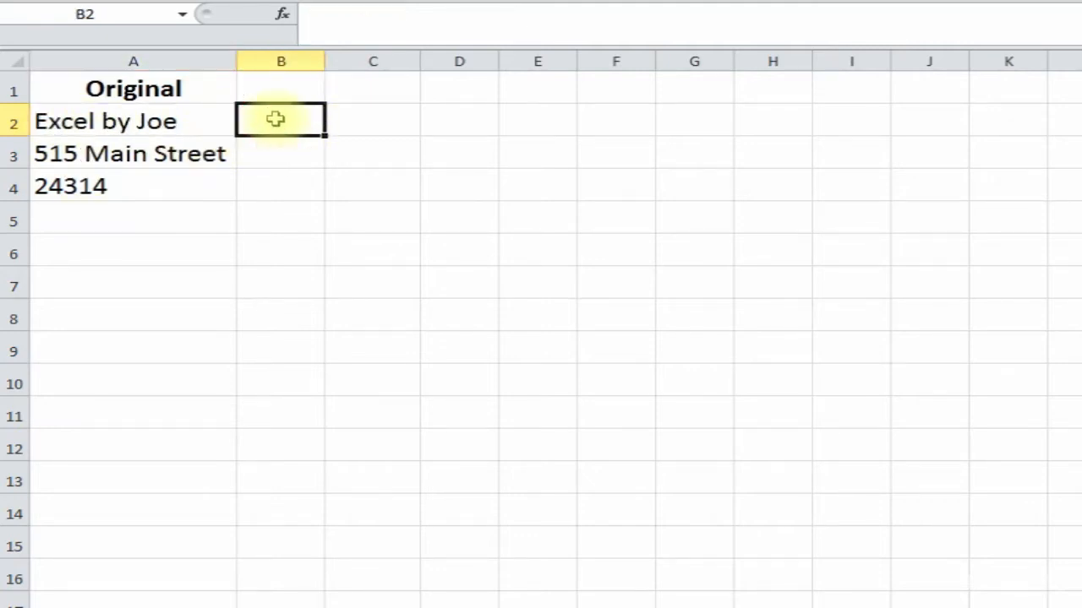
- Insert =LEFT(A2,3) in B2, showing Exc
{"action": "left_click", "coordinate": [280, 15]}
{"action": "left_click_drag", "start_coordinate": [768, 72], "coordinate": [632, 84]}
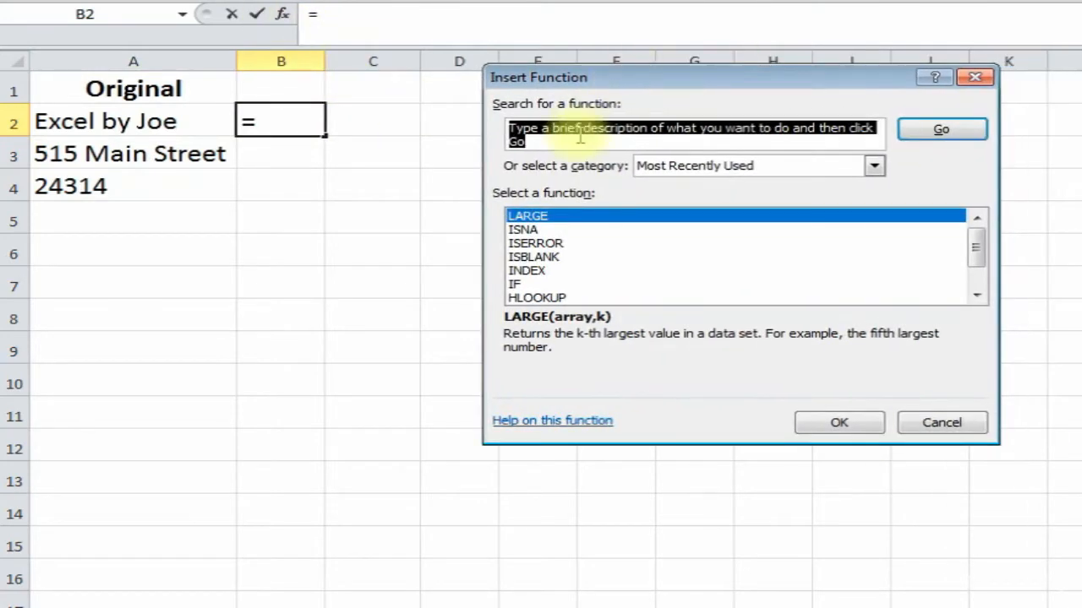
{"action": "type", "text": "le"}
{"action": "left_click", "coordinate": [938, 128]}
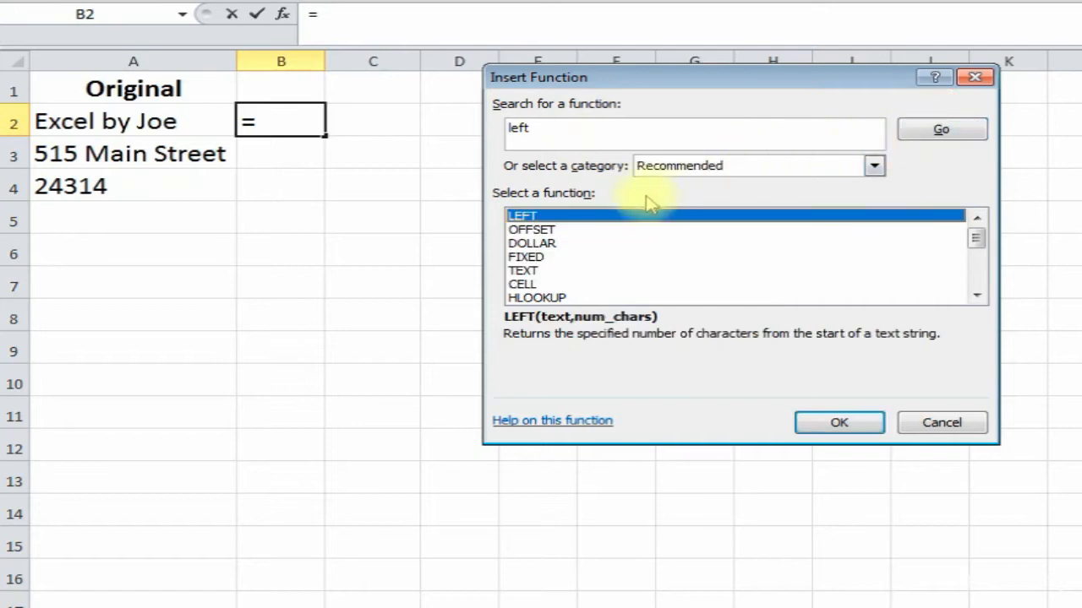
{"action": "double_click", "coordinate": [591, 216]}
{"action": "left_click_drag", "start_coordinate": [607, 145], "coordinate": [579, 142]}
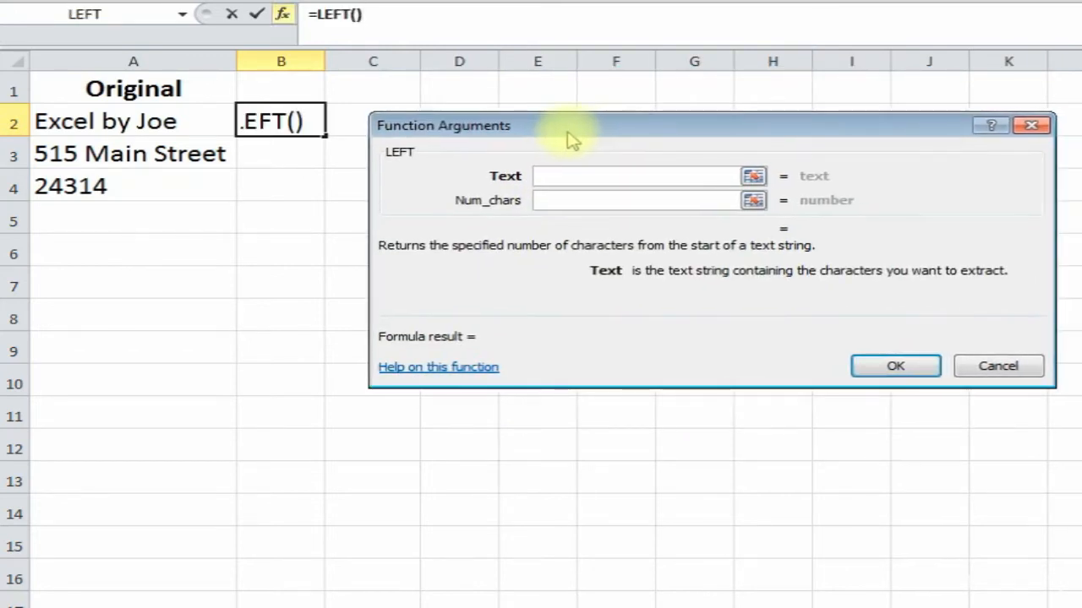
{"action": "left_click", "coordinate": [113, 121]}
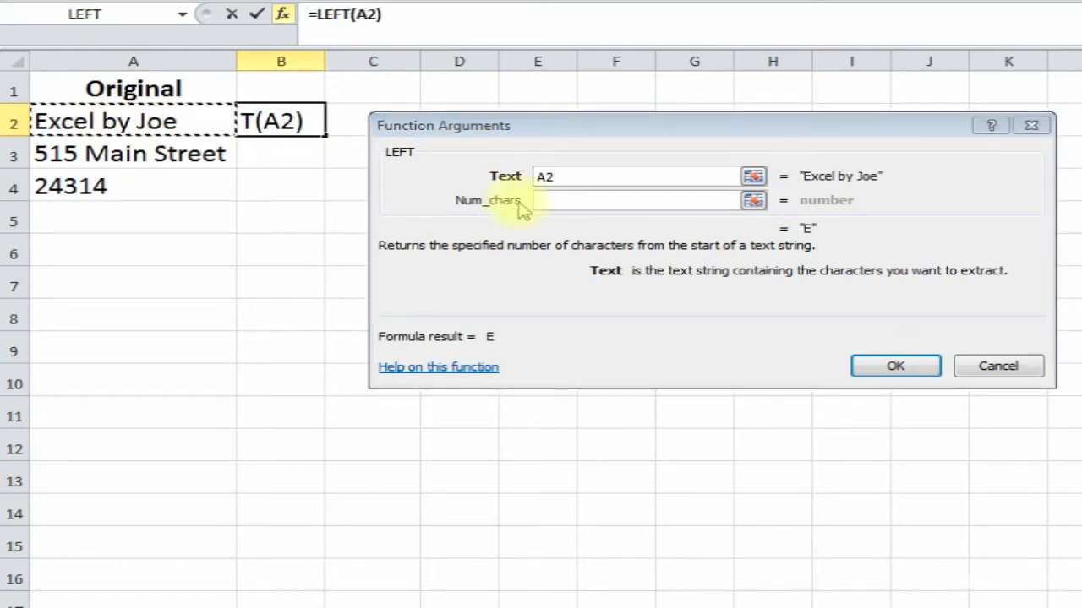
{"action": "left_click", "coordinate": [563, 199]}
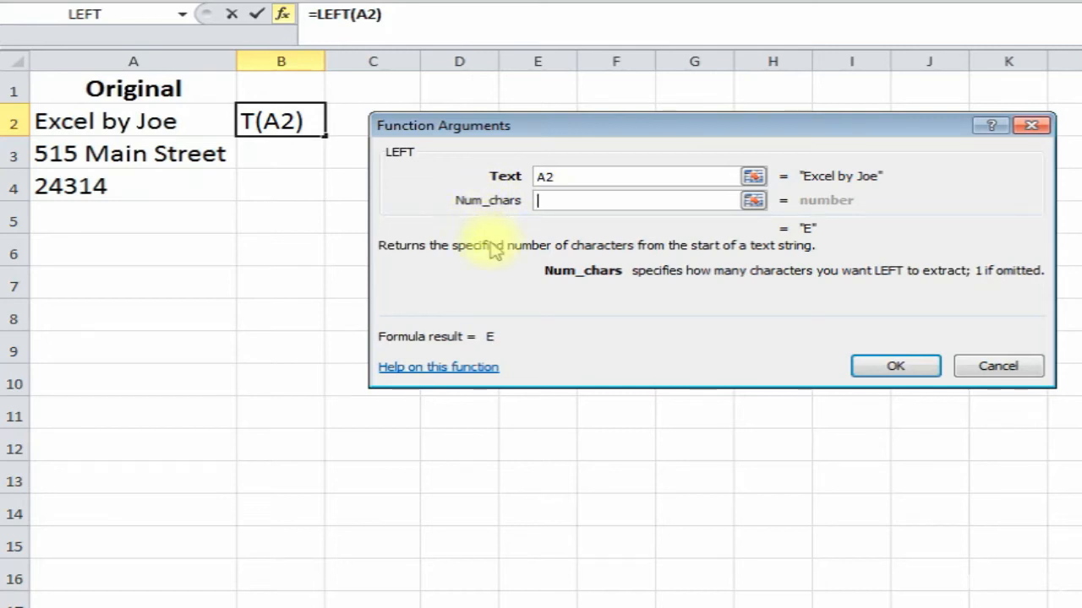
{"action": "type", "text": "3"}
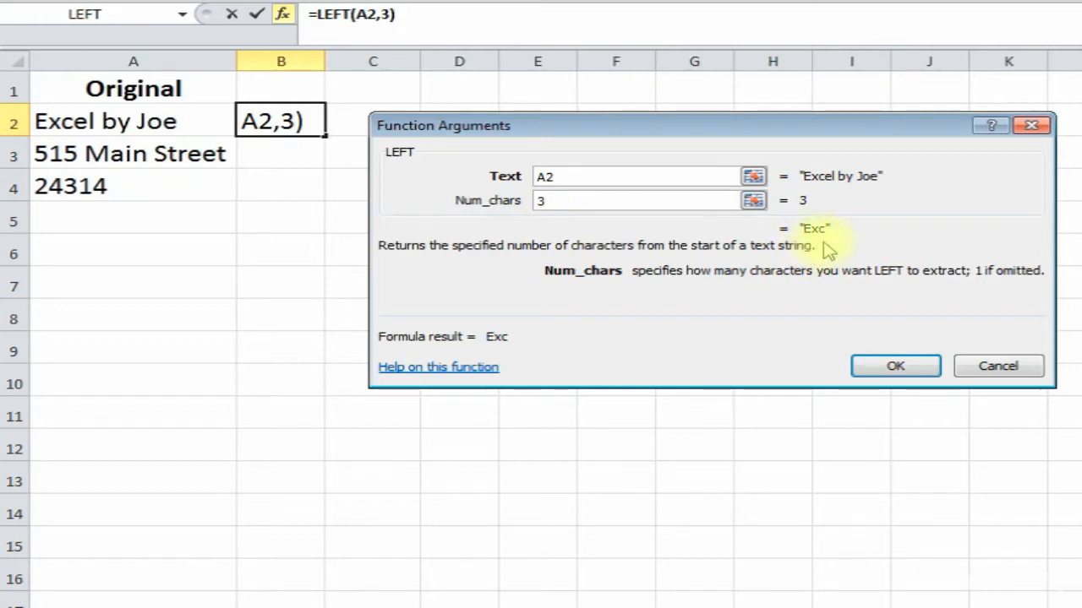
{"action": "left_click", "coordinate": [887, 365]}
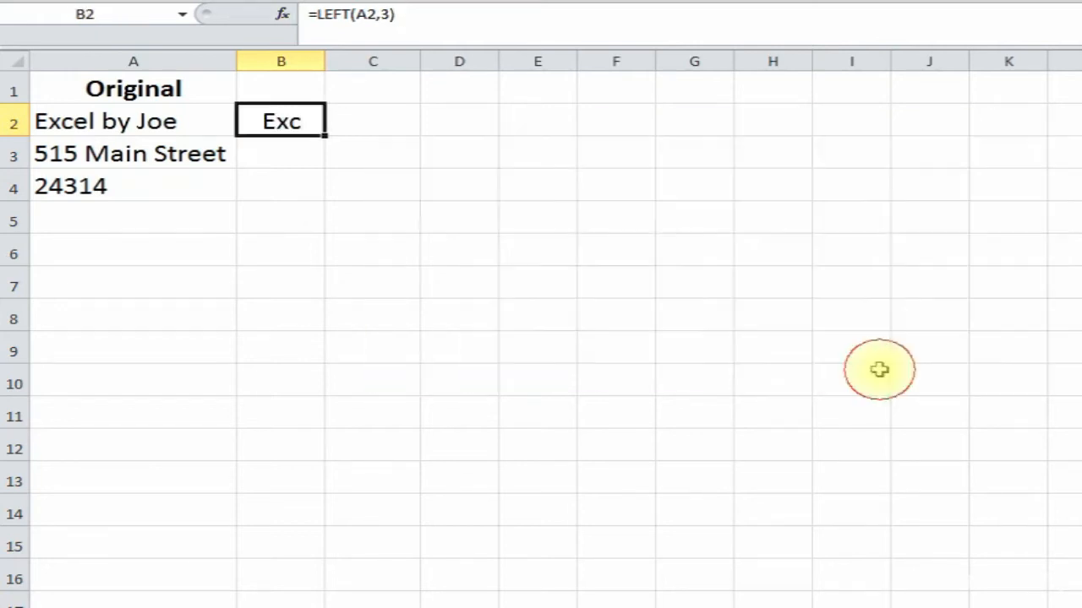
- Fill LEFT down to B4, change B3 to =LEFT(A3,5) showing 515 M, and widen column B
{"action": "left_click_drag", "start_coordinate": [325, 135], "coordinate": [314, 202]}
{"action": "left_click", "coordinate": [269, 151]}
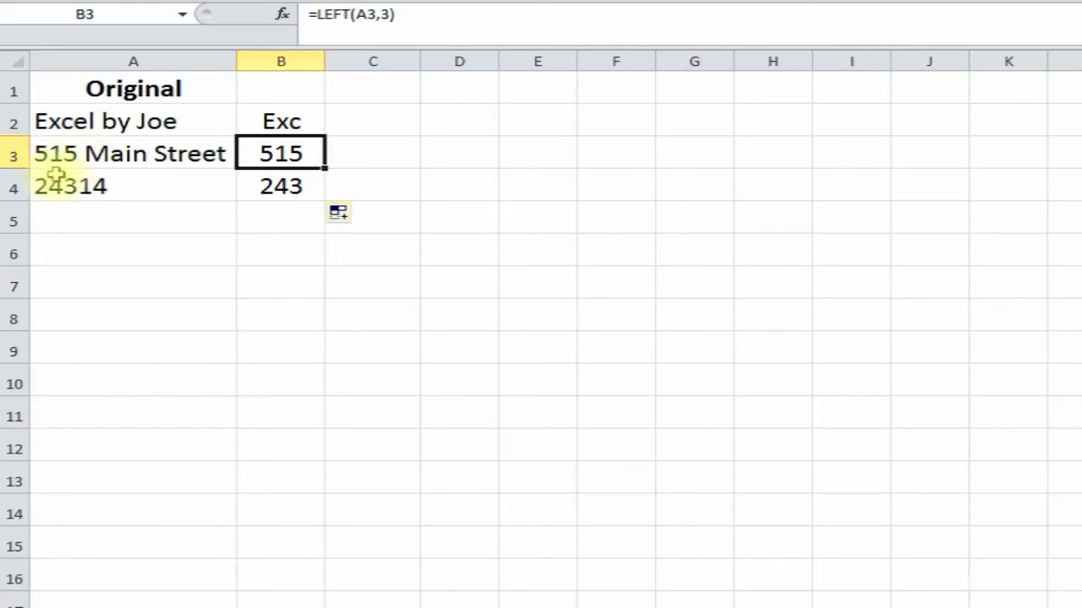
{"action": "left_click", "coordinate": [271, 185]}
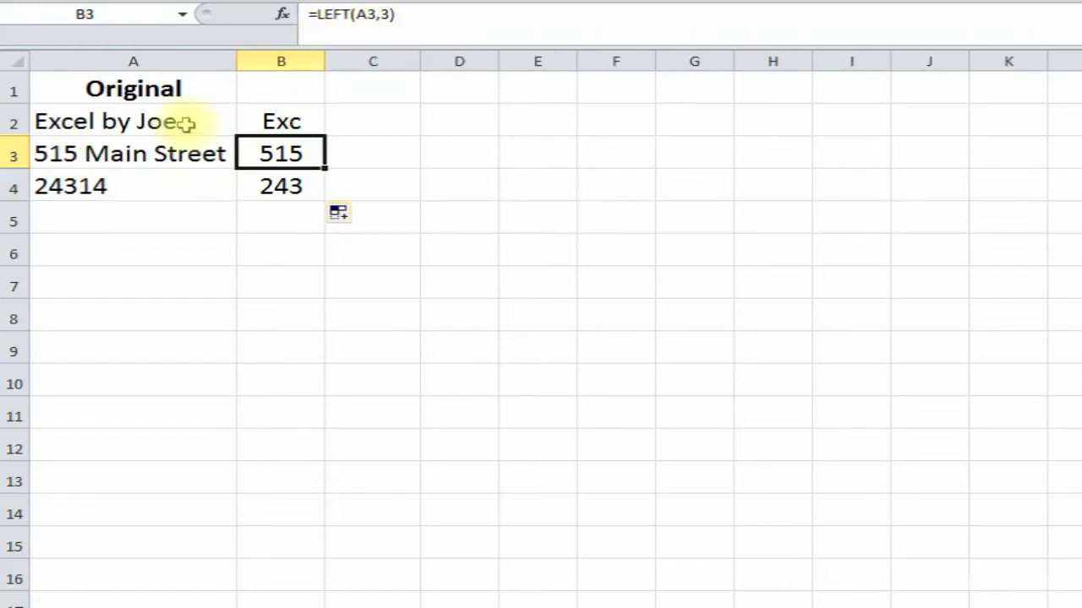
{"action": "left_click", "coordinate": [383, 13]}
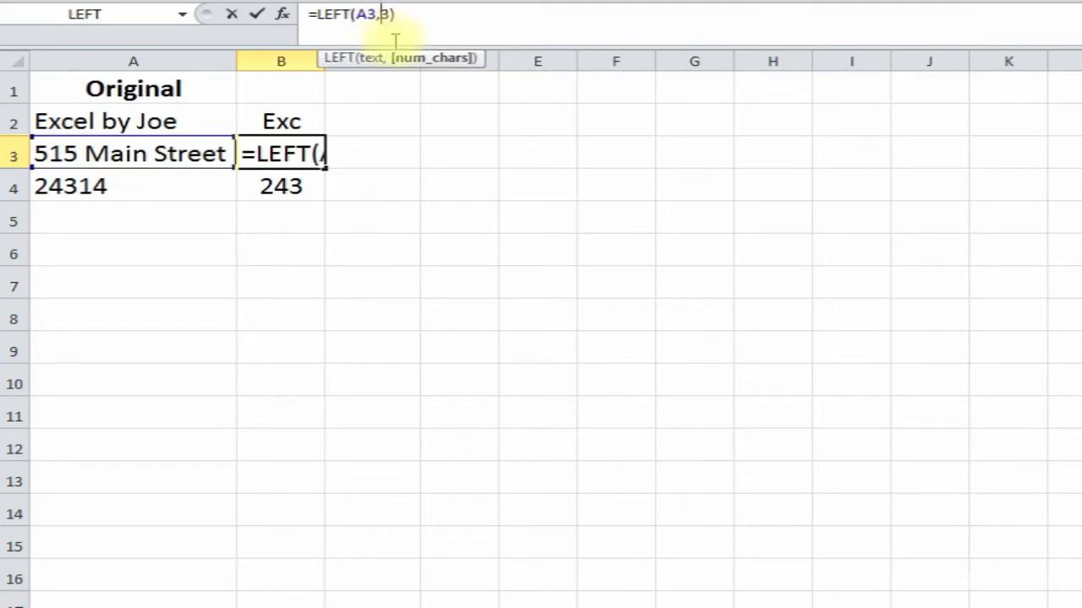
{"action": "key", "text": "Delete"}
{"action": "type", "text": "5"}
{"action": "key", "text": "Return"}
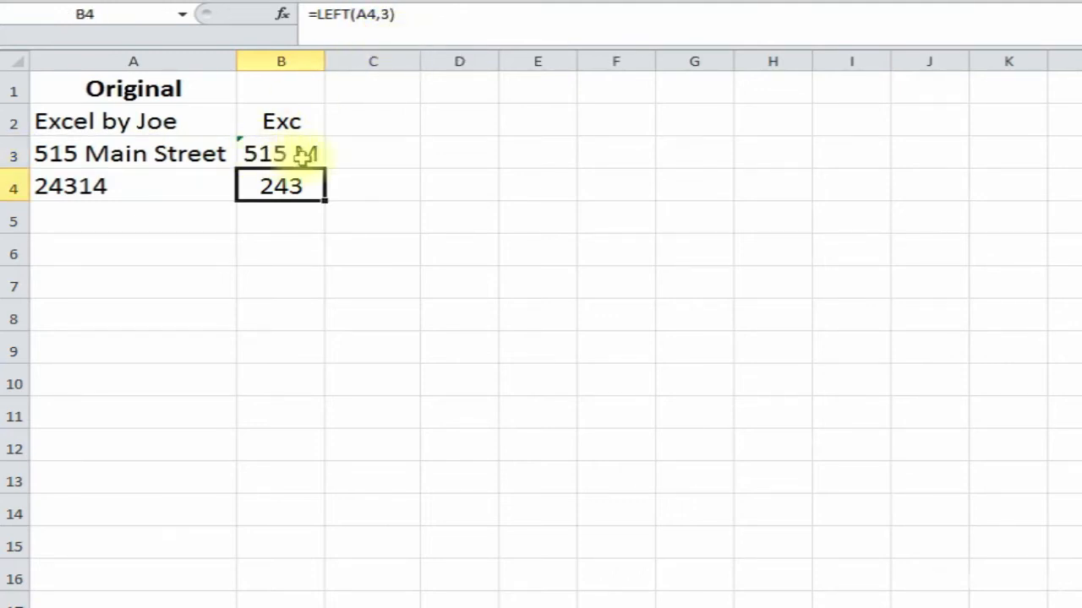
{"action": "left_click_drag", "start_coordinate": [323, 65], "coordinate": [349, 66]}
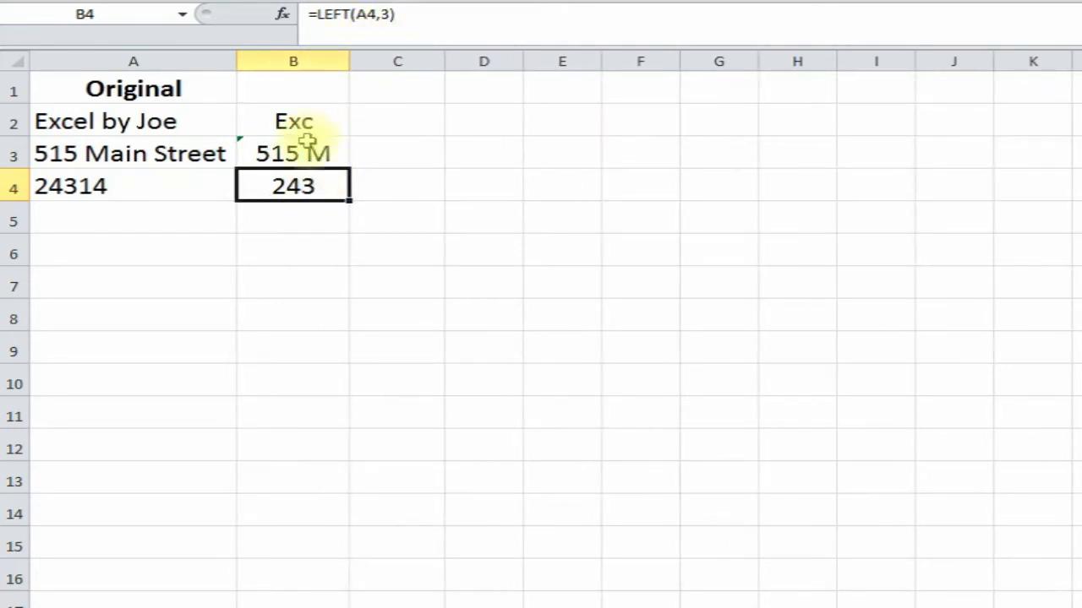
{"action": "left_click", "coordinate": [302, 150]}
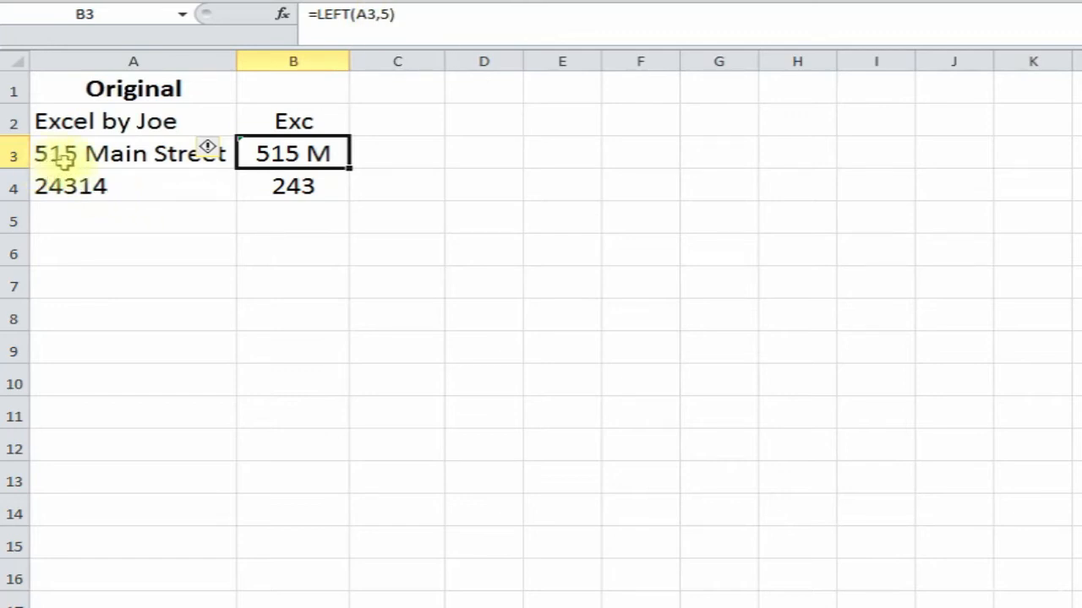
- Review the source values in A2:A4 and select A5 for a new entry
{"action": "left_click", "coordinate": [137, 158]}
{"action": "left_click", "coordinate": [121, 182]}
{"action": "left_click", "coordinate": [125, 154]}
{"action": "left_click", "coordinate": [129, 189]}
{"action": "left_click", "coordinate": [148, 120]}
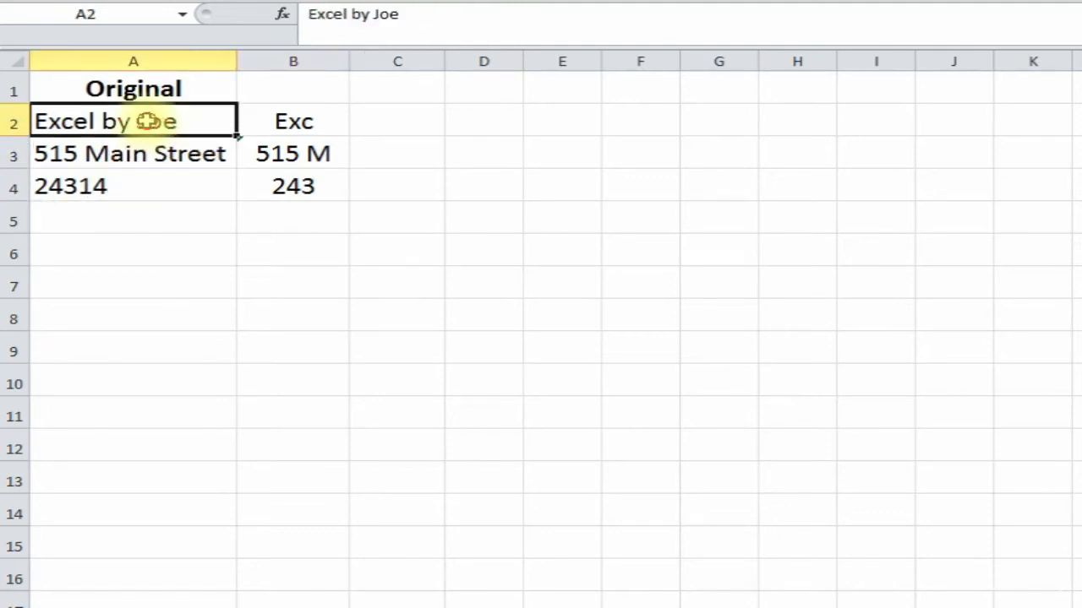
{"action": "left_click", "coordinate": [125, 221]}
- Enter a sample phone number in A5
{"action": "type", "text": "7"}
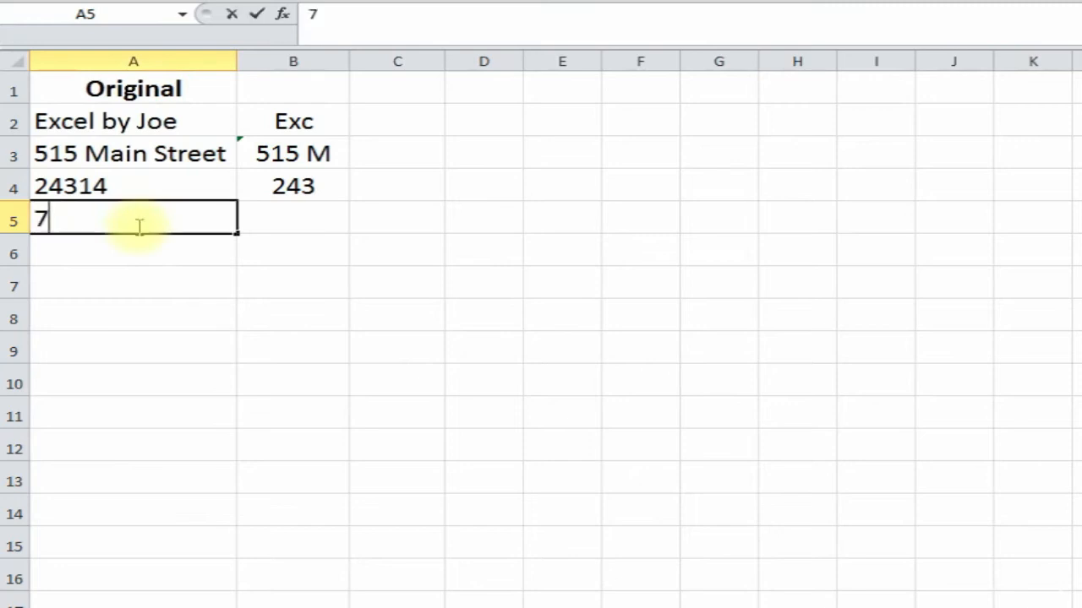
{"action": "type", "text": "16-555-1000"}
{"action": "key", "text": "Return"}
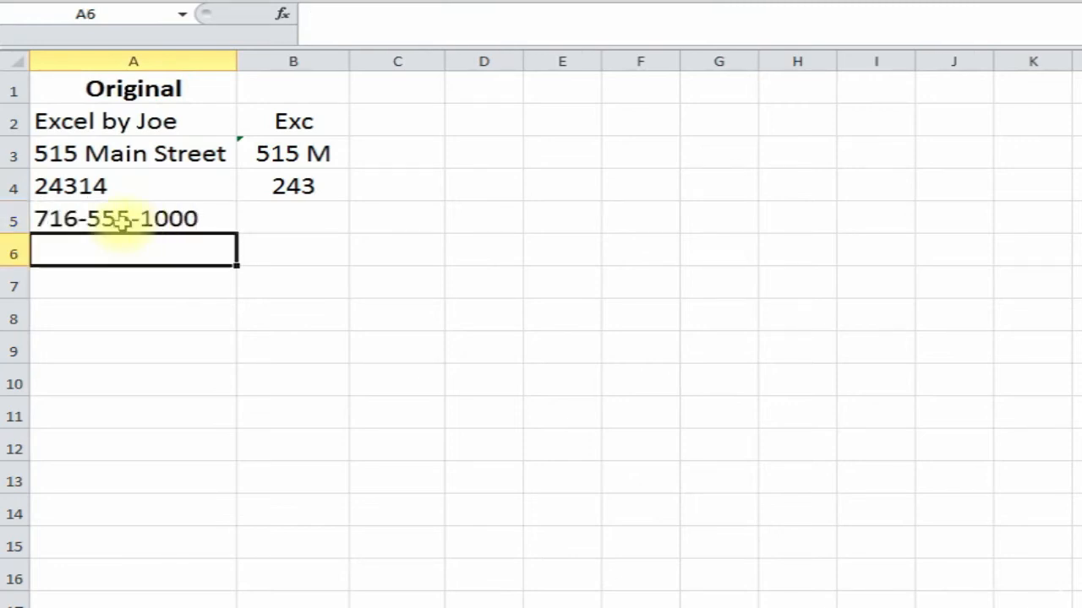
{"action": "left_click", "coordinate": [139, 219]}
- Insert =LEFT(A5,3) in B5 to extract the three-digit area code
{"action": "left_click", "coordinate": [283, 218]}
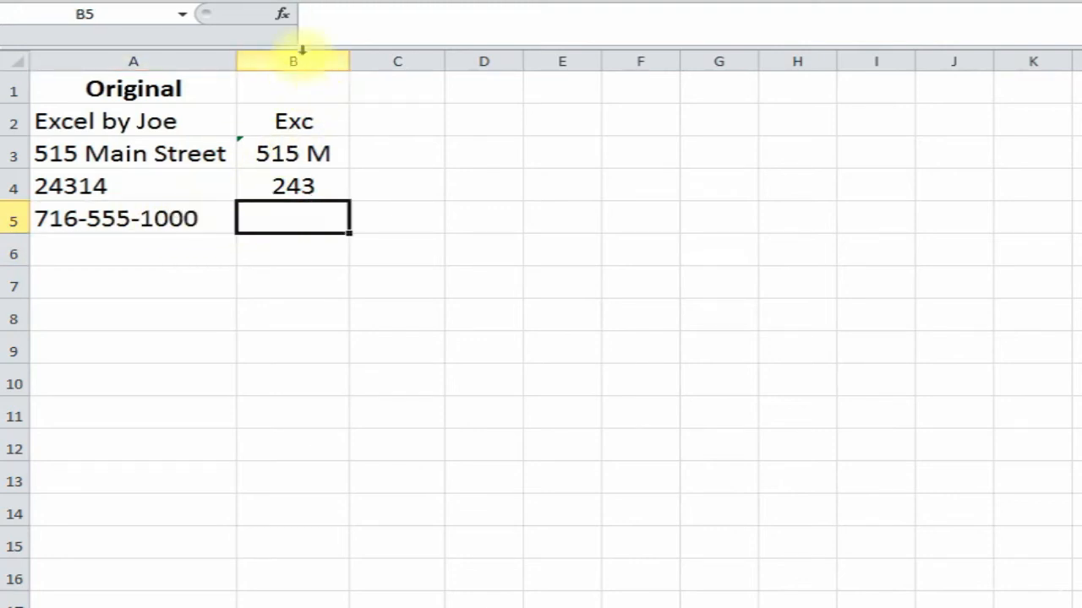
{"action": "left_click", "coordinate": [282, 16]}
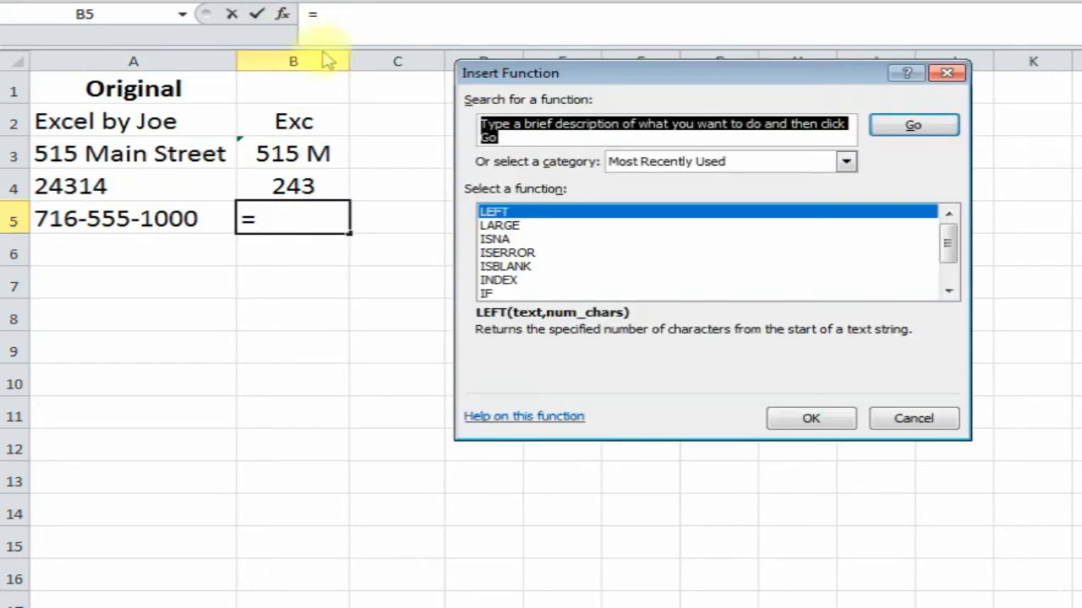
{"action": "double_click", "coordinate": [563, 213]}
{"action": "left_click_drag", "start_coordinate": [562, 138], "coordinate": [547, 166]}
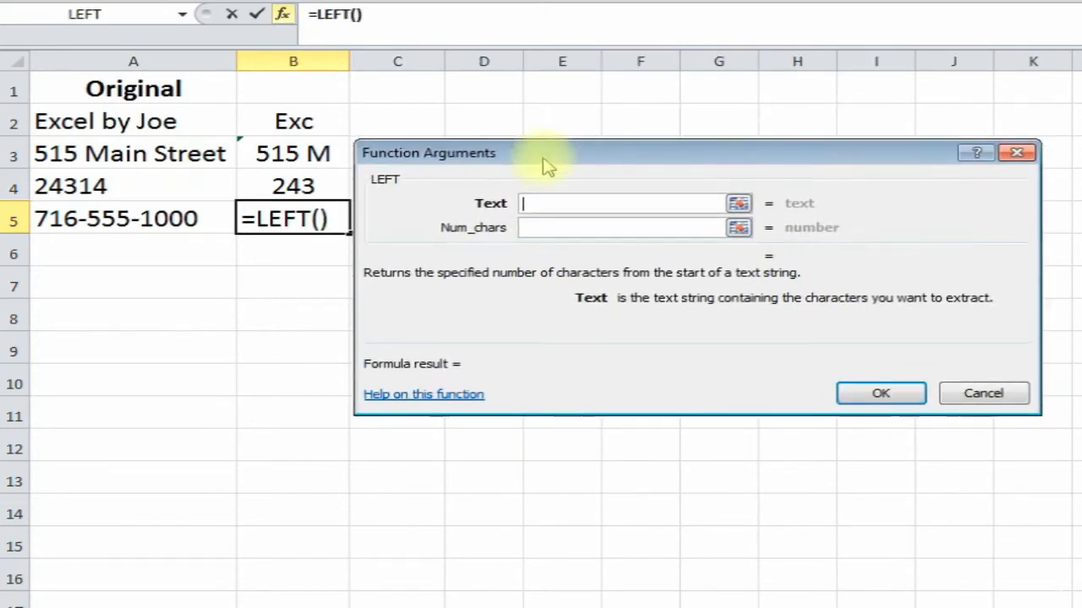
{"action": "left_click", "coordinate": [125, 230]}
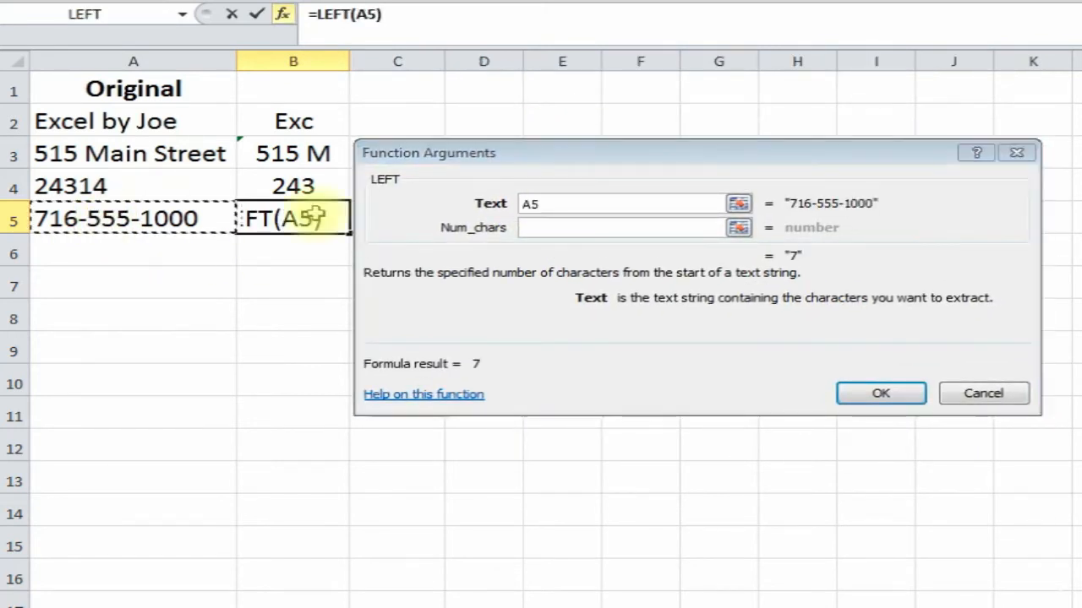
{"action": "left_click", "coordinate": [542, 228]}
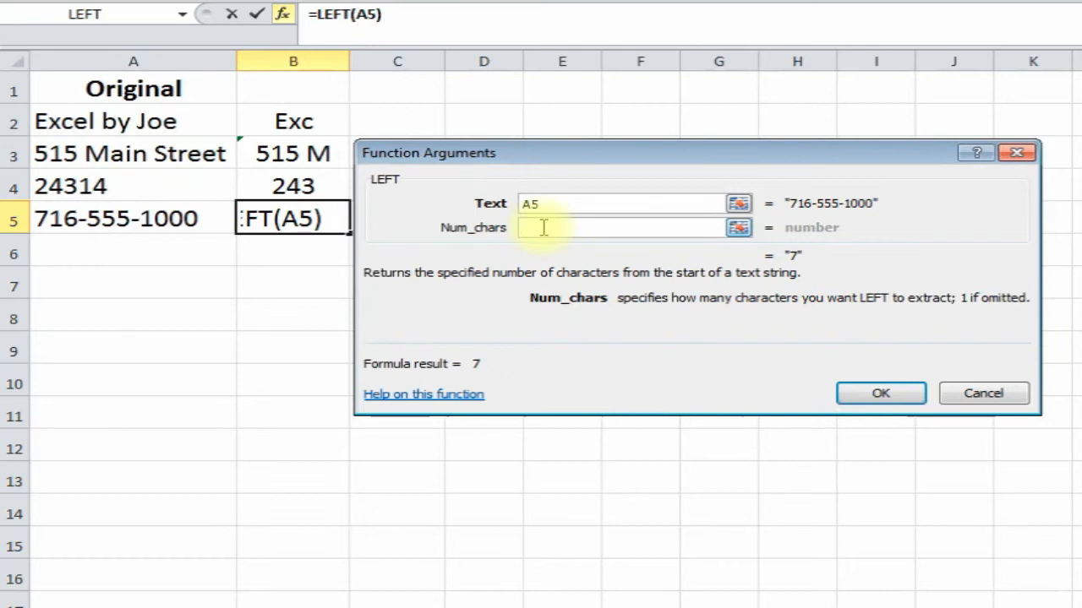
{"action": "type", "text": "3"}
{"action": "left_click", "coordinate": [881, 393]}
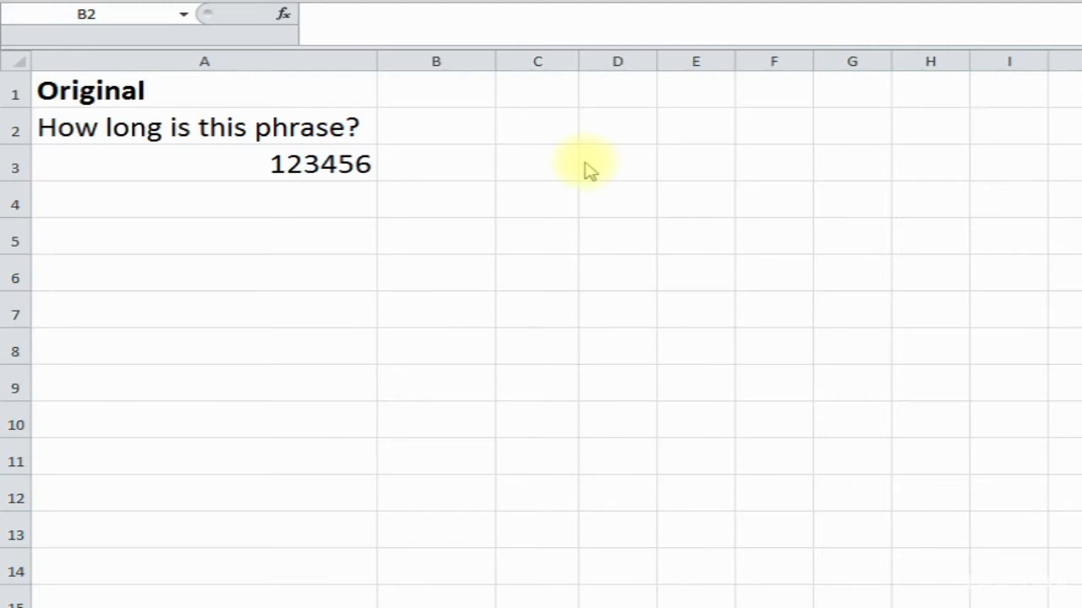
- Enter =LEN(A2) in B2, returning 24 for 'How long is this phrase?'
{"action": "left_click", "coordinate": [435, 125]}
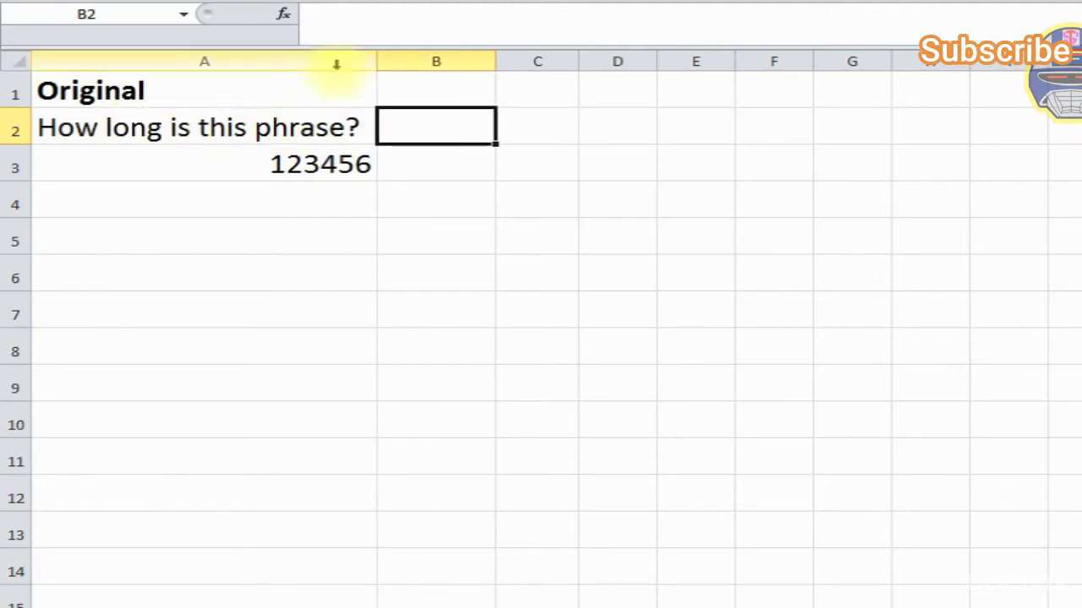
{"action": "left_click", "coordinate": [284, 13]}
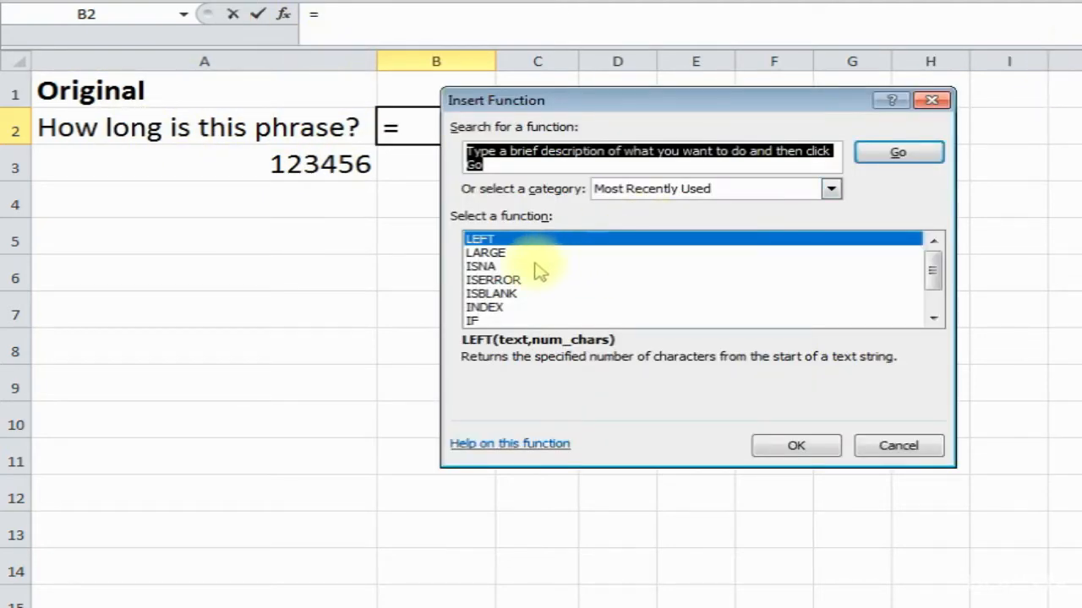
{"action": "left_click", "coordinate": [717, 169]}
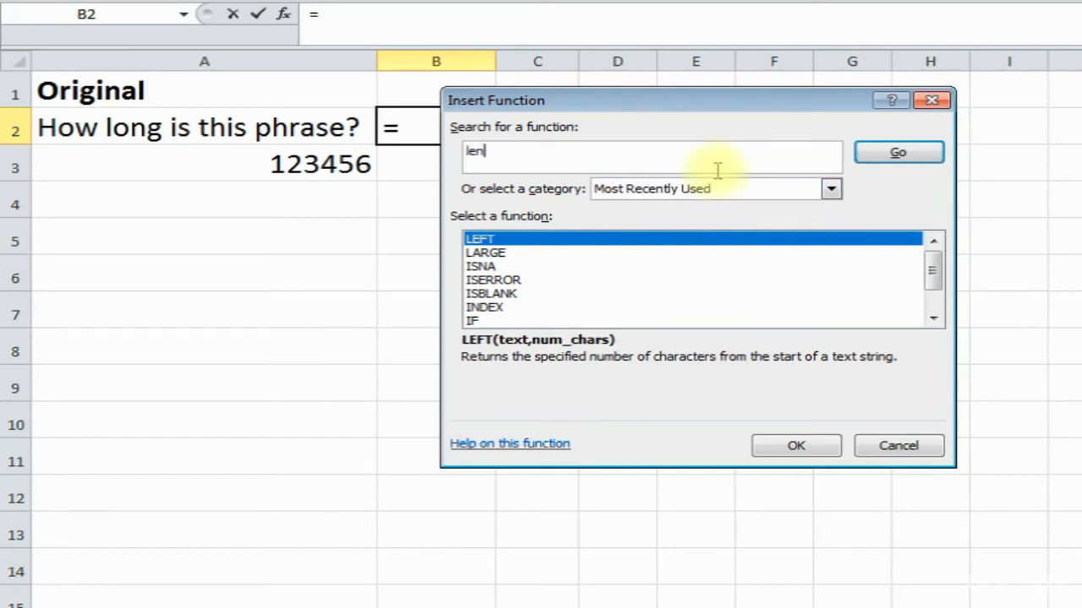
{"action": "left_click", "coordinate": [930, 152]}
{"action": "double_click", "coordinate": [655, 238]}
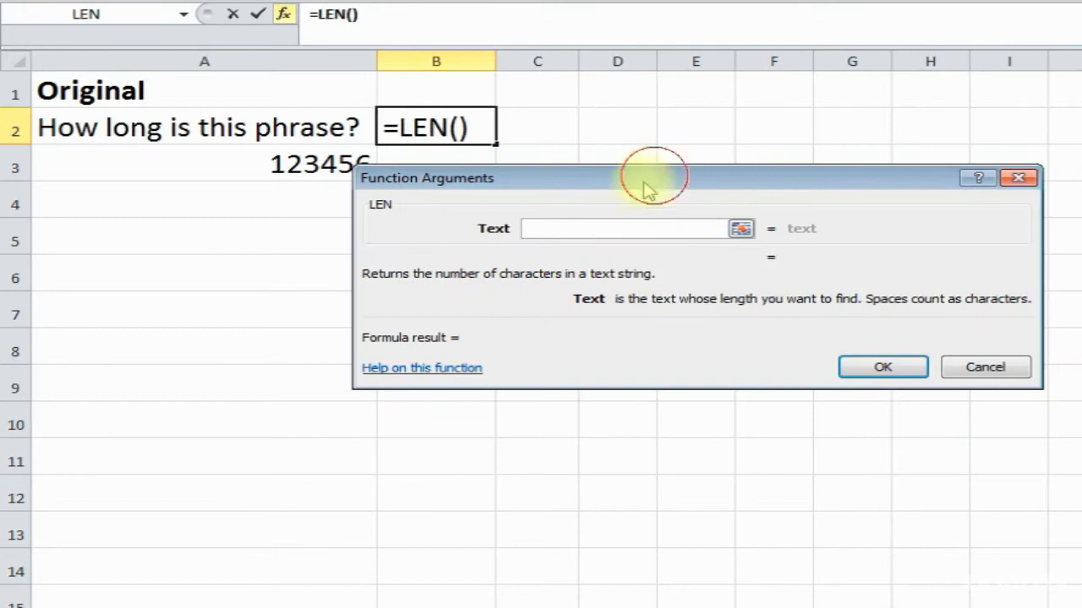
{"action": "left_click_drag", "start_coordinate": [643, 181], "coordinate": [598, 221]}
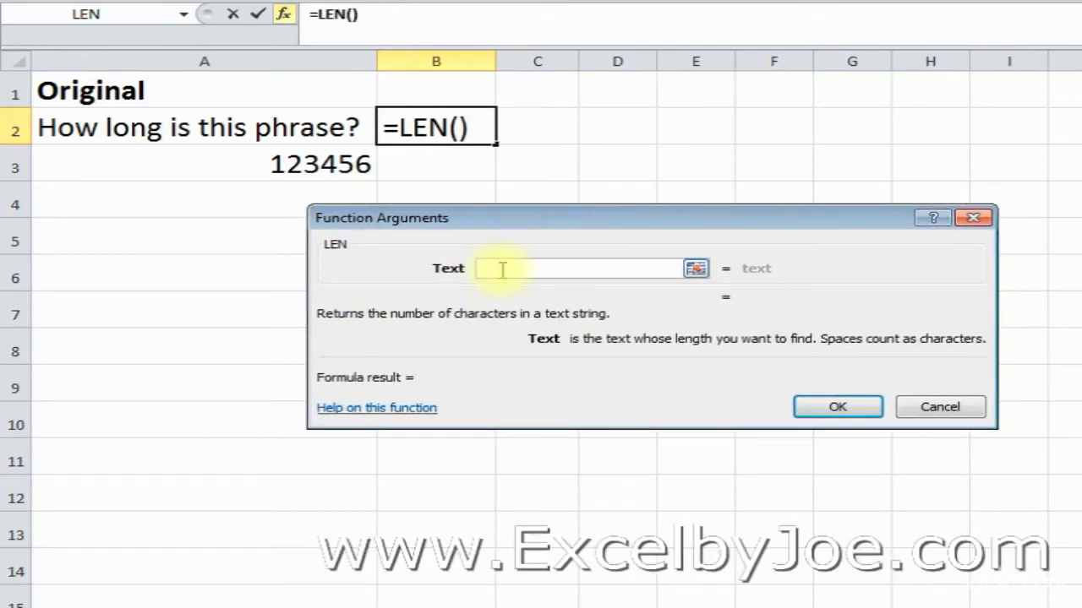
{"action": "left_click", "coordinate": [220, 126]}
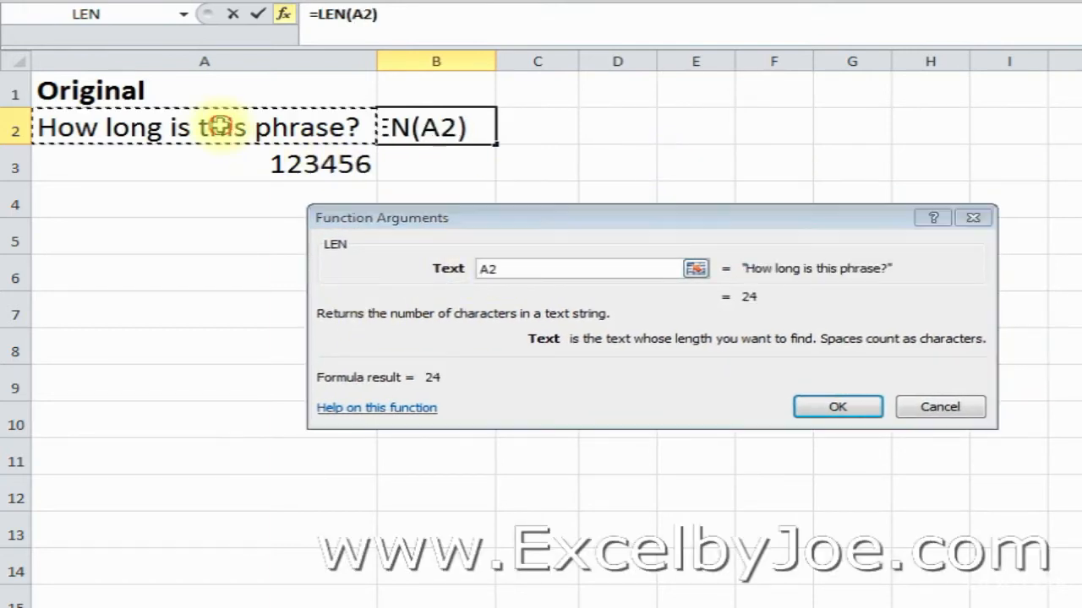
{"action": "left_click", "coordinate": [839, 407]}
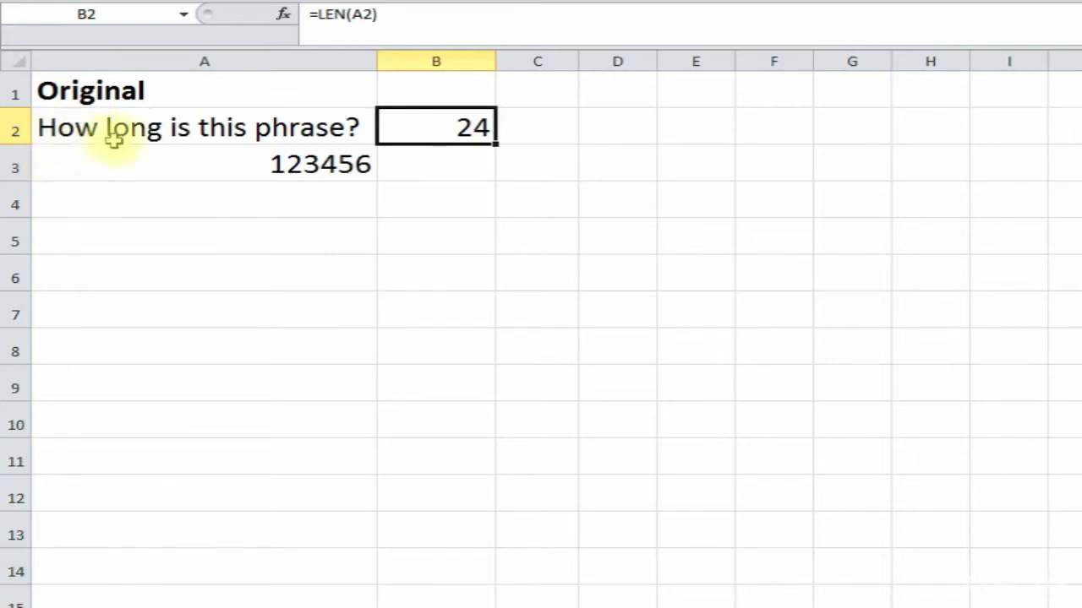
{"action": "left_click", "coordinate": [324, 127]}
{"action": "left_click", "coordinate": [518, 12]}
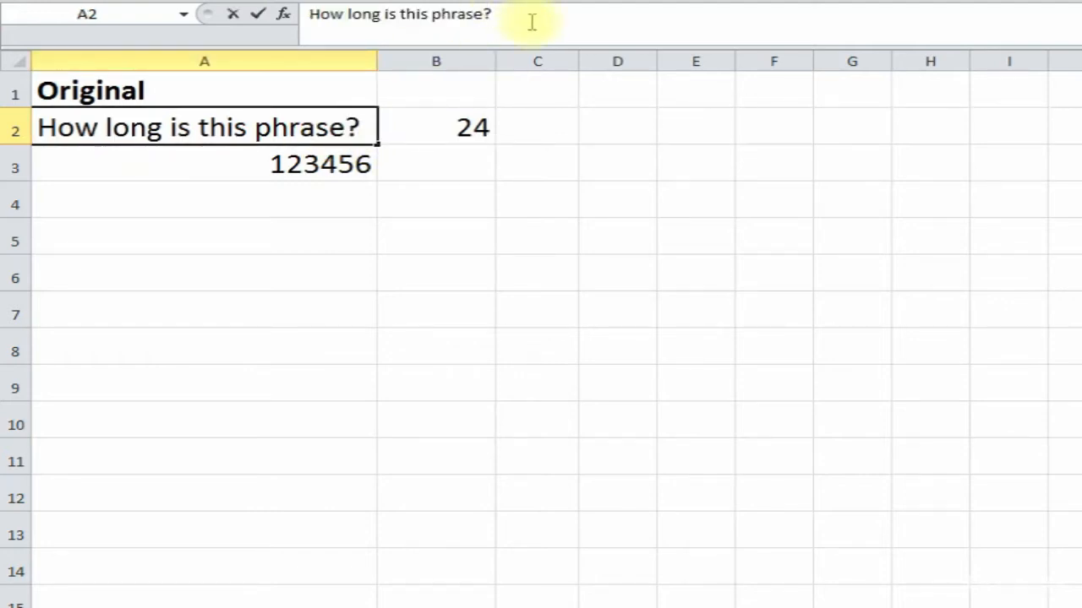
- Append xx to A2's phrase so B2 reads 27, widen column A, and copy LEN to B3
{"action": "type", "text": "xxx"}
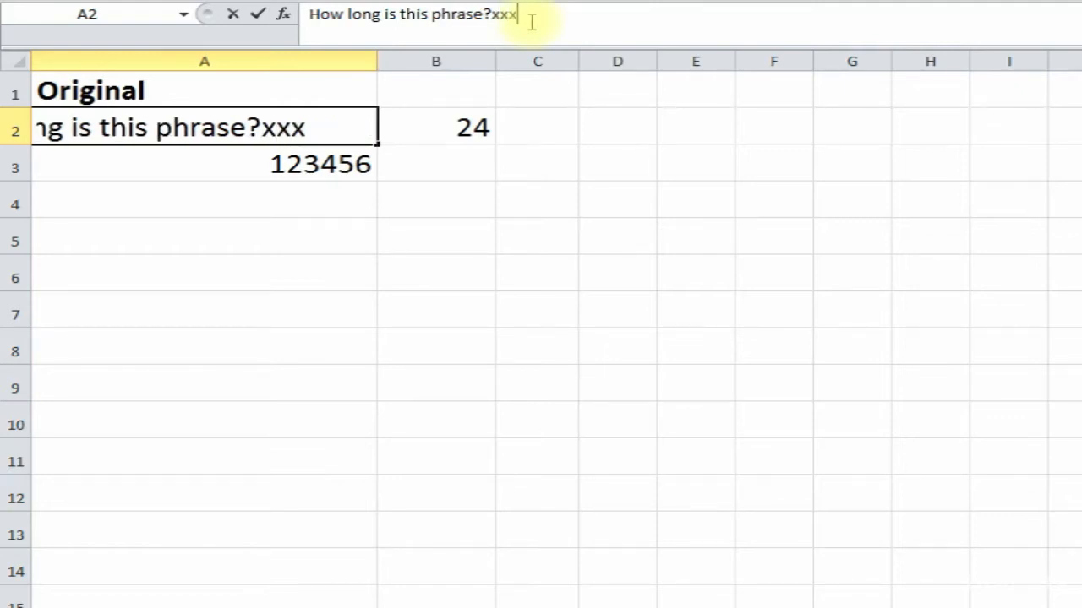
{"action": "key", "text": "Return"}
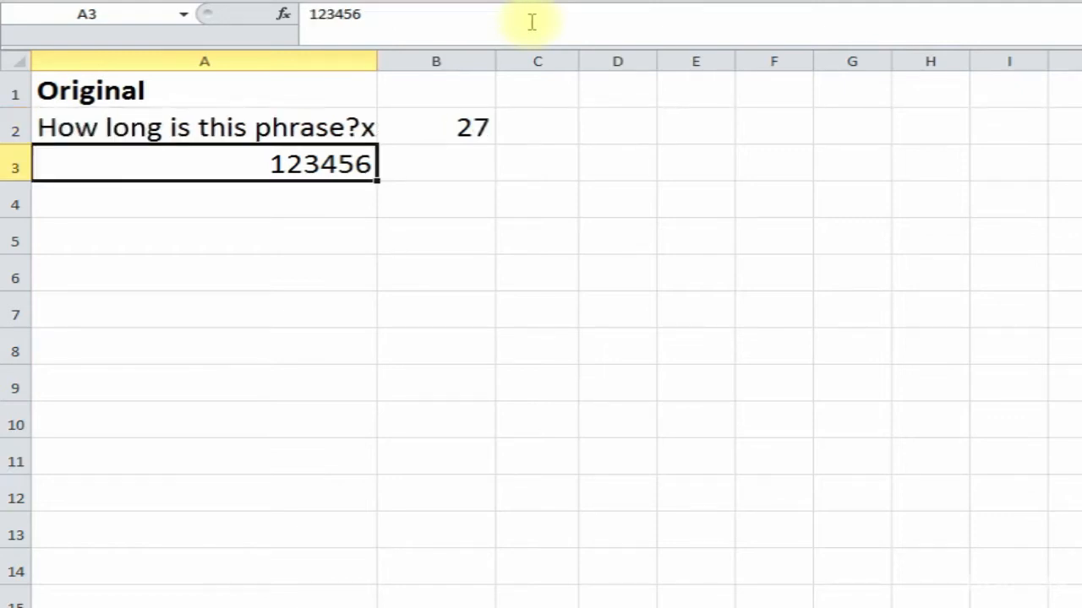
{"action": "left_click_drag", "start_coordinate": [380, 59], "coordinate": [408, 59]}
{"action": "left_click", "coordinate": [489, 129]}
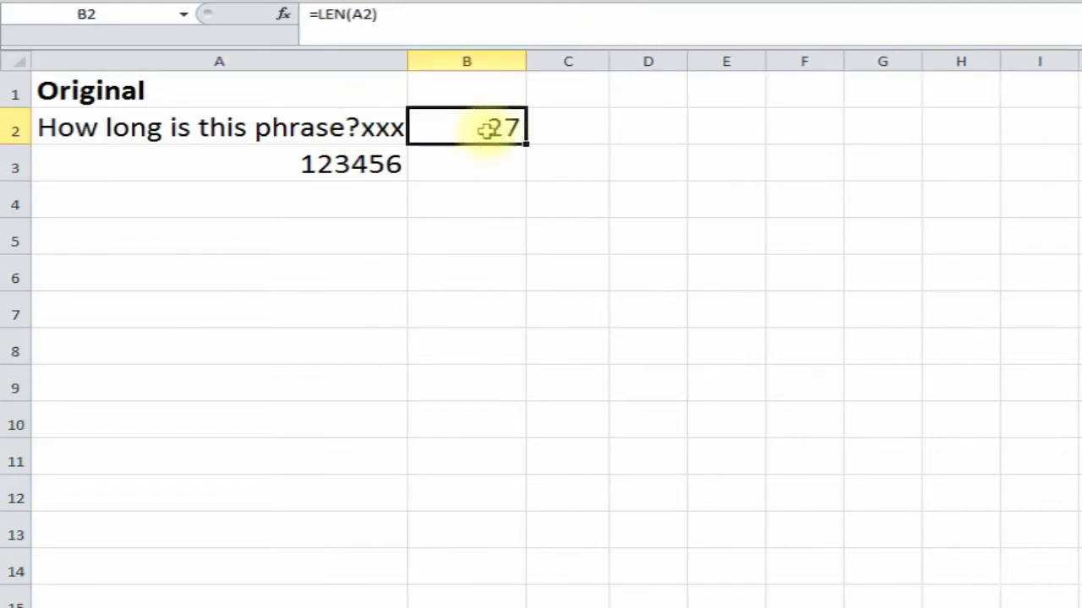
{"action": "left_click_drag", "start_coordinate": [527, 144], "coordinate": [524, 178]}
{"action": "left_click", "coordinate": [447, 177]}
- Change A3 to 200 and rebuild B3 as =LEN(A3), returning 3
{"action": "left_click", "coordinate": [356, 166]}
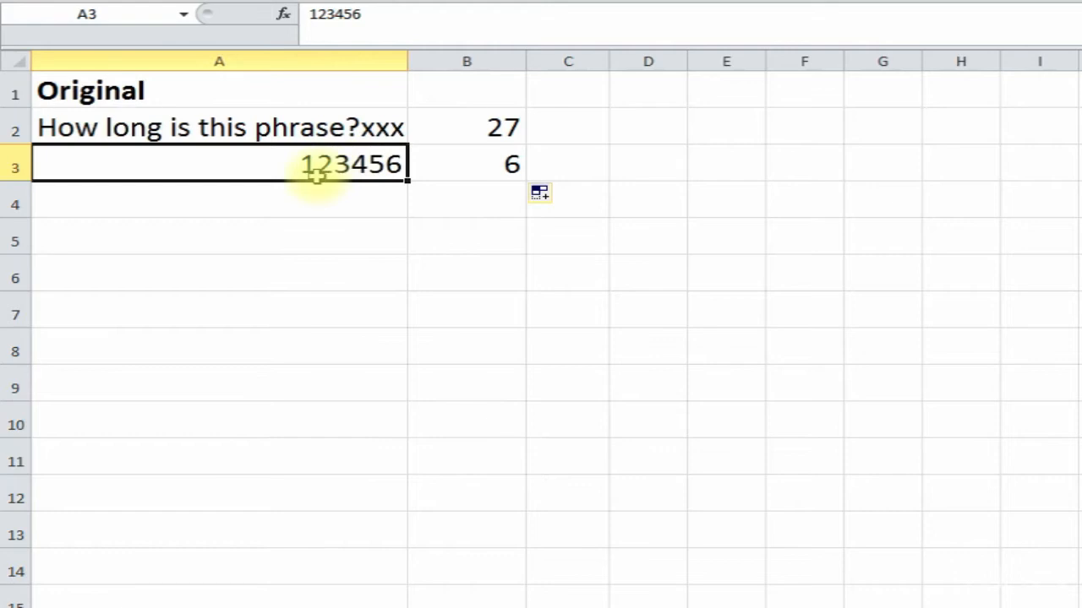
{"action": "type", "text": "200"}
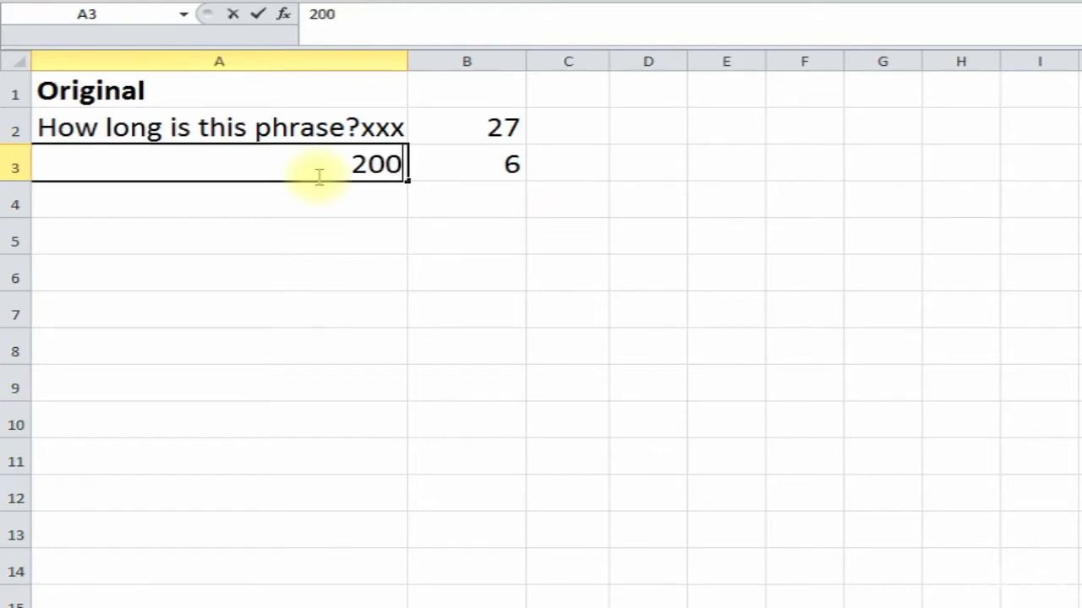
{"action": "key", "text": "Return"}
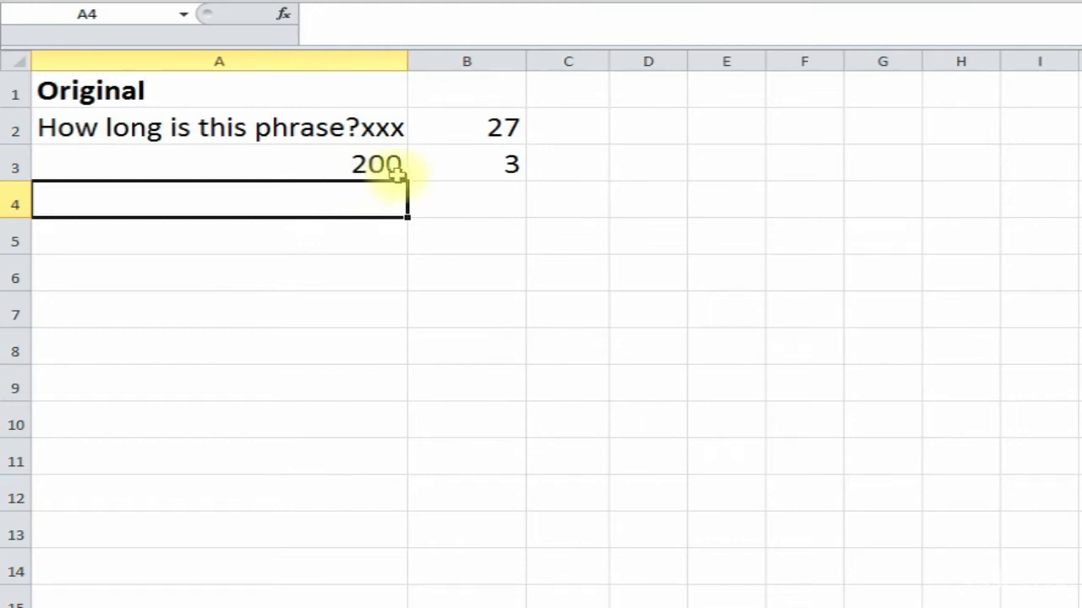
{"action": "left_click", "coordinate": [479, 166]}
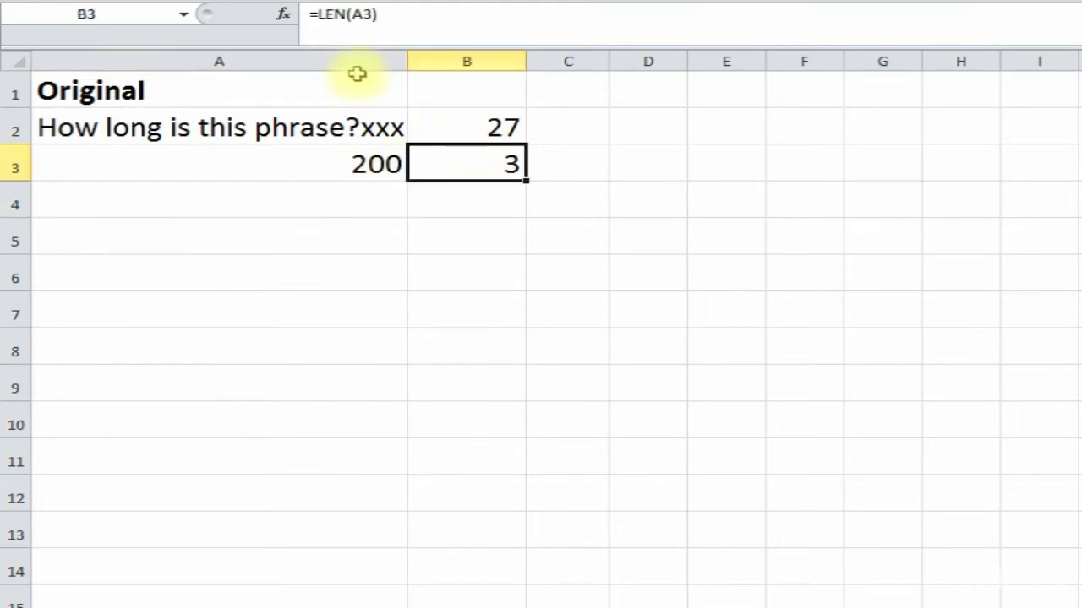
{"action": "key", "text": "Delete"}
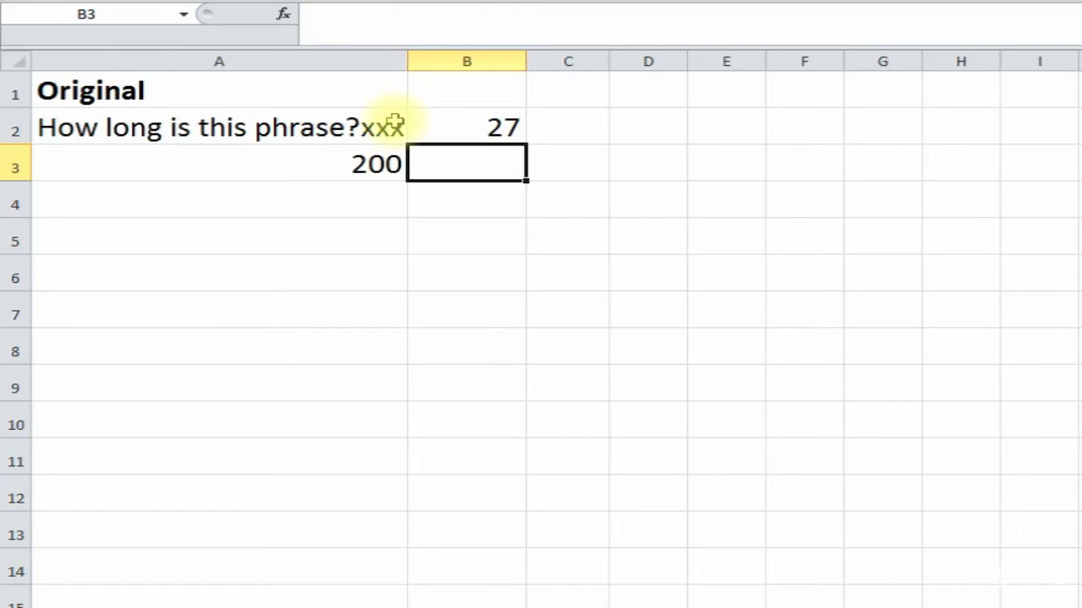
{"action": "type", "text": "=len("}
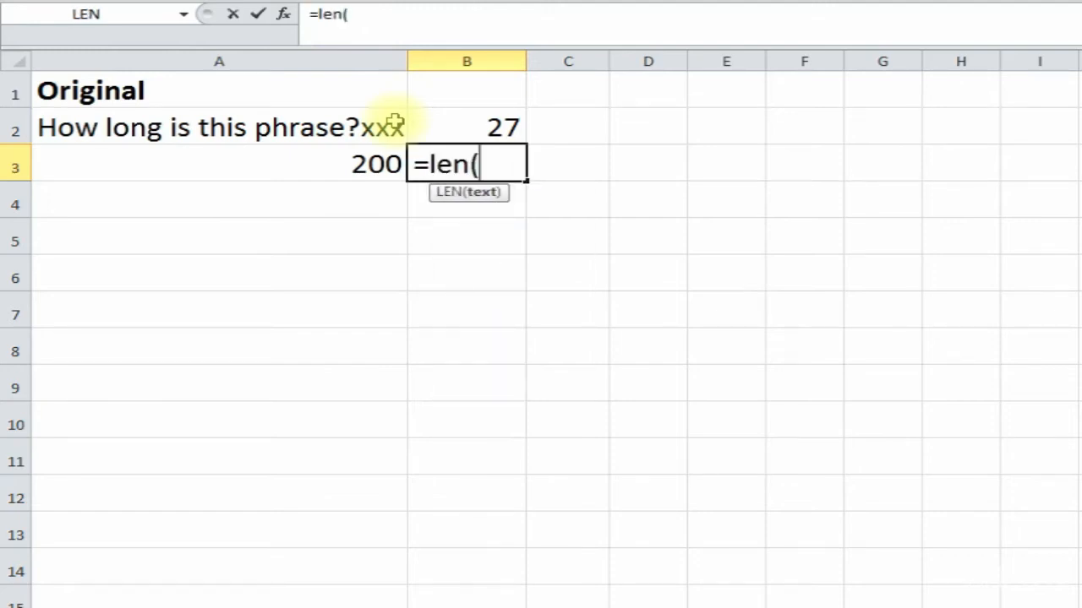
{"action": "left_click", "coordinate": [313, 162]}
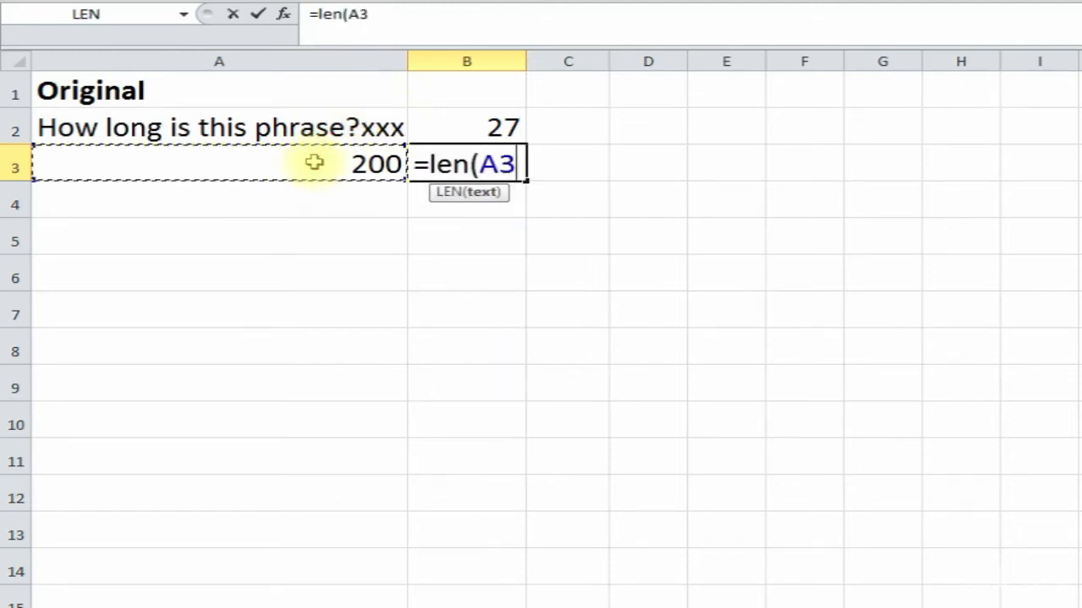
{"action": "type", "text": ")"}
{"action": "key", "text": "Return"}
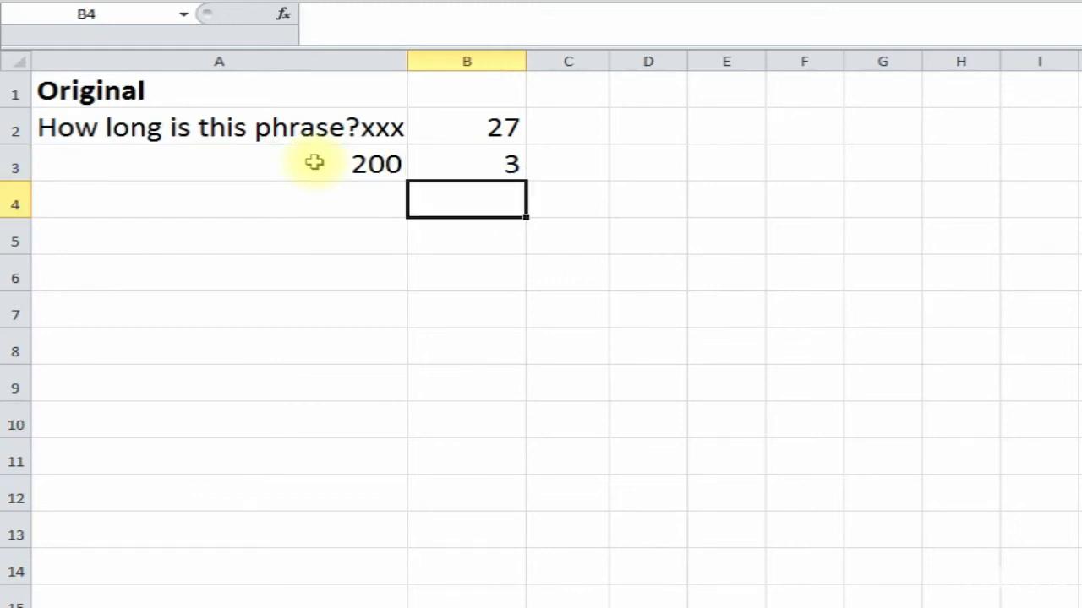
{"action": "left_click", "coordinate": [466, 174]}
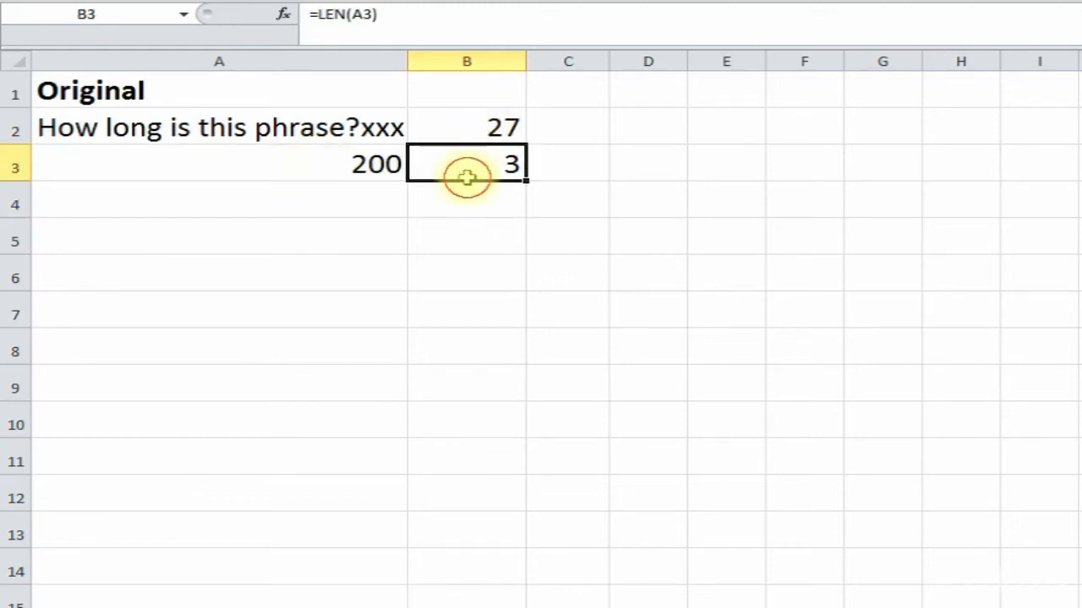
{"action": "left_click", "coordinate": [293, 165]}
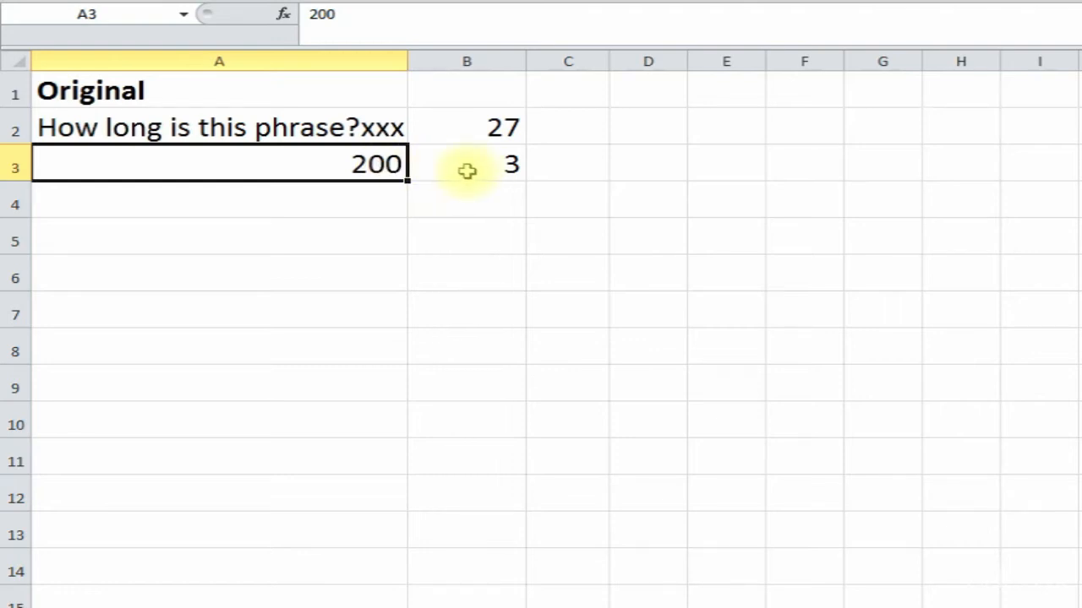
{"action": "left_click", "coordinate": [488, 168]}
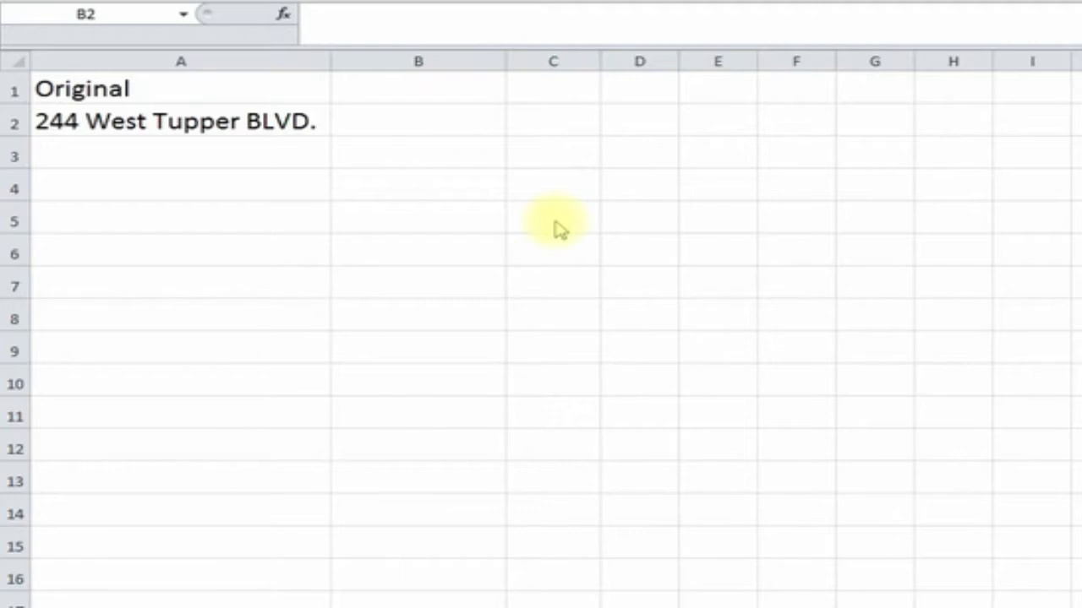
- Convert the address in A2 to lowercase in B2 with LOWER and widen column B
{"action": "left_click", "coordinate": [198, 128]}
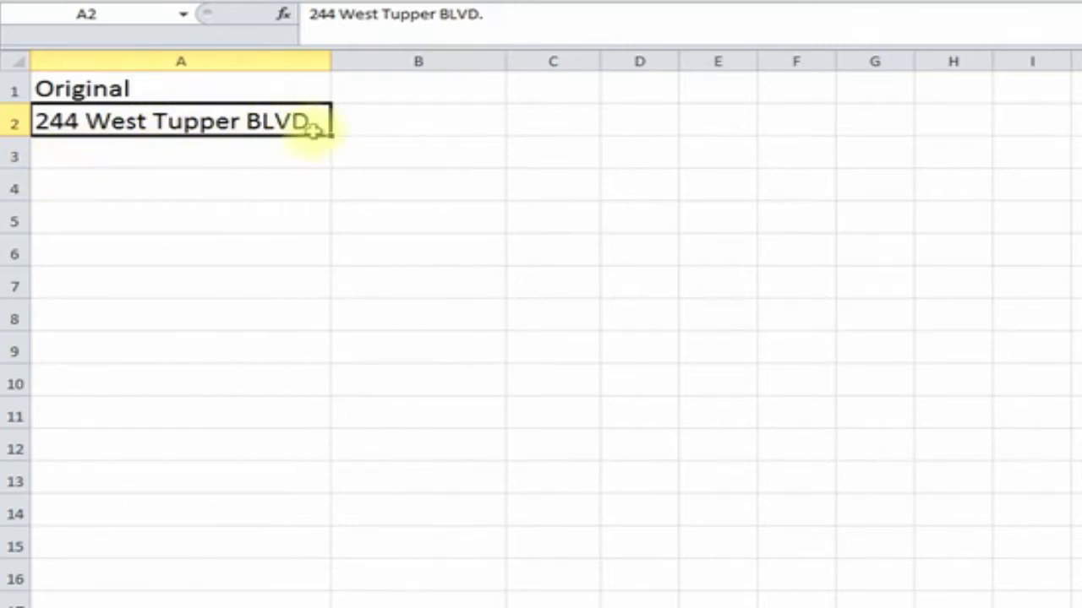
{"action": "left_click", "coordinate": [379, 122]}
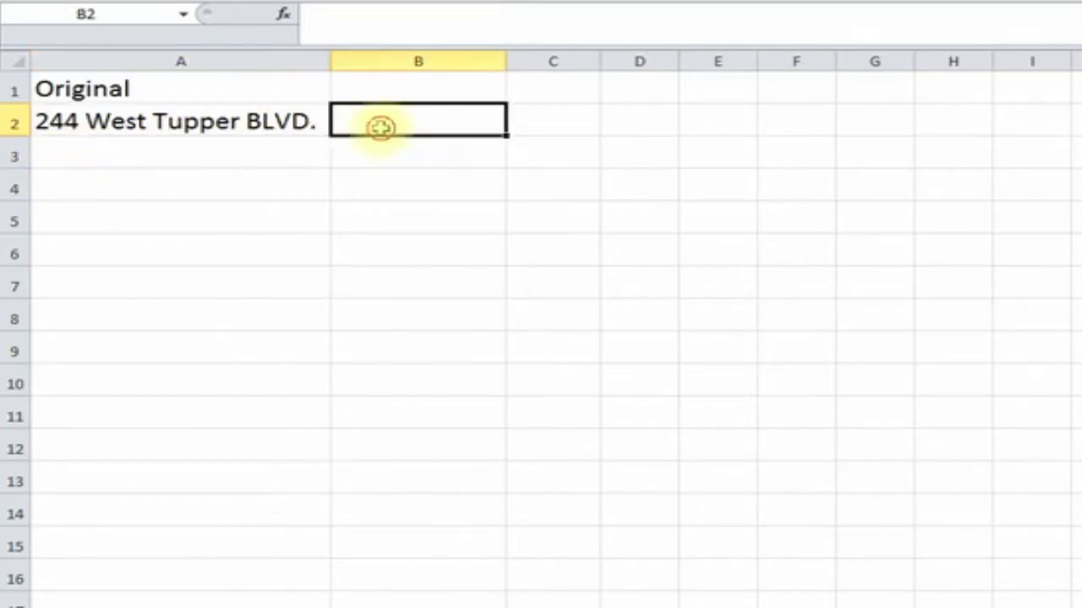
{"action": "left_click", "coordinate": [286, 18]}
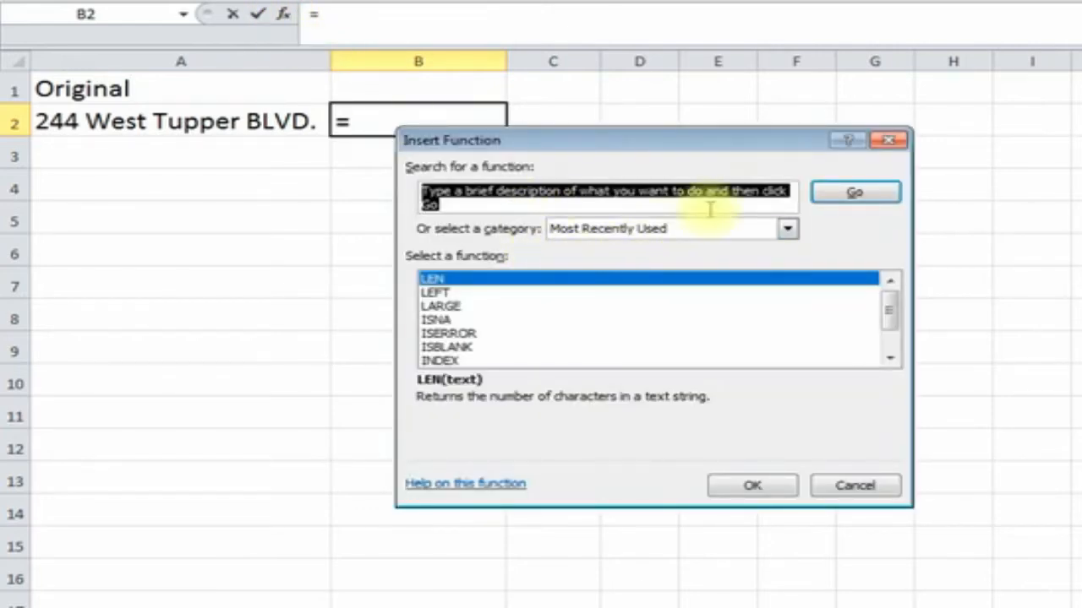
{"action": "key", "text": "BackSpace"}
{"action": "left_click", "coordinate": [834, 196]}
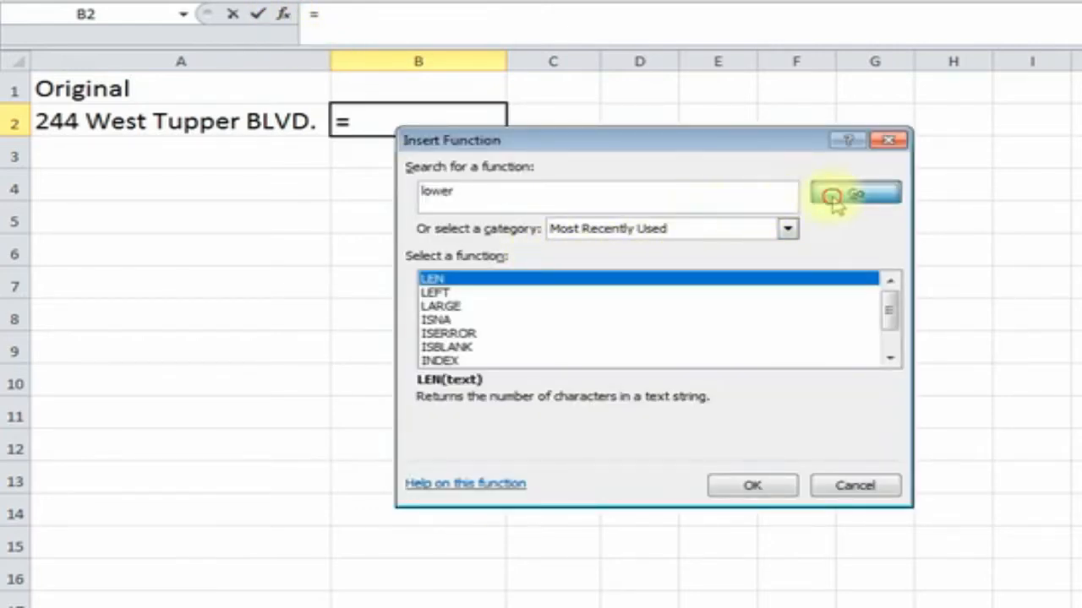
{"action": "double_click", "coordinate": [612, 283]}
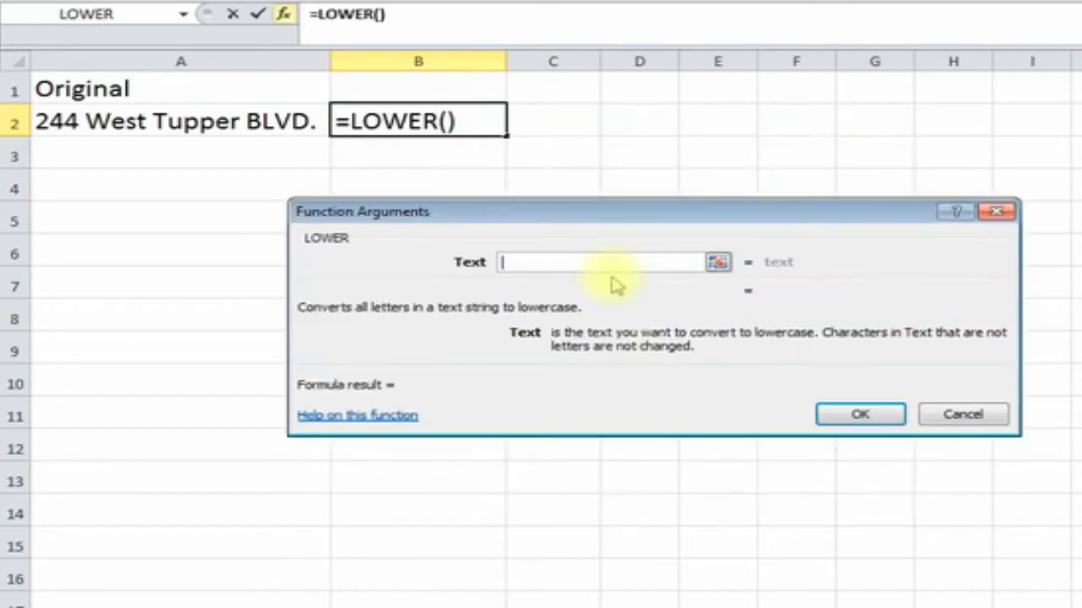
{"action": "left_click", "coordinate": [212, 121]}
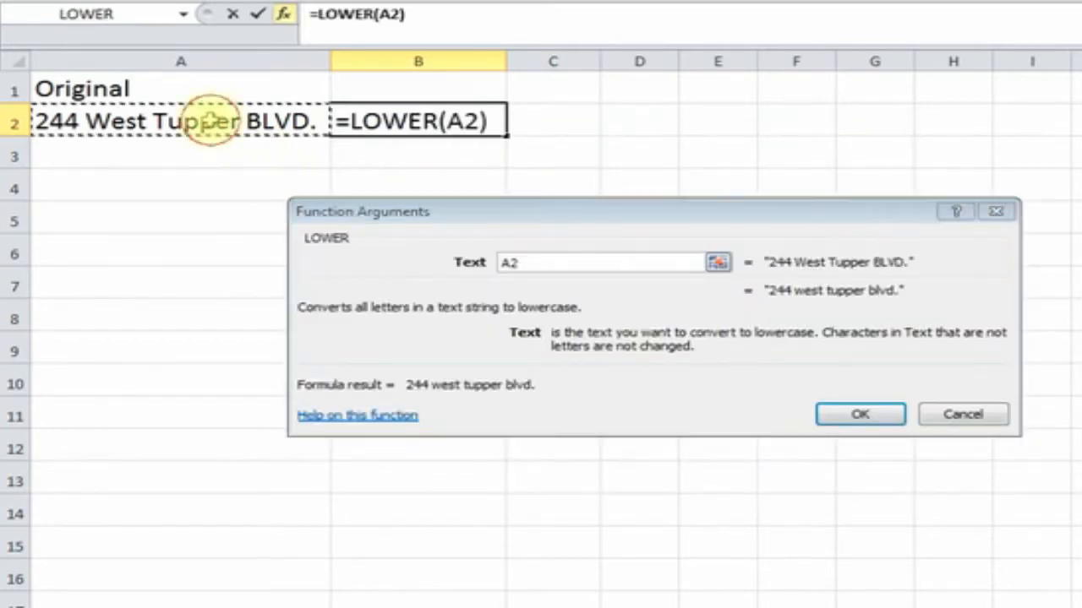
{"action": "left_click", "coordinate": [885, 421]}
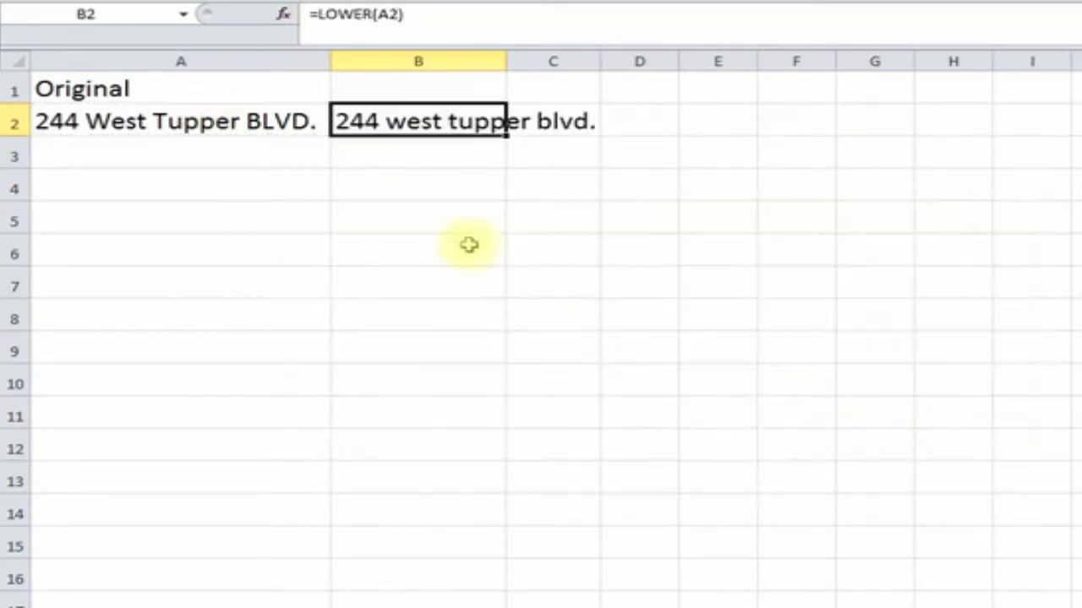
{"action": "left_click_drag", "start_coordinate": [509, 61], "coordinate": [607, 61]}
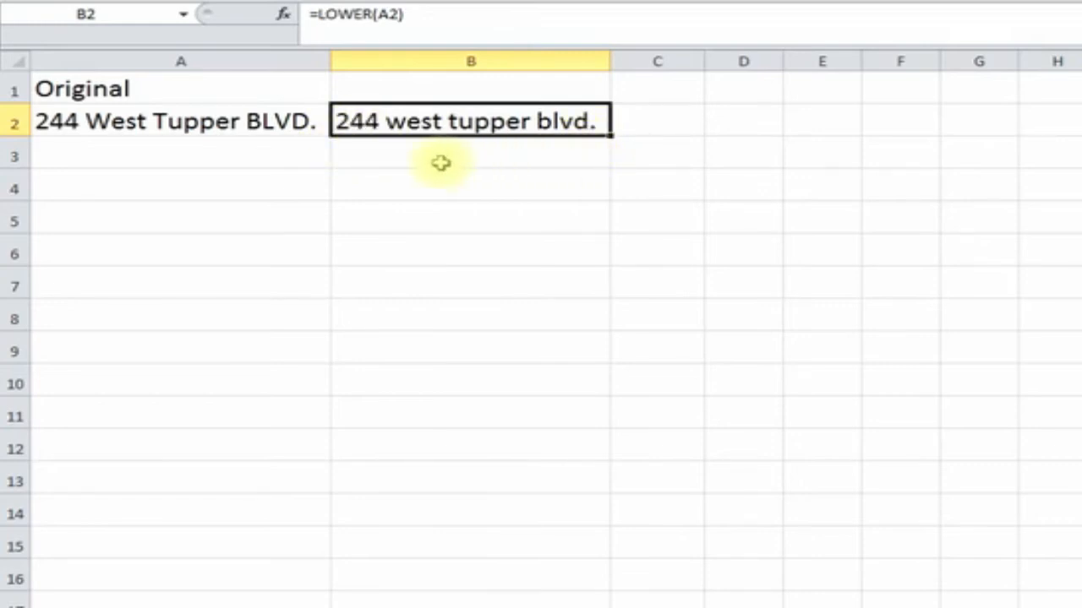
- Type JOE into A3 and enter =LOWER(A3) in B3
{"action": "left_click", "coordinate": [270, 153]}
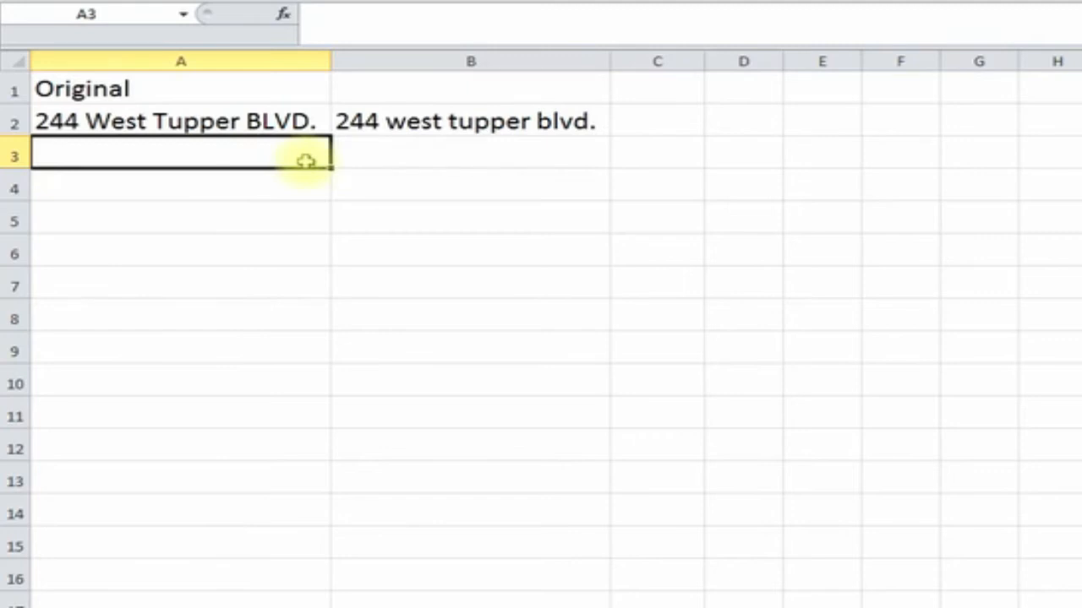
{"action": "type", "text": "JOE"}
{"action": "key", "text": "Return"}
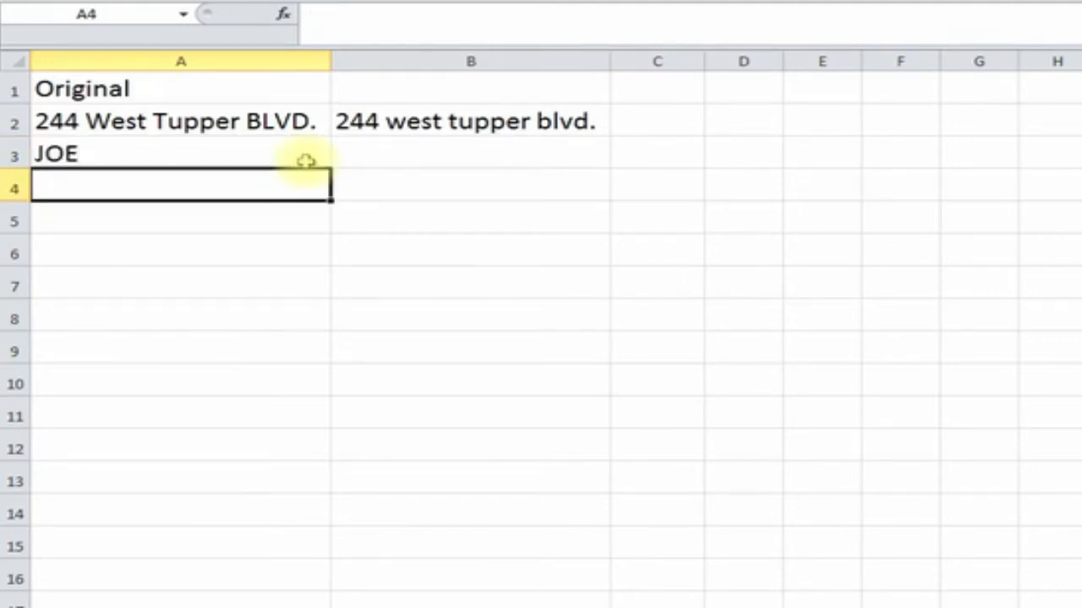
{"action": "left_click", "coordinate": [423, 145]}
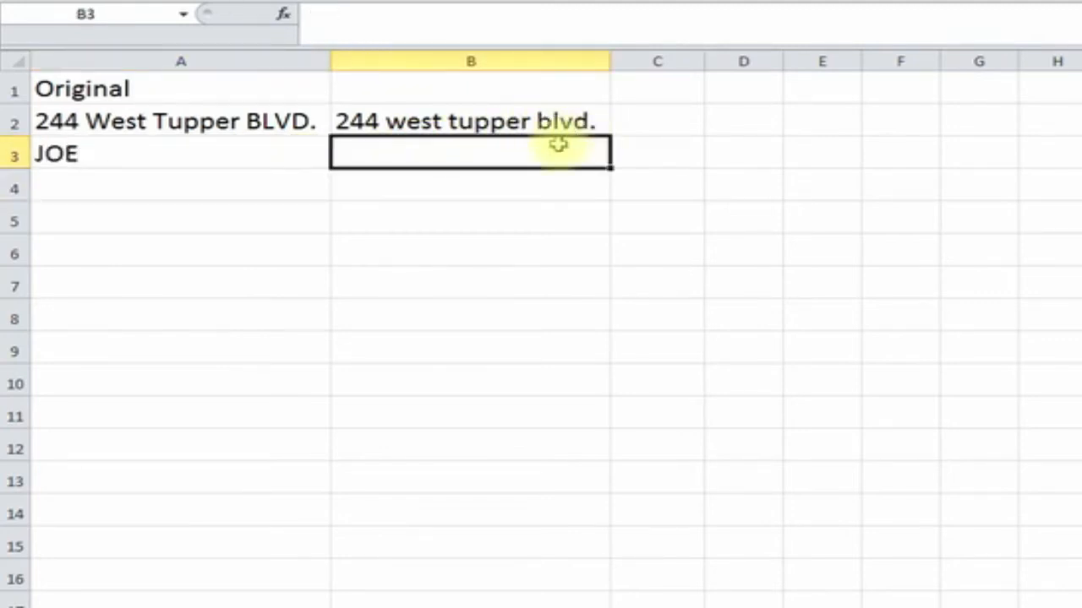
{"action": "type", "text": "="}
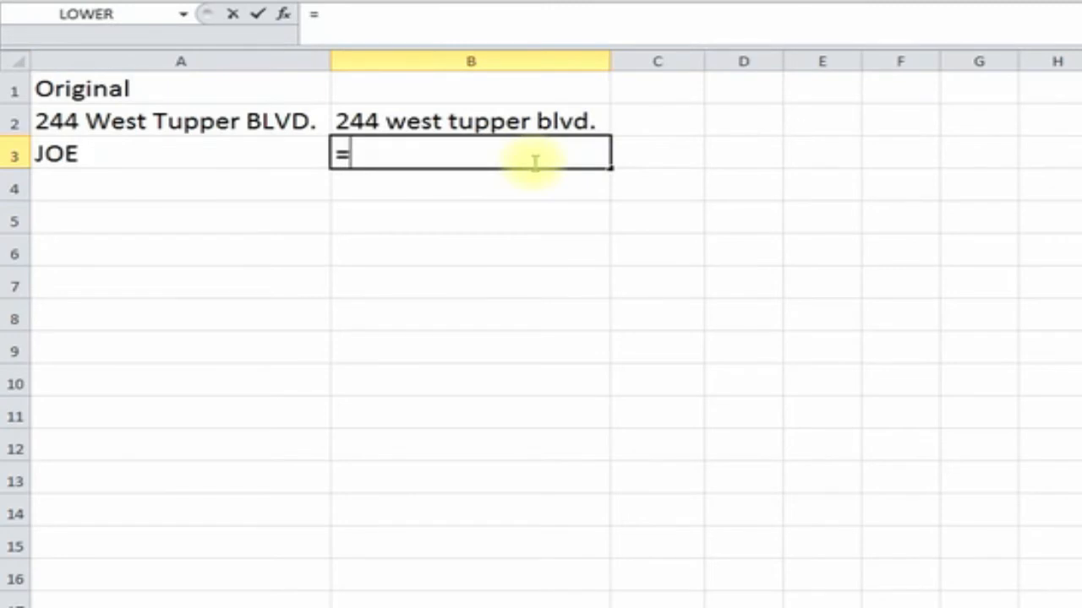
{"action": "type", "text": "lower("}
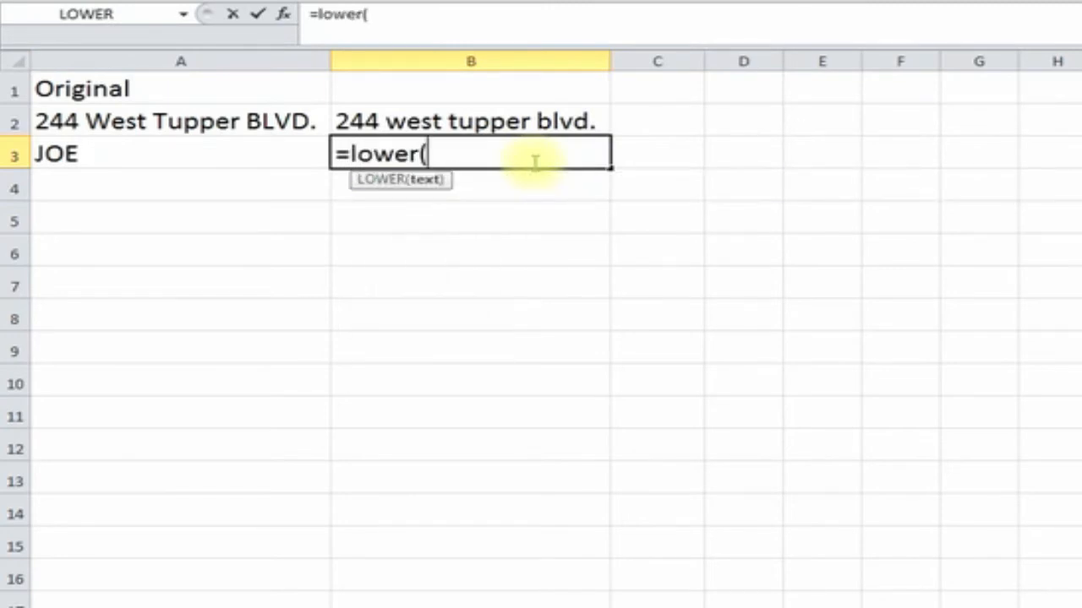
{"action": "left_click", "coordinate": [218, 152]}
{"action": "type", "text": ")"}
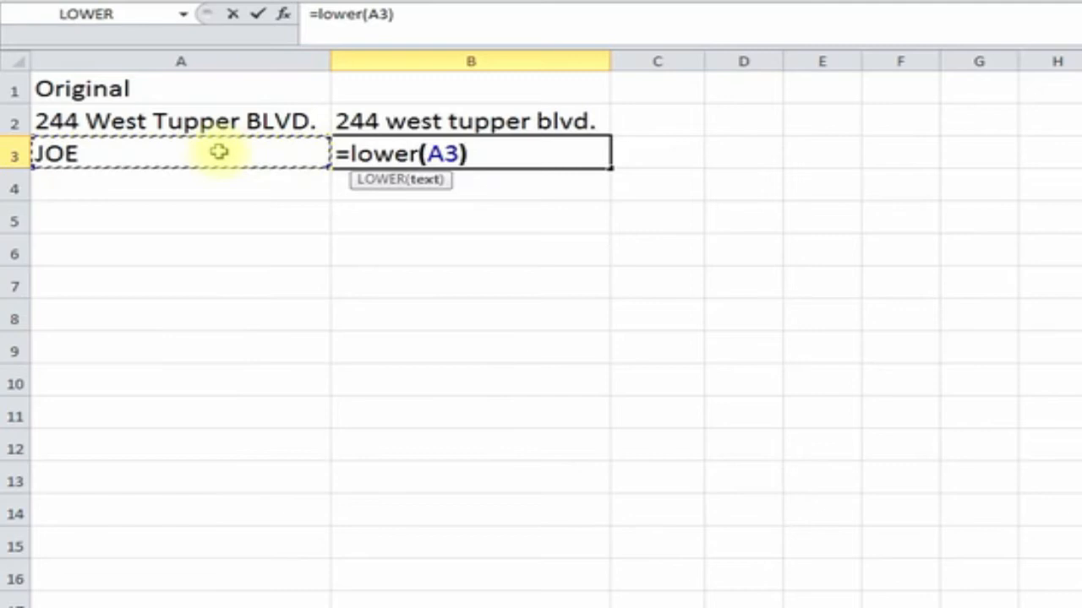
{"action": "key", "text": "Return"}
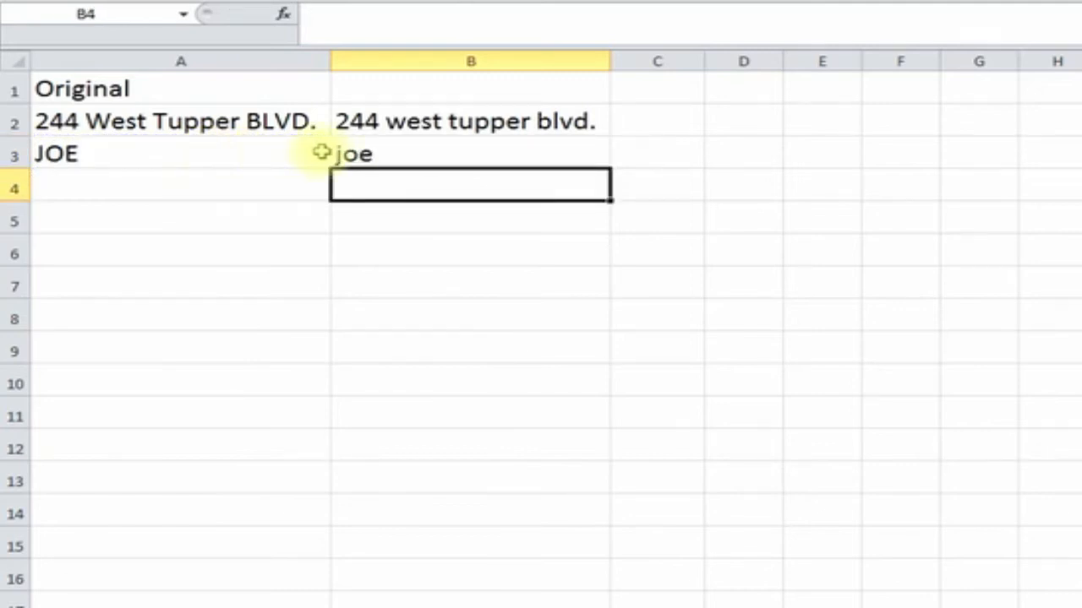
- Compare the original JOE in A3 with the lowercase joe in B3
{"action": "left_click", "coordinate": [268, 157]}
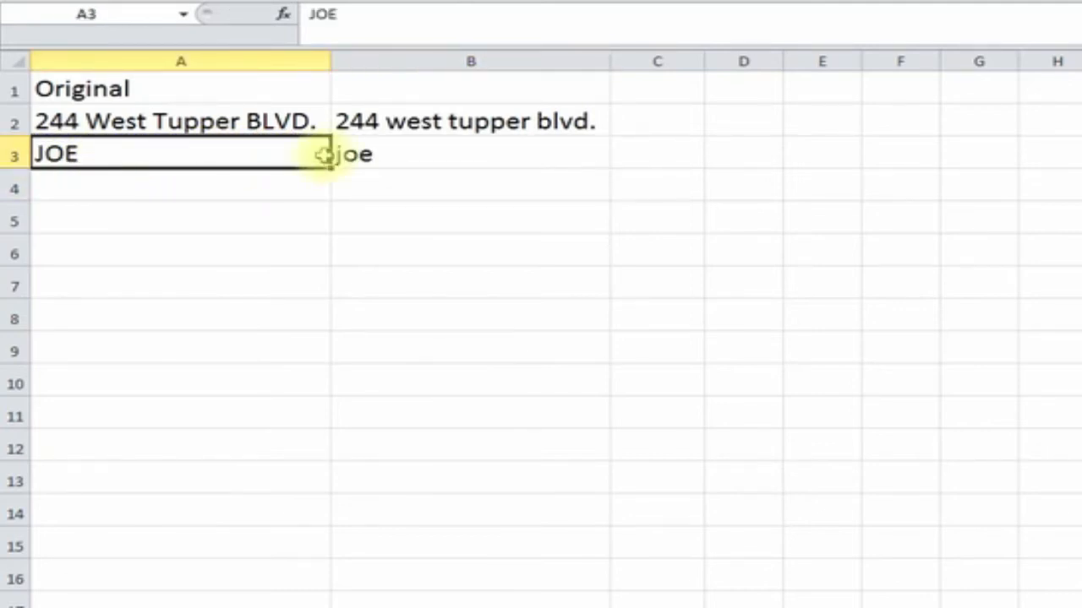
{"action": "left_click", "coordinate": [380, 165]}
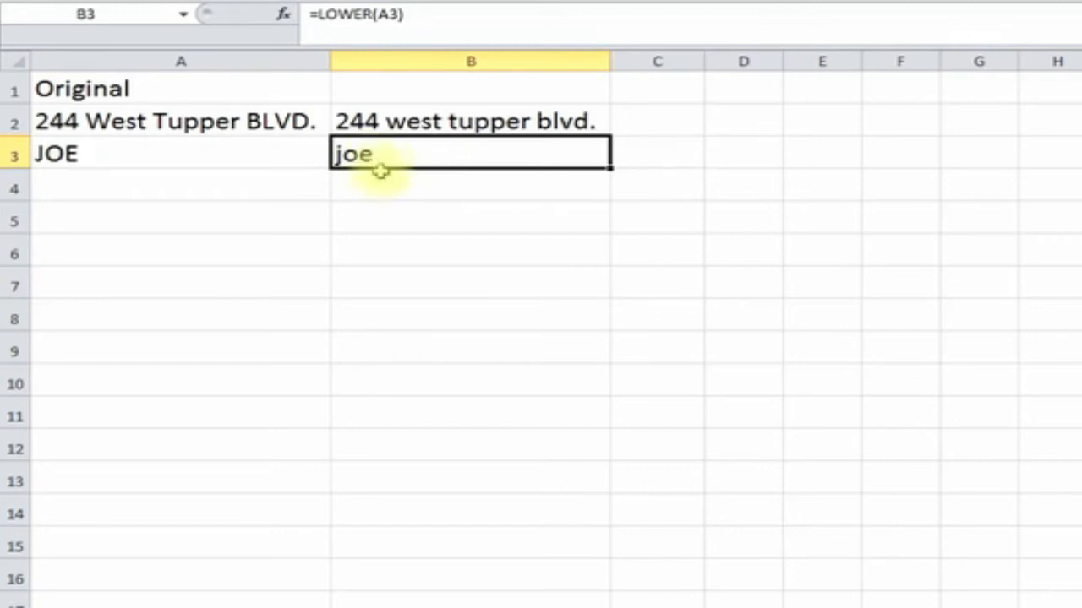
{"action": "left_click", "coordinate": [382, 183]}
{"action": "left_click", "coordinate": [405, 154]}
{"action": "left_click", "coordinate": [437, 181]}
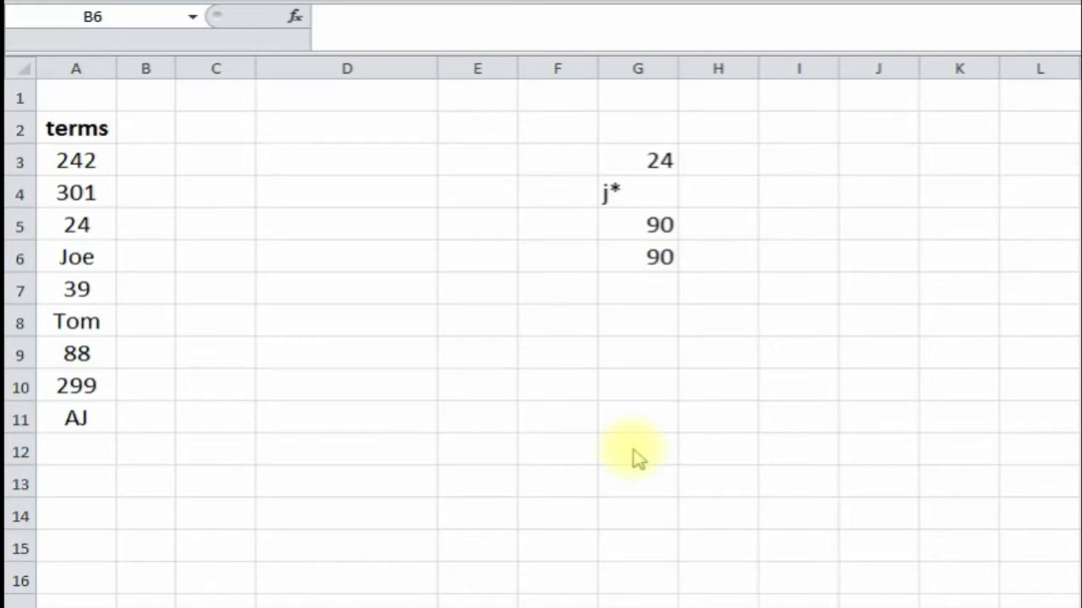
- Review the terms 242, Joe, Tom and 299 in column A, then widen column C and select C3
{"action": "left_click", "coordinate": [87, 157]}
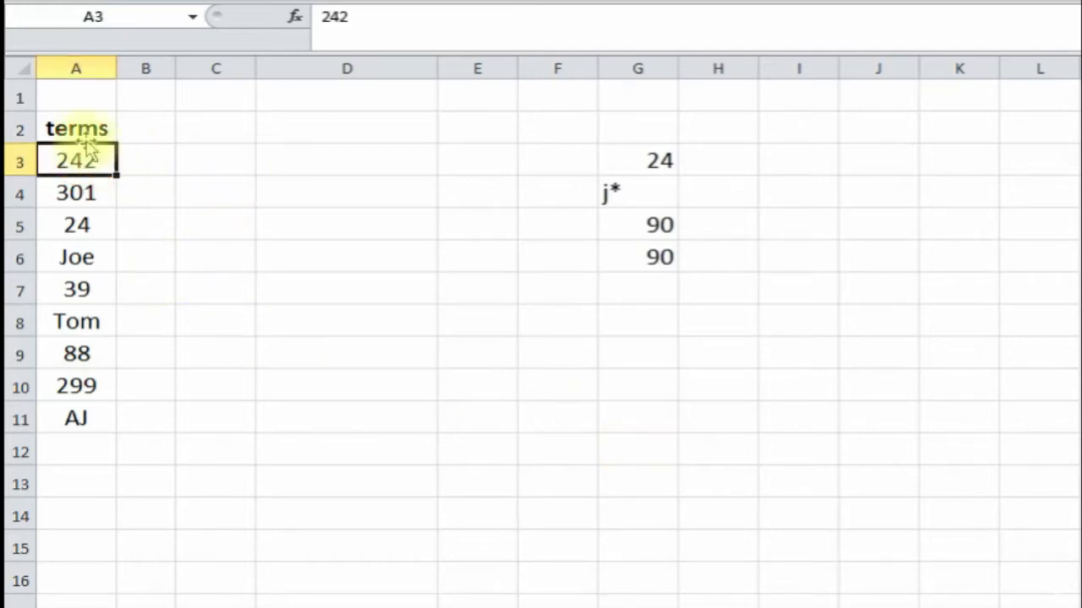
{"action": "left_click", "coordinate": [77, 253]}
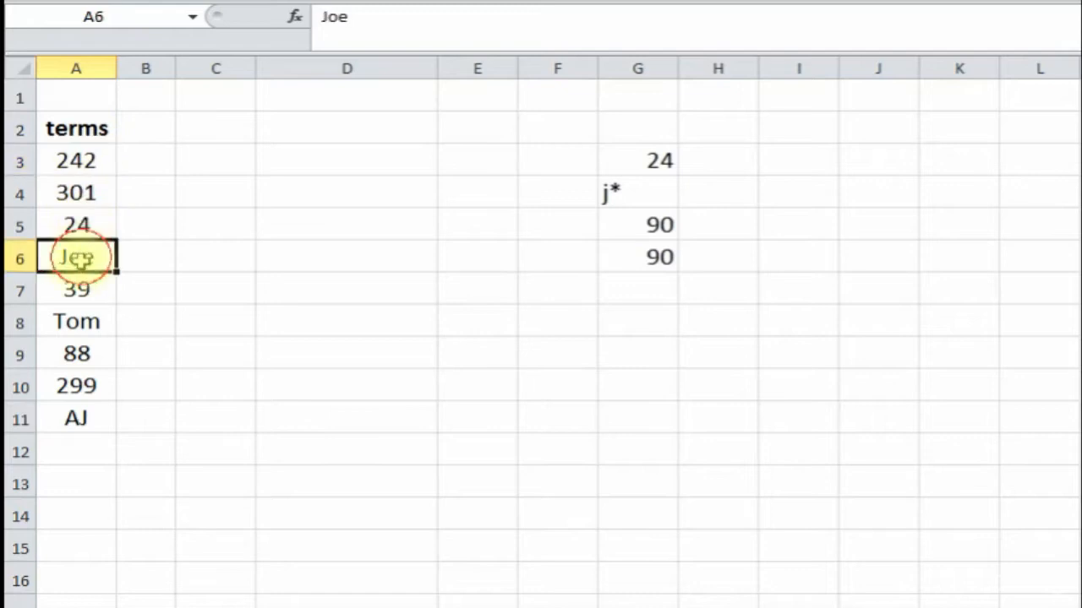
{"action": "left_click", "coordinate": [78, 314]}
{"action": "left_click", "coordinate": [79, 387]}
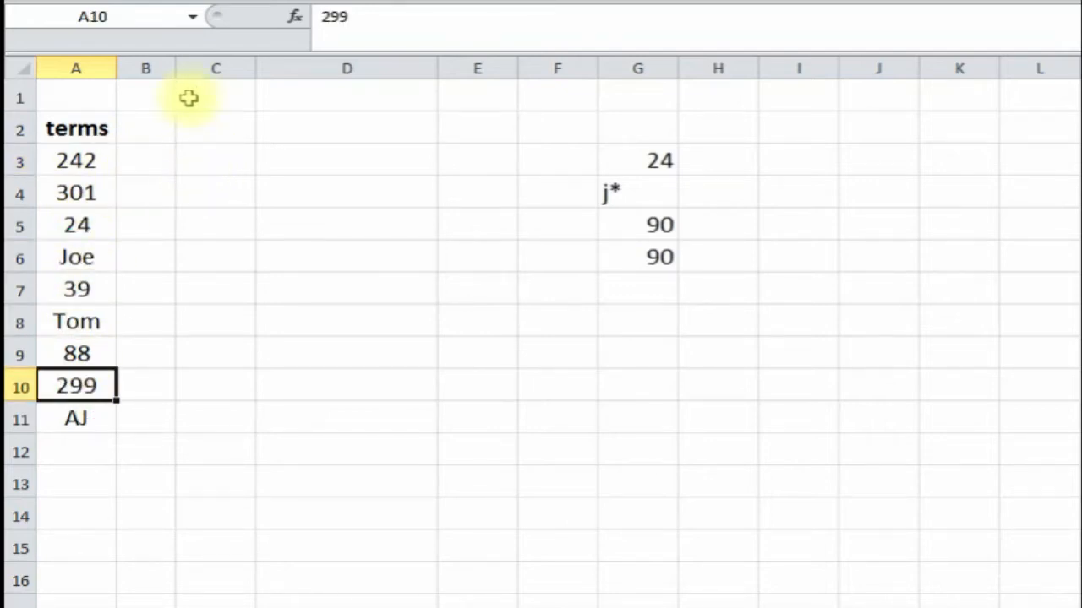
{"action": "left_click_drag", "start_coordinate": [257, 69], "coordinate": [297, 69]}
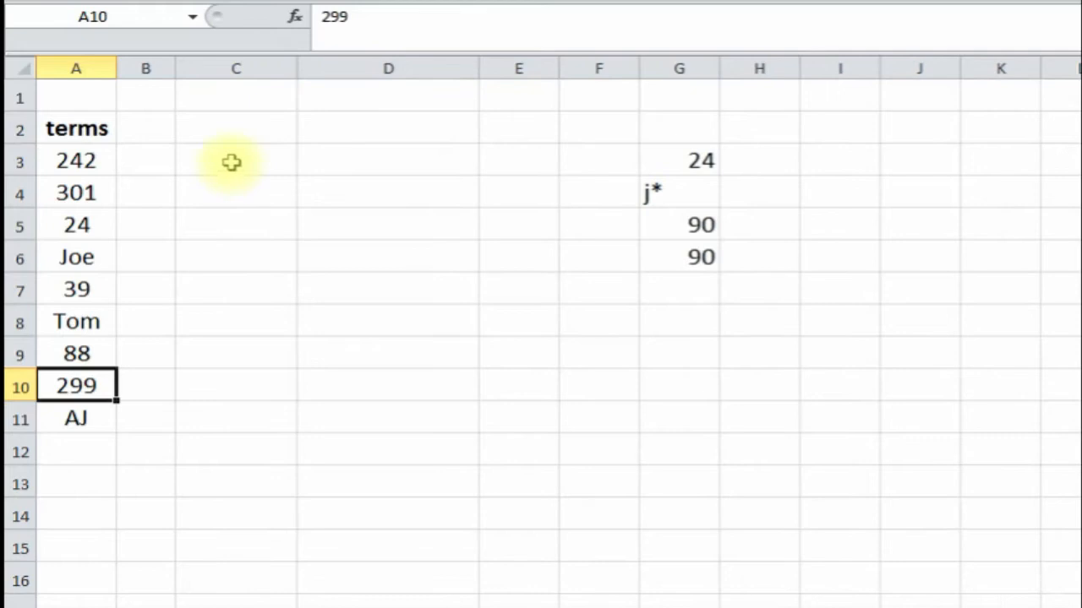
{"action": "left_click", "coordinate": [232, 163]}
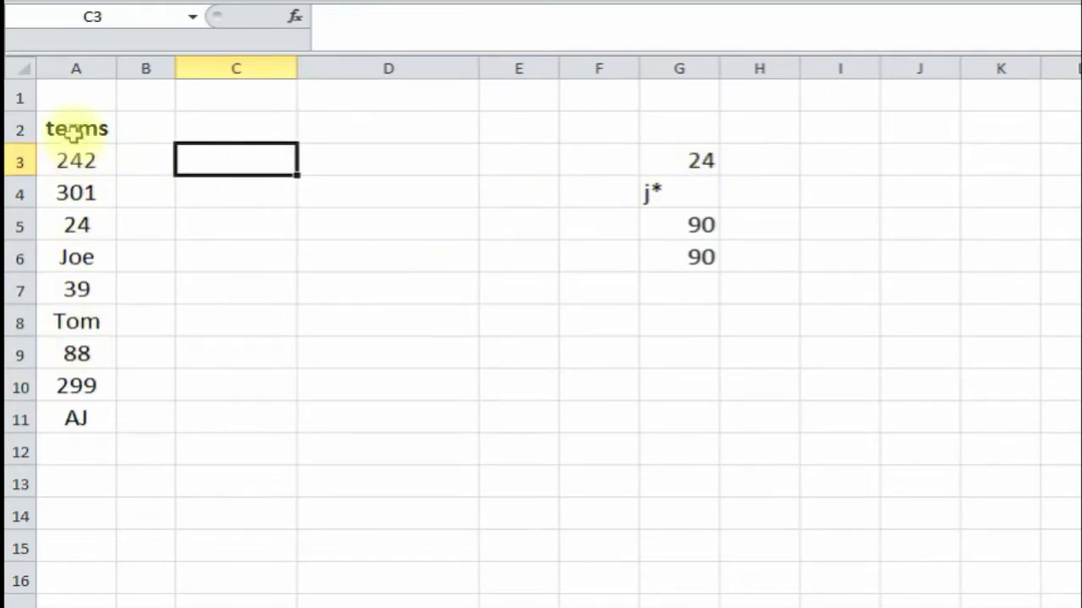
{"action": "left_click", "coordinate": [295, 17]}
- Start a MATCH formula in C3 with 24 as the lookup value
{"action": "type", "text": "match"}
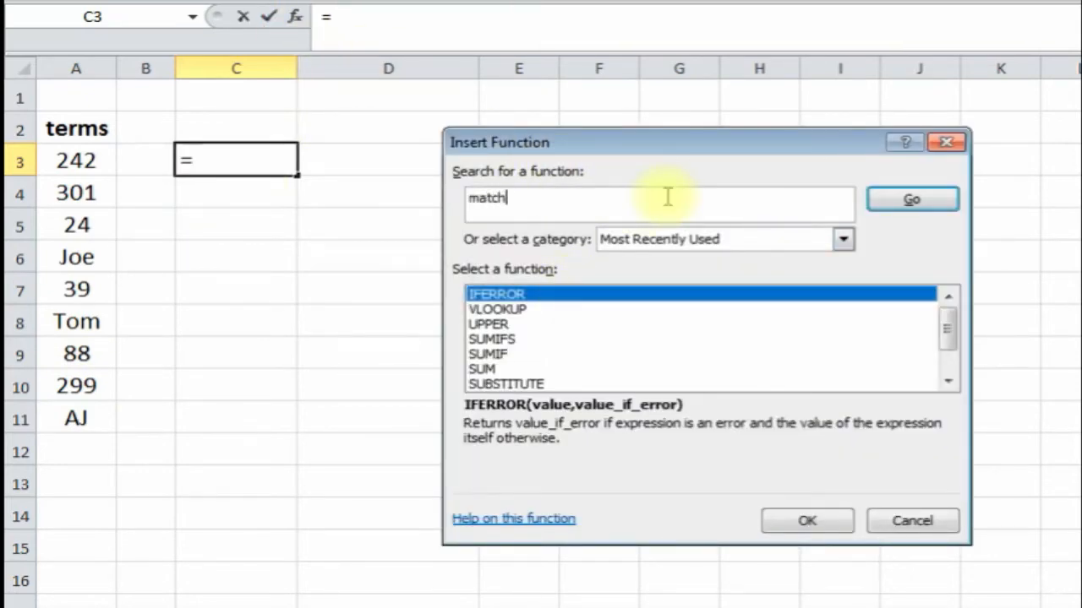
{"action": "key", "text": "Return"}
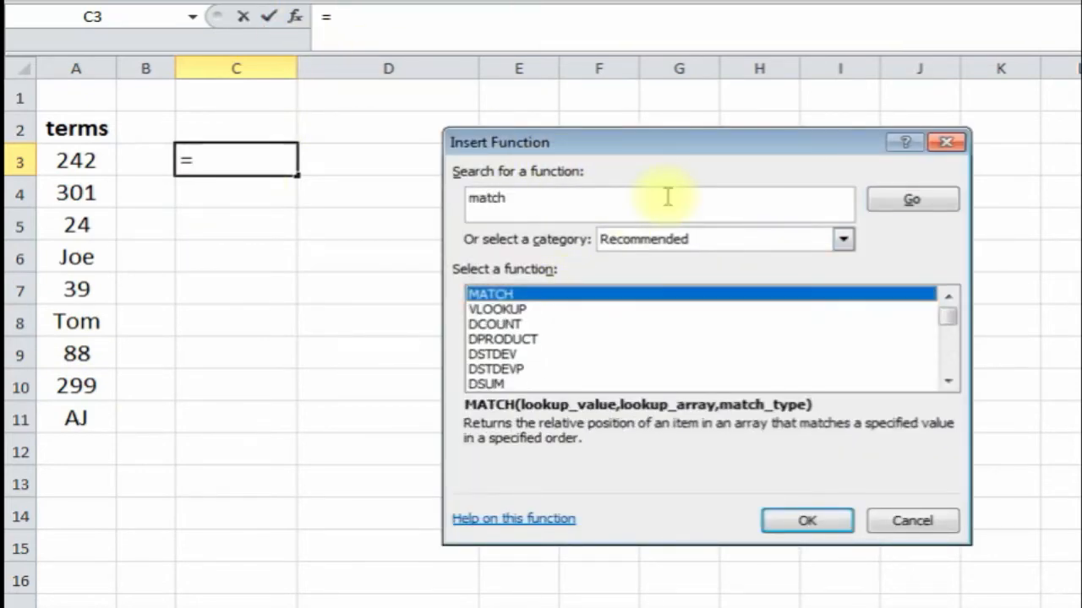
{"action": "double_click", "coordinate": [577, 298]}
{"action": "left_click_drag", "start_coordinate": [601, 181], "coordinate": [546, 225]}
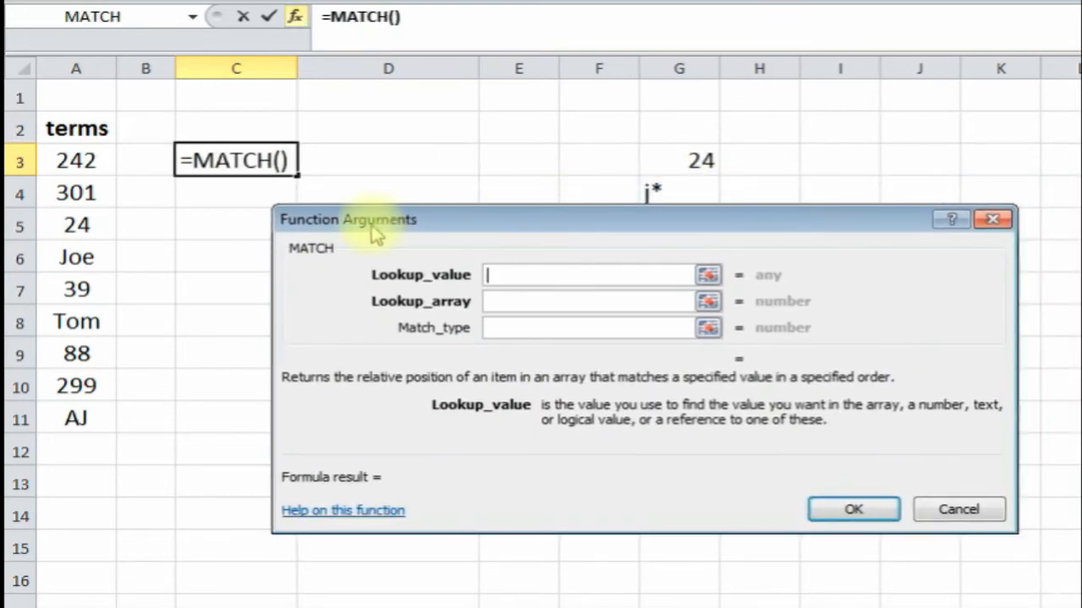
{"action": "left_click", "coordinate": [699, 160]}
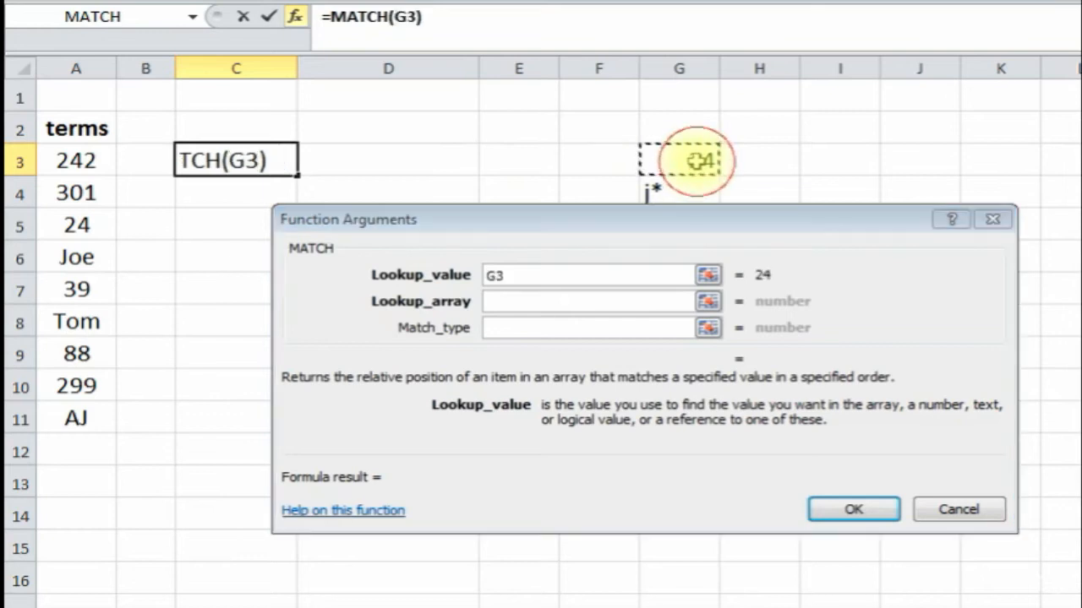
{"action": "left_click", "coordinate": [528, 272]}
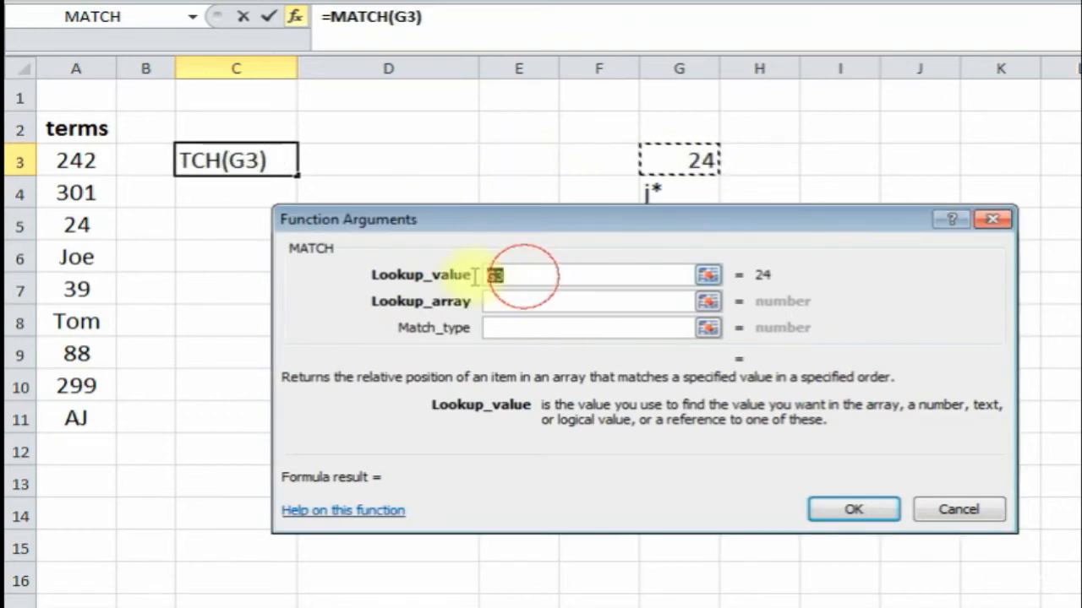
{"action": "type", "text": "24"}
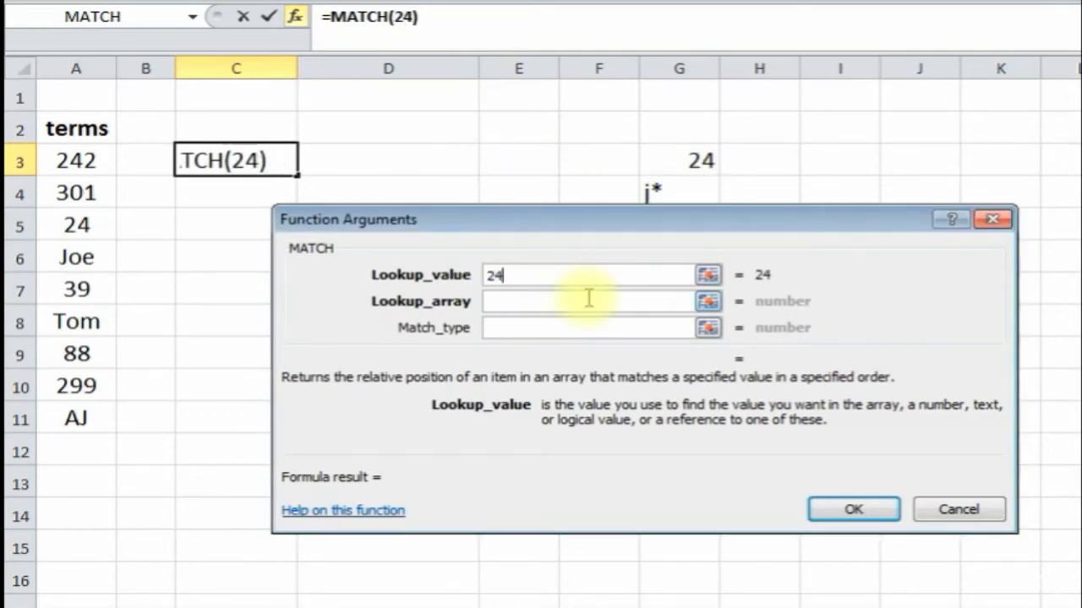
- Set lookup range A3:A11 and match type 0, returning position 3 for 24 in A5
{"action": "left_click", "coordinate": [532, 308]}
{"action": "left_click_drag", "start_coordinate": [77, 162], "coordinate": [77, 414]}
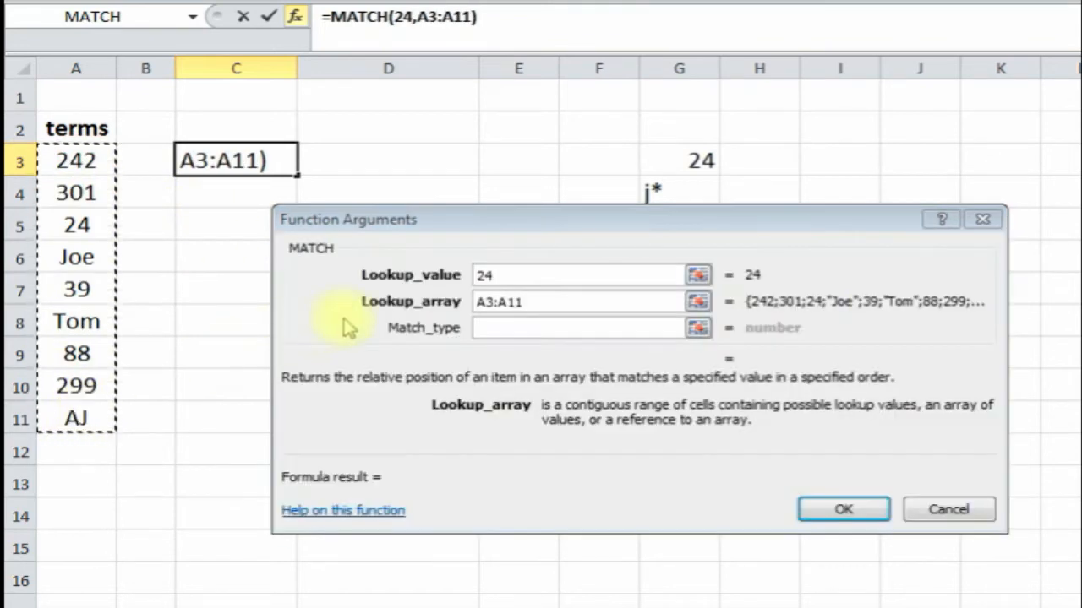
{"action": "left_click", "coordinate": [513, 331]}
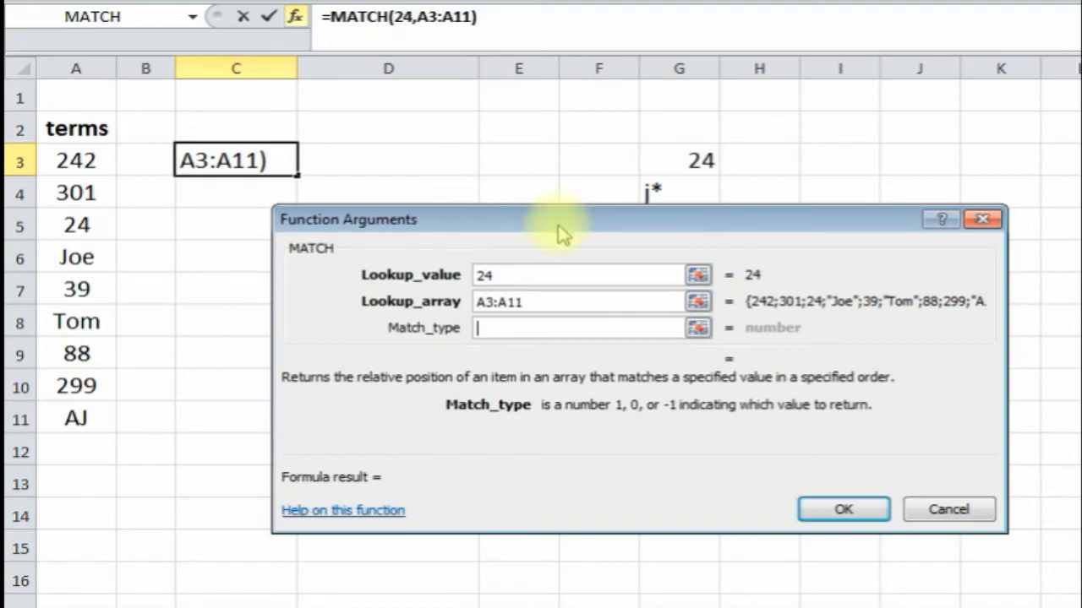
{"action": "left_click", "coordinate": [509, 329]}
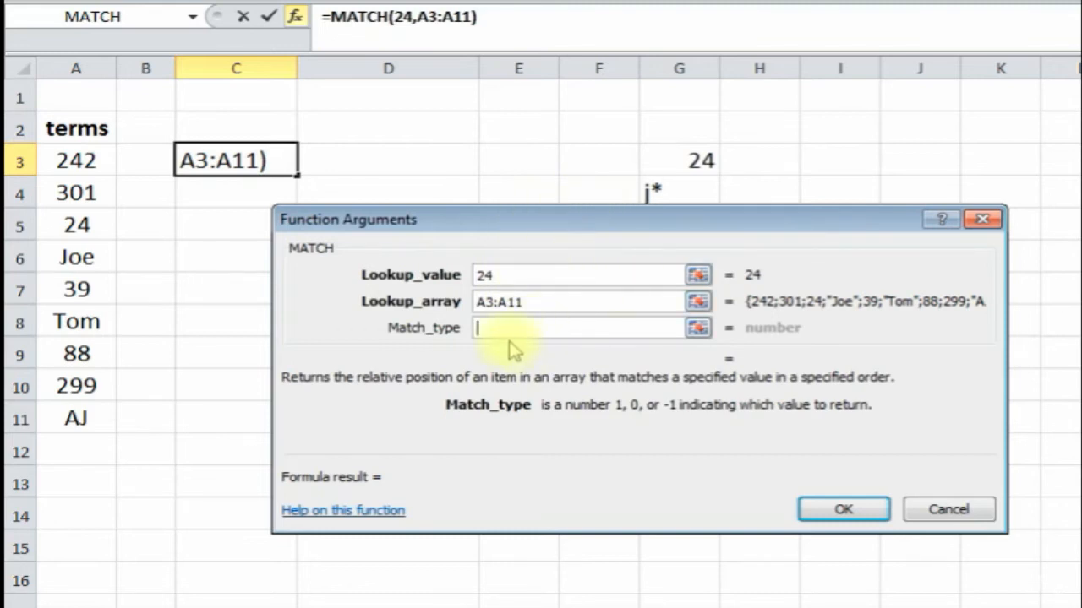
{"action": "type", "text": "0"}
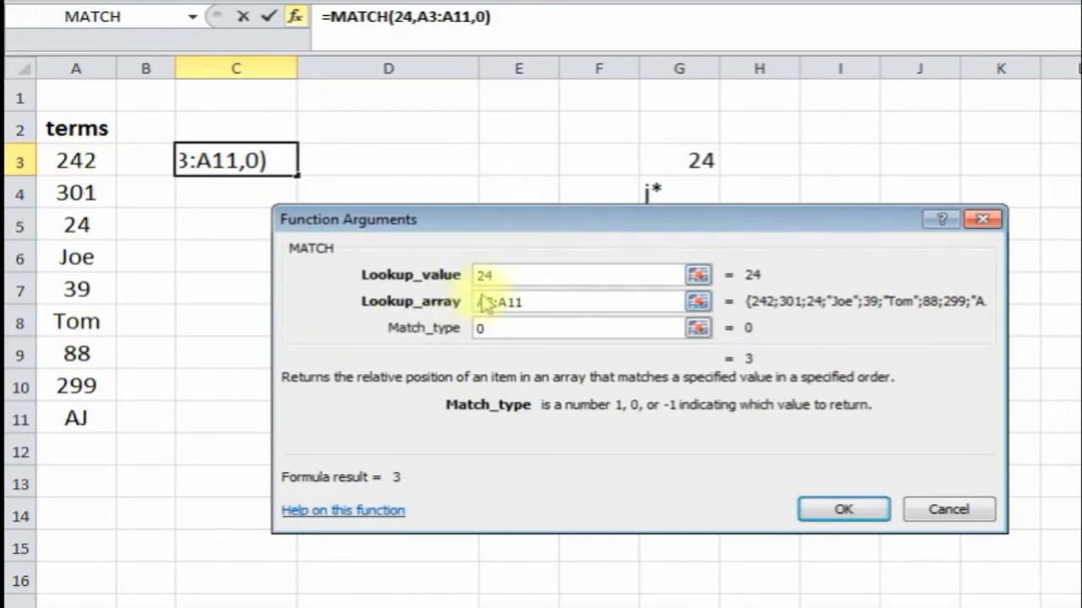
{"action": "left_click", "coordinate": [822, 508]}
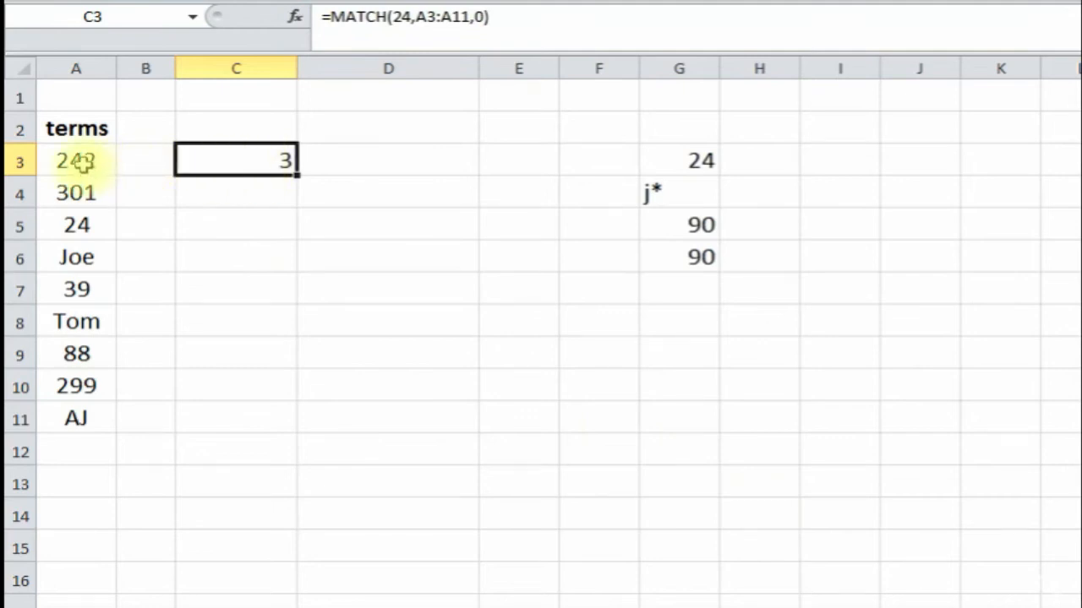
{"action": "left_click", "coordinate": [79, 190]}
{"action": "left_click", "coordinate": [76, 221]}
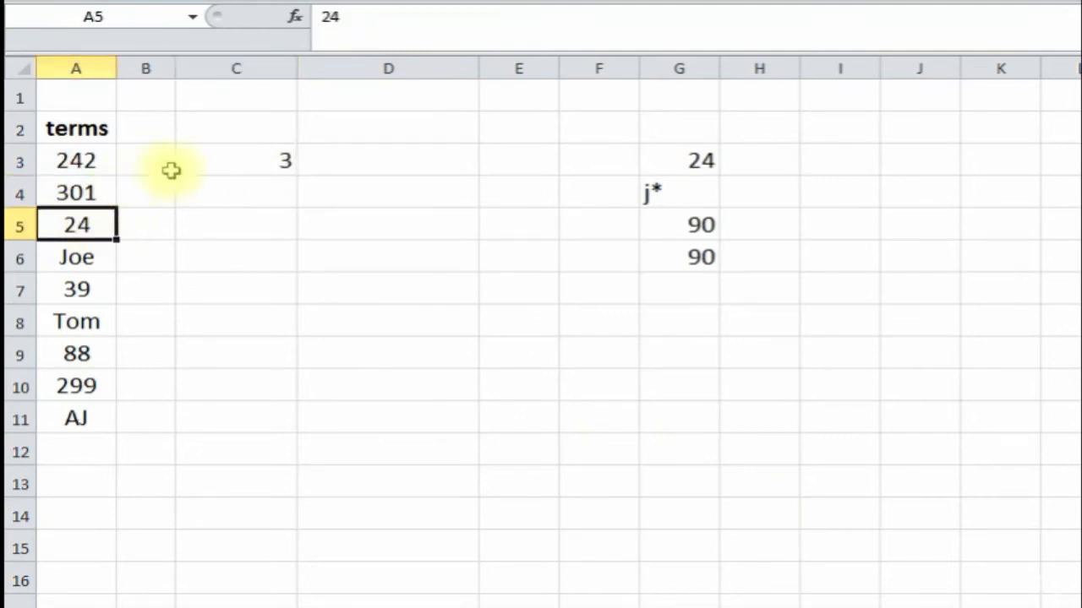
- Enter a wildcard =MATCH("j*",A3:A11,0) in C4, which finds Joe at position 4
{"action": "left_click", "coordinate": [261, 193]}
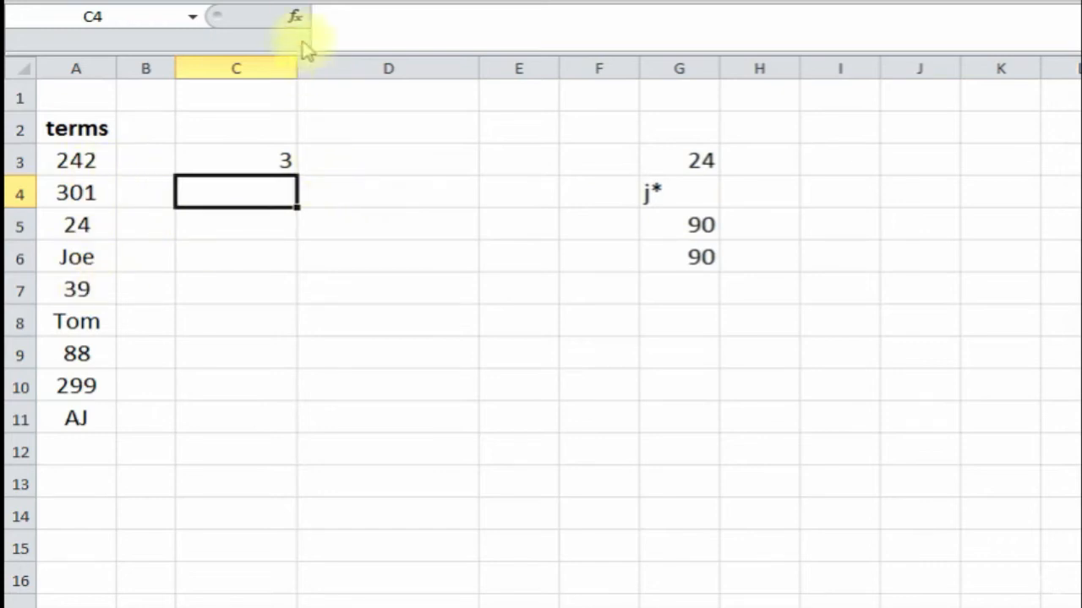
{"action": "left_click", "coordinate": [295, 17]}
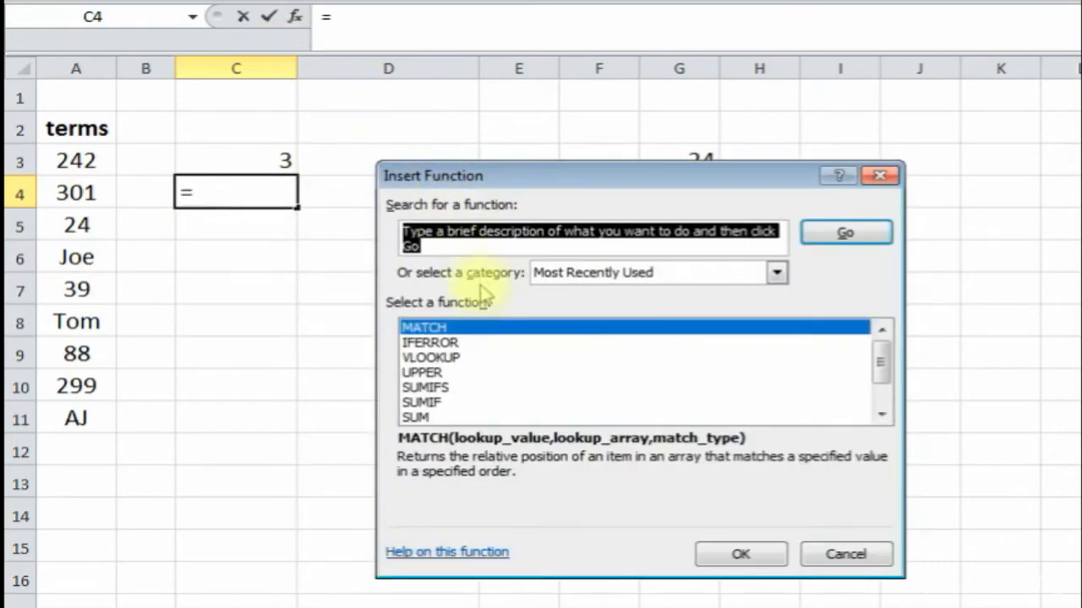
{"action": "double_click", "coordinate": [496, 327]}
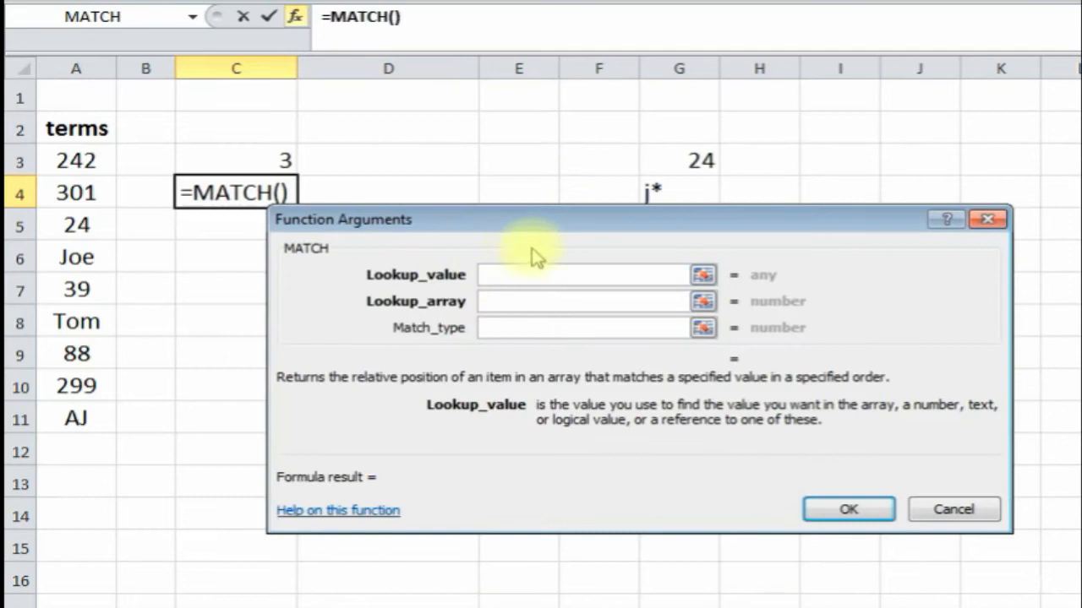
{"action": "type", "text": "j*"}
{"action": "left_click", "coordinate": [531, 282]}
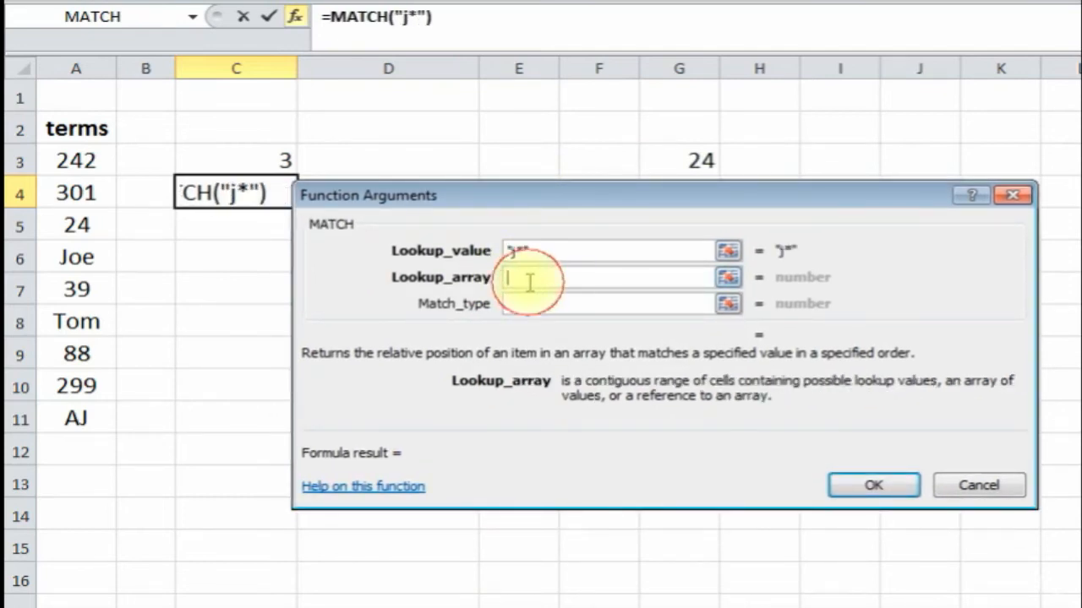
{"action": "left_click_drag", "start_coordinate": [81, 162], "coordinate": [75, 407]}
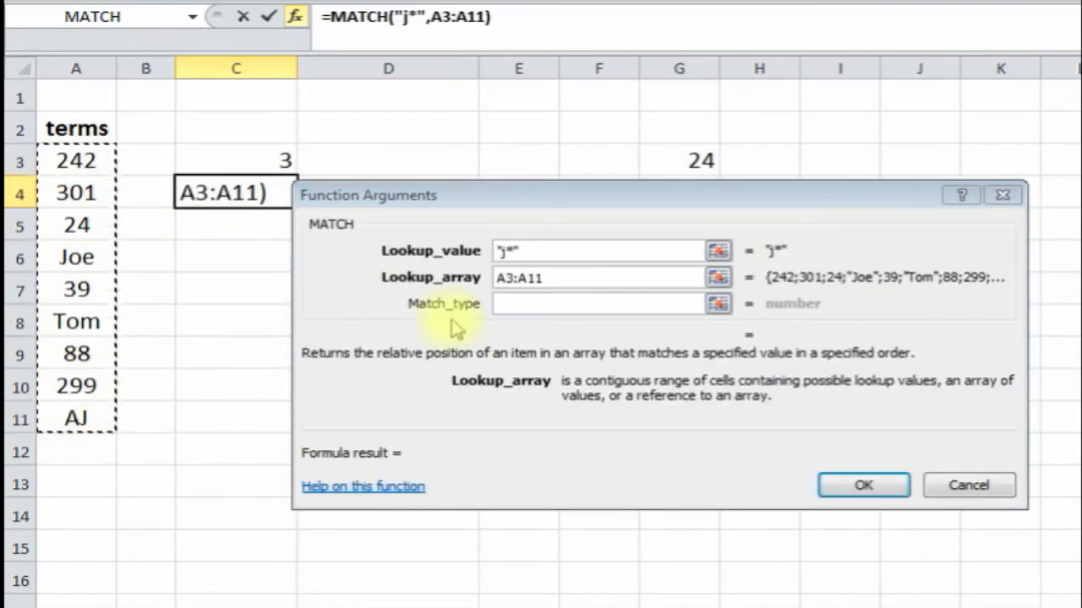
{"action": "left_click", "coordinate": [524, 308]}
{"action": "type", "text": "0"}
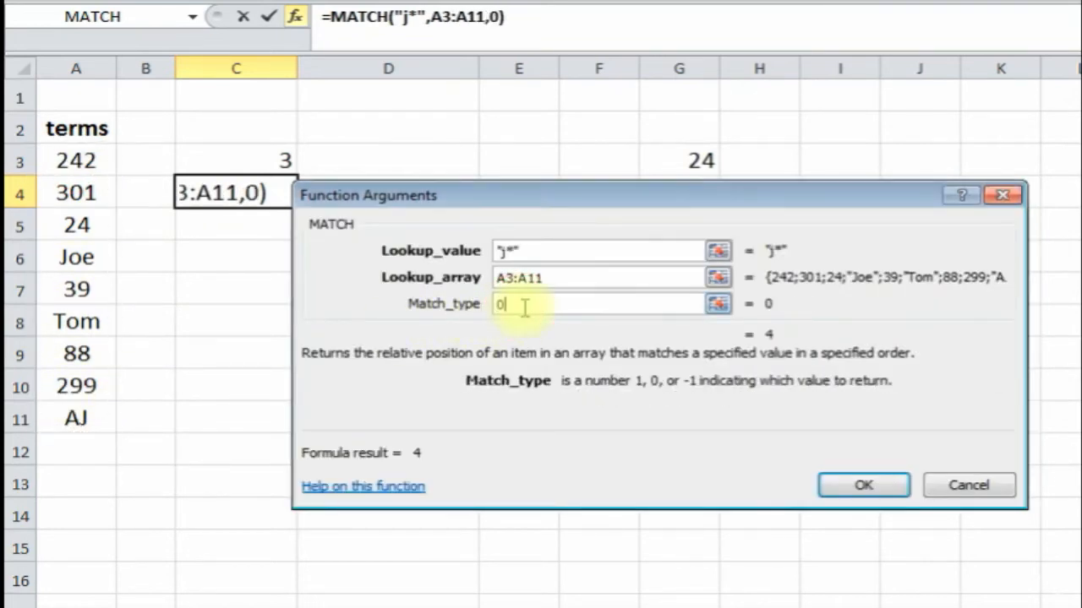
{"action": "left_click", "coordinate": [861, 484]}
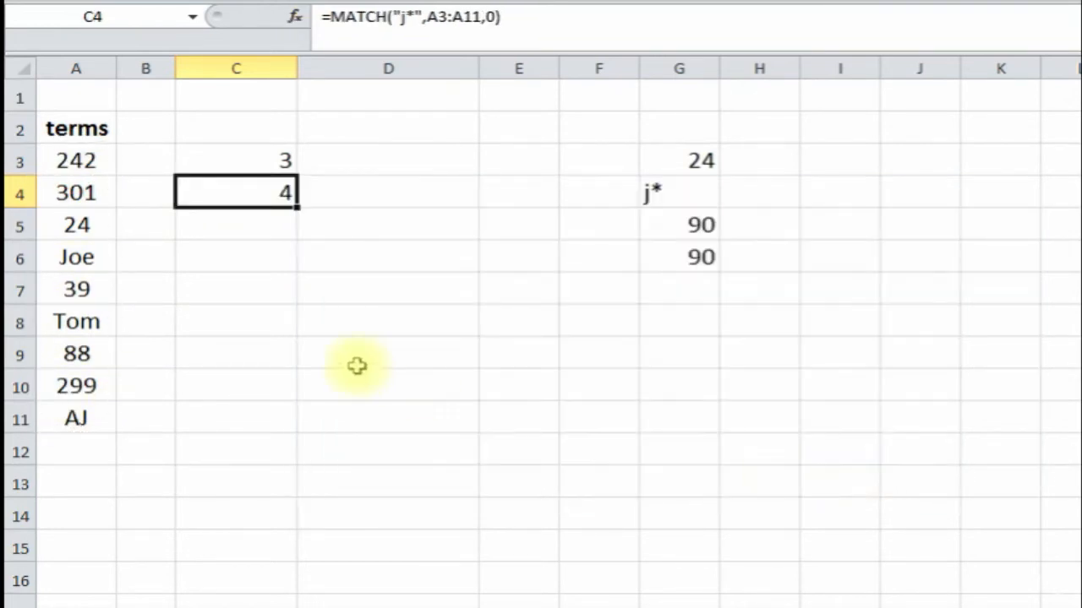
{"action": "left_click", "coordinate": [78, 162]}
{"action": "left_click", "coordinate": [77, 221]}
{"action": "left_click", "coordinate": [76, 246]}
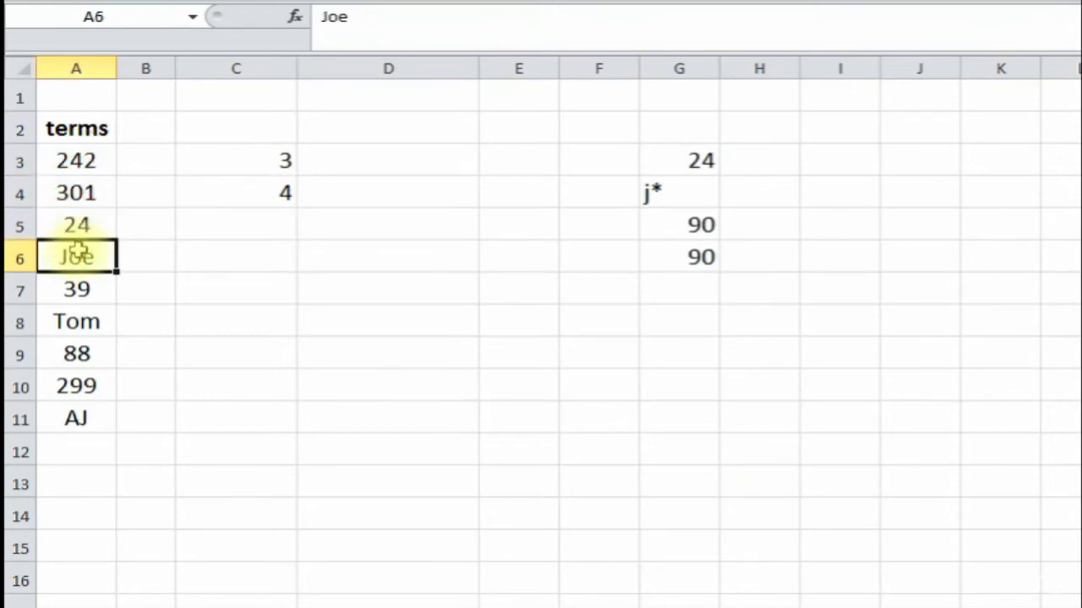
- Edit the C4 formula to look up "joe" instead of j*, still returning 4
{"action": "left_click", "coordinate": [261, 195]}
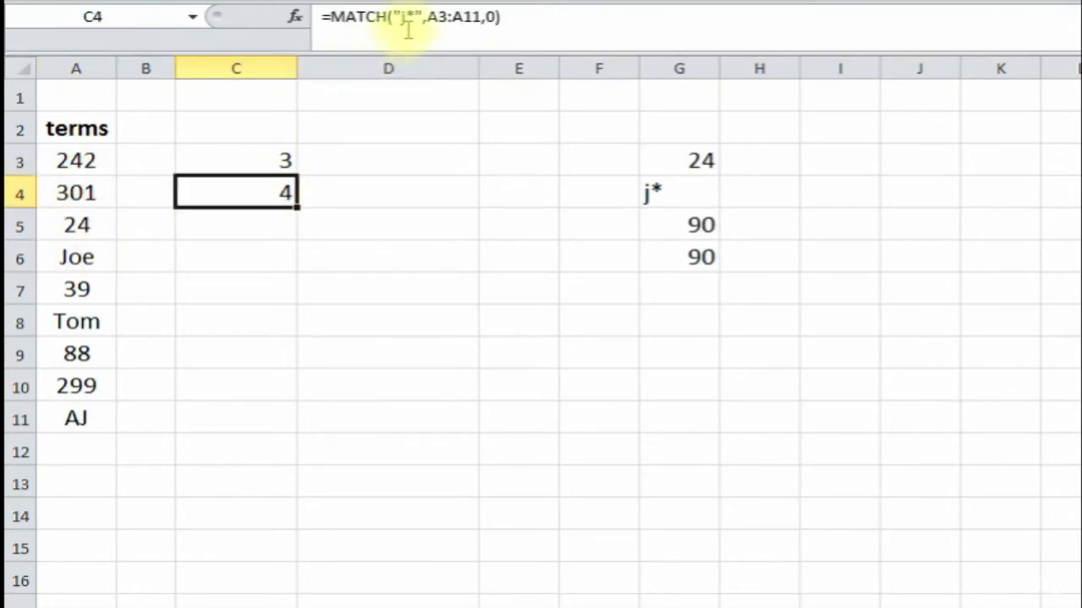
{"action": "left_click", "coordinate": [412, 17]}
{"action": "key", "text": "BackSpace"}
{"action": "key", "text": "BackSpace"}
{"action": "type", "text": "joe"}
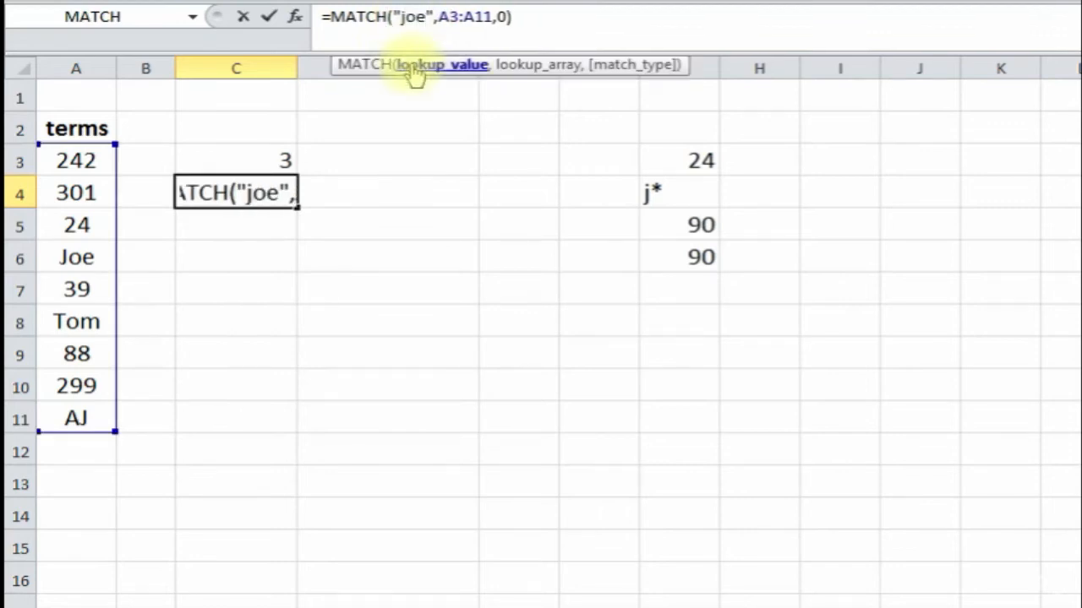
{"action": "key", "text": "Return"}
{"action": "left_click", "coordinate": [243, 191]}
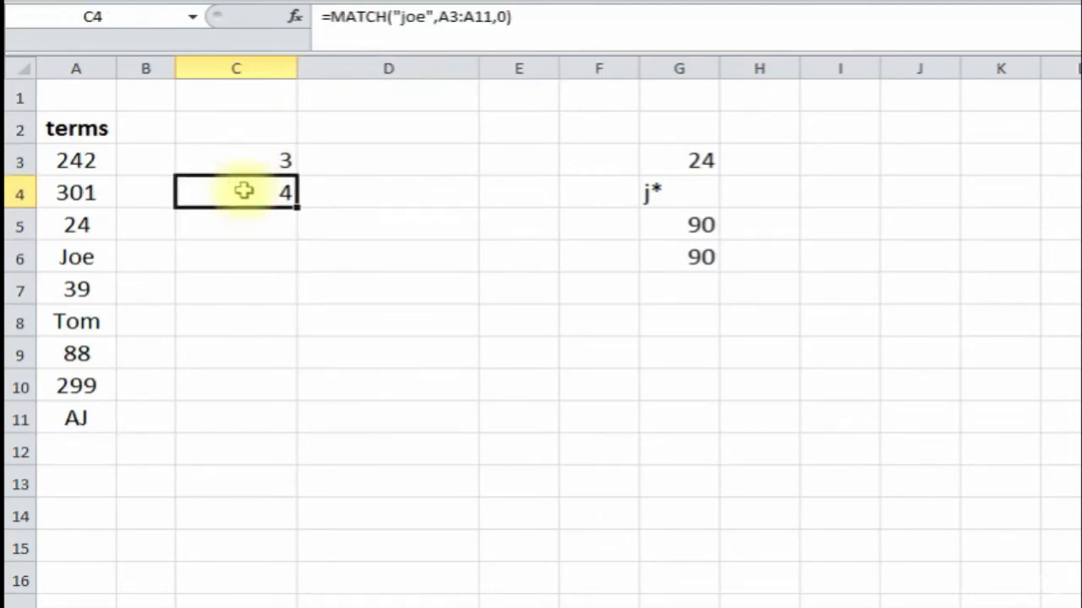
{"action": "left_click", "coordinate": [76, 161]}
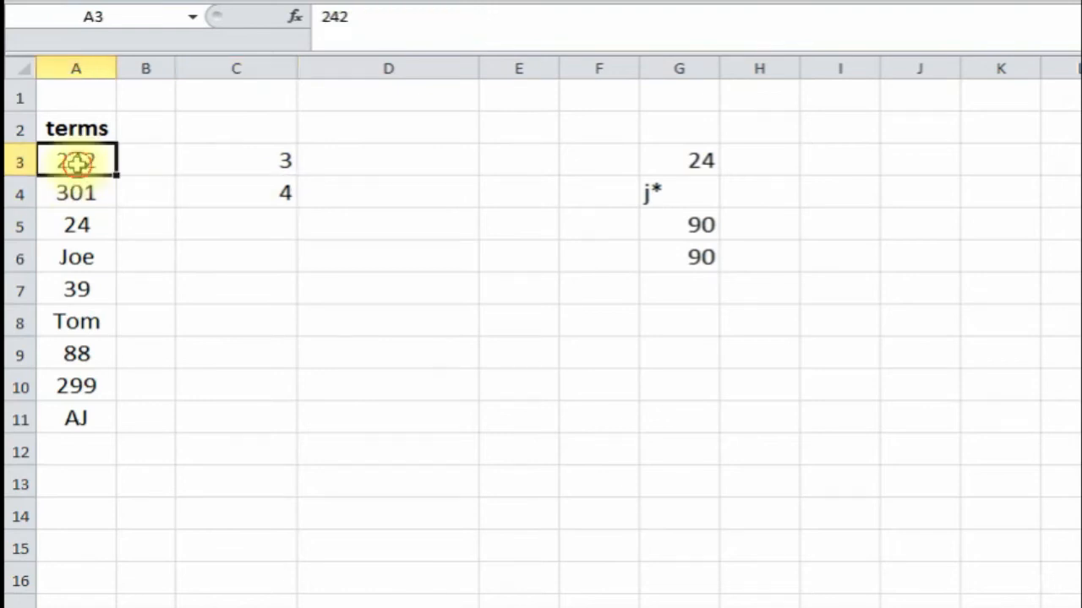
{"action": "left_click", "coordinate": [227, 191]}
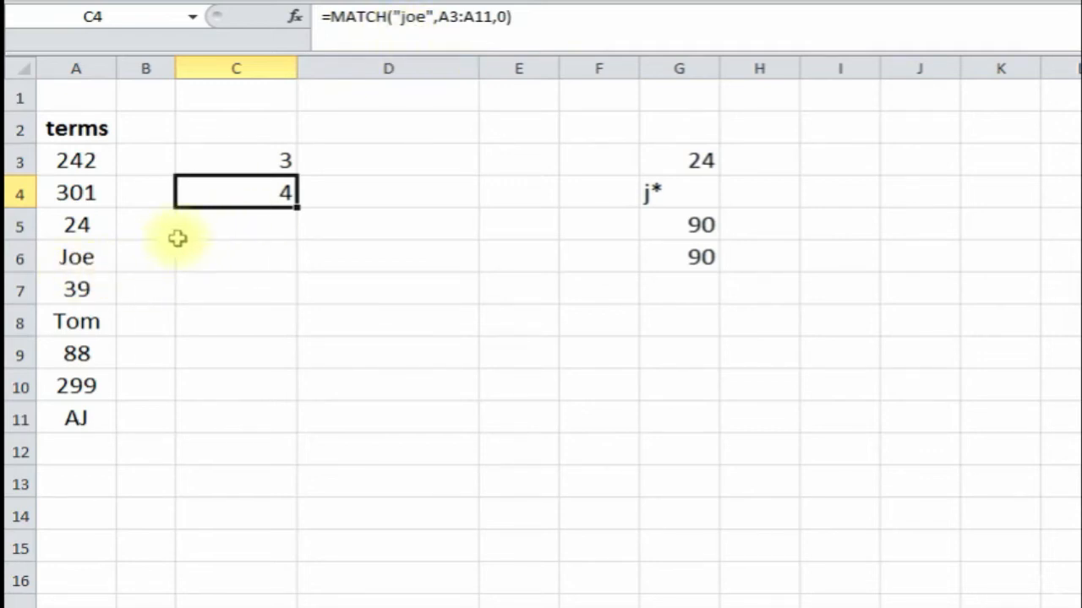
{"action": "left_click", "coordinate": [243, 226]}
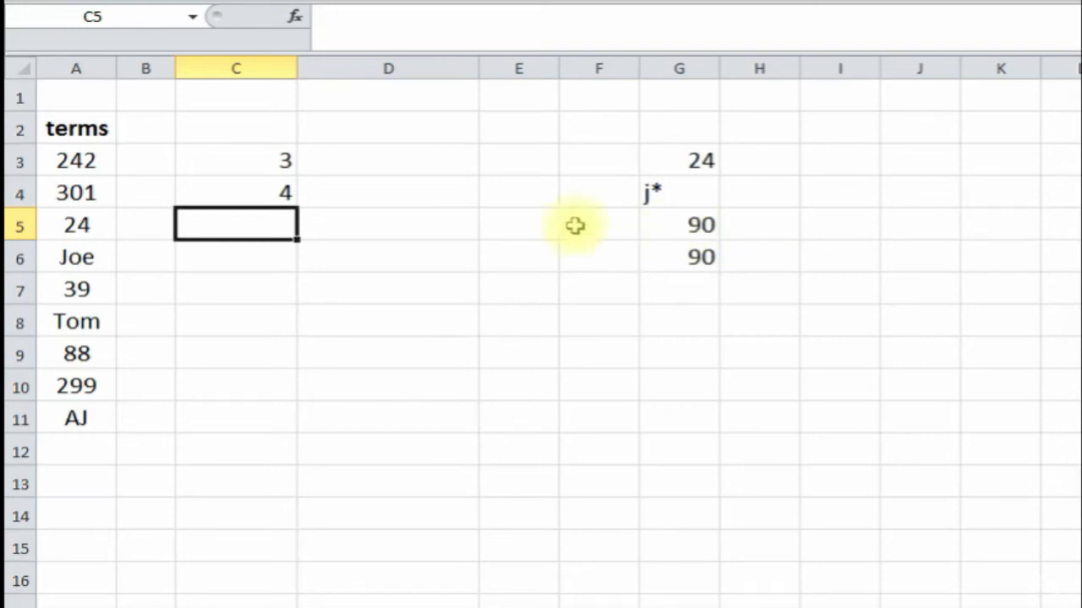
- Enter =MATCH(G5,A3:A11,1) in C5 for the lookup value 90
{"action": "left_click", "coordinate": [295, 18]}
{"action": "double_click", "coordinate": [444, 303]}
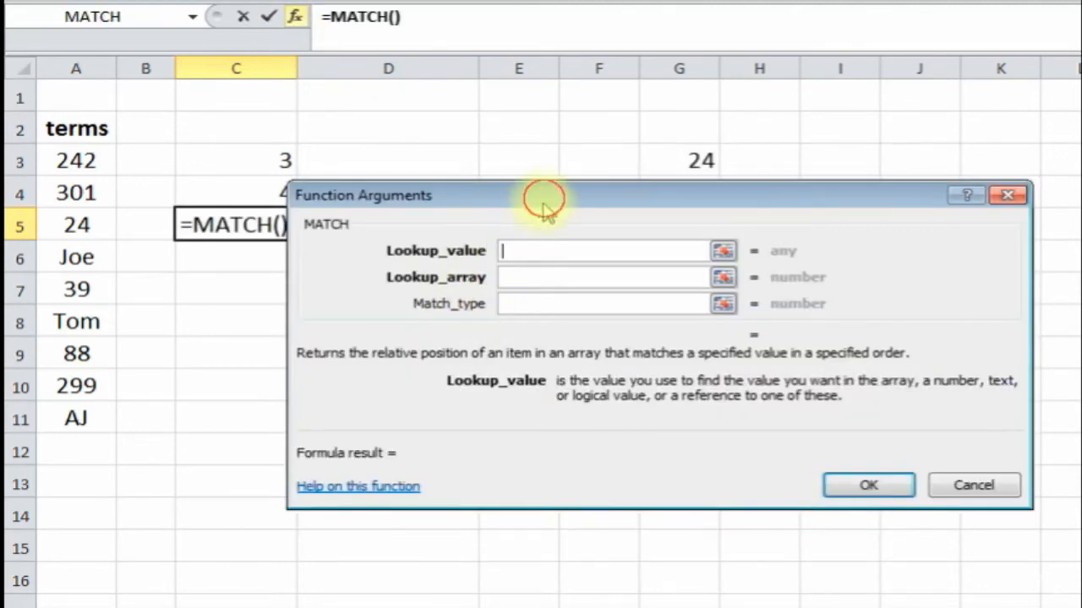
{"action": "left_click_drag", "start_coordinate": [543, 200], "coordinate": [442, 316]}
{"action": "left_click", "coordinate": [689, 227]}
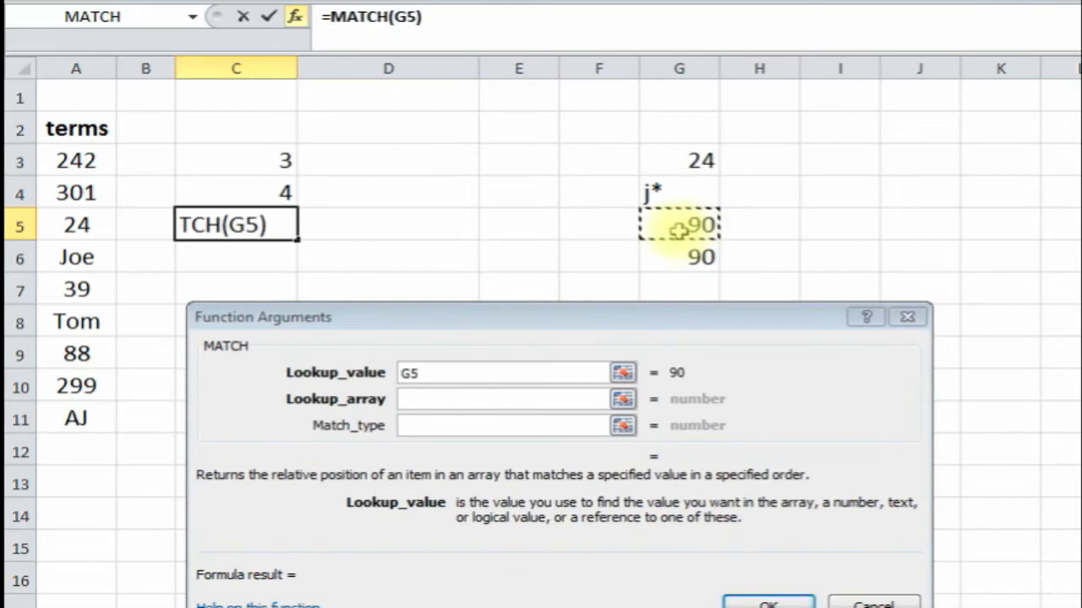
{"action": "left_click", "coordinate": [439, 399]}
{"action": "left_click_drag", "start_coordinate": [74, 160], "coordinate": [73, 415]}
{"action": "left_click", "coordinate": [421, 424]}
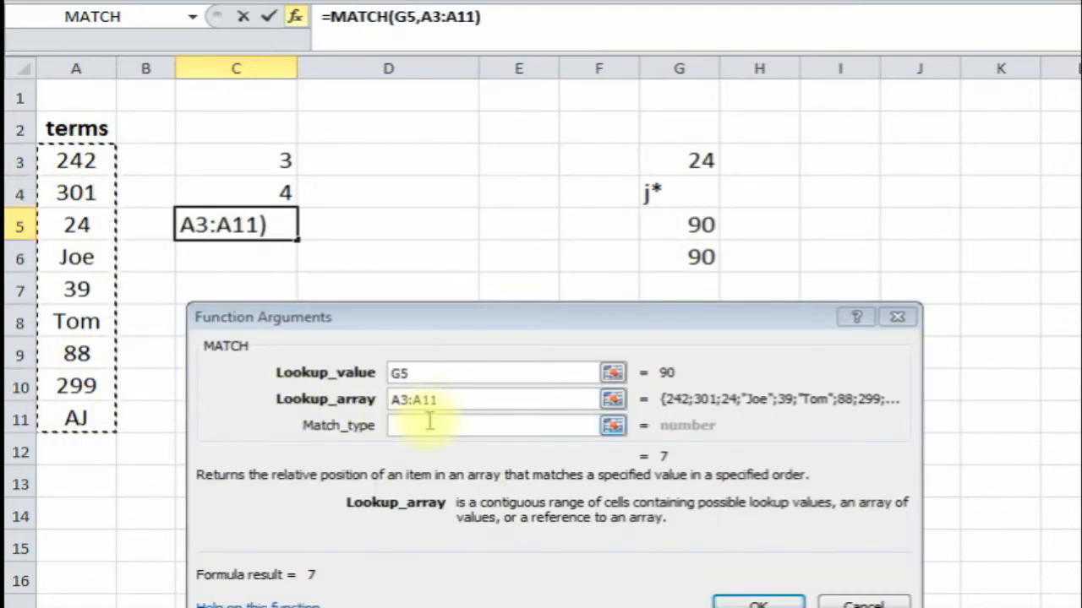
{"action": "left_click_drag", "start_coordinate": [504, 319], "coordinate": [508, 310]}
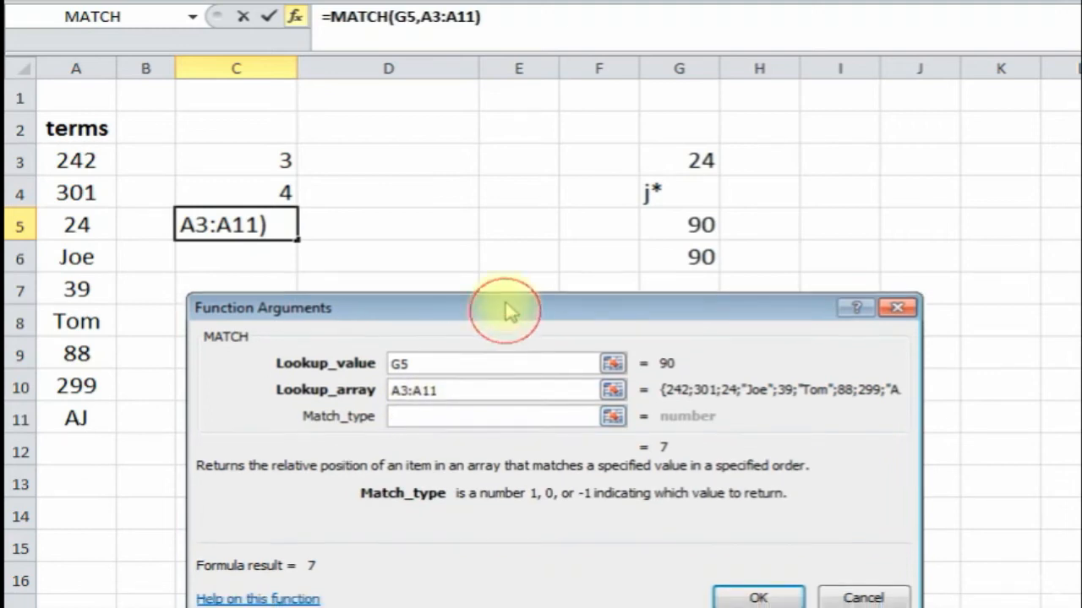
{"action": "type", "text": "1"}
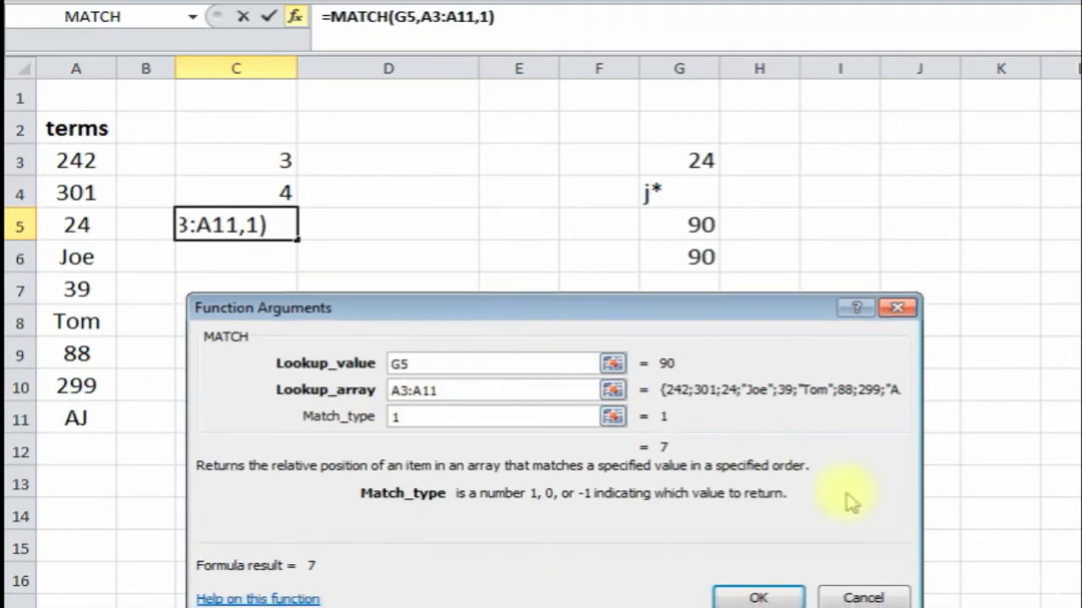
{"action": "left_click", "coordinate": [769, 597]}
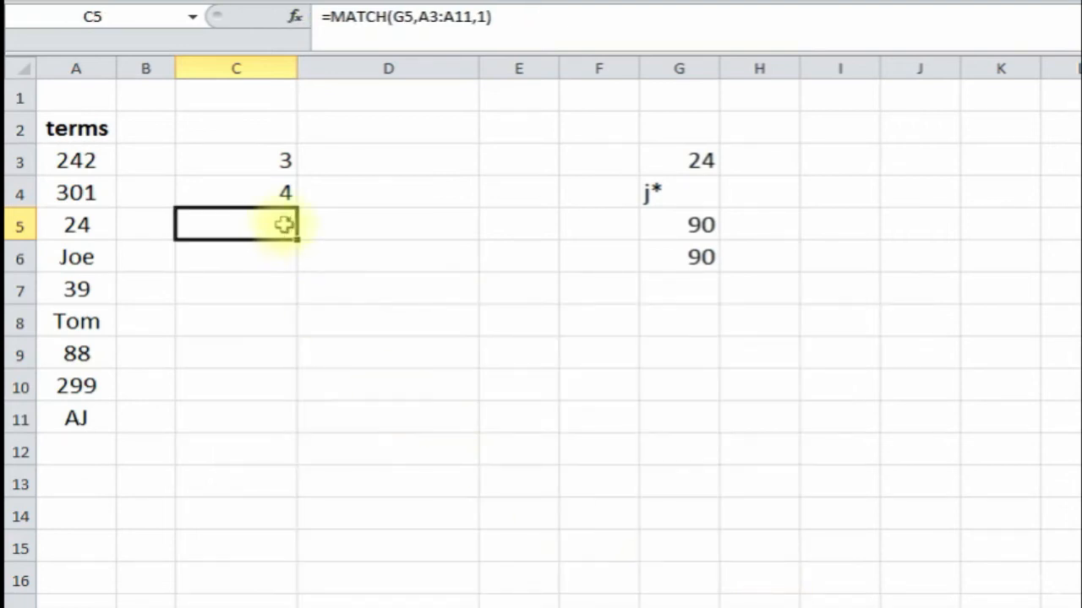
- Step down the terms list from 242 to 88 to verify the approximate match
{"action": "left_click", "coordinate": [76, 160]}
{"action": "key", "text": "Down"}
{"action": "key", "text": "Down"}
{"action": "key", "text": "Down"}
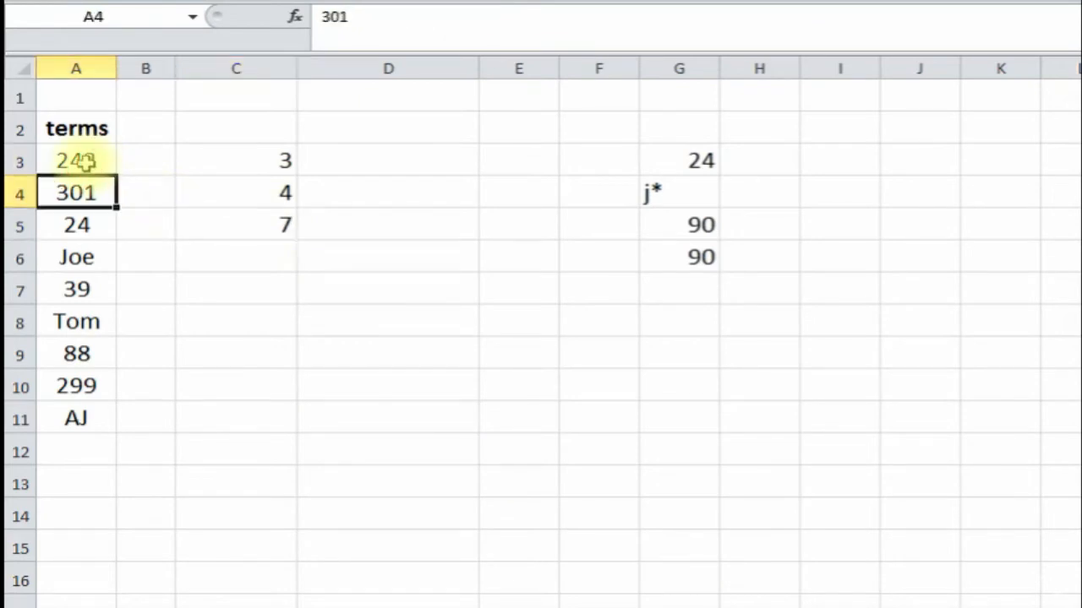
{"action": "key", "text": "Down"}
{"action": "key", "text": "Down"}
{"action": "key", "text": "Down"}
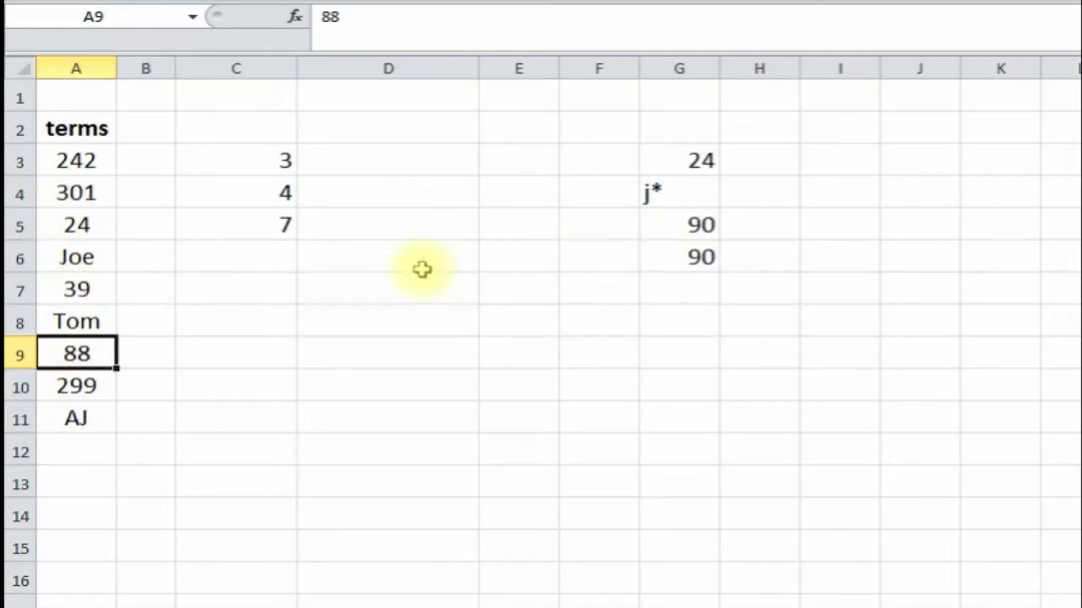
{"action": "left_click", "coordinate": [260, 255]}
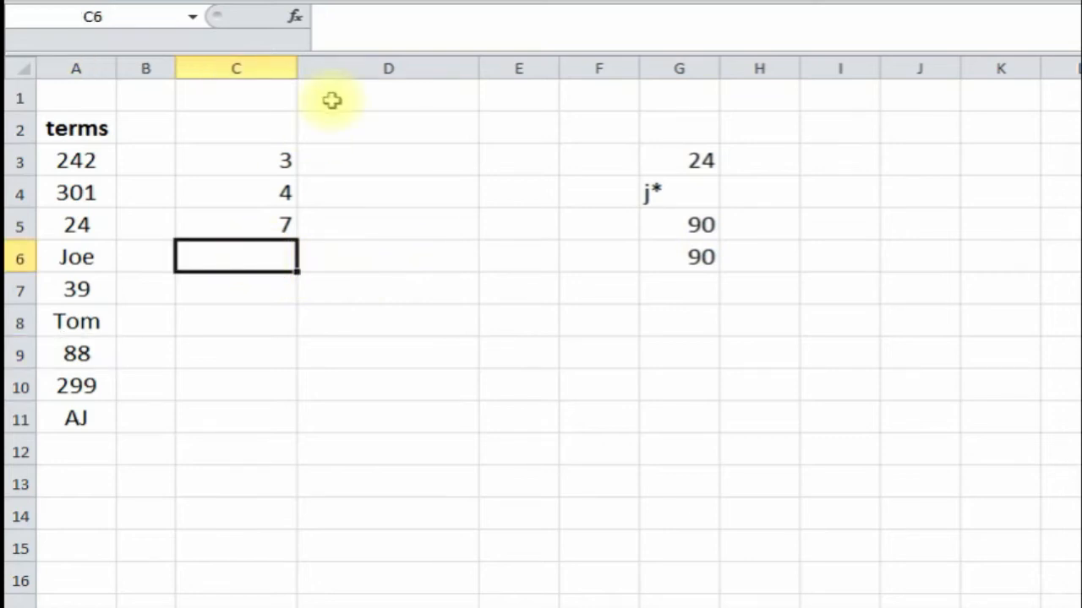
- Enter the exact-match =MATCH(G6,A3:A11,0) in C6, returning #N/A, then review C3 and C4
{"action": "left_click", "coordinate": [294, 26]}
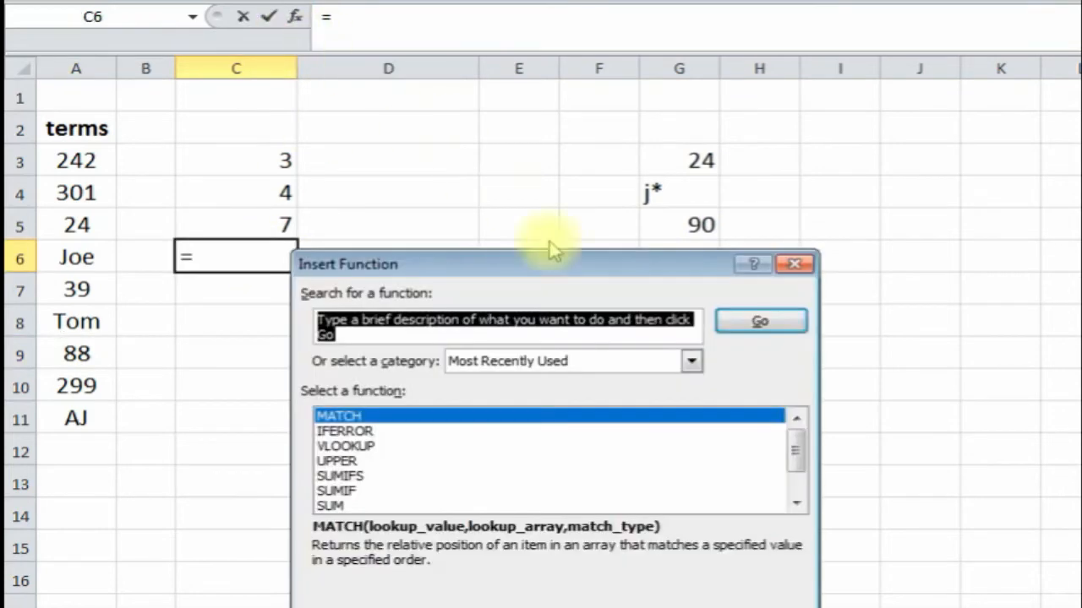
{"action": "double_click", "coordinate": [431, 418]}
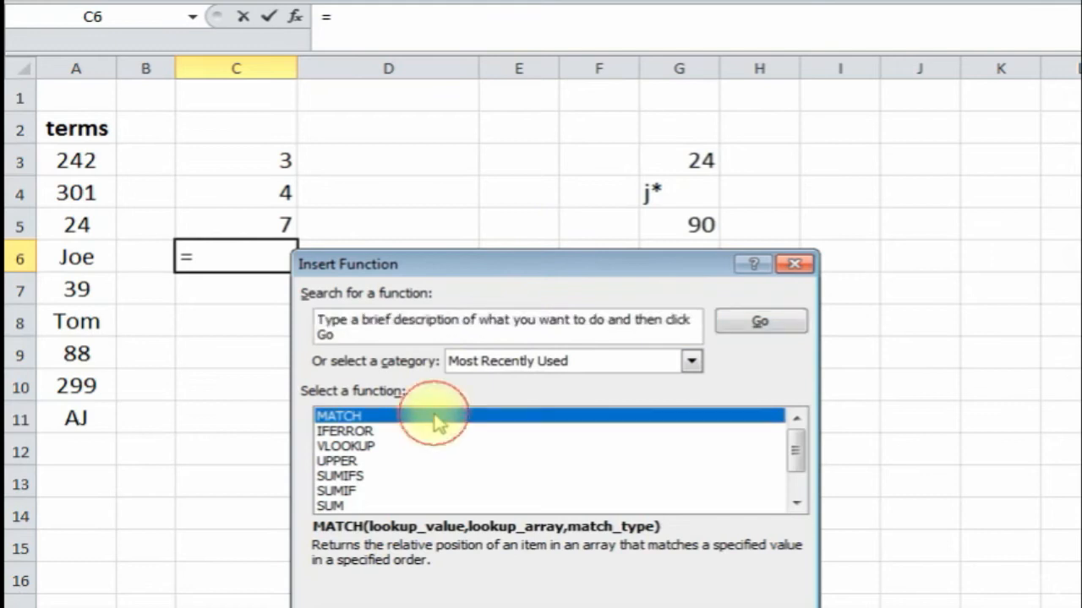
{"action": "left_click", "coordinate": [698, 256]}
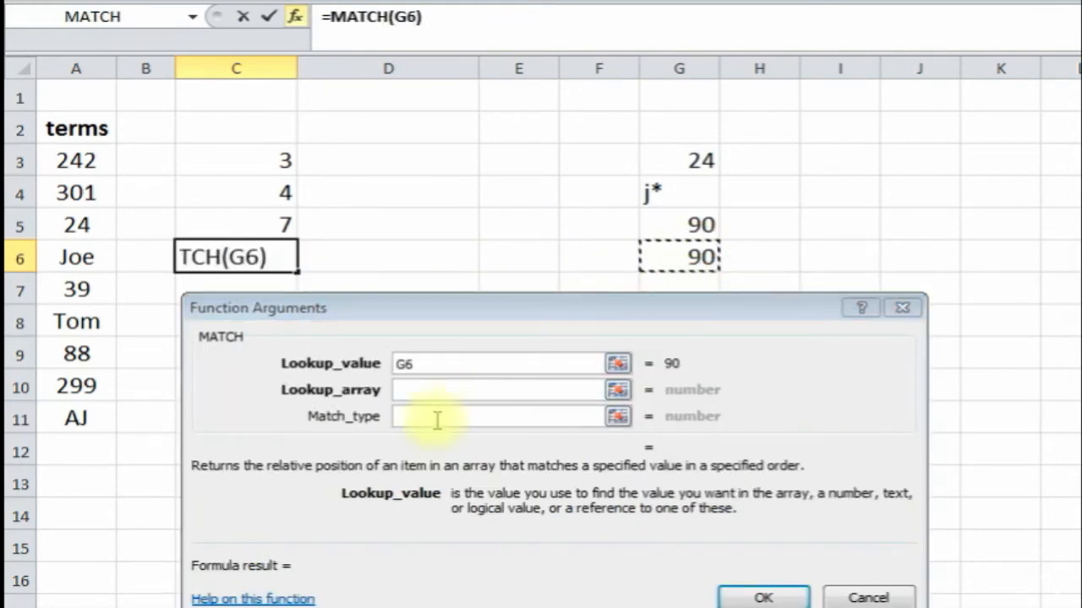
{"action": "left_click", "coordinate": [423, 391]}
{"action": "left_click_drag", "start_coordinate": [84, 164], "coordinate": [82, 416]}
{"action": "left_click", "coordinate": [417, 420]}
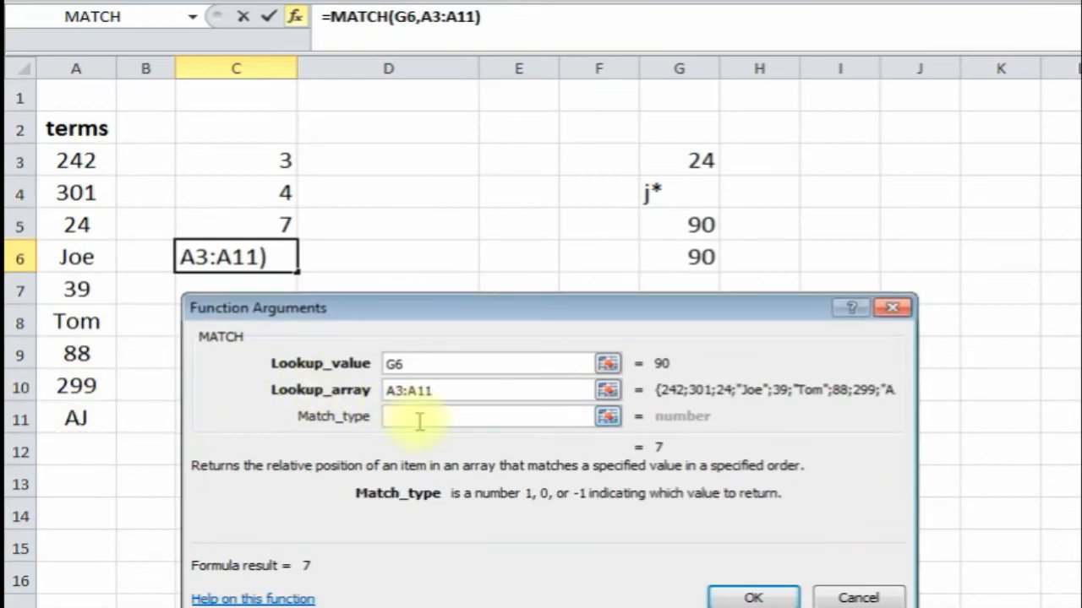
{"action": "type", "text": "0"}
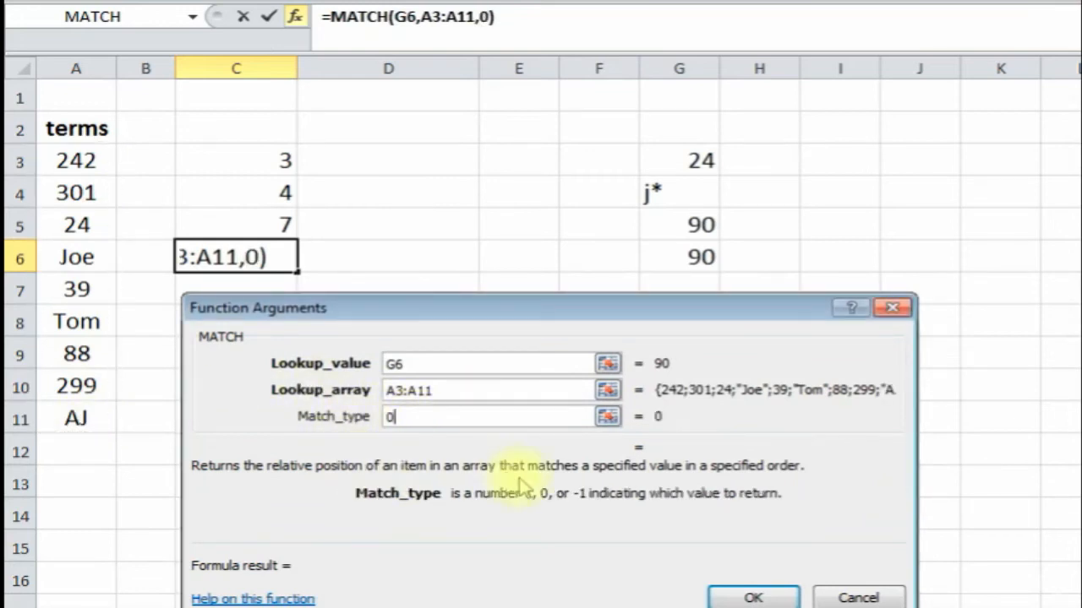
{"action": "left_click", "coordinate": [755, 598]}
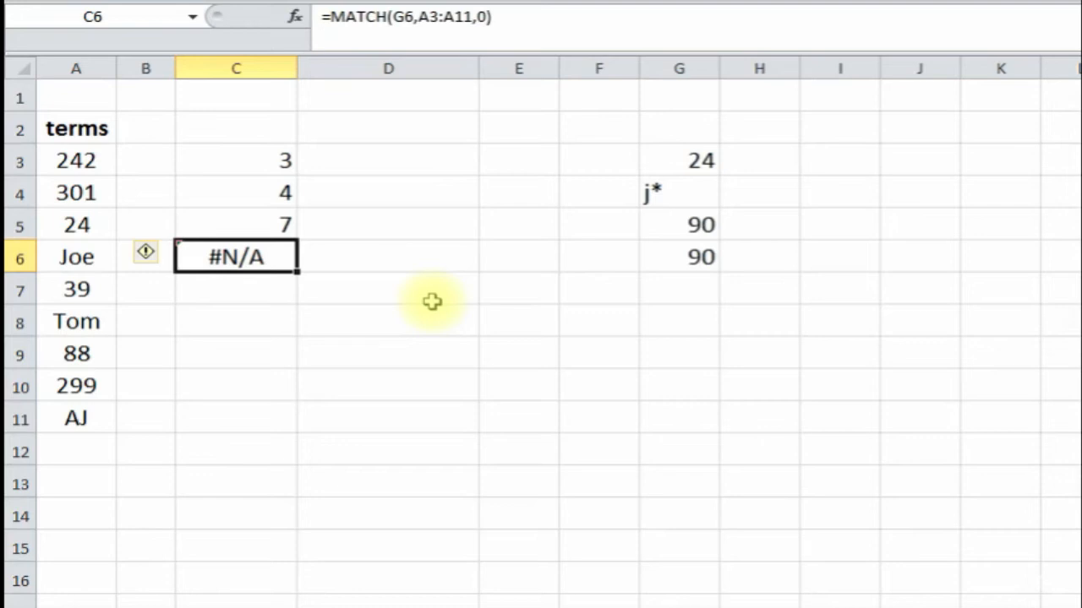
{"action": "left_click", "coordinate": [245, 158]}
{"action": "left_click", "coordinate": [234, 197]}
- Review the C5 MATCH formula, then scan the Test Score values from 77 down to 59
{"action": "left_click", "coordinate": [234, 221]}
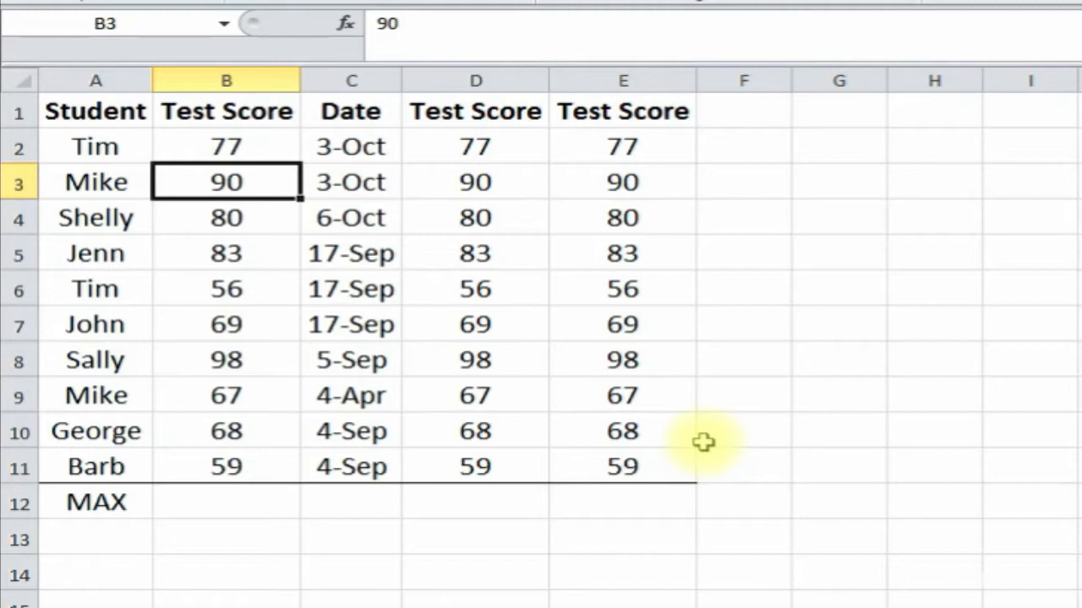
{"action": "left_click", "coordinate": [222, 145]}
{"action": "left_click", "coordinate": [227, 218]}
{"action": "left_click", "coordinate": [225, 358]}
{"action": "left_click", "coordinate": [224, 465]}
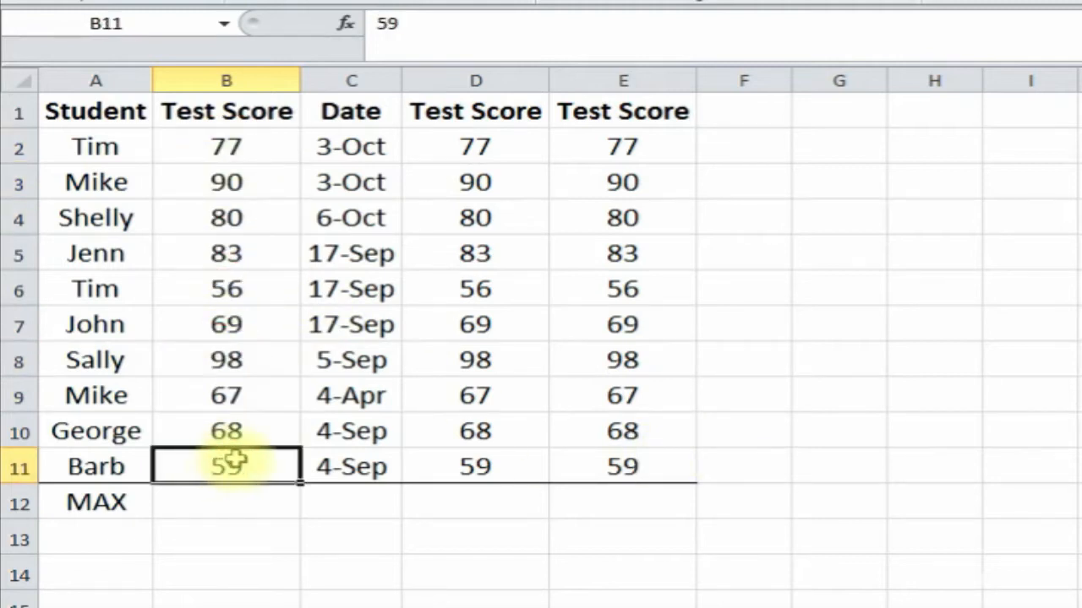
{"action": "left_click", "coordinate": [222, 504]}
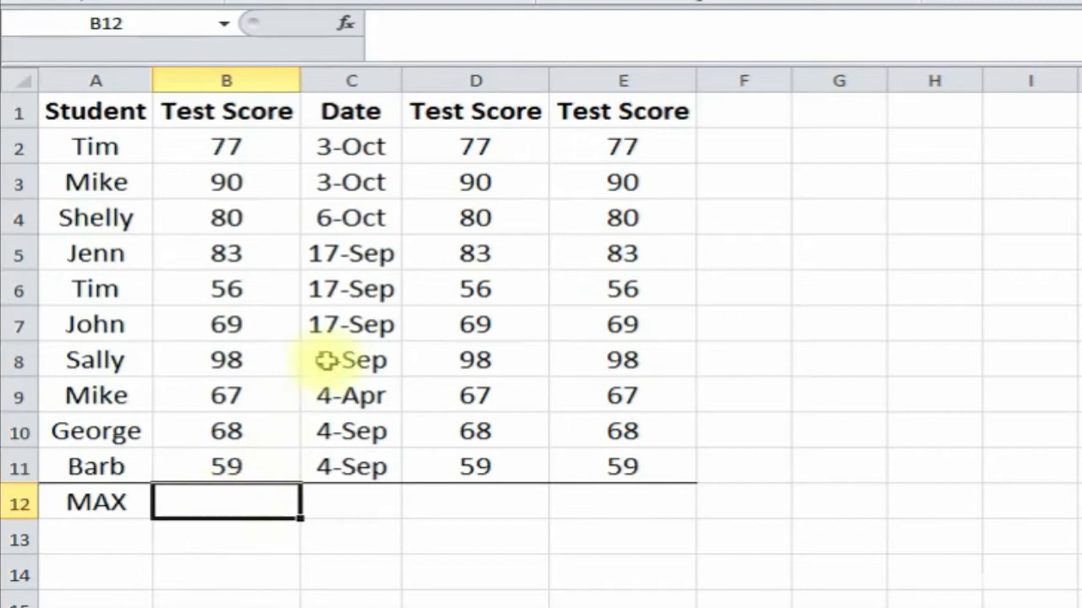
- Enter =MAX(B2:B11) in B12, returning 98 as the highest test score
{"action": "left_click", "coordinate": [348, 24]}
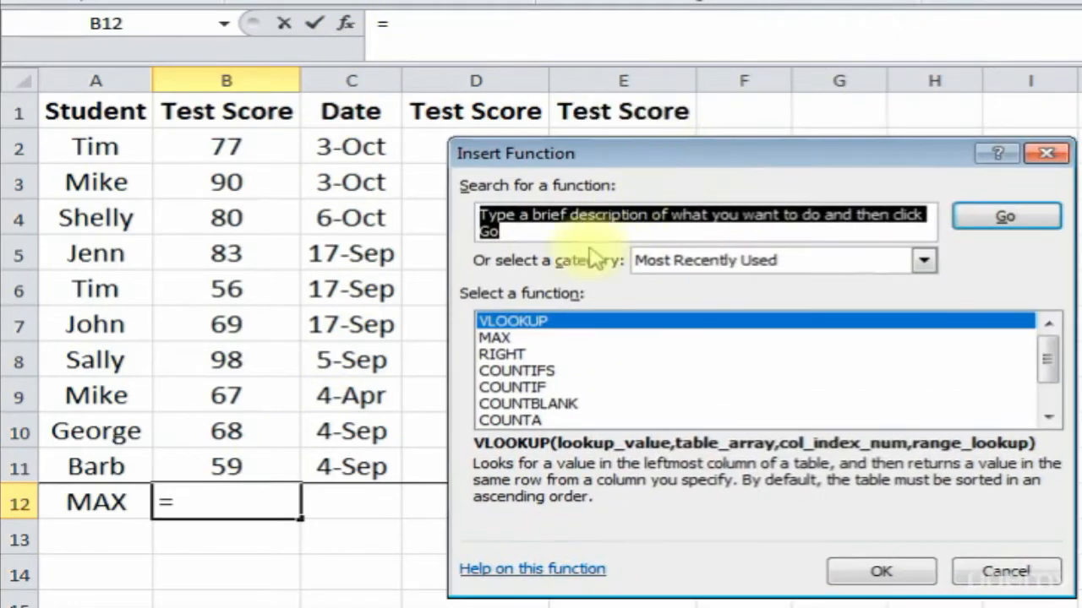
{"action": "left_click", "coordinate": [560, 338]}
{"action": "double_click", "coordinate": [559, 338]}
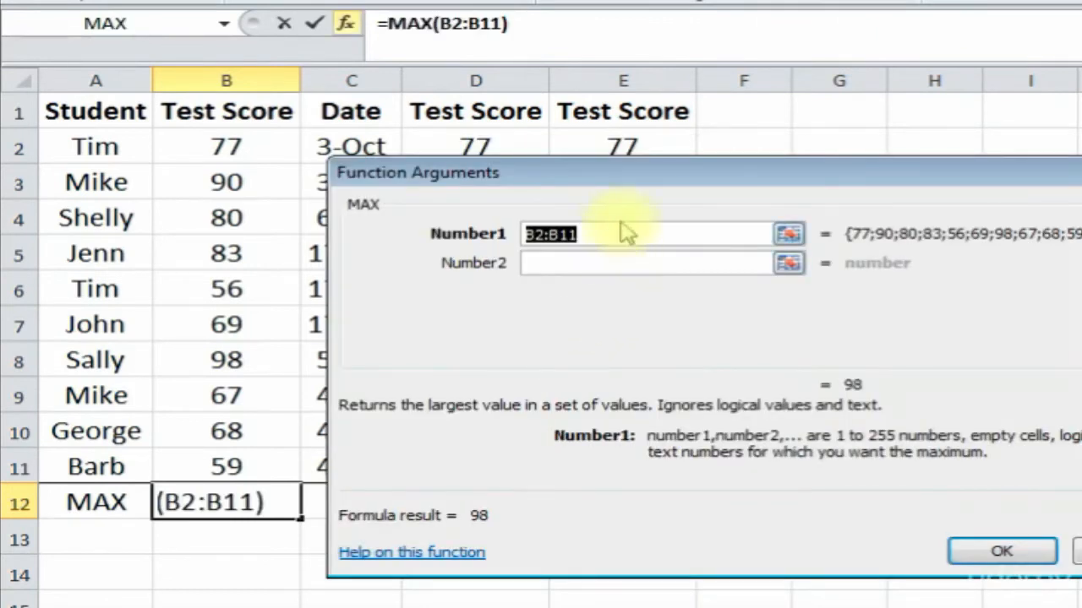
{"action": "mouse_move", "coordinate": [633, 183]}
{"action": "left_mouse_down"}
{"action": "mouse_move", "coordinate": [670, 186]}
{"action": "mouse_move", "coordinate": [648, 176]}
{"action": "left_mouse_up"}
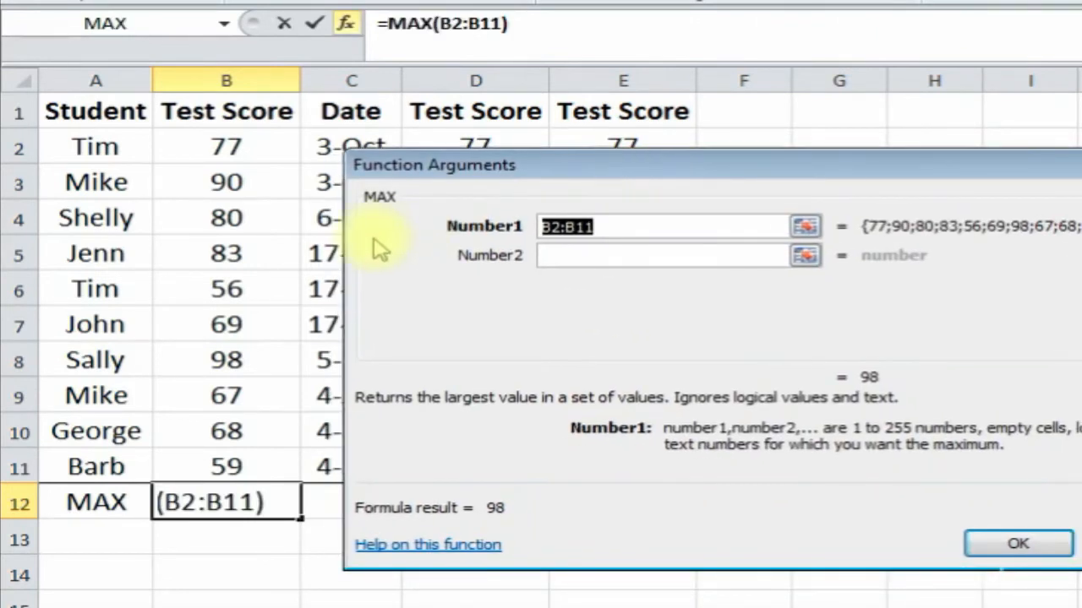
{"action": "left_click_drag", "start_coordinate": [236, 150], "coordinate": [227, 465]}
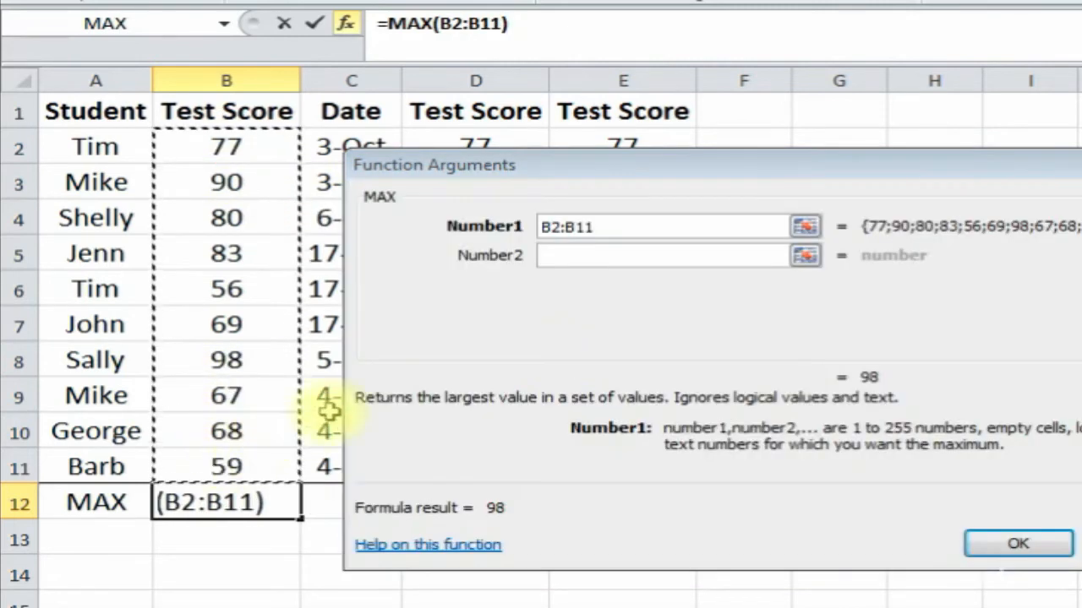
{"action": "left_click", "coordinate": [1018, 545]}
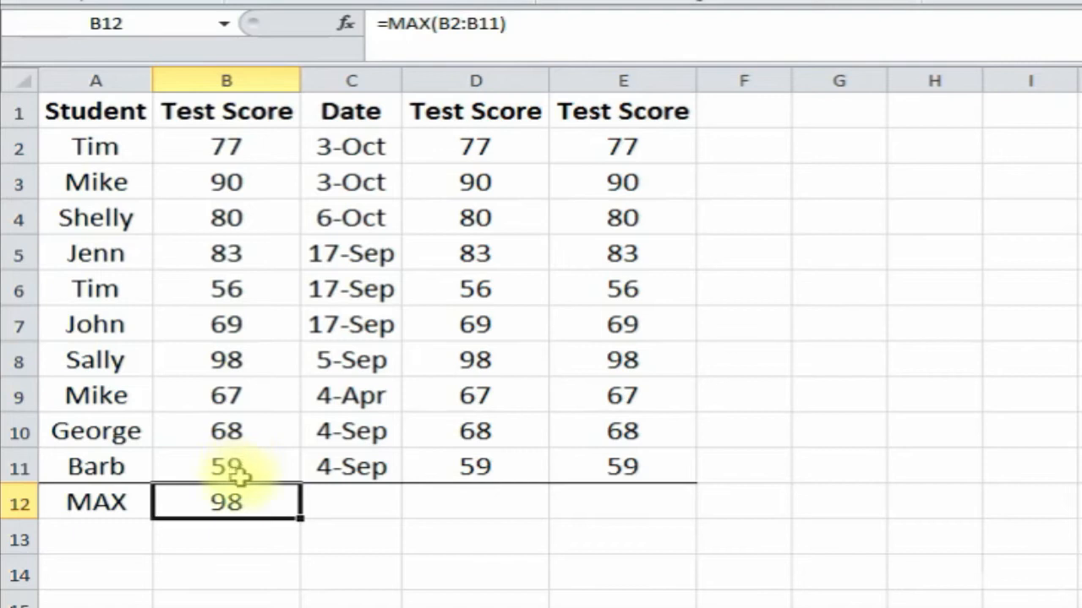
{"action": "left_click", "coordinate": [338, 500]}
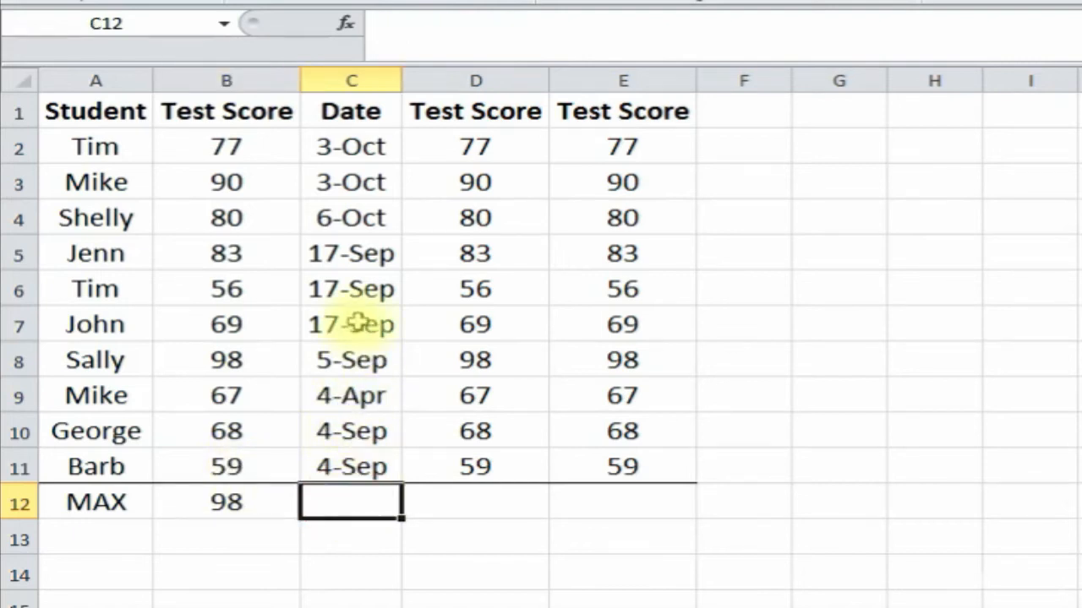
- Enter =MAX(C2:C11) in C12, returning 6-Oct as the latest date
{"action": "left_click", "coordinate": [346, 24]}
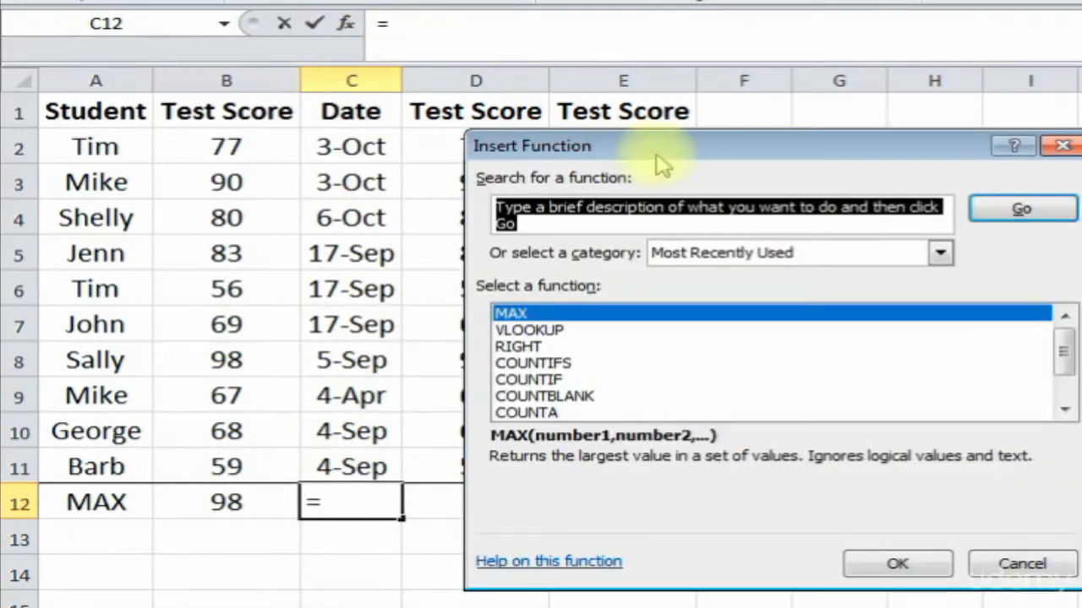
{"action": "double_click", "coordinate": [716, 311]}
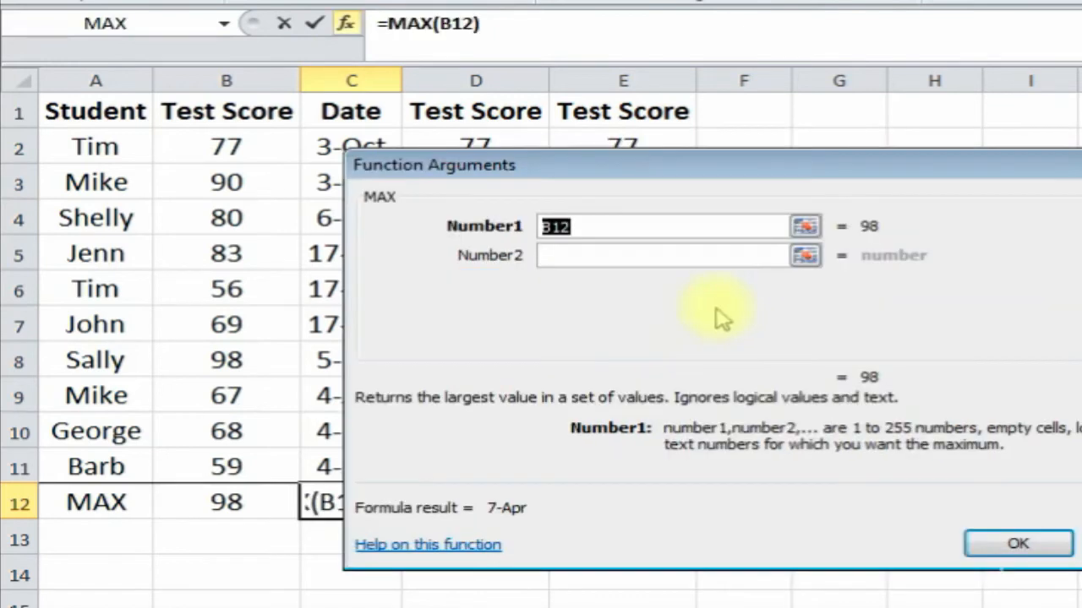
{"action": "left_click_drag", "start_coordinate": [645, 168], "coordinate": [815, 168]}
{"action": "left_click_drag", "start_coordinate": [353, 146], "coordinate": [362, 463]}
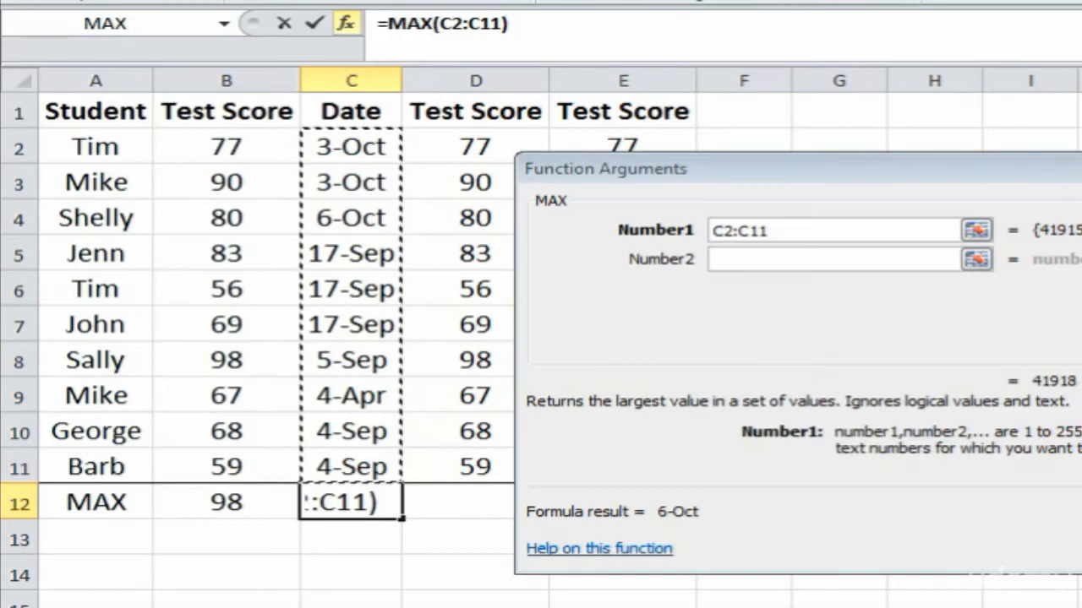
{"action": "key", "text": "Return"}
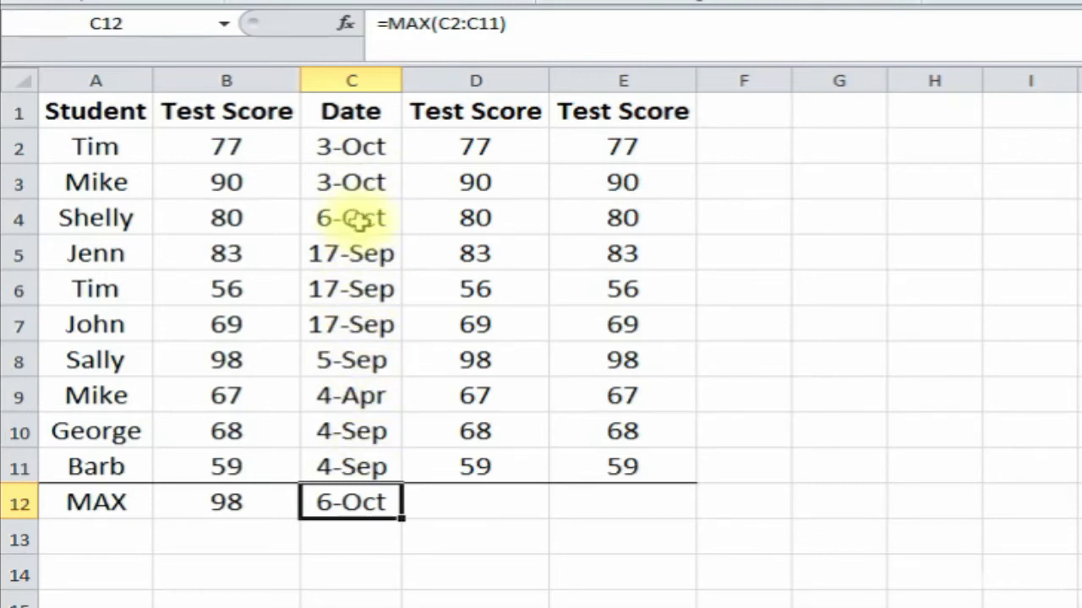
{"action": "left_click", "coordinate": [467, 505]}
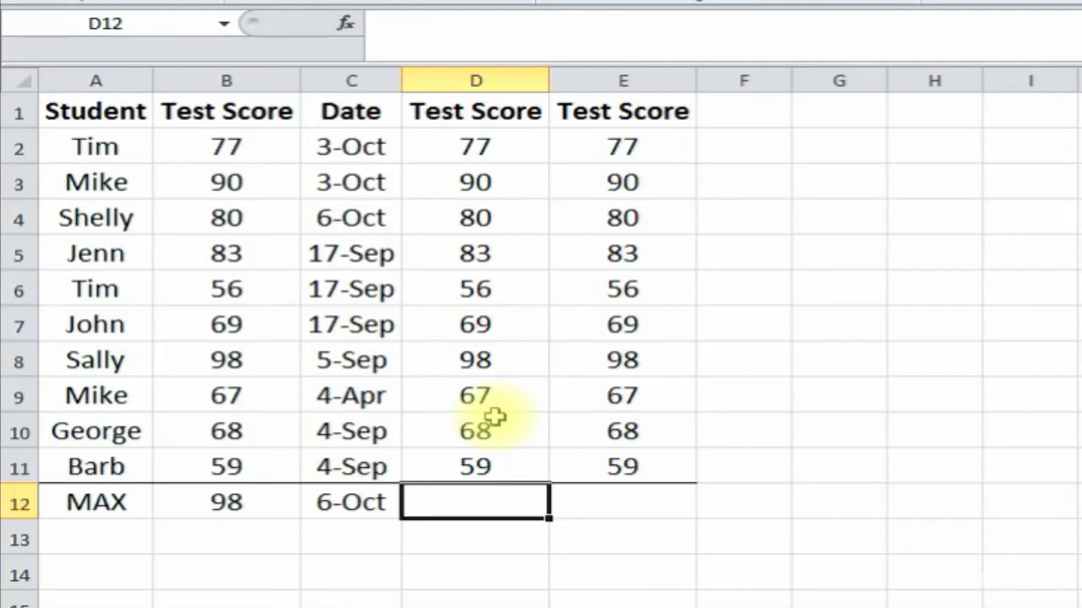
- Enter =MAX(D2:D11,100) in D12
{"action": "type", "text": "=max("}
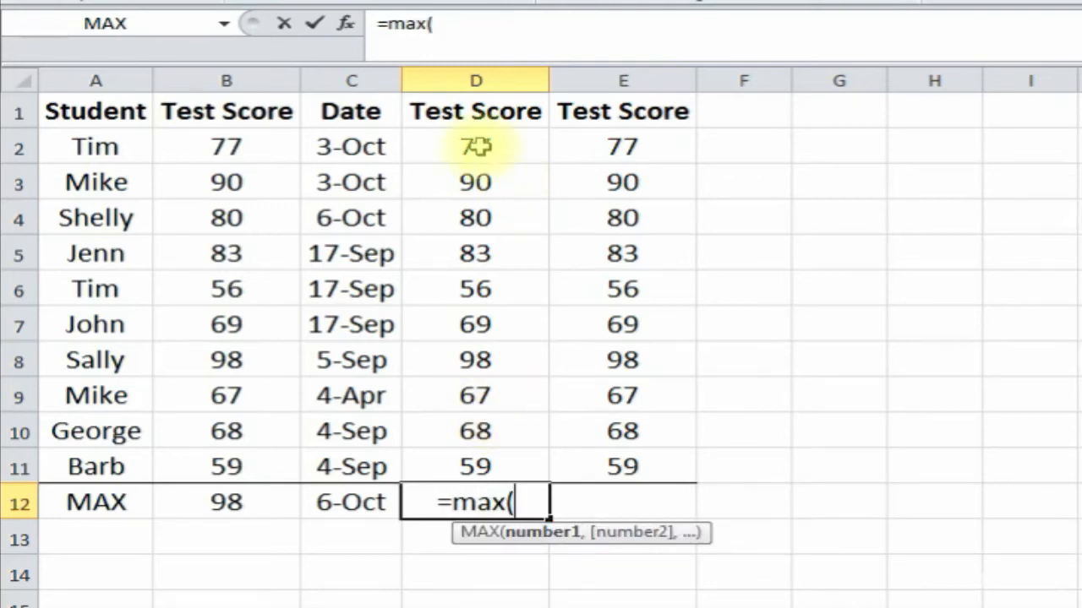
{"action": "left_click_drag", "start_coordinate": [475, 146], "coordinate": [483, 453]}
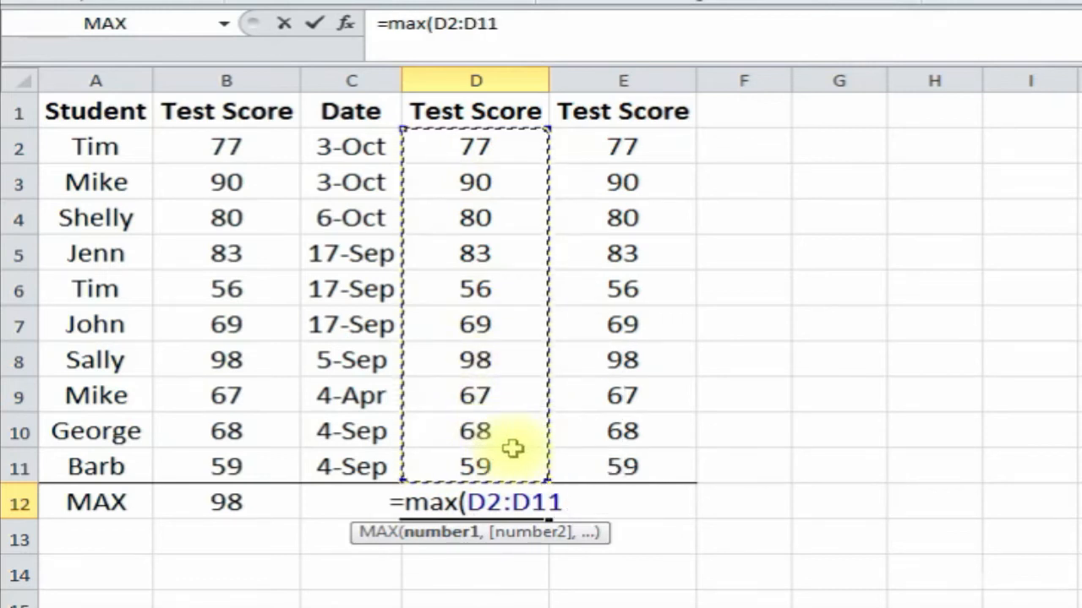
{"action": "type", "text": ","}
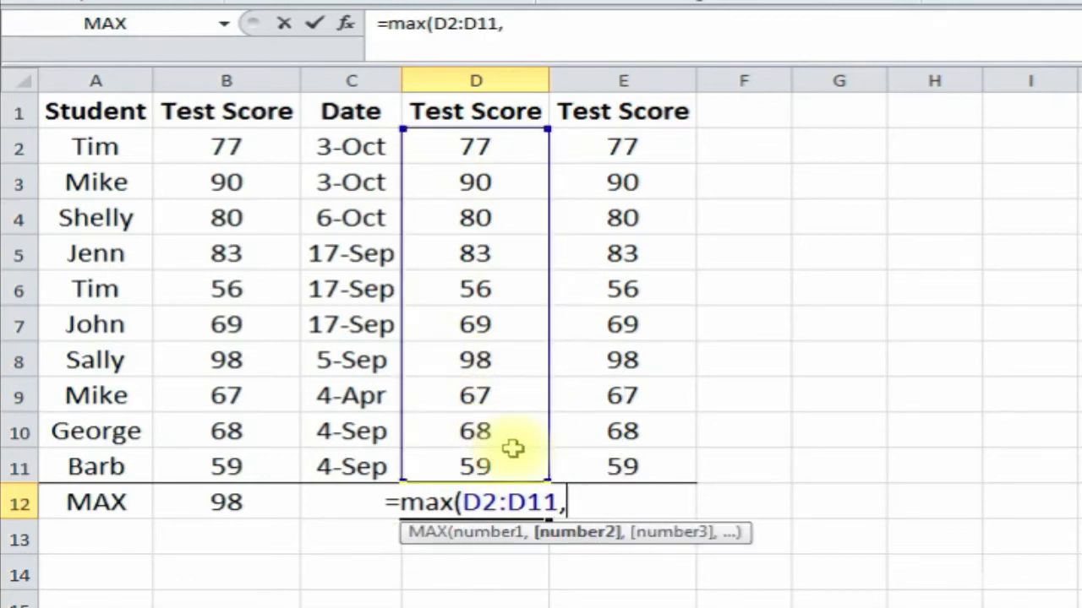
{"action": "type", "text": "100"}
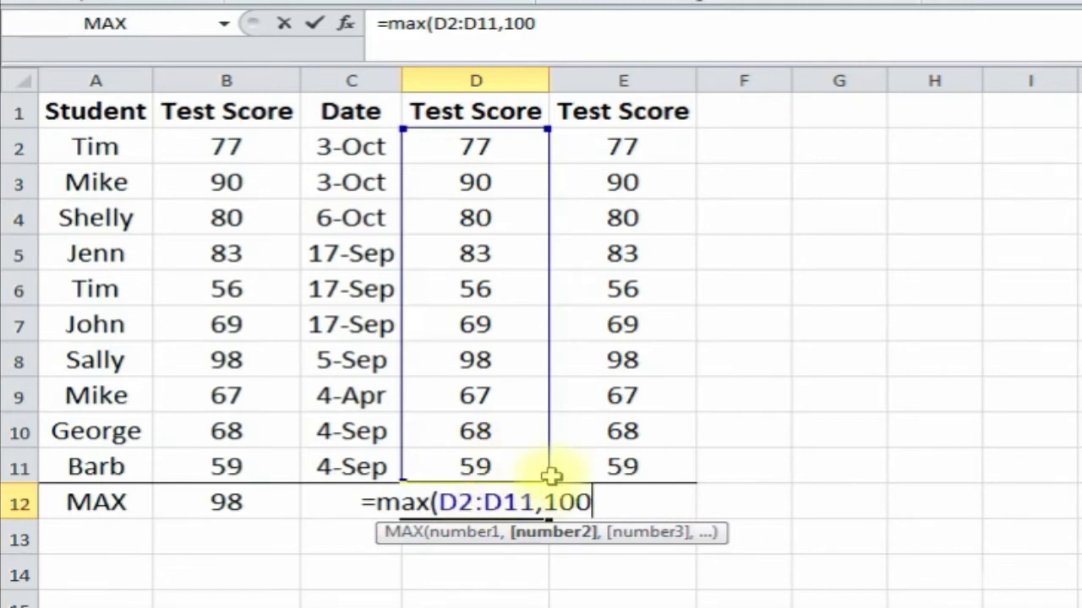
{"action": "type", "text": ")"}
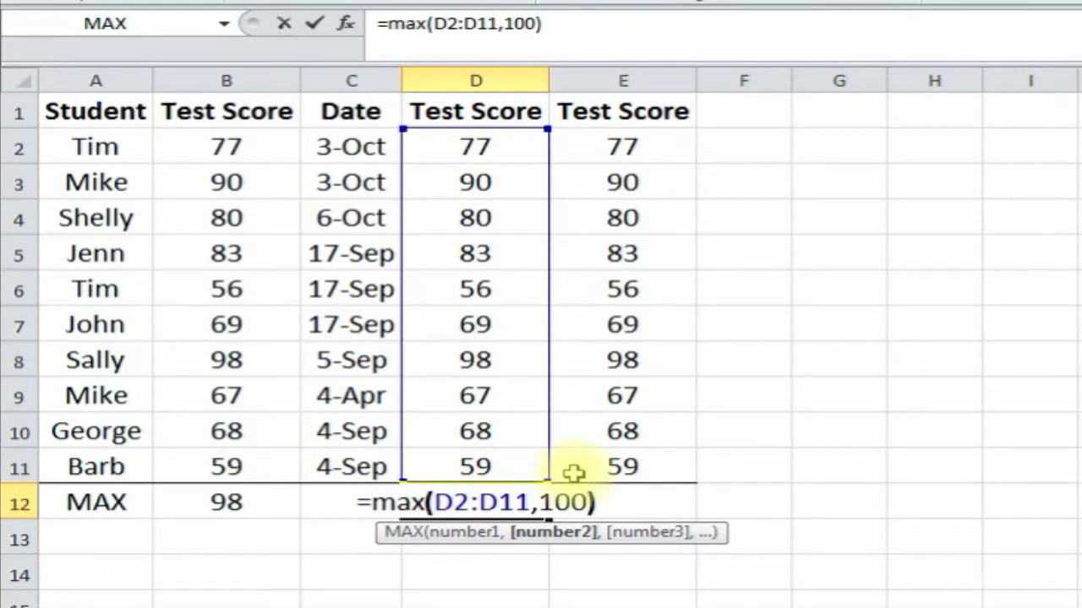
{"action": "key", "text": "Return"}
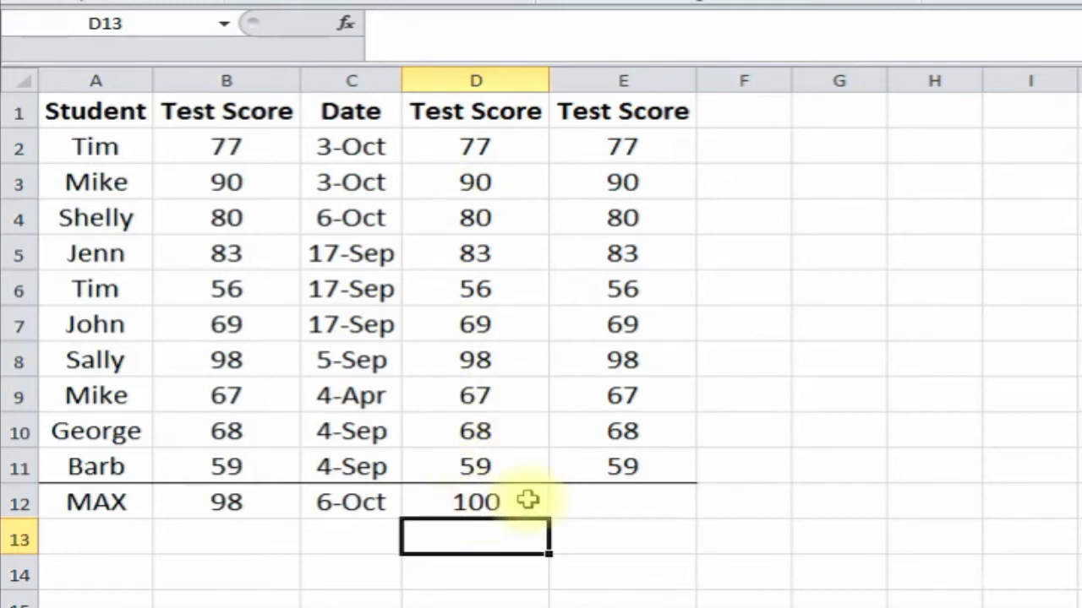
- Change the extra MAX argument from 100 to 80, so D12 returns the top score 98
{"action": "left_click", "coordinate": [480, 502]}
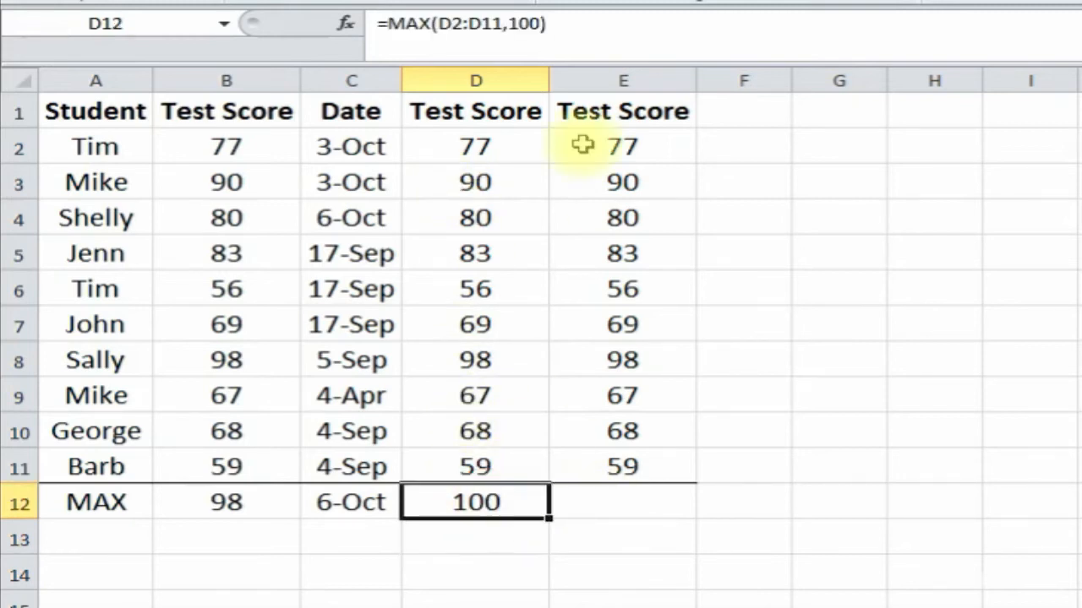
{"action": "left_click", "coordinate": [541, 34]}
{"action": "key", "text": "BackSpace"}
{"action": "key", "text": "BackSpace"}
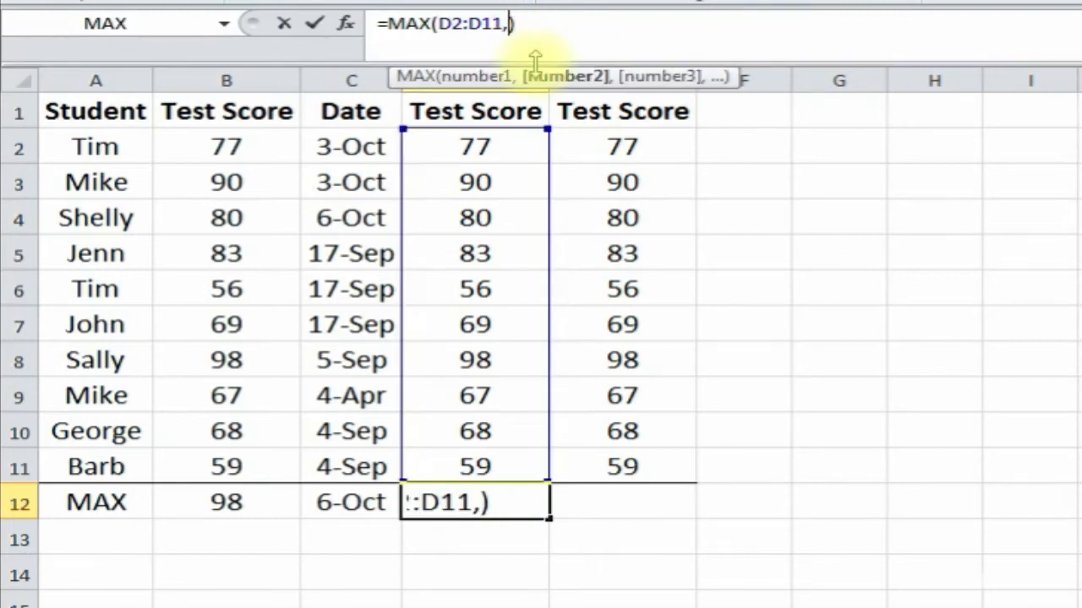
{"action": "type", "text": "80"}
{"action": "key", "text": "Return"}
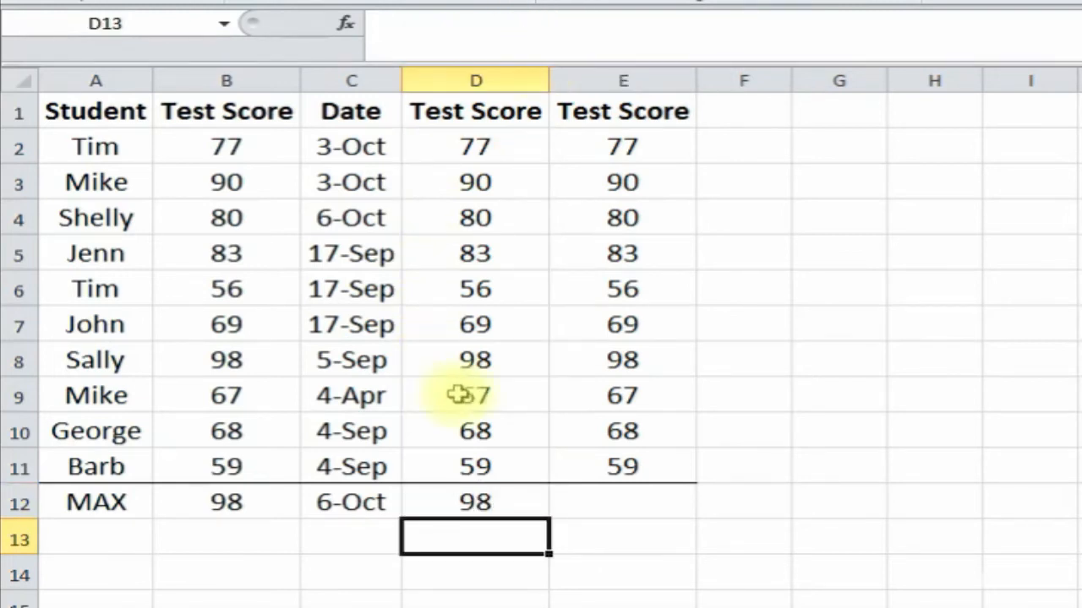
{"action": "left_click", "coordinate": [486, 502]}
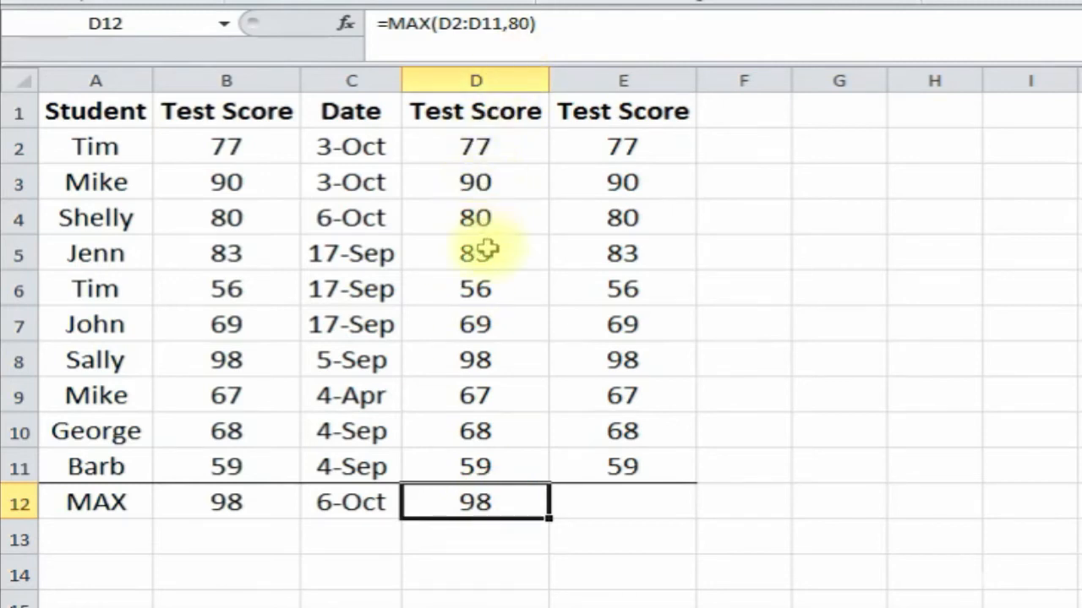
{"action": "left_click", "coordinate": [483, 359]}
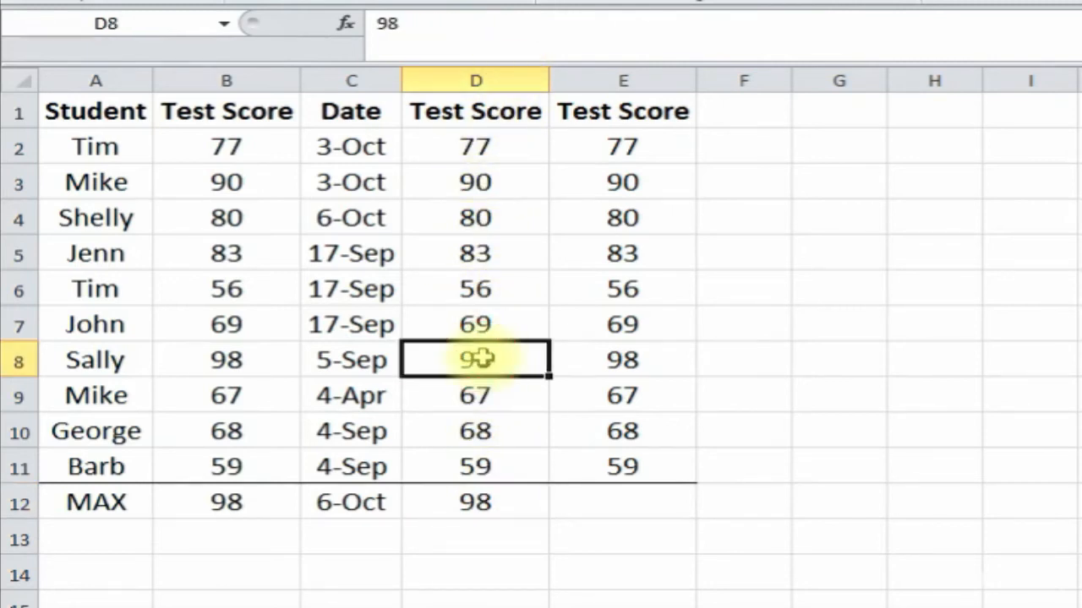
- Build a MAX formula in E12 combining E2:E11, B2:B11 and 102
{"action": "left_click", "coordinate": [598, 502]}
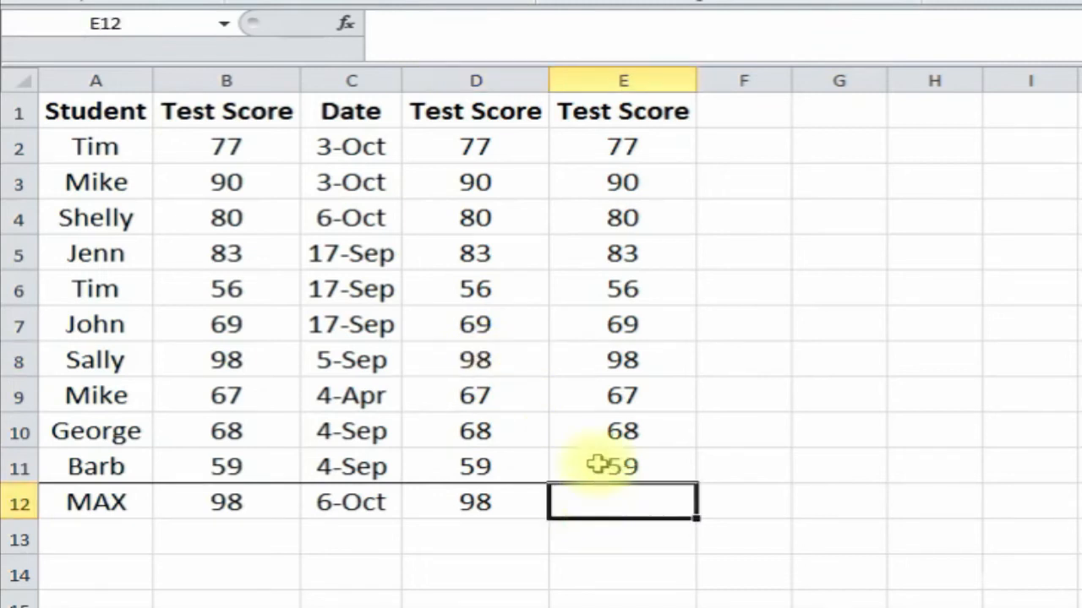
{"action": "left_click", "coordinate": [347, 24]}
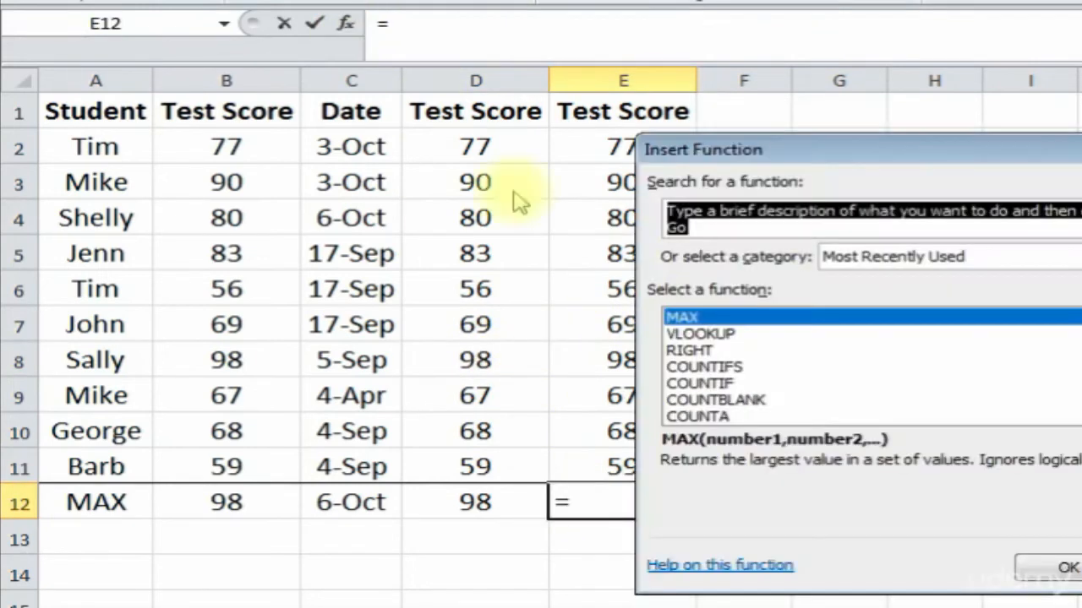
{"action": "double_click", "coordinate": [773, 316]}
{"action": "left_click_drag", "start_coordinate": [752, 173], "coordinate": [915, 239]}
{"action": "left_click_drag", "start_coordinate": [630, 147], "coordinate": [632, 470]}
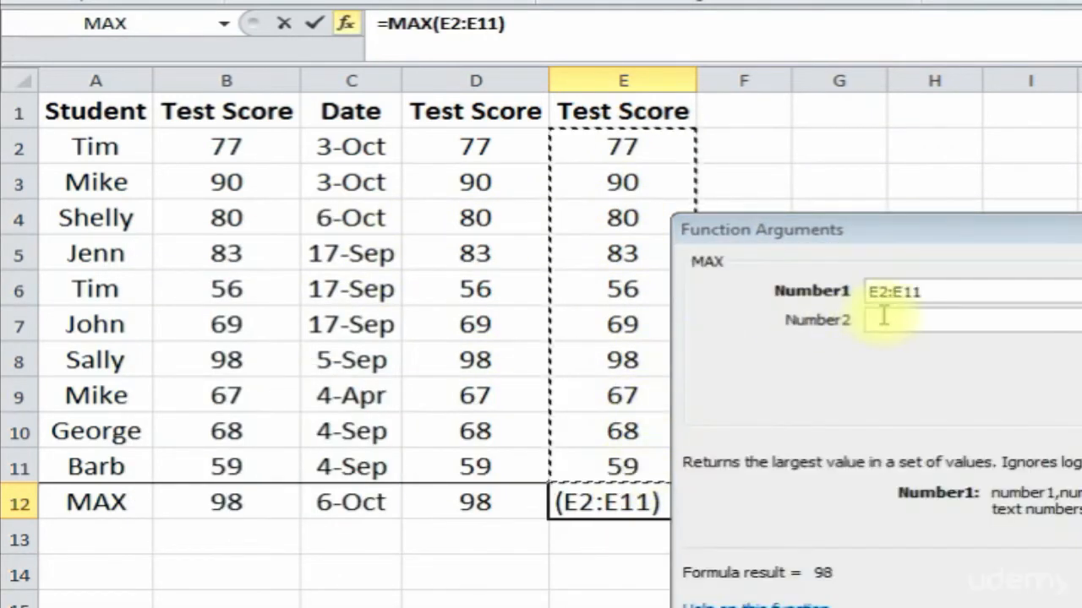
{"action": "left_click", "coordinate": [898, 316]}
{"action": "left_click_drag", "start_coordinate": [239, 149], "coordinate": [229, 465]}
{"action": "left_click", "coordinate": [910, 355]}
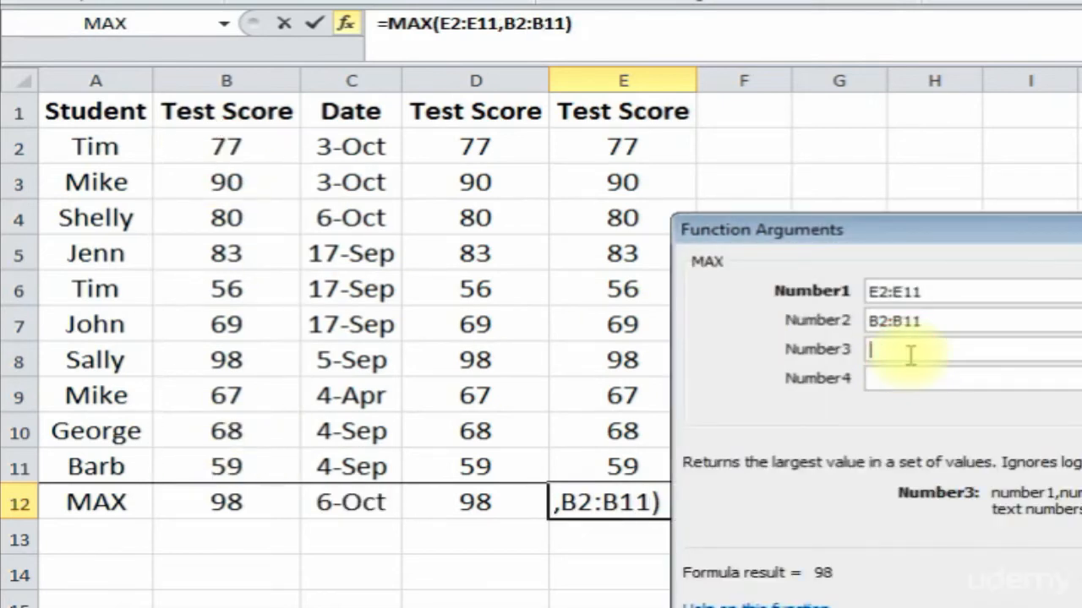
{"action": "type", "text": "102"}
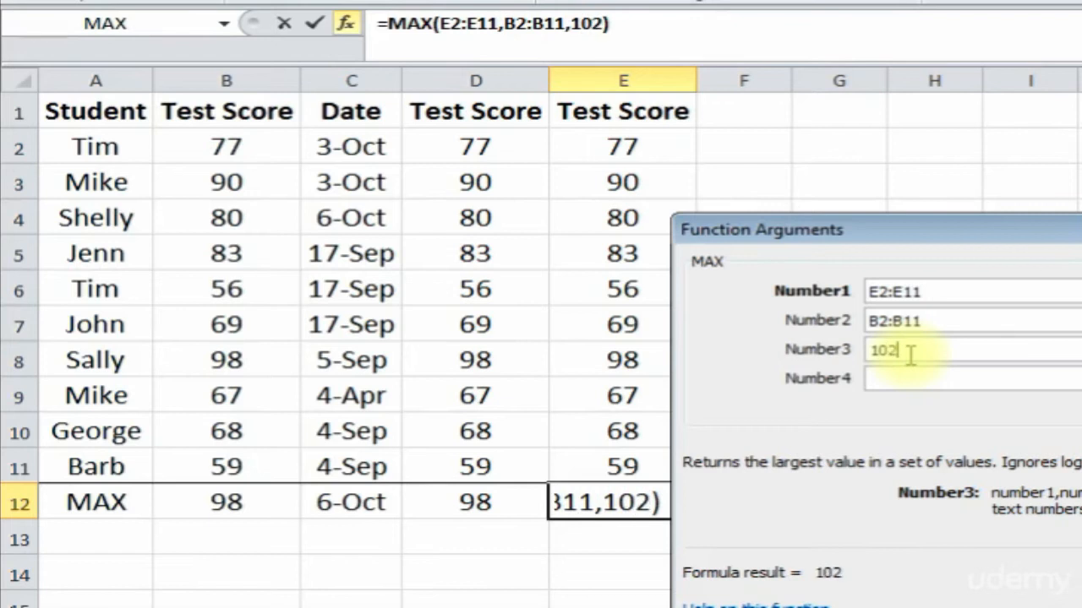
{"action": "key", "text": "Return"}
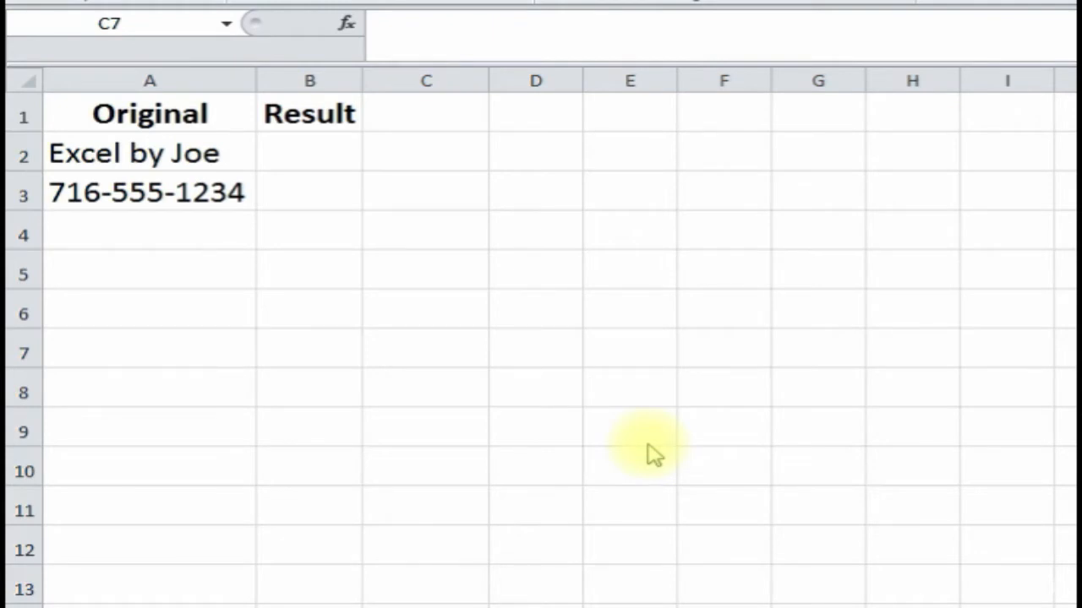
- Select B2 and pick the MID function from Insert Function
{"action": "left_click", "coordinate": [163, 165]}
{"action": "left_click", "coordinate": [159, 194]}
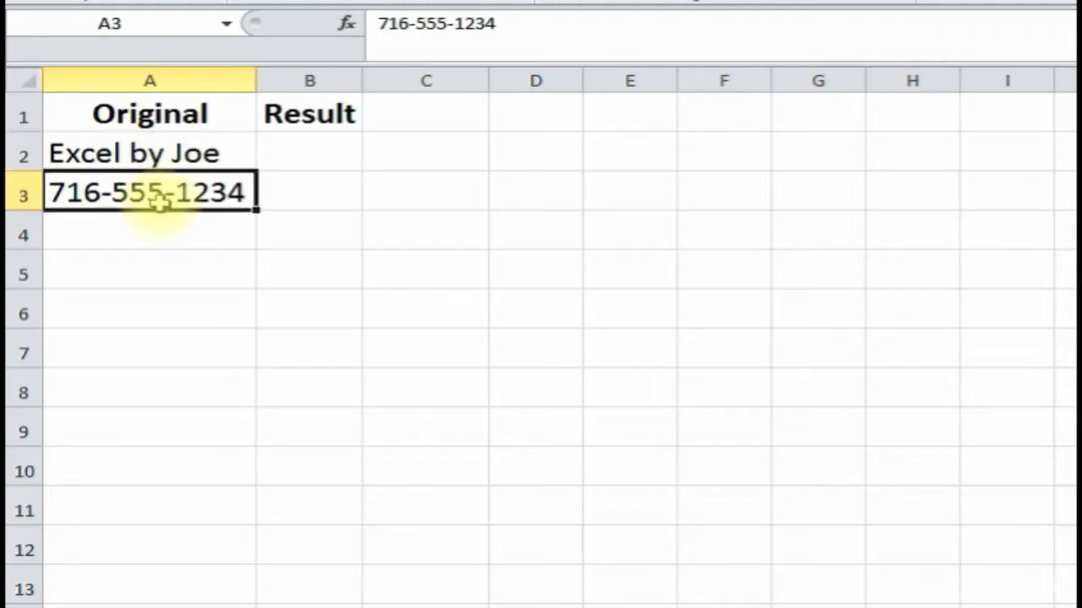
{"action": "left_click", "coordinate": [194, 155]}
{"action": "left_click", "coordinate": [305, 154]}
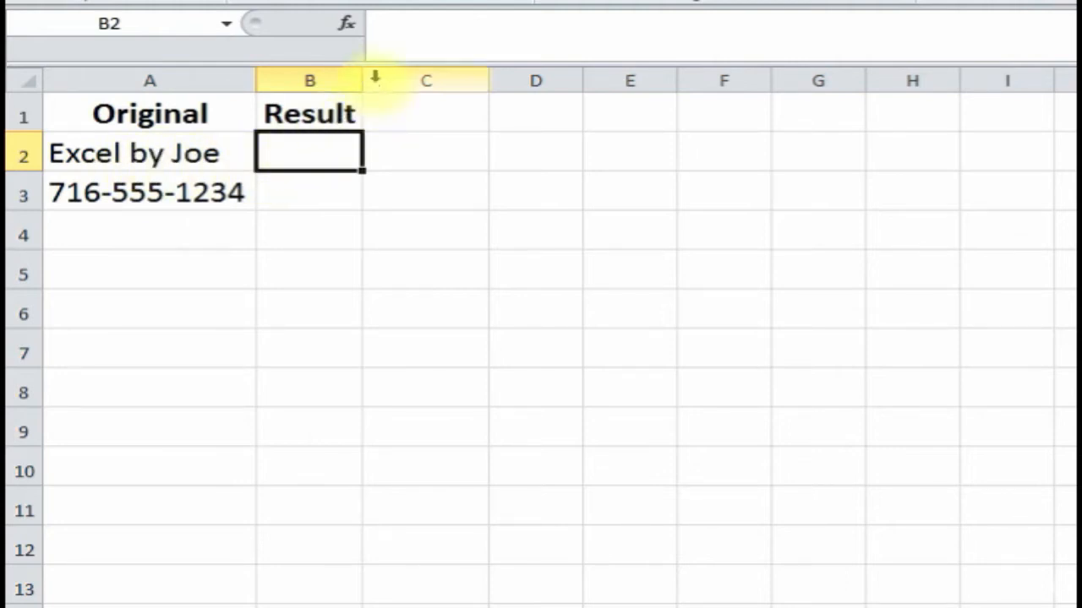
{"action": "left_click", "coordinate": [346, 24]}
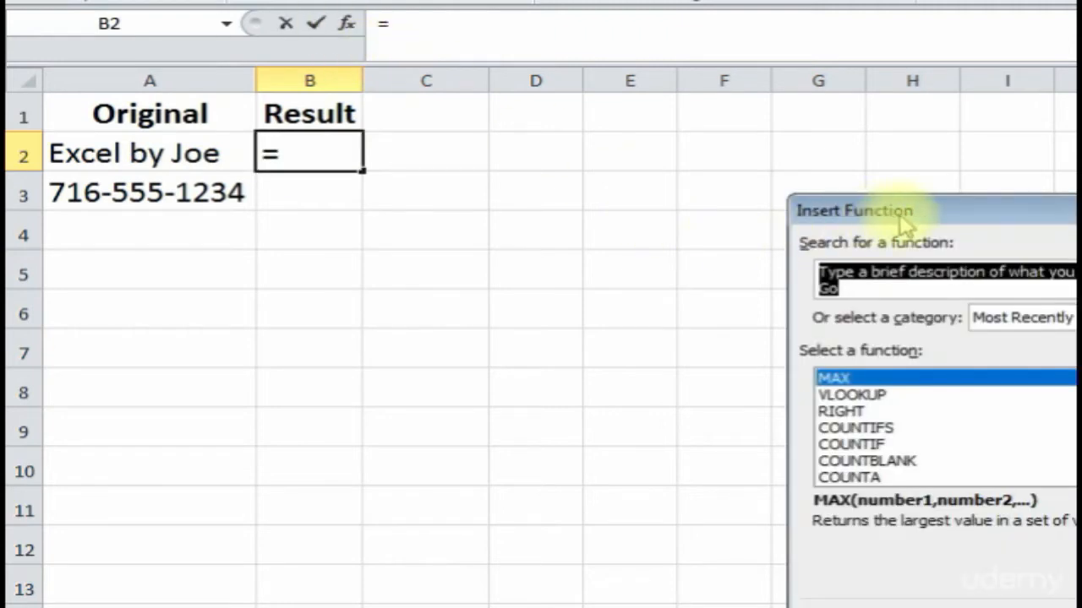
{"action": "left_click_drag", "start_coordinate": [903, 222], "coordinate": [611, 141]}
{"action": "type", "text": "m"}
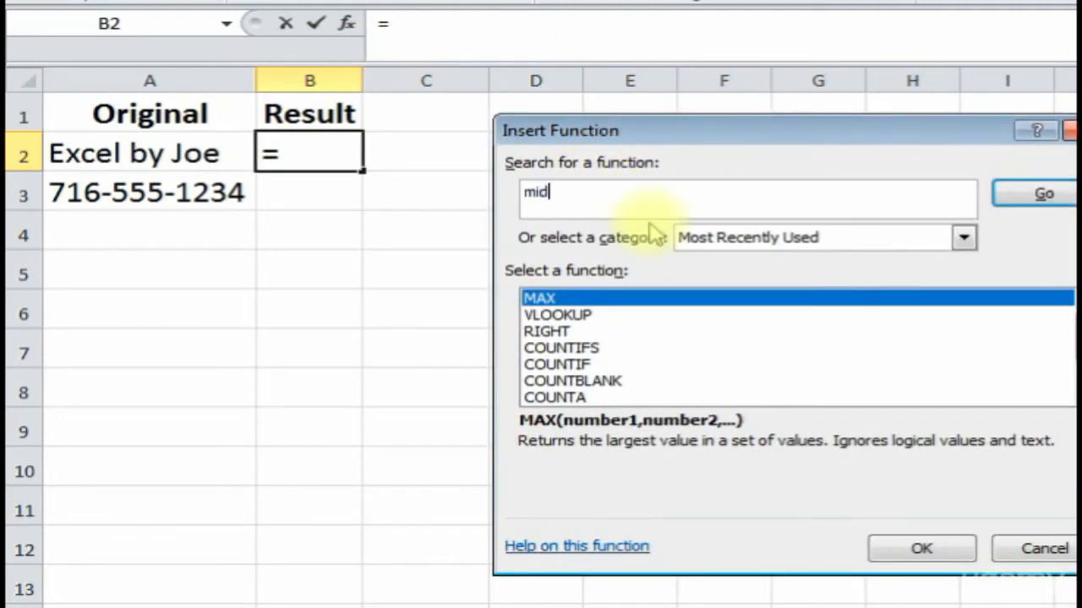
{"action": "type", "text": "id"}
{"action": "left_click", "coordinate": [1040, 196]}
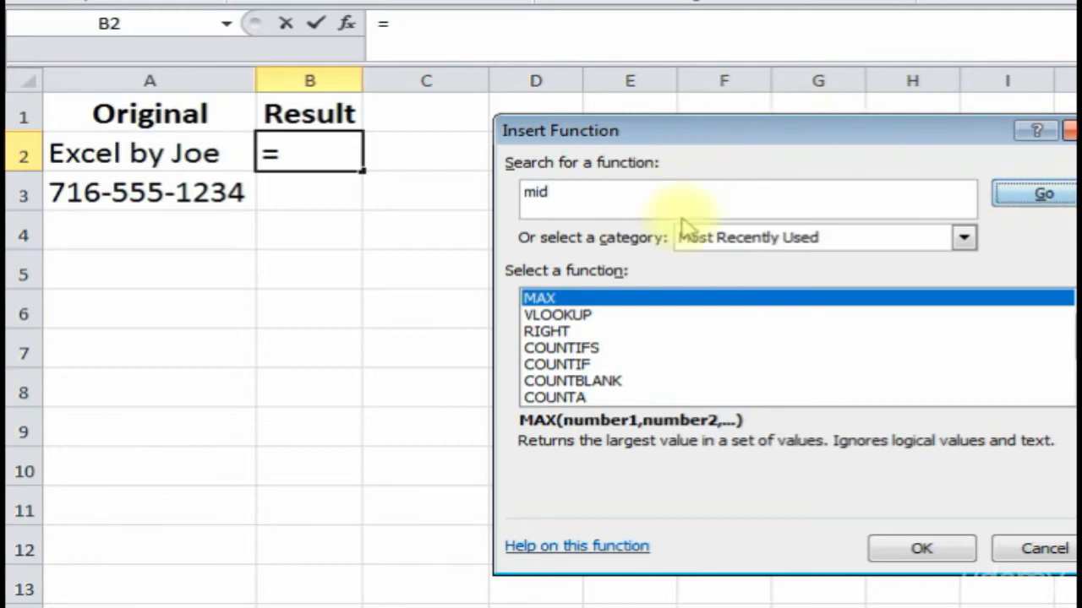
{"action": "double_click", "coordinate": [621, 299]}
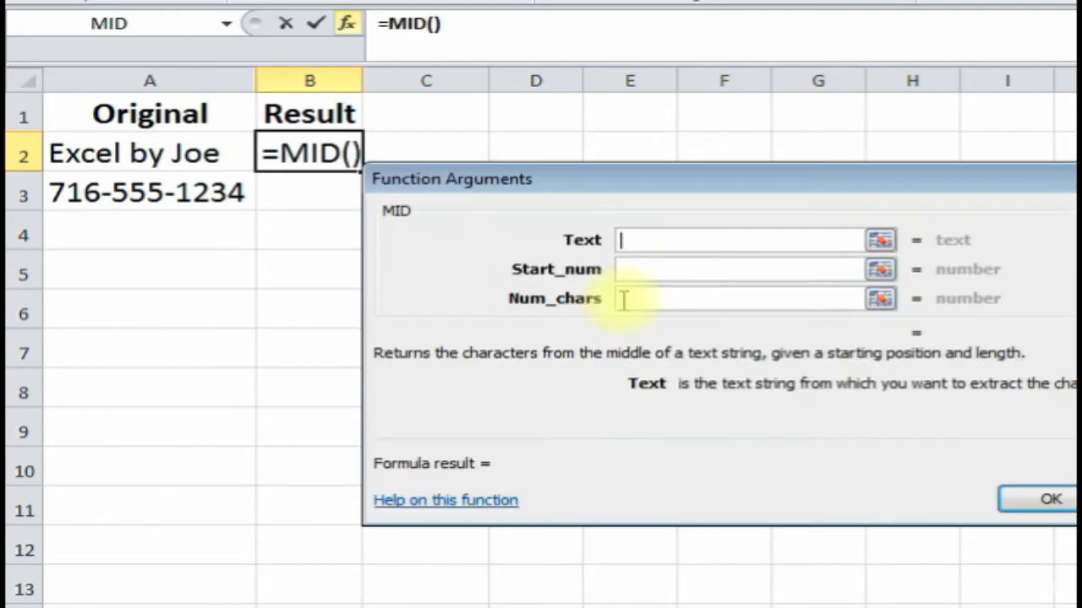
{"action": "left_click_drag", "start_coordinate": [697, 192], "coordinate": [459, 259]}
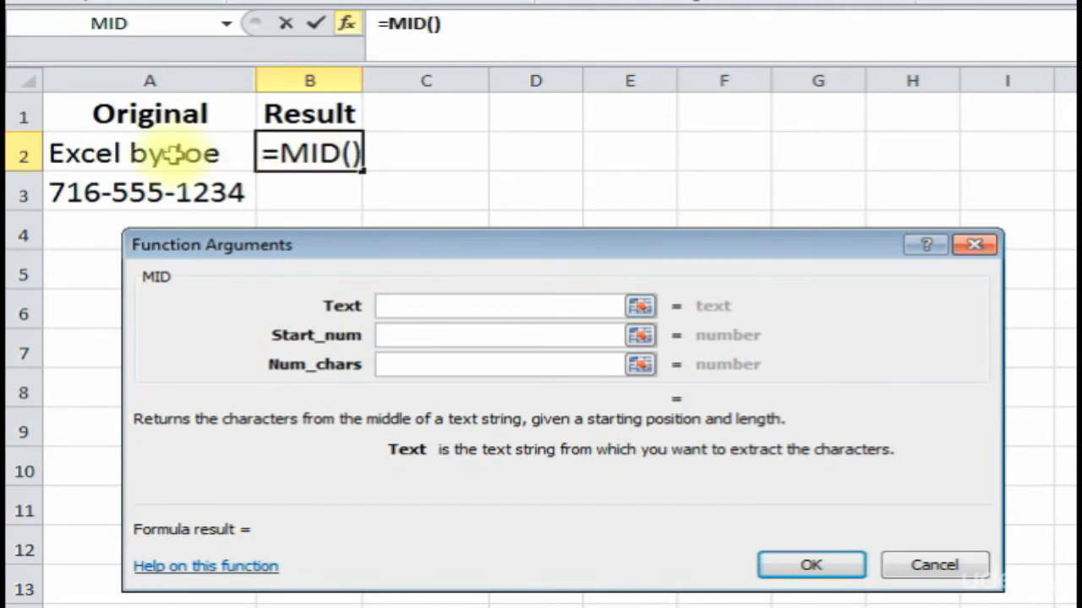
- Give MID text A2, start 7 and length 2 so B2 returns 'by'
{"action": "left_click", "coordinate": [145, 153]}
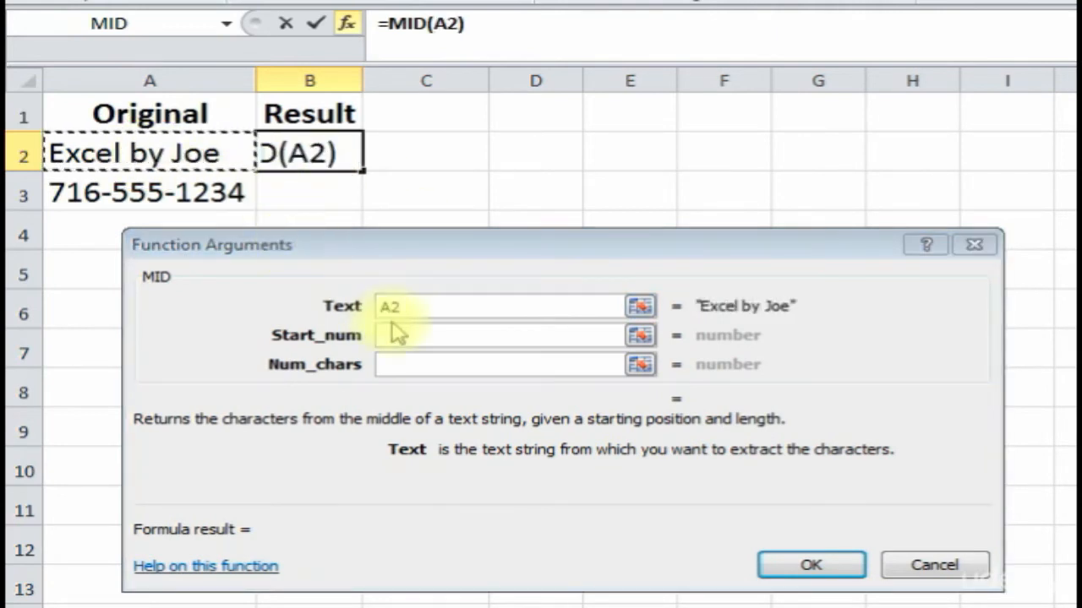
{"action": "left_click", "coordinate": [408, 333]}
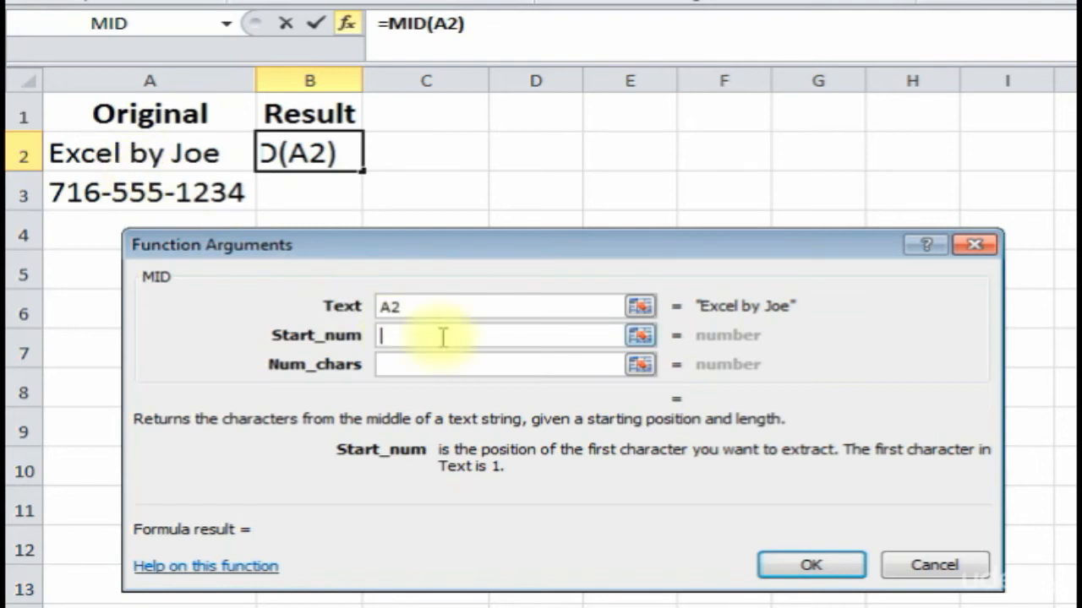
{"action": "type", "text": "7"}
{"action": "left_click", "coordinate": [414, 366]}
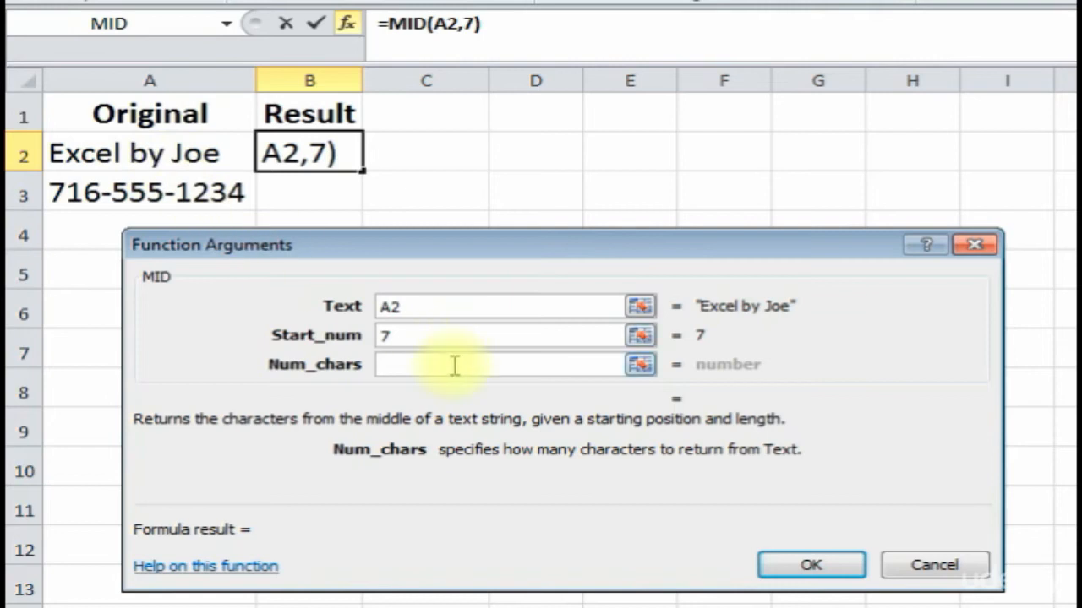
{"action": "type", "text": "2"}
{"action": "left_click", "coordinate": [772, 562]}
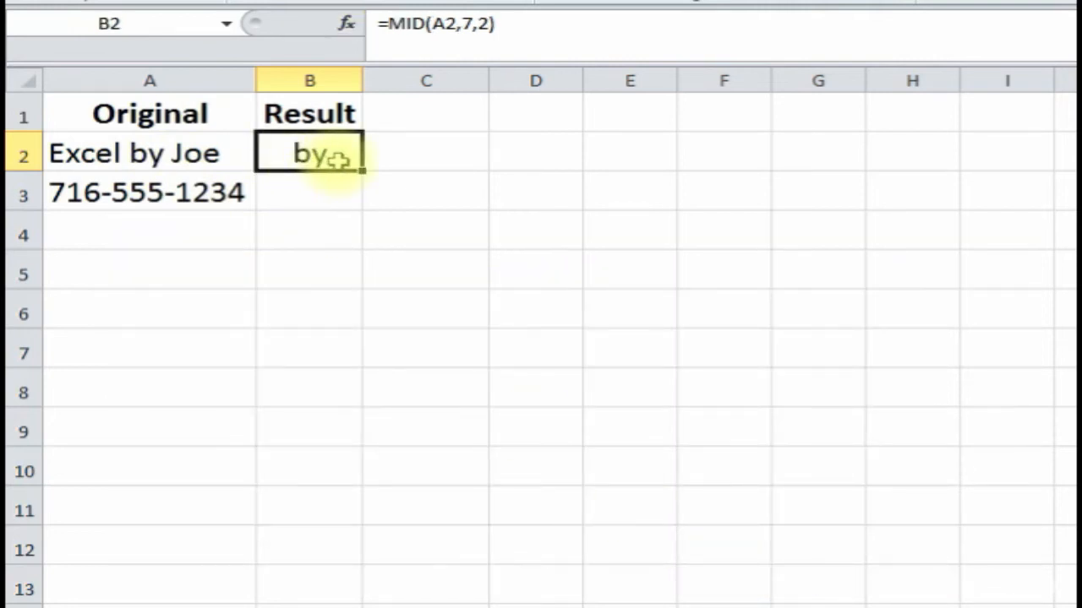
{"action": "left_click", "coordinate": [293, 202]}
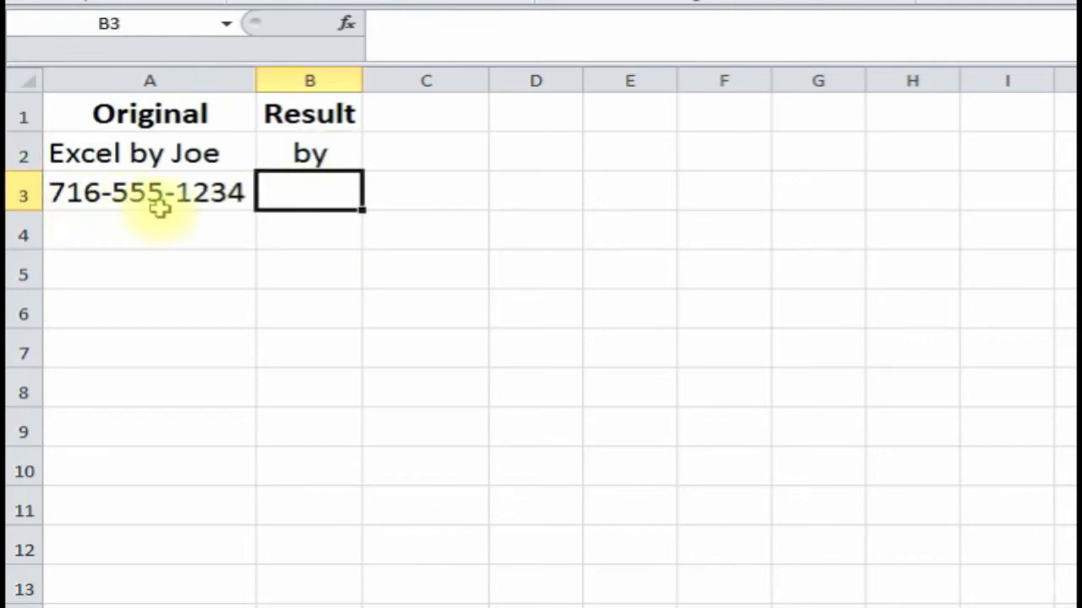
- Enter =MID(A3,5,3) in B3 to return 555, then move to the MIN Function sheet
{"action": "left_click", "coordinate": [348, 24]}
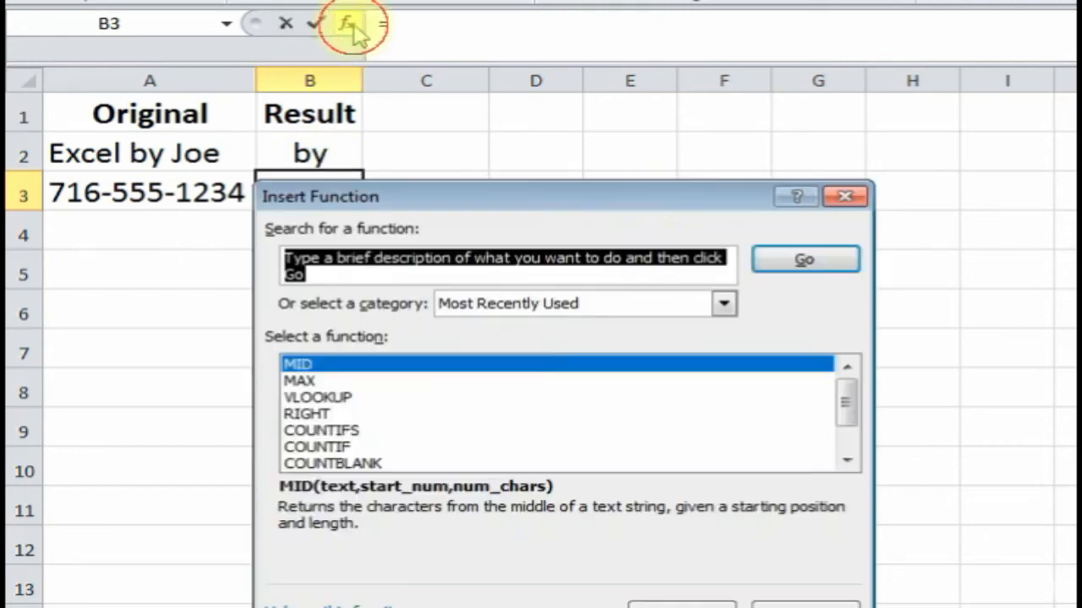
{"action": "double_click", "coordinate": [441, 369]}
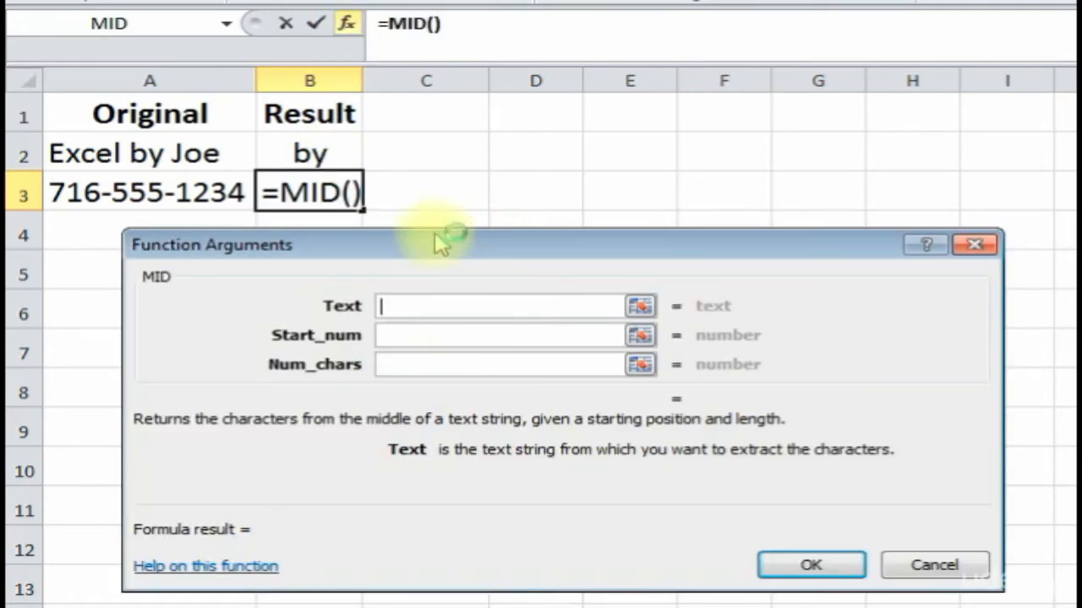
{"action": "left_click", "coordinate": [135, 193]}
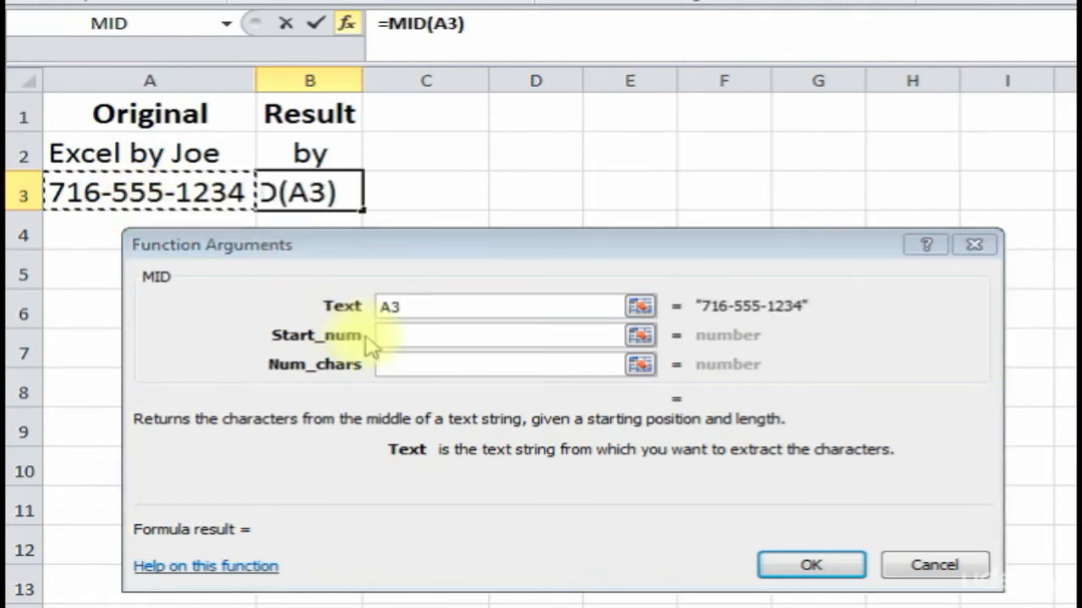
{"action": "left_click", "coordinate": [402, 338]}
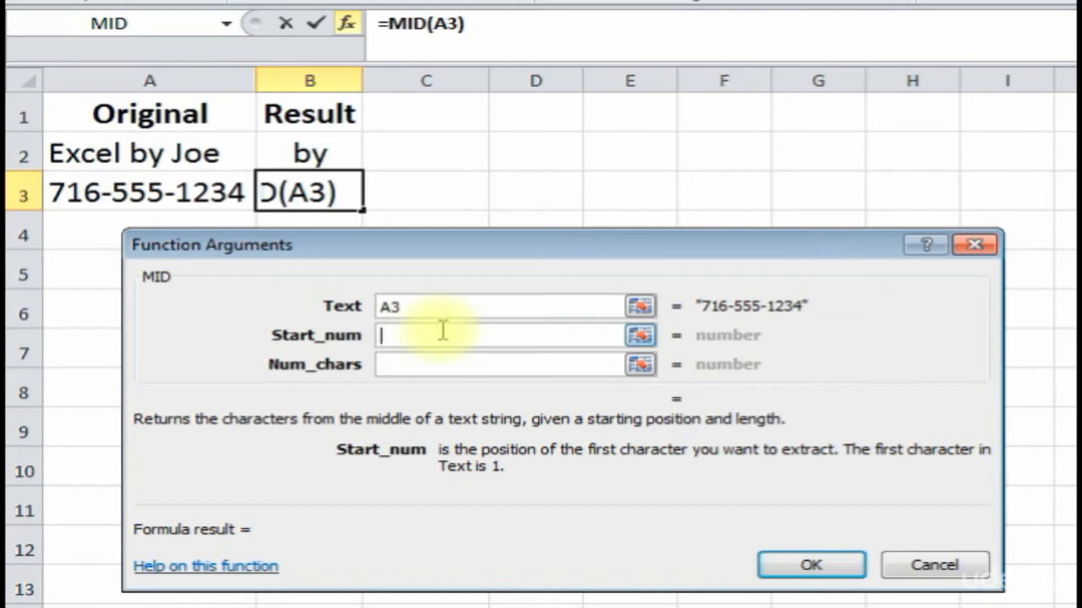
{"action": "type", "text": "5"}
{"action": "left_click", "coordinate": [410, 369]}
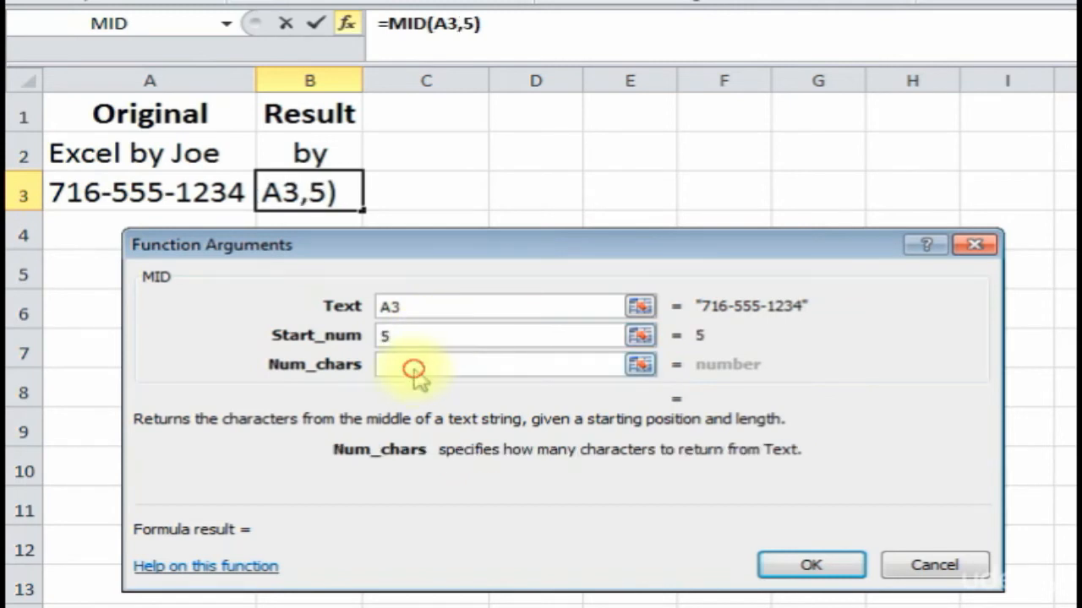
{"action": "type", "text": "3"}
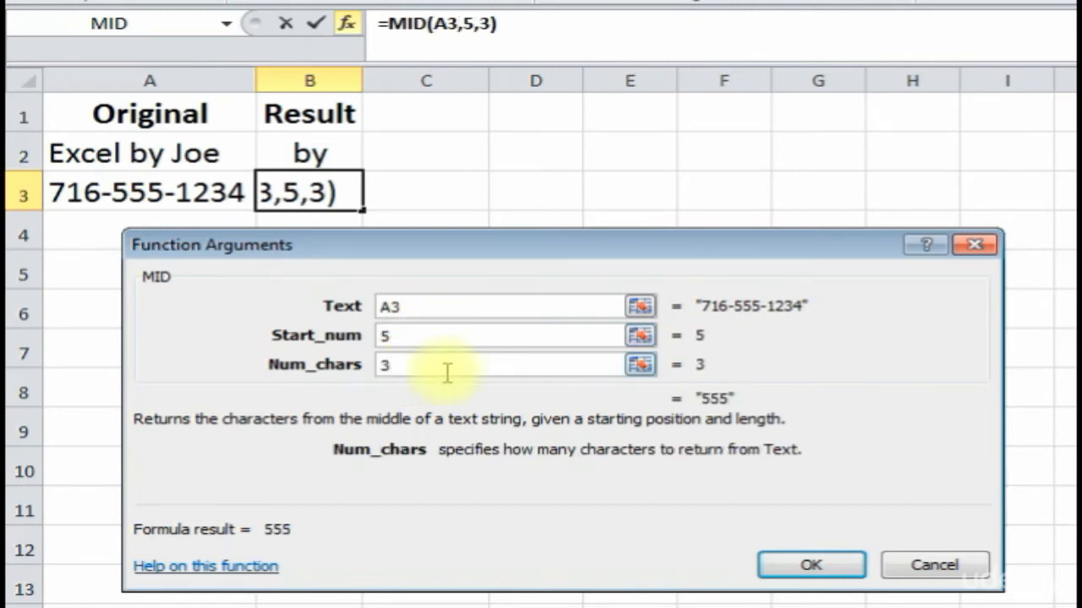
{"action": "left_click", "coordinate": [807, 561]}
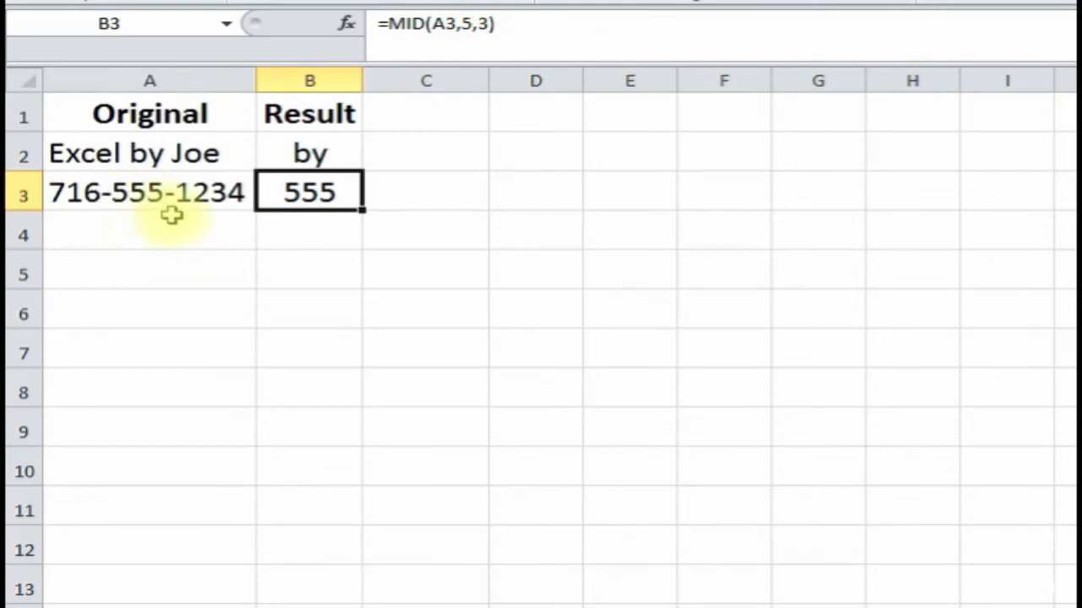
{"action": "left_click", "coordinate": [247, 340]}
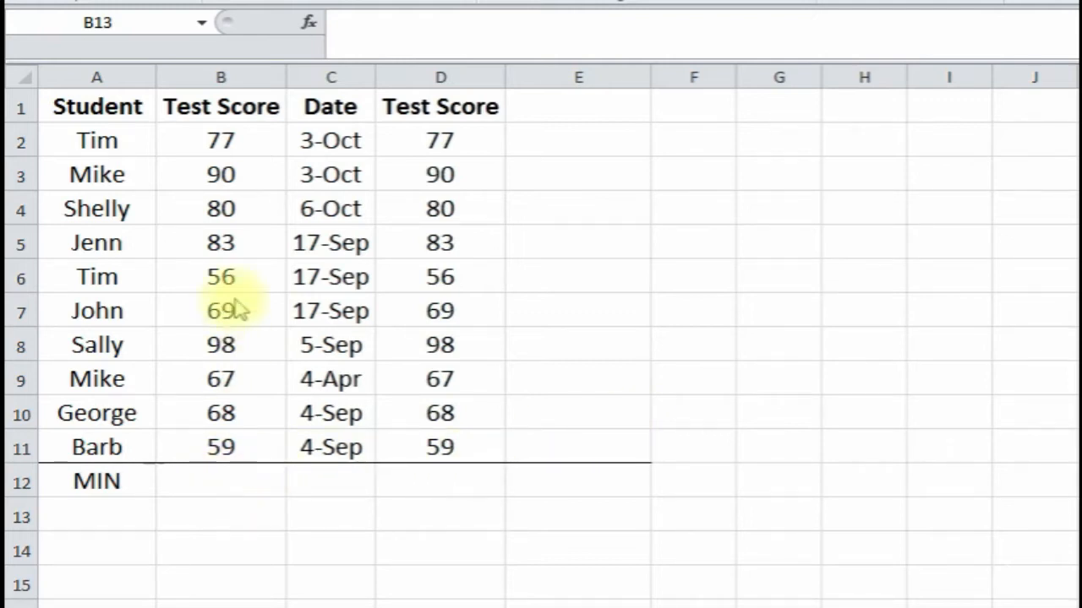
- Select B12 under the test scores and choose the MIN function
{"action": "left_click", "coordinate": [223, 140]}
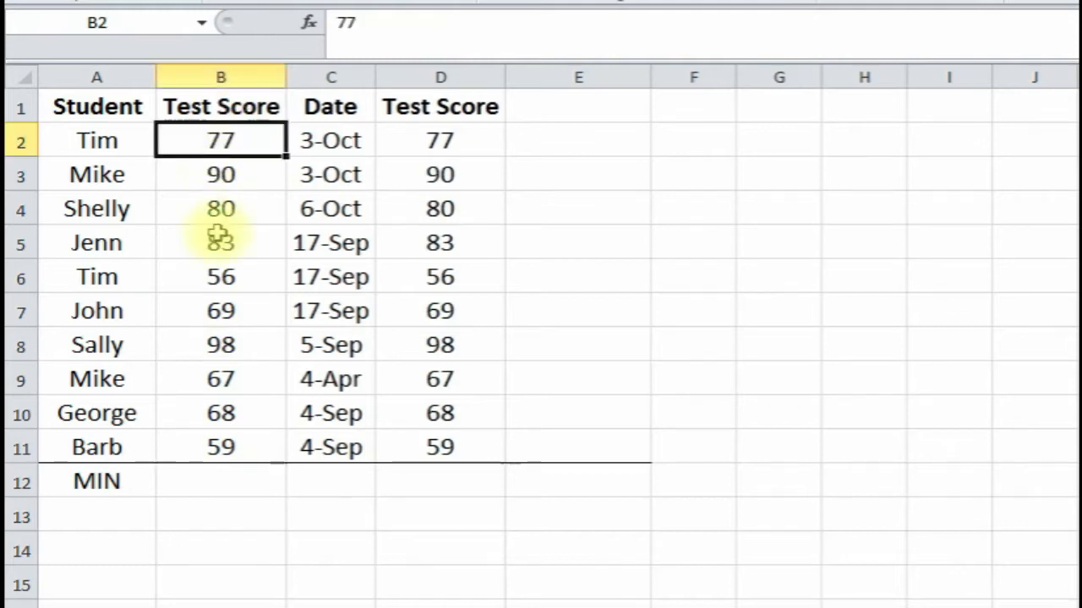
{"action": "left_click", "coordinate": [220, 308]}
{"action": "left_click", "coordinate": [219, 404]}
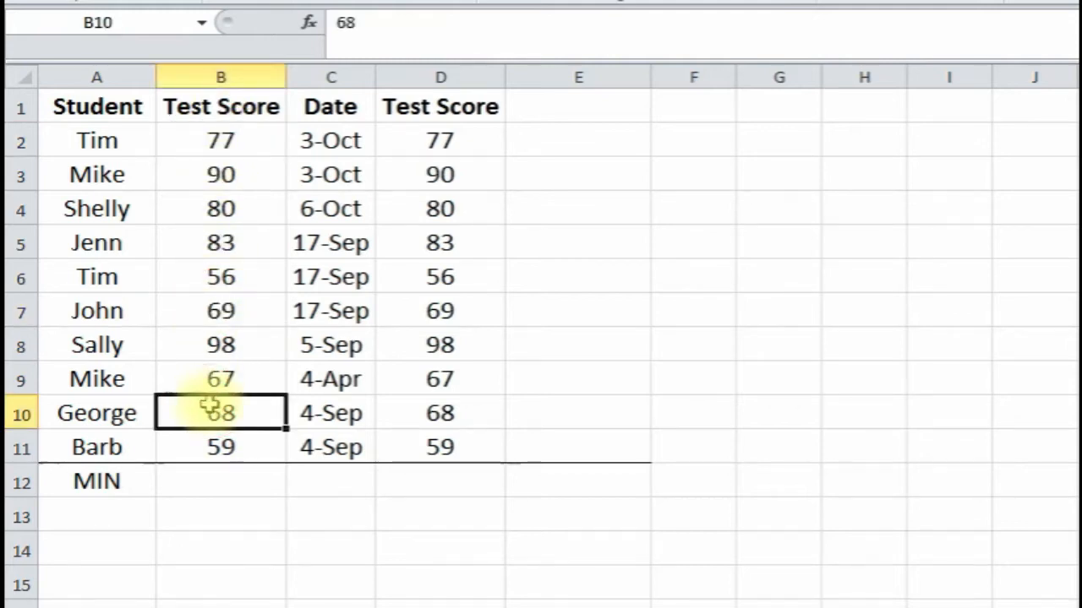
{"action": "left_click", "coordinate": [213, 489]}
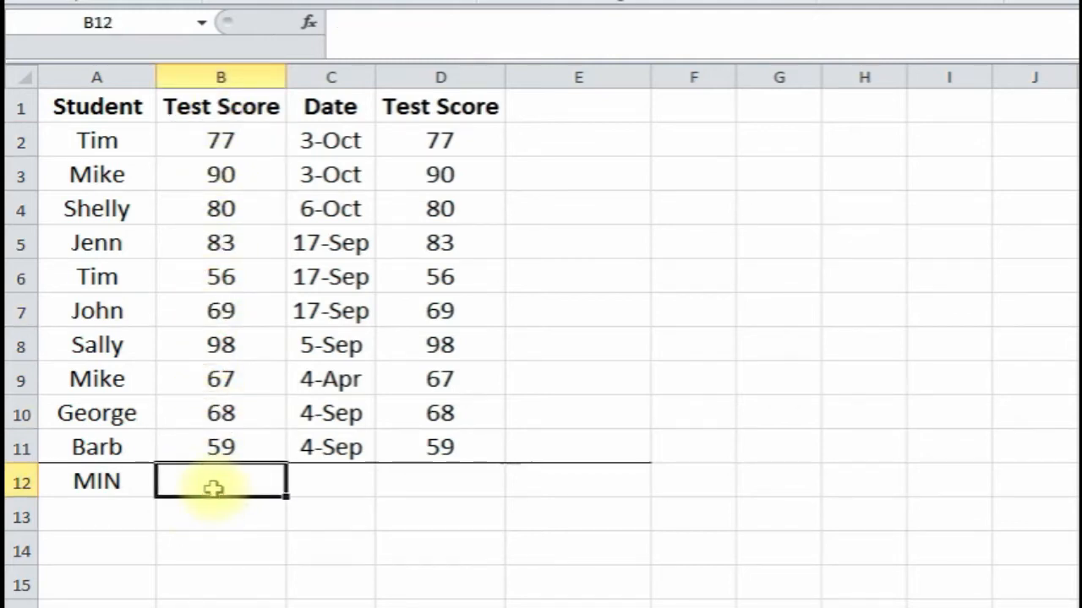
{"action": "left_click", "coordinate": [311, 28]}
{"action": "left_click_drag", "start_coordinate": [535, 185], "coordinate": [603, 121]}
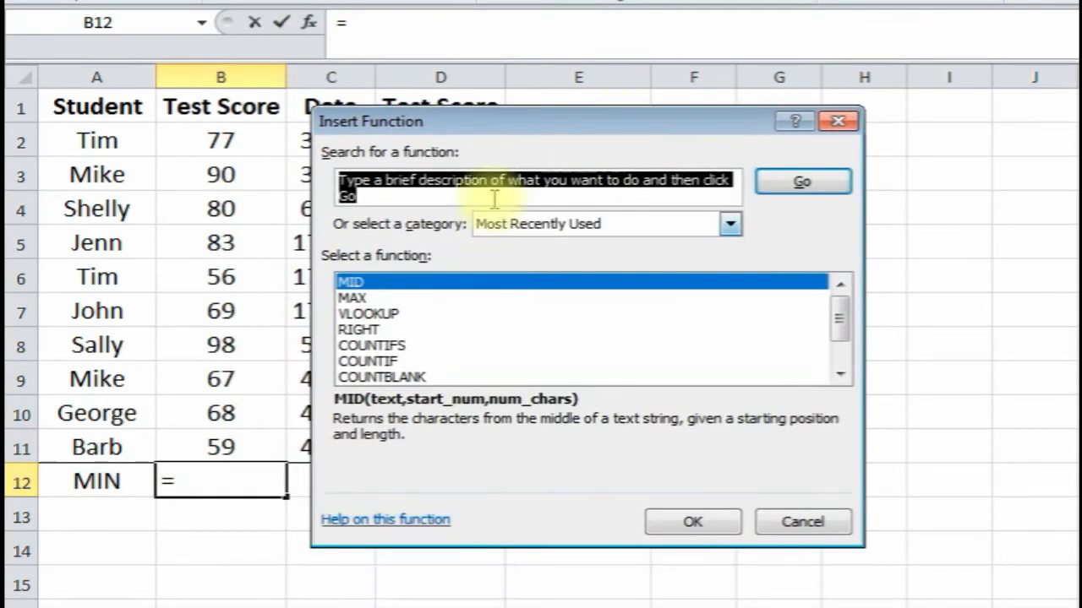
{"action": "type", "text": "mi"}
{"action": "left_click", "coordinate": [801, 182]}
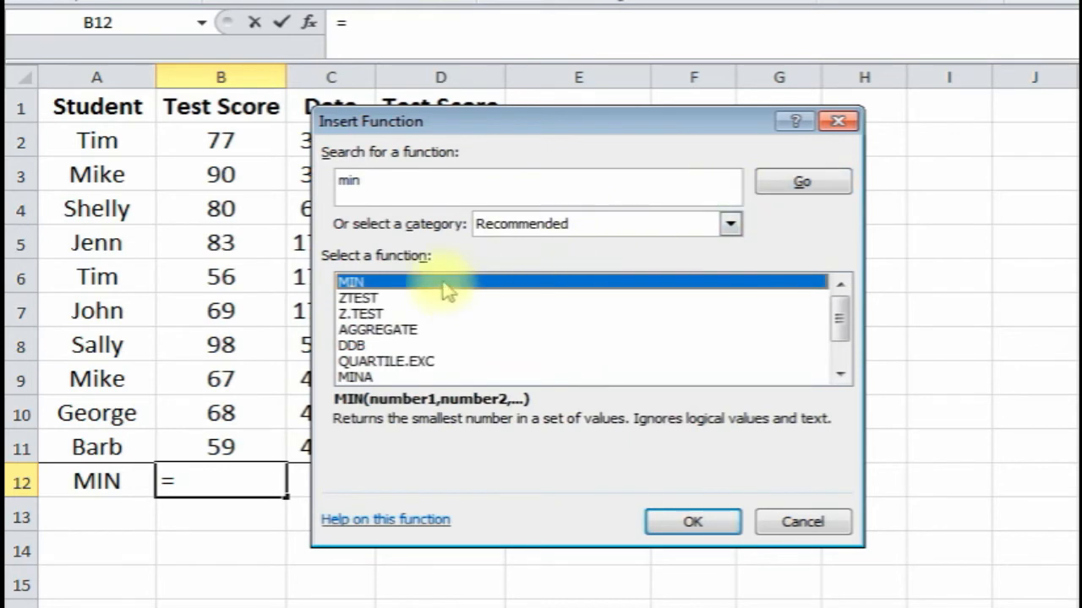
{"action": "double_click", "coordinate": [448, 287]}
- Set MIN's range to B2:B11 so B12 shows the lowest score, 56
{"action": "left_click_drag", "start_coordinate": [519, 152], "coordinate": [636, 157]}
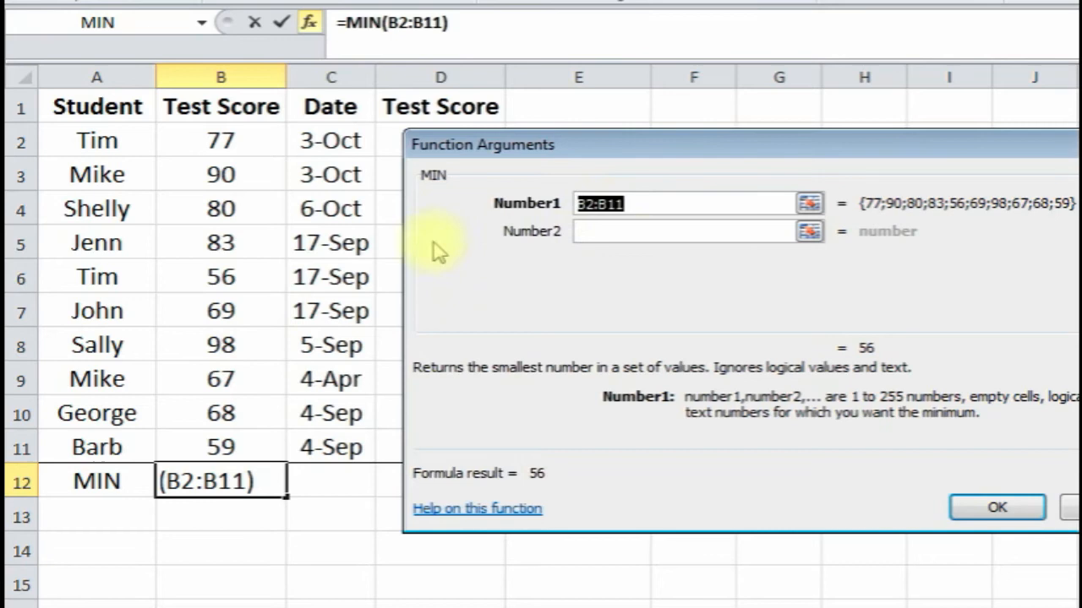
{"action": "left_click_drag", "start_coordinate": [212, 141], "coordinate": [222, 443]}
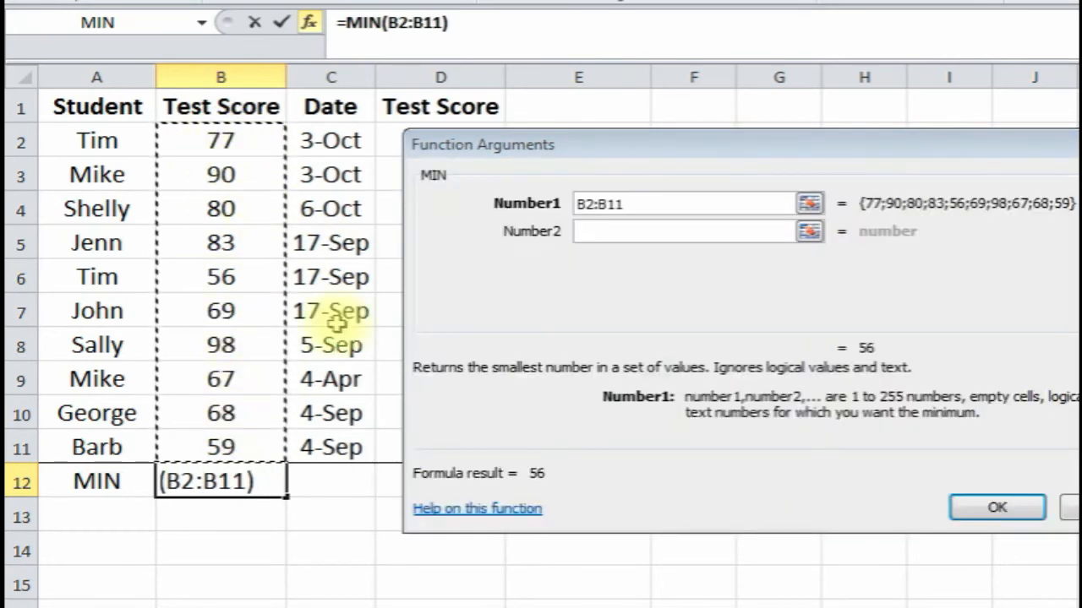
{"action": "left_click", "coordinate": [993, 506]}
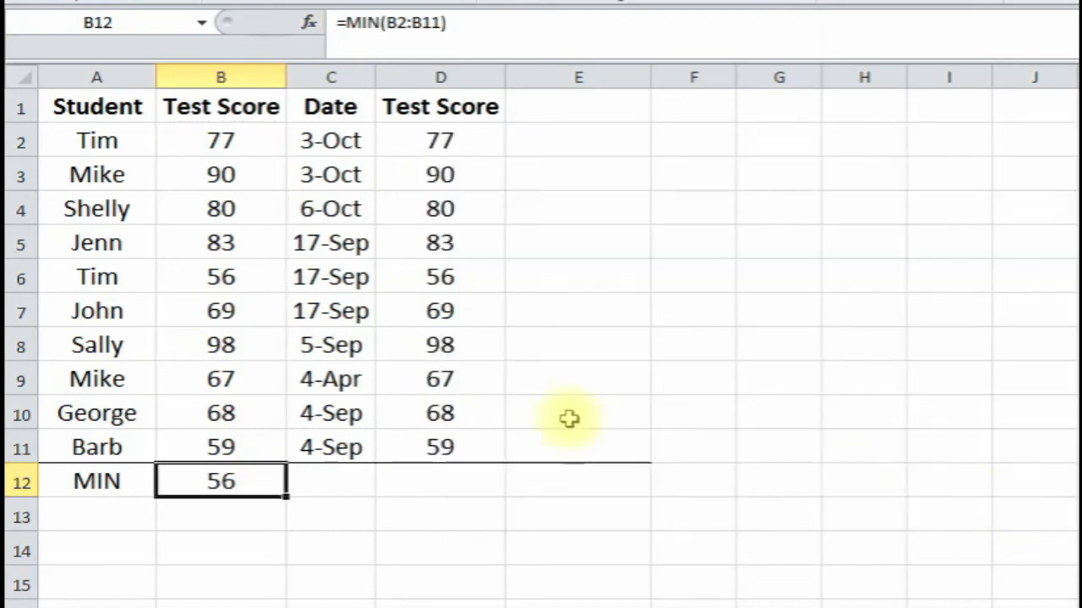
{"action": "left_click", "coordinate": [233, 144]}
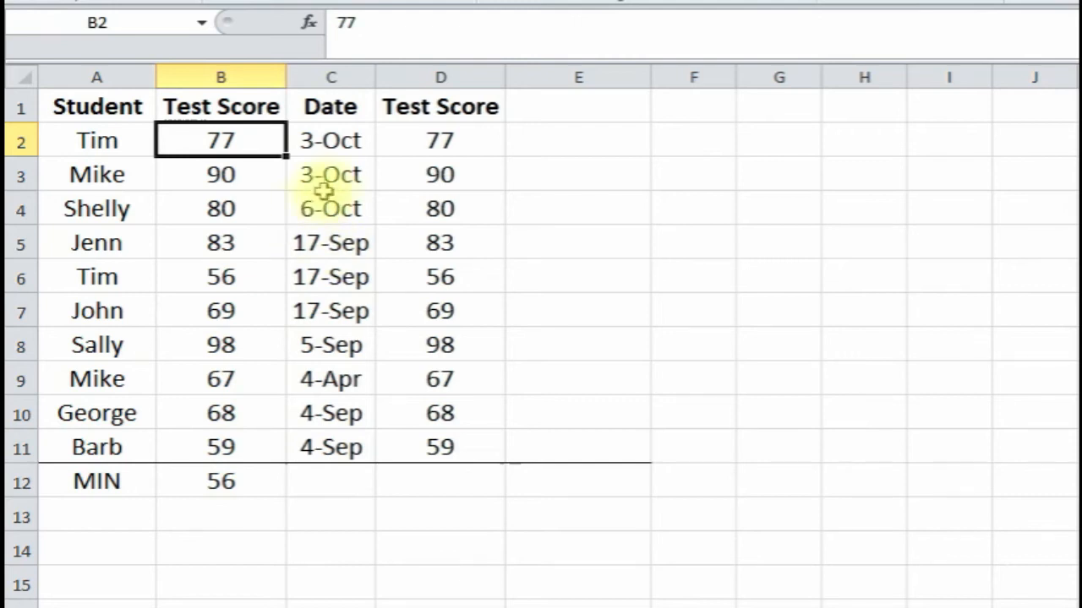
- Enter =MIN(C2:C11) in C12, returning the earliest date, 4-Apr
{"action": "left_click", "coordinate": [329, 480]}
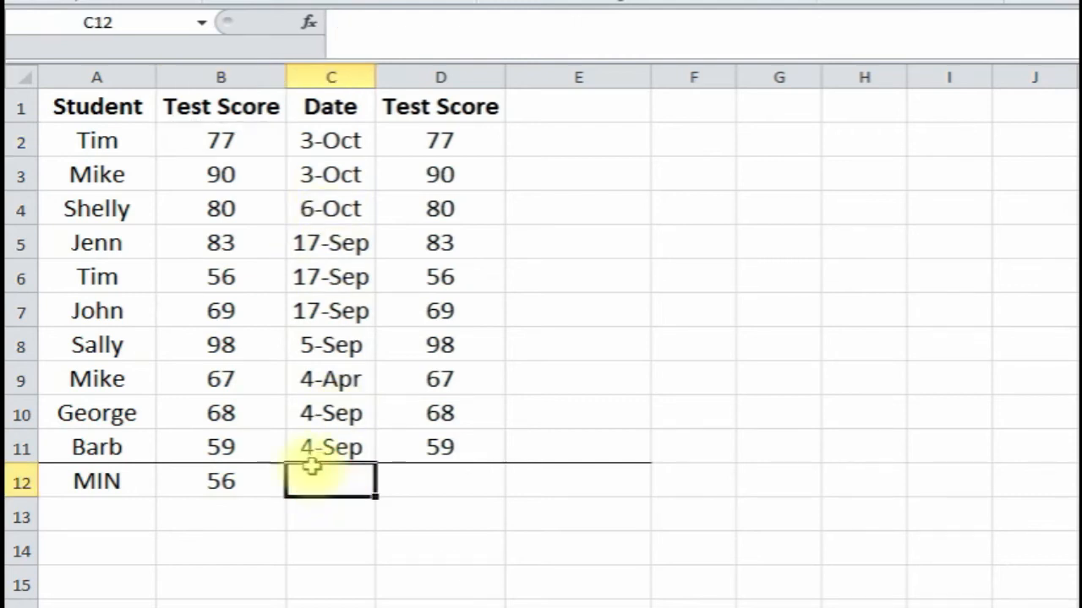
{"action": "left_click", "coordinate": [310, 28]}
{"action": "left_click", "coordinate": [640, 289]}
{"action": "double_click", "coordinate": [639, 289]}
{"action": "left_click_drag", "start_coordinate": [560, 144], "coordinate": [406, 133]}
{"action": "left_click_drag", "start_coordinate": [313, 141], "coordinate": [314, 447]}
{"action": "left_click", "coordinate": [1052, 500]}
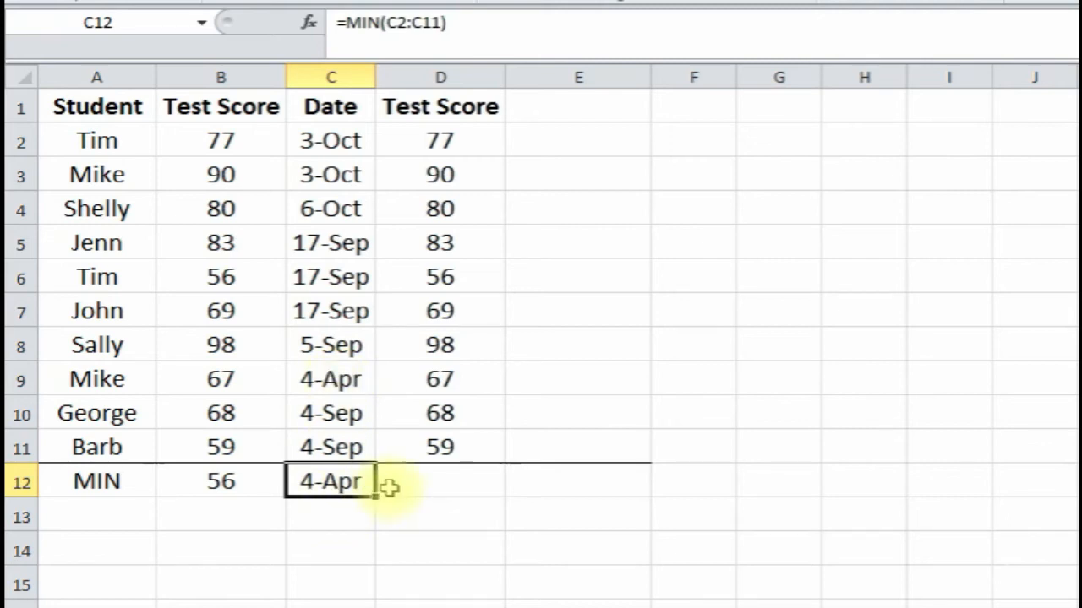
{"action": "left_click", "coordinate": [436, 486]}
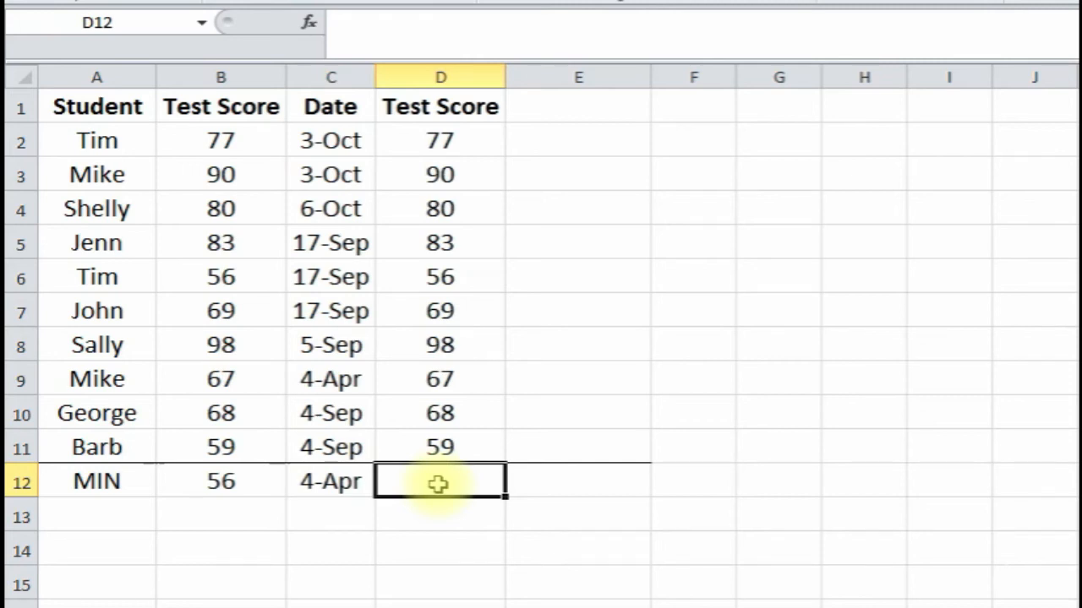
- Type a MIN formula in D12 combining ranges D2:D11, B2:B12 and the constant 50
{"action": "type", "text": "="}
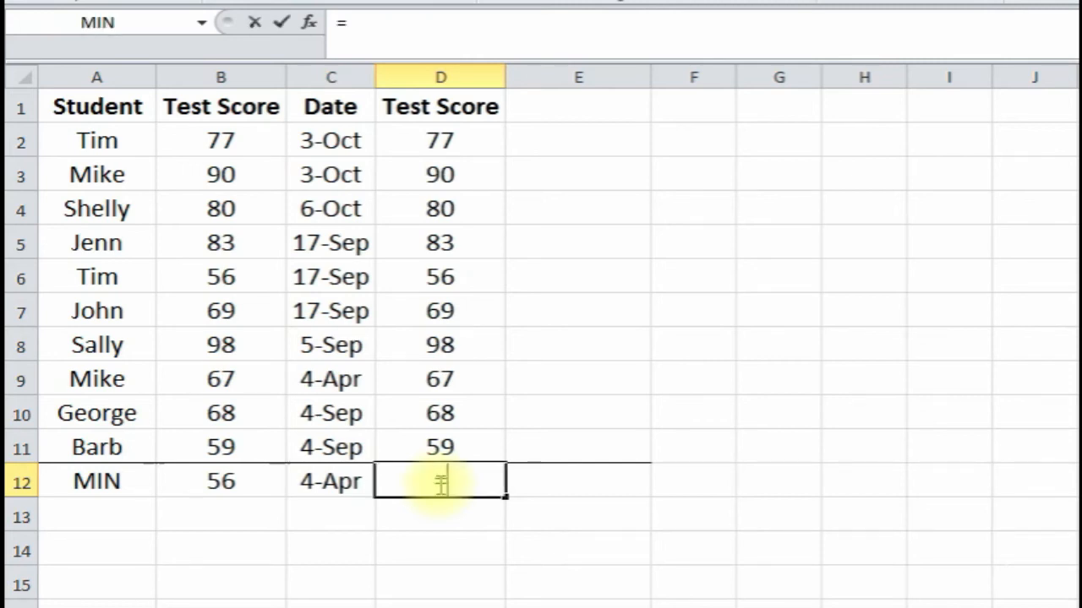
{"action": "type", "text": "min("}
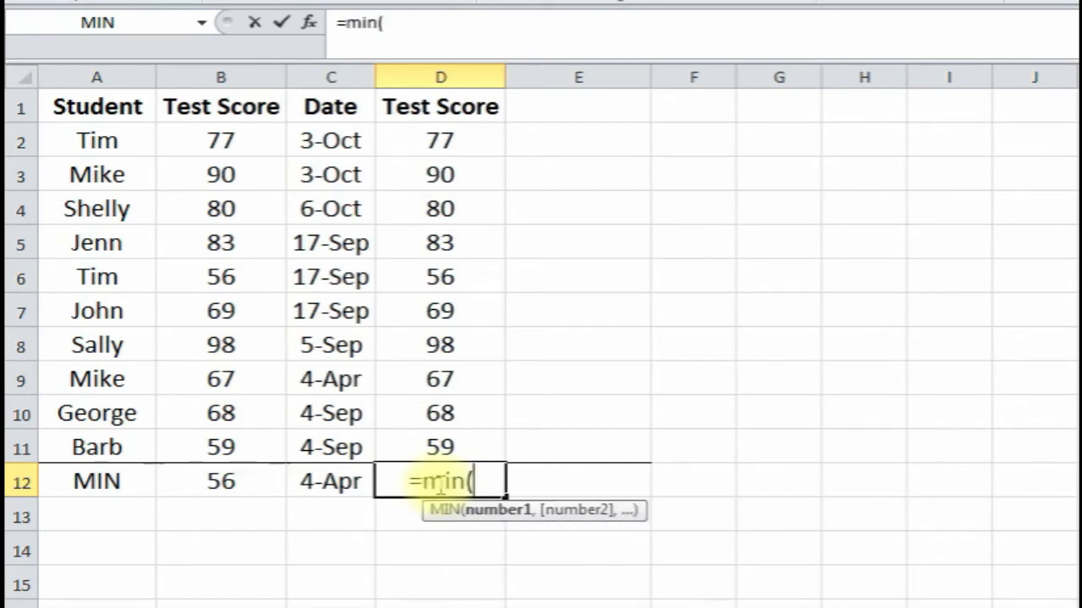
{"action": "left_click_drag", "start_coordinate": [430, 138], "coordinate": [446, 446]}
{"action": "type", "text": ","}
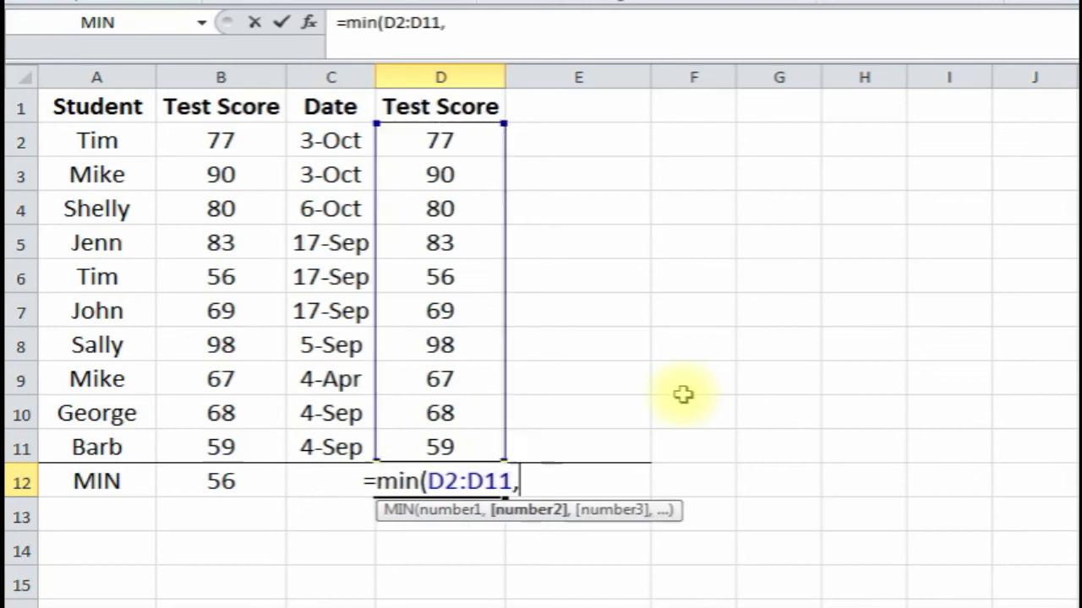
{"action": "left_click_drag", "start_coordinate": [194, 135], "coordinate": [211, 483]}
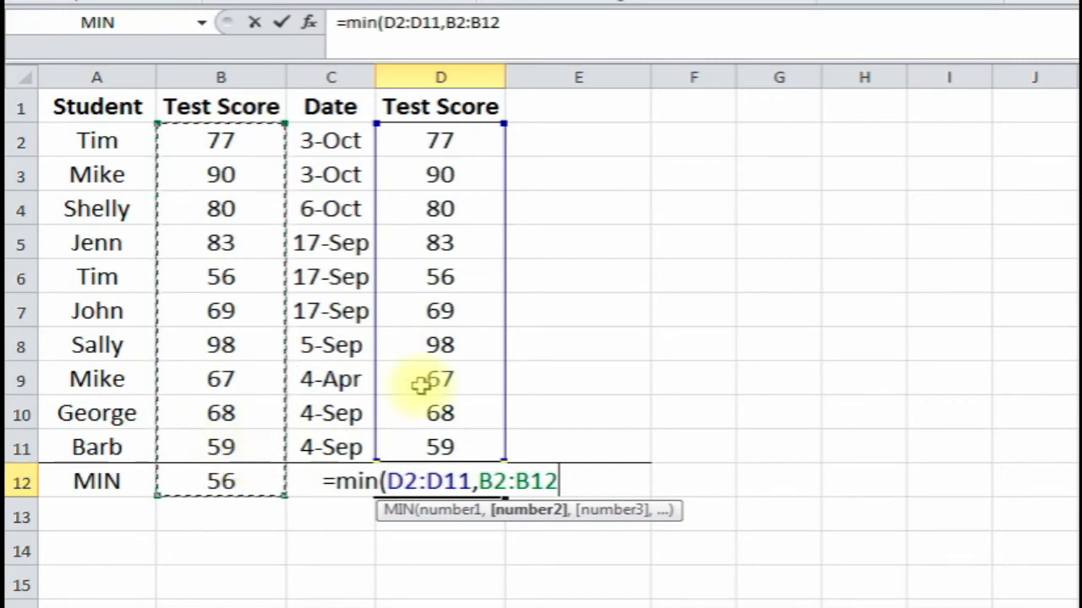
{"action": "type", "text": ","}
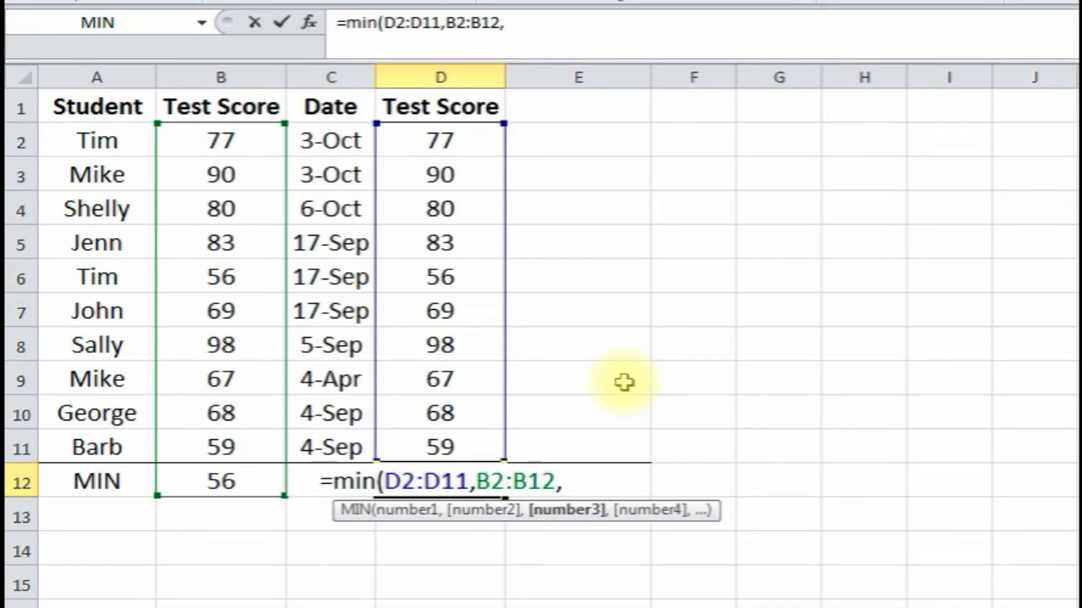
{"action": "type", "text": "50"}
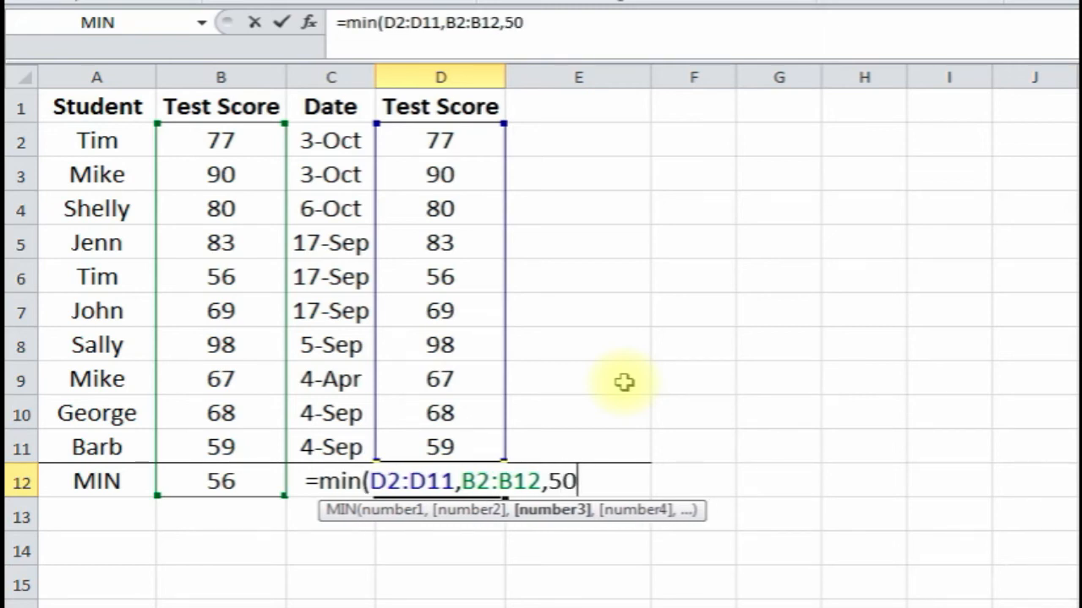
{"action": "type", "text": ")"}
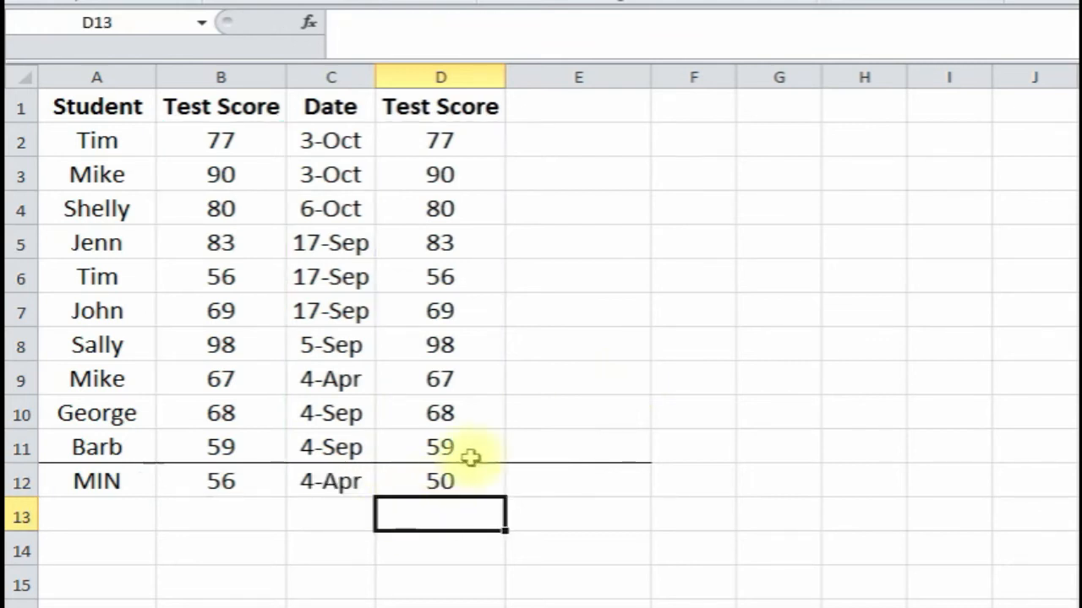
{"action": "left_click", "coordinate": [454, 479]}
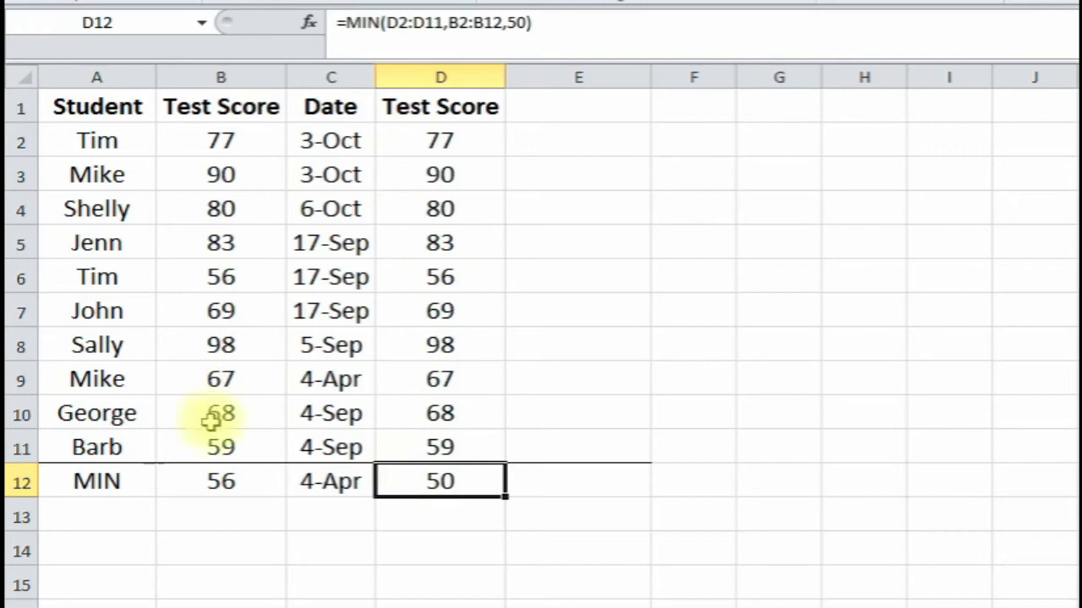
- Edit D12's MIN formula, changing the constant 50 to 58
{"action": "left_click", "coordinate": [525, 22]}
{"action": "key", "text": "BackSpace"}
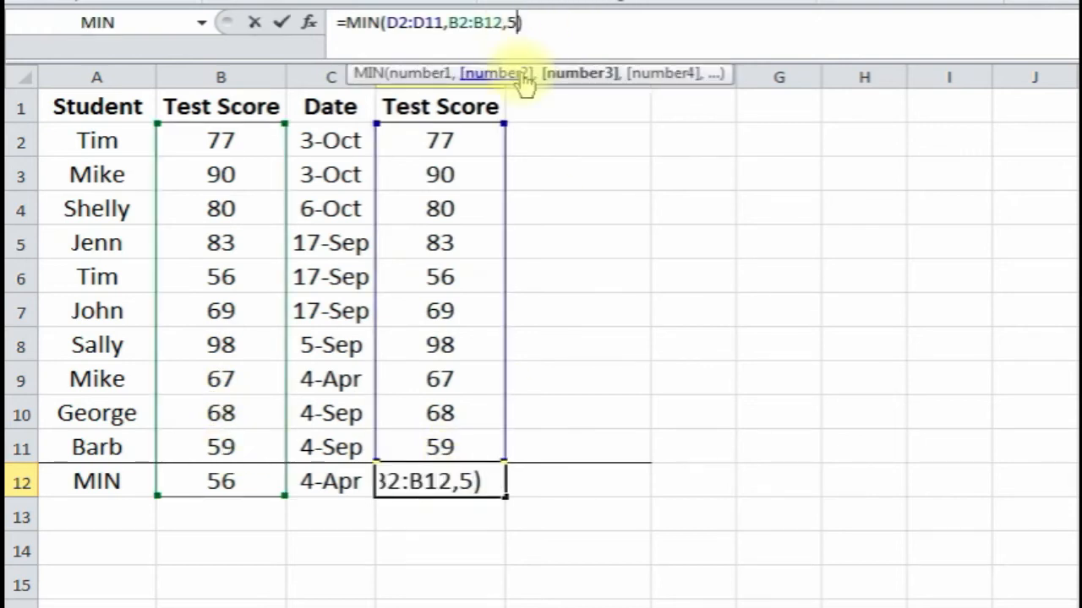
{"action": "type", "text": "8"}
{"action": "key", "text": "Return"}
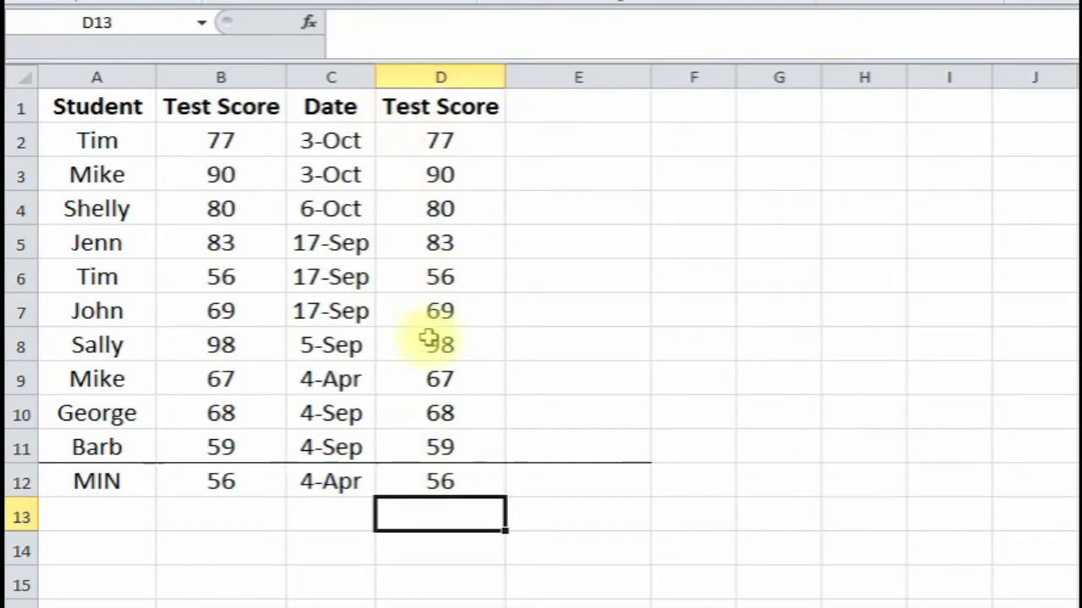
- Review D6 and D12's MIN result of 56, then move to the NOW sheet
{"action": "left_click", "coordinate": [453, 280]}
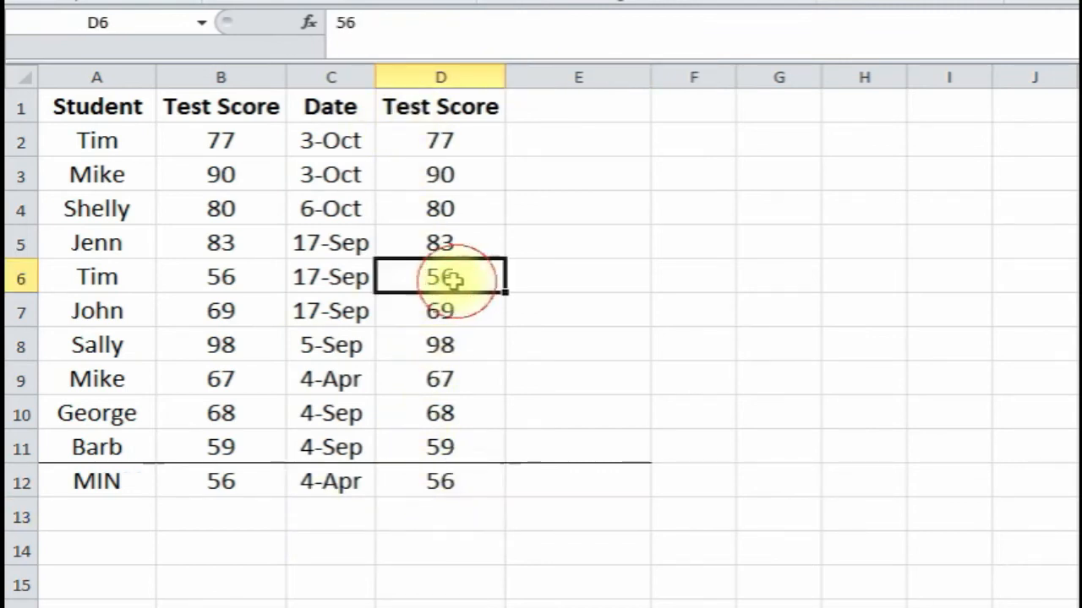
{"action": "left_click", "coordinate": [458, 486]}
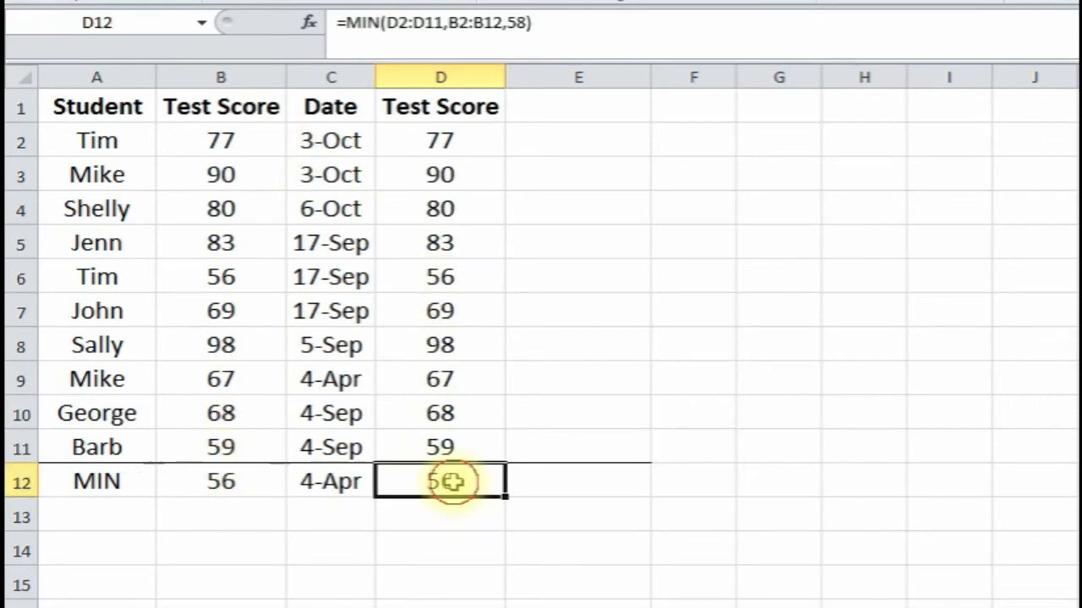
{"action": "left_click", "coordinate": [604, 514]}
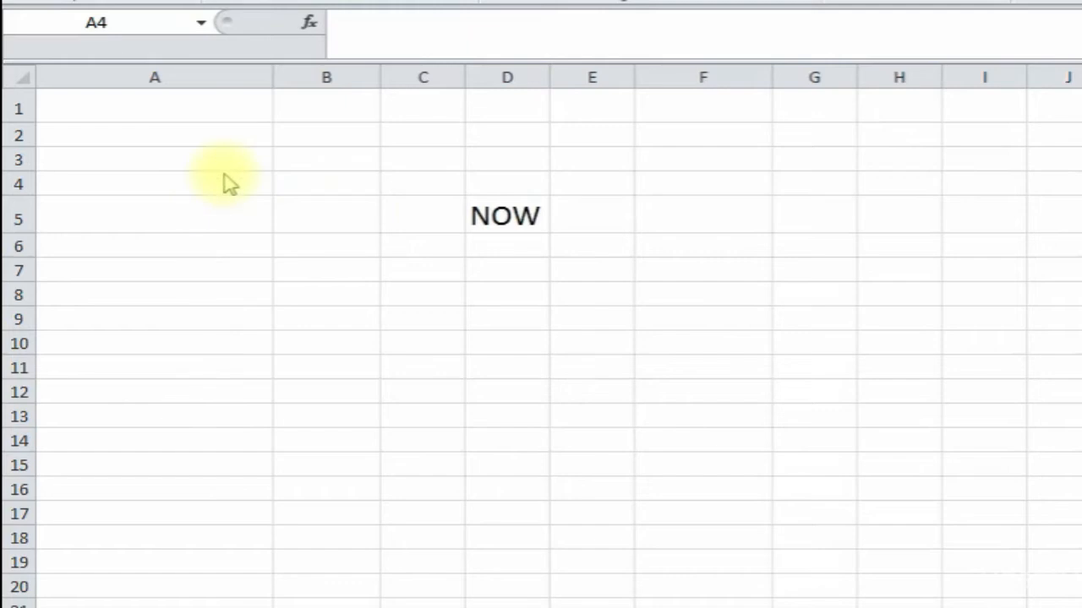
- Enter =NOW() in A1 to show the current date and time
{"action": "left_click", "coordinate": [162, 107]}
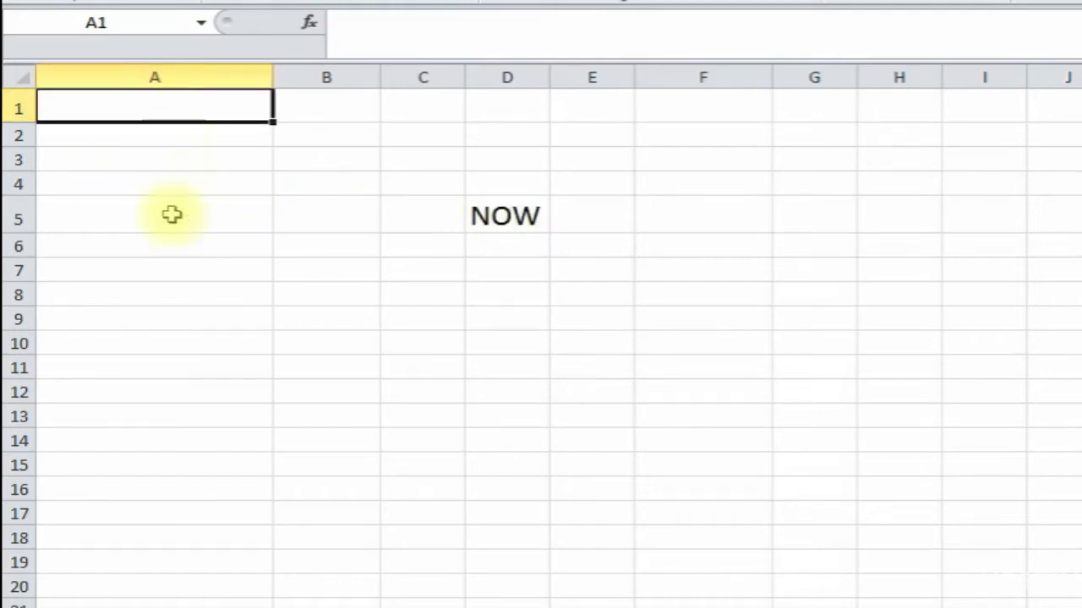
{"action": "type", "text": "="}
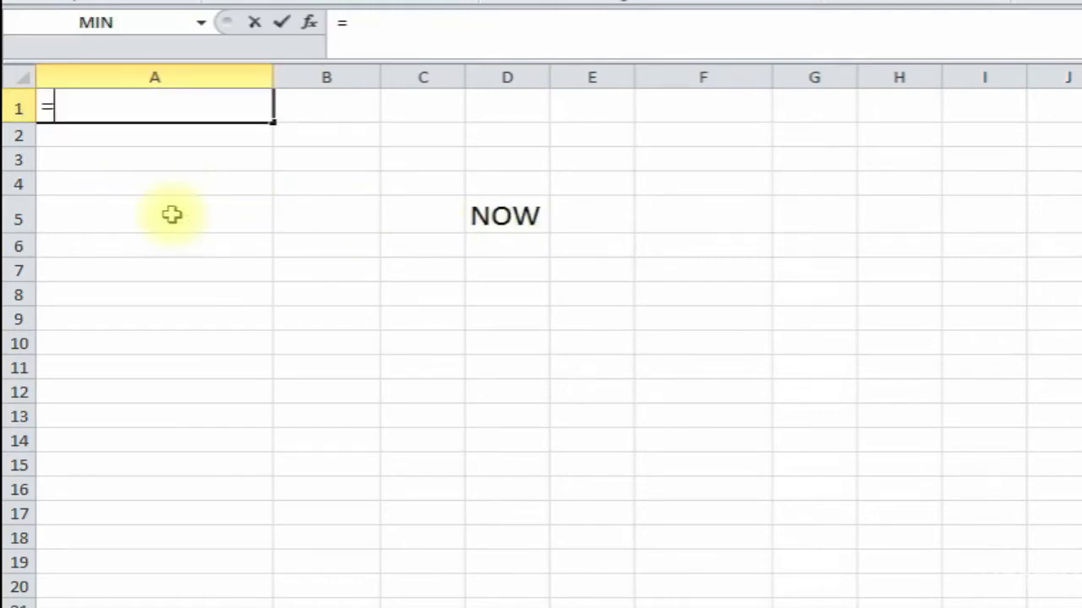
{"action": "type", "text": "now()"}
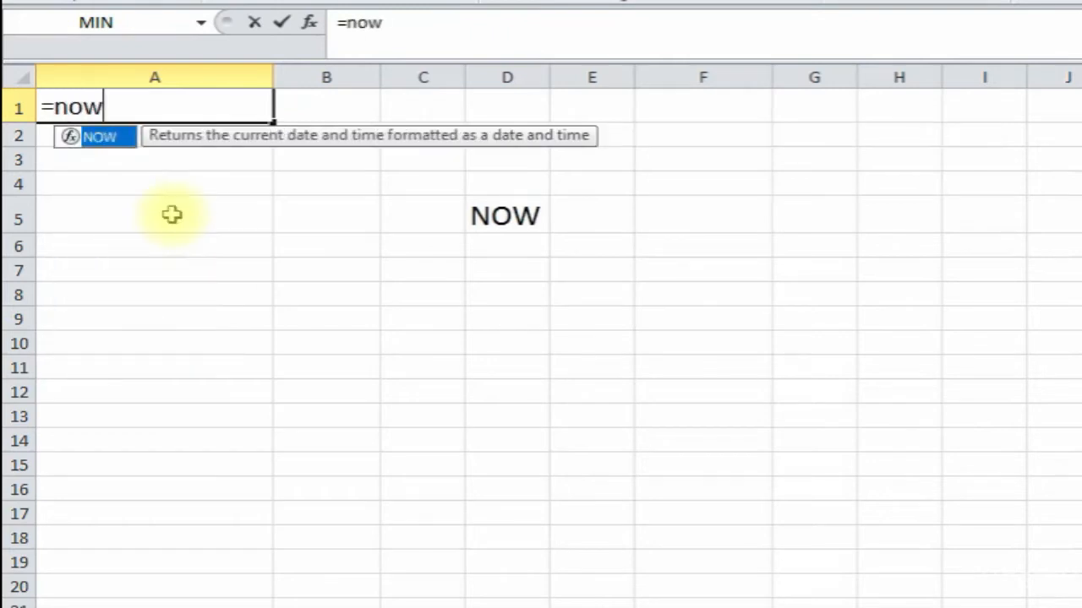
{"action": "key", "text": "Return"}
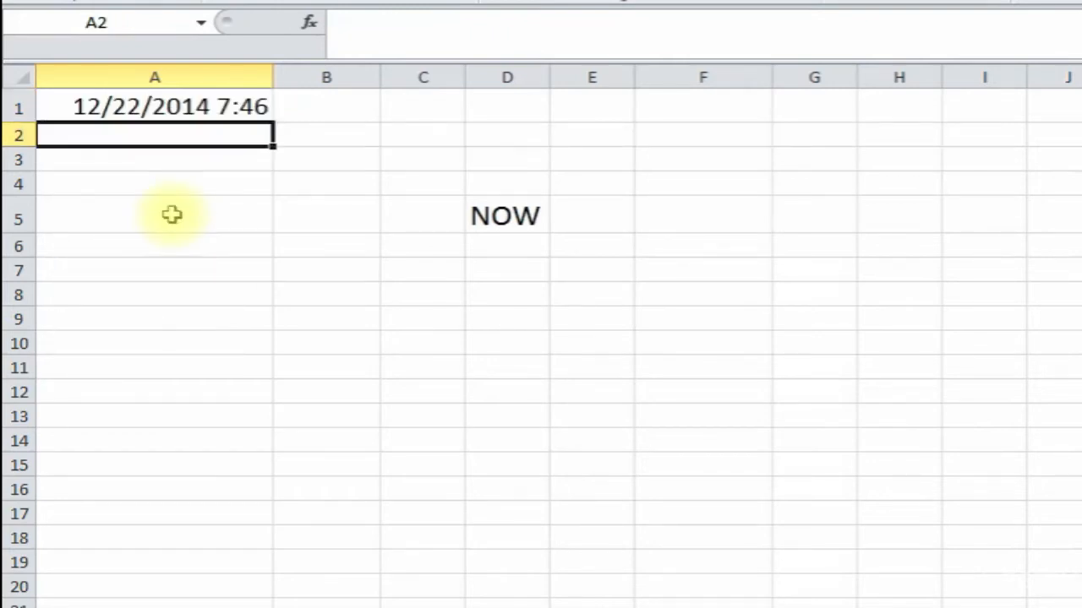
{"action": "left_click", "coordinate": [155, 107]}
- Format A1 with the Date type 3/14/01 13:30, displaying 12/22/14 7:46
{"action": "right_click", "coordinate": [155, 108]}
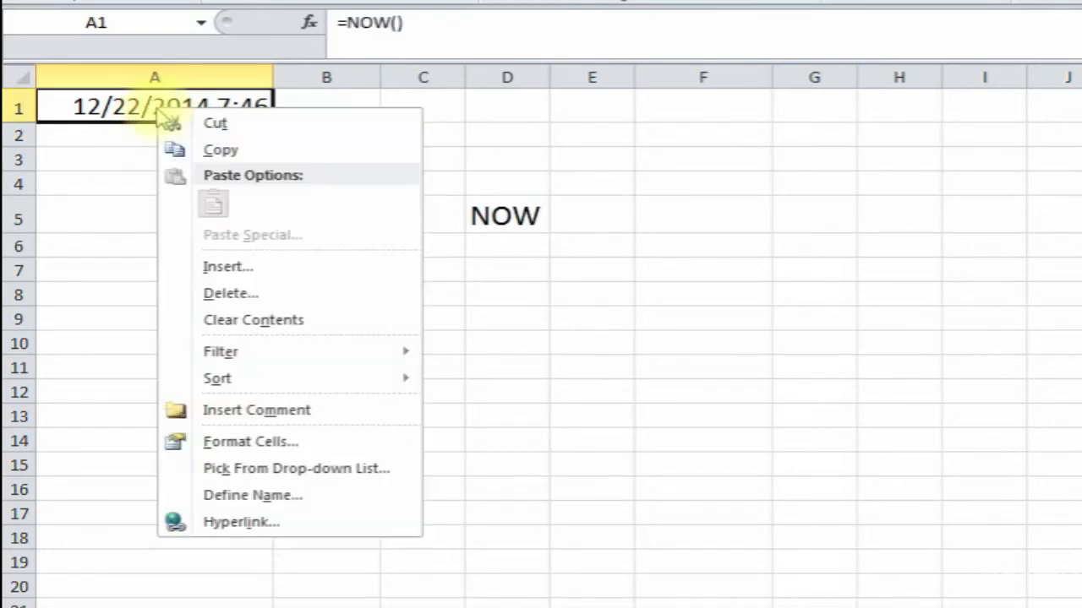
{"action": "left_click", "coordinate": [296, 448]}
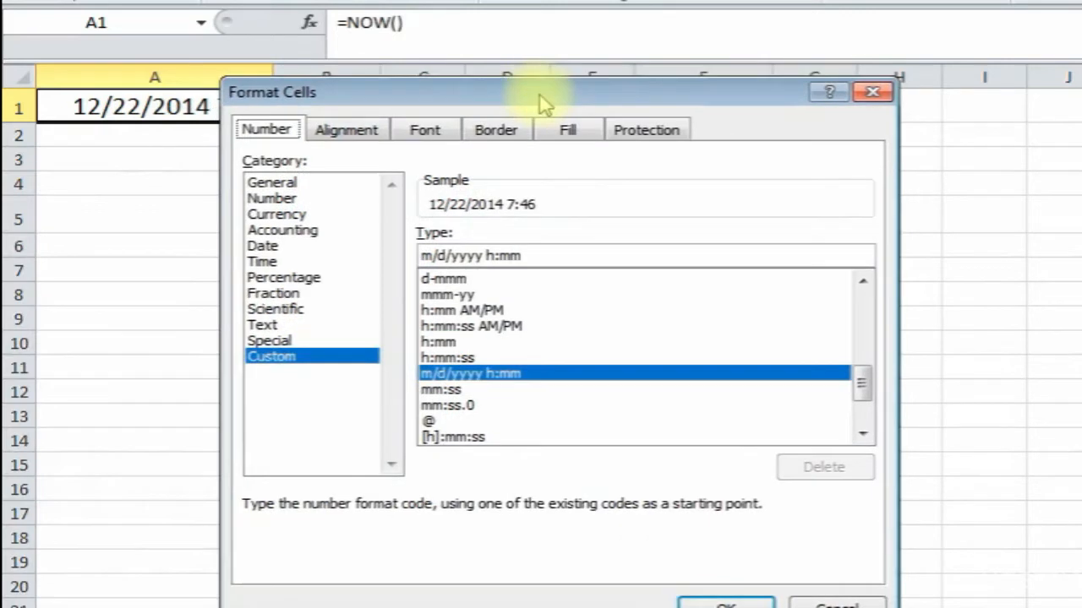
{"action": "left_click_drag", "start_coordinate": [541, 103], "coordinate": [580, 83]}
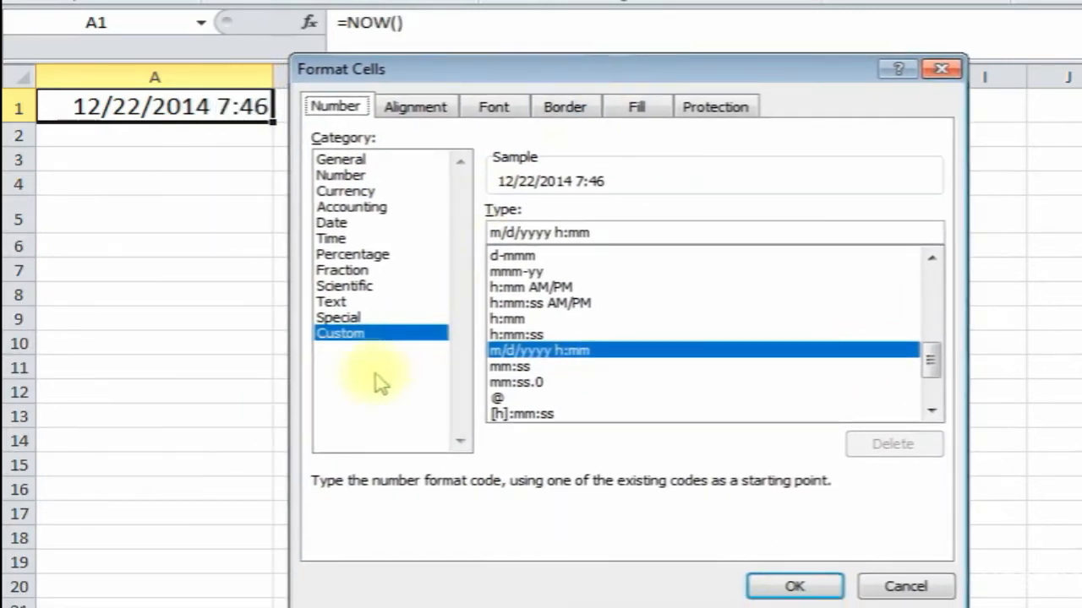
{"action": "left_click", "coordinate": [377, 224]}
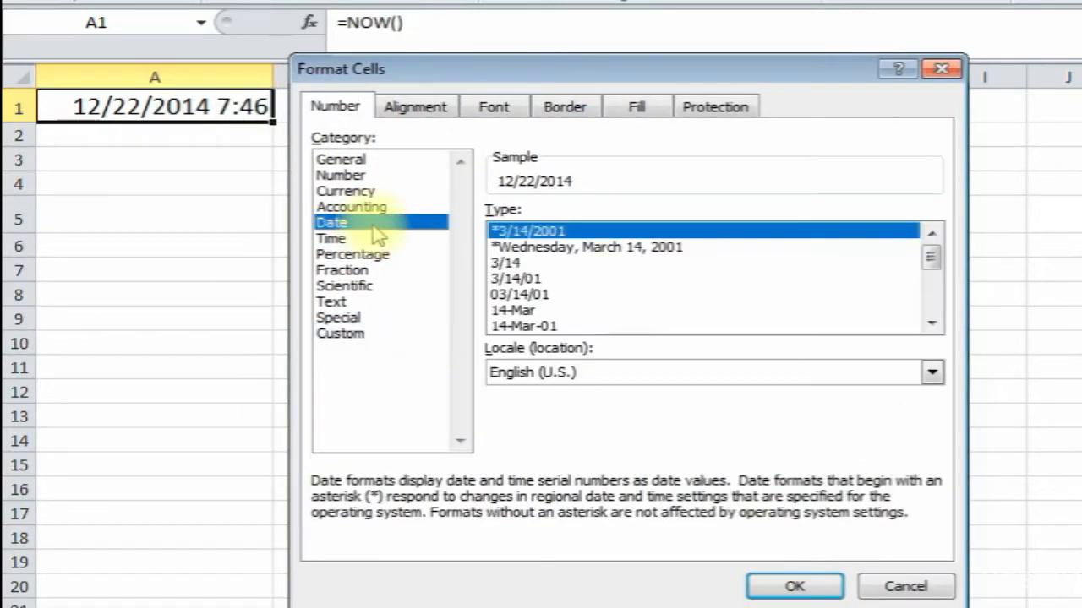
{"action": "left_click", "coordinate": [634, 250]}
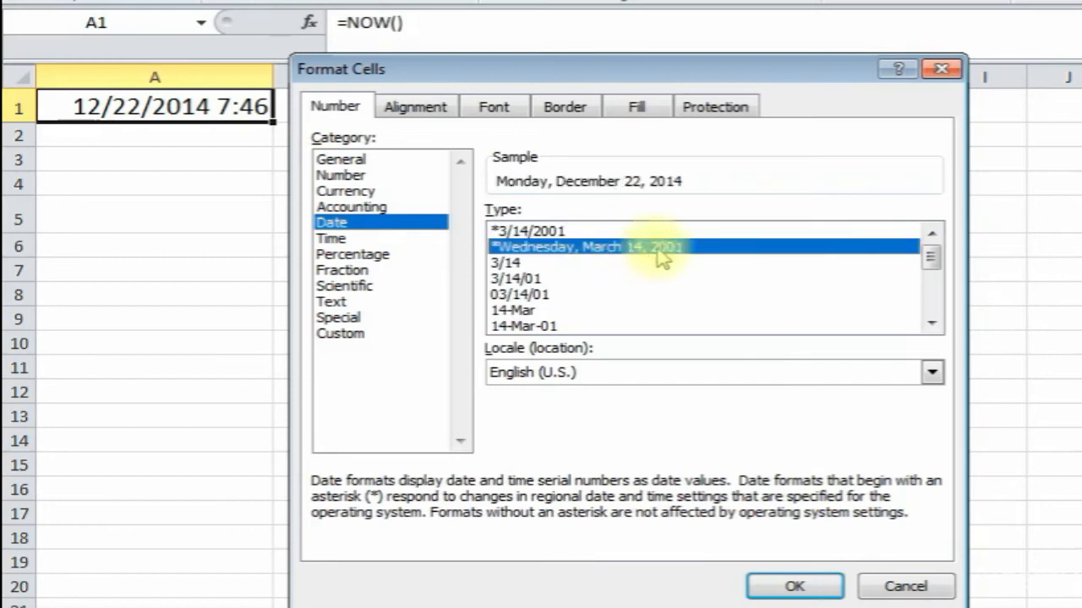
{"action": "left_click", "coordinate": [931, 272]}
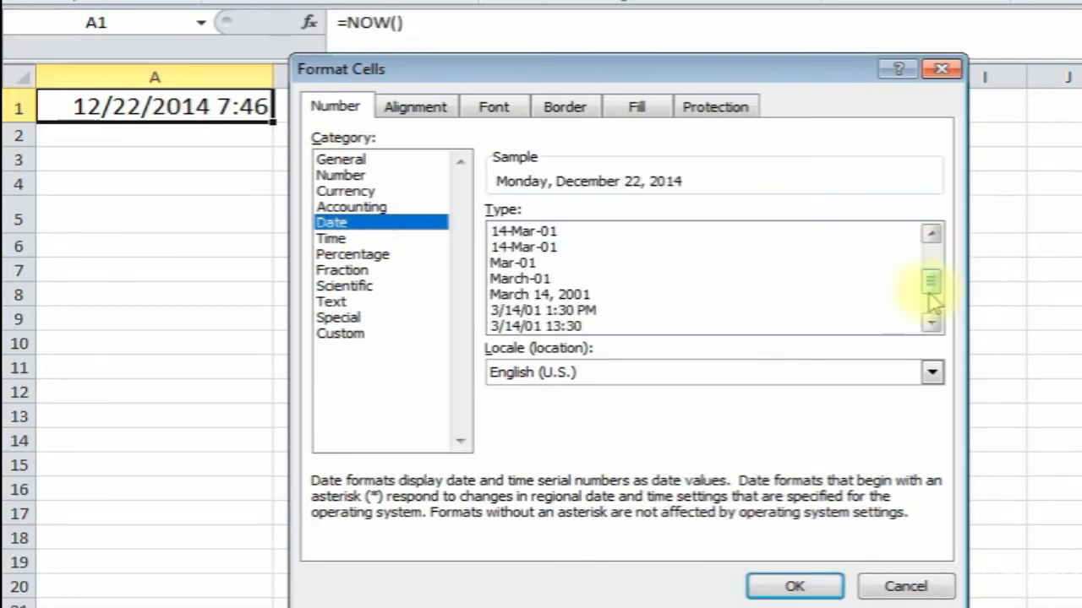
{"action": "left_click", "coordinate": [577, 312]}
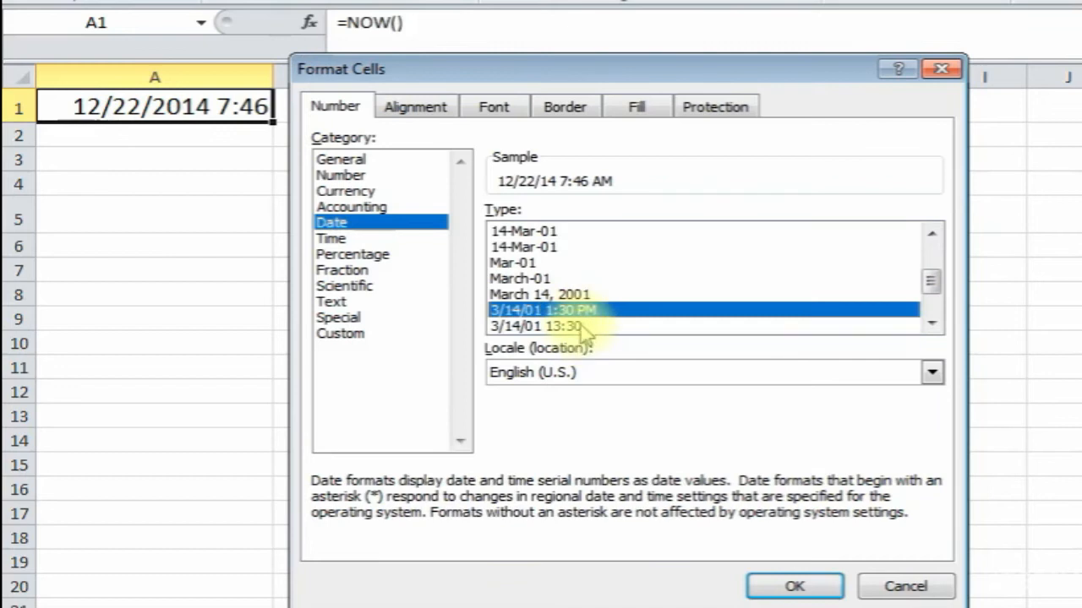
{"action": "left_click", "coordinate": [607, 326]}
{"action": "left_click", "coordinate": [794, 586]}
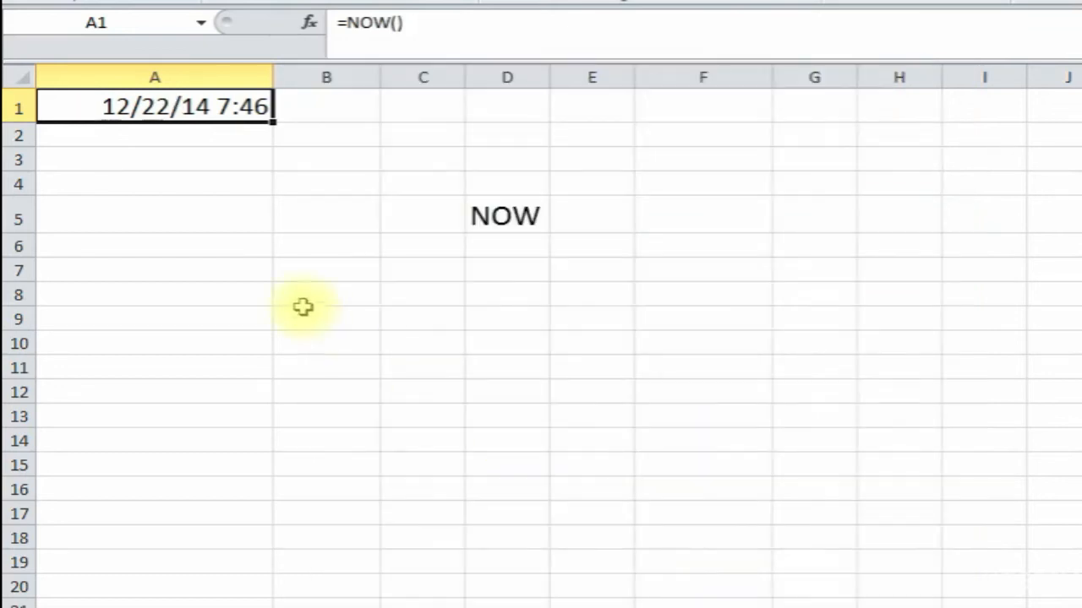
{"action": "left_click", "coordinate": [196, 198]}
{"action": "left_click", "coordinate": [331, 158]}
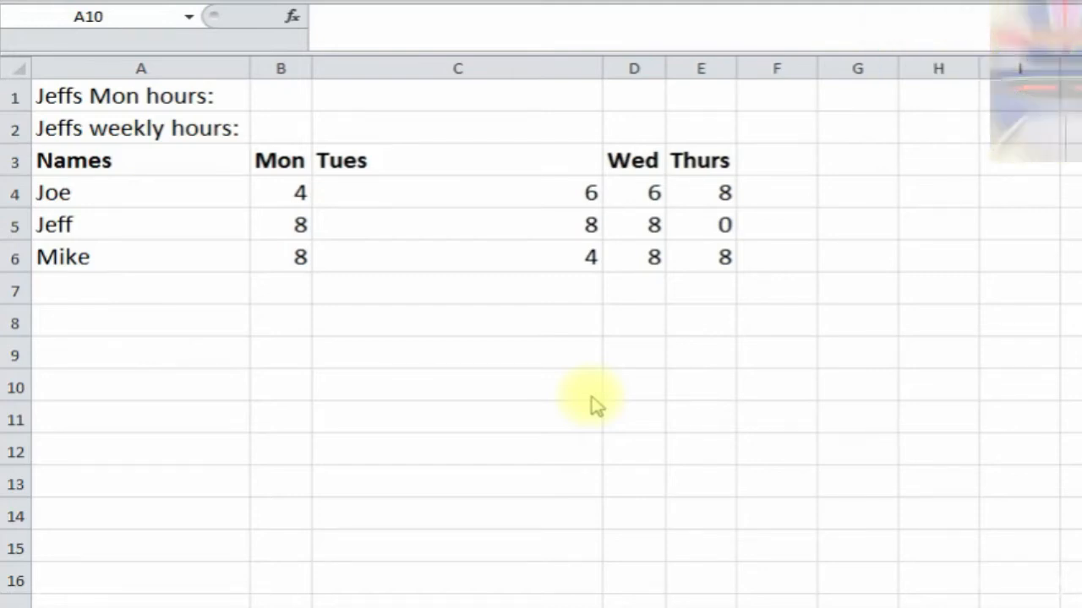
- Walk through the table's Names column and the Mon–Thurs hours values
{"action": "left_click", "coordinate": [145, 288]}
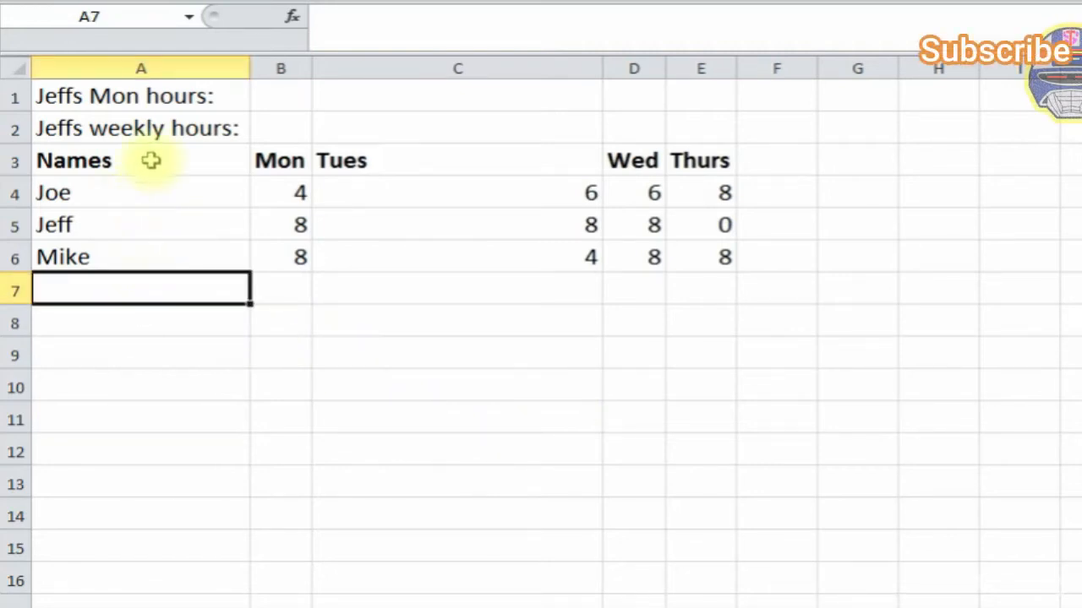
{"action": "left_click", "coordinate": [149, 162]}
{"action": "left_click", "coordinate": [290, 163]}
{"action": "left_click", "coordinate": [165, 190]}
{"action": "left_click", "coordinate": [150, 262]}
{"action": "left_click", "coordinate": [188, 158]}
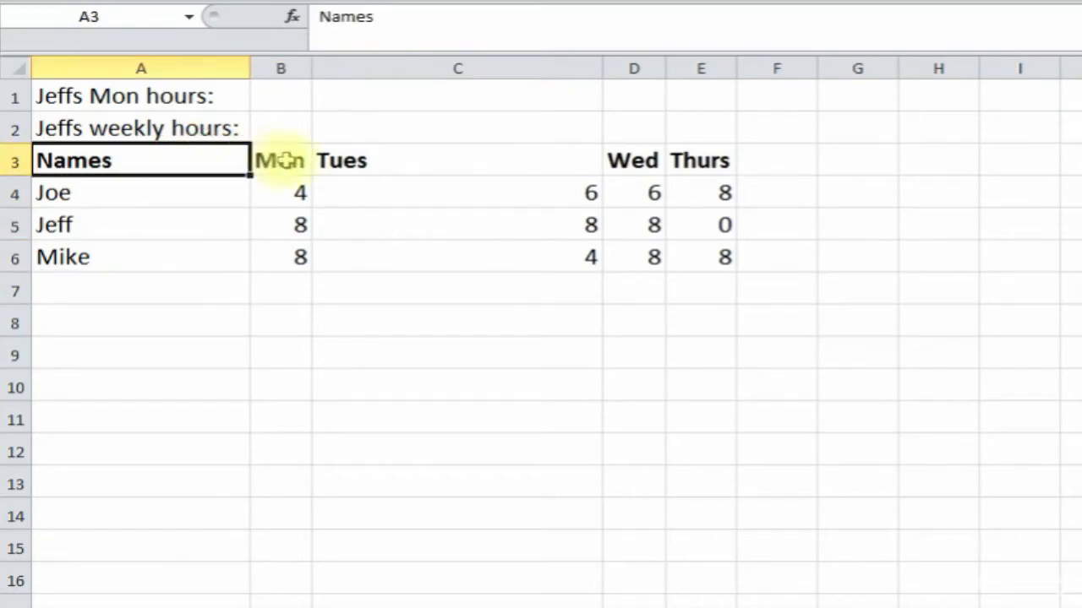
{"action": "left_click", "coordinate": [291, 165]}
{"action": "left_click", "coordinate": [282, 194]}
{"action": "left_click", "coordinate": [290, 232]}
{"action": "left_click", "coordinate": [495, 256]}
{"action": "left_click", "coordinate": [507, 218]}
{"action": "left_click", "coordinate": [284, 163]}
{"action": "left_click", "coordinate": [384, 162]}
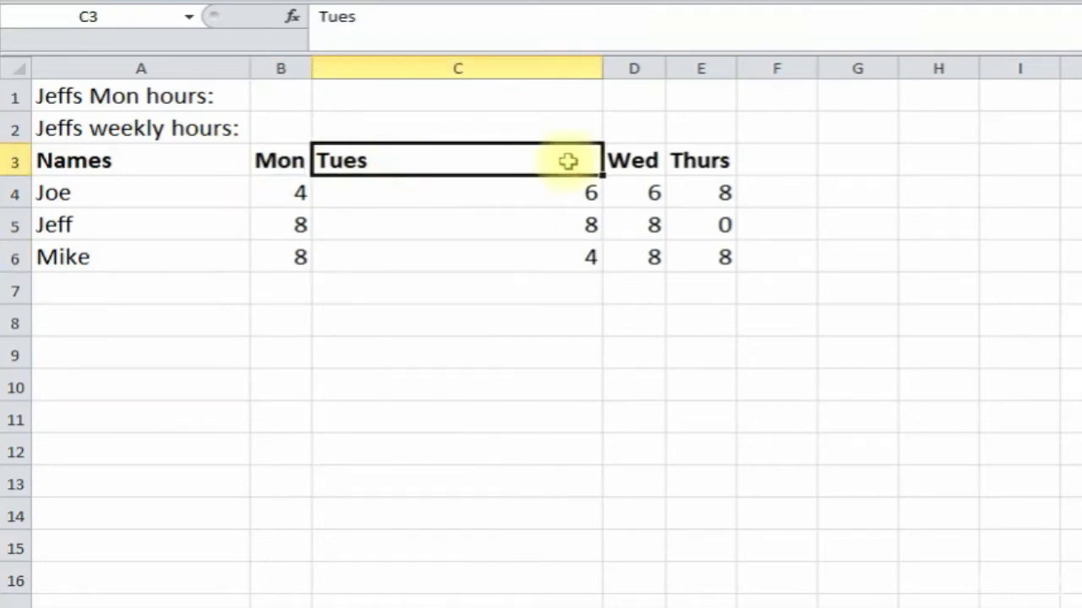
{"action": "left_click", "coordinate": [647, 228]}
{"action": "left_click", "coordinate": [714, 255]}
- Select B1 beside the Monday hours label and bring up Insert Function
{"action": "left_click", "coordinate": [160, 102]}
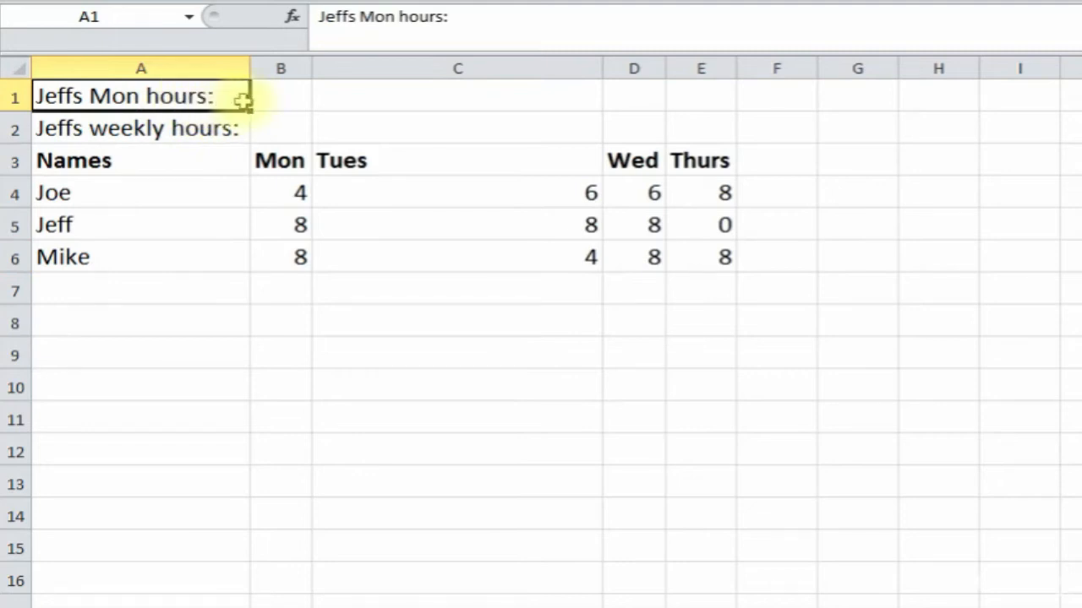
{"action": "left_click", "coordinate": [152, 225]}
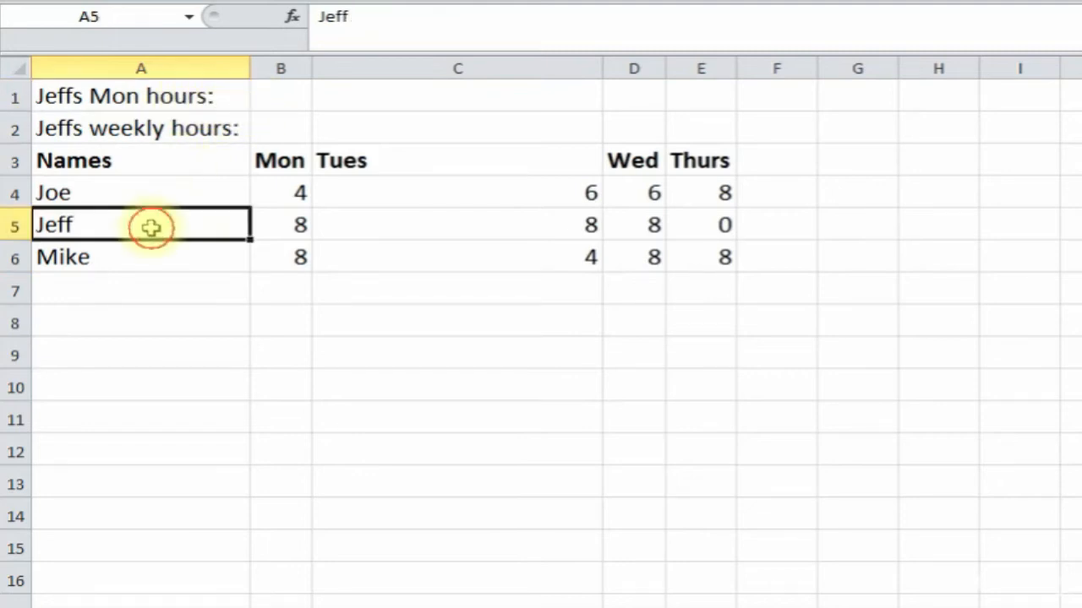
{"action": "left_click", "coordinate": [290, 95]}
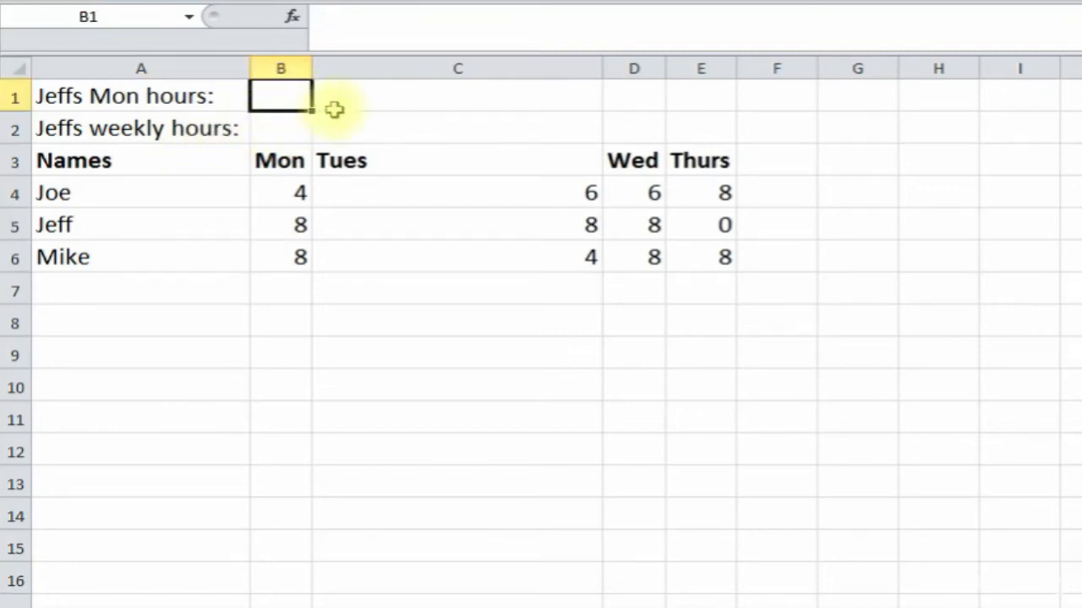
{"action": "left_click", "coordinate": [294, 16]}
- Search for OFFSET and choose it for B1
{"action": "left_click_drag", "start_coordinate": [473, 266], "coordinate": [476, 202]}
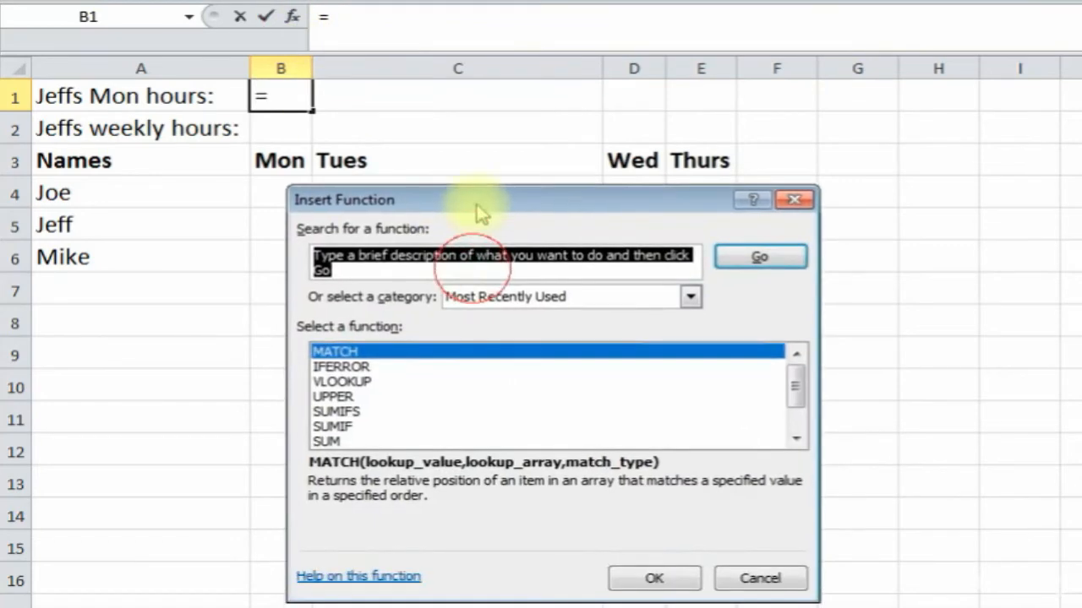
{"action": "type", "text": "o"}
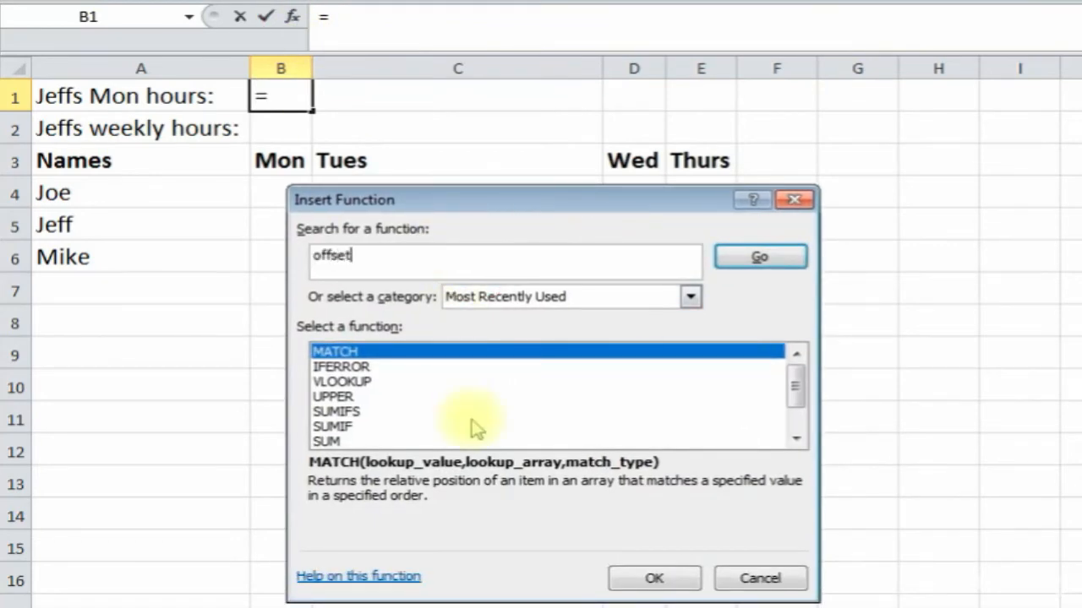
{"action": "type", "text": "ffset"}
{"action": "key", "text": "Return"}
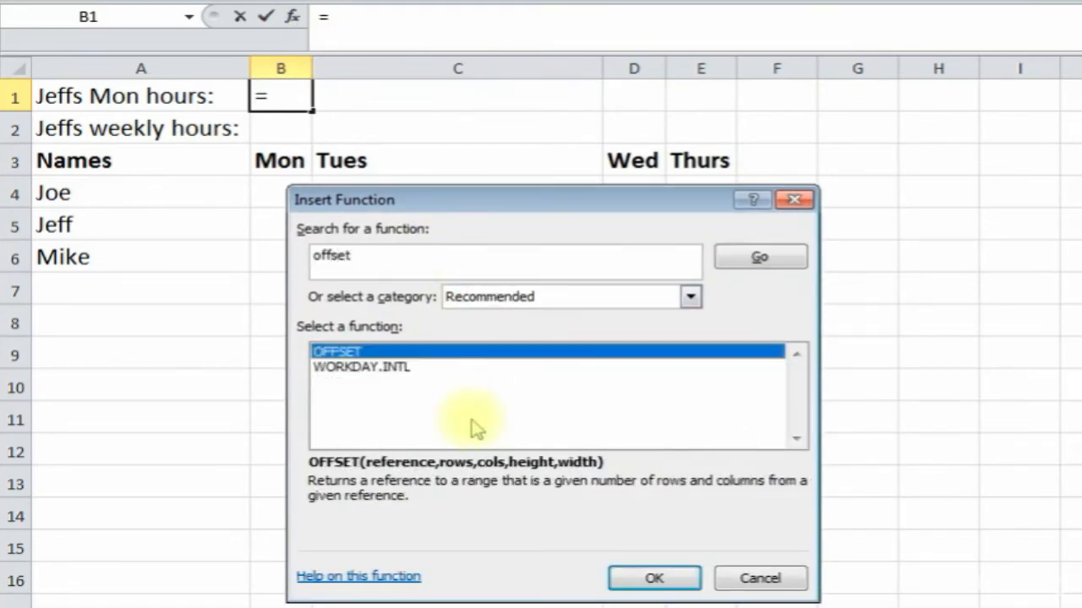
{"action": "double_click", "coordinate": [440, 352]}
{"action": "left_click_drag", "start_coordinate": [476, 225], "coordinate": [520, 218]}
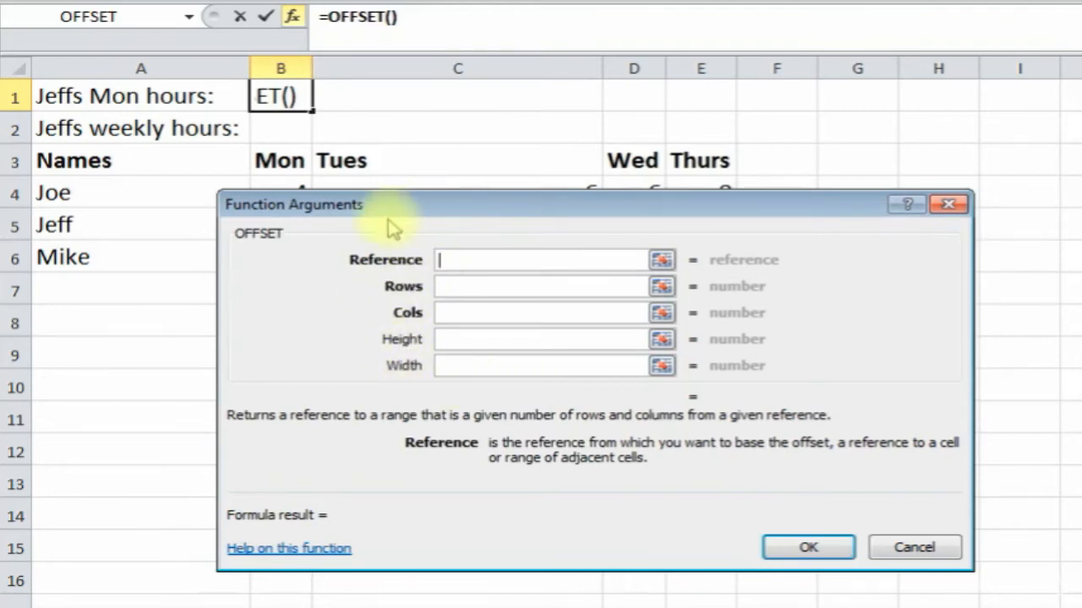
{"action": "left_click_drag", "start_coordinate": [374, 205], "coordinate": [413, 219]}
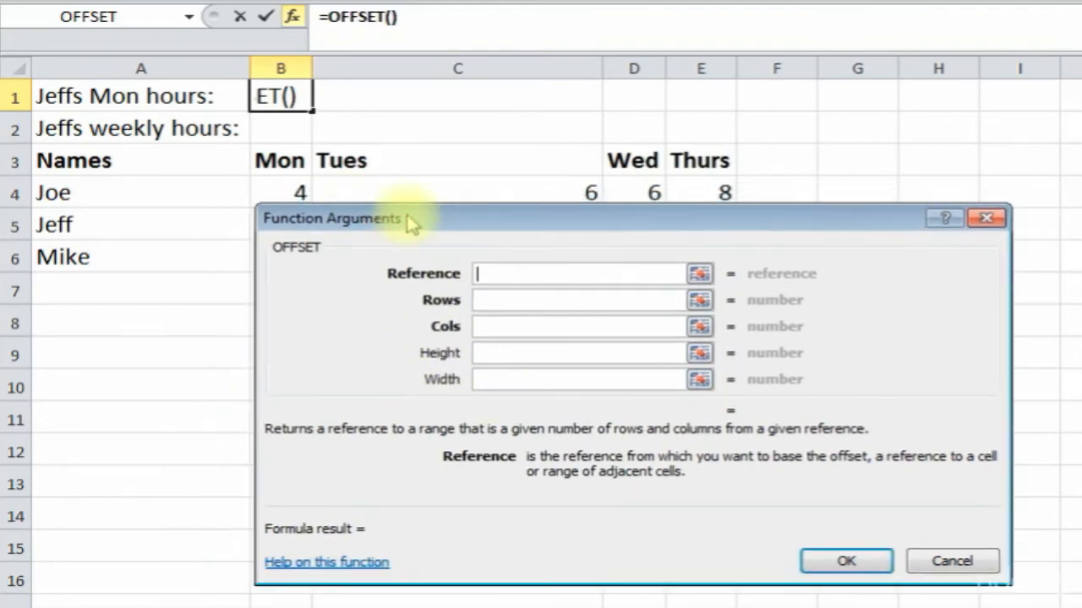
- Set OFFSET reference A3, rows 2 and cols 1, building =OFFSET(A3,2,1)
{"action": "left_click", "coordinate": [137, 164]}
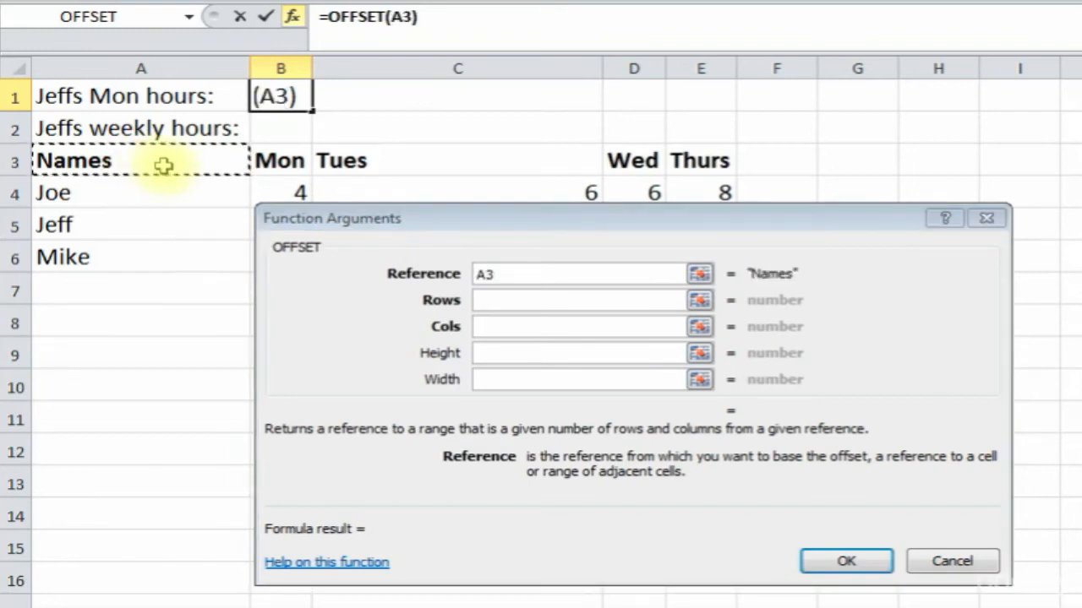
{"action": "left_click", "coordinate": [505, 300]}
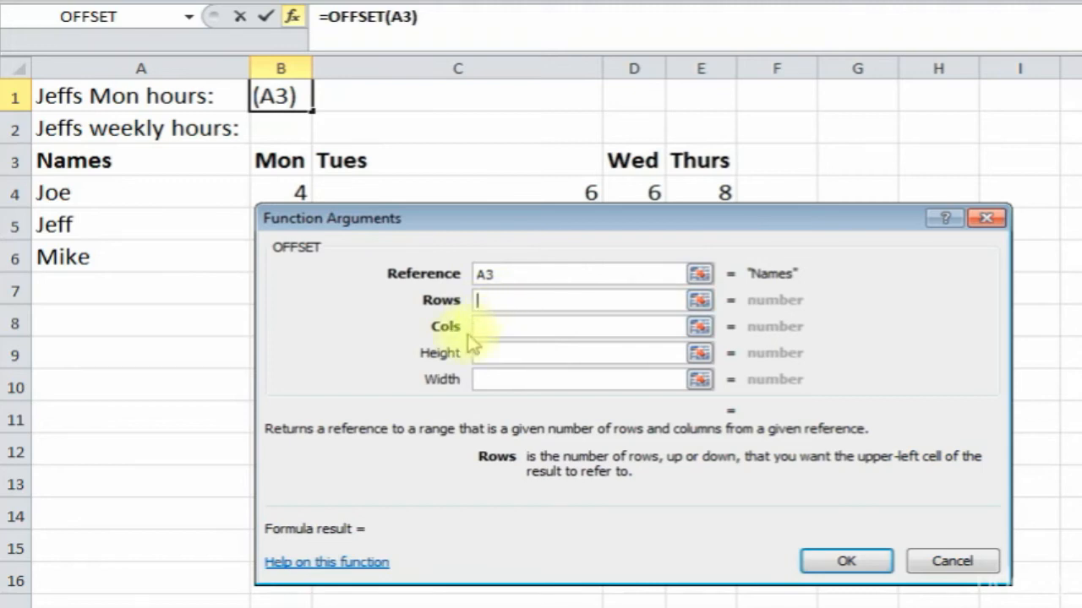
{"action": "type", "text": "2"}
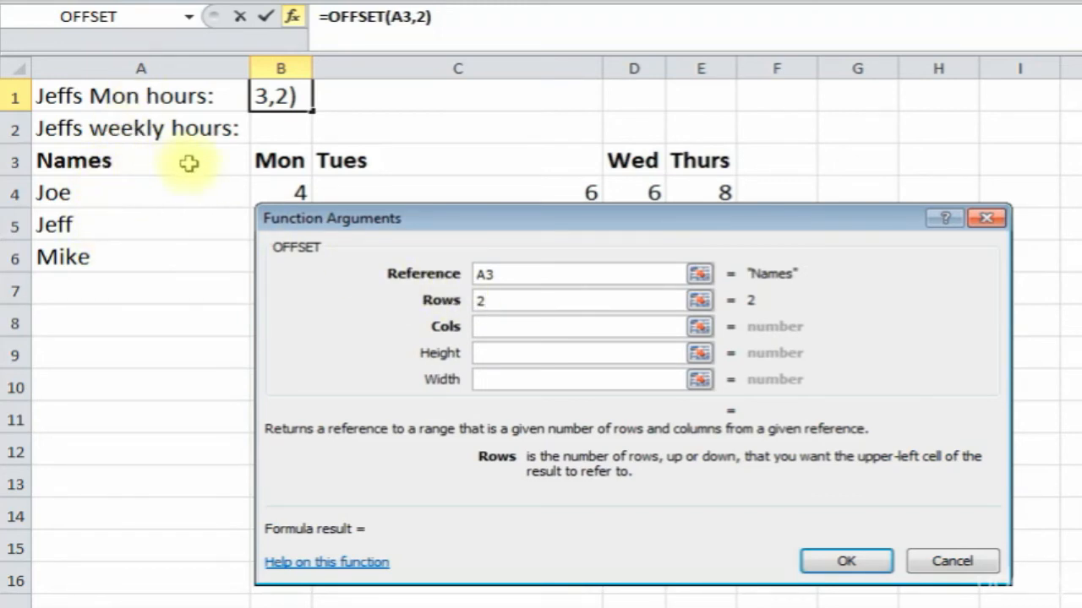
{"action": "left_click", "coordinate": [503, 332]}
{"action": "left_click_drag", "start_coordinate": [446, 217], "coordinate": [231, 303]}
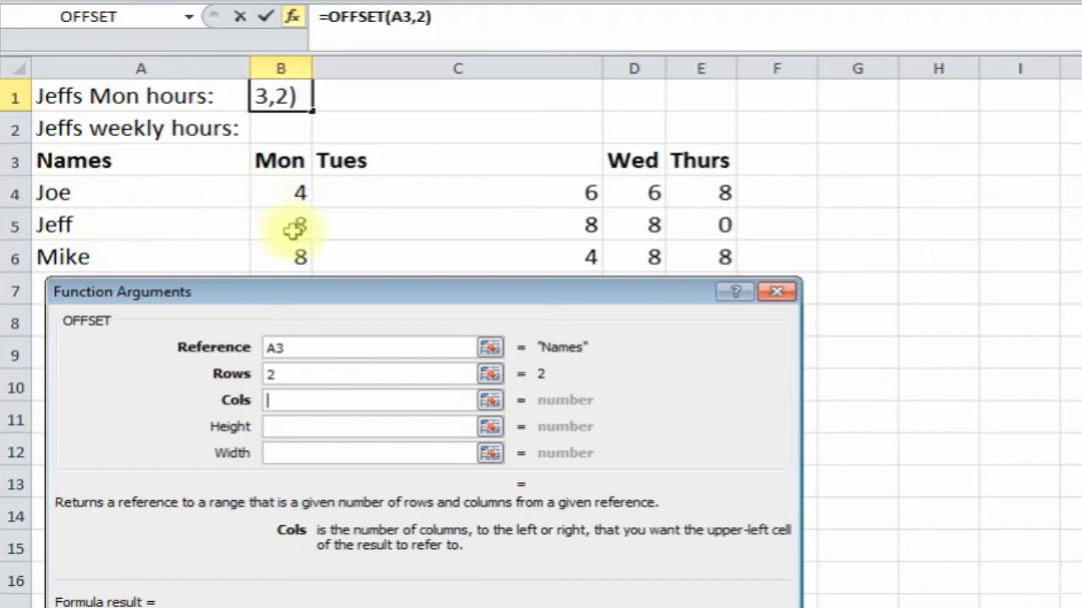
{"action": "type", "text": "1"}
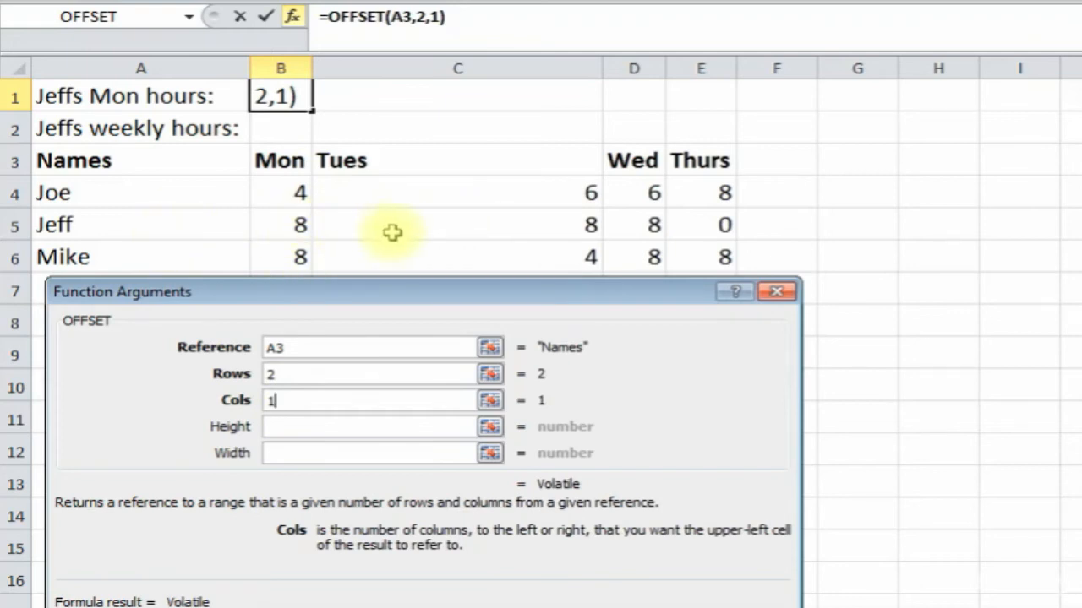
{"action": "left_click", "coordinate": [297, 429]}
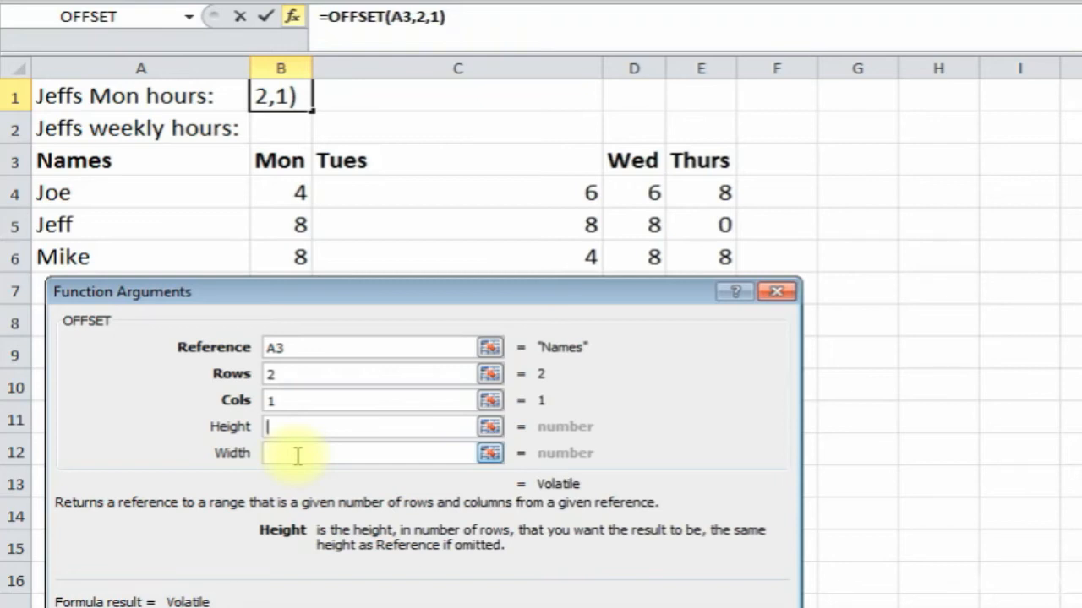
{"action": "left_click_drag", "start_coordinate": [321, 293], "coordinate": [359, 310]}
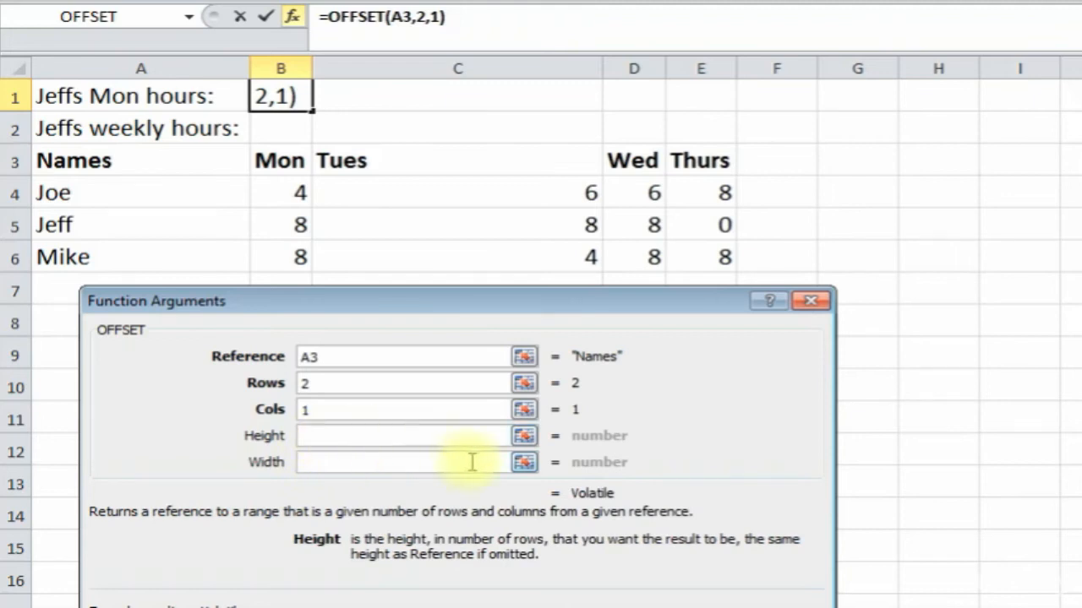
{"action": "left_click_drag", "start_coordinate": [458, 309], "coordinate": [464, 250]}
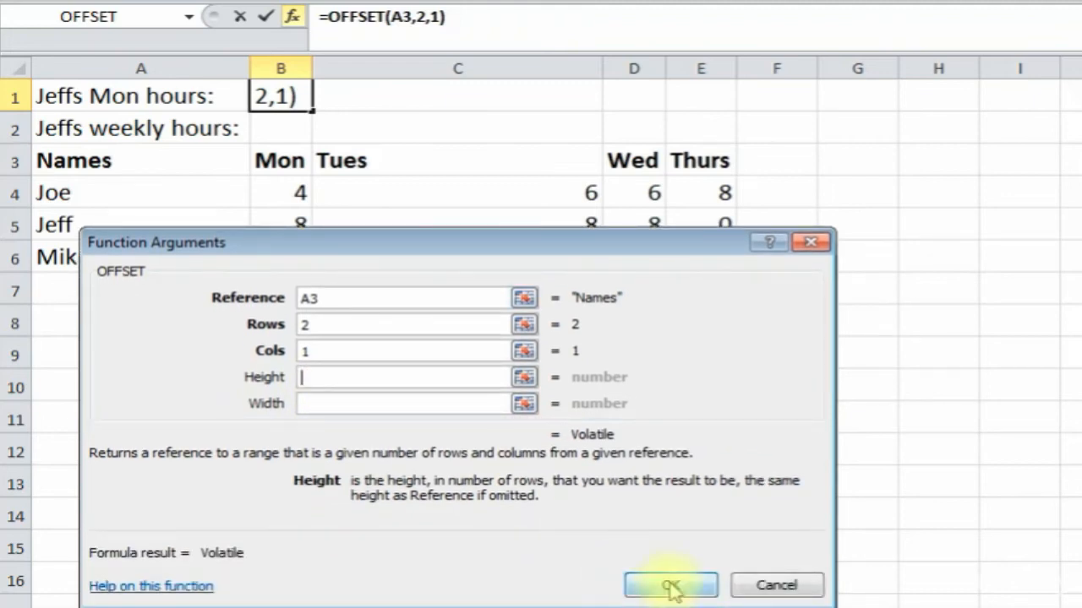
{"action": "left_click", "coordinate": [671, 585]}
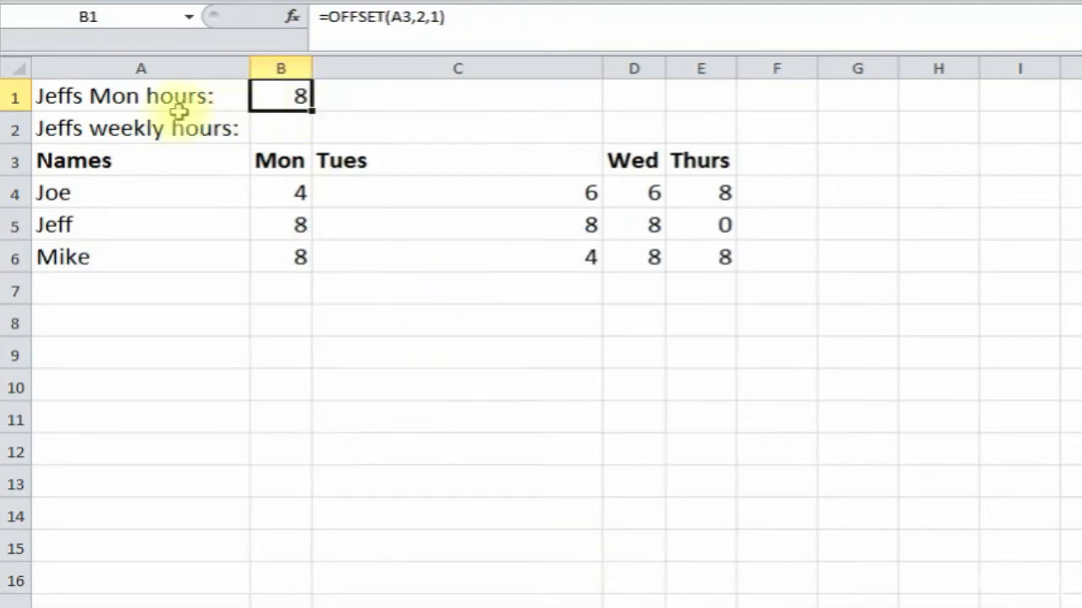
- In B2, type =SUM(OFFSET(A3,2,1,1,4) to total Jeff's four days of hours
{"action": "left_click", "coordinate": [116, 229]}
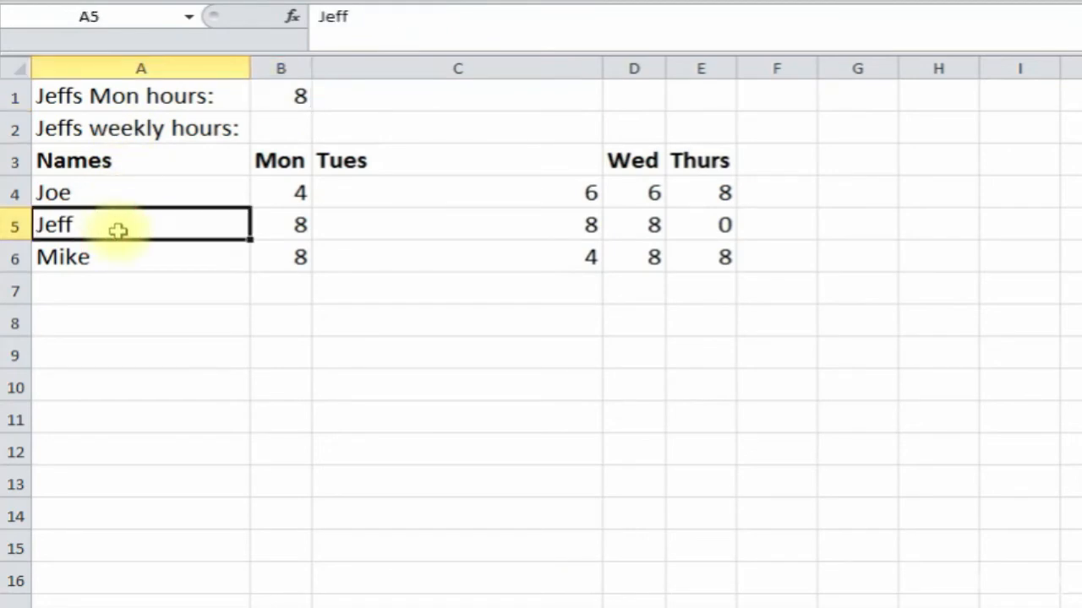
{"action": "left_click", "coordinate": [298, 223]}
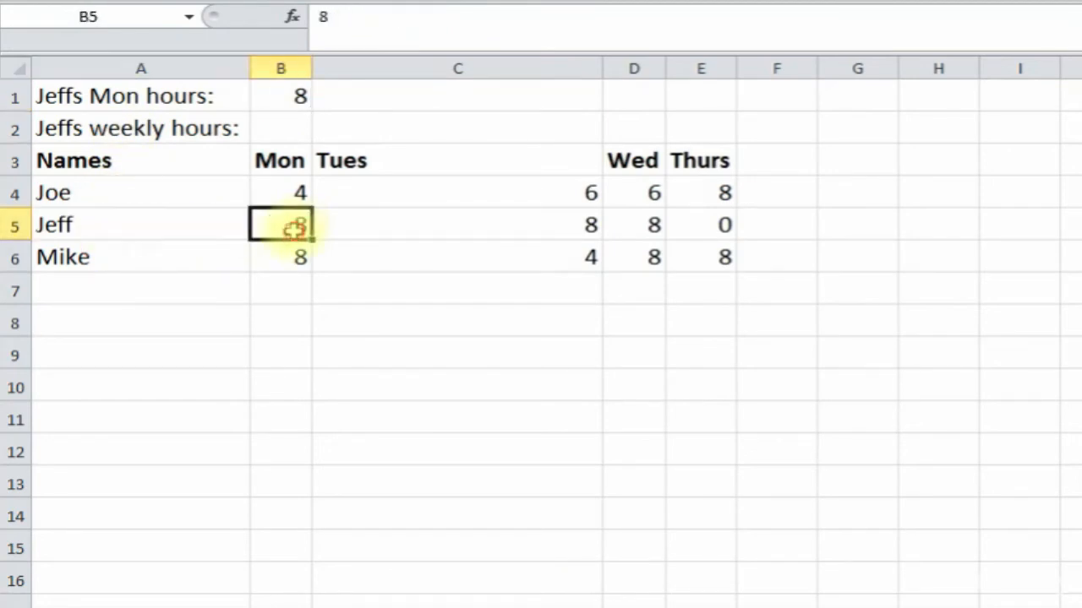
{"action": "left_click", "coordinate": [290, 130]}
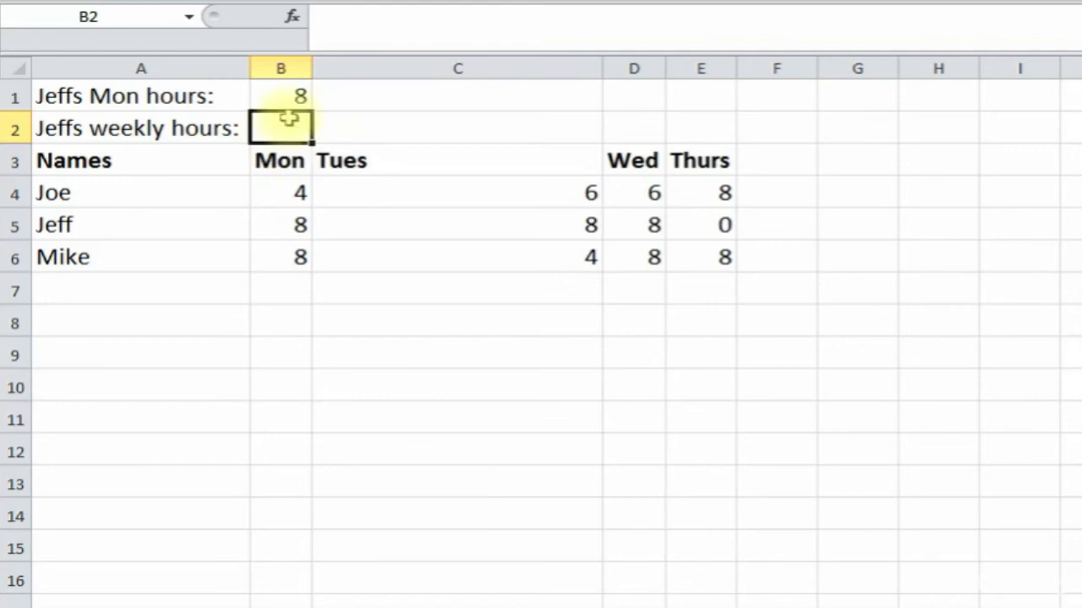
{"action": "left_click", "coordinate": [342, 18]}
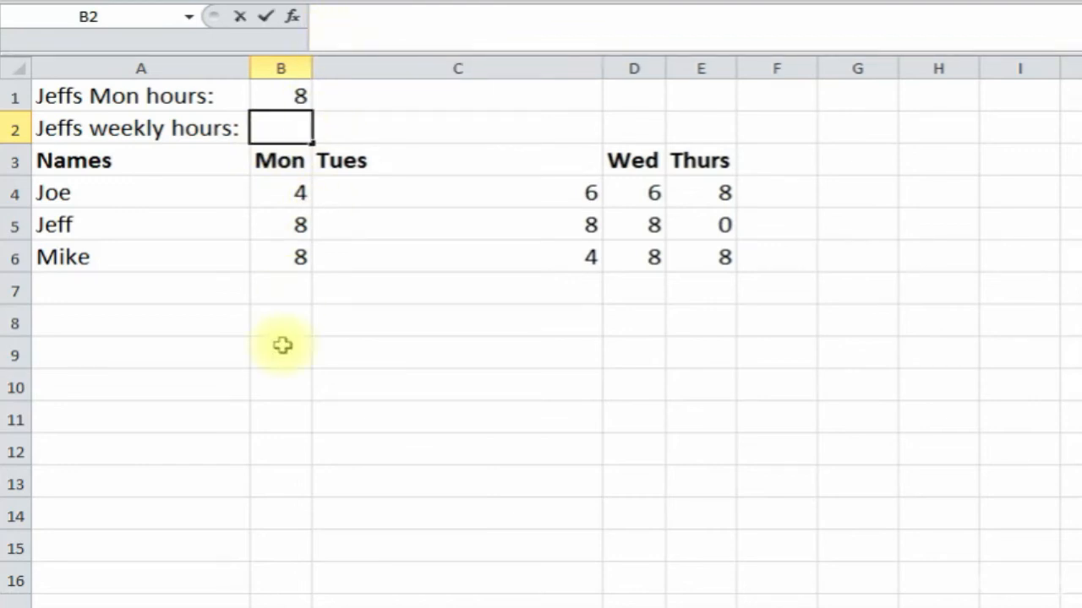
{"action": "type", "text": "="}
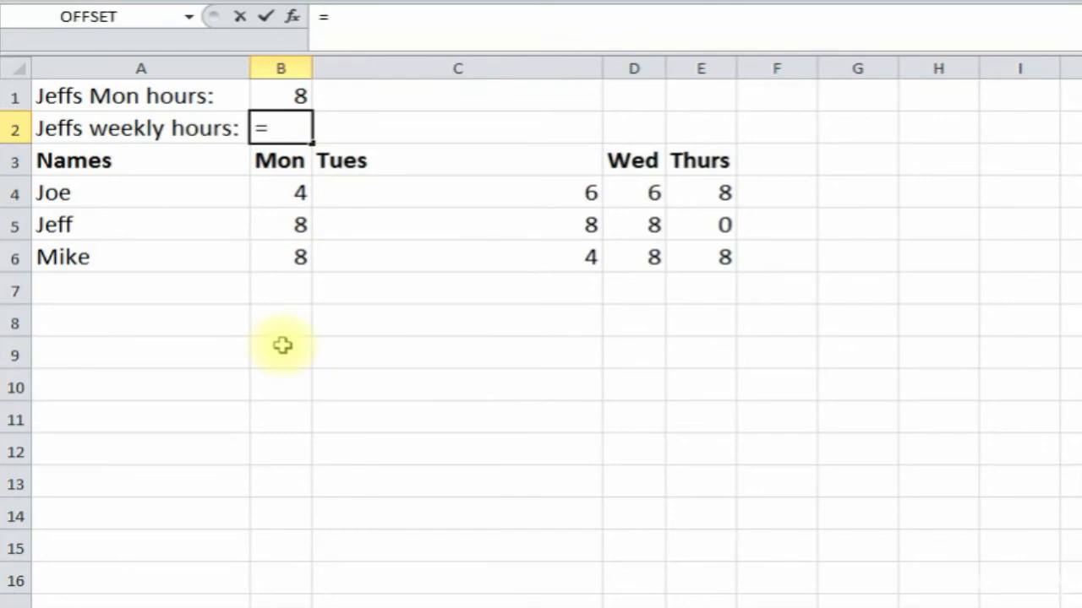
{"action": "type", "text": "sum("}
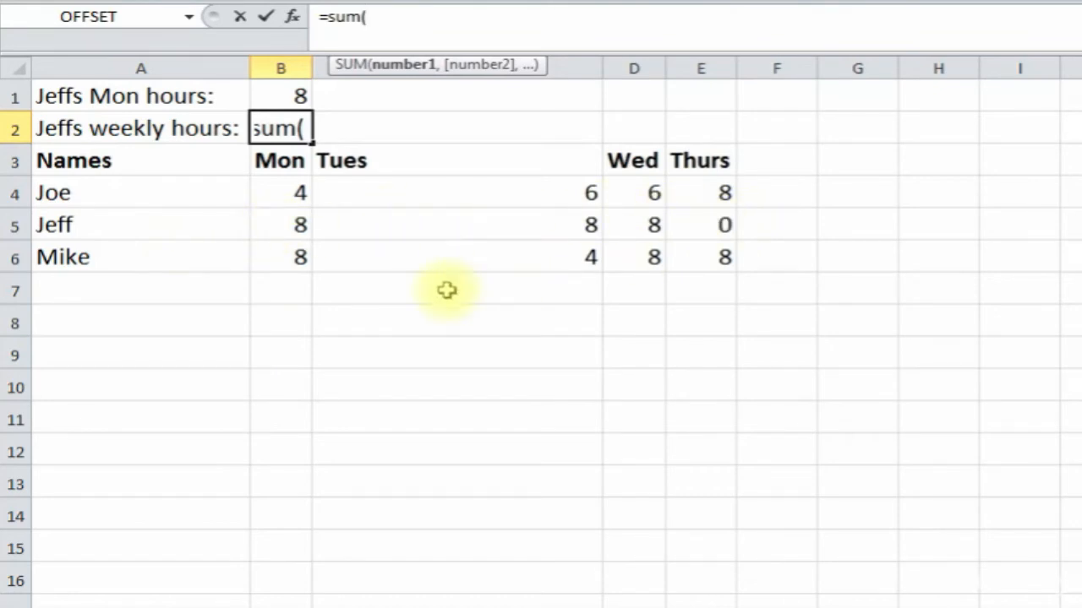
{"action": "type", "text": "offset"}
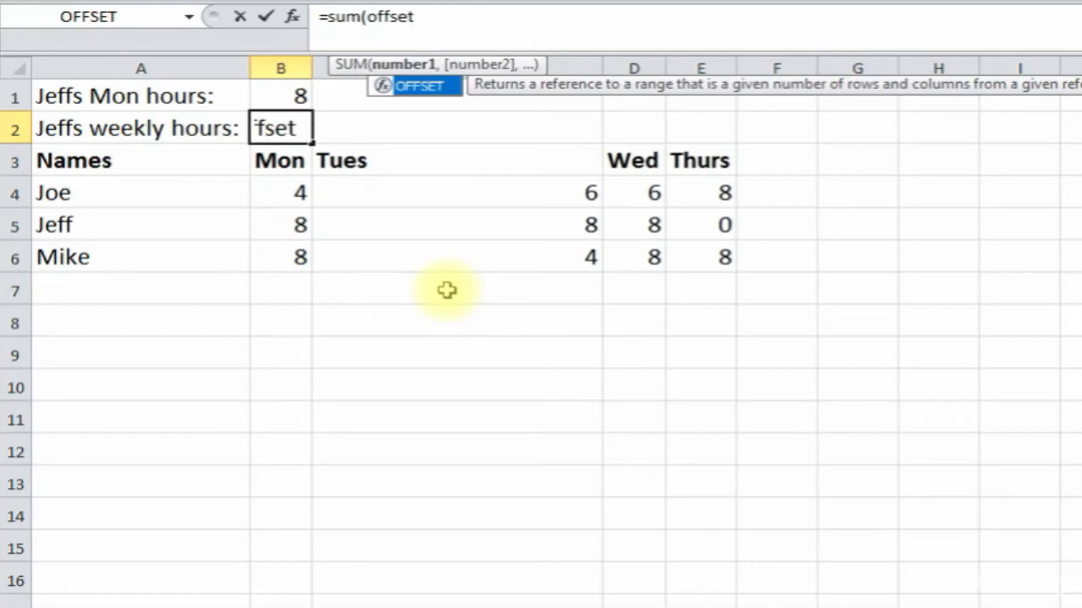
{"action": "type", "text": "("}
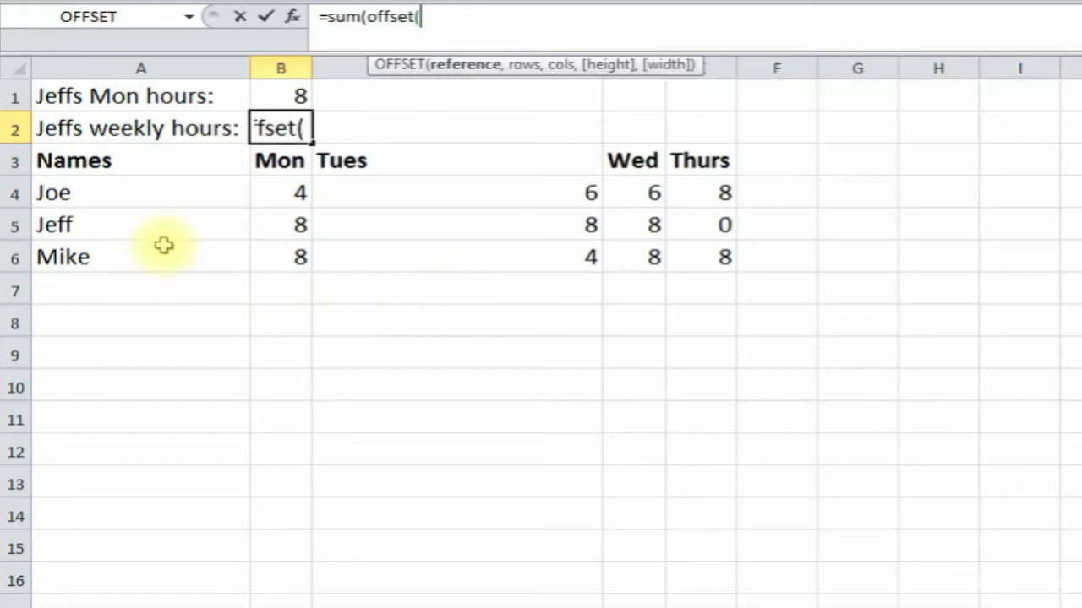
{"action": "left_click", "coordinate": [119, 161]}
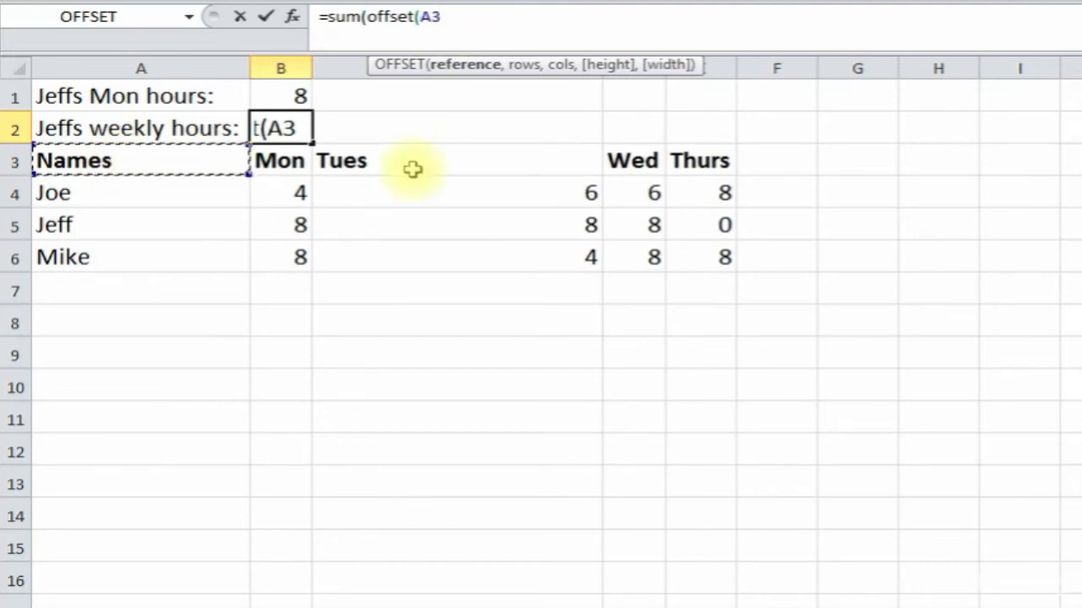
{"action": "type", "text": ",2"}
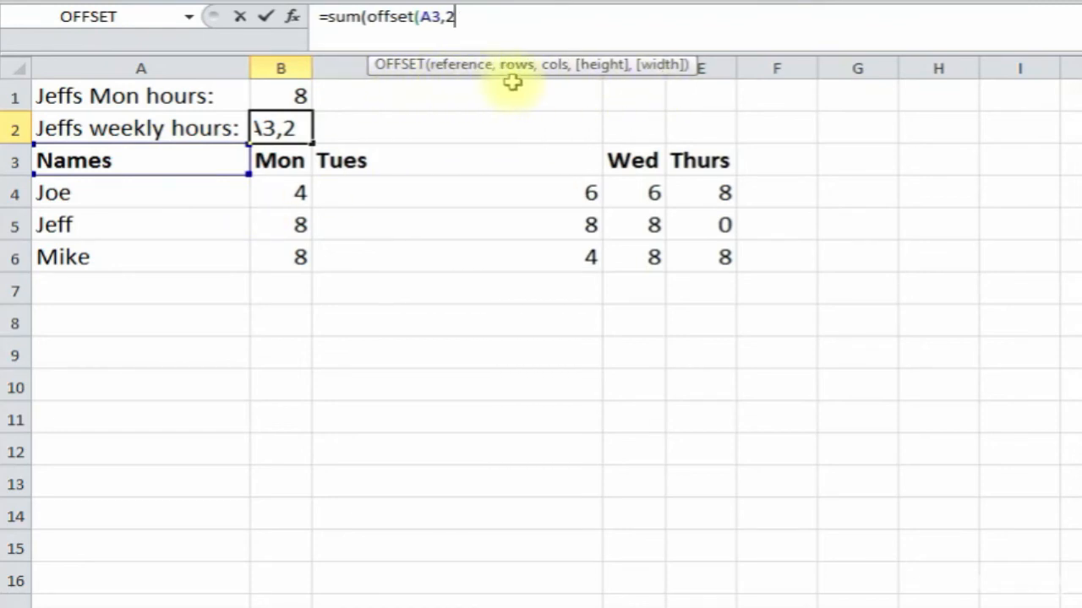
{"action": "type", "text": ","}
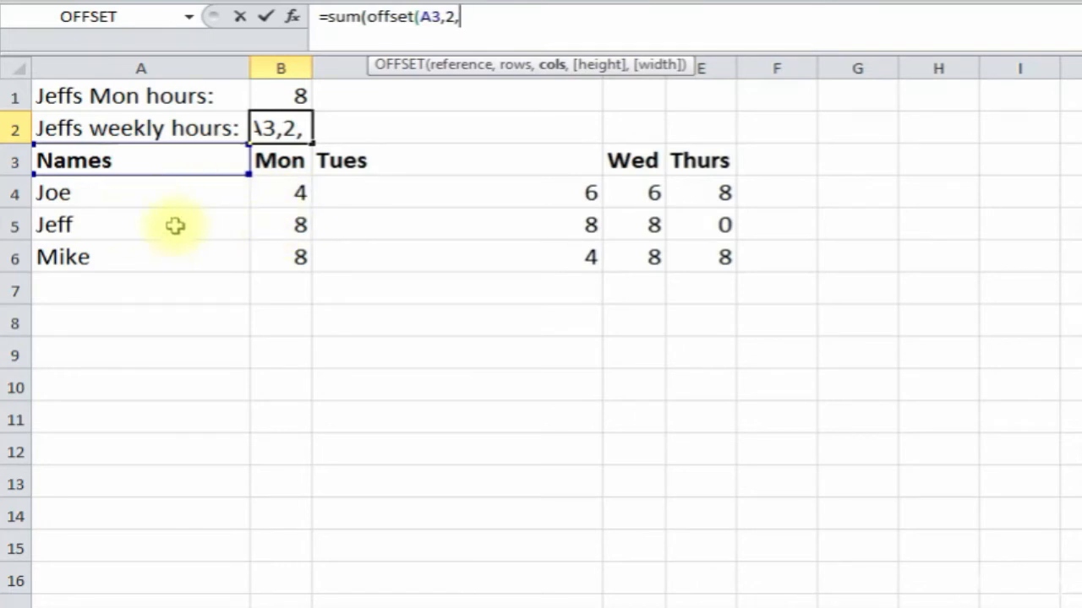
{"action": "type", "text": "1"}
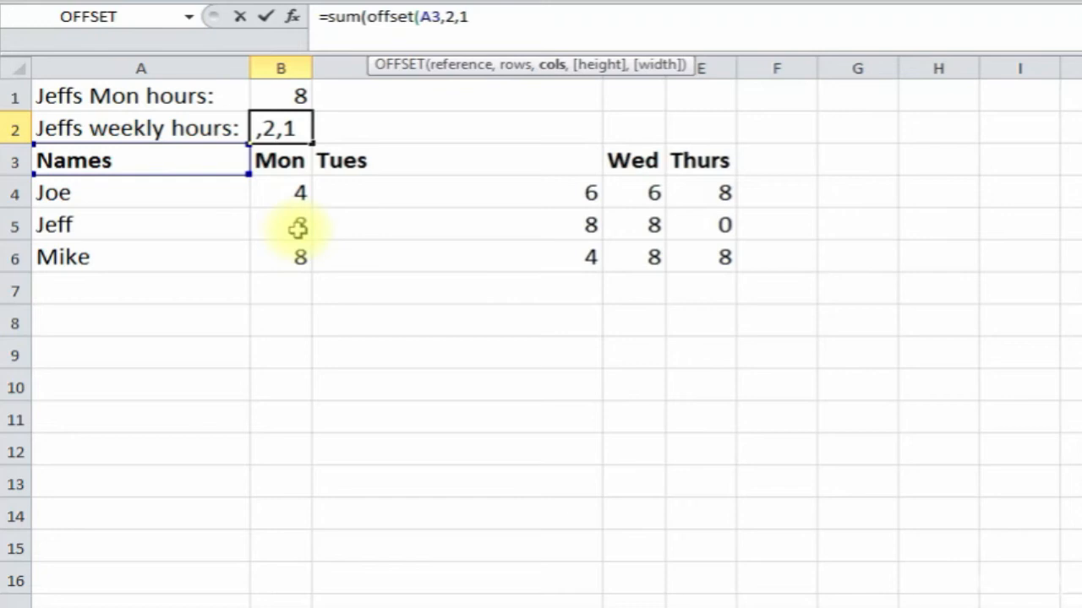
{"action": "type", "text": ","}
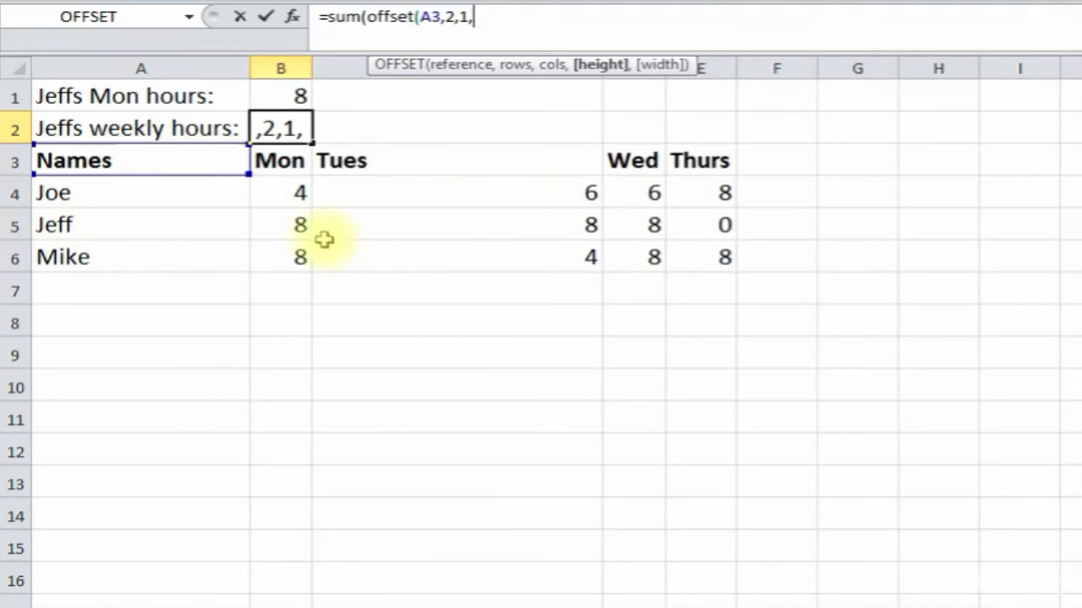
{"action": "type", "text": "1,4"}
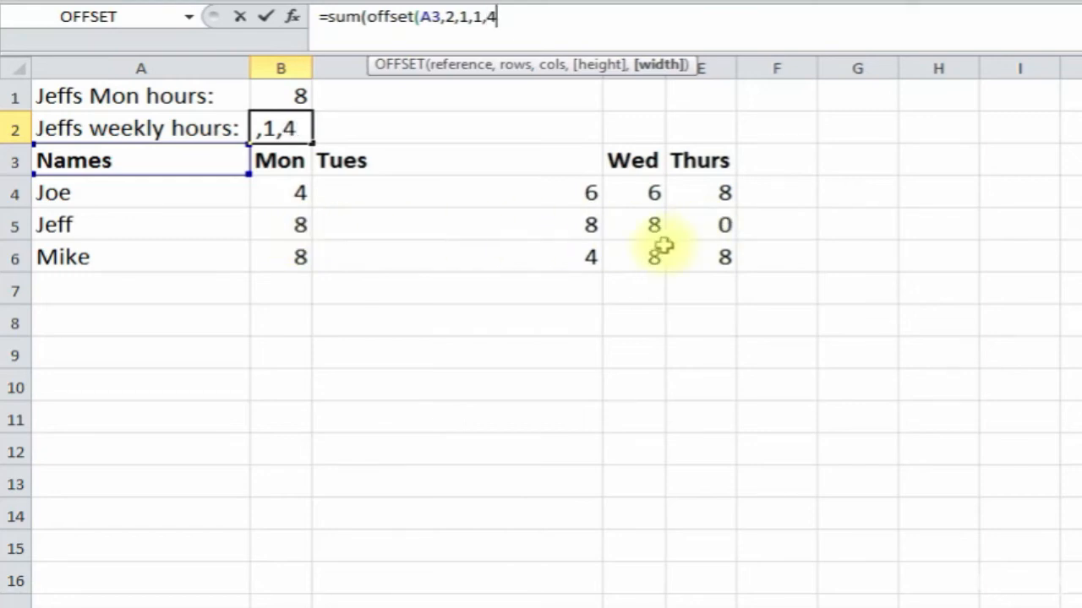
- Complete =SUM(OFFSET(A3,2,1,1,4)) in B2 and accept Excel's suggested bracket correction
{"action": "type", "text": ")"}
{"action": "key", "text": "Return"}
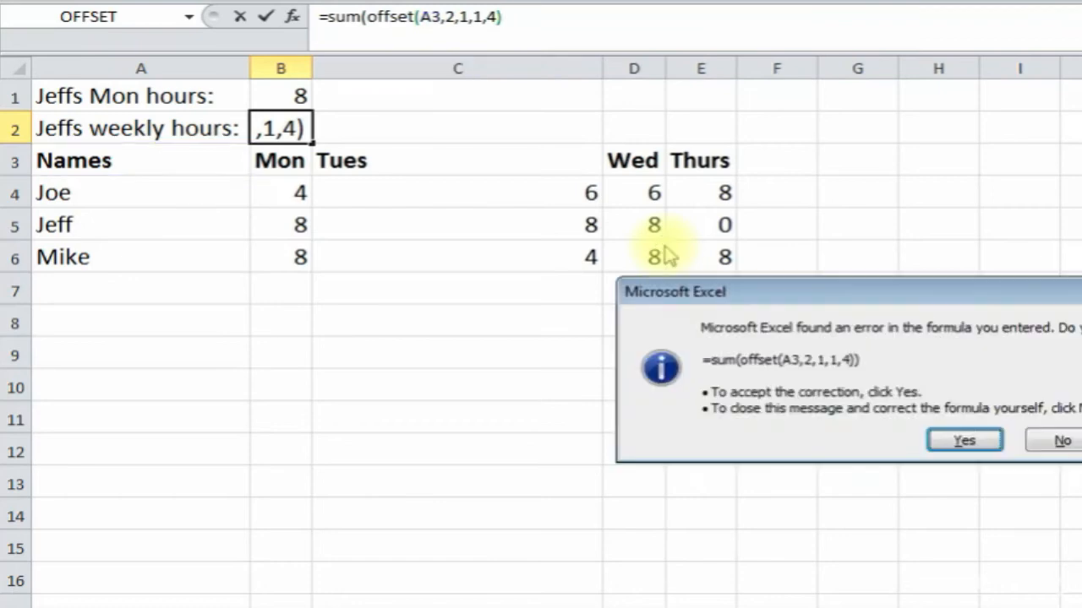
{"action": "left_click", "coordinate": [964, 440]}
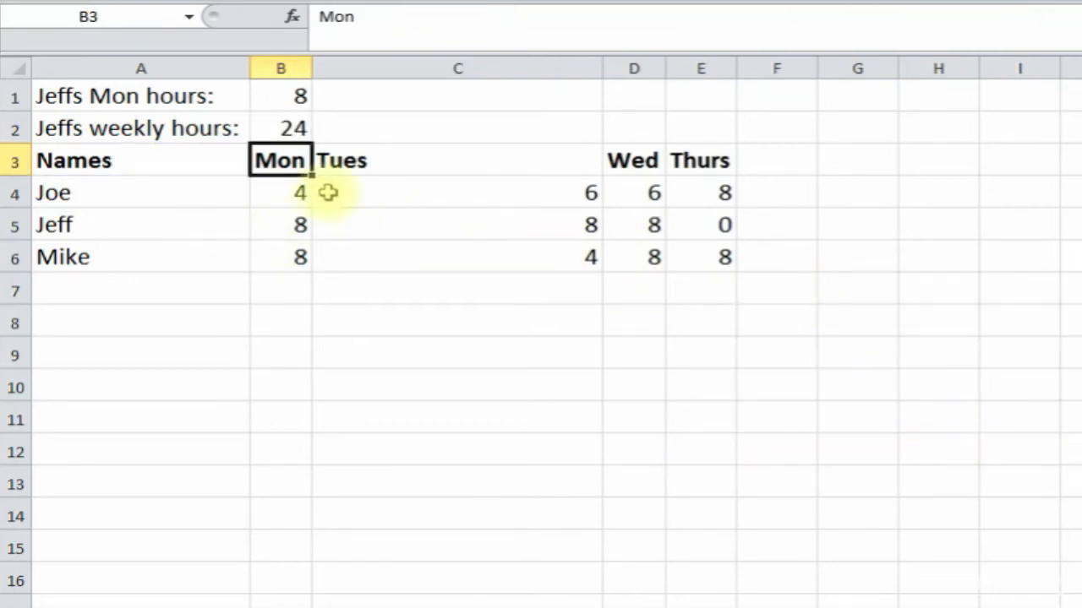
- Verify B2's 24 by tracing from A3 to Jeff's Mon–Thurs hours in B5:E5
{"action": "left_click", "coordinate": [283, 130]}
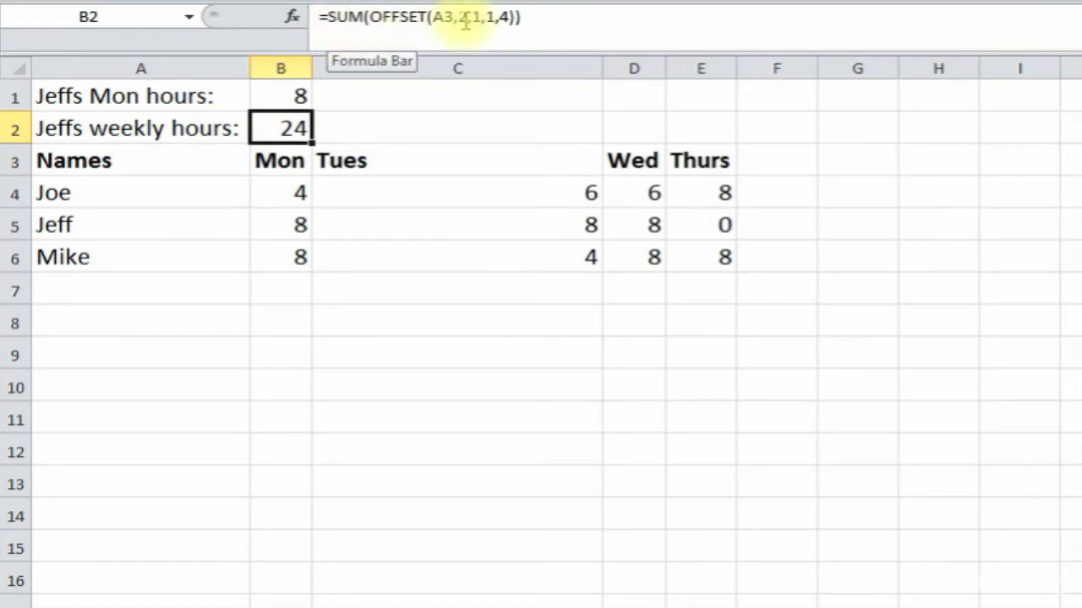
{"action": "left_click", "coordinate": [158, 160]}
{"action": "left_click", "coordinate": [146, 227]}
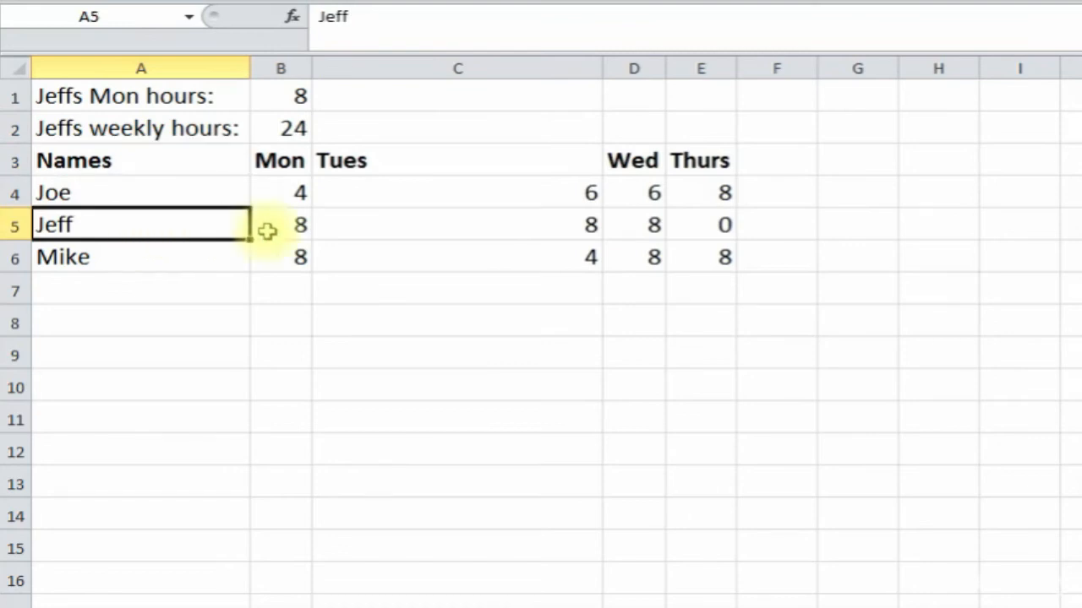
{"action": "left_click", "coordinate": [272, 230]}
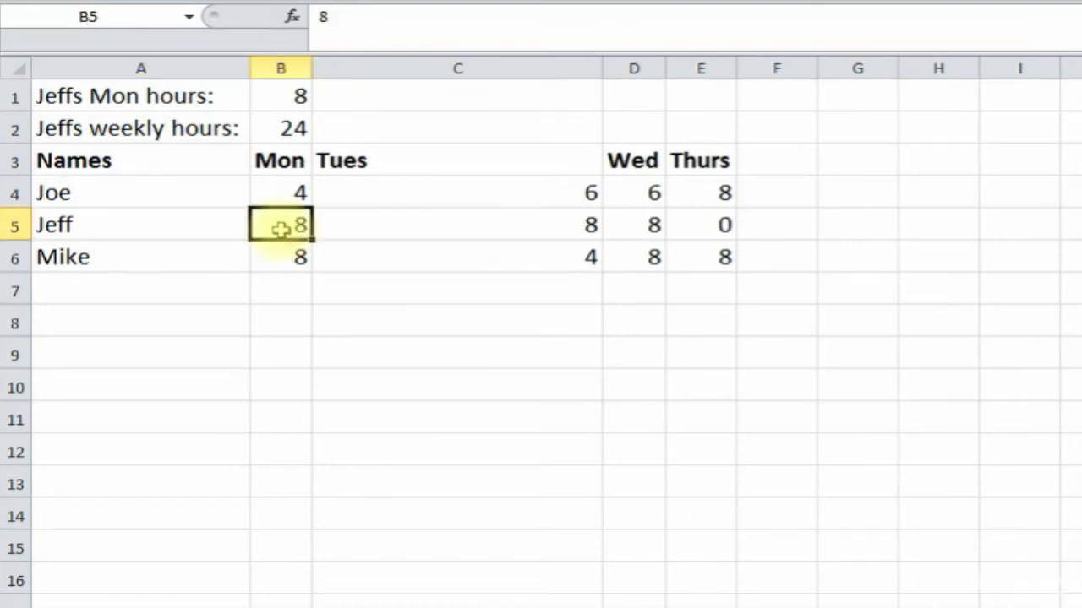
{"action": "key", "text": "shift+Right"}
{"action": "key", "text": "shift+Right"}
{"action": "key", "text": "shift+Right"}
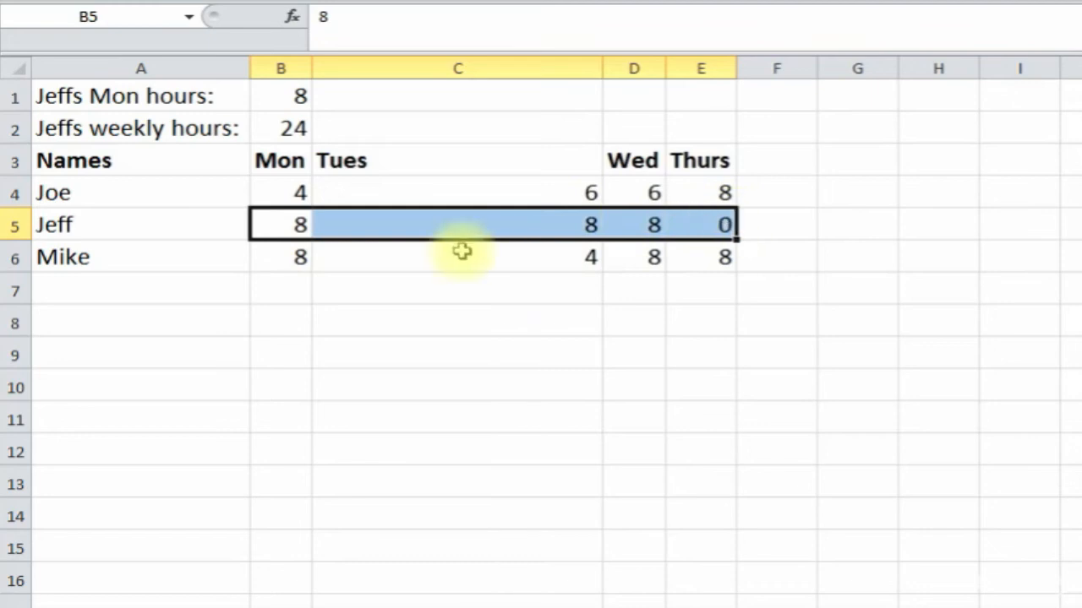
{"action": "left_click", "coordinate": [286, 128]}
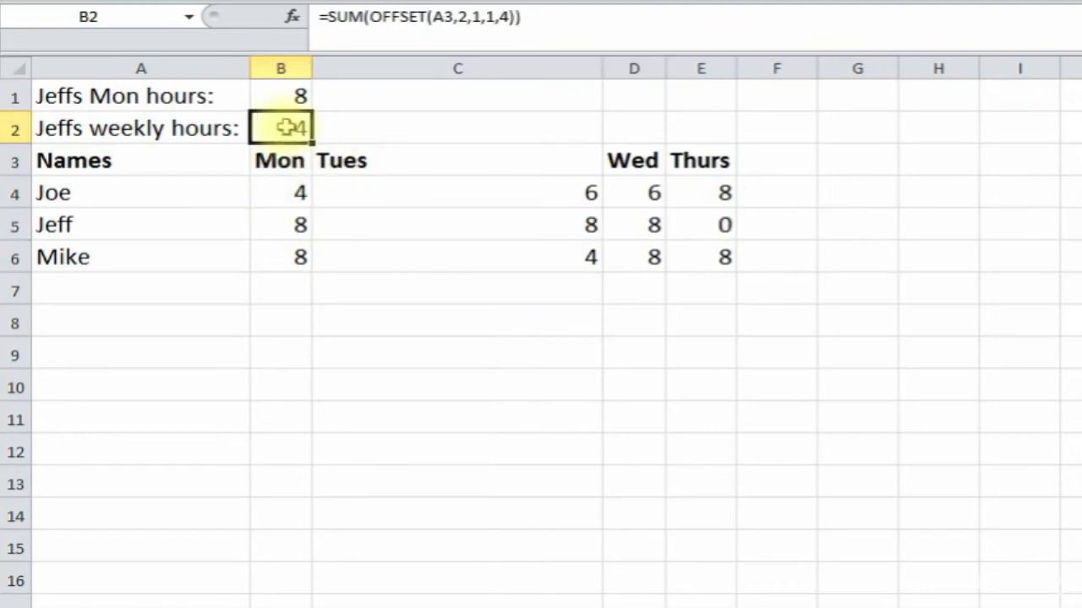
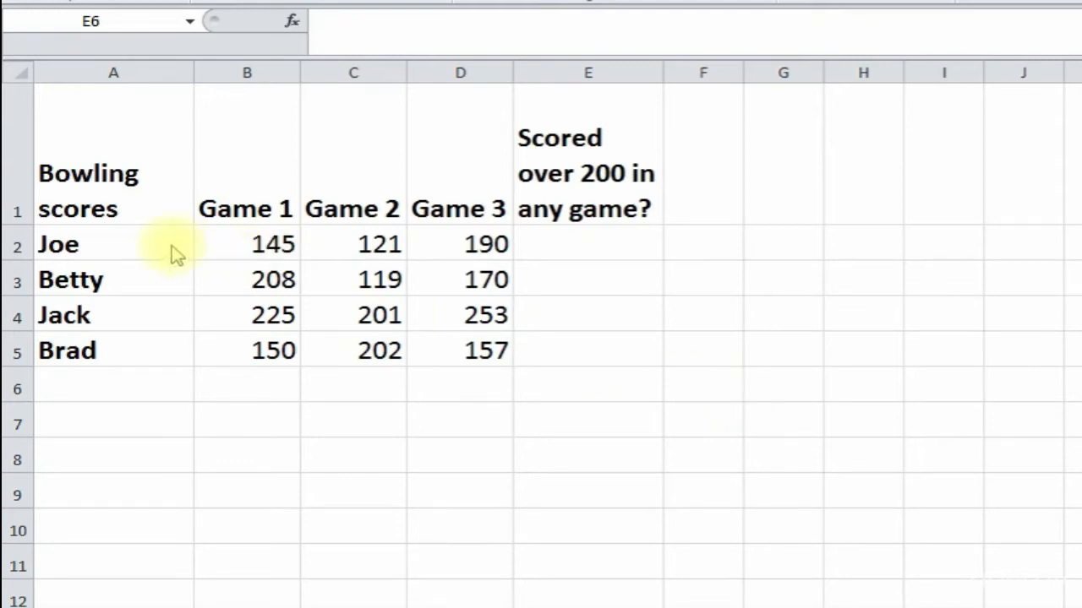
- Walk through the bowler names and Game 1–3 score headers, then select E2
{"action": "left_click", "coordinate": [133, 248]}
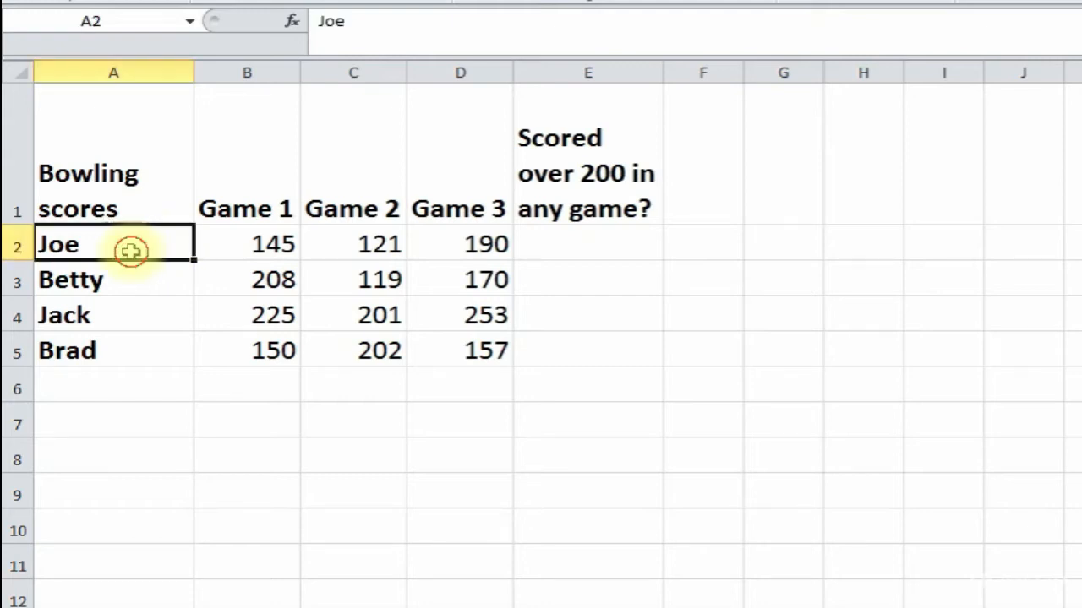
{"action": "left_click", "coordinate": [121, 282]}
{"action": "left_click_drag", "start_coordinate": [126, 346], "coordinate": [118, 315]}
{"action": "left_click", "coordinate": [104, 189]}
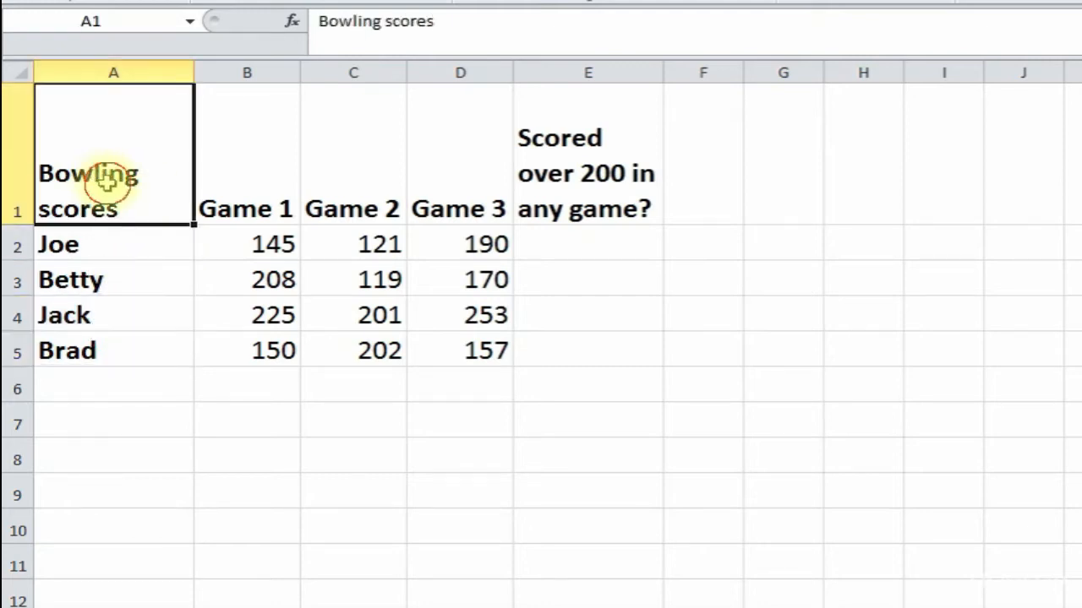
{"action": "left_click", "coordinate": [242, 200]}
{"action": "left_click", "coordinate": [361, 212]}
{"action": "left_click", "coordinate": [432, 200]}
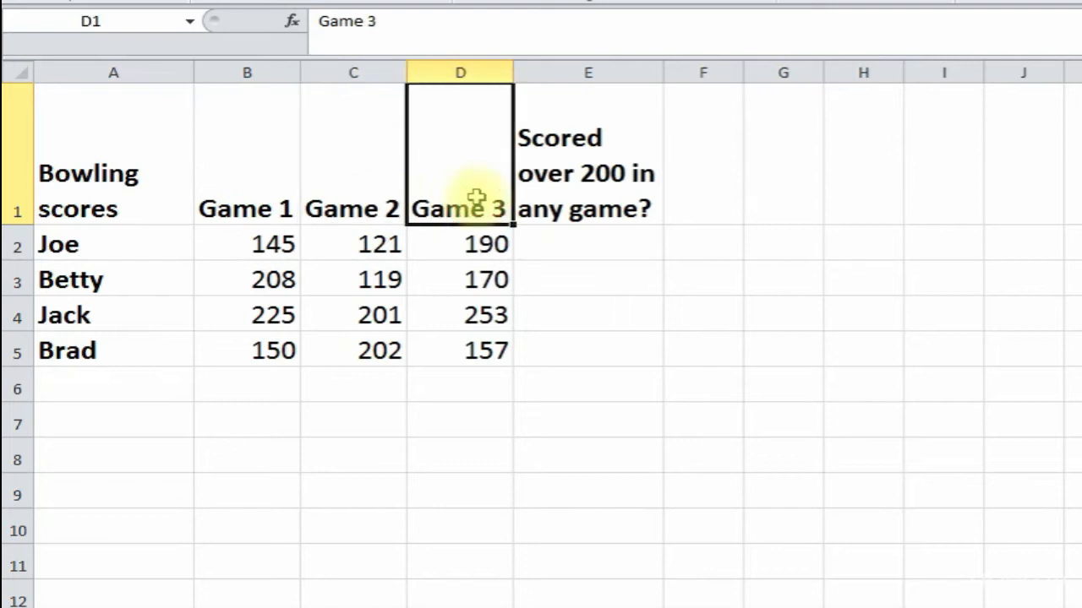
{"action": "left_click", "coordinate": [601, 221]}
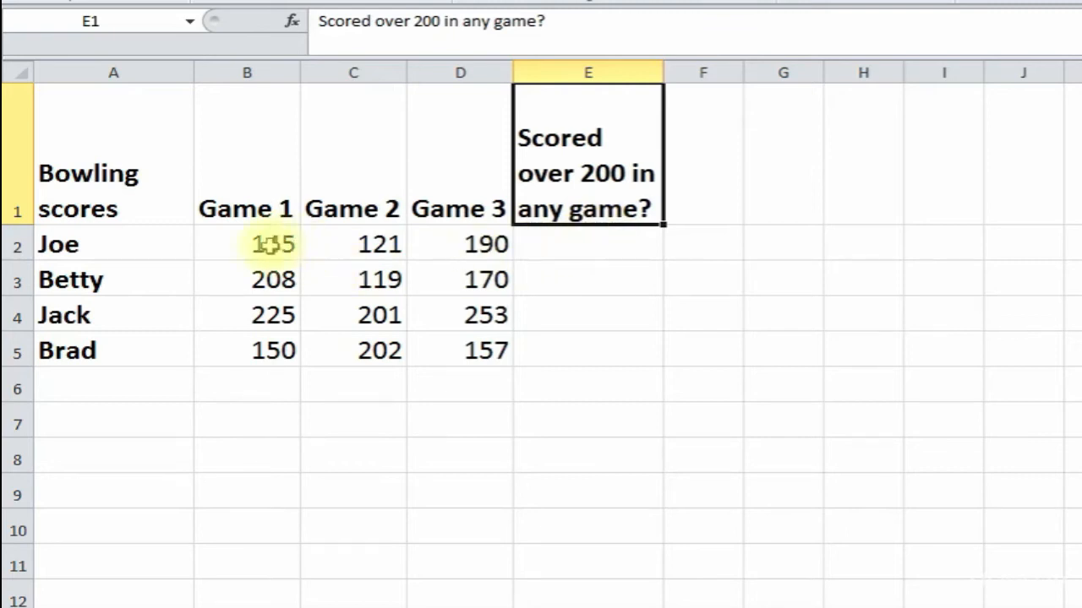
{"action": "left_click", "coordinate": [585, 248]}
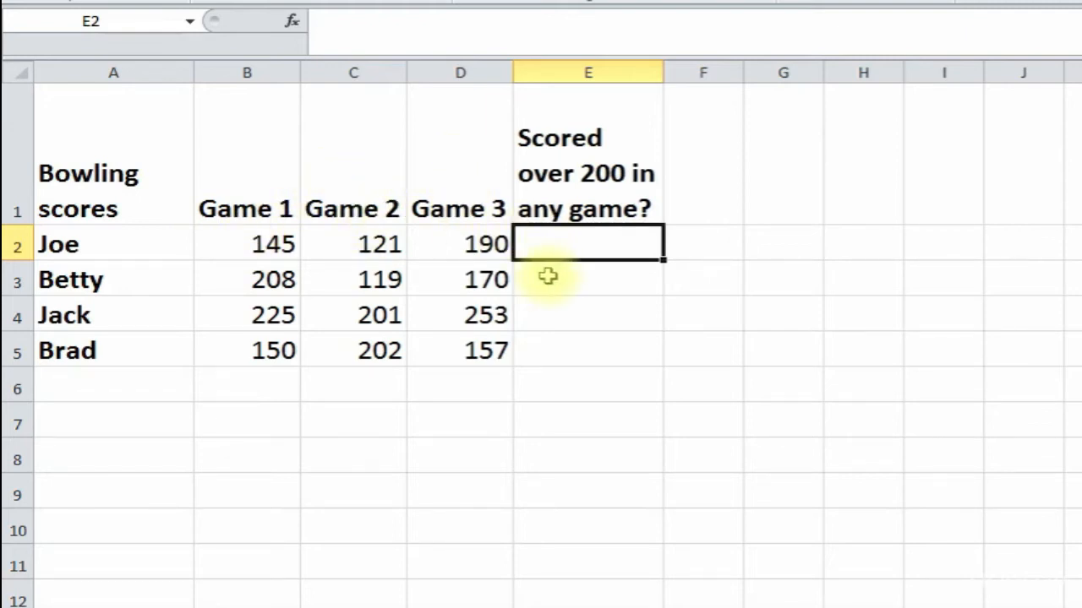
- Search Insert Function for 'or' and choose the OR function for E2
{"action": "left_click", "coordinate": [292, 20]}
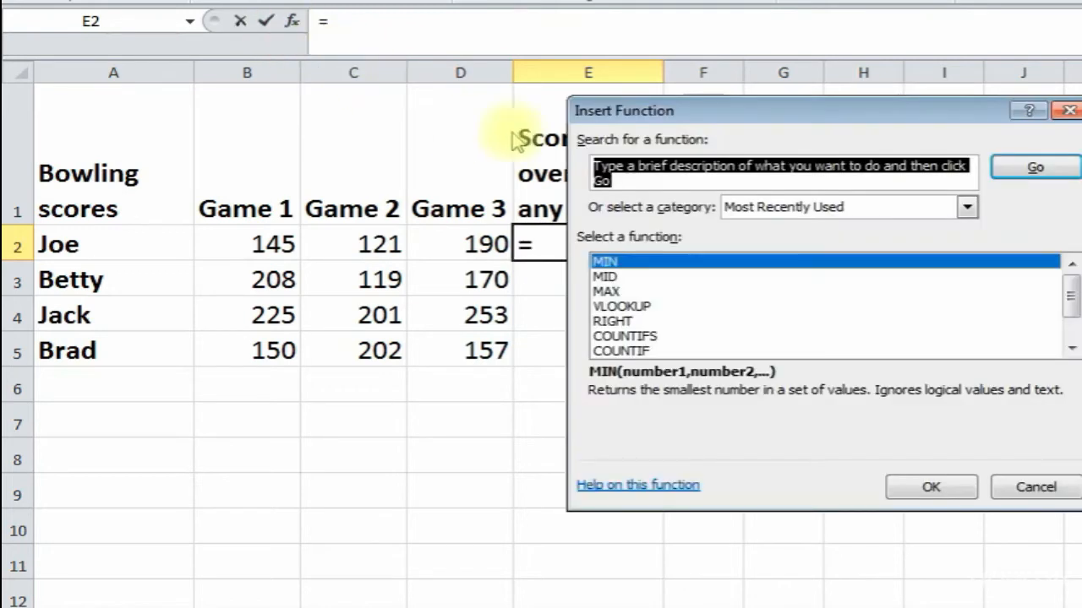
{"action": "left_click_drag", "start_coordinate": [712, 109], "coordinate": [603, 113]}
{"action": "type", "text": "o"}
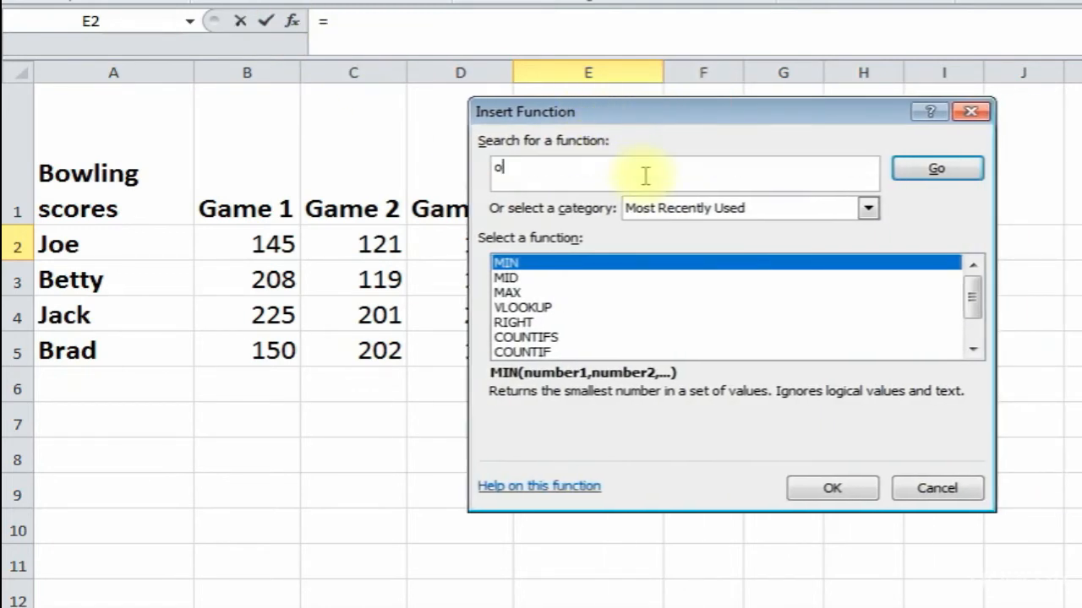
{"action": "type", "text": "r"}
{"action": "left_click", "coordinate": [942, 171]}
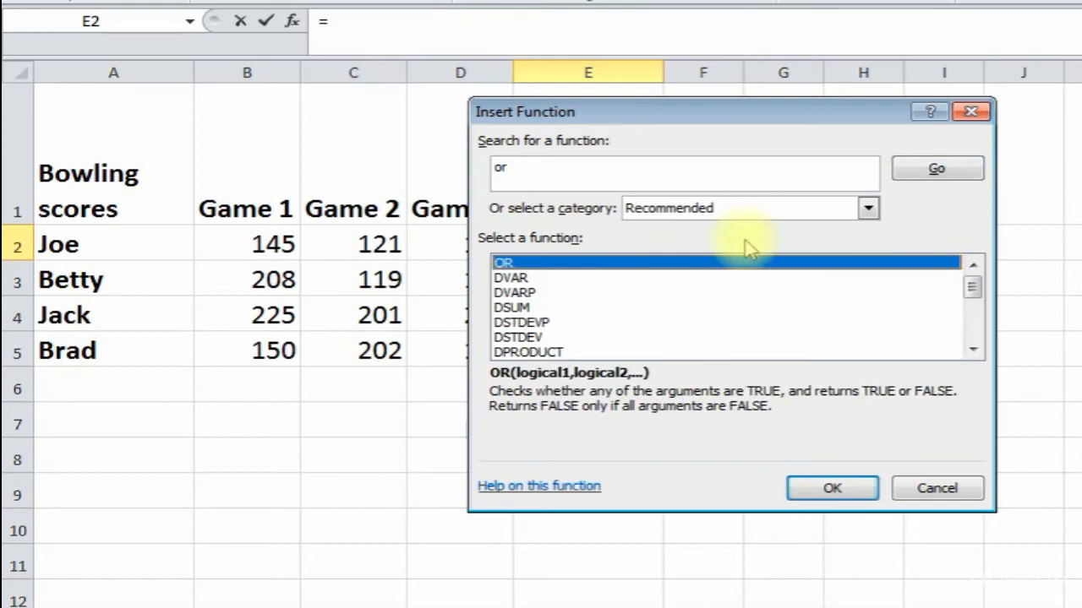
{"action": "double_click", "coordinate": [666, 272]}
{"action": "left_click_drag", "start_coordinate": [572, 136], "coordinate": [448, 288]}
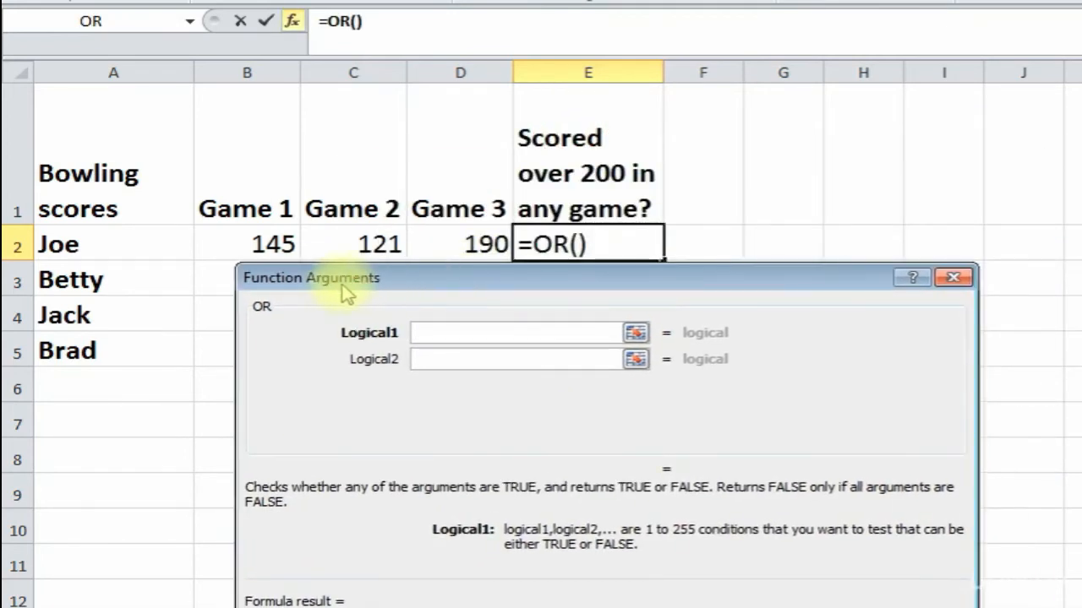
- Set OR's conditions to B2>200, C2>200 and D2>200 and confirm, giving FALSE
{"action": "left_click", "coordinate": [245, 240]}
{"action": "left_click", "coordinate": [488, 336]}
{"action": "type", "text": ">200"}
{"action": "left_click", "coordinate": [454, 361]}
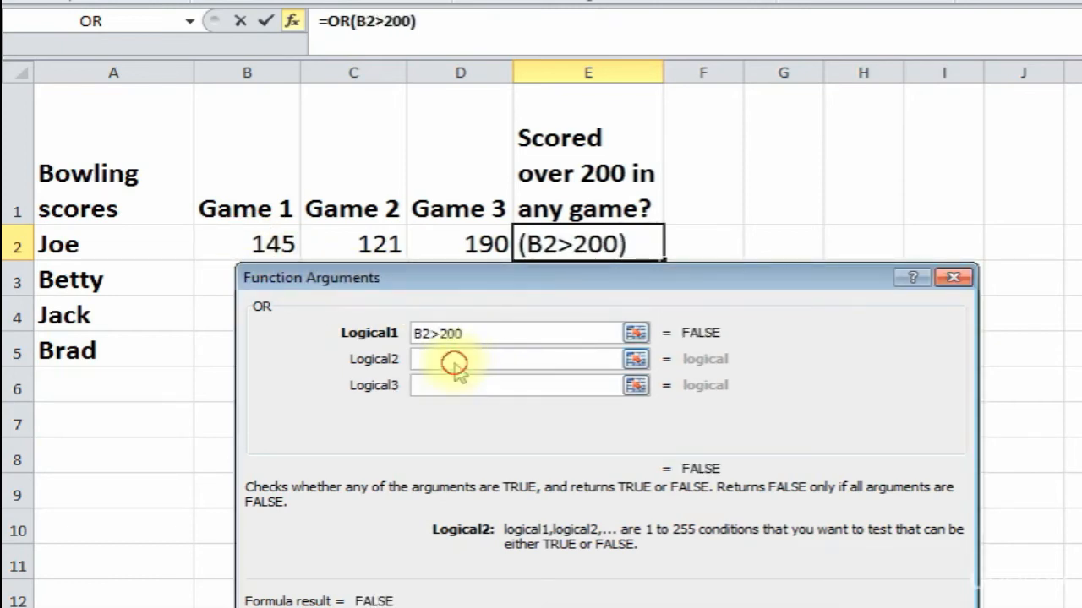
{"action": "left_click", "coordinate": [362, 247]}
{"action": "type", "text": ">200"}
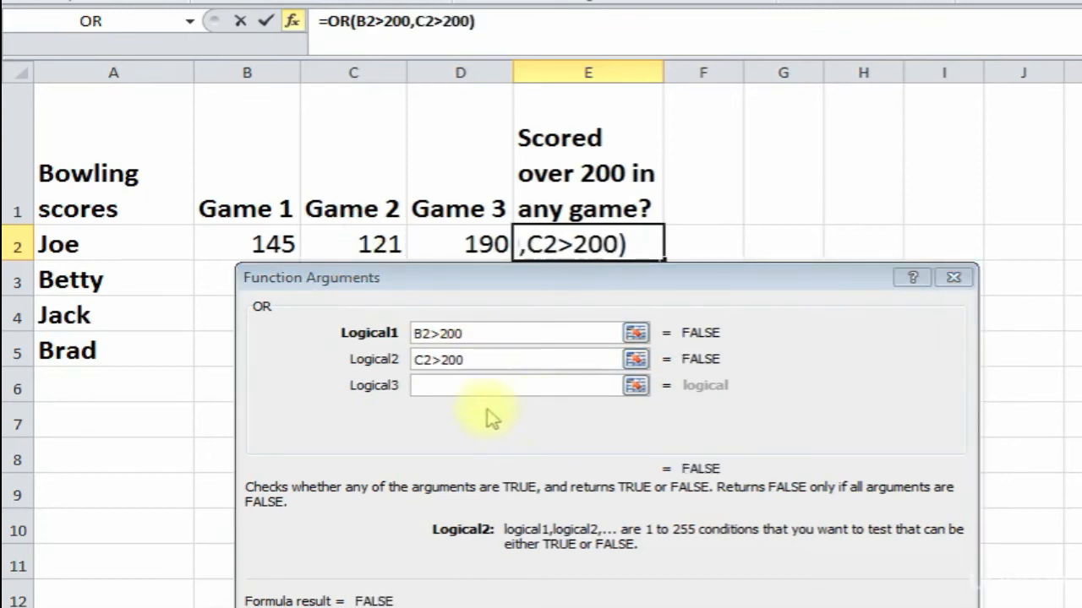
{"action": "left_click", "coordinate": [435, 385]}
{"action": "left_click", "coordinate": [436, 246]}
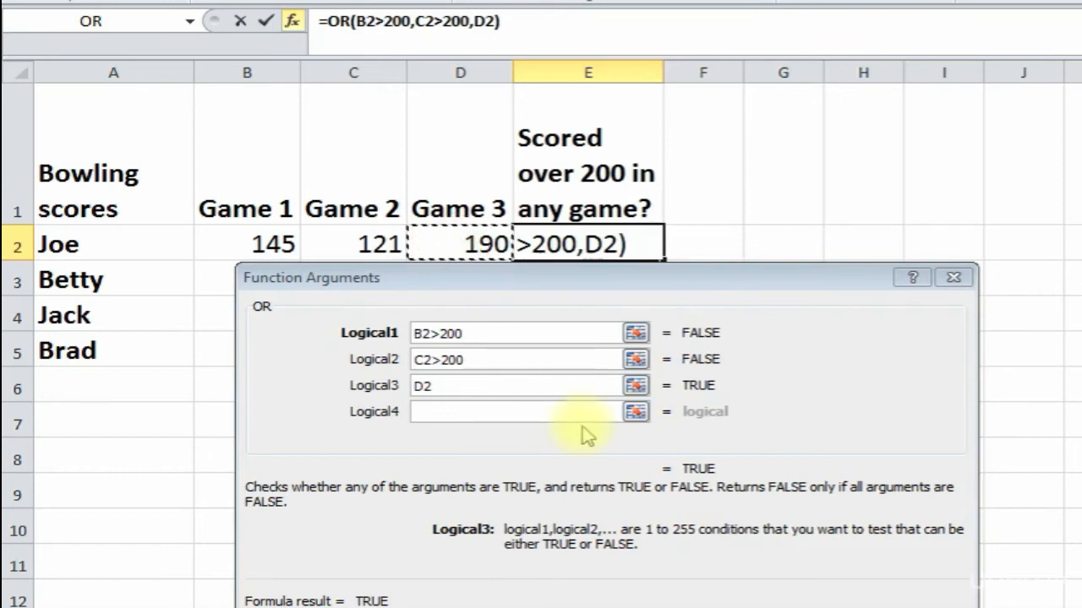
{"action": "left_click", "coordinate": [494, 389]}
{"action": "type", "text": ">200"}
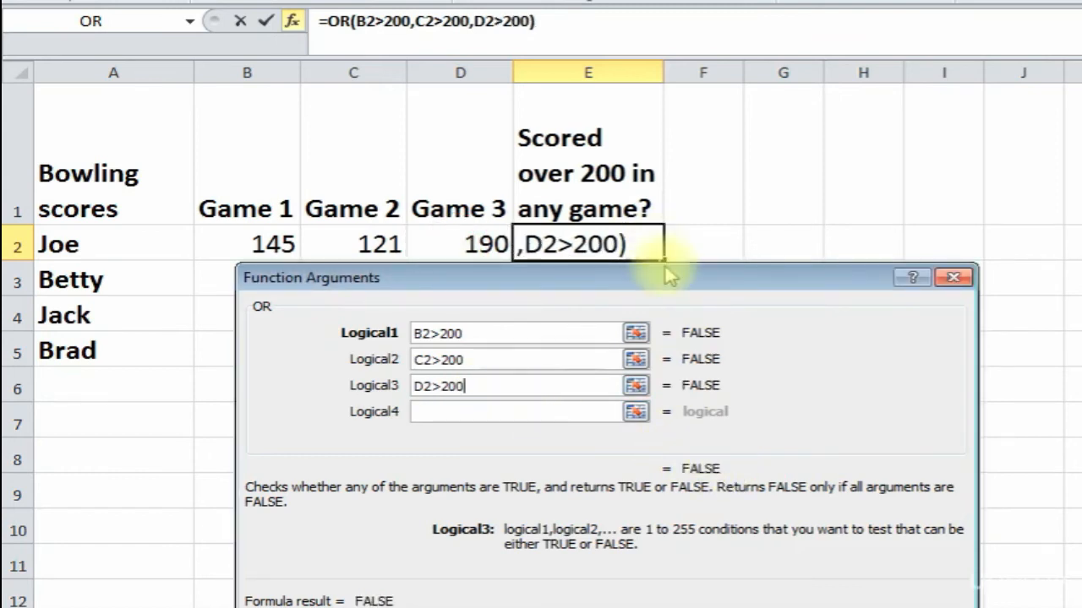
{"action": "left_click_drag", "start_coordinate": [679, 275], "coordinate": [652, 230]}
{"action": "left_click", "coordinate": [813, 586]}
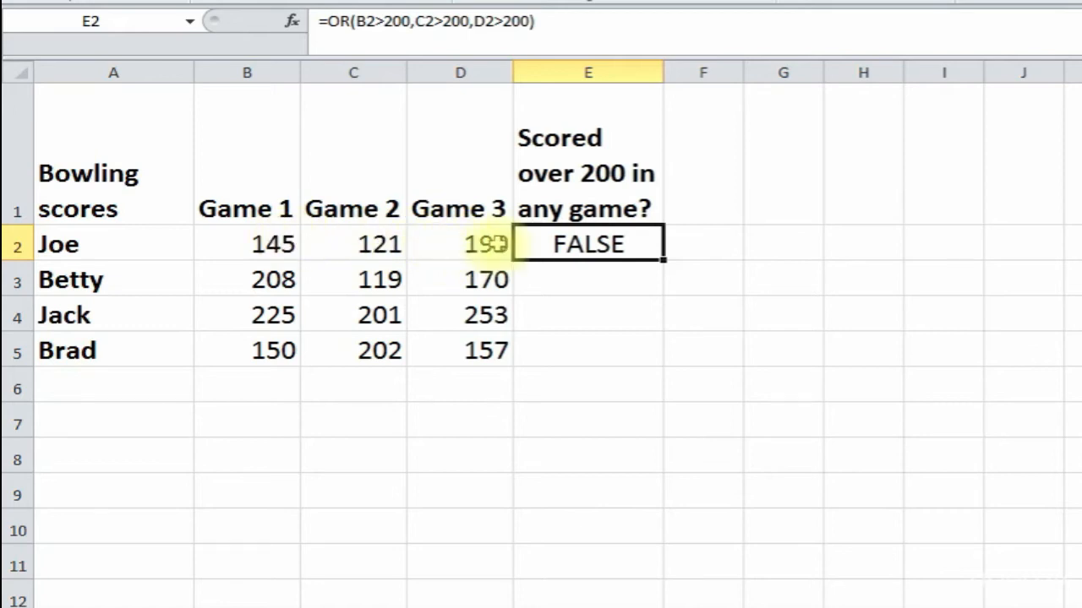
- Type =or(B3>200,C3>200,D3>200) in E3, clicking each cell, and enter it
{"action": "left_click", "coordinate": [589, 282]}
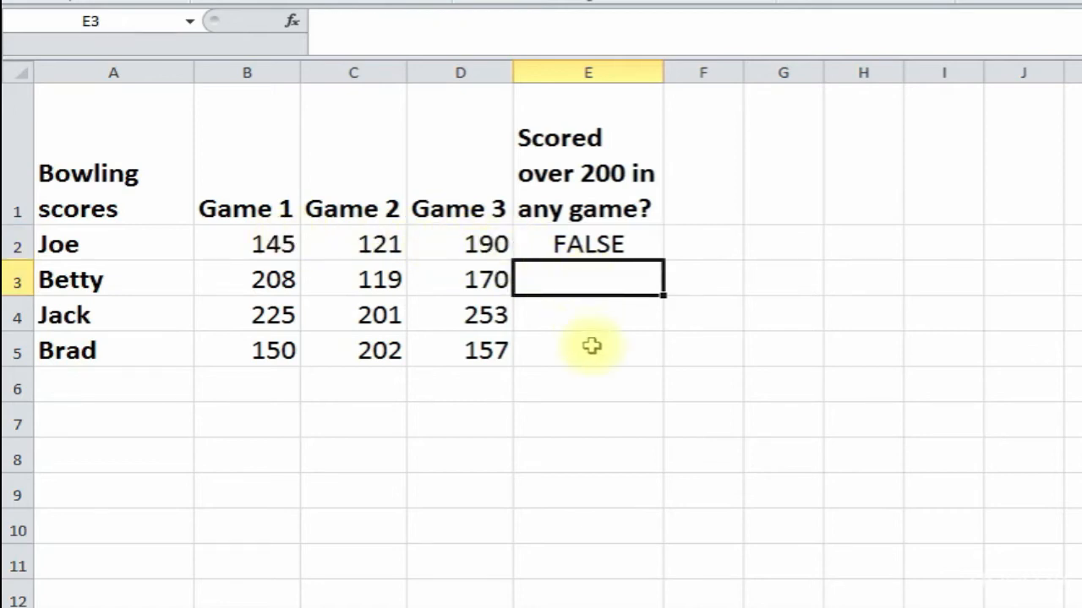
{"action": "type", "text": "="}
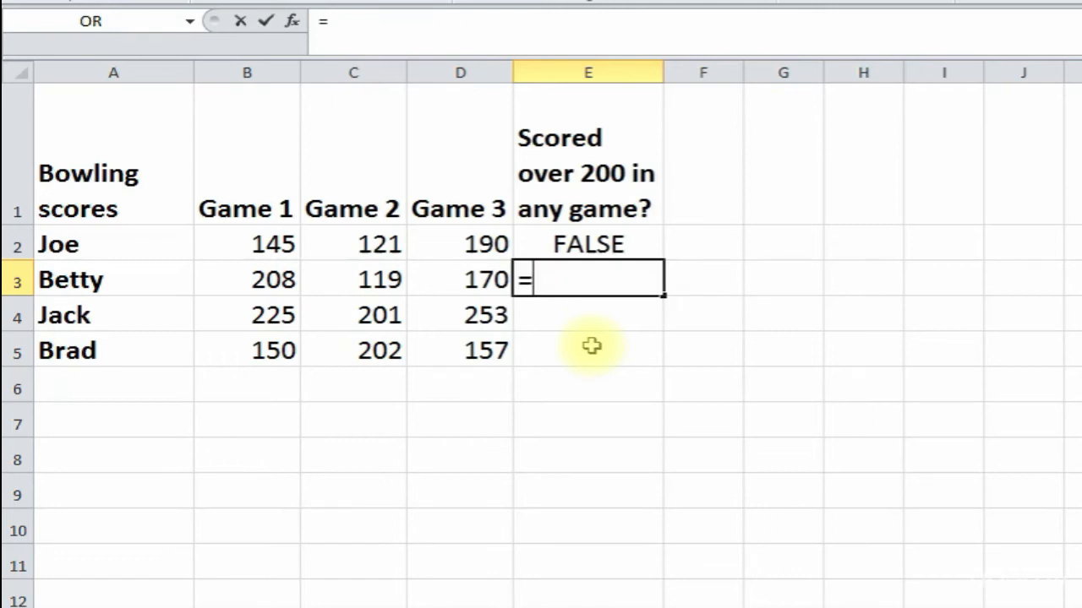
{"action": "type", "text": "or("}
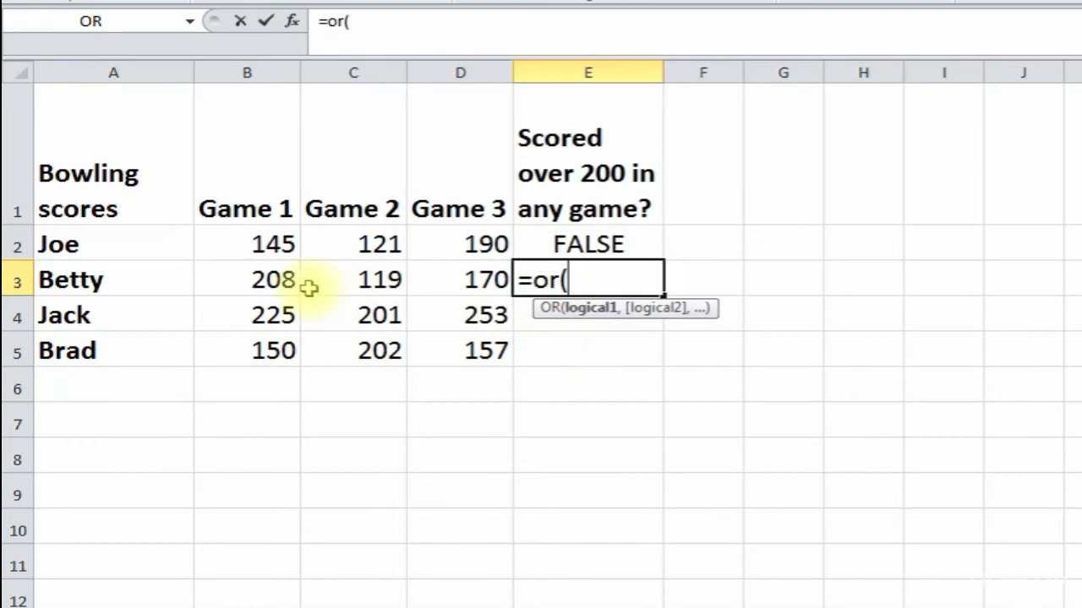
{"action": "left_click", "coordinate": [267, 281]}
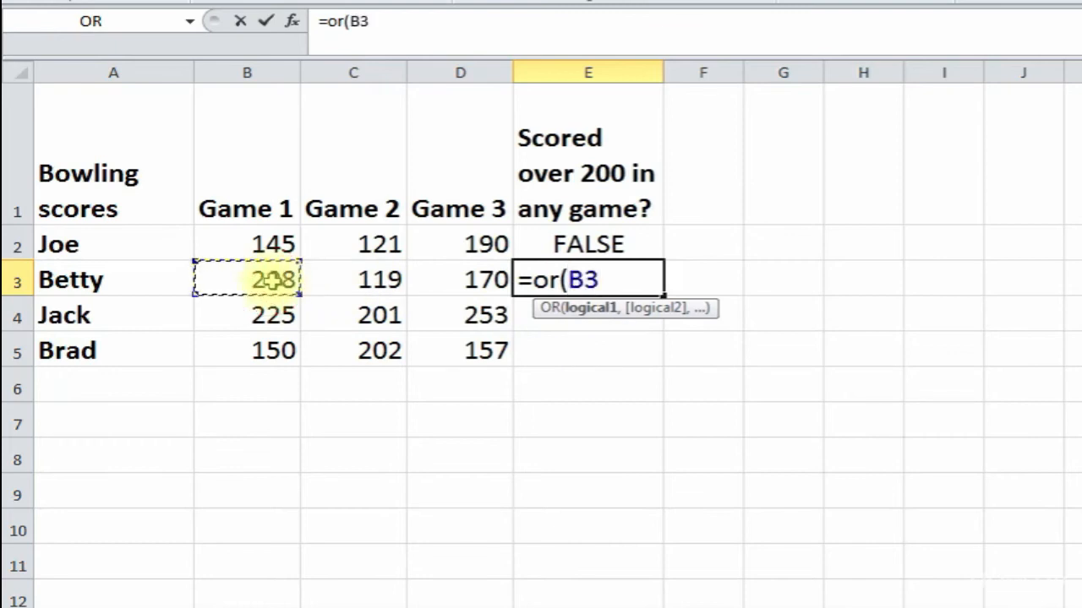
{"action": "type", "text": ">20"}
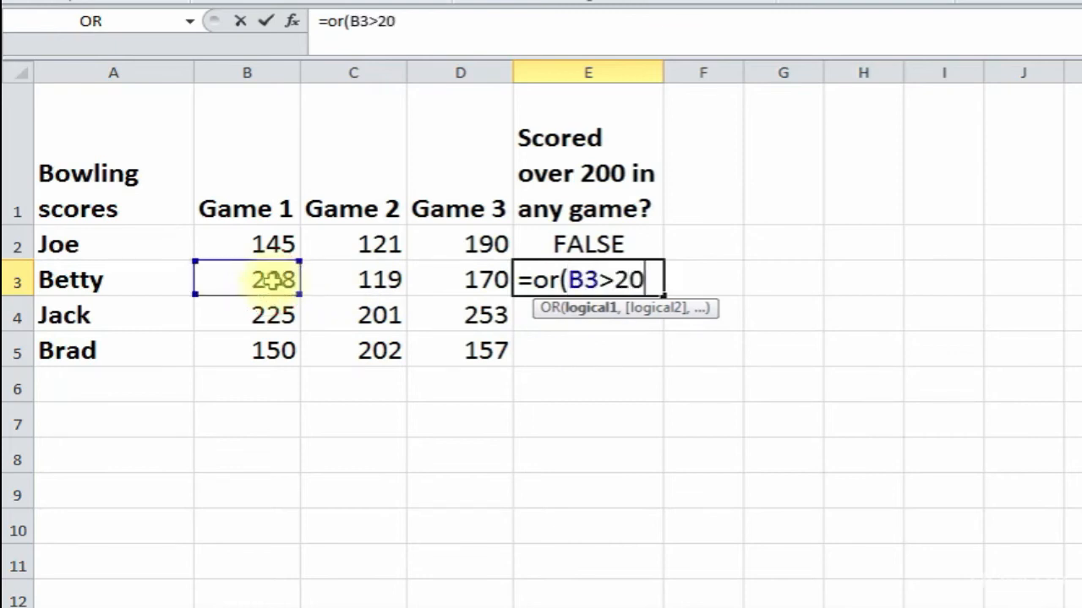
{"action": "type", "text": "0,"}
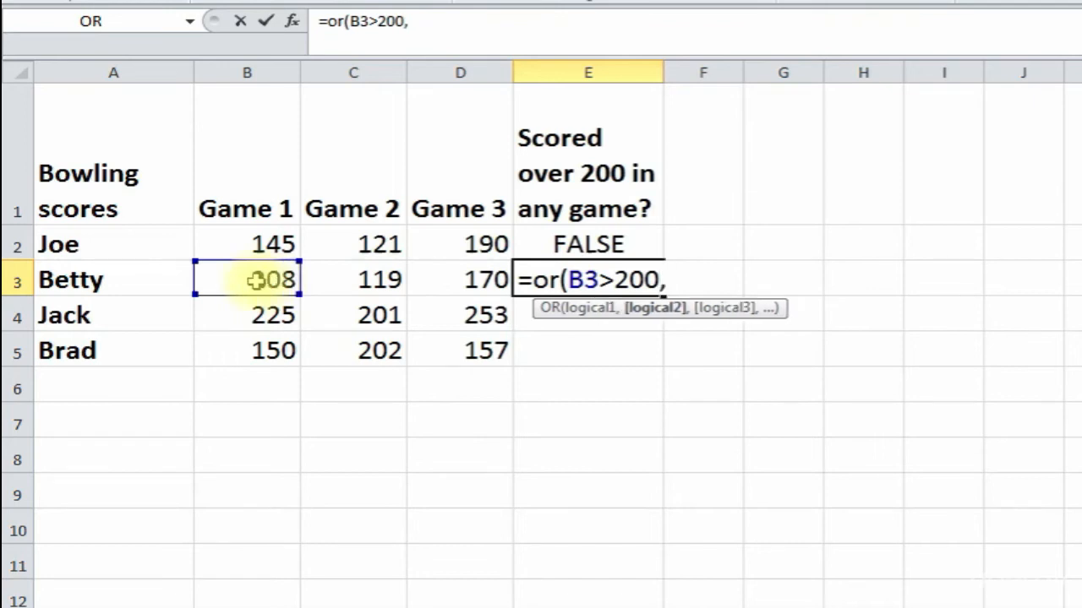
{"action": "left_click", "coordinate": [384, 282]}
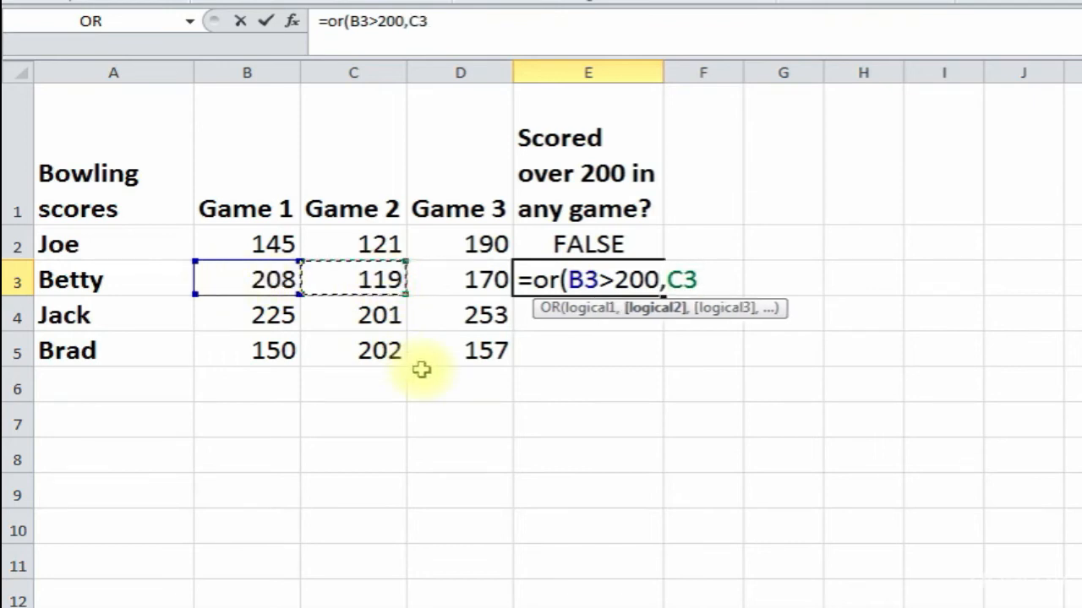
{"action": "type", "text": ">200"}
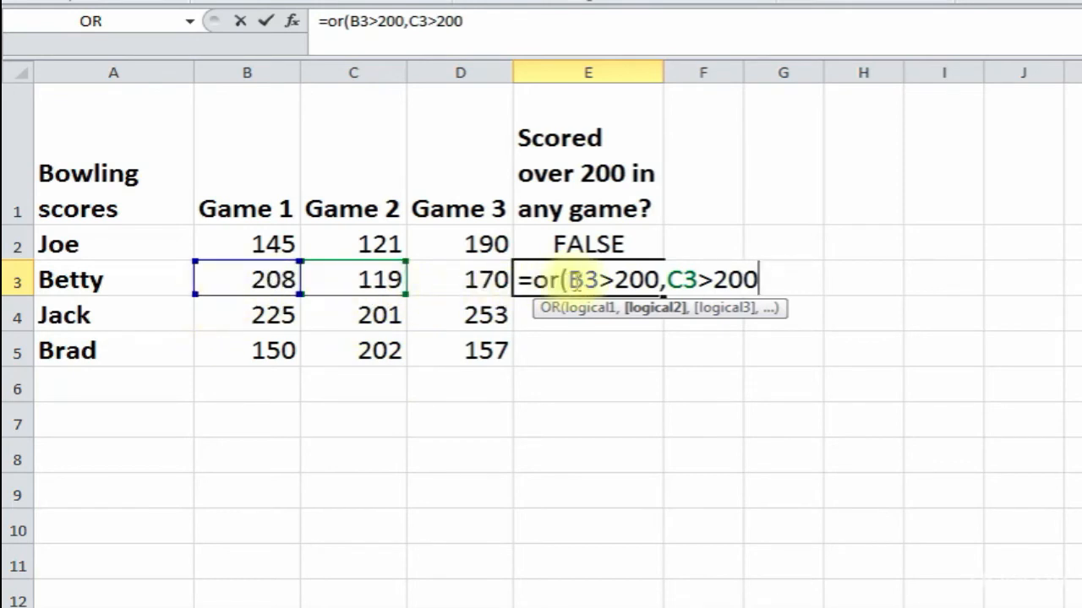
{"action": "type", "text": ","}
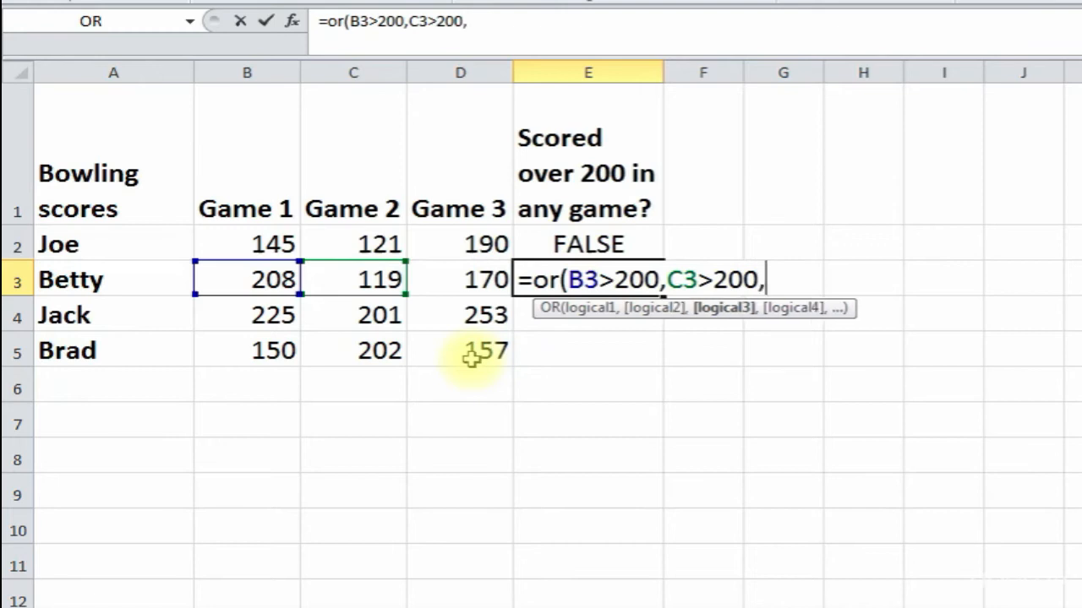
{"action": "left_click", "coordinate": [460, 275]}
{"action": "type", "text": ">200"}
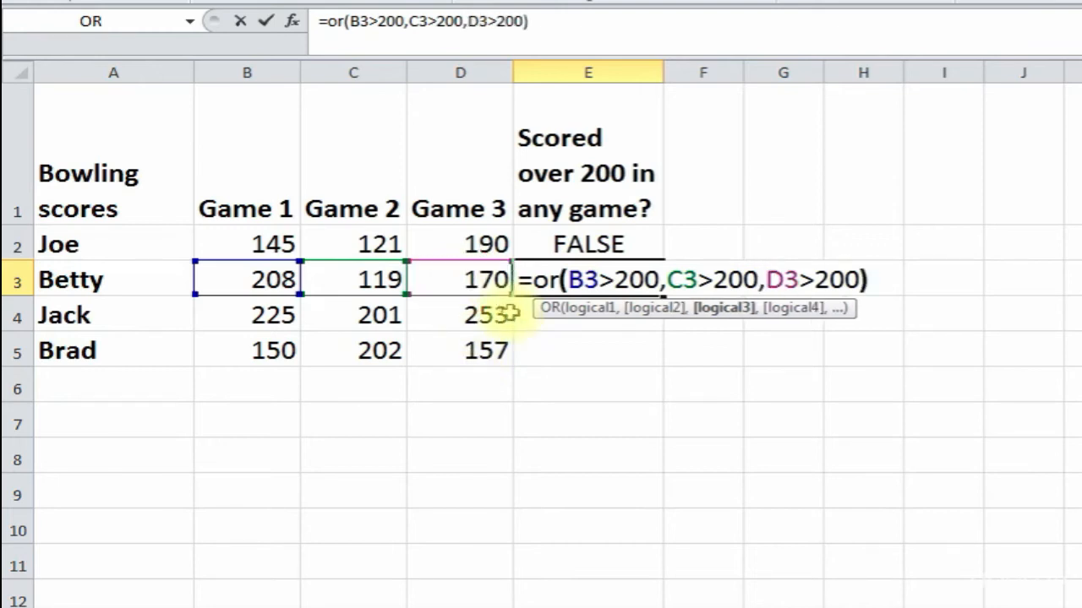
{"action": "key", "text": "Return"}
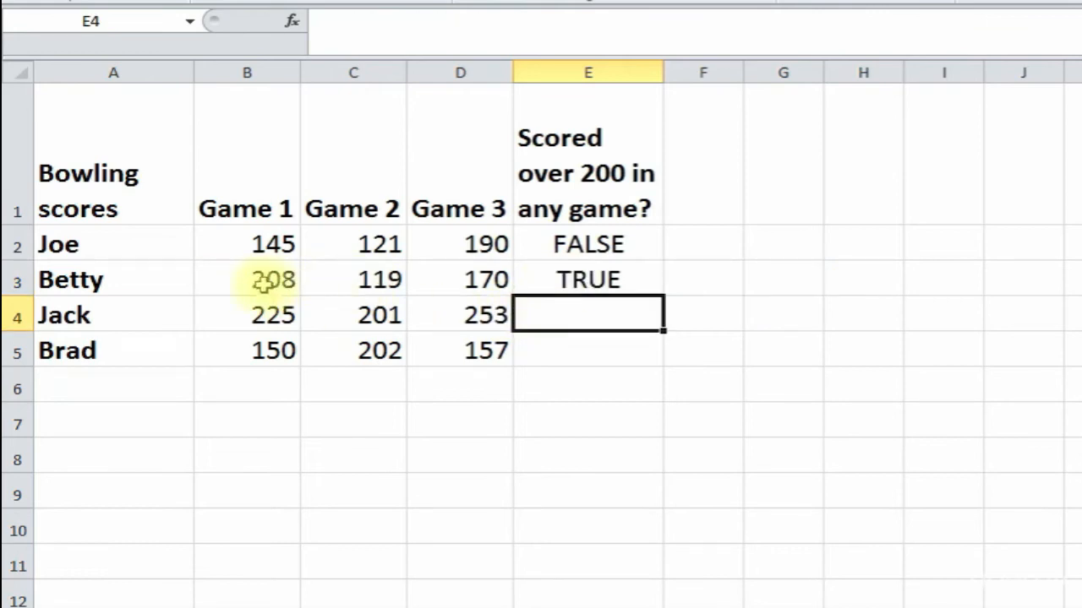
- Fill E3's OR formula down to E5 and check the results in E4 and E5
{"action": "left_click", "coordinate": [607, 281]}
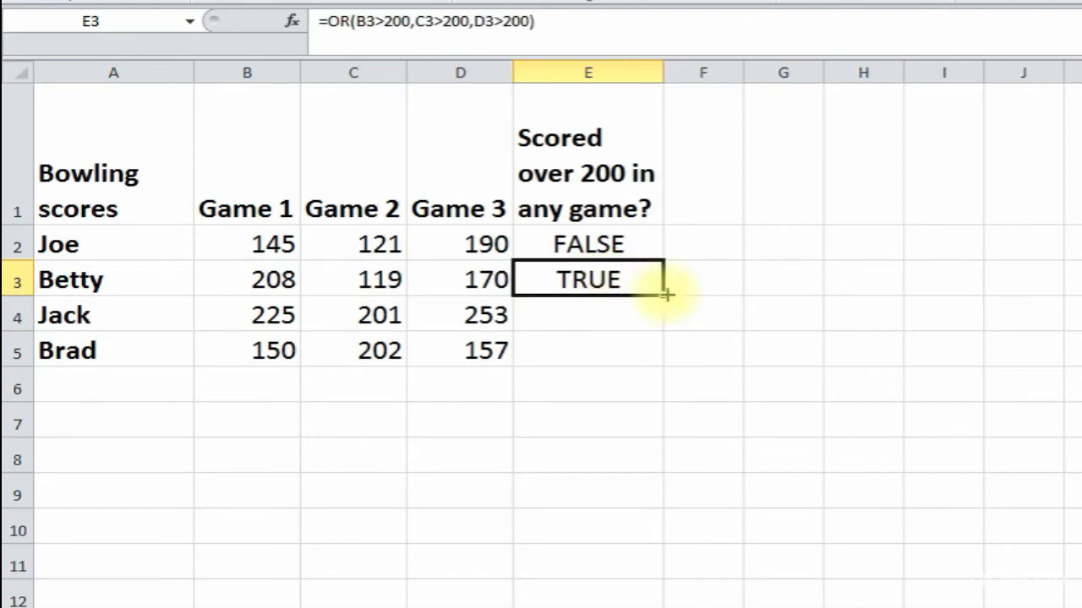
{"action": "left_click_drag", "start_coordinate": [664, 290], "coordinate": [661, 353]}
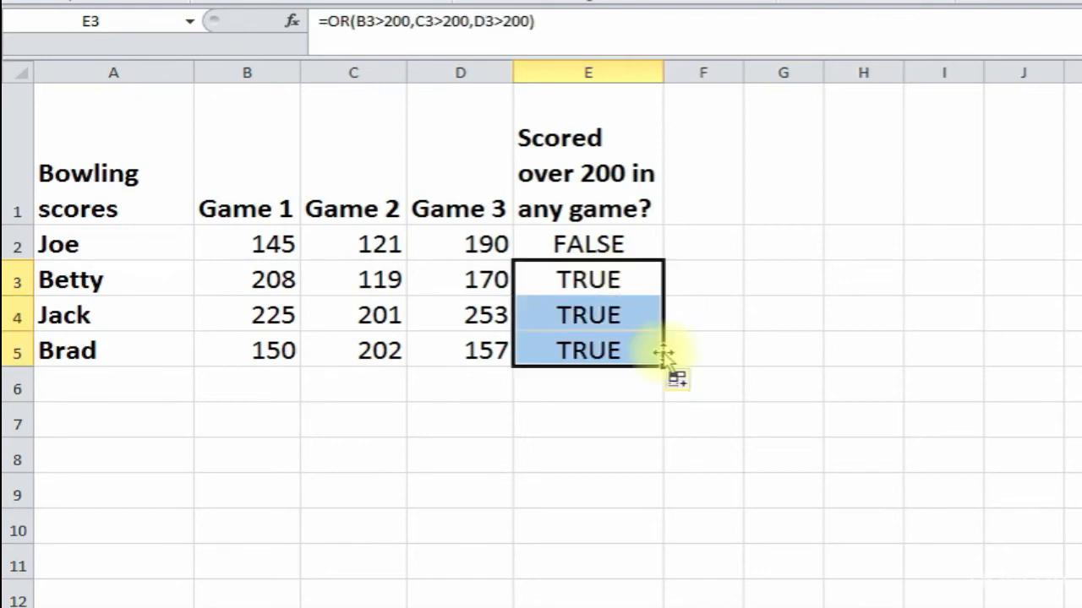
{"action": "left_click", "coordinate": [591, 314]}
{"action": "left_click", "coordinate": [589, 351]}
{"action": "left_click", "coordinate": [593, 316]}
- Review the scores over 200 (225, 201, 253, 202), then go to the 3, 4, 5 sheet
{"action": "left_click", "coordinate": [275, 315]}
{"action": "left_click", "coordinate": [338, 315]}
{"action": "left_click", "coordinate": [464, 319]}
{"action": "left_click", "coordinate": [386, 320]}
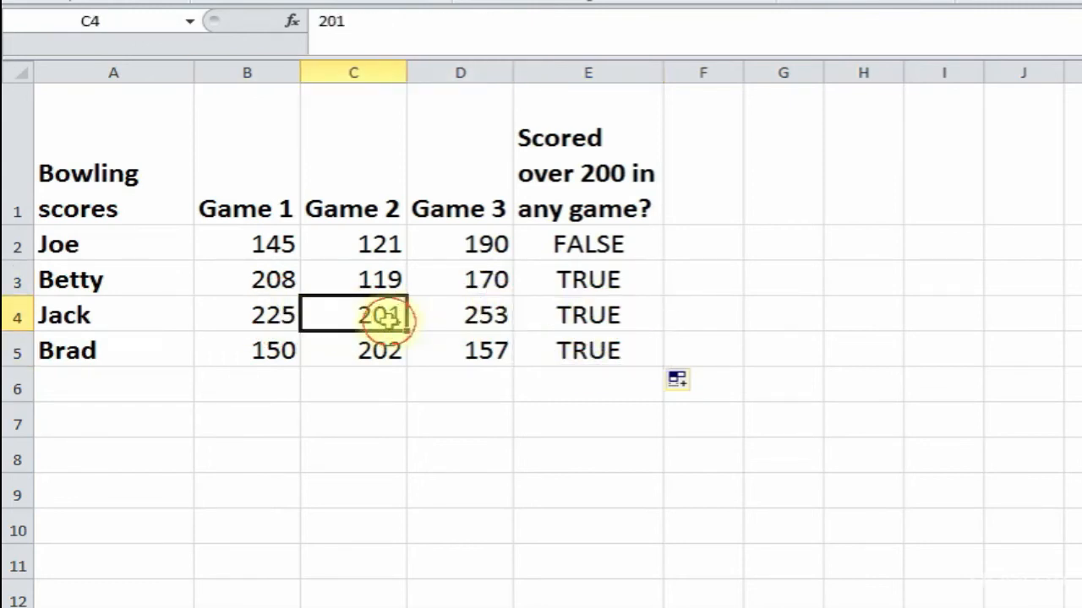
{"action": "left_click", "coordinate": [263, 319]}
{"action": "left_click", "coordinate": [429, 314]}
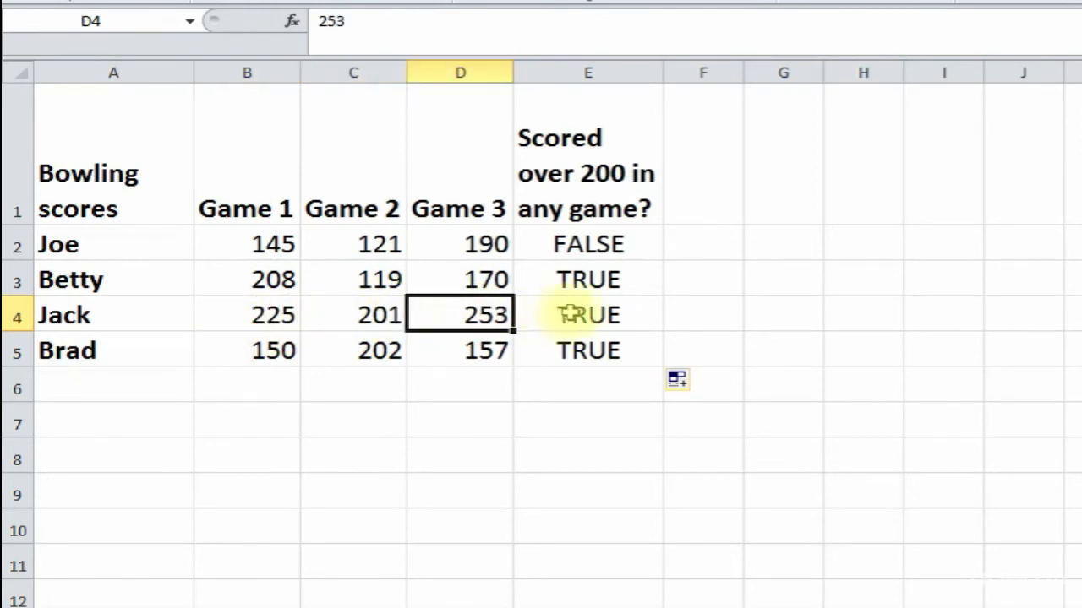
{"action": "left_click", "coordinate": [255, 355]}
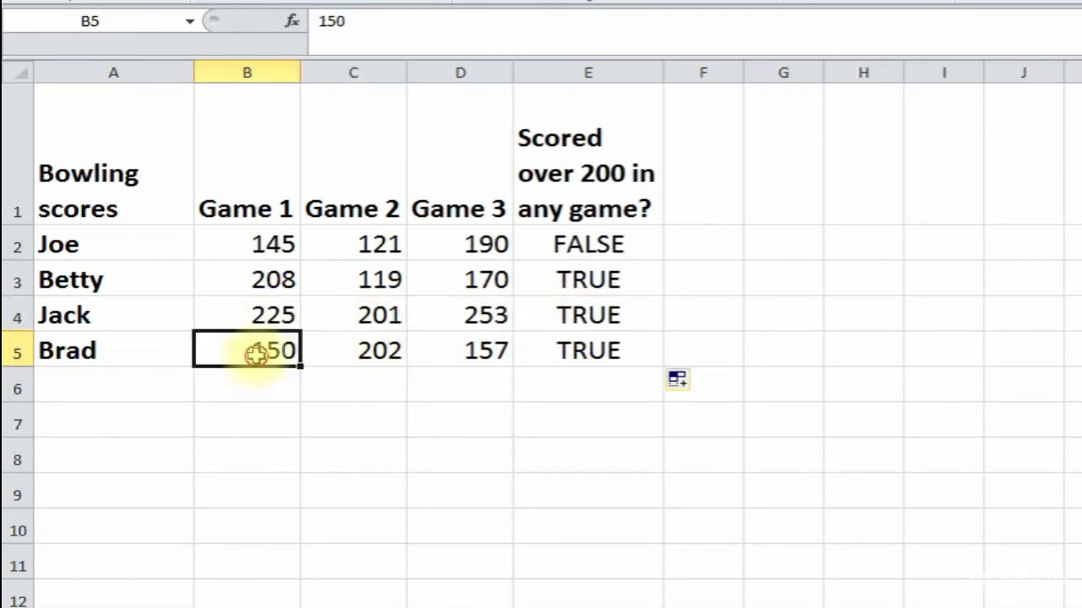
{"action": "left_click", "coordinate": [363, 355]}
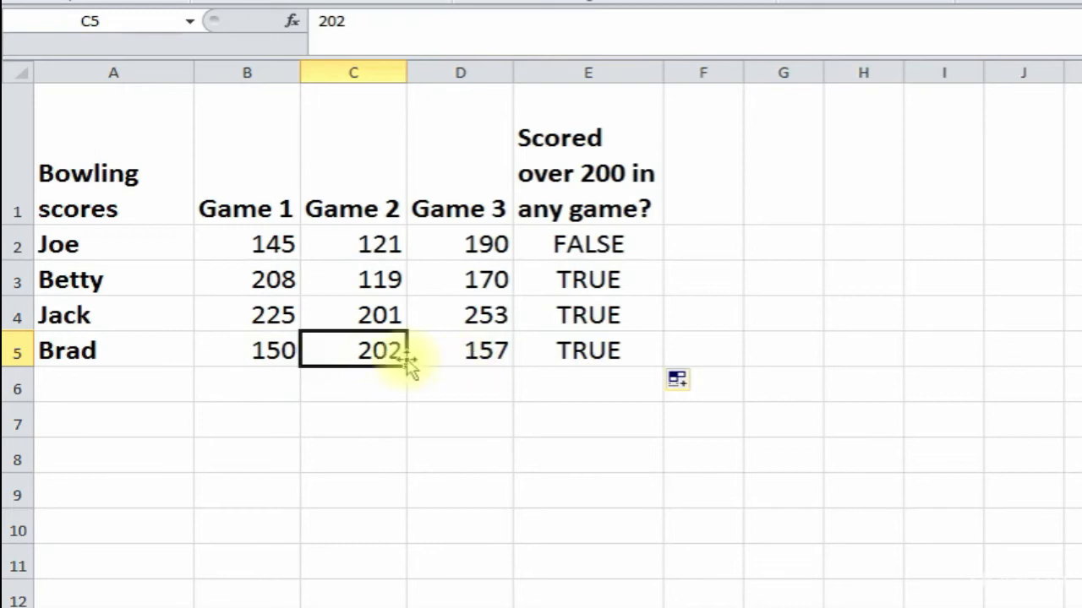
{"action": "left_click", "coordinate": [567, 350]}
{"action": "left_click", "coordinate": [585, 395]}
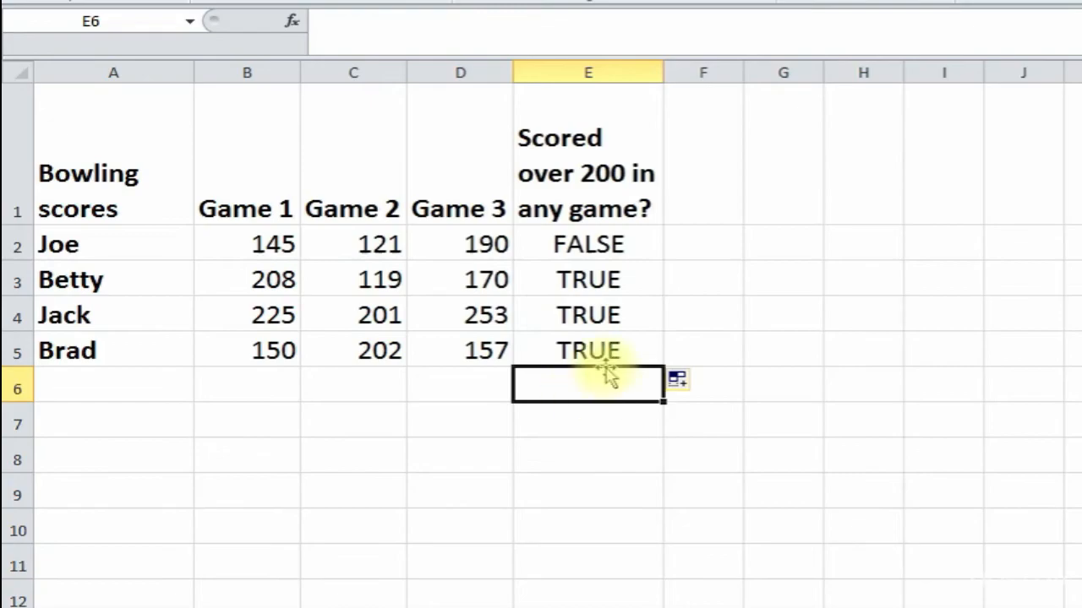
{"action": "left_click", "coordinate": [694, 304]}
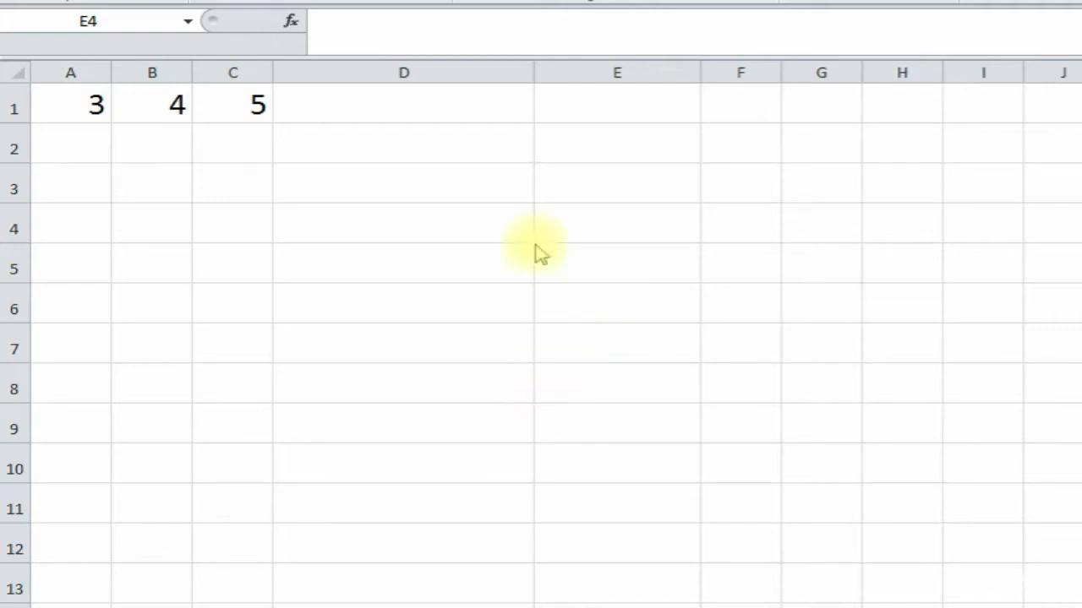
- Insert =PRODUCT(A1:C1) in D1 via the 'pr' function search, giving 60
{"action": "left_click", "coordinate": [427, 114]}
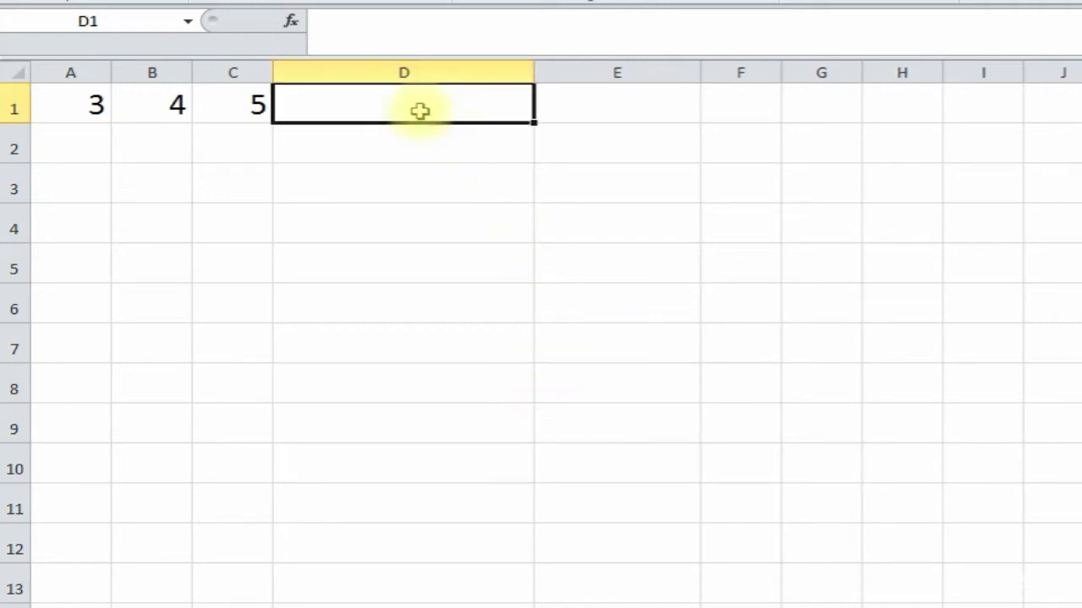
{"action": "left_click", "coordinate": [292, 22]}
{"action": "type", "text": "product"}
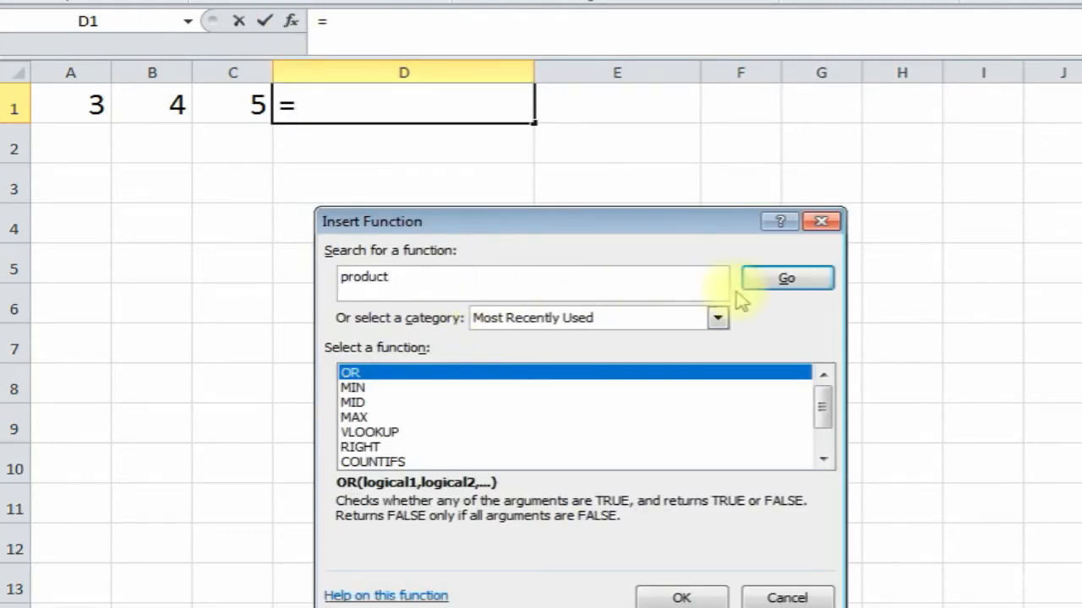
{"action": "left_click", "coordinate": [769, 281]}
{"action": "left_click", "coordinate": [469, 374]}
{"action": "double_click", "coordinate": [470, 374]}
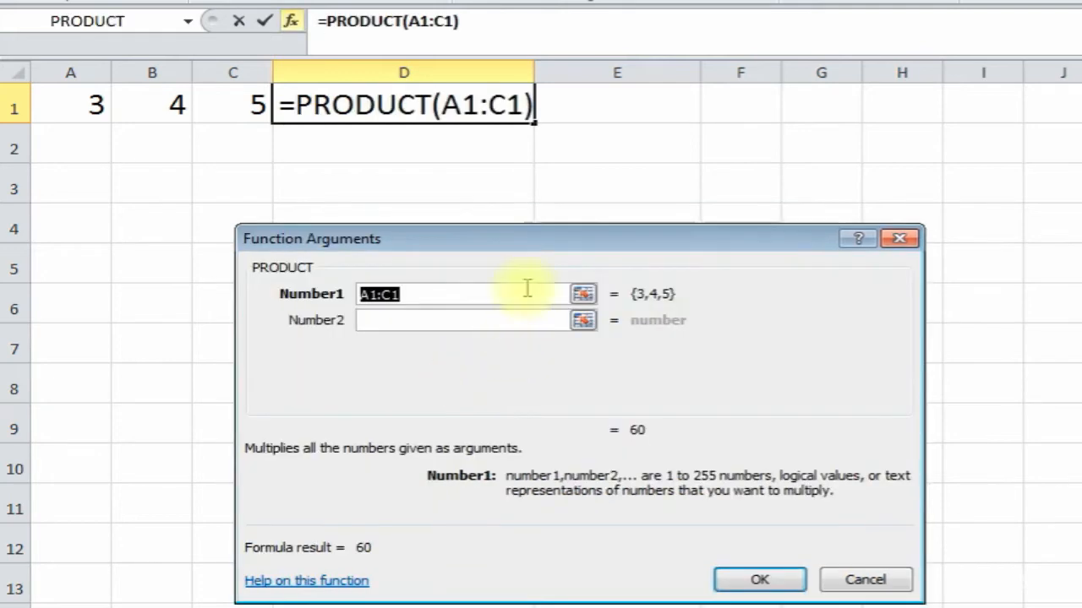
{"action": "left_click_drag", "start_coordinate": [495, 241], "coordinate": [411, 188]}
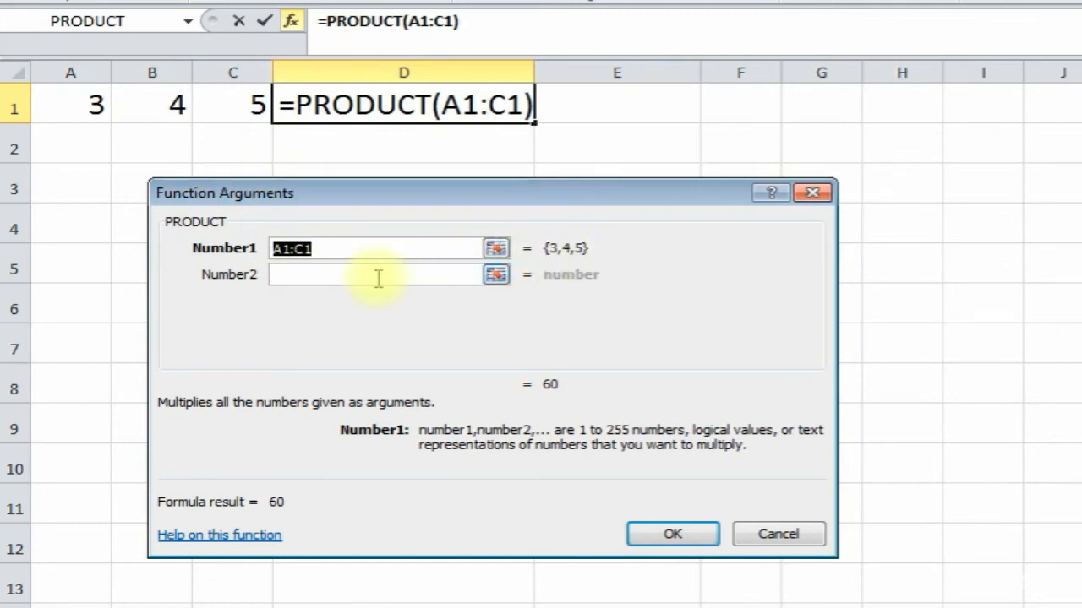
{"action": "left_click", "coordinate": [315, 252]}
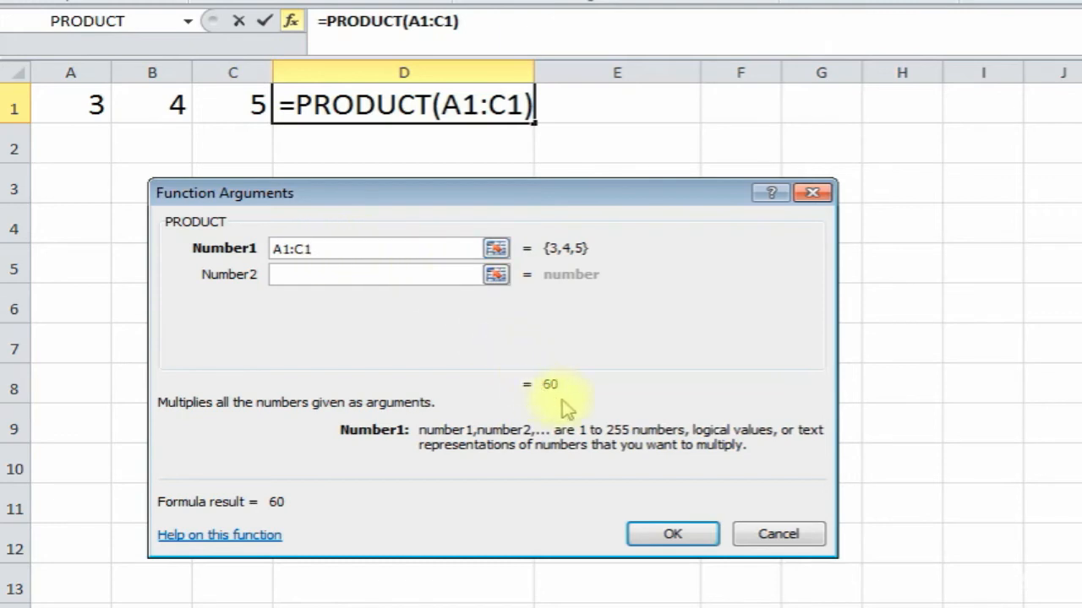
{"action": "left_click", "coordinate": [681, 537]}
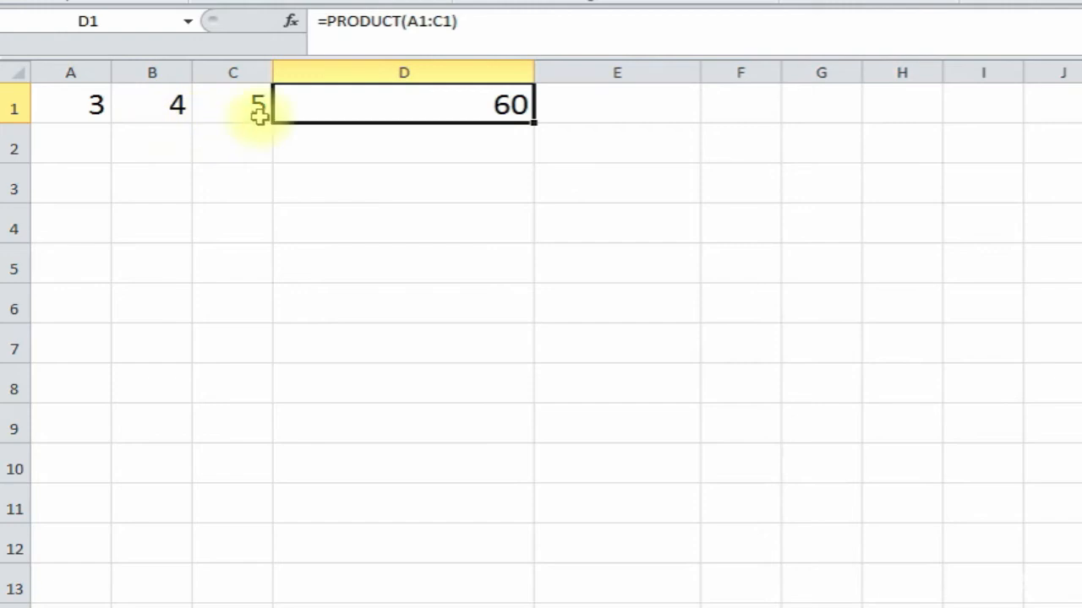
- Insert PRODUCT in D2 with arguments A1 and 7, giving 21
{"action": "left_click", "coordinate": [374, 141]}
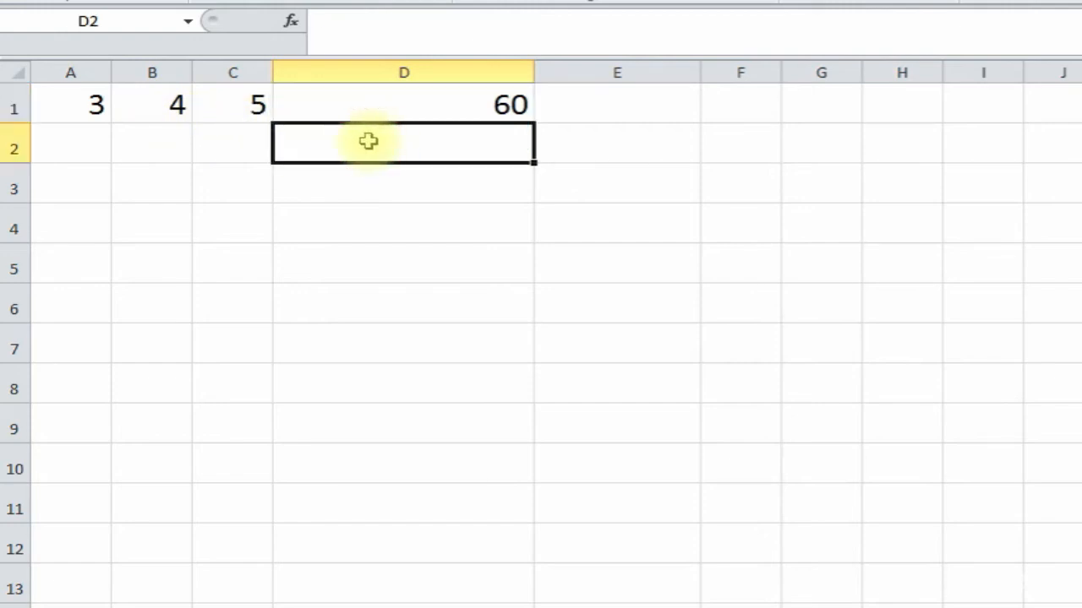
{"action": "left_click", "coordinate": [290, 26]}
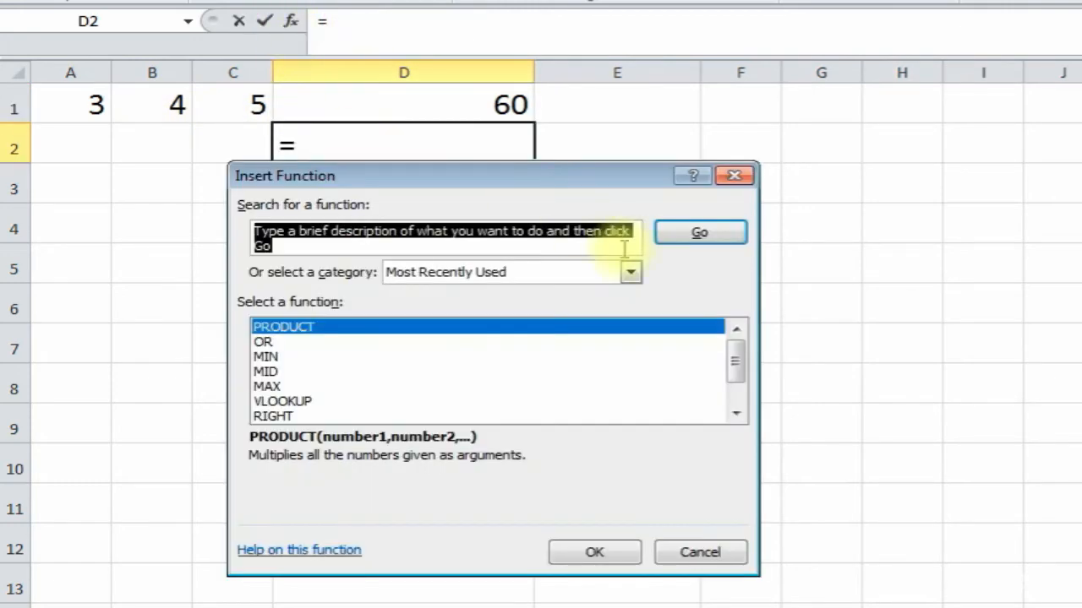
{"action": "double_click", "coordinate": [355, 322]}
{"action": "left_click_drag", "start_coordinate": [481, 187], "coordinate": [486, 207]}
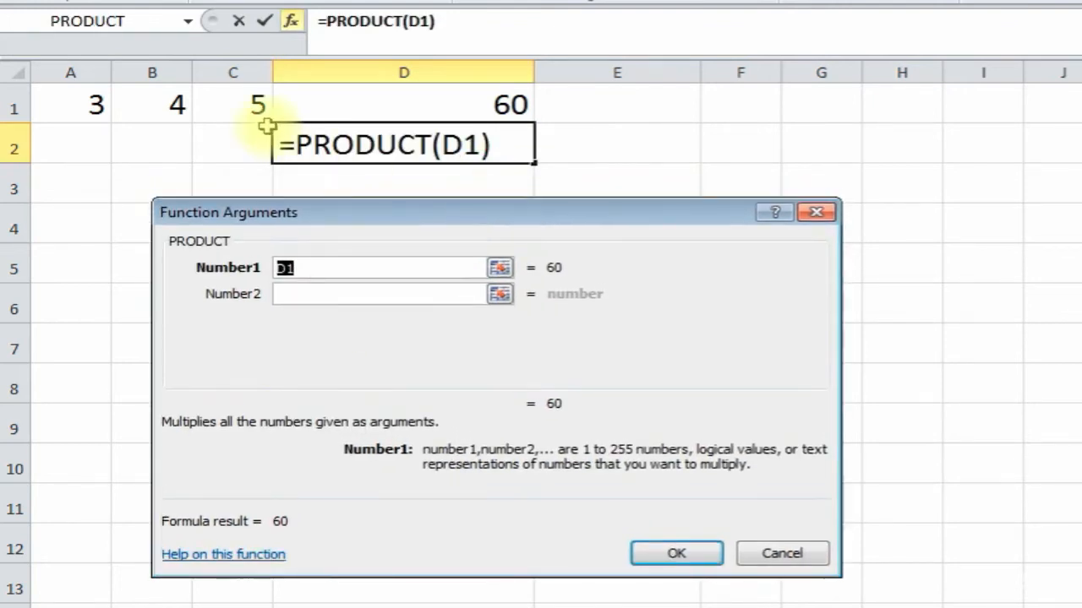
{"action": "left_click", "coordinate": [72, 105]}
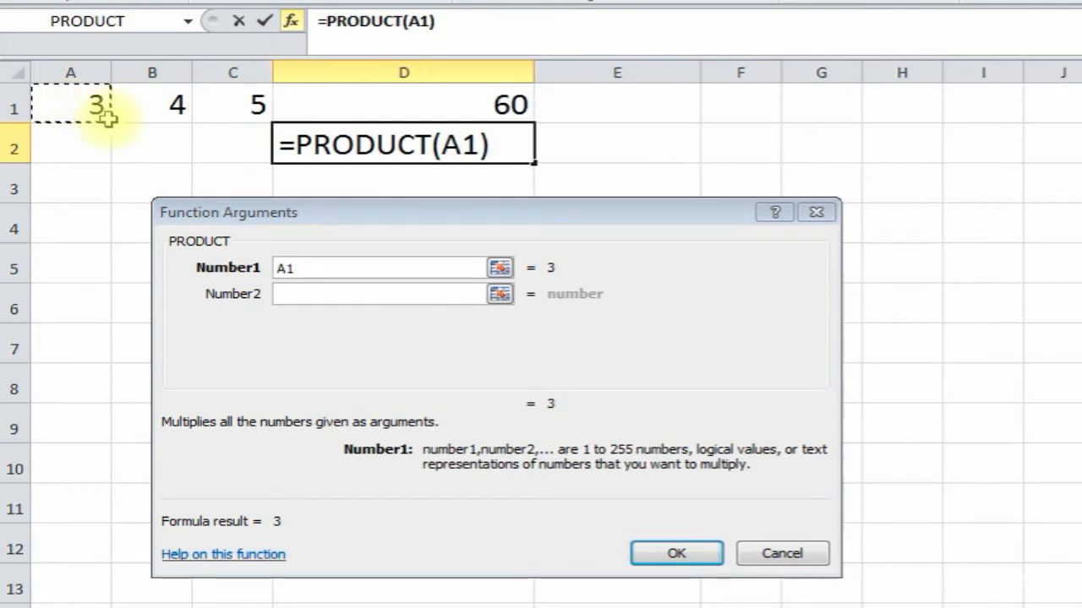
{"action": "left_click", "coordinate": [306, 296]}
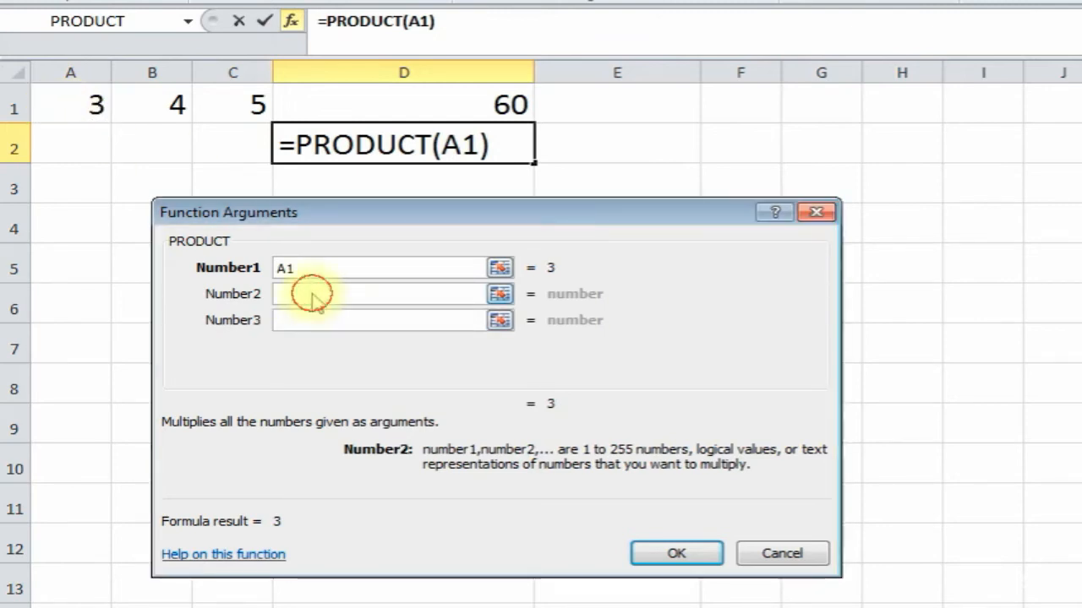
{"action": "type", "text": "7"}
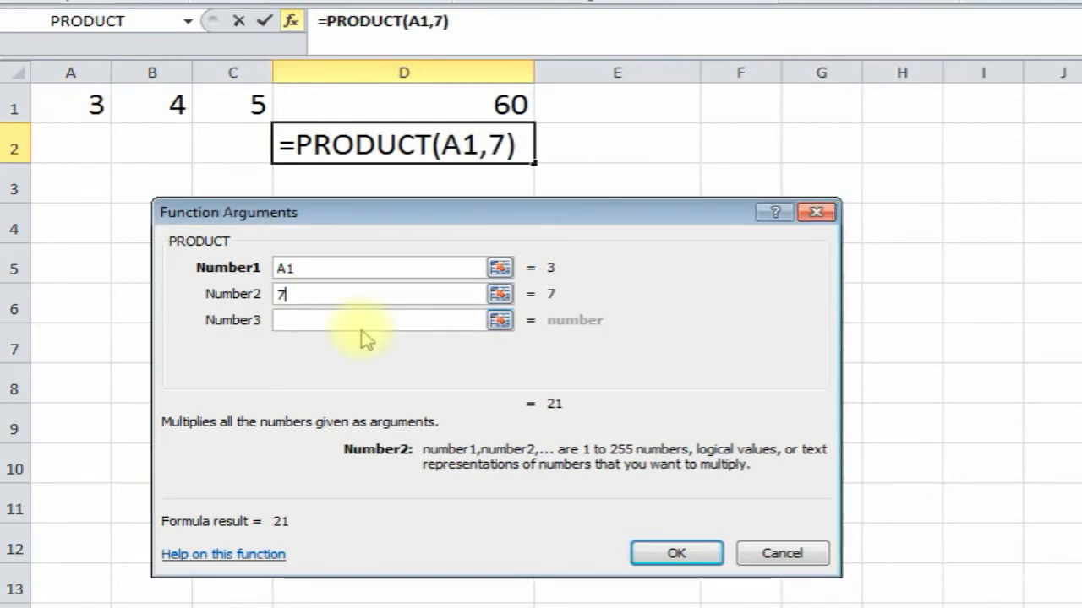
{"action": "left_click", "coordinate": [667, 554]}
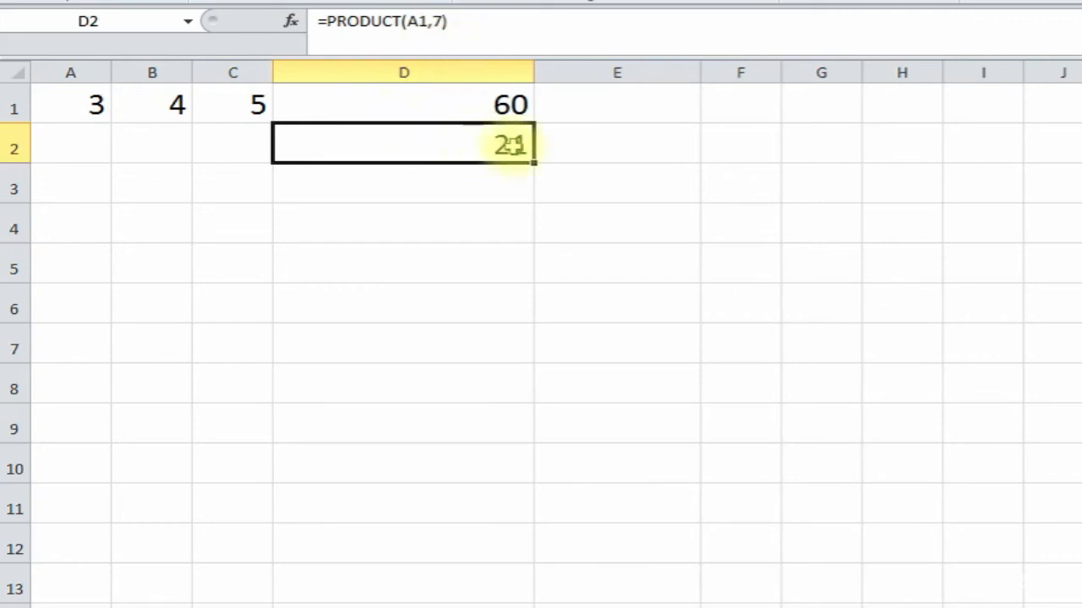
- Add B1 to D2's formula, making =PRODUCT(A1,7,B1) show 84
{"action": "left_click", "coordinate": [445, 20]}
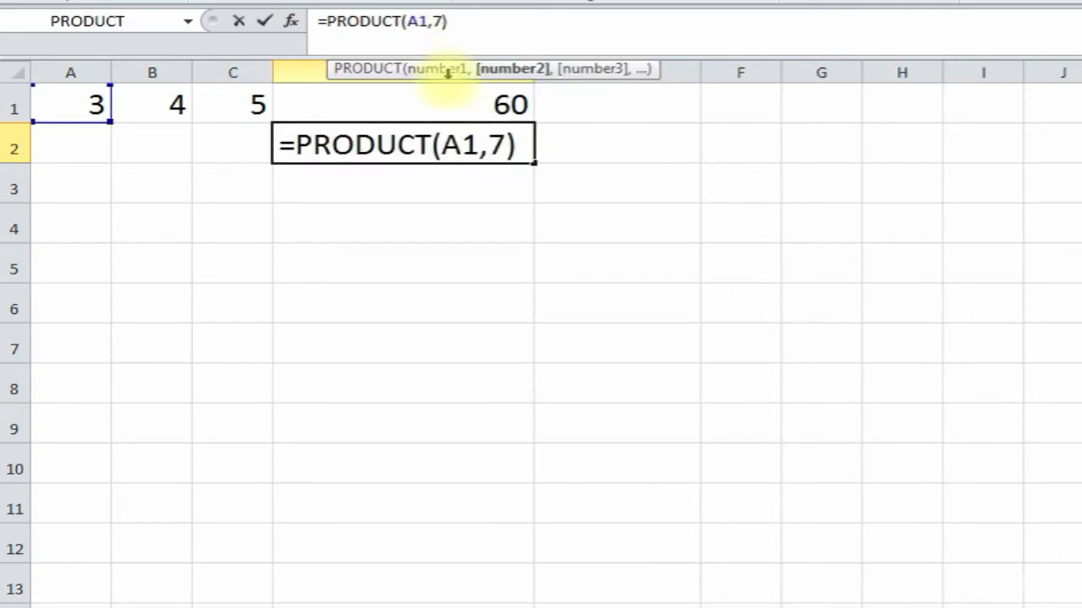
{"action": "type", "text": ","}
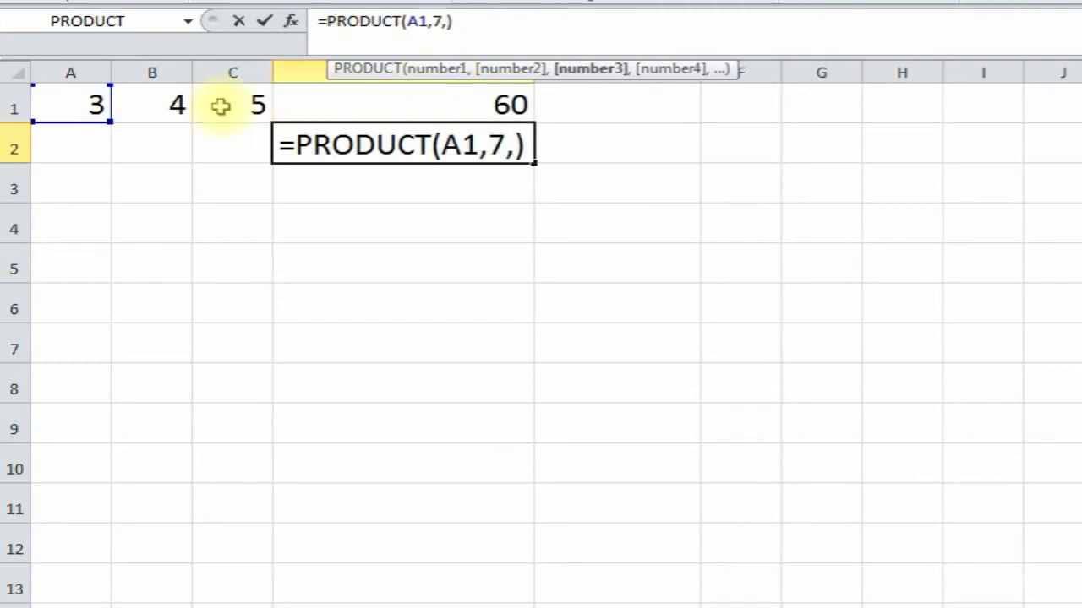
{"action": "left_click", "coordinate": [172, 106]}
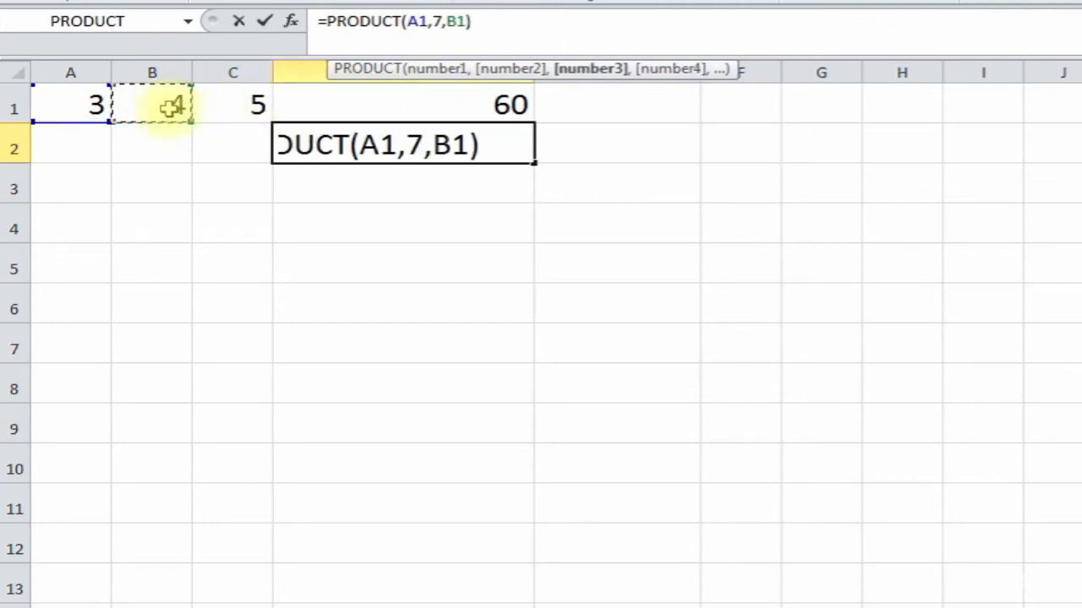
{"action": "key", "text": "Return"}
{"action": "left_click", "coordinate": [394, 144]}
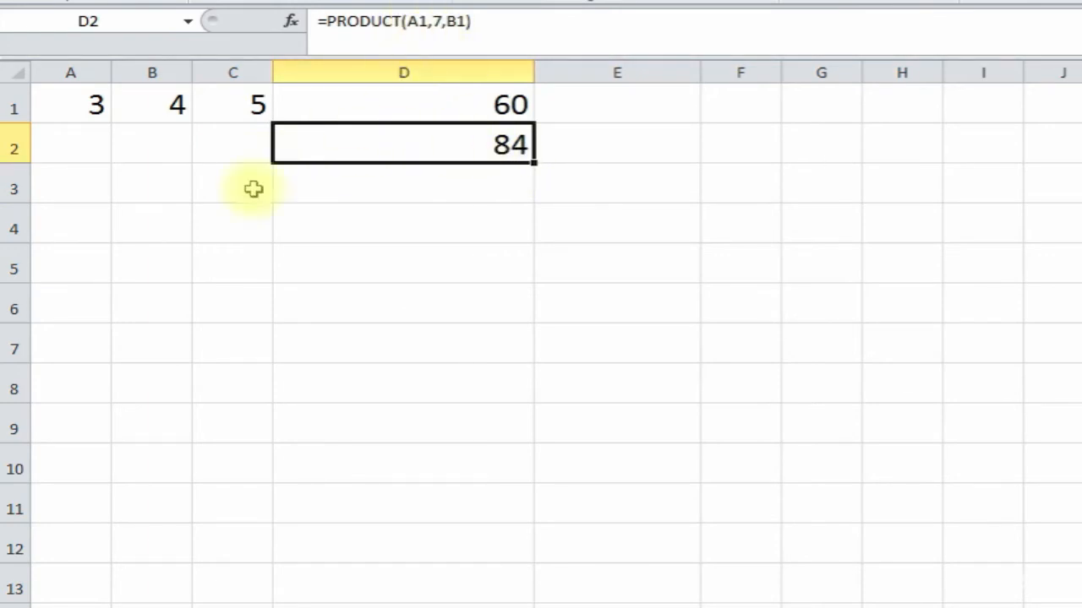
{"action": "left_click", "coordinate": [420, 235]}
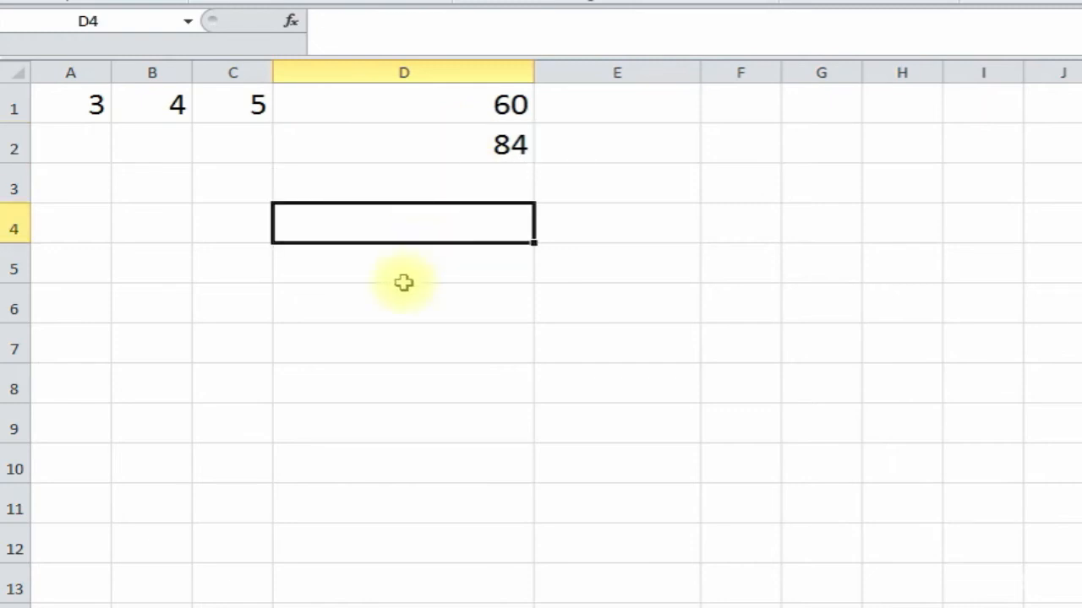
{"action": "left_click", "coordinate": [491, 185]}
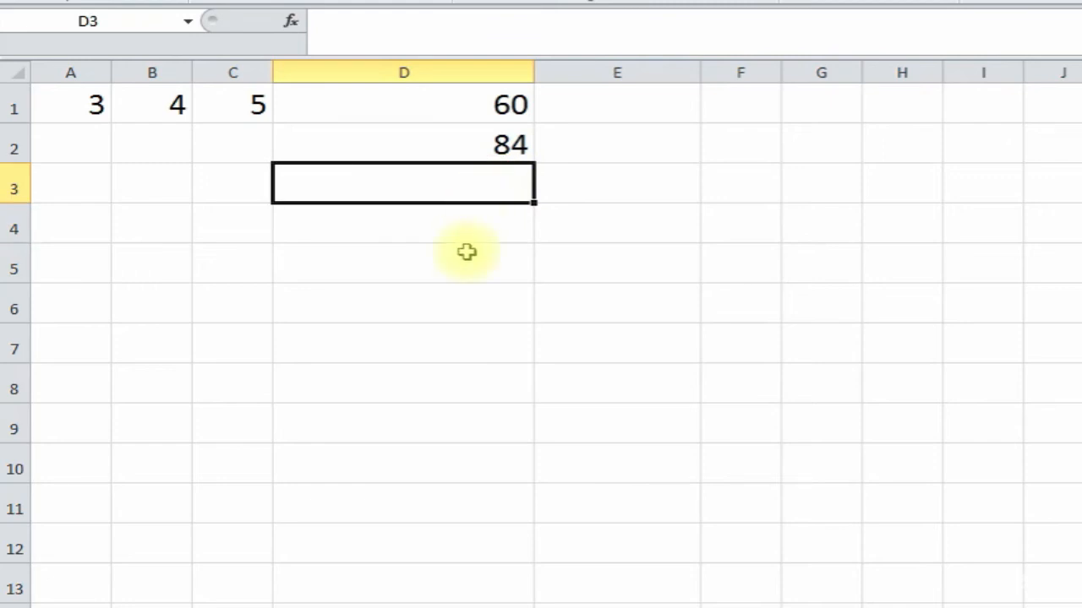
{"action": "left_click", "coordinate": [597, 104]}
- Enter =A1*B1*C1 in E1 by clicking the three cells
{"action": "type", "text": "="}
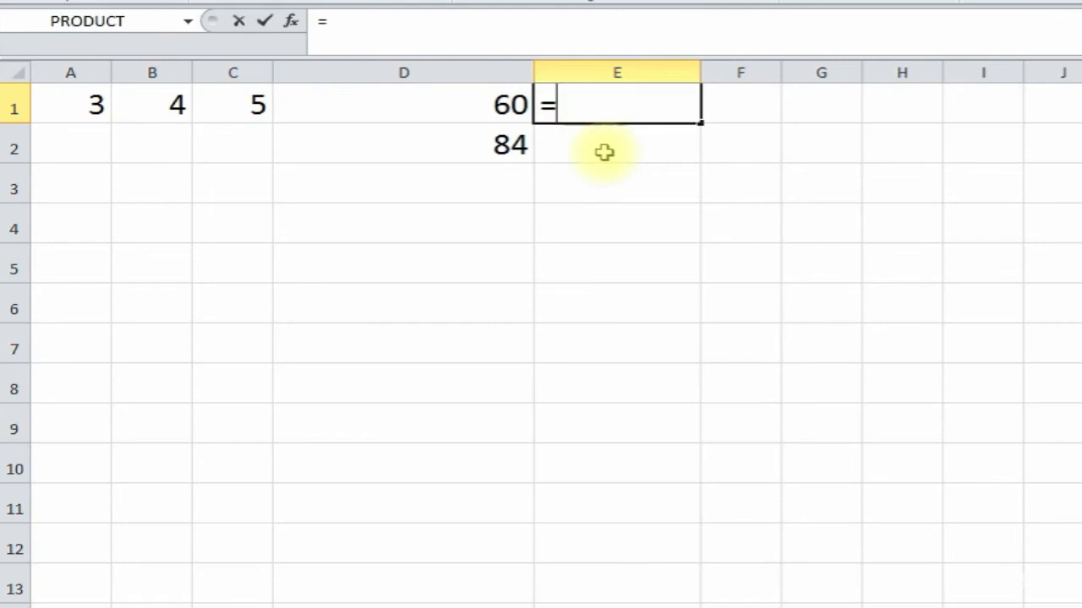
{"action": "left_click", "coordinate": [93, 105]}
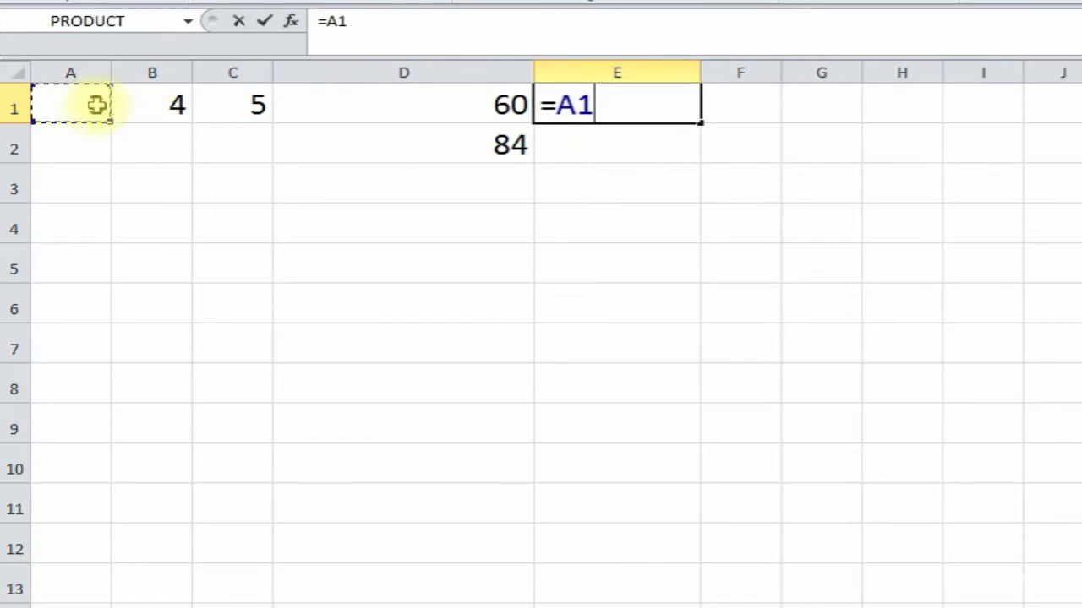
{"action": "type", "text": "*"}
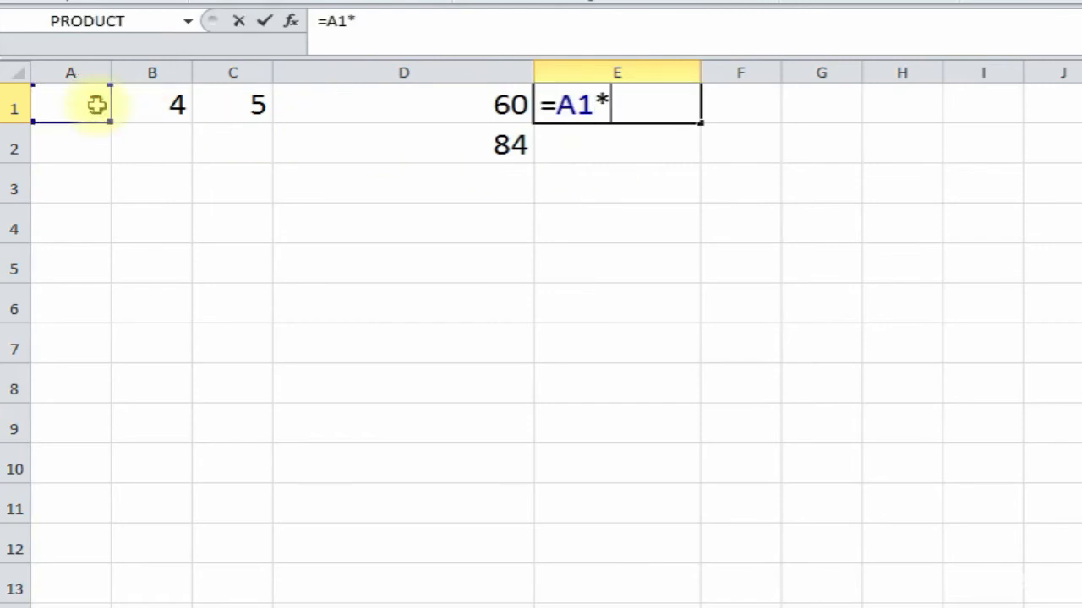
{"action": "left_click", "coordinate": [159, 106]}
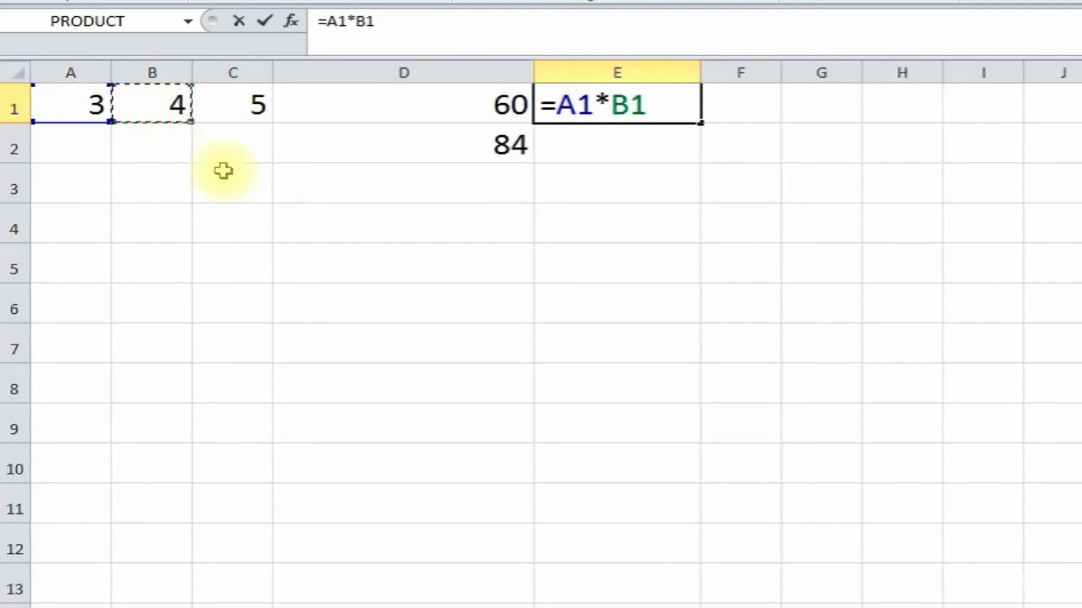
{"action": "type", "text": "*"}
{"action": "left_click", "coordinate": [237, 104]}
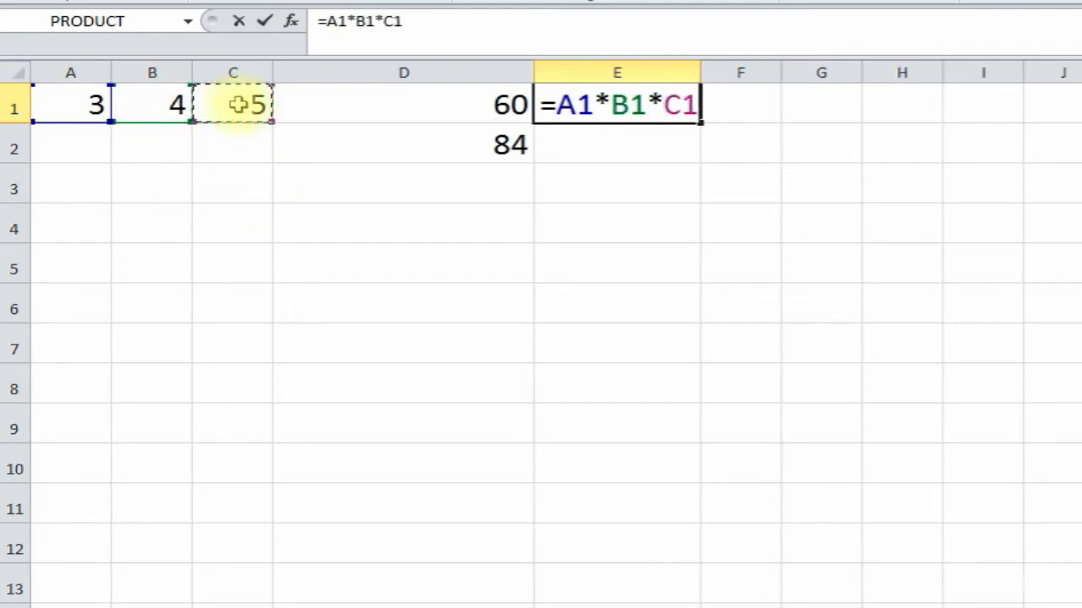
{"action": "key", "text": "Return"}
- Compare E1's multiplication formula with D1's PRODUCT formula, both showing 60
{"action": "left_click", "coordinate": [633, 109]}
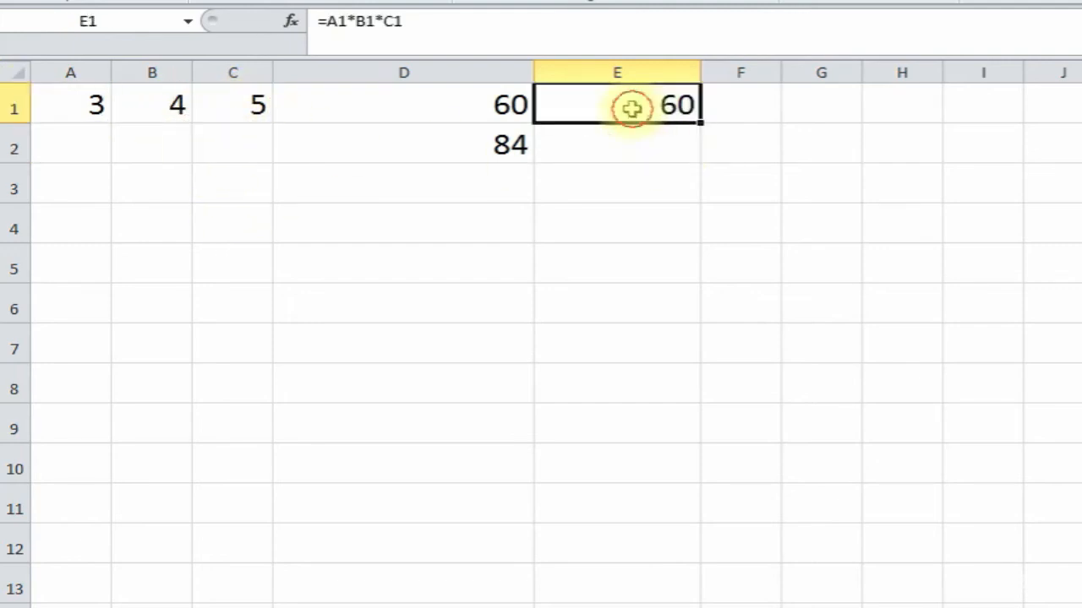
{"action": "left_click", "coordinate": [473, 105]}
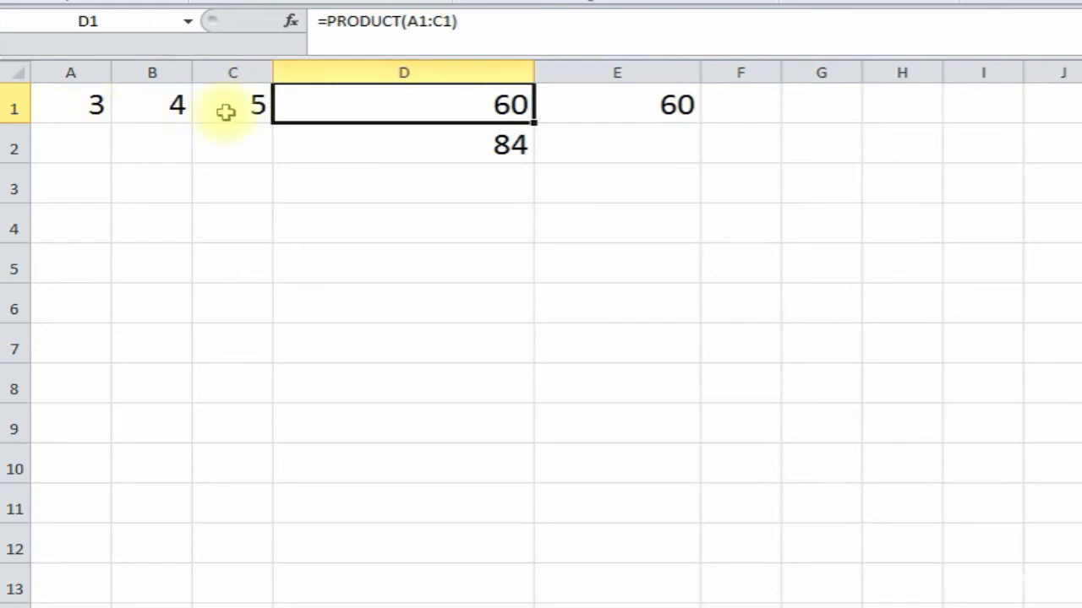
{"action": "left_click", "coordinate": [601, 105]}
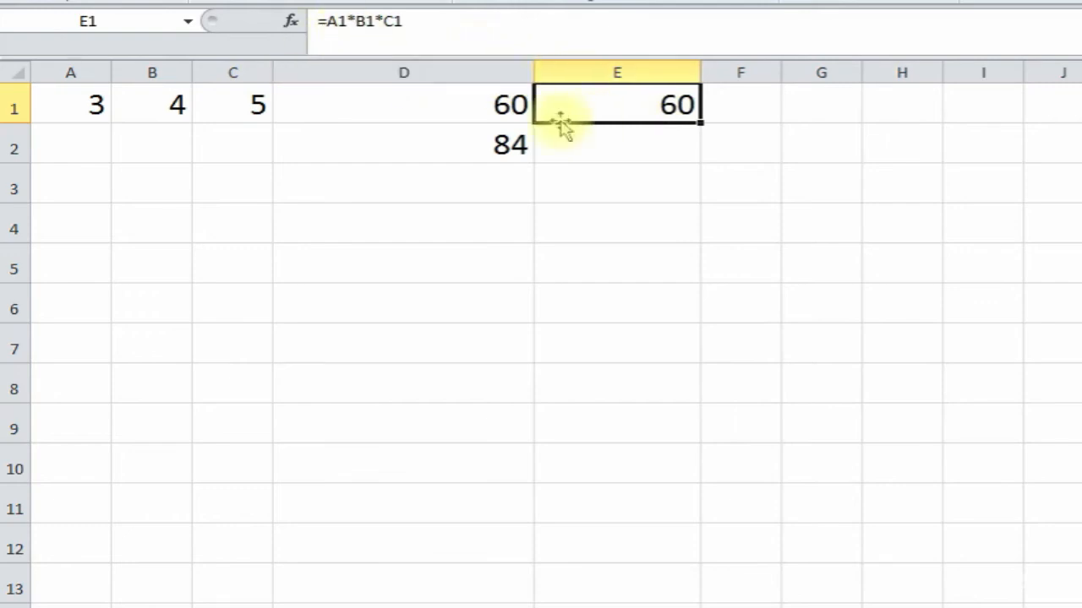
{"action": "left_click", "coordinate": [416, 112]}
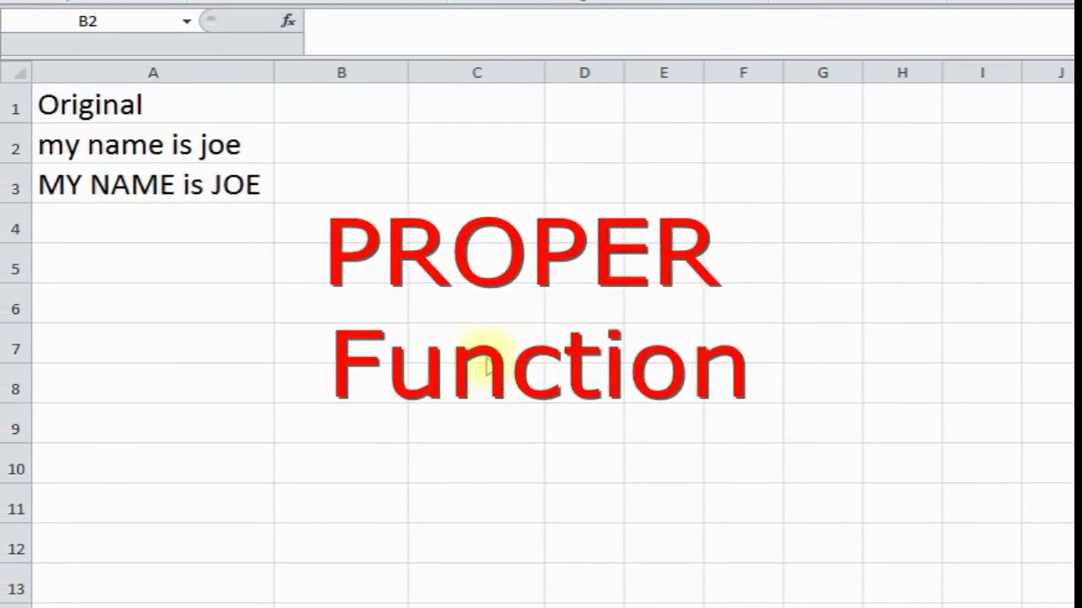
{"action": "left_click", "coordinate": [483, 345]}
{"action": "type", "text": "Proper"}
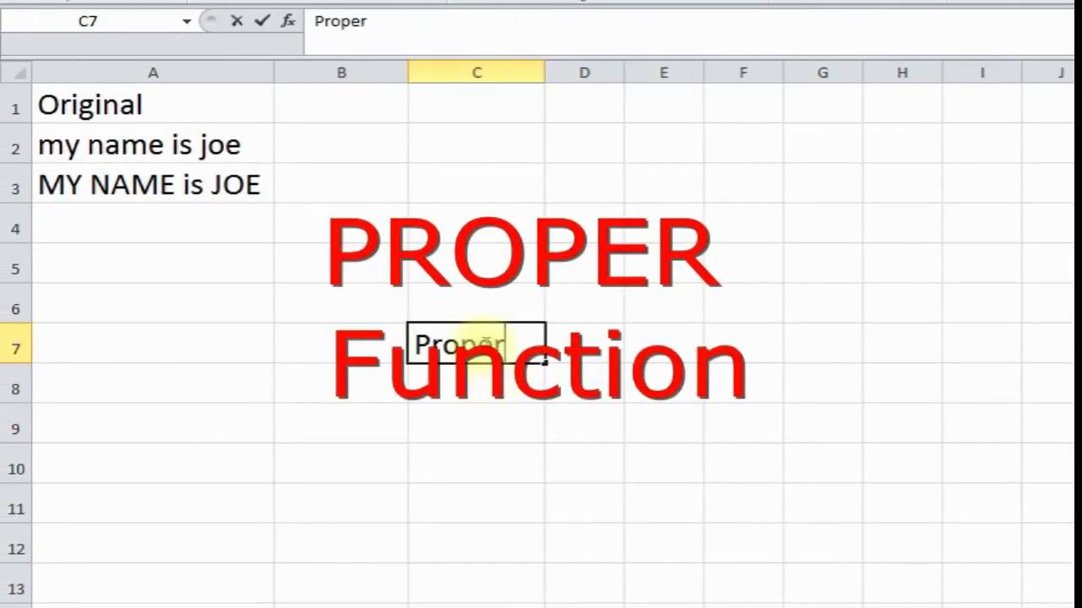
{"action": "key", "text": "Return"}
{"action": "left_click", "coordinate": [380, 305]}
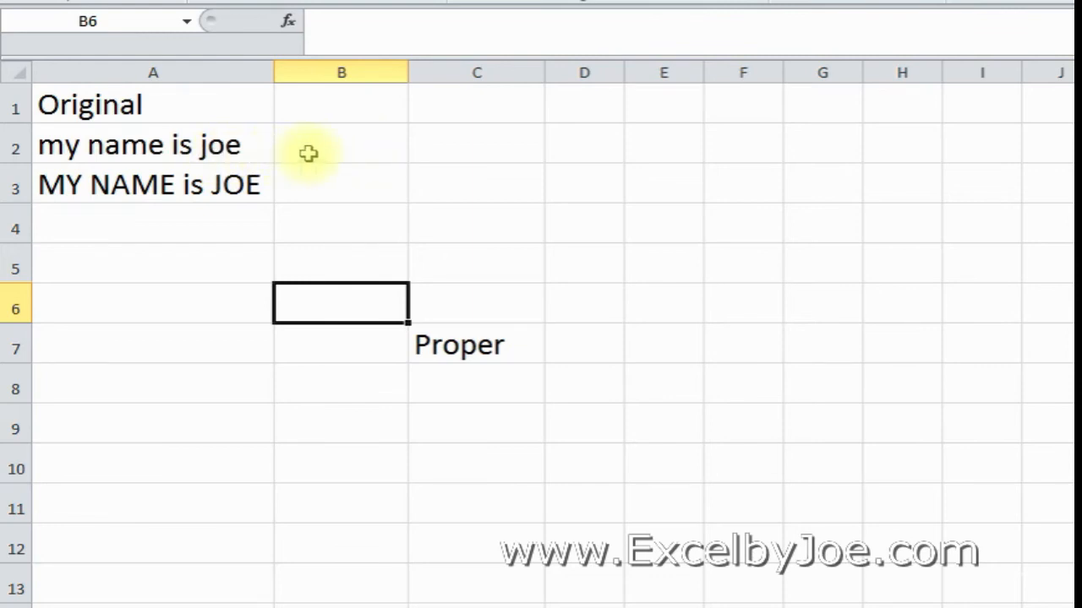
{"action": "left_click", "coordinate": [161, 145]}
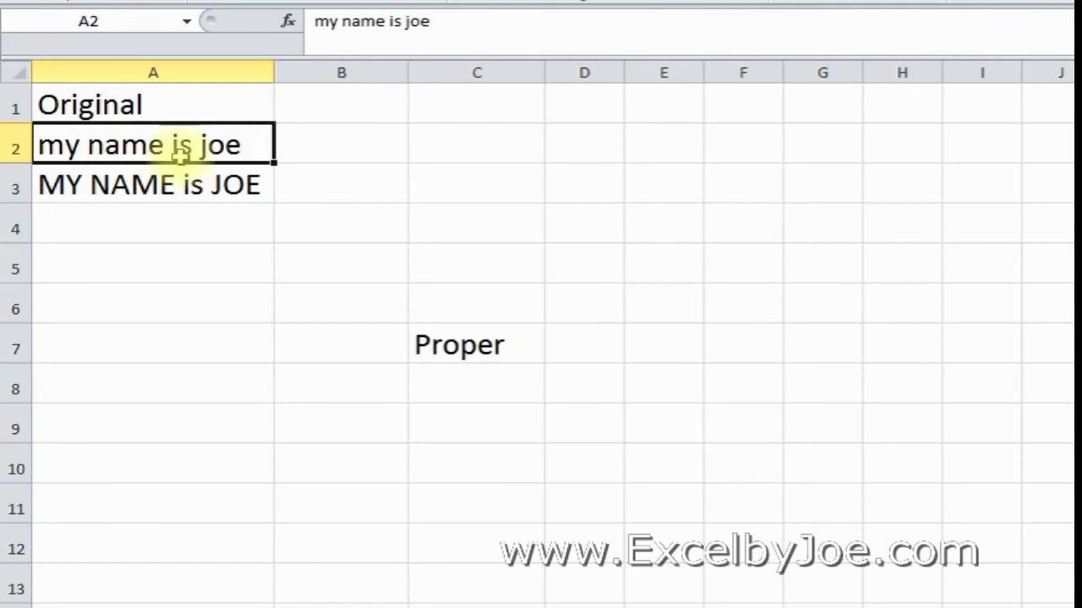
{"action": "left_click", "coordinate": [333, 147]}
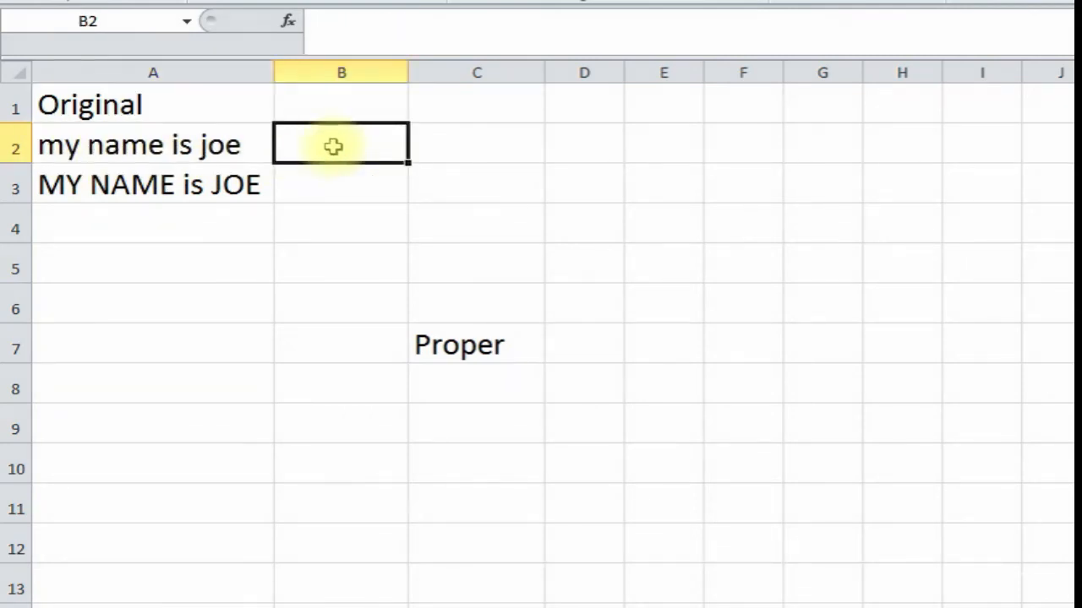
{"action": "left_click", "coordinate": [288, 20]}
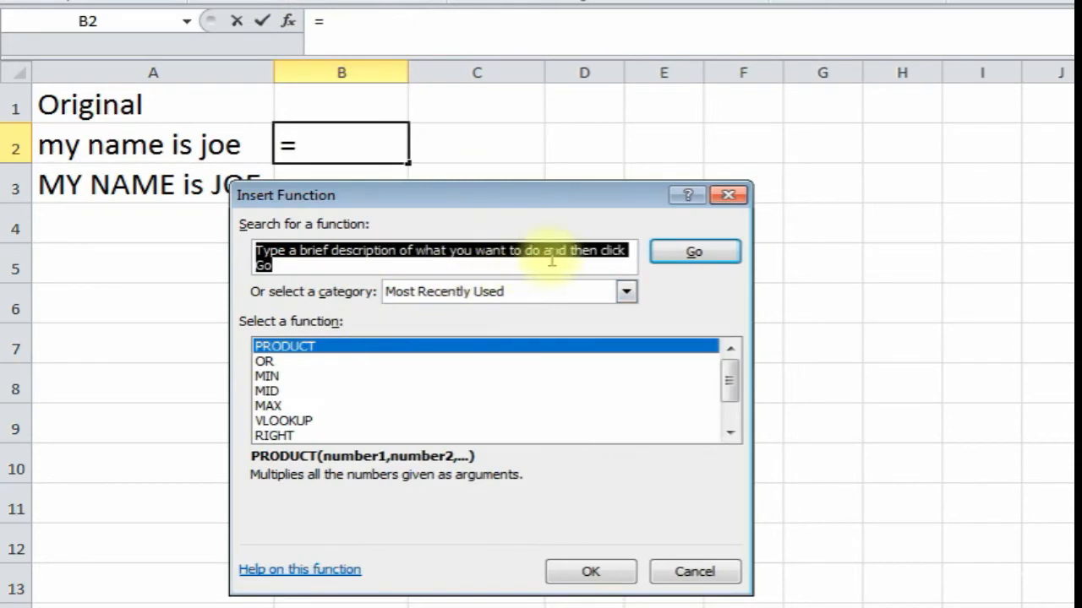
- Insert =PROPER(A2) in B2 via a 'p' search and widen column B to fit 'My Name Is Joe'
{"action": "type", "text": "proper"}
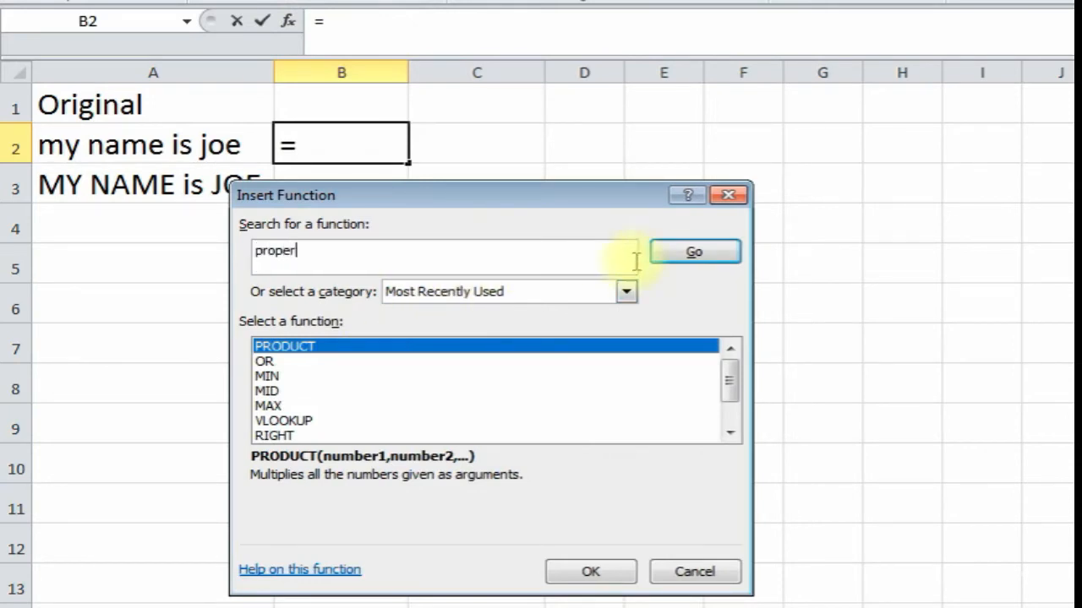
{"action": "left_click", "coordinate": [688, 253]}
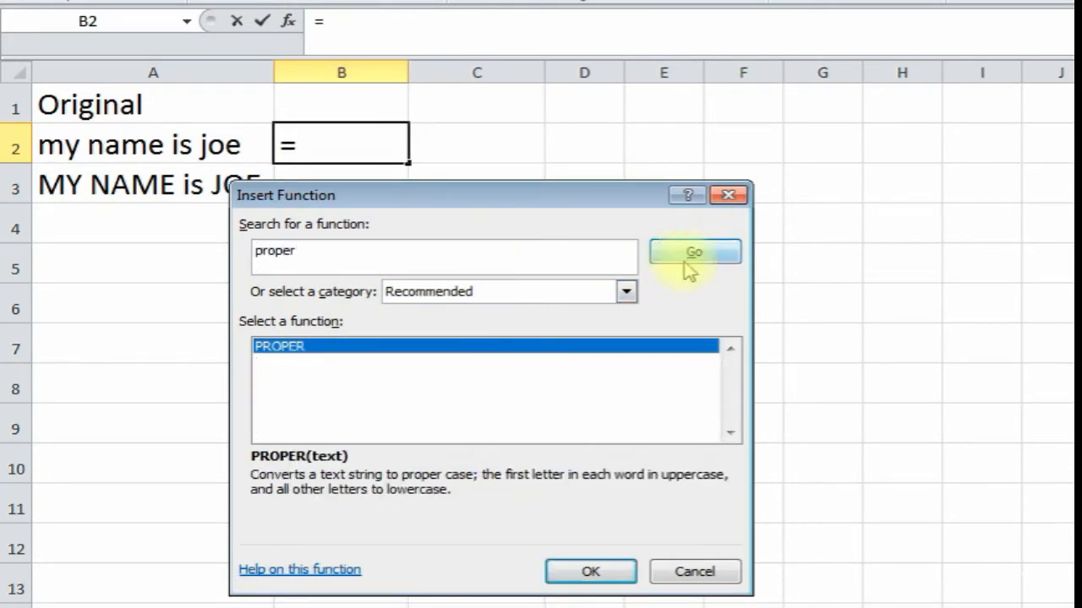
{"action": "double_click", "coordinate": [376, 348]}
{"action": "left_click_drag", "start_coordinate": [435, 260], "coordinate": [720, 154]}
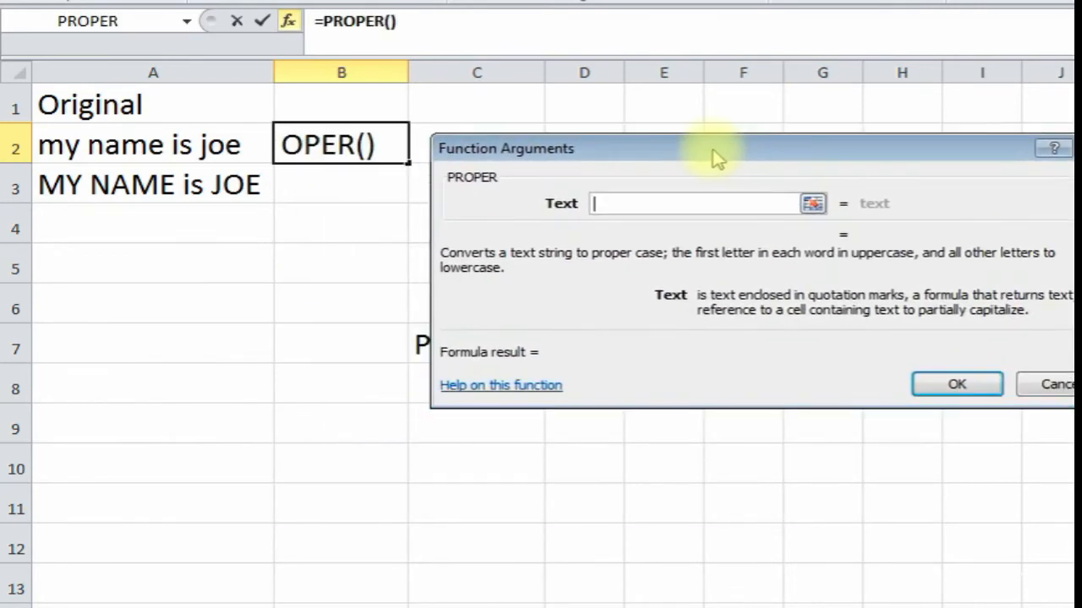
{"action": "left_click", "coordinate": [166, 155]}
{"action": "left_click", "coordinate": [955, 386]}
{"action": "left_click_drag", "start_coordinate": [408, 71], "coordinate": [556, 74]}
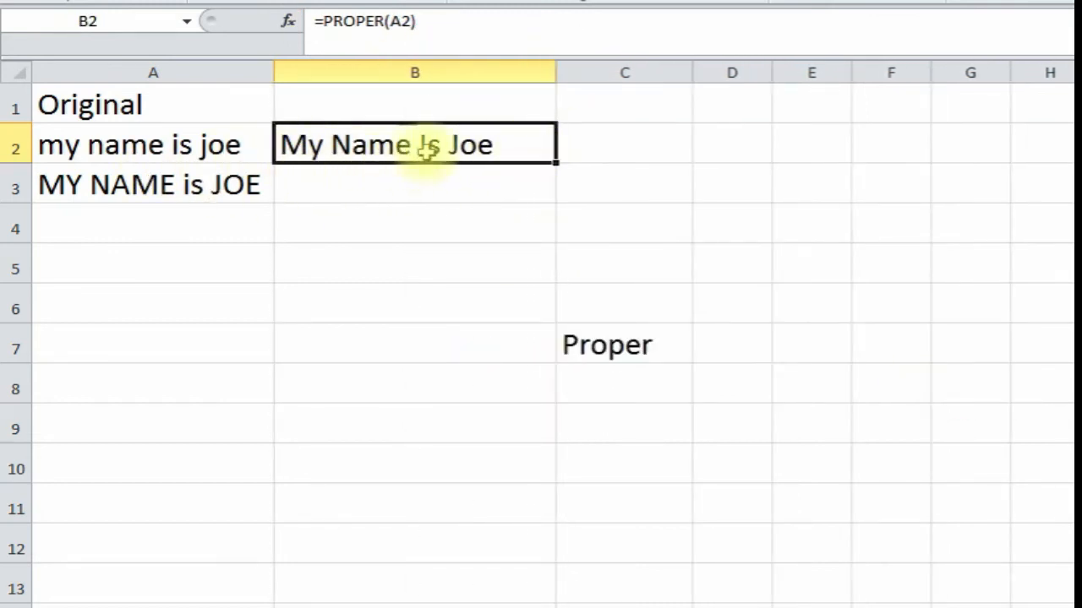
{"action": "left_click", "coordinate": [363, 188]}
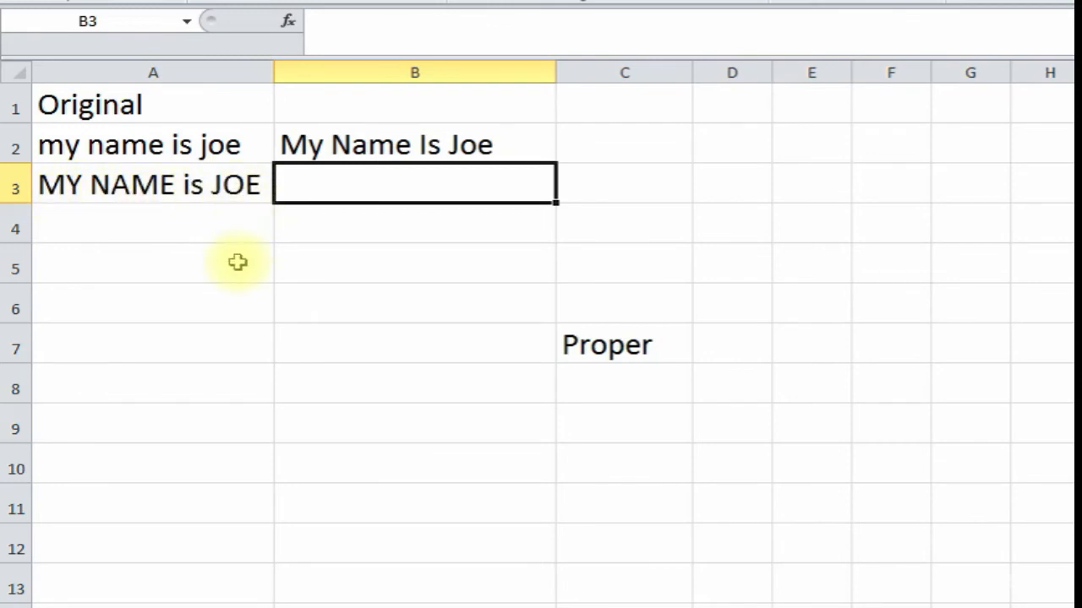
- Type =proper(A3) in B3, clicking A3 for the reference, and enter it
{"action": "type", "text": "=proper("}
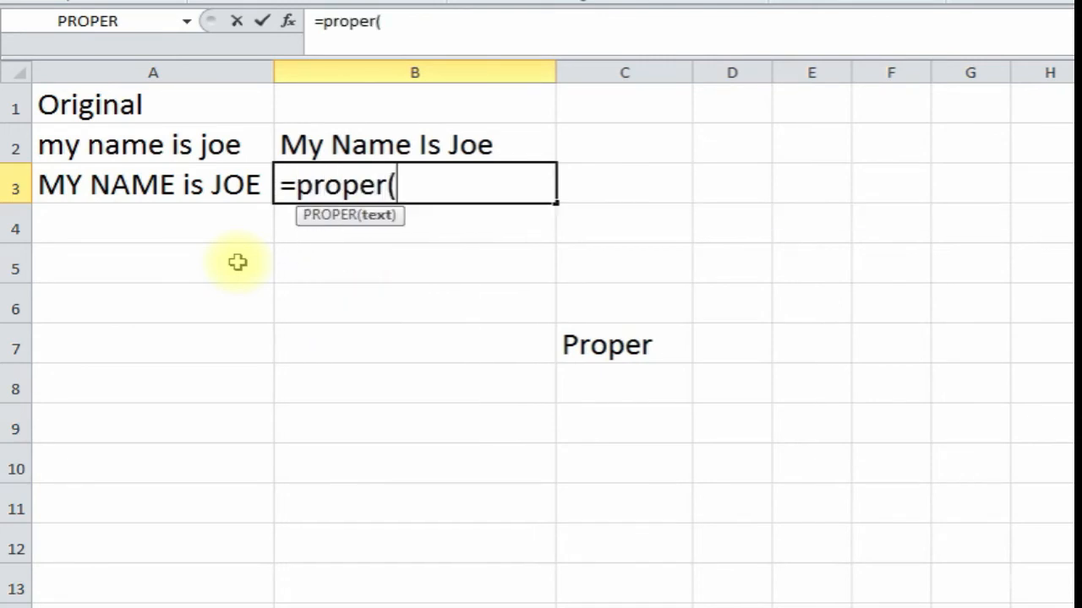
{"action": "left_click", "coordinate": [148, 185]}
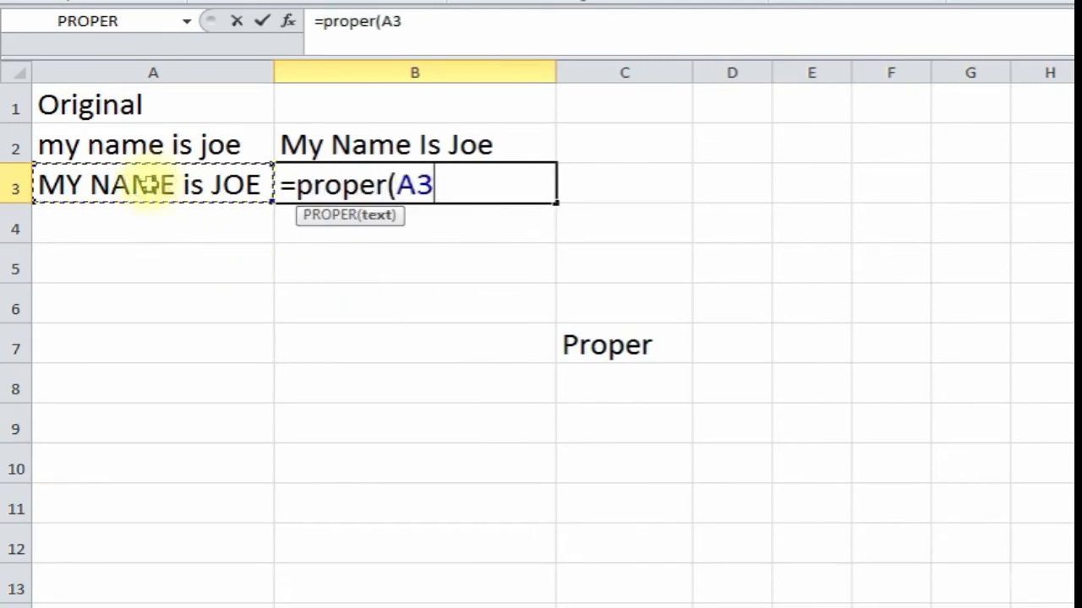
{"action": "type", "text": ")"}
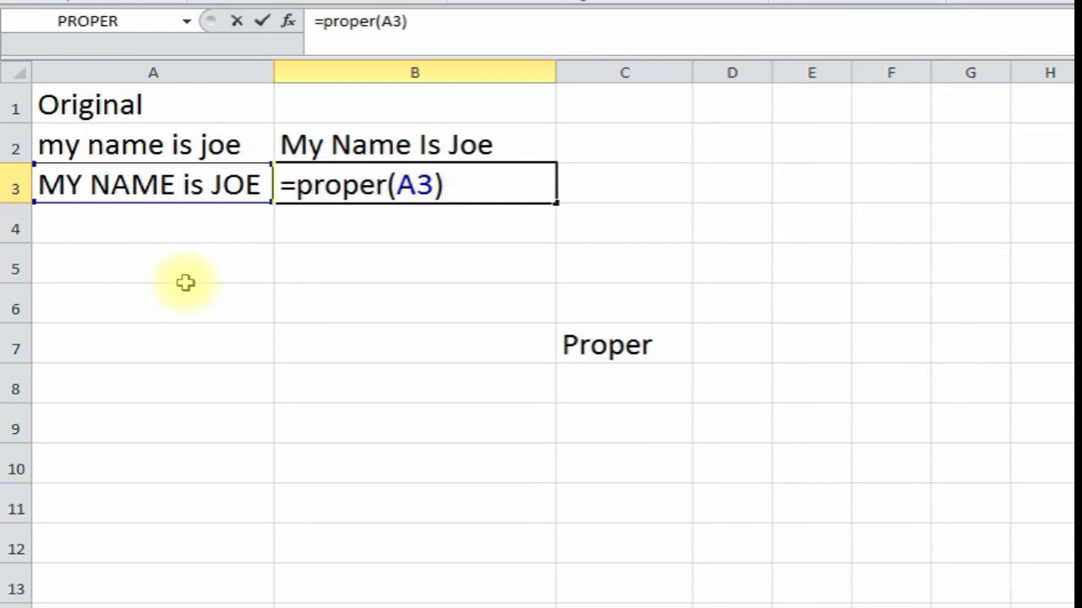
{"action": "key", "text": "Return"}
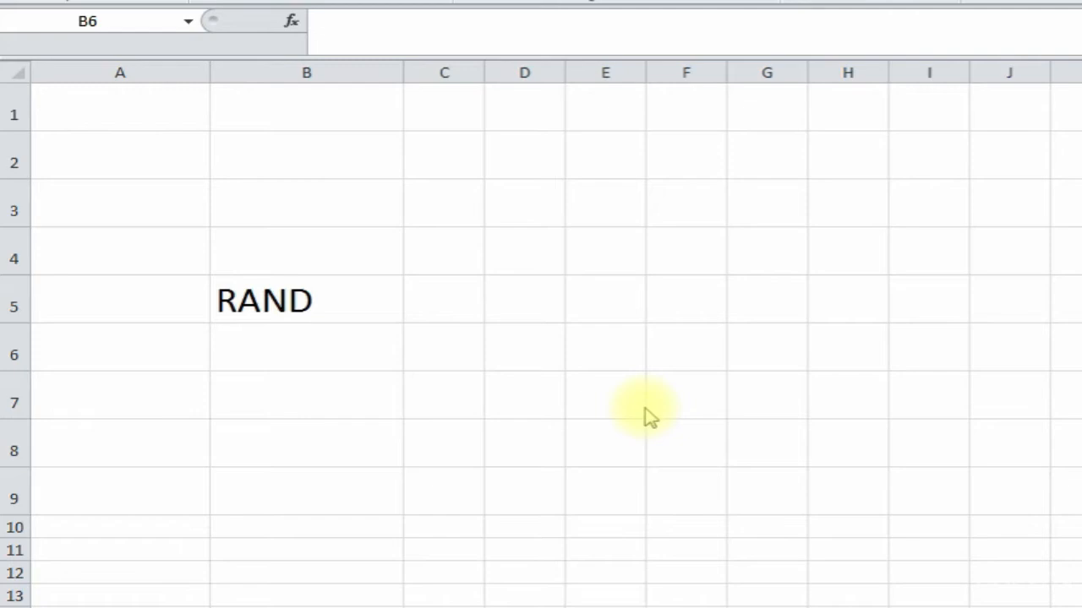
- Enter =rand() in A1 and recalculate it three times with F9
{"action": "left_click", "coordinate": [158, 112]}
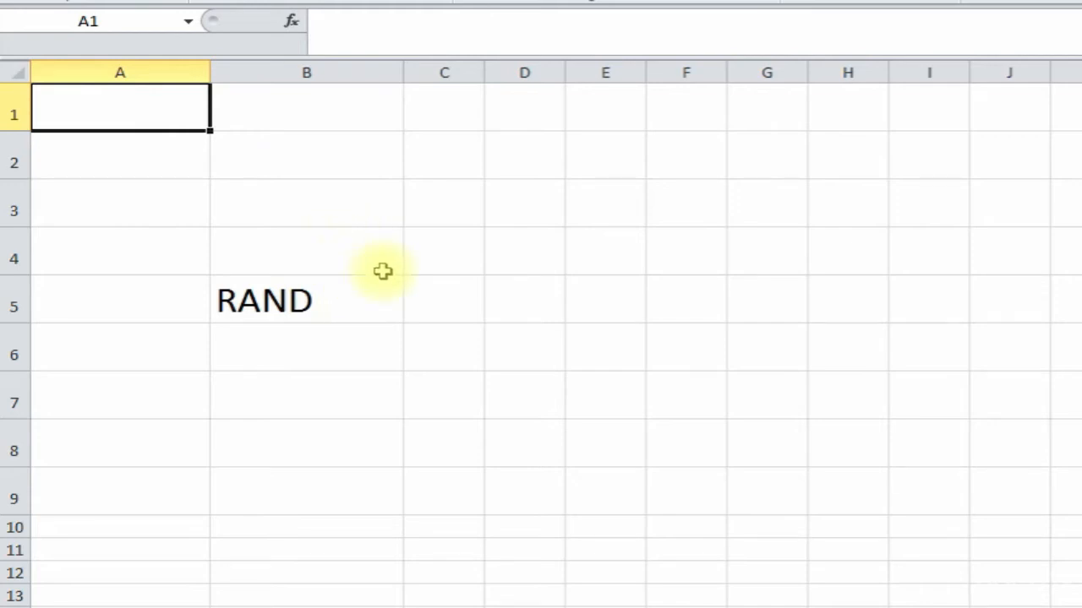
{"action": "type", "text": "="}
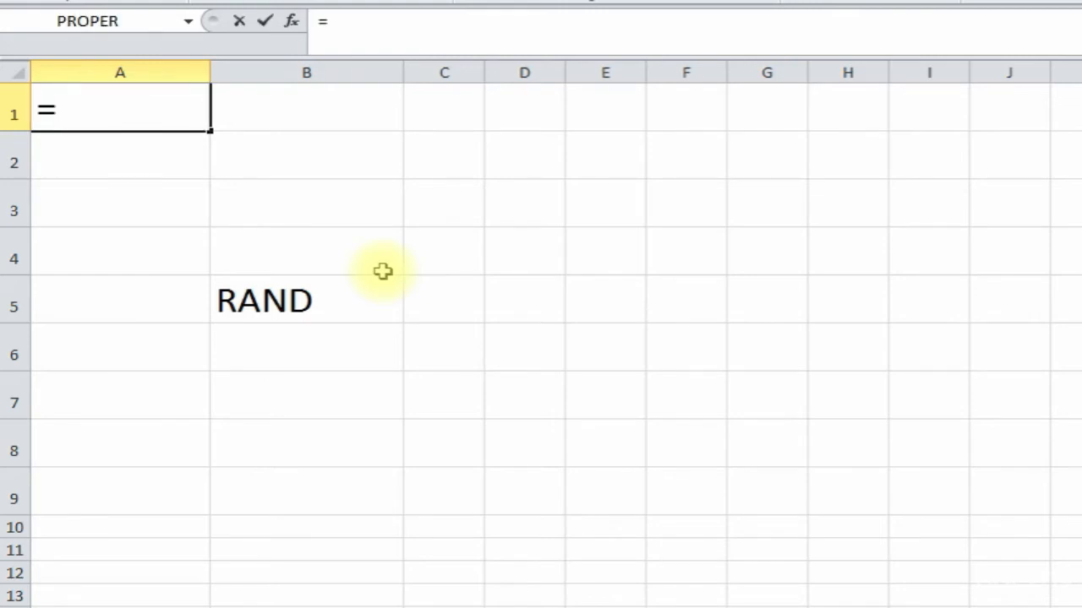
{"action": "type", "text": "rand"}
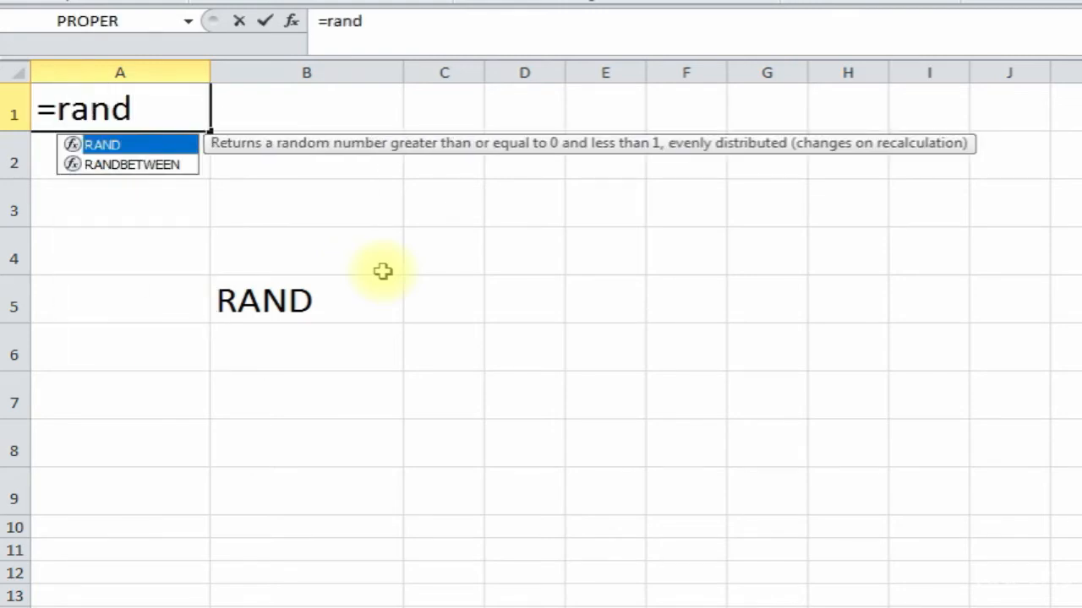
{"action": "type", "text": "()"}
{"action": "key", "text": "Return"}
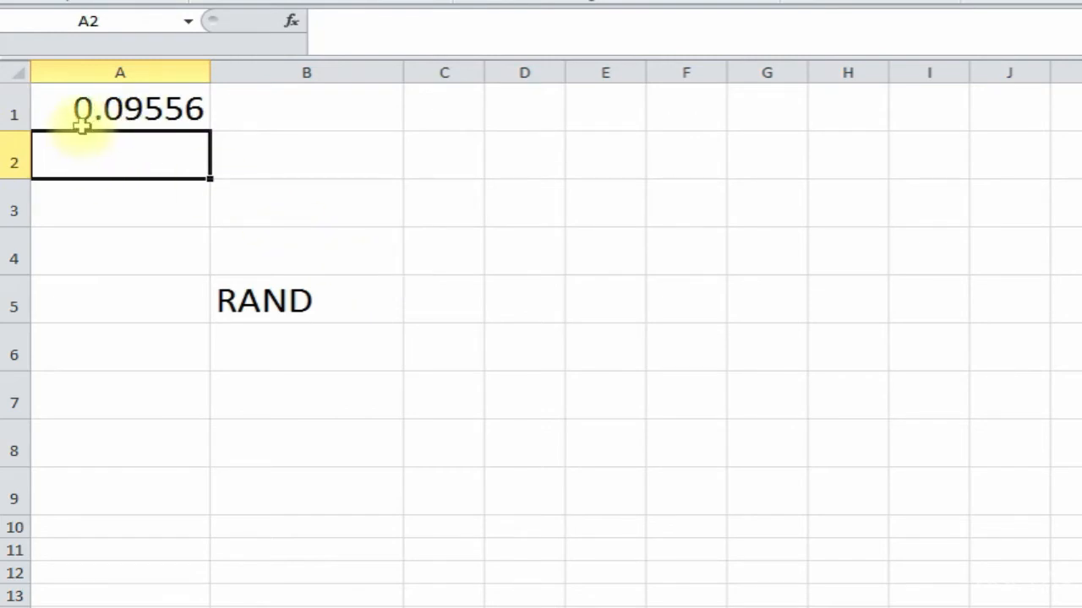
{"action": "left_click", "coordinate": [338, 204]}
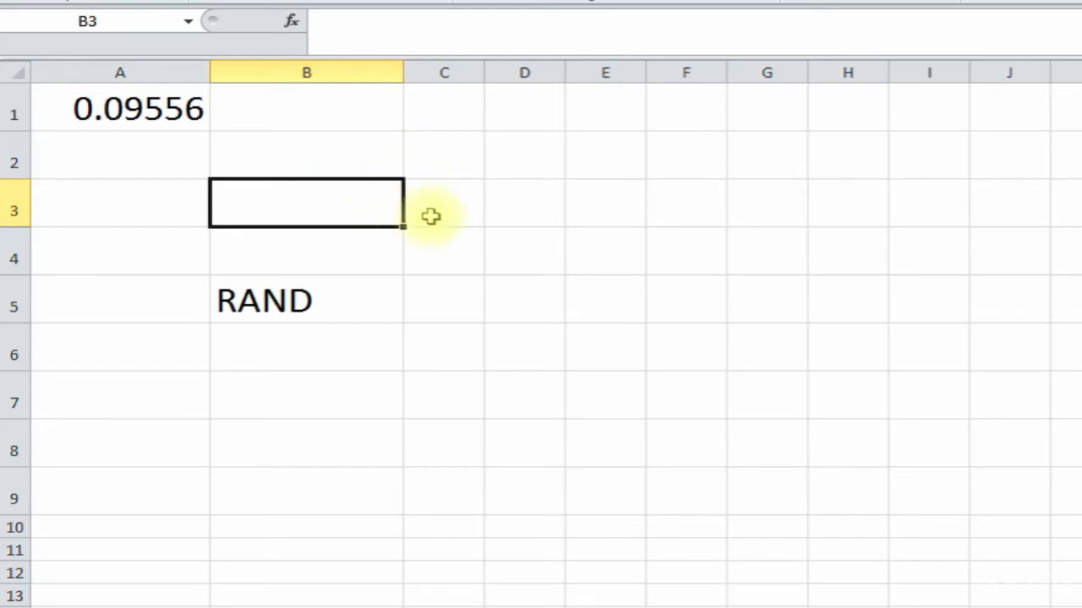
{"action": "key", "text": "F9"}
{"action": "key", "text": "F9"}
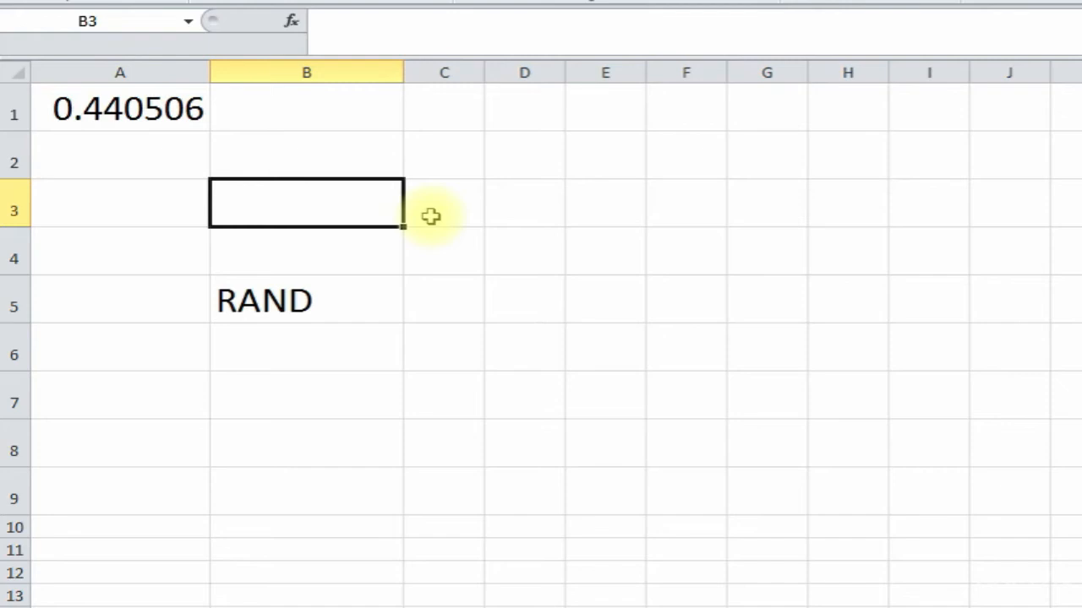
{"action": "key", "text": "F9"}
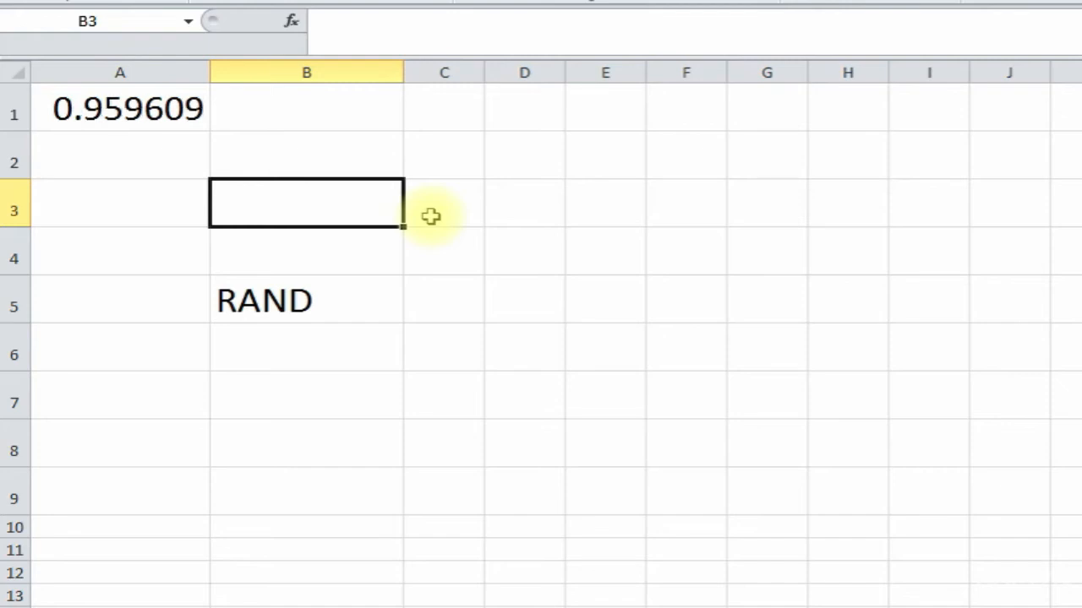
{"action": "key", "text": "F9"}
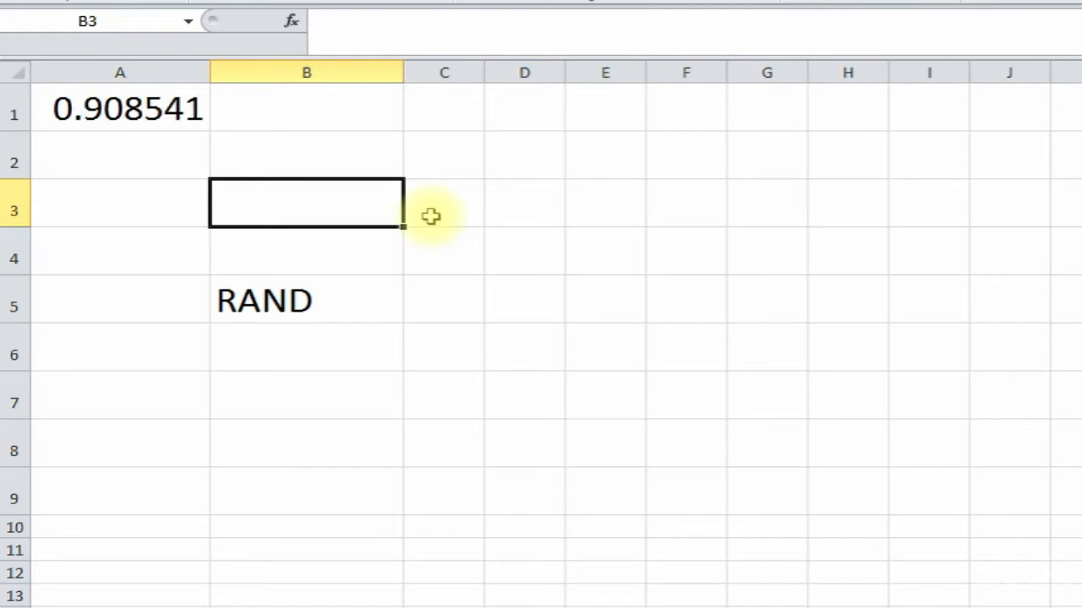
- Fill A1's RAND formula down to A5
{"action": "left_click", "coordinate": [139, 110]}
{"action": "left_click", "coordinate": [132, 145]}
{"action": "left_click", "coordinate": [186, 107]}
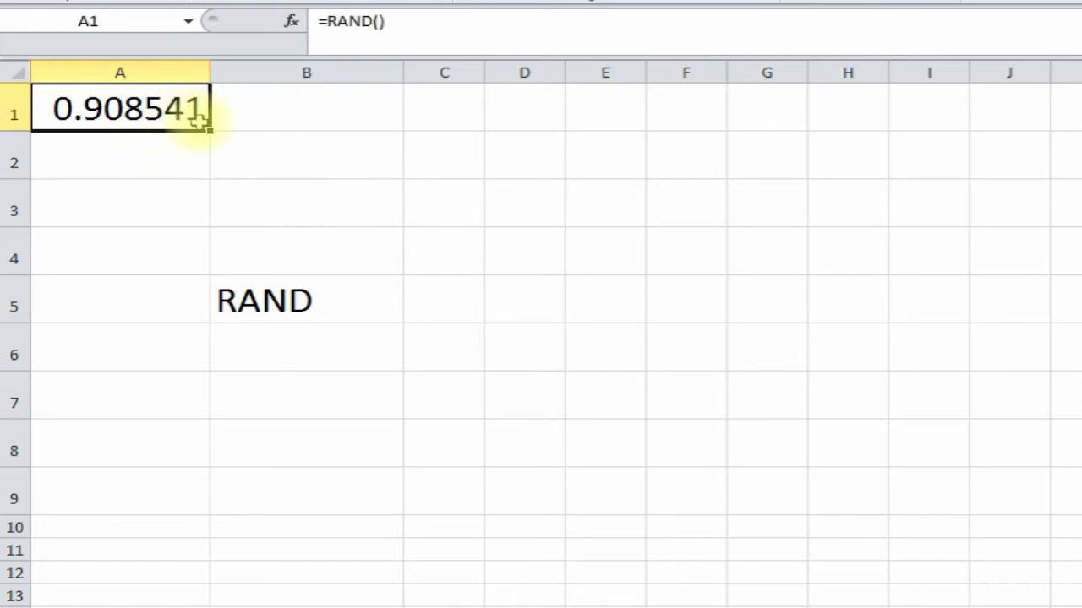
{"action": "left_click_drag", "start_coordinate": [209, 130], "coordinate": [206, 313]}
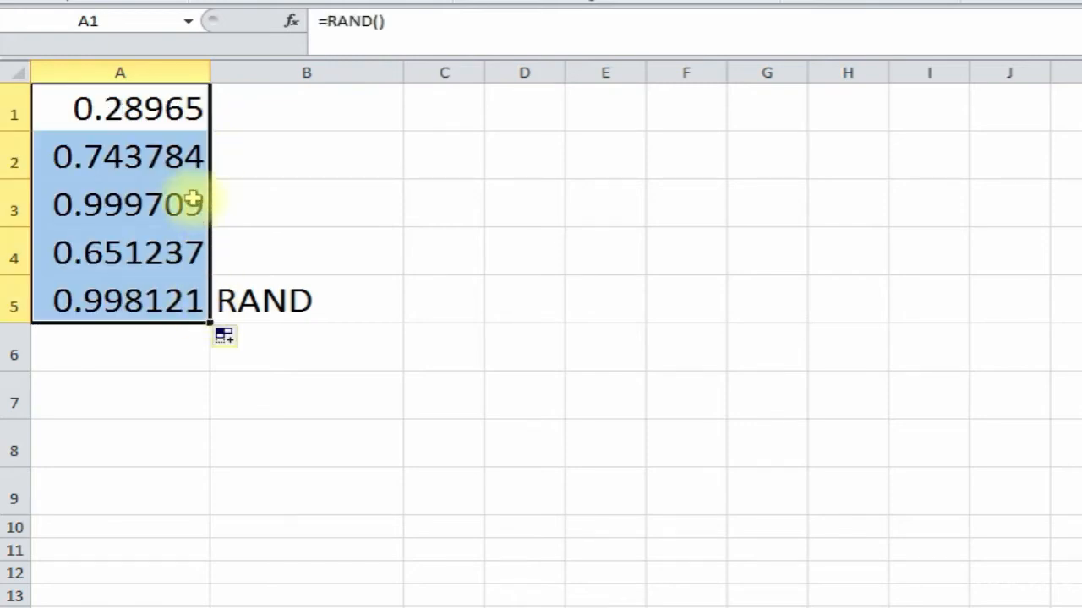
{"action": "left_click", "coordinate": [149, 145]}
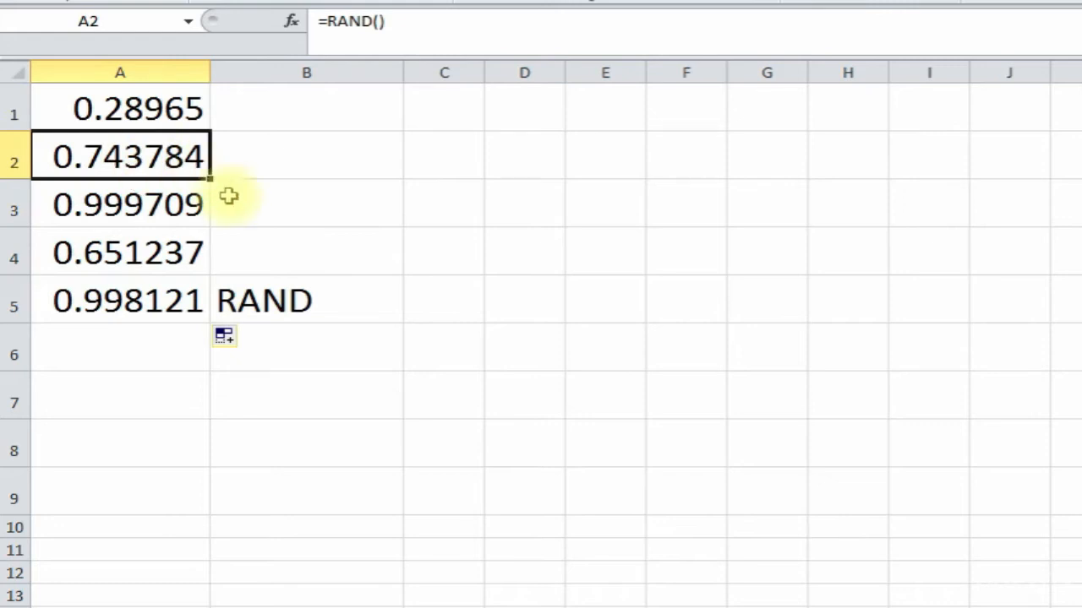
- Fill B1:B5 with the letters a to e, replacing the RAND label in B5
{"action": "left_click", "coordinate": [267, 302]}
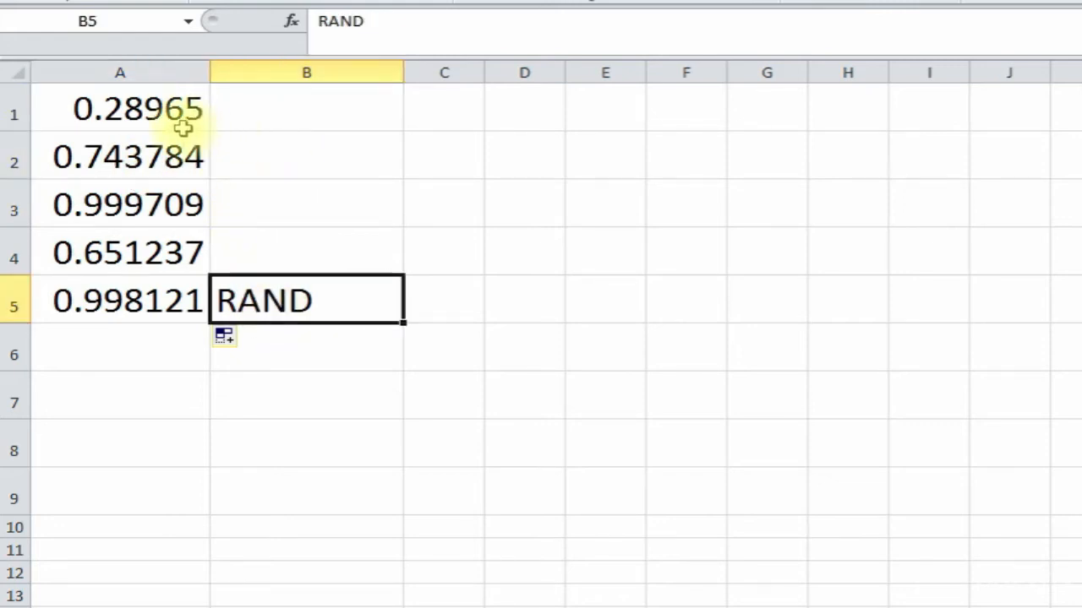
{"action": "left_click", "coordinate": [152, 110]}
{"action": "left_click", "coordinate": [309, 103]}
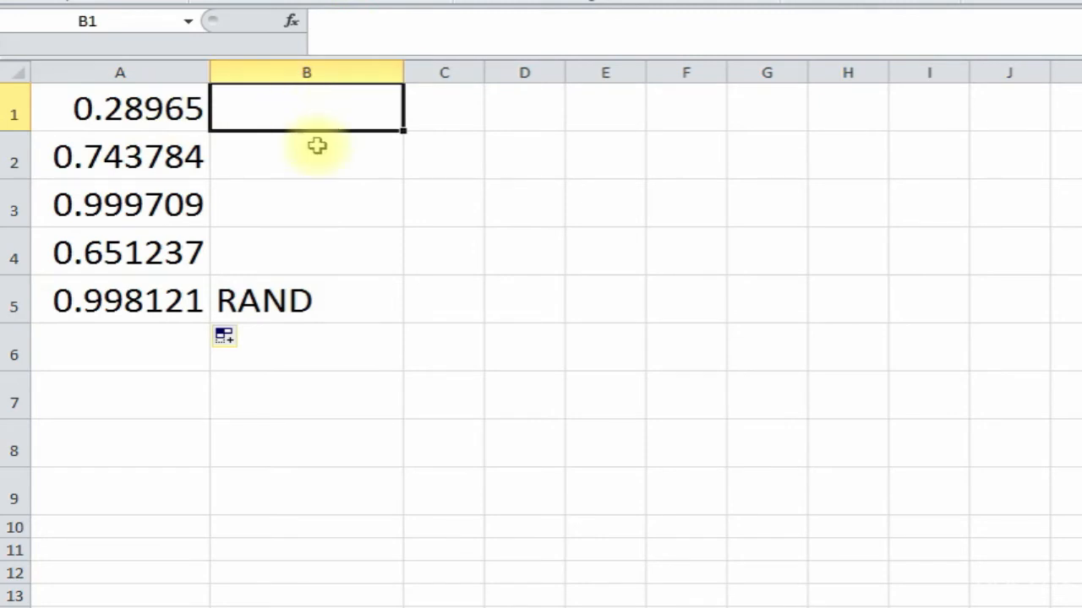
{"action": "type", "text": "a"}
{"action": "key", "text": "Return"}
{"action": "type", "text": "b"}
{"action": "type", "text": "d"}
{"action": "key", "text": "Return"}
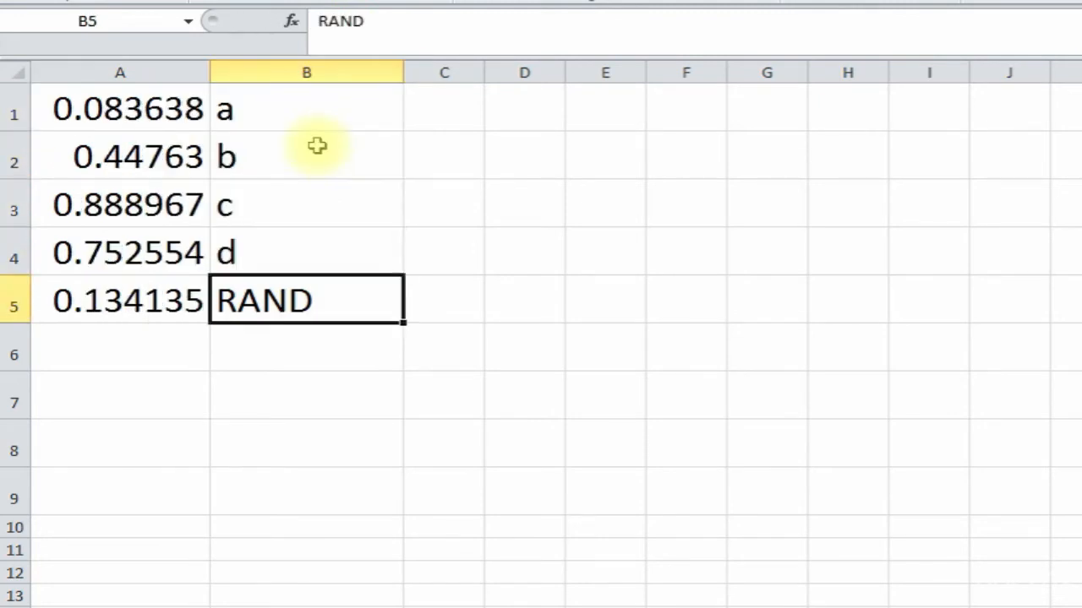
{"action": "type", "text": "e"}
{"action": "key", "text": "Return"}
{"action": "key", "text": "Right"}
- Recalculate the random numbers with F9, then sort columns A and B by column A, smallest to largest
{"action": "left_click", "coordinate": [516, 147]}
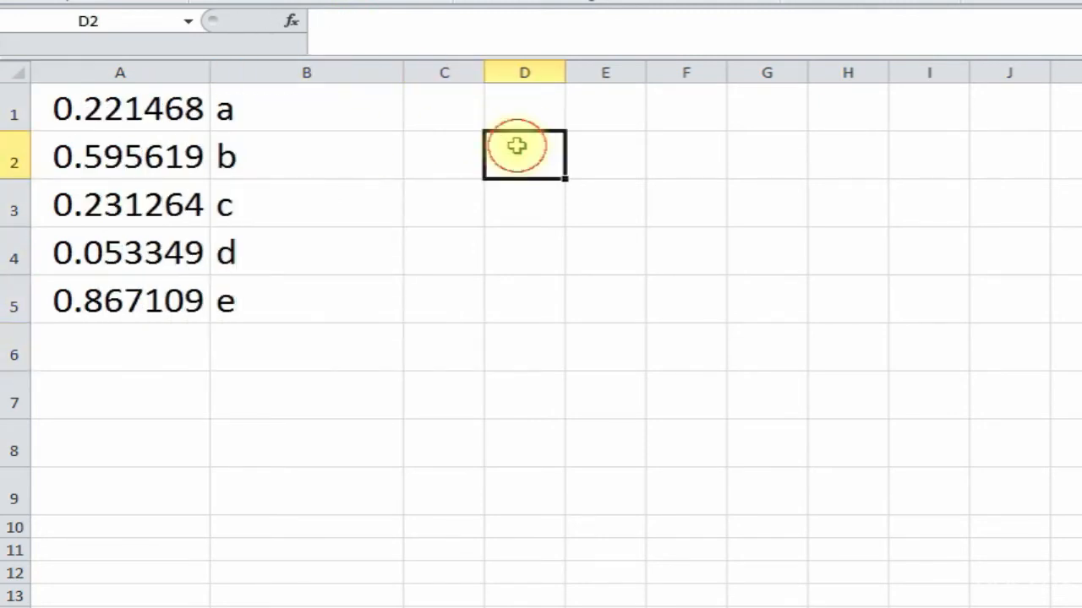
{"action": "key", "text": "F9"}
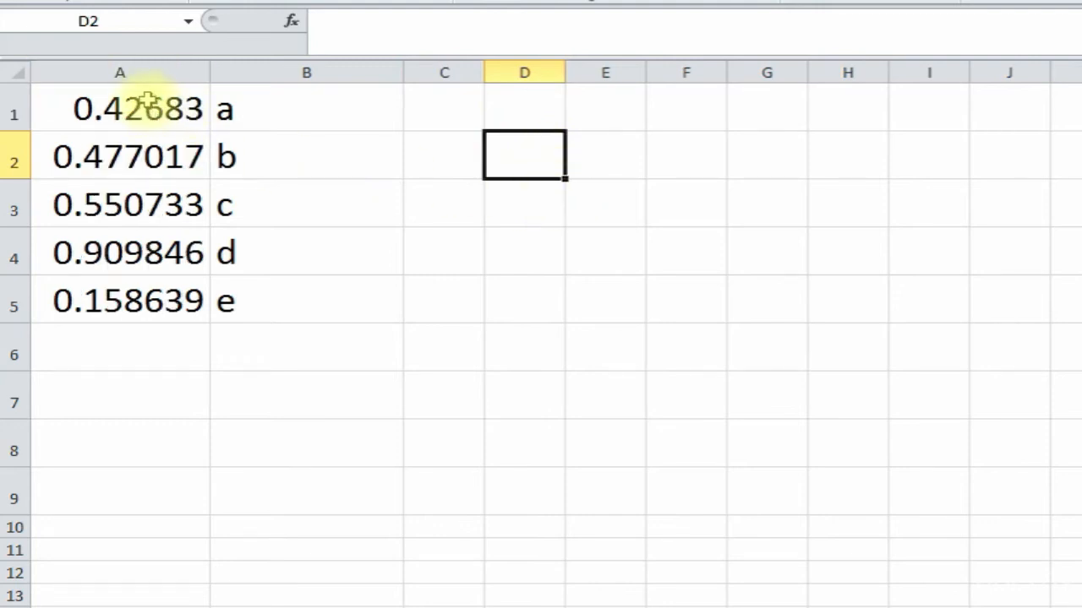
{"action": "left_click", "coordinate": [149, 74]}
{"action": "left_click_drag", "start_coordinate": [148, 74], "coordinate": [287, 74]}
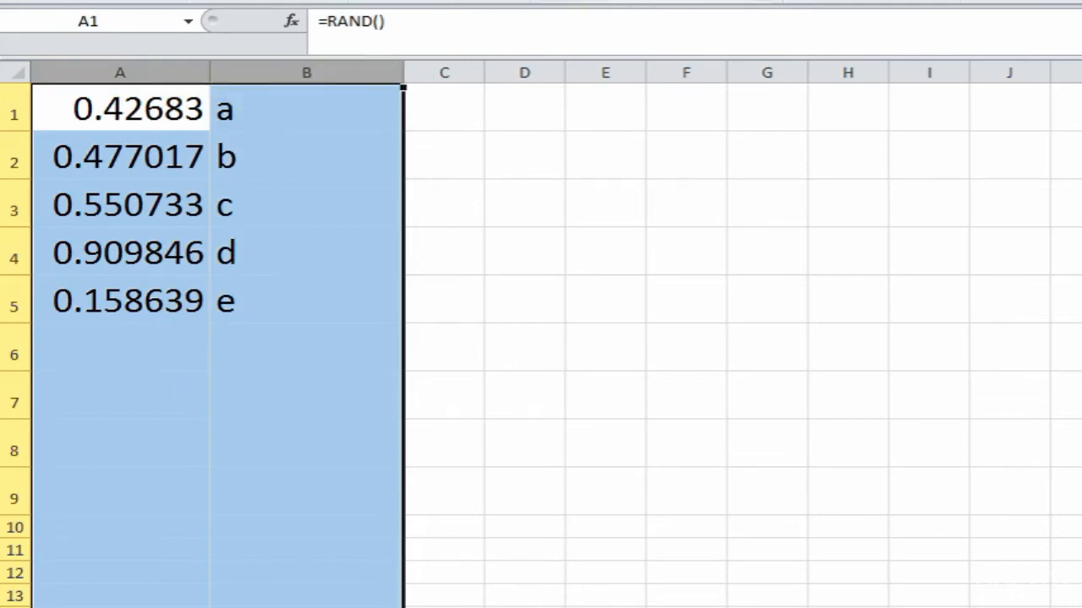
{"action": "left_click_drag", "start_coordinate": [592, 149], "coordinate": [485, 149]}
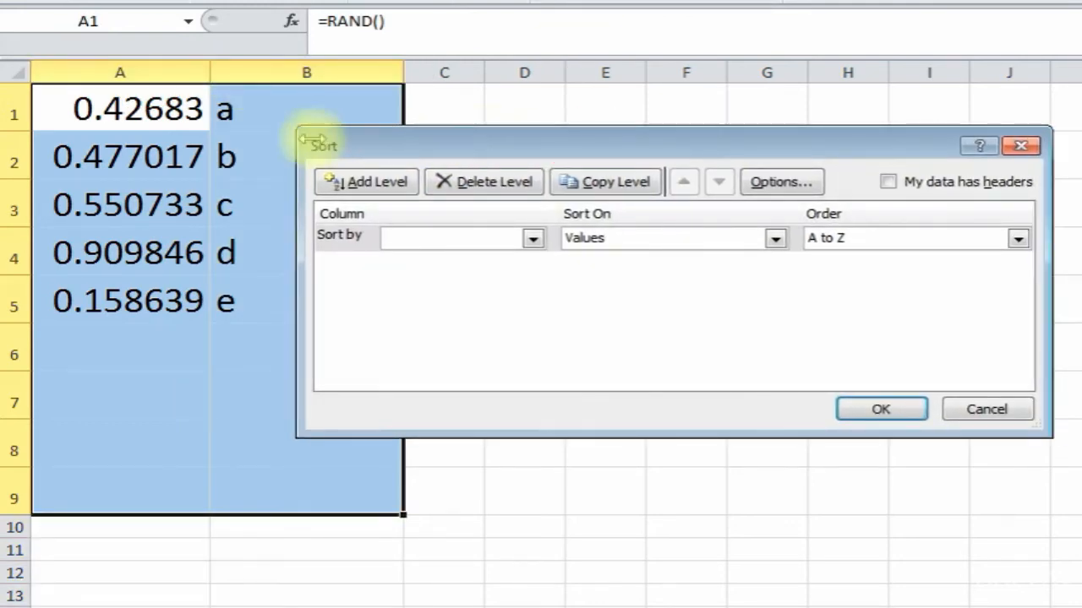
{"action": "left_click", "coordinate": [532, 239]}
{"action": "left_click", "coordinate": [475, 255]}
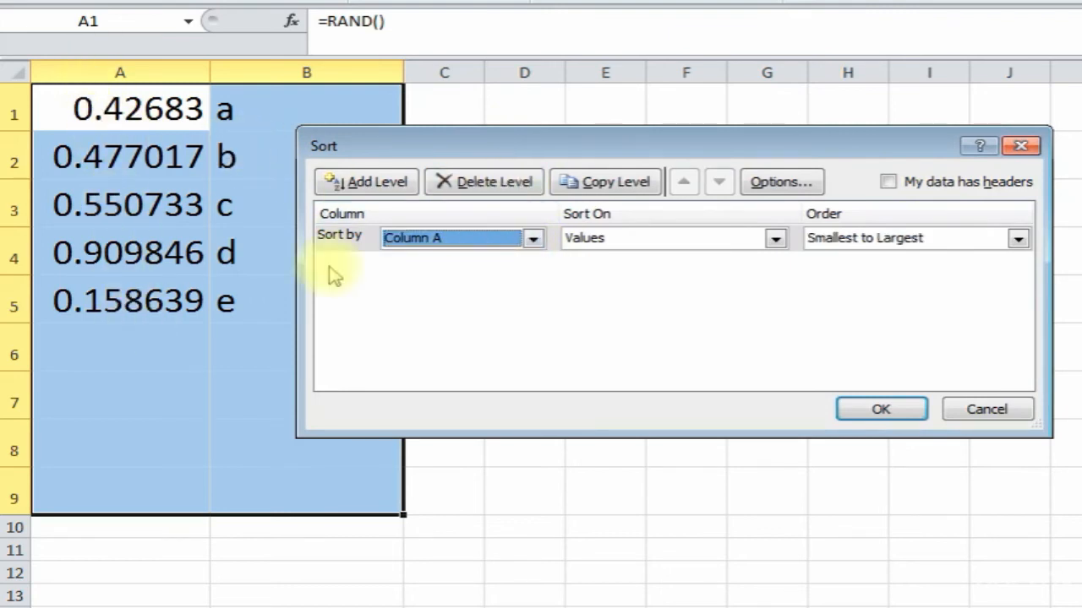
{"action": "left_click", "coordinate": [883, 410]}
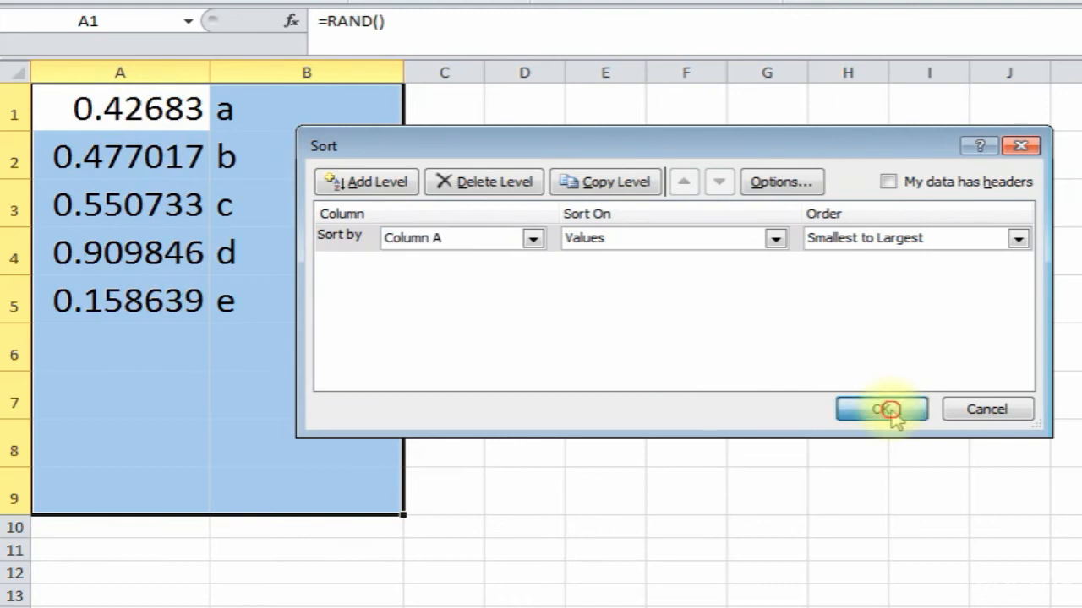
- Review the sorted random numbers and letters in columns A and B
{"action": "left_click", "coordinate": [144, 158]}
{"action": "left_click", "coordinate": [145, 205]}
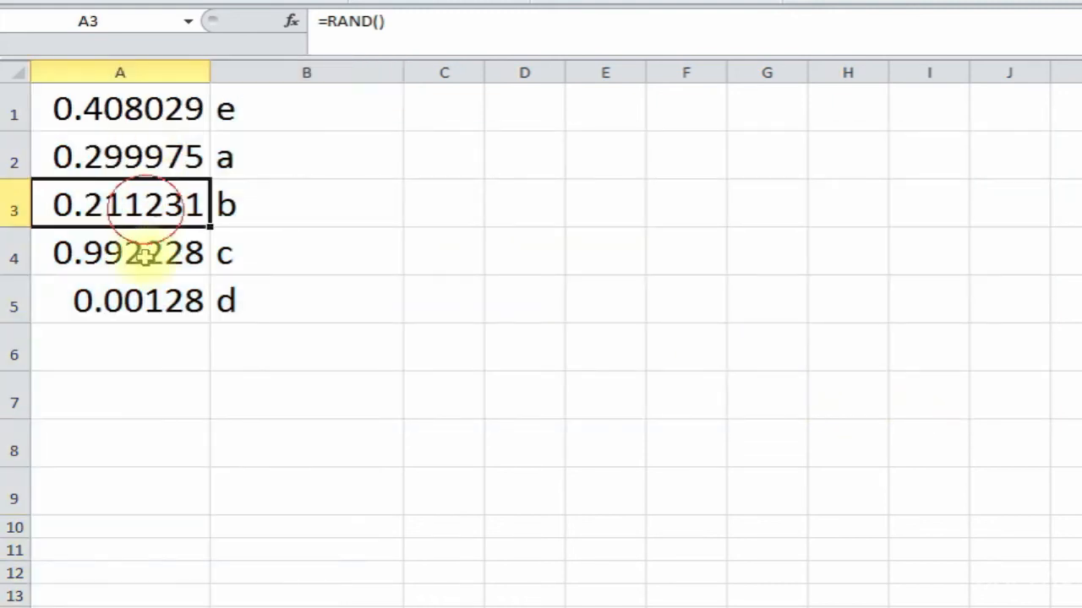
{"action": "left_click", "coordinate": [281, 119]}
{"action": "left_click", "coordinate": [270, 161]}
{"action": "left_click", "coordinate": [258, 213]}
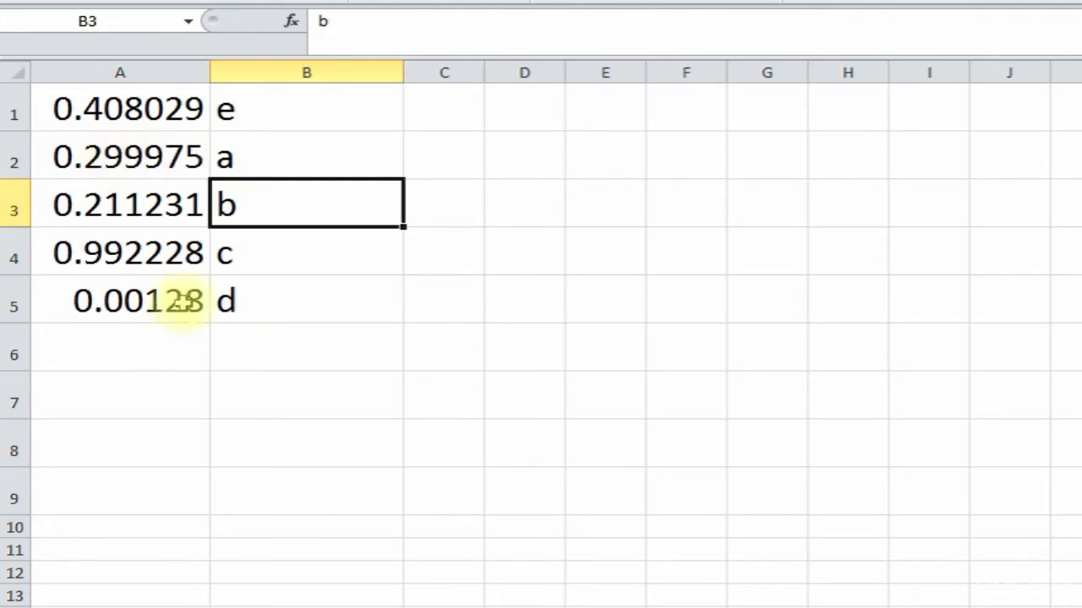
- Enter =+A1*10 in B1 to show ten times A1's random value
{"action": "left_click", "coordinate": [264, 119]}
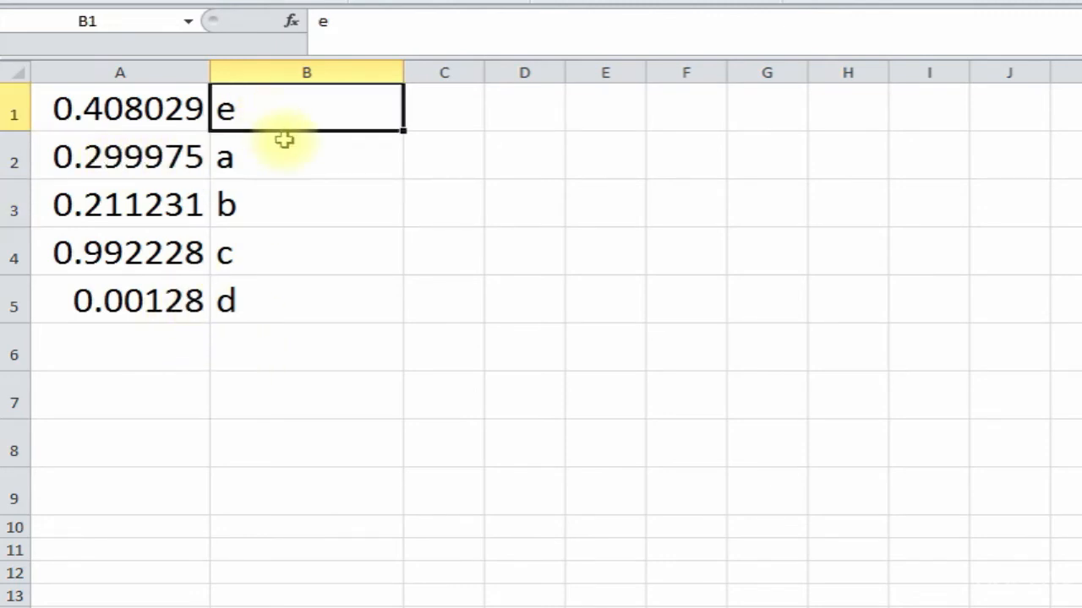
{"action": "type", "text": "+"}
{"action": "left_click", "coordinate": [169, 108]}
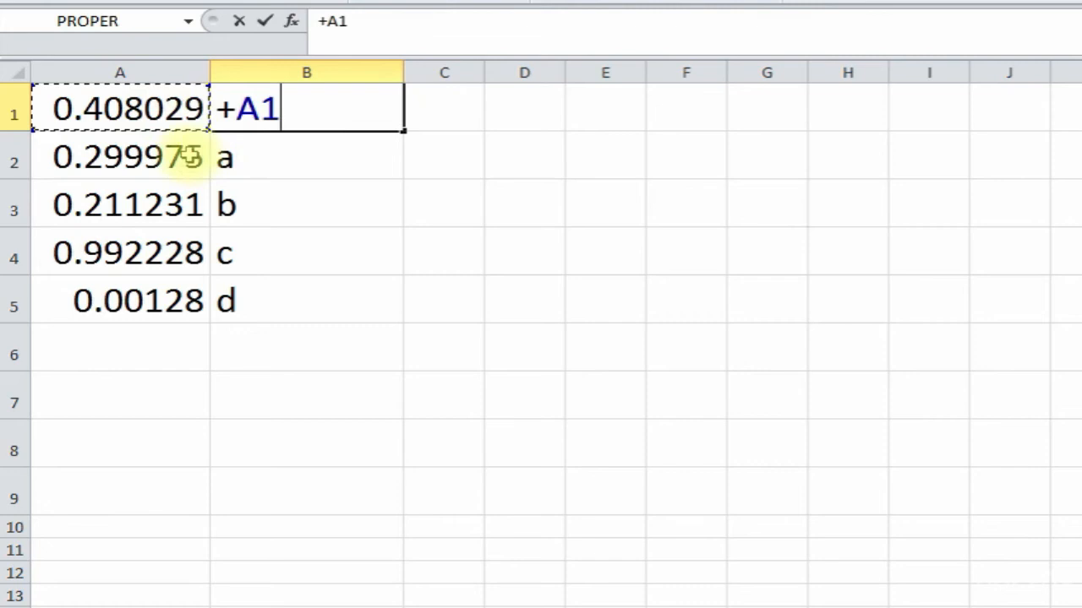
{"action": "type", "text": "*10"}
{"action": "key", "text": "Return"}
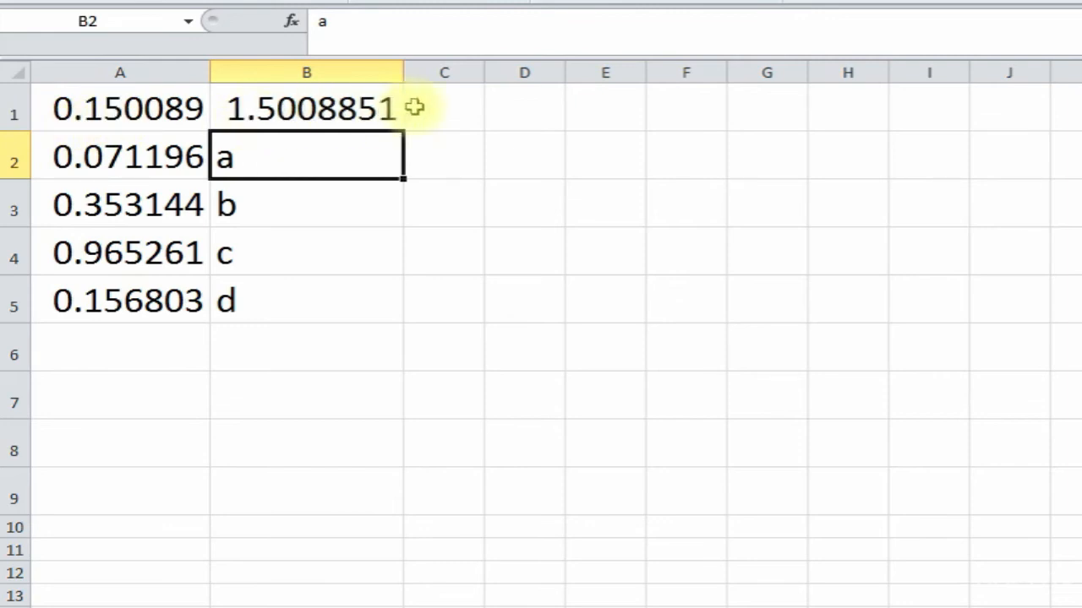
- Switch to the worksheet headed RANDBETWEEN(0,100)
{"action": "left_click", "coordinate": [547, 342]}
{"action": "left_click", "coordinate": [569, 293]}
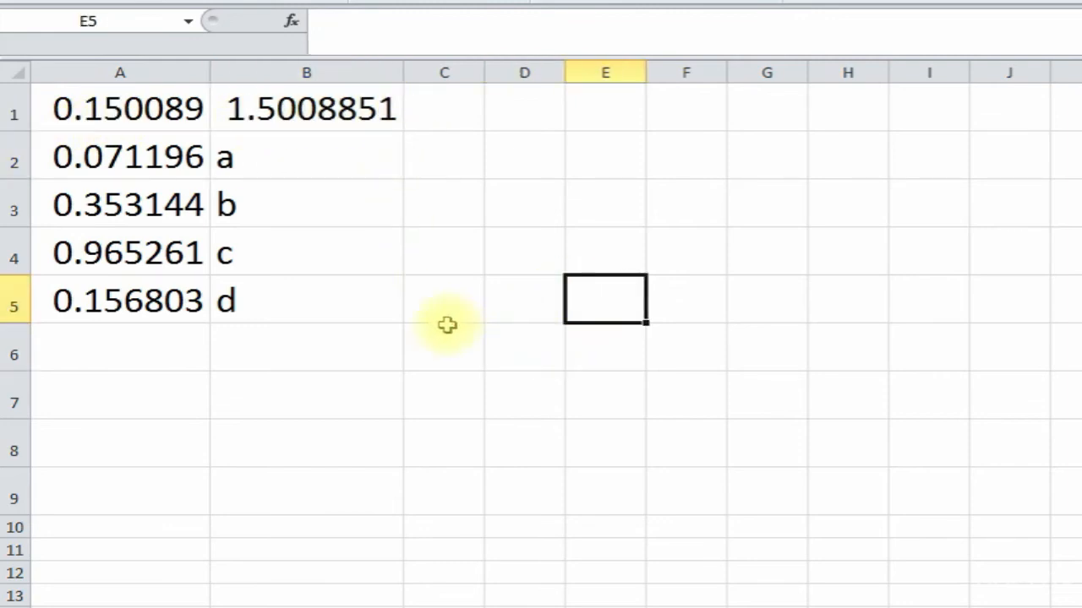
{"action": "left_click", "coordinate": [393, 361]}
{"action": "left_click", "coordinate": [378, 392]}
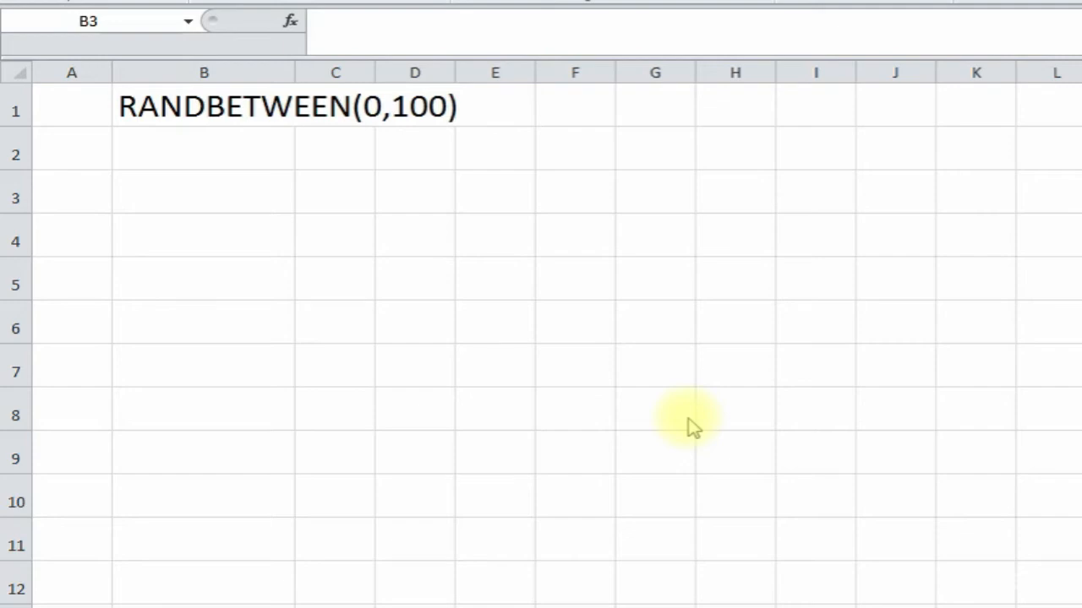
- Select B4 below the RANDBETWEEN(0,100) heading and open Insert Function
{"action": "left_click", "coordinate": [213, 112]}
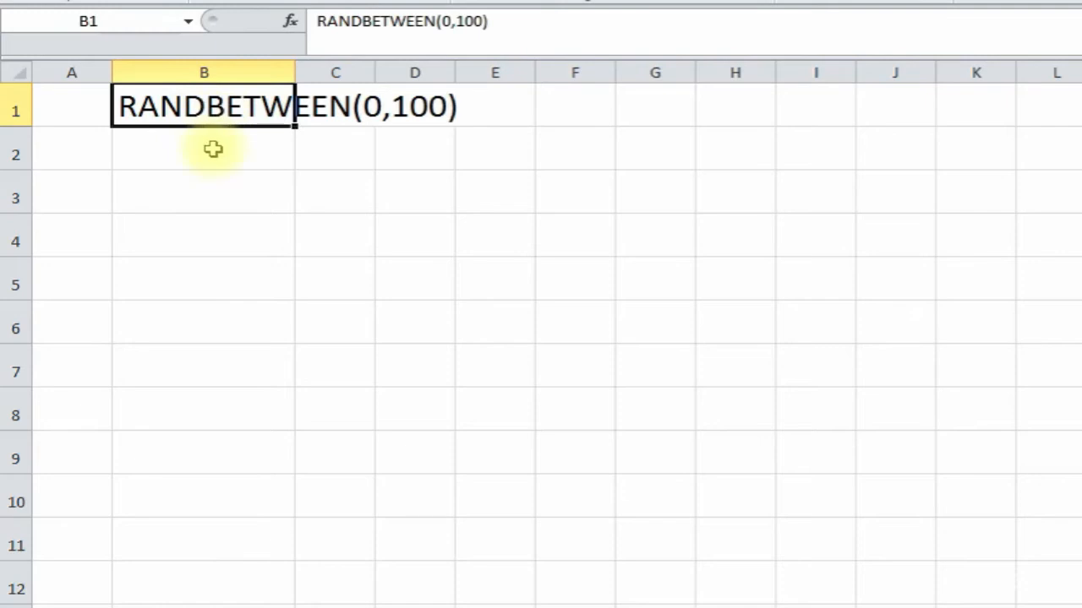
{"action": "left_click", "coordinate": [212, 150]}
{"action": "left_click", "coordinate": [212, 108]}
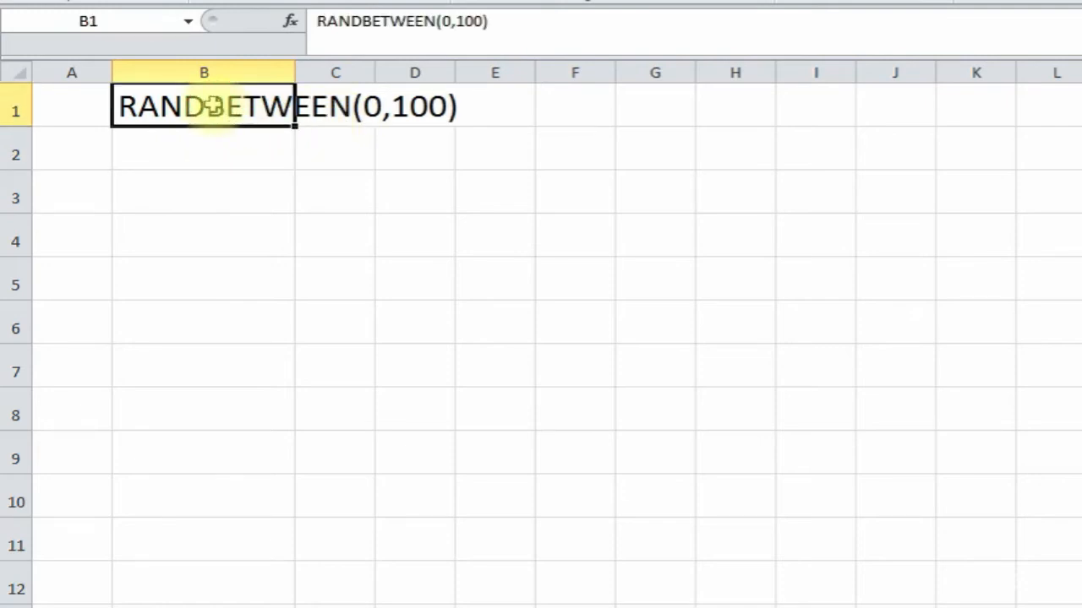
{"action": "left_click", "coordinate": [186, 177]}
{"action": "left_click", "coordinate": [190, 161]}
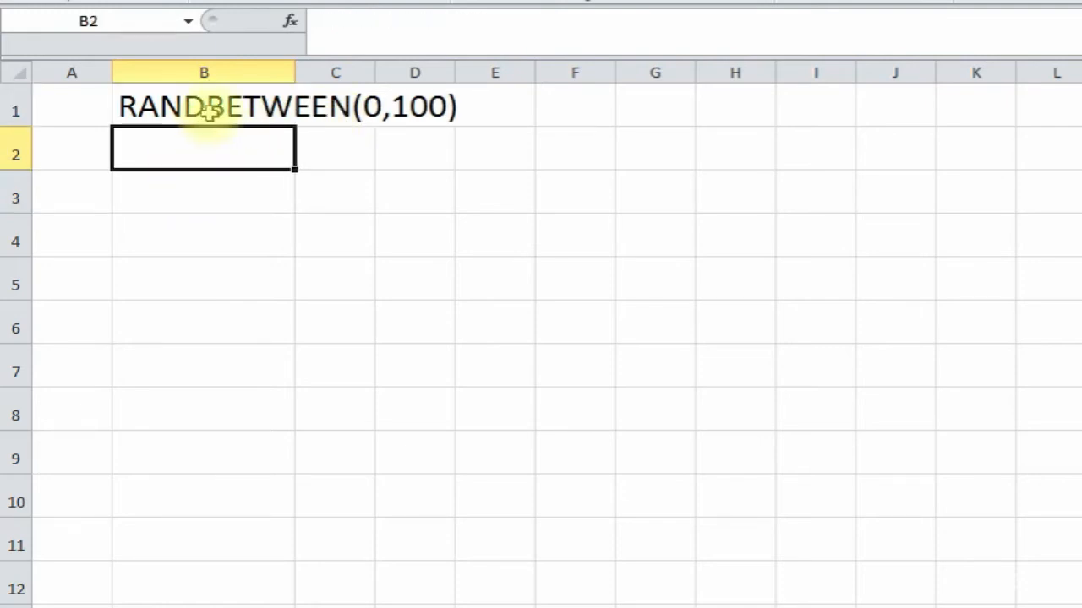
{"action": "left_click", "coordinate": [212, 114]}
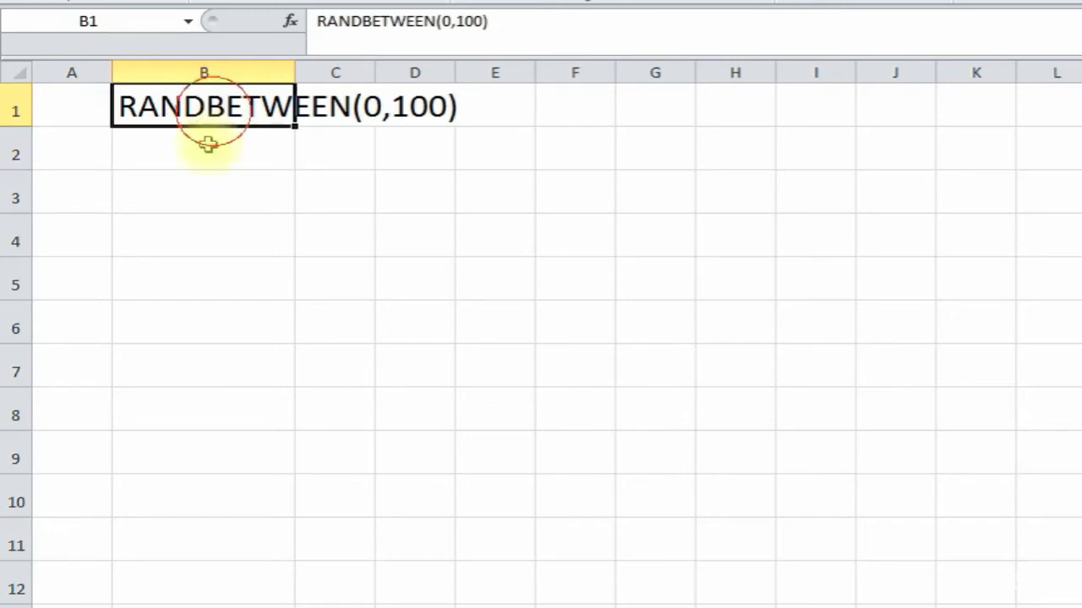
{"action": "left_click", "coordinate": [198, 216]}
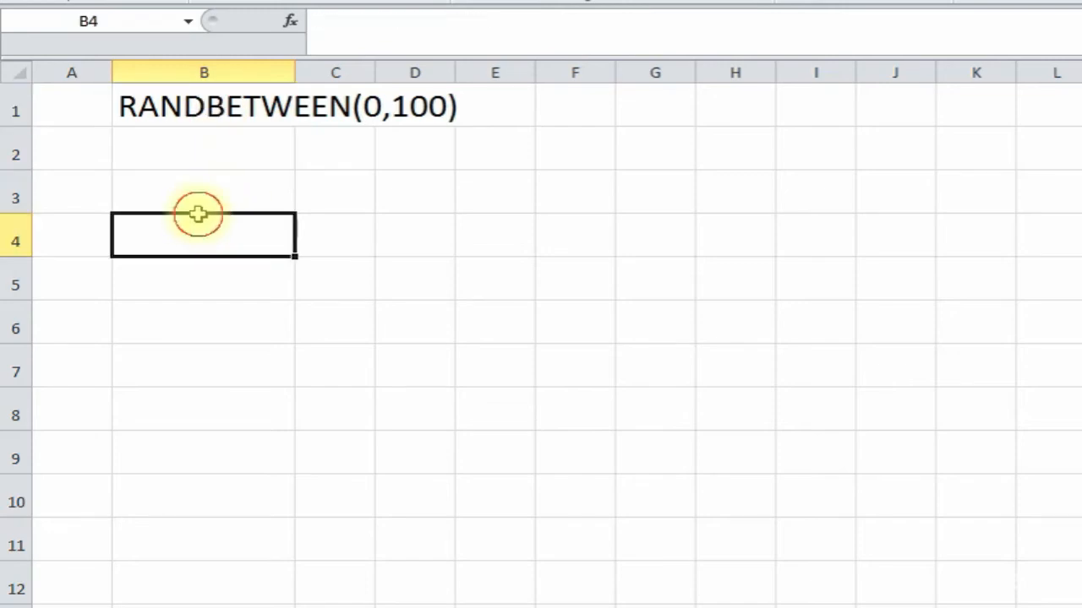
{"action": "left_click", "coordinate": [290, 21]}
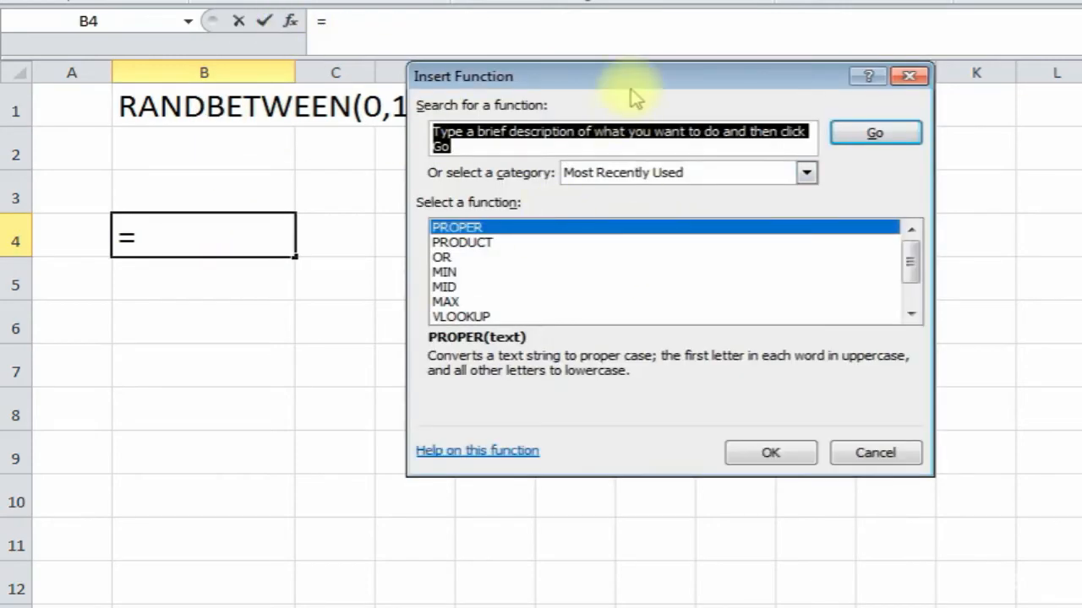
- Insert =RANDBETWEEN(1,100) in B4, with bottom 1 and top 100
{"action": "mouse_move", "coordinate": [634, 85]}
{"action": "left_mouse_down"}
{"action": "mouse_move", "coordinate": [669, 113]}
{"action": "mouse_move", "coordinate": [639, 104]}
{"action": "left_mouse_up"}
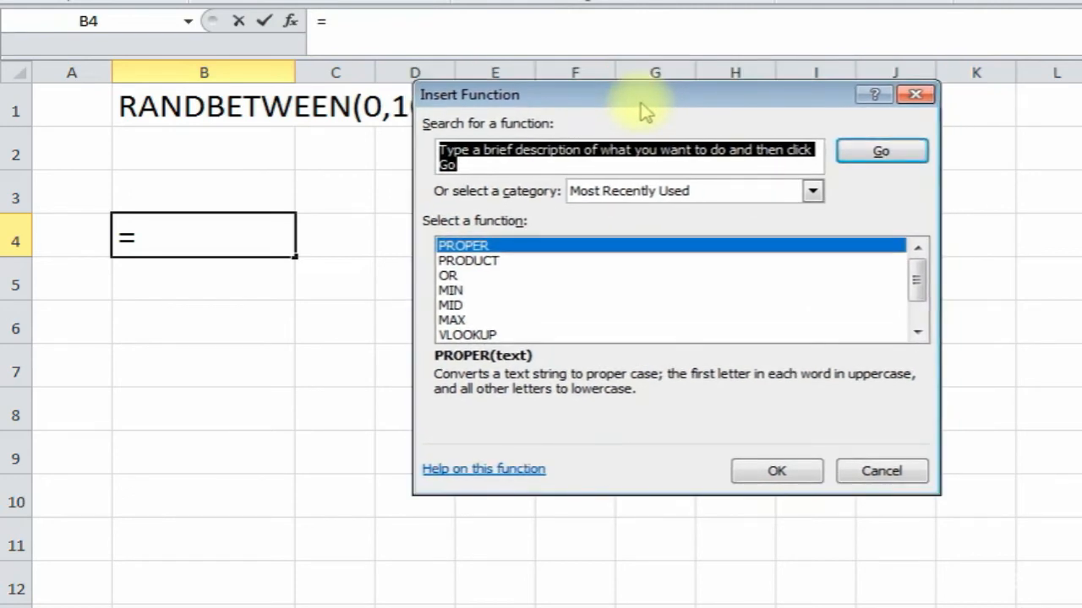
{"action": "type", "text": "r"}
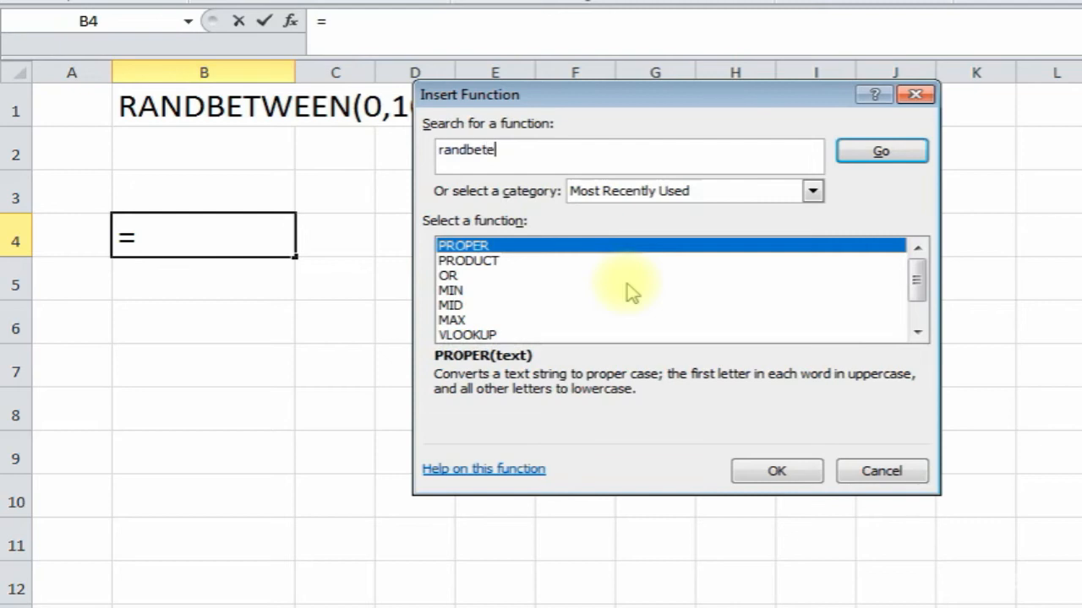
{"action": "type", "text": "andbetween"}
{"action": "left_click", "coordinate": [895, 150]}
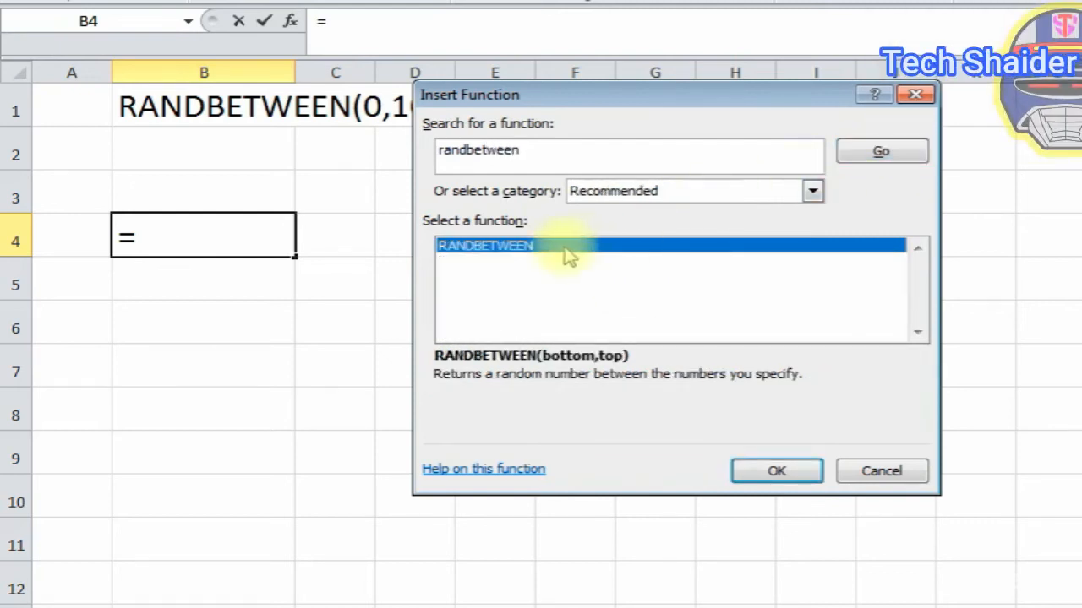
{"action": "double_click", "coordinate": [564, 247]}
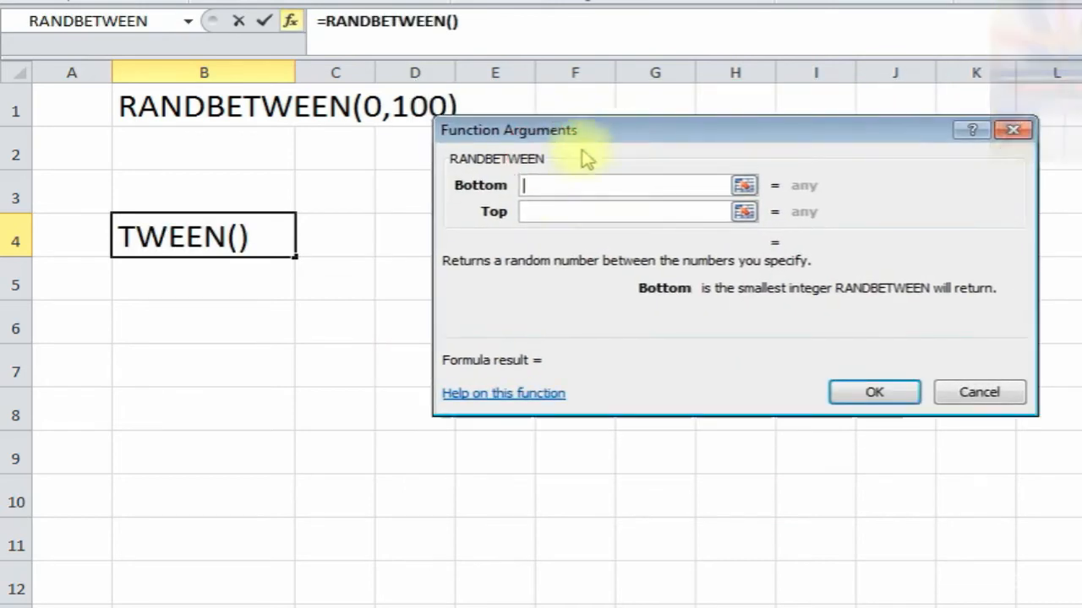
{"action": "type", "text": "1"}
{"action": "left_click", "coordinate": [554, 211]}
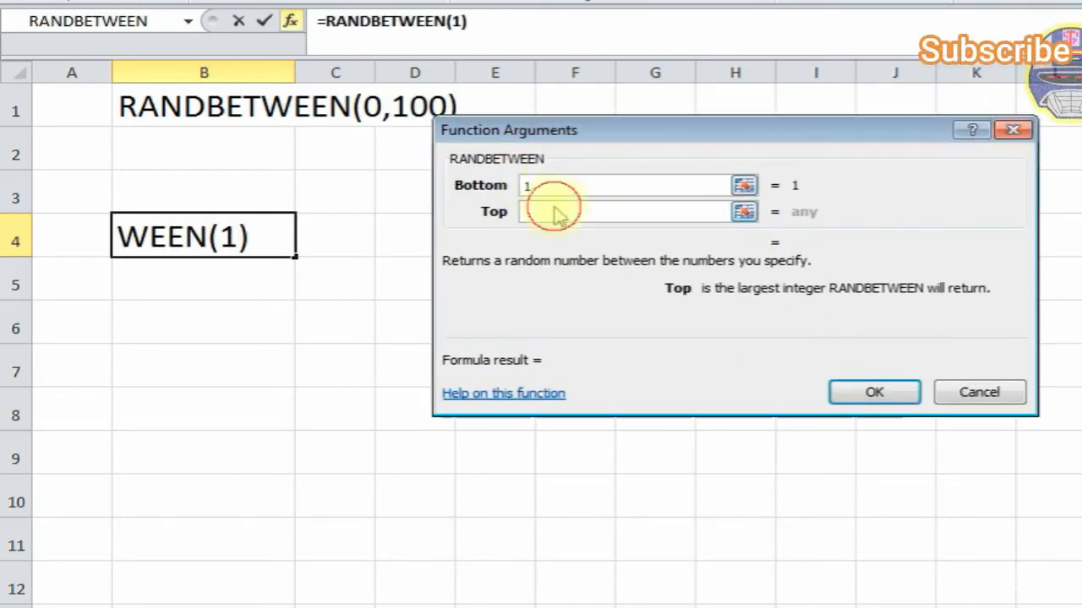
{"action": "type", "text": "100"}
{"action": "left_click", "coordinate": [848, 395]}
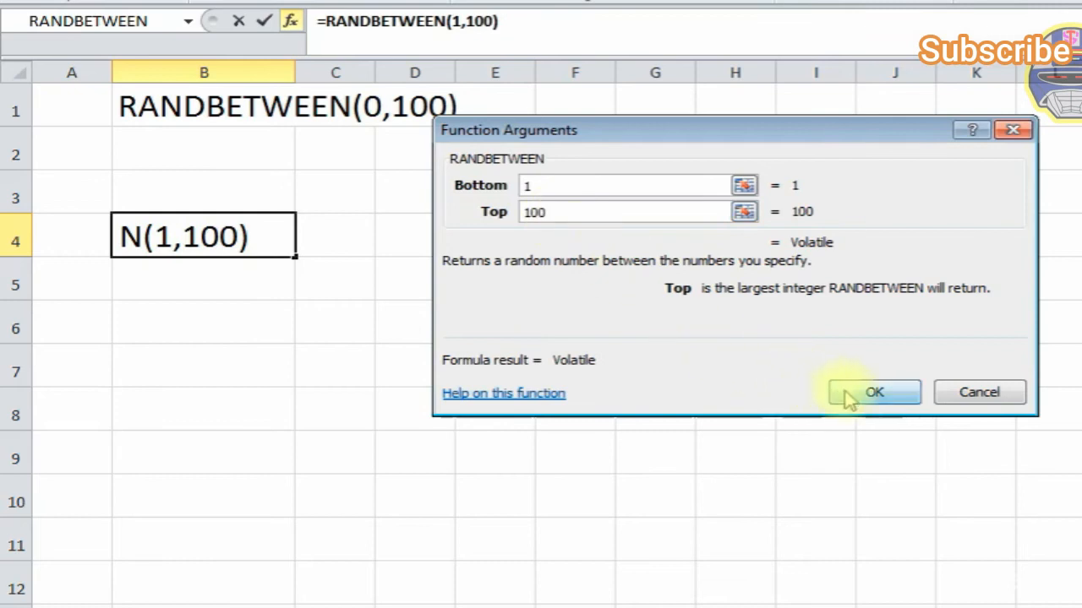
{"action": "left_click", "coordinate": [573, 203]}
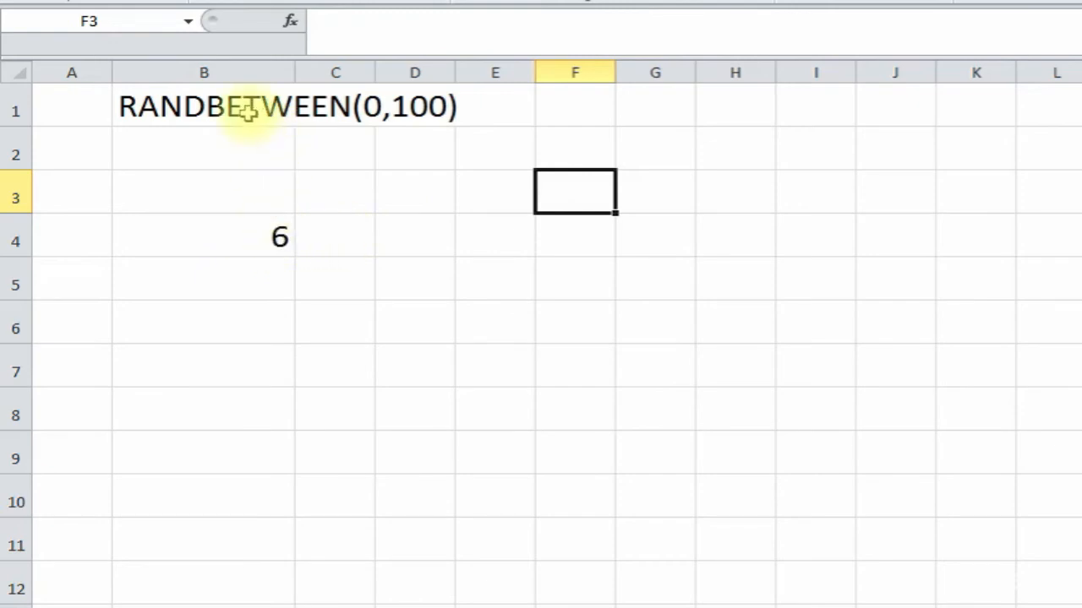
- Change B4's formula to =RANDBETWEEN(50,70)
{"action": "left_click", "coordinate": [234, 227]}
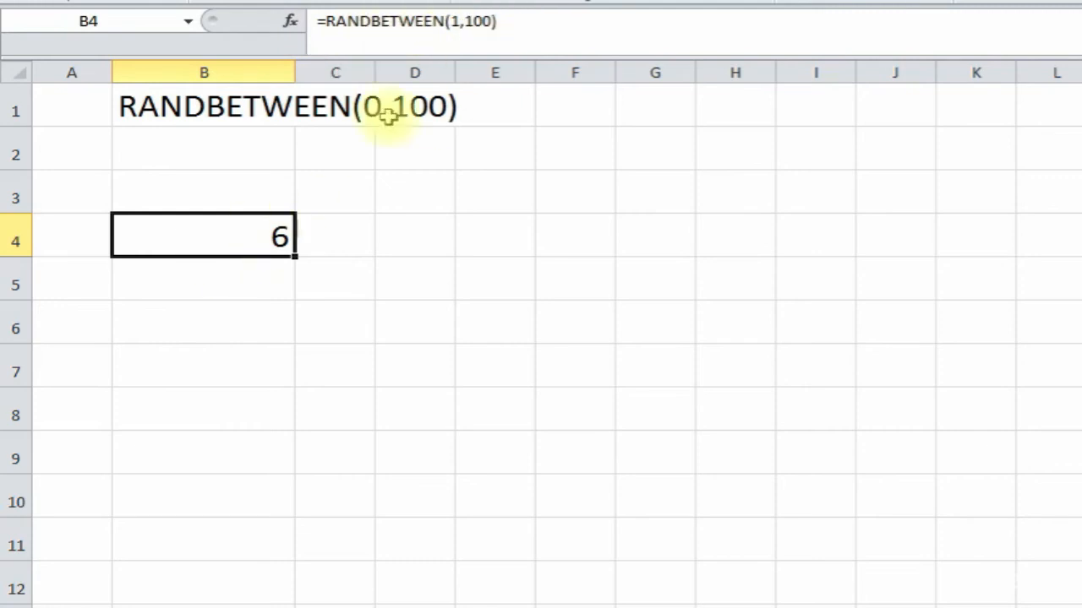
{"action": "left_click_drag", "start_coordinate": [452, 20], "coordinate": [488, 20]}
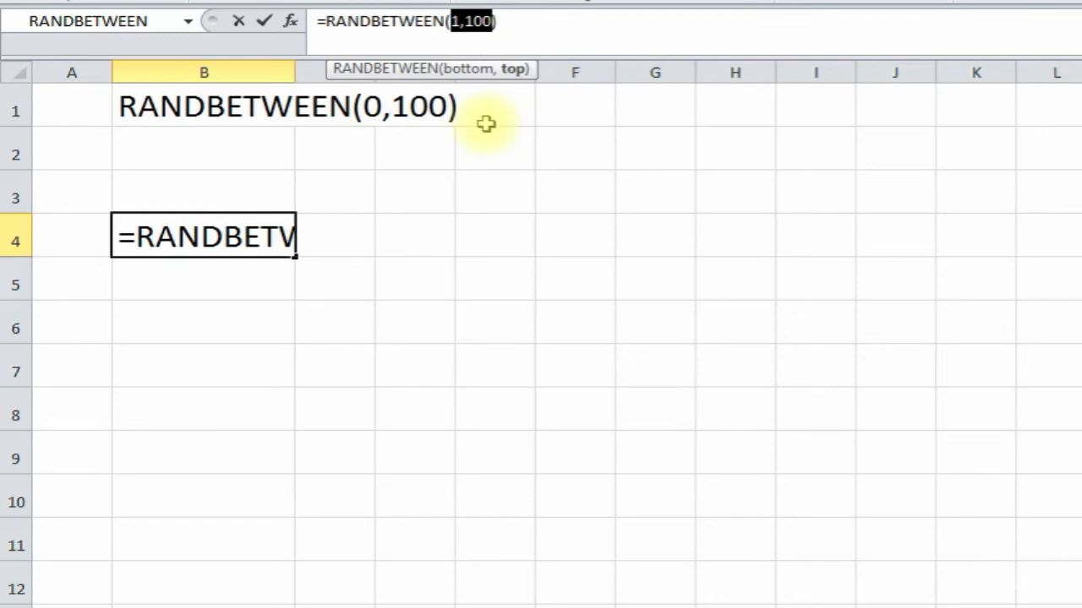
{"action": "type", "text": "50,"}
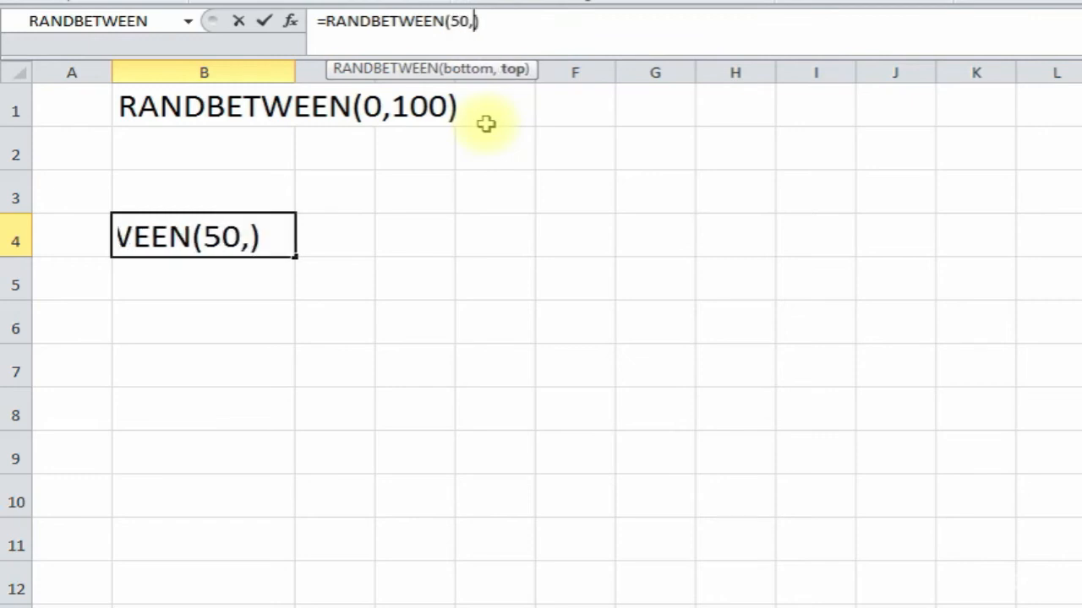
{"action": "type", "text": "70"}
{"action": "key", "text": "Return"}
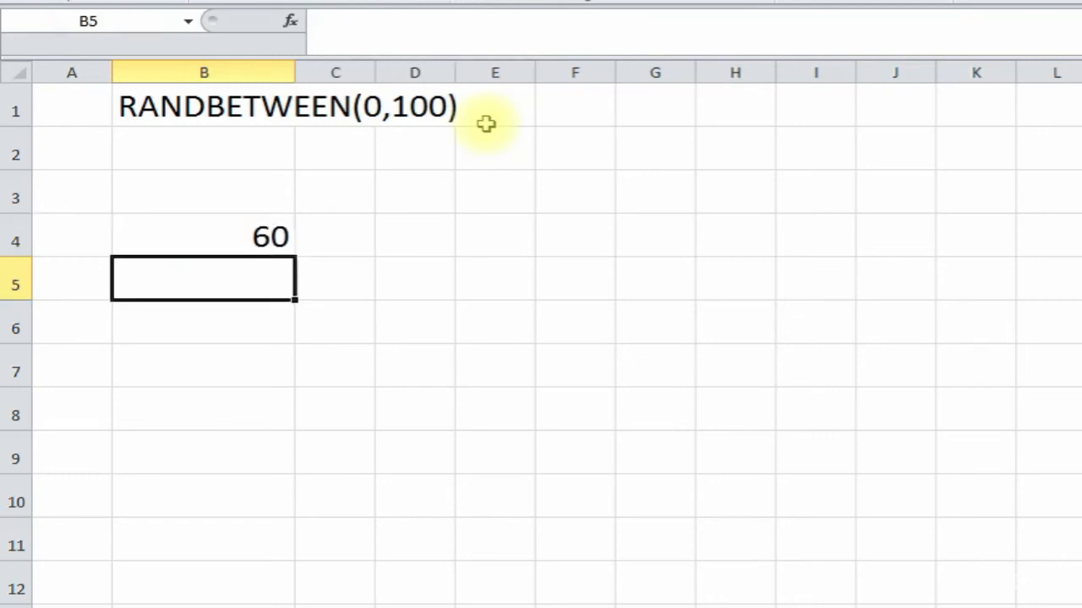
{"action": "left_click", "coordinate": [271, 235]}
{"action": "left_click", "coordinate": [479, 277]}
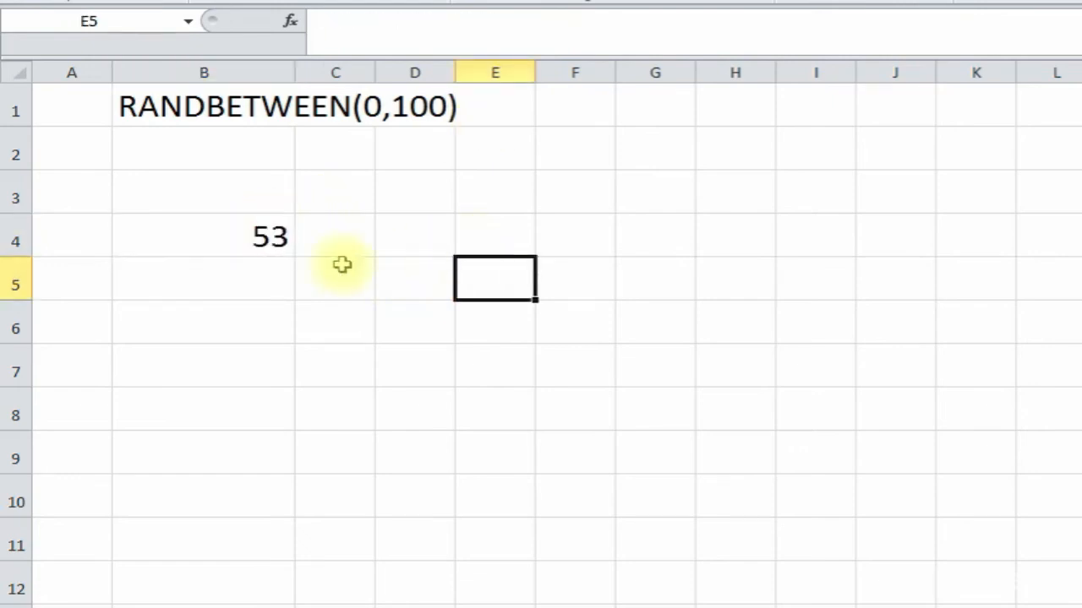
- Fill the RANDBETWEEN formula down from B4 to B7 and check each copy
{"action": "left_click", "coordinate": [245, 240]}
{"action": "left_click_drag", "start_coordinate": [292, 256], "coordinate": [284, 386]}
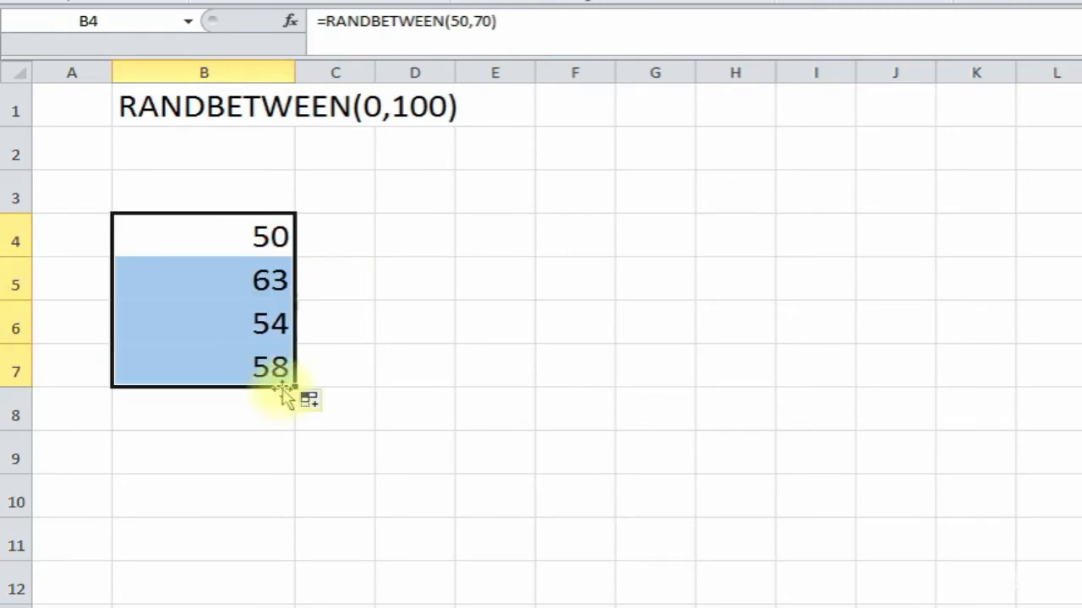
{"action": "left_click", "coordinate": [341, 265]}
{"action": "left_click", "coordinate": [410, 239]}
{"action": "left_click", "coordinate": [218, 241]}
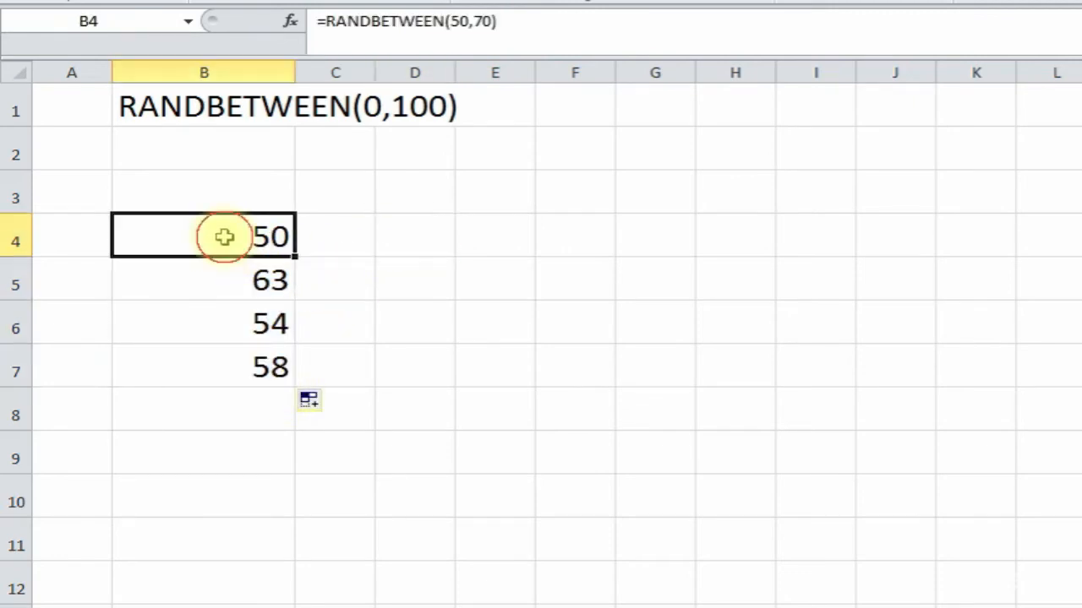
{"action": "left_click", "coordinate": [217, 273]}
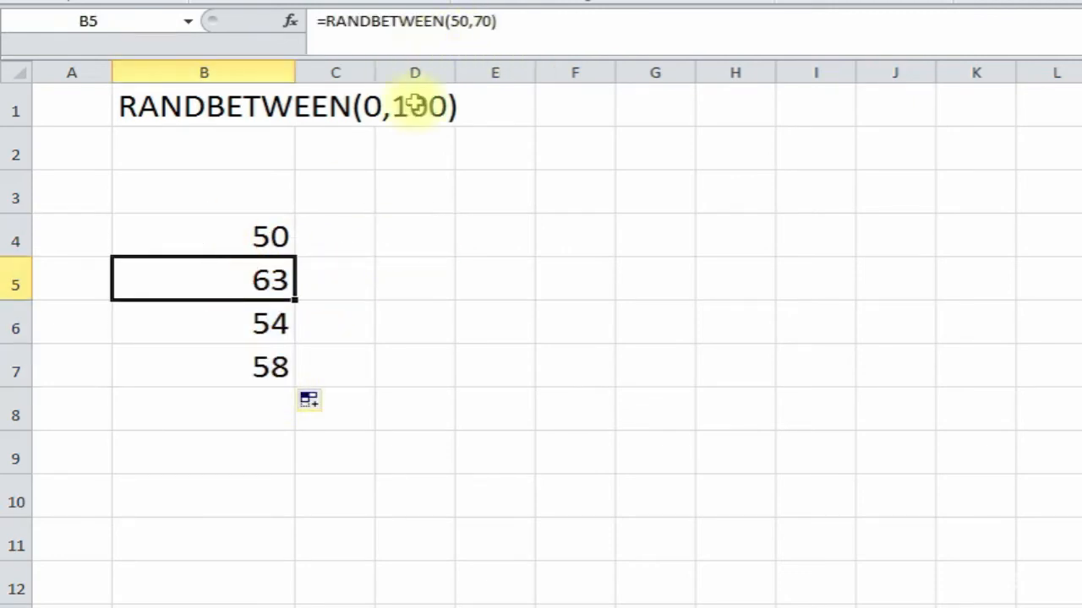
{"action": "left_click", "coordinate": [216, 328]}
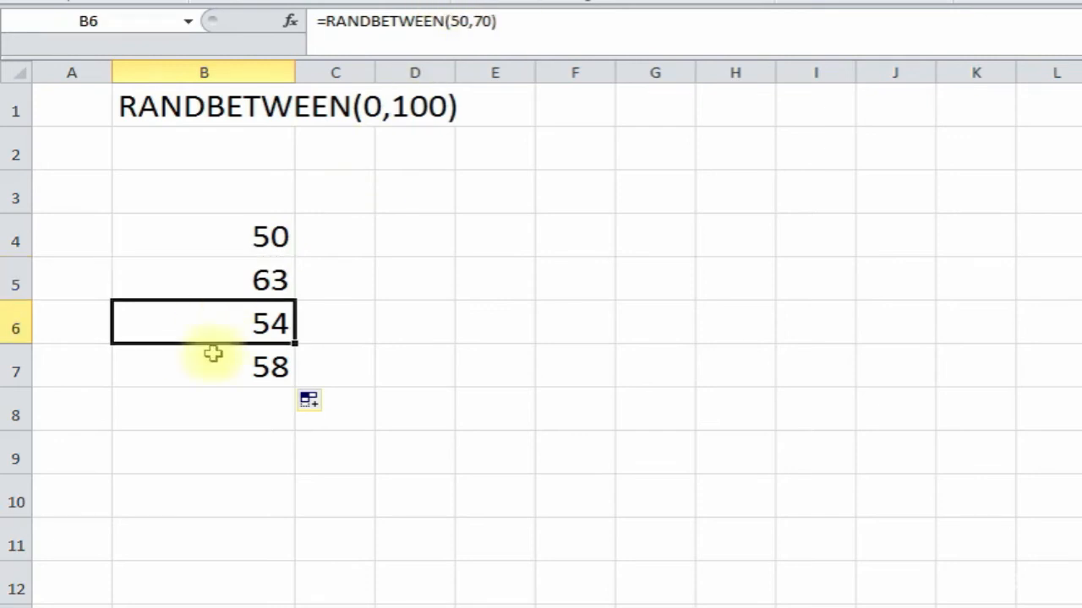
{"action": "left_click", "coordinate": [191, 381]}
{"action": "left_click", "coordinate": [212, 236]}
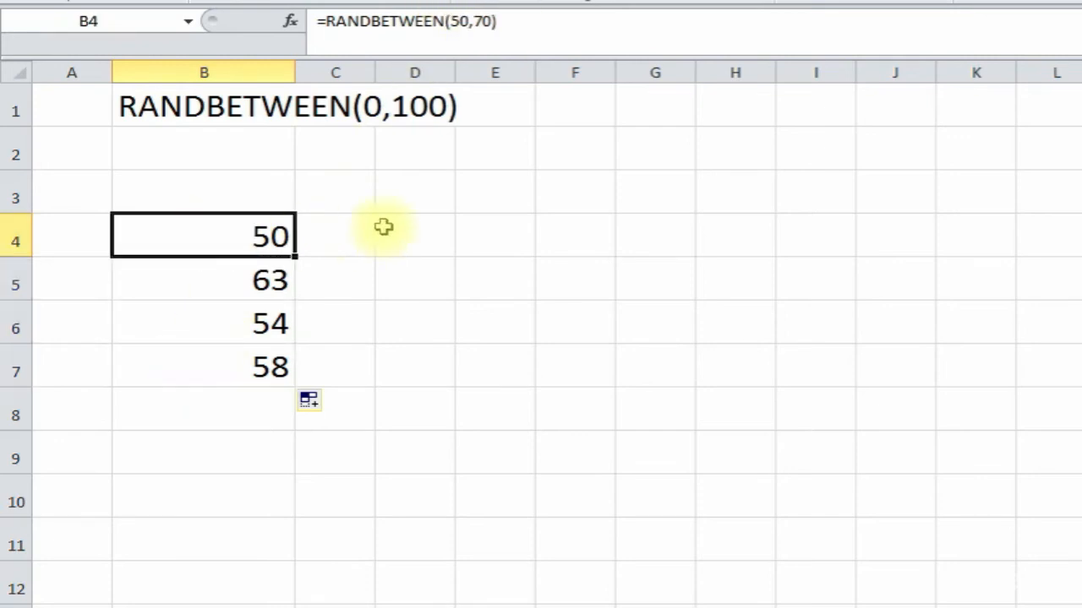
{"action": "left_click", "coordinate": [561, 204]}
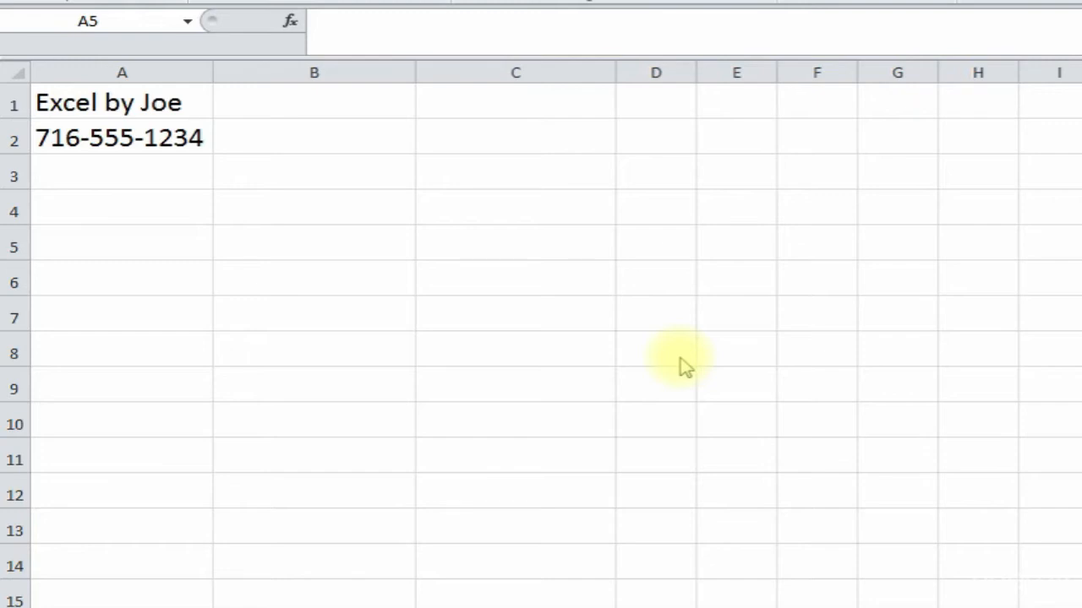
- Select B1 beside 'Excel by Joe' and open Insert Function
{"action": "left_click", "coordinate": [121, 107]}
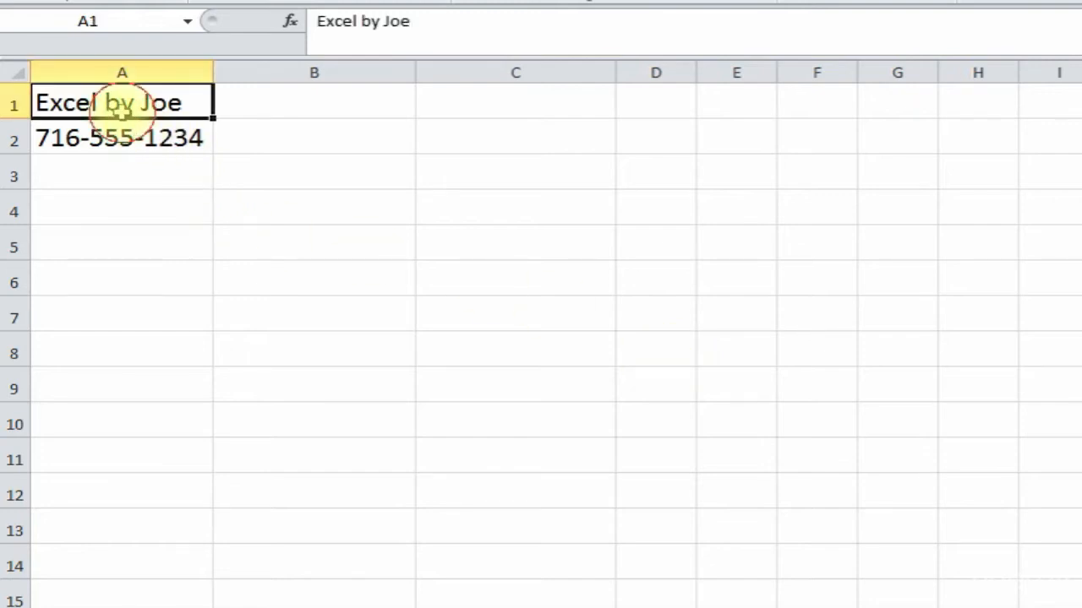
{"action": "left_click", "coordinate": [298, 113]}
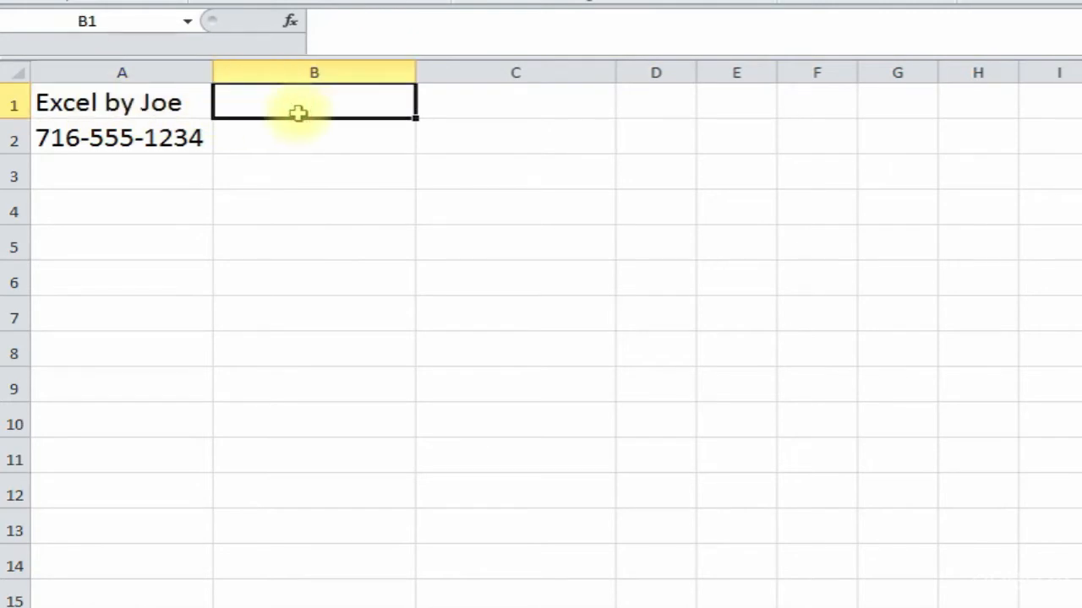
{"action": "left_click", "coordinate": [292, 21]}
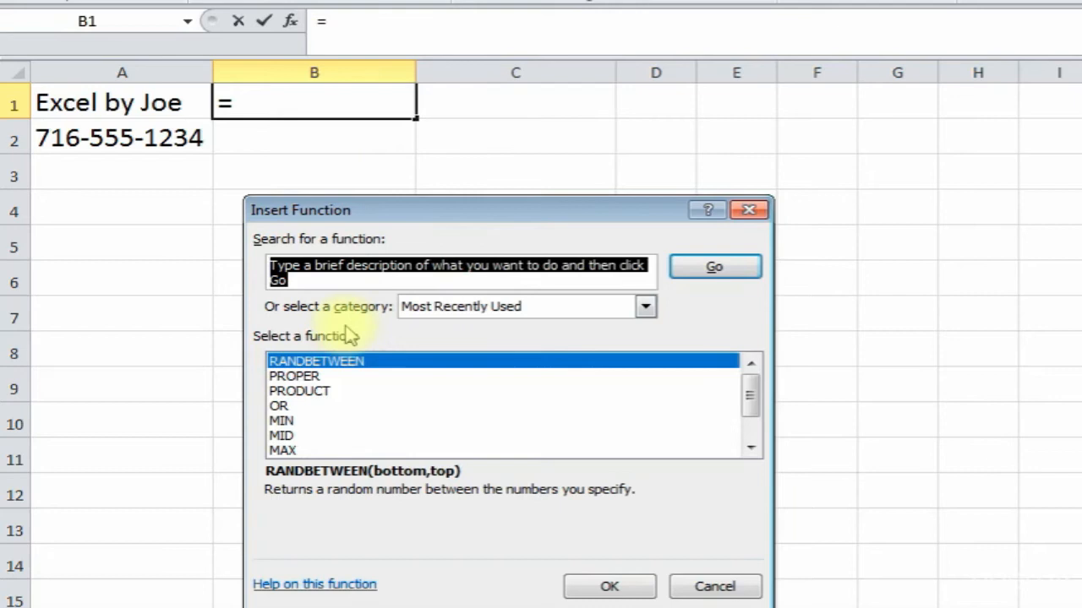
- Insert REPLACE in B1 with arguments A1, start 5, 1 character and Z
{"action": "type", "text": "replace"}
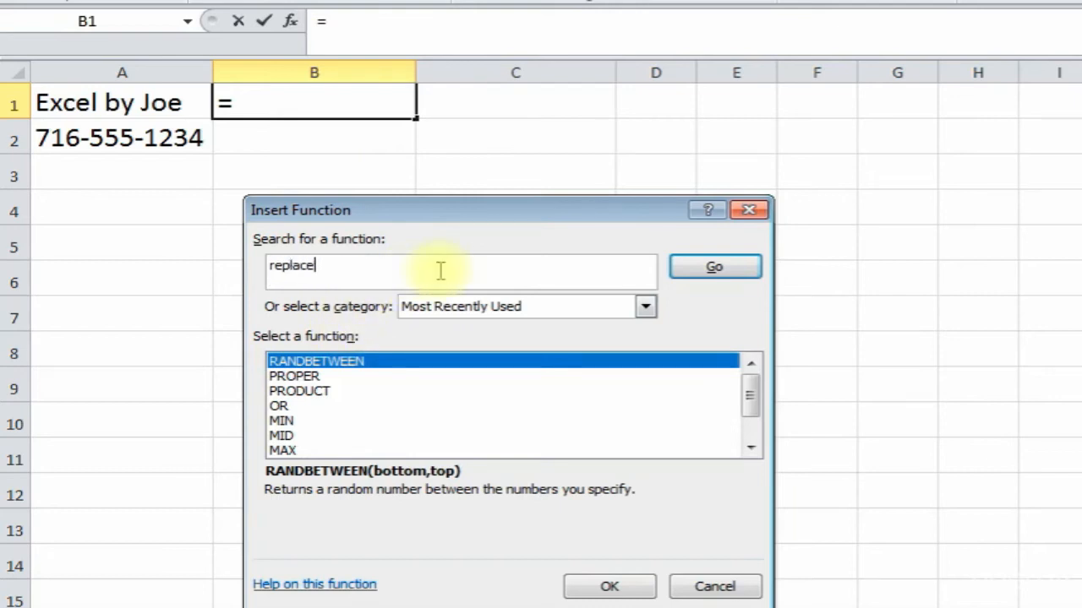
{"action": "left_click", "coordinate": [716, 268]}
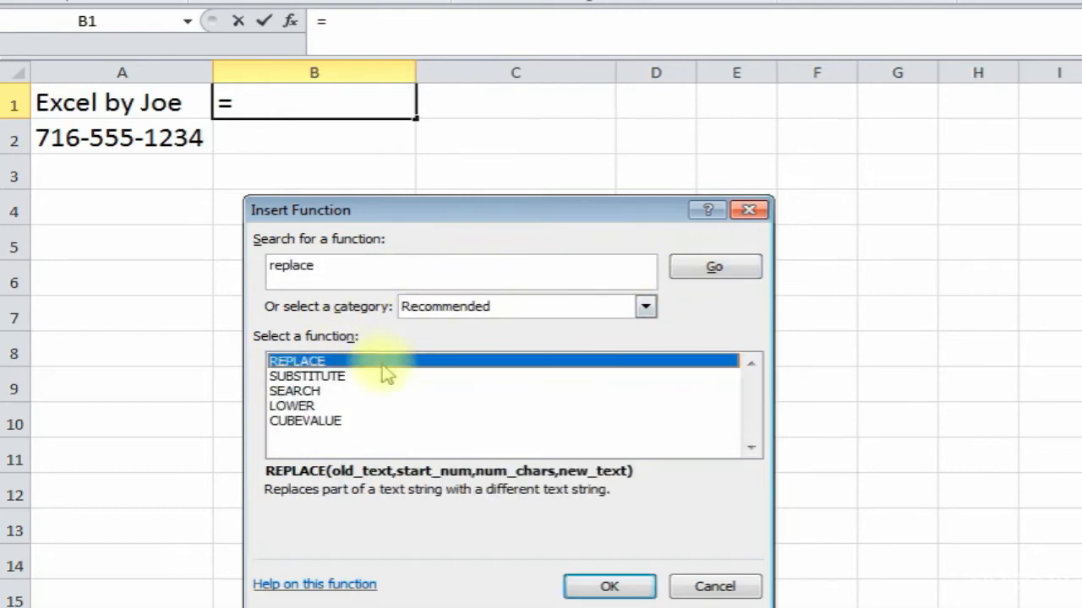
{"action": "double_click", "coordinate": [391, 361]}
{"action": "left_click_drag", "start_coordinate": [395, 251], "coordinate": [483, 206]}
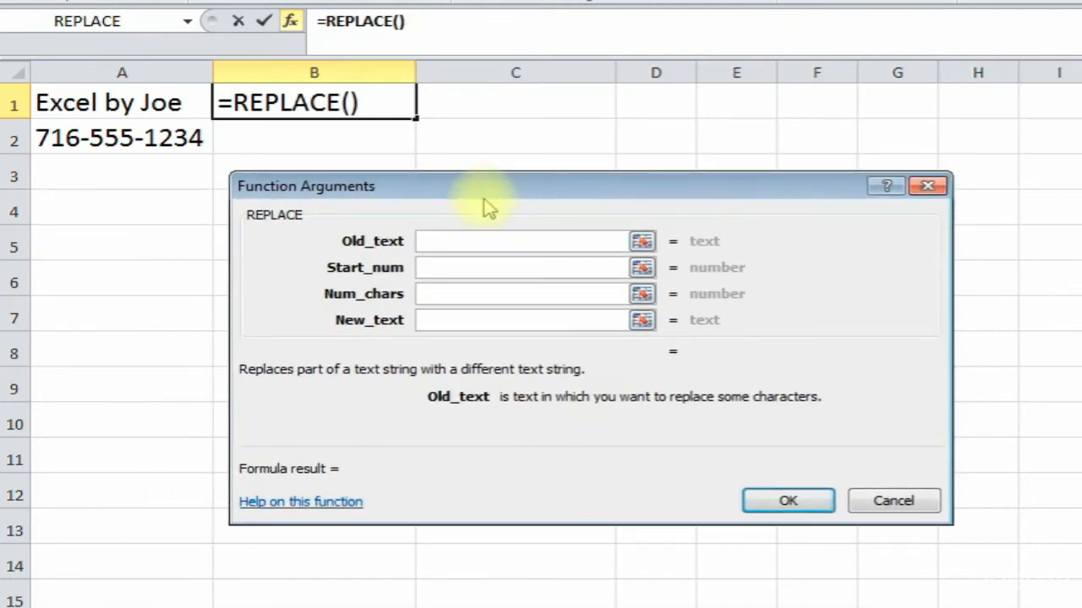
{"action": "left_click", "coordinate": [96, 103]}
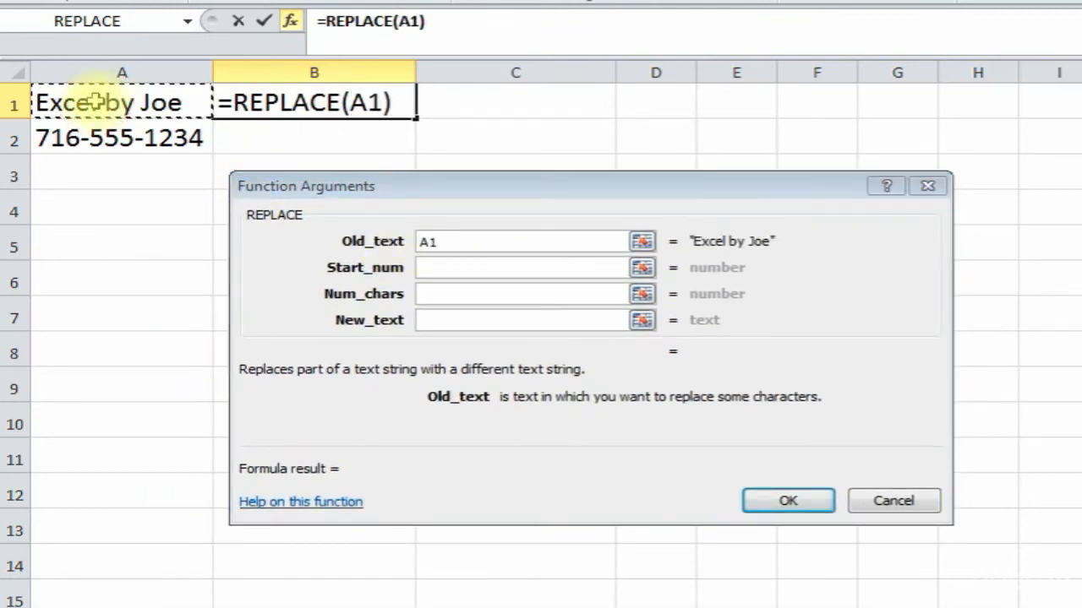
{"action": "left_click", "coordinate": [457, 267]}
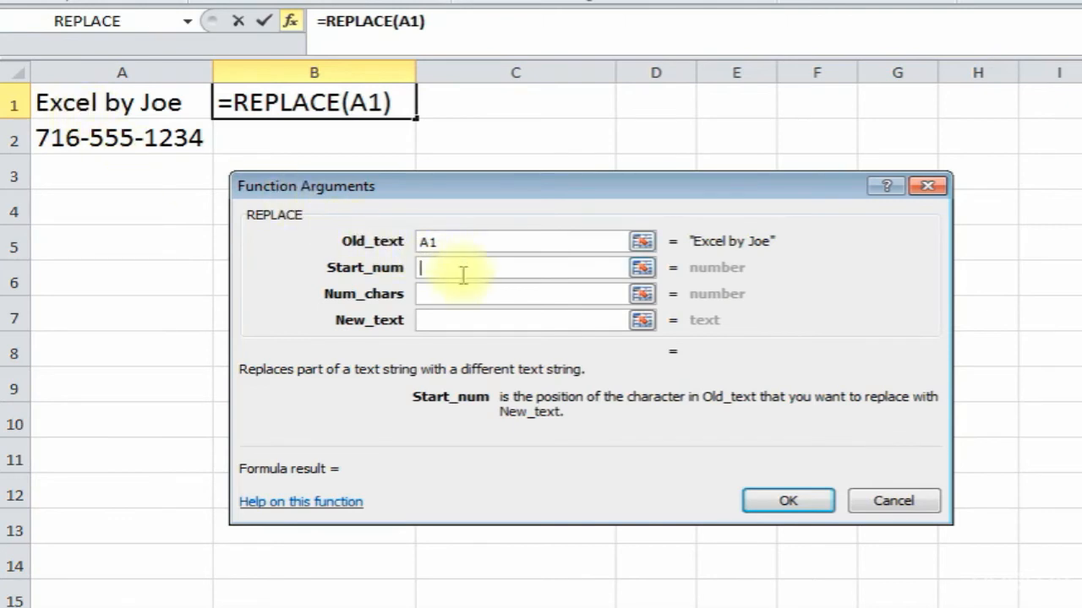
{"action": "type", "text": "5"}
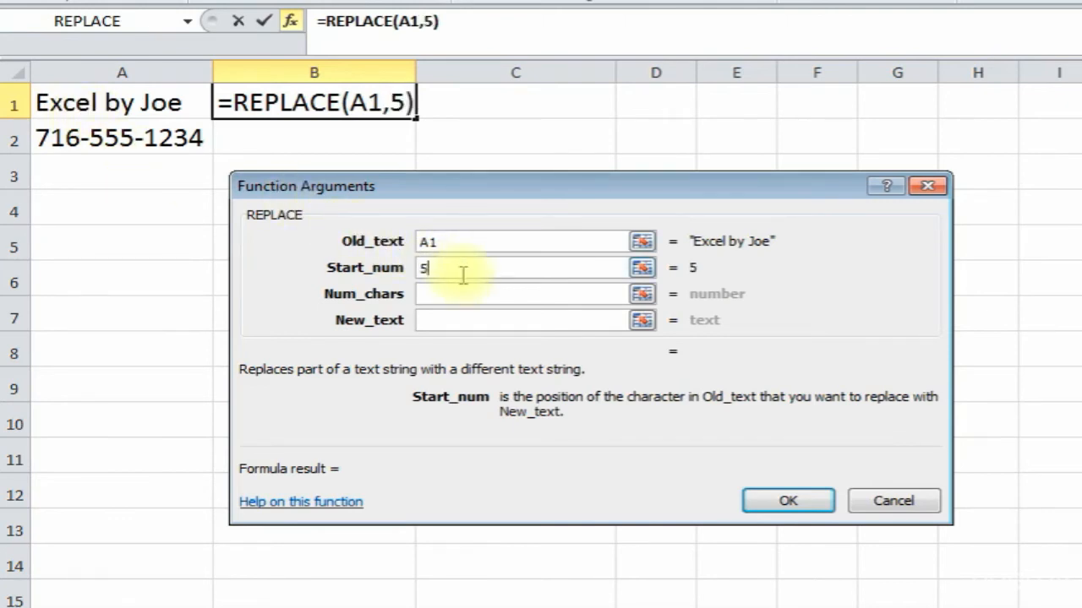
{"action": "left_click", "coordinate": [438, 294]}
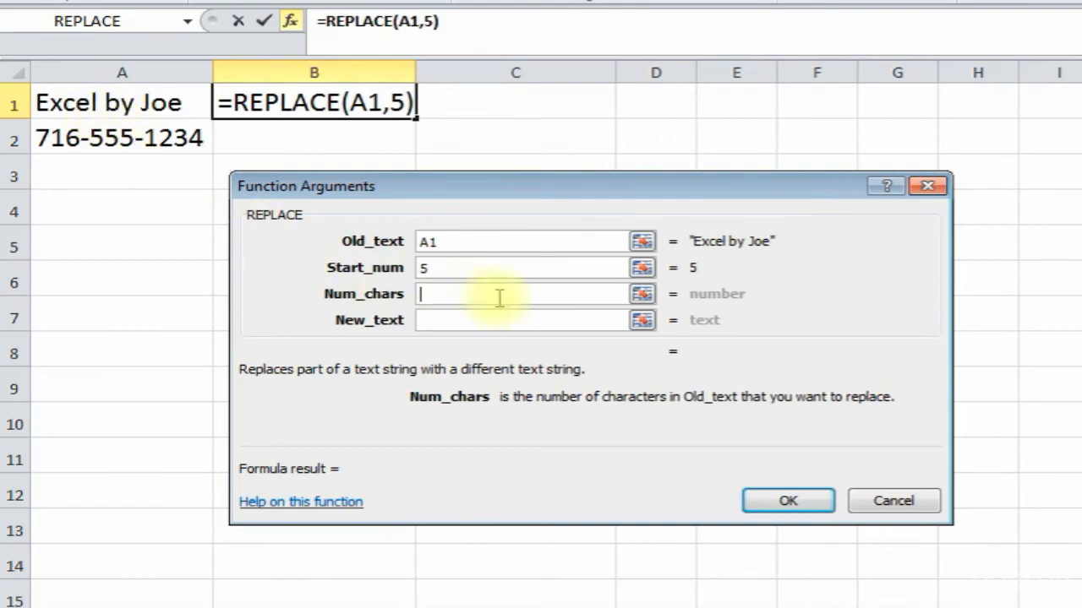
{"action": "type", "text": "1"}
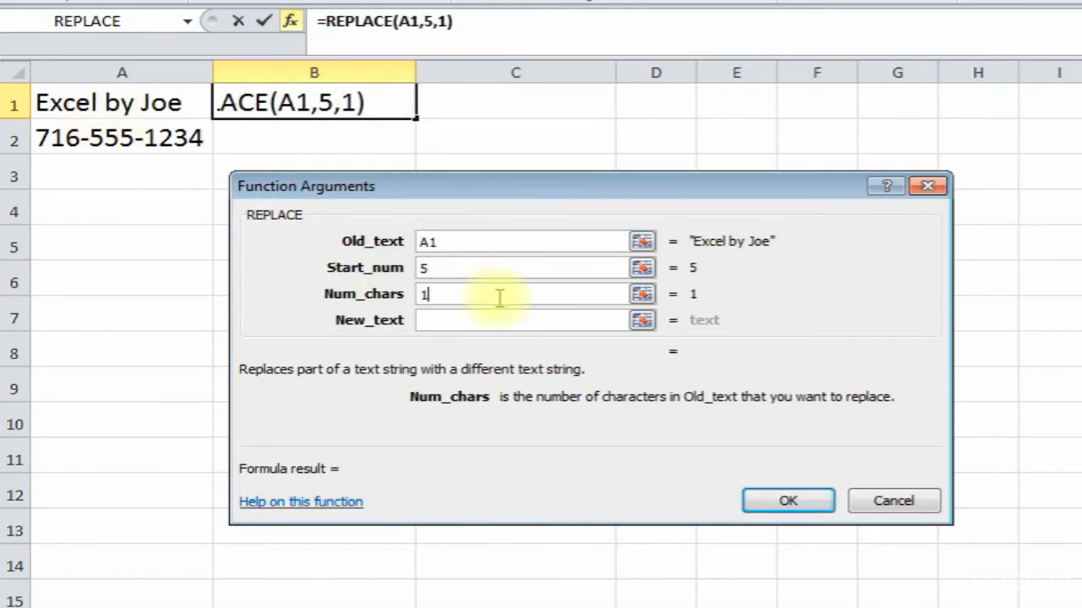
{"action": "left_click", "coordinate": [438, 322]}
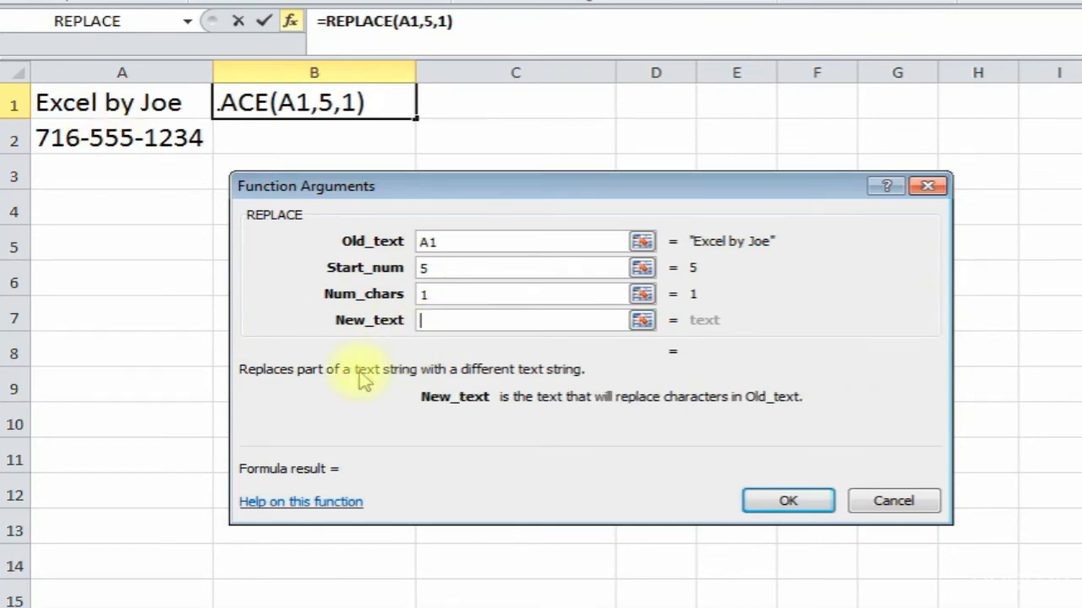
{"action": "type", "text": "Z"}
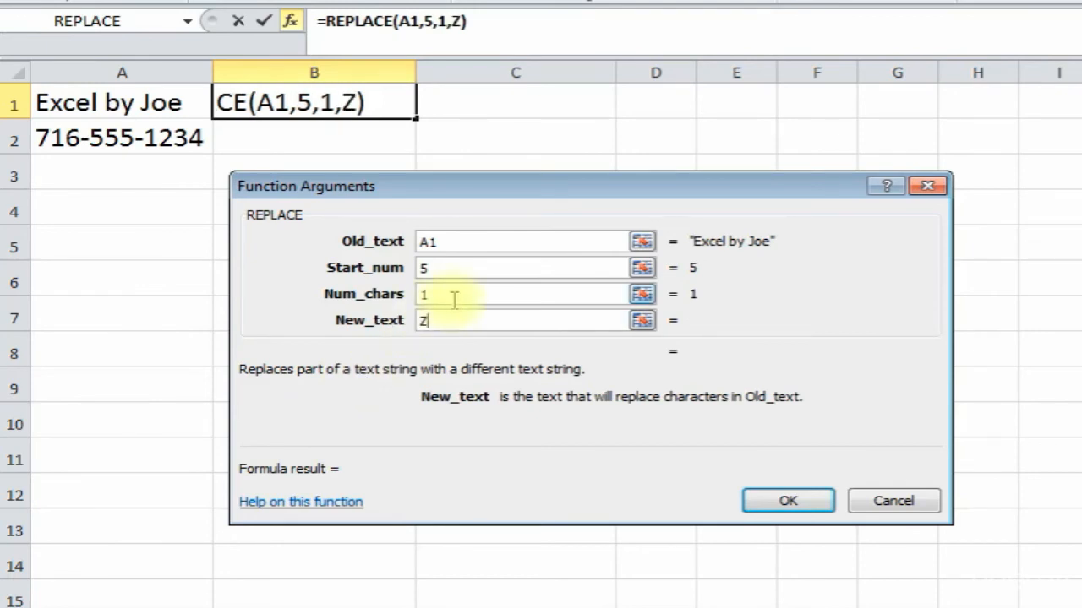
{"action": "left_click", "coordinate": [785, 499]}
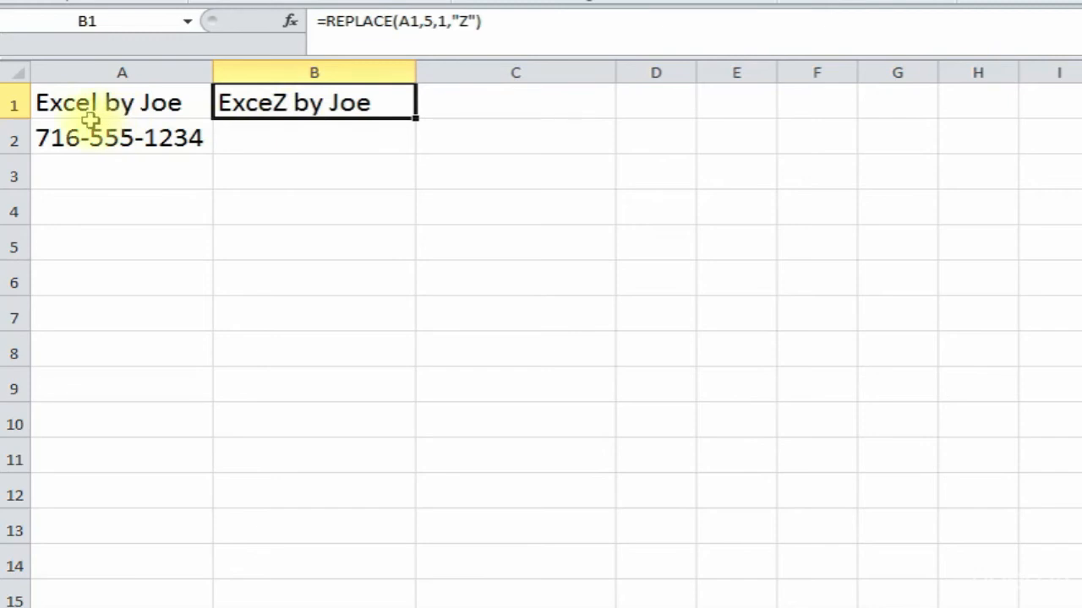
- Change B1's replacement text from Z to ZZZ, giving 'ExceZZZ by Joe'
{"action": "left_click", "coordinate": [463, 22]}
{"action": "type", "text": "ZZ"}
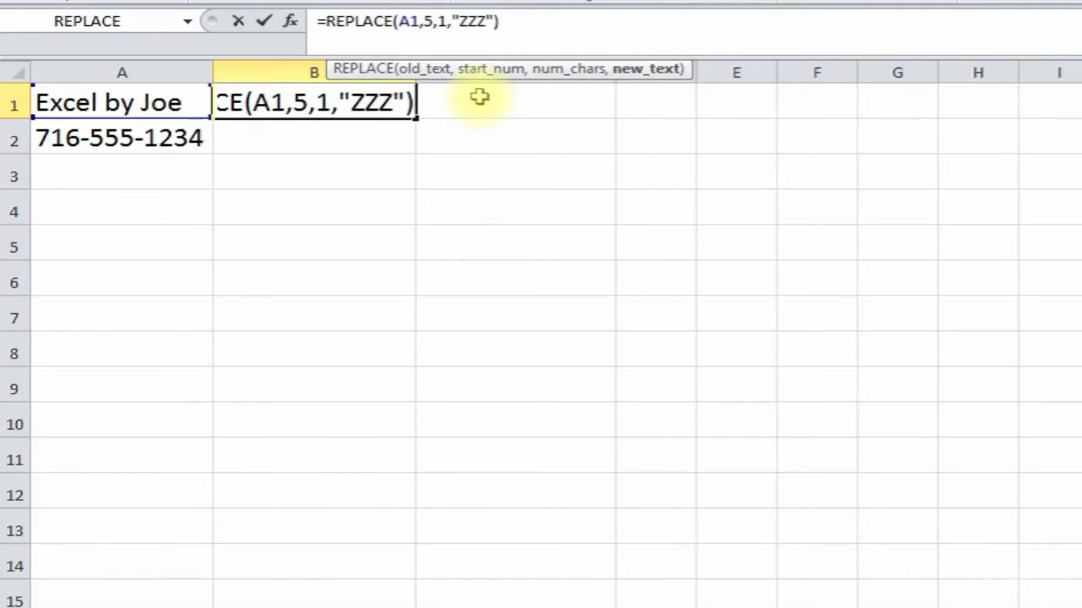
{"action": "key", "text": "Return"}
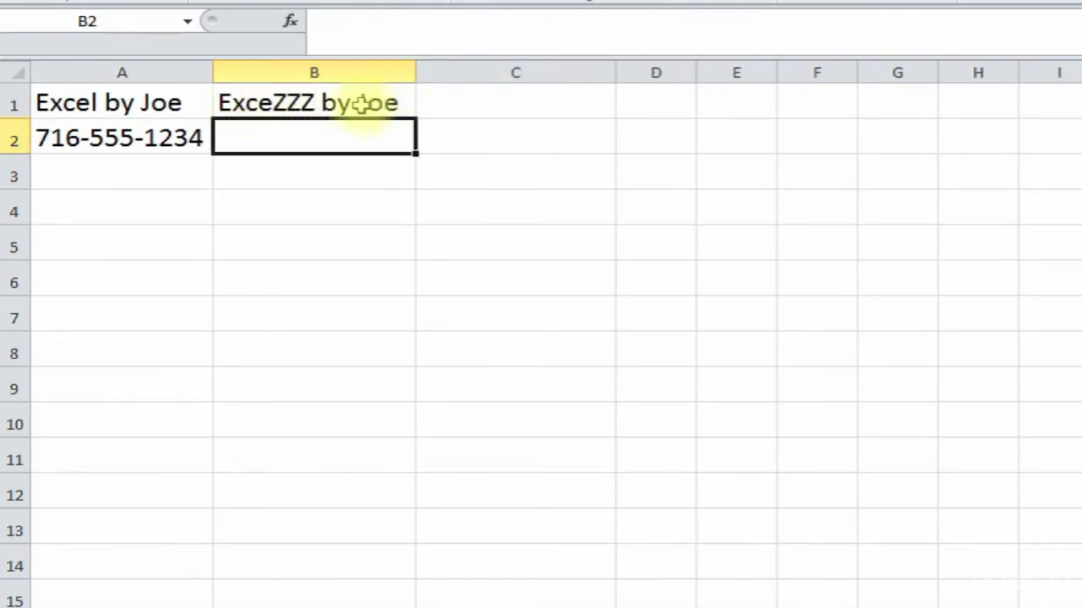
{"action": "left_click", "coordinate": [292, 105]}
{"action": "left_click", "coordinate": [282, 138]}
{"action": "left_click", "coordinate": [267, 106]}
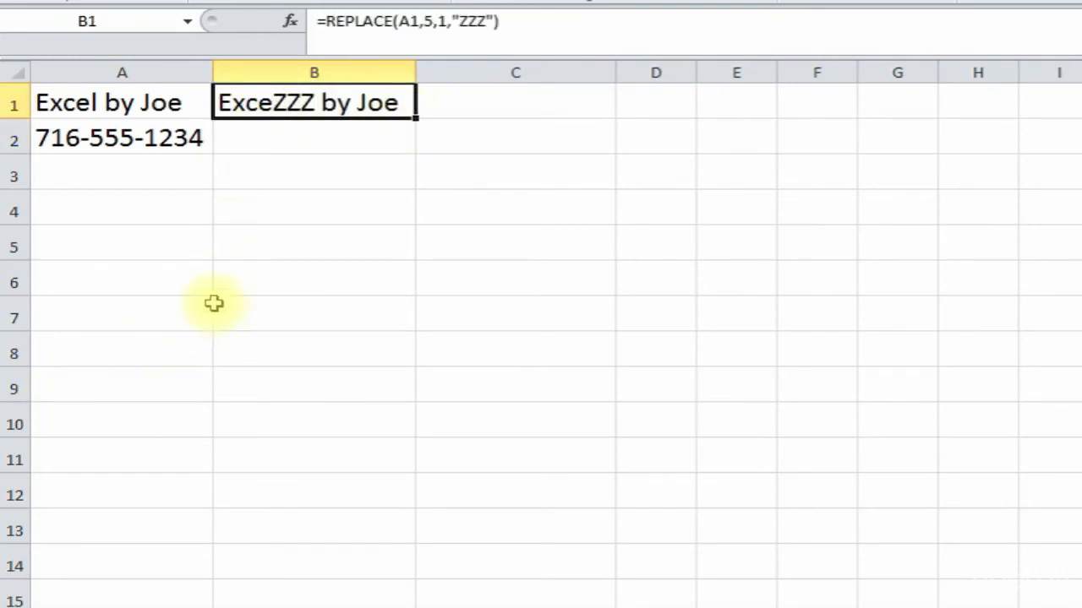
{"action": "left_click", "coordinate": [132, 136]}
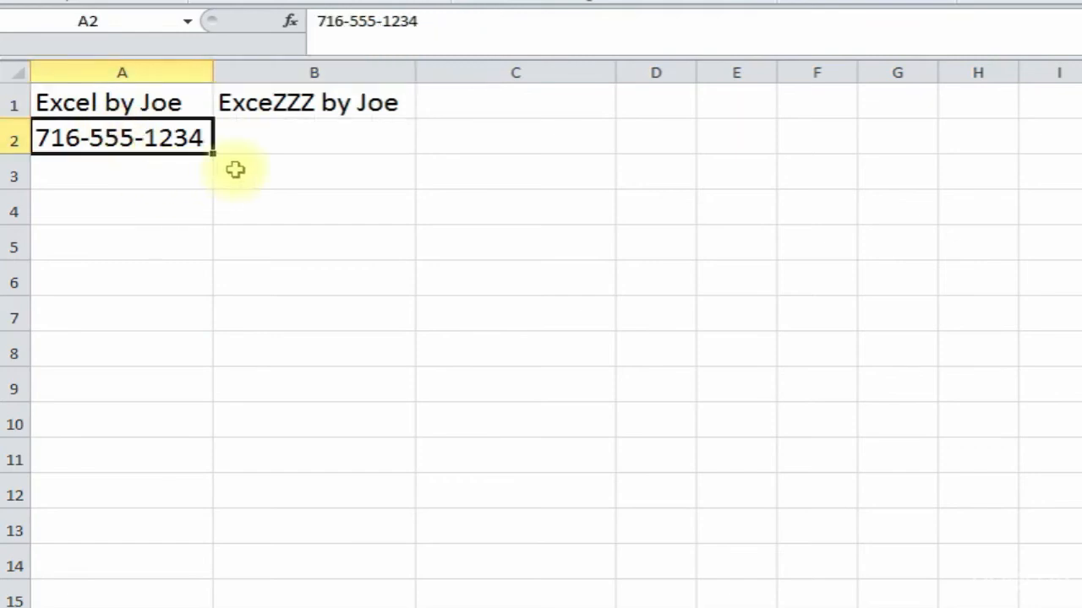
- Enter a second phone number in A3 and compare it with the one in A2
{"action": "left_click", "coordinate": [301, 141]}
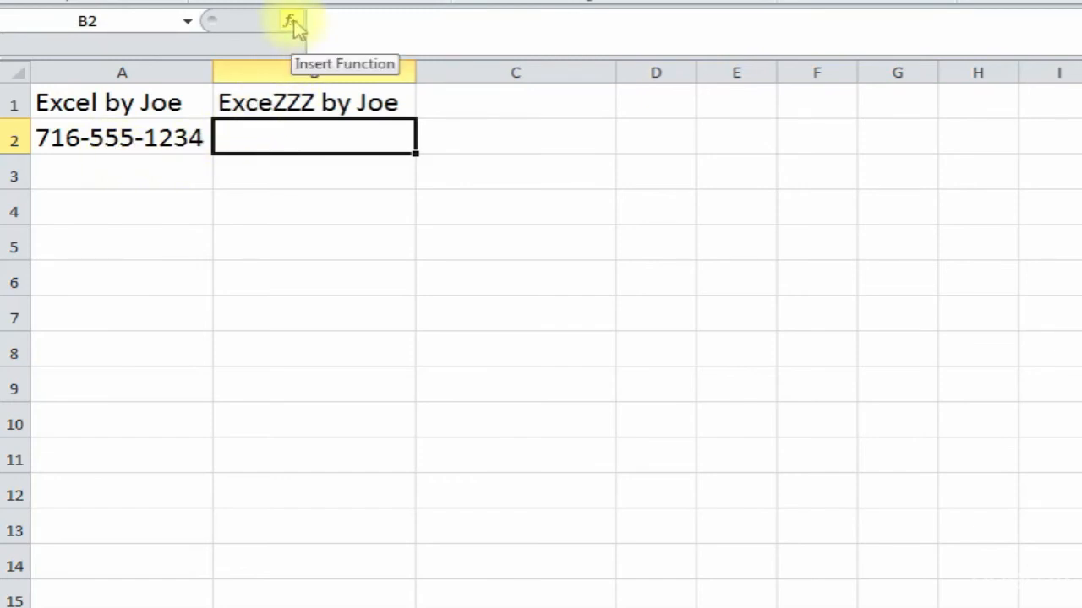
{"action": "left_click", "coordinate": [127, 169]}
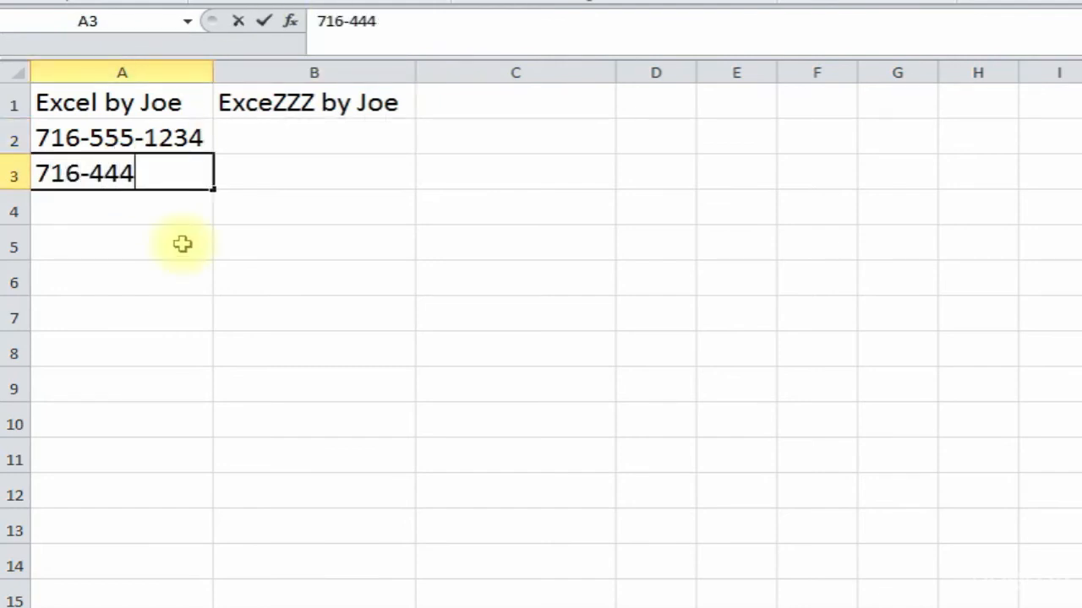
{"action": "key", "text": "Return"}
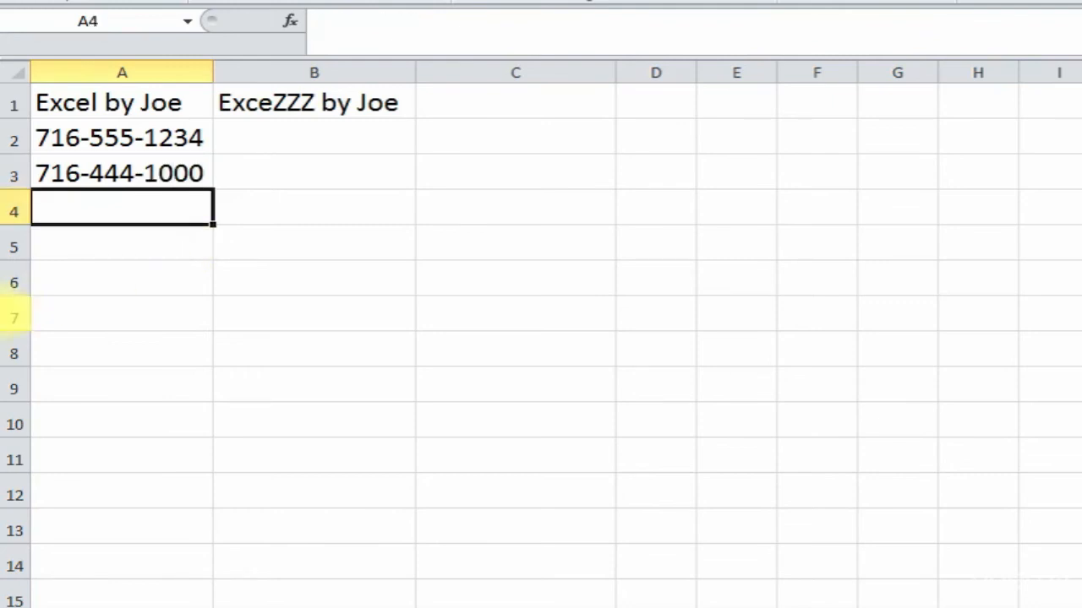
{"action": "left_click", "coordinate": [116, 169]}
{"action": "left_click", "coordinate": [133, 140]}
{"action": "left_click", "coordinate": [116, 167]}
{"action": "left_click", "coordinate": [133, 141]}
{"action": "left_click", "coordinate": [125, 173]}
{"action": "left_click", "coordinate": [126, 141]}
{"action": "left_click", "coordinate": [121, 169]}
- Enter =REPLACE(A2,5,3,999) in B2 to swap the phone number's middle three digits for 999
{"action": "left_click", "coordinate": [234, 138]}
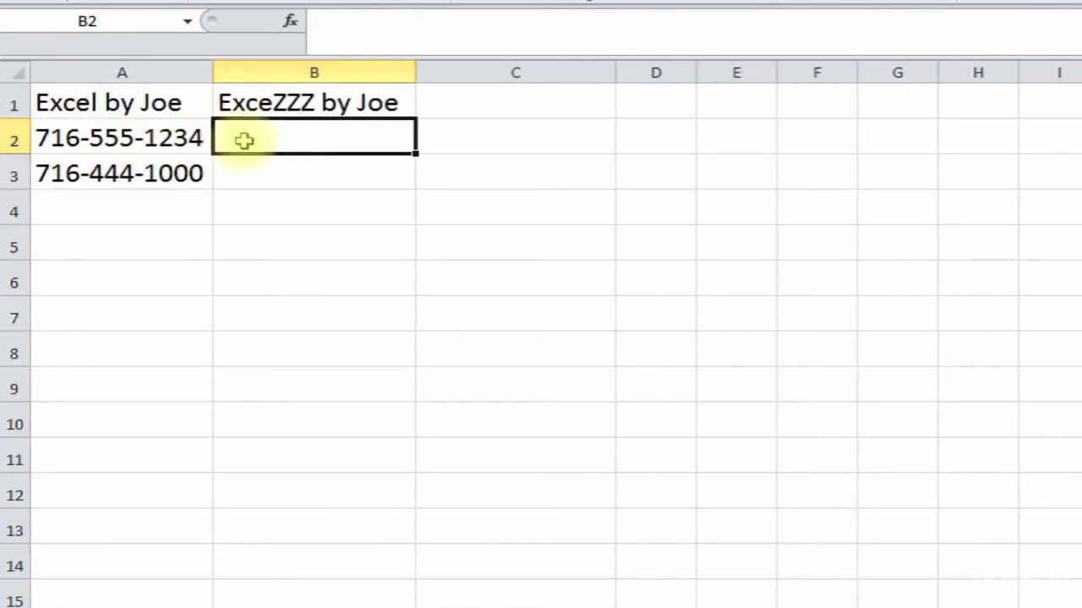
{"action": "left_click", "coordinate": [297, 22]}
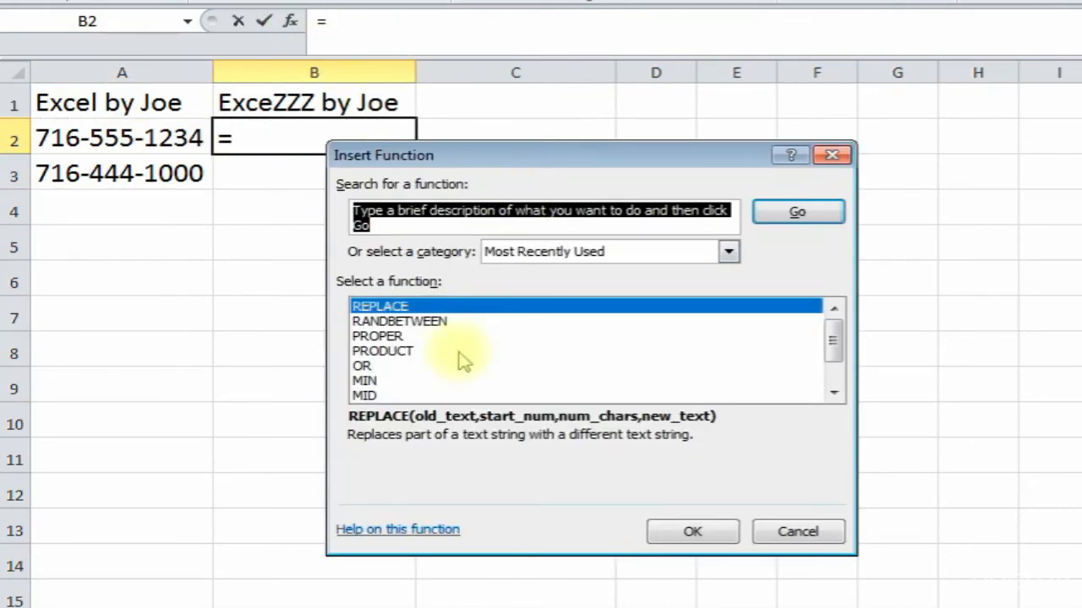
{"action": "double_click", "coordinate": [471, 308]}
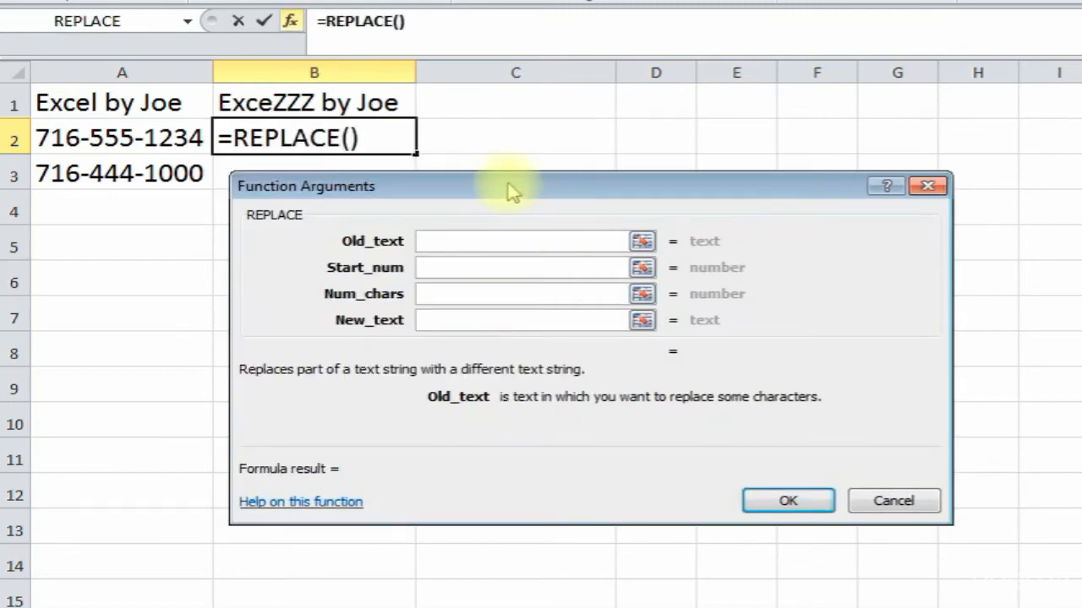
{"action": "left_click_drag", "start_coordinate": [507, 186], "coordinate": [497, 195]}
{"action": "left_click", "coordinate": [92, 138]}
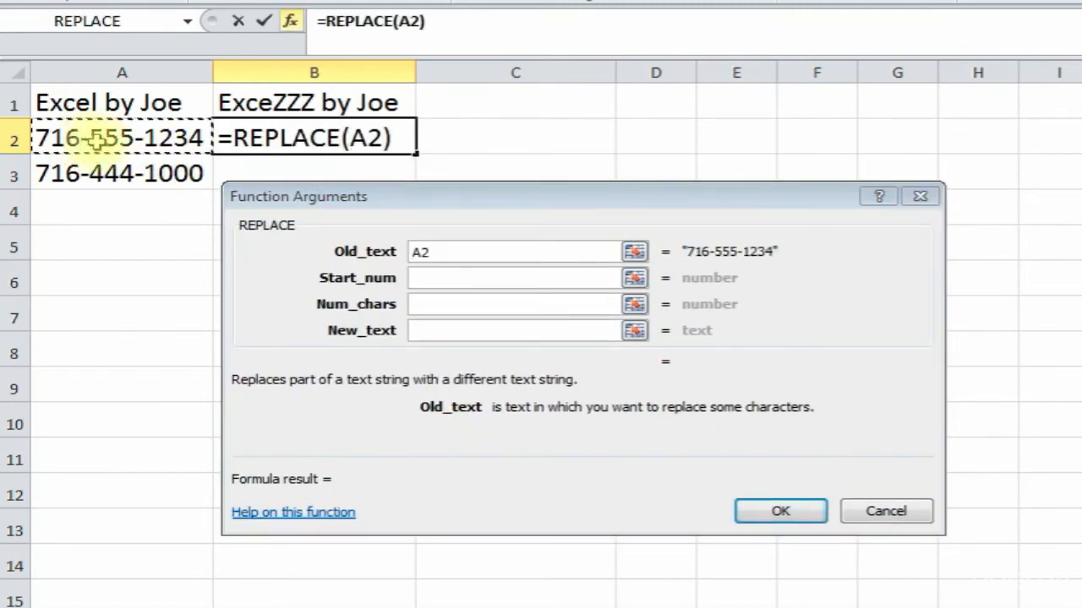
{"action": "left_click", "coordinate": [430, 277]}
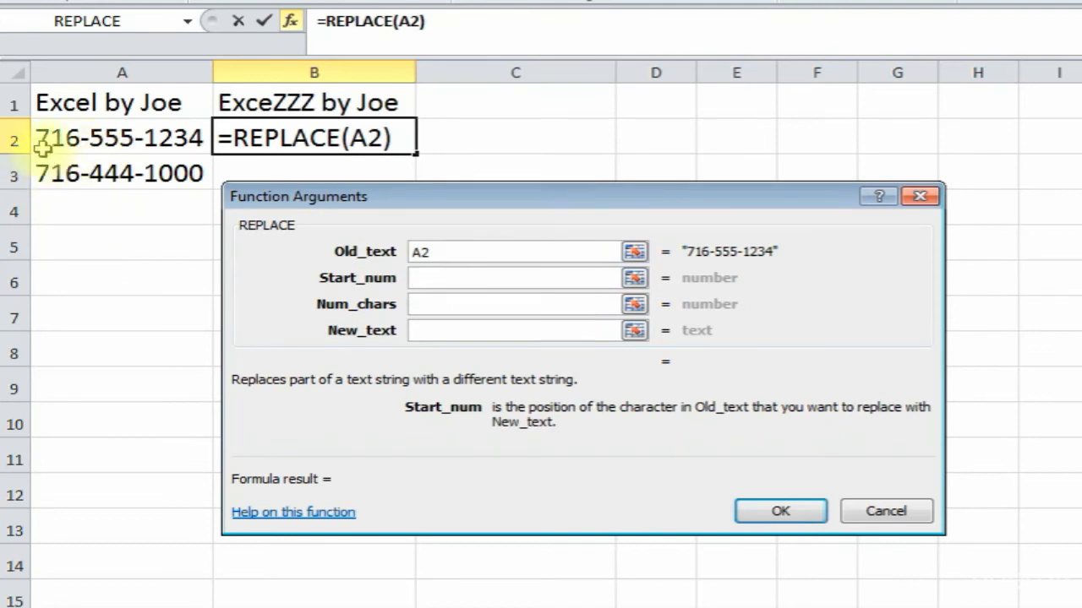
{"action": "type", "text": "5"}
{"action": "left_click", "coordinate": [424, 305]}
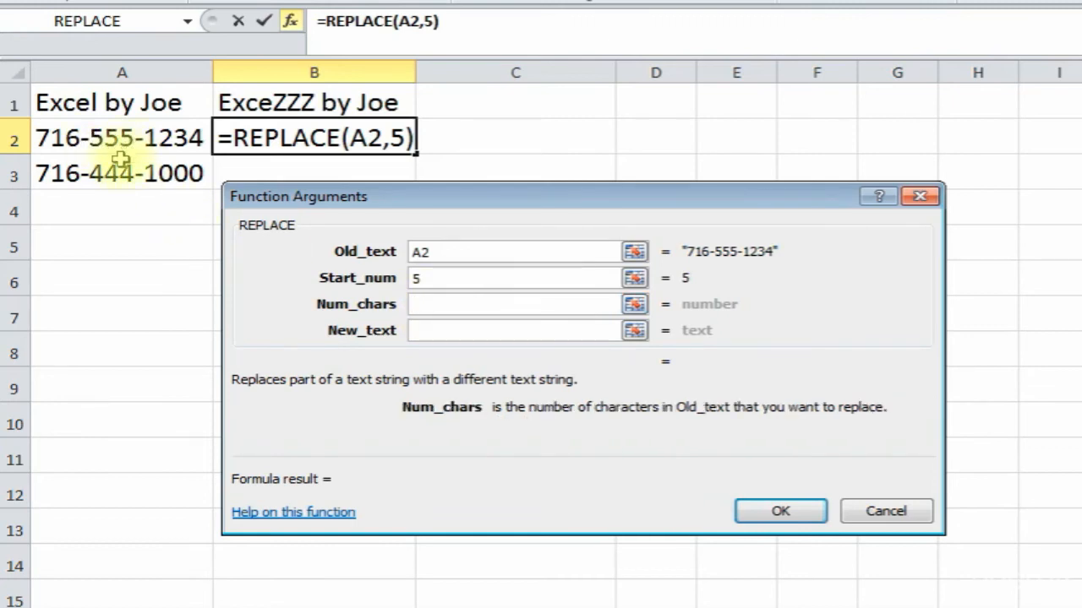
{"action": "type", "text": "3"}
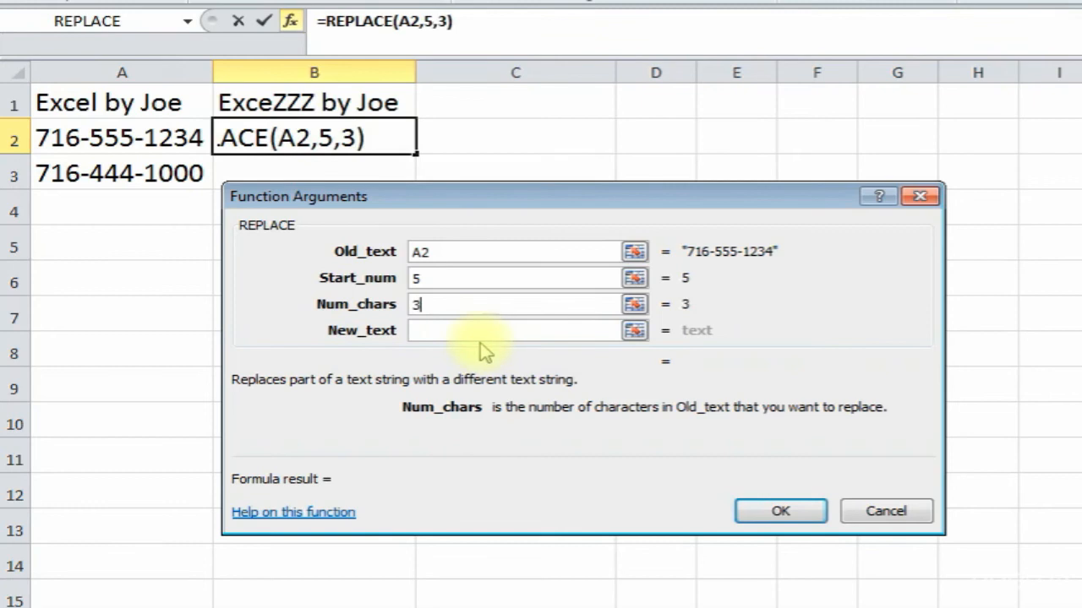
{"action": "left_click", "coordinate": [415, 330]}
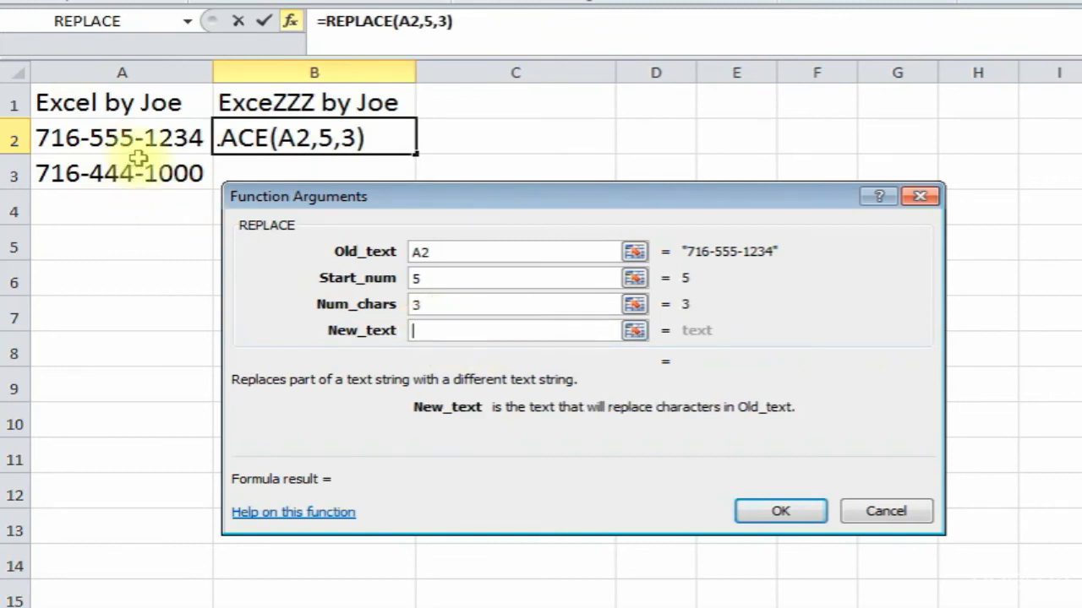
{"action": "type", "text": "999"}
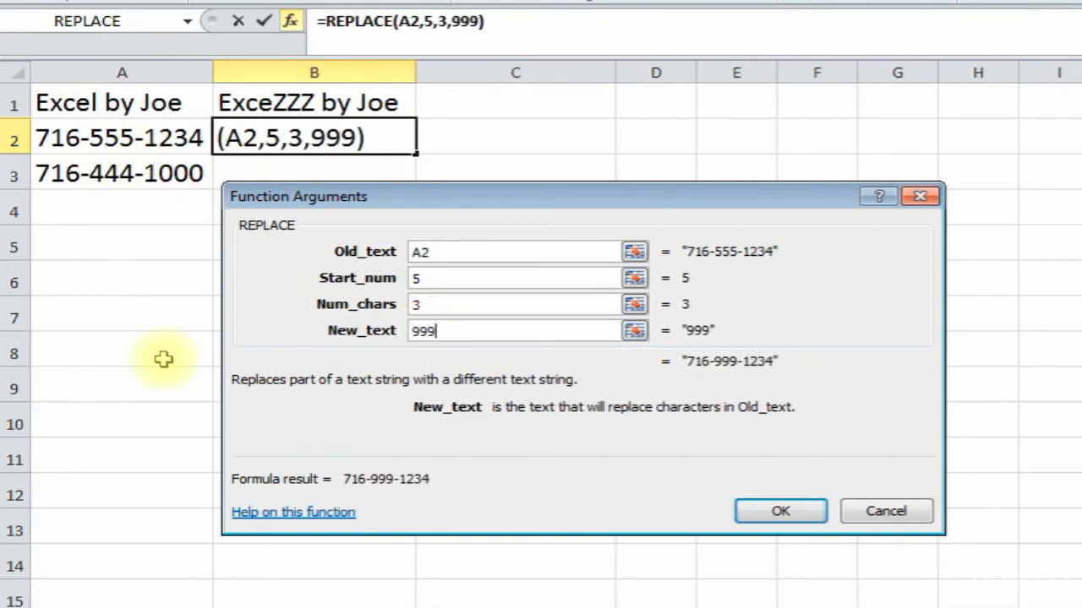
{"action": "left_click", "coordinate": [773, 510]}
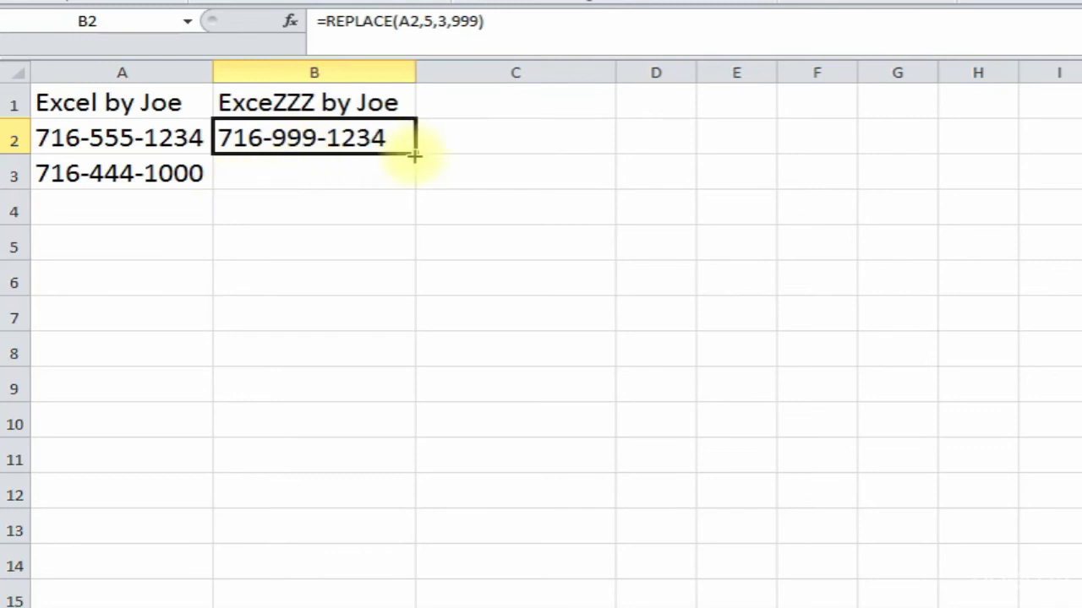
- Copy B2's REPLACE formula down to B3, check it, then go to the sheet with 123 in A1
{"action": "left_click_drag", "start_coordinate": [414, 155], "coordinate": [415, 181]}
{"action": "left_click", "coordinate": [103, 180]}
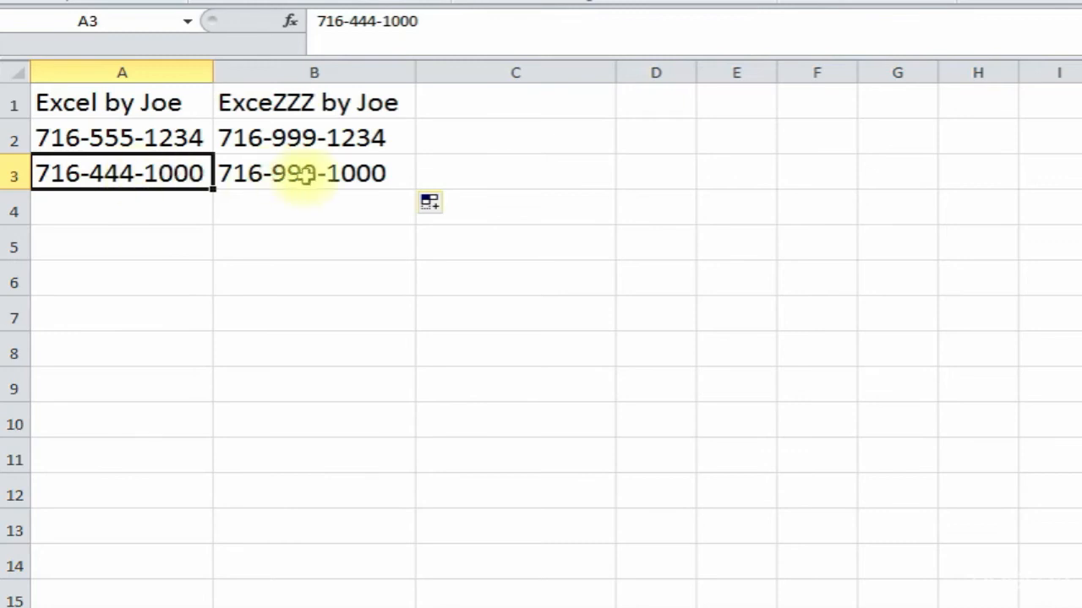
{"action": "scroll", "coordinate": [321, 188], "scroll_direction": "right", "scroll_amount": 1}
{"action": "scroll", "coordinate": [328, 194], "scroll_direction": "left", "scroll_amount": 1}
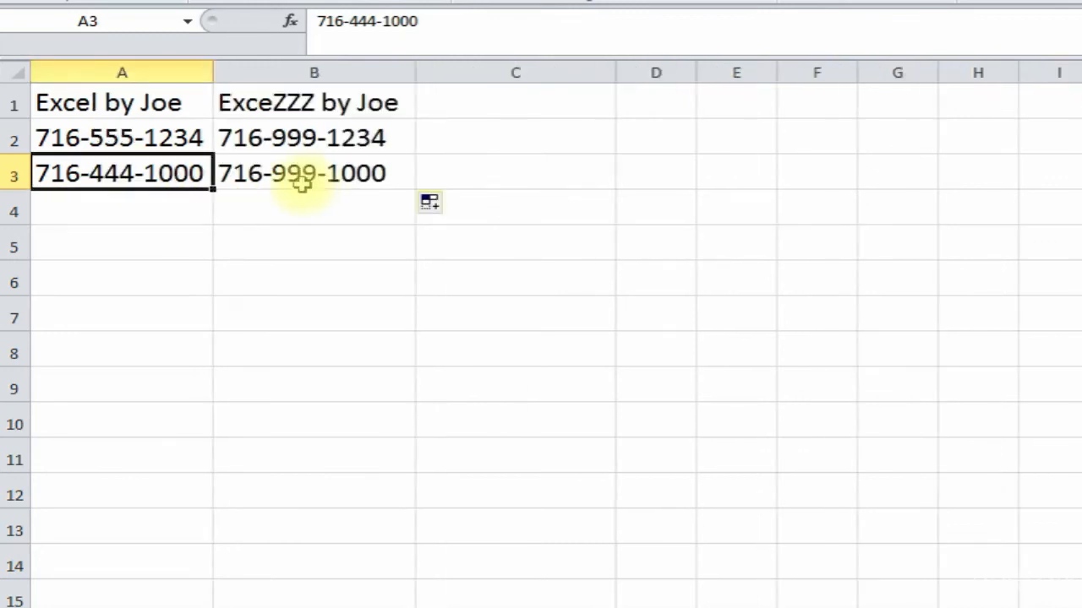
{"action": "left_click", "coordinate": [265, 181]}
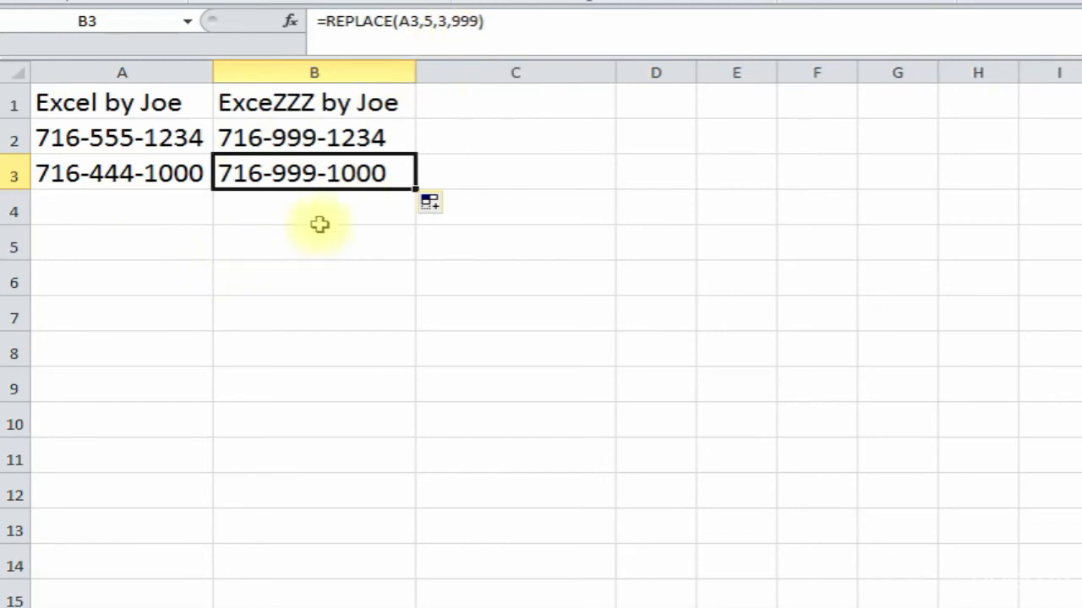
{"action": "left_click", "coordinate": [379, 328]}
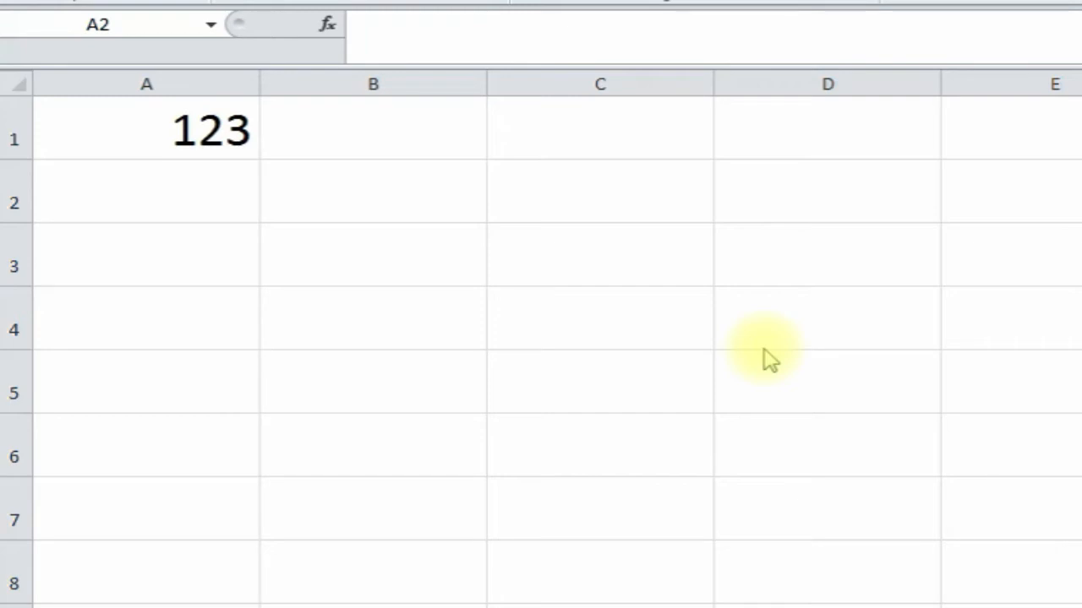
- Type the label 'rept' in B4
{"action": "left_click", "coordinate": [372, 292]}
{"action": "type", "text": "rept"}
{"action": "key", "text": "Return"}
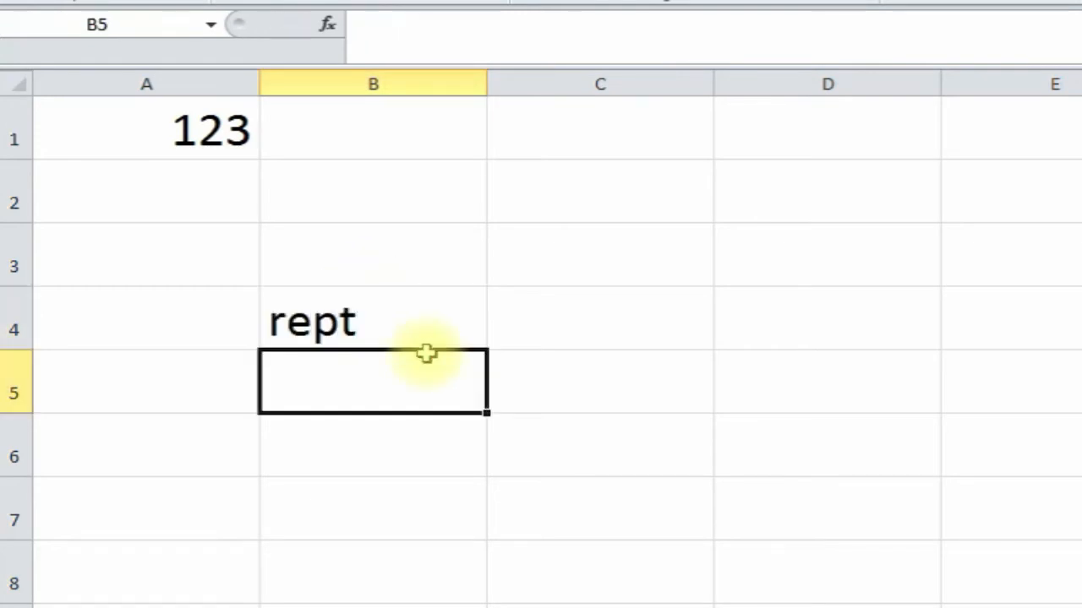
- Enter =REPT(A1,3) in B1 to show 123123123, and widen column B to fit
{"action": "left_click", "coordinate": [374, 137]}
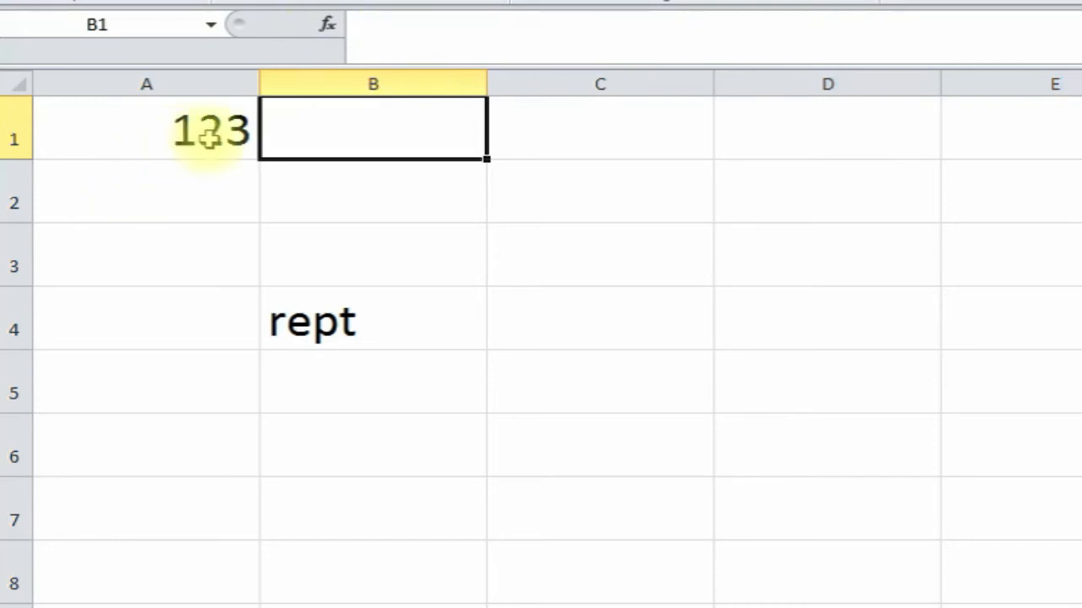
{"action": "left_click", "coordinate": [328, 26]}
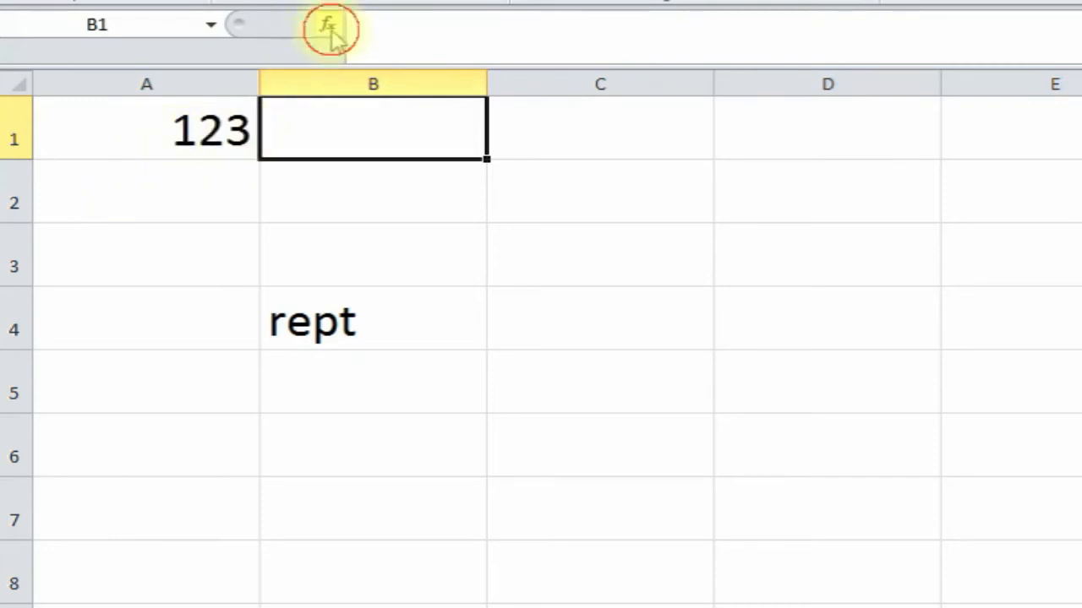
{"action": "type", "text": "rep"}
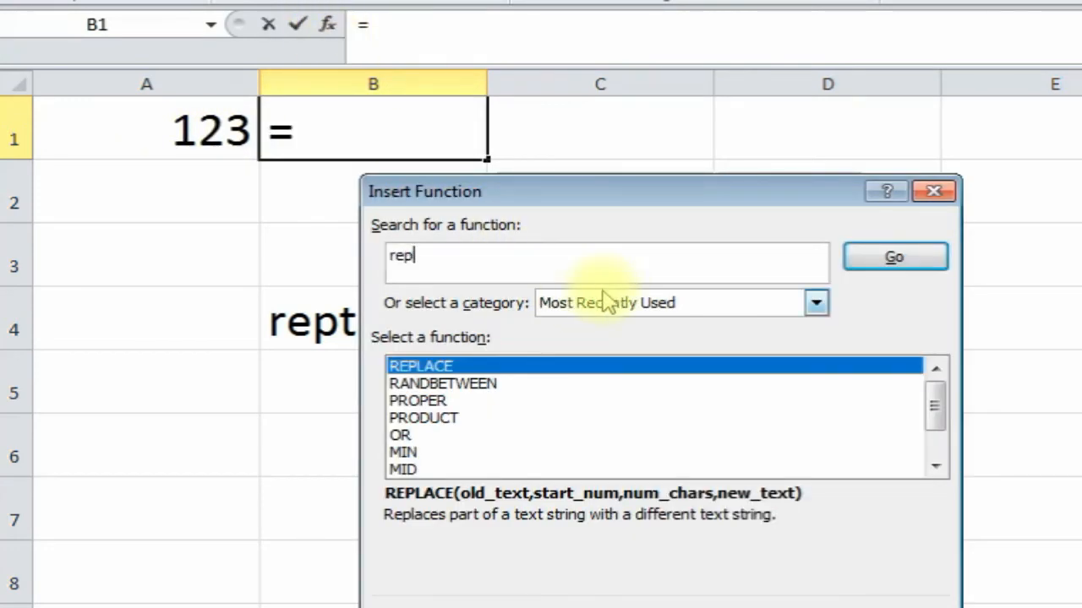
{"action": "type", "text": "t"}
{"action": "key", "text": "Return"}
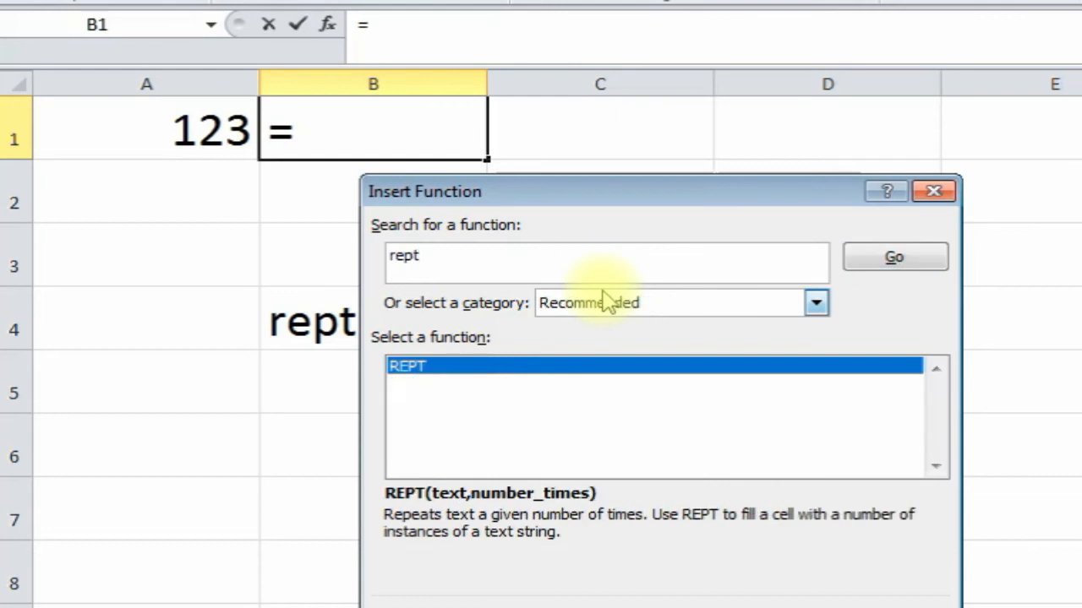
{"action": "double_click", "coordinate": [619, 369]}
{"action": "left_click_drag", "start_coordinate": [566, 253], "coordinate": [504, 180]}
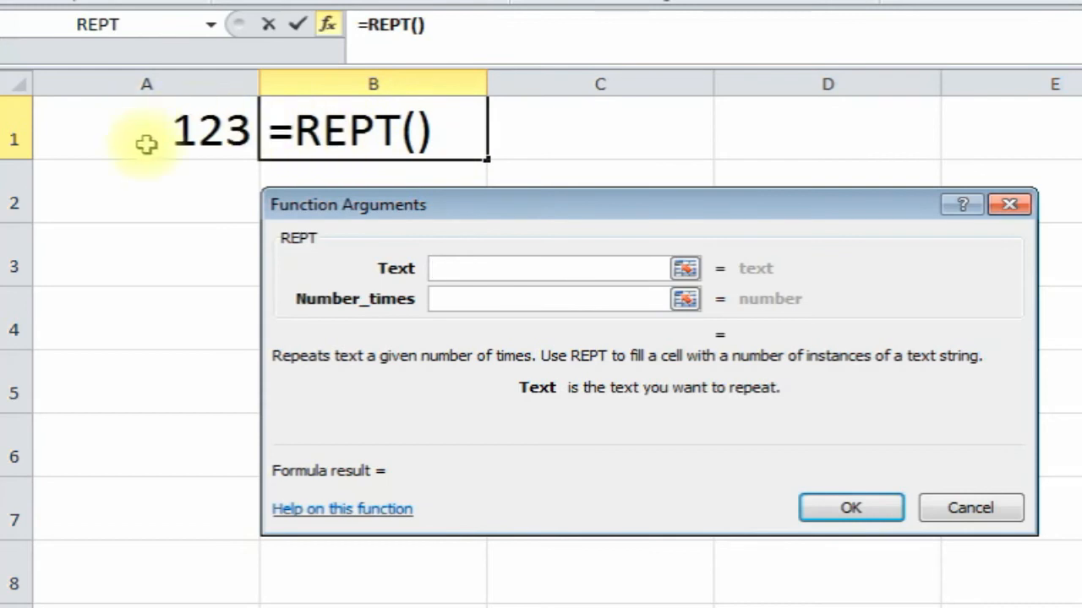
{"action": "left_click", "coordinate": [171, 127]}
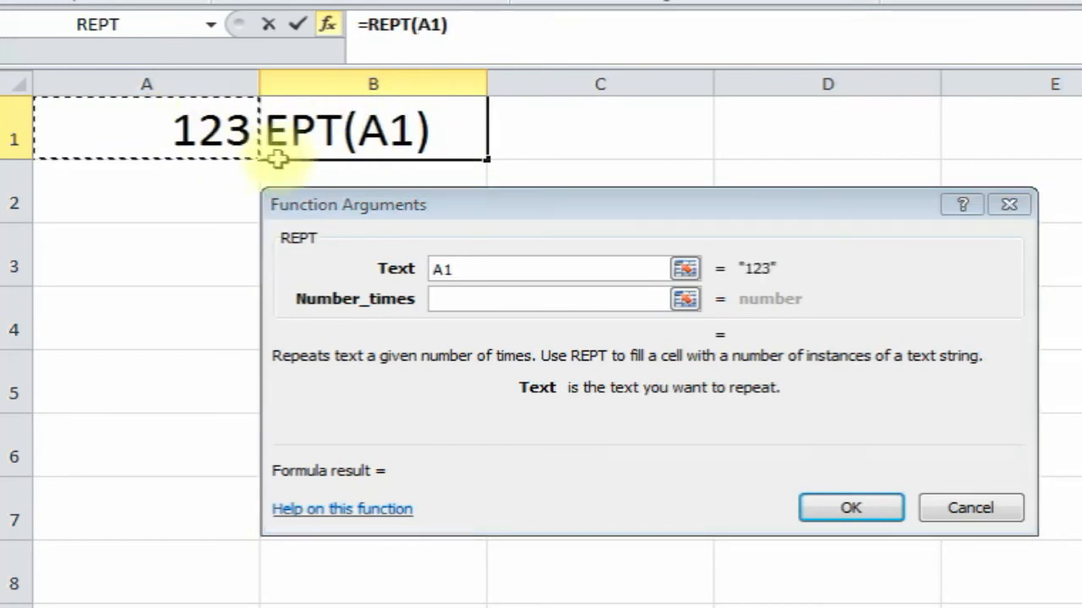
{"action": "left_click", "coordinate": [473, 299]}
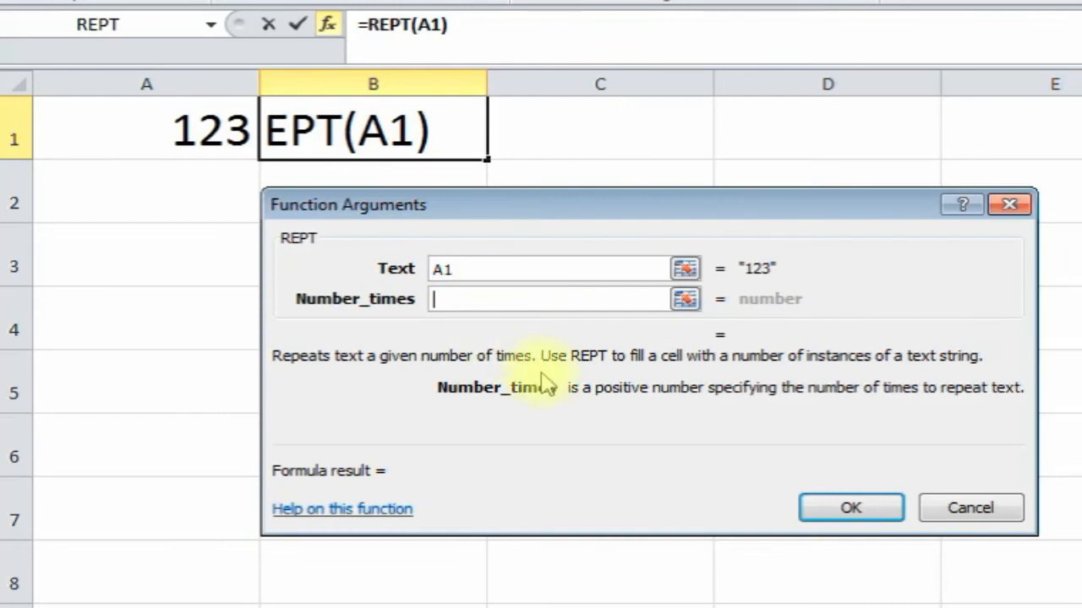
{"action": "type", "text": "3"}
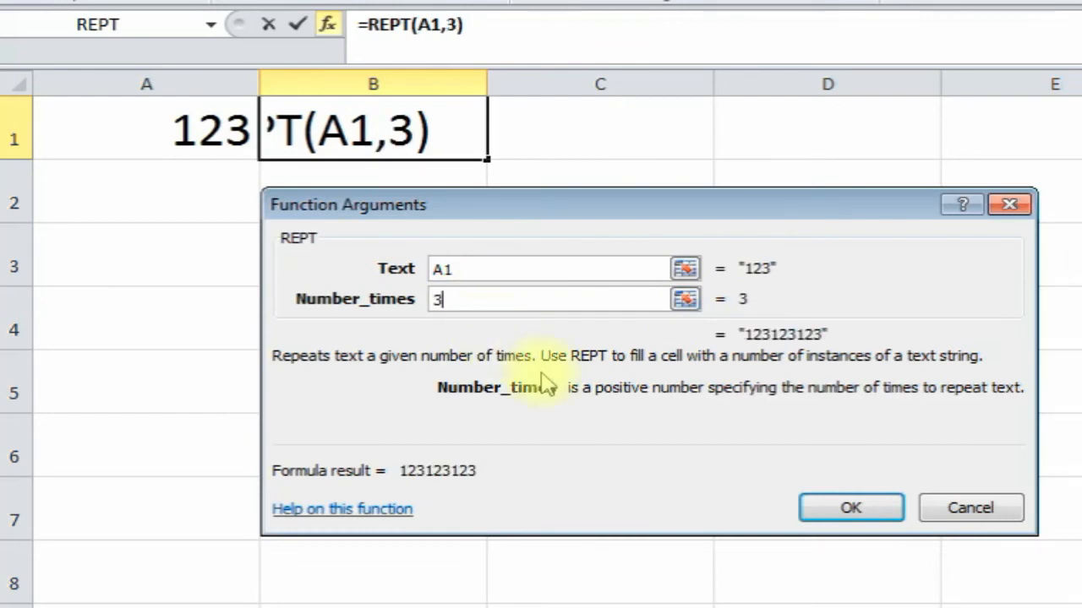
{"action": "left_click", "coordinate": [884, 510]}
{"action": "left_click_drag", "start_coordinate": [486, 85], "coordinate": [543, 84]}
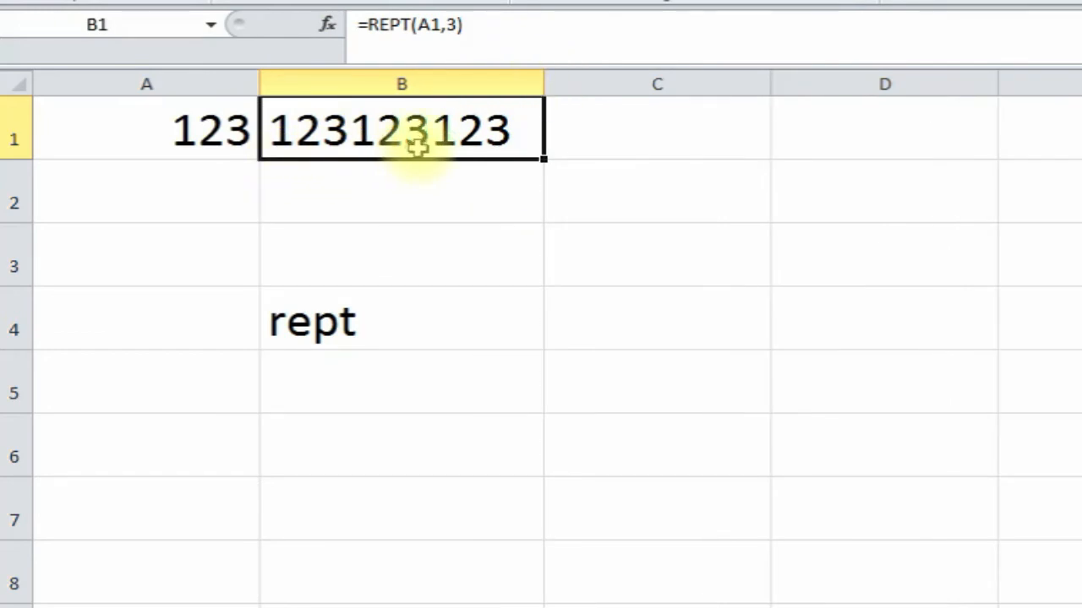
{"action": "left_click", "coordinate": [385, 178]}
{"action": "type", "text": "="}
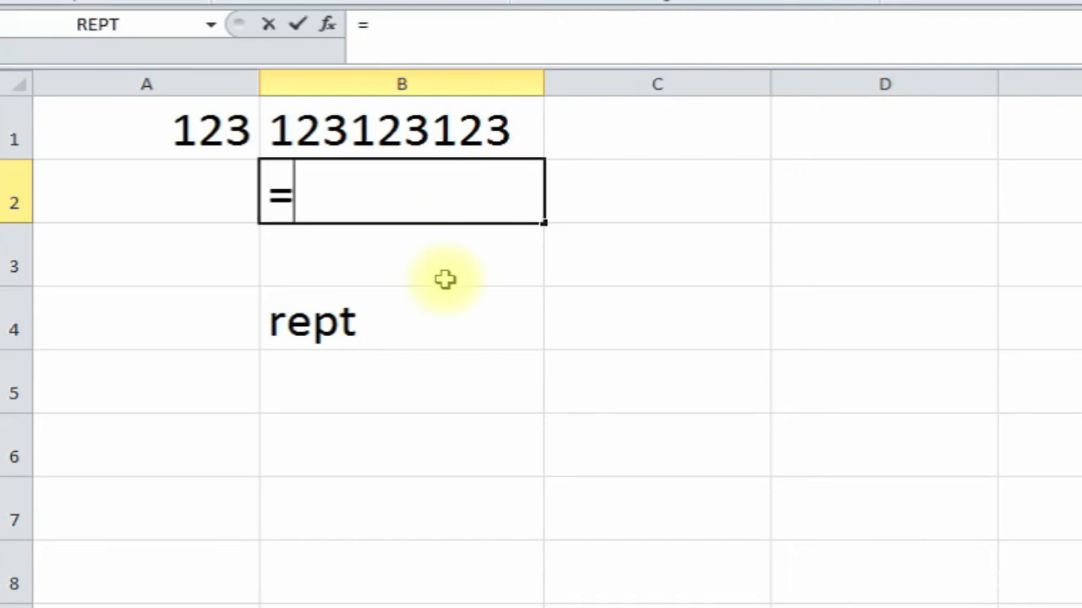
{"action": "type", "text": "rept("}
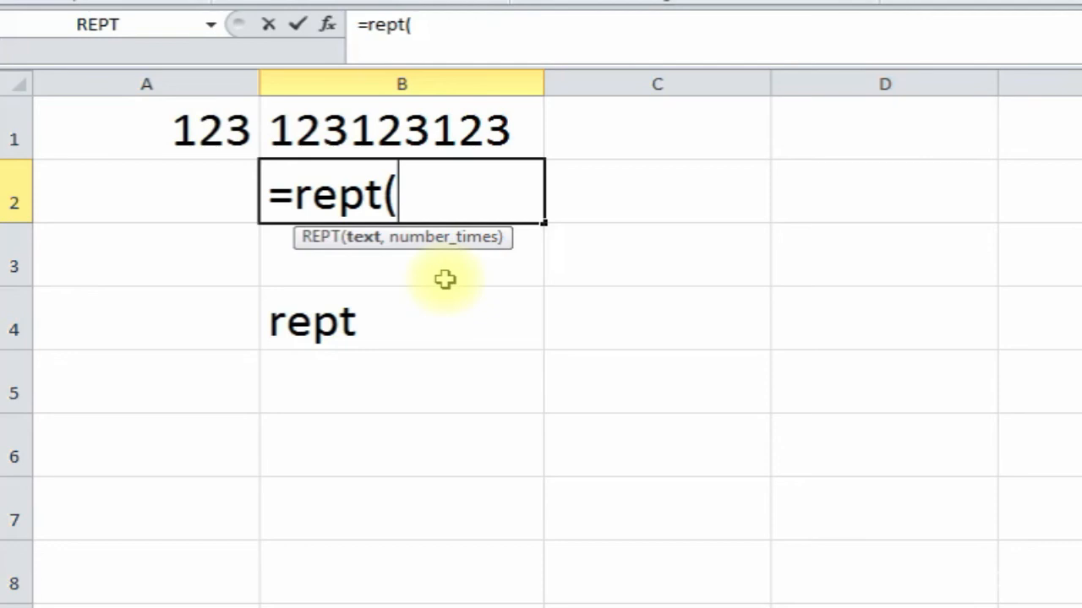
{"action": "type", "text": "22"}
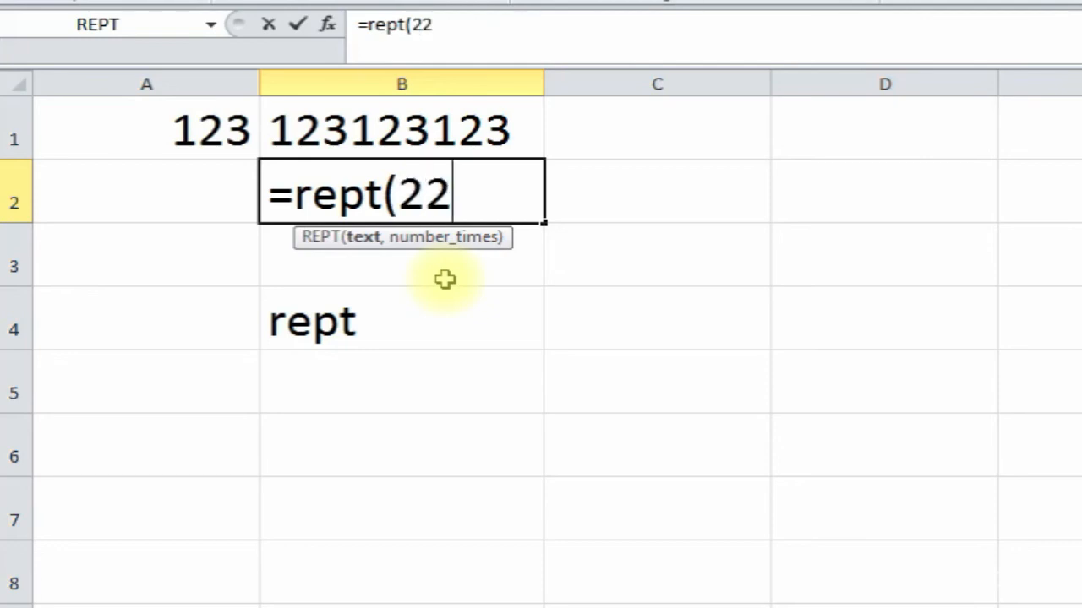
{"action": "type", "text": ",5"}
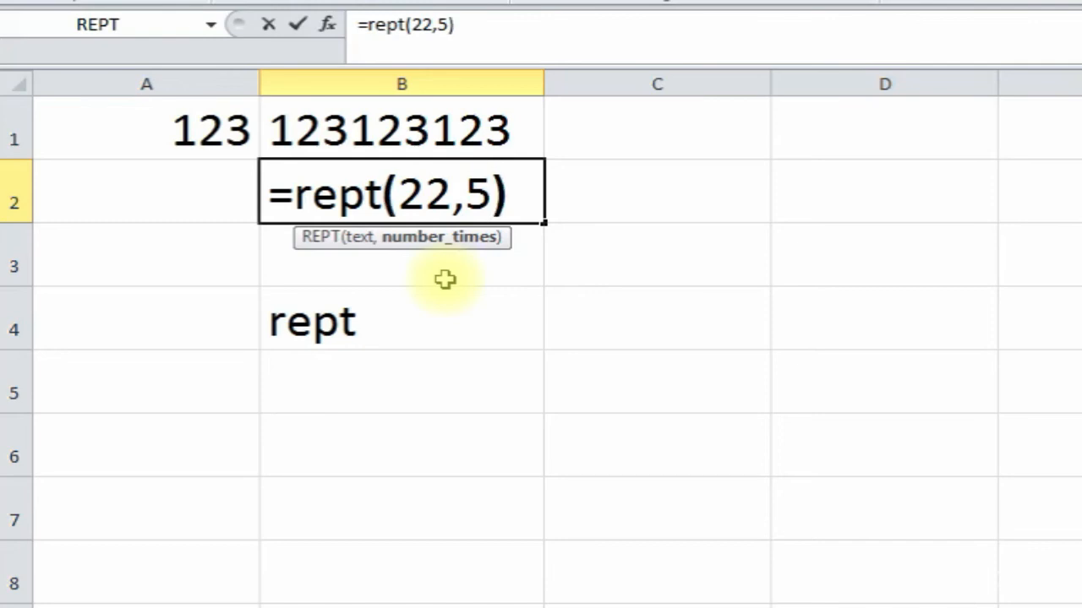
{"action": "type", "text": ")"}
{"action": "key", "text": "Return"}
{"action": "left_click", "coordinate": [381, 212]}
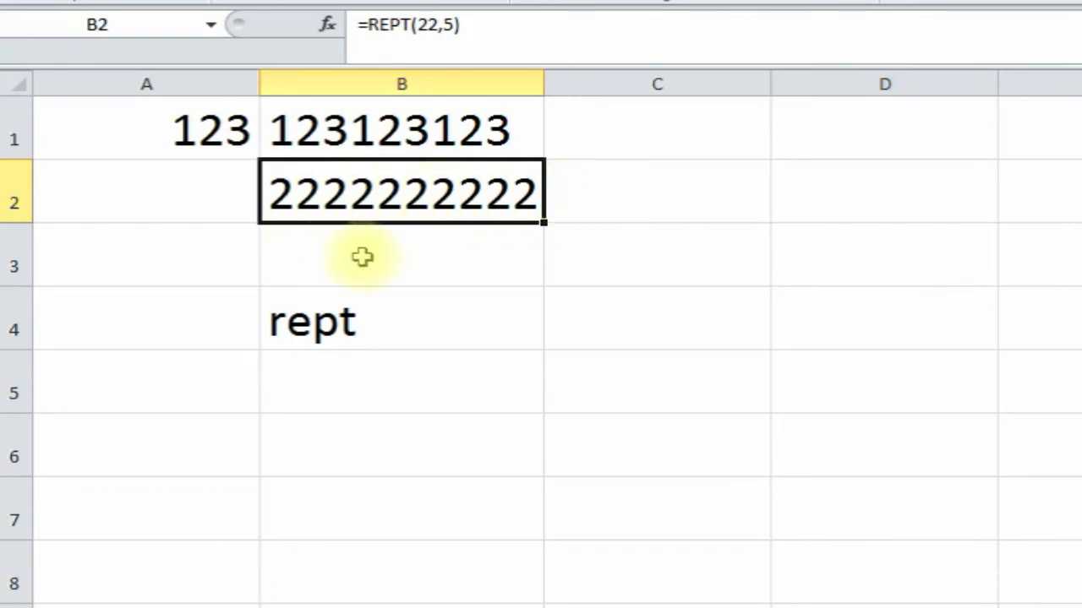
- Review the repeated results in B1 and B2, then move to the RIGHT Function sheet
{"action": "left_click", "coordinate": [209, 167]}
{"action": "left_click", "coordinate": [434, 221]}
{"action": "left_click", "coordinate": [476, 99]}
{"action": "left_click", "coordinate": [422, 208]}
{"action": "left_click", "coordinate": [282, 251]}
{"action": "left_click", "coordinate": [227, 250]}
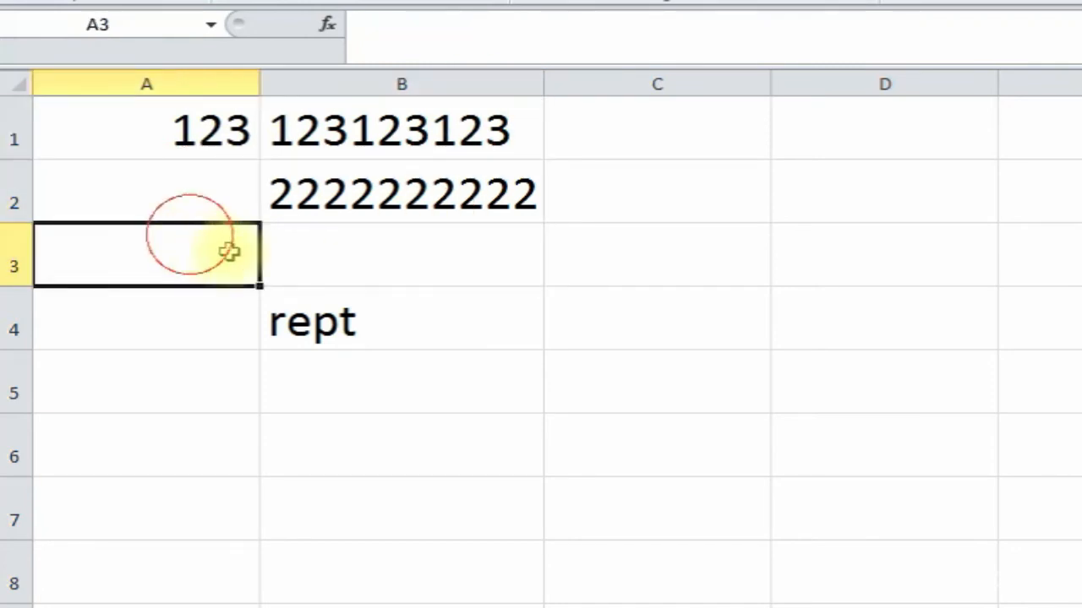
{"action": "left_click", "coordinate": [462, 259]}
{"action": "left_click", "coordinate": [635, 258]}
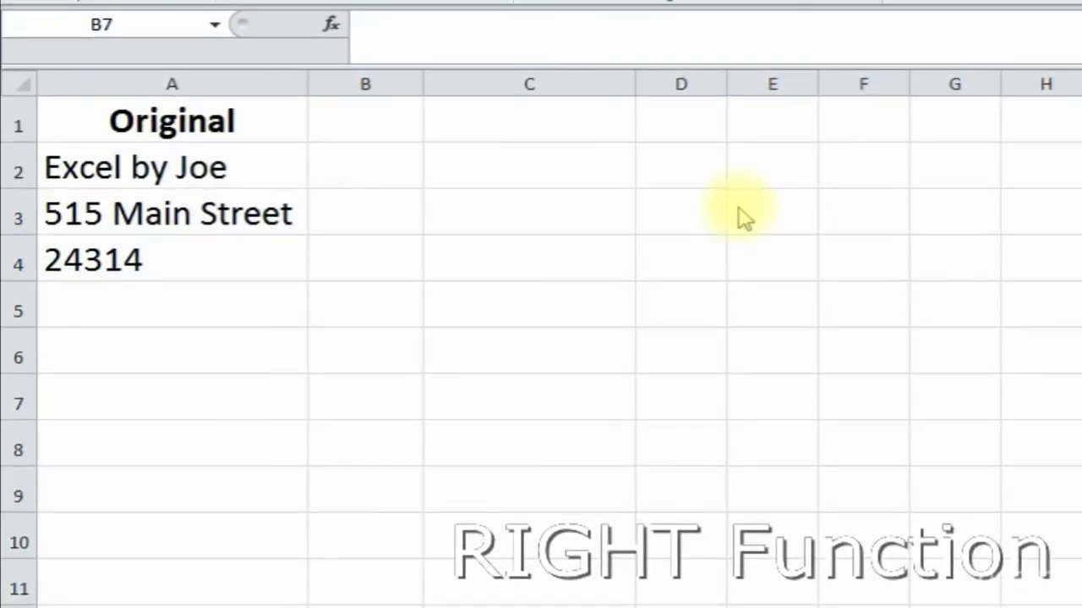
- Label cell C7 with the text 'right'
{"action": "left_click", "coordinate": [591, 382]}
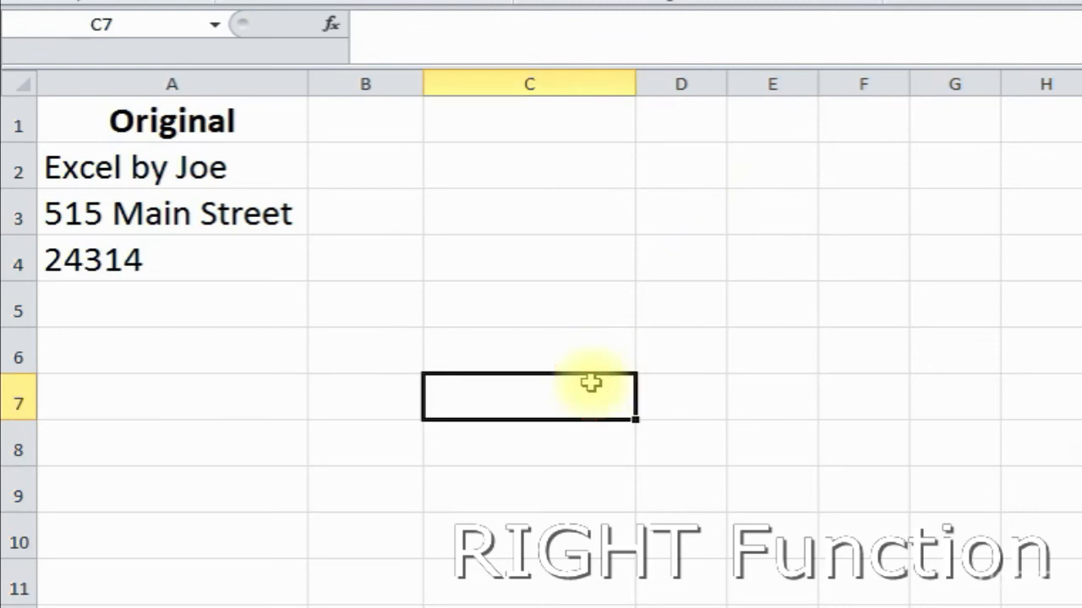
{"action": "type", "text": "right"}
{"action": "key", "text": "Return"}
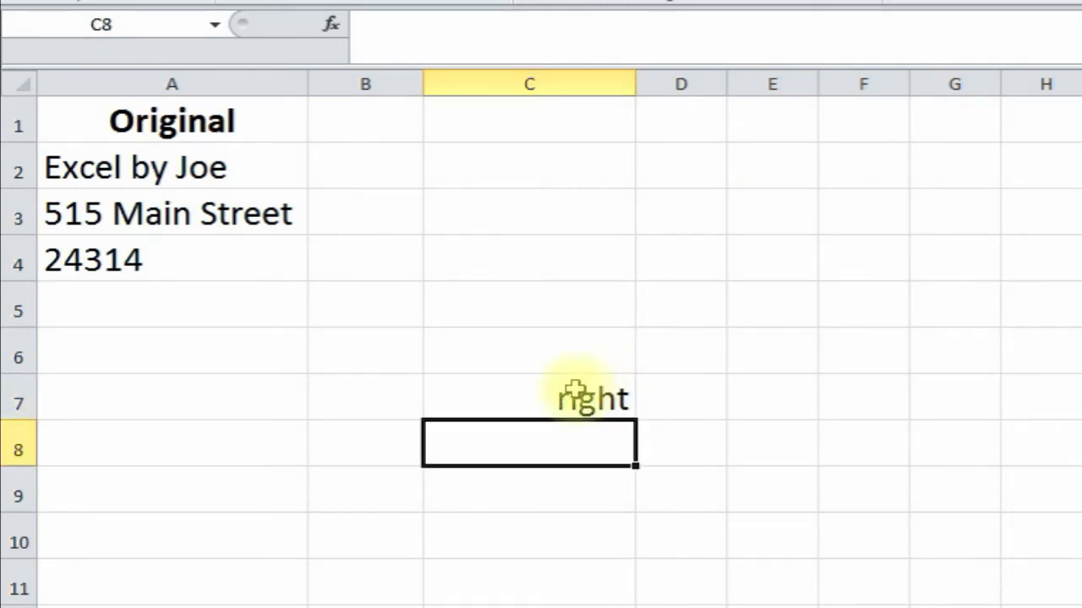
{"action": "left_click", "coordinate": [572, 394]}
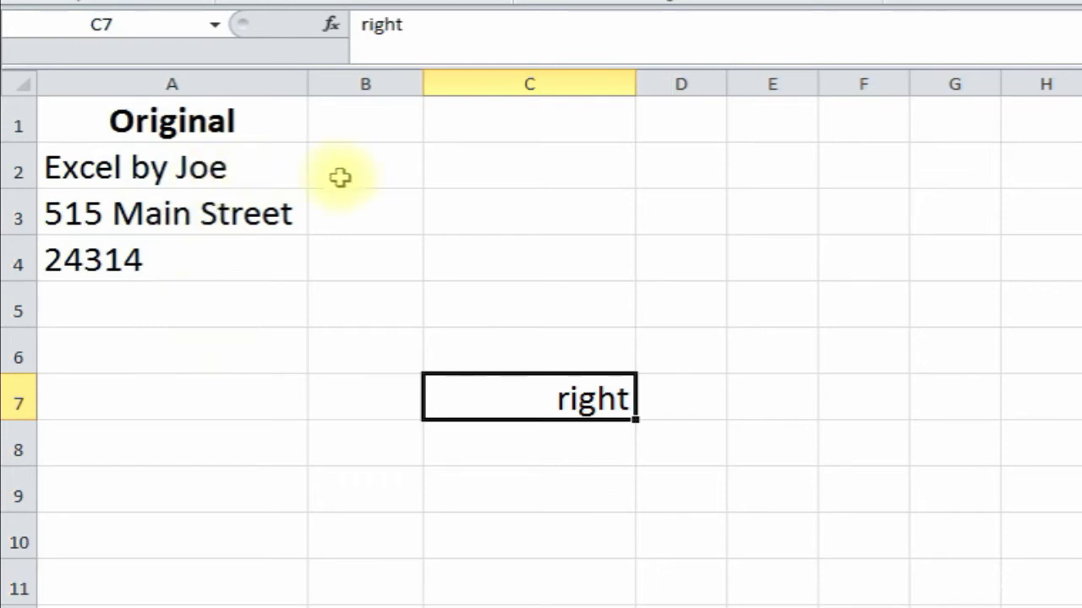
- Widen column B to 27.71 (199 pixels) beside the Original entries
{"action": "left_click_drag", "start_coordinate": [424, 91], "coordinate": [591, 92]}
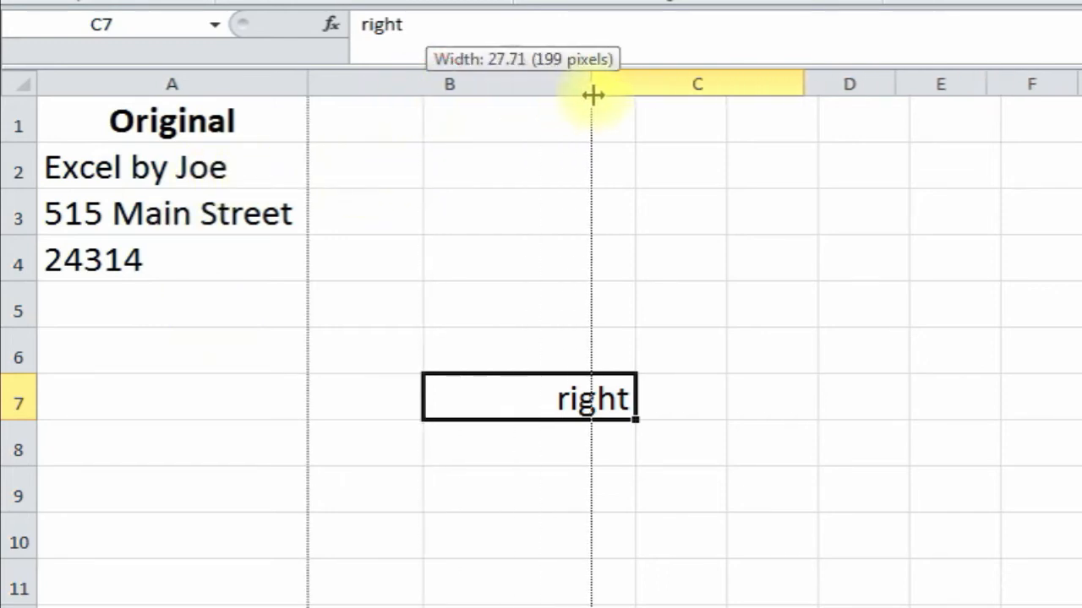
{"action": "left_click", "coordinate": [193, 169]}
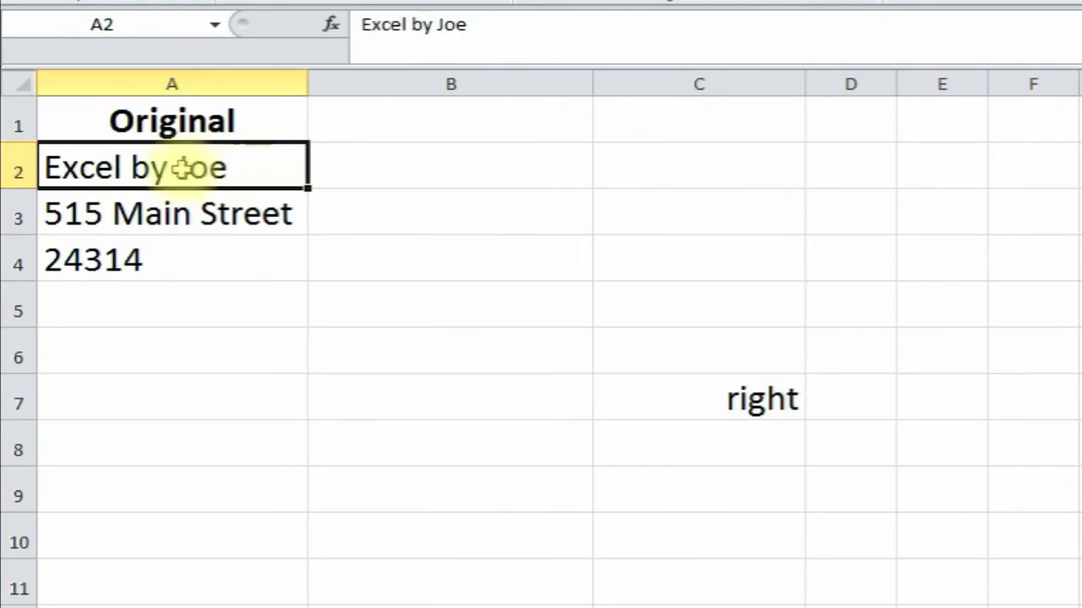
{"action": "left_click", "coordinate": [372, 175]}
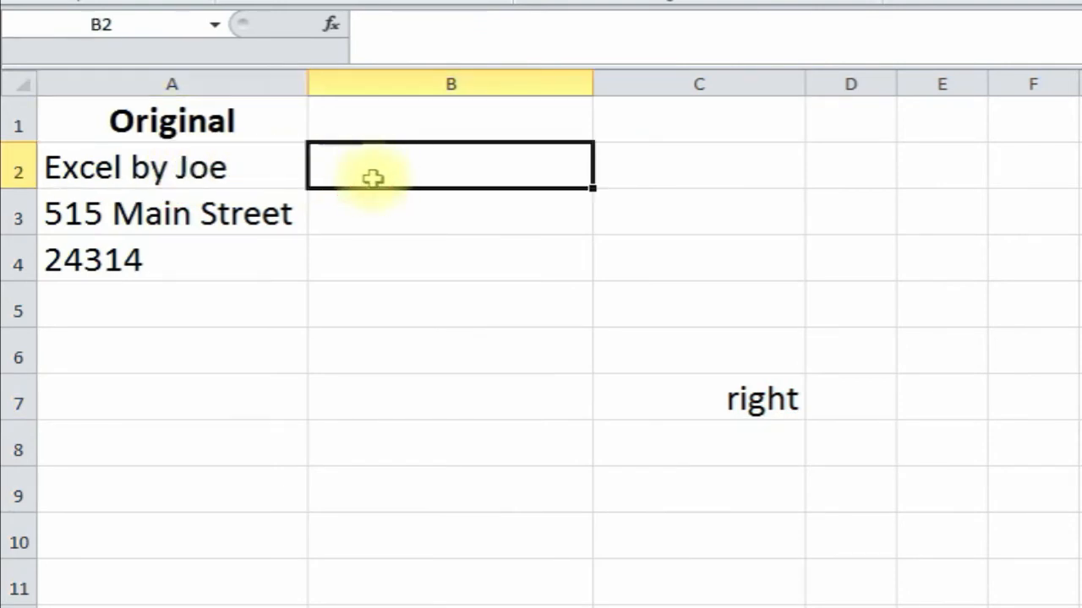
- Insert =RIGHT(A2,3) in B2 to show 'Joe', and start typing =right( in B3
{"action": "left_click", "coordinate": [335, 28]}
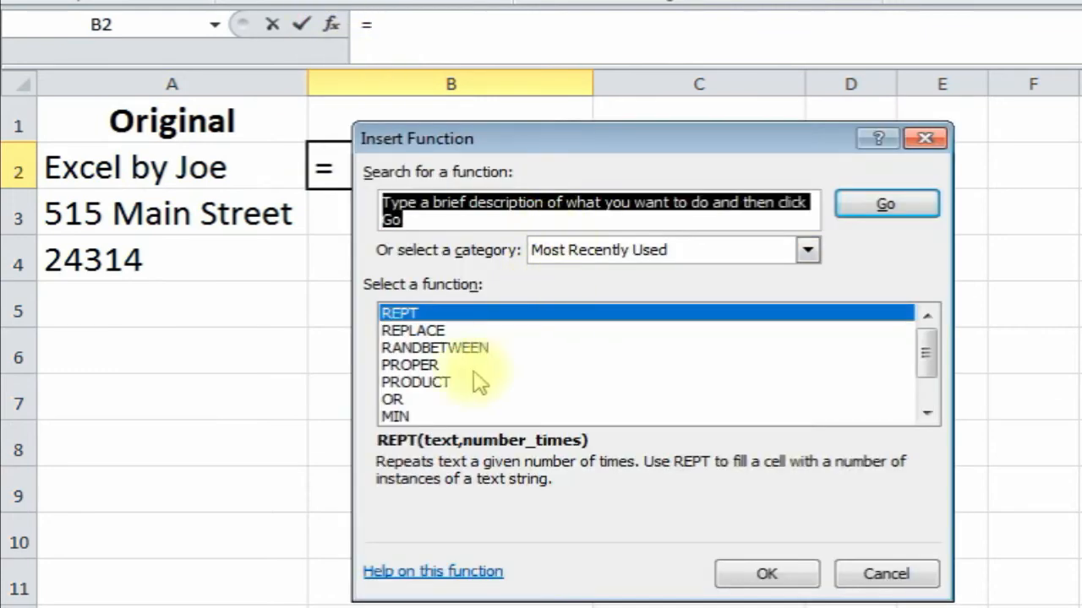
{"action": "type", "text": "right"}
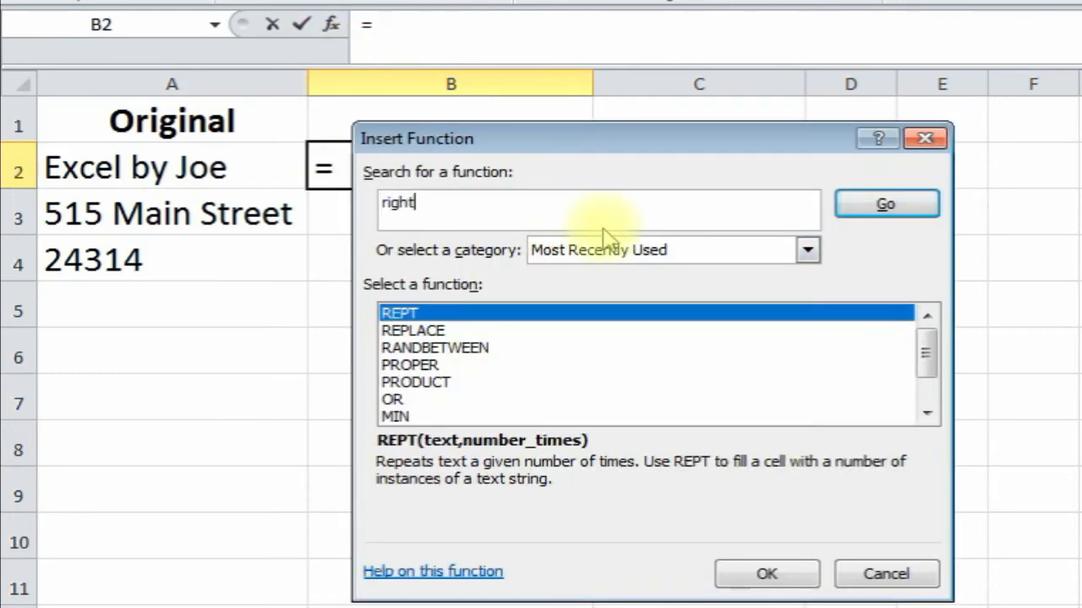
{"action": "key", "text": "Return"}
{"action": "double_click", "coordinate": [551, 315]}
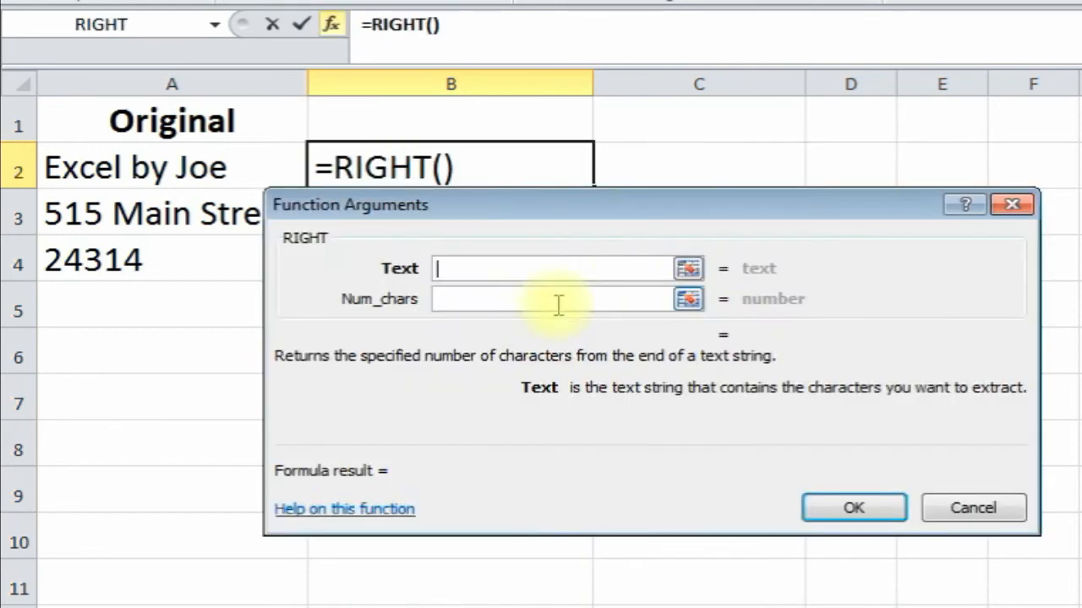
{"action": "left_click_drag", "start_coordinate": [536, 210], "coordinate": [523, 224]}
{"action": "left_click", "coordinate": [454, 278]}
{"action": "left_click", "coordinate": [152, 169]}
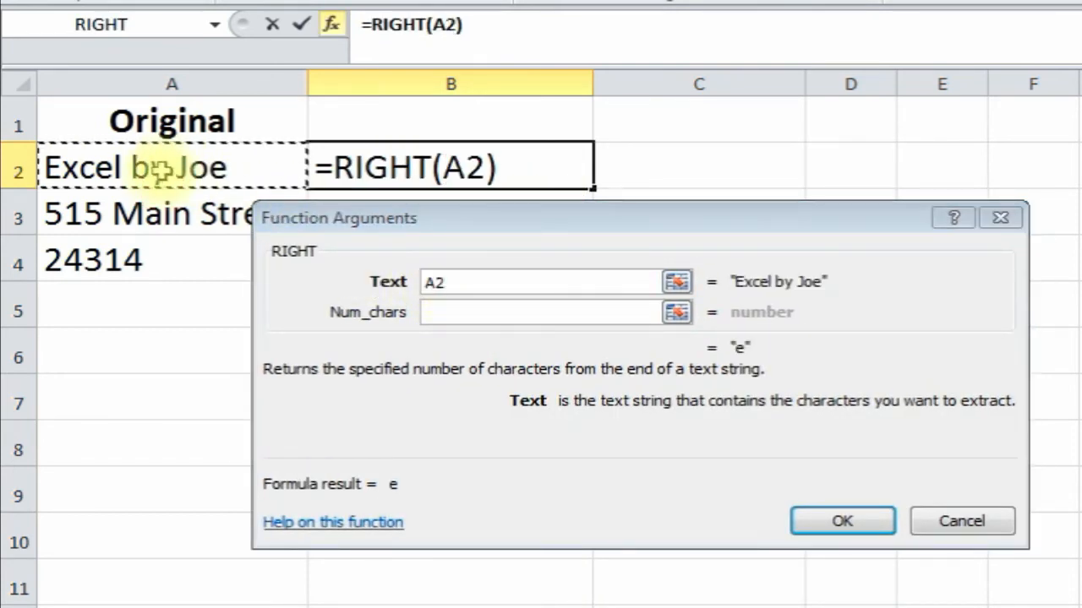
{"action": "left_click", "coordinate": [463, 314]}
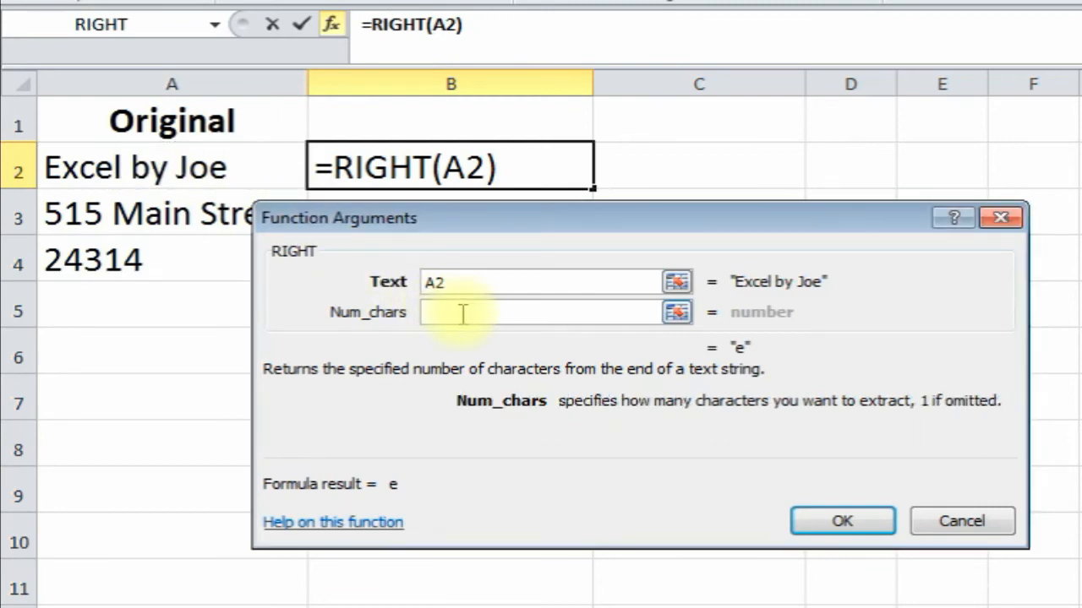
{"action": "type", "text": "3"}
{"action": "left_click", "coordinate": [870, 518]}
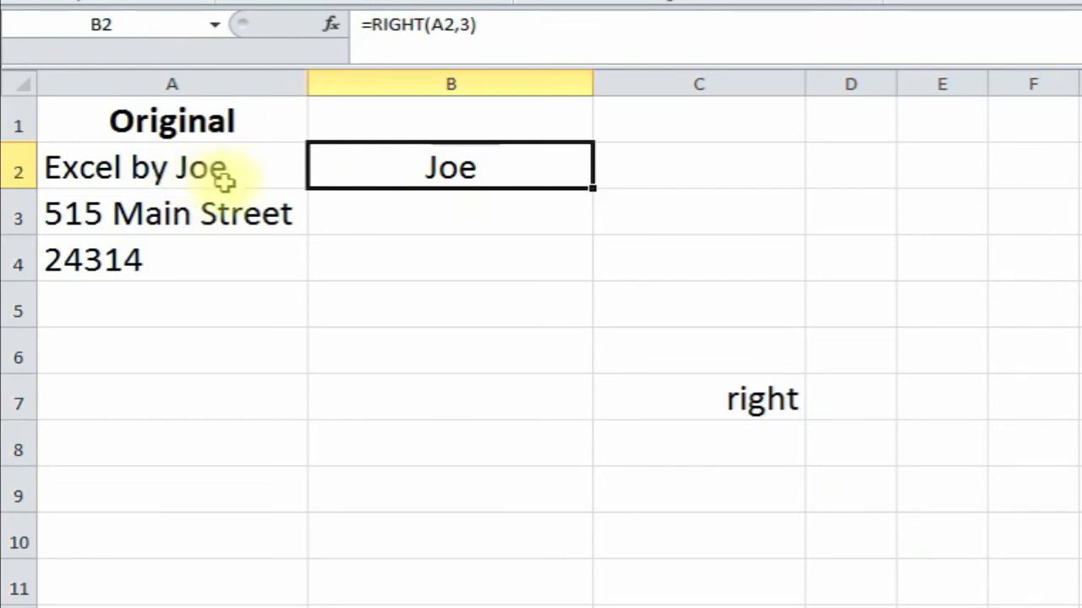
{"action": "left_click", "coordinate": [399, 224]}
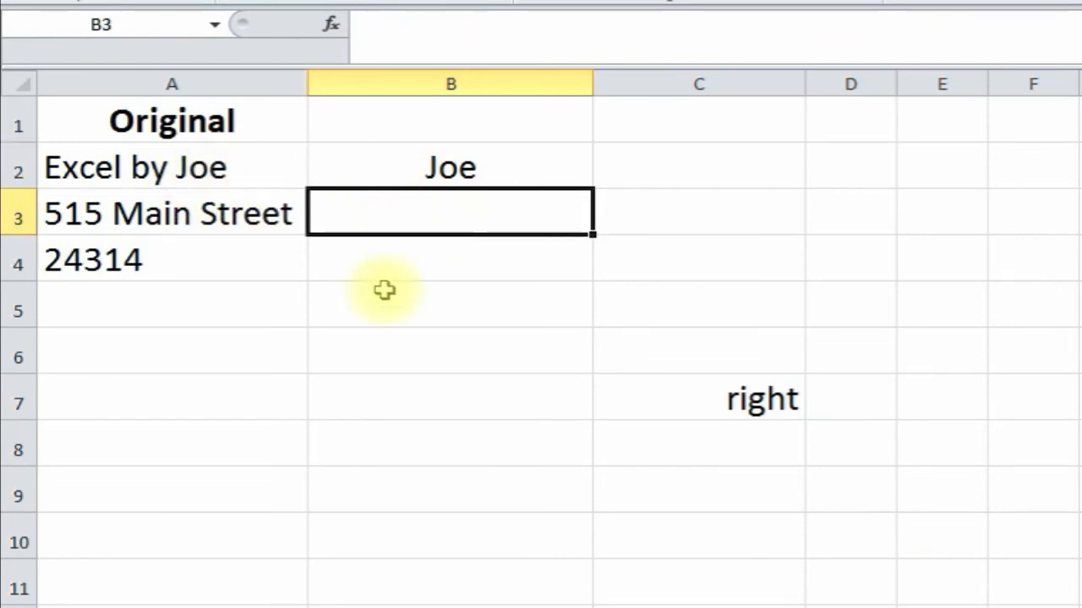
{"action": "type", "text": "=right"}
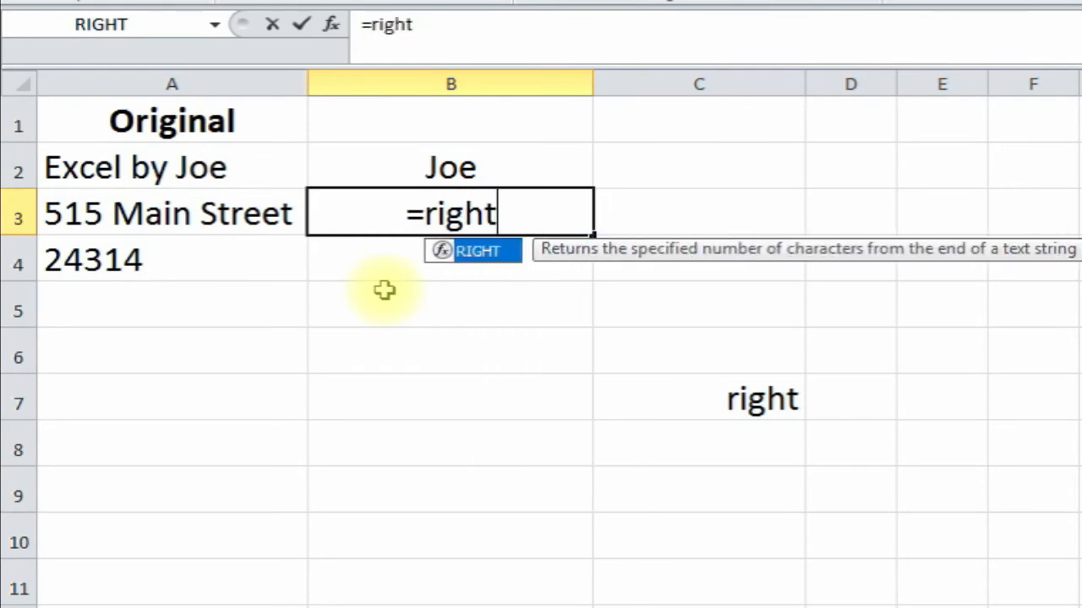
{"action": "type", "text": "("}
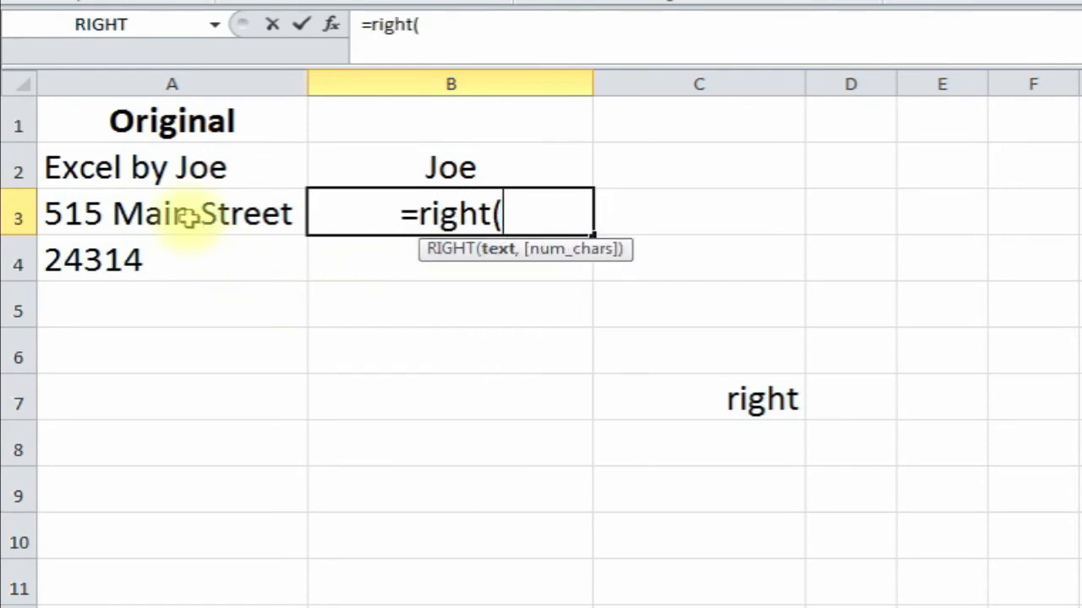
- Complete B3 as =RIGHT(A3,8), returning 'n Street' from the address in A3
{"action": "left_click", "coordinate": [188, 215]}
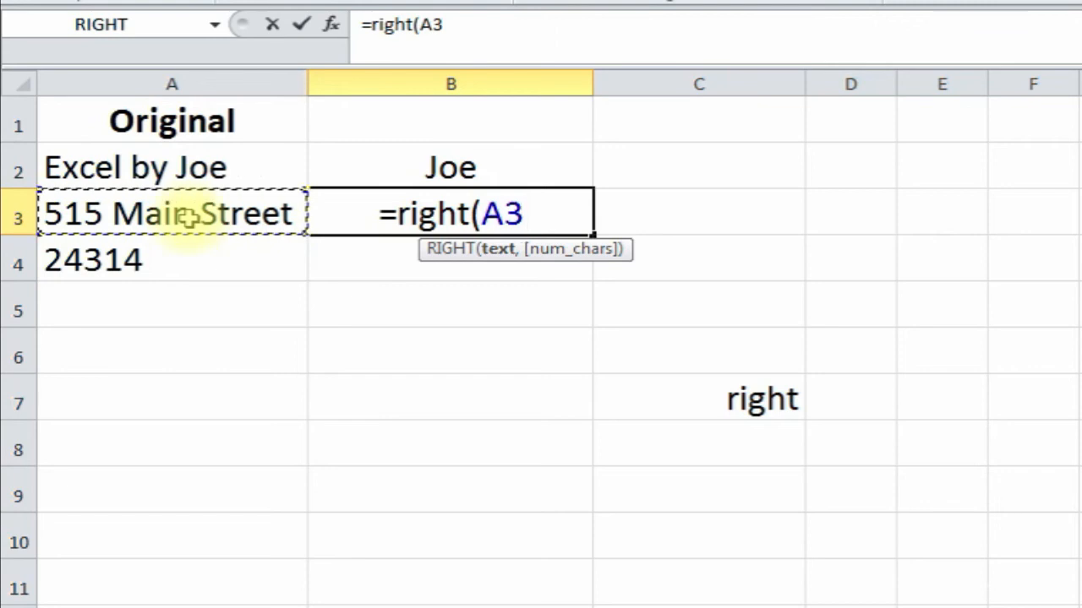
{"action": "type", "text": ",8"}
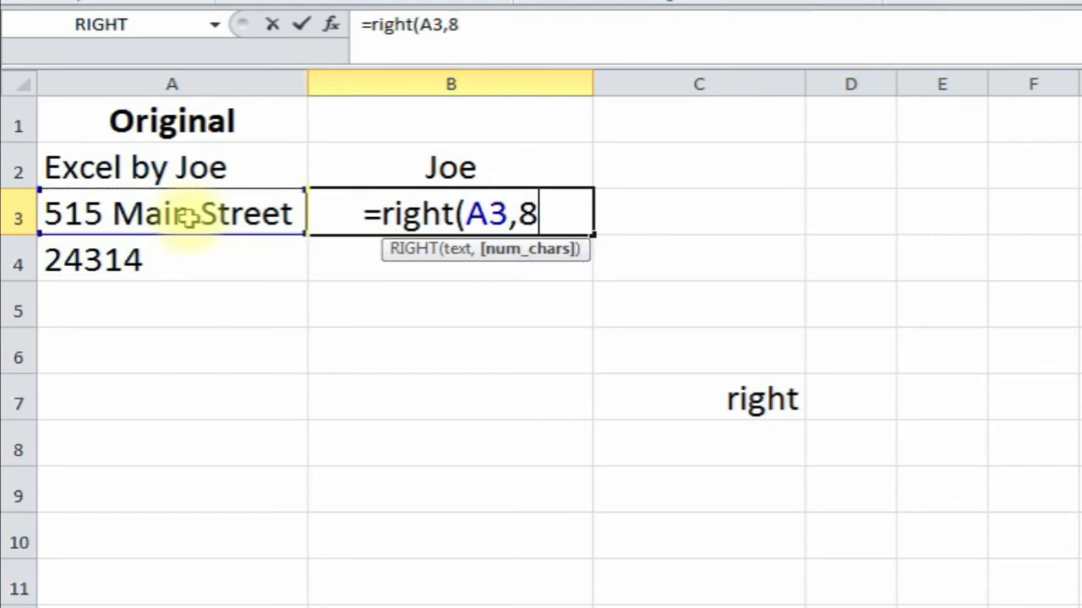
{"action": "type", "text": ")"}
{"action": "key", "text": "Return"}
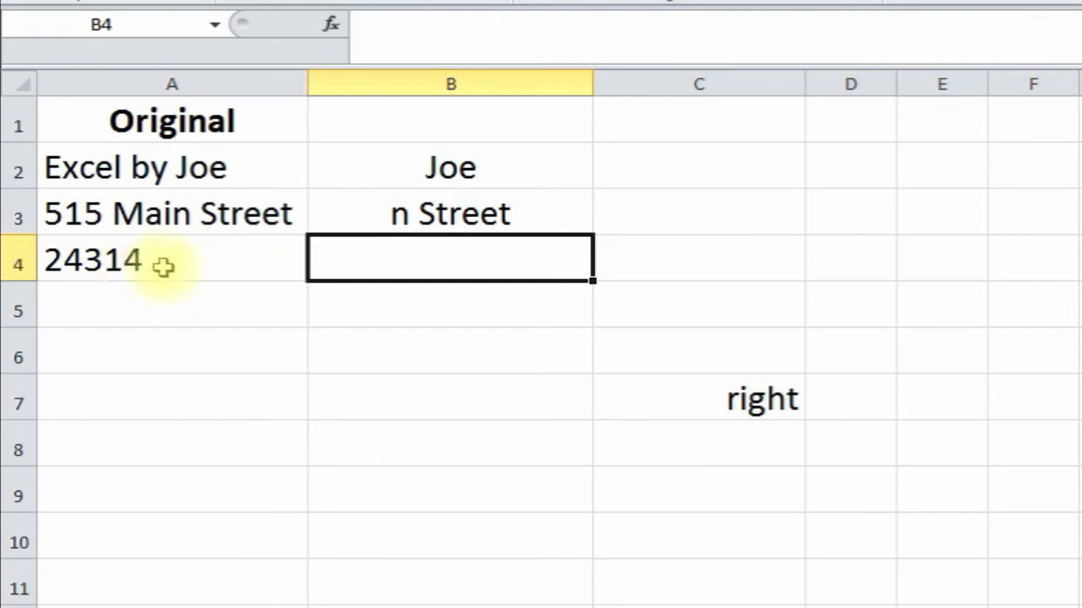
- Fill B4 with =RIGHT(A4,2) to show 14, then move to the ROUND sheet
{"action": "left_click", "coordinate": [332, 25]}
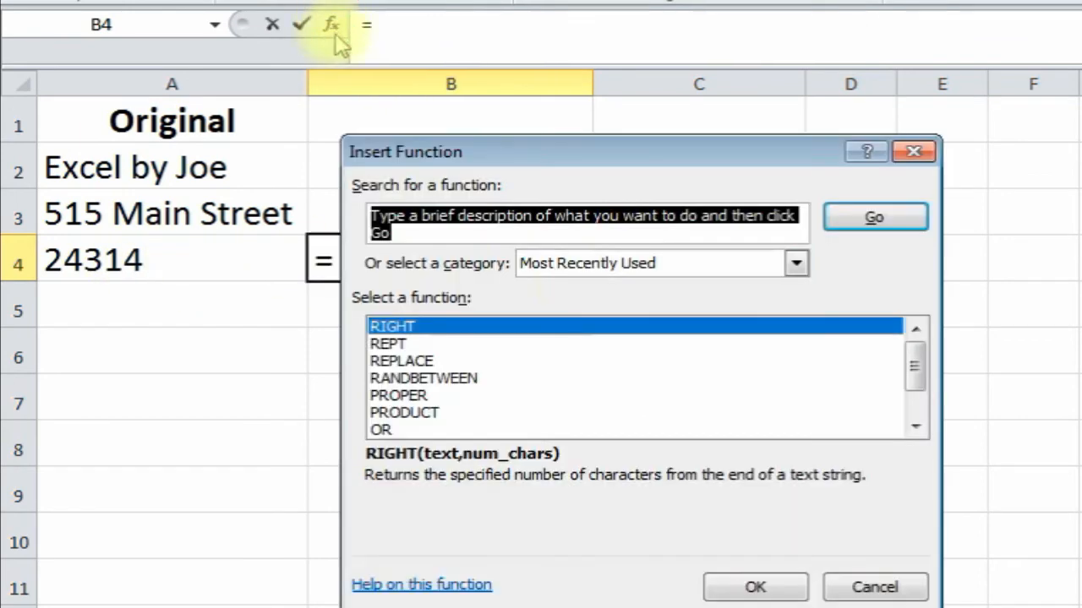
{"action": "double_click", "coordinate": [513, 322]}
{"action": "left_click_drag", "start_coordinate": [467, 211], "coordinate": [394, 300]}
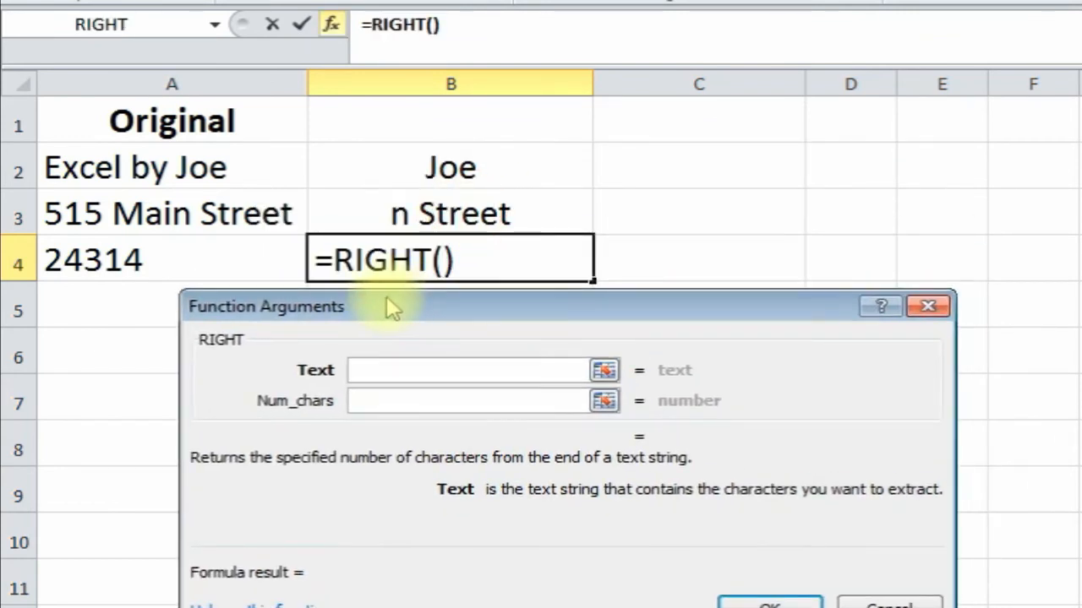
{"action": "left_click", "coordinate": [137, 260]}
{"action": "left_click", "coordinate": [368, 402]}
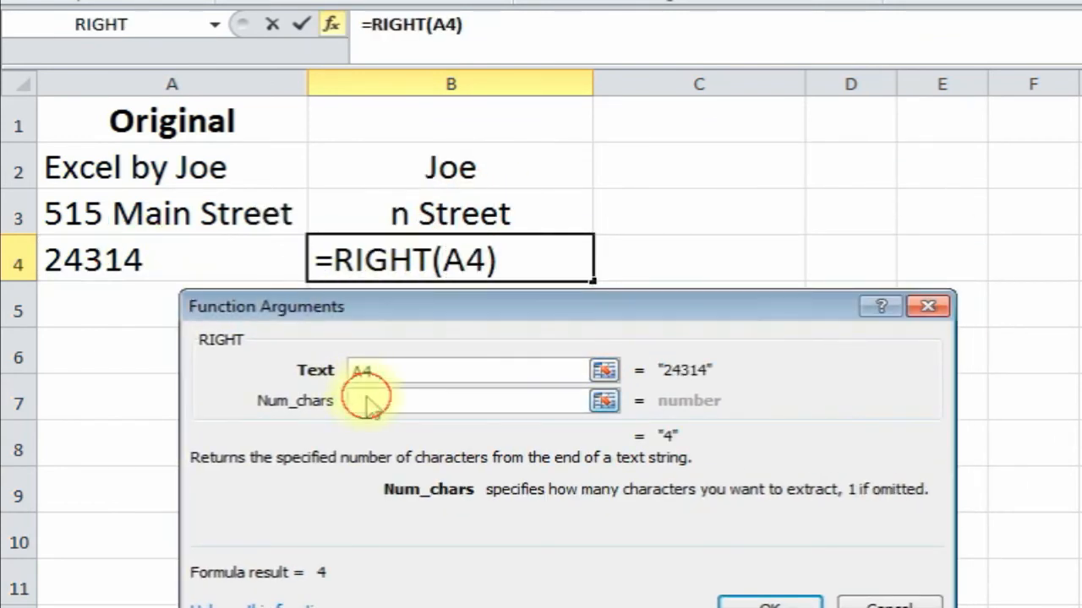
{"action": "type", "text": "2"}
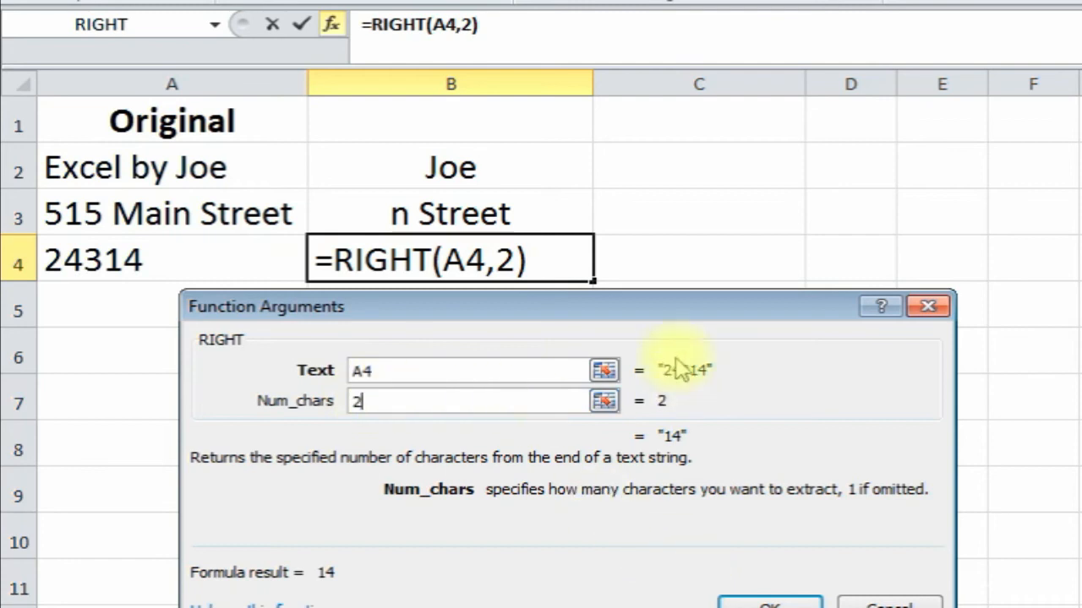
{"action": "left_click_drag", "start_coordinate": [683, 317], "coordinate": [682, 298]}
{"action": "left_click", "coordinate": [772, 587]}
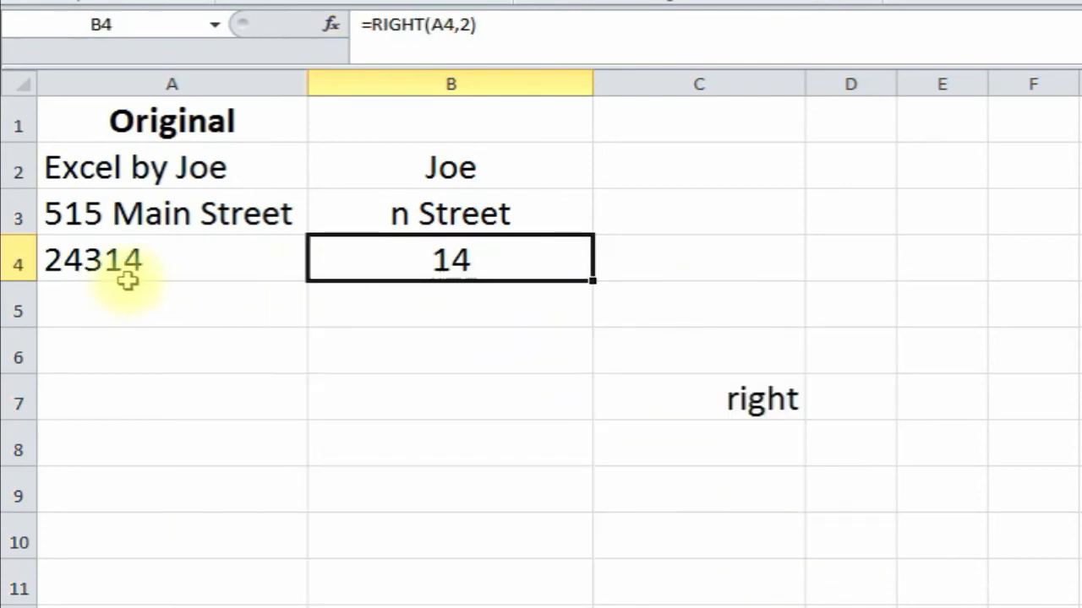
{"action": "left_click", "coordinate": [313, 426]}
{"action": "left_click", "coordinate": [268, 382]}
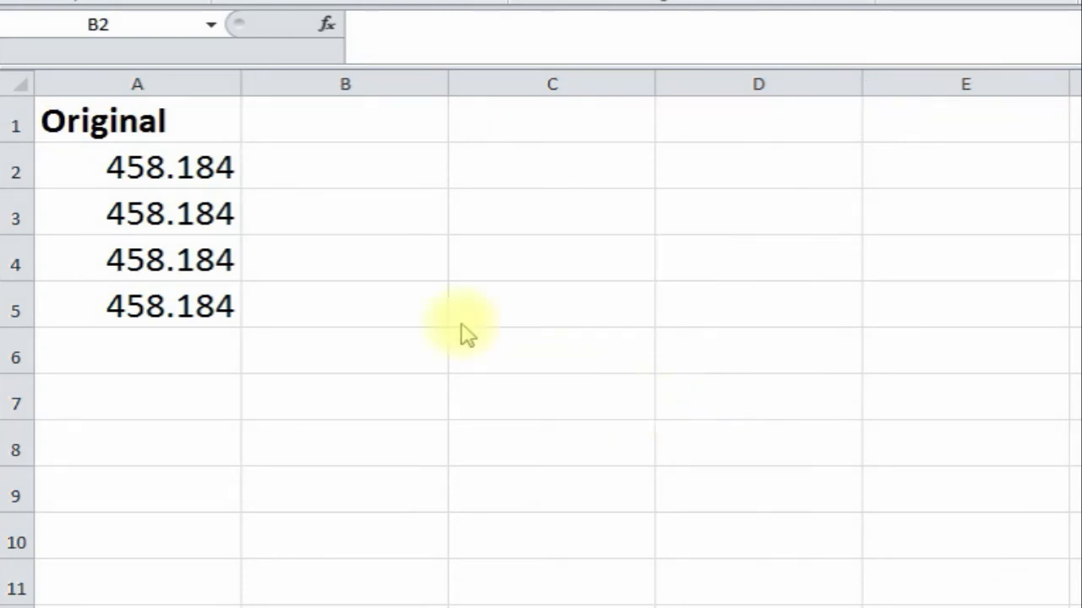
- Point out the 458.184 values in cells A2 through A5
{"action": "left_click", "coordinate": [201, 169]}
{"action": "left_click", "coordinate": [193, 212]}
{"action": "left_click", "coordinate": [190, 269]}
{"action": "left_click", "coordinate": [176, 313]}
{"action": "left_click", "coordinate": [207, 213]}
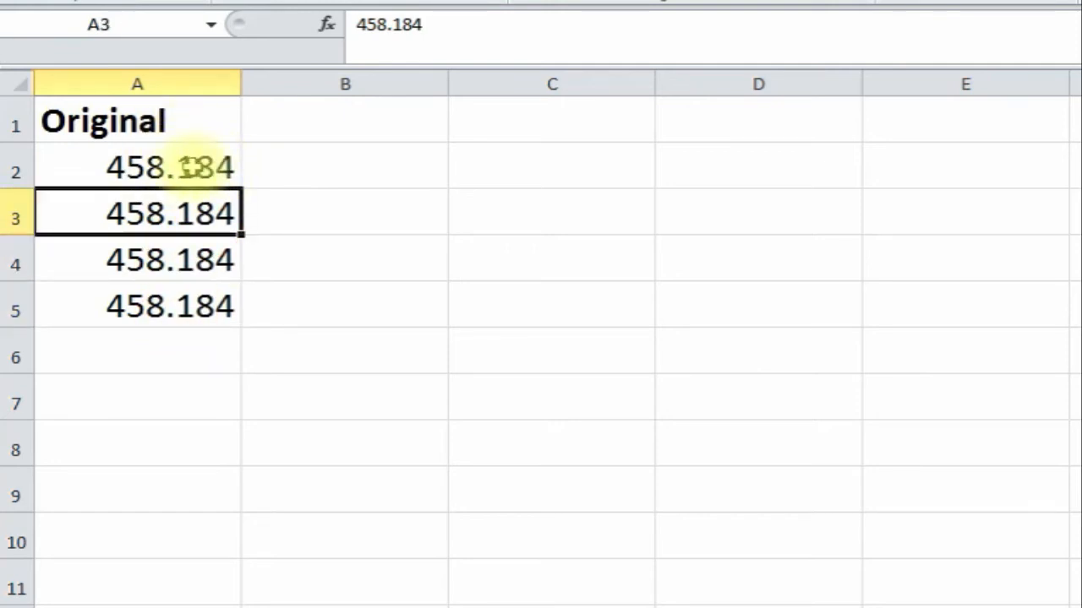
- Insert =ROUND(A2,2) in B2, giving 458.18
{"action": "left_click", "coordinate": [317, 170]}
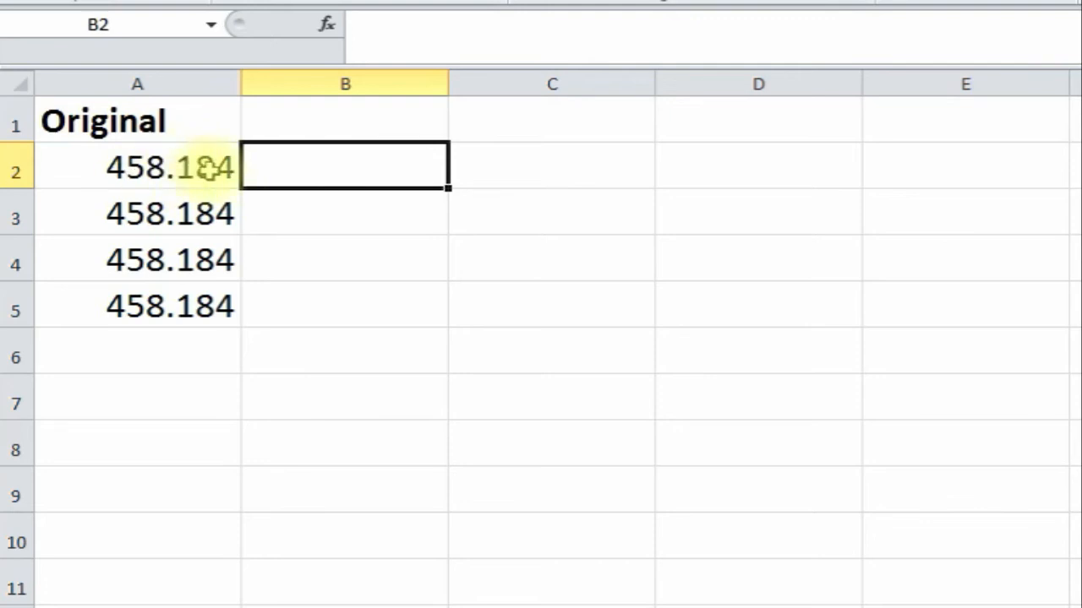
{"action": "left_click", "coordinate": [327, 25]}
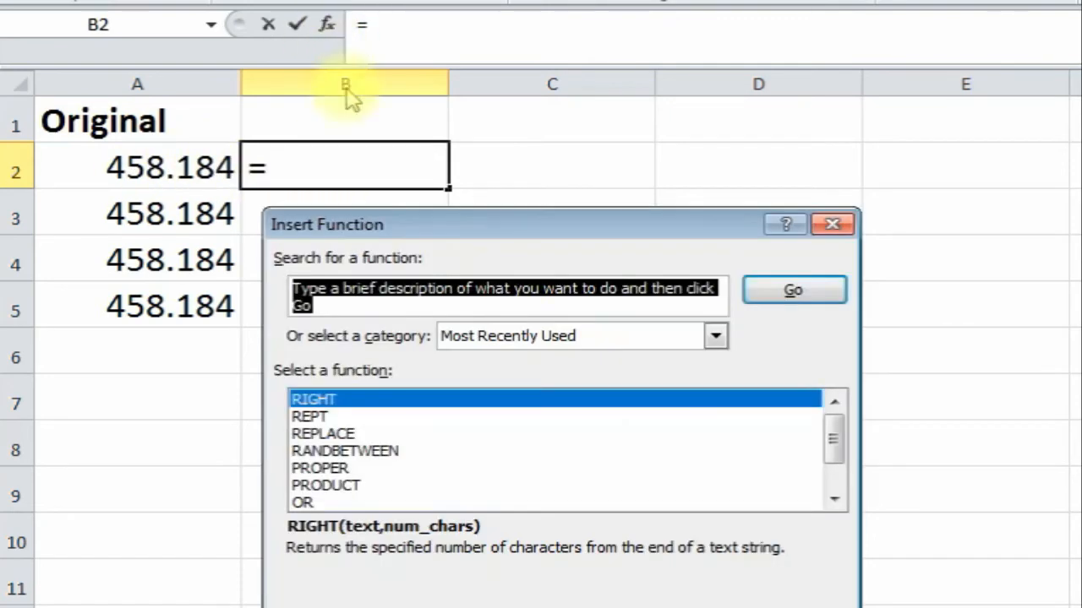
{"action": "type", "text": "roun"}
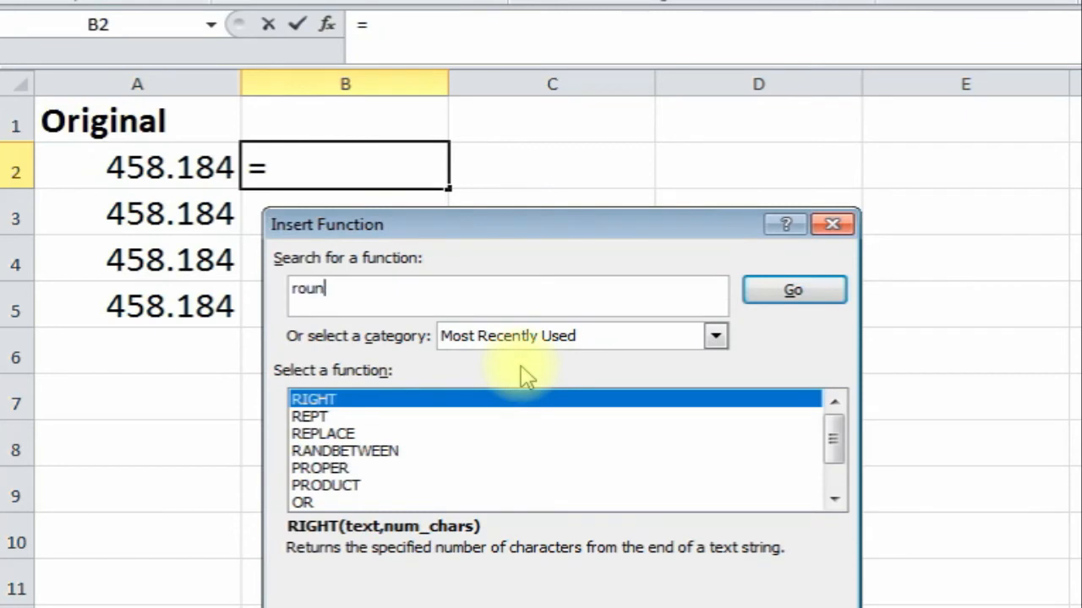
{"action": "key", "text": "Return"}
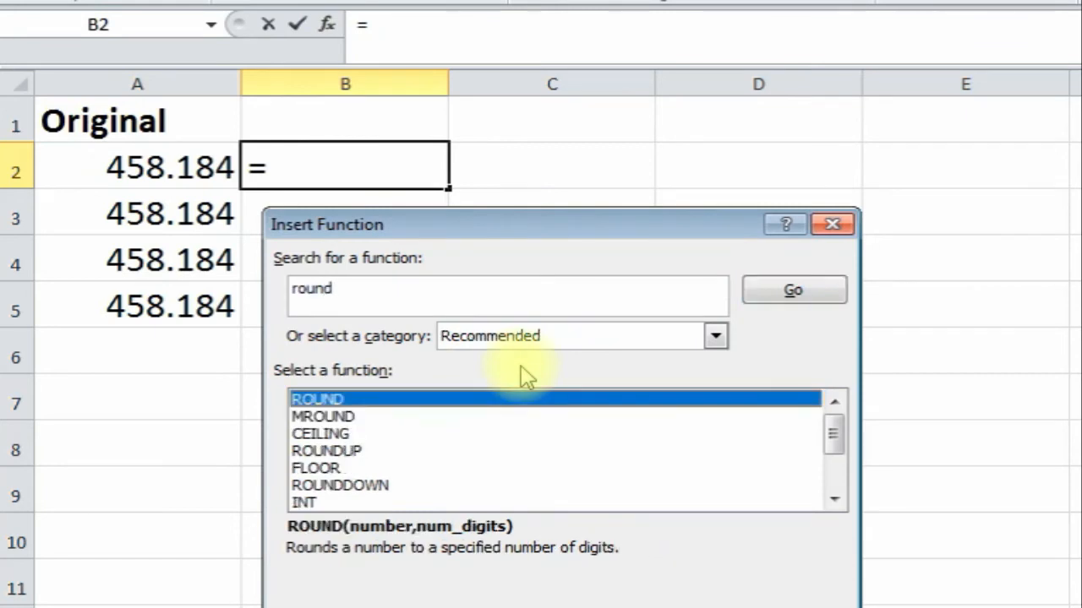
{"action": "double_click", "coordinate": [447, 402]}
{"action": "left_click_drag", "start_coordinate": [459, 295], "coordinate": [457, 272]}
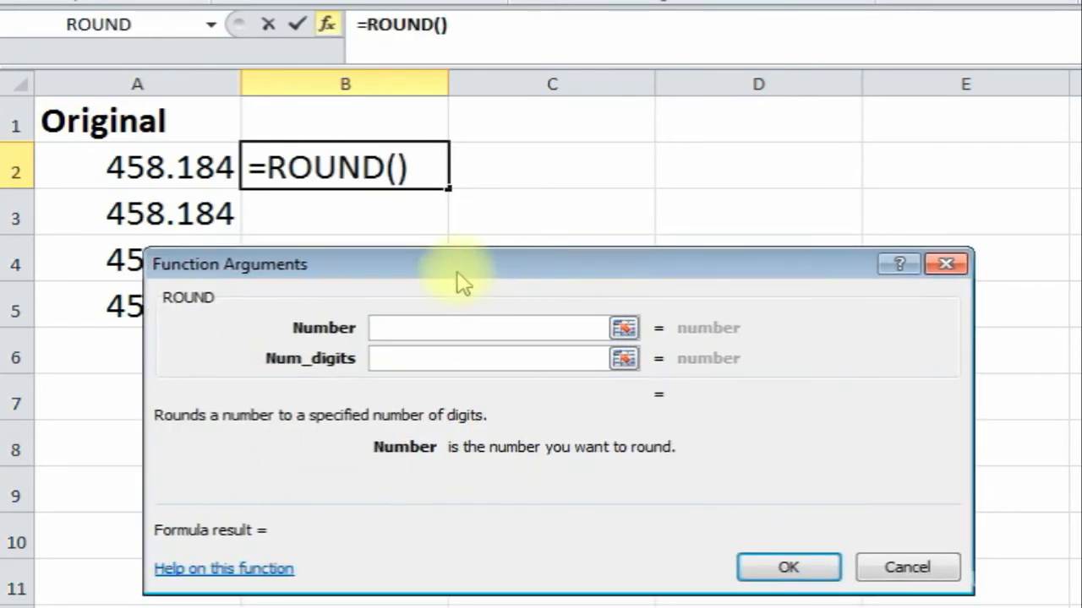
{"action": "left_click", "coordinate": [181, 169]}
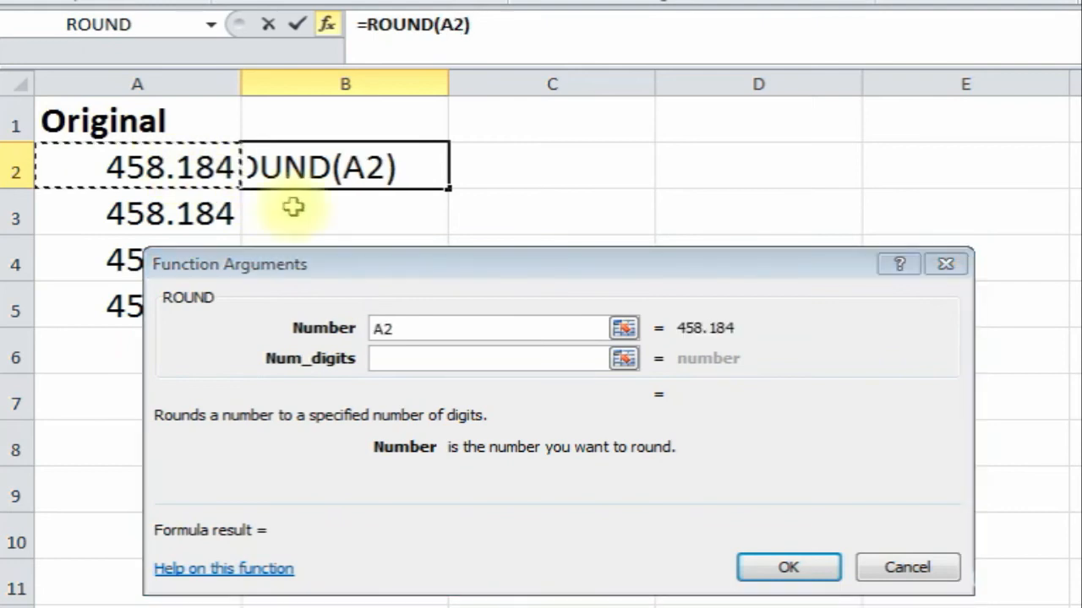
{"action": "left_click", "coordinate": [405, 360]}
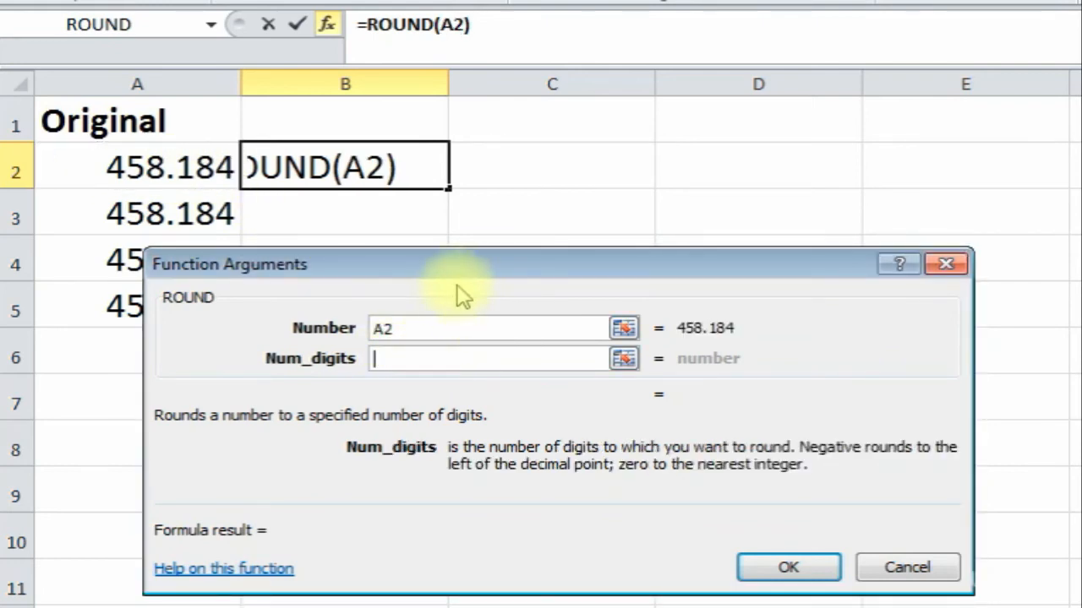
{"action": "type", "text": "2"}
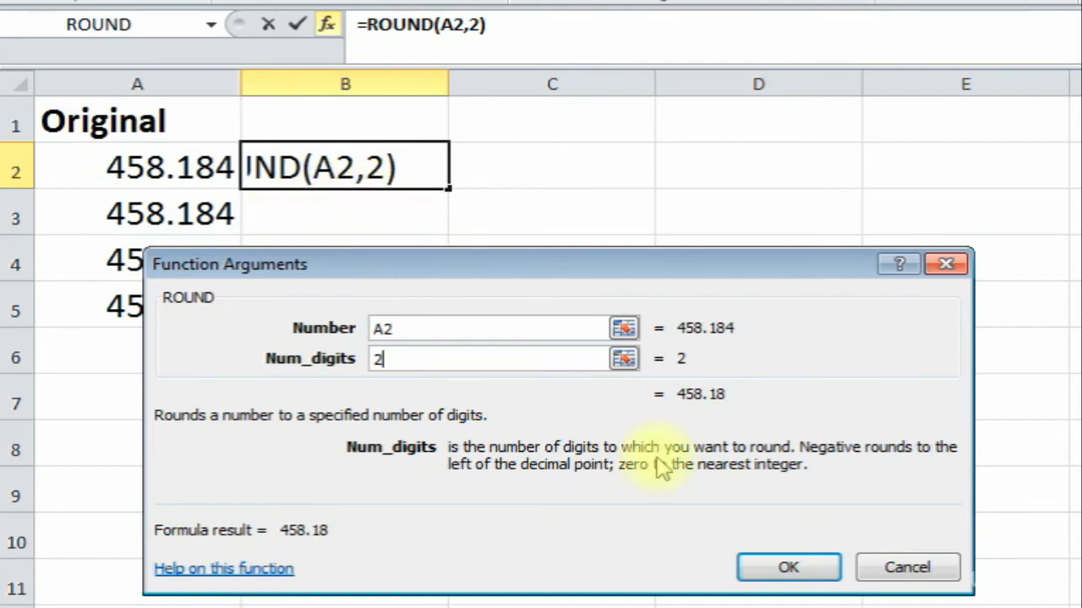
{"action": "left_click", "coordinate": [779, 564]}
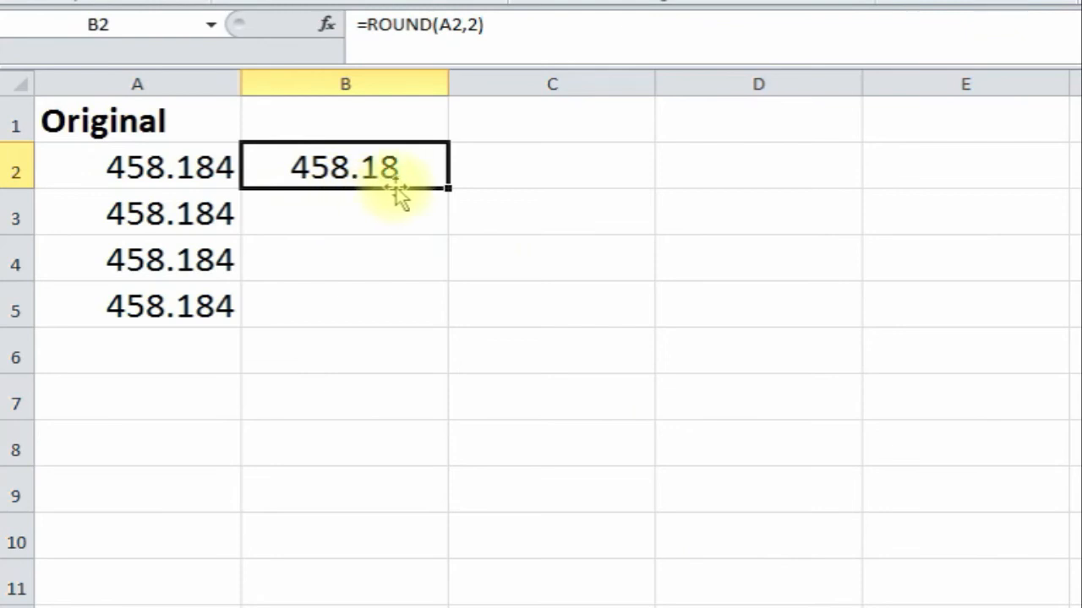
{"action": "left_click", "coordinate": [318, 220]}
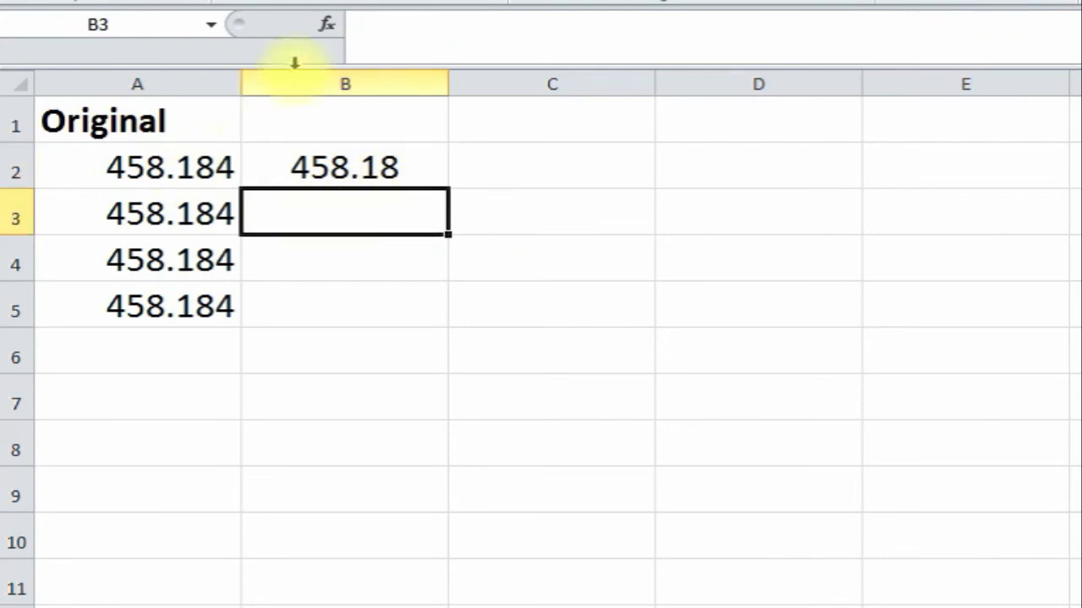
- Insert =ROUND(A3,1) in B3, giving 458.2
{"action": "left_click", "coordinate": [331, 27]}
{"action": "double_click", "coordinate": [483, 372]}
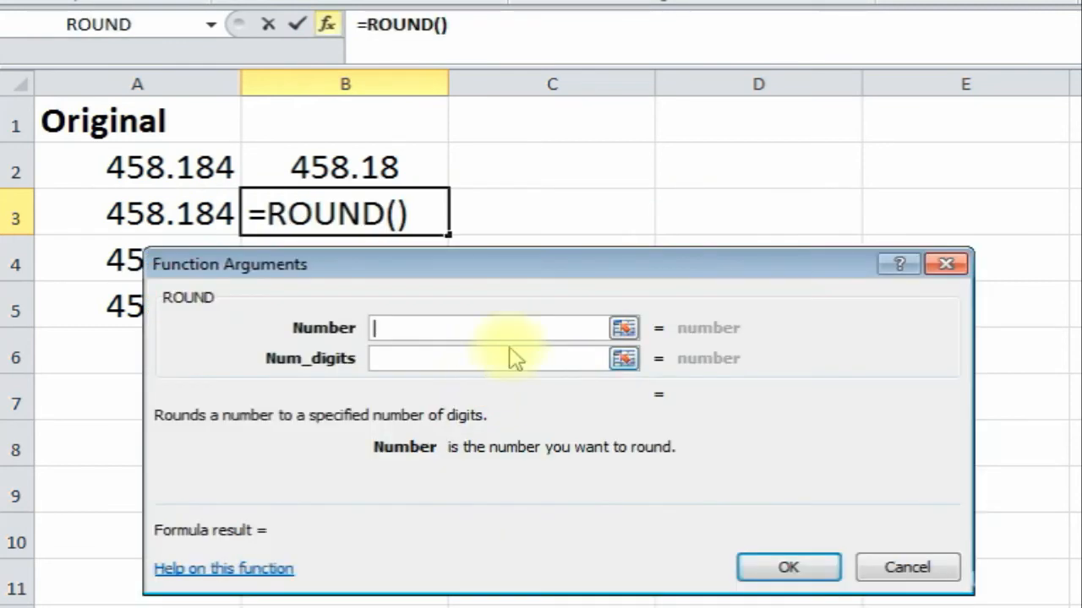
{"action": "left_click", "coordinate": [155, 214]}
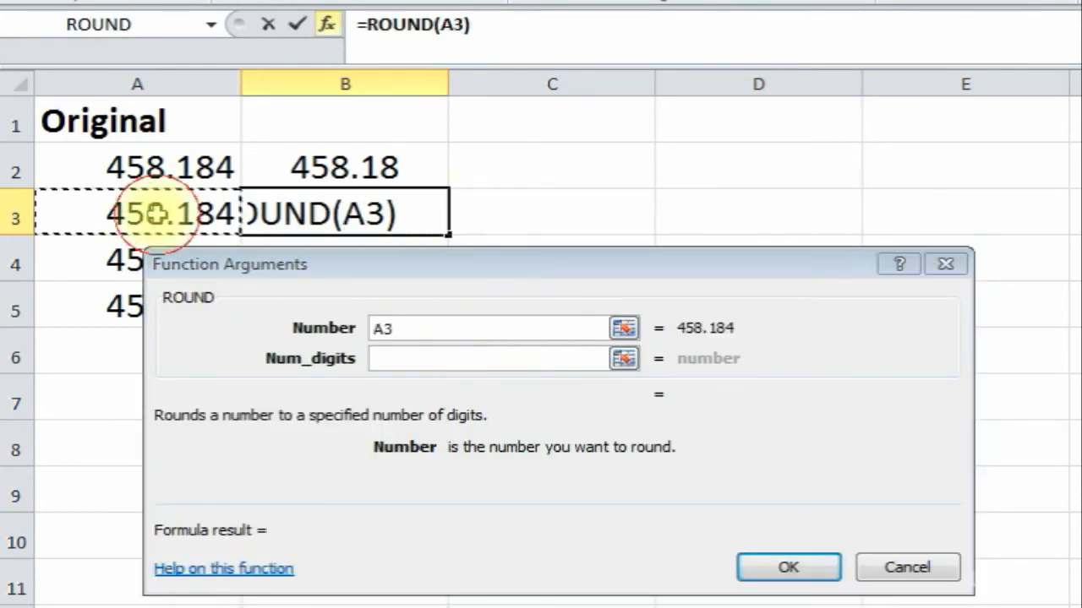
{"action": "left_click", "coordinate": [407, 360]}
{"action": "type", "text": "1"}
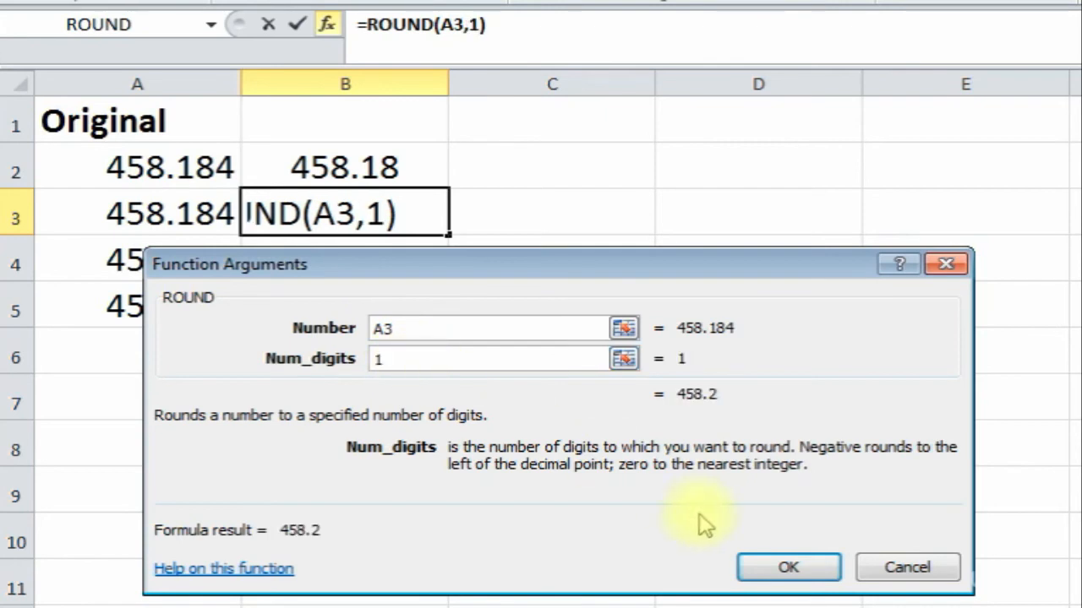
{"action": "left_click", "coordinate": [801, 580]}
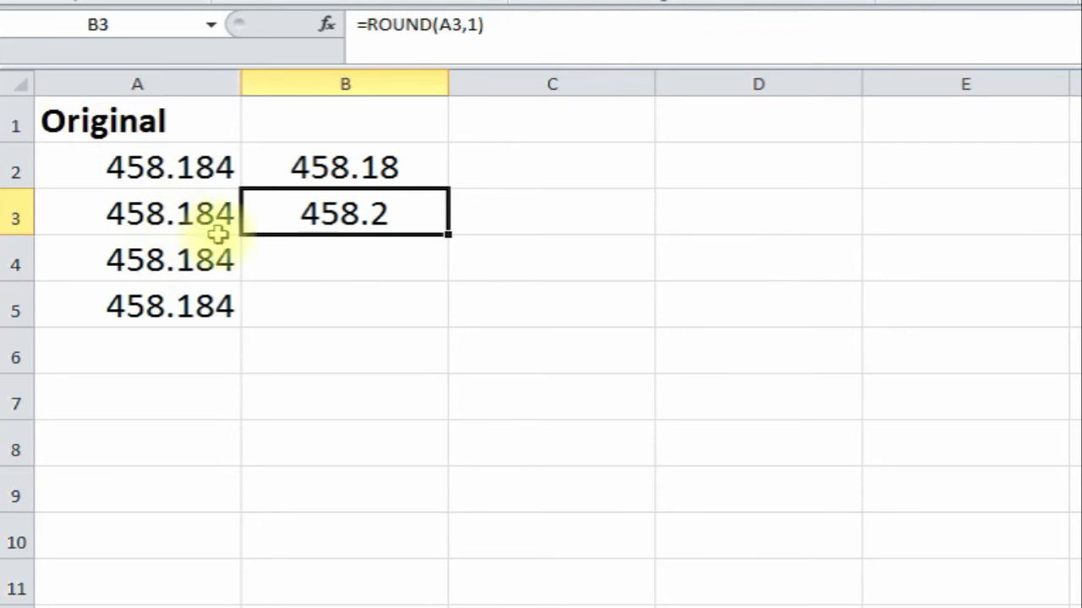
- Insert =ROUND(A4,0) in B4, giving the whole number 458
{"action": "left_click", "coordinate": [316, 264]}
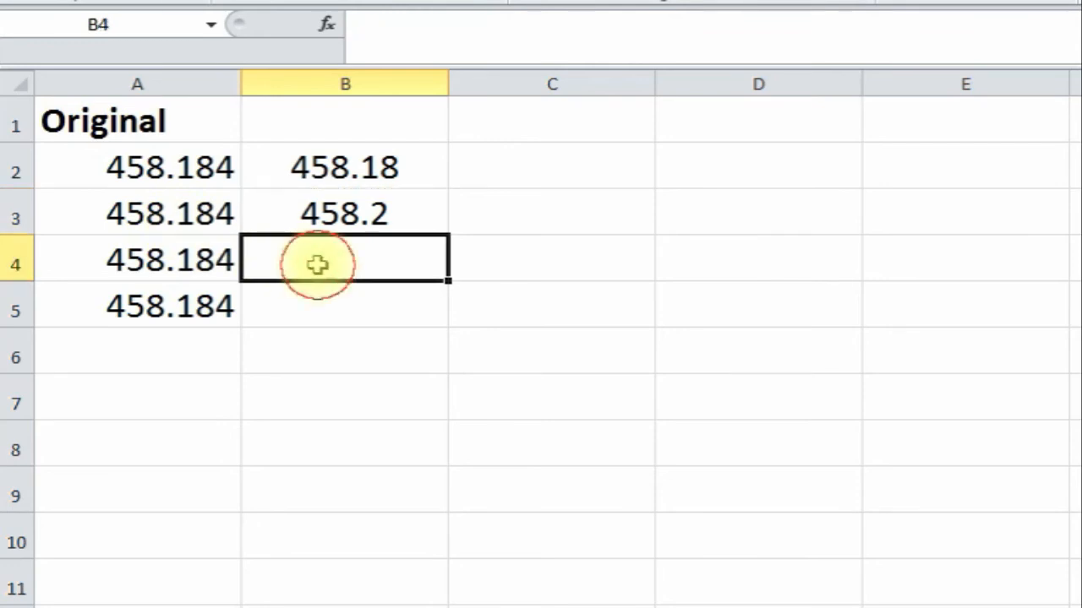
{"action": "left_click", "coordinate": [327, 25]}
{"action": "double_click", "coordinate": [465, 378]}
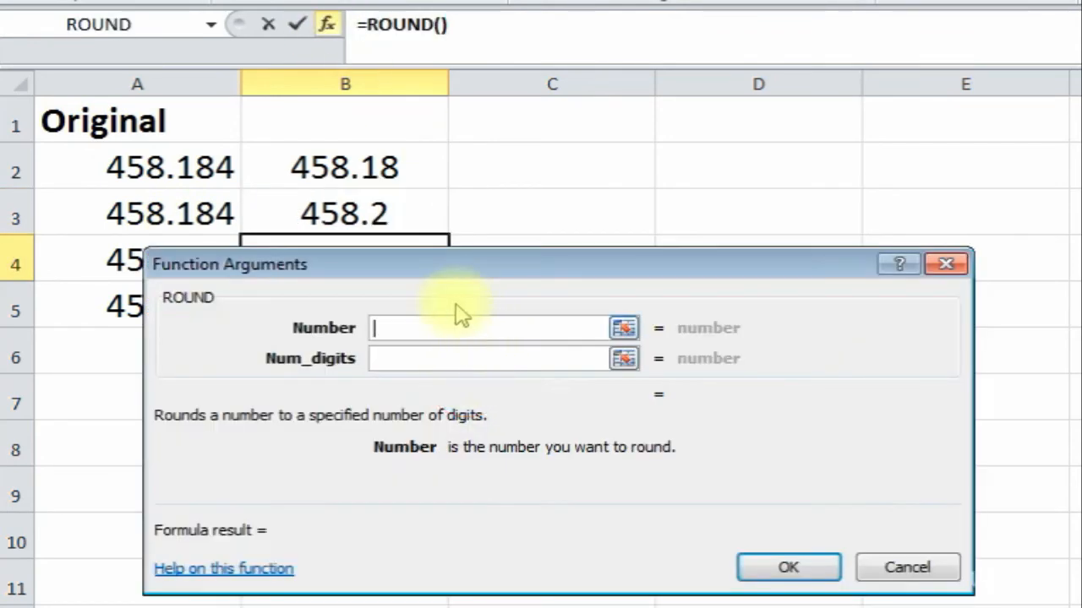
{"action": "left_click_drag", "start_coordinate": [408, 267], "coordinate": [379, 343]}
{"action": "left_click", "coordinate": [126, 261]}
{"action": "left_click", "coordinate": [359, 435]}
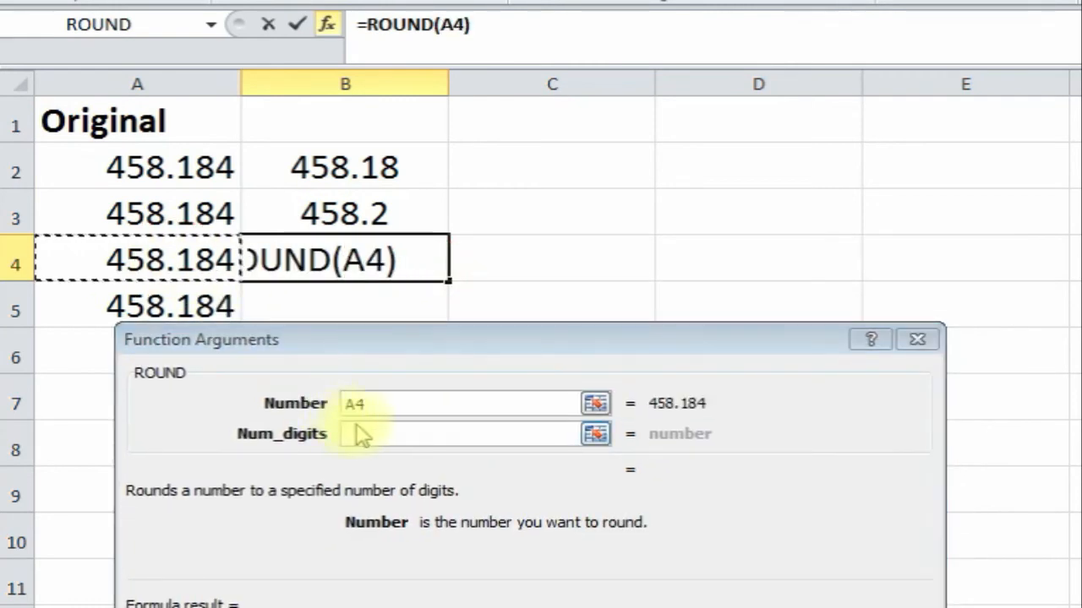
{"action": "left_click", "coordinate": [365, 434]}
{"action": "type", "text": "0"}
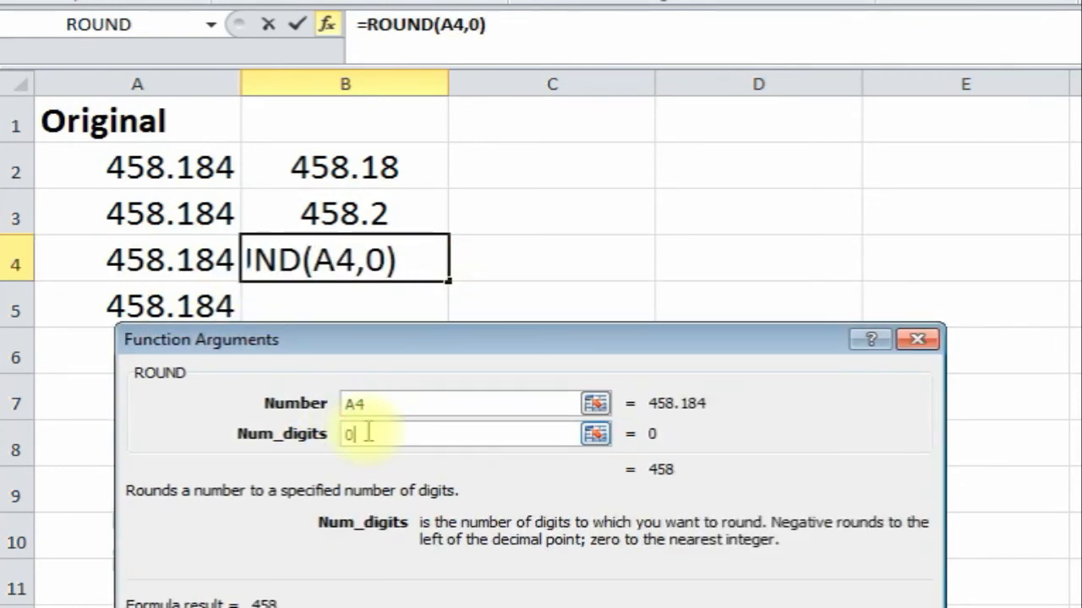
{"action": "left_click_drag", "start_coordinate": [633, 338], "coordinate": [641, 305]}
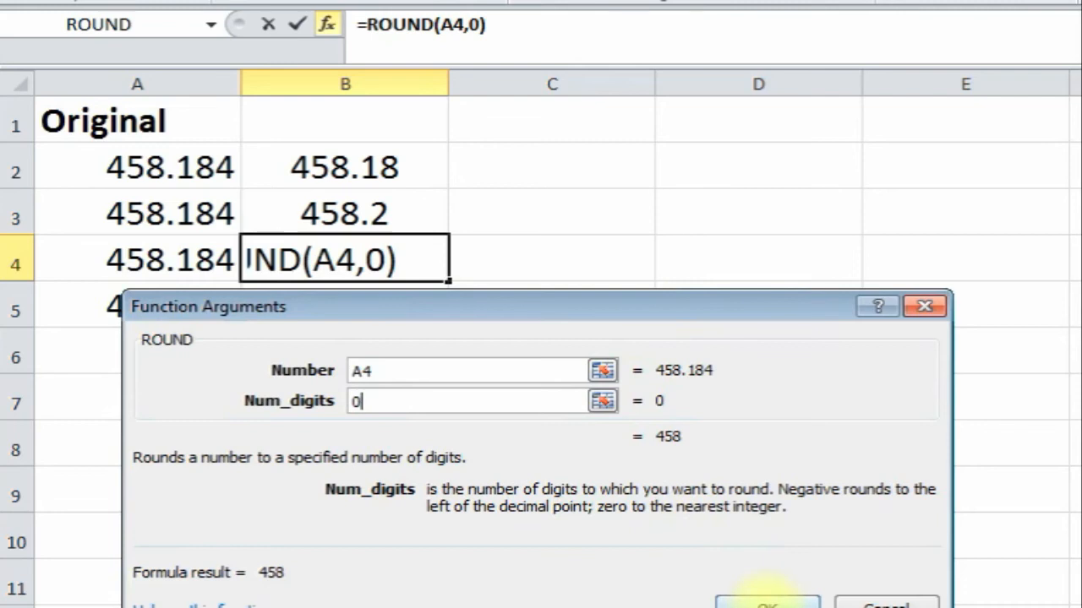
{"action": "left_click", "coordinate": [766, 602]}
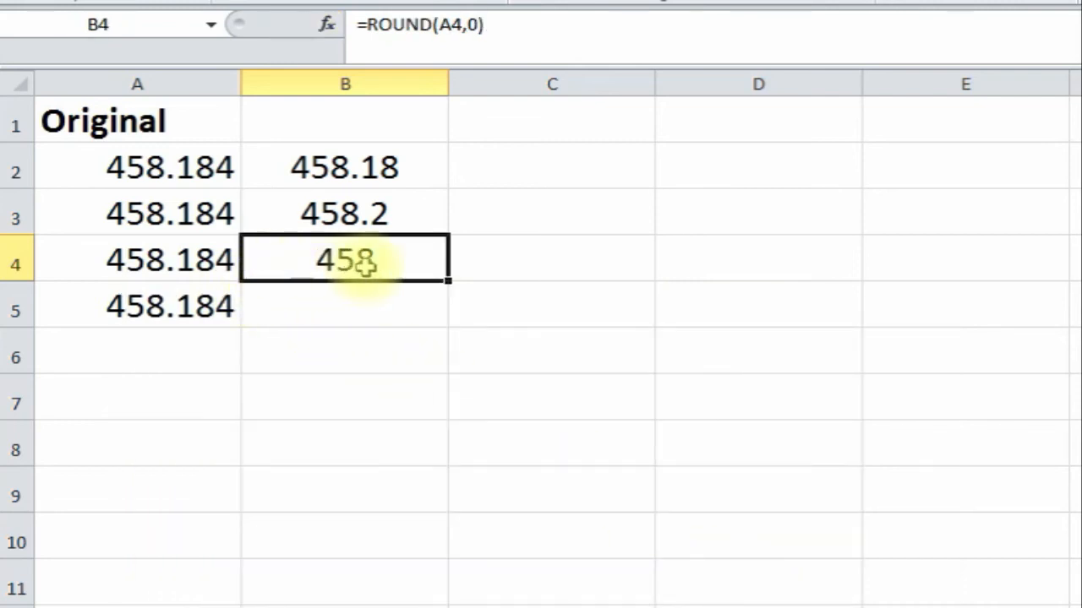
{"action": "left_click", "coordinate": [314, 310]}
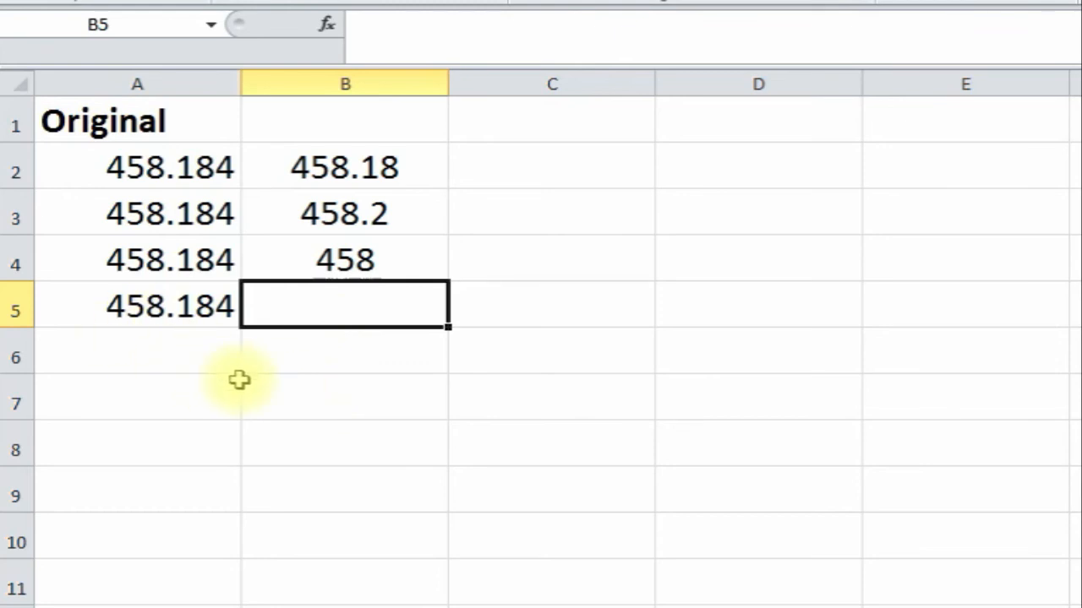
- Type =ROUND(A5,-1) in B5 to round to the nearest ten, giving 460
{"action": "type", "text": "=round"}
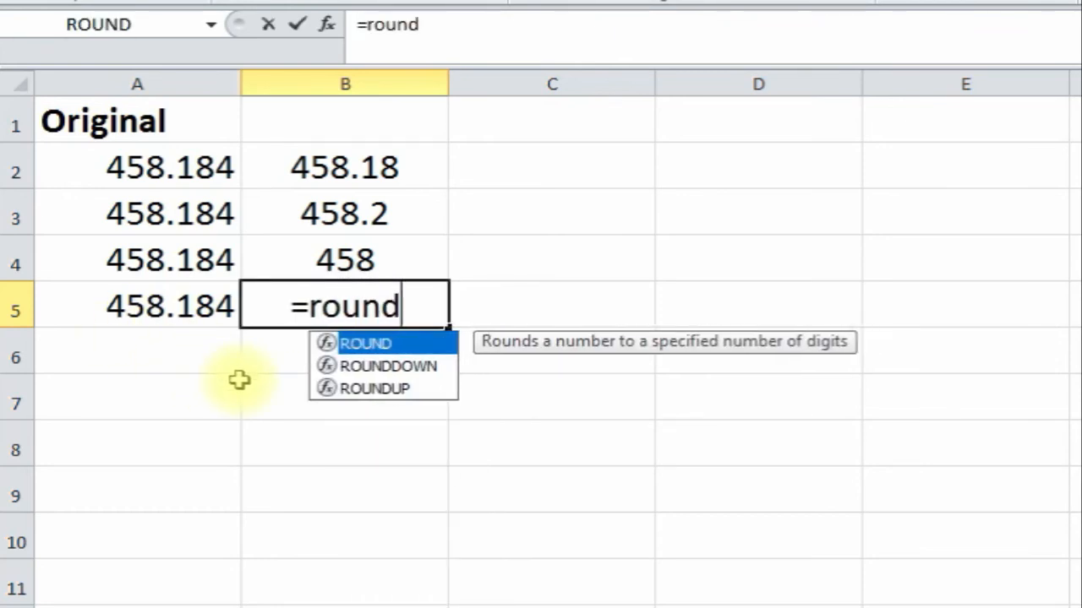
{"action": "type", "text": "("}
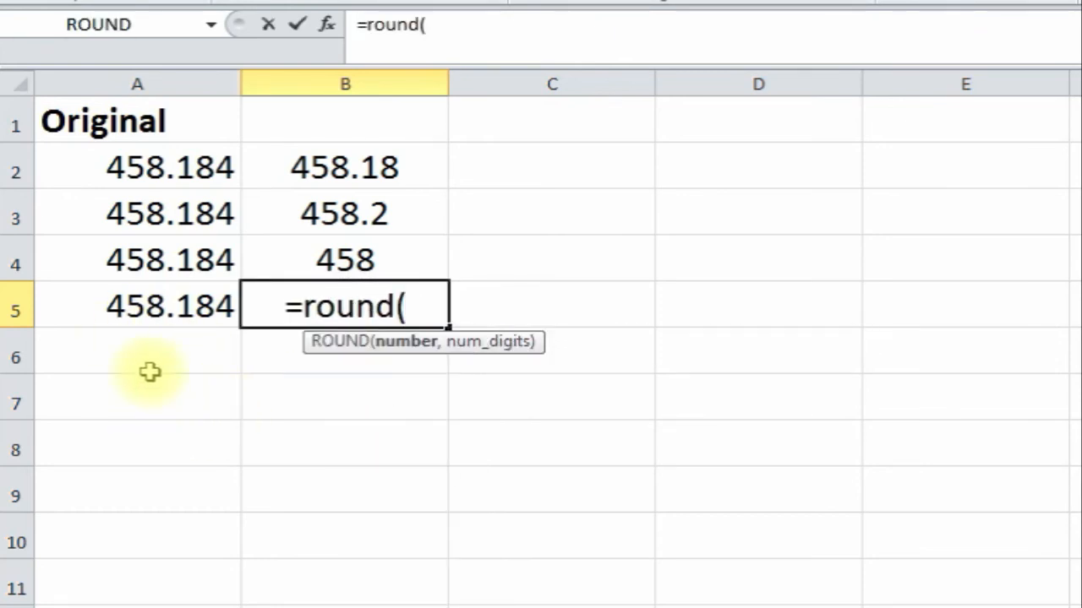
{"action": "left_click", "coordinate": [140, 312]}
{"action": "type", "text": ","}
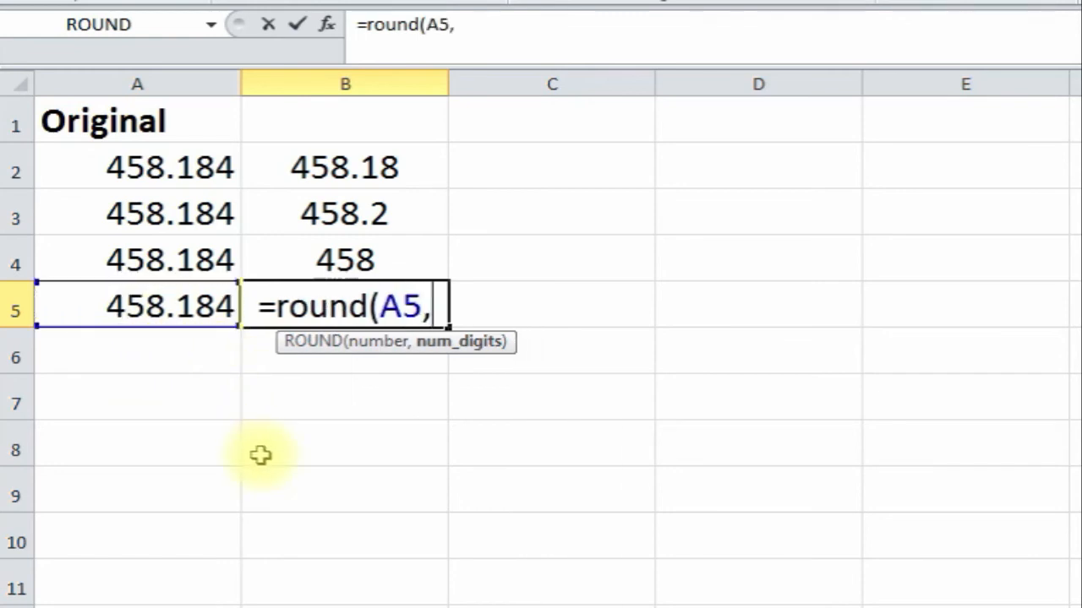
{"action": "type", "text": "-1"}
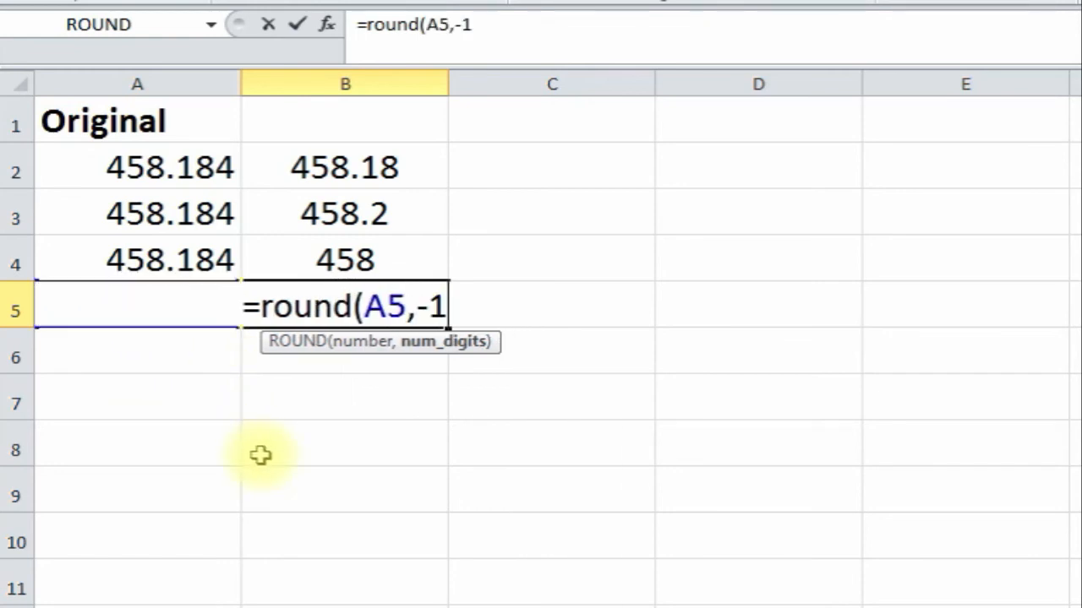
{"action": "type", "text": ")"}
{"action": "key", "text": "Return"}
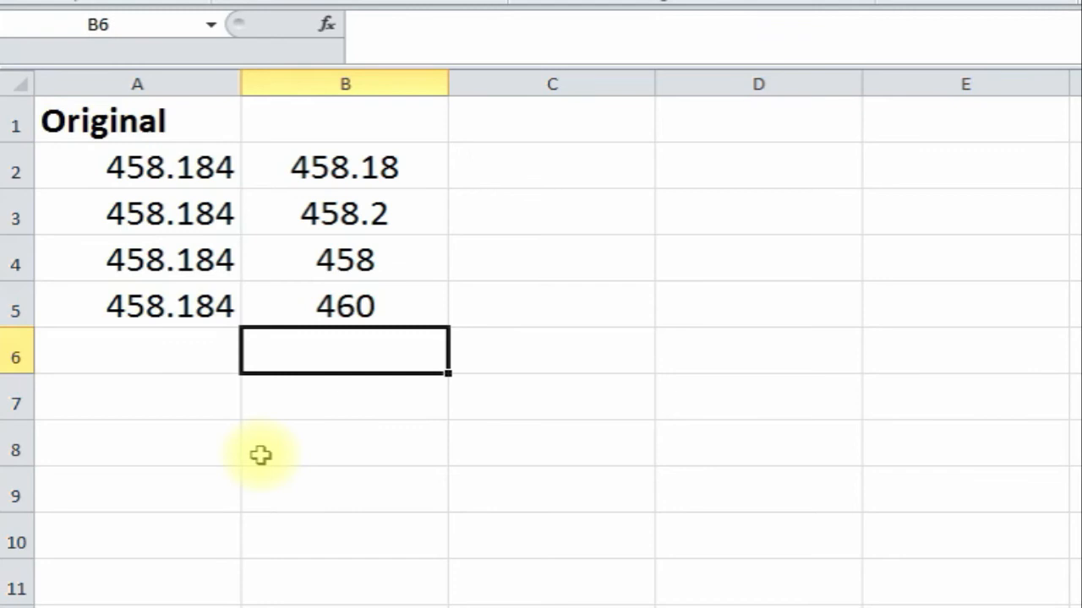
- Move to the next sheet holding 458.184 in A2 and A3
{"action": "left_click", "coordinate": [141, 312]}
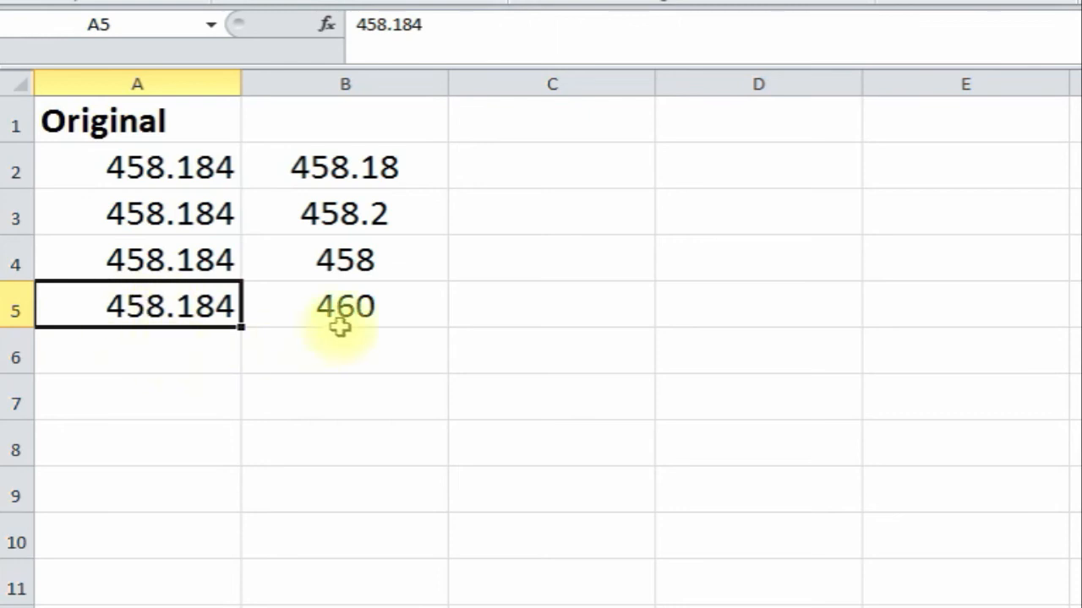
{"action": "left_click", "coordinate": [365, 425]}
{"action": "left_click", "coordinate": [522, 346]}
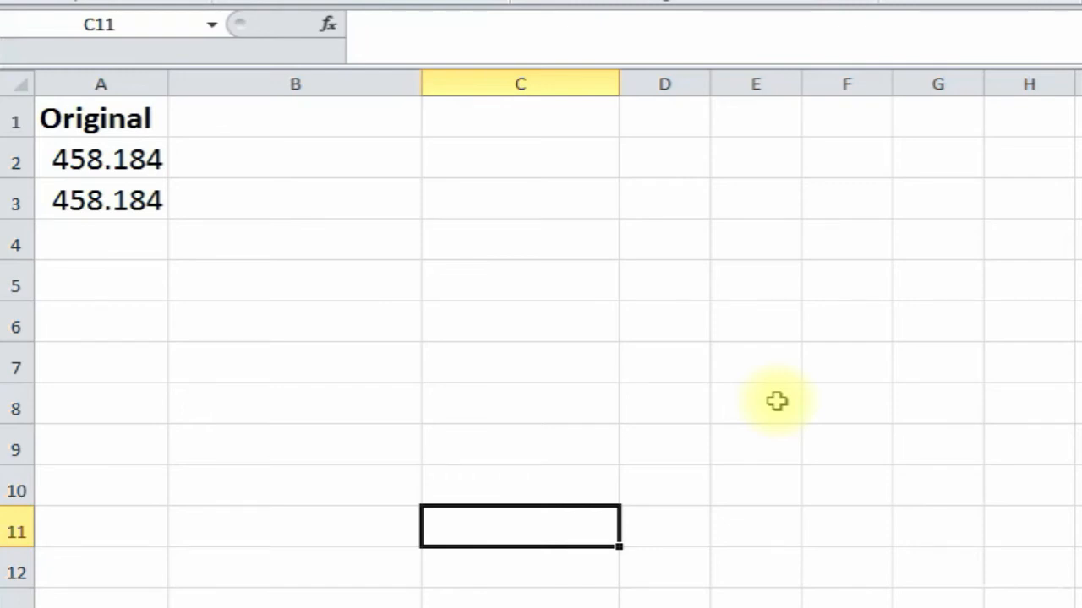
- Label cell C11 with 'rounddown'
{"action": "type", "text": "rounddown"}
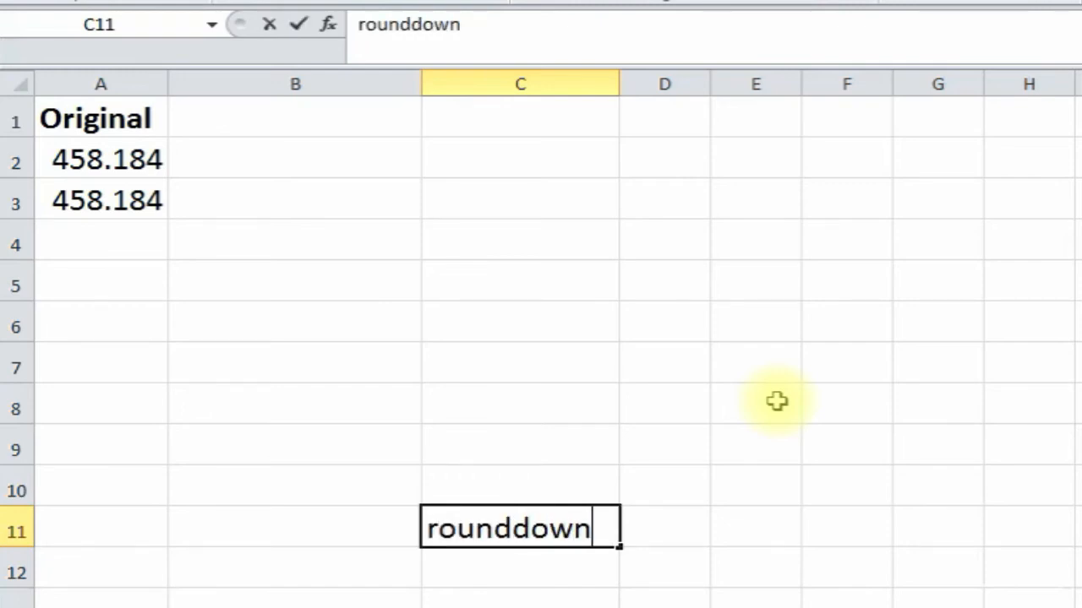
{"action": "key", "text": "Return"}
{"action": "left_click", "coordinate": [558, 527]}
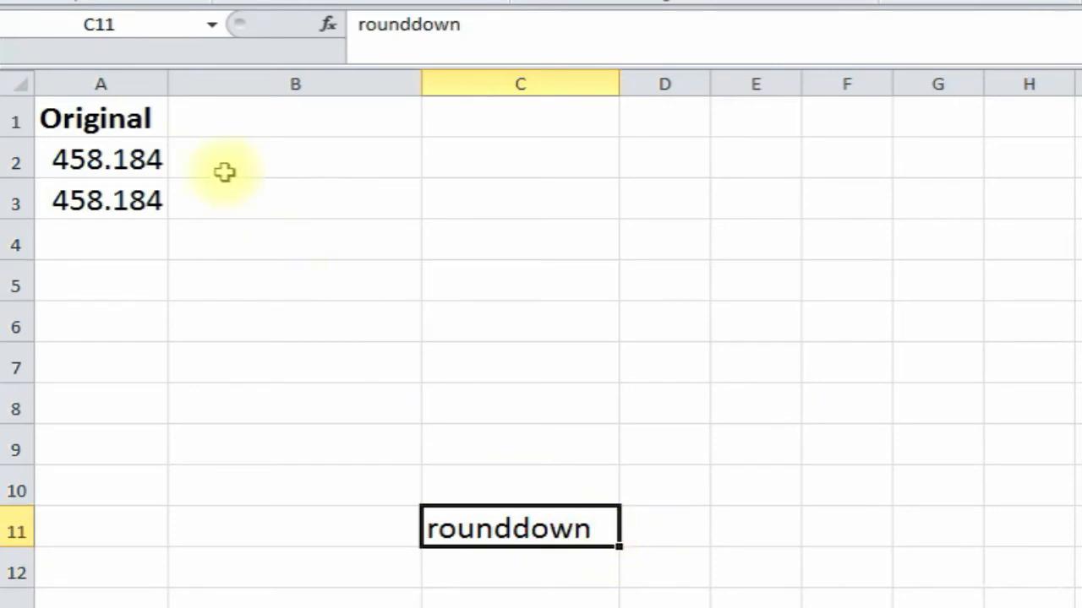
- Insert =ROUNDDOWN(A2,1) in B2, giving 458.1
{"action": "left_click", "coordinate": [139, 163]}
{"action": "left_click", "coordinate": [240, 157]}
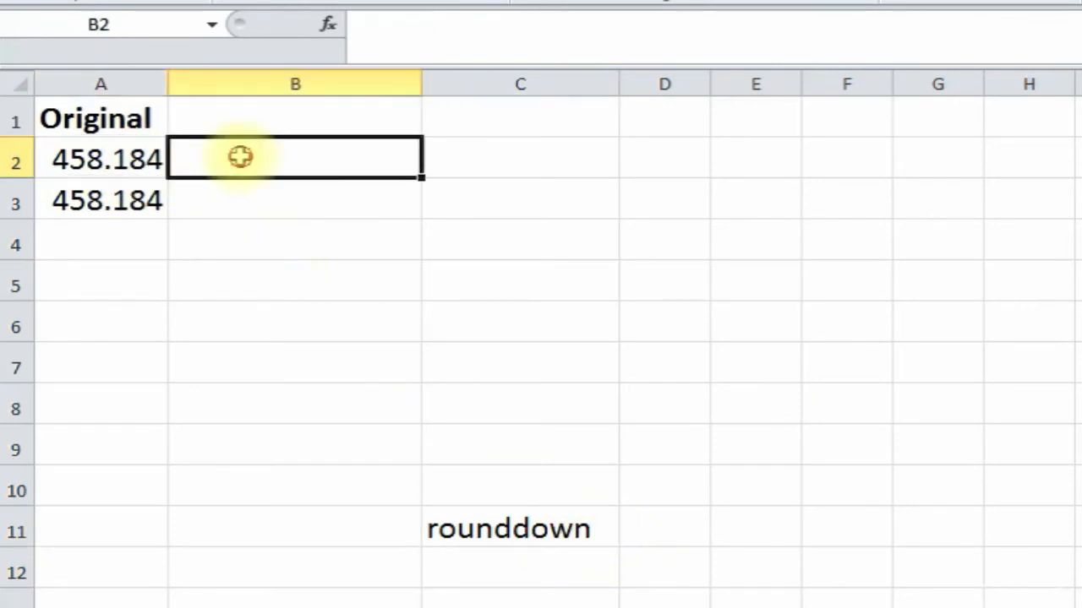
{"action": "left_click", "coordinate": [328, 24]}
{"action": "type", "text": "ro"}
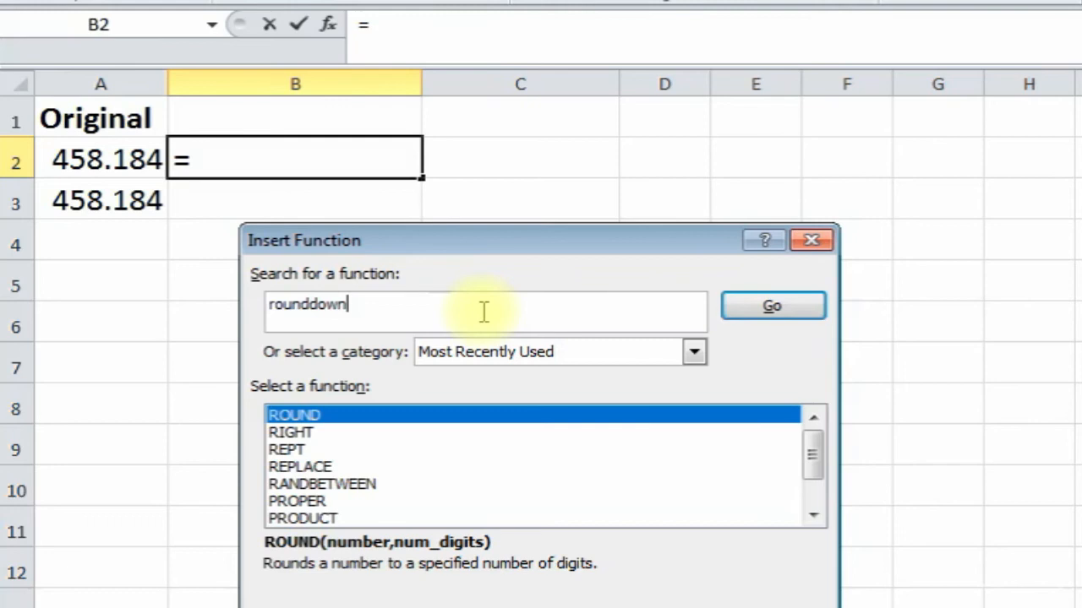
{"action": "type", "text": "unddown"}
{"action": "key", "text": "Return"}
{"action": "double_click", "coordinate": [424, 410]}
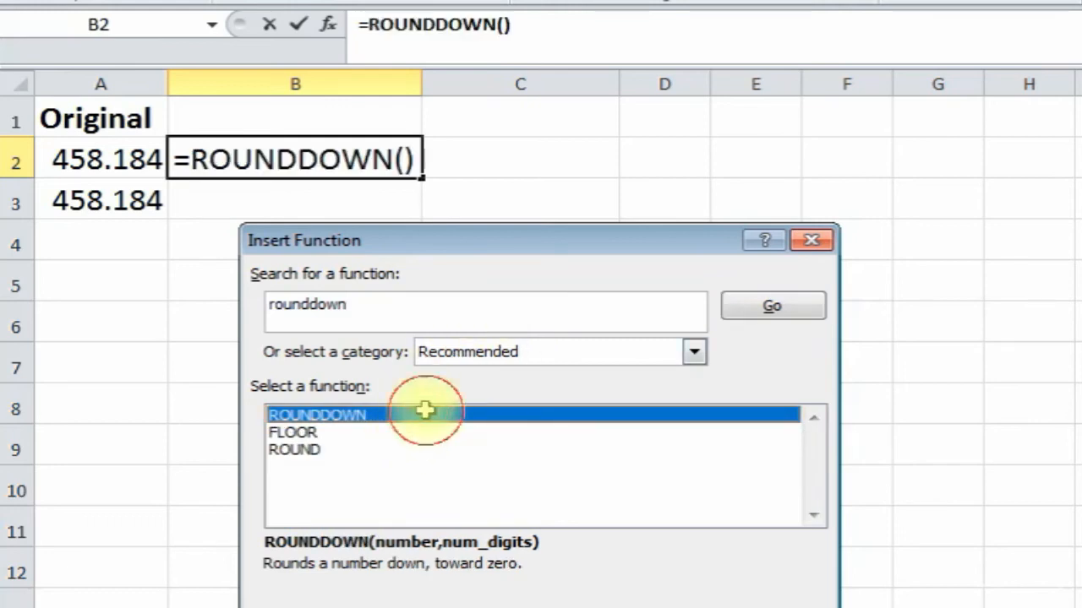
{"action": "left_click_drag", "start_coordinate": [495, 314], "coordinate": [536, 261]}
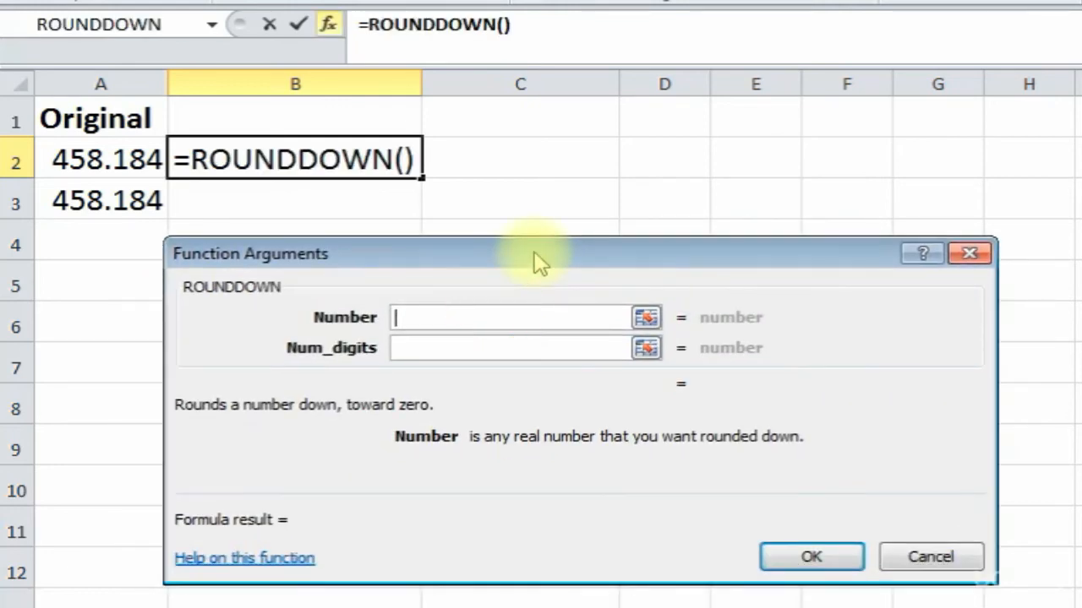
{"action": "left_click", "coordinate": [108, 159]}
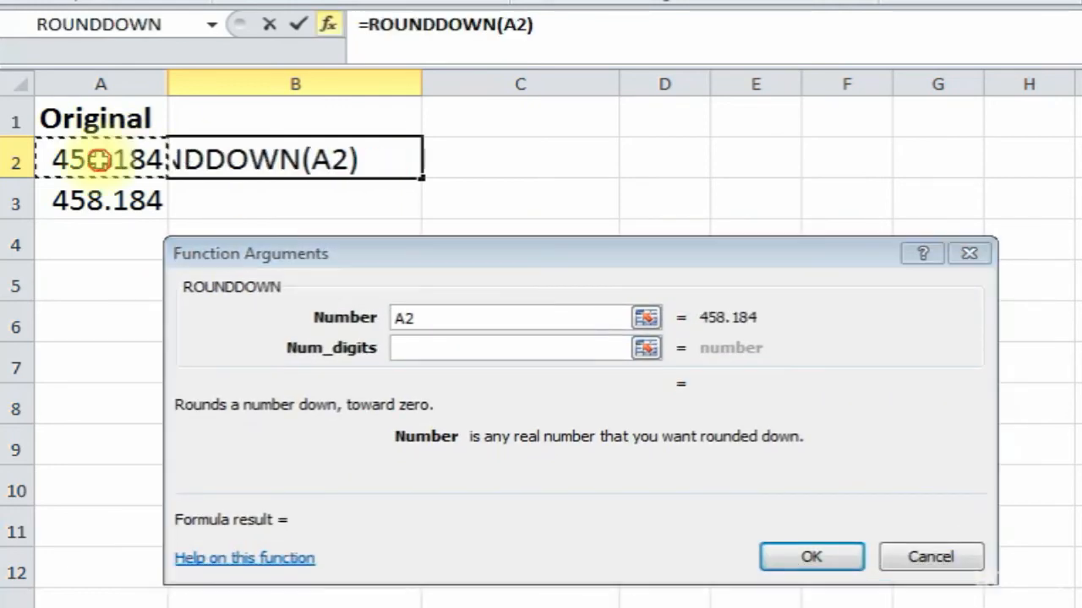
{"action": "left_click", "coordinate": [429, 348]}
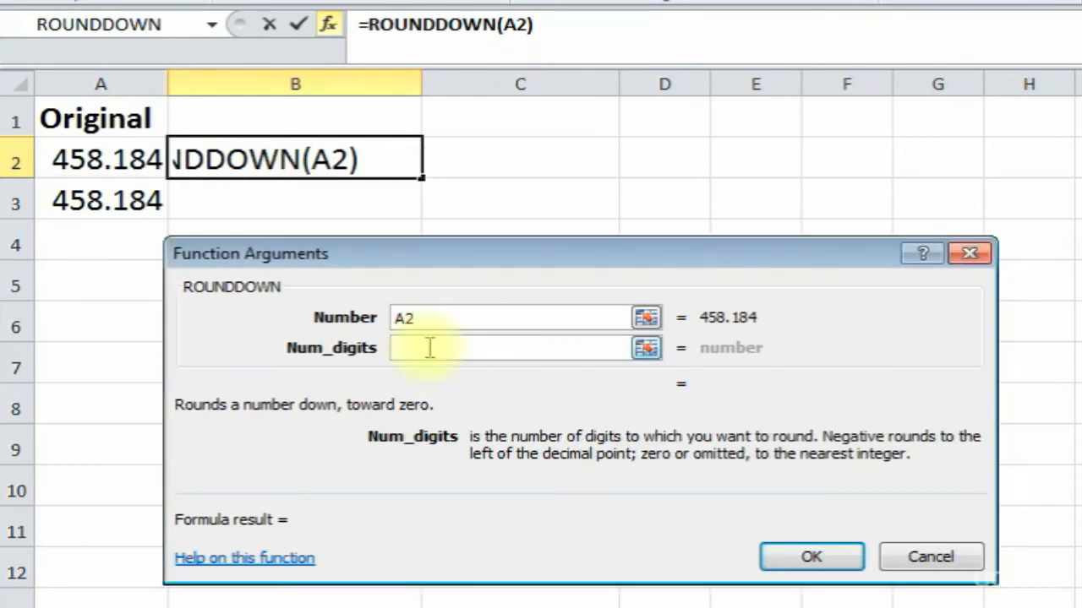
{"action": "type", "text": "1"}
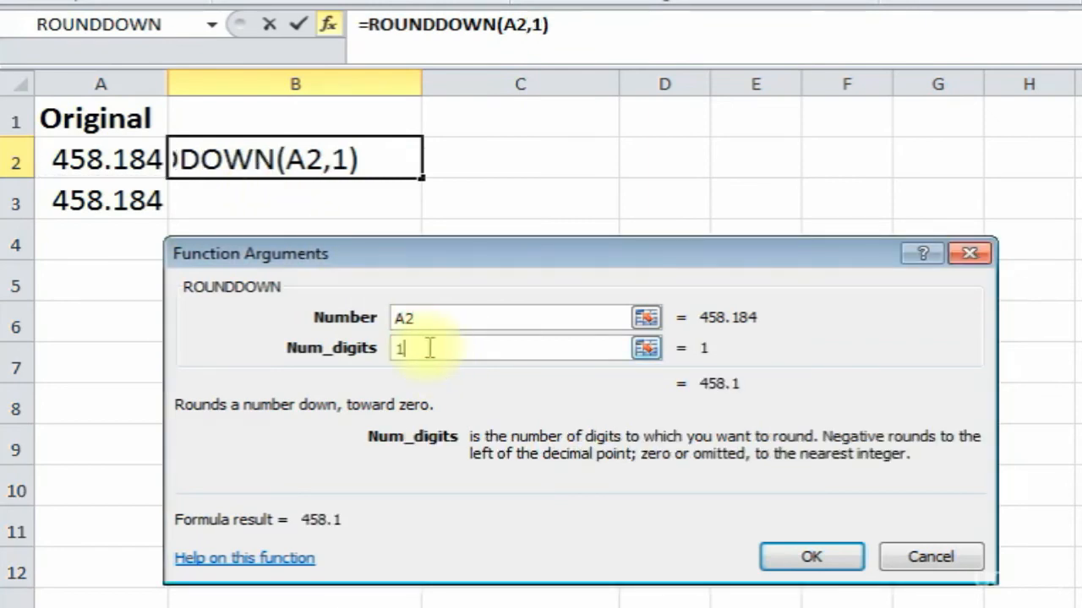
{"action": "left_click", "coordinate": [811, 558]}
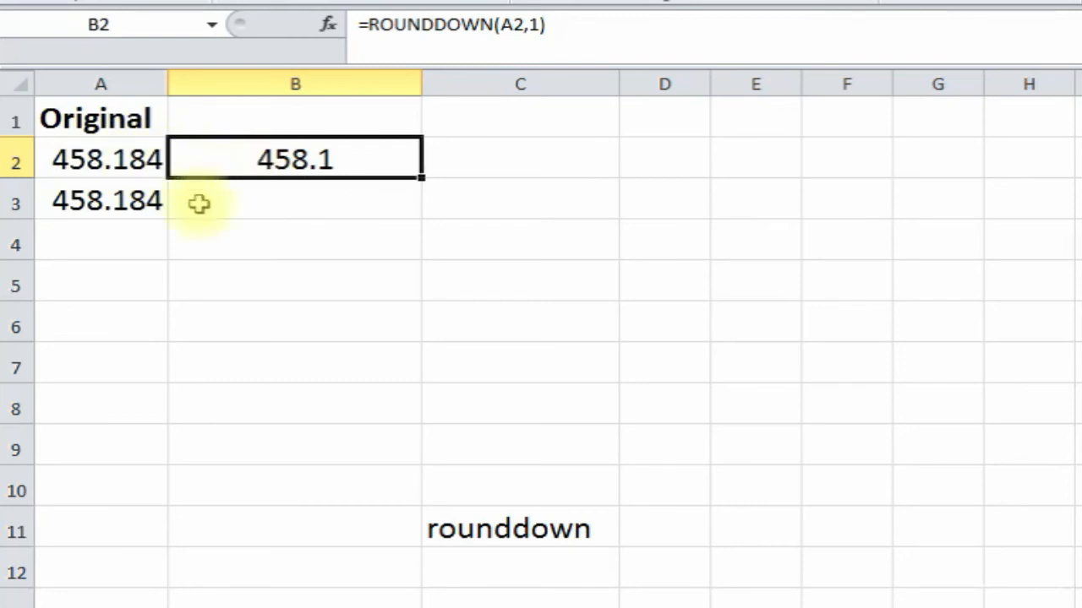
- Type =rounddown(A3,0) in B3 to get 458, then move to the ROUNDUP sheet
{"action": "left_click", "coordinate": [251, 202]}
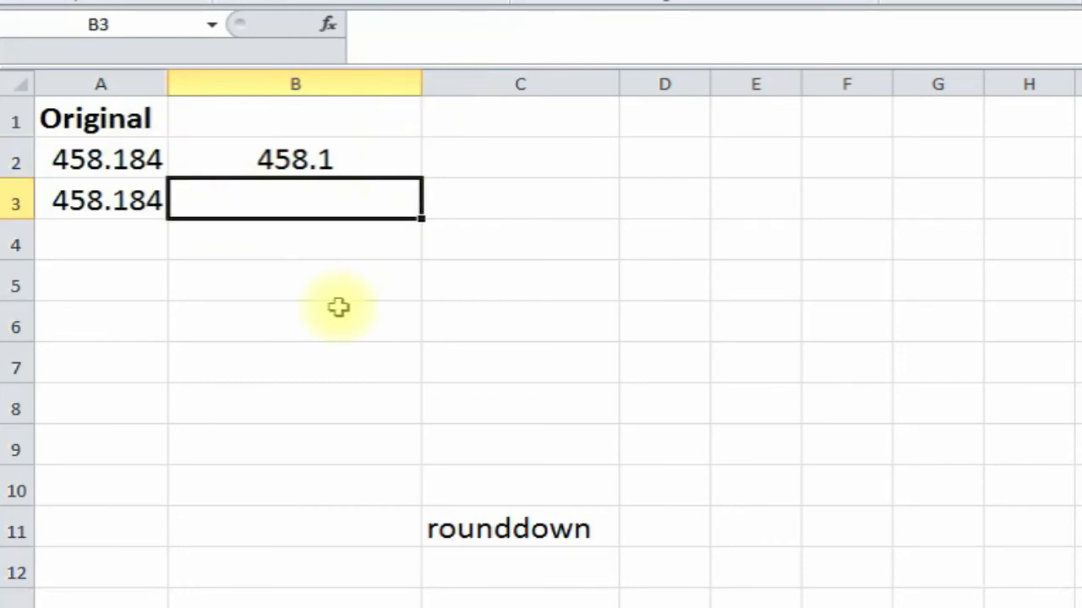
{"action": "type", "text": "=rounddo"}
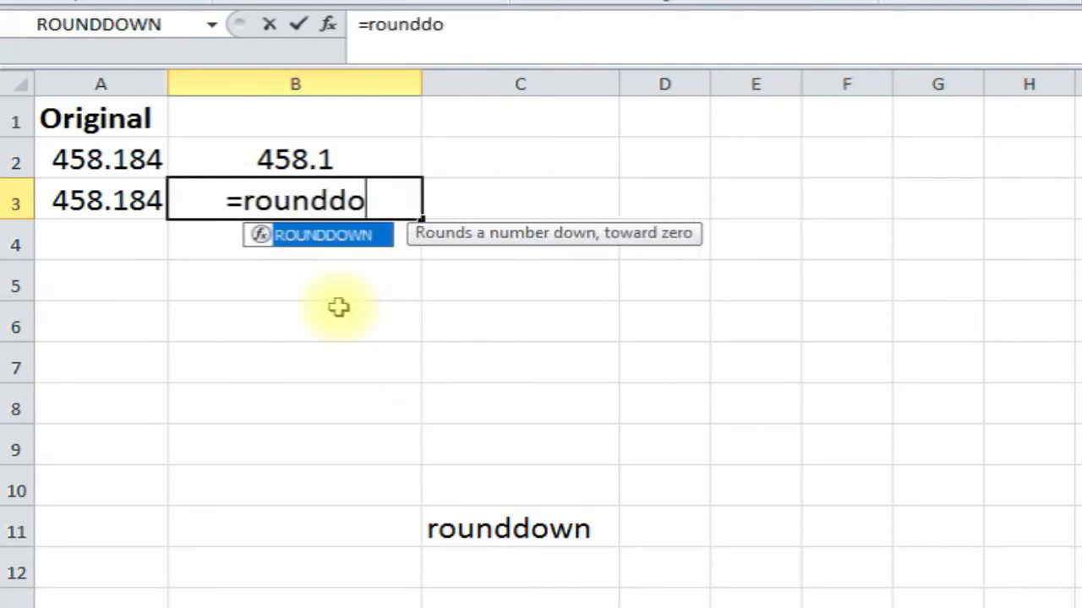
{"action": "type", "text": "wn("}
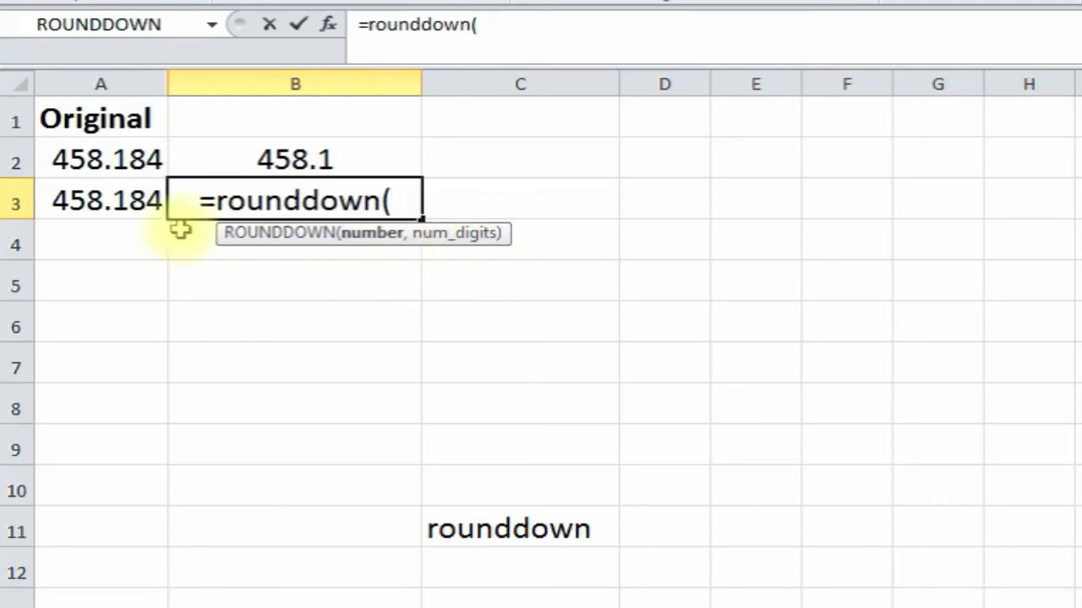
{"action": "left_click", "coordinate": [126, 201]}
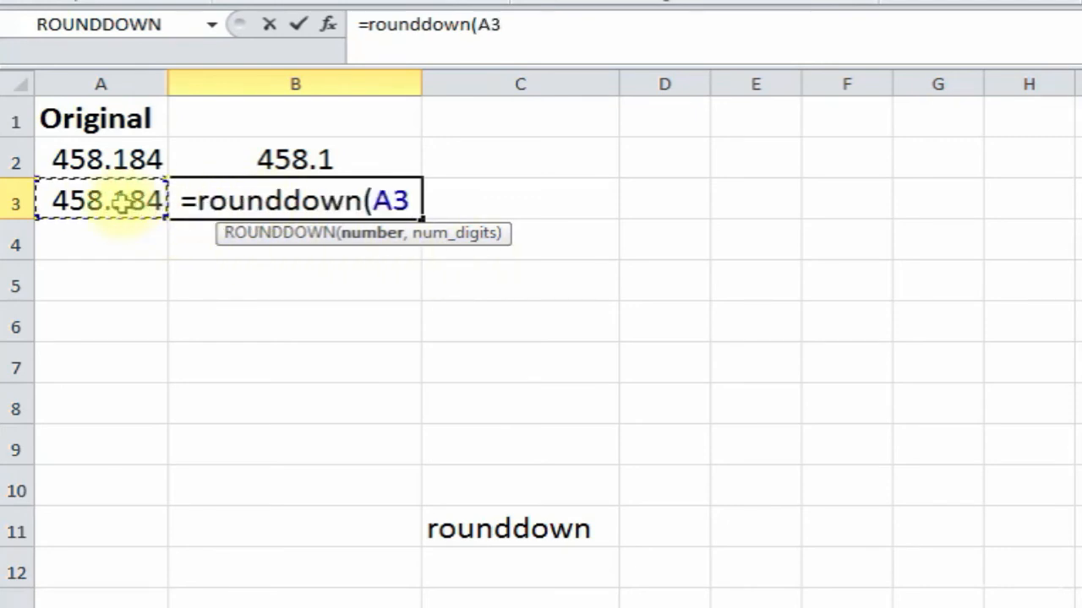
{"action": "type", "text": ","}
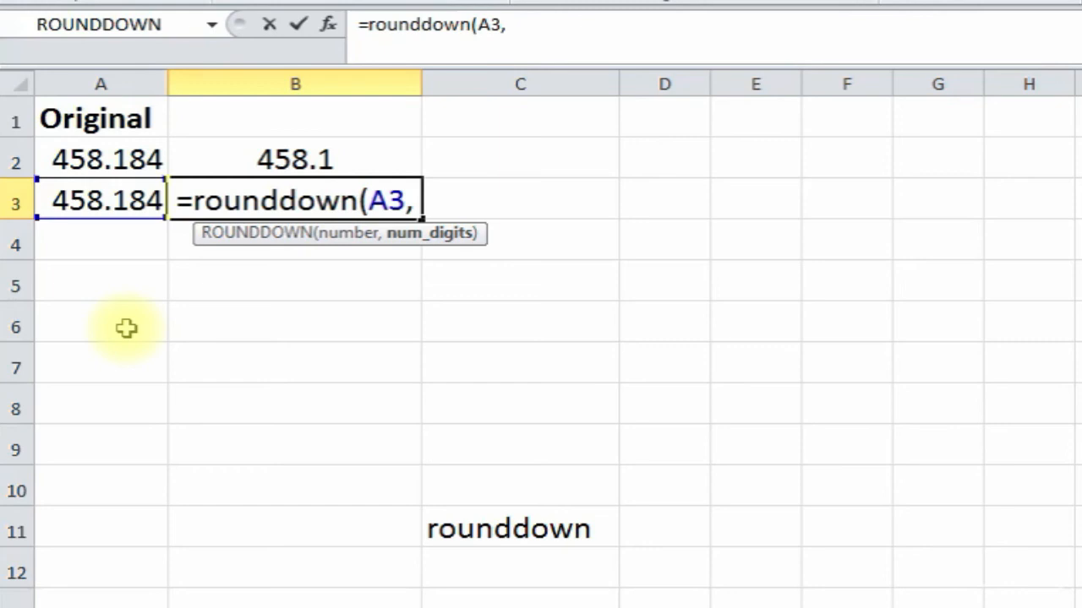
{"action": "type", "text": "0)"}
{"action": "key", "text": "Return"}
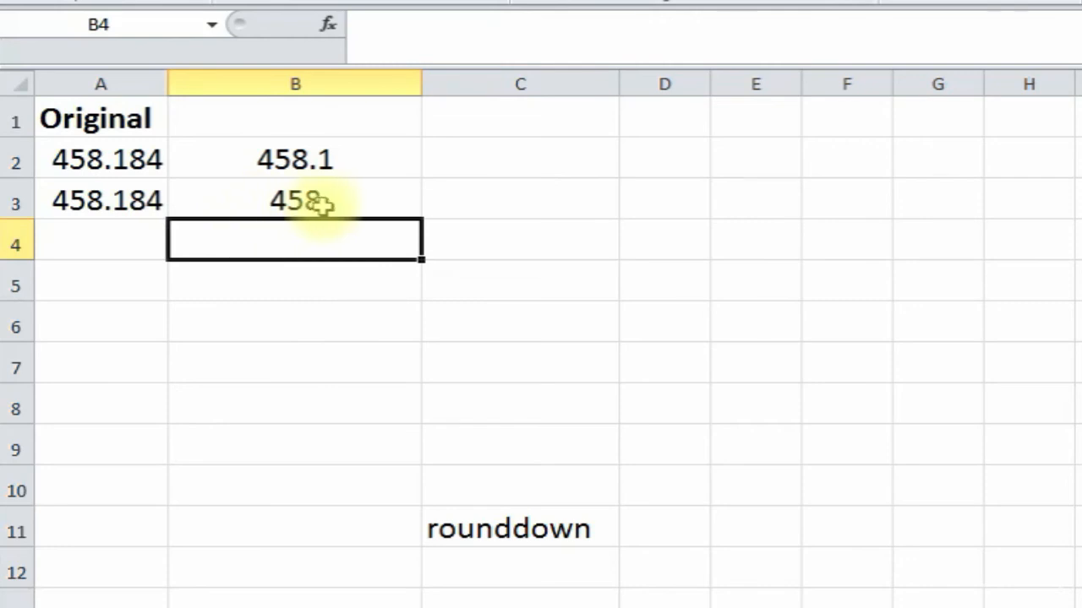
{"action": "left_click", "coordinate": [217, 389]}
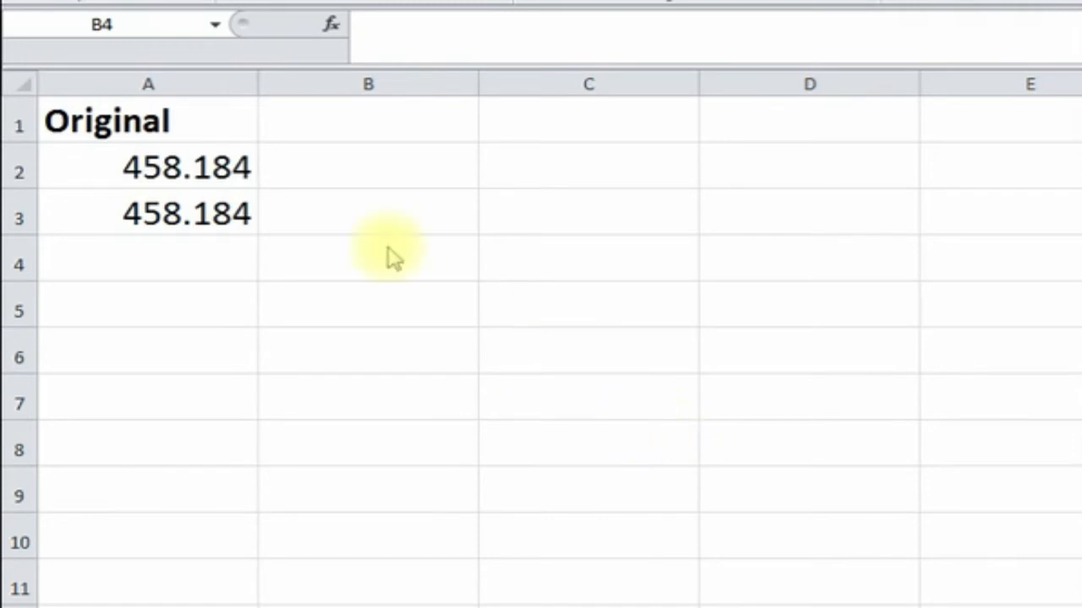
- Insert =ROUNDUP(A2,0) in B2 so 458.184 rounds up to 459
{"action": "left_click", "coordinate": [349, 177]}
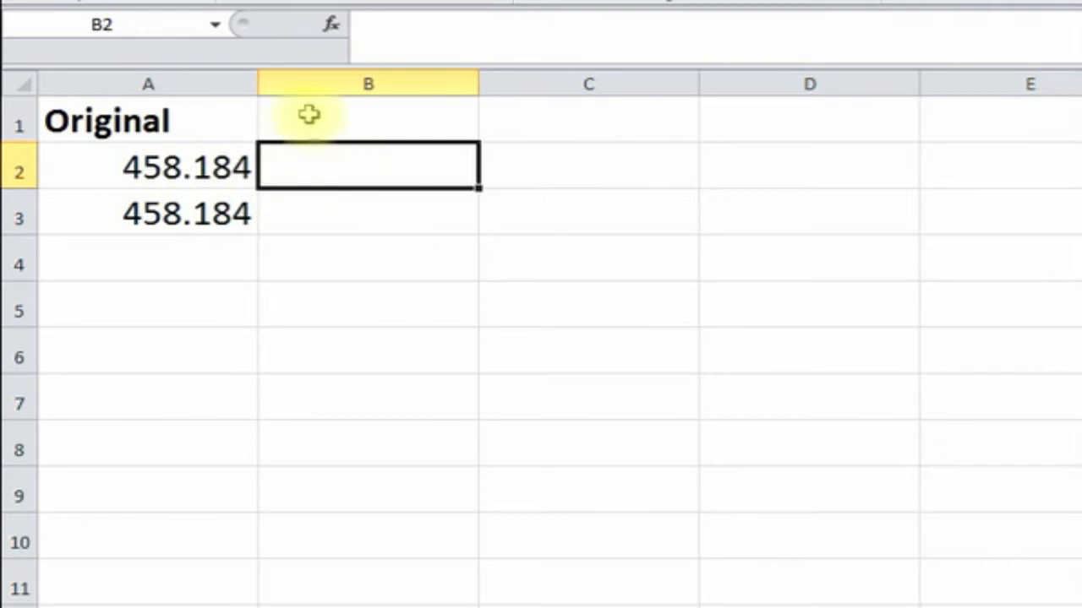
{"action": "left_click", "coordinate": [332, 25]}
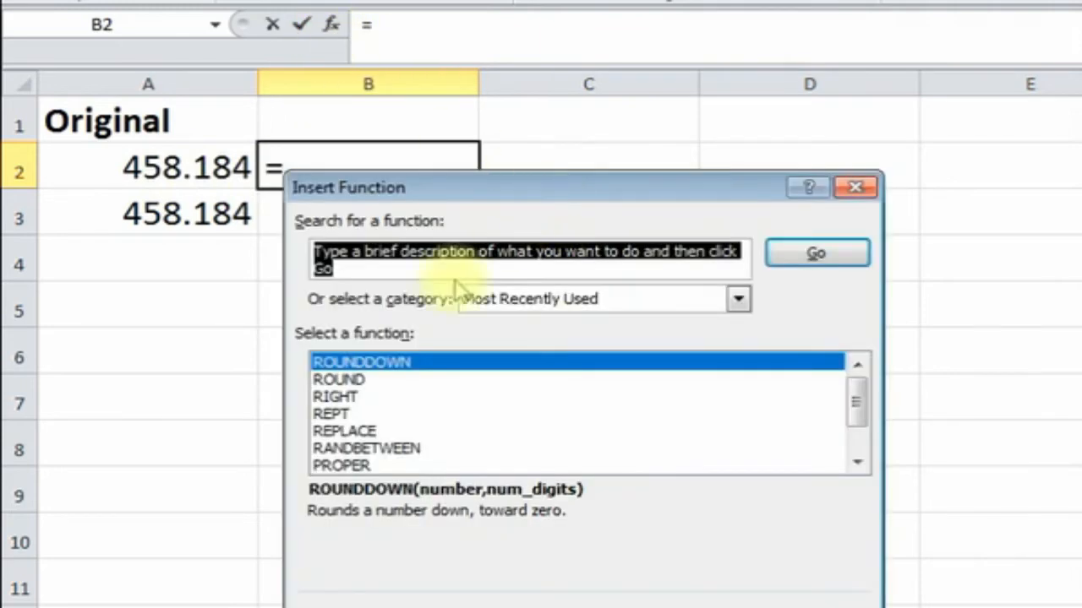
{"action": "type", "text": "roundup"}
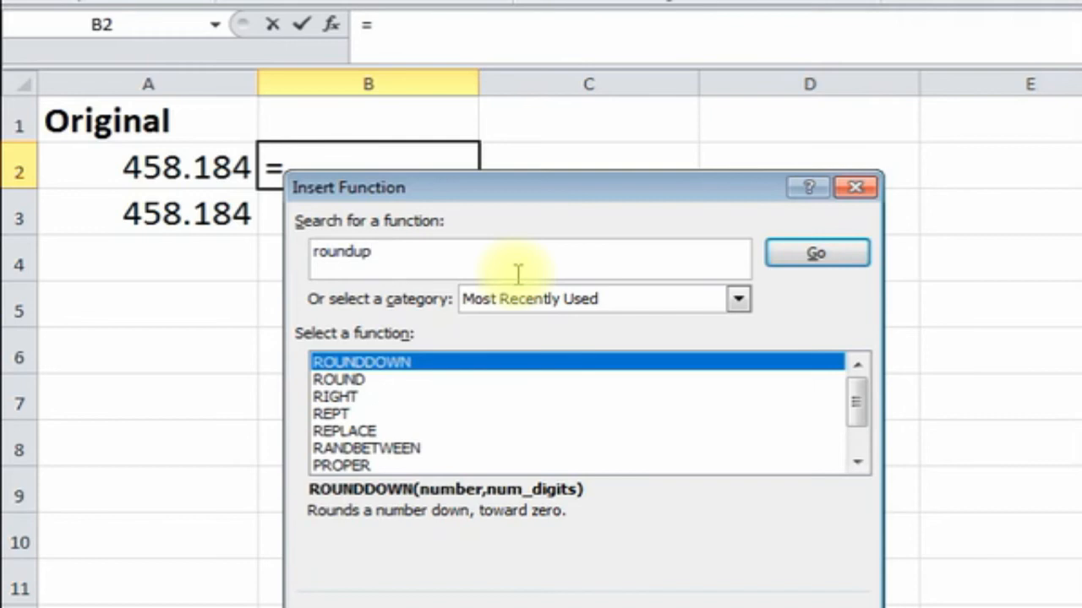
{"action": "key", "text": "Return"}
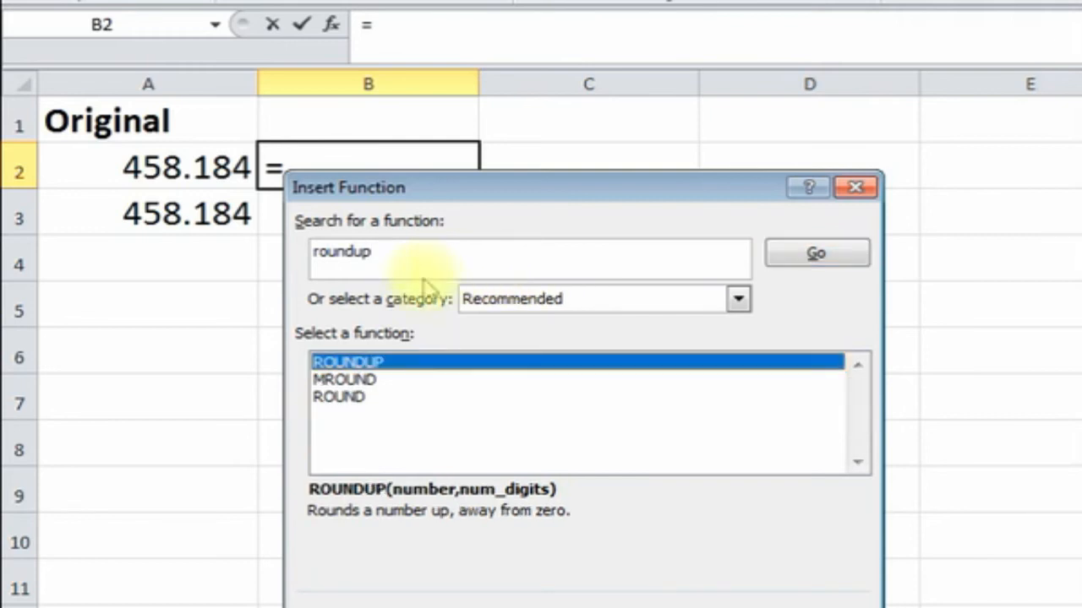
{"action": "left_click", "coordinate": [436, 372]}
{"action": "double_click", "coordinate": [435, 372]}
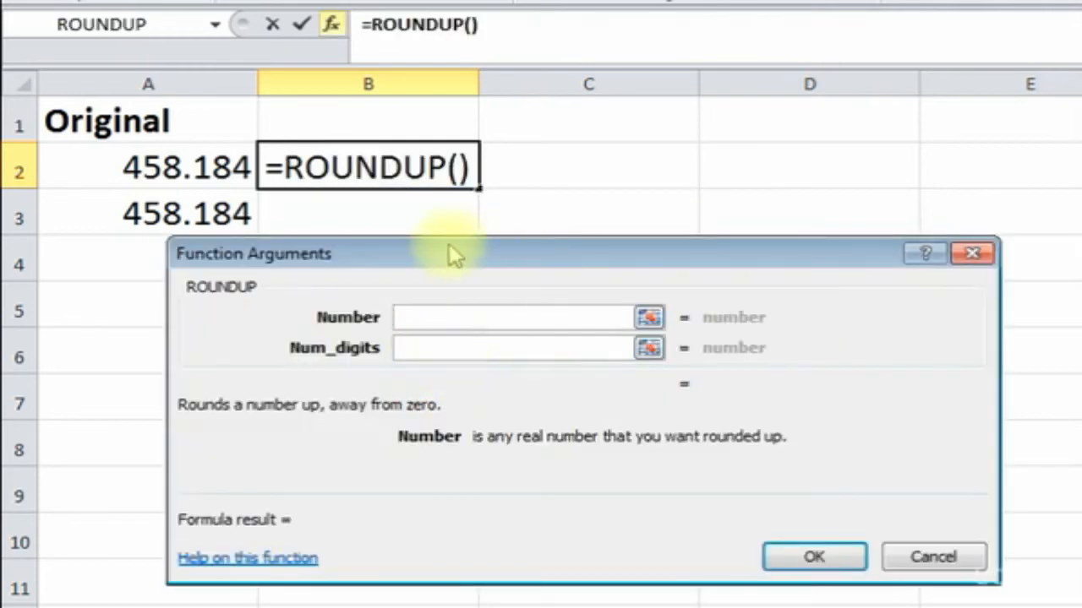
{"action": "left_click", "coordinate": [160, 173]}
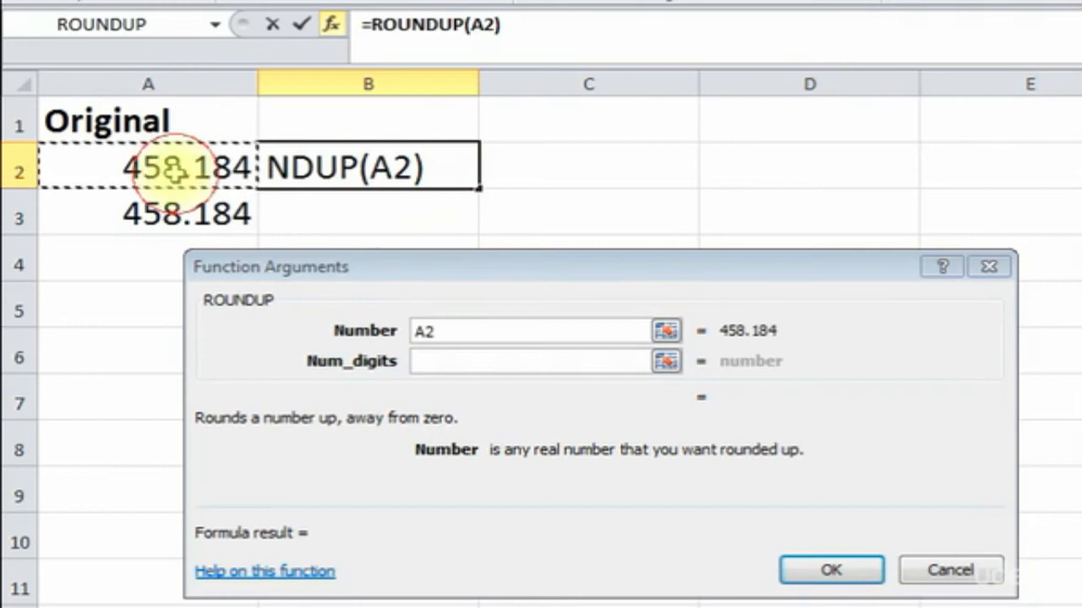
{"action": "left_click", "coordinate": [453, 363]}
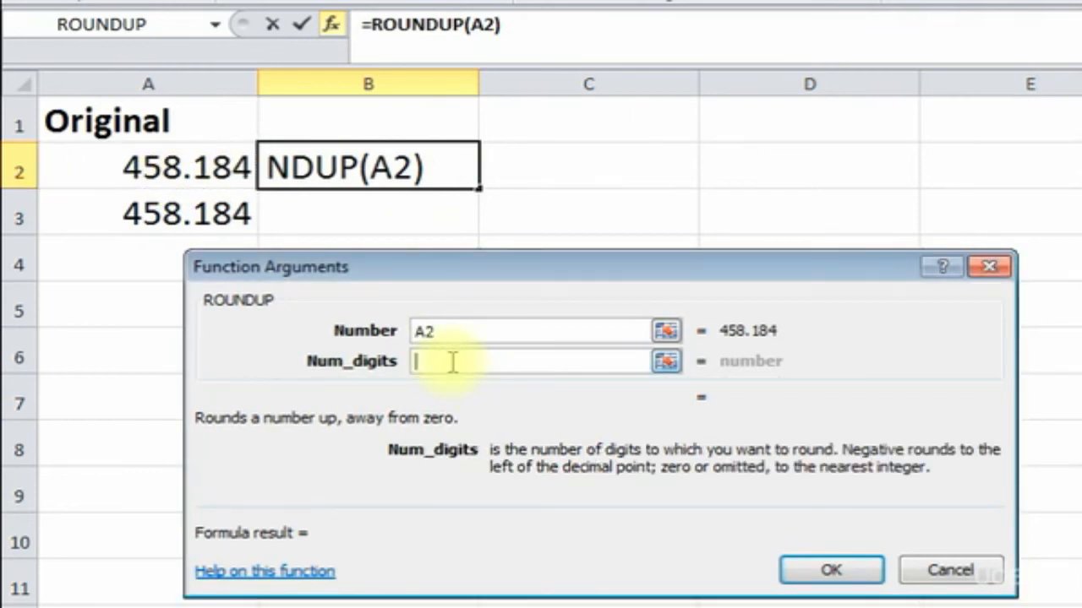
{"action": "type", "text": "0"}
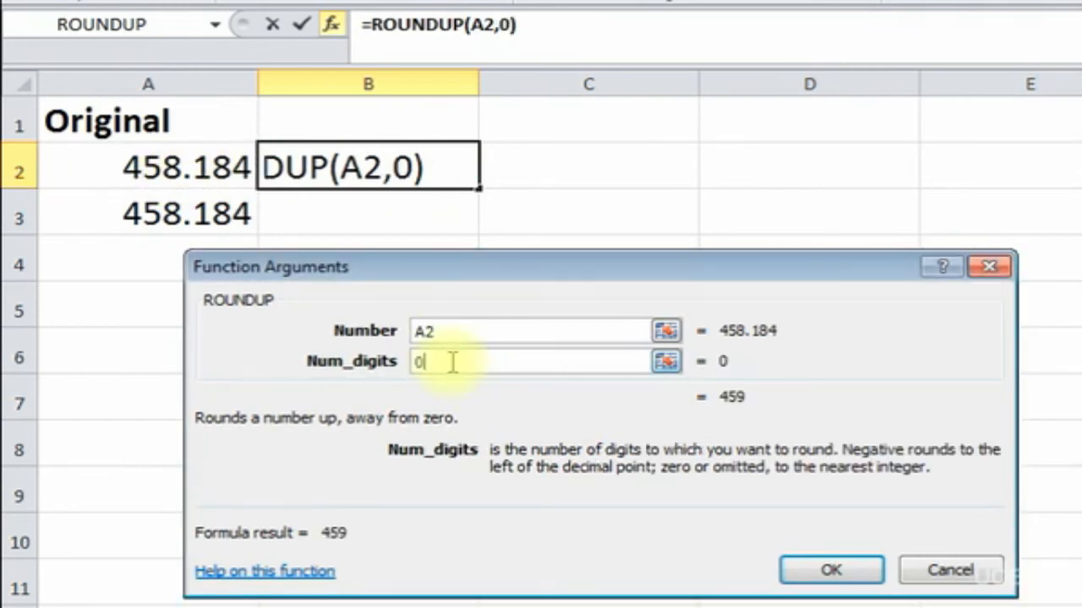
{"action": "left_click", "coordinate": [831, 571]}
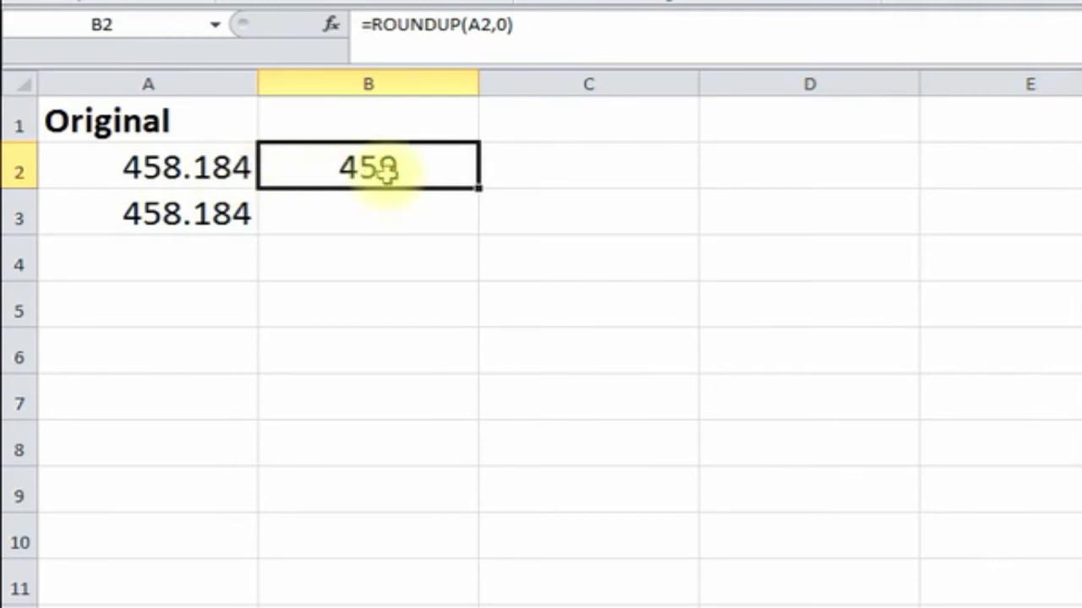
{"action": "left_click", "coordinate": [343, 216]}
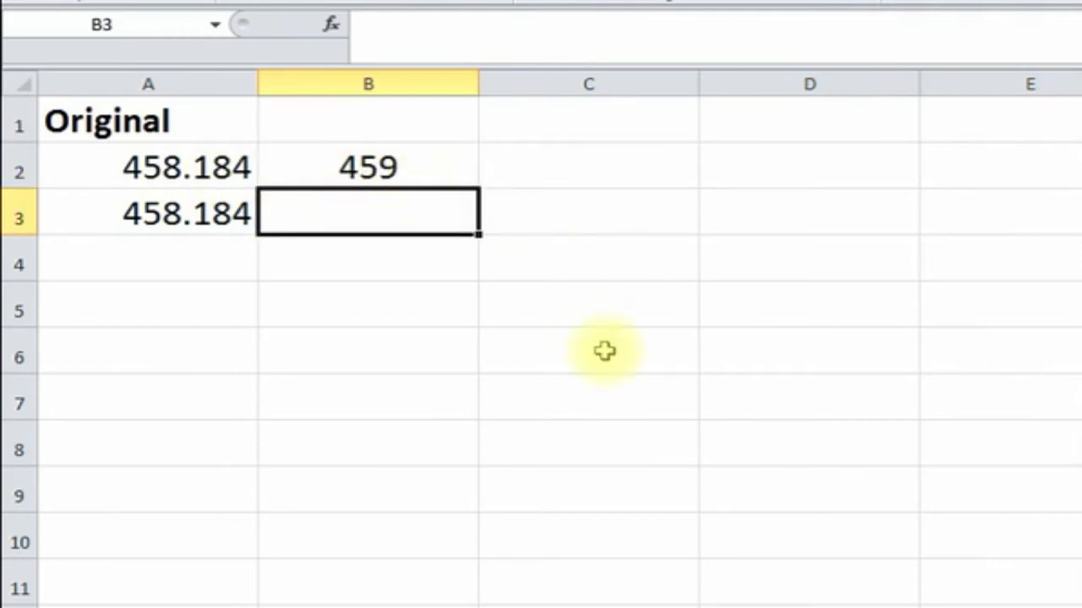
- Enter =ROUNDUP(A3,1) in B3 to round 458.184 up to 458.2
{"action": "type", "text": "=round"}
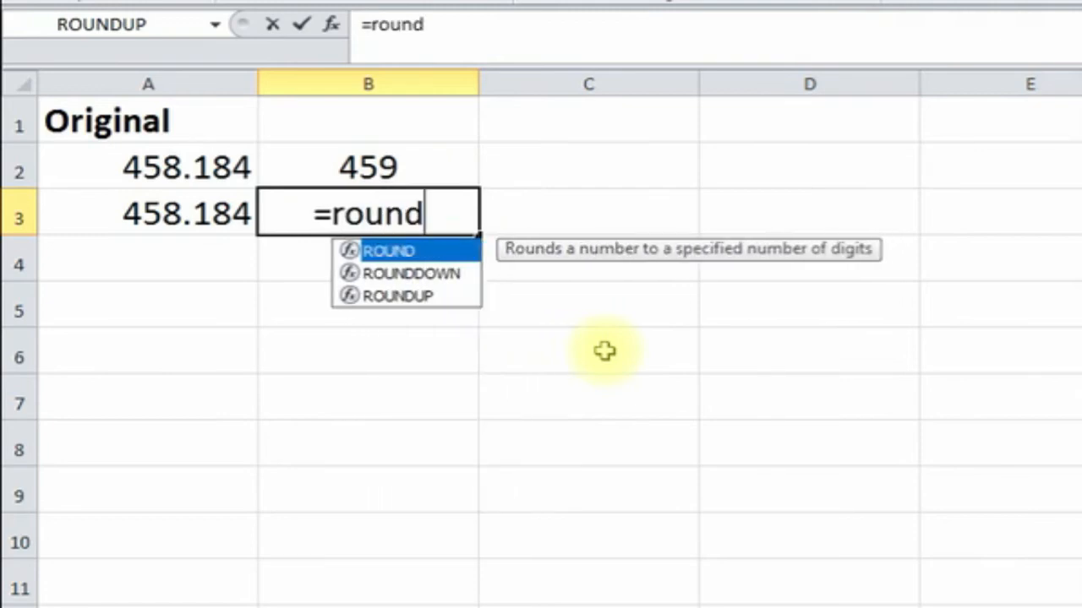
{"action": "type", "text": "up("}
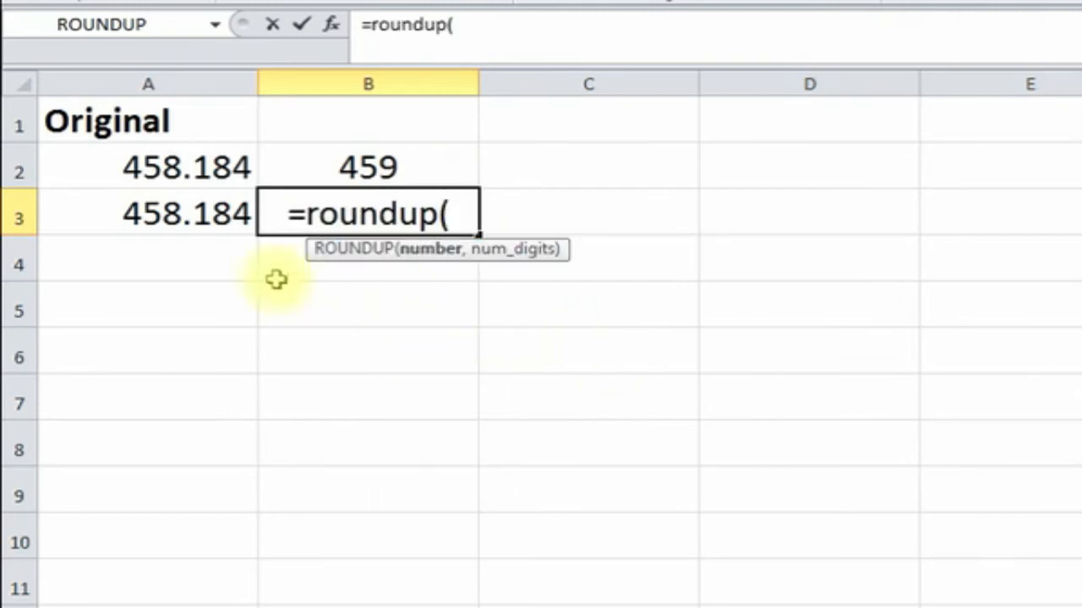
{"action": "left_click", "coordinate": [184, 236]}
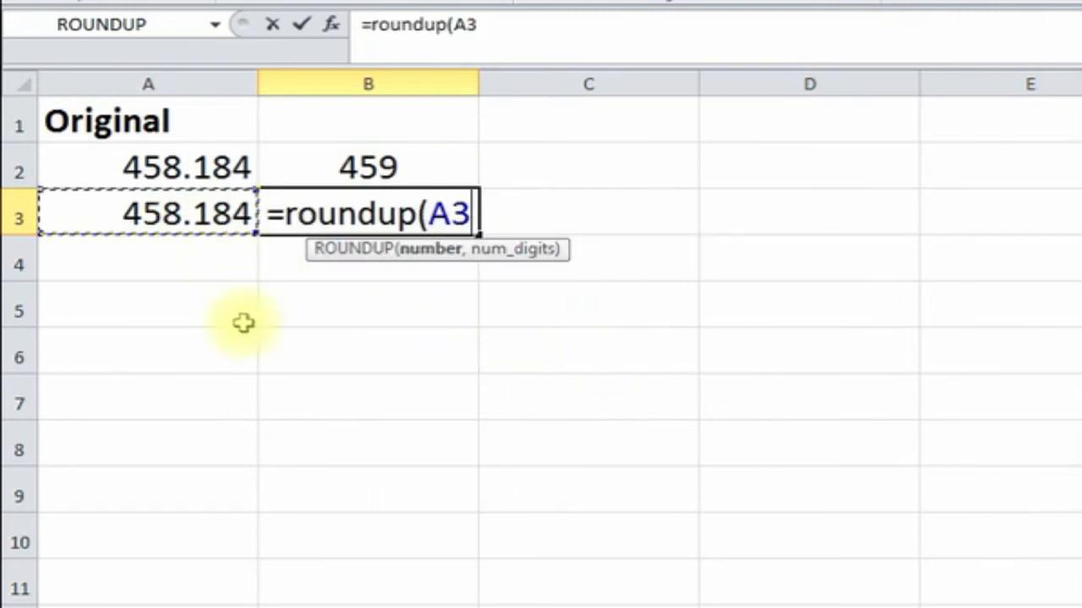
{"action": "type", "text": ","}
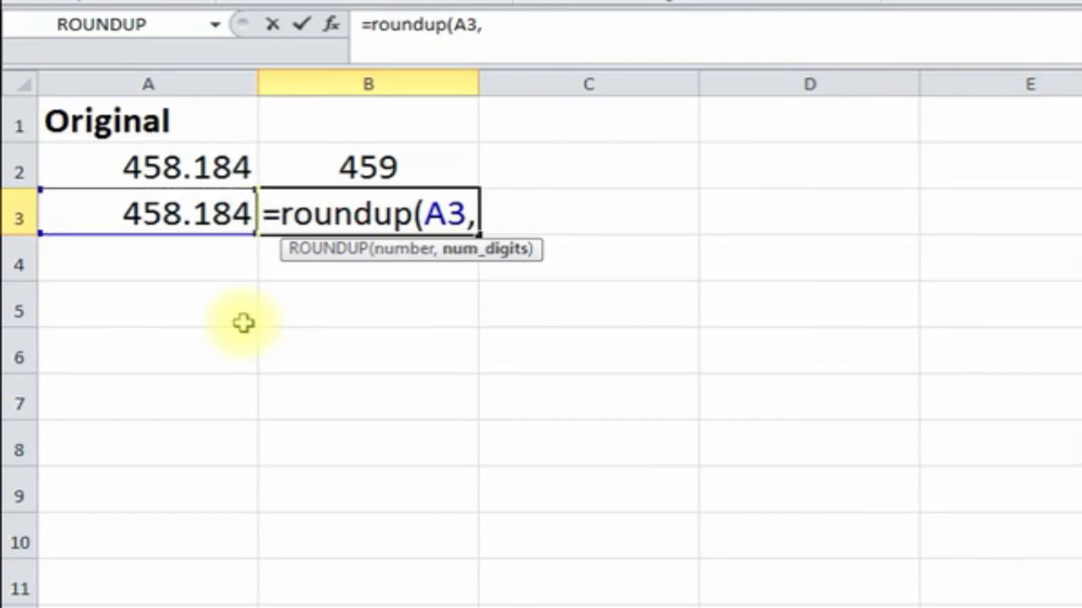
{"action": "type", "text": "1"}
{"action": "key", "text": "Return"}
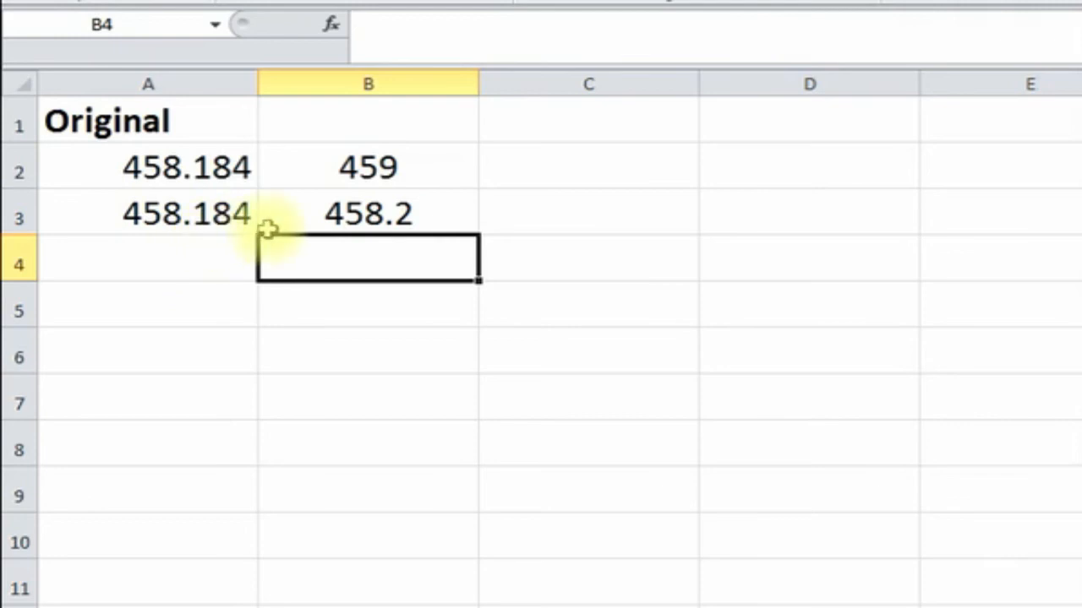
- Enter =ROUNDUP(22.6,0) in B4 to round 22.6 up to 23, then reselect B4
{"action": "type", "text": "=roundup"}
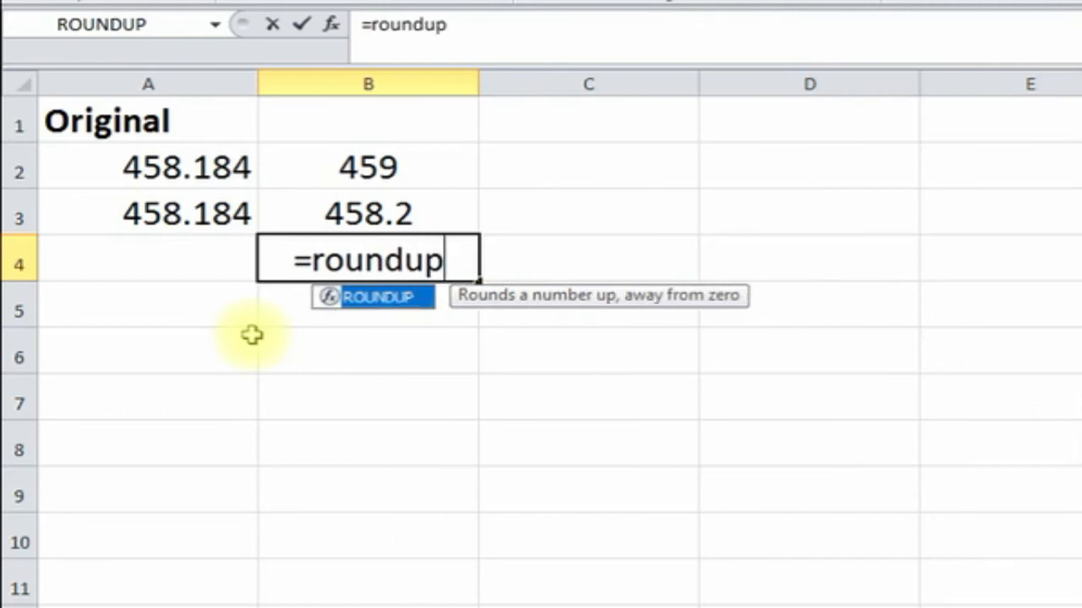
{"action": "type", "text": "(22"}
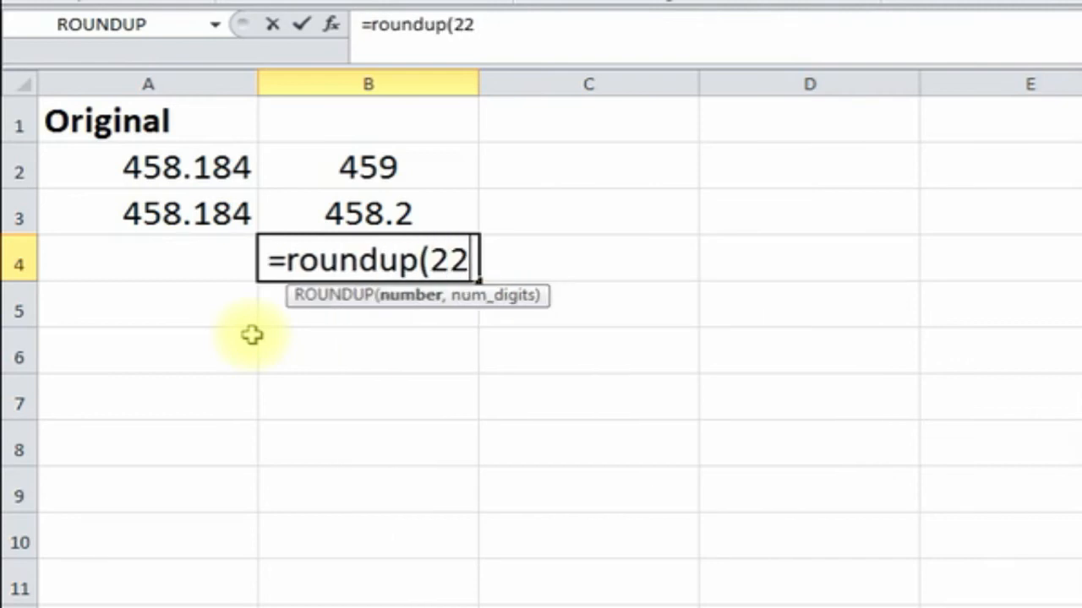
{"action": "type", "text": ".6,"}
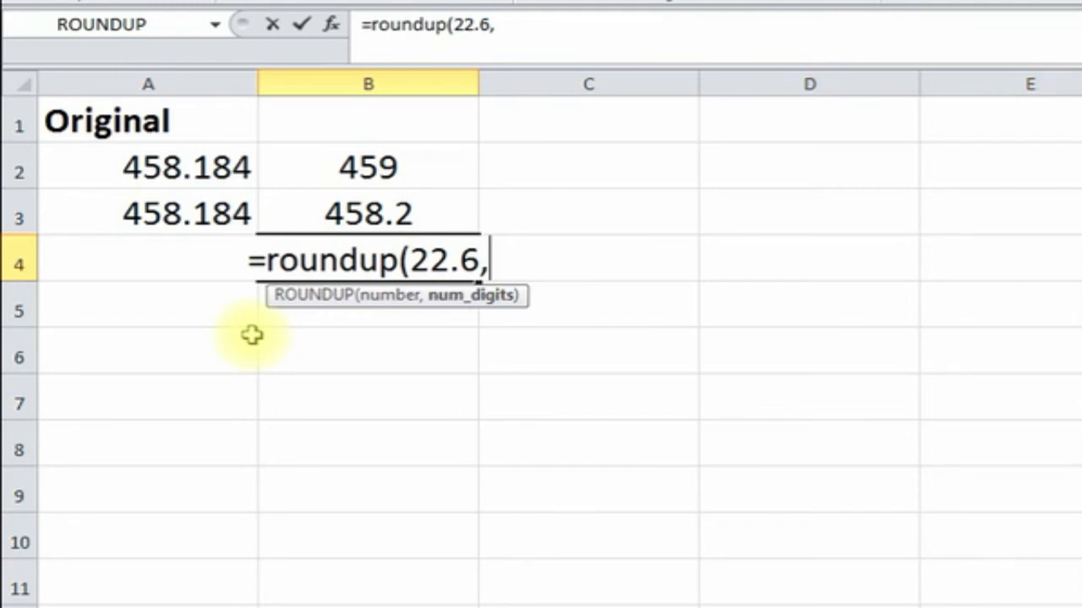
{"action": "type", "text": "0"}
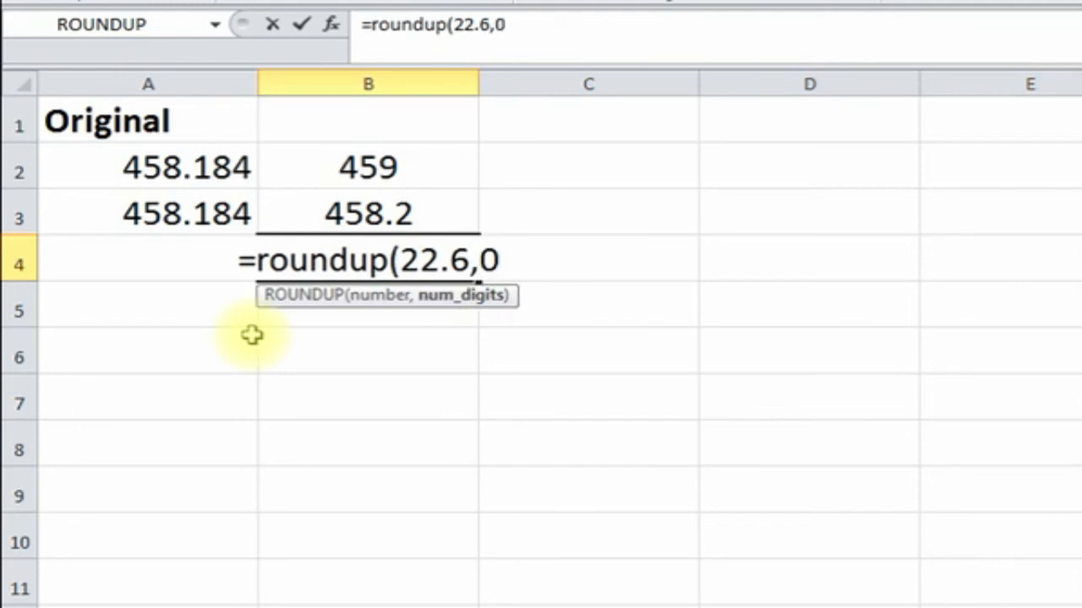
{"action": "type", "text": ")"}
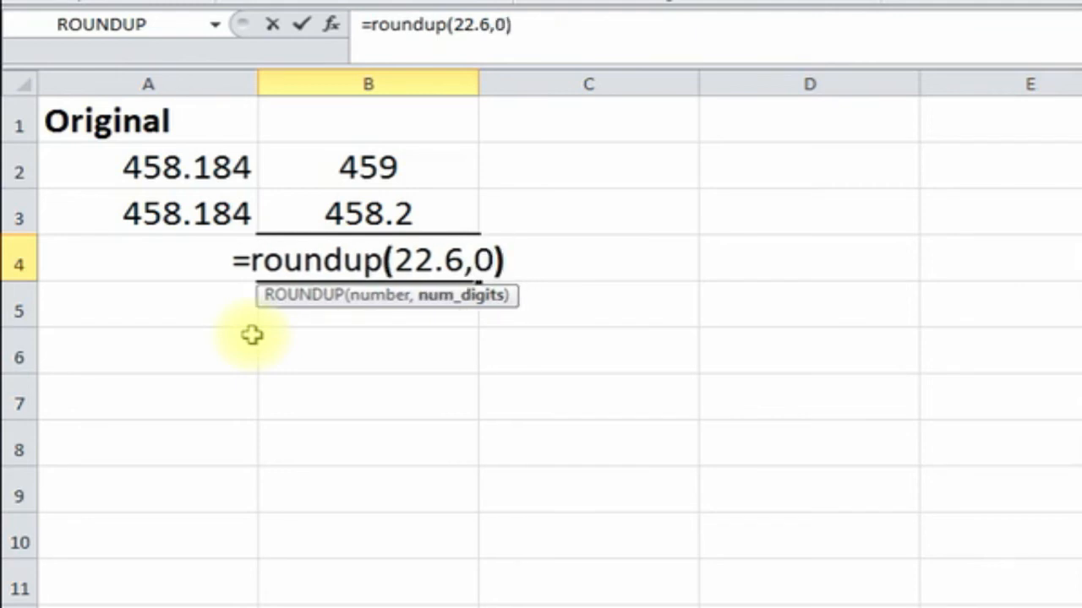
{"action": "key", "text": "Return"}
{"action": "key", "text": "Up"}
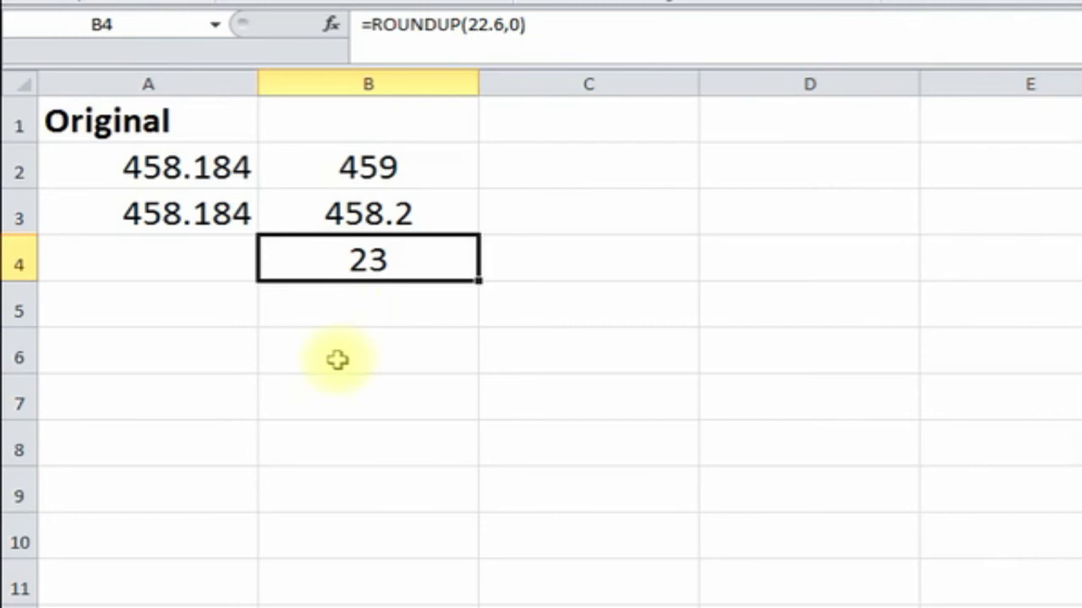
{"action": "left_click", "coordinate": [252, 389]}
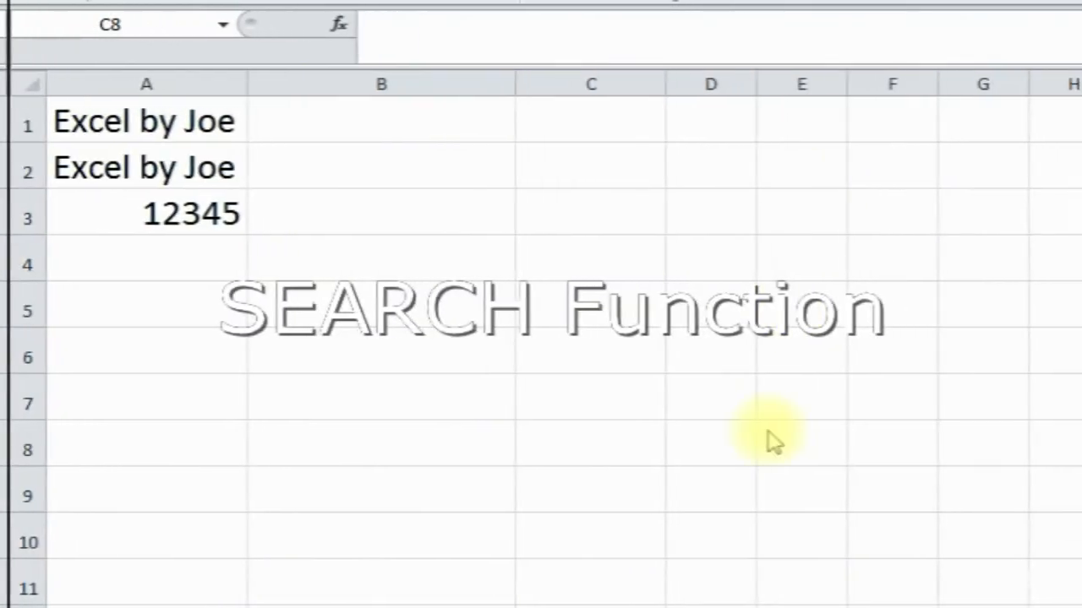
- Type the label 'search' in B8, then select B1 for the SEARCH result
{"action": "left_click", "coordinate": [397, 461]}
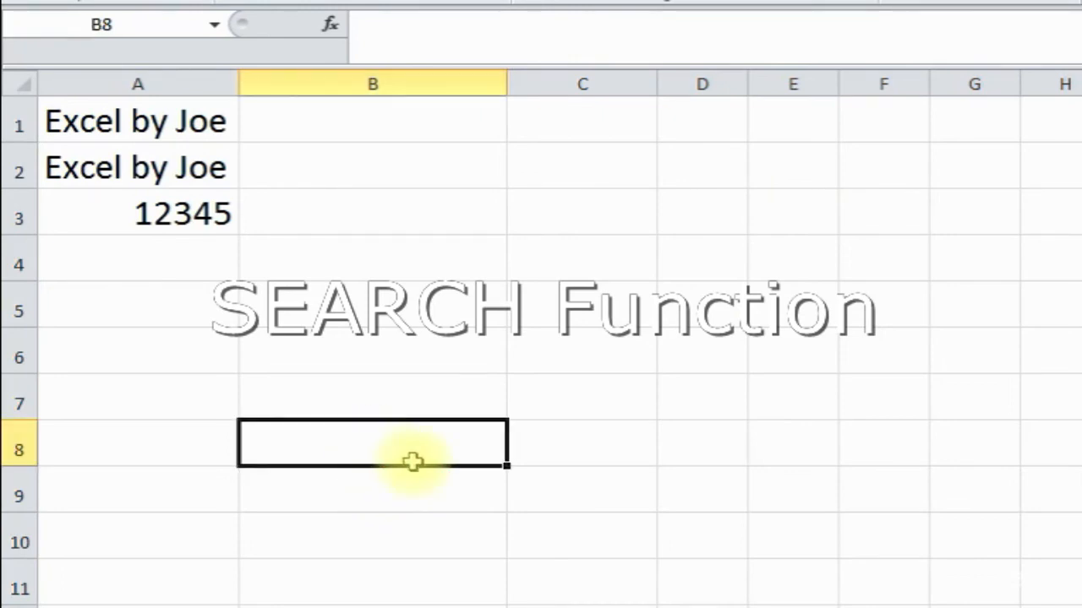
{"action": "type", "text": "search"}
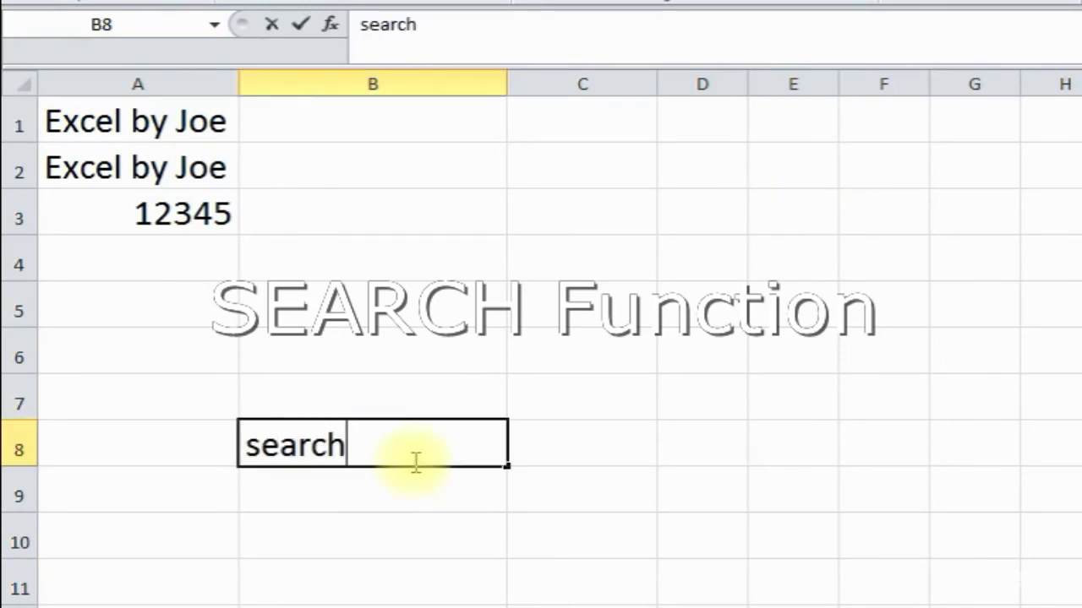
{"action": "key", "text": "Return"}
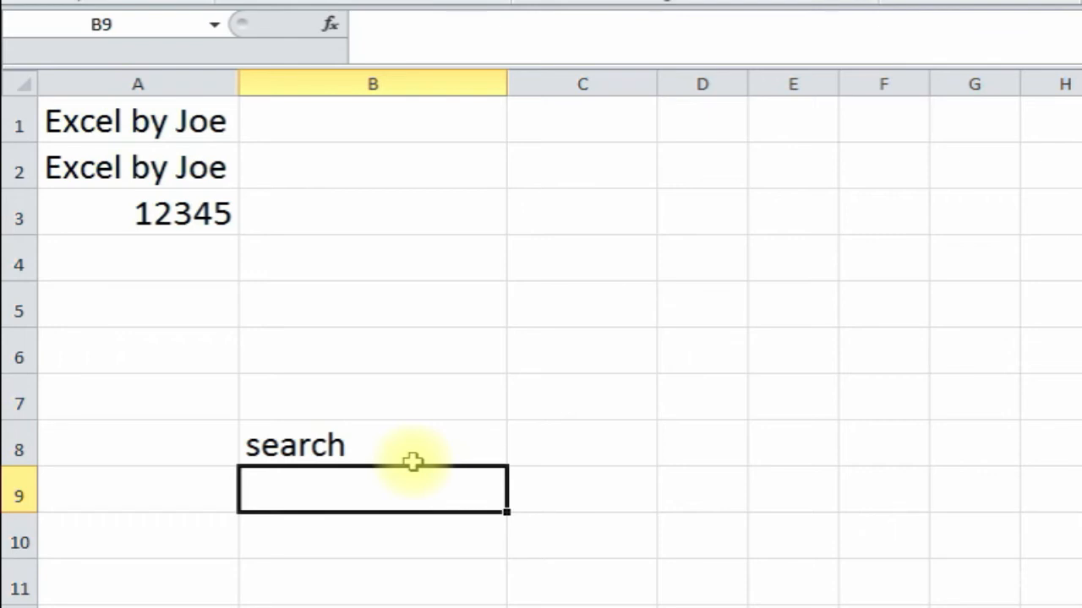
{"action": "left_click", "coordinate": [188, 142]}
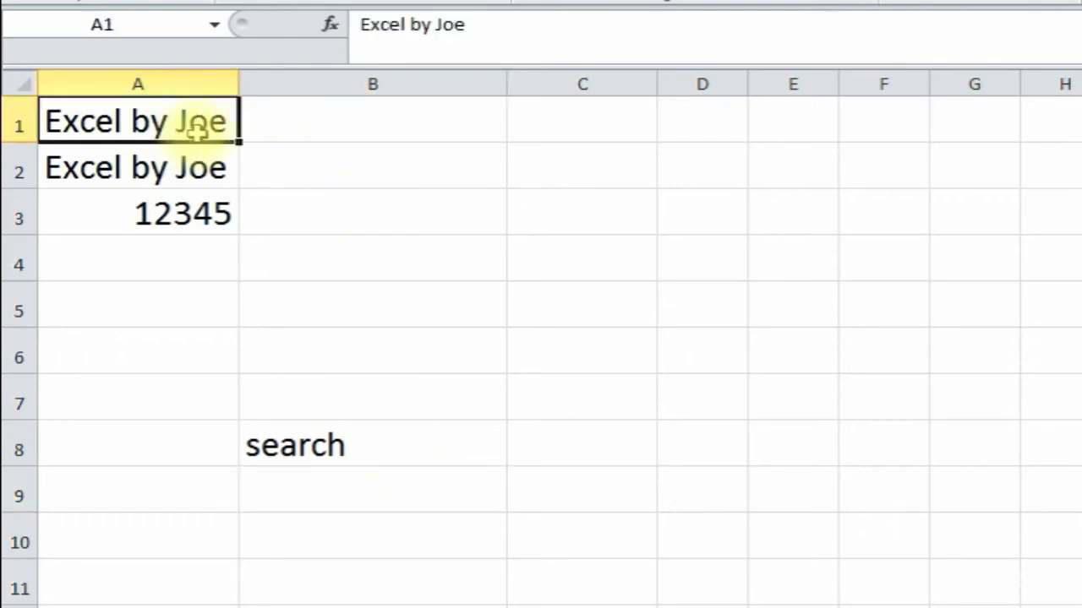
{"action": "left_click", "coordinate": [323, 131]}
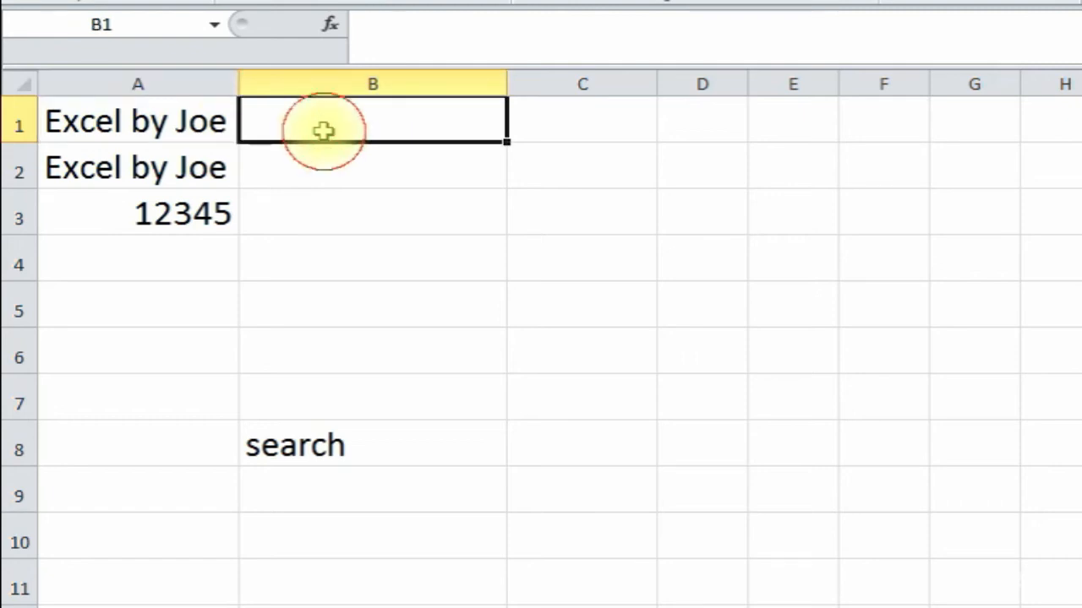
- Insert =SEARCH("j",A1) into B1 via Function Arguments, returning 10
{"action": "left_click", "coordinate": [330, 25]}
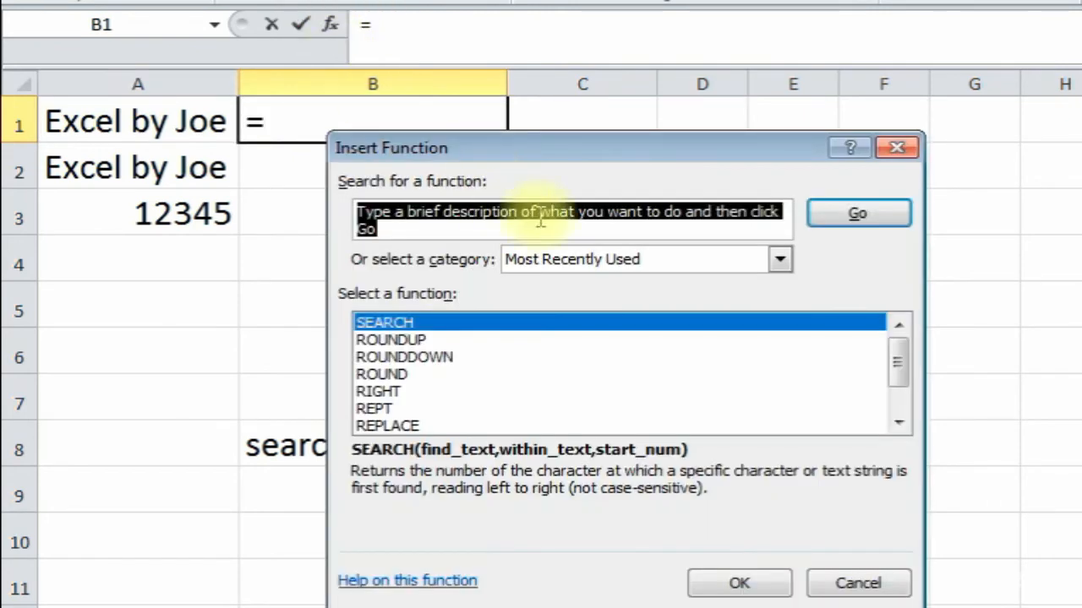
{"action": "left_click", "coordinate": [428, 324]}
{"action": "double_click", "coordinate": [428, 324]}
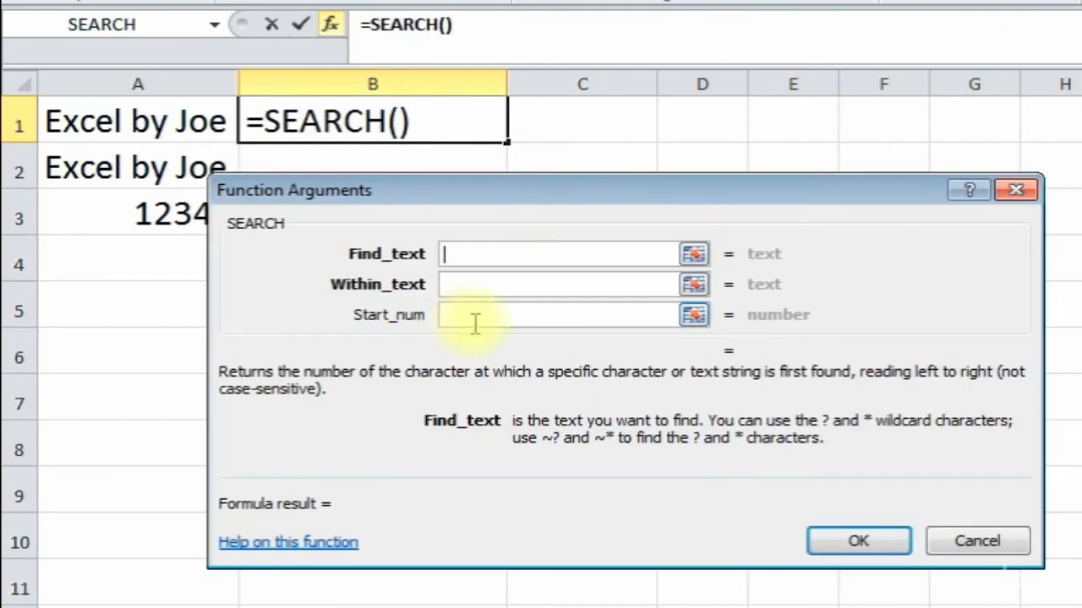
{"action": "left_click_drag", "start_coordinate": [530, 197], "coordinate": [495, 201]}
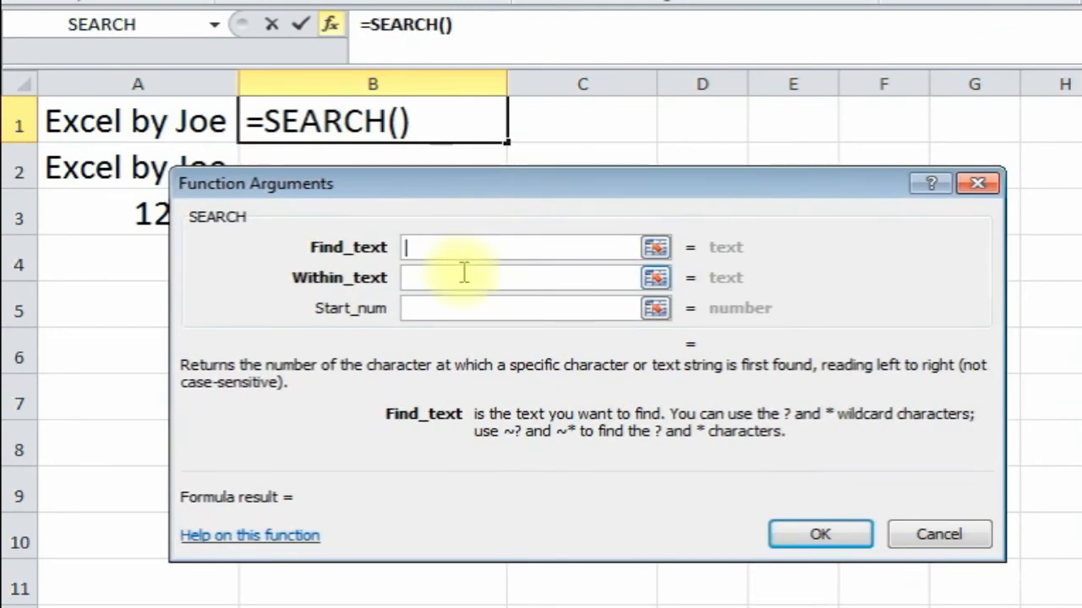
{"action": "type", "text": "j"}
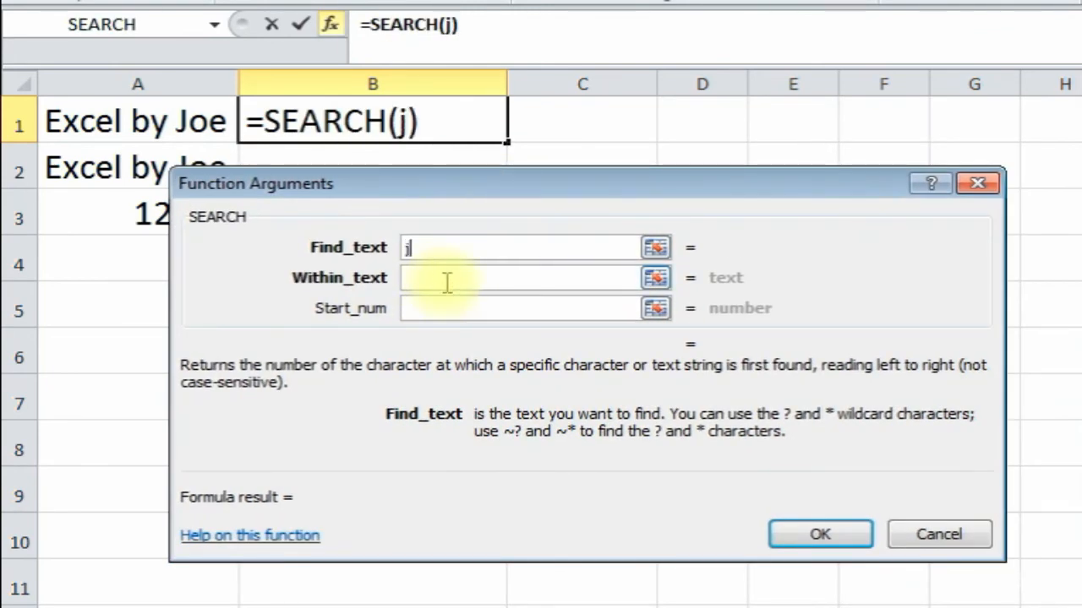
{"action": "left_click", "coordinate": [447, 282]}
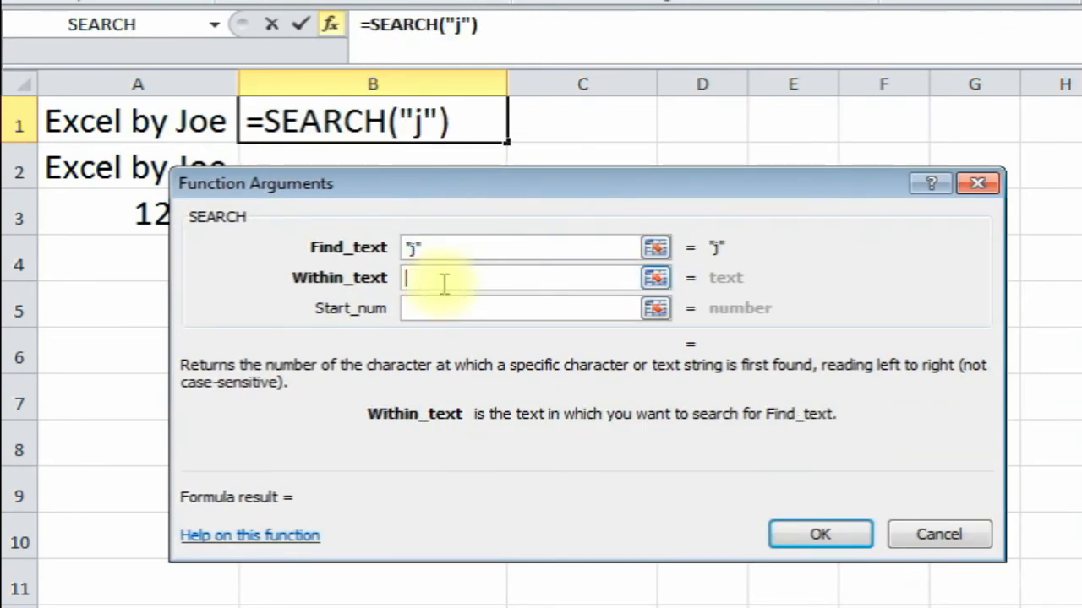
{"action": "left_click", "coordinate": [110, 122]}
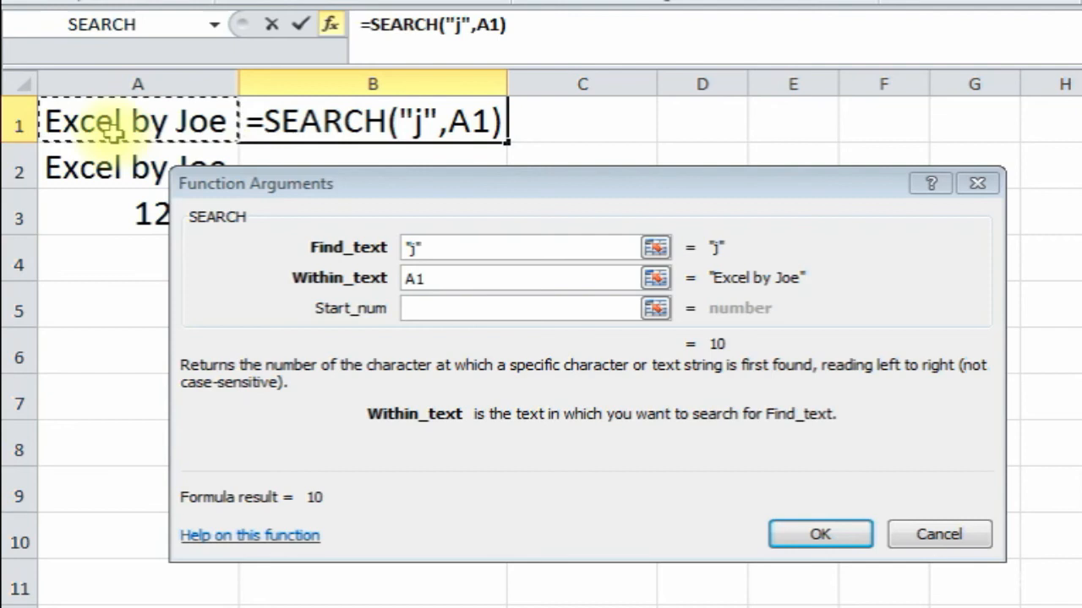
{"action": "left_click", "coordinate": [414, 308]}
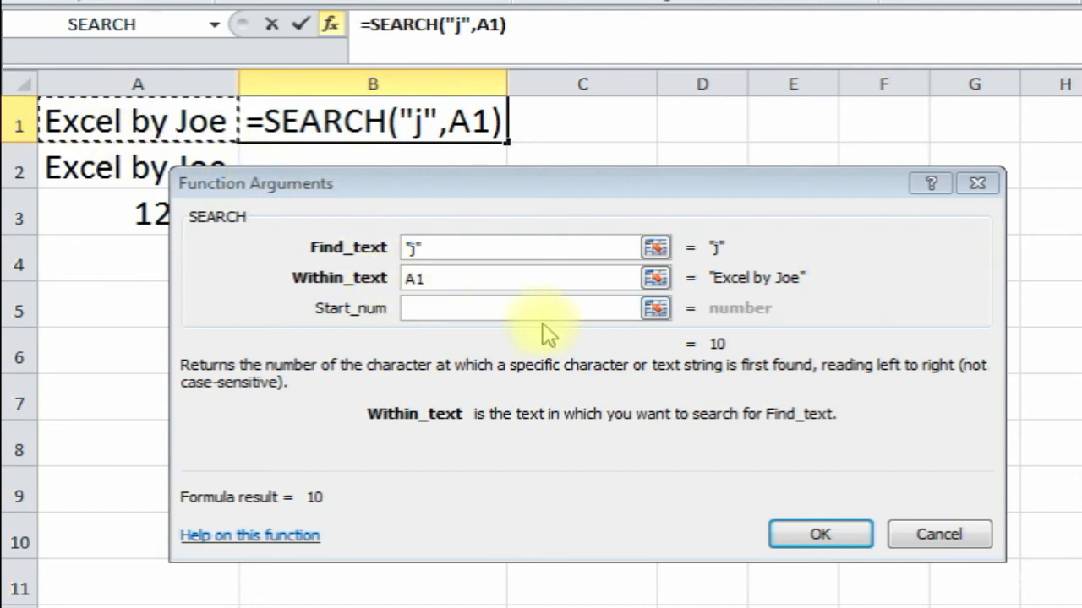
{"action": "left_click", "coordinate": [807, 538]}
{"action": "left_click", "coordinate": [809, 541]}
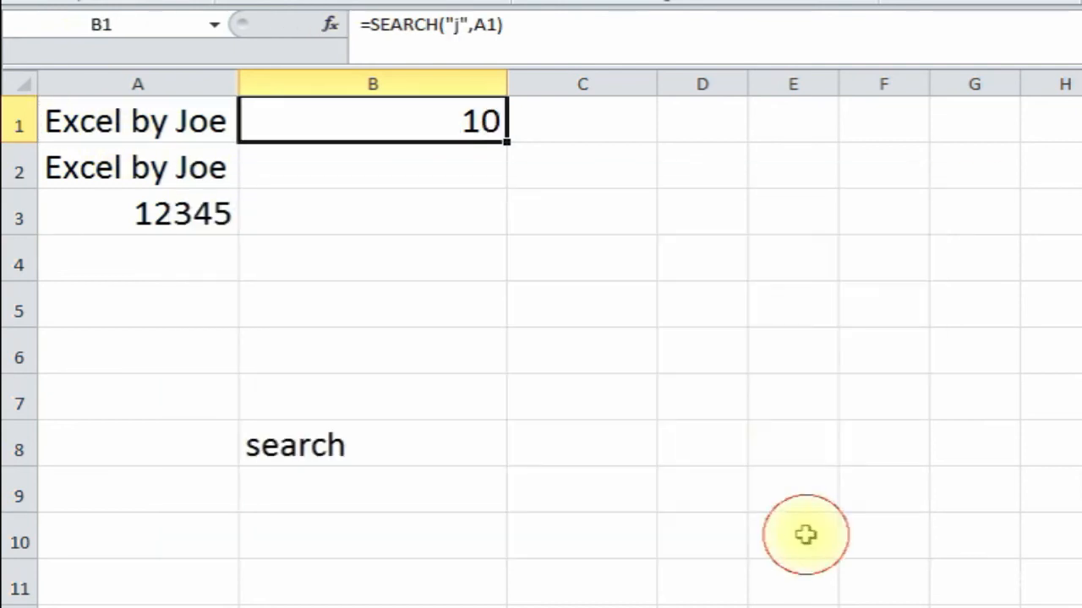
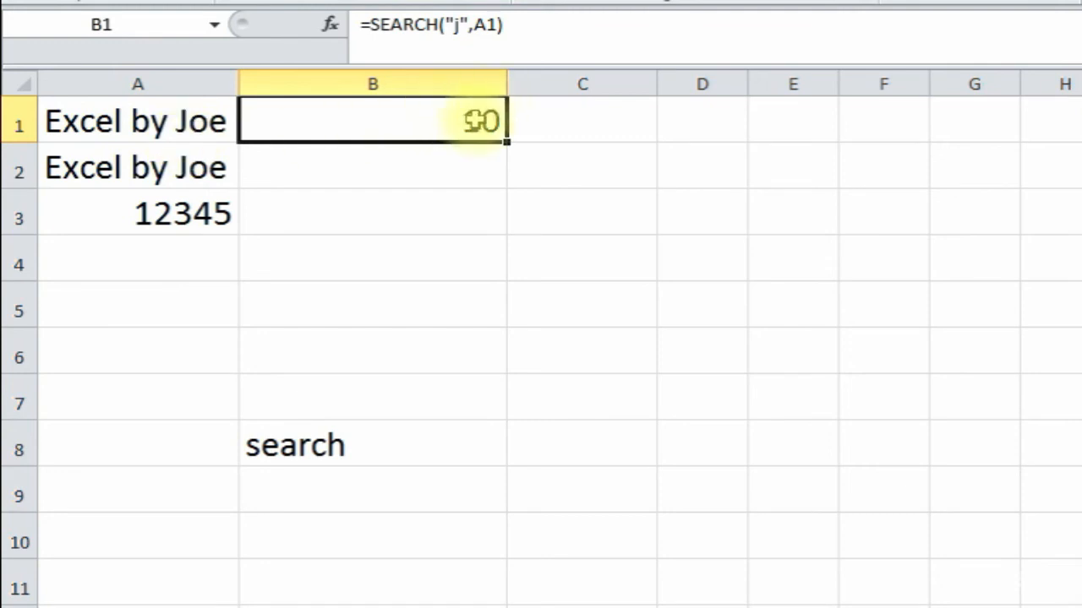
- Insert =SEARCH("e",A2) into B2 via Function Arguments, returning 1
{"action": "left_click", "coordinate": [410, 162]}
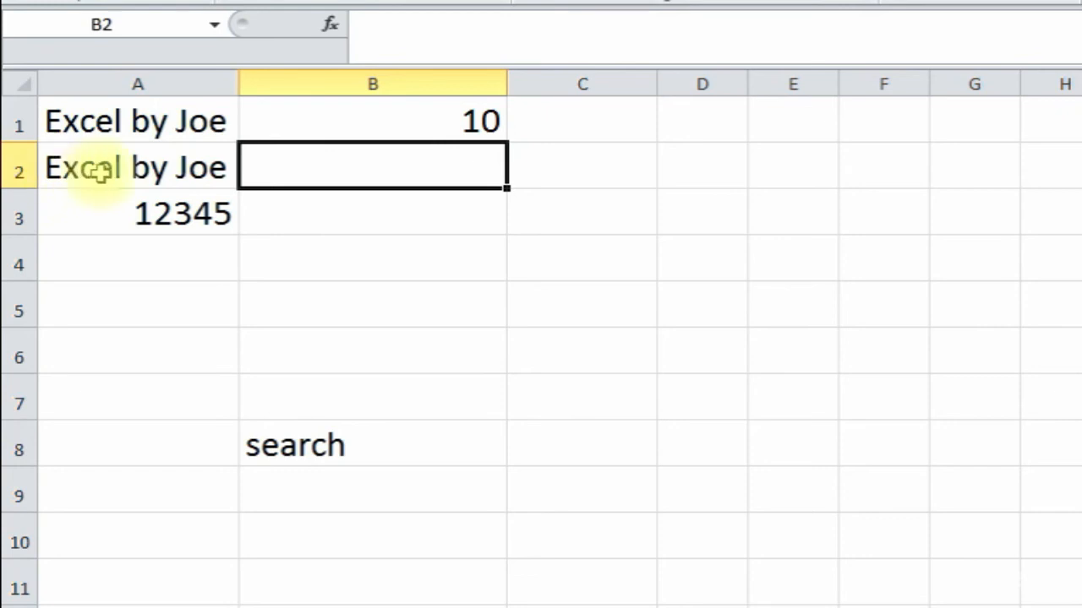
{"action": "left_click", "coordinate": [336, 26]}
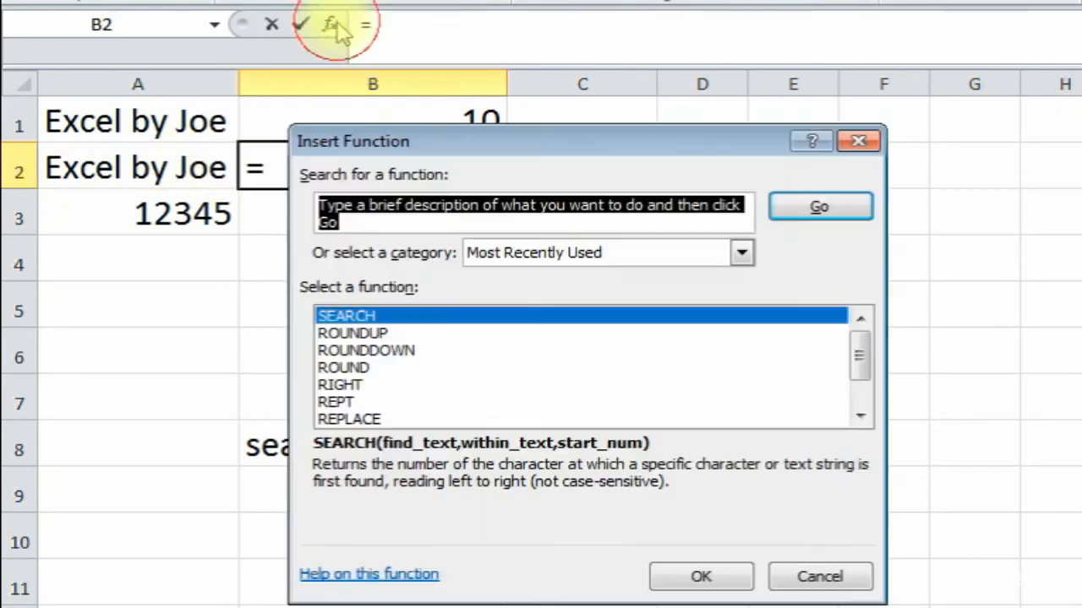
{"action": "left_click", "coordinate": [431, 316]}
{"action": "double_click", "coordinate": [431, 316]}
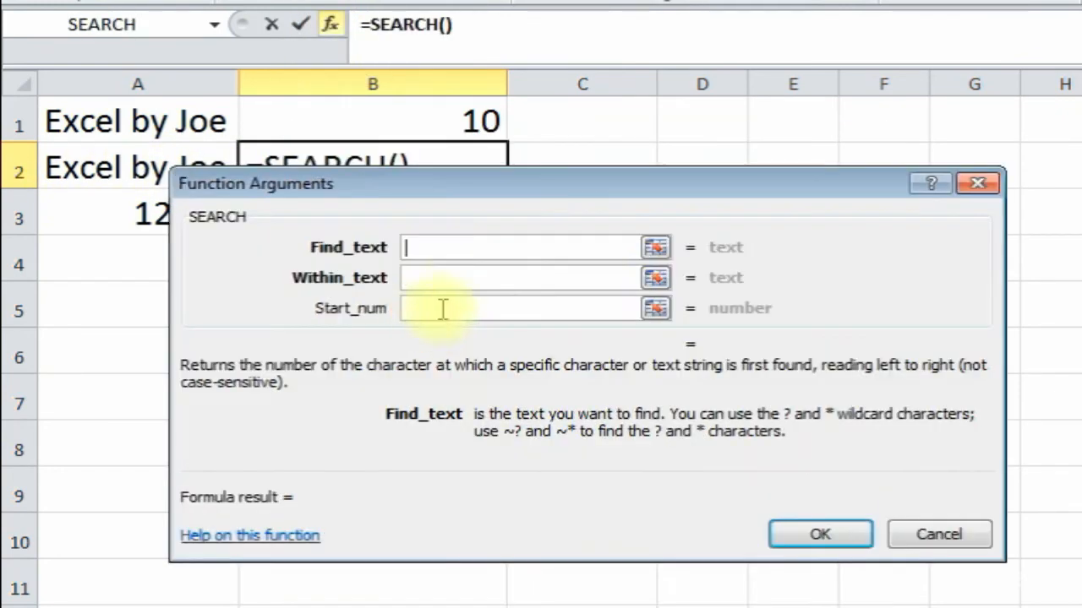
{"action": "left_click_drag", "start_coordinate": [471, 199], "coordinate": [444, 266]}
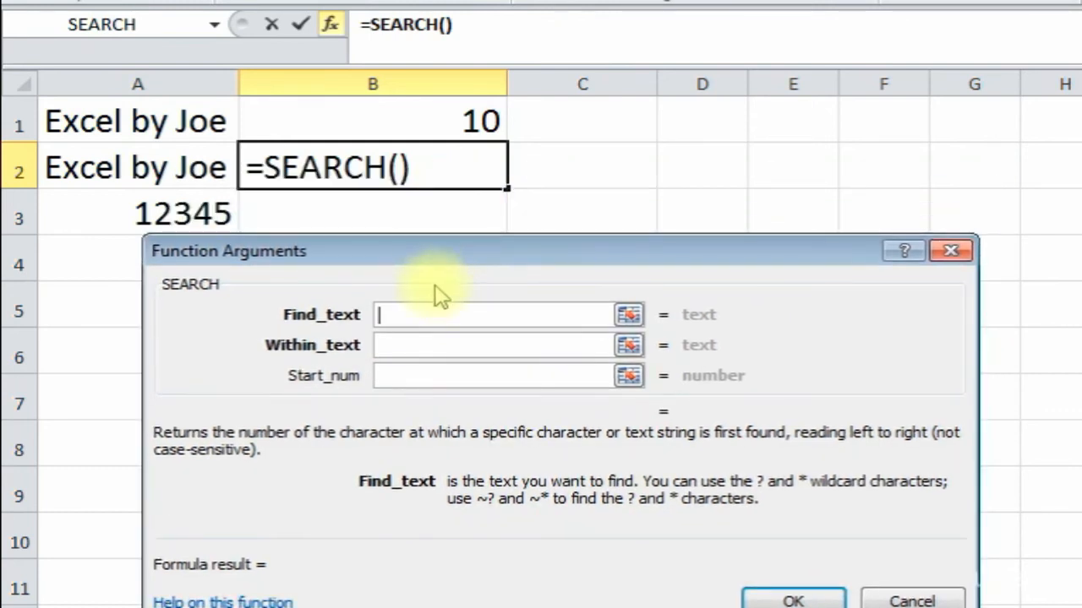
{"action": "type", "text": "e"}
{"action": "left_click", "coordinate": [416, 351]}
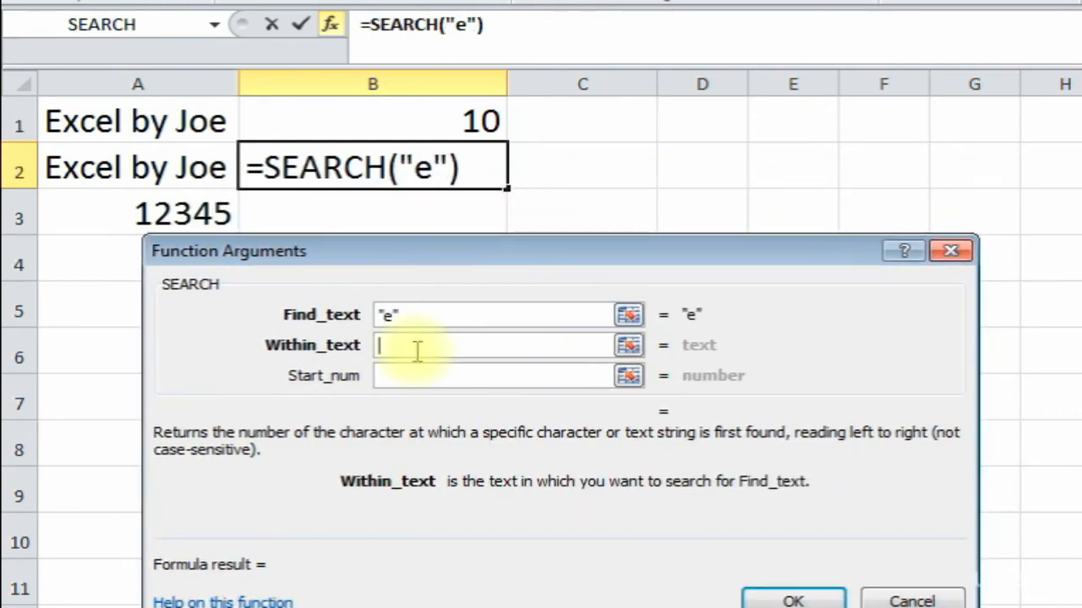
{"action": "left_click", "coordinate": [140, 166]}
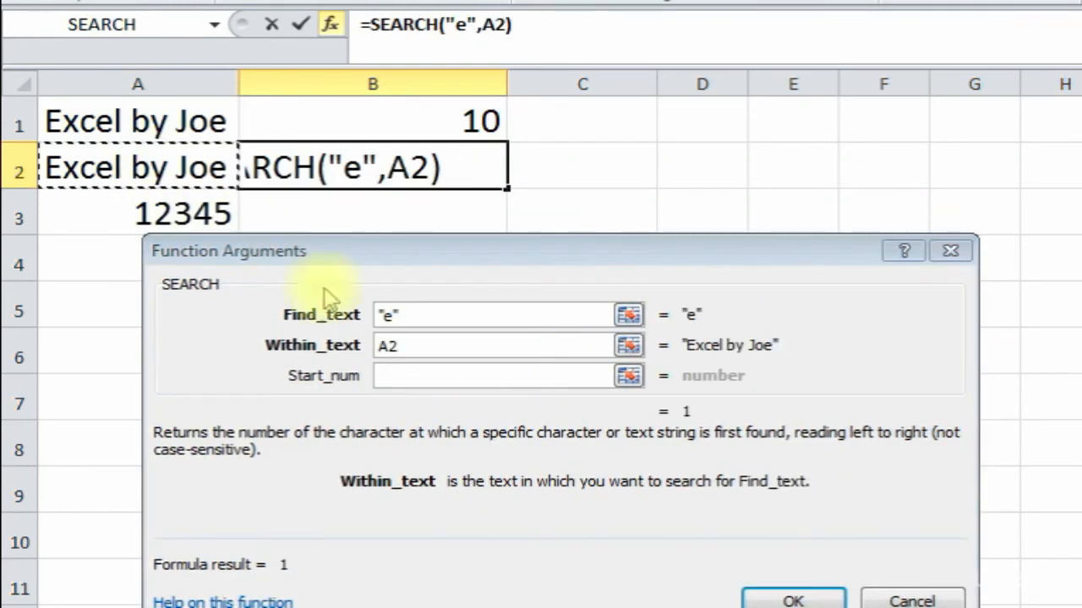
{"action": "left_click", "coordinate": [418, 375]}
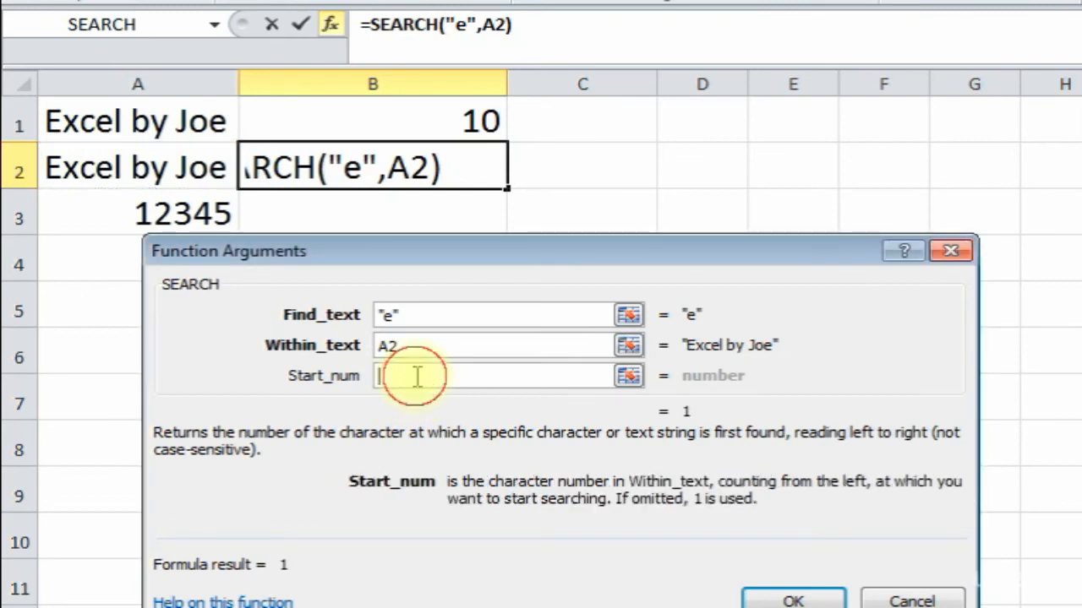
{"action": "left_click", "coordinate": [786, 594]}
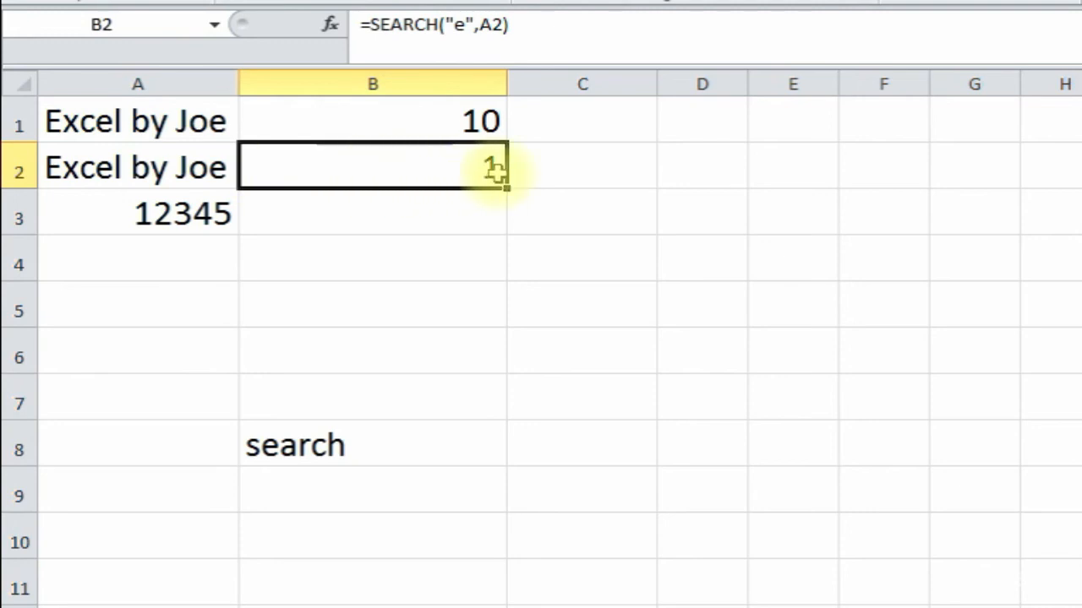
{"action": "left_click", "coordinate": [418, 206]}
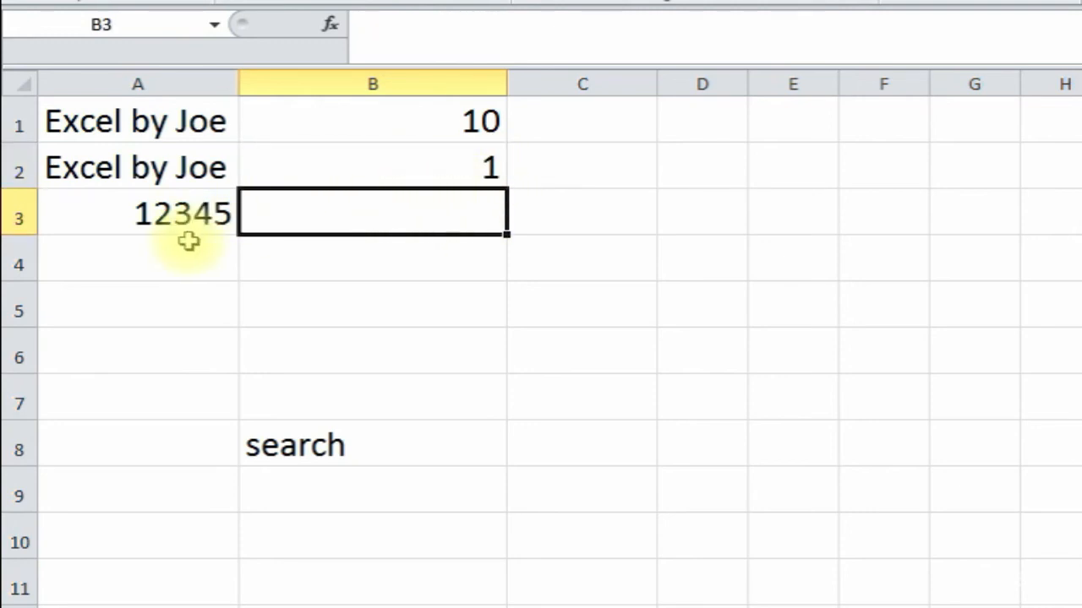
- Build =SEARCH(3,A3) in B3 to locate the digit 3 in 12345, returning 3
{"action": "left_click", "coordinate": [330, 26]}
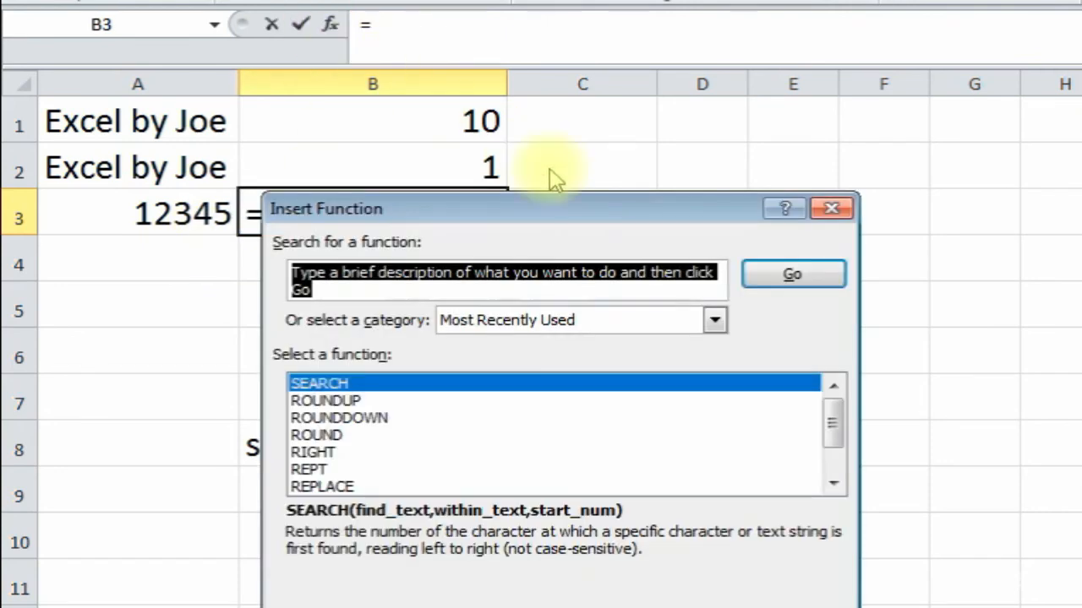
{"action": "double_click", "coordinate": [428, 383]}
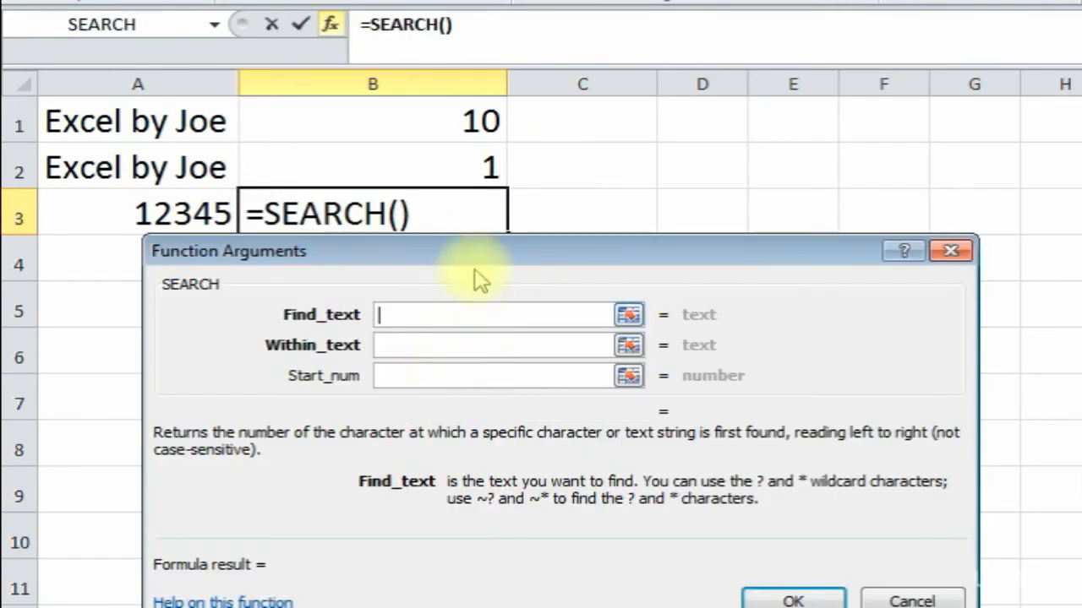
{"action": "left_click_drag", "start_coordinate": [442, 243], "coordinate": [448, 287]}
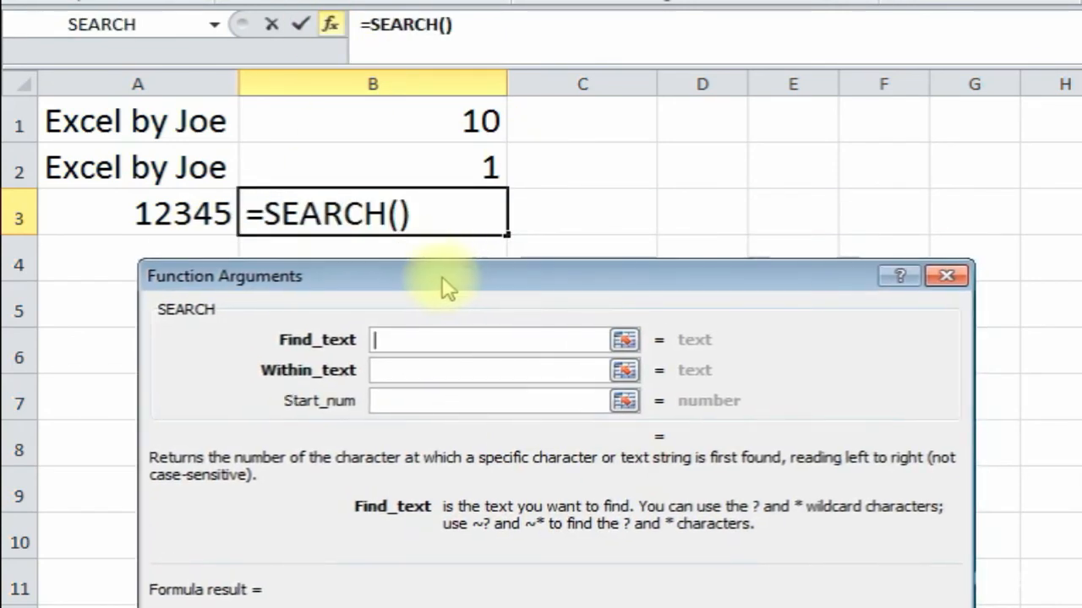
{"action": "type", "text": "3"}
{"action": "left_click", "coordinate": [414, 369]}
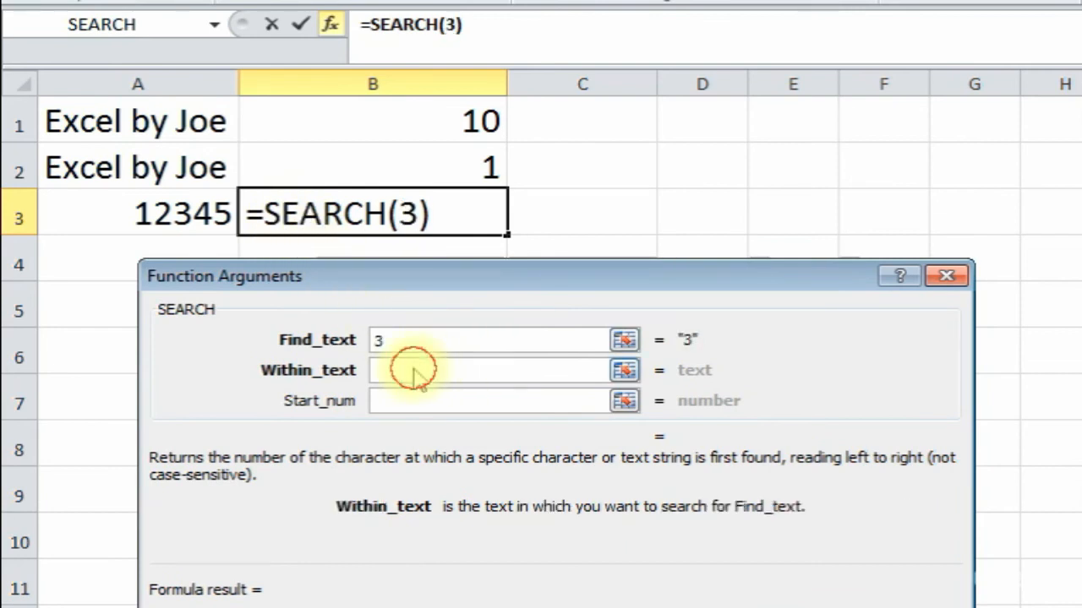
{"action": "left_click", "coordinate": [145, 214]}
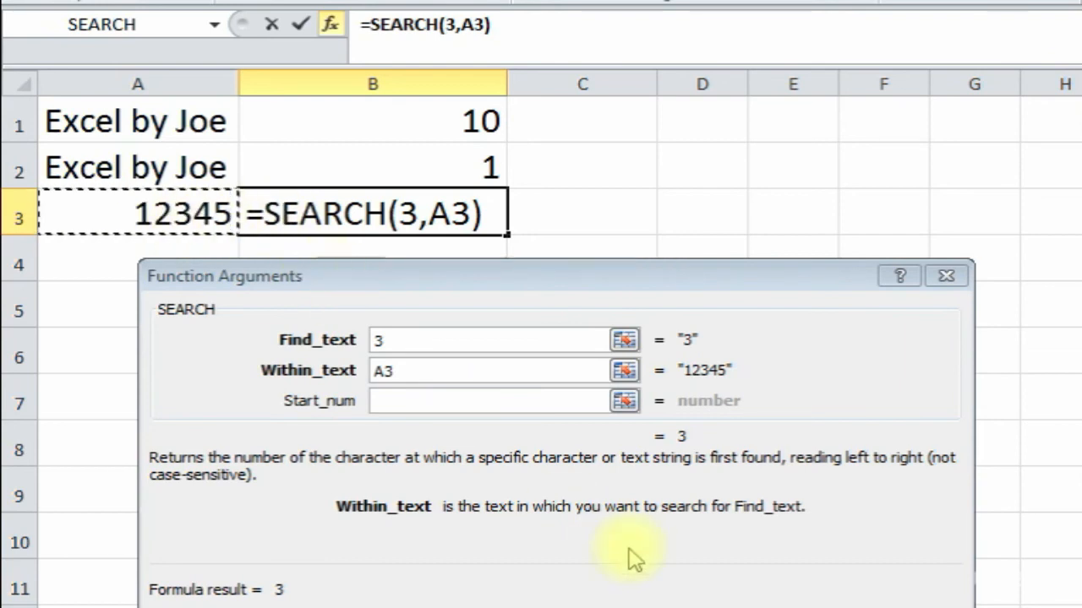
{"action": "left_click_drag", "start_coordinate": [753, 273], "coordinate": [753, 229]}
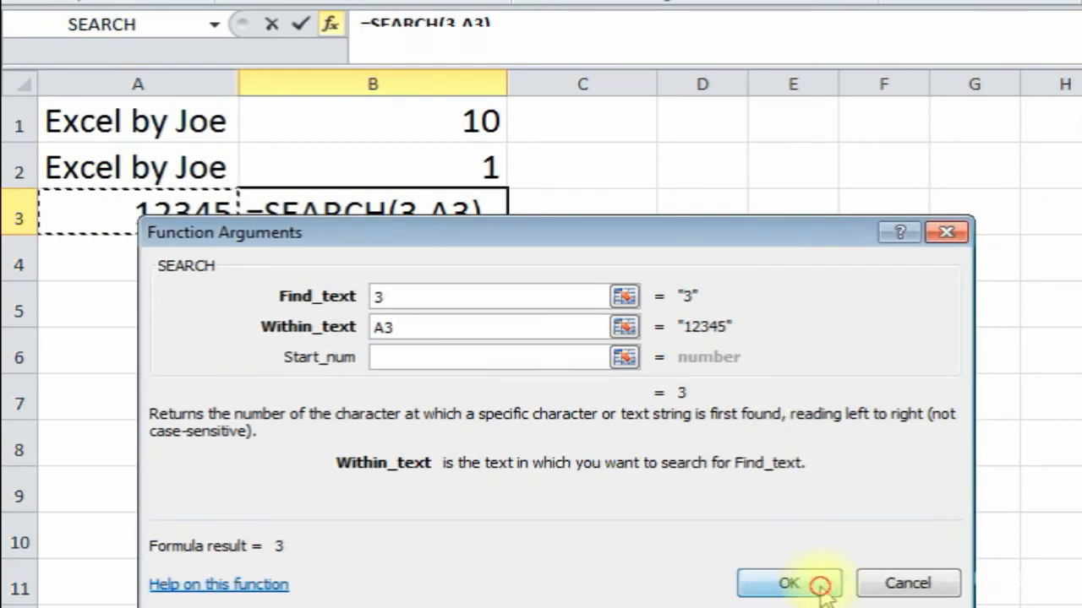
{"action": "left_click", "coordinate": [788, 583]}
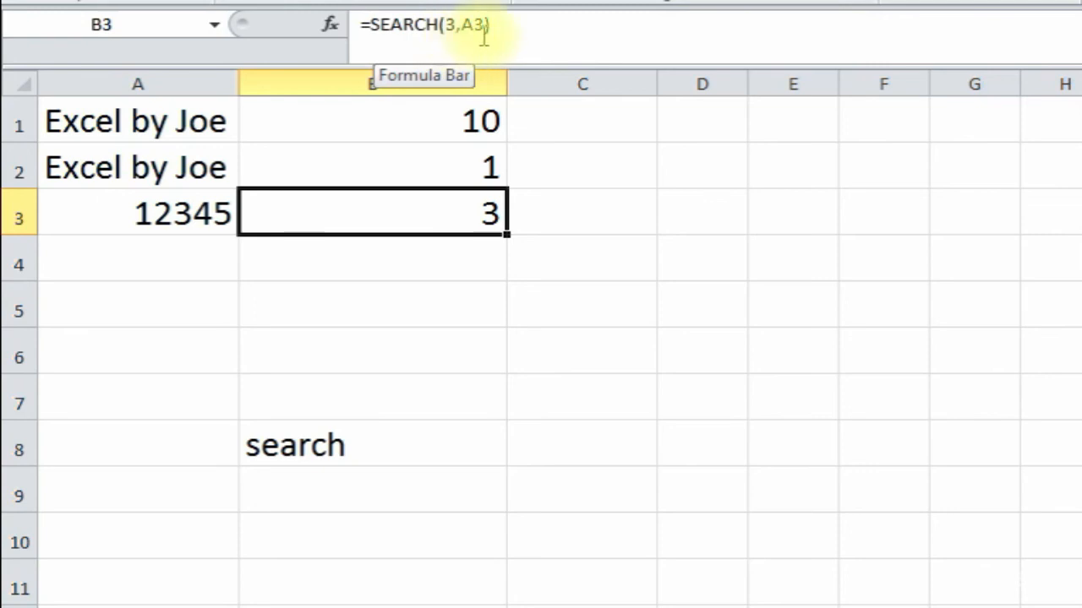
- Edit B3's formula to =SEARCH(4,A3), returning 4
{"action": "left_click", "coordinate": [451, 32]}
{"action": "key", "text": "BackSpace"}
{"action": "type", "text": "4"}
{"action": "key", "text": "Return"}
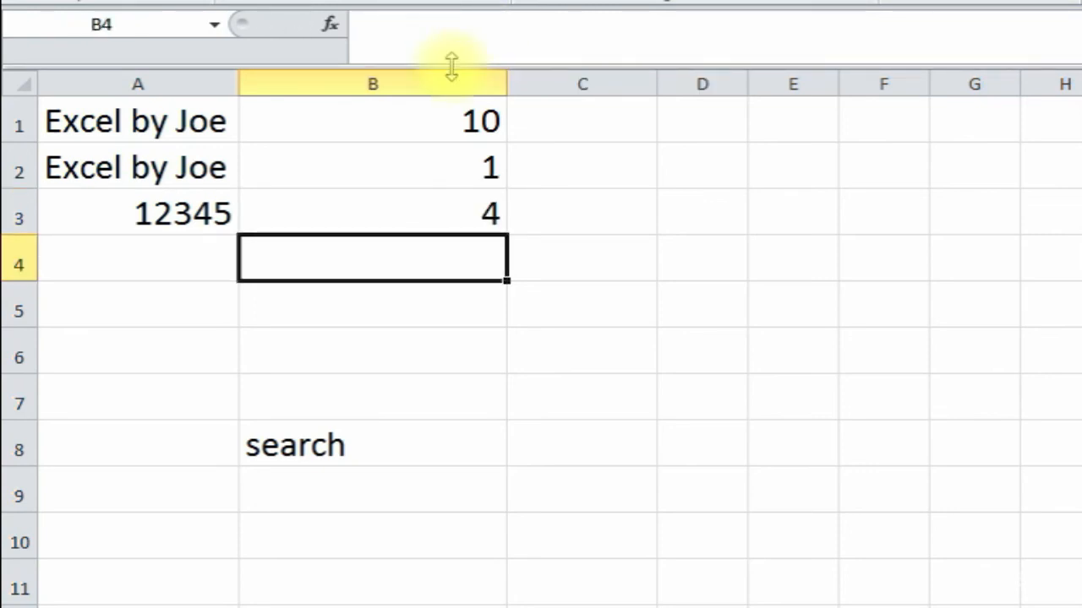
- Change B3 to =SEARCH(6,A3), which gives #VALUE! because 12345 has no 6
{"action": "left_click", "coordinate": [391, 212]}
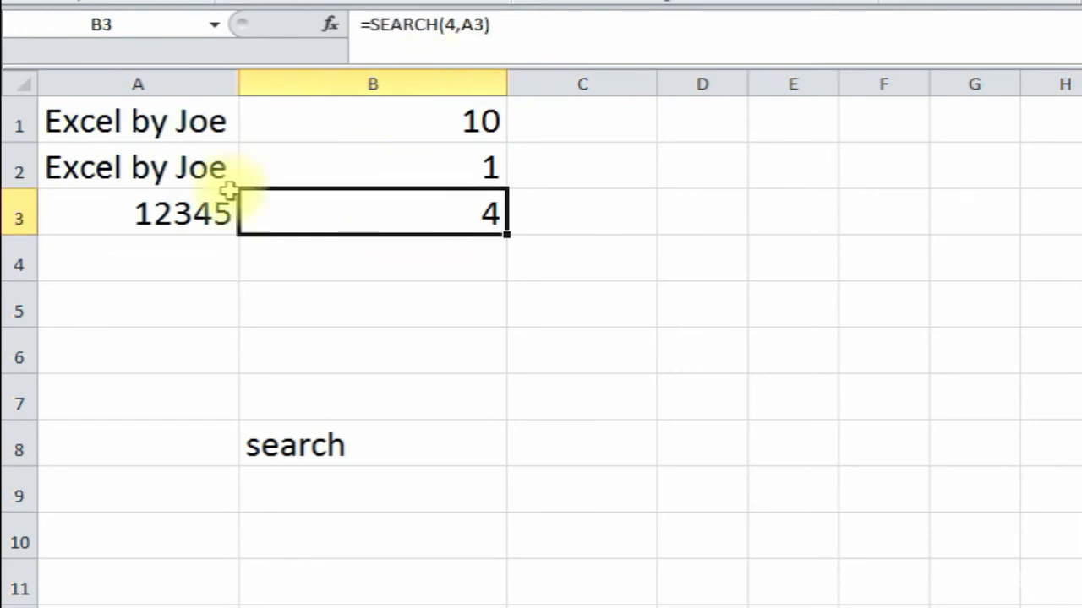
{"action": "left_click", "coordinate": [454, 25]}
{"action": "key", "text": "BackSpace"}
{"action": "key", "text": "Return"}
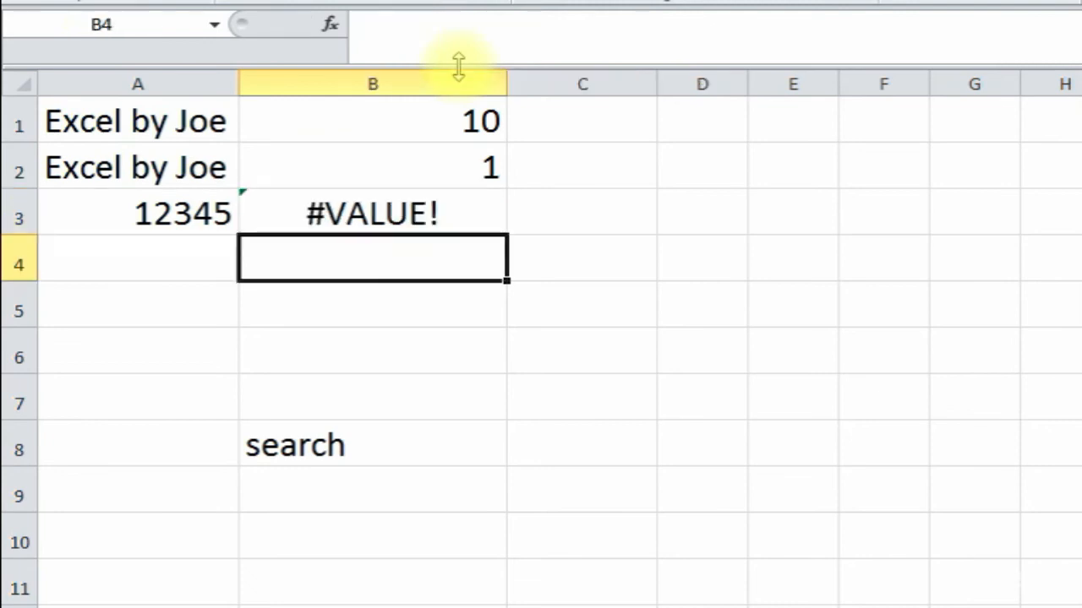
{"action": "left_click", "coordinate": [175, 212]}
{"action": "left_click", "coordinate": [164, 251]}
{"action": "left_click", "coordinate": [172, 214]}
{"action": "left_click", "coordinate": [278, 217]}
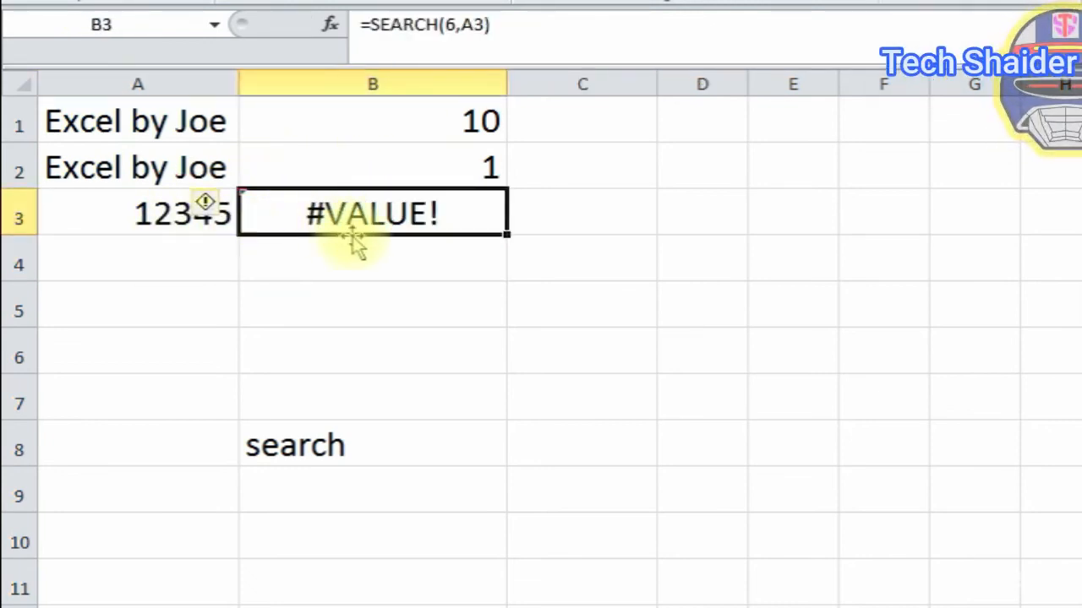
{"action": "left_click", "coordinate": [433, 365]}
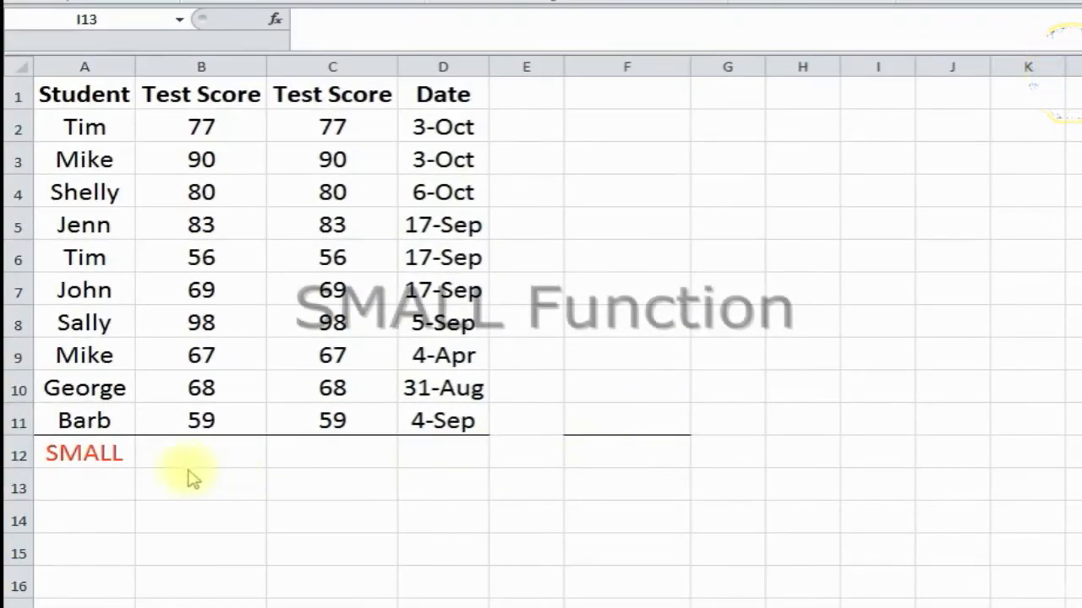
{"action": "left_click", "coordinate": [110, 452]}
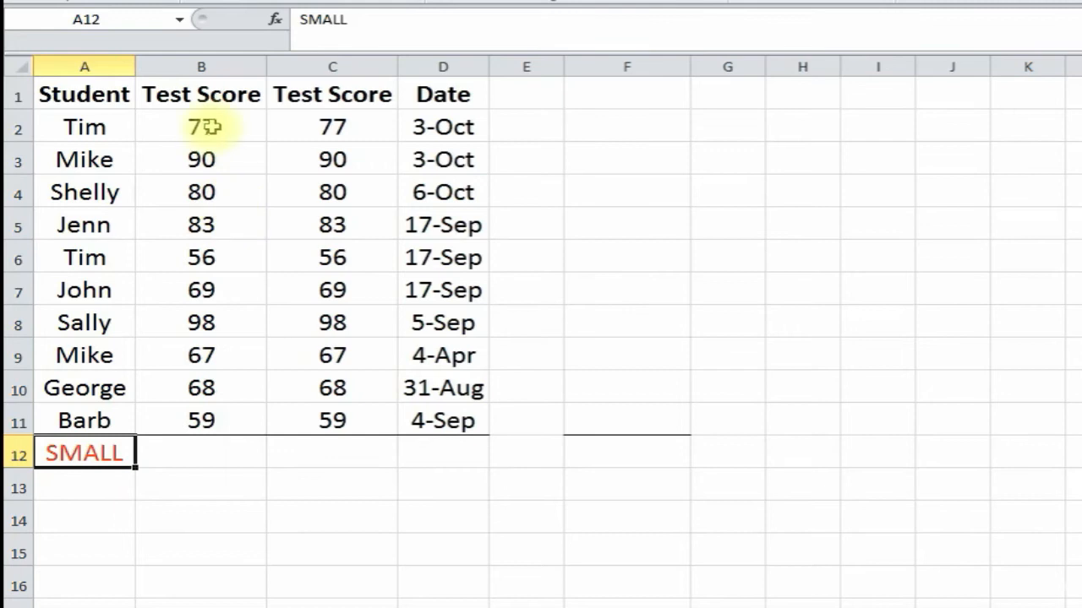
{"action": "left_click", "coordinate": [197, 451]}
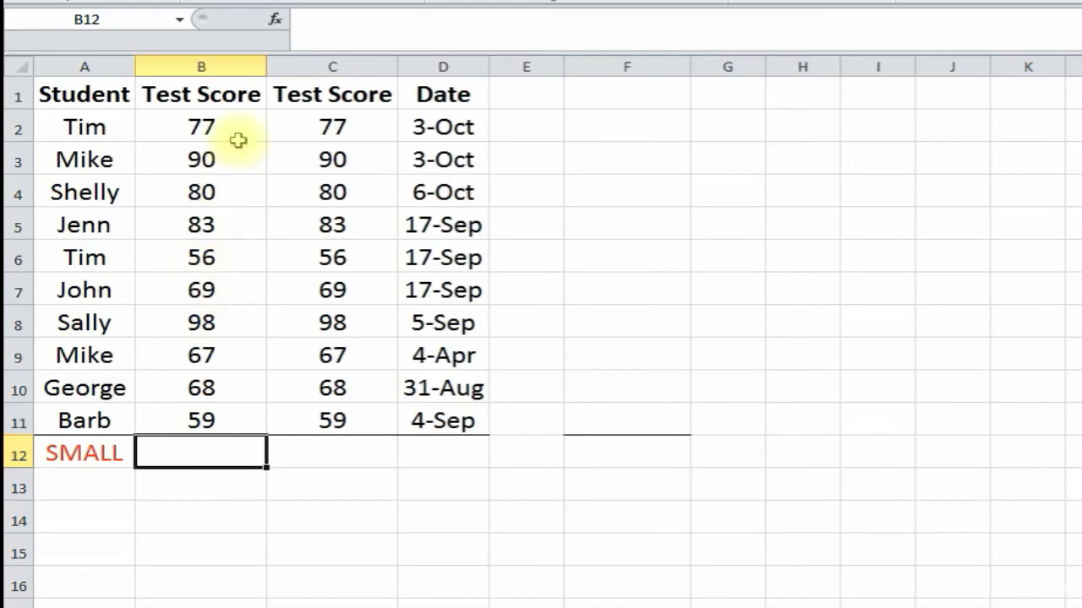
- Enter =SMALL(B2:B11,3) in B12 via Function Arguments, returning 67
{"action": "left_click", "coordinate": [274, 18]}
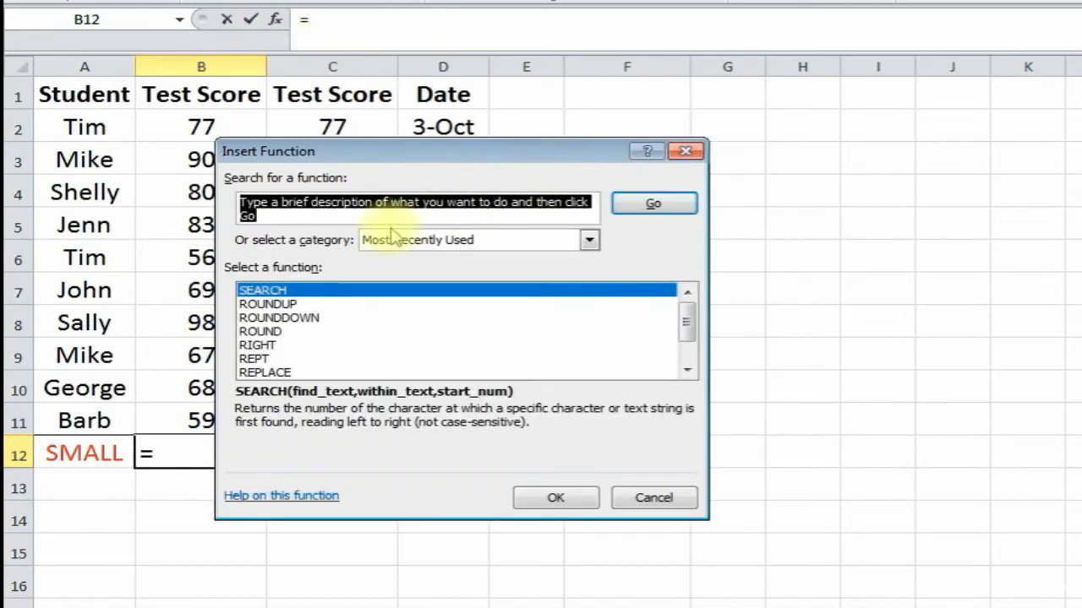
{"action": "type", "text": "small"}
{"action": "left_click", "coordinate": [655, 203]}
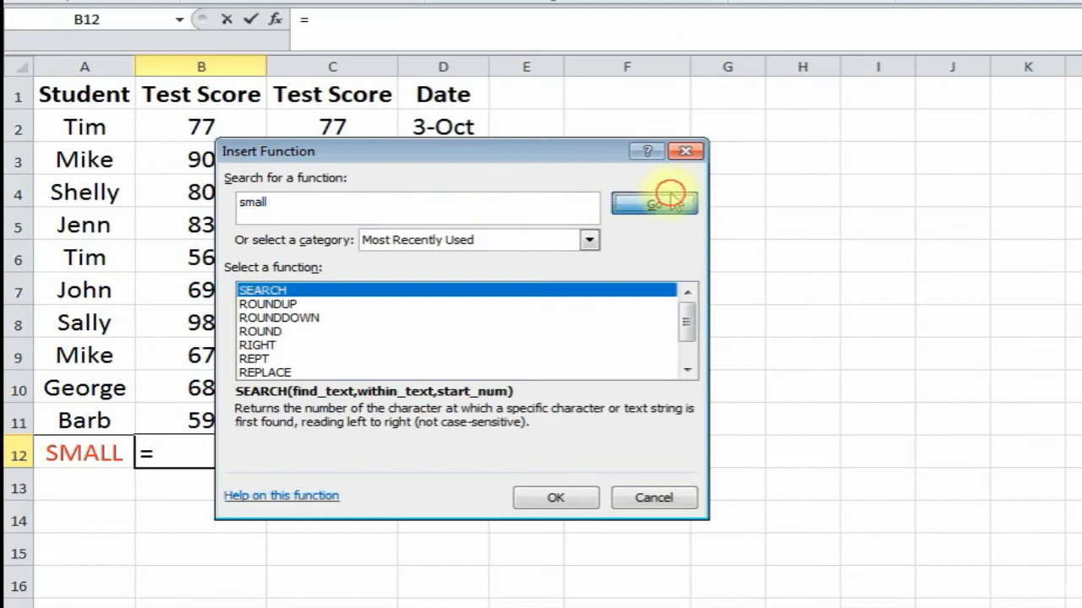
{"action": "double_click", "coordinate": [313, 296]}
{"action": "left_click_drag", "start_coordinate": [345, 205], "coordinate": [606, 190]}
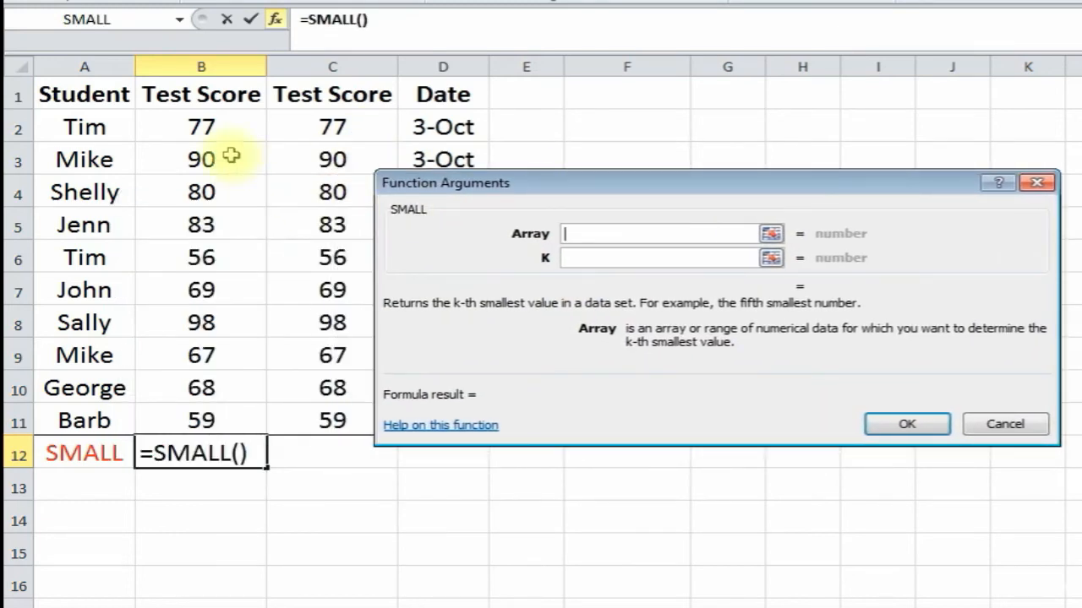
{"action": "left_click_drag", "start_coordinate": [207, 127], "coordinate": [203, 412]}
{"action": "left_click", "coordinate": [592, 262]}
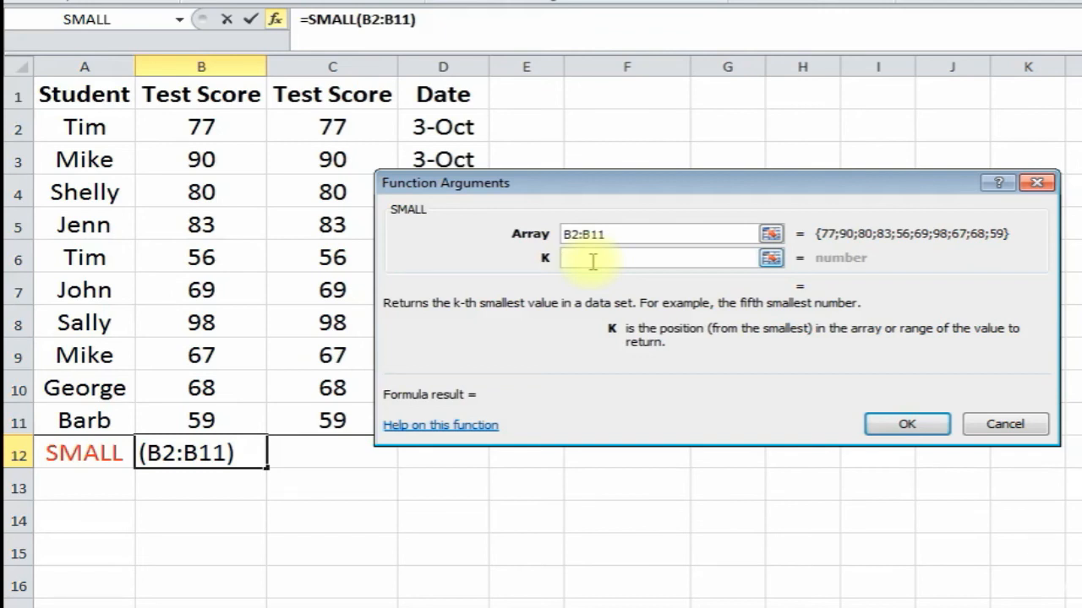
{"action": "type", "text": "3"}
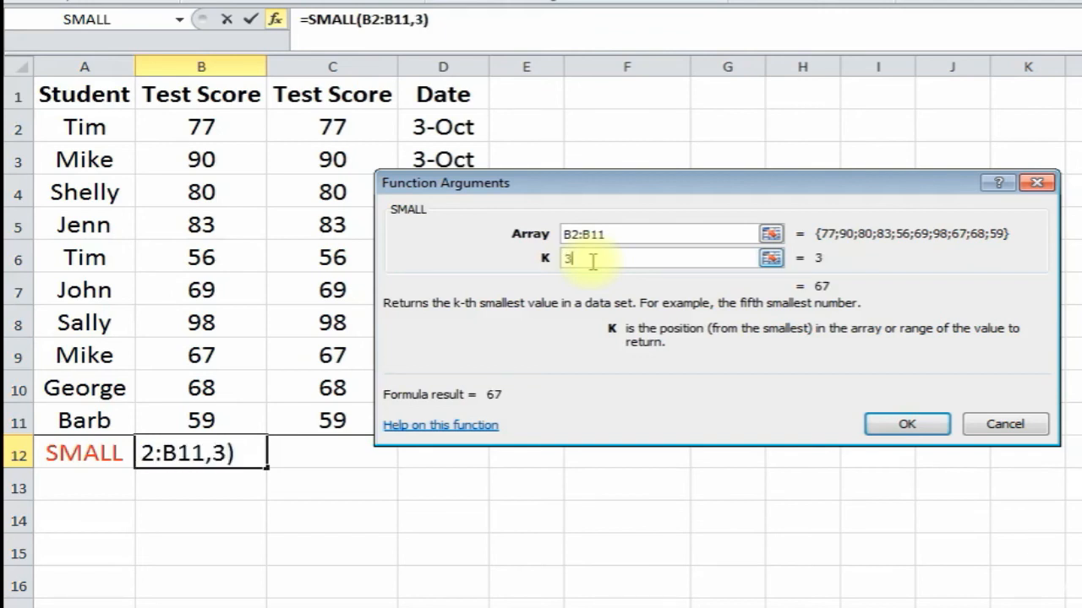
{"action": "left_click", "coordinate": [908, 424]}
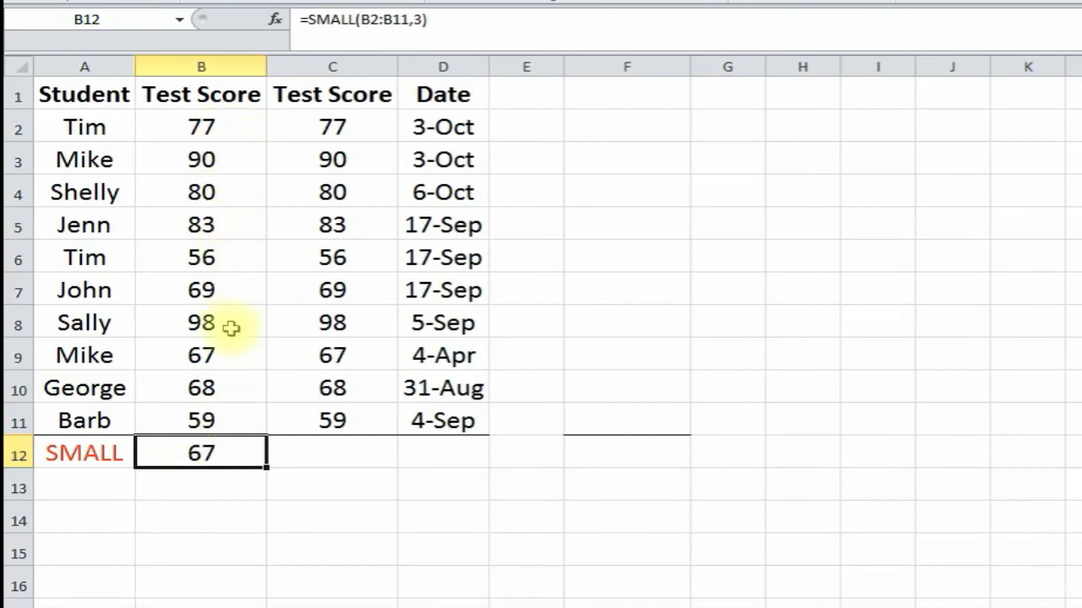
- Check the 67 result against the column B scores, including 56 in B6 and 59 in B11
{"action": "left_click", "coordinate": [231, 259]}
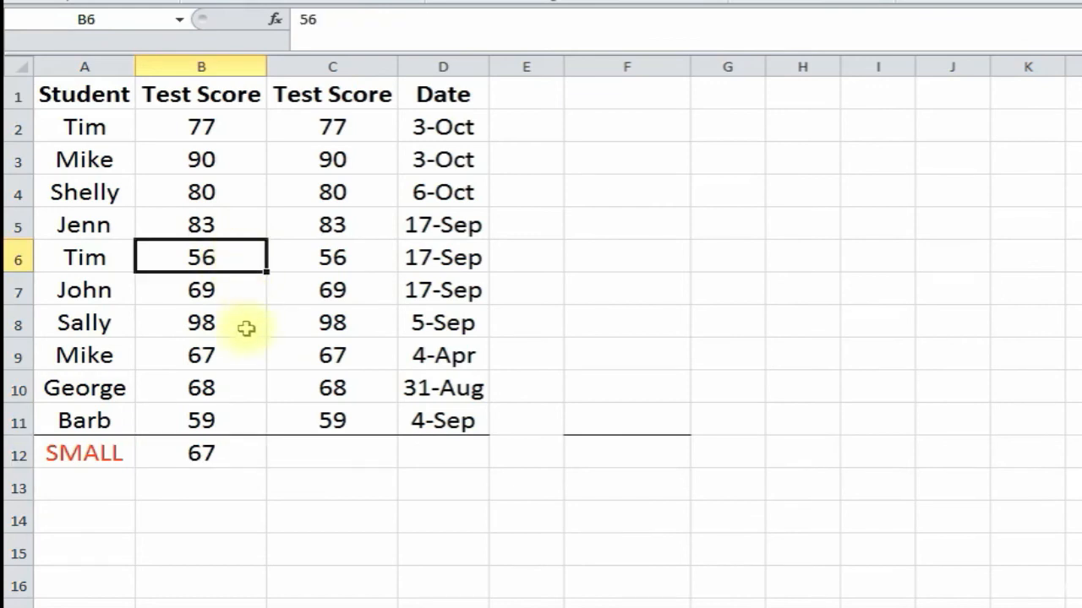
{"action": "left_click", "coordinate": [233, 420]}
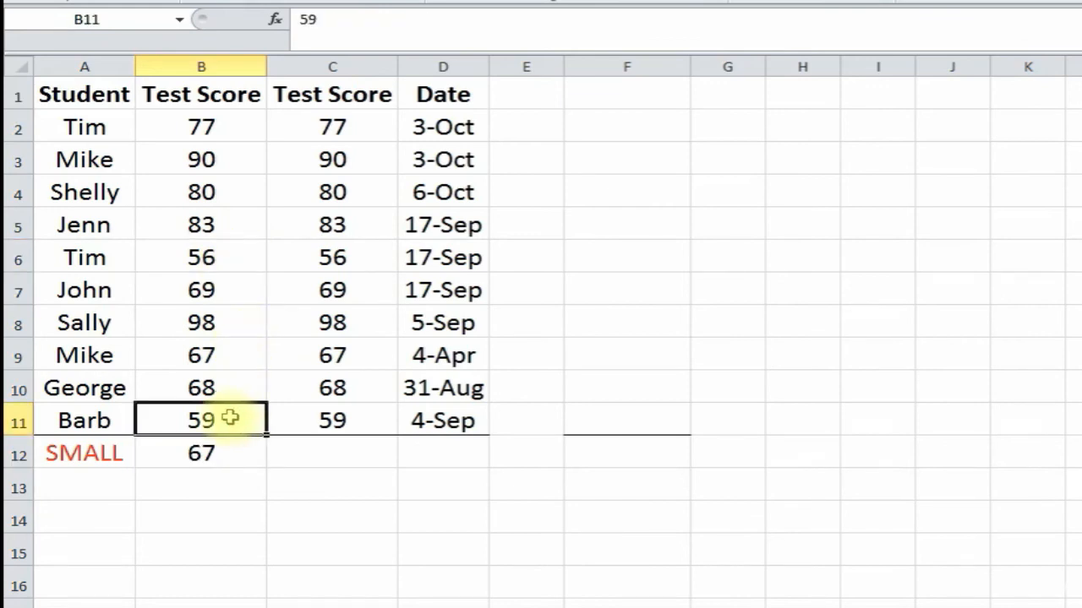
{"action": "left_click", "coordinate": [232, 349]}
{"action": "left_click", "coordinate": [220, 455]}
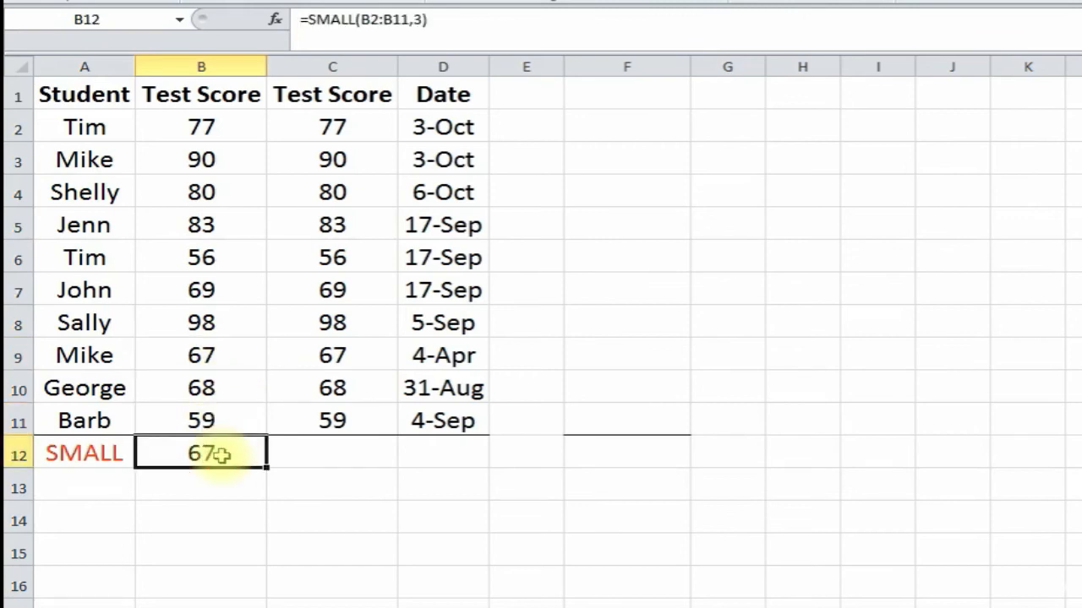
{"action": "left_click", "coordinate": [319, 459]}
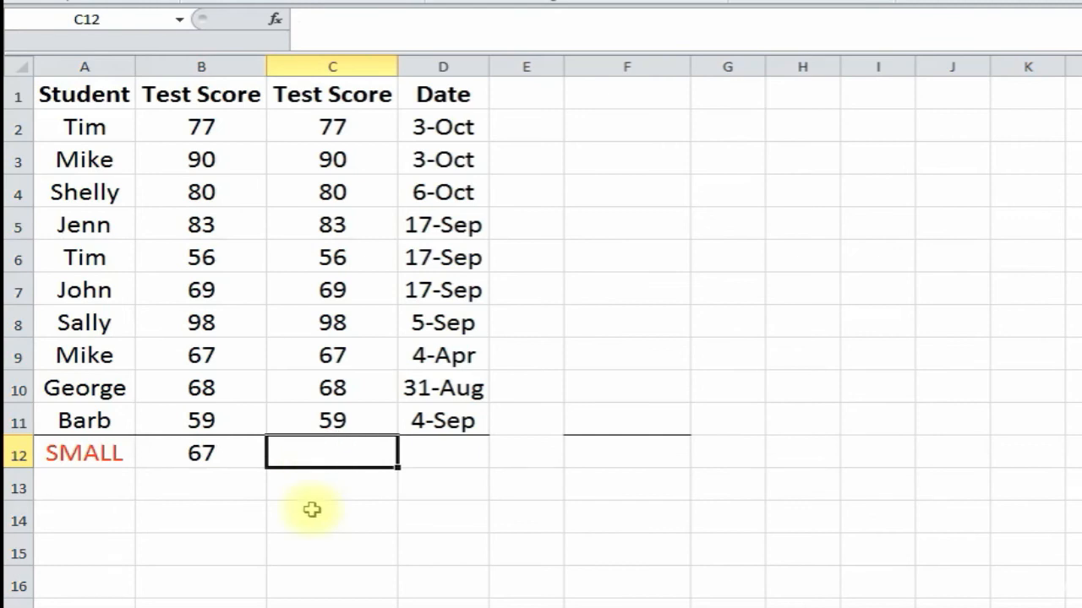
- Type =SMALL(C2:C11,2) into C12, returning 59
{"action": "type", "text": "=sm"}
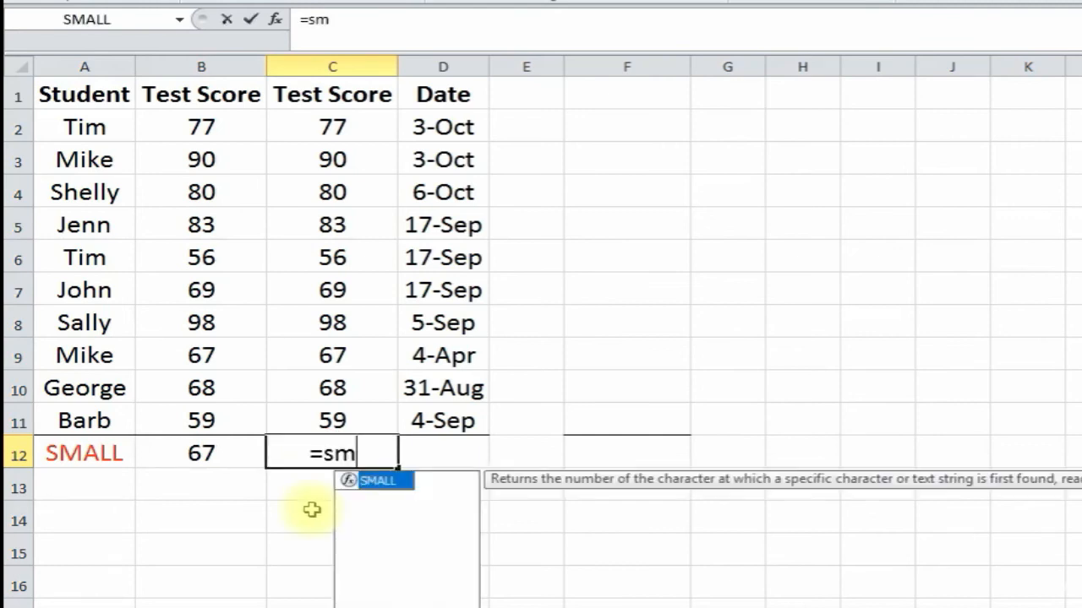
{"action": "type", "text": "all("}
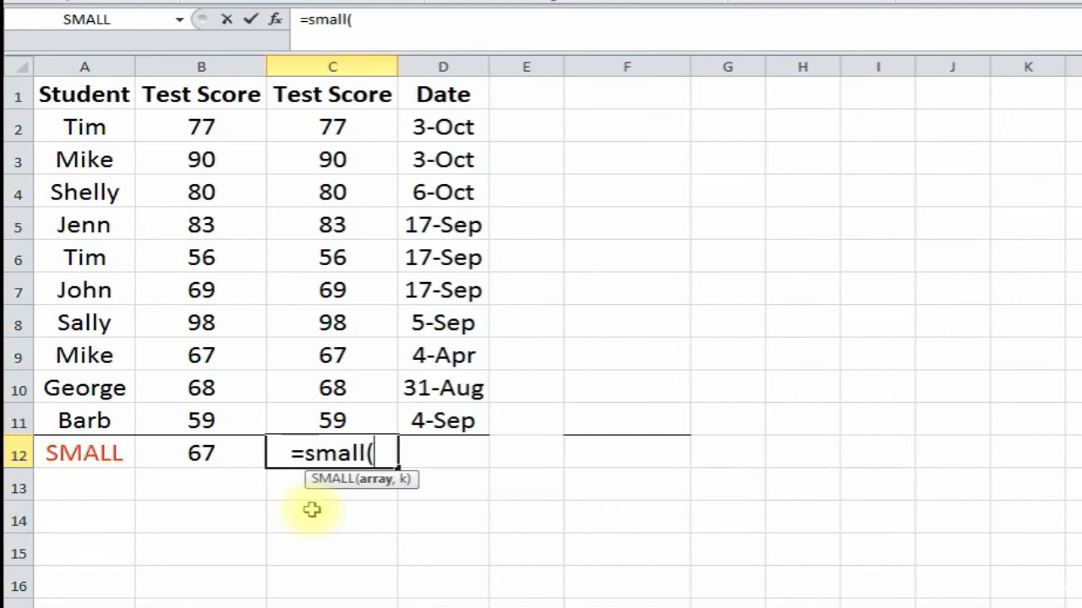
{"action": "left_click_drag", "start_coordinate": [332, 125], "coordinate": [338, 420]}
{"action": "type", "text": ","}
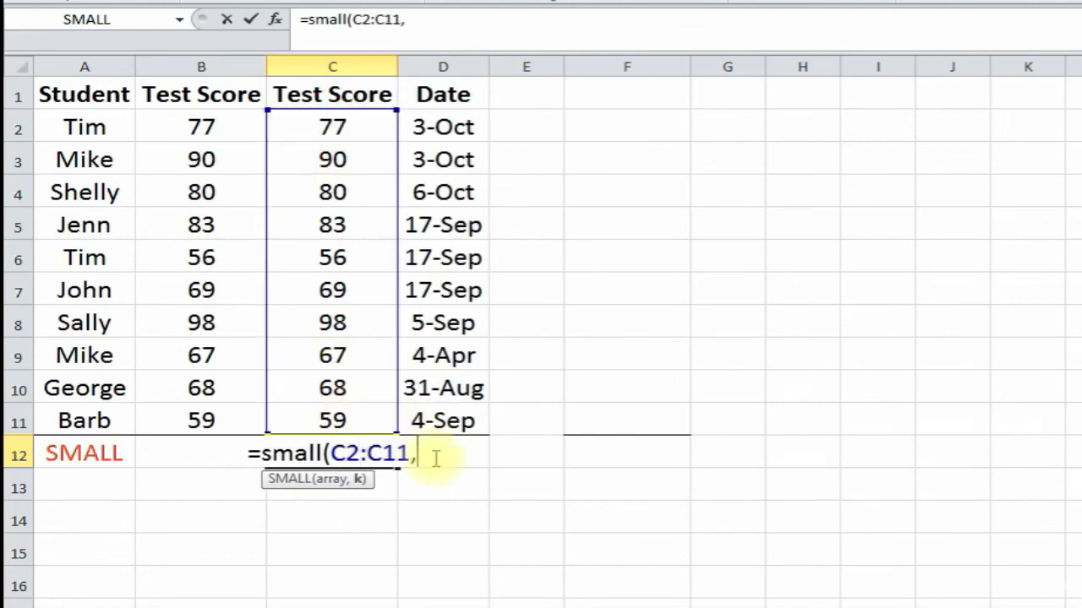
{"action": "type", "text": "2"}
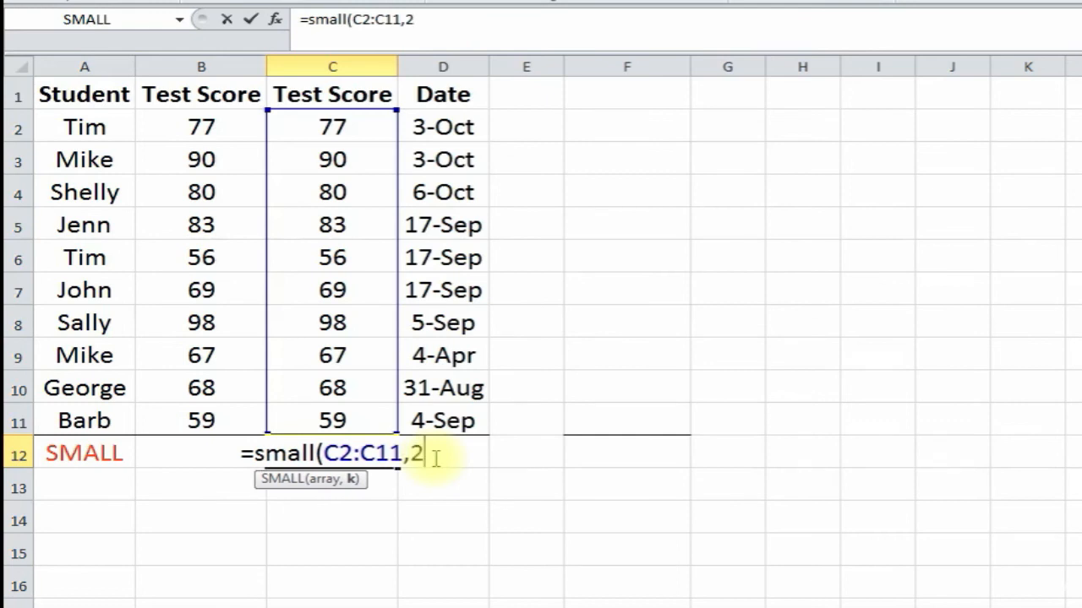
{"action": "type", "text": ")"}
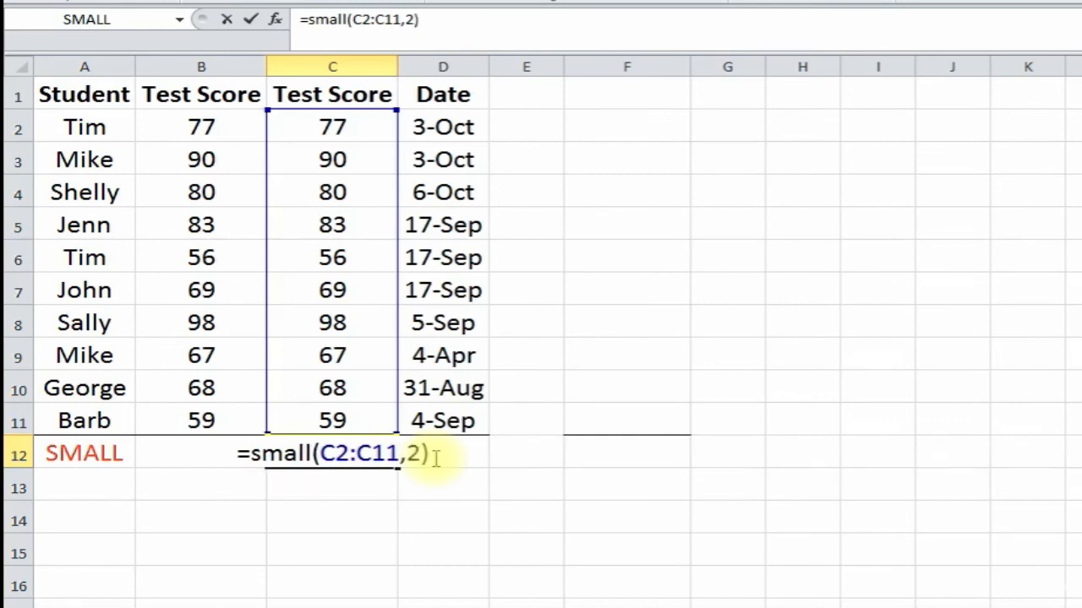
{"action": "key", "text": "Return"}
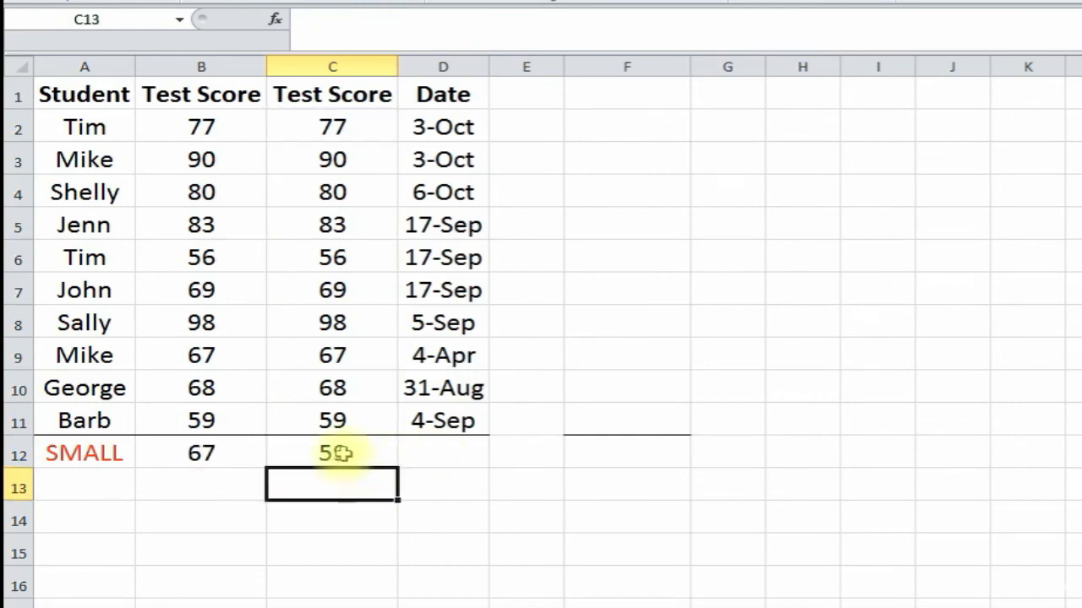
- Verify 59 against the lowest score 56 in C6 and 59 in C11
{"action": "left_click", "coordinate": [358, 257]}
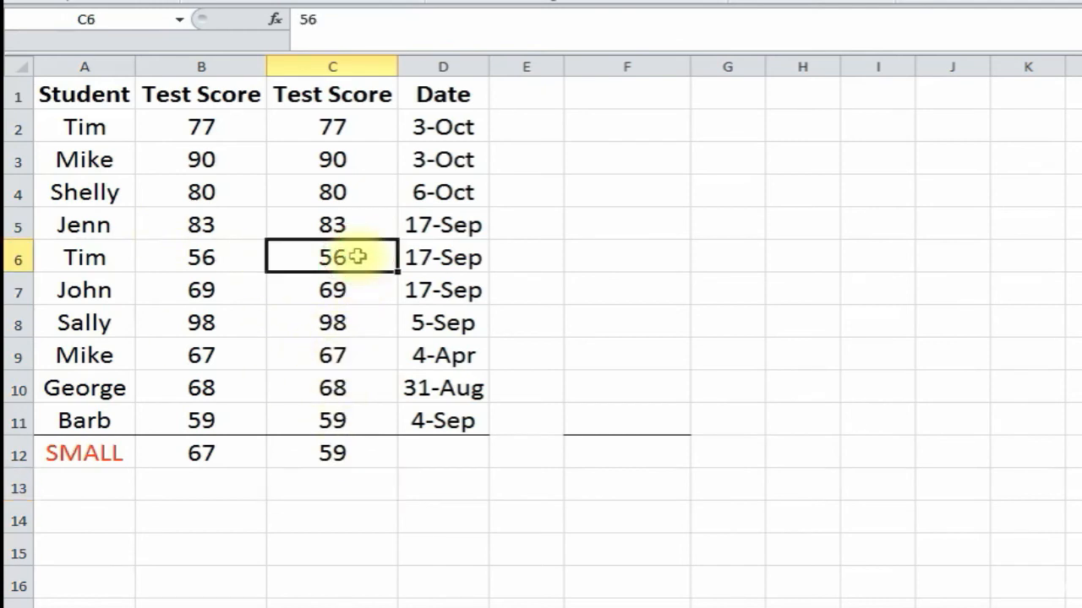
{"action": "left_click", "coordinate": [355, 418]}
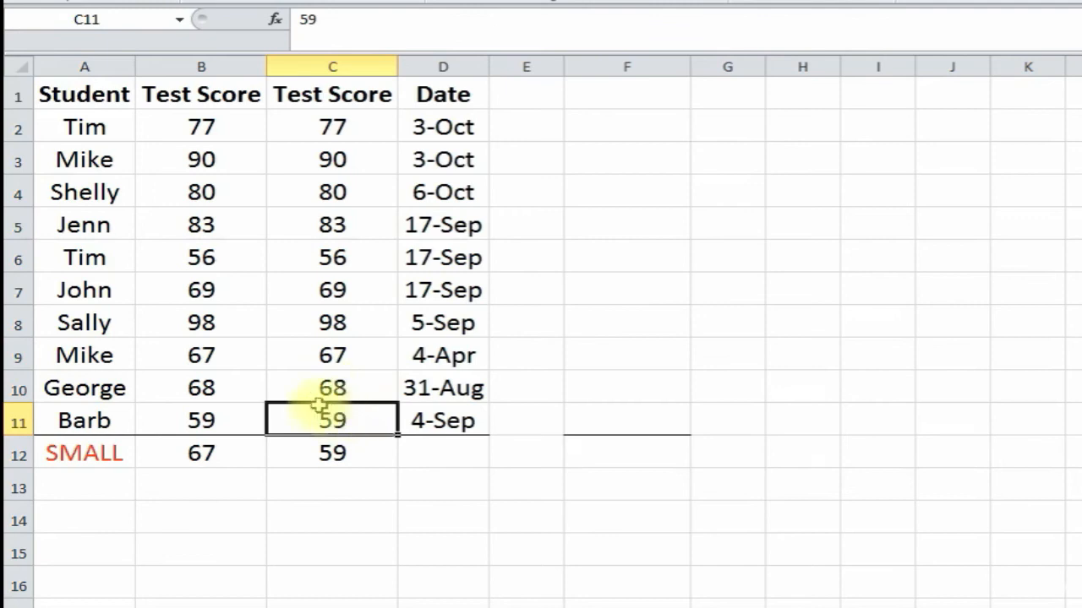
{"action": "left_click", "coordinate": [330, 451]}
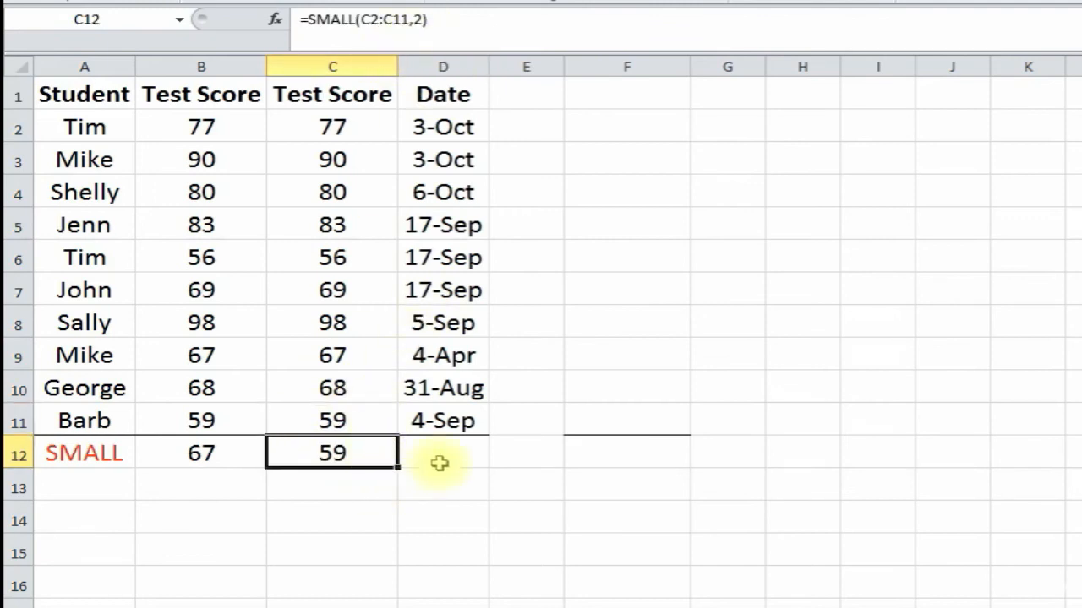
- Enter =SMALL(D2:D11,3) in D12 to get the third-earliest date, 4-Sep
{"action": "left_click", "coordinate": [446, 451]}
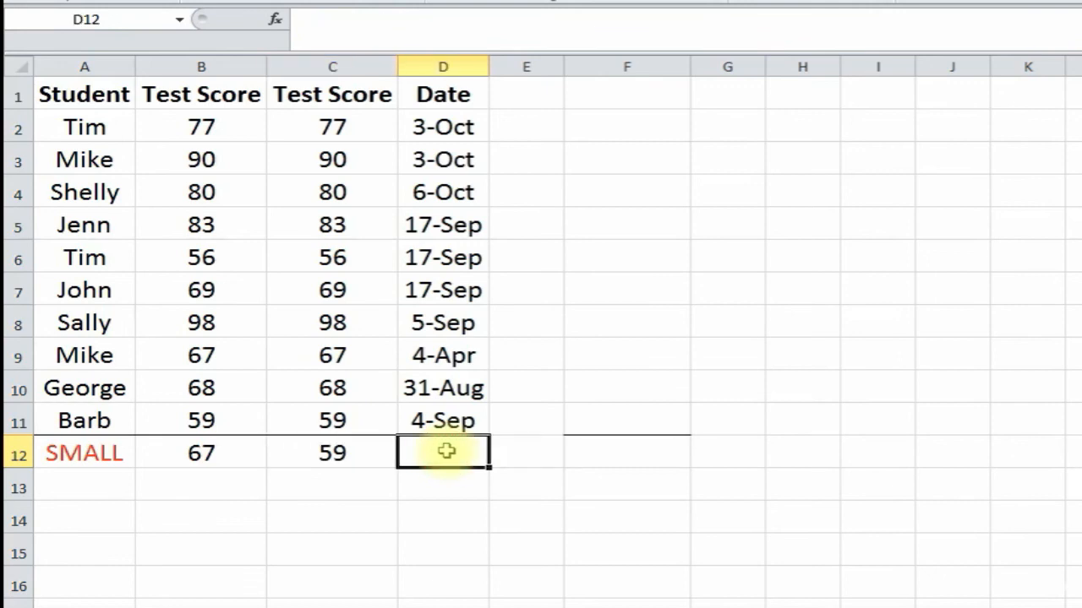
{"action": "type", "text": "=small"}
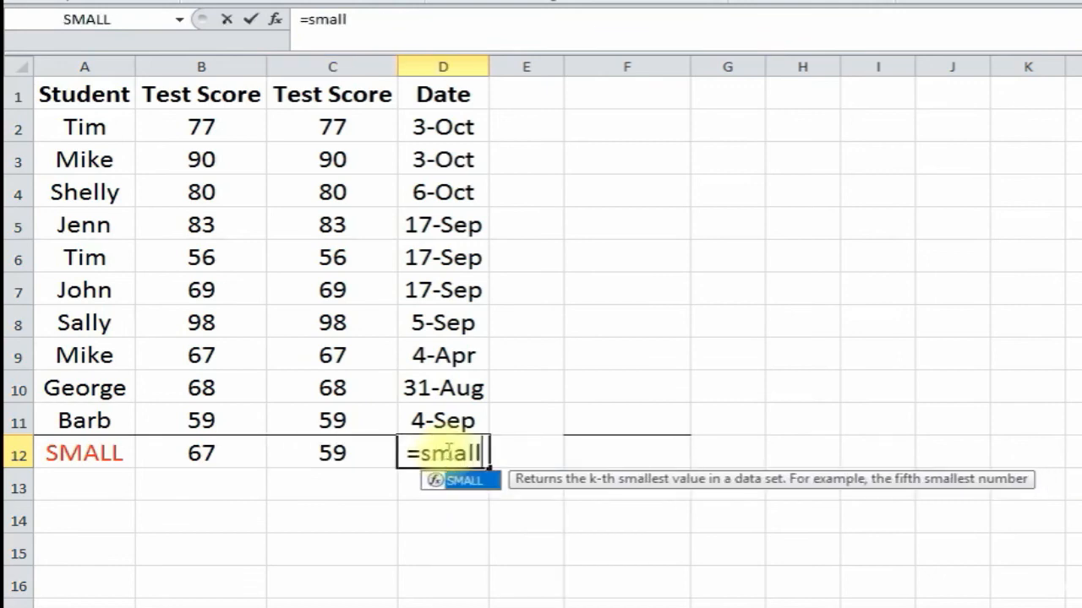
{"action": "type", "text": "("}
{"action": "left_click_drag", "start_coordinate": [446, 127], "coordinate": [463, 425]}
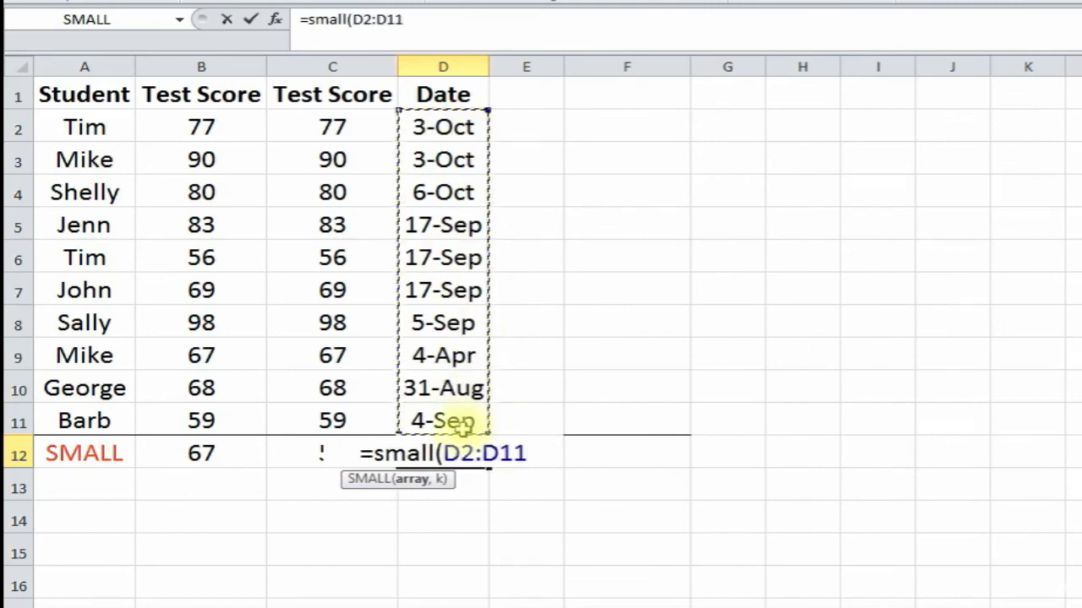
{"action": "type", "text": ",3"}
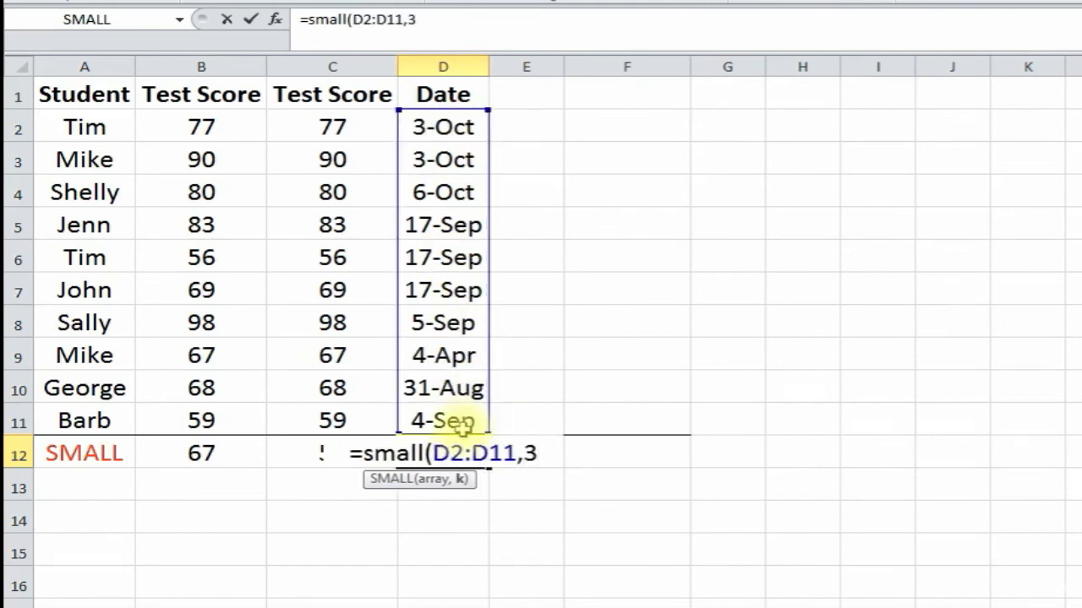
{"action": "type", "text": ")"}
{"action": "key", "text": "Return"}
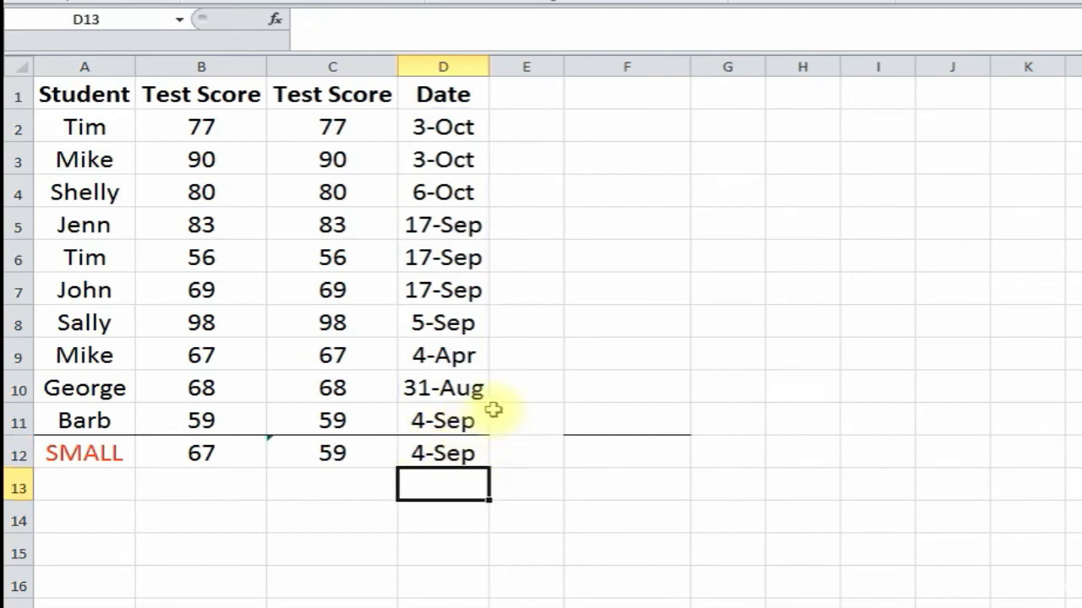
- Compare the result with the dates 4-Apr, 31-Aug and 4-Sep in D9:D11
{"action": "left_click", "coordinate": [454, 357]}
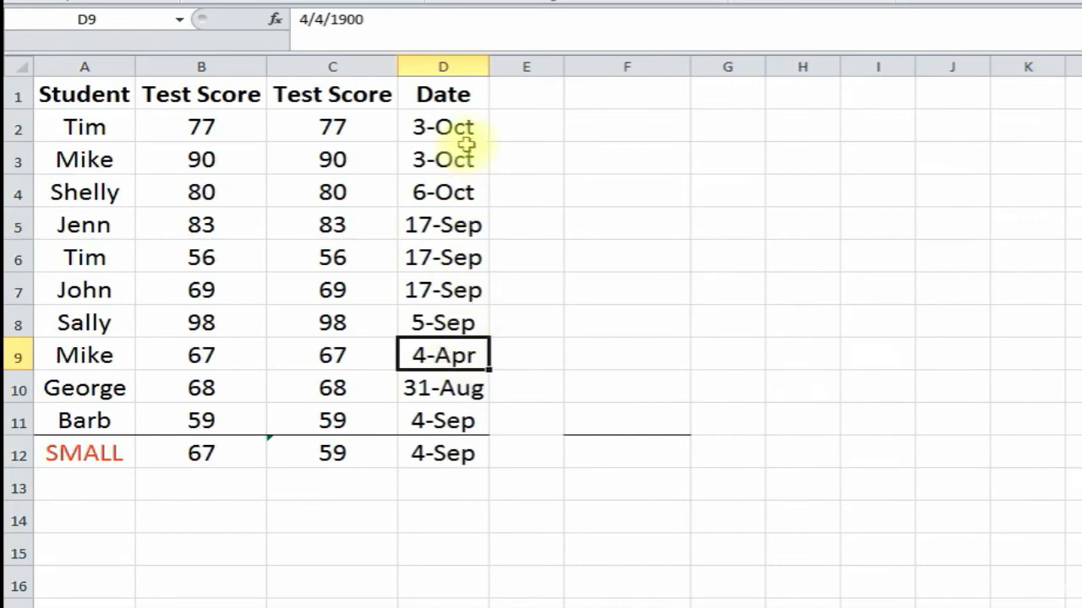
{"action": "left_click", "coordinate": [459, 390]}
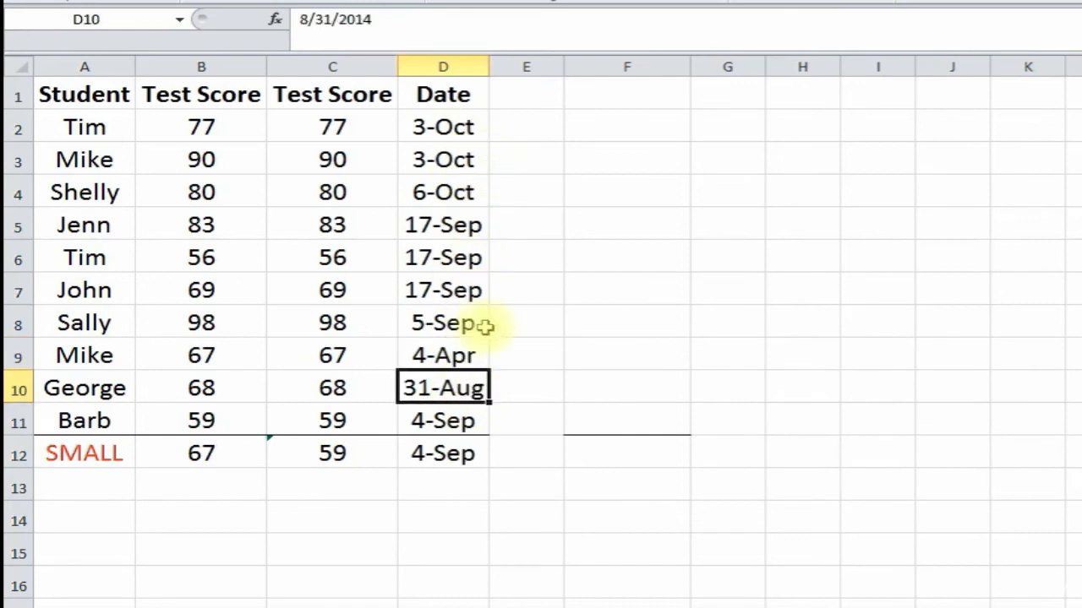
{"action": "left_click", "coordinate": [459, 422]}
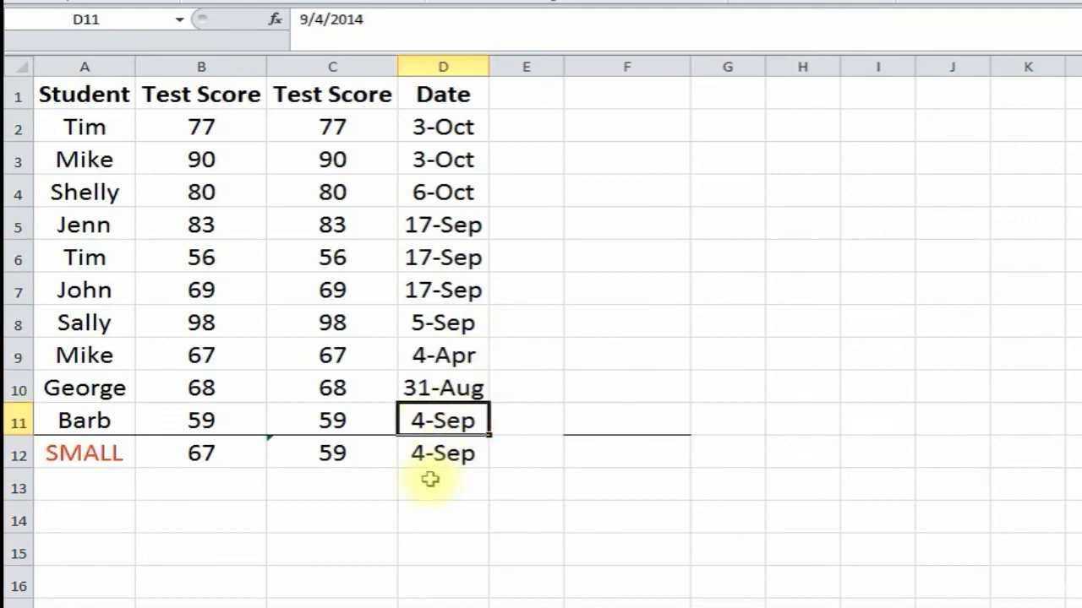
{"action": "left_click", "coordinate": [438, 457]}
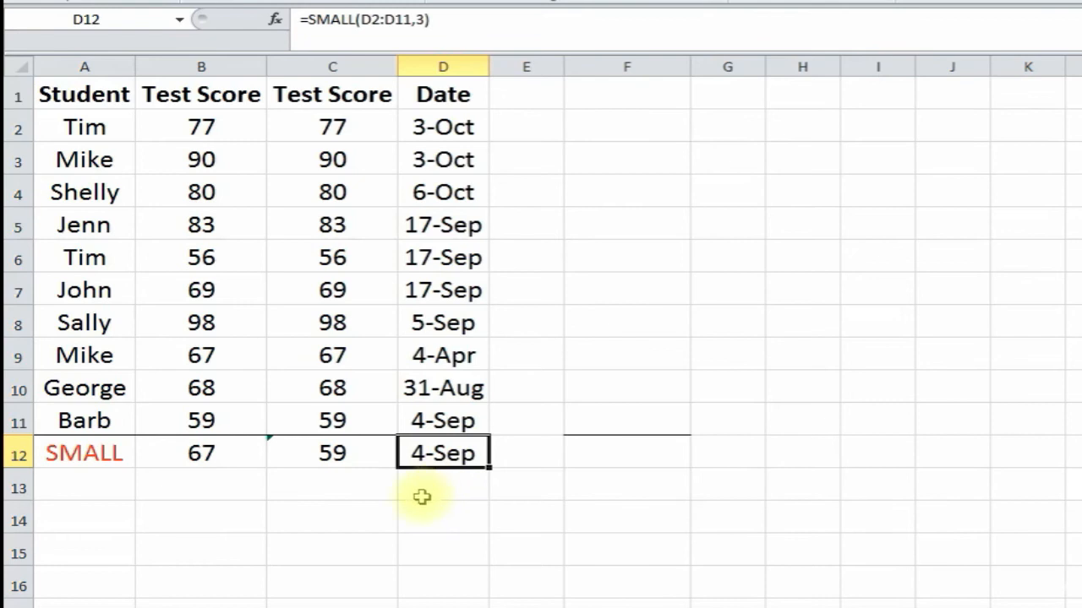
{"action": "left_click", "coordinate": [309, 520]}
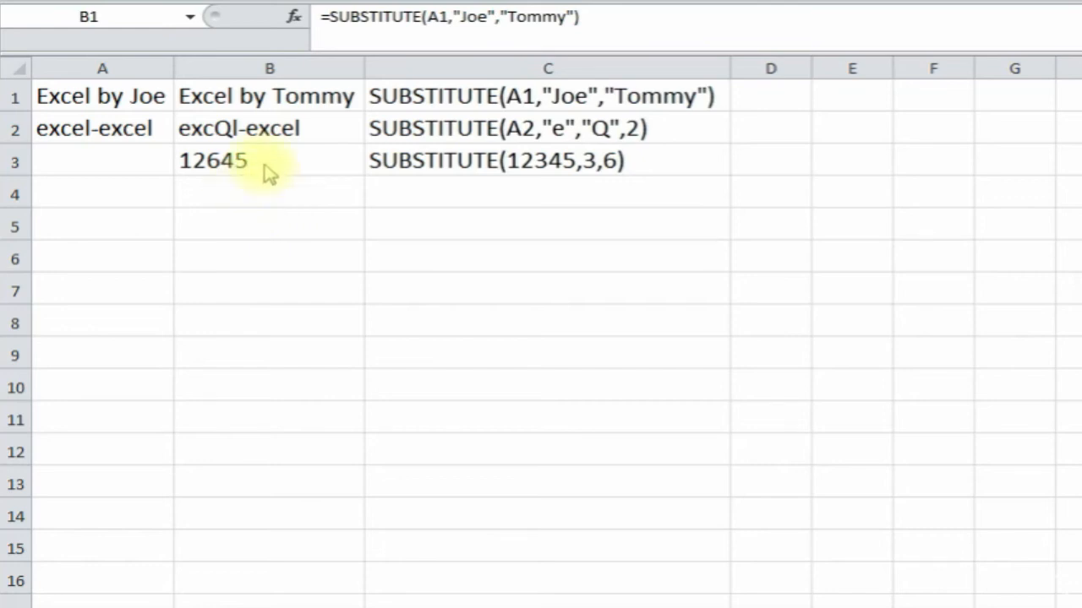
- Clear the SUBSTITUTE results from B1:B4 and select B1 for a new formula
{"action": "left_click", "coordinate": [254, 119]}
{"action": "left_click", "coordinate": [239, 97]}
{"action": "left_click_drag", "start_coordinate": [241, 96], "coordinate": [246, 178]}
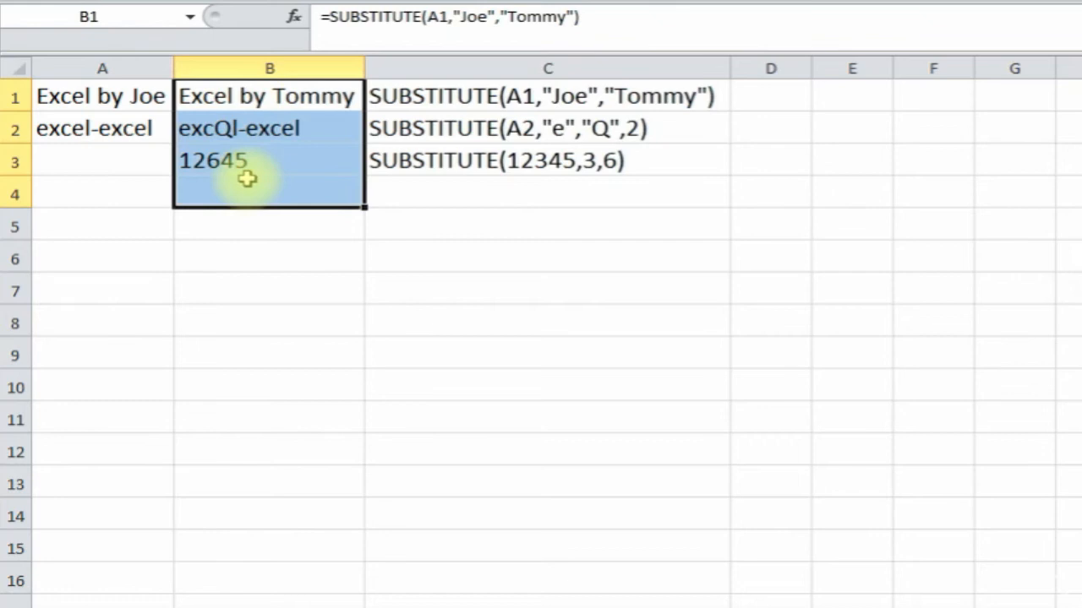
{"action": "key", "text": "Delete"}
{"action": "left_click", "coordinate": [139, 99]}
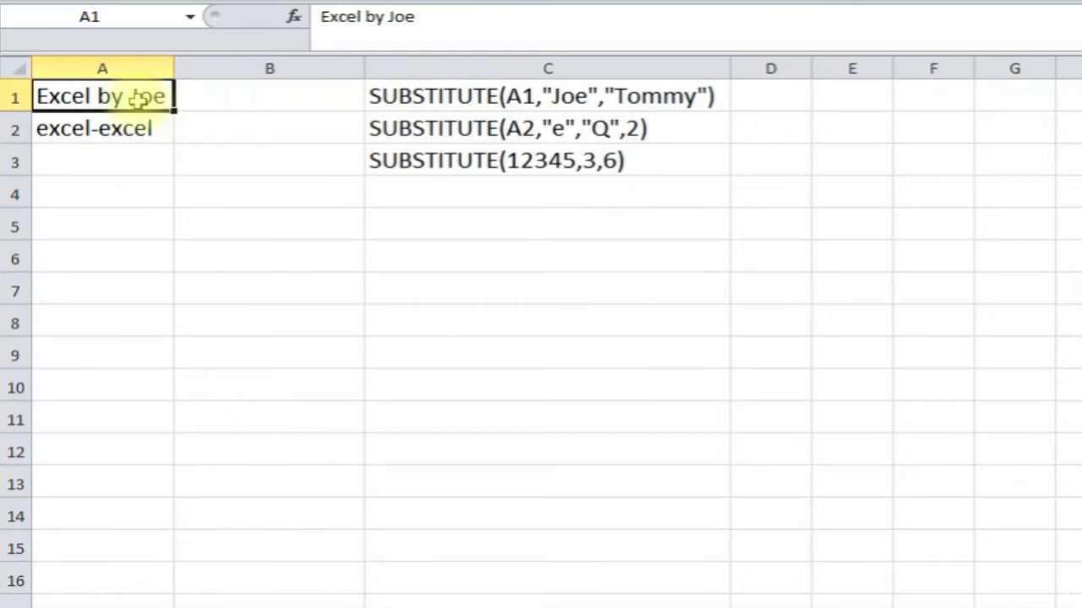
{"action": "left_click", "coordinate": [280, 101]}
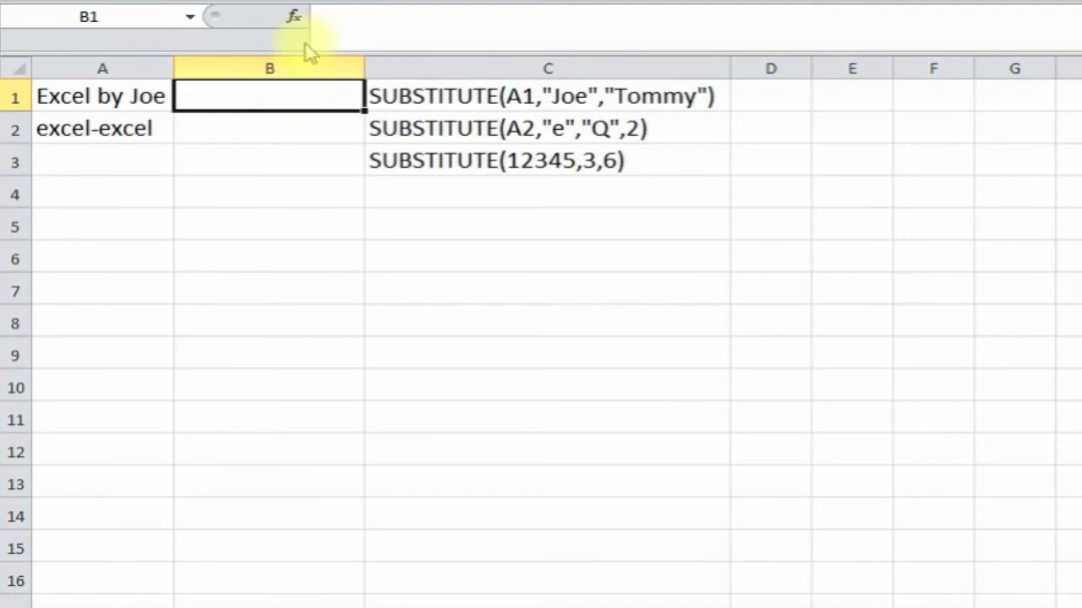
- Start a SUBSTITUTE formula in B1 using A1's 'Excel by Joe' as the text
{"action": "left_click", "coordinate": [295, 18]}
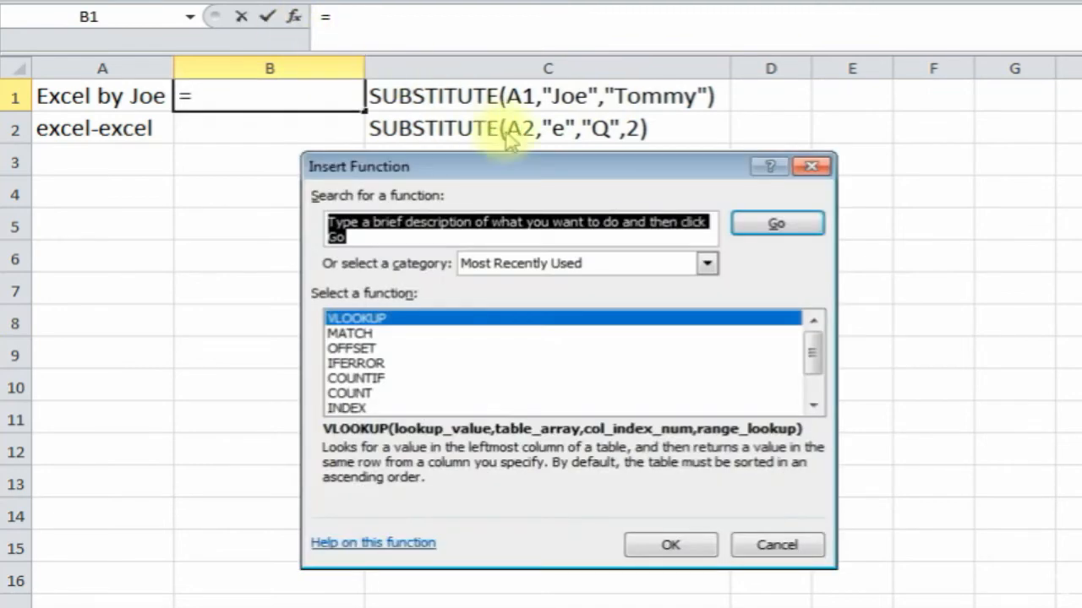
{"action": "type", "text": "substitute"}
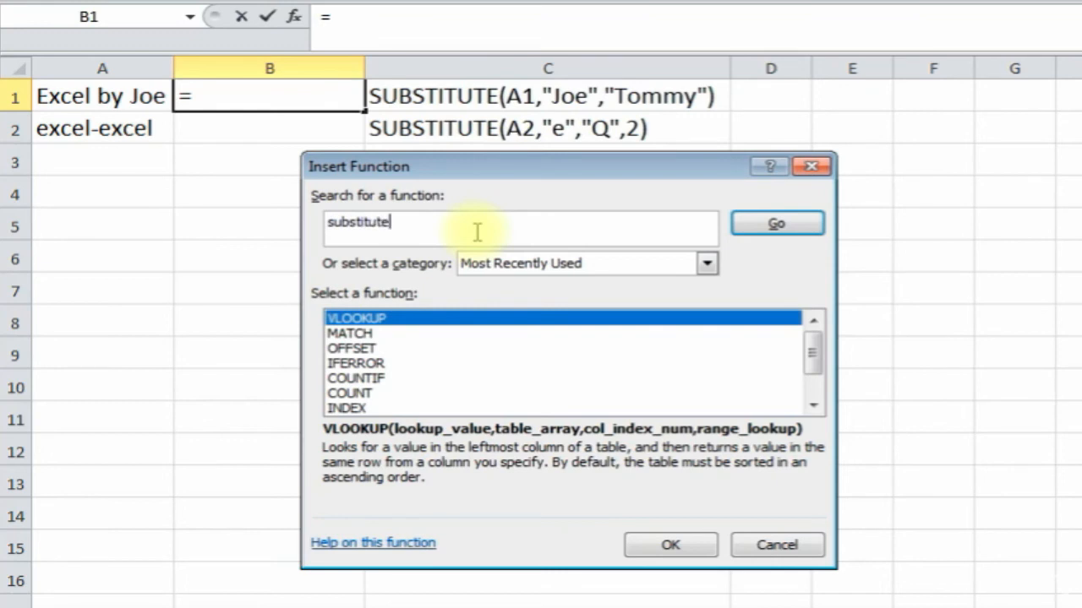
{"action": "left_click", "coordinate": [777, 223]}
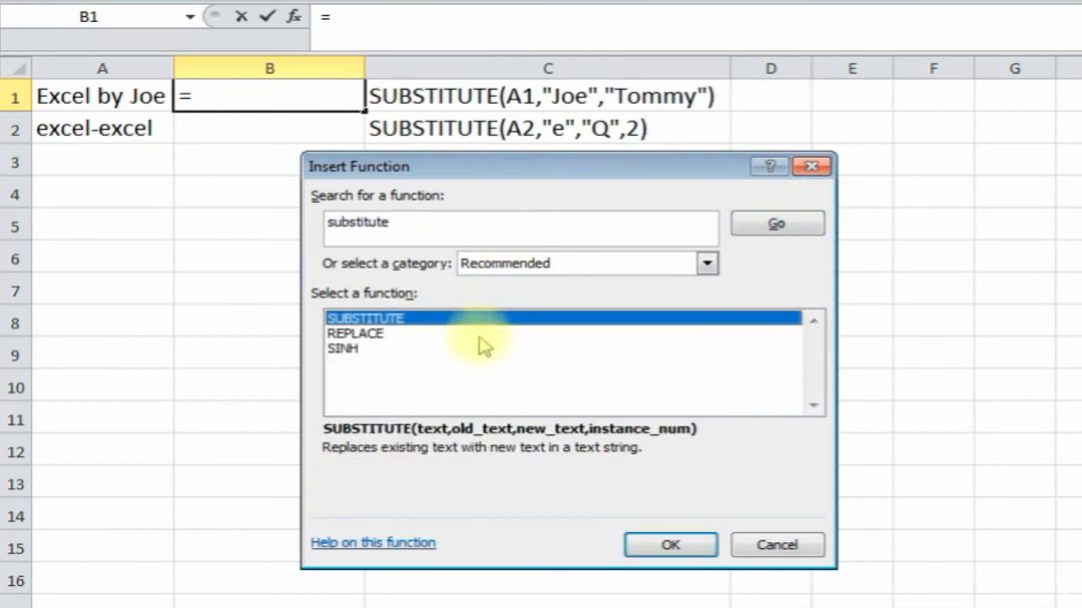
{"action": "double_click", "coordinate": [434, 319]}
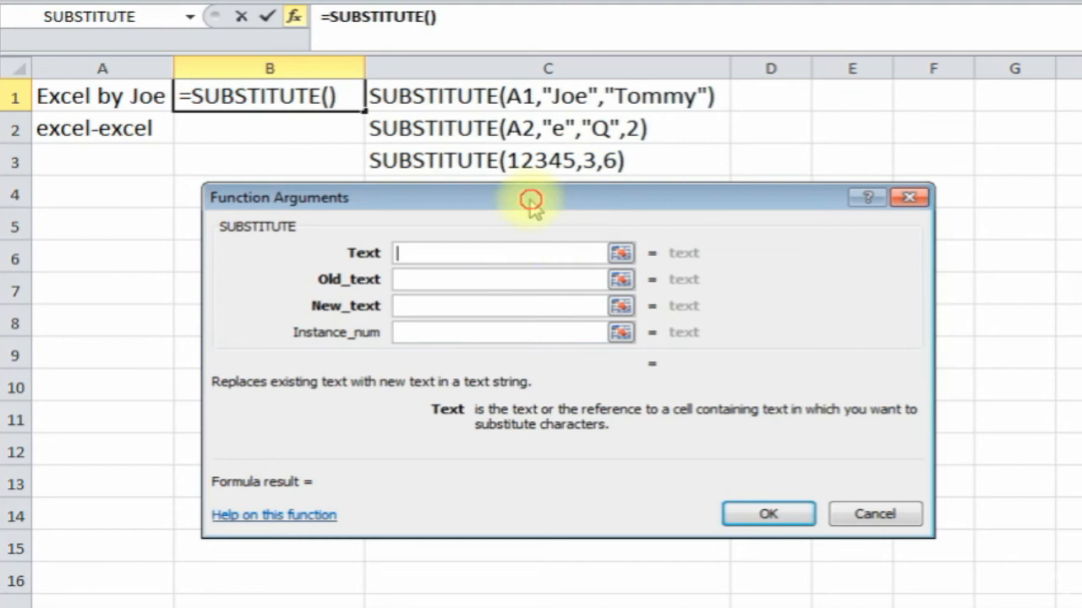
{"action": "left_click_drag", "start_coordinate": [531, 200], "coordinate": [485, 201]}
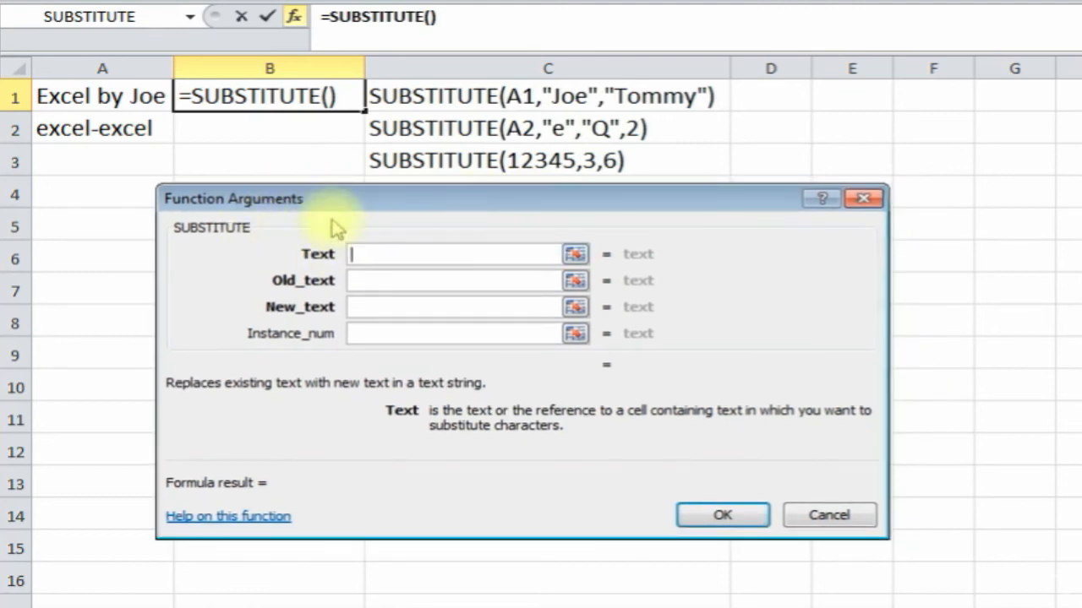
{"action": "left_click", "coordinate": [95, 96]}
{"action": "left_click", "coordinate": [385, 279]}
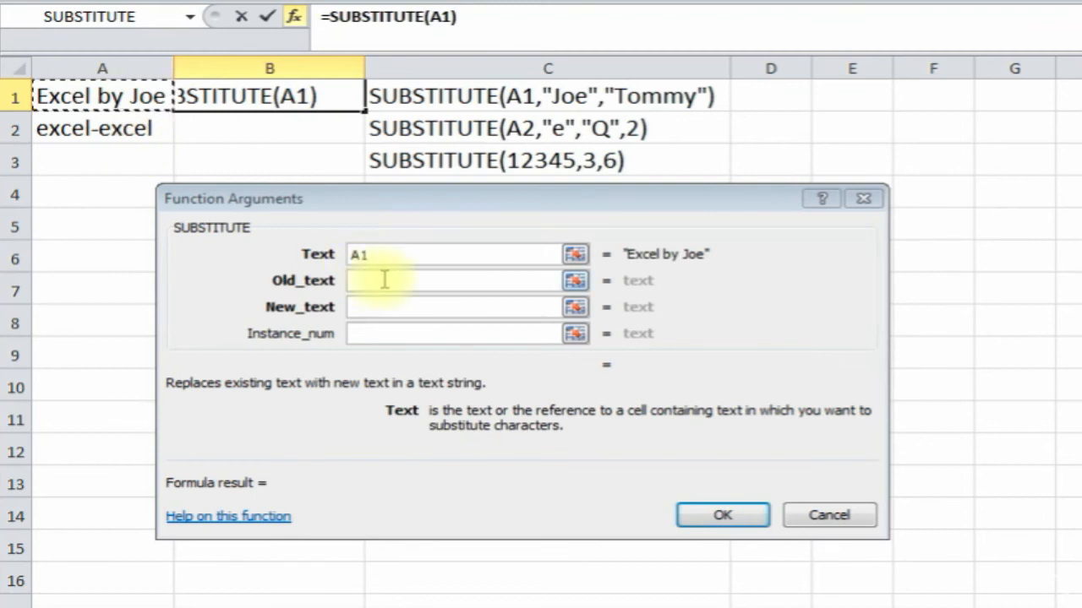
- Set old text 'Joe' and new text 'Tommy' and confirm, giving 'Excel by Tommy'
{"action": "left_click", "coordinate": [385, 280]}
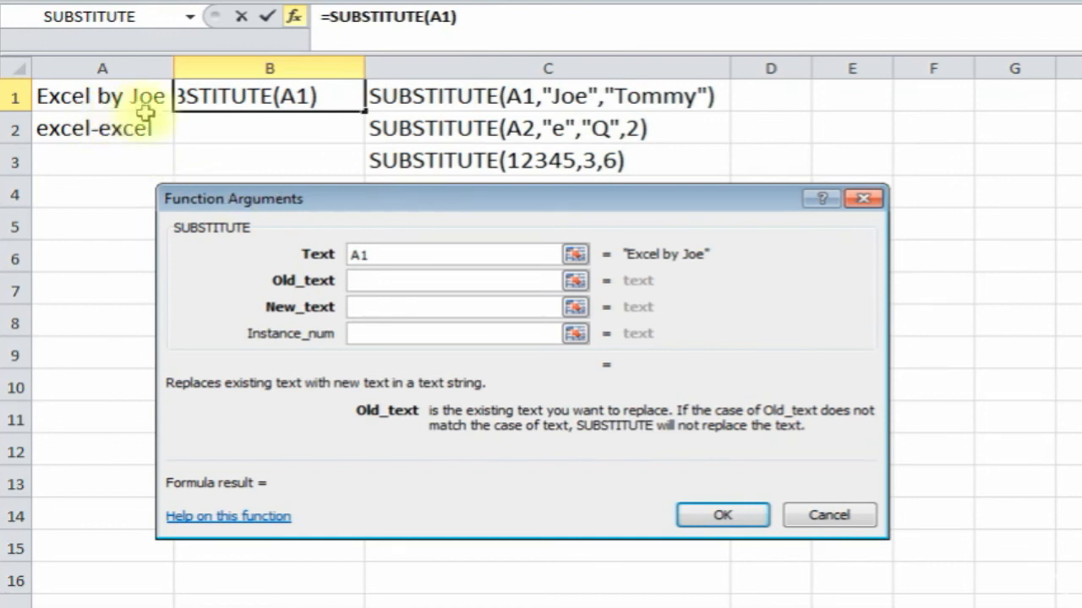
{"action": "type", "text": "Joe"}
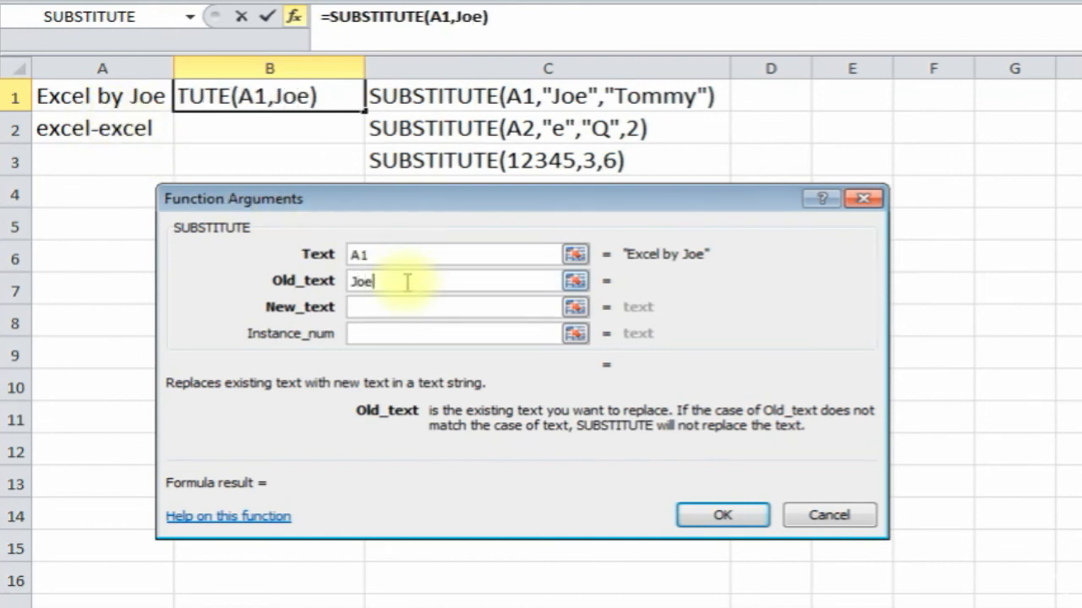
{"action": "left_click", "coordinate": [383, 307]}
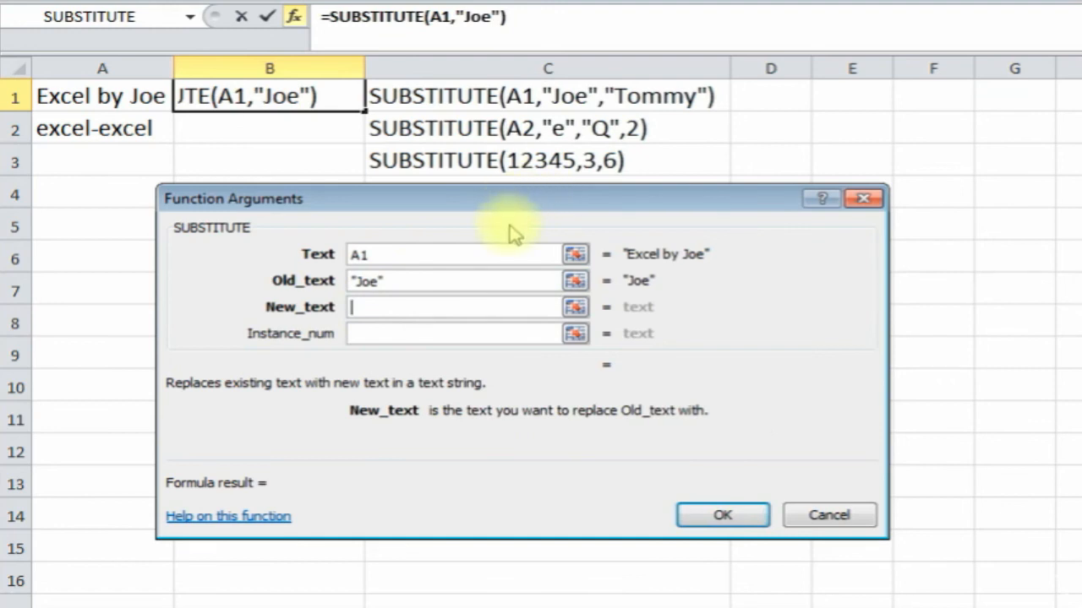
{"action": "type", "text": "Tommy"}
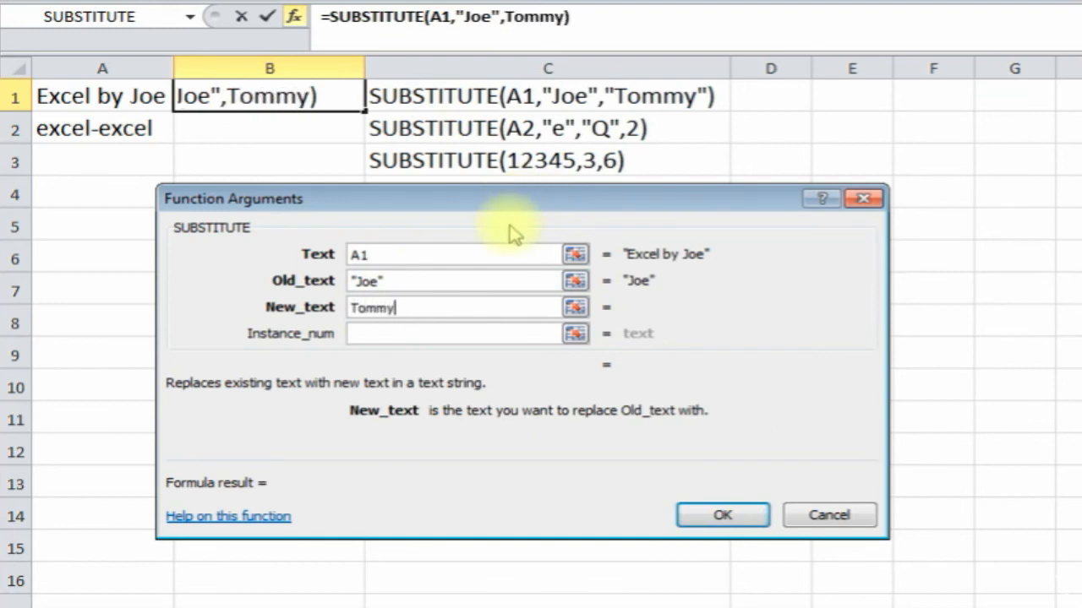
{"action": "left_click", "coordinate": [387, 333]}
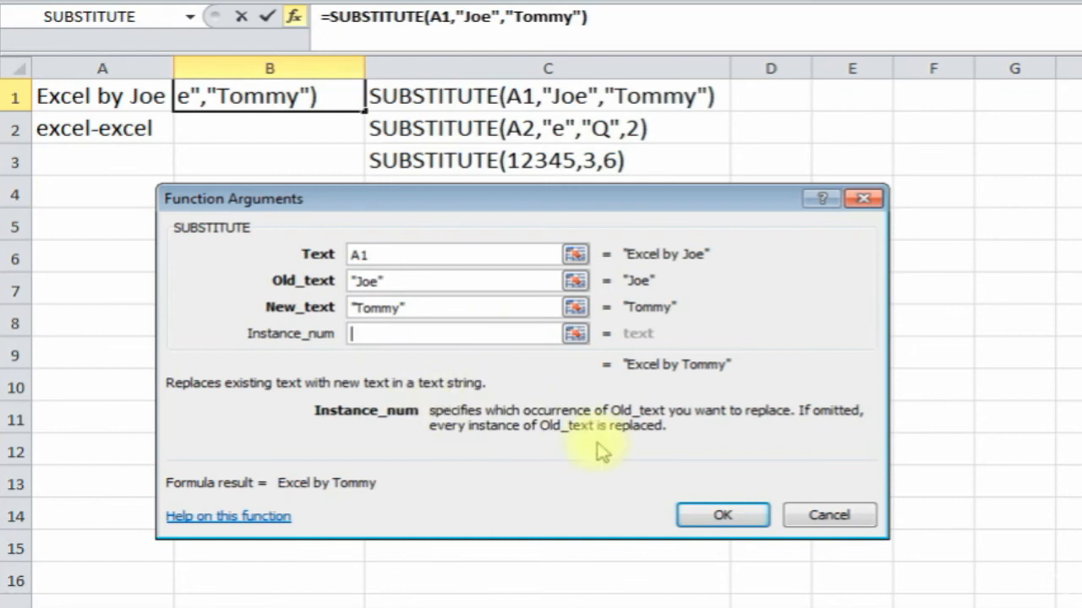
{"action": "left_click", "coordinate": [712, 517]}
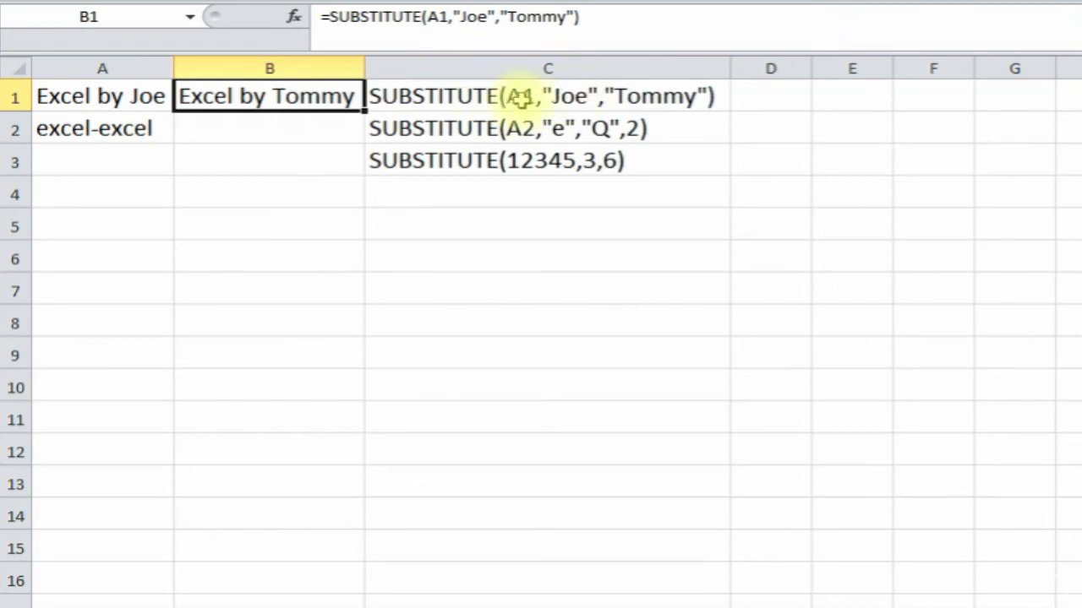
{"action": "left_click", "coordinate": [297, 128]}
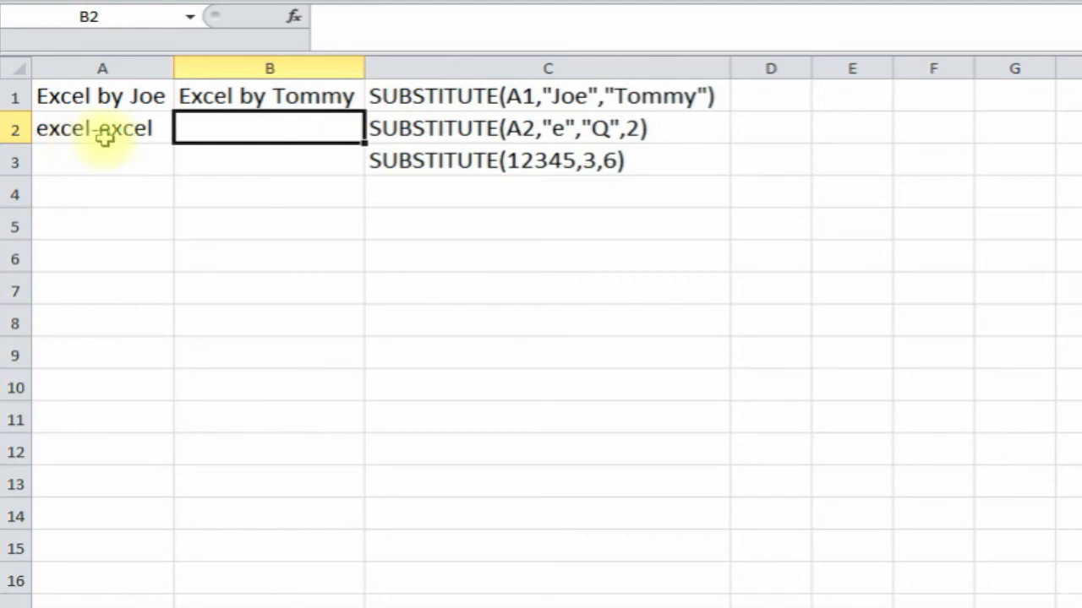
- Enter =SUBSTITUTE(A2,"e","Q",2) in B2 so only the second e changes, giving excQl-excel
{"action": "left_click", "coordinate": [294, 15]}
{"action": "double_click", "coordinate": [411, 319]}
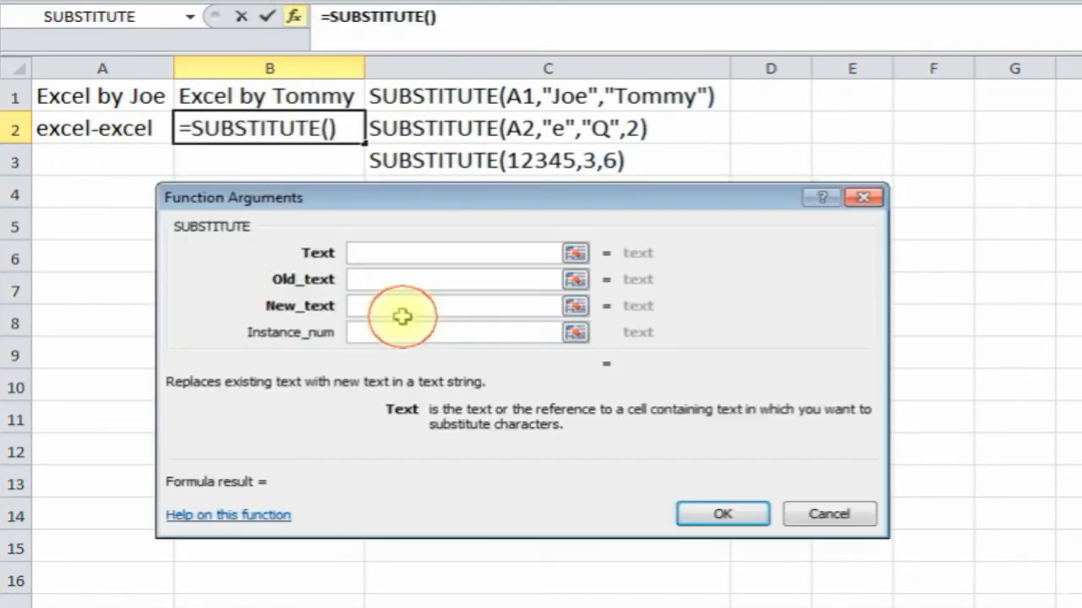
{"action": "left_click_drag", "start_coordinate": [515, 198], "coordinate": [491, 218]}
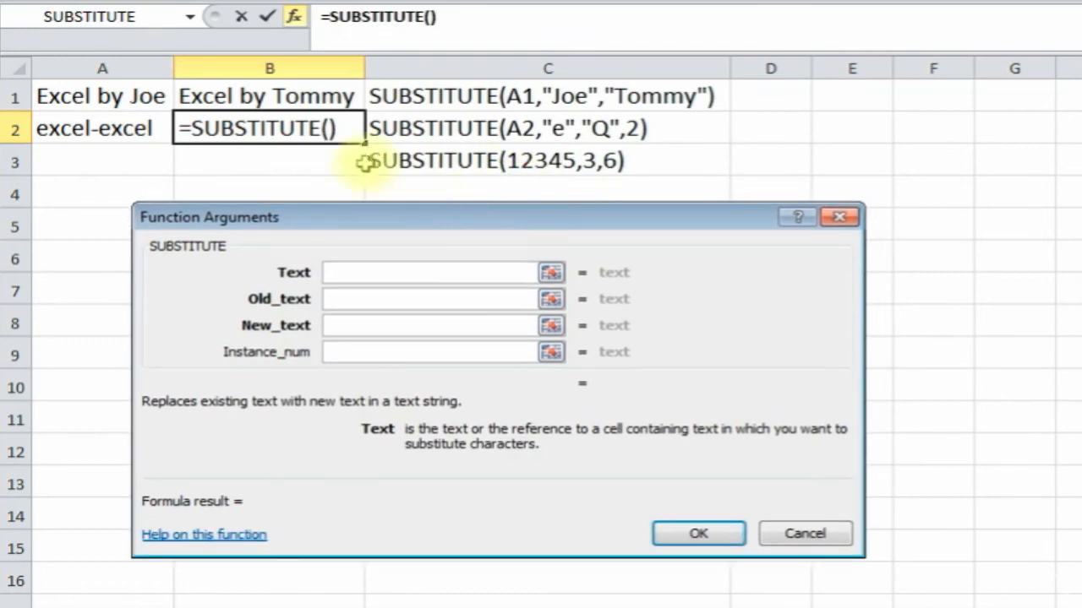
{"action": "left_click", "coordinate": [95, 129]}
{"action": "left_click", "coordinate": [352, 302]}
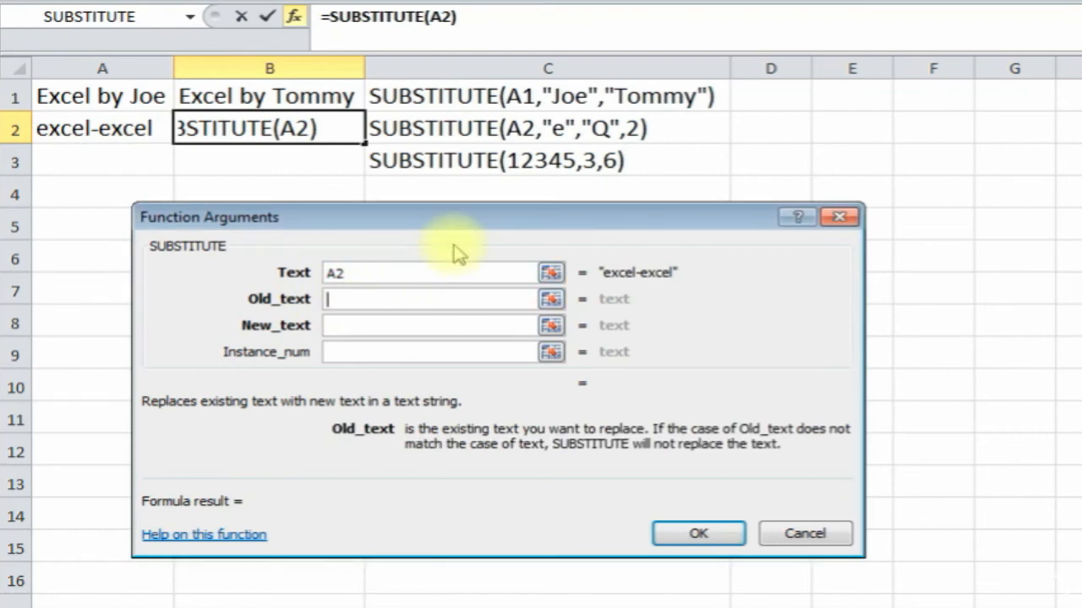
{"action": "type", "text": "e"}
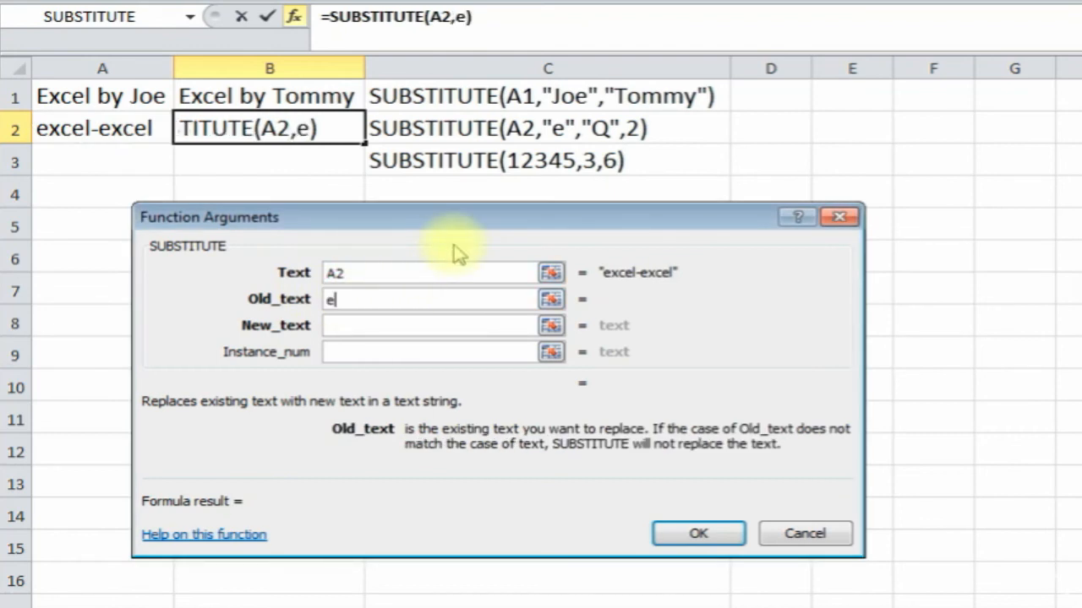
{"action": "left_click", "coordinate": [363, 327]}
{"action": "type", "text": "Q"}
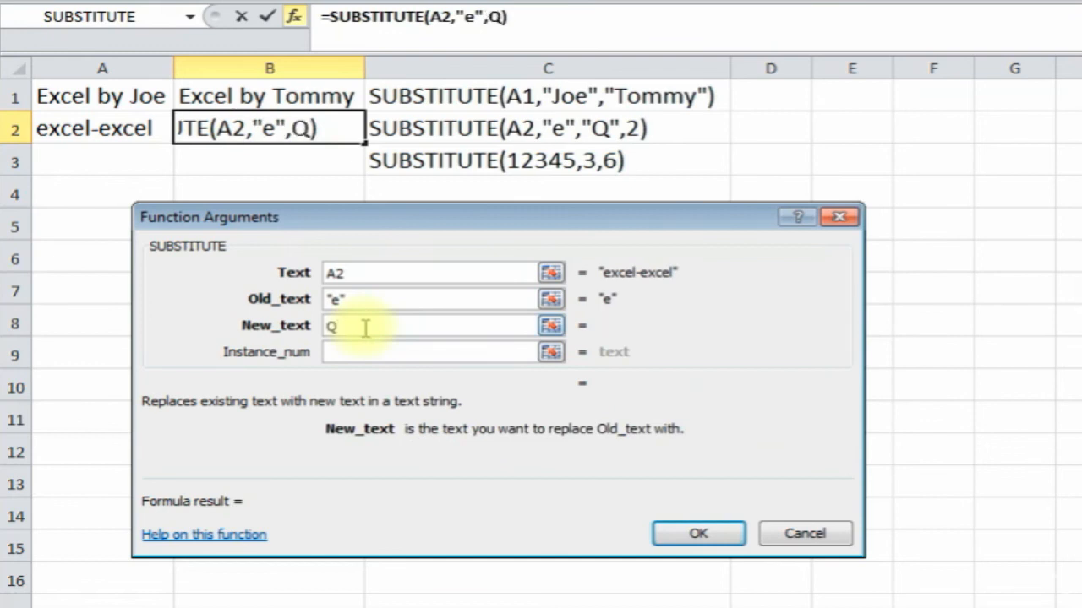
{"action": "left_click", "coordinate": [355, 354]}
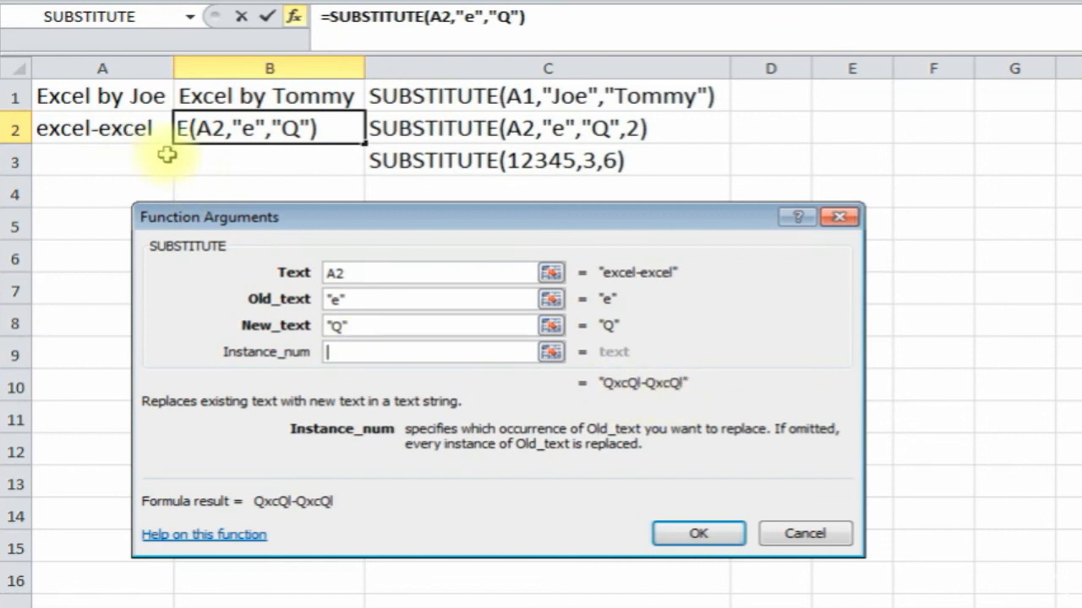
{"action": "type", "text": "2"}
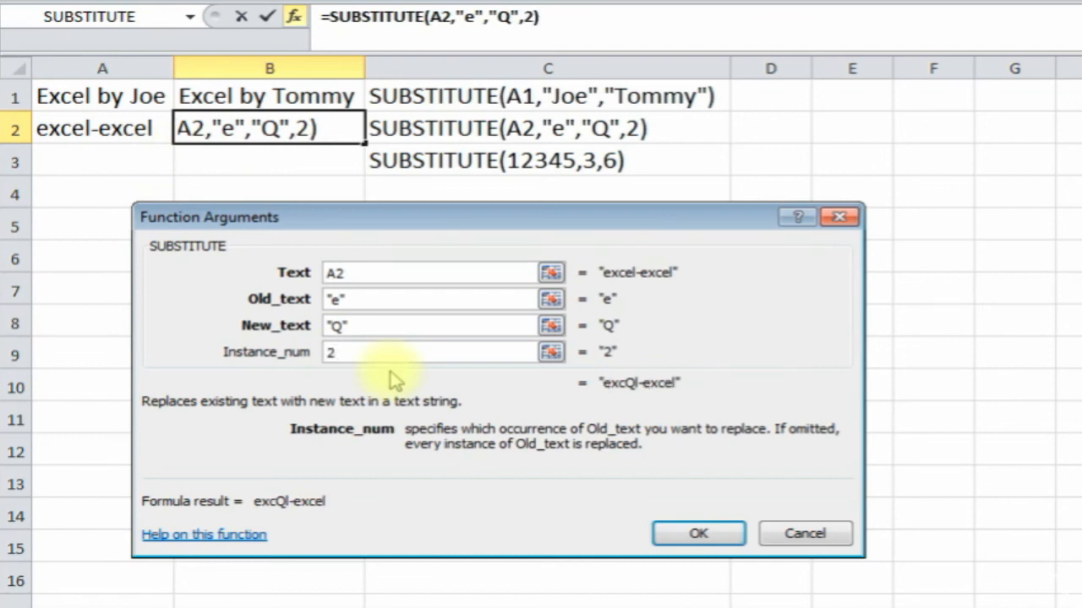
{"action": "left_click", "coordinate": [676, 534]}
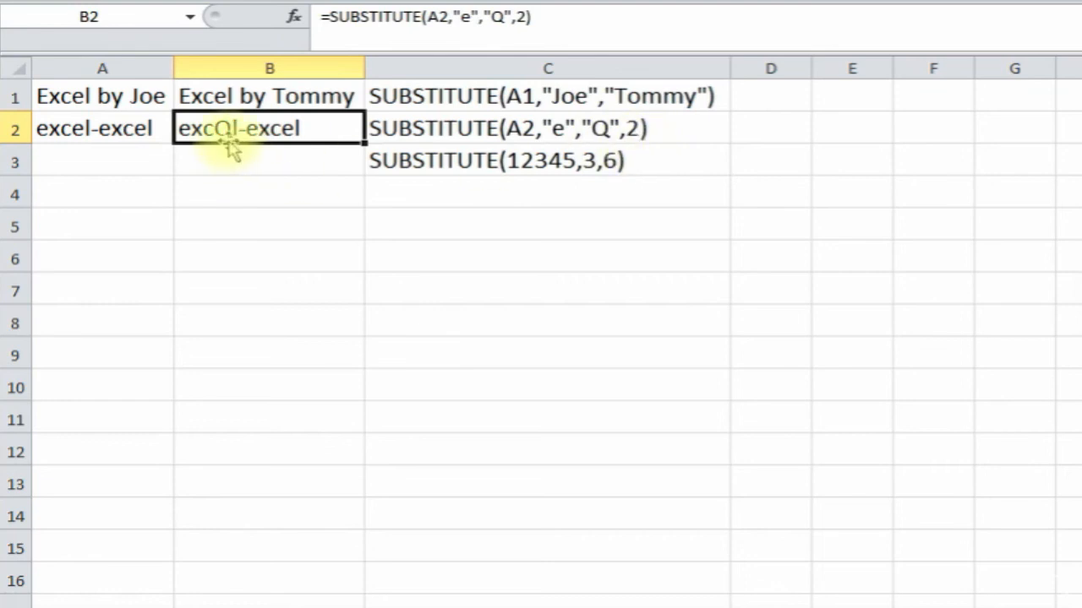
{"action": "left_click", "coordinate": [256, 161]}
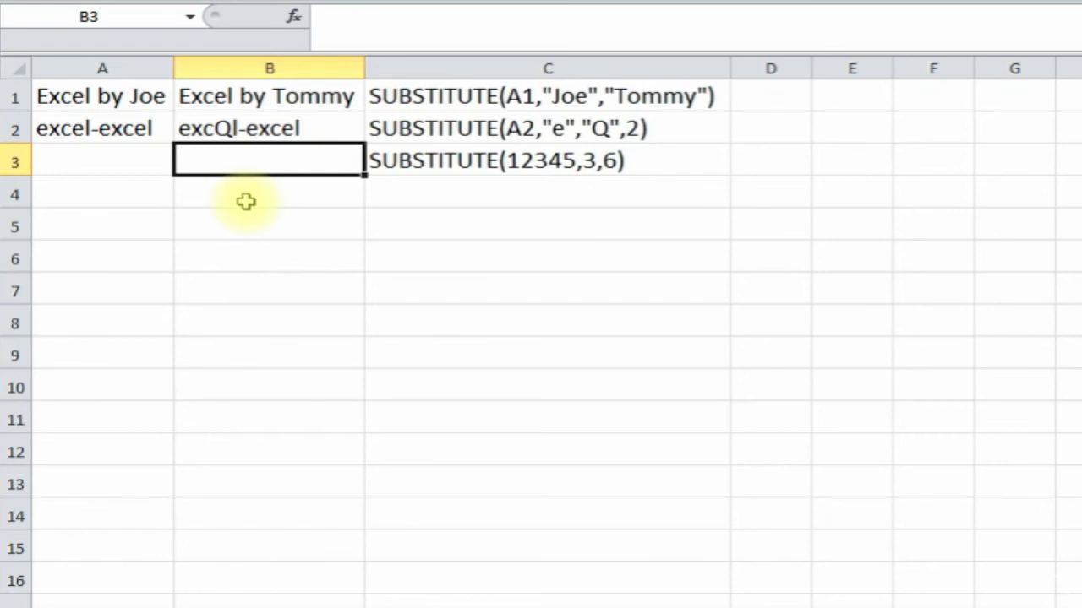
- Enter =SUBSTITUTE(12345,3,6) in B3, turning 12345 into 12645
{"action": "left_click", "coordinate": [294, 16]}
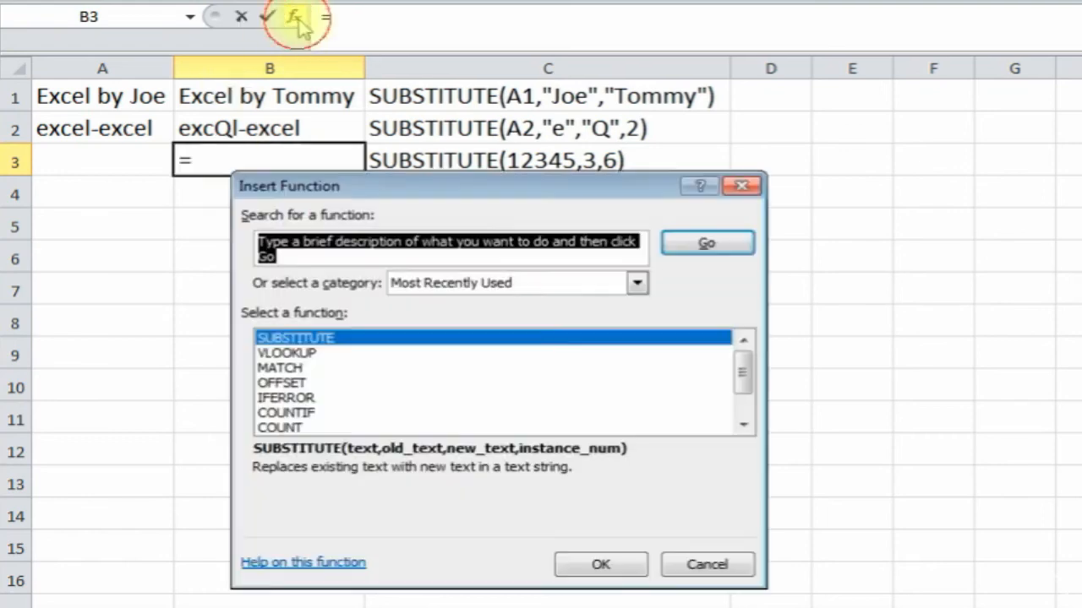
{"action": "double_click", "coordinate": [405, 339]}
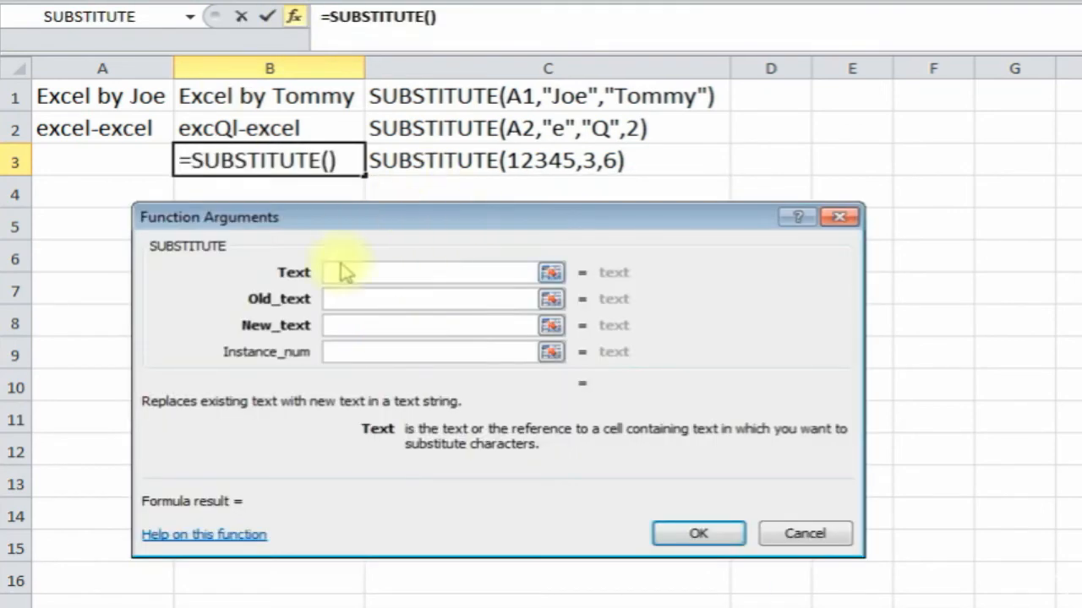
{"action": "type", "text": "12345"}
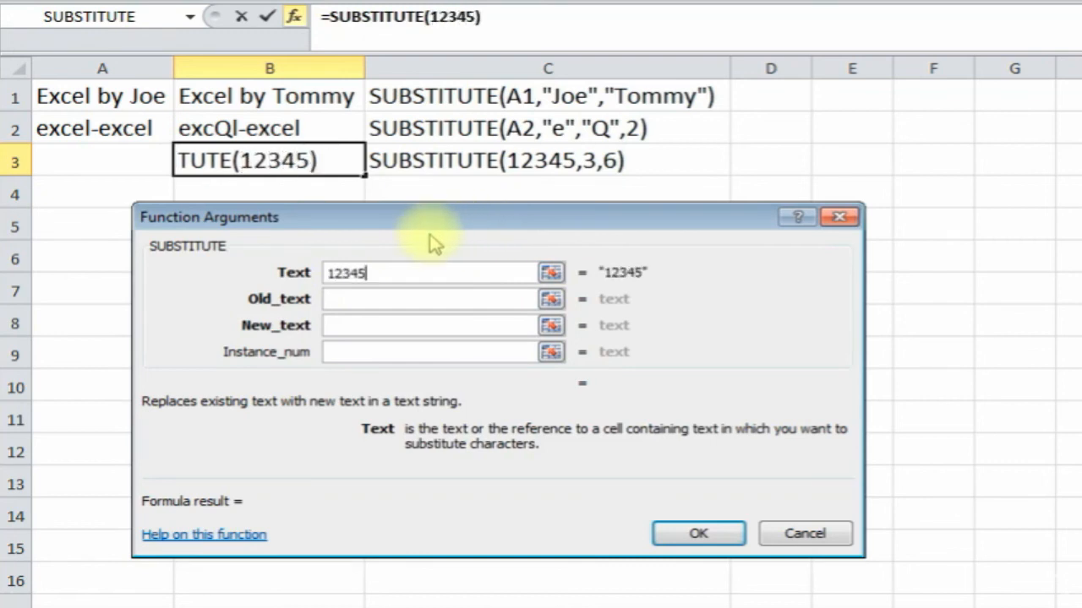
{"action": "left_click", "coordinate": [363, 301]}
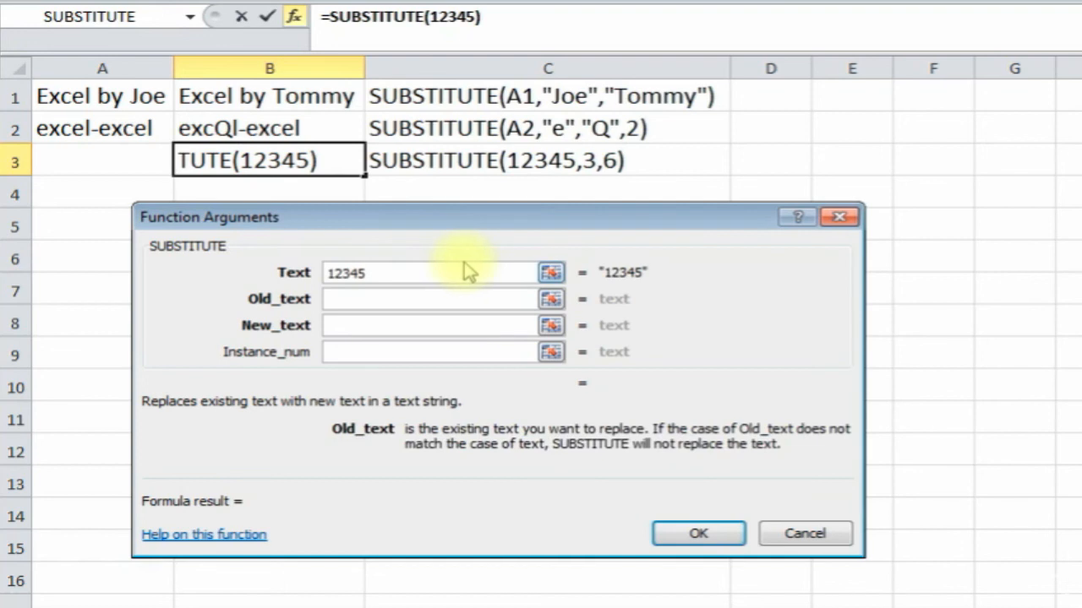
{"action": "type", "text": "3"}
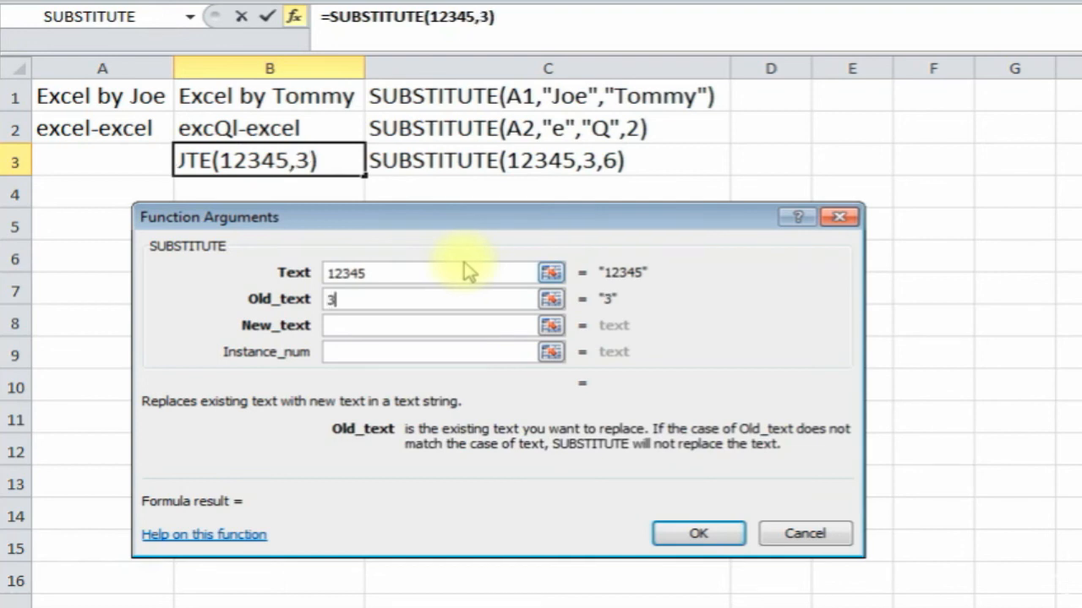
{"action": "left_click", "coordinate": [364, 330]}
{"action": "type", "text": "6"}
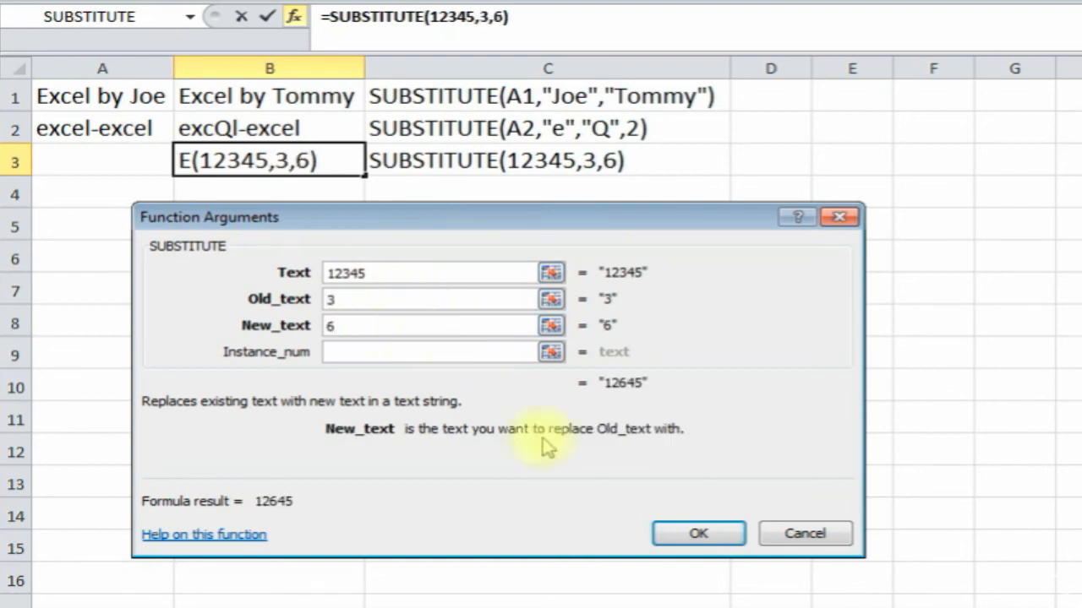
{"action": "left_click", "coordinate": [695, 533]}
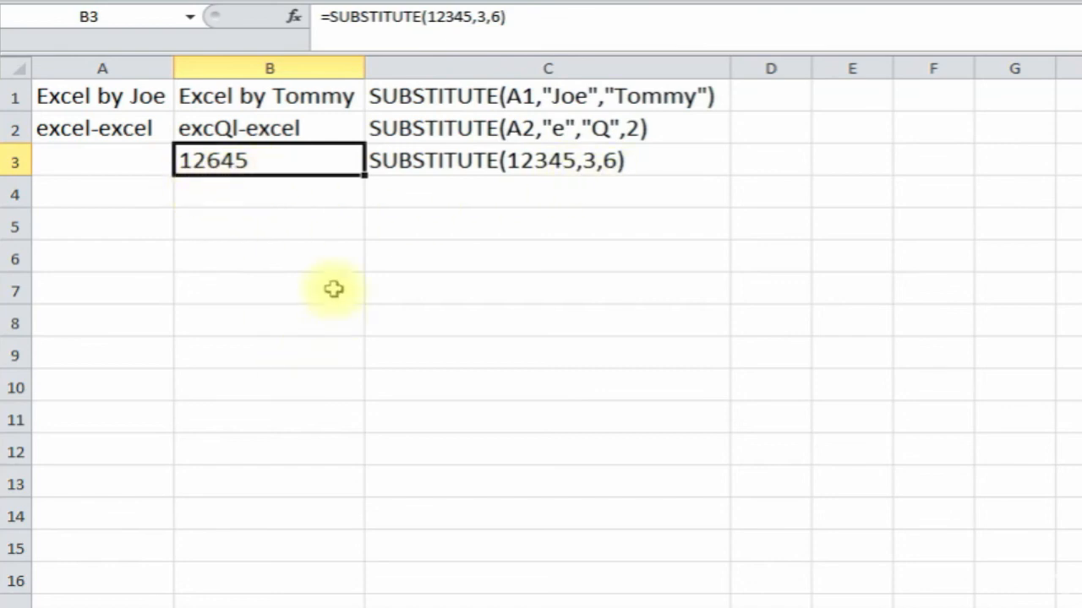
{"action": "left_click", "coordinate": [308, 288]}
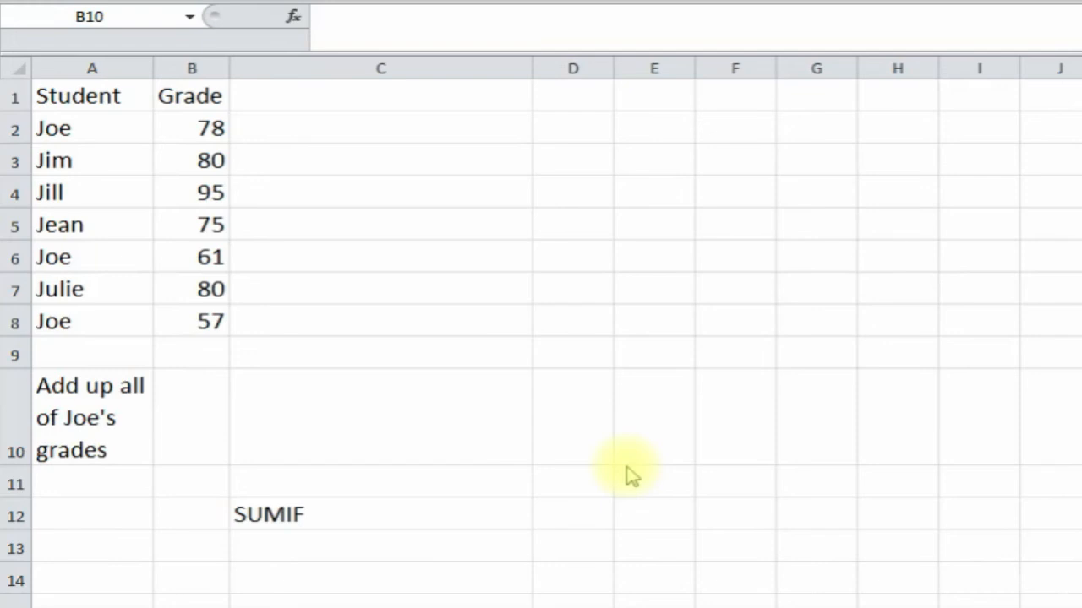
- Walk through the student names in column A and their grades in column B
{"action": "left_click", "coordinate": [91, 100]}
{"action": "left_click", "coordinate": [89, 133]}
{"action": "left_click", "coordinate": [82, 230]}
{"action": "left_click", "coordinate": [180, 101]}
{"action": "left_click", "coordinate": [183, 136]}
{"action": "left_click", "coordinate": [188, 201]}
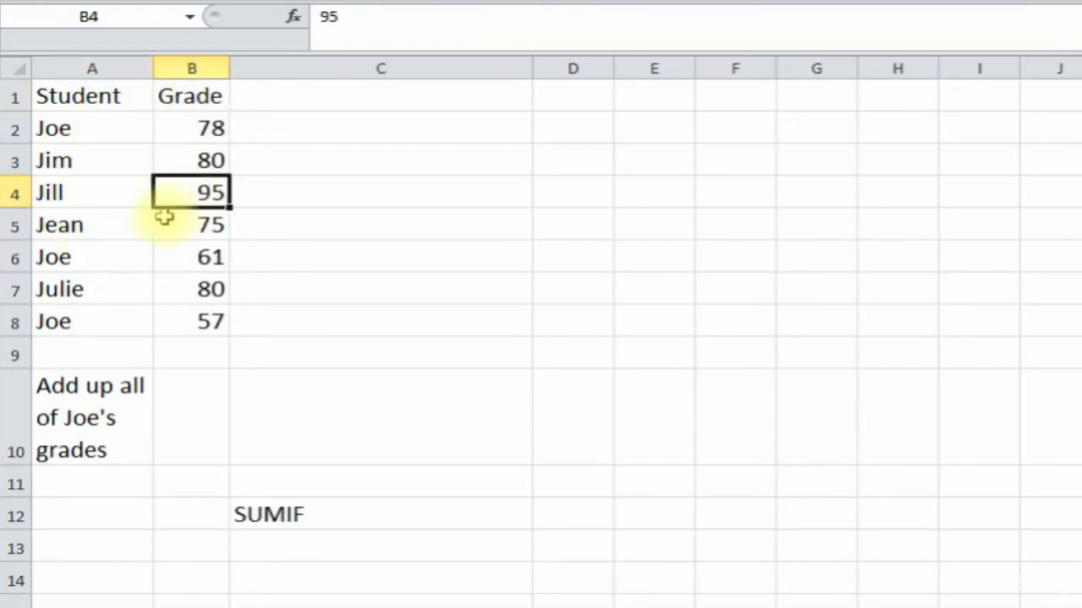
- Highlight Joe's rows, then start a function in B10 for the total of Joe's grades
{"action": "left_click", "coordinate": [91, 407]}
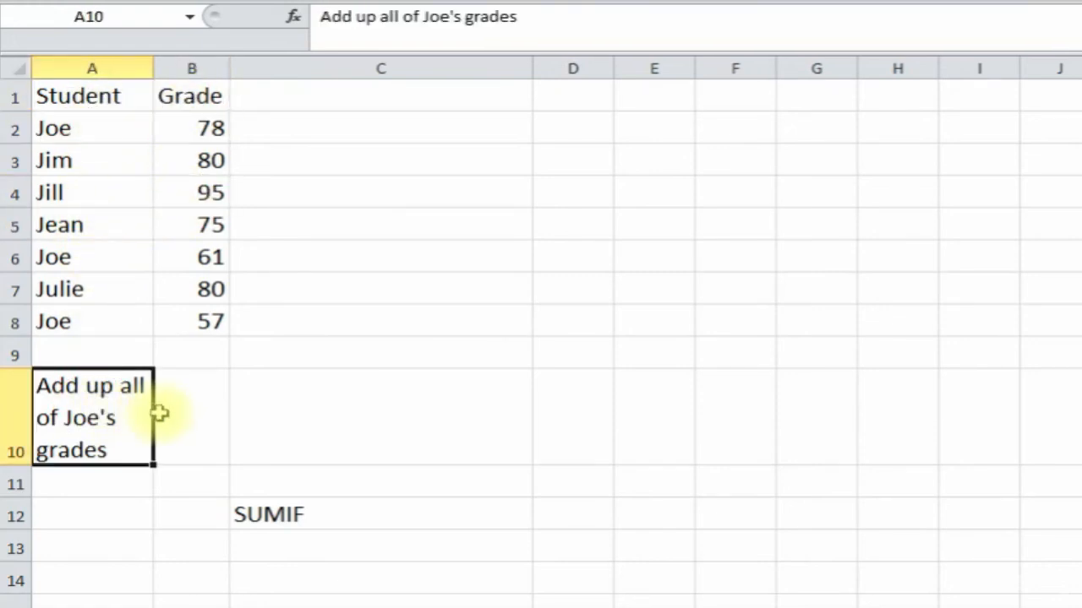
{"action": "left_click", "coordinate": [100, 127]}
{"action": "left_click", "coordinate": [96, 259]}
{"action": "left_click", "coordinate": [99, 322]}
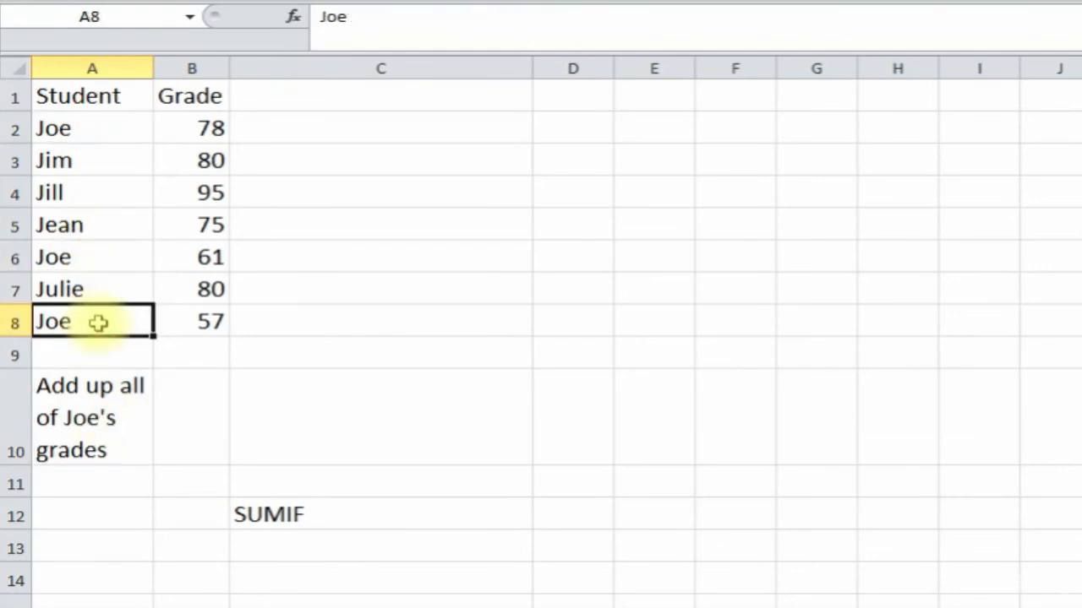
{"action": "left_click", "coordinate": [191, 425]}
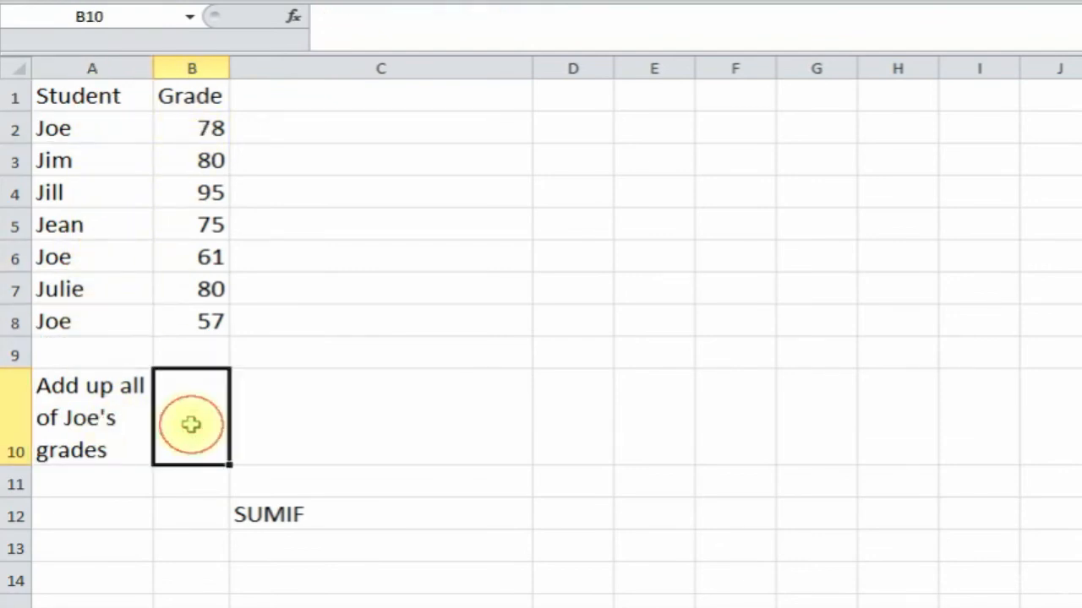
{"action": "left_click", "coordinate": [293, 16]}
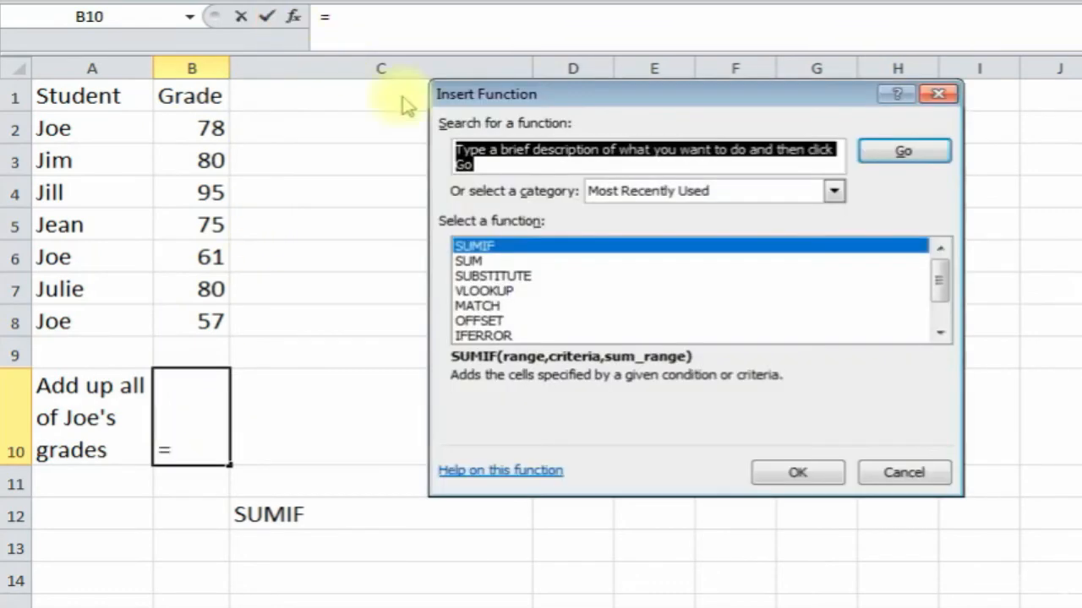
- Build =SUMIF(A2:A8,"Joe",B2:B8) in B10, totalling Joe's grades as 196
{"action": "double_click", "coordinate": [513, 246]}
{"action": "left_click_drag", "start_coordinate": [560, 147], "coordinate": [572, 136]}
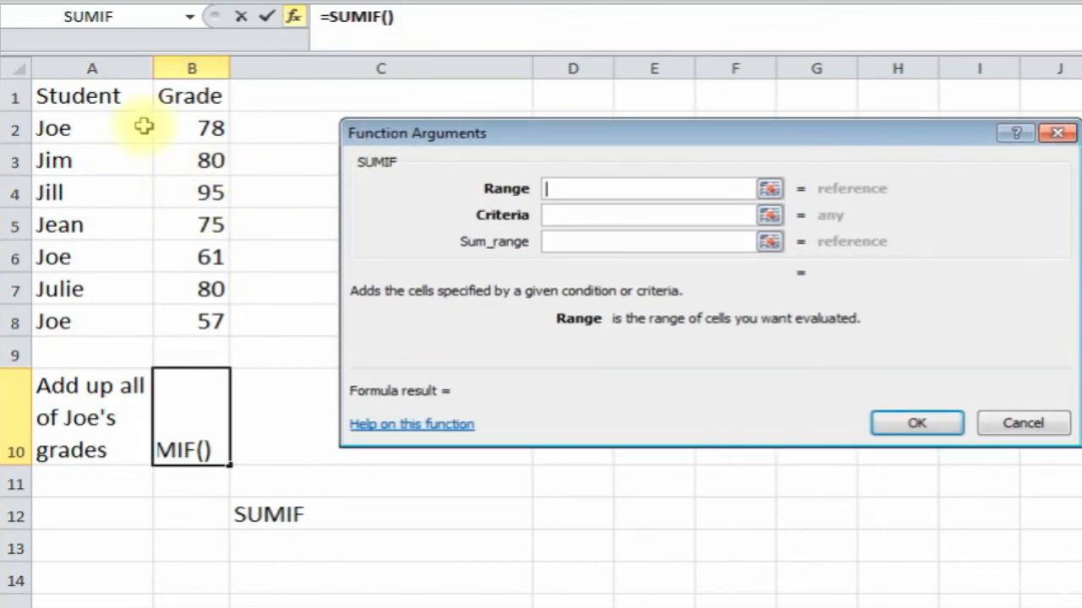
{"action": "left_click_drag", "start_coordinate": [104, 128], "coordinate": [82, 318]}
{"action": "left_click", "coordinate": [586, 218]}
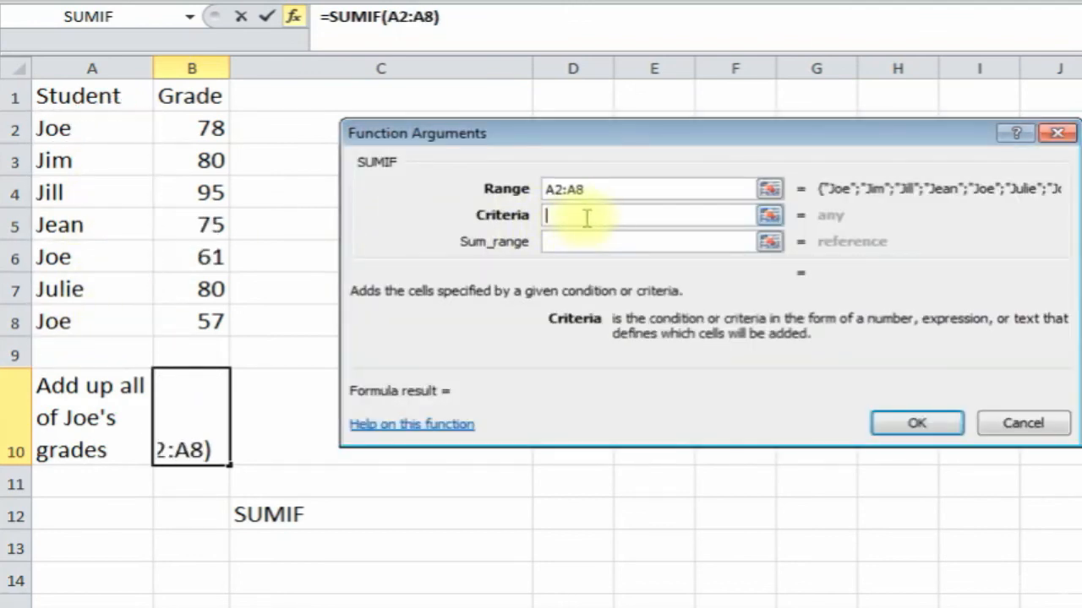
{"action": "type", "text": "Joe"}
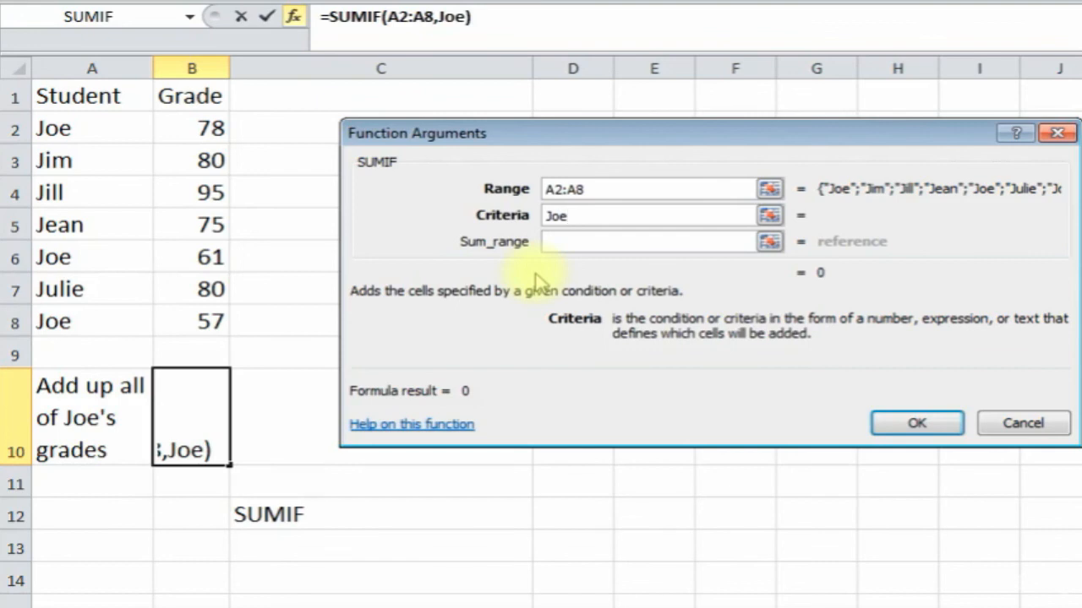
{"action": "left_click", "coordinate": [581, 242]}
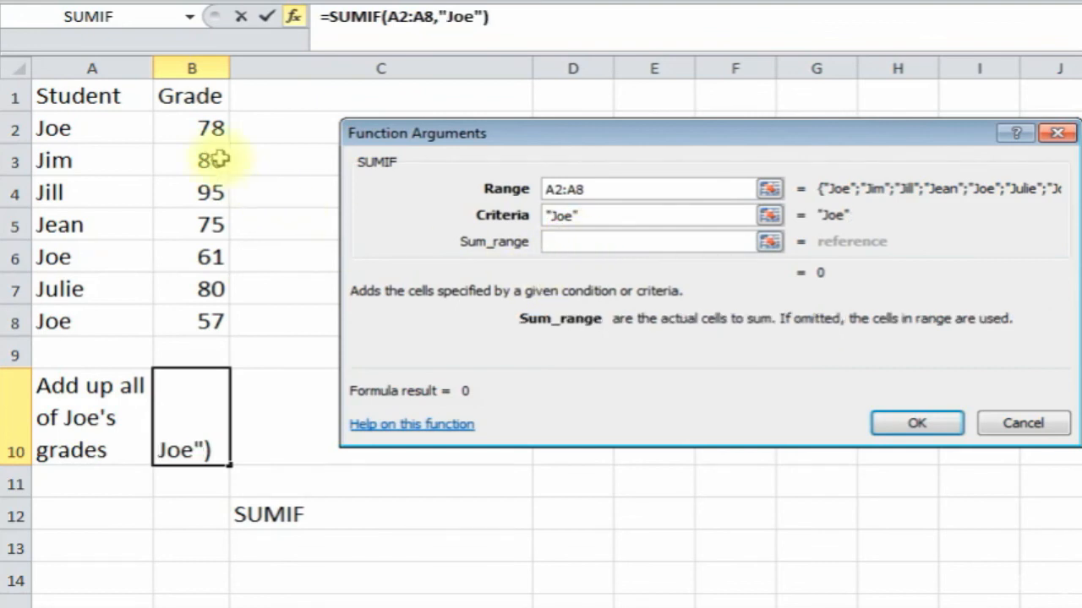
{"action": "left_click_drag", "start_coordinate": [212, 127], "coordinate": [194, 312]}
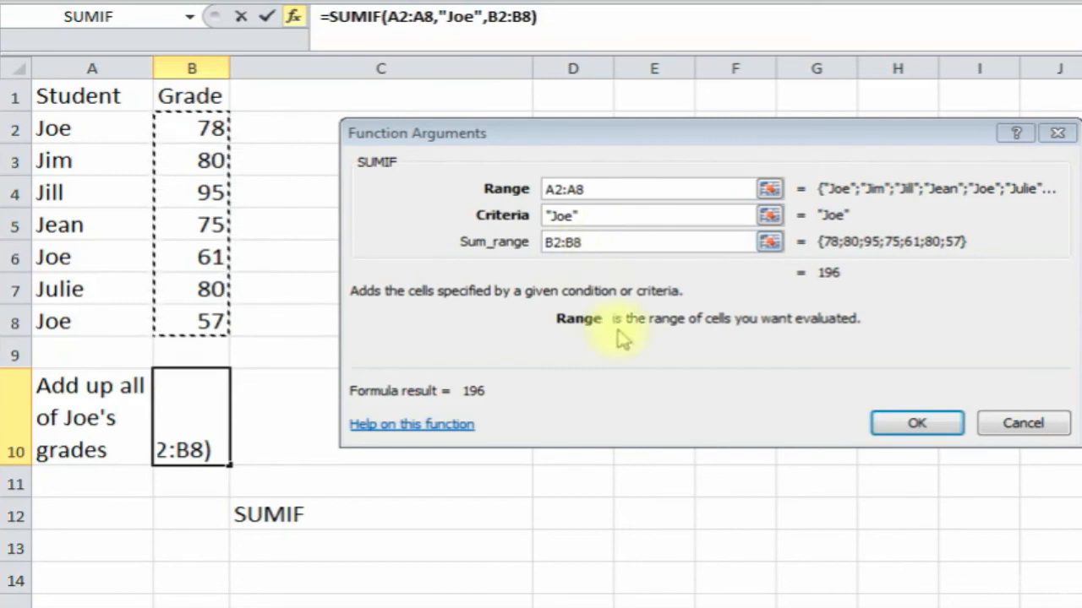
{"action": "left_click", "coordinate": [951, 426]}
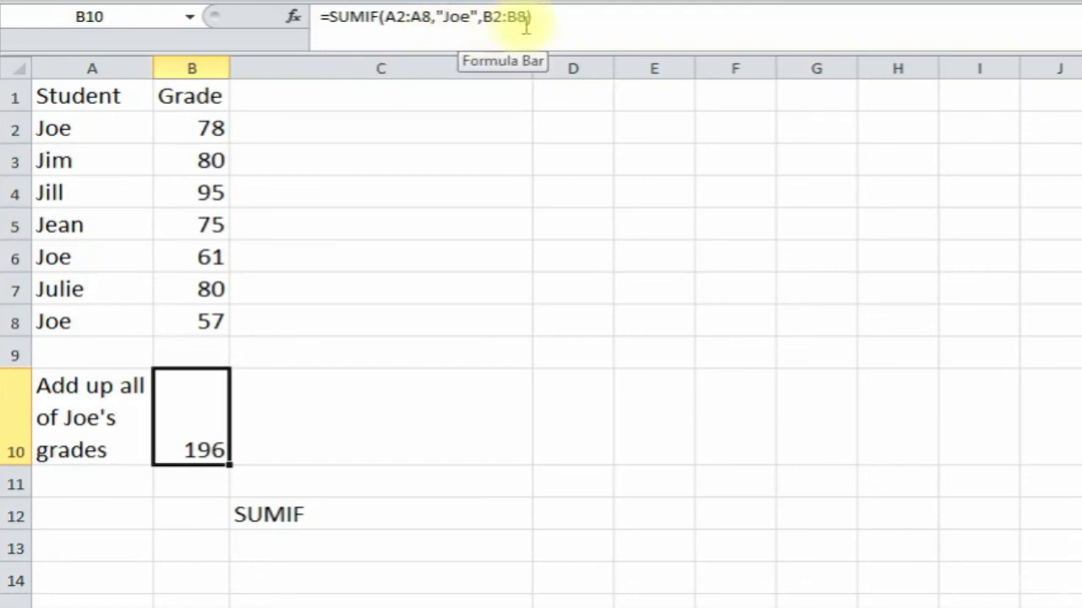
{"action": "left_click", "coordinate": [468, 458]}
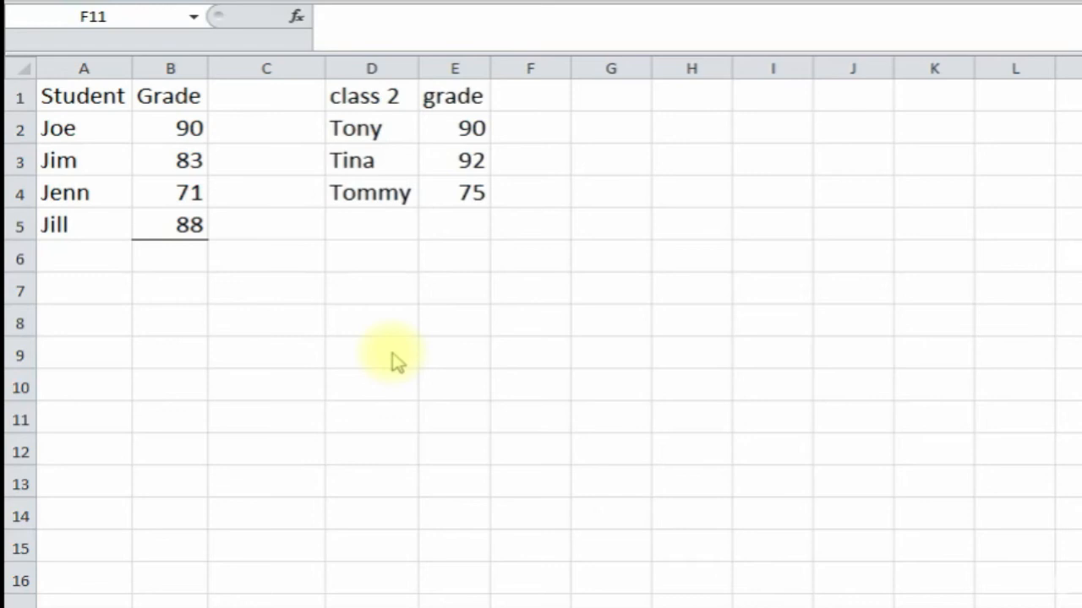
{"action": "left_click", "coordinate": [176, 262]}
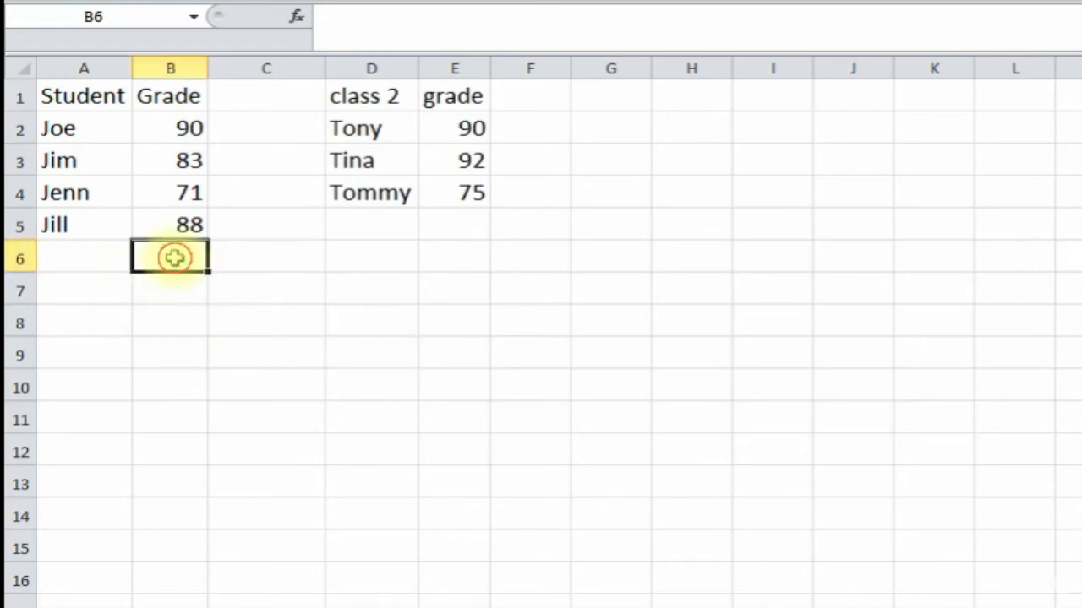
{"action": "left_click", "coordinate": [297, 18]}
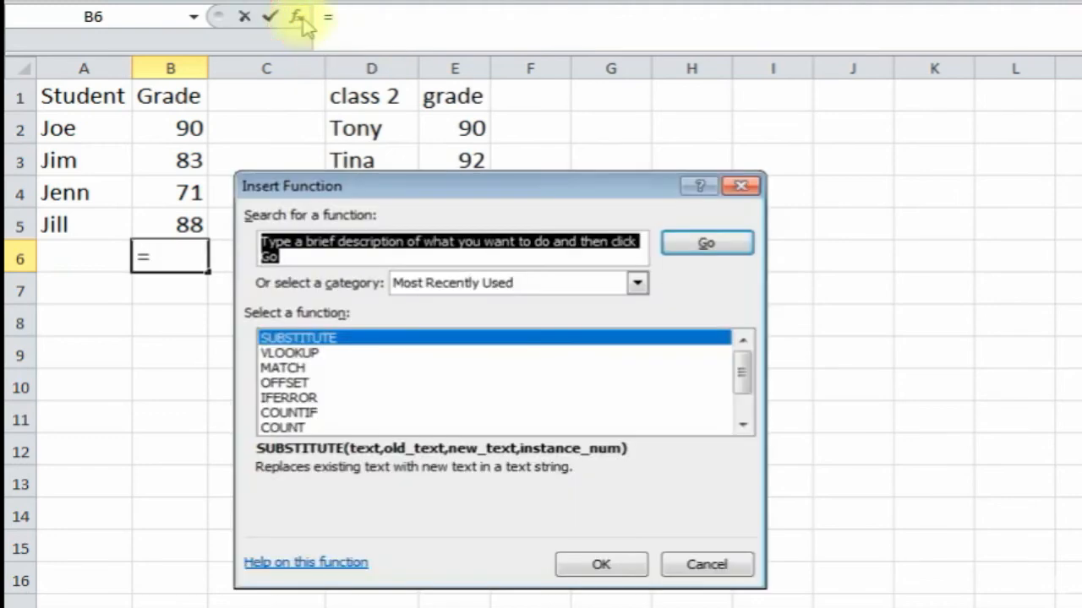
{"action": "type", "text": "s"}
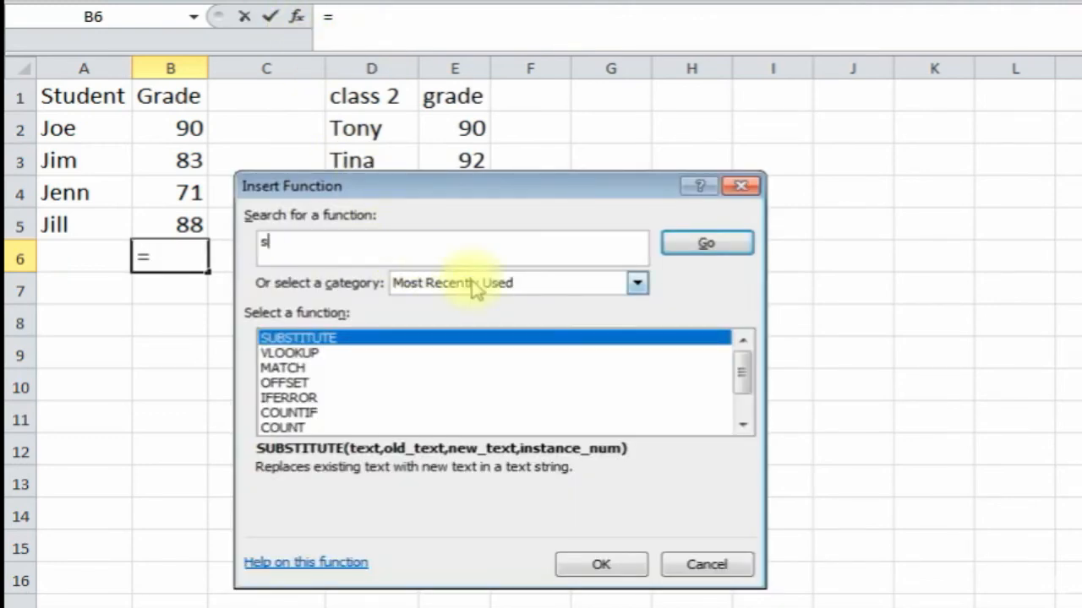
{"action": "type", "text": "um"}
{"action": "key", "text": "Return"}
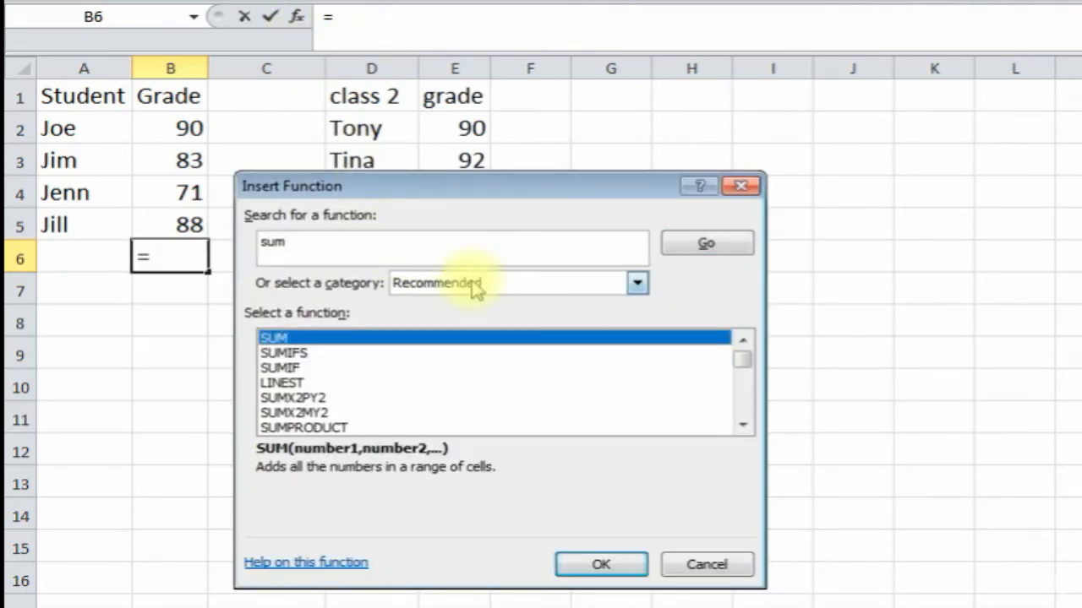
{"action": "double_click", "coordinate": [375, 341]}
{"action": "left_click_drag", "start_coordinate": [398, 212], "coordinate": [495, 285]}
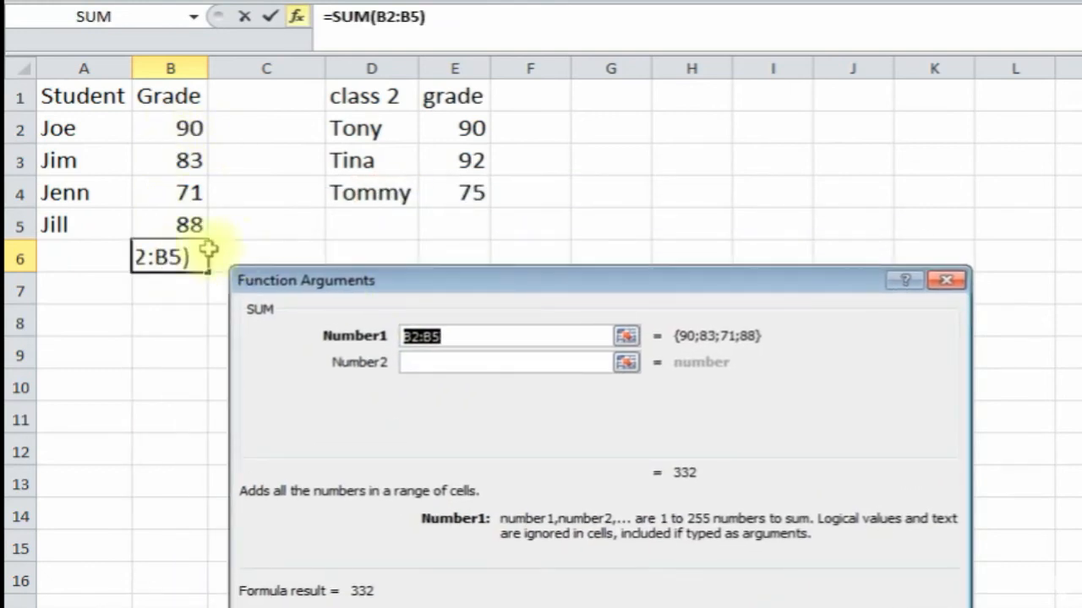
{"action": "left_click_drag", "start_coordinate": [357, 282], "coordinate": [426, 251]}
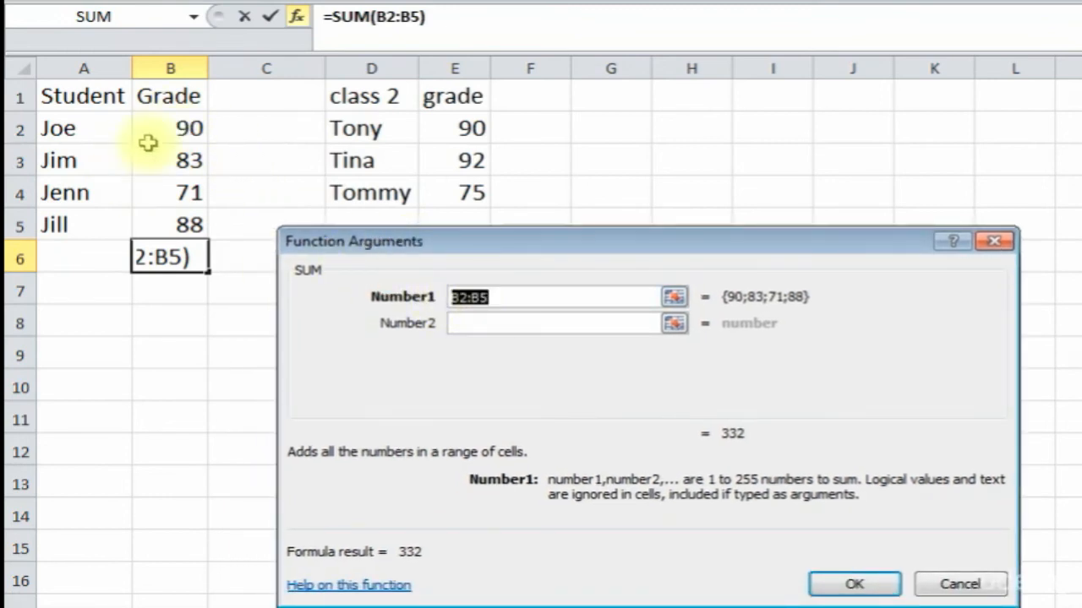
{"action": "left_click_drag", "start_coordinate": [173, 126], "coordinate": [169, 225]}
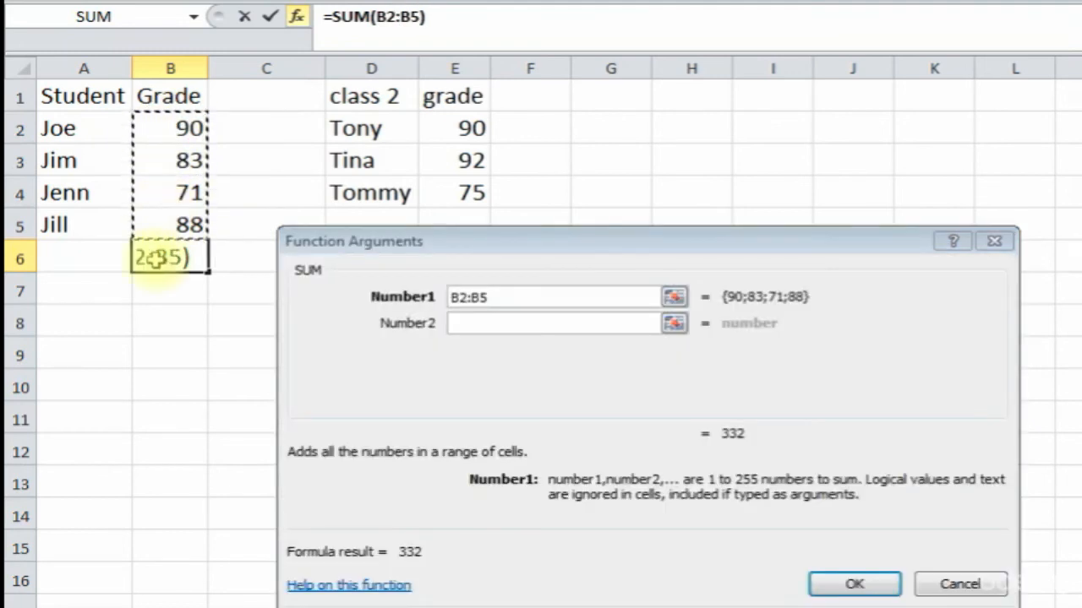
{"action": "left_click", "coordinate": [870, 584]}
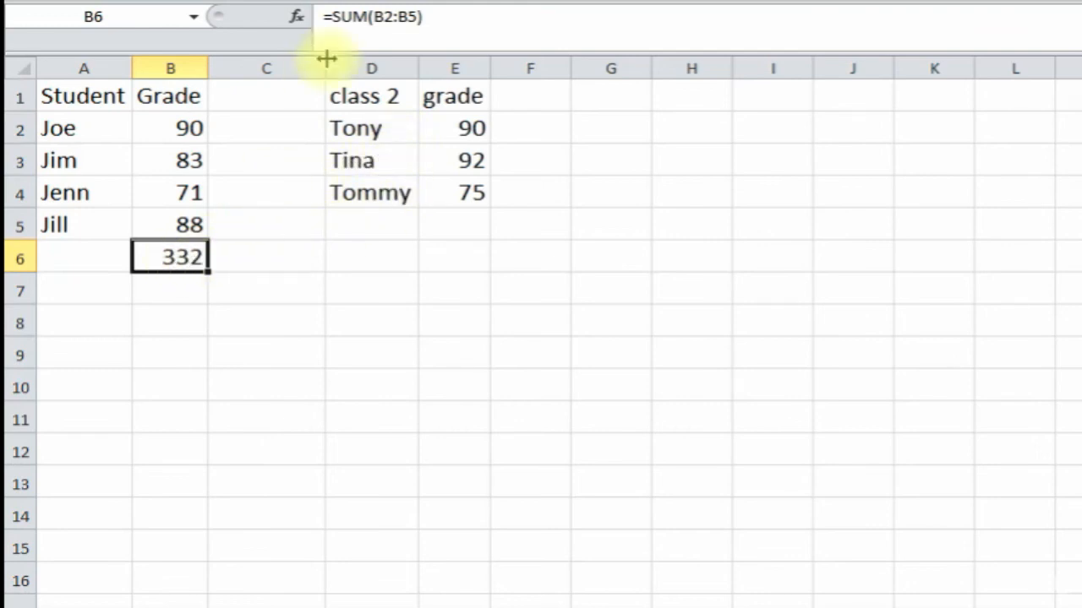
{"action": "left_click", "coordinate": [296, 17]}
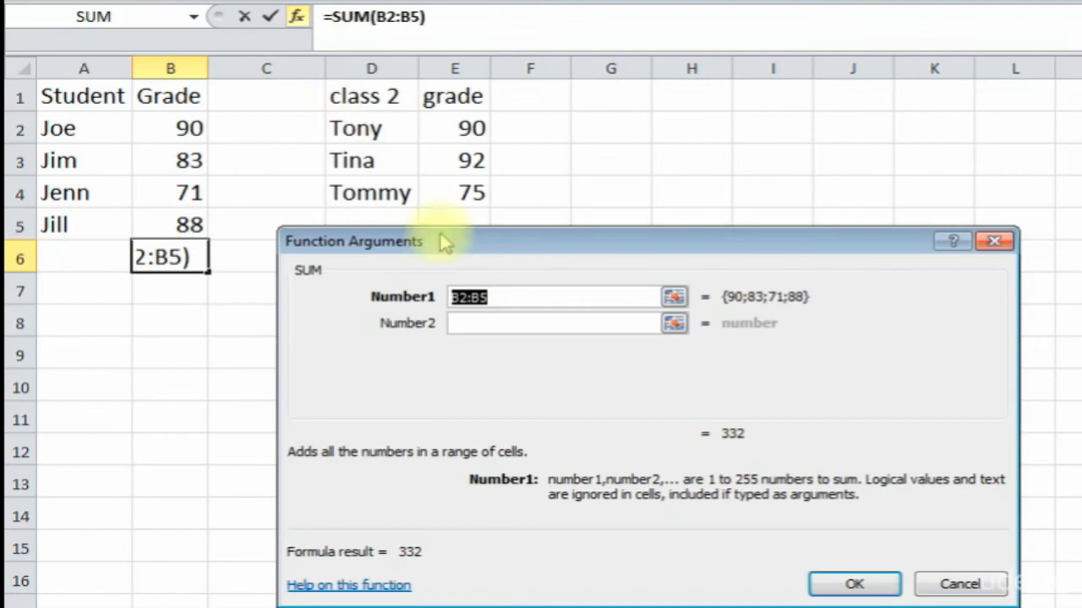
{"action": "left_click", "coordinate": [479, 324]}
{"action": "left_click_drag", "start_coordinate": [465, 128], "coordinate": [453, 190]}
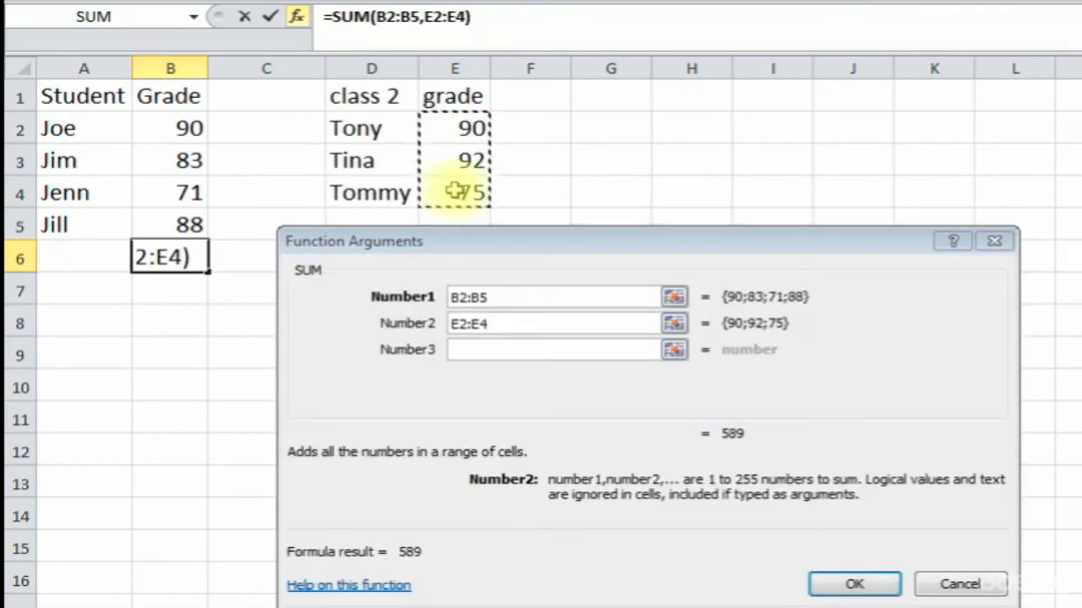
{"action": "left_click", "coordinate": [855, 584]}
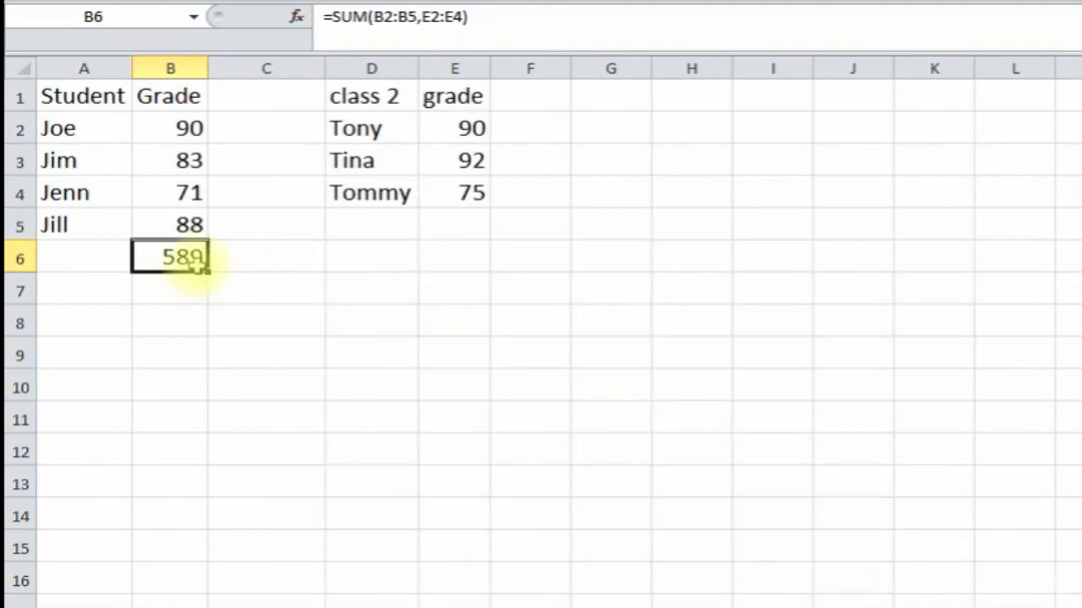
{"action": "left_click_drag", "start_coordinate": [174, 125], "coordinate": [173, 224]}
{"action": "left_click_drag", "start_coordinate": [473, 127], "coordinate": [466, 176]}
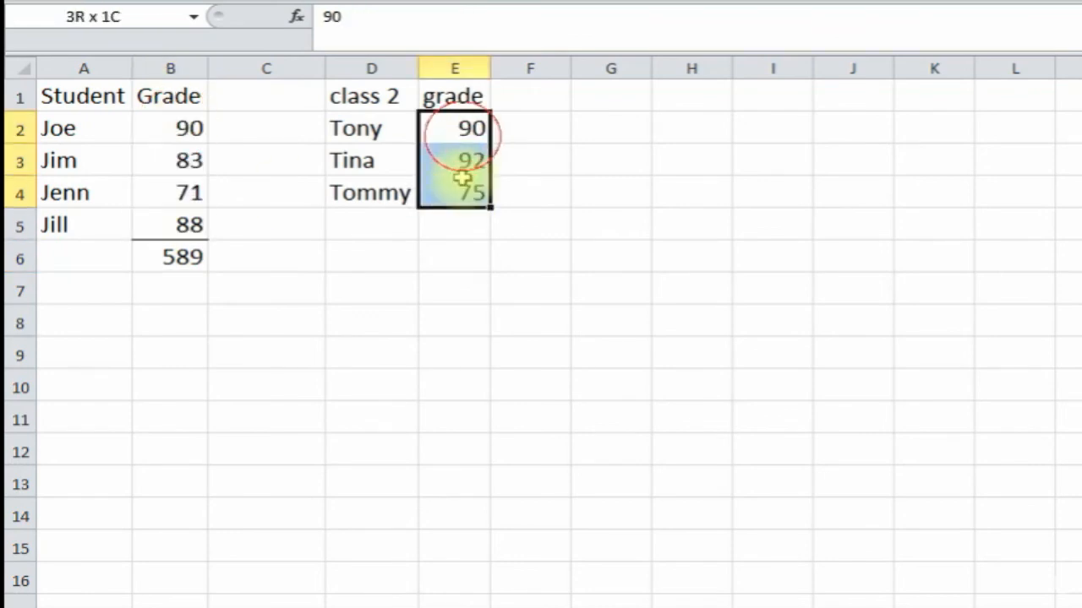
{"action": "left_click", "coordinate": [170, 258]}
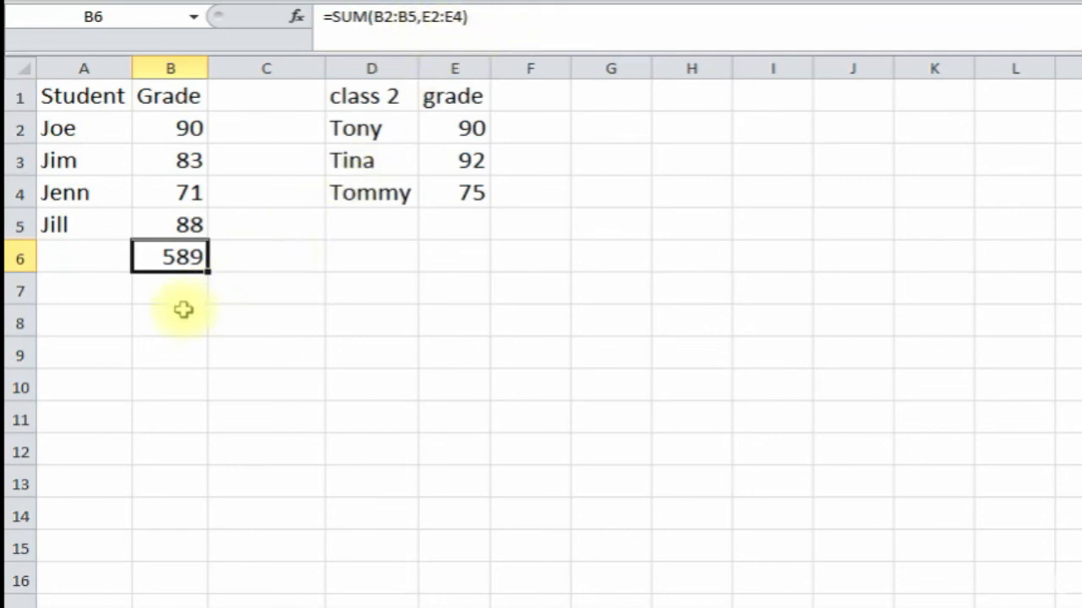
{"action": "key", "text": "Delete"}
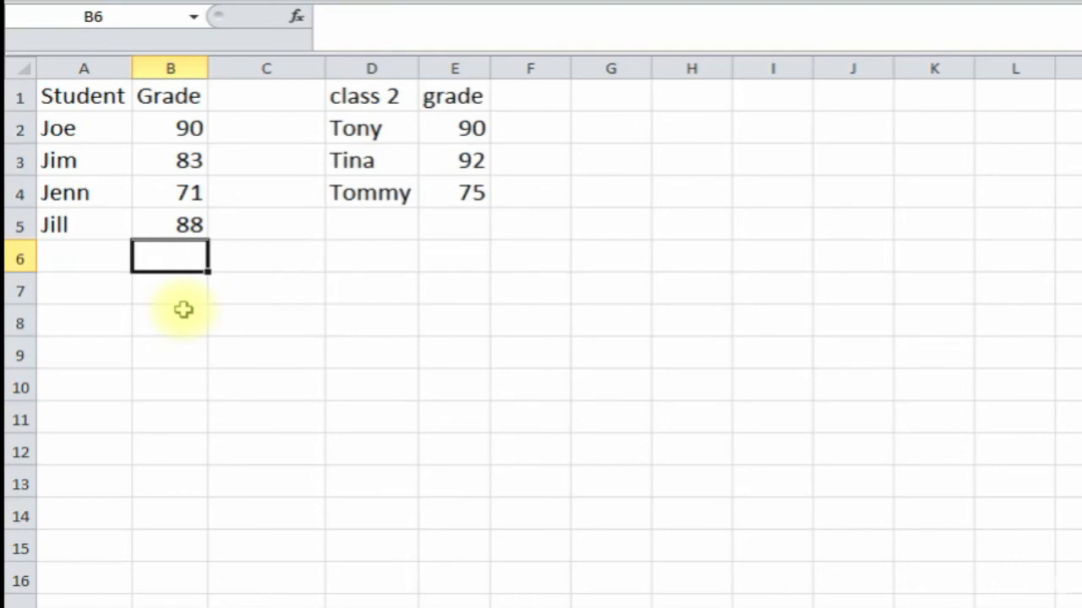
- Enter =SUM(B2:B5,E2:E4) in B6, totalling both classes' grades to 589
{"action": "type", "text": "=sum9"}
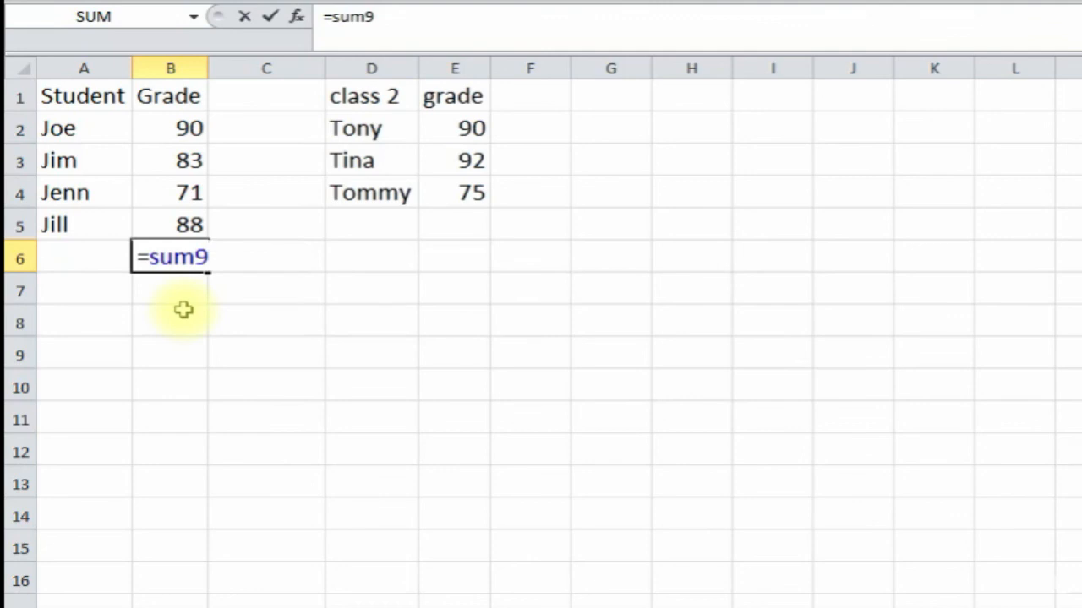
{"action": "key", "text": "BackSpace"}
{"action": "type", "text": "("}
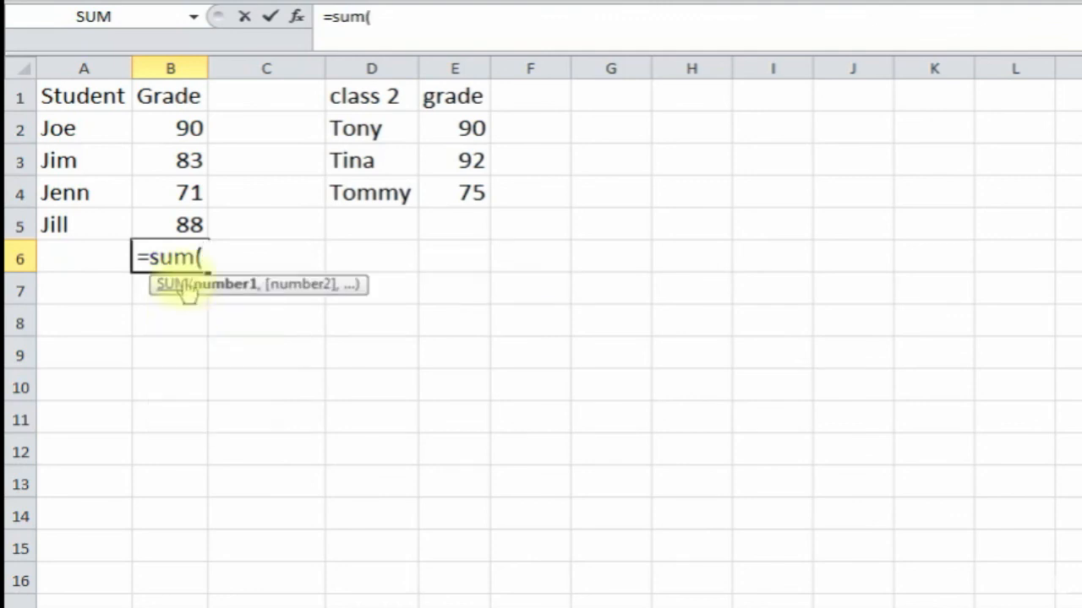
{"action": "left_click_drag", "start_coordinate": [180, 127], "coordinate": [174, 210]}
{"action": "type", "text": ","}
{"action": "left_click_drag", "start_coordinate": [471, 127], "coordinate": [469, 184]}
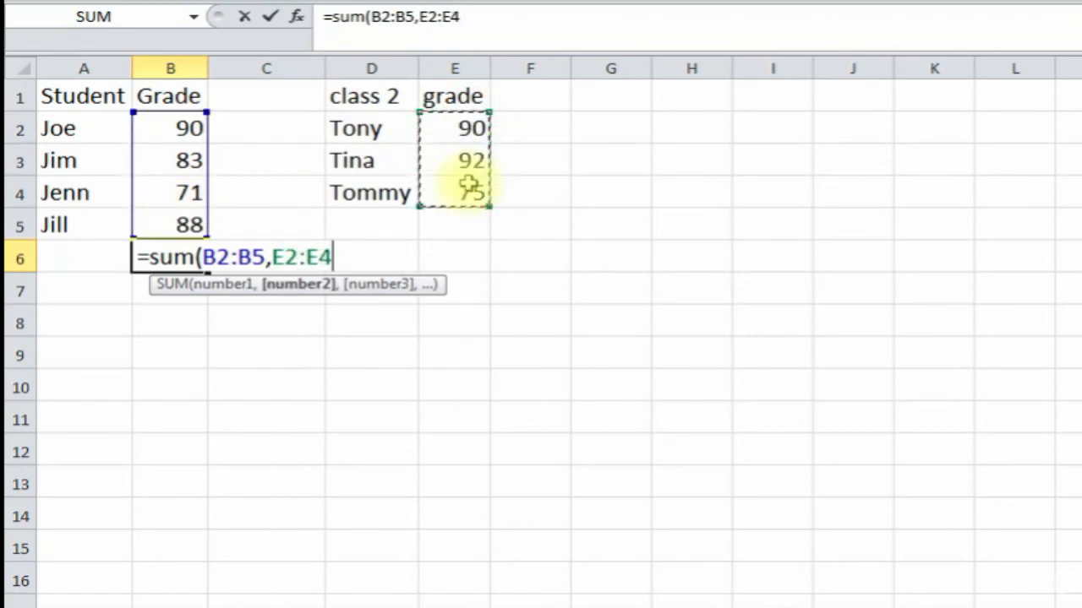
{"action": "key", "text": "Return"}
{"action": "left_click", "coordinate": [191, 257]}
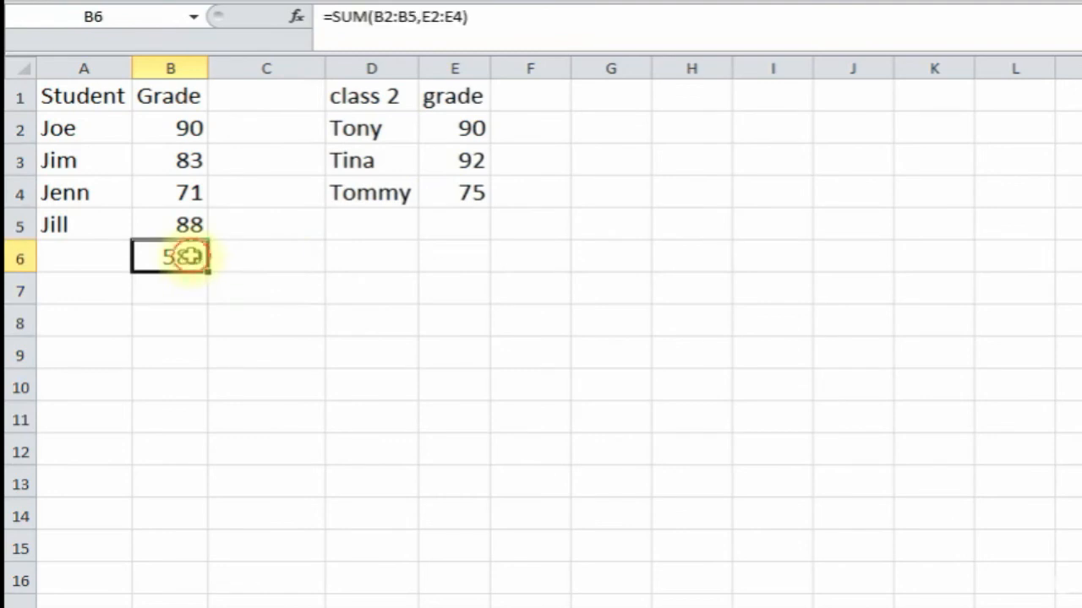
{"action": "left_click", "coordinate": [249, 315]}
{"action": "left_click", "coordinate": [171, 345]}
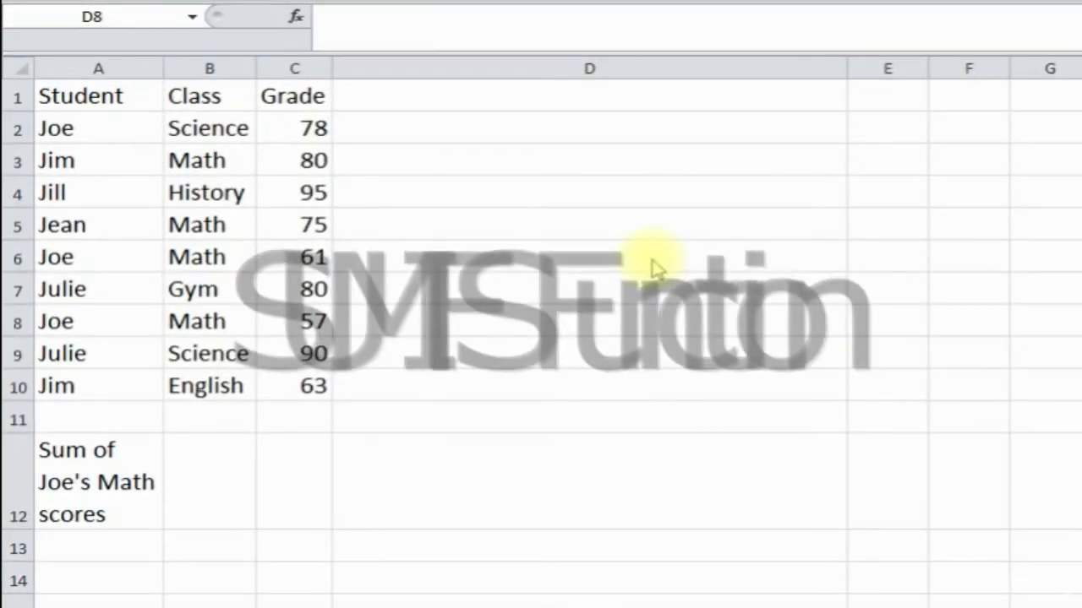
{"action": "left_click", "coordinate": [667, 254]}
{"action": "type", "text": "SUMIF"}
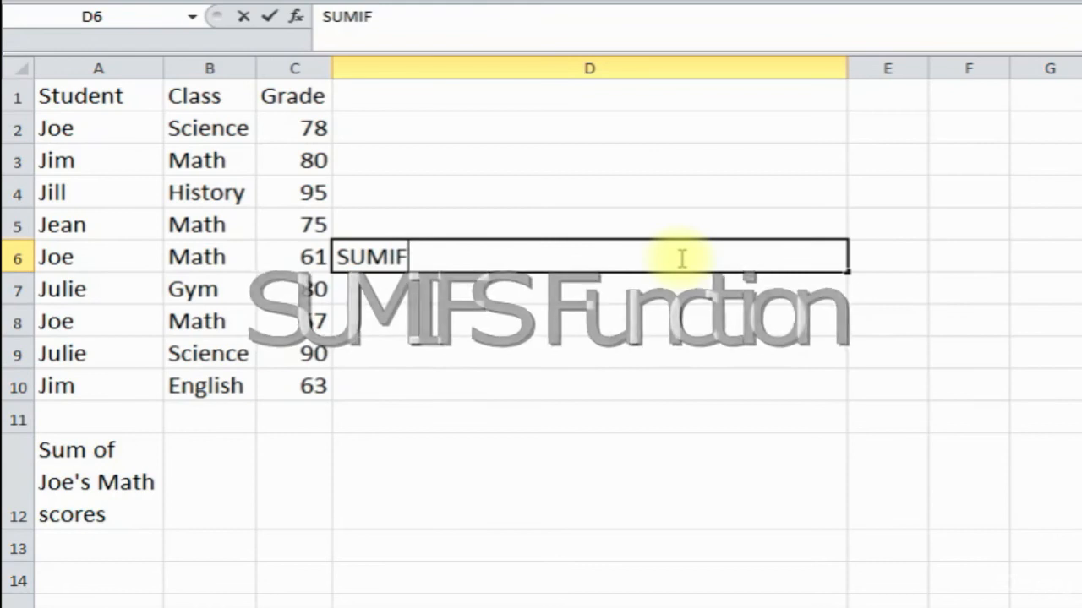
{"action": "type", "text": "S"}
{"action": "key", "text": "Return"}
{"action": "left_click", "coordinate": [588, 255]}
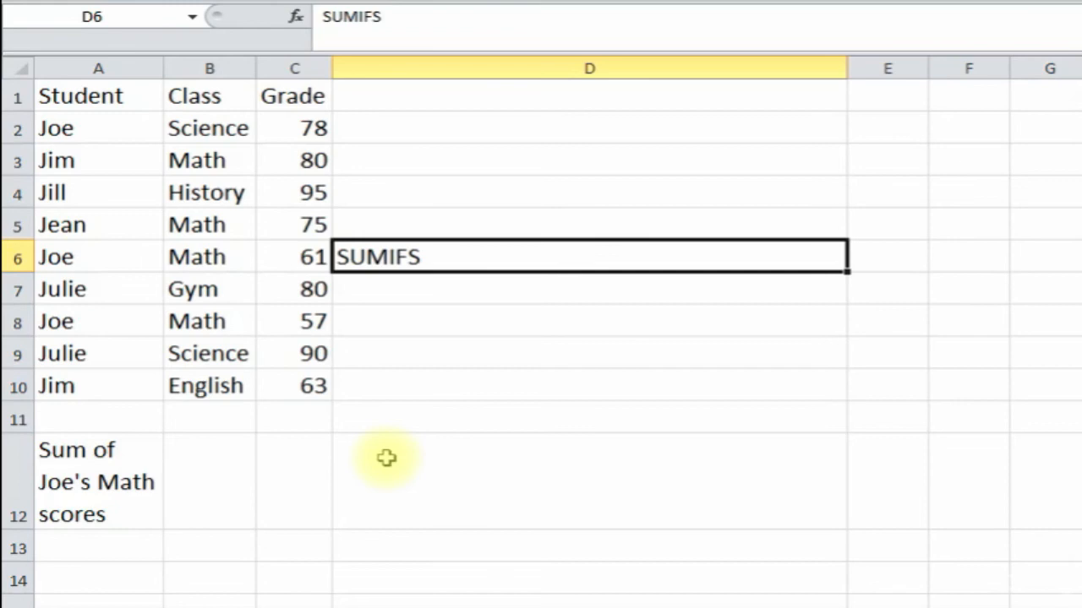
{"action": "left_click", "coordinate": [285, 474]}
{"action": "left_click", "coordinate": [223, 482]}
{"action": "left_click", "coordinate": [290, 478]}
{"action": "left_click", "coordinate": [208, 492]}
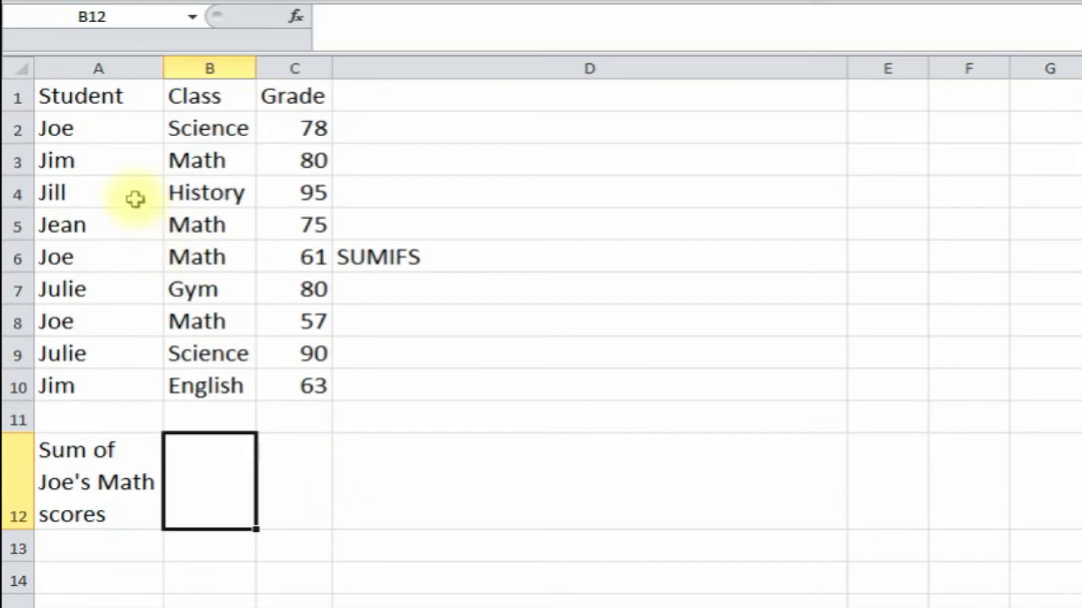
{"action": "left_click", "coordinate": [90, 133]}
{"action": "left_click", "coordinate": [82, 253]}
{"action": "left_click", "coordinate": [75, 353]}
{"action": "left_click", "coordinate": [98, 322]}
{"action": "left_click", "coordinate": [220, 98]}
{"action": "left_click", "coordinate": [210, 160]}
{"action": "left_click", "coordinate": [208, 261]}
{"action": "left_click", "coordinate": [287, 131]}
{"action": "left_click", "coordinate": [294, 92]}
{"action": "left_click", "coordinate": [296, 161]}
{"action": "left_click", "coordinate": [299, 228]}
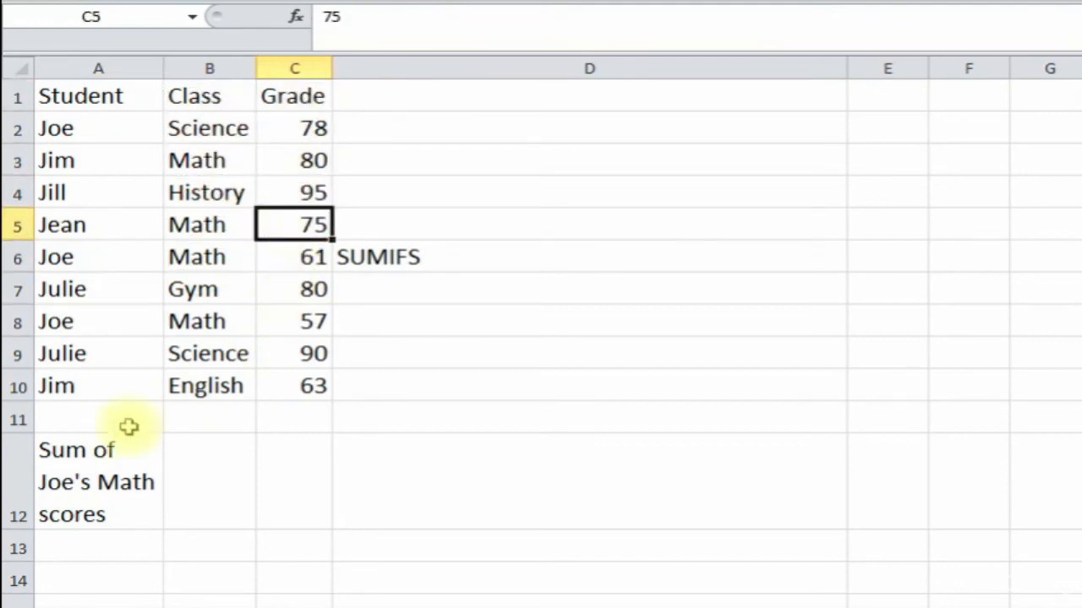
{"action": "left_click", "coordinate": [84, 505]}
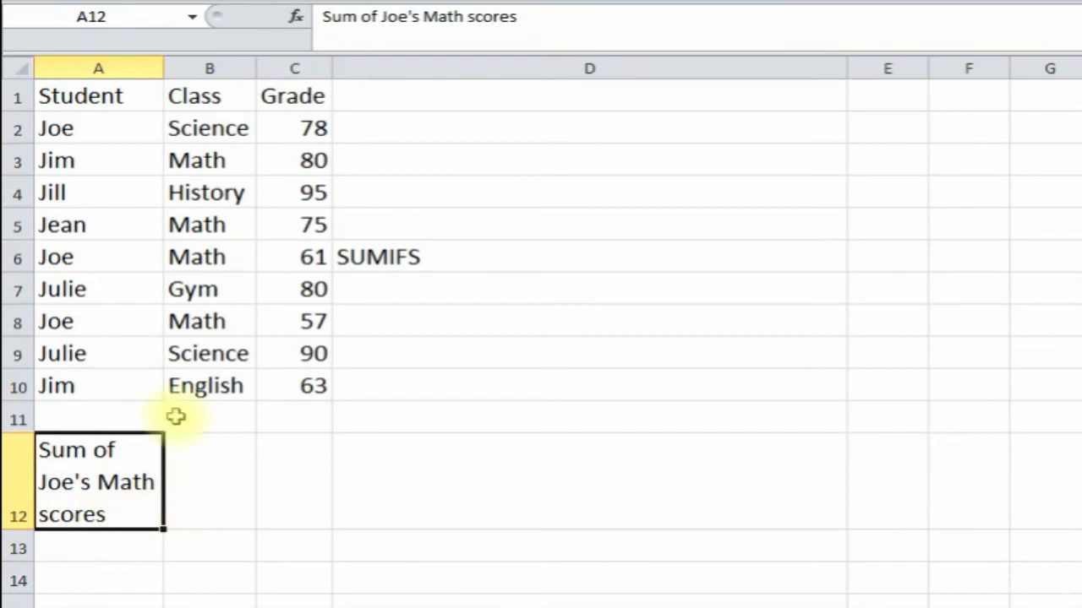
{"action": "left_click_drag", "start_coordinate": [106, 133], "coordinate": [190, 131]}
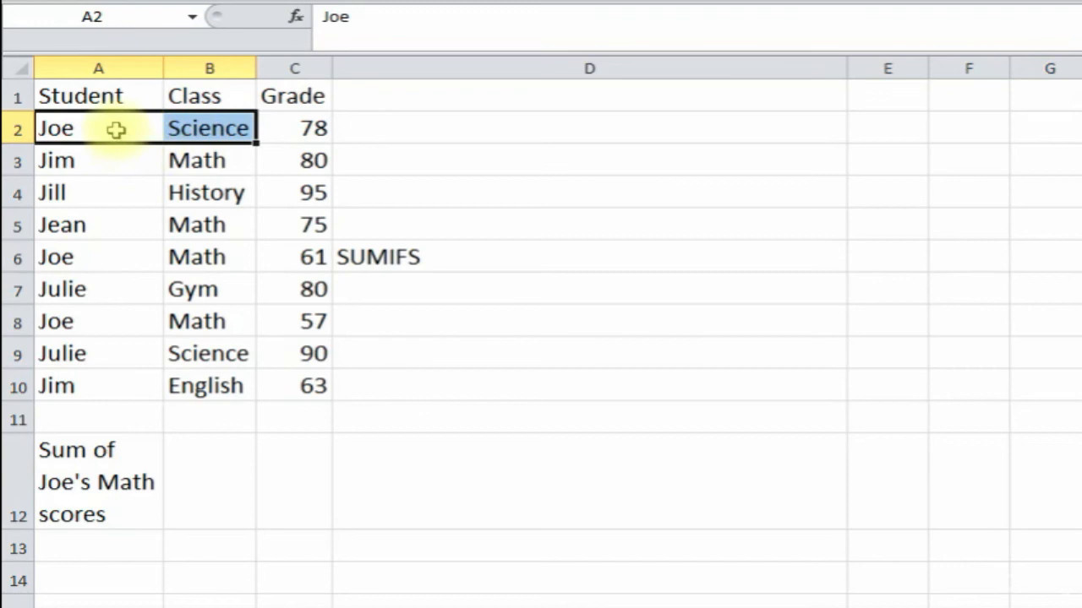
{"action": "left_click_drag", "start_coordinate": [96, 250], "coordinate": [182, 255]}
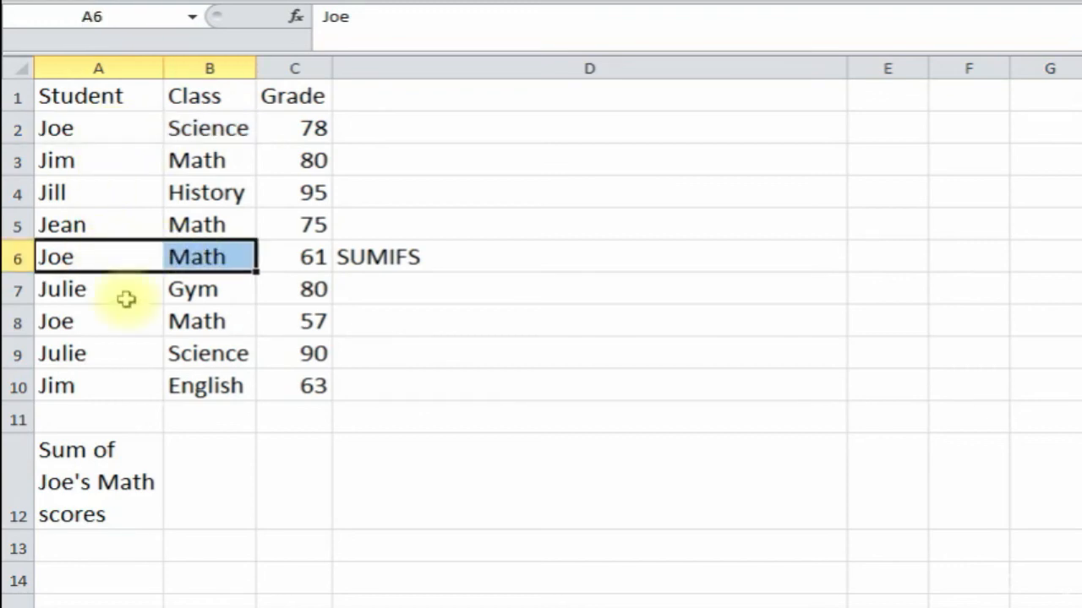
{"action": "left_click_drag", "start_coordinate": [100, 325], "coordinate": [188, 318]}
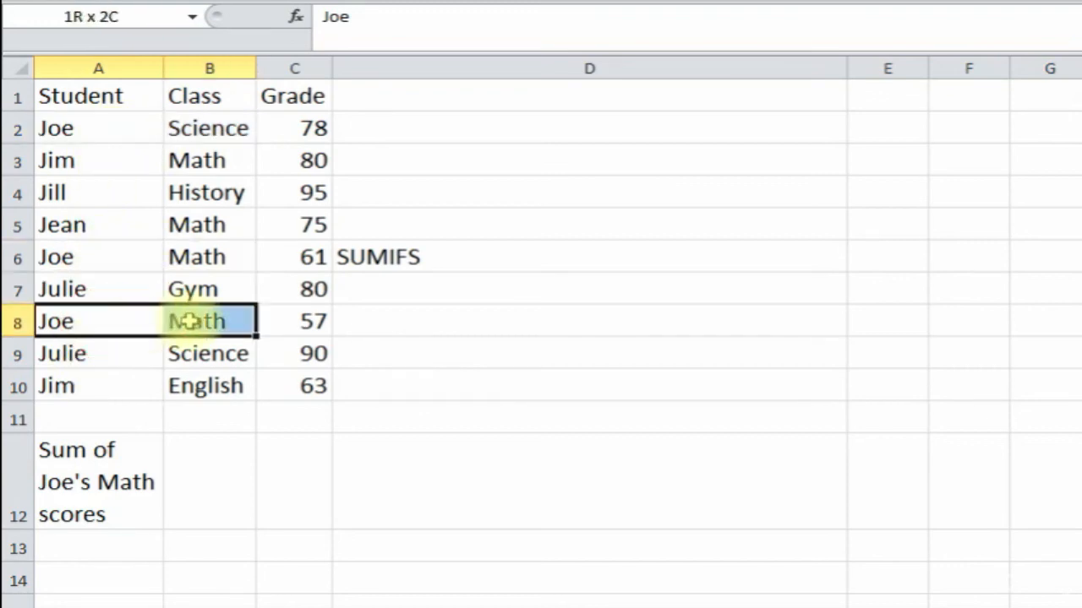
{"action": "left_click", "coordinate": [159, 252]}
{"action": "left_click", "coordinate": [237, 252]}
{"action": "left_click", "coordinate": [292, 321]}
{"action": "left_click", "coordinate": [266, 381]}
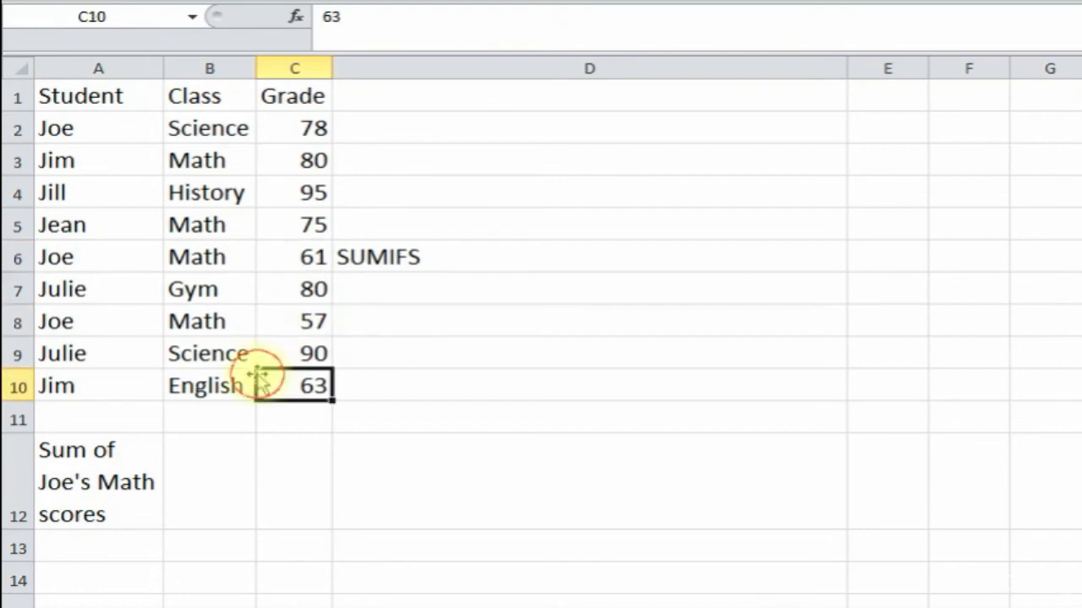
{"action": "left_click", "coordinate": [131, 367]}
- Select B12 and insert the SUMIFS function found through the function search
{"action": "left_click", "coordinate": [213, 476]}
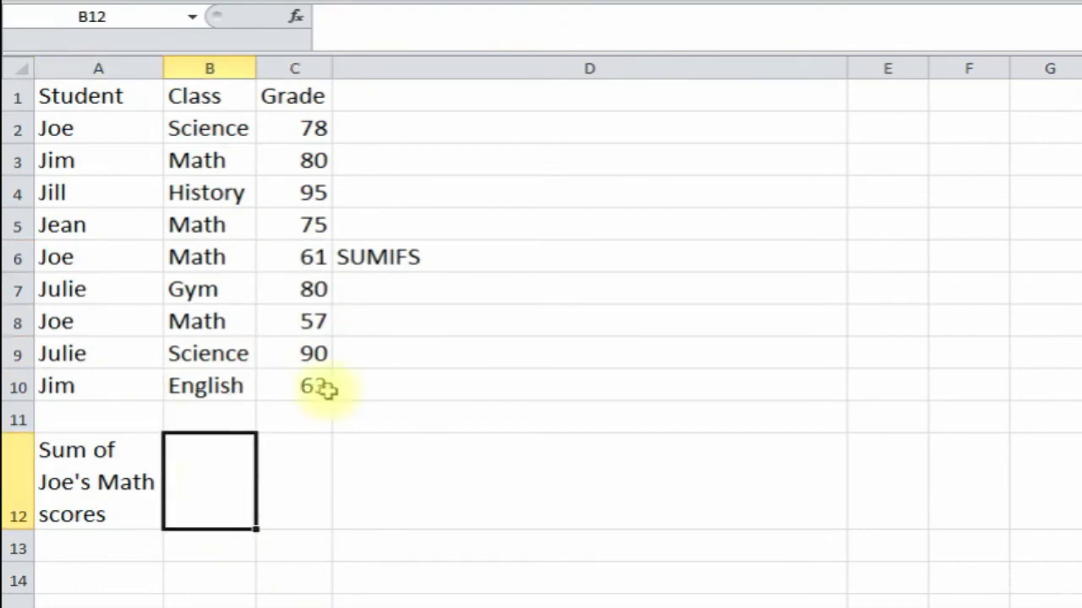
{"action": "left_click", "coordinate": [297, 19]}
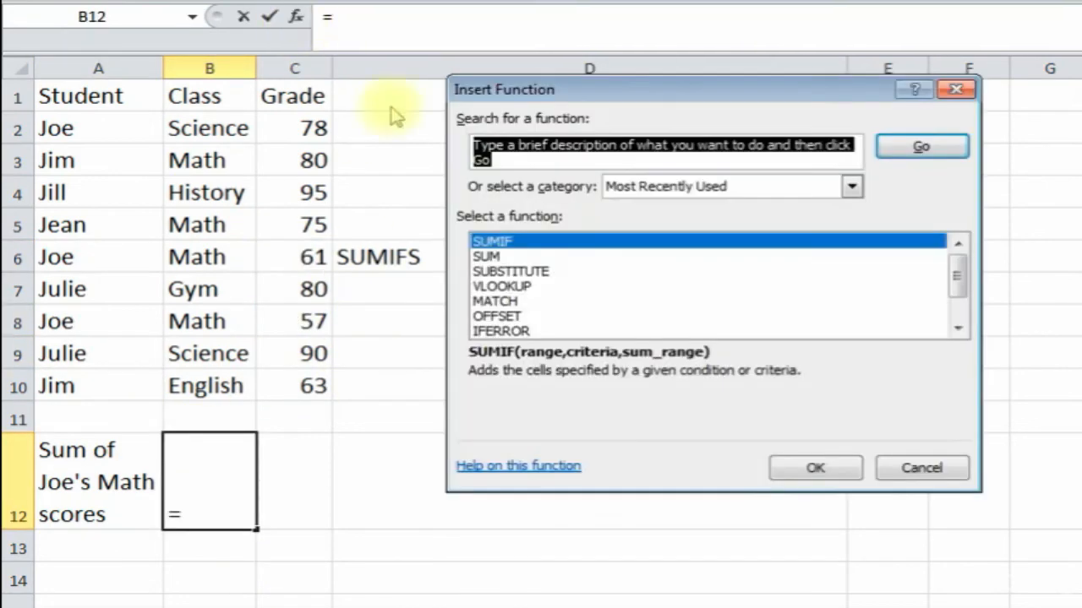
{"action": "type", "text": "sumifs"}
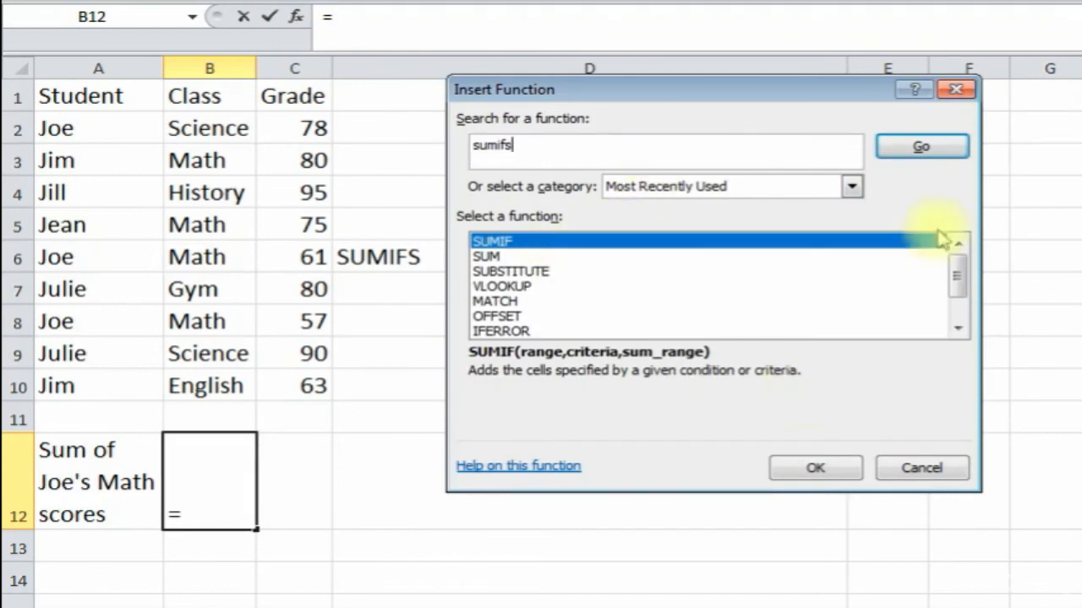
{"action": "left_click", "coordinate": [909, 145]}
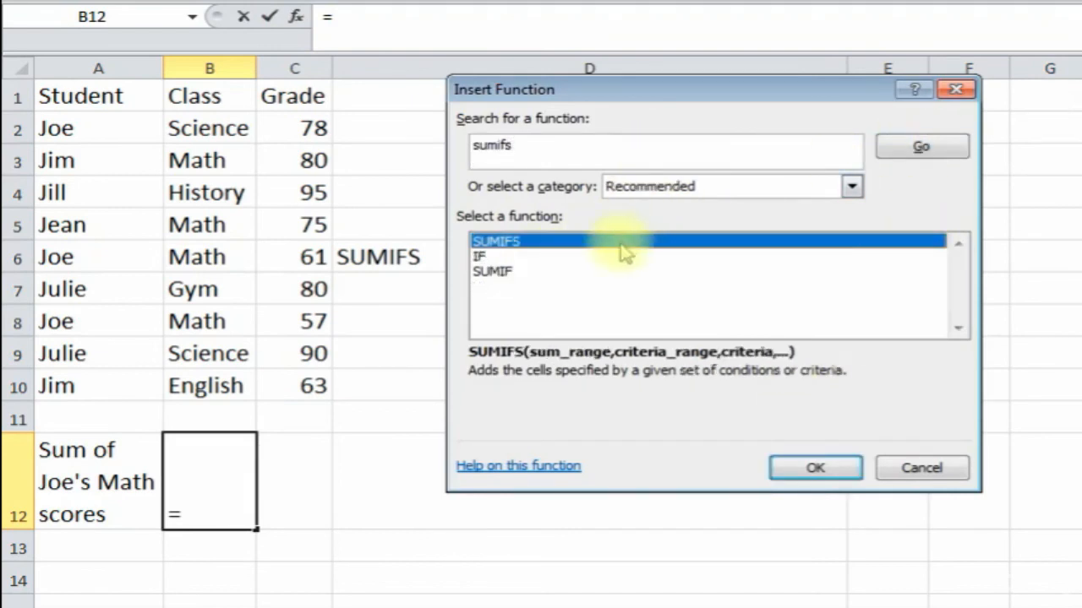
{"action": "double_click", "coordinate": [571, 240]}
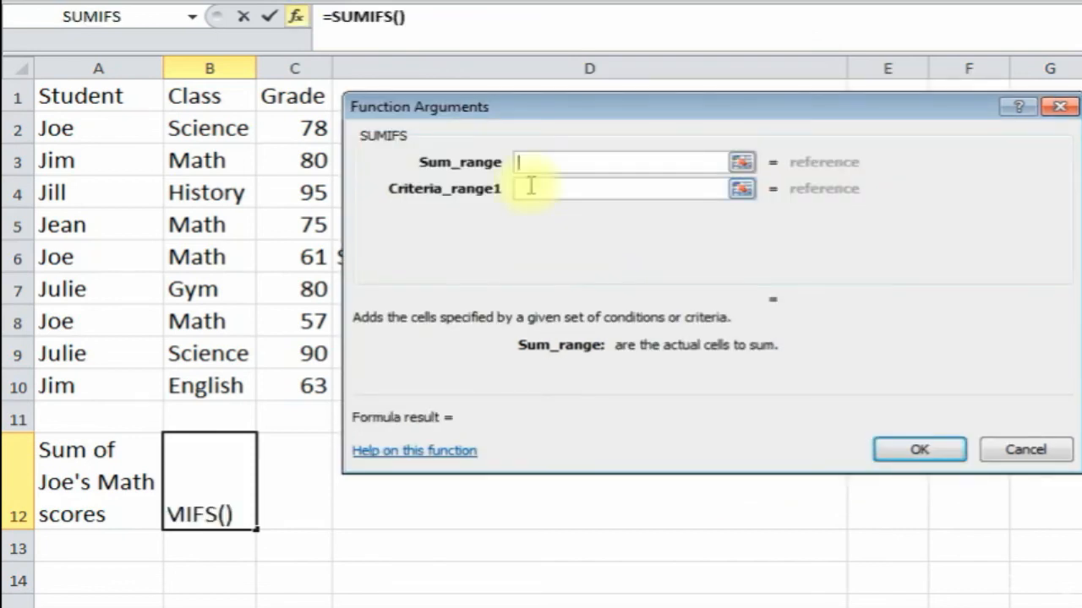
{"action": "left_click", "coordinate": [505, 110]}
{"action": "left_click_drag", "start_coordinate": [505, 111], "coordinate": [501, 117]}
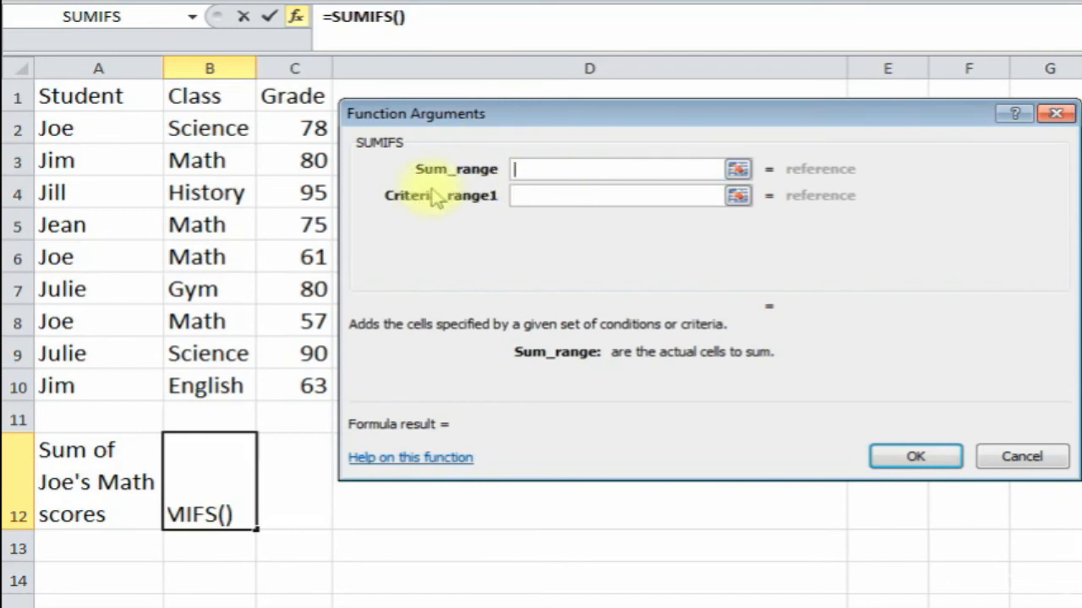
- Sum C2:C10 where A2:A10 is "Joe" and B2:B10 is "Math", giving 118
{"action": "left_click_drag", "start_coordinate": [308, 125], "coordinate": [311, 386]}
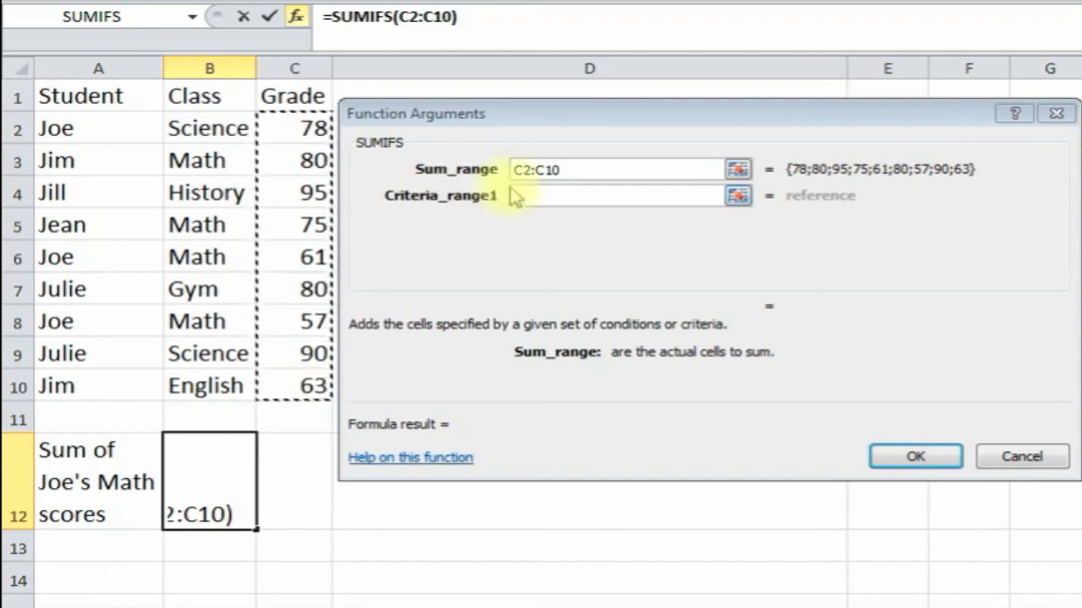
{"action": "left_click", "coordinate": [547, 196]}
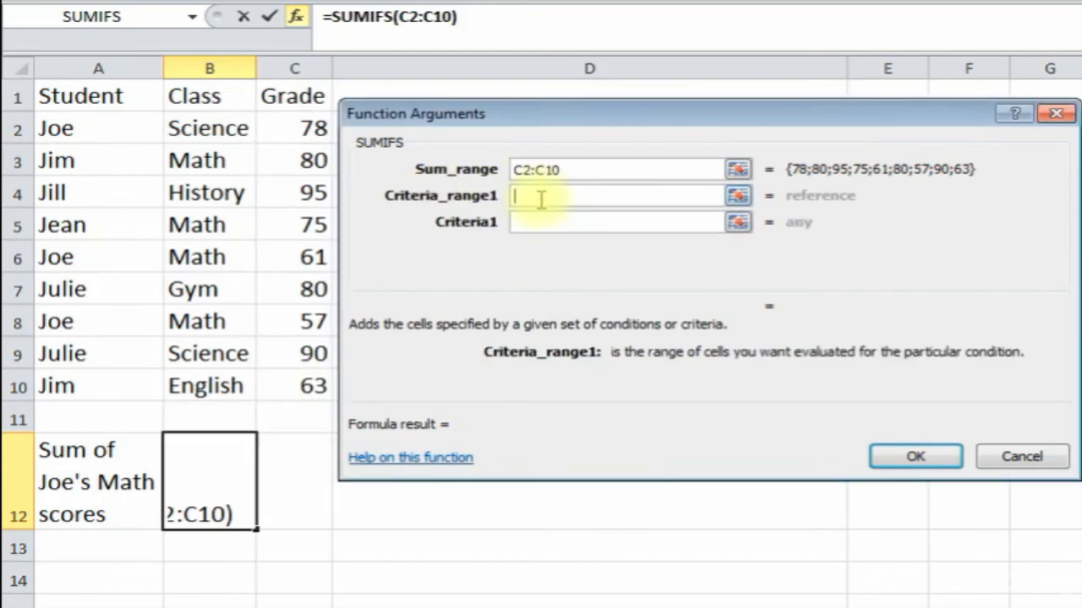
{"action": "left_click_drag", "start_coordinate": [108, 128], "coordinate": [102, 390]}
{"action": "left_click", "coordinate": [549, 223]}
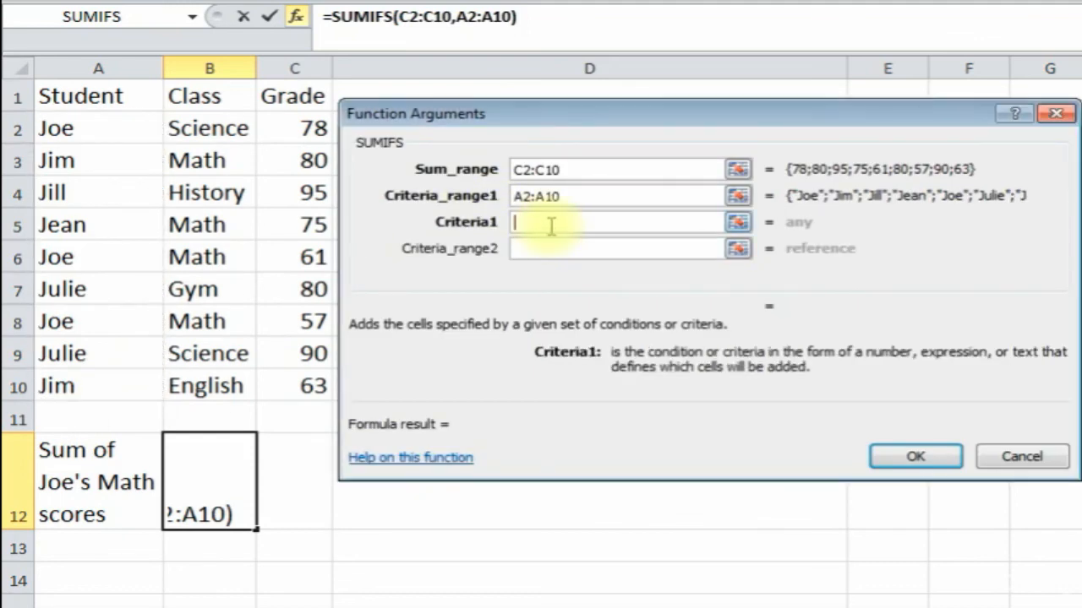
{"action": "type", "text": "Joe"}
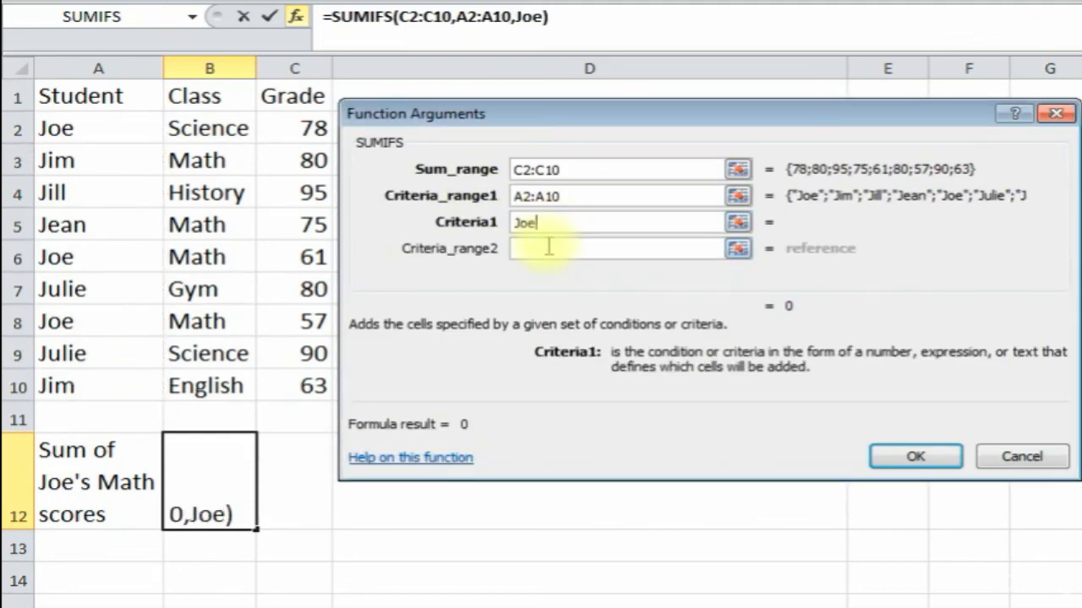
{"action": "left_click", "coordinate": [549, 247]}
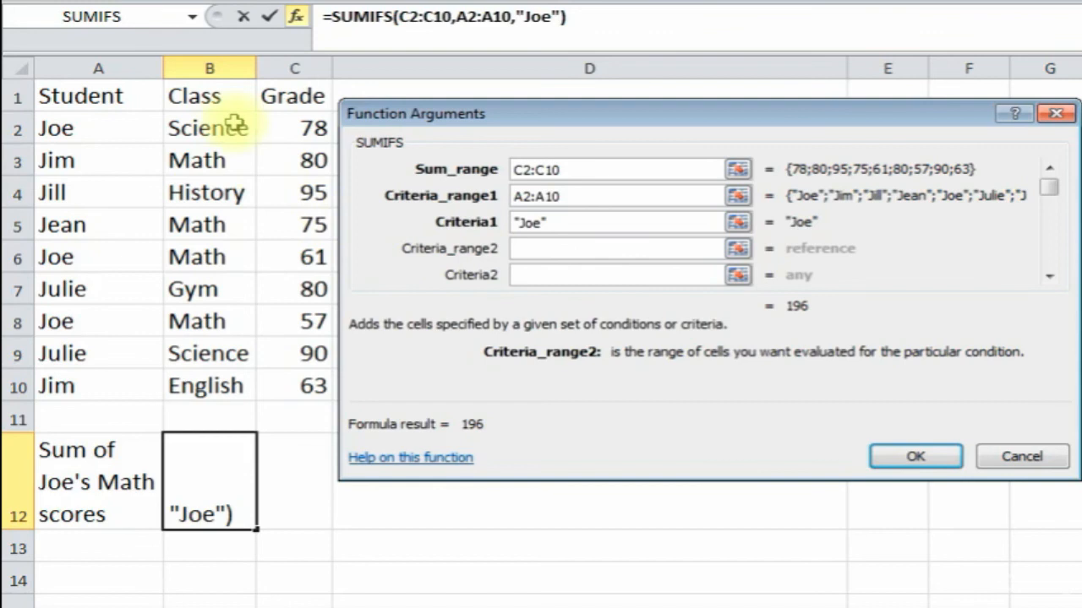
{"action": "left_click_drag", "start_coordinate": [211, 131], "coordinate": [212, 372]}
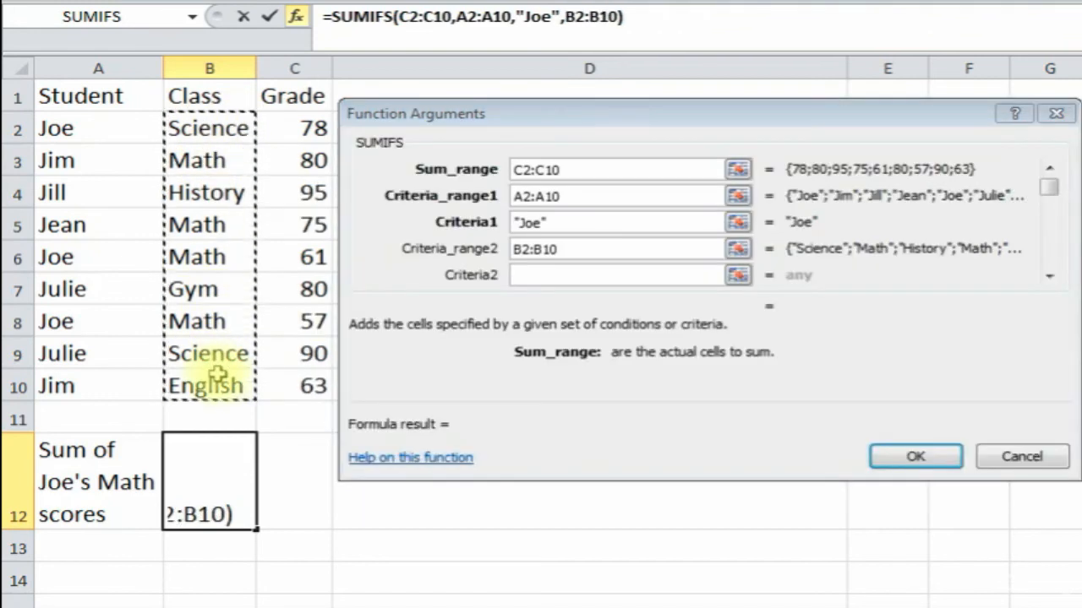
{"action": "left_click", "coordinate": [578, 278]}
{"action": "type", "text": "Math"}
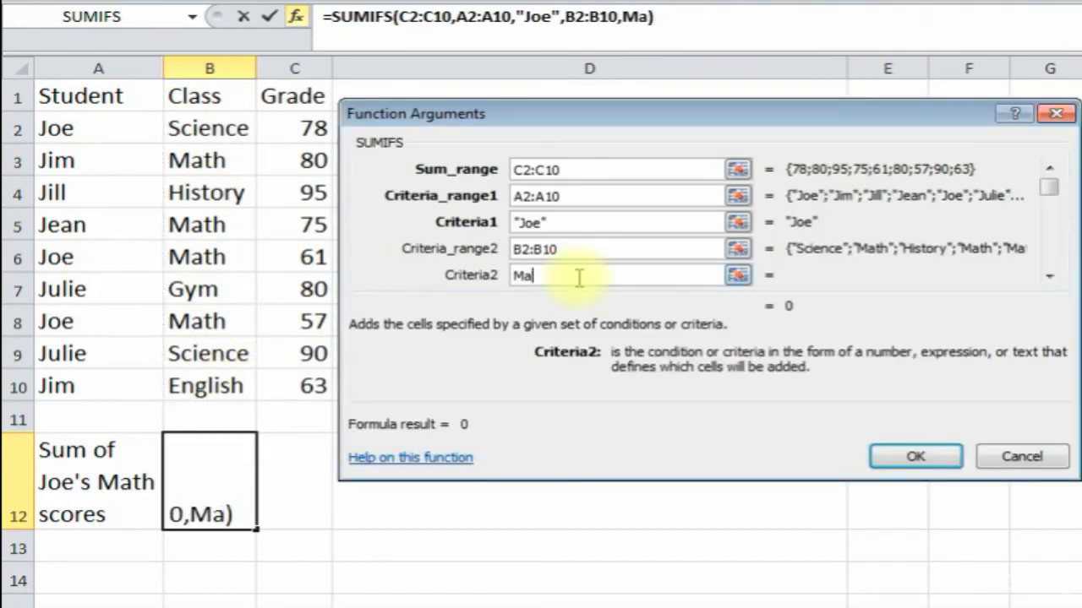
{"action": "left_click", "coordinate": [583, 249]}
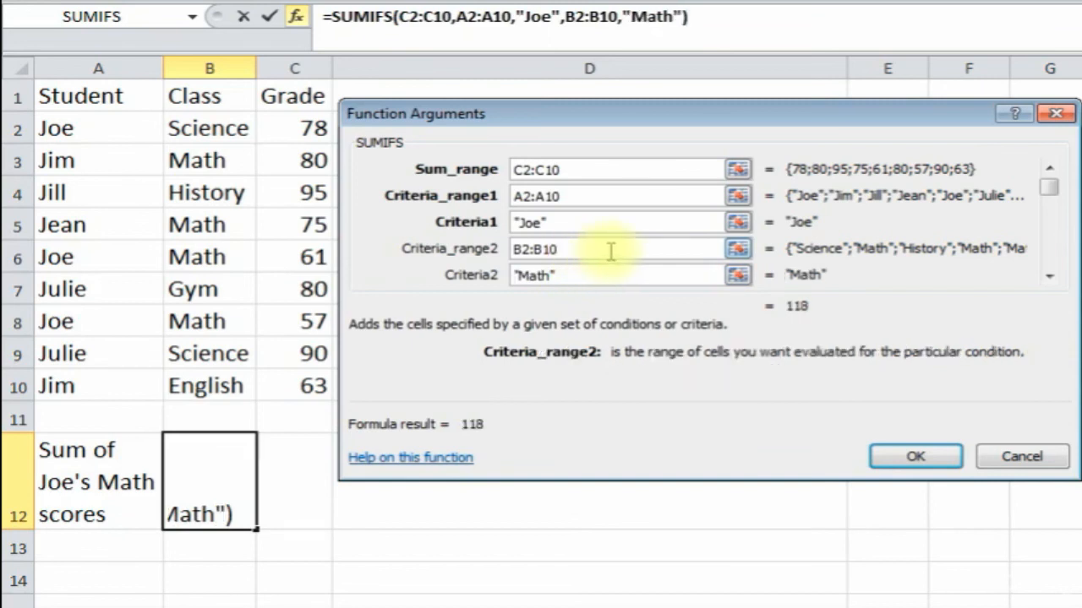
{"action": "left_click", "coordinate": [905, 456]}
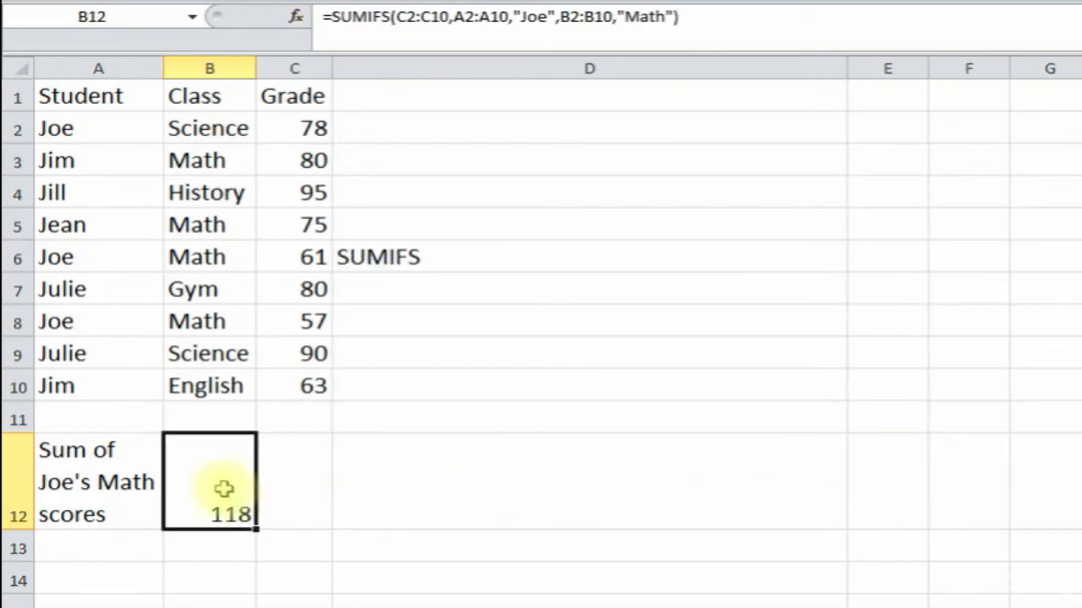
- Trace Joe's Math rows 6 and 8 (grades 61 and 57) behind the B12 result
{"action": "left_click", "coordinate": [306, 322]}
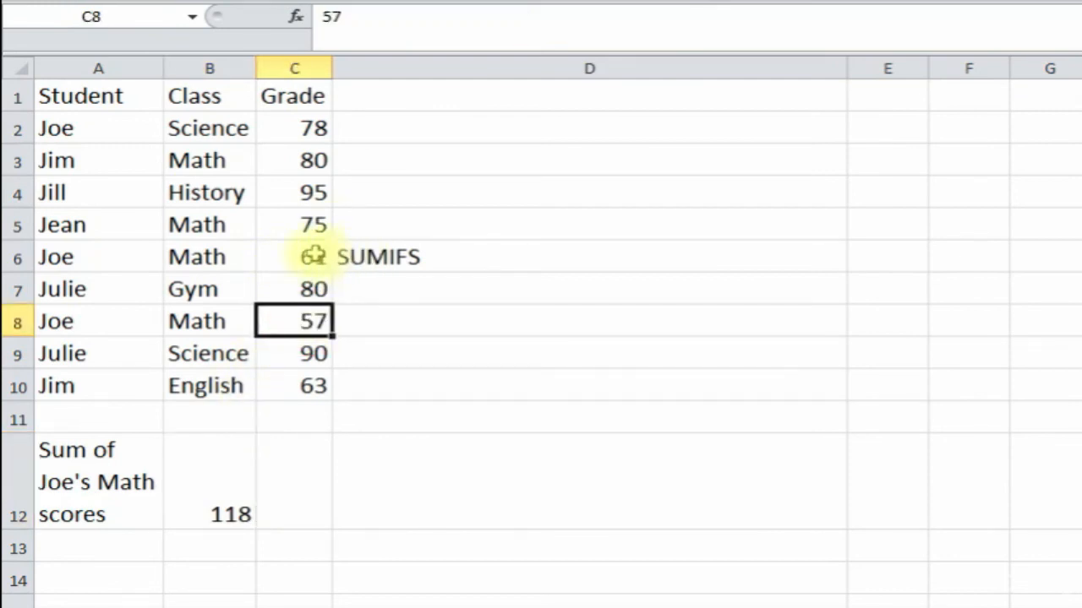
{"action": "left_click", "coordinate": [312, 255]}
{"action": "left_click", "coordinate": [119, 258]}
{"action": "left_click", "coordinate": [181, 260]}
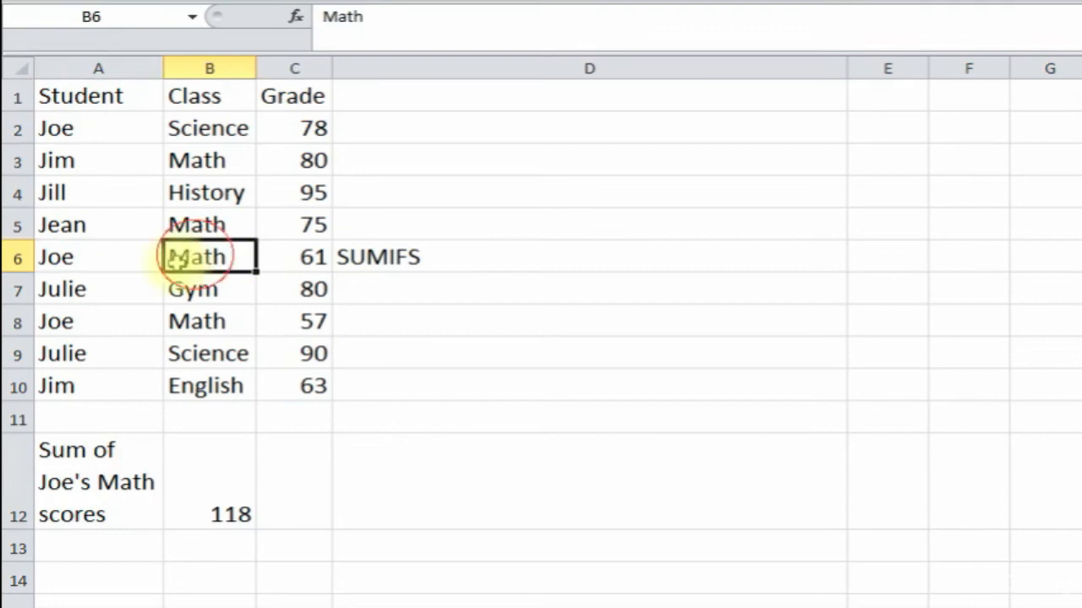
{"action": "left_click", "coordinate": [101, 314]}
{"action": "left_click", "coordinate": [181, 321]}
{"action": "left_click", "coordinate": [238, 483]}
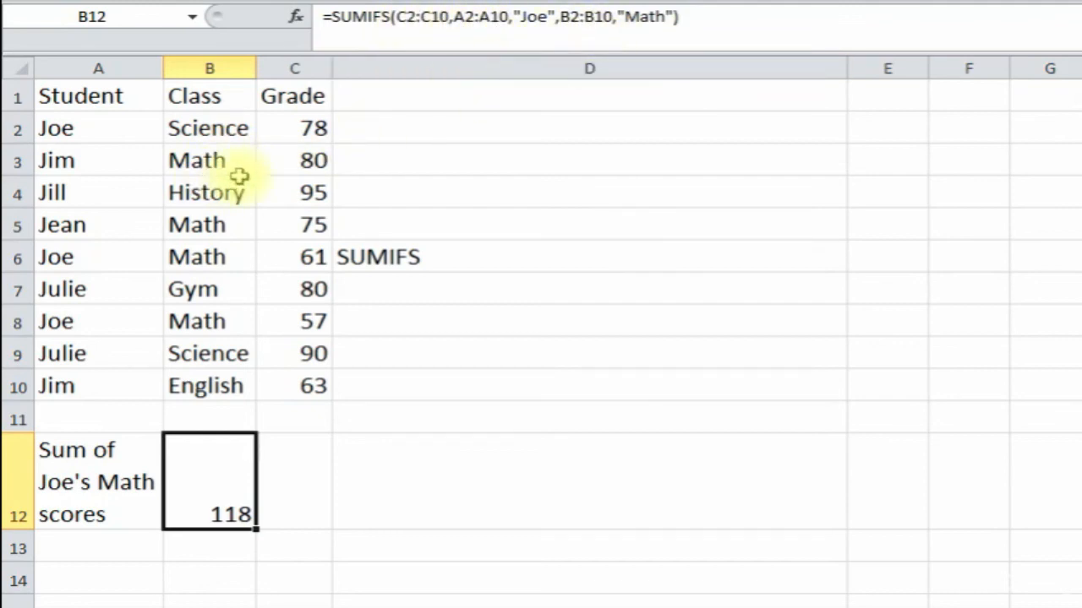
- Contrast Joe's Science row 2 with his Math rows 6 and 8 against the SUMIFS formula
{"action": "left_click", "coordinate": [102, 126]}
{"action": "left_click", "coordinate": [234, 127]}
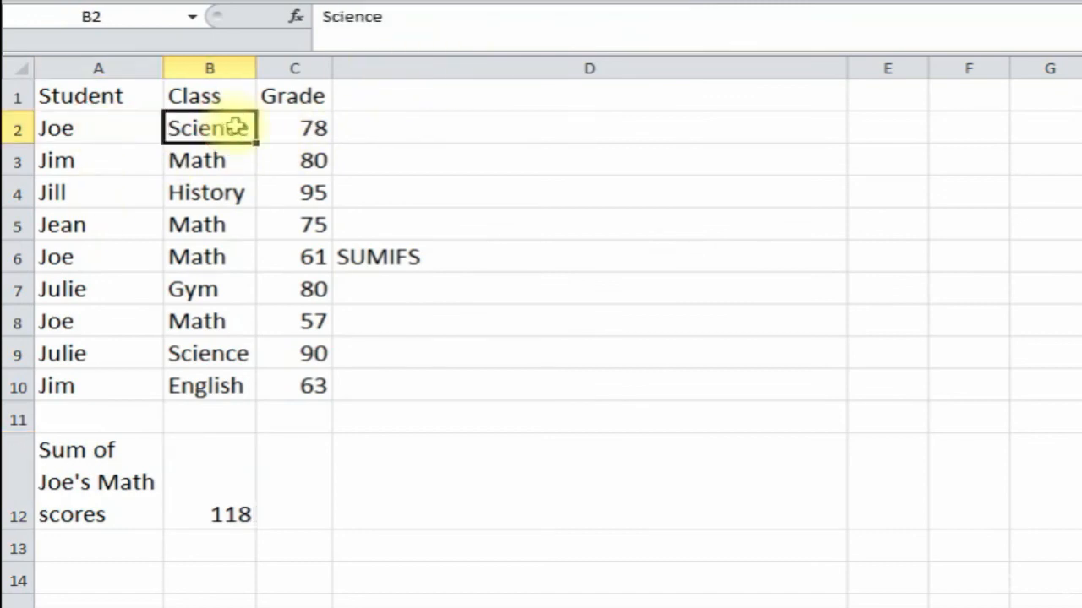
{"action": "left_click", "coordinate": [231, 476]}
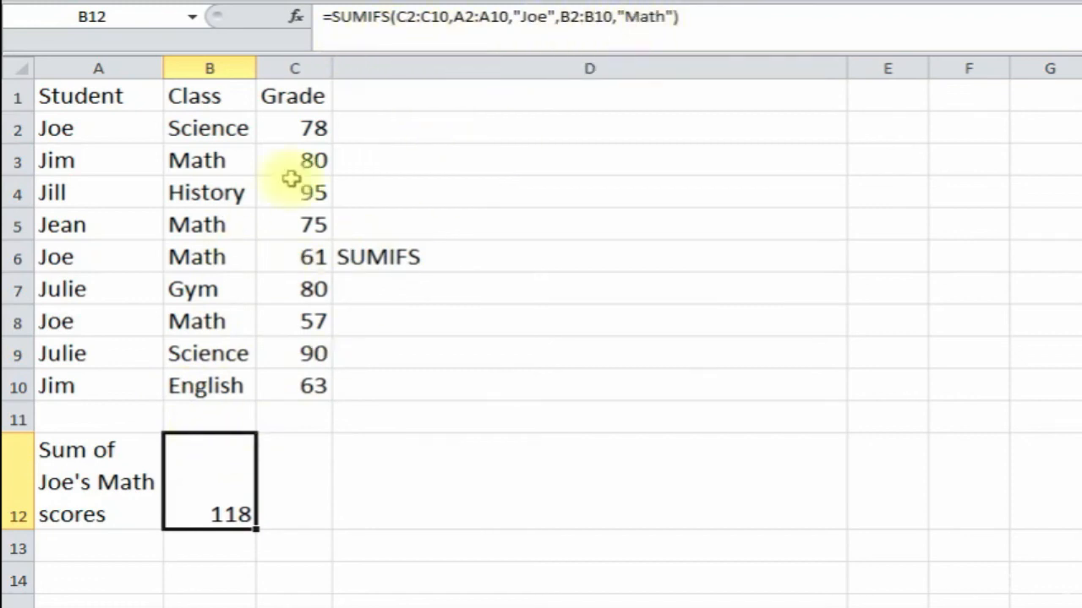
{"action": "left_click", "coordinate": [88, 256]}
{"action": "left_click", "coordinate": [188, 256]}
{"action": "left_click", "coordinate": [118, 256]}
{"action": "left_click", "coordinate": [193, 256]}
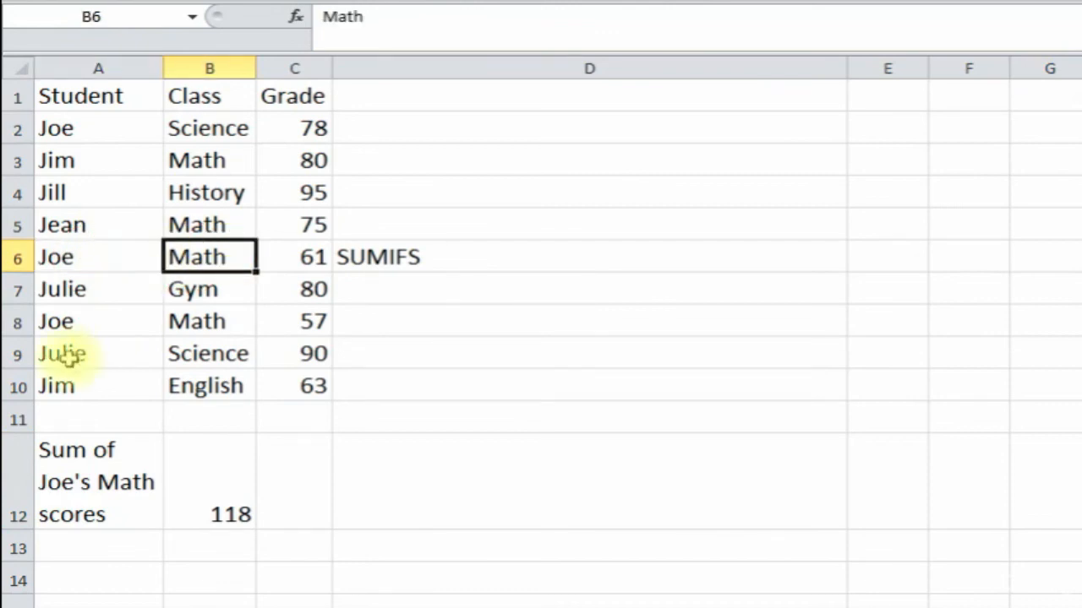
{"action": "left_click", "coordinate": [96, 324]}
{"action": "left_click", "coordinate": [200, 319]}
{"action": "left_click", "coordinate": [226, 260]}
{"action": "left_click", "coordinate": [299, 257]}
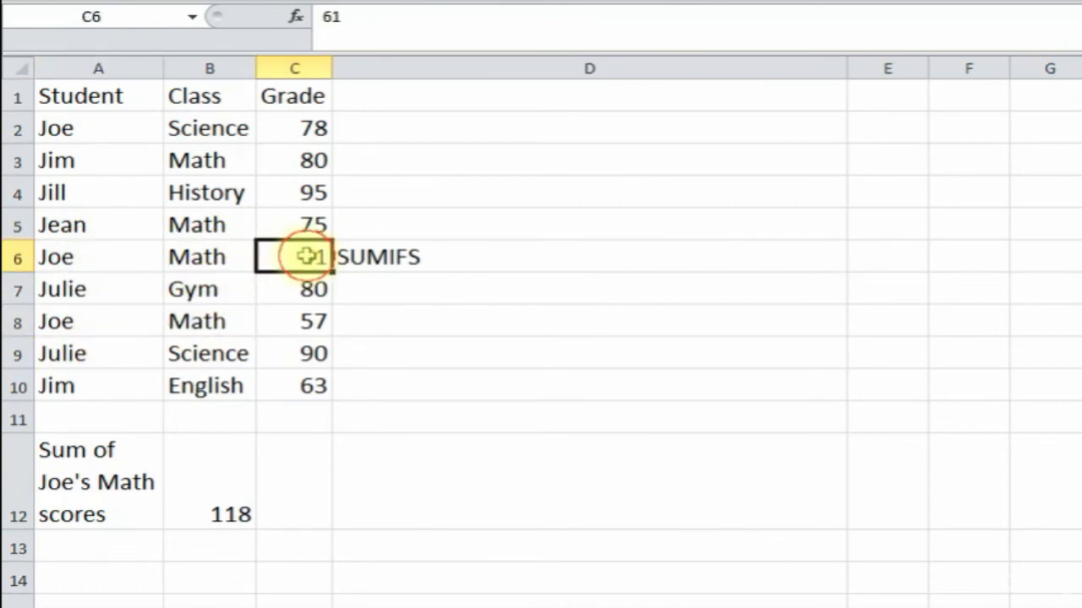
{"action": "left_click", "coordinate": [304, 321]}
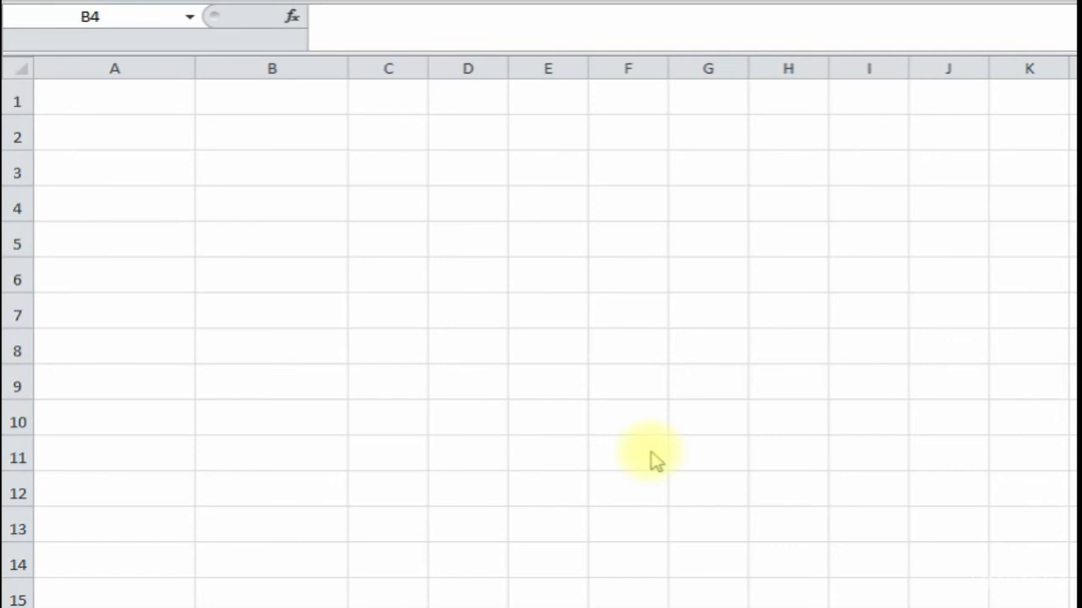
- Enter =TODAY() in A1, showing today's date 5-Jan
{"action": "left_click", "coordinate": [146, 106]}
{"action": "type", "text": "="}
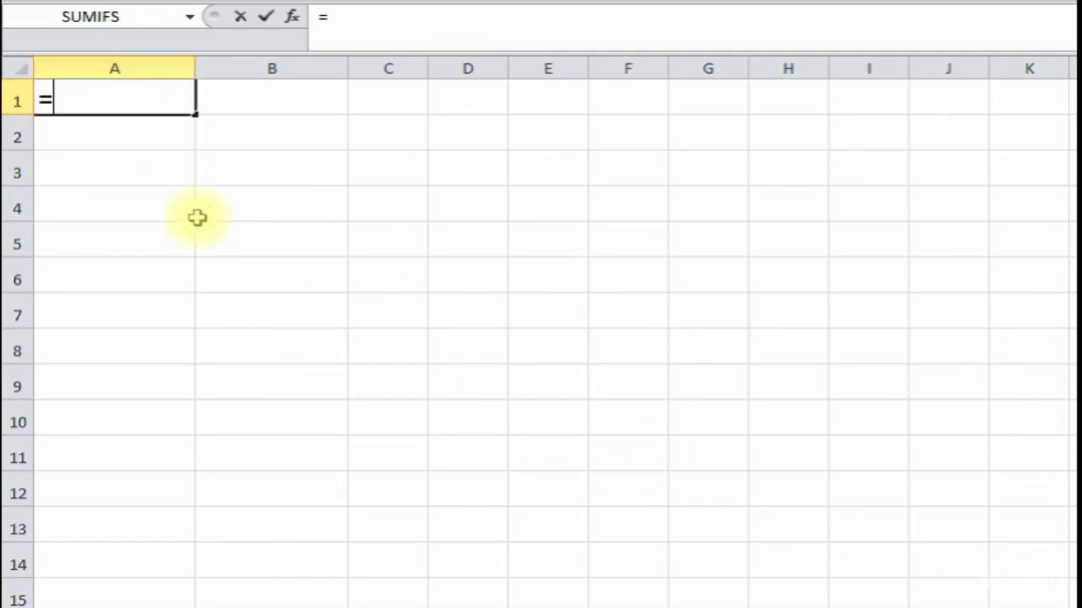
{"action": "type", "text": "today"}
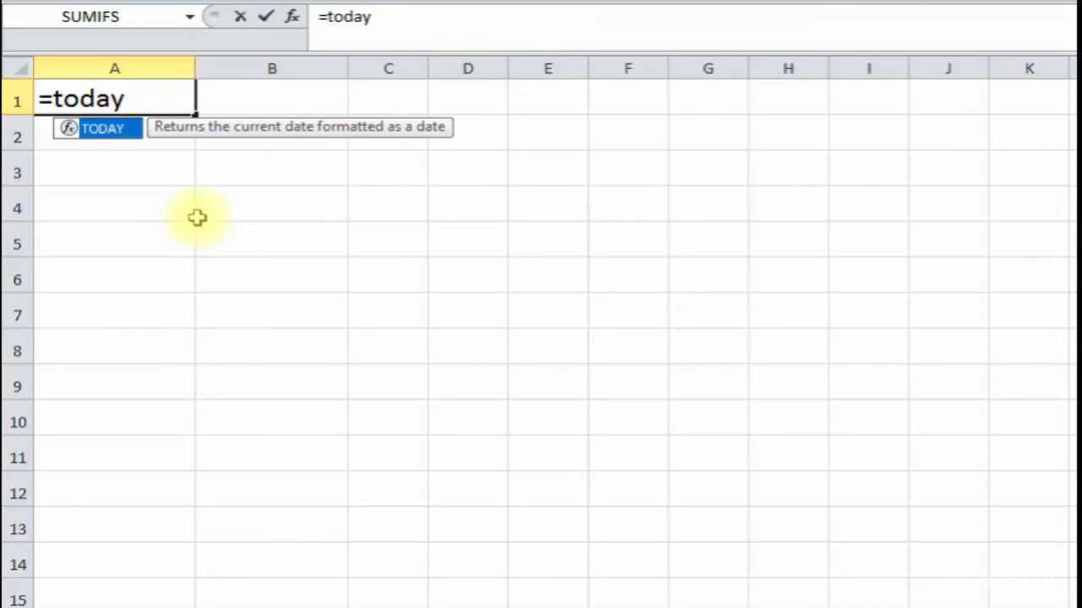
{"action": "type", "text": "()"}
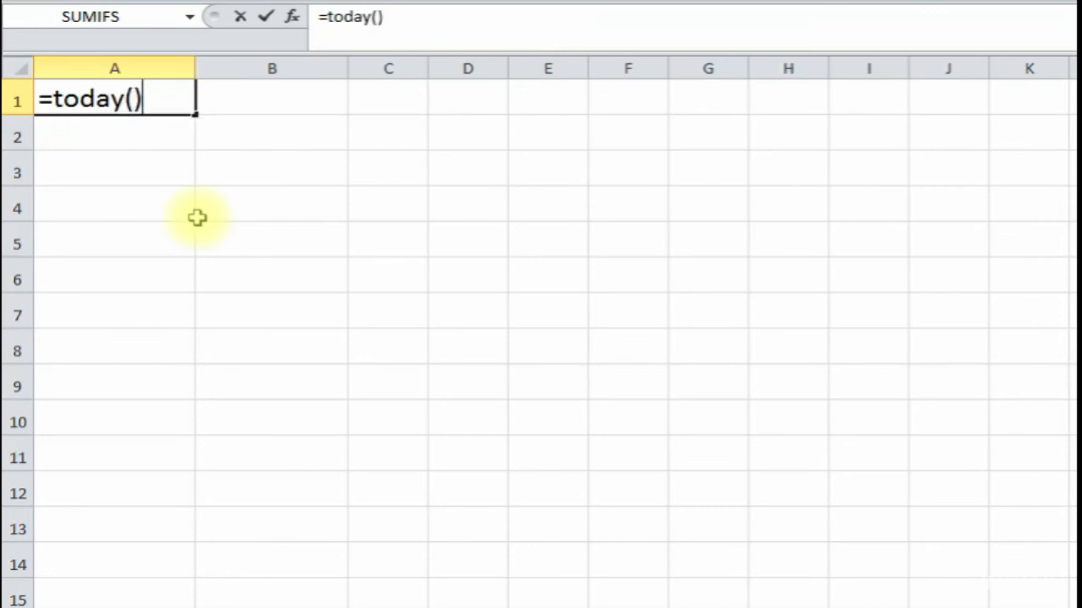
{"action": "key", "text": "Return"}
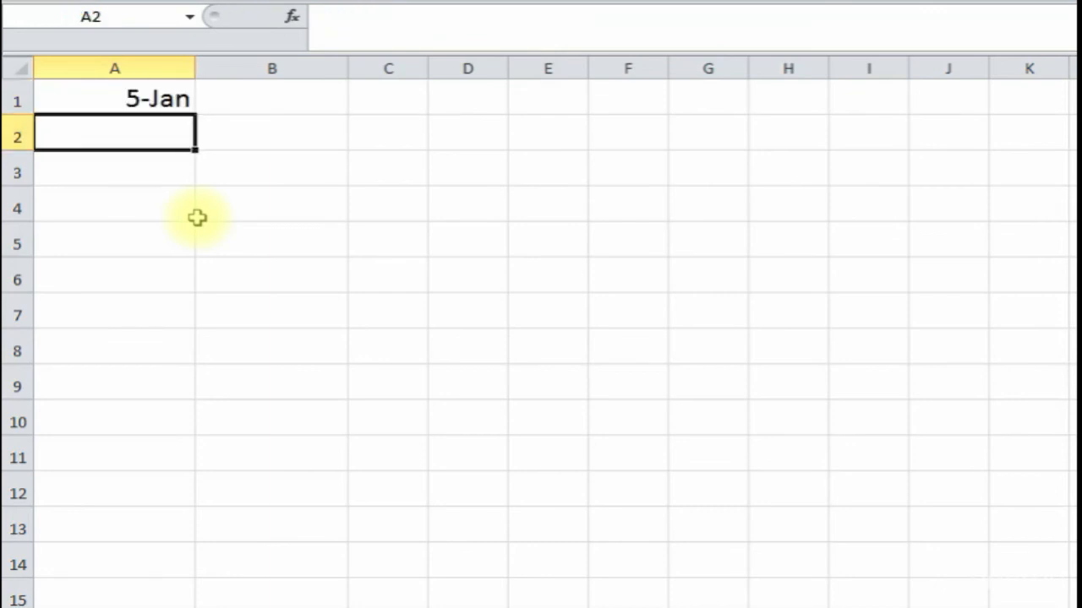
{"action": "key", "text": "Up"}
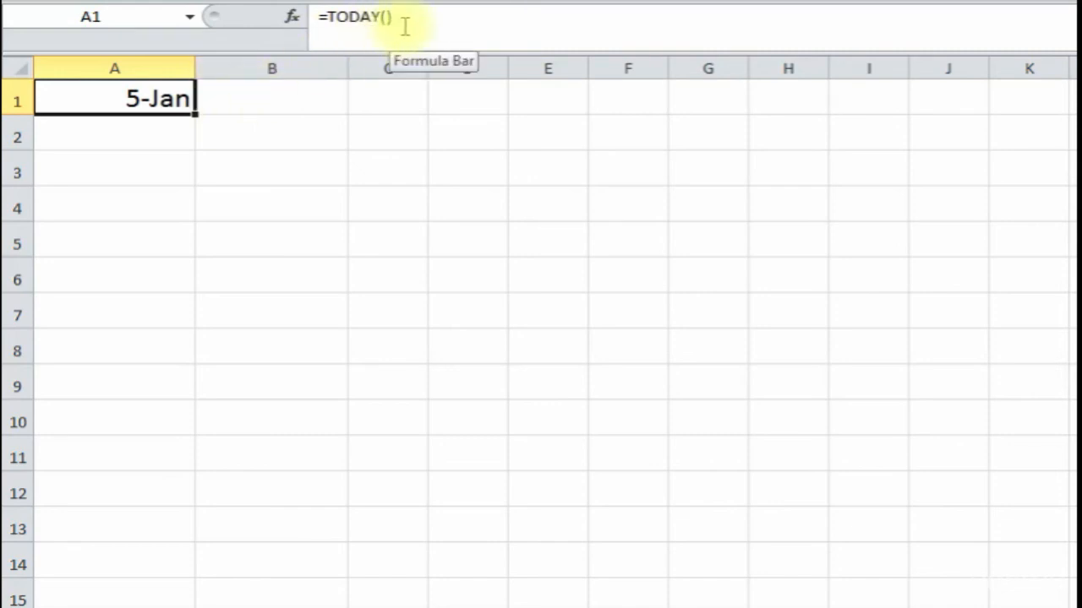
- Enter =TODAY()+7 in A2 so it shows 12-Jan, a week later
{"action": "left_click", "coordinate": [161, 133]}
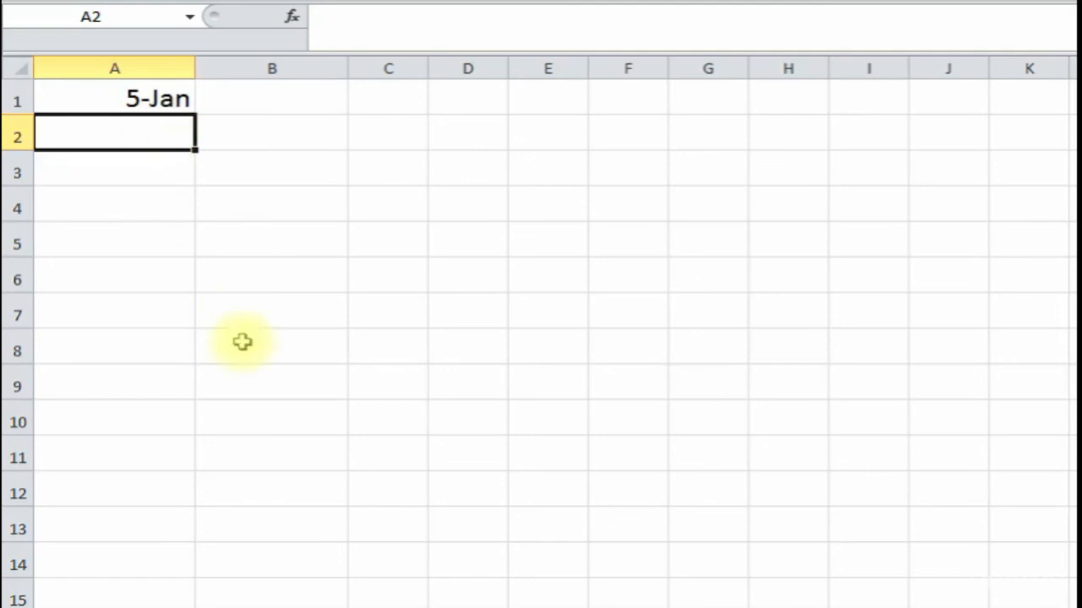
{"action": "type", "text": "="}
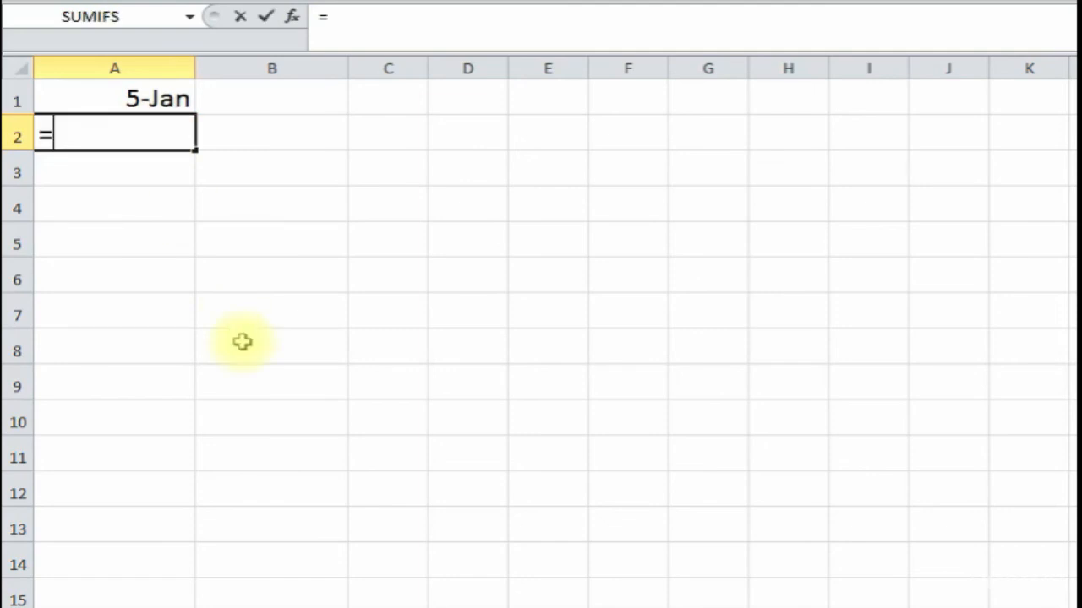
{"action": "type", "text": "today("}
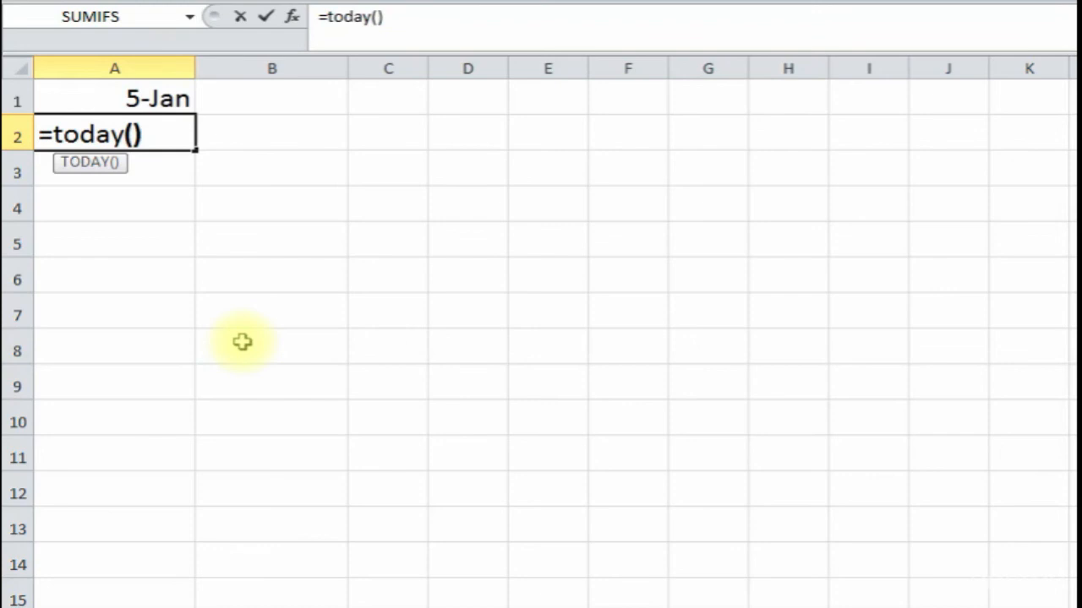
{"action": "type", "text": "+7"}
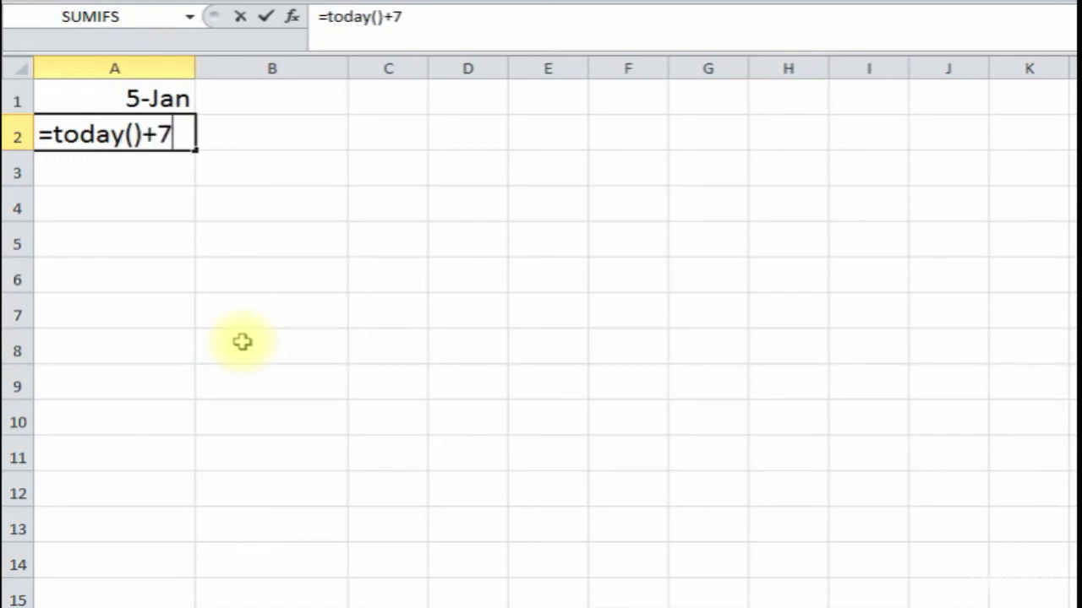
{"action": "key", "text": "Return"}
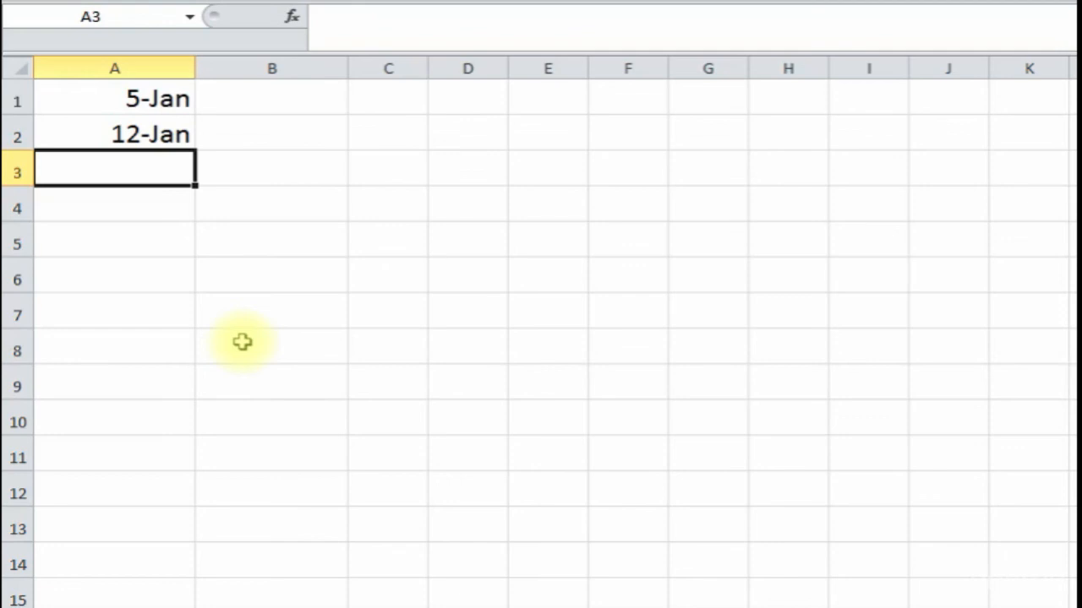
{"action": "left_click", "coordinate": [144, 134]}
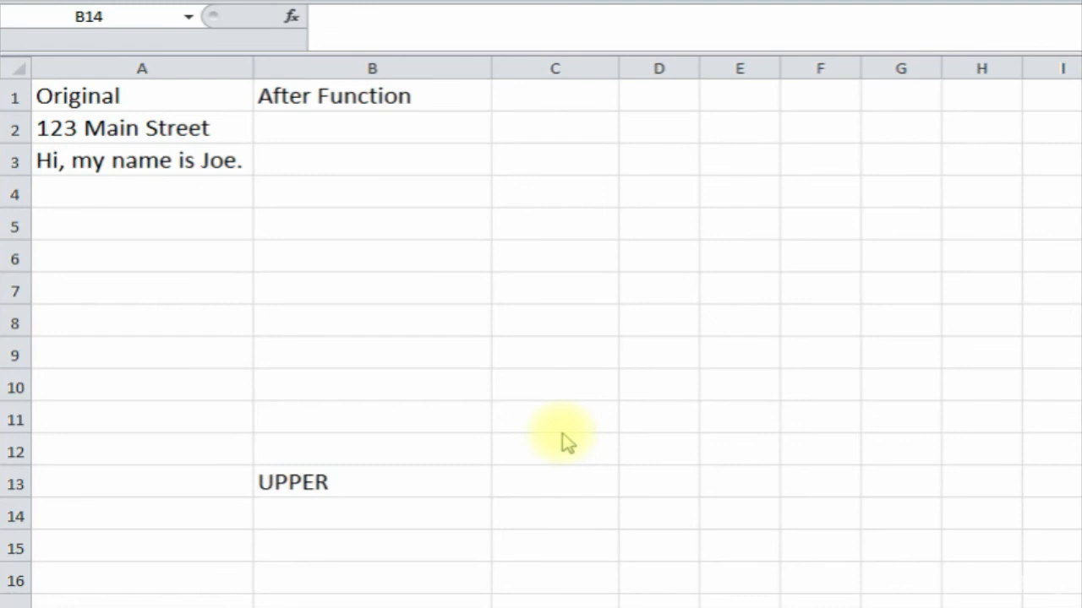
- Put =UPPER(A2) in B2, turning 123 Main Street into 123 MAIN STREET
{"action": "left_click", "coordinate": [186, 195]}
{"action": "left_click", "coordinate": [127, 129]}
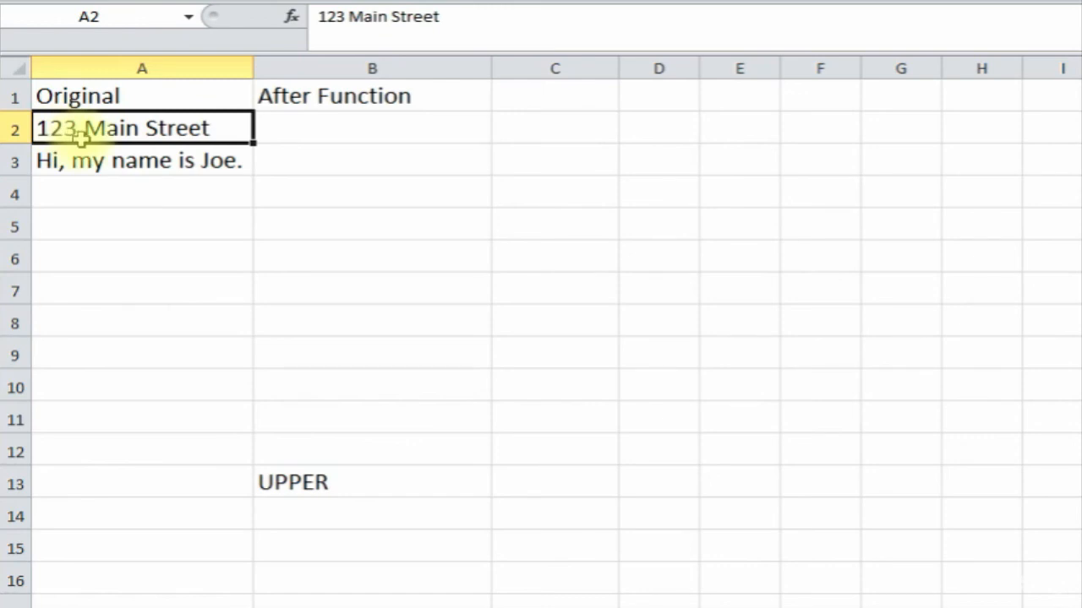
{"action": "left_click", "coordinate": [343, 135]}
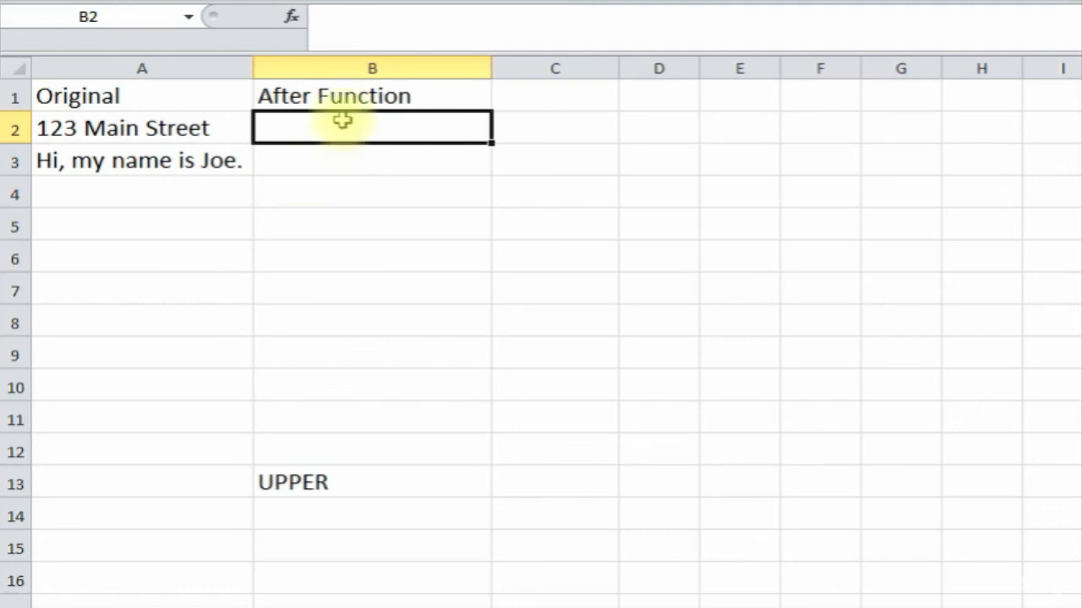
{"action": "left_click", "coordinate": [292, 17]}
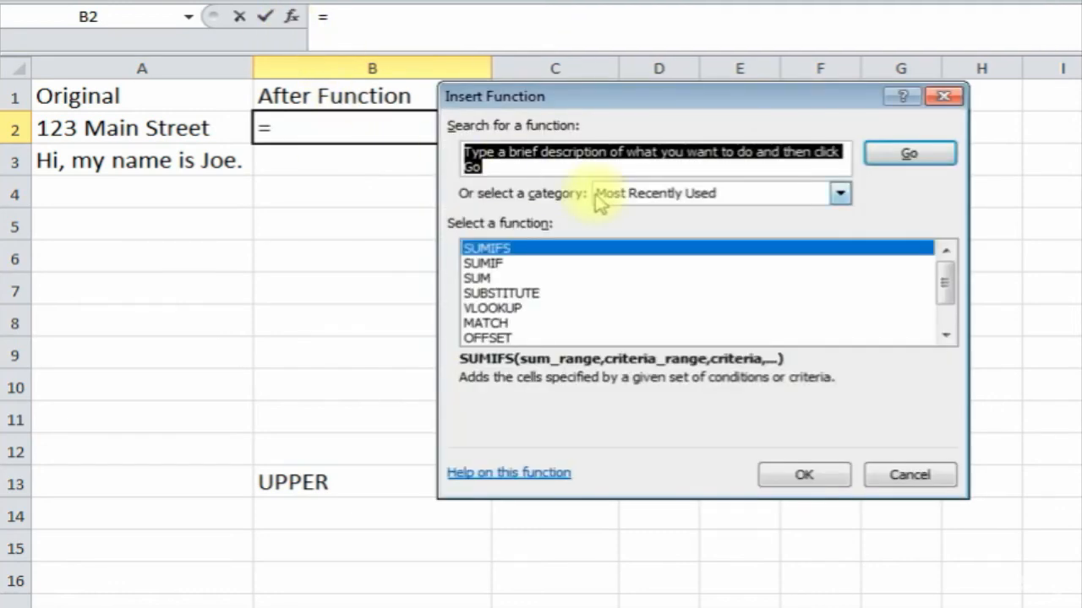
{"action": "type", "text": "upper"}
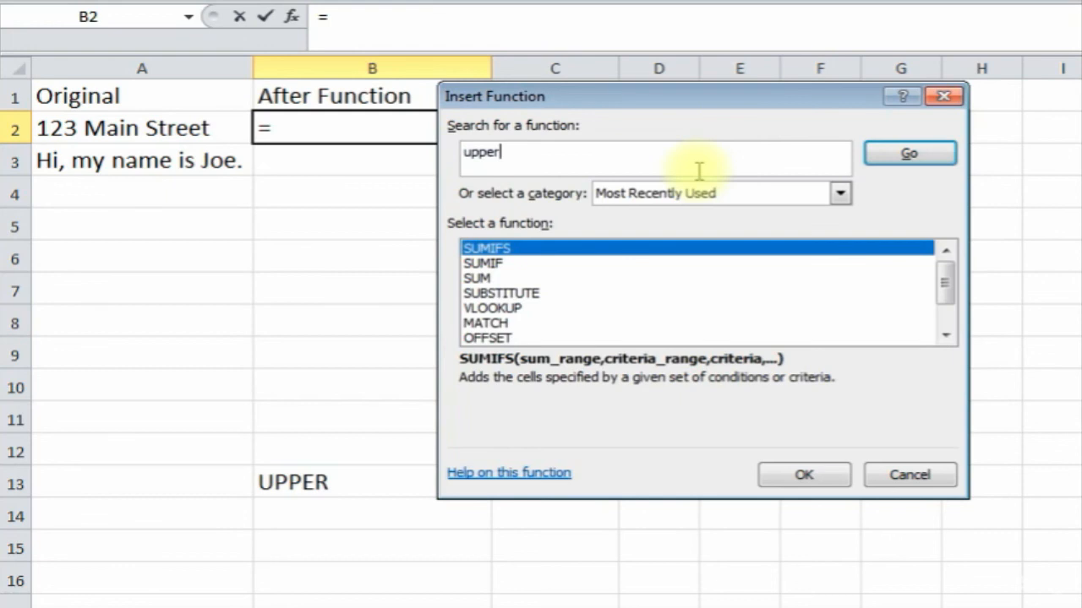
{"action": "key", "text": "Return"}
{"action": "double_click", "coordinate": [618, 247]}
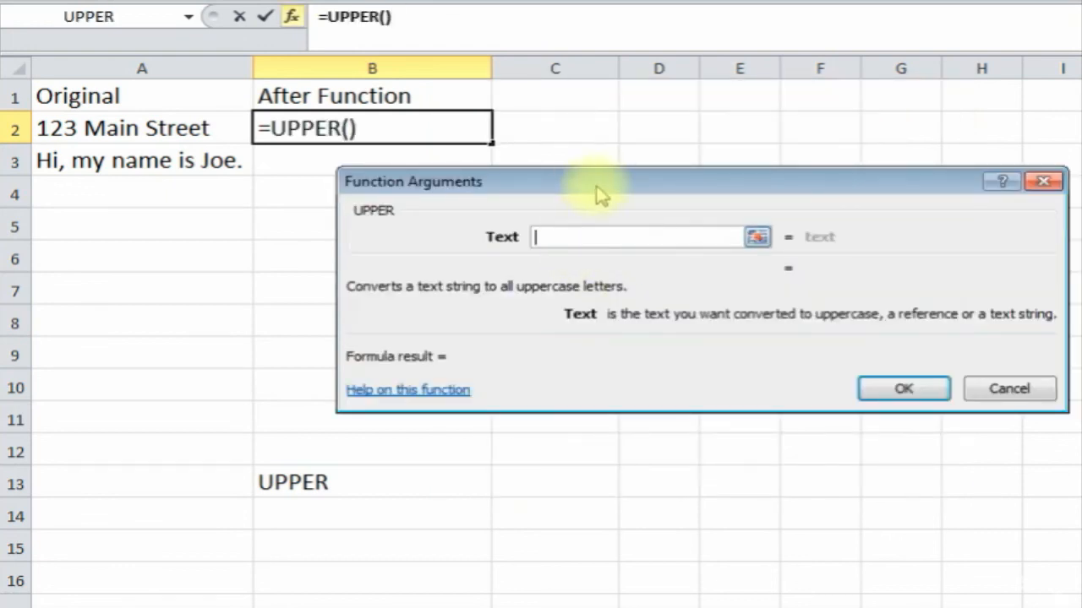
{"action": "left_click_drag", "start_coordinate": [623, 186], "coordinate": [444, 212]}
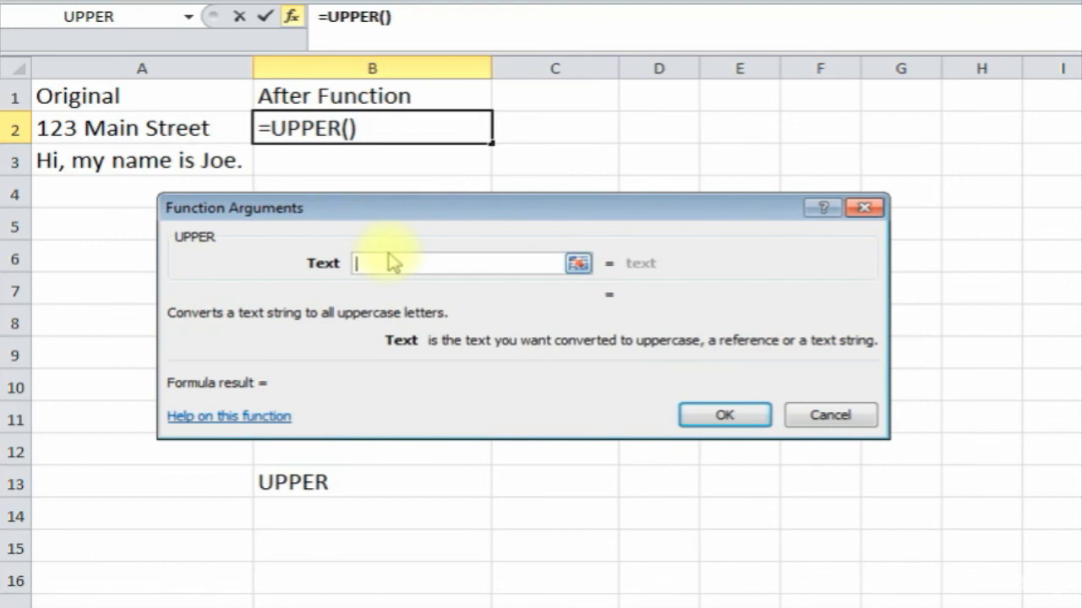
{"action": "left_click", "coordinate": [152, 129]}
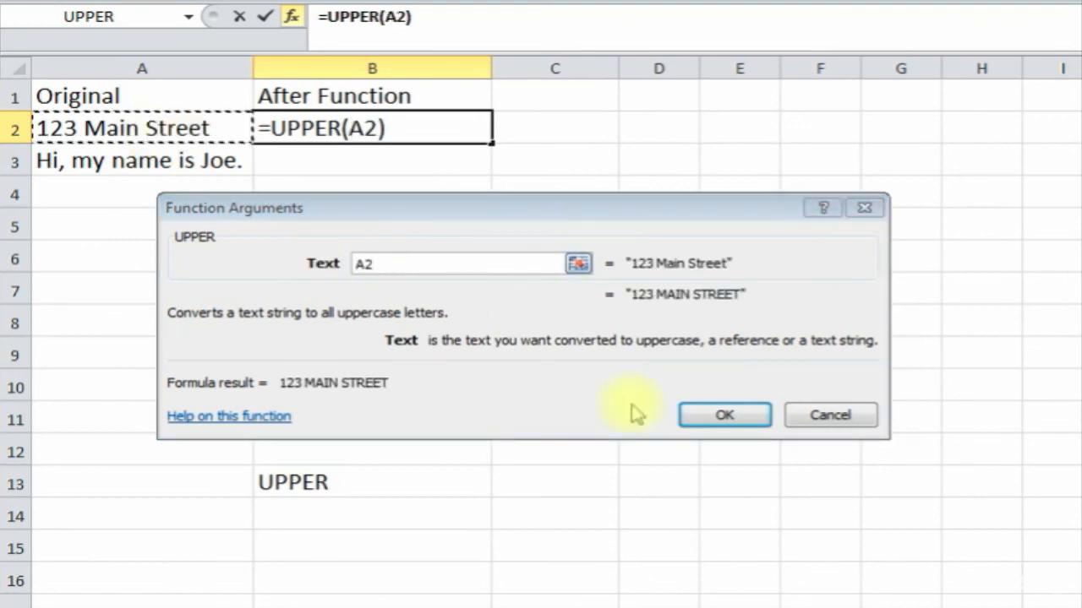
{"action": "left_click", "coordinate": [724, 416]}
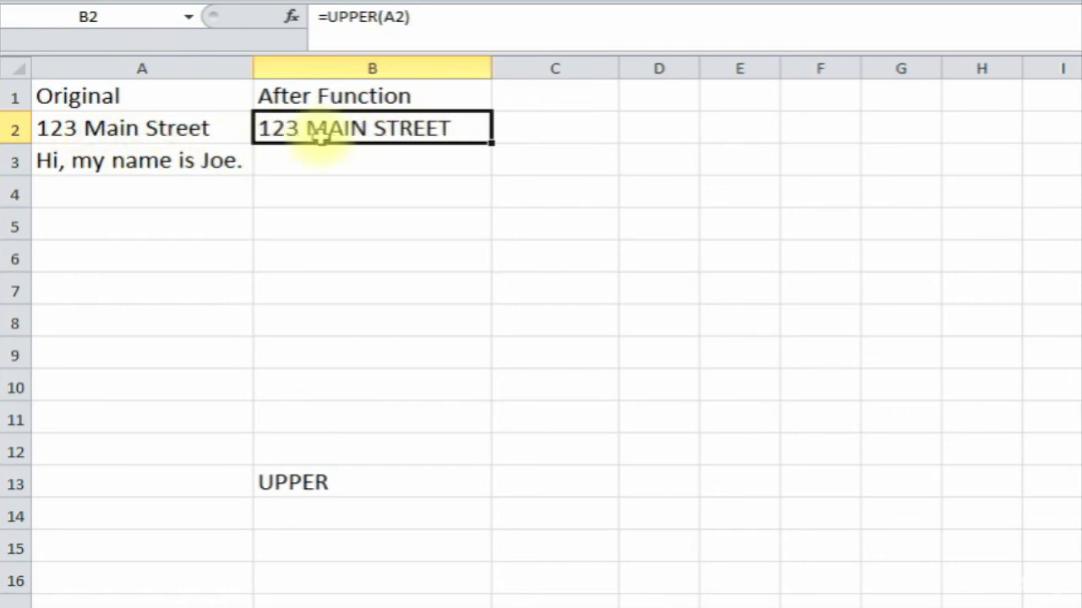
{"action": "left_click", "coordinate": [314, 165]}
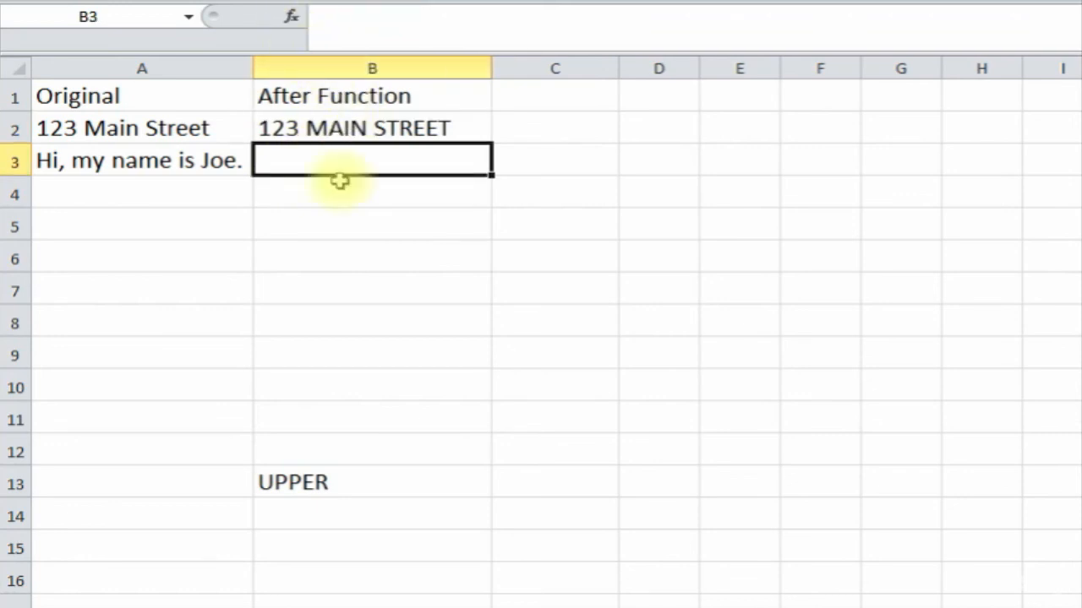
- Enter =UPPER(A3) in B3 to capitalise A3's greeting sentence
{"action": "type", "text": "=up"}
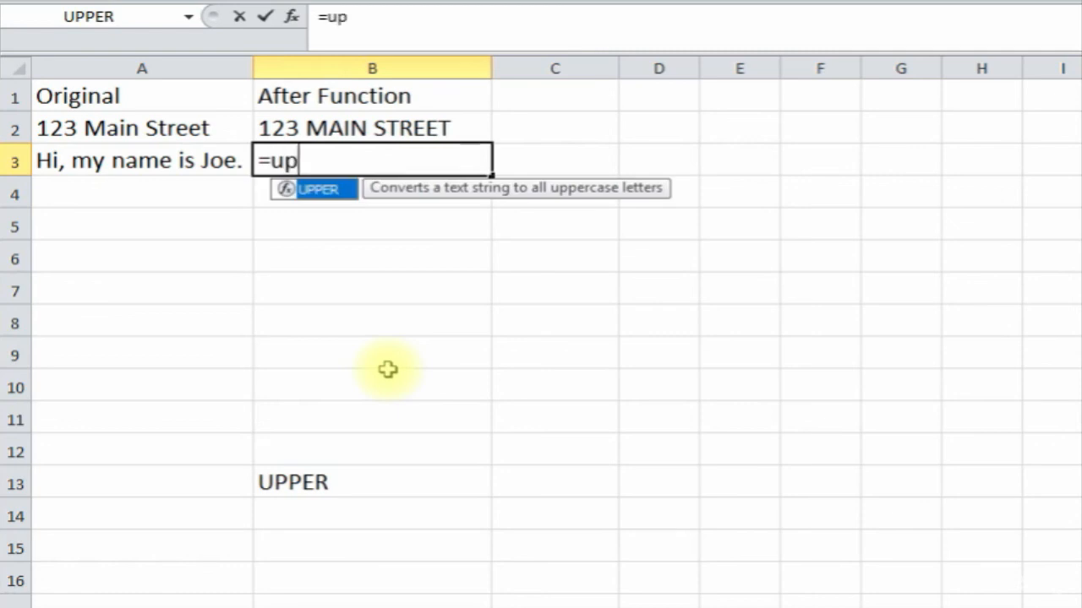
{"action": "type", "text": "per("}
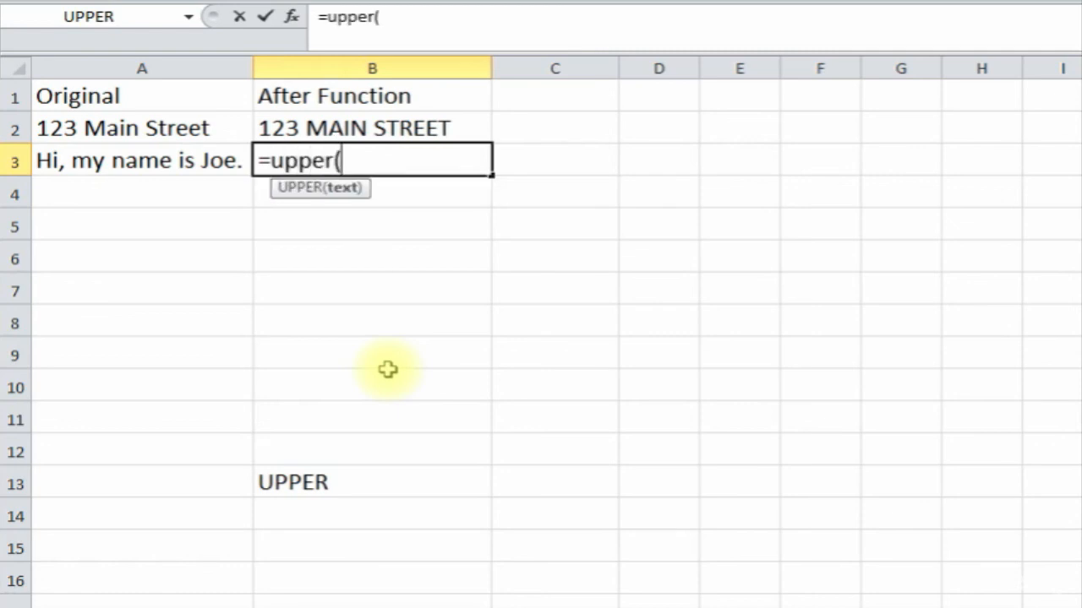
{"action": "left_click", "coordinate": [115, 161]}
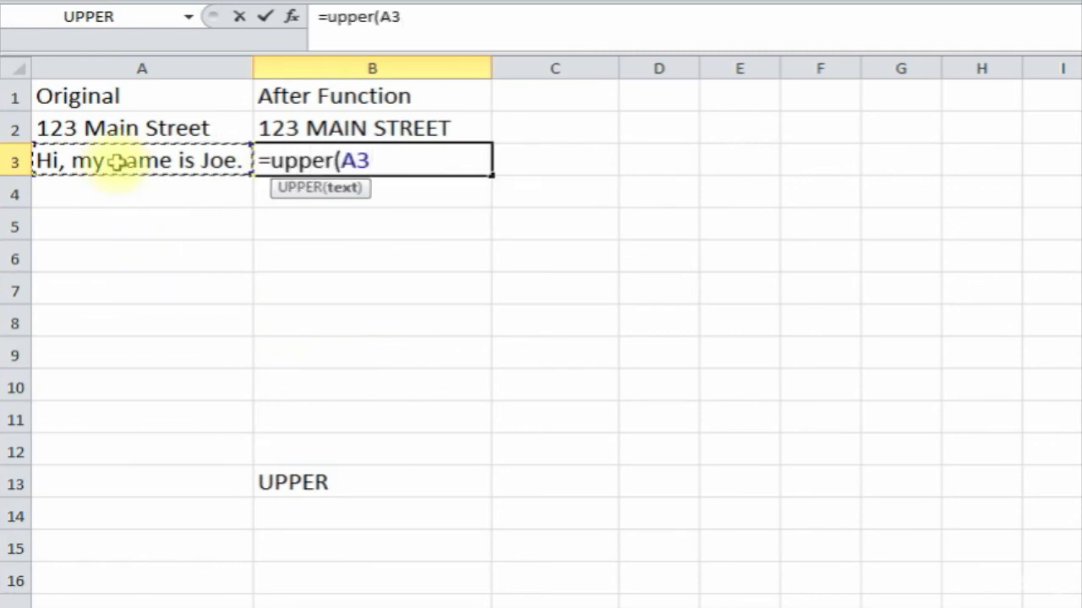
{"action": "key", "text": "Return"}
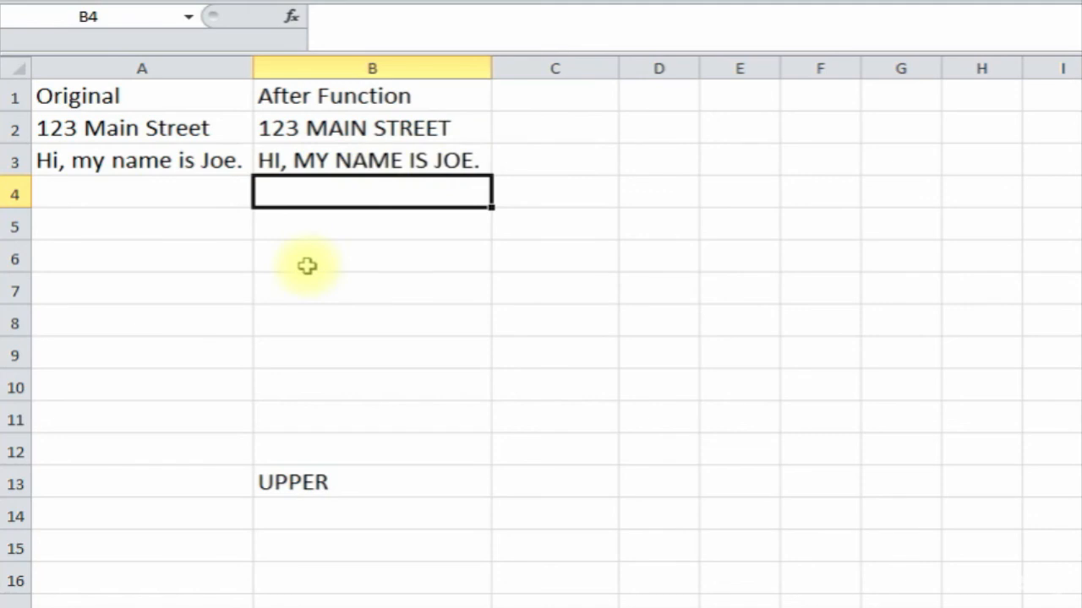
- Insert UPPER in B4 with the text hello so it displays HELLO
{"action": "left_click", "coordinate": [292, 16]}
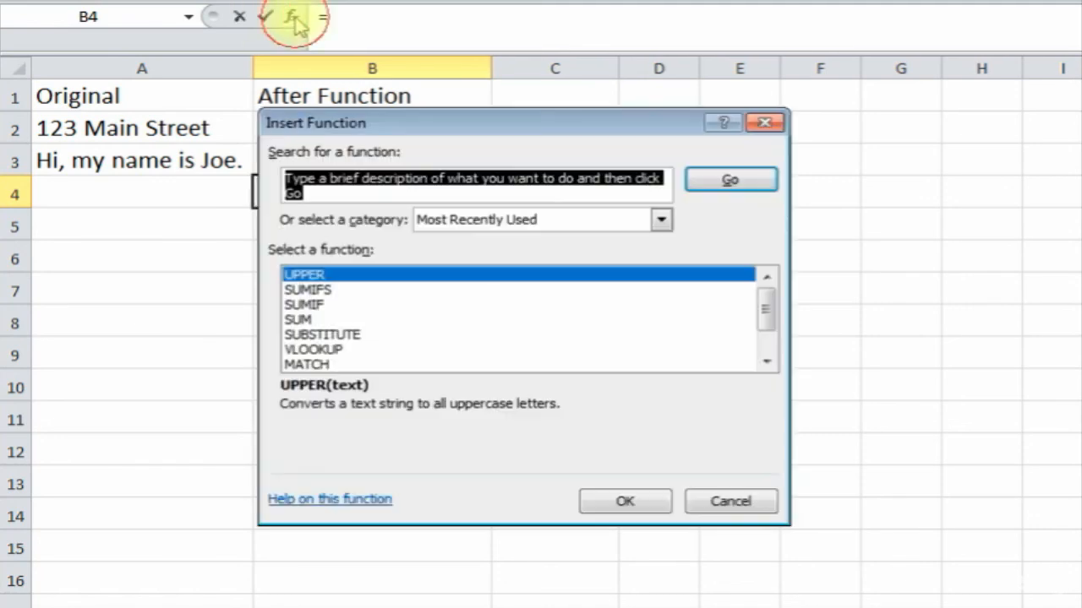
{"action": "double_click", "coordinate": [377, 283]}
{"action": "left_click_drag", "start_coordinate": [394, 223], "coordinate": [387, 260]}
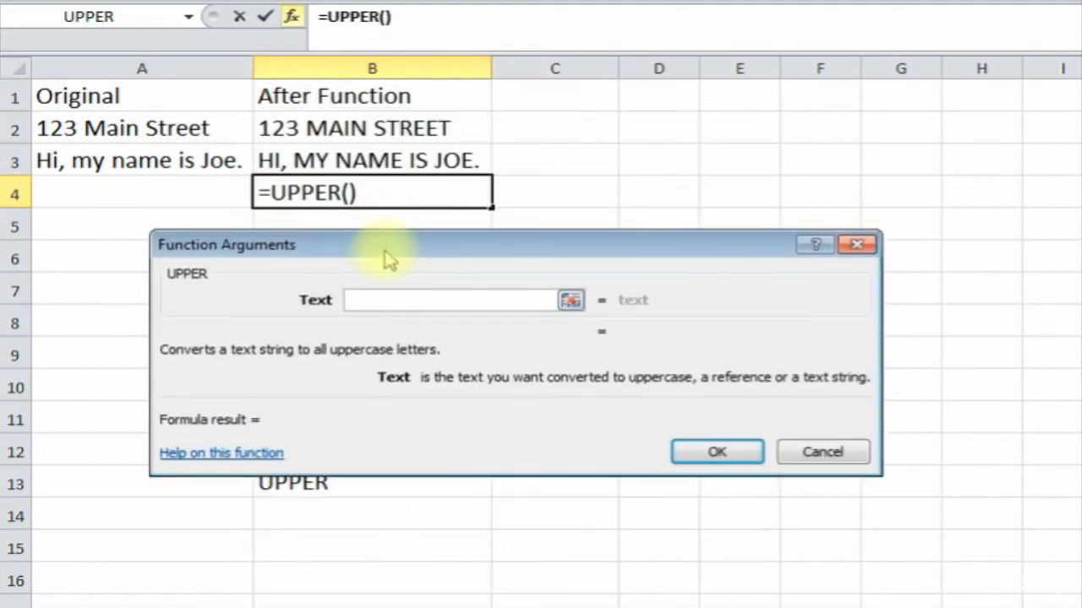
{"action": "type", "text": "hello"}
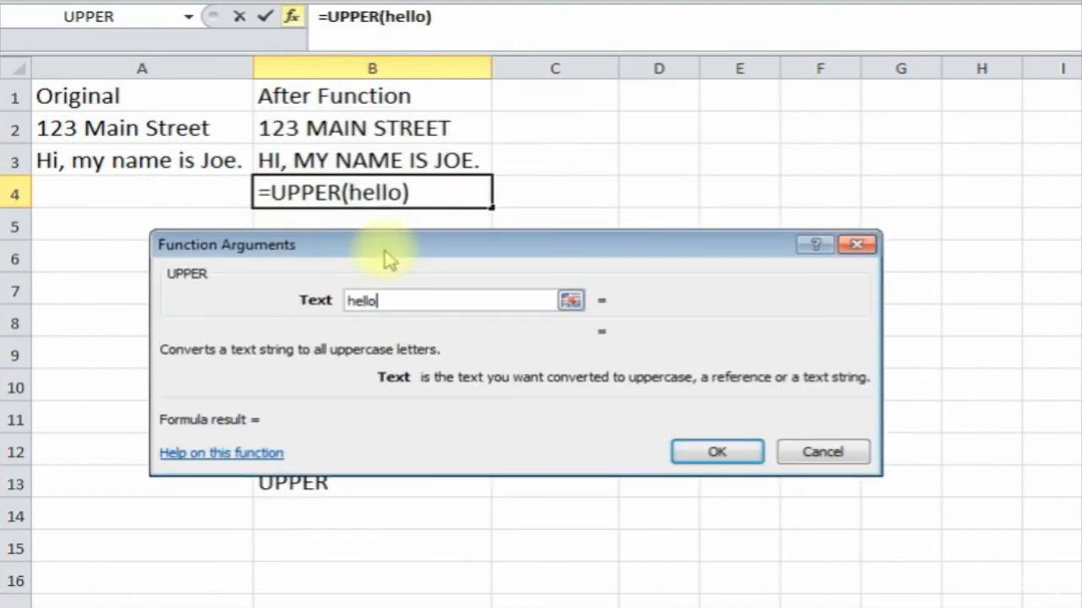
{"action": "left_click", "coordinate": [714, 452]}
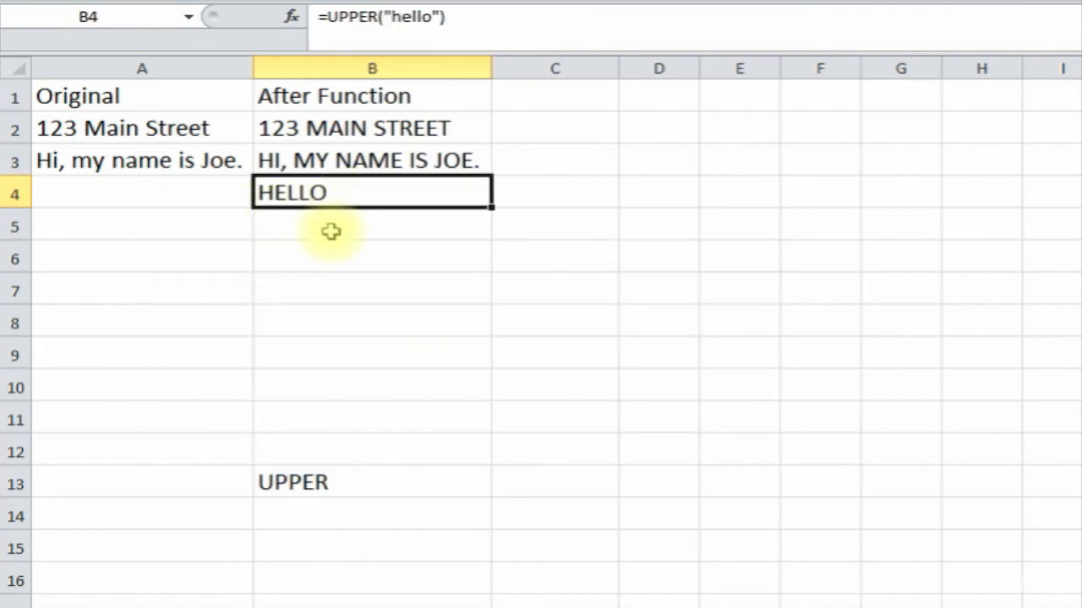
{"action": "left_click", "coordinate": [342, 285]}
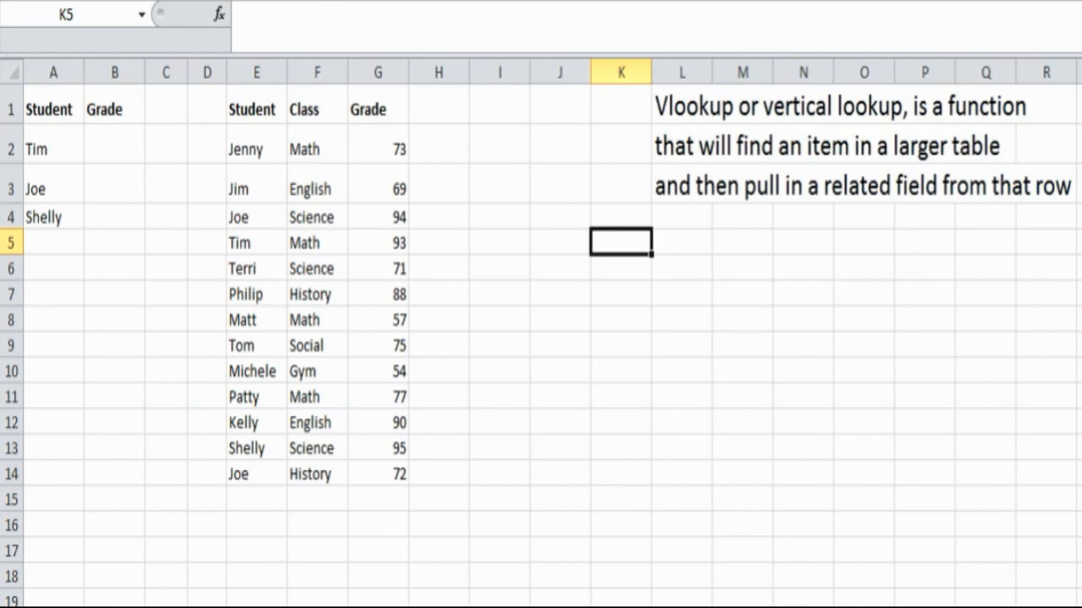
- Point out the three students in column A whose grades are still blank
{"action": "left_click", "coordinate": [55, 181]}
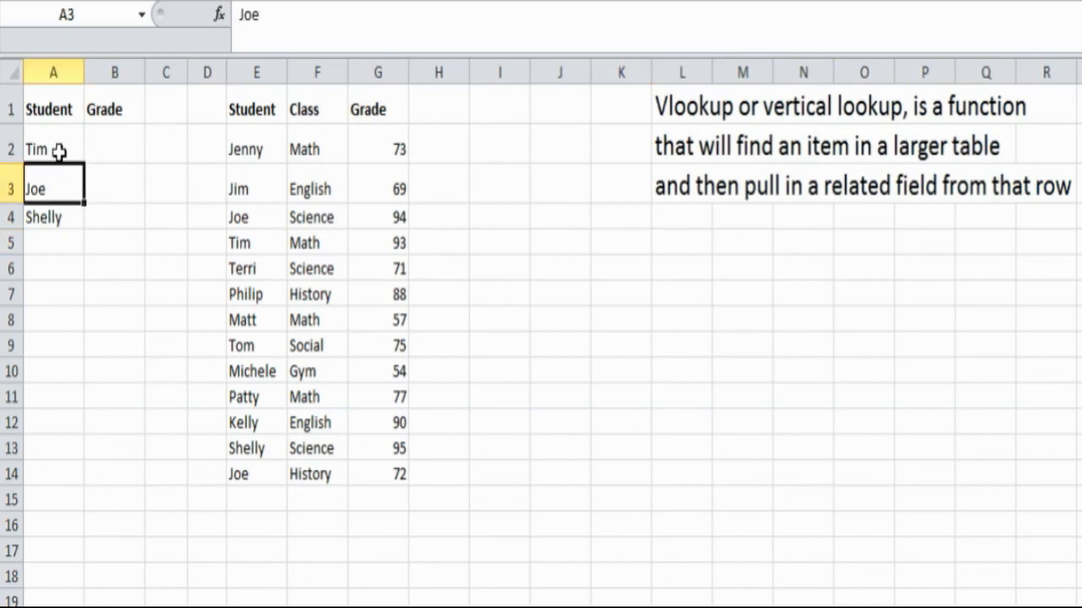
{"action": "left_click", "coordinate": [57, 147]}
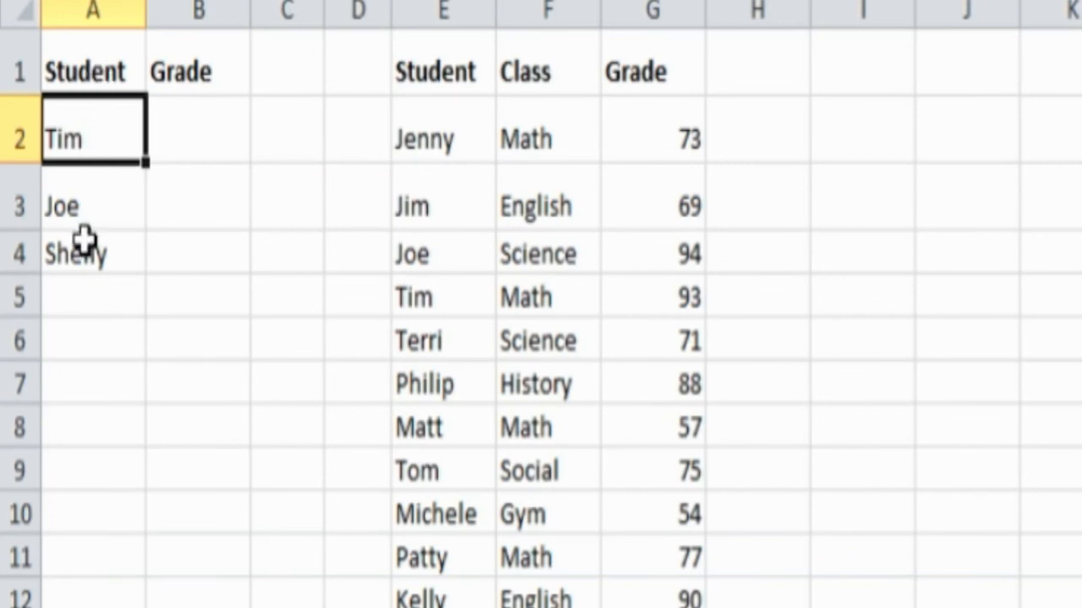
{"action": "left_click", "coordinate": [179, 114]}
{"action": "left_click", "coordinate": [97, 140]}
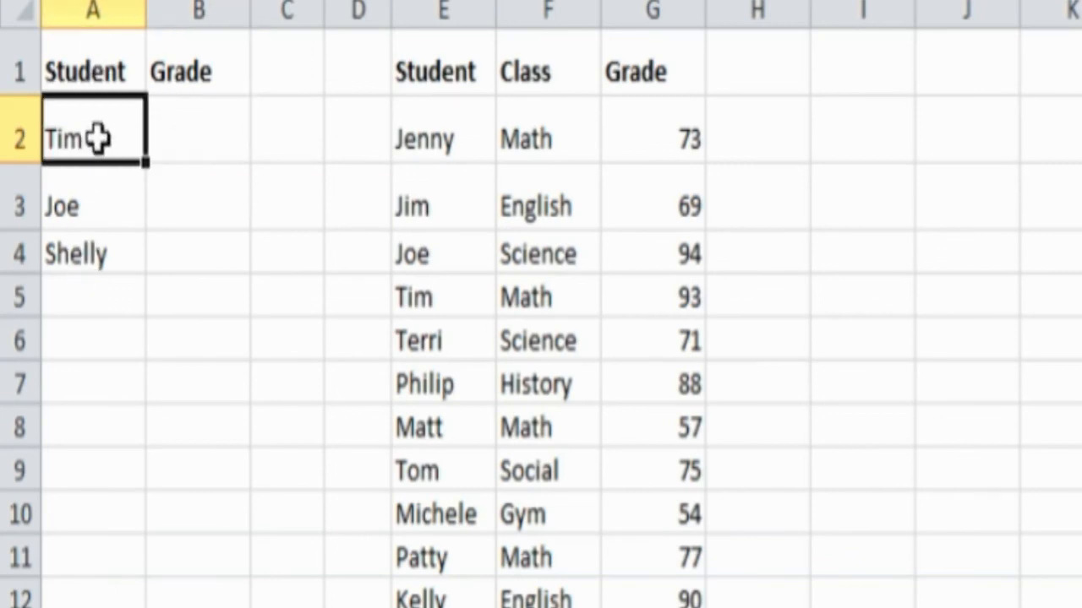
{"action": "left_click", "coordinate": [94, 203]}
{"action": "left_click", "coordinate": [92, 254]}
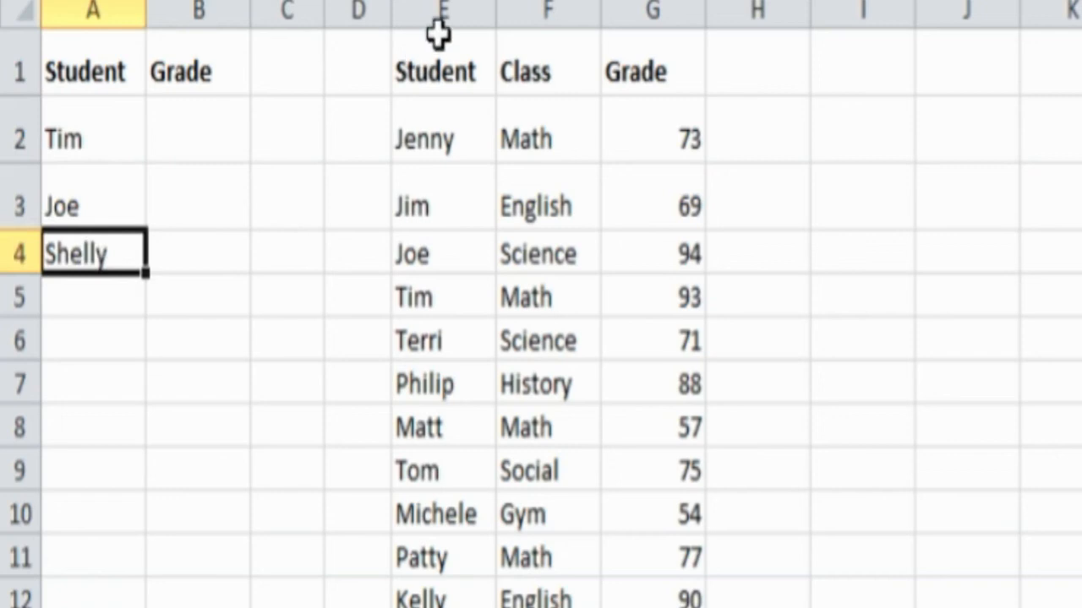
- Walk through the table's Student, Class and Grade columns, then select B2
{"action": "left_click", "coordinate": [435, 61]}
{"action": "left_click", "coordinate": [434, 137]}
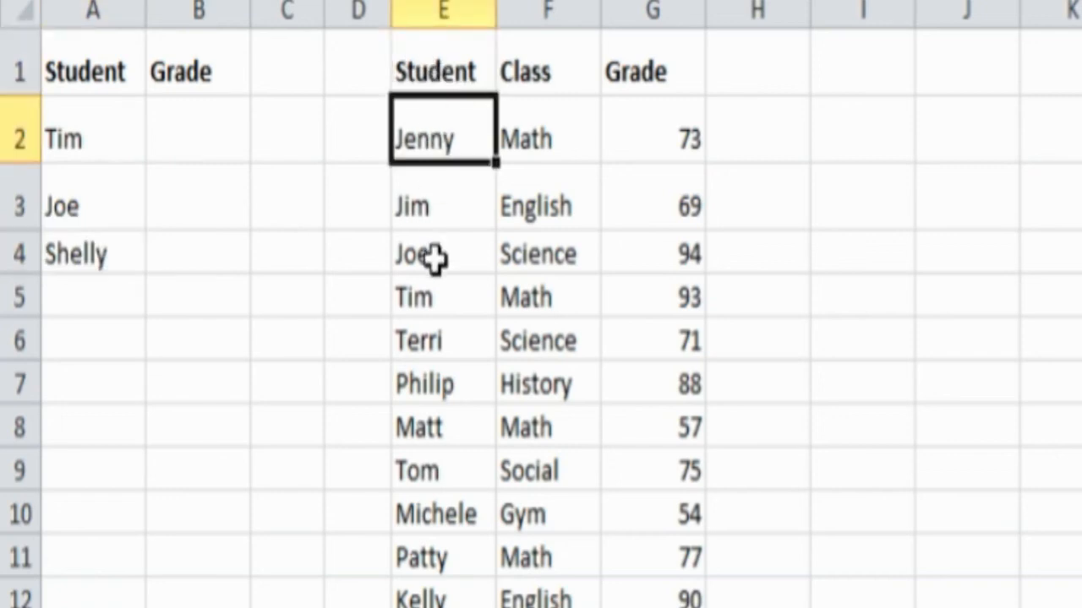
{"action": "left_click", "coordinate": [436, 257]}
{"action": "left_click", "coordinate": [433, 412]}
{"action": "left_click", "coordinate": [507, 411]}
{"action": "key", "text": "ctrl+Down"}
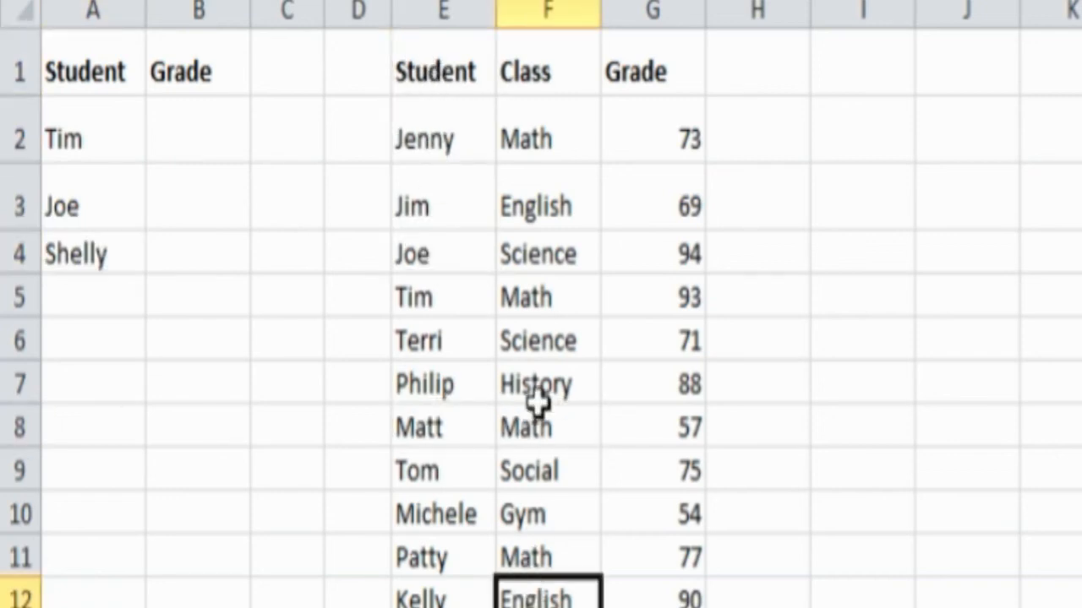
{"action": "left_click", "coordinate": [538, 338]}
{"action": "left_click", "coordinate": [656, 246]}
{"action": "left_click", "coordinate": [651, 372]}
{"action": "left_click", "coordinate": [640, 422]}
{"action": "left_click", "coordinate": [467, 331]}
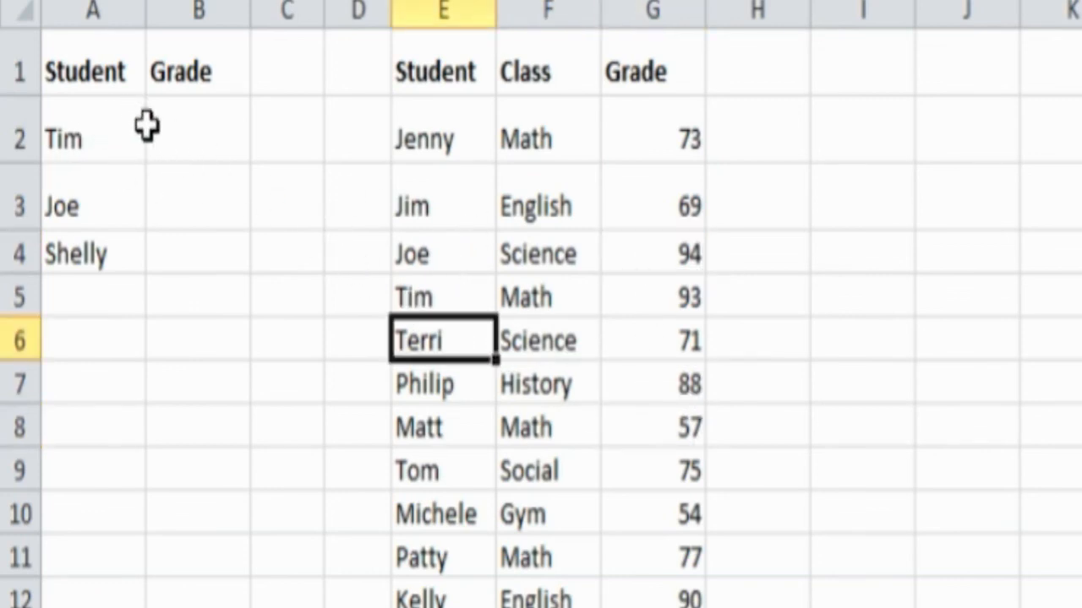
{"action": "left_click", "coordinate": [68, 132]}
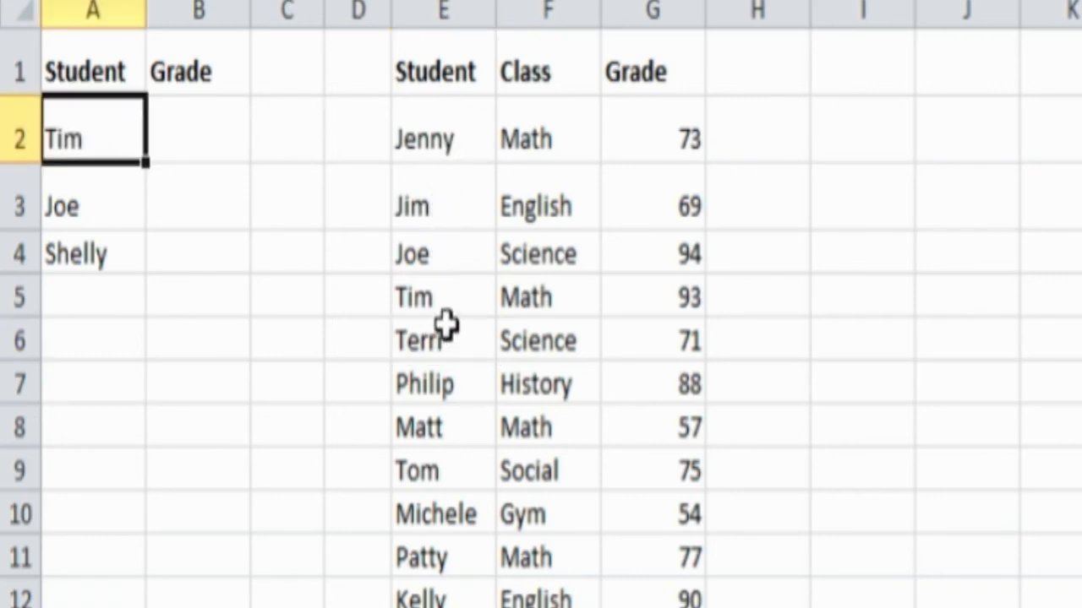
{"action": "left_click", "coordinate": [194, 140]}
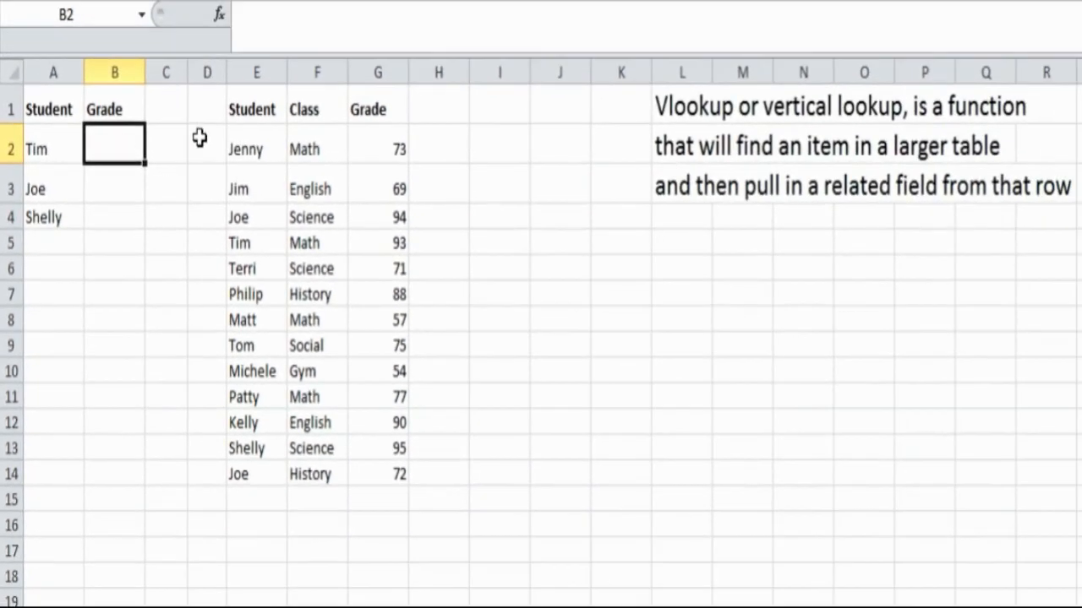
- Insert a VLOOKUP function into B2 via a 'vl' function search, opening its blank argument fields
{"action": "left_click", "coordinate": [219, 14]}
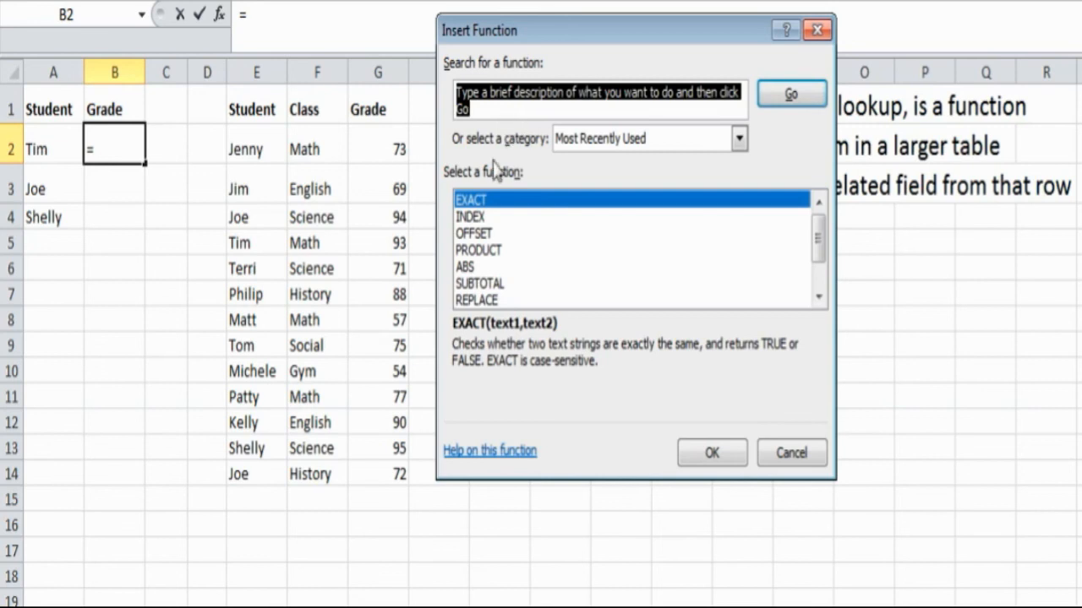
{"action": "type", "text": "vlook"}
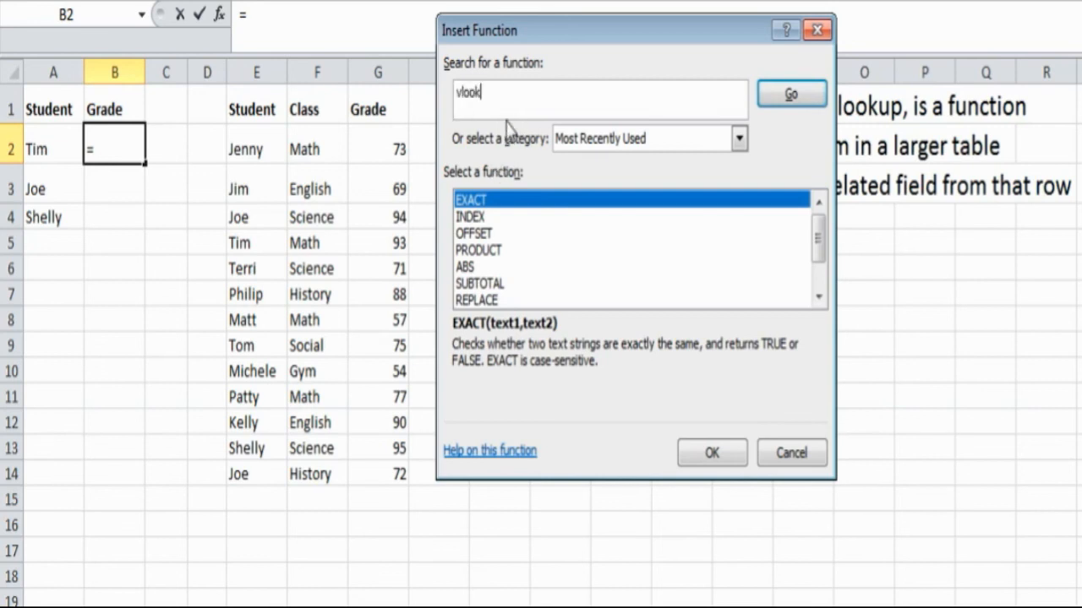
{"action": "key", "text": "Return"}
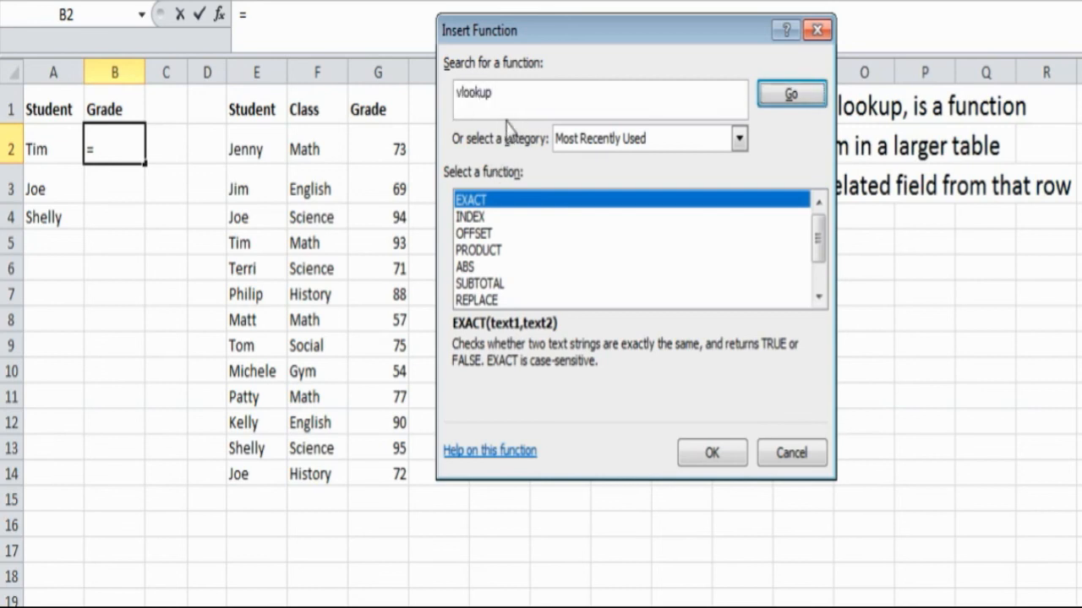
{"action": "left_click", "coordinate": [786, 95]}
{"action": "left_click", "coordinate": [589, 200]}
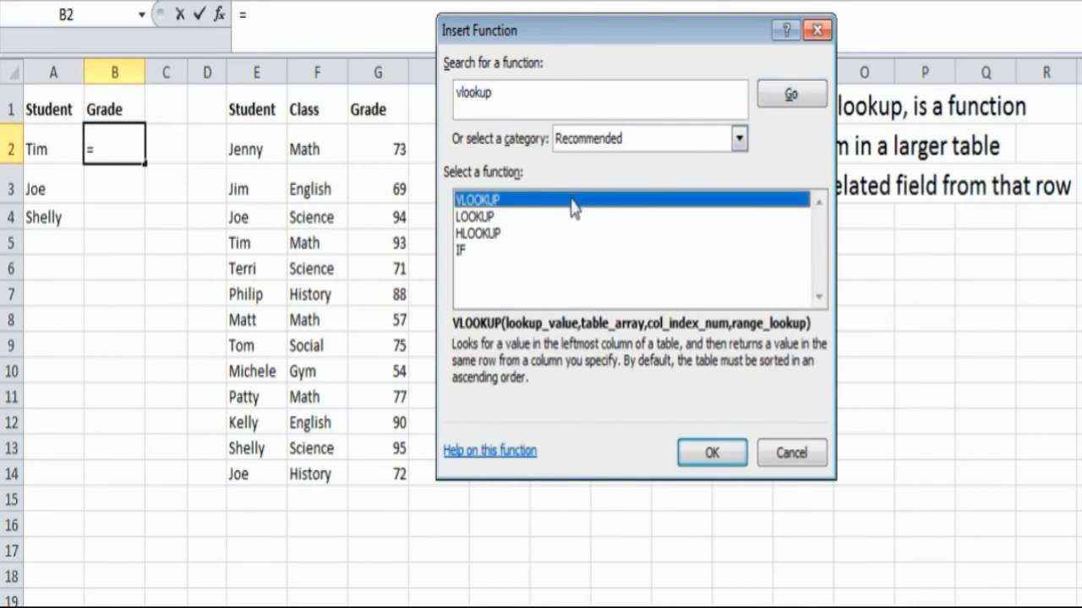
{"action": "double_click", "coordinate": [571, 197]}
{"action": "left_click_drag", "start_coordinate": [570, 67], "coordinate": [627, 101]}
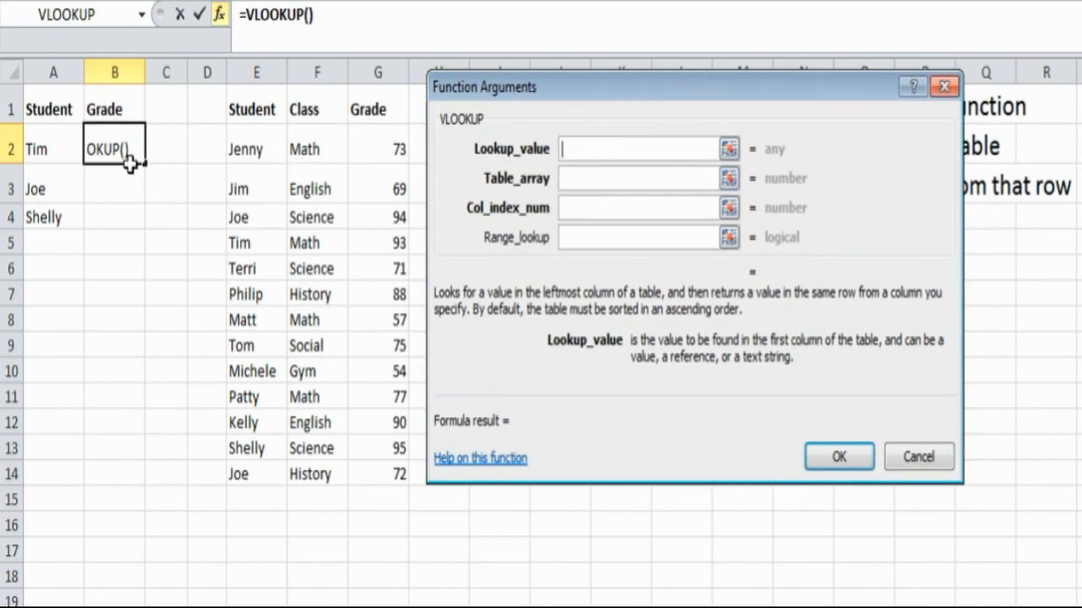
- Set B2's VLOOKUP lookup value to A2 and its table array to whole columns E:G
{"action": "left_click", "coordinate": [50, 150]}
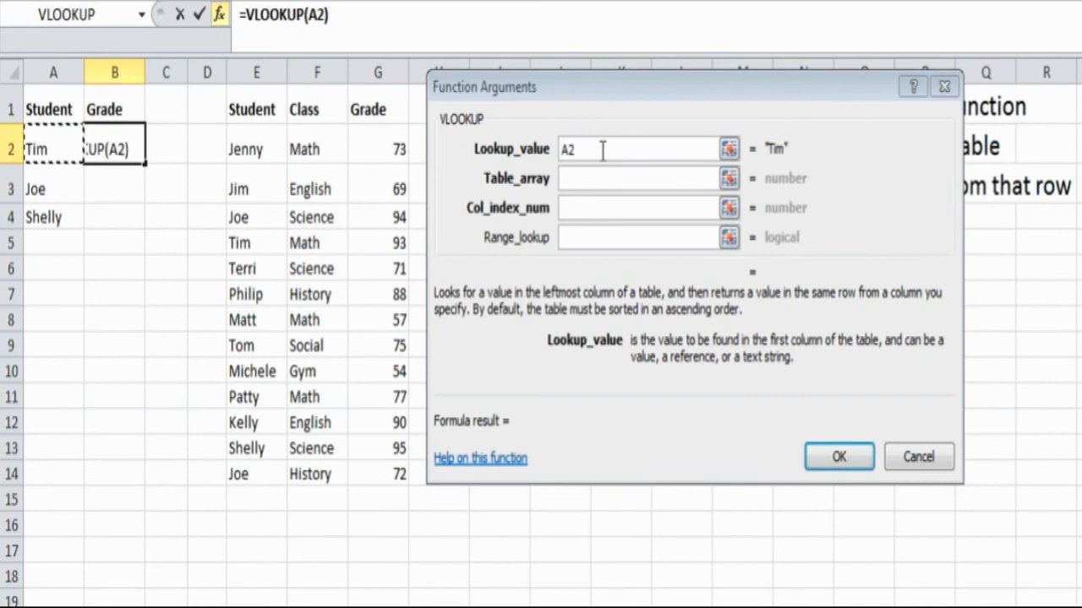
{"action": "left_click", "coordinate": [582, 179]}
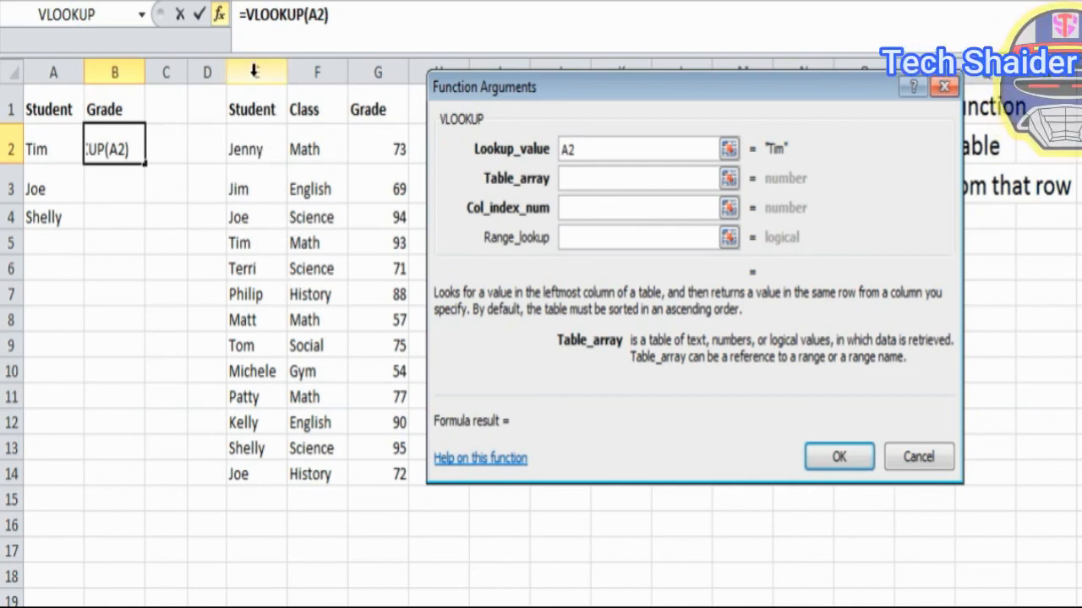
{"action": "left_click_drag", "start_coordinate": [253, 72], "coordinate": [372, 75]}
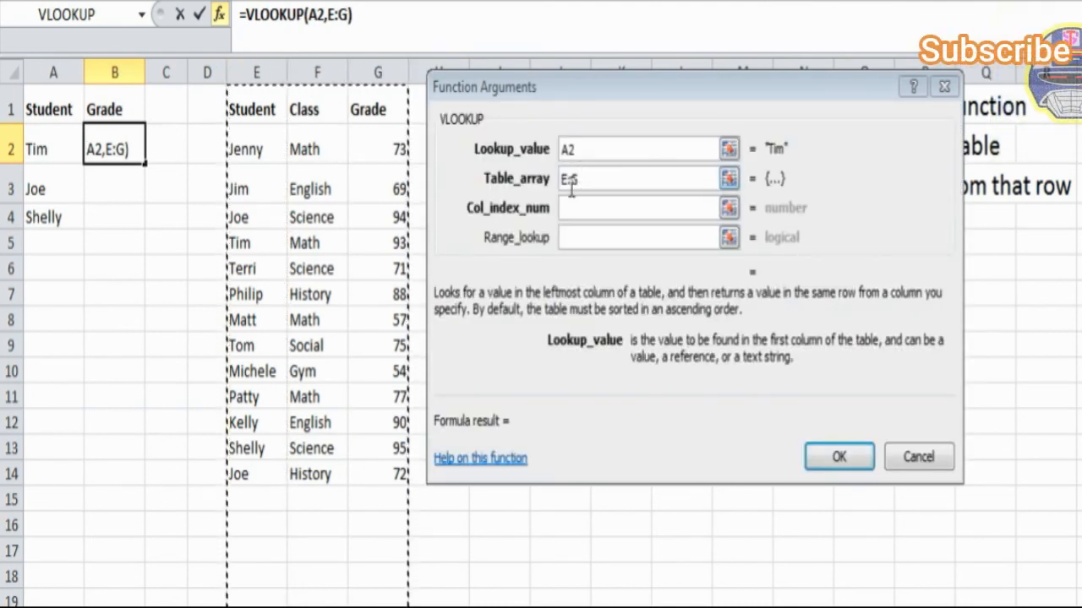
{"action": "left_click_drag", "start_coordinate": [241, 112], "coordinate": [392, 473]}
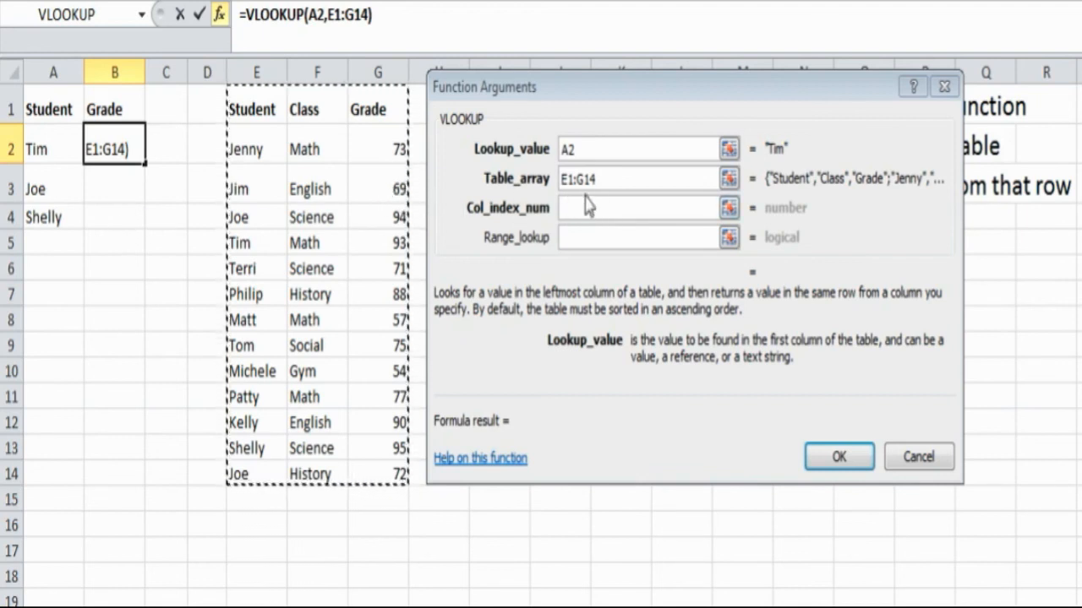
{"action": "left_click_drag", "start_coordinate": [268, 73], "coordinate": [361, 77]}
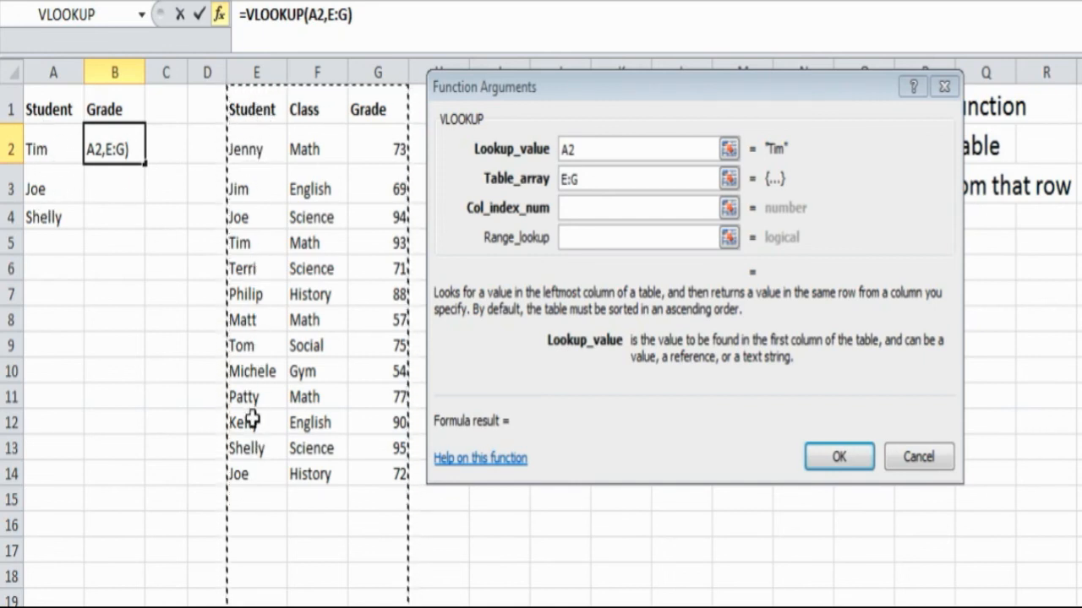
- Complete B2's VLOOKUP with column index 3 and FALSE range lookup, returning 93
{"action": "left_click", "coordinate": [583, 210]}
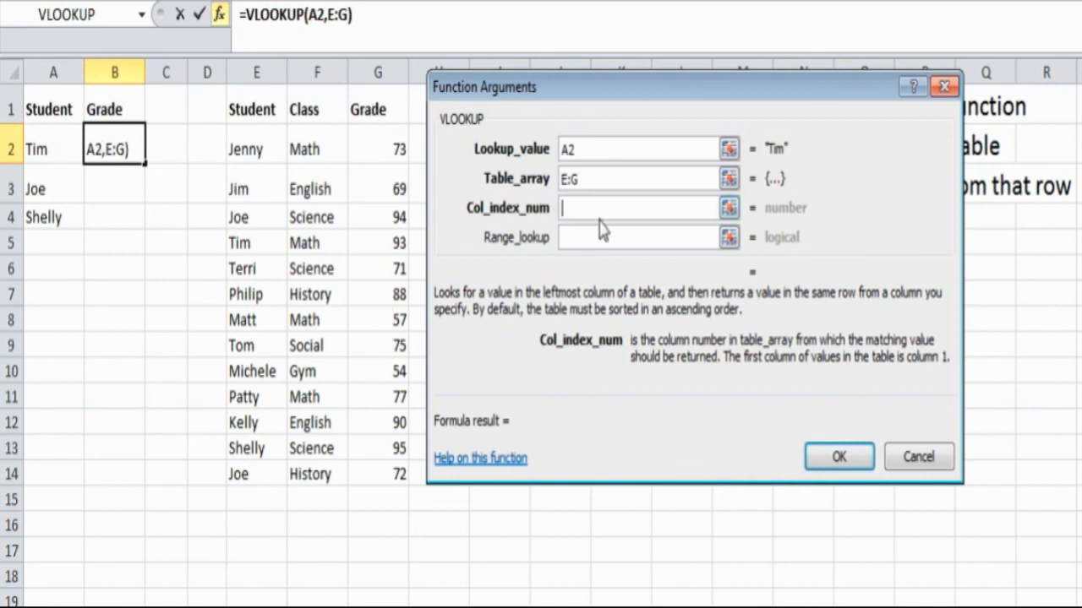
{"action": "type", "text": "3"}
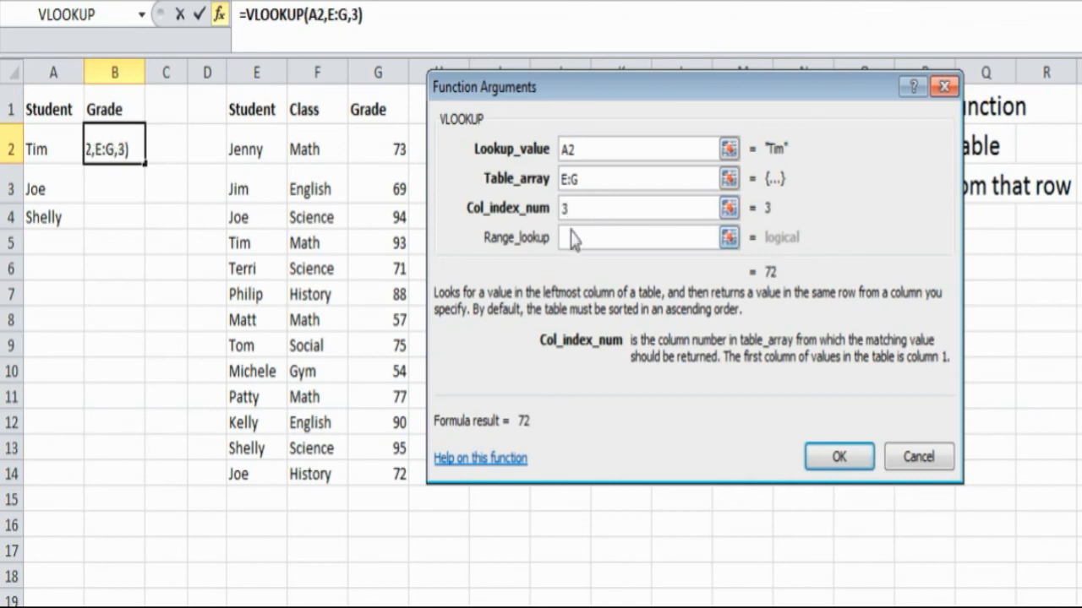
{"action": "left_click", "coordinate": [584, 238]}
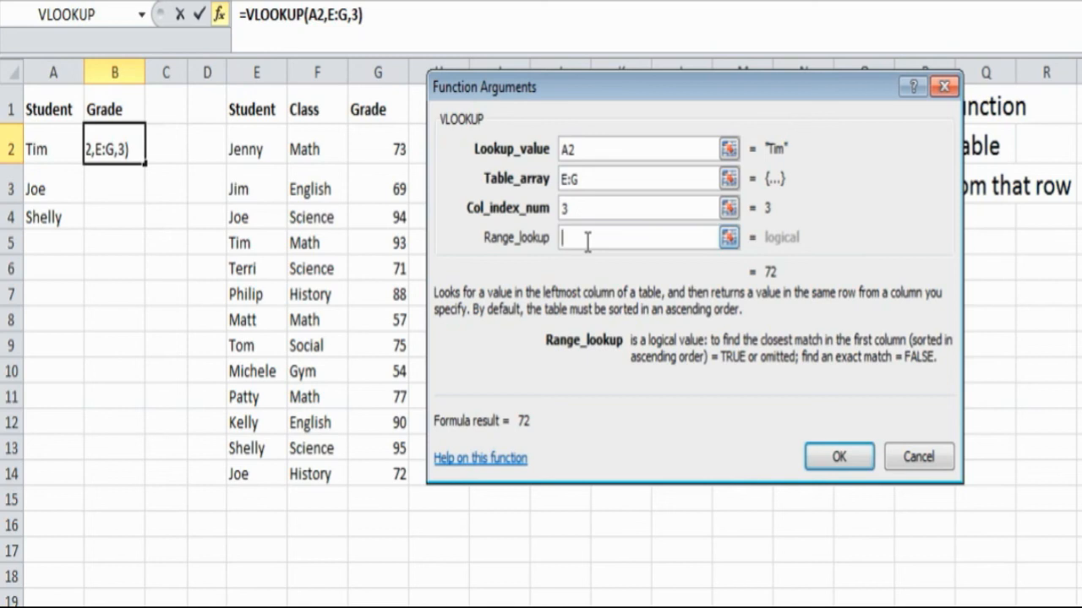
{"action": "type", "text": "false"}
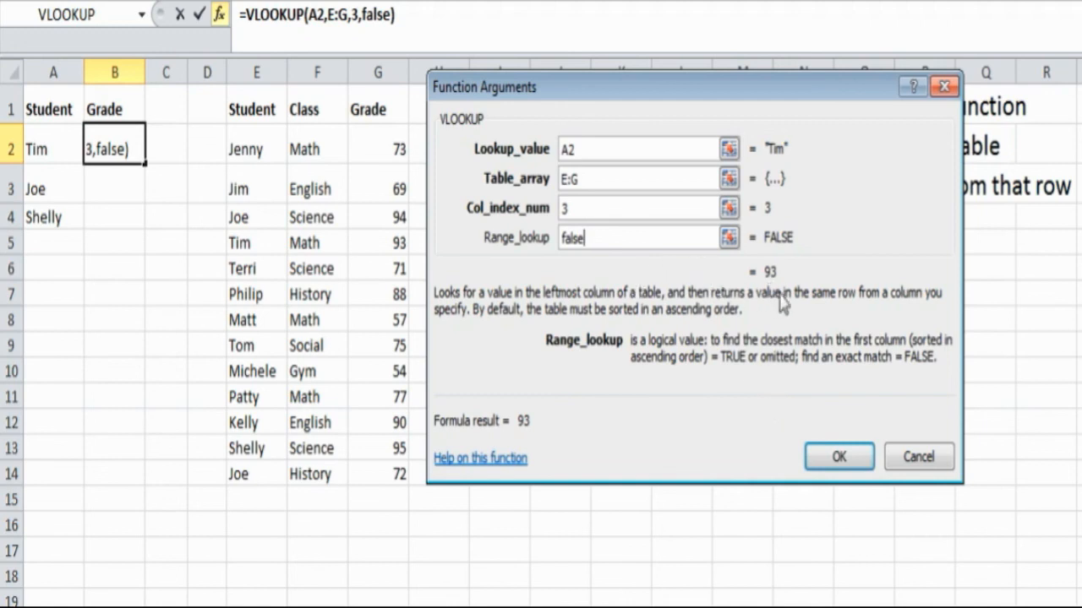
{"action": "left_click", "coordinate": [835, 459]}
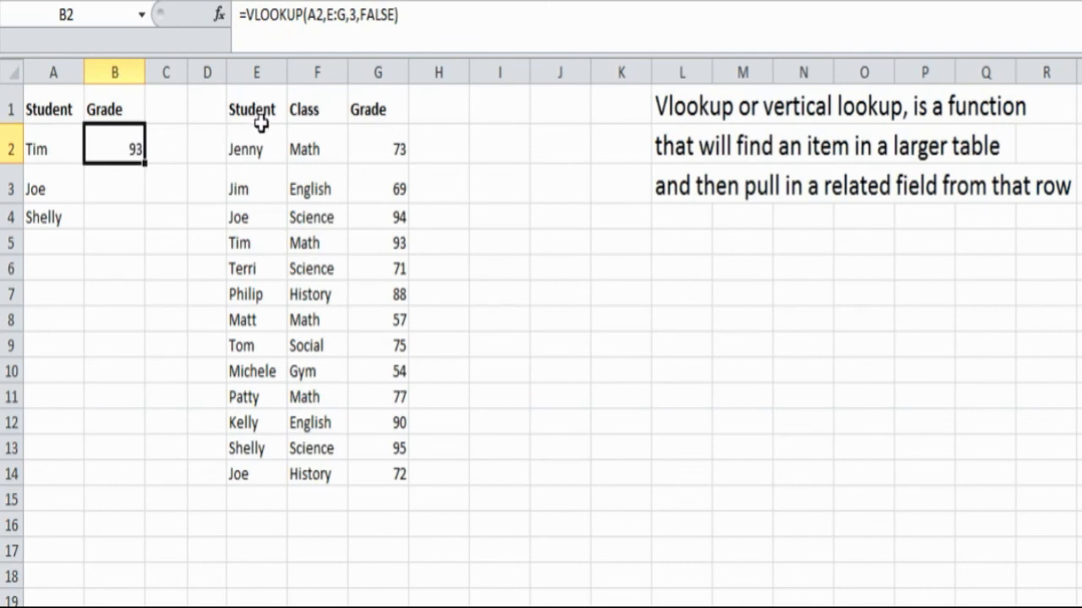
- Fill B2's lookup formula down to B4, giving Joe 94 and Shelly 95
{"action": "left_click_drag", "start_coordinate": [255, 240], "coordinate": [355, 242]}
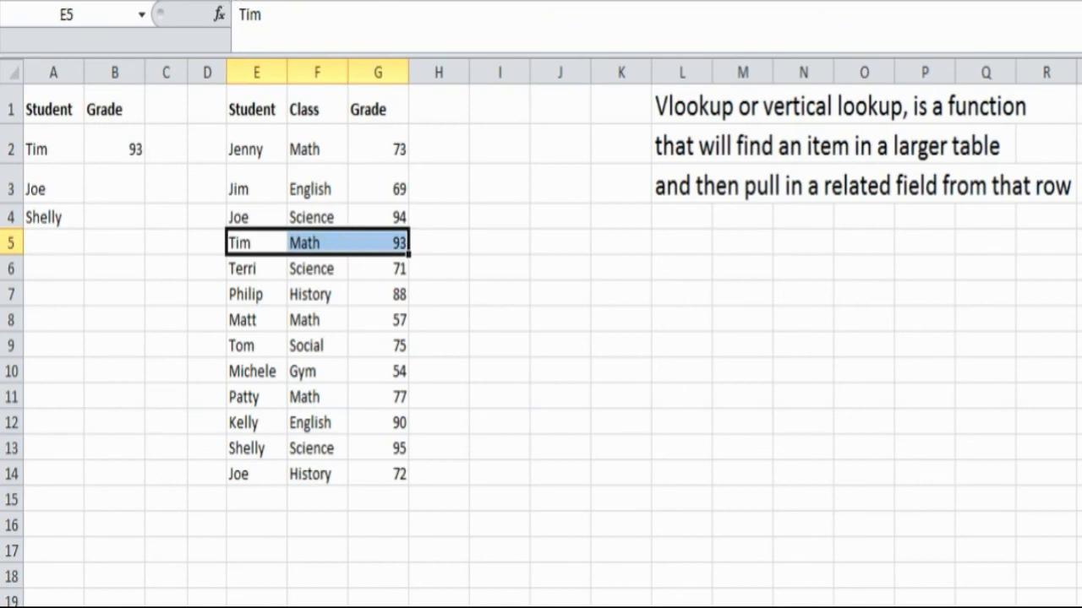
{"action": "left_click", "coordinate": [113, 142]}
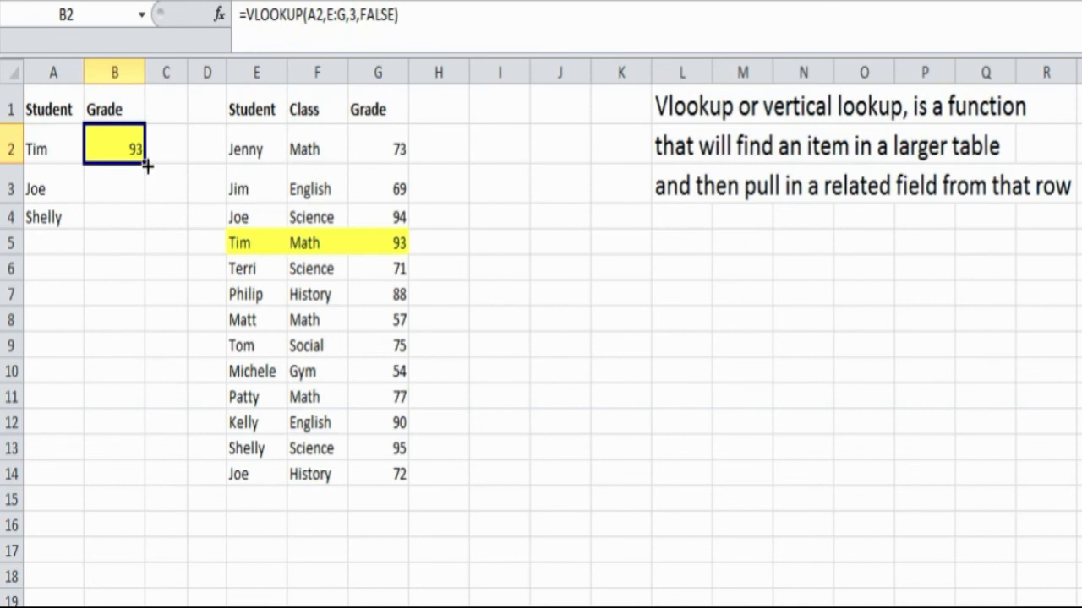
{"action": "left_click_drag", "start_coordinate": [146, 165], "coordinate": [145, 234]}
{"action": "left_click", "coordinate": [124, 184]}
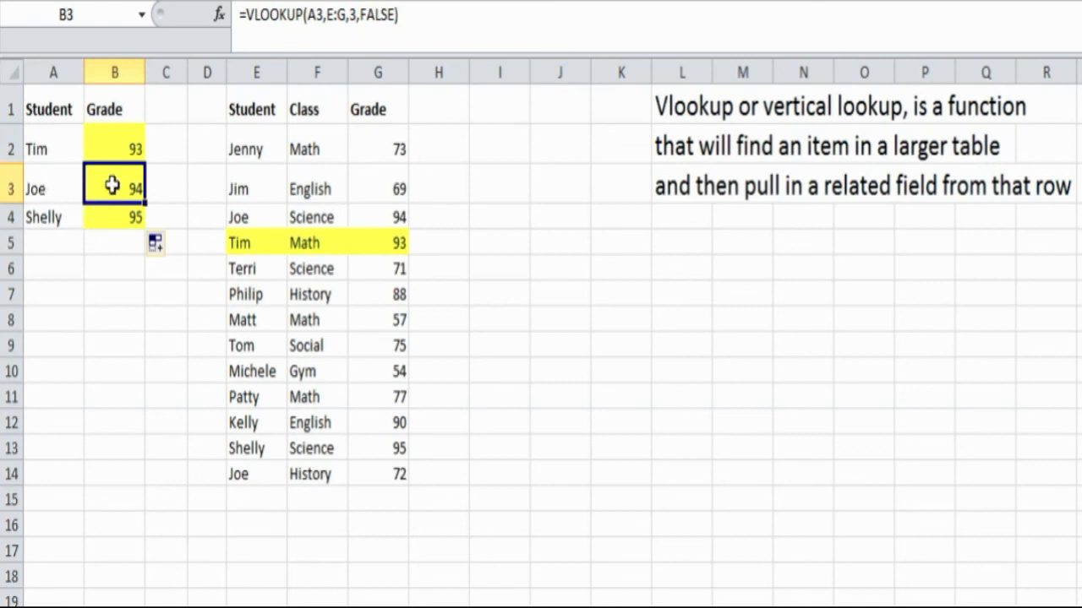
- Highlight the matching student rows in columns E:G with yellow fill
{"action": "left_click", "coordinate": [254, 217]}
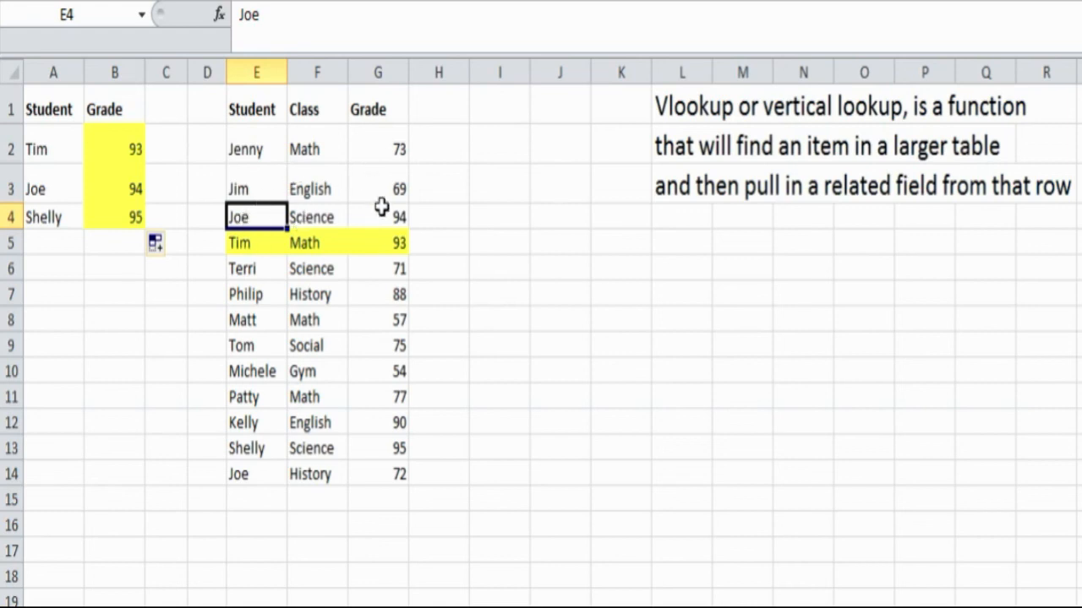
{"action": "left_click_drag", "start_coordinate": [398, 217], "coordinate": [288, 211]}
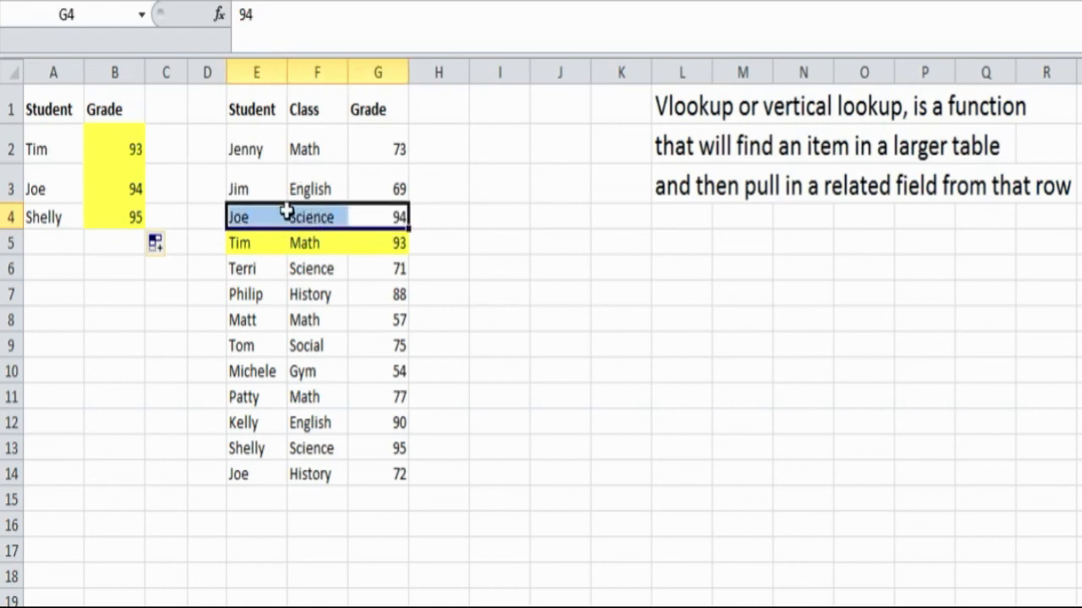
{"action": "left_click", "coordinate": [115, 218]}
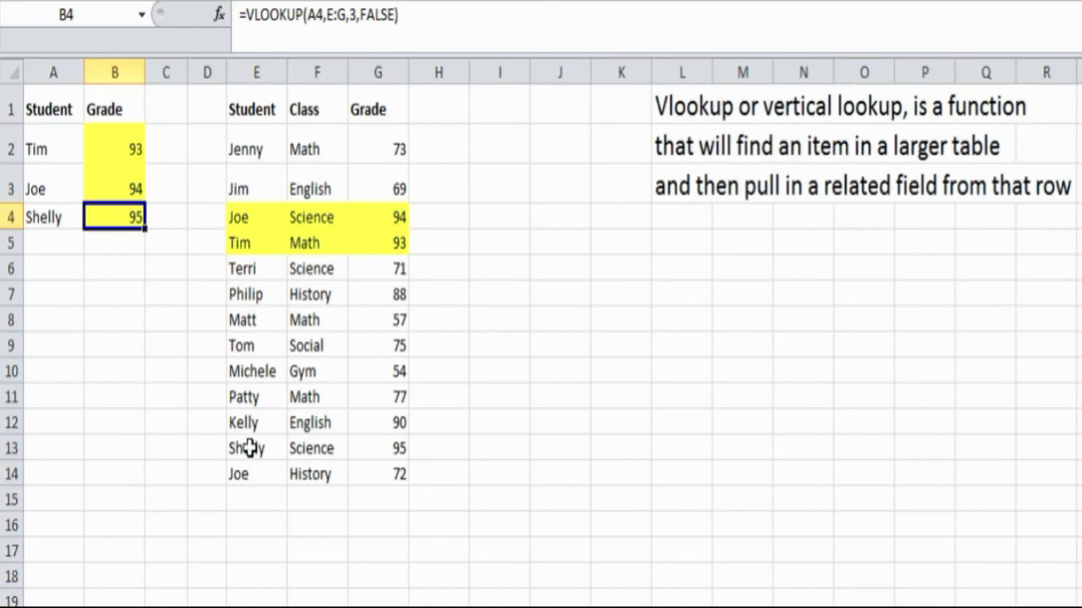
{"action": "left_click_drag", "start_coordinate": [247, 448], "coordinate": [369, 449]}
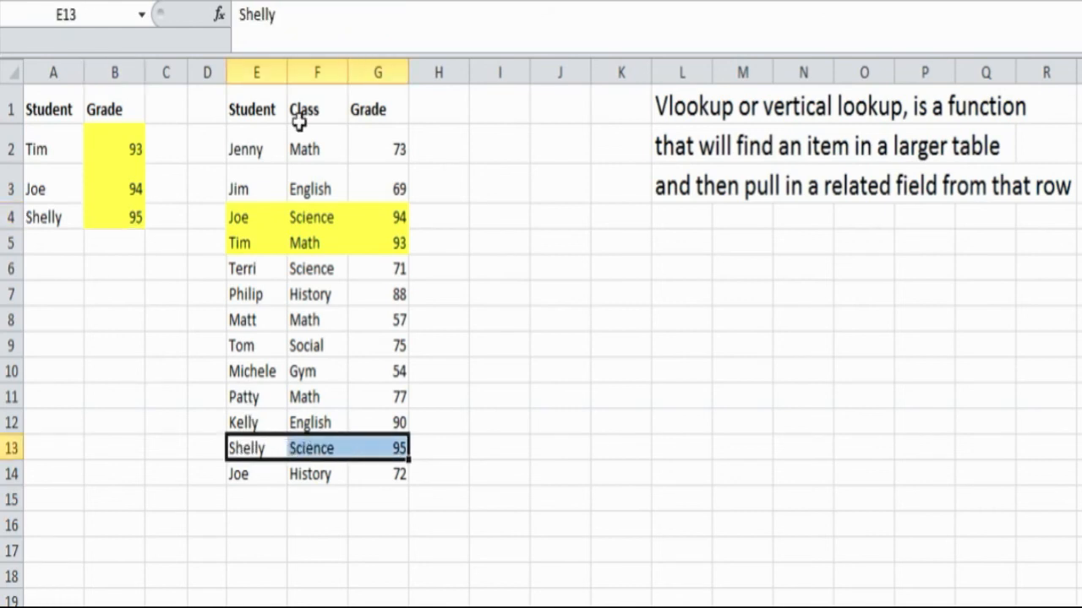
{"action": "left_click", "coordinate": [282, 1]}
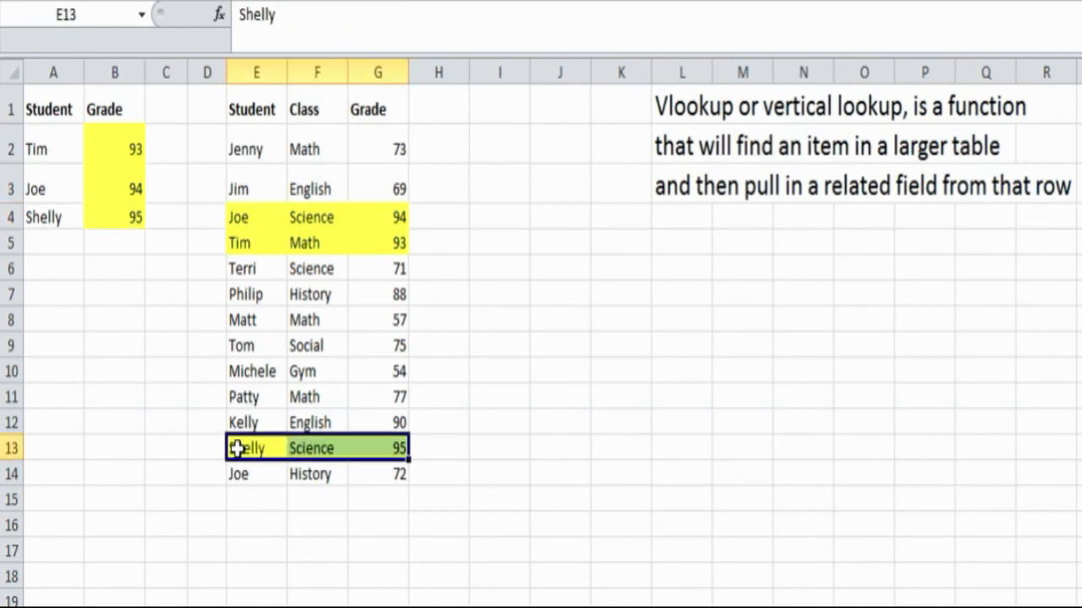
{"action": "left_click", "coordinate": [101, 241]}
{"action": "left_click", "coordinate": [98, 308]}
{"action": "left_click_drag", "start_coordinate": [103, 260], "coordinate": [106, 250]}
{"action": "left_click", "coordinate": [106, 241]}
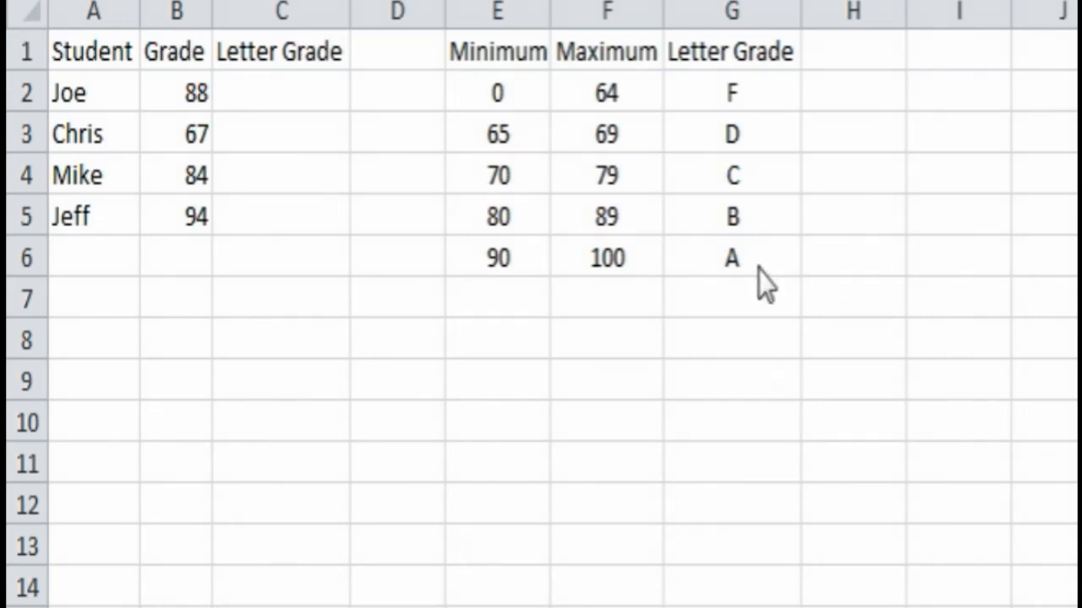
{"action": "left_click", "coordinate": [123, 66]}
{"action": "left_click", "coordinate": [88, 92]}
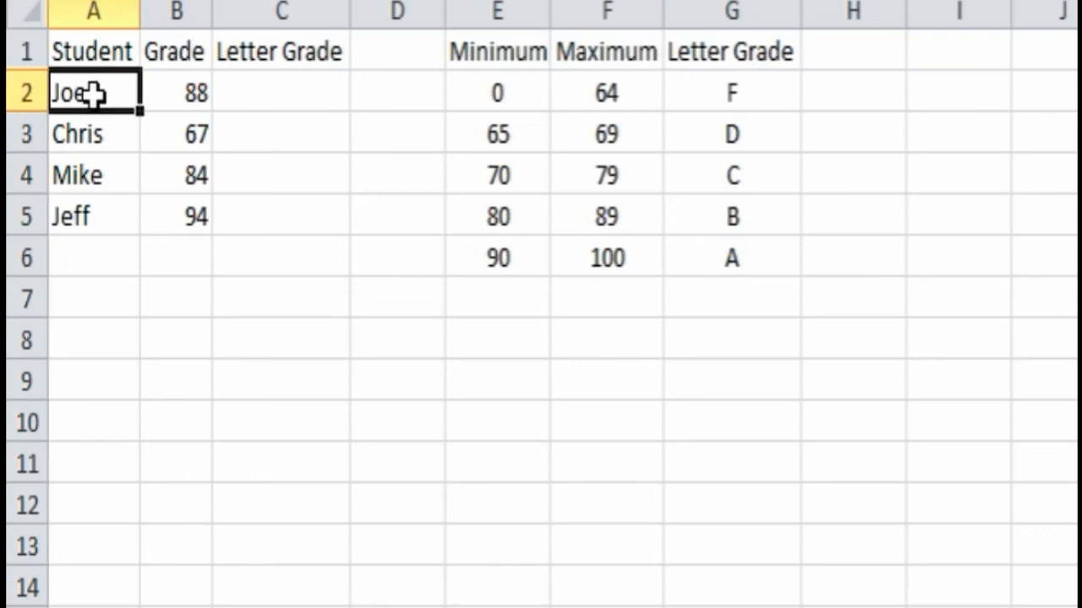
{"action": "left_click", "coordinate": [87, 133]}
{"action": "left_click", "coordinate": [88, 175]}
{"action": "left_click", "coordinate": [88, 222]}
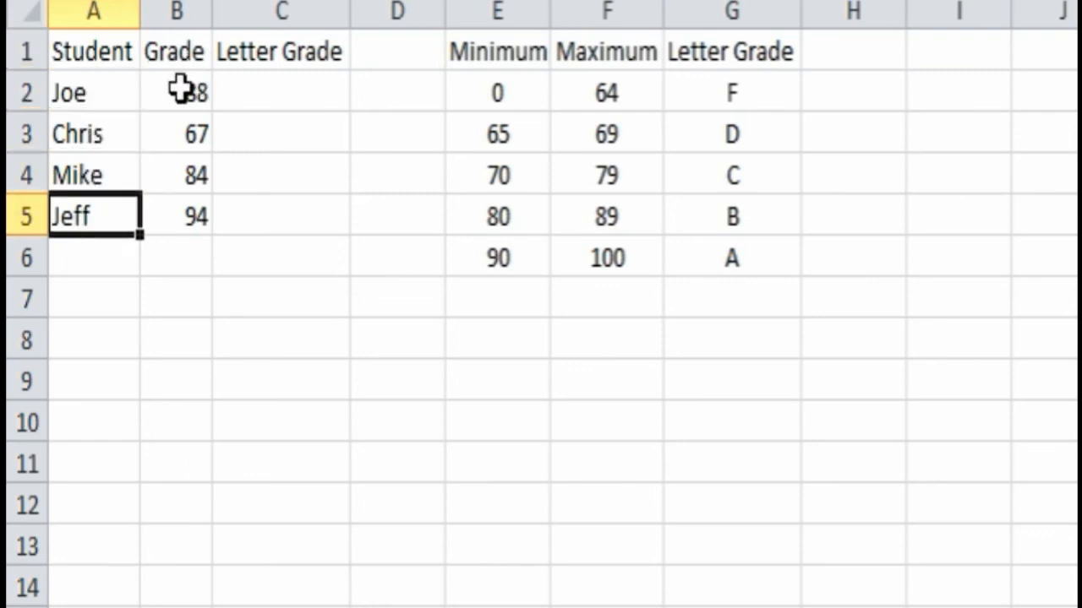
{"action": "left_click", "coordinate": [178, 91]}
{"action": "left_click", "coordinate": [176, 126]}
{"action": "left_click", "coordinate": [173, 217]}
{"action": "left_click", "coordinate": [183, 165]}
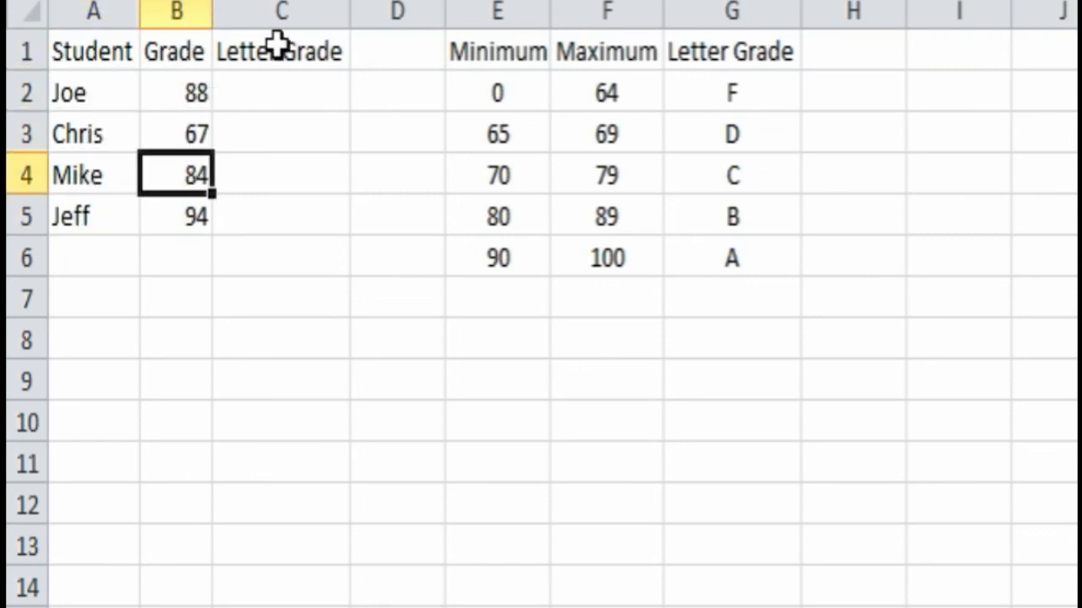
{"action": "left_click", "coordinate": [278, 46]}
{"action": "left_click", "coordinate": [273, 88]}
{"action": "left_click", "coordinate": [268, 138]}
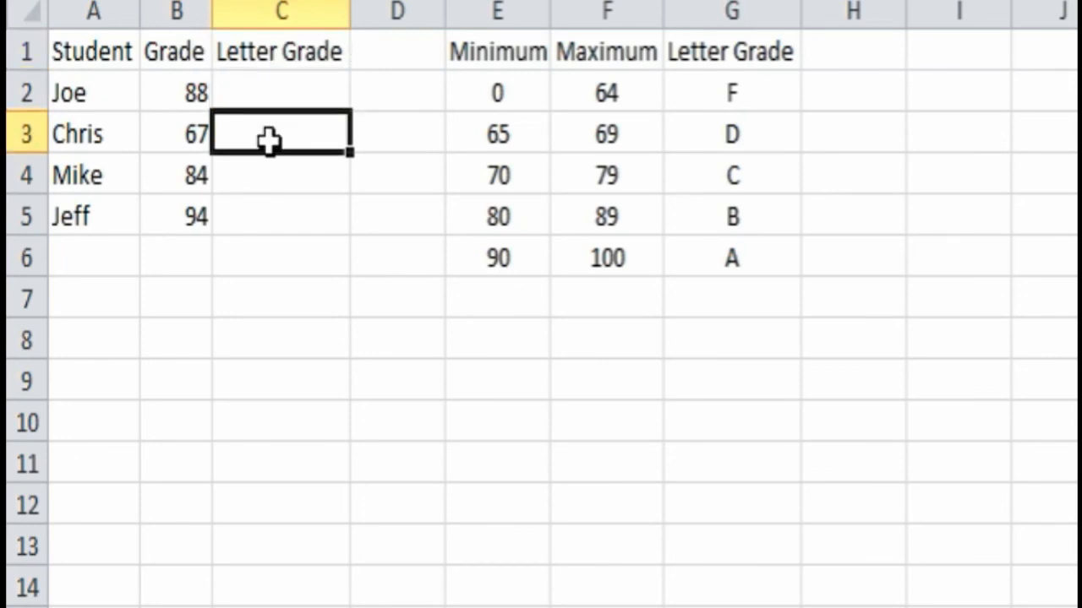
{"action": "left_click", "coordinate": [505, 49]}
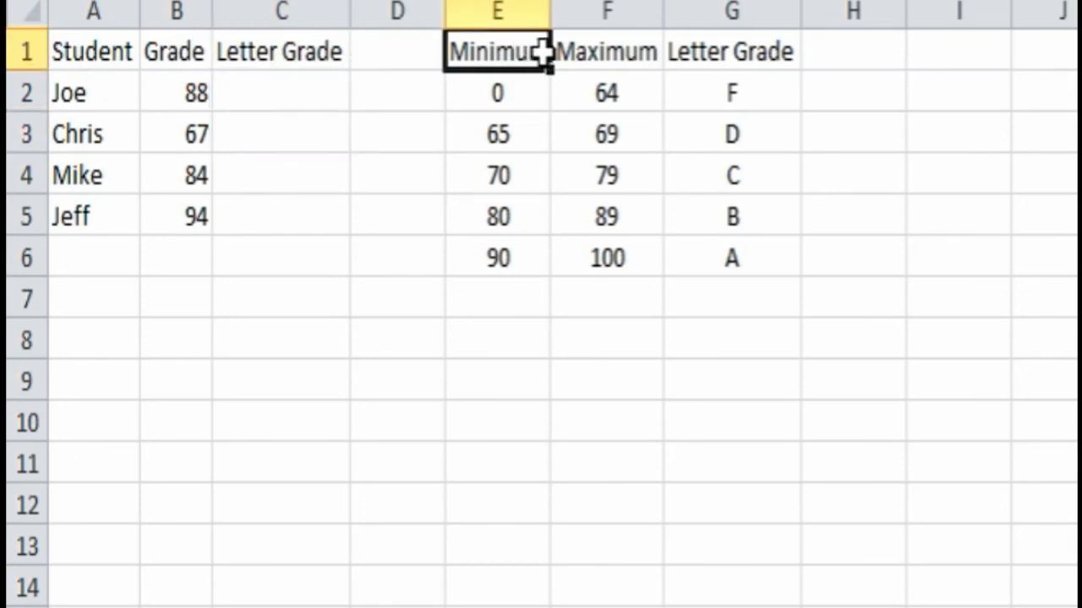
{"action": "left_click", "coordinate": [612, 51]}
{"action": "left_click", "coordinate": [696, 54]}
{"action": "left_click", "coordinate": [701, 90]}
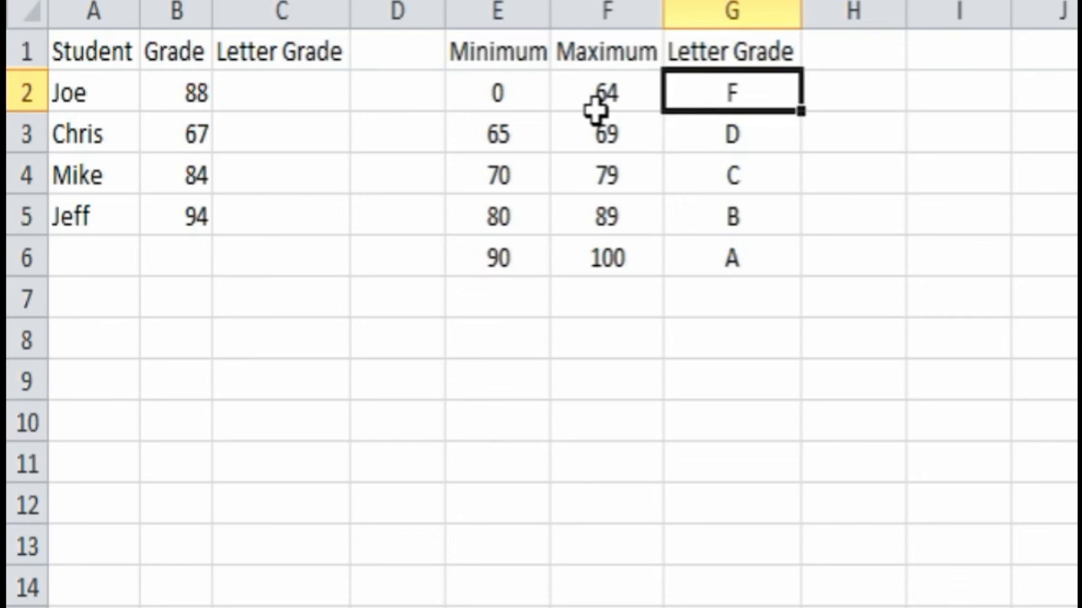
{"action": "left_click", "coordinate": [499, 92]}
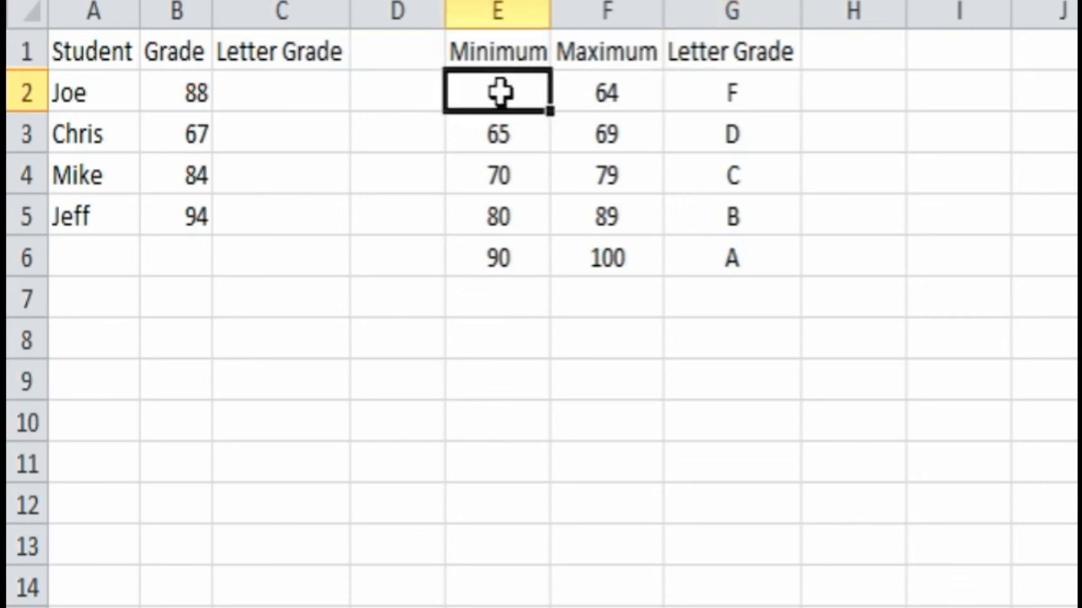
{"action": "left_click", "coordinate": [600, 92]}
{"action": "left_click", "coordinate": [716, 91]}
{"action": "left_click", "coordinate": [517, 131]}
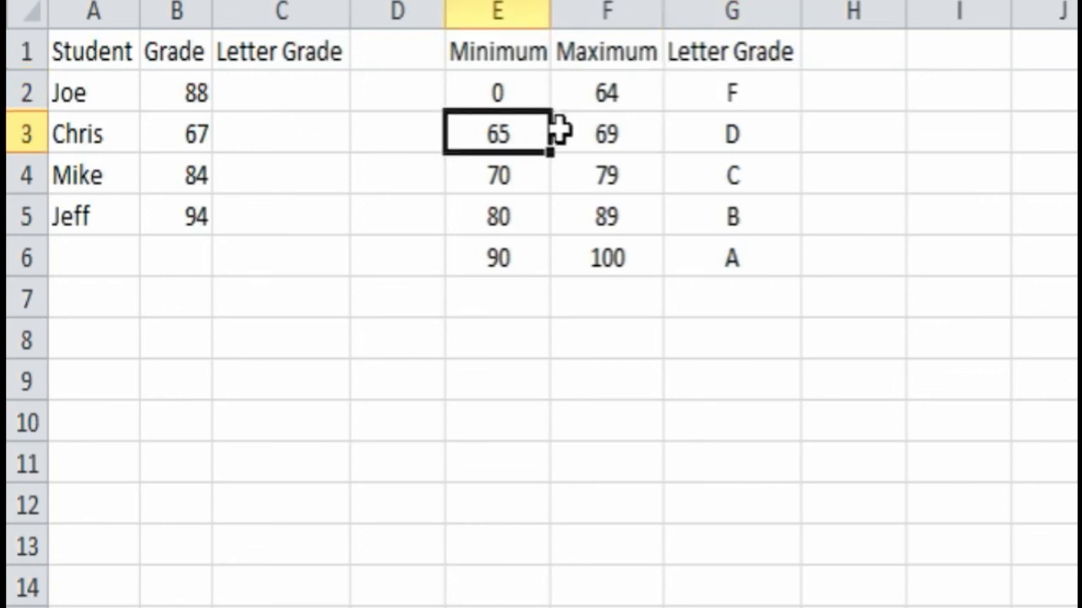
{"action": "left_click", "coordinate": [606, 136]}
{"action": "left_click", "coordinate": [738, 143]}
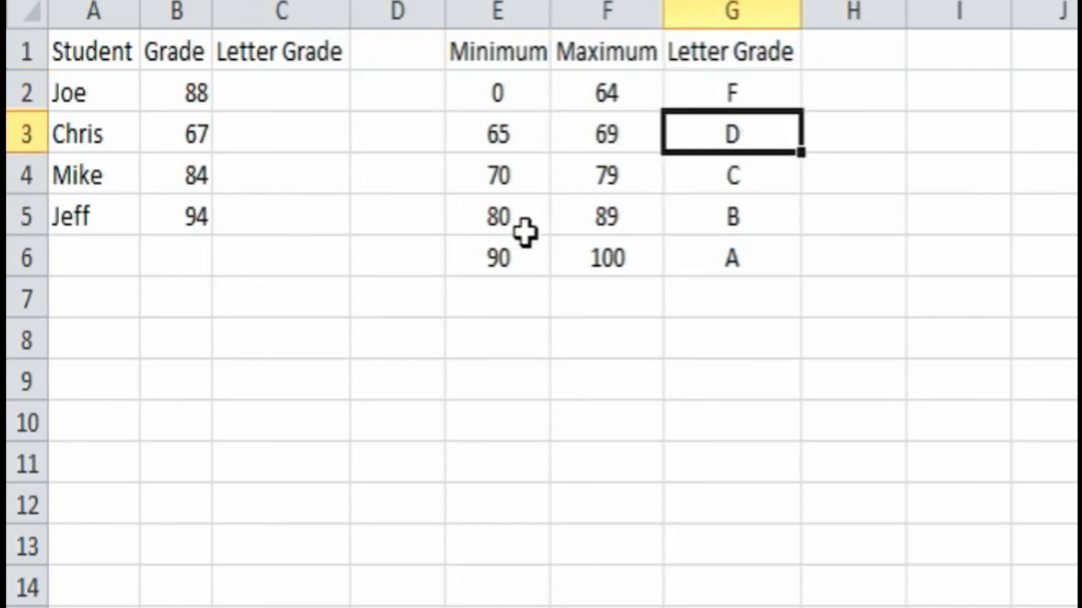
{"action": "left_click", "coordinate": [499, 264]}
{"action": "left_click", "coordinate": [621, 260]}
{"action": "left_click", "coordinate": [710, 261]}
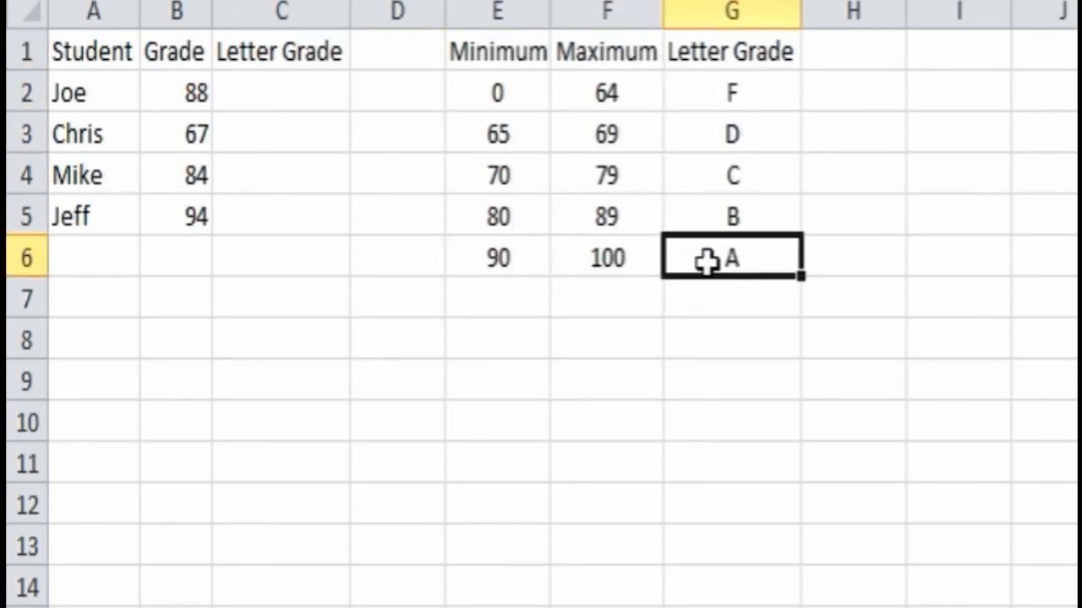
{"action": "left_click", "coordinate": [388, 84]}
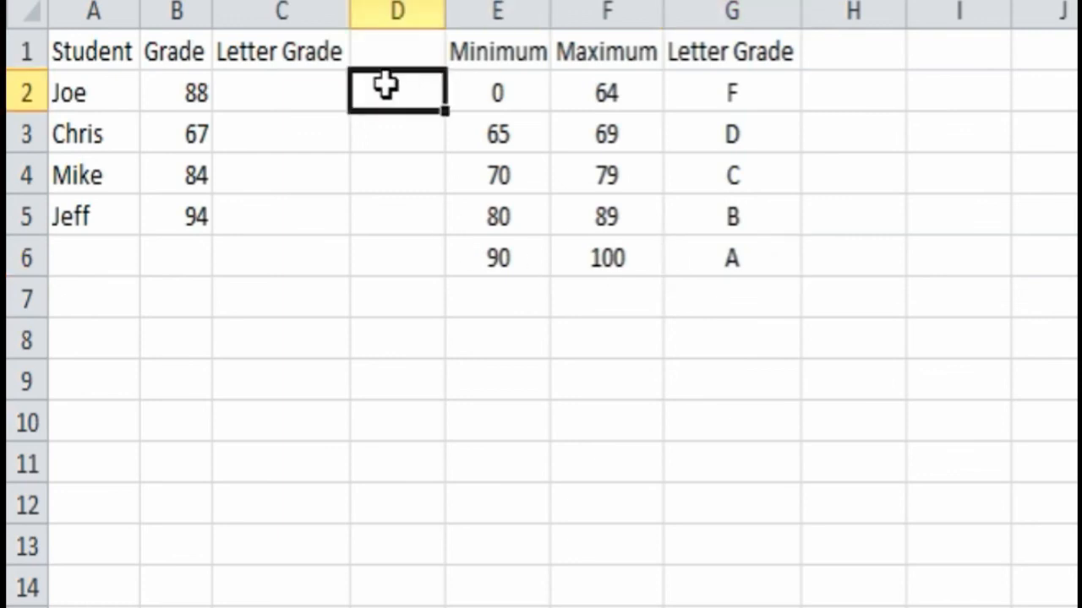
{"action": "left_click", "coordinate": [495, 83]}
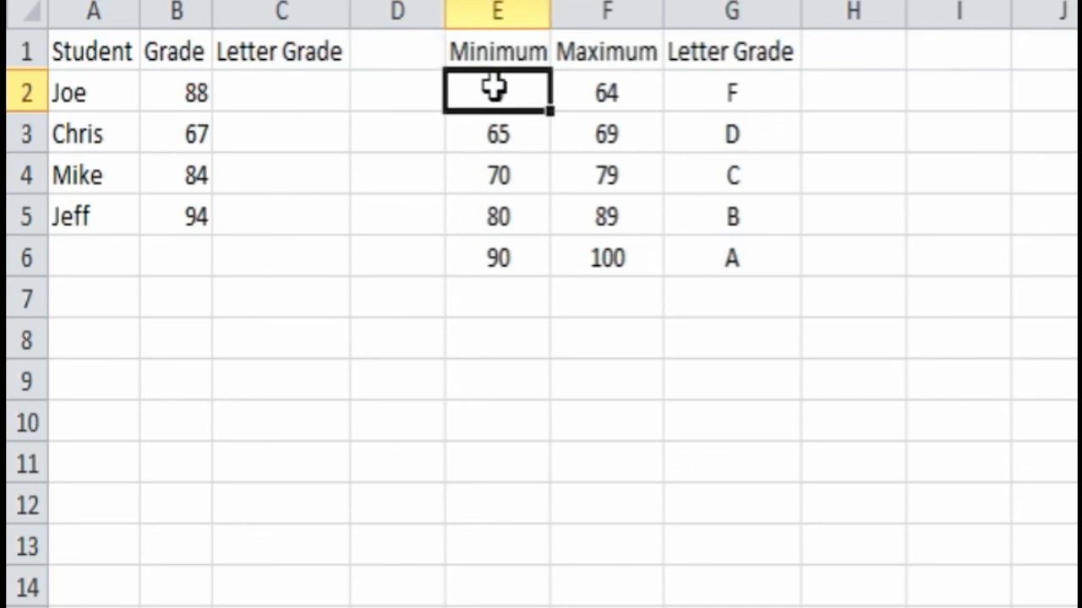
{"action": "left_click", "coordinate": [489, 251]}
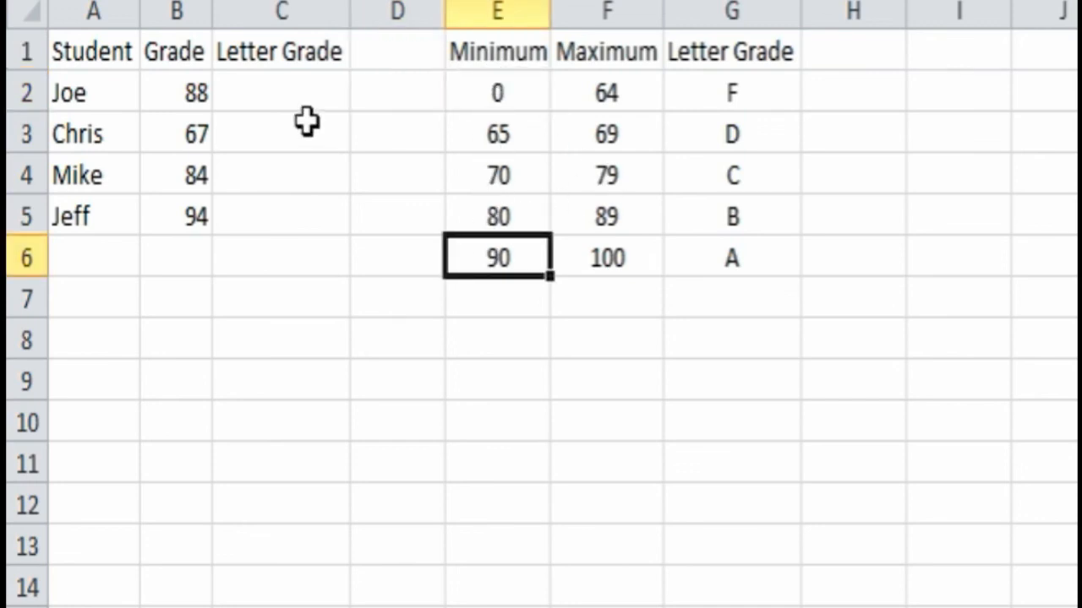
{"action": "left_click", "coordinate": [264, 93]}
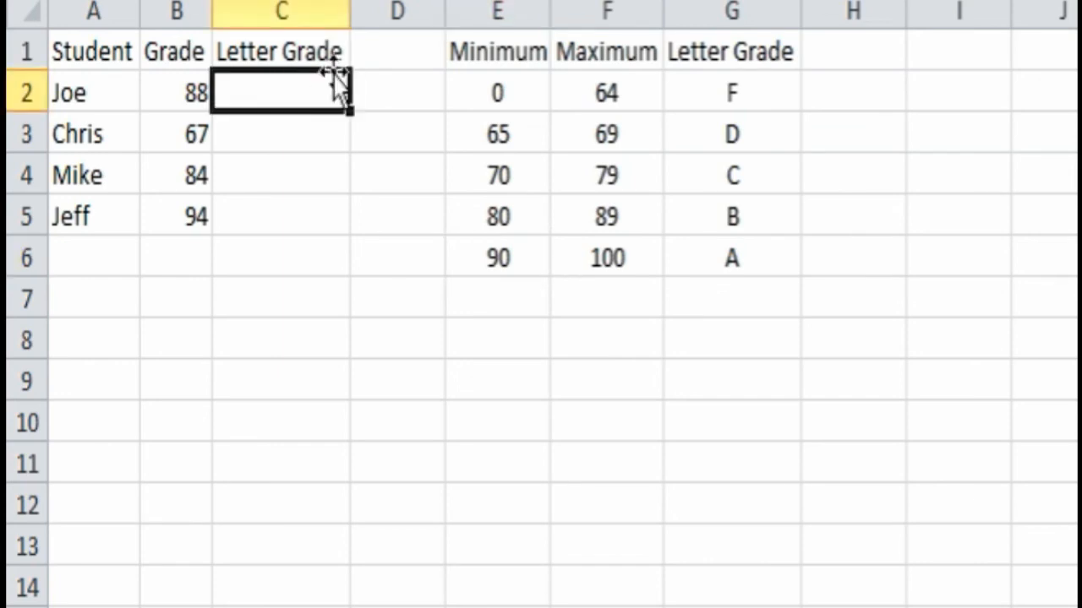
{"action": "left_click", "coordinate": [183, 99]}
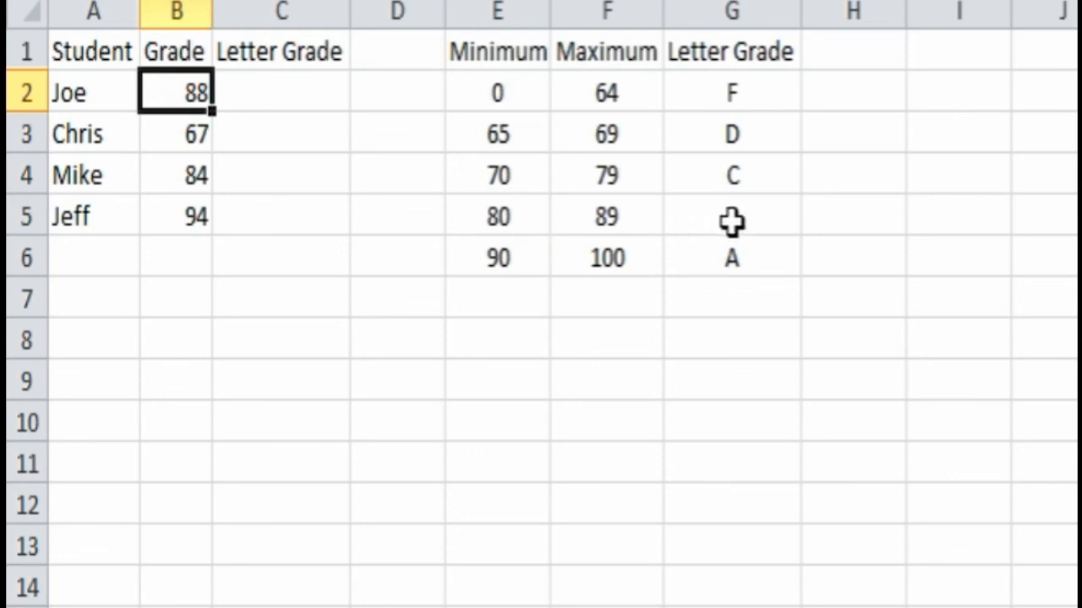
{"action": "left_click", "coordinate": [502, 212]}
{"action": "left_click", "coordinate": [623, 217]}
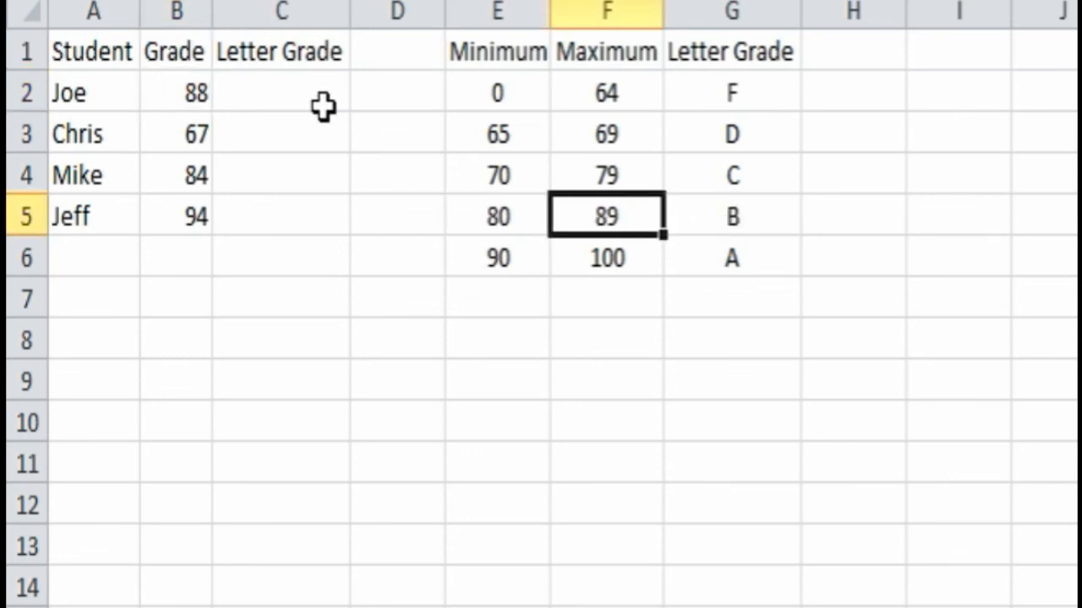
{"action": "left_click", "coordinate": [278, 89]}
- Start a VLOOKUP in C2 with lookup value B2 and table array E:G
{"action": "key", "text": "shift+F3"}
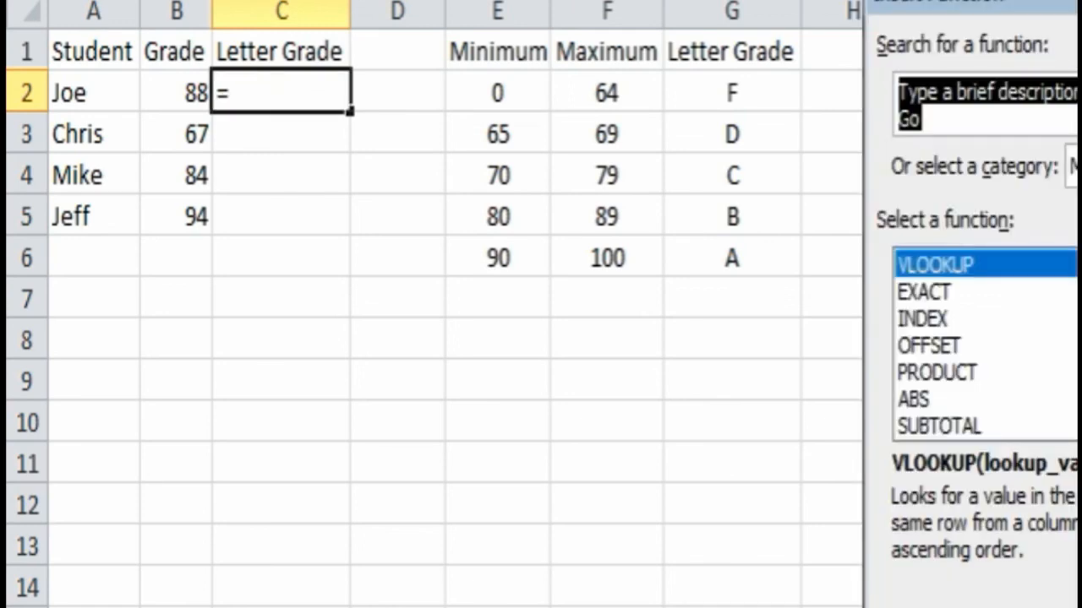
{"action": "left_click_drag", "start_coordinate": [1079, 7], "coordinate": [800, 5]}
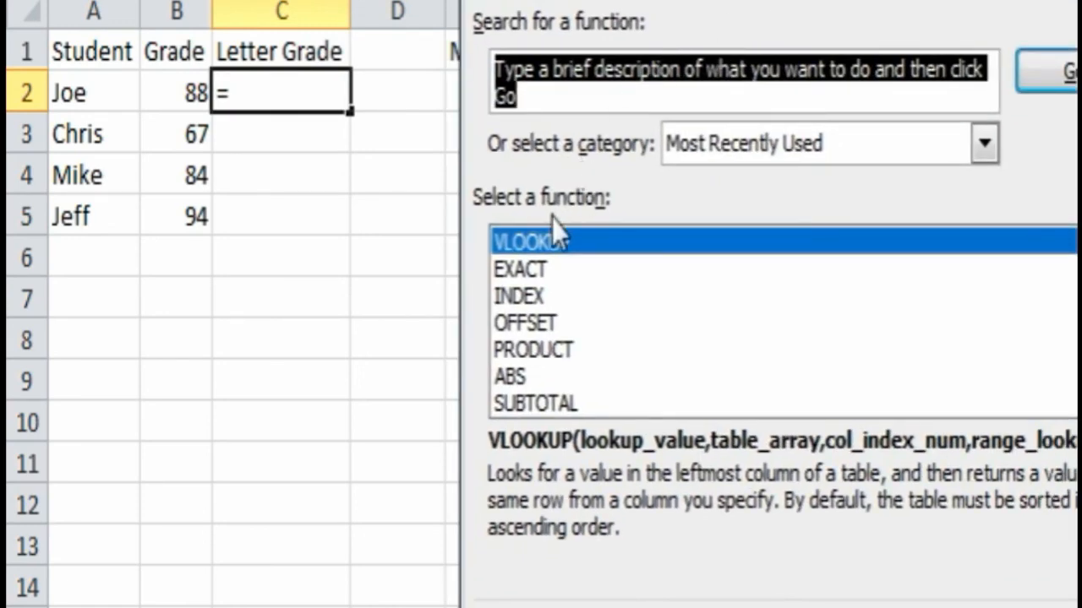
{"action": "double_click", "coordinate": [564, 243]}
{"action": "left_click_drag", "start_coordinate": [813, 27], "coordinate": [850, 48]}
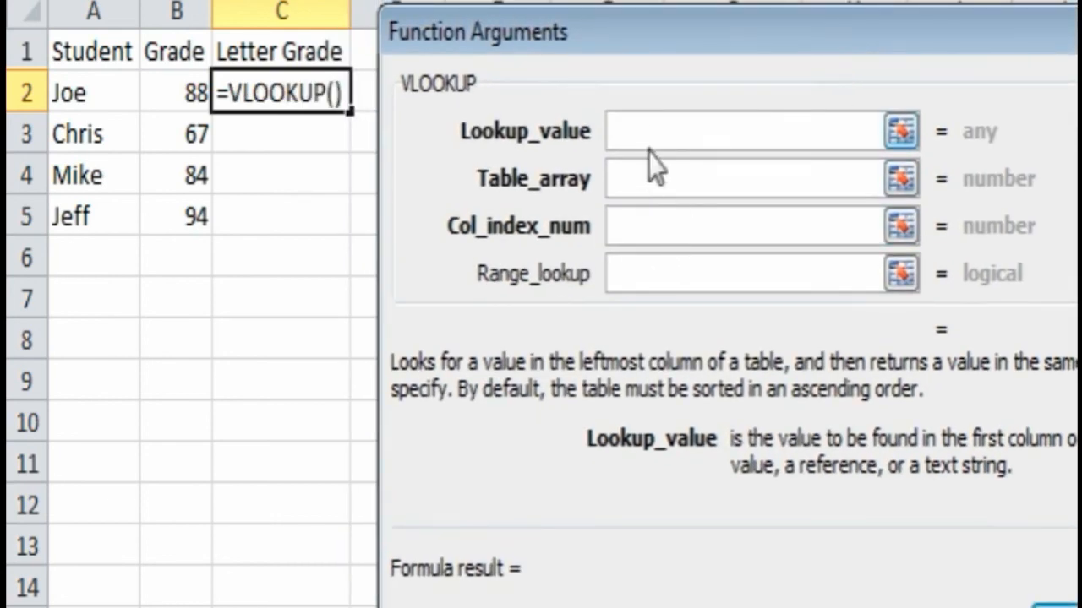
{"action": "left_click", "coordinate": [88, 96]}
{"action": "left_click", "coordinate": [174, 95]}
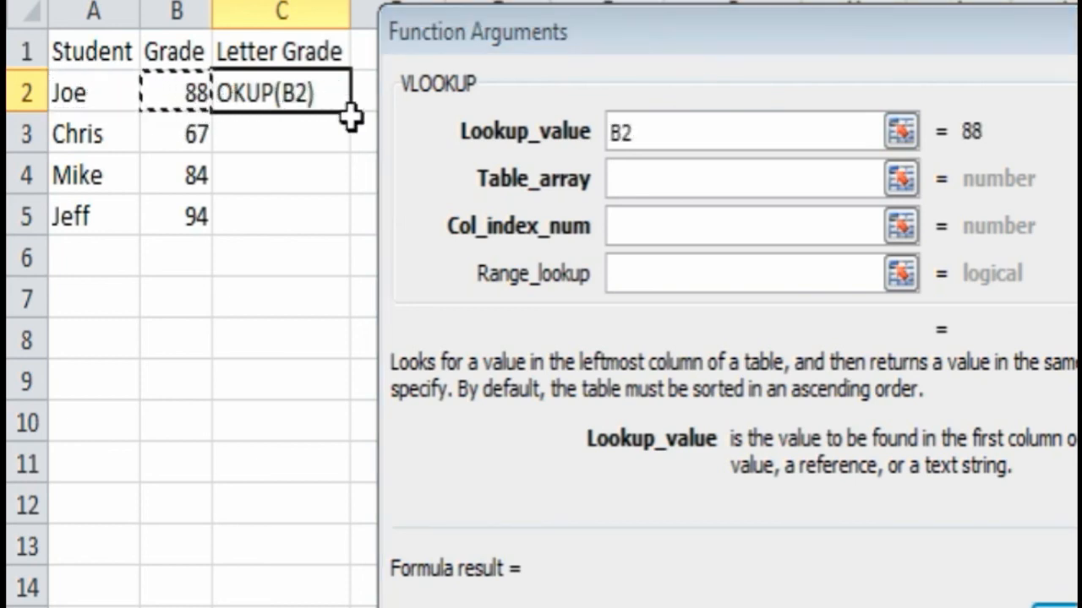
{"action": "left_click", "coordinate": [656, 180]}
{"action": "left_click_drag", "start_coordinate": [729, 49], "coordinate": [572, 357]}
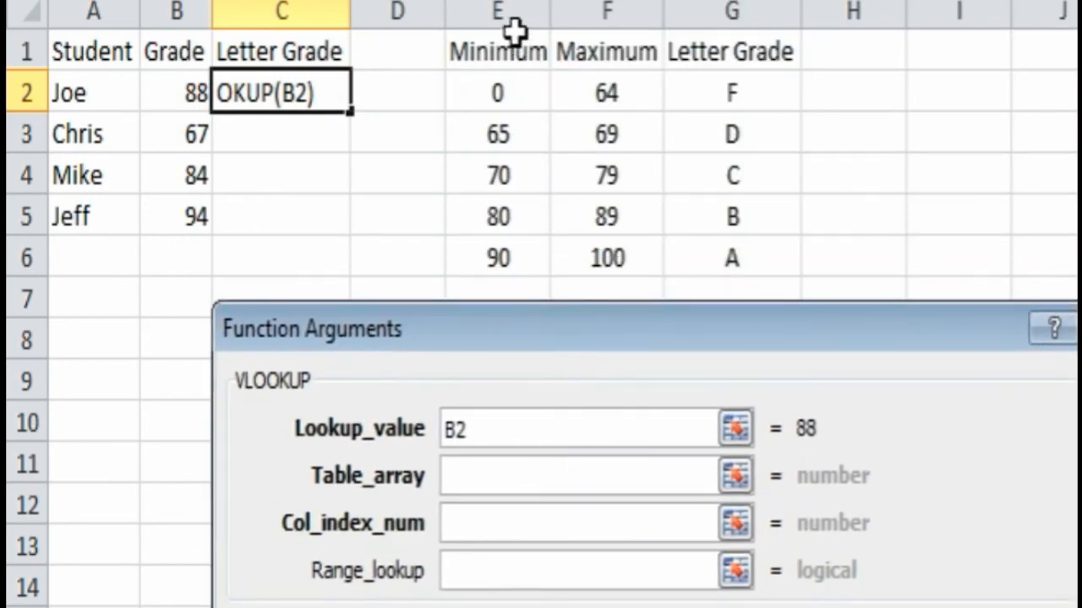
{"action": "left_click_drag", "start_coordinate": [511, 10], "coordinate": [709, 17]}
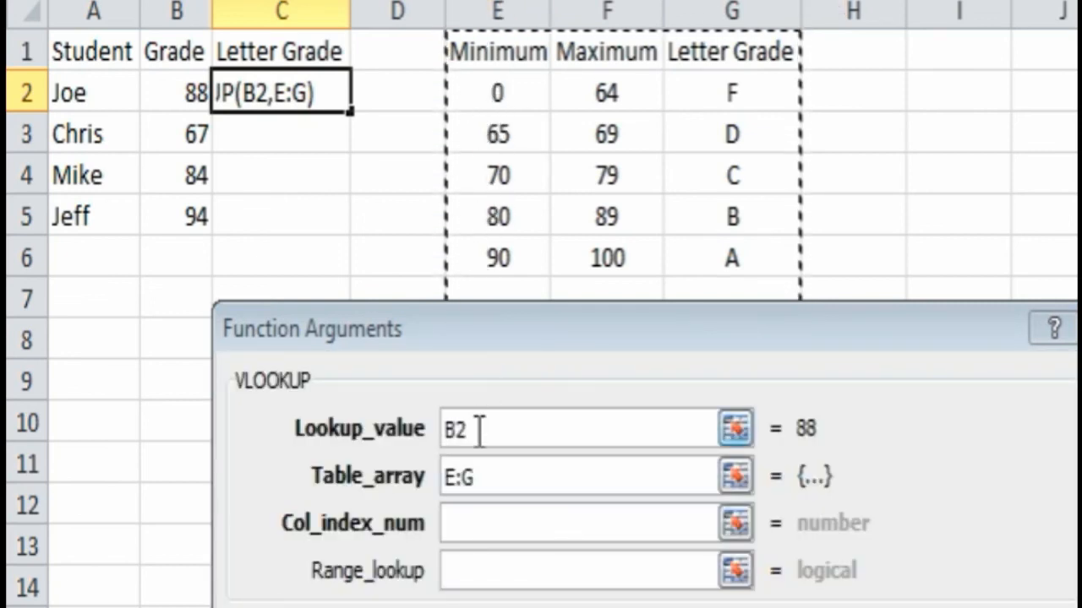
- Finish C2's VLOOKUP with column index 3 and TRUE approximate match, returning B
{"action": "left_click", "coordinate": [474, 521]}
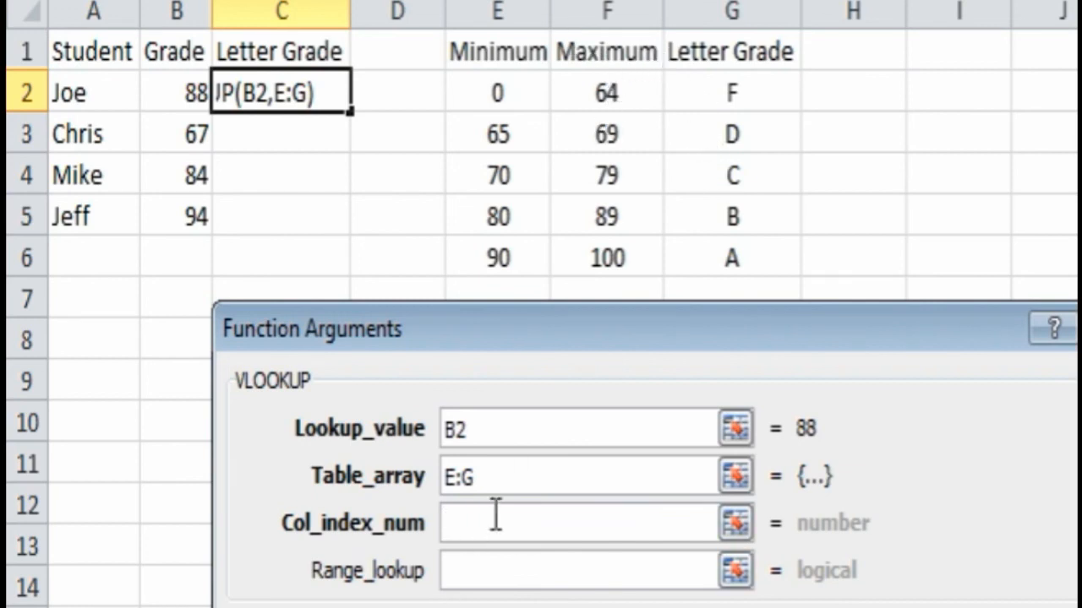
{"action": "type", "text": "3"}
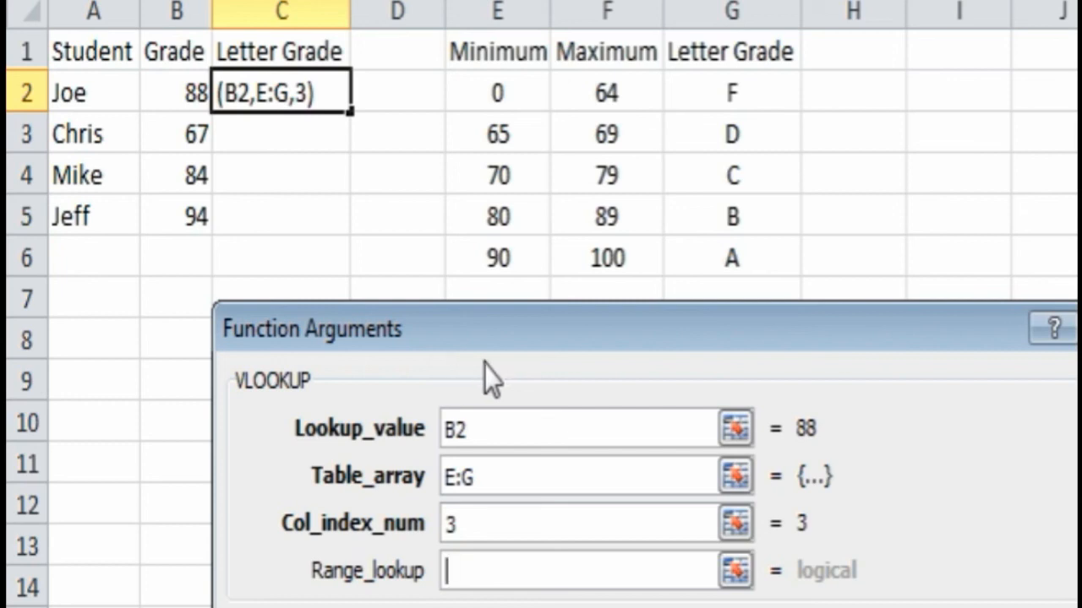
{"action": "left_click", "coordinate": [507, 581]}
{"action": "type", "text": "true"}
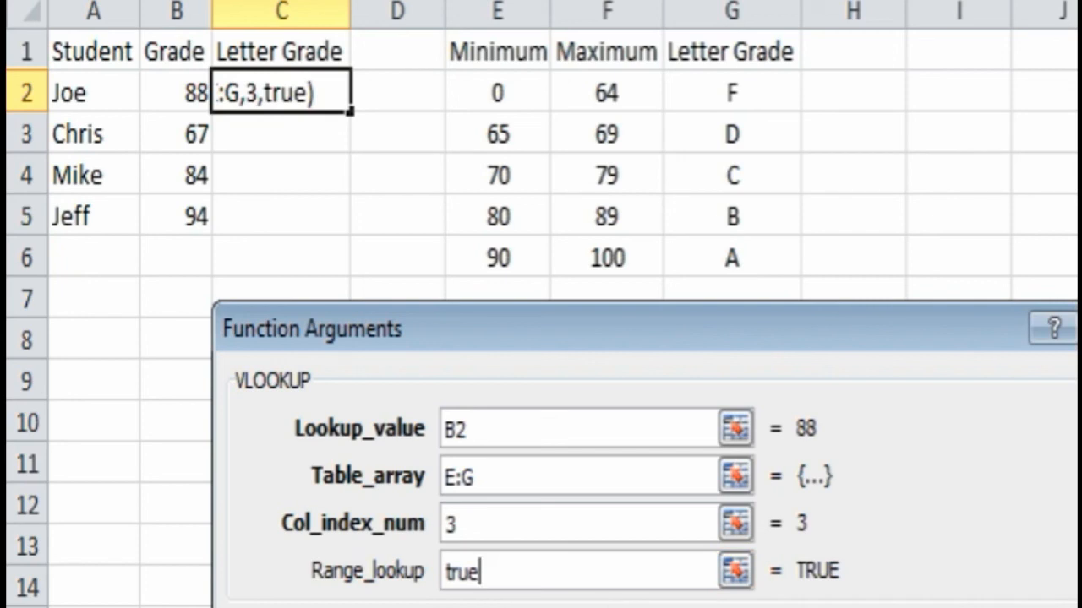
{"action": "key", "text": "Return"}
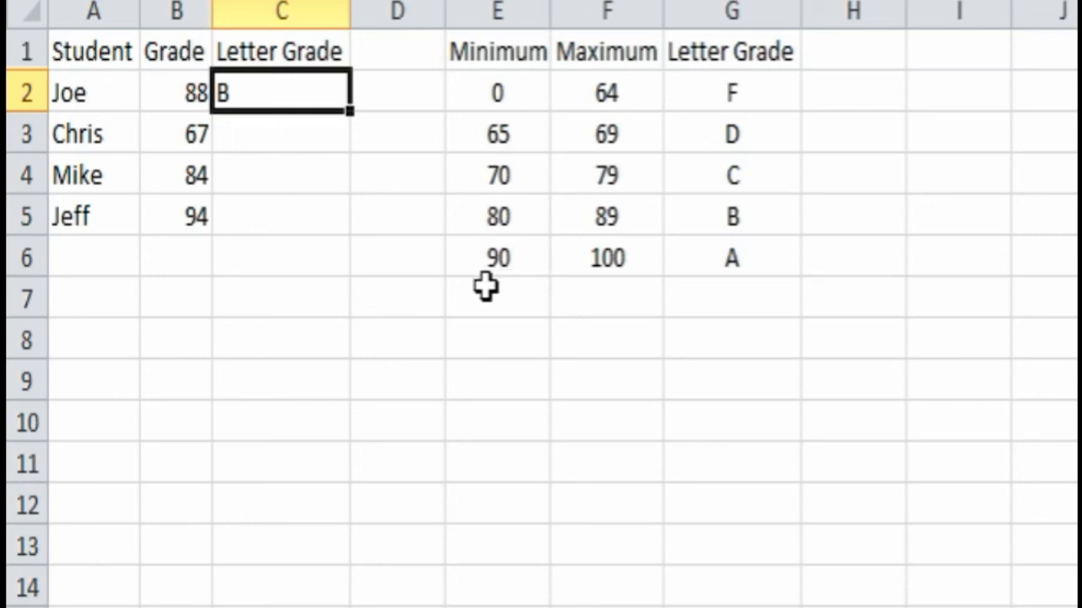
- Check 88 against grade B's 80–89 range, then fill C2's lookup down to C5
{"action": "left_click", "coordinate": [517, 257]}
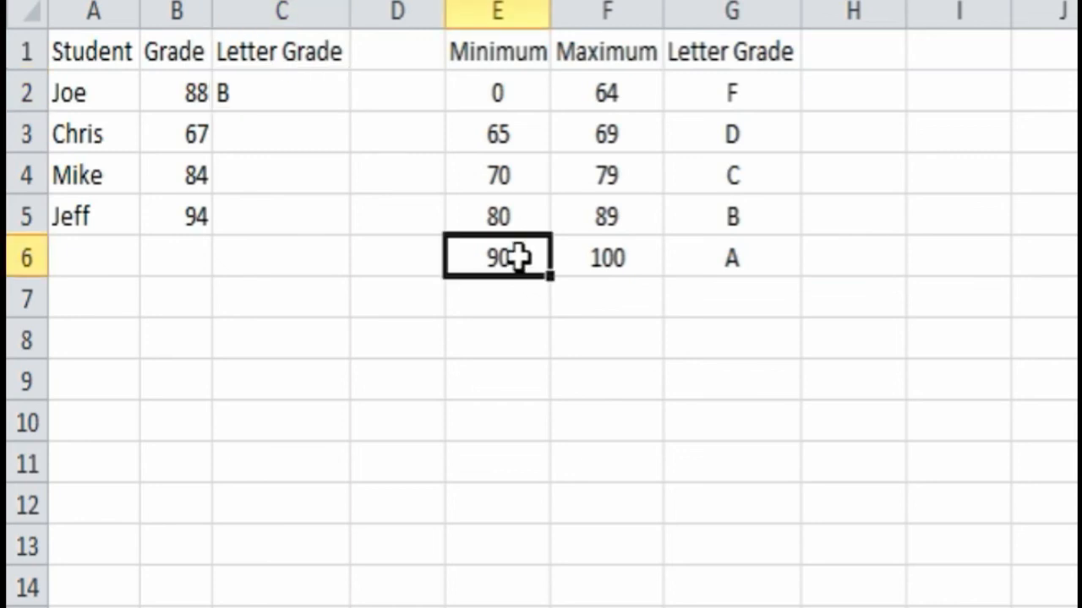
{"action": "left_click", "coordinate": [514, 217]}
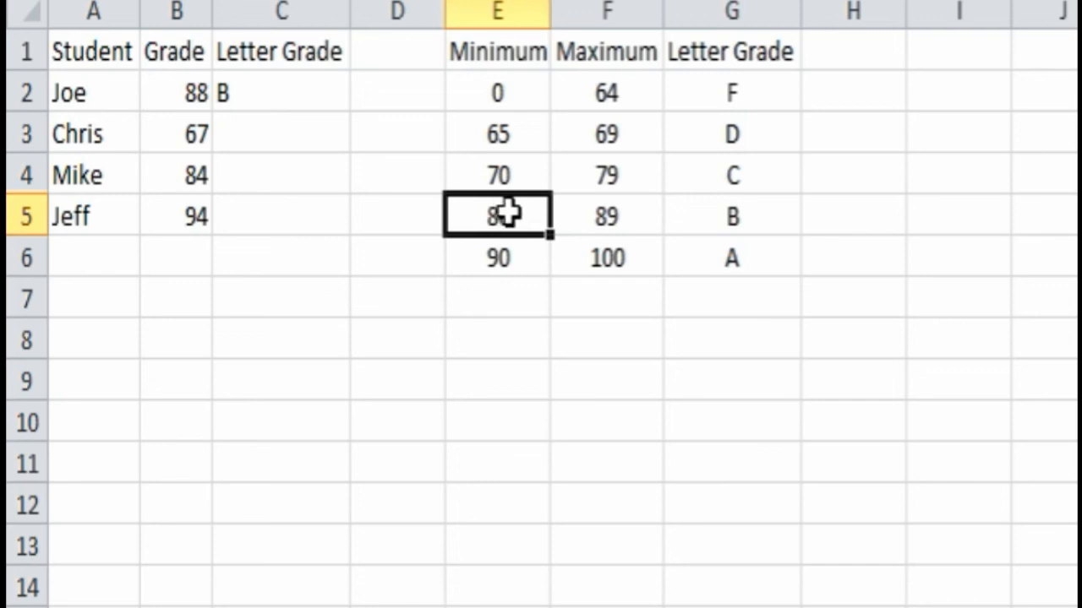
{"action": "left_click", "coordinate": [614, 222]}
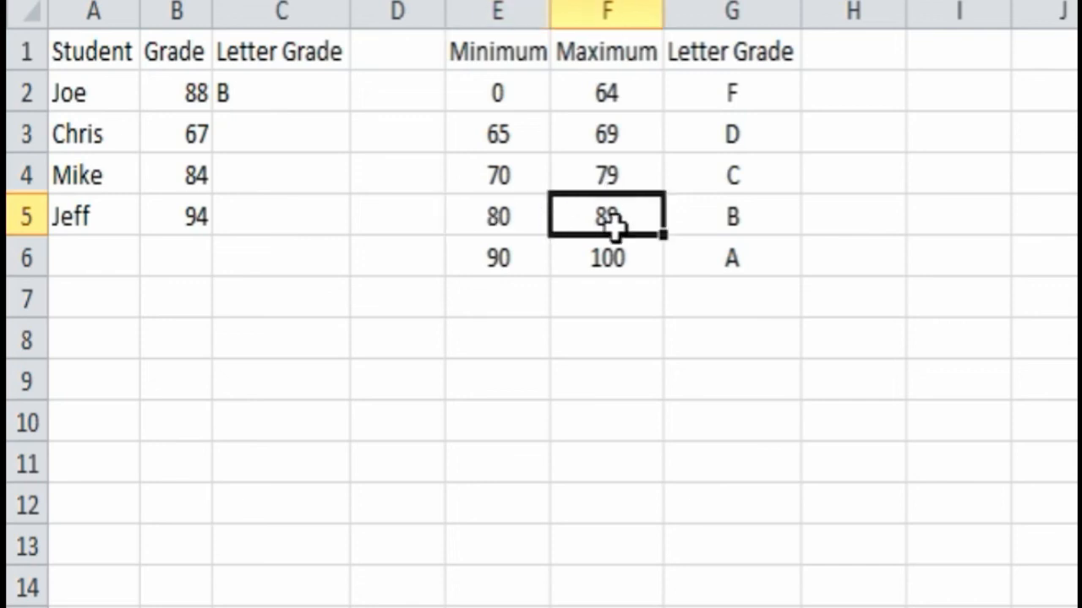
{"action": "left_click", "coordinate": [729, 222]}
{"action": "left_click", "coordinate": [294, 94]}
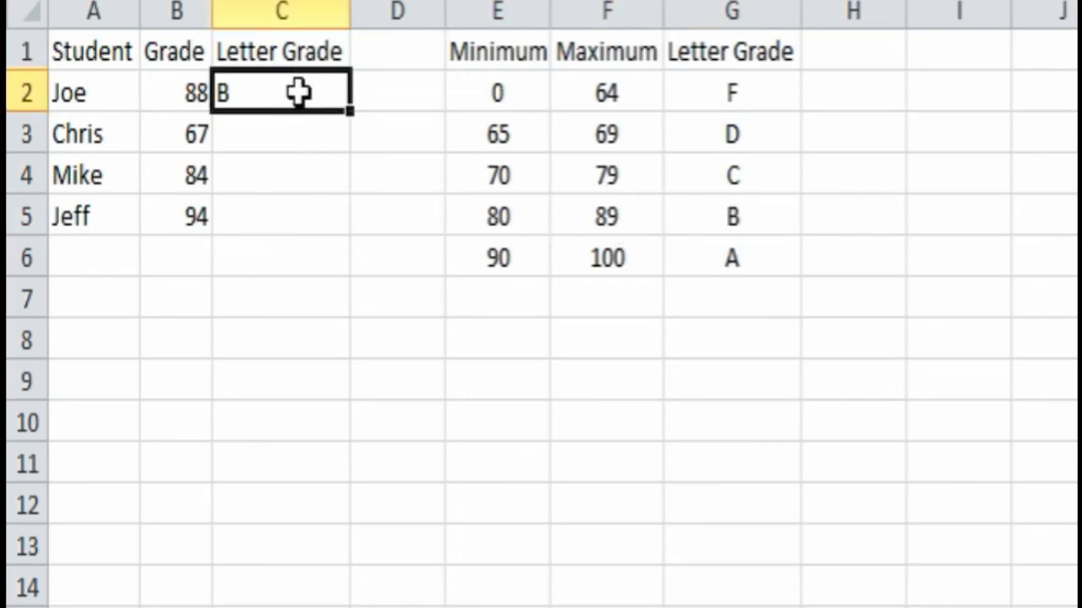
{"action": "left_click_drag", "start_coordinate": [352, 118], "coordinate": [345, 228]}
- Verify results D, B and A against the 65–69, 80–89 and 90–100 grade ranges
{"action": "left_click", "coordinate": [258, 133]}
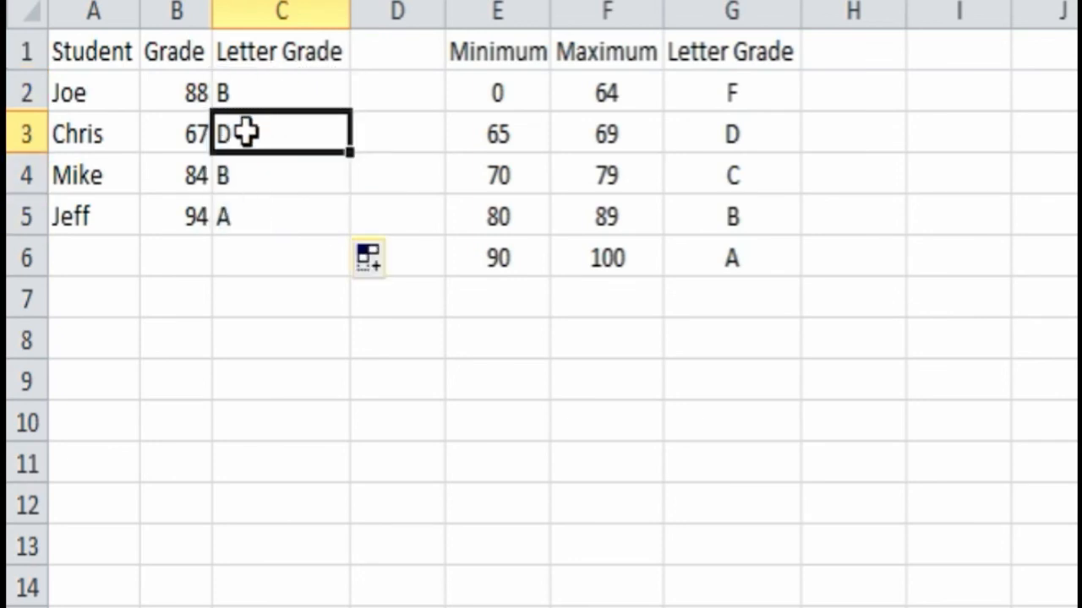
{"action": "left_click", "coordinate": [514, 135]}
{"action": "left_click", "coordinate": [600, 136]}
{"action": "left_click", "coordinate": [733, 138]}
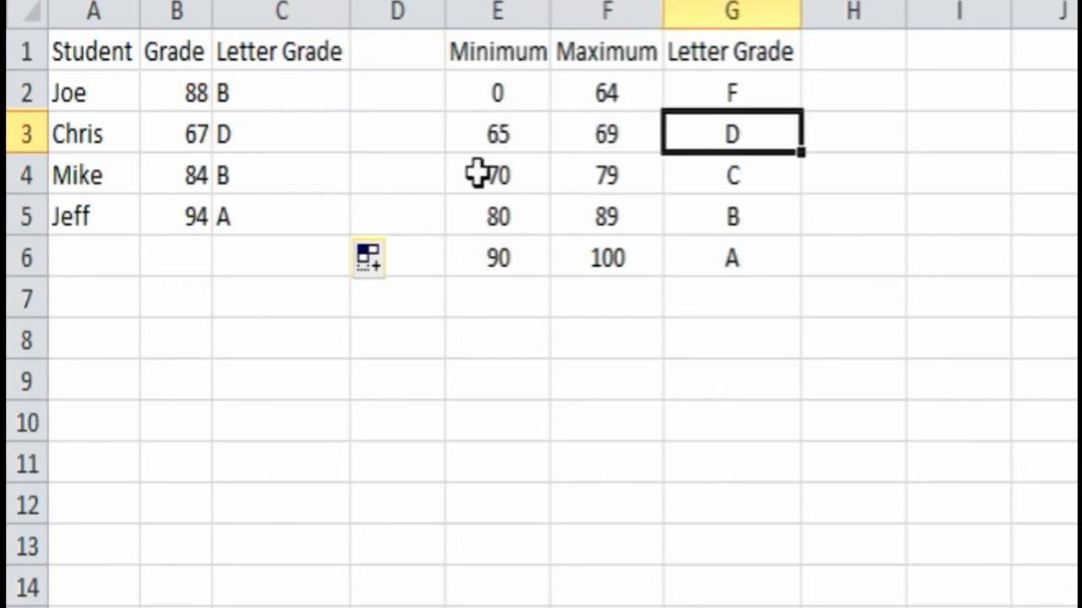
{"action": "left_click", "coordinate": [249, 174]}
{"action": "left_click", "coordinate": [509, 215]}
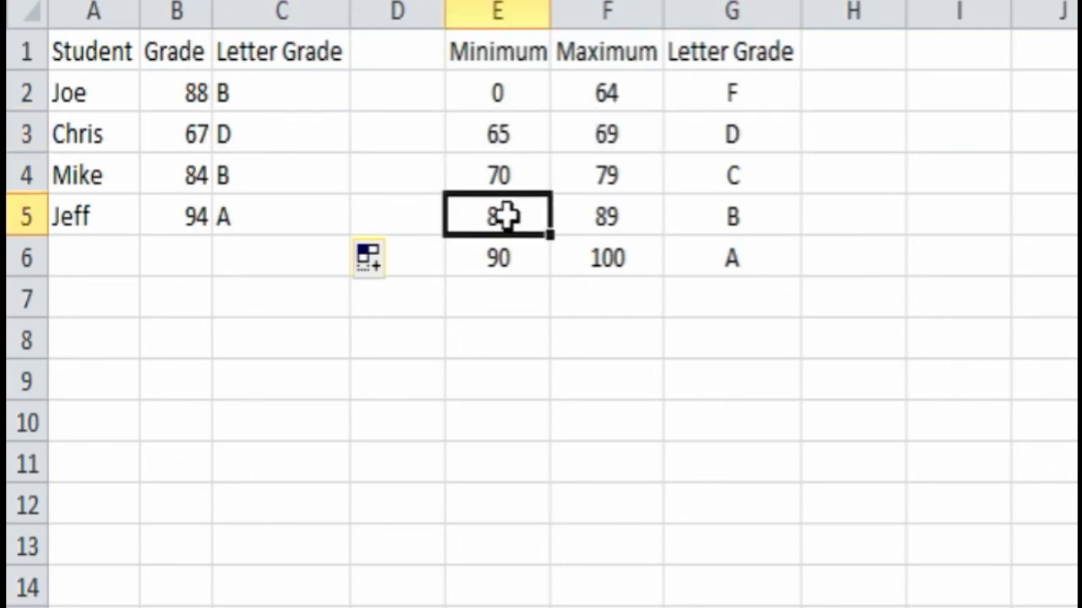
{"action": "left_click", "coordinate": [603, 216]}
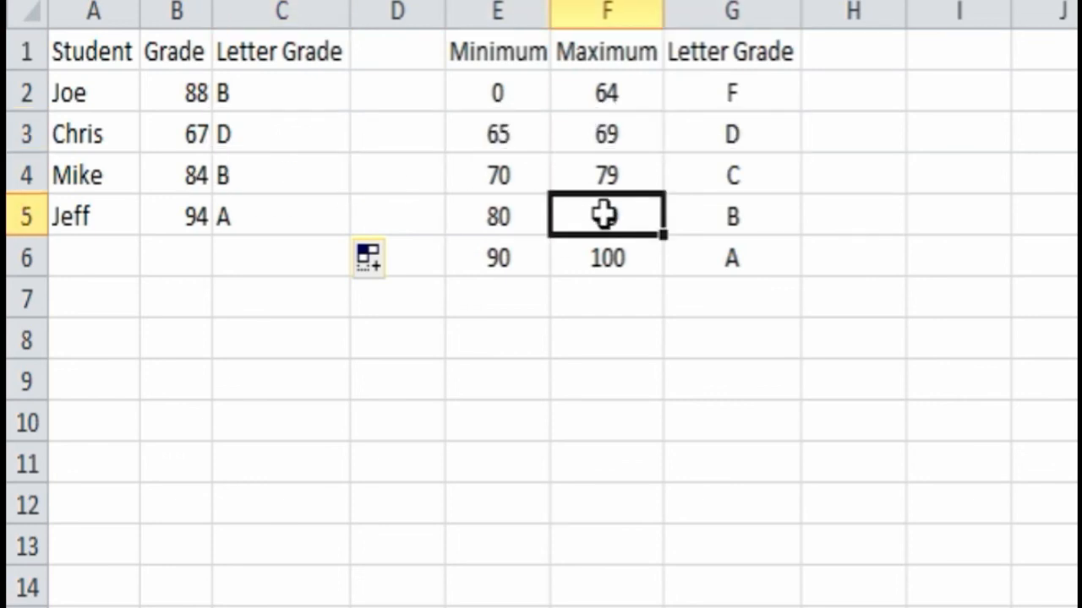
{"action": "left_click", "coordinate": [740, 221]}
{"action": "left_click", "coordinate": [254, 211]}
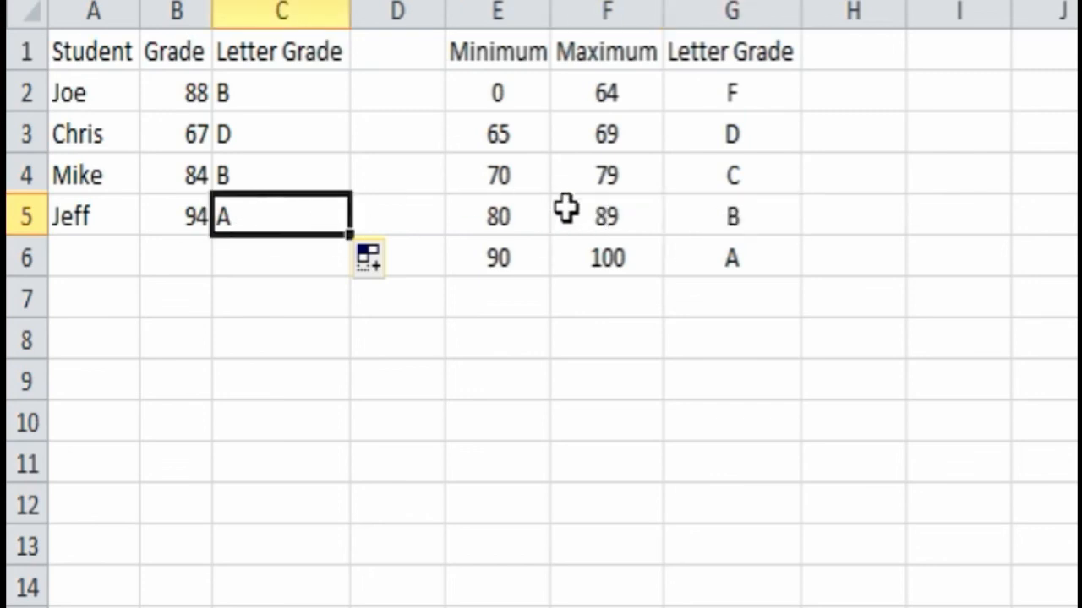
{"action": "left_click", "coordinate": [512, 260]}
{"action": "left_click", "coordinate": [603, 256]}
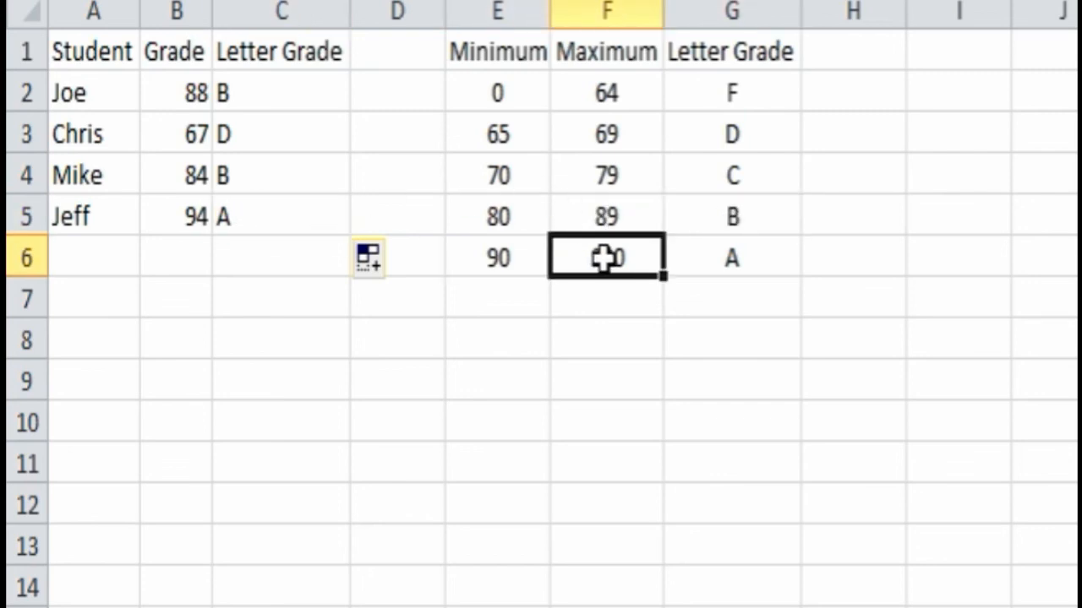
{"action": "left_click", "coordinate": [738, 259]}
{"action": "left_click", "coordinate": [200, 353]}
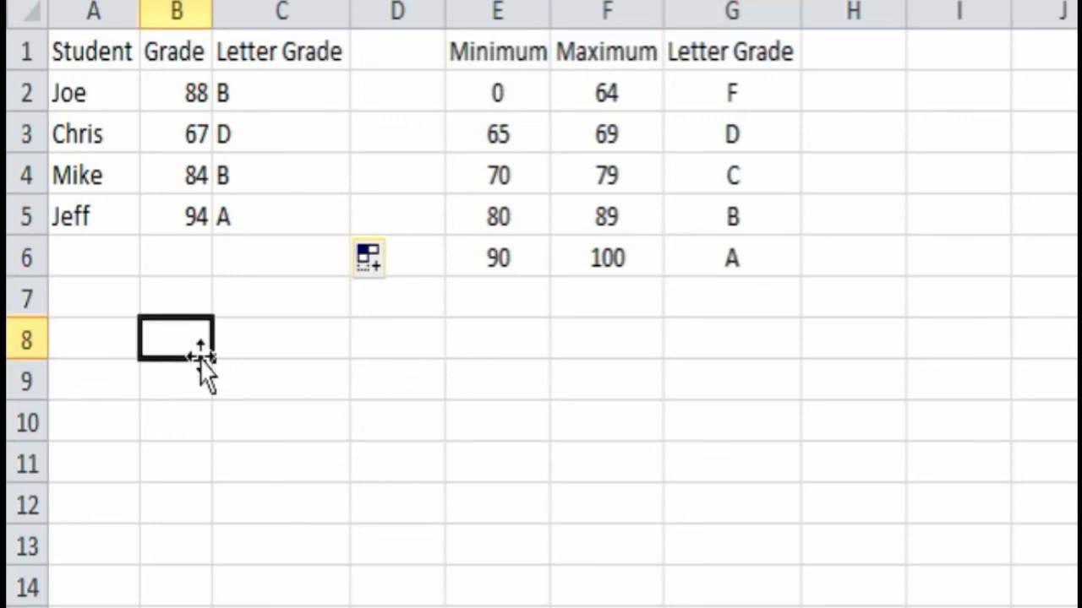